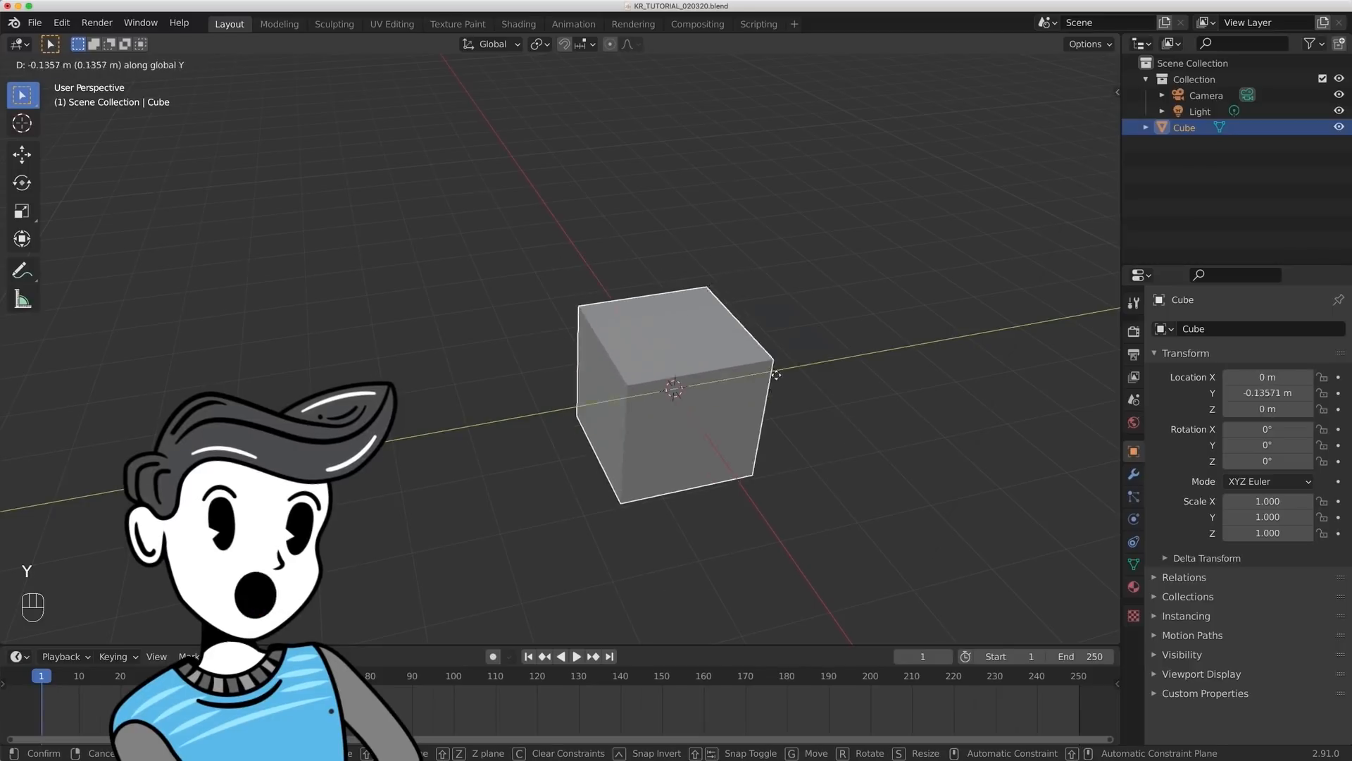
# - Try moving the cube in the YZ plane with the X axis excluded
pyautogui.press('g')
pyautogui.hotkey('shift', 'x')
pyautogui.click(733, 262)
pyautogui.press('Escape')
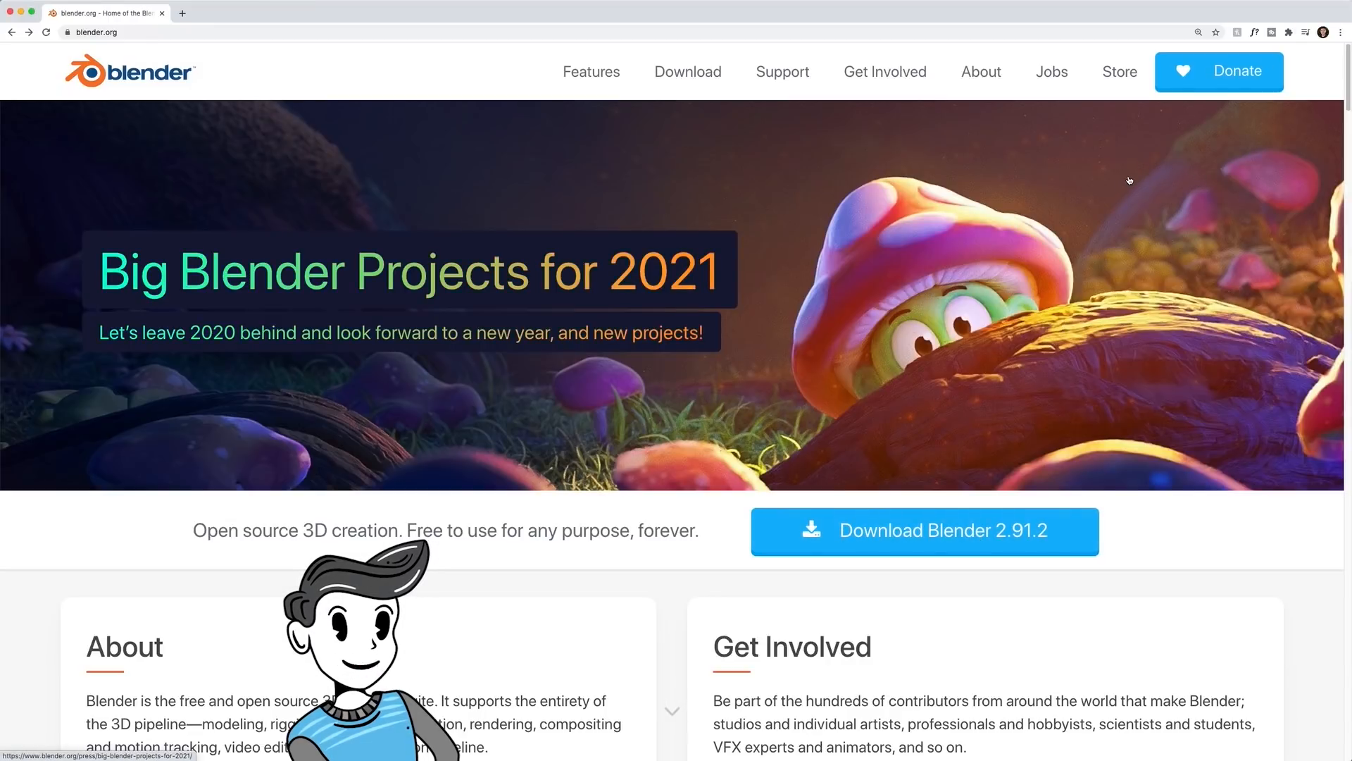
# - Request the Blender 2.91.2 download on blender.org, and dismiss the startup splash screen in Blender
pyautogui.click(1030, 512)
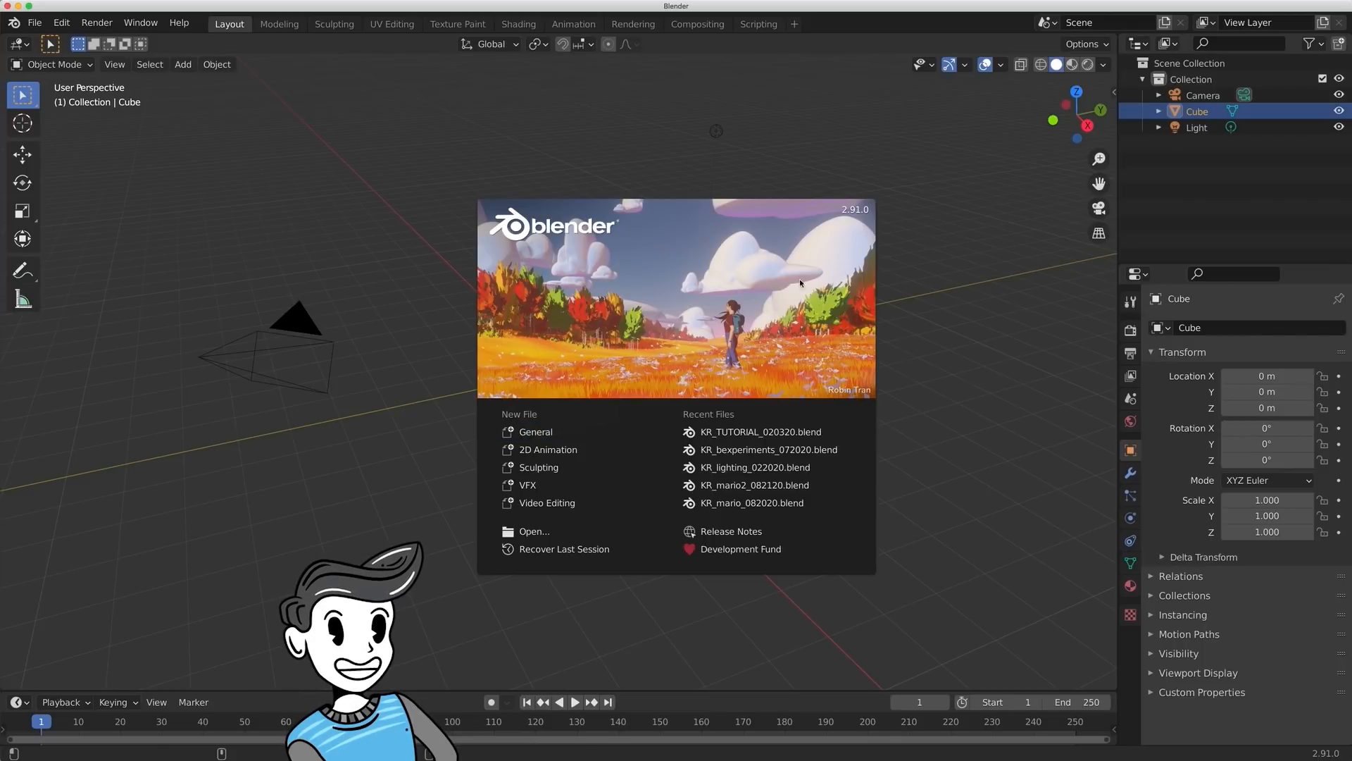
pyautogui.click(913, 285)
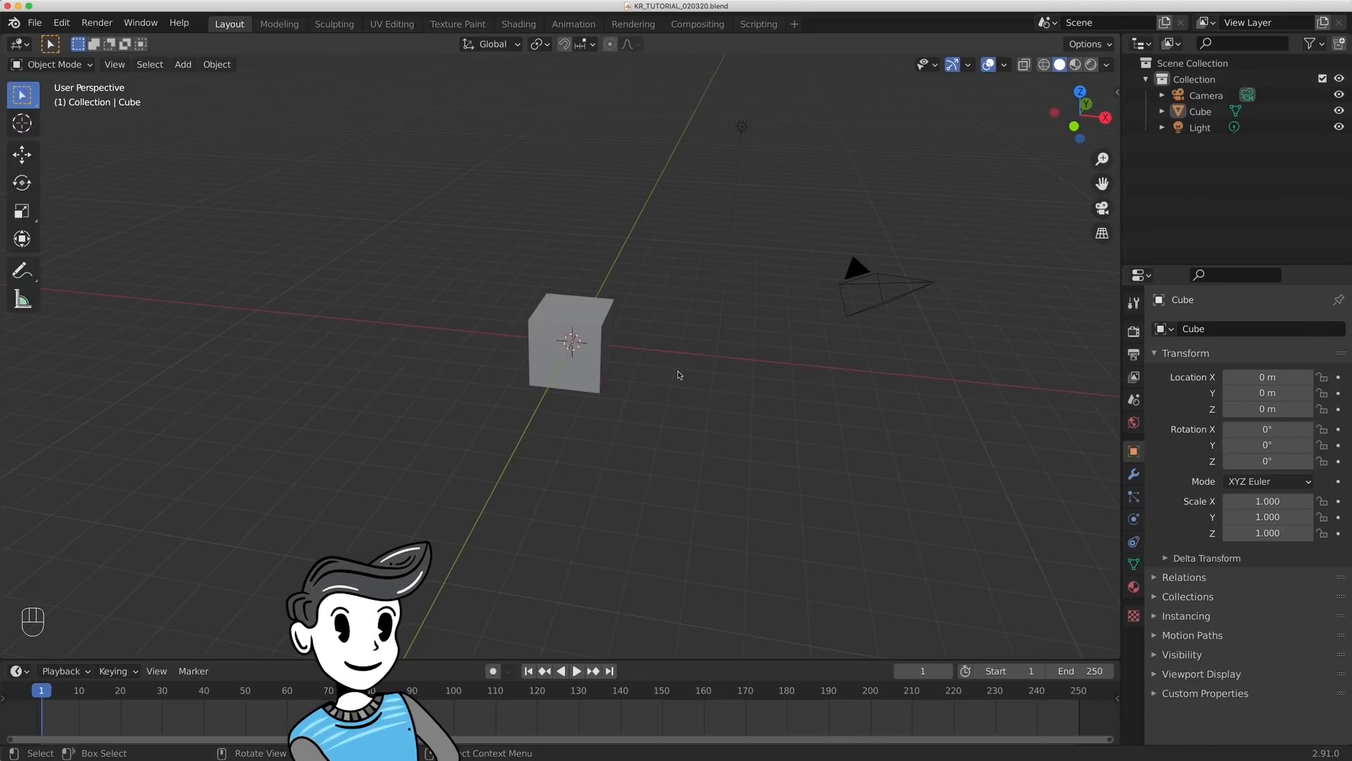
# - Try moving the cube along the Y, X and Z axes in turn, and cancel the move
pyautogui.click(570, 343)
pyautogui.press('g')
pyautogui.press('y')
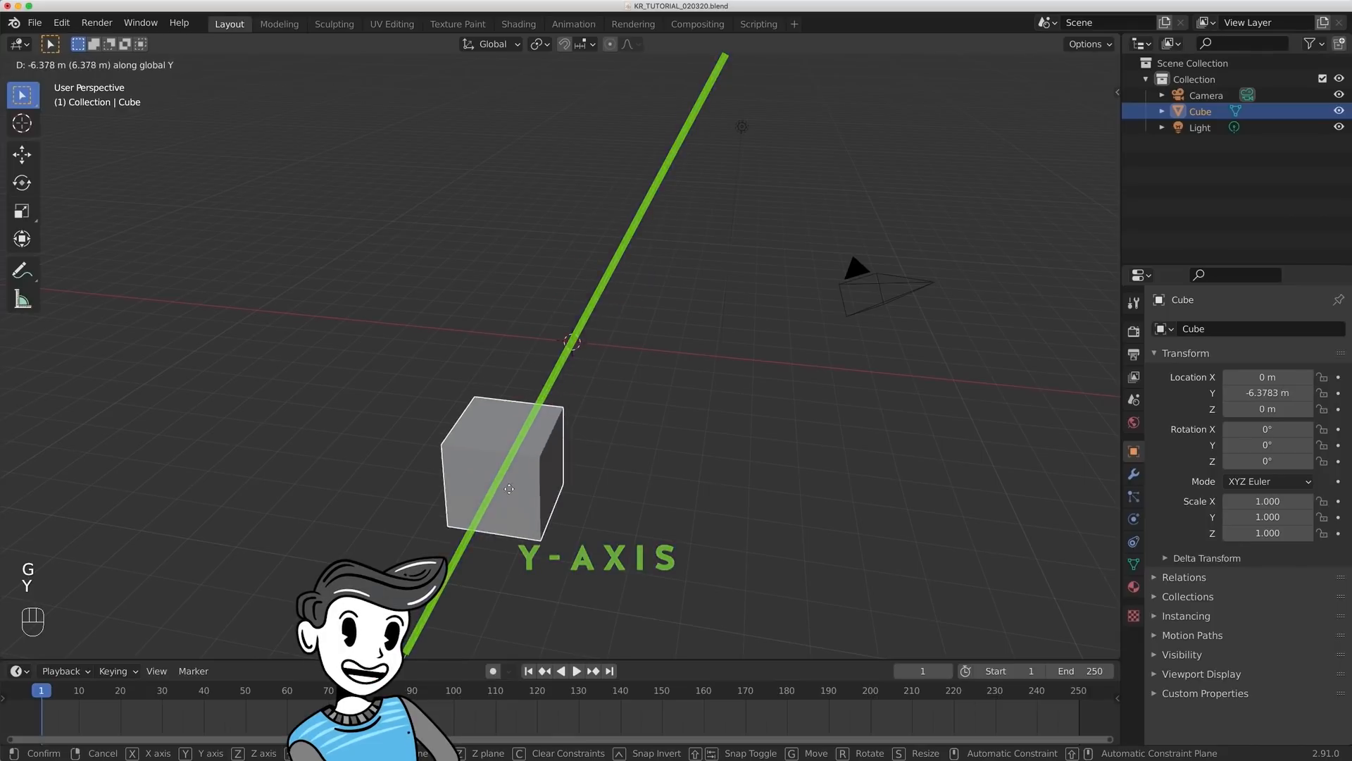
pyautogui.press('x')
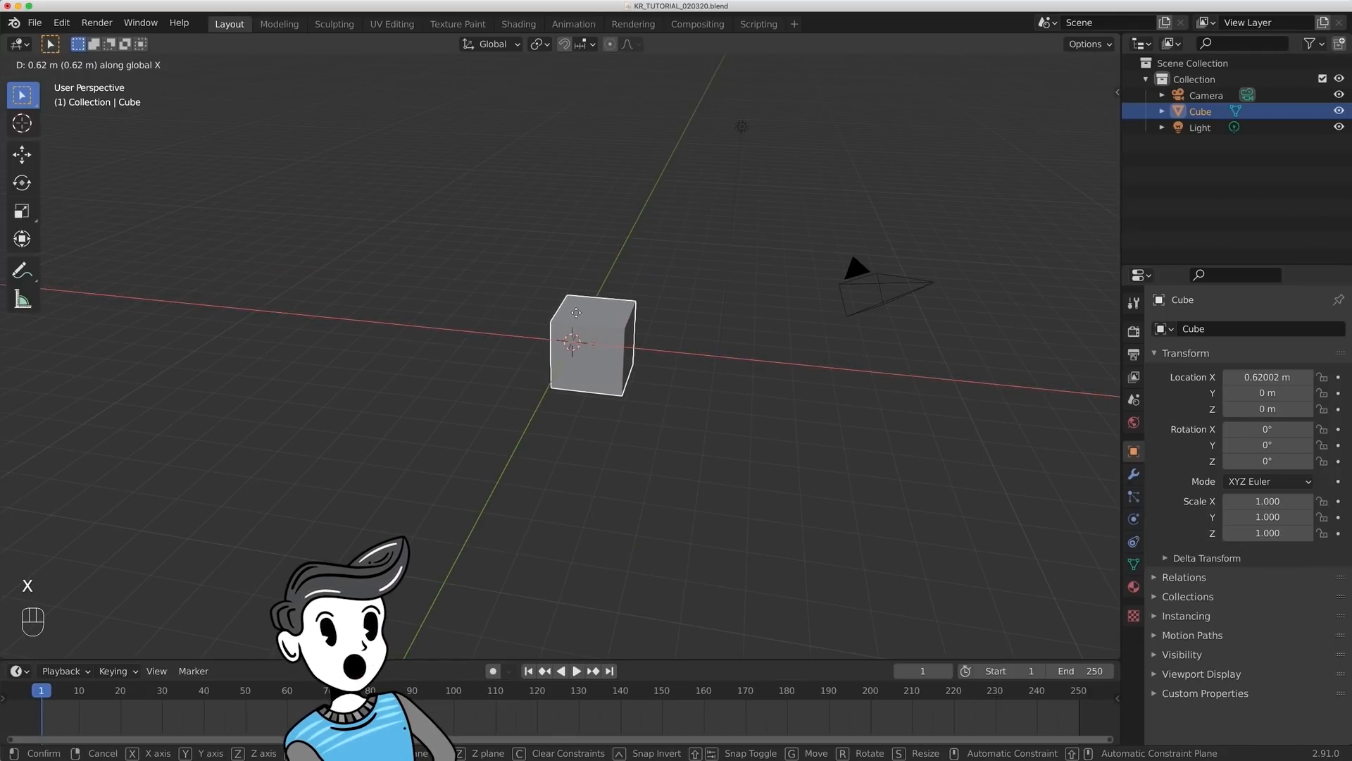
pyautogui.press('z')
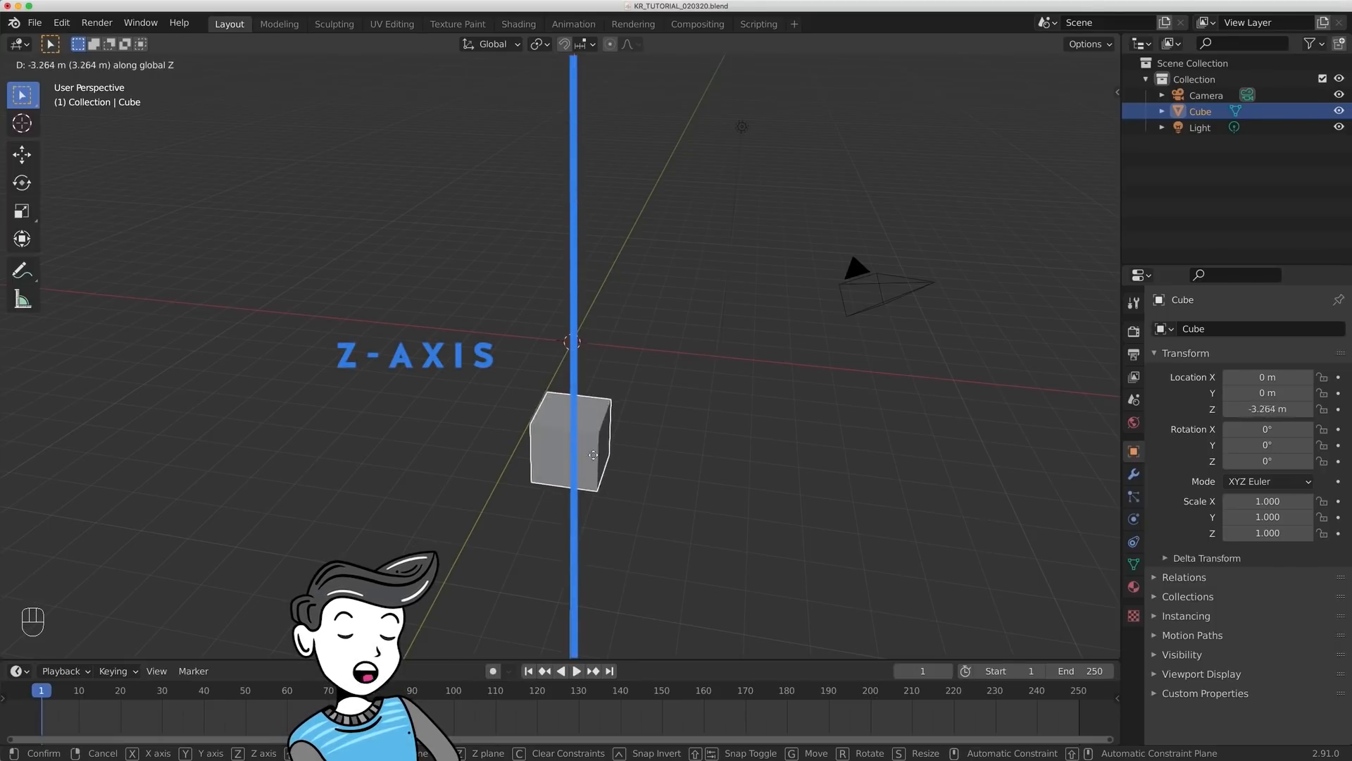
pyautogui.press('Escape')
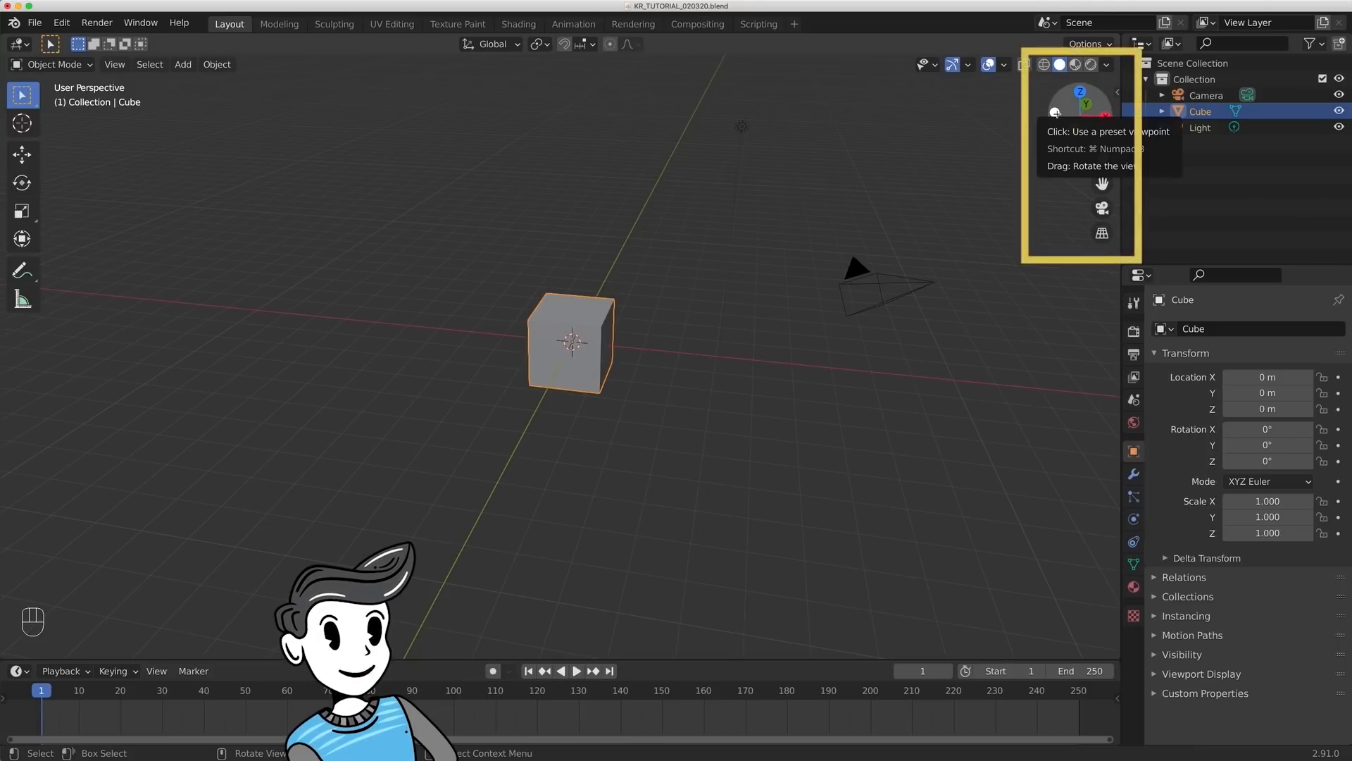
# - View the cube from the front in orthographic projection, and return to an angled perspective view
pyautogui.moveTo(1055, 113)
pyautogui.mouseDown()
pyautogui.moveTo(1069, 92)
pyautogui.moveTo(1061, 107)
pyautogui.moveTo(1049, 91)
pyautogui.moveTo(1063, 93)
pyautogui.mouseUp()
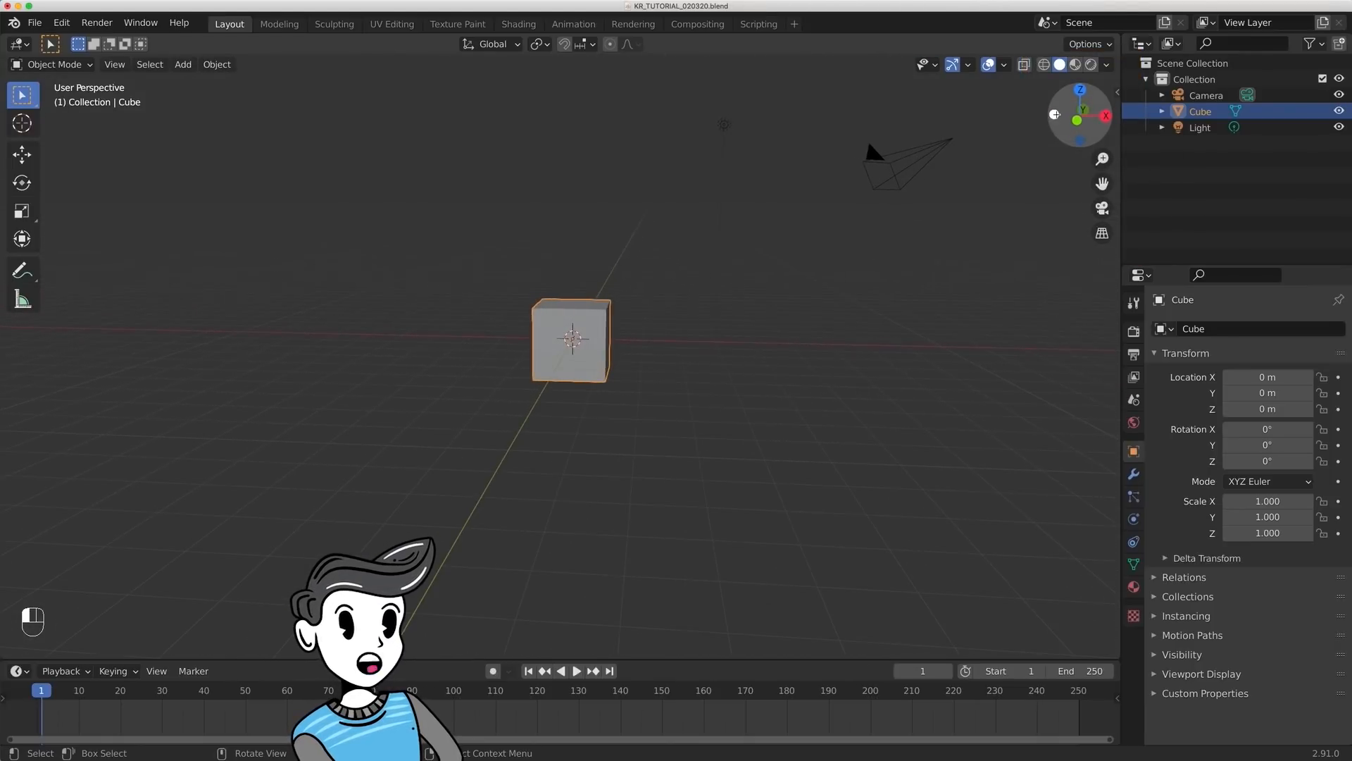
pyautogui.click(1074, 123)
pyautogui.click(1074, 123)
pyautogui.click(1069, 124)
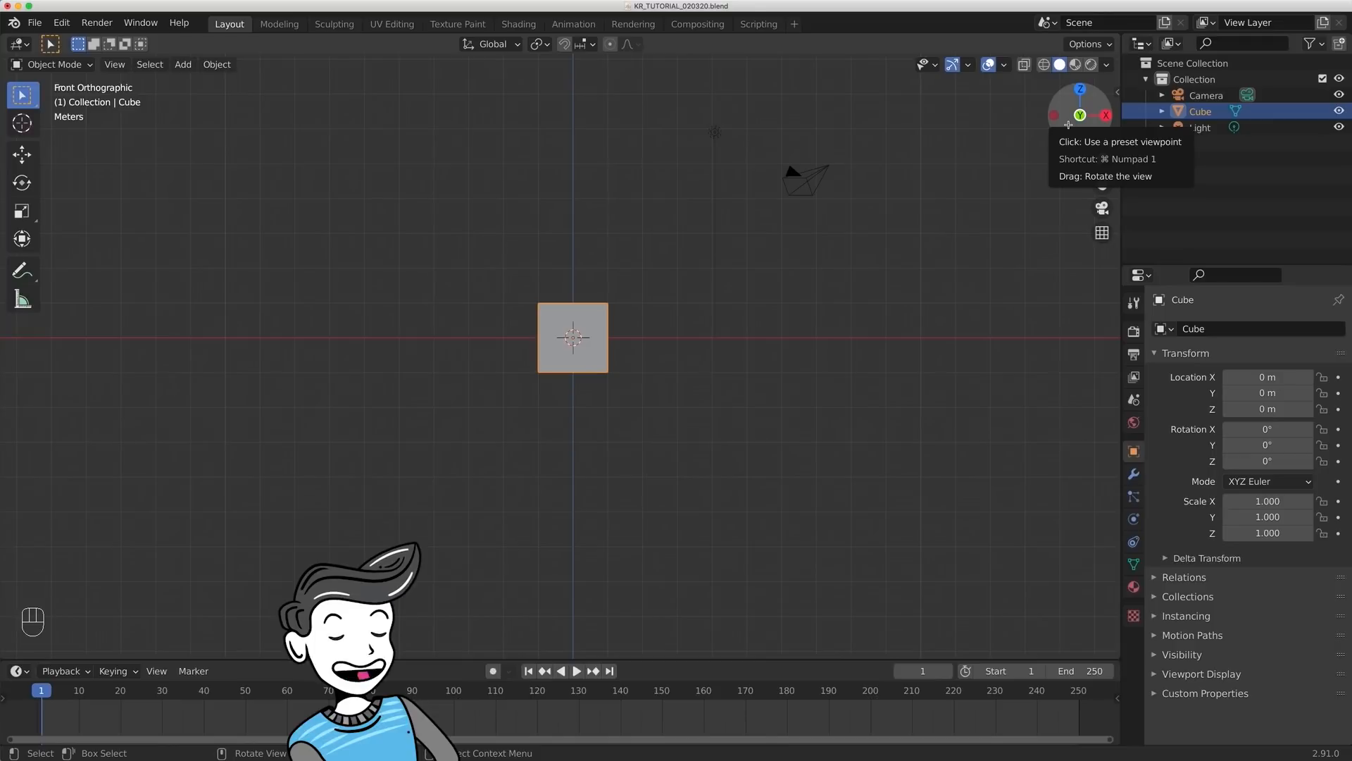
pyautogui.moveTo(1068, 124); pyautogui.dragTo(1091, 167)
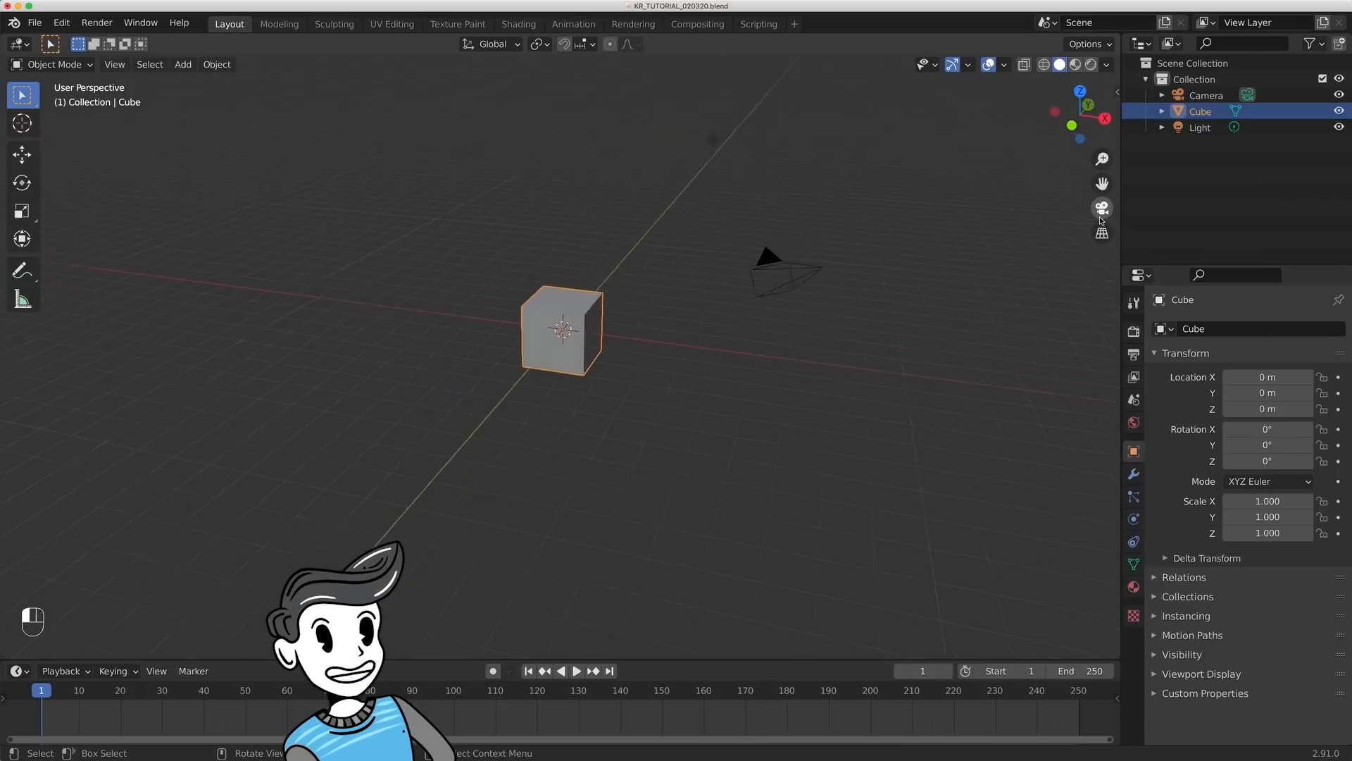
# - Look through the scene camera and back, and select the camera object briefly before clearing the selection
pyautogui.click(1102, 209)
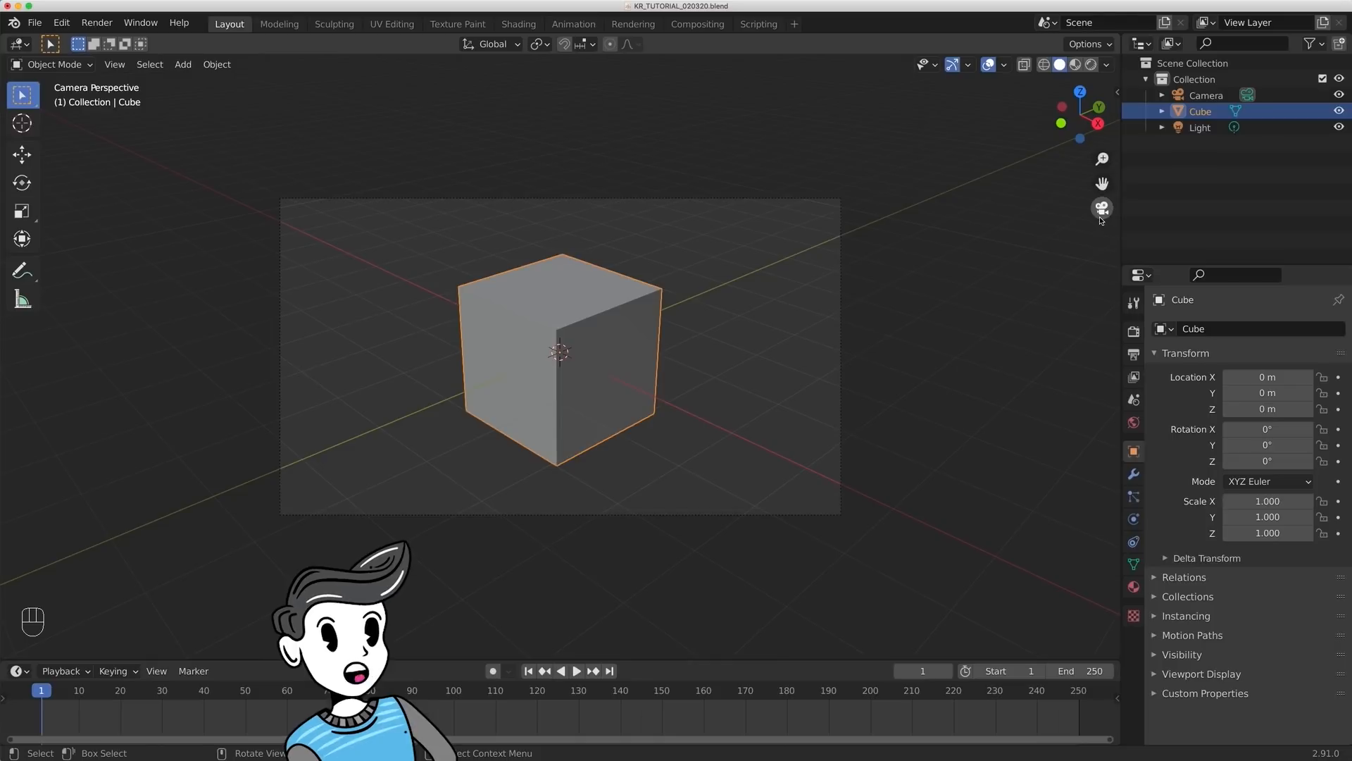
pyautogui.click(1102, 219)
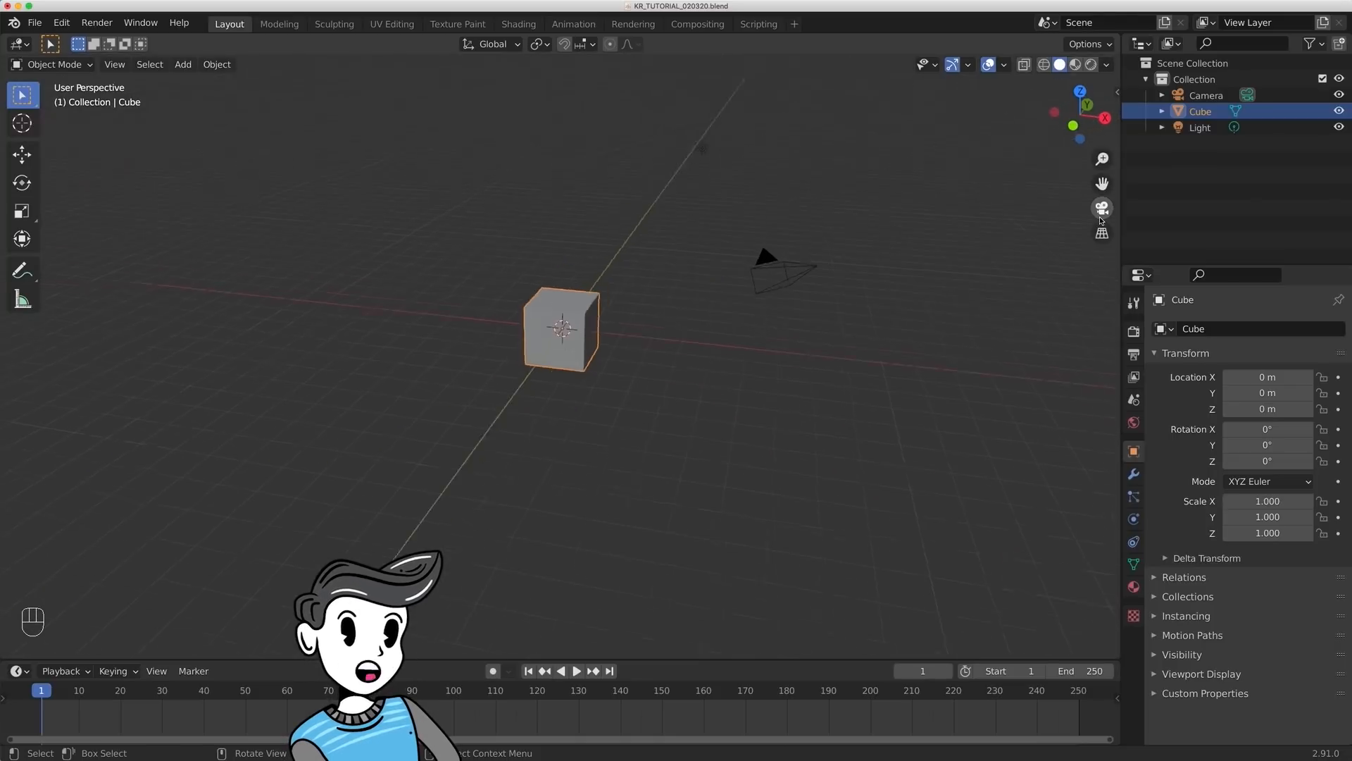
pyautogui.click(757, 255)
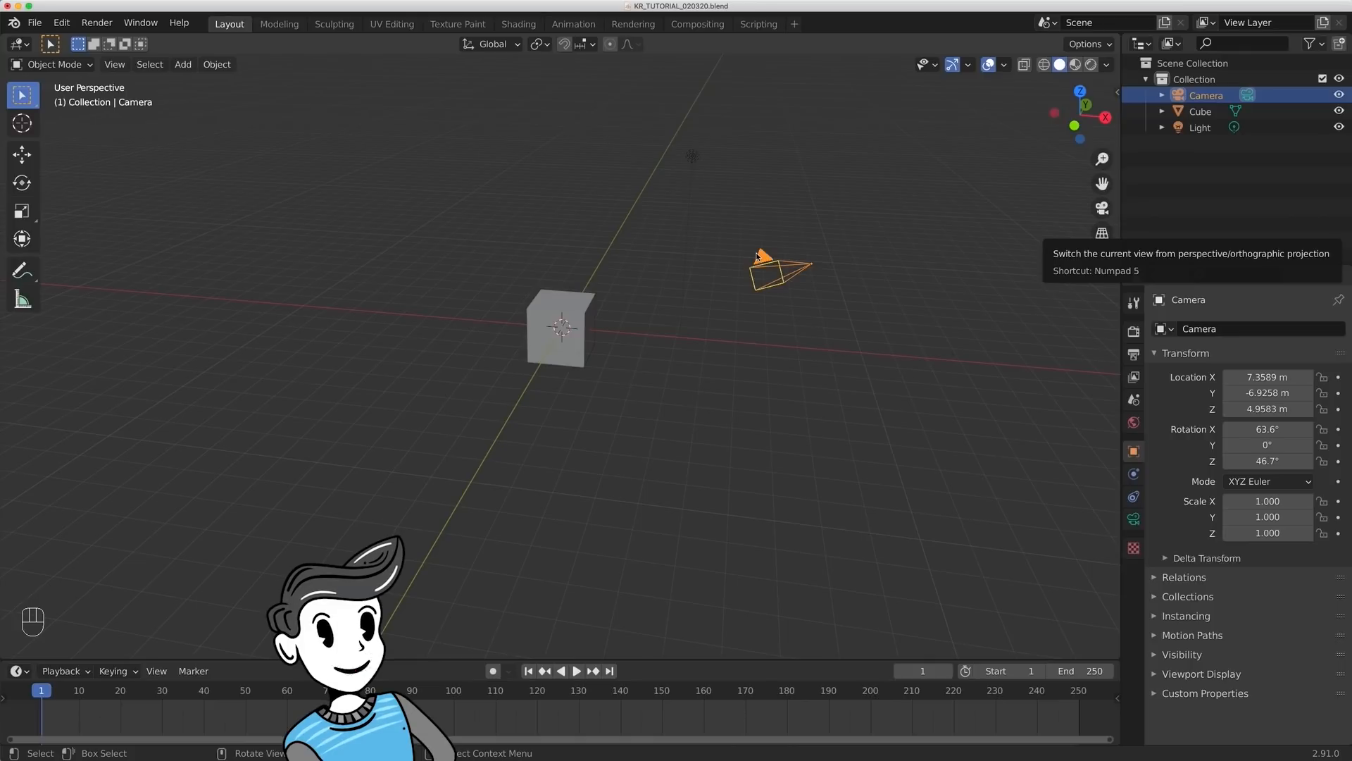
pyautogui.press('Escape')
pyautogui.press('Escape')
pyautogui.click(842, 452)
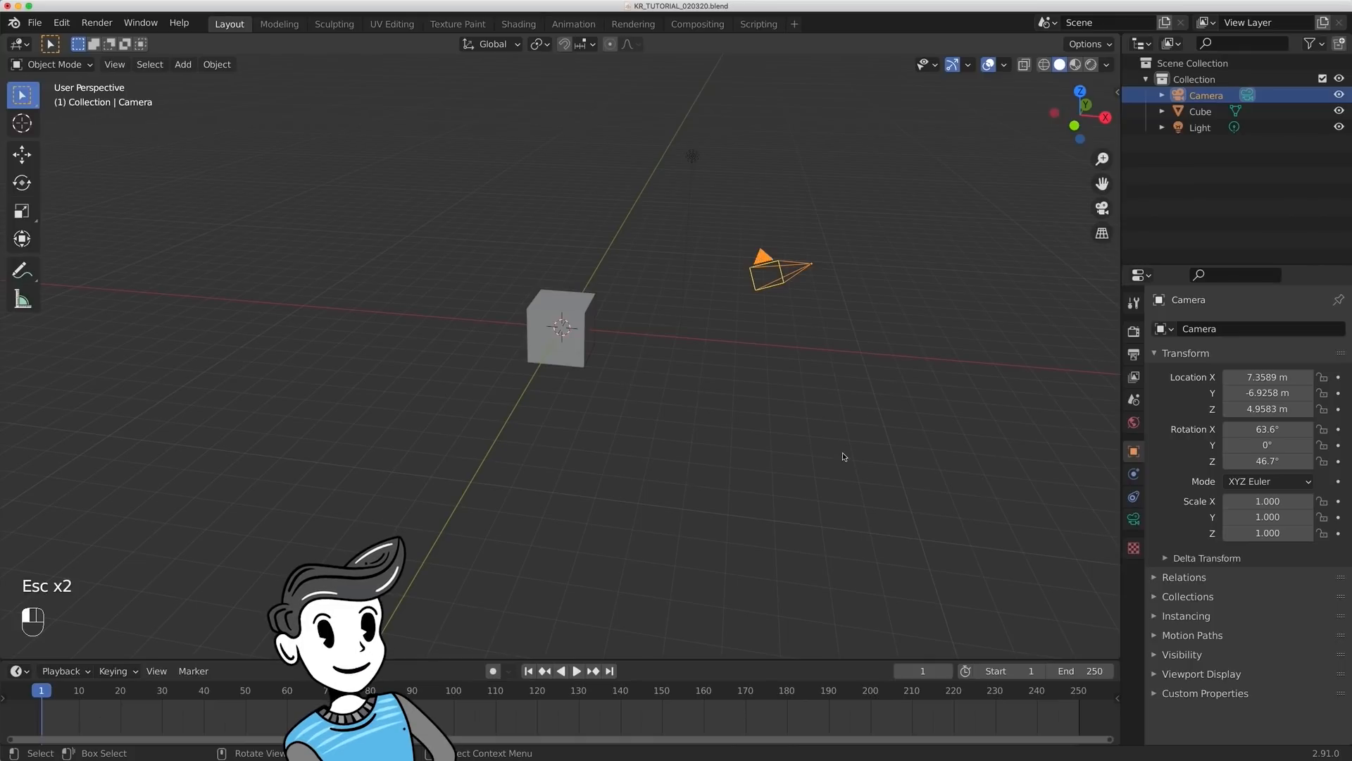
# - Switch the view projection, inspect the scene from the back and left orthographic views, and return to perspective
pyautogui.click(1102, 240)
pyautogui.moveTo(980, 242); pyautogui.dragTo(957, 204, button='middle')
pyautogui.click(1104, 115)
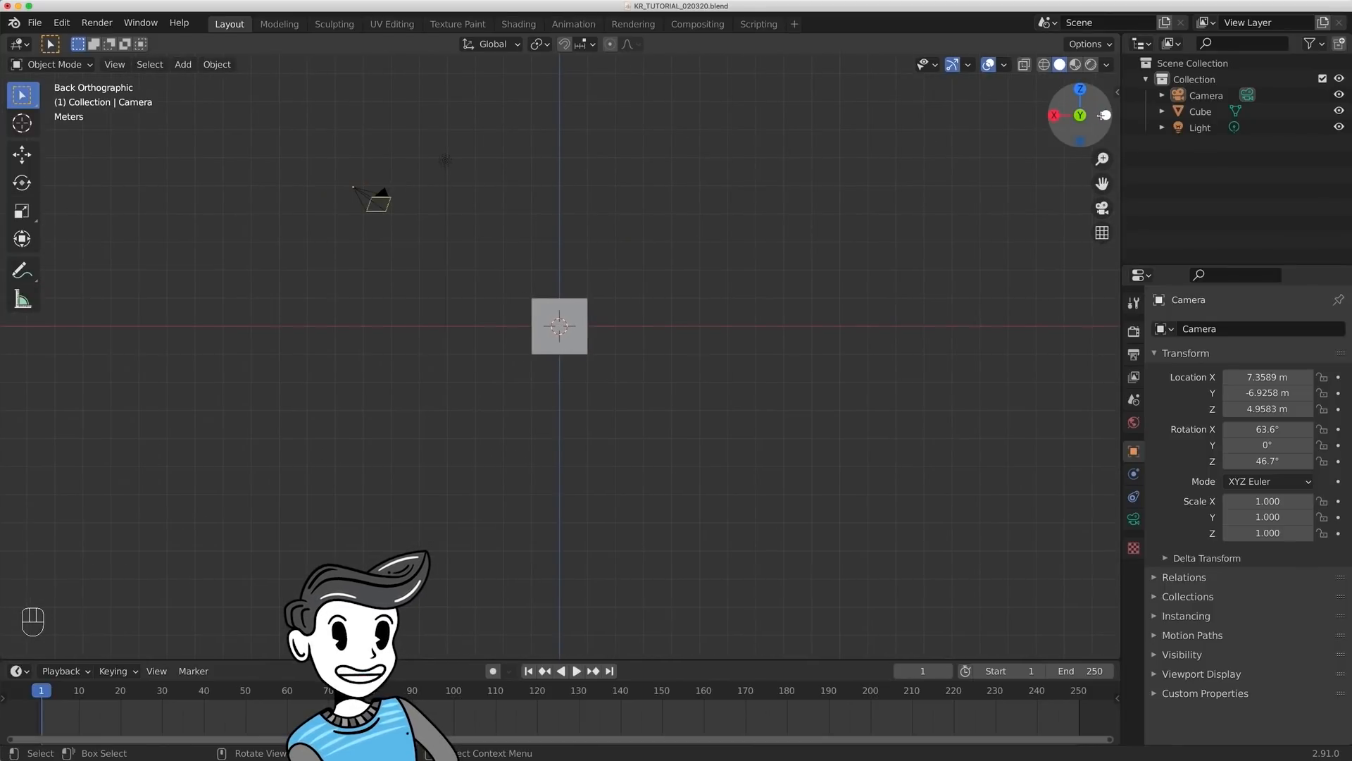
pyautogui.click(1103, 115)
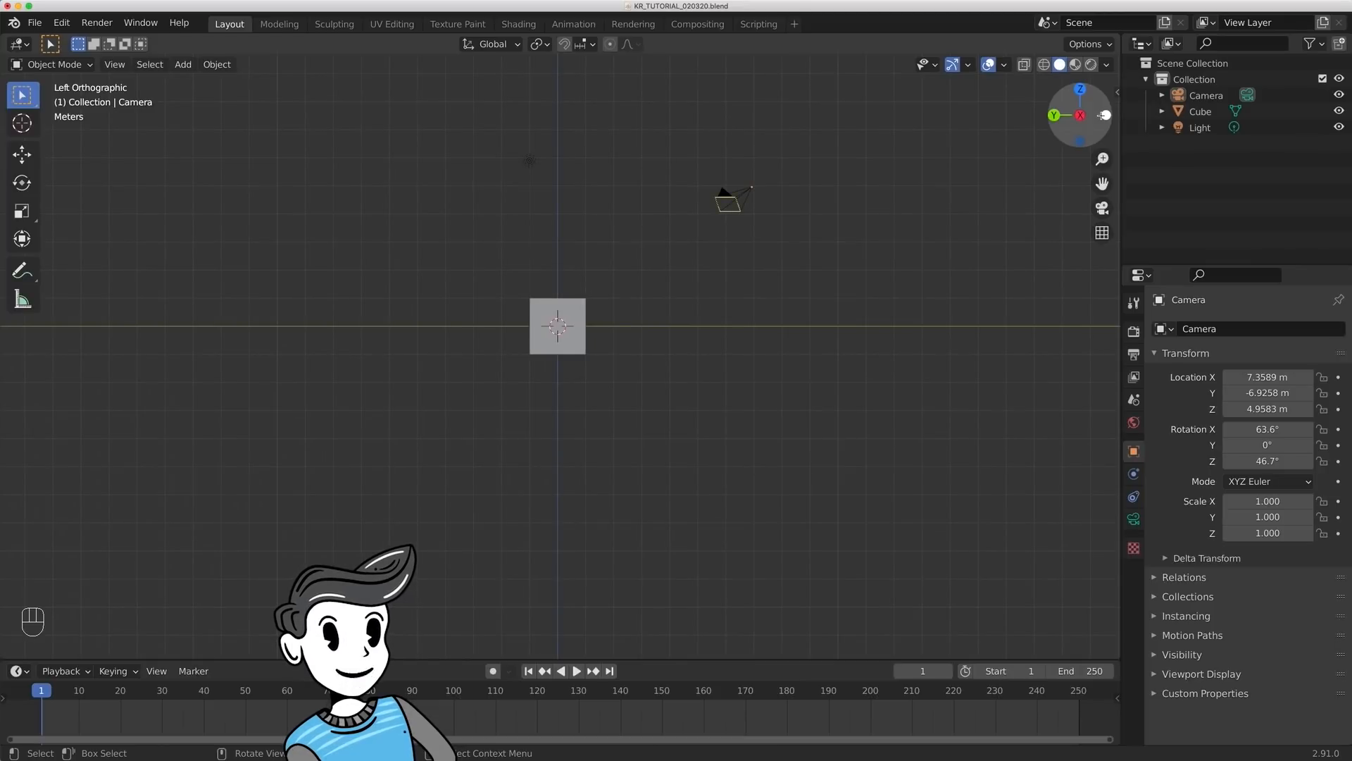
pyautogui.moveTo(1104, 115); pyautogui.dragTo(1085, 130)
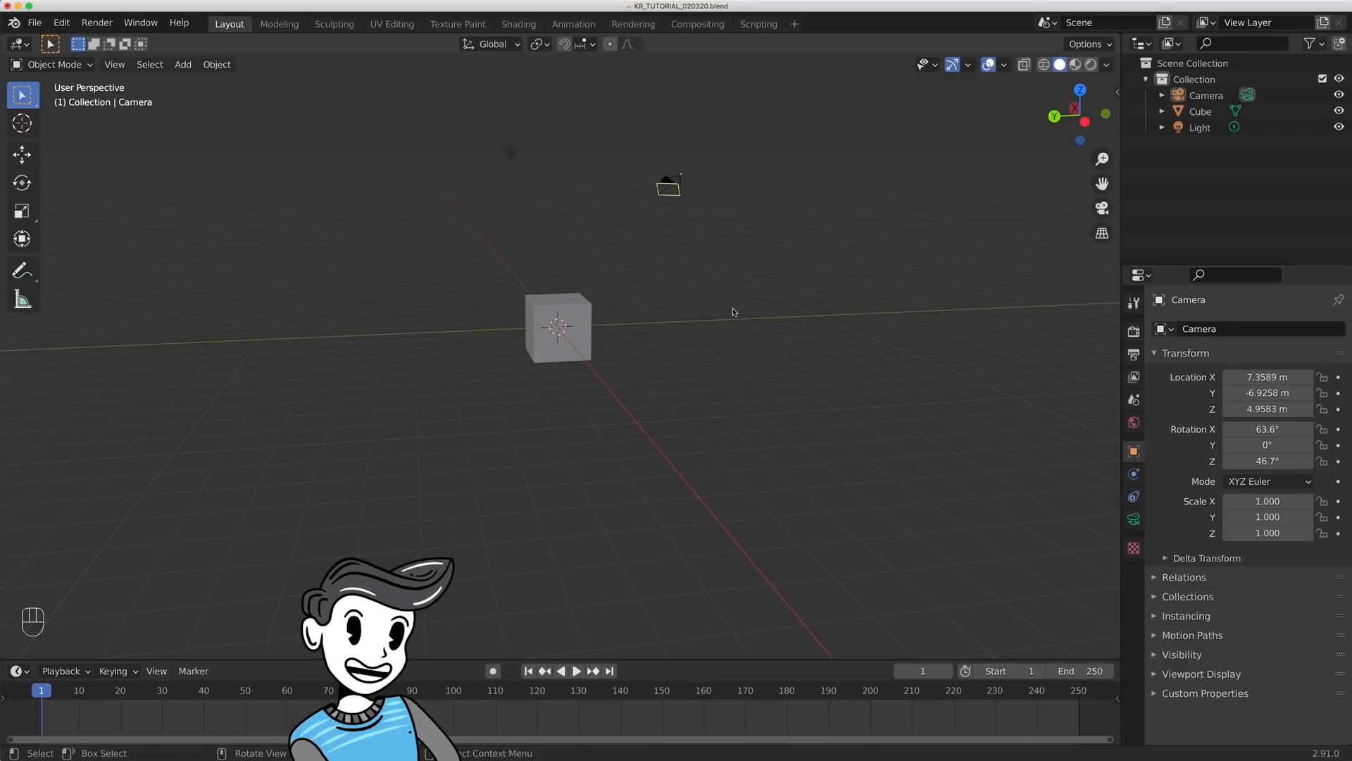
# - Orbit, zoom and pan the perspective view around the cube
pyautogui.moveTo(715, 304); pyautogui.dragTo(598, 307, button='middle')
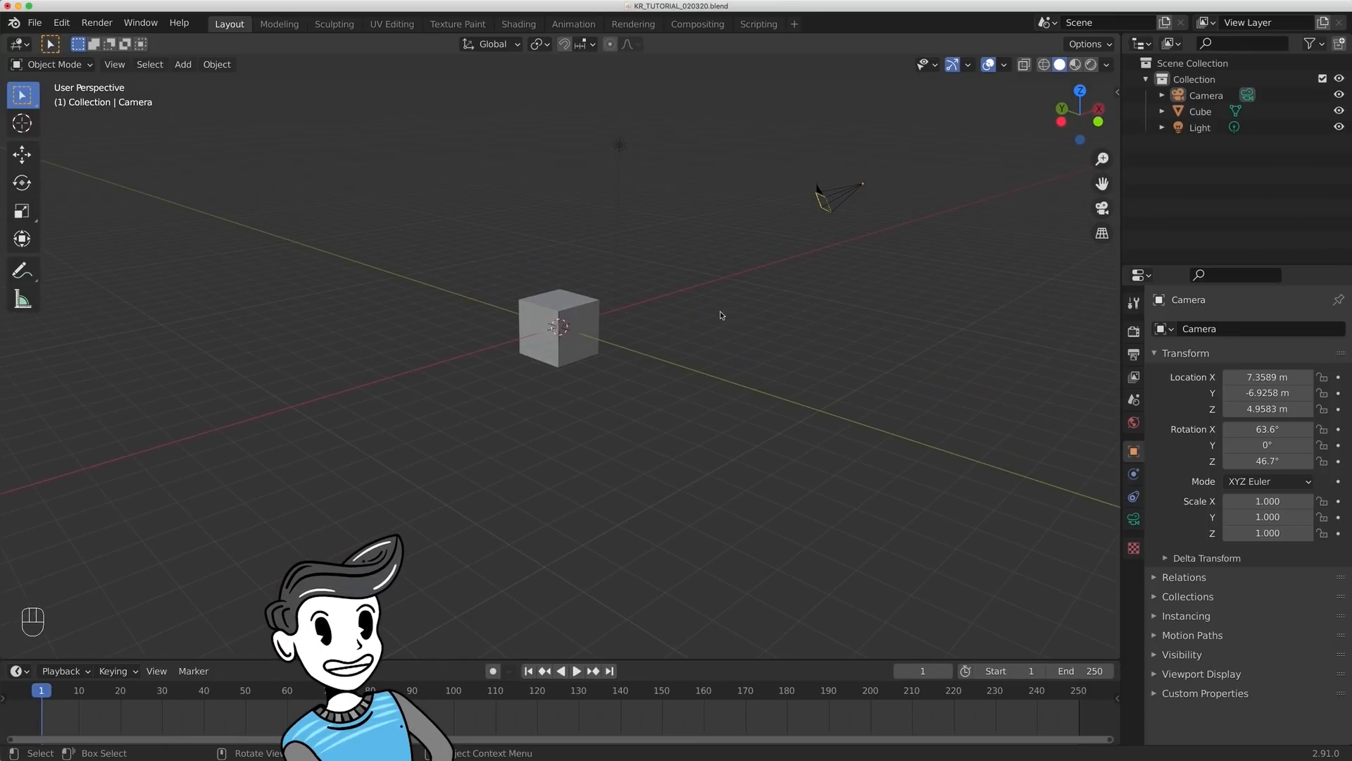
pyautogui.scroll(5, 648, 317)
pyautogui.scroll(-3, 648, 315)
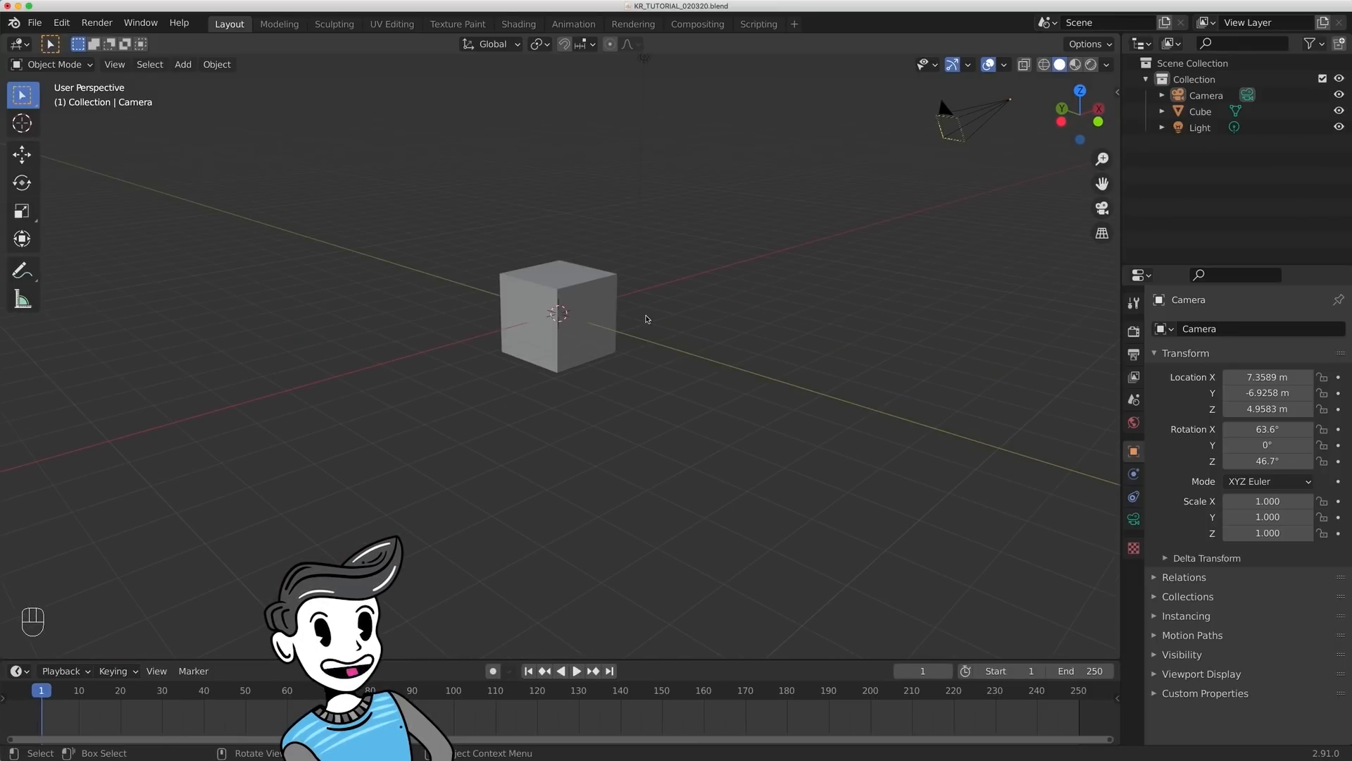
pyautogui.keyDown('ctrl'); pyautogui.moveTo(670, 293); pyautogui.dragTo(708, 316, button='middle'); pyautogui.keyUp('ctrl')
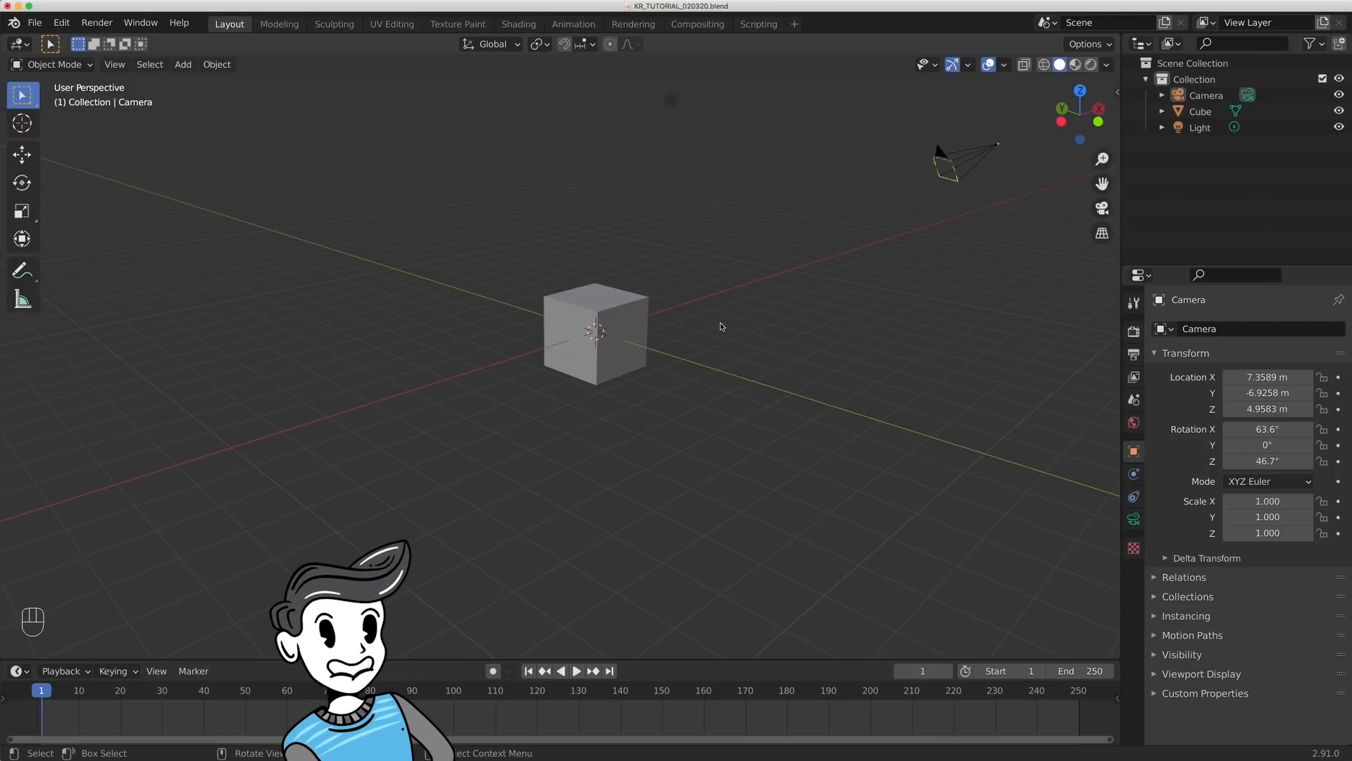
# - Turn Emulate Numpad on and off again in the Input preferences, and close the preferences
pyautogui.click(61, 22)
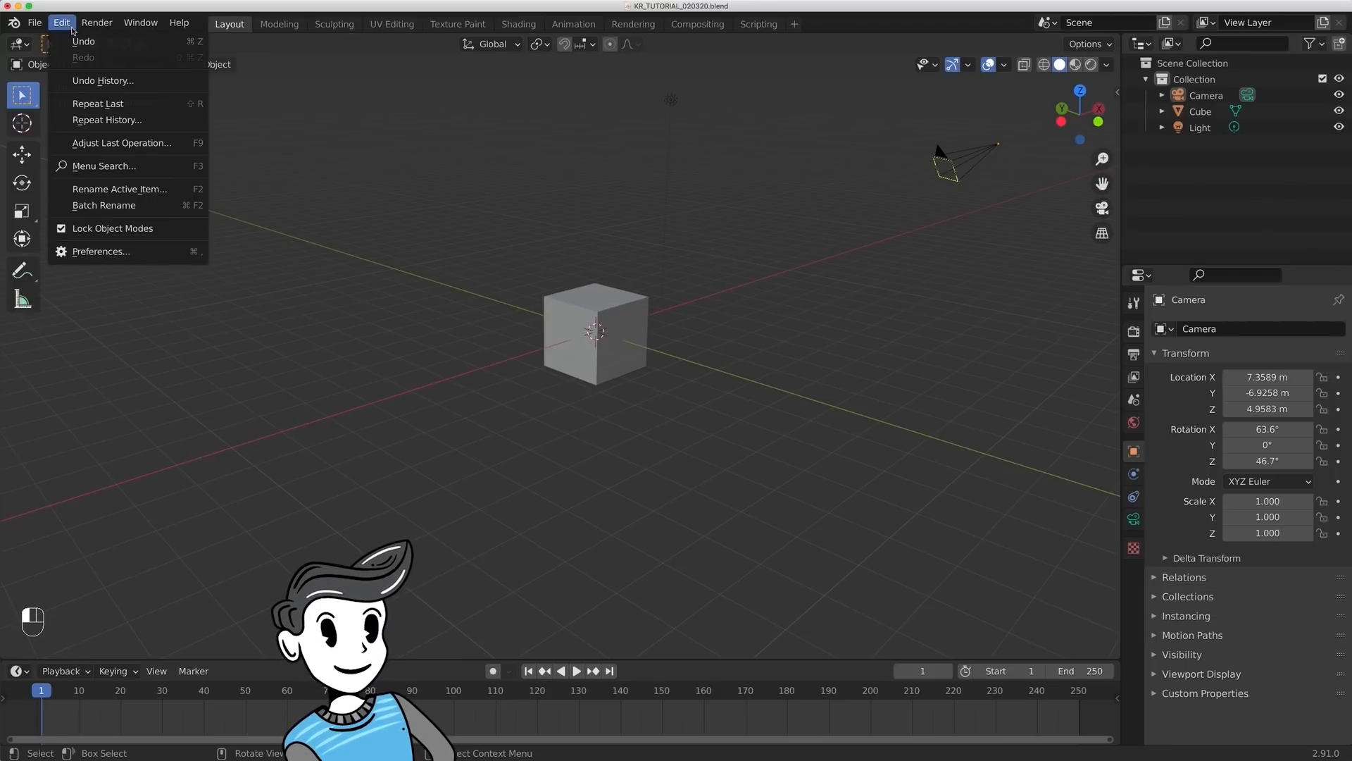
pyautogui.click(121, 252)
pyautogui.click(155, 193)
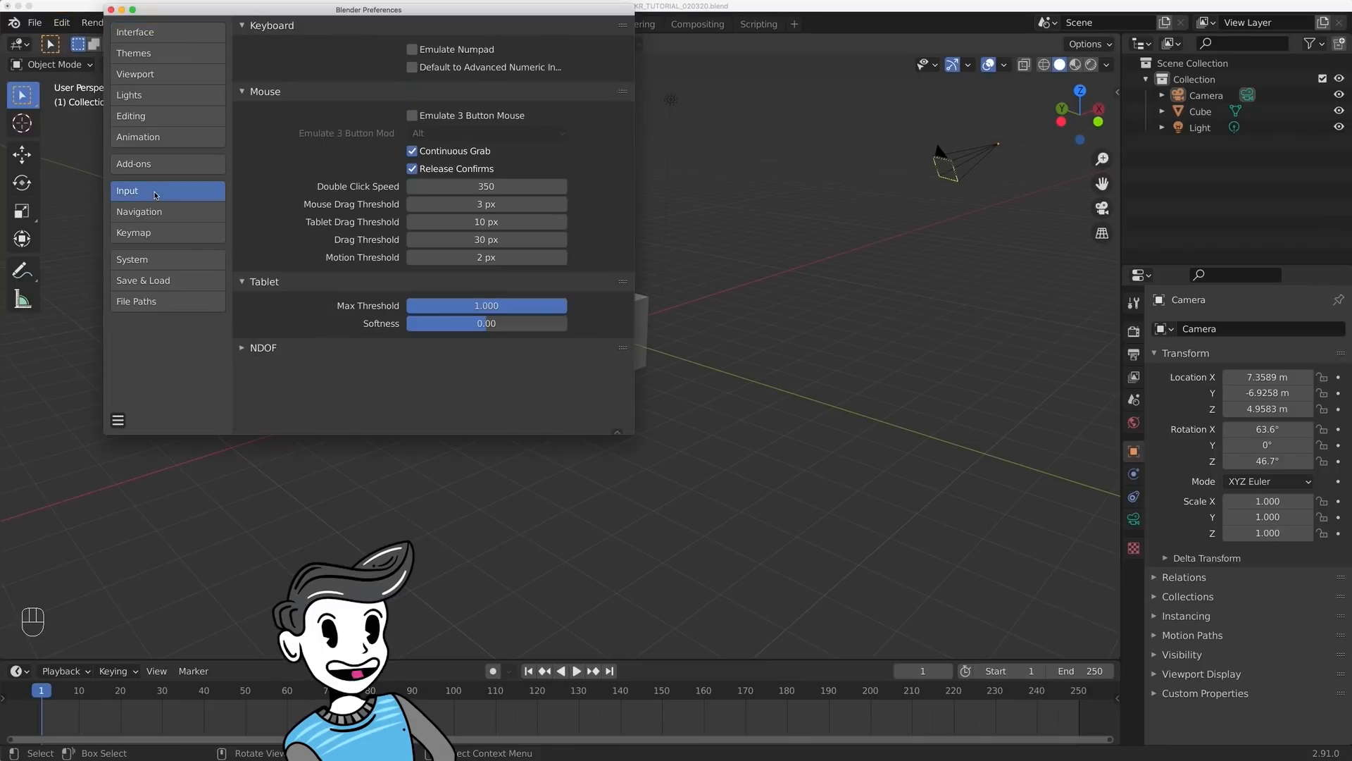
pyautogui.click(412, 49)
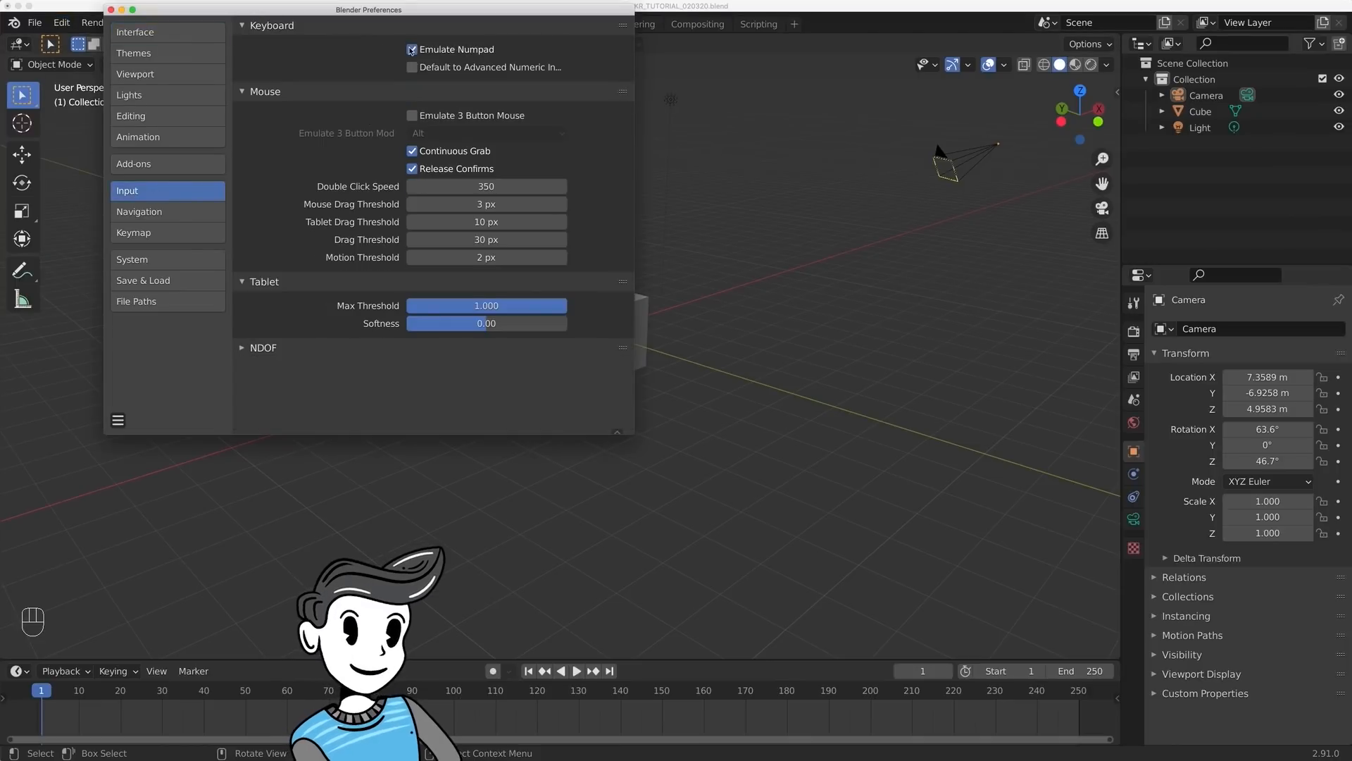
pyautogui.click(412, 50)
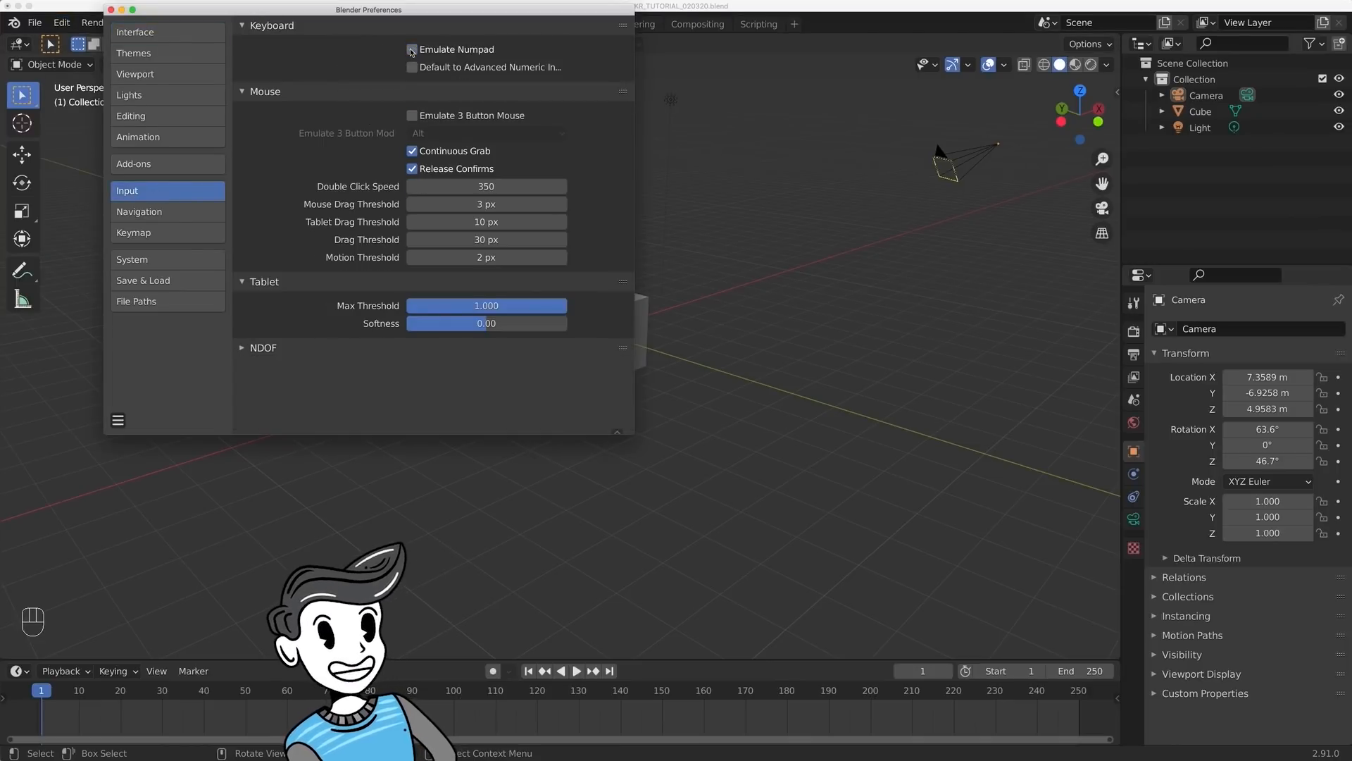
pyautogui.click(111, 9)
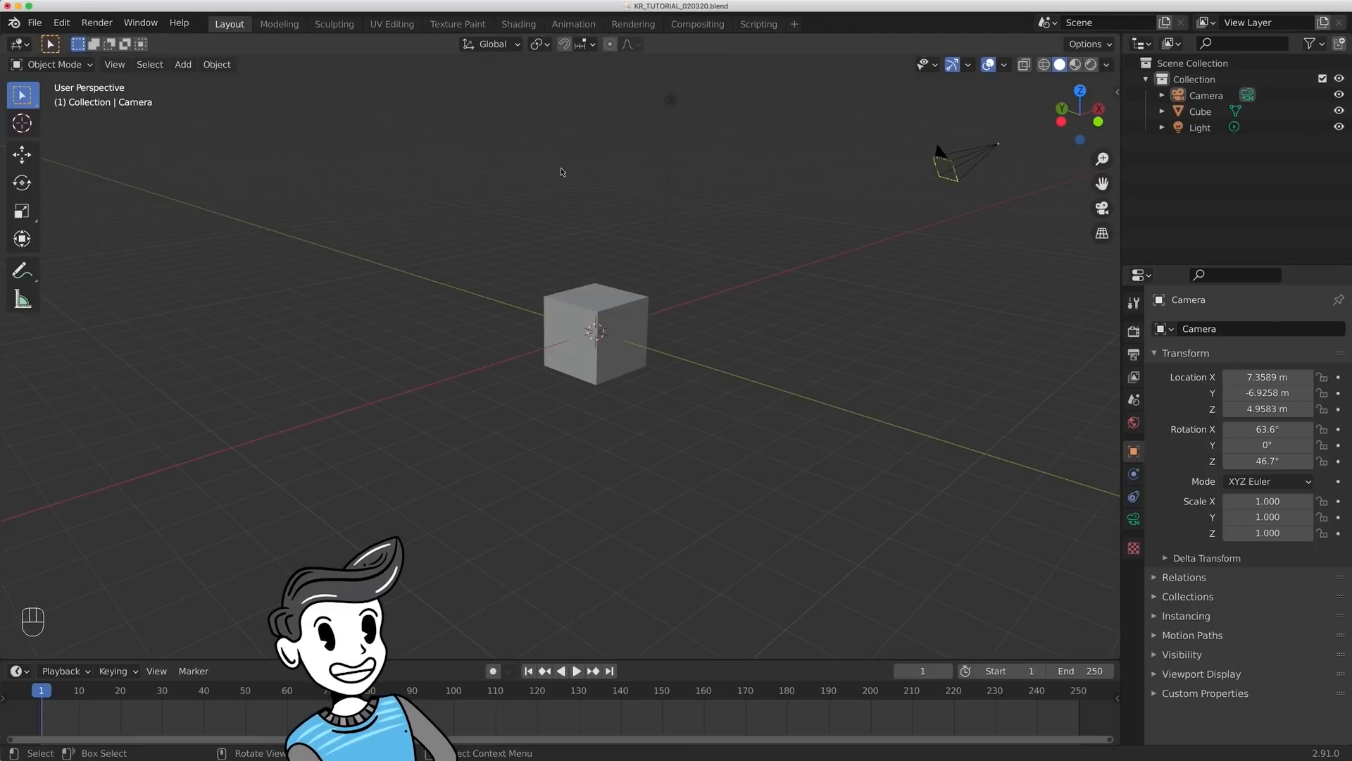
# - Look through the camera and back, and frame the cube and the camera object one after the other
pyautogui.press('KP_0')
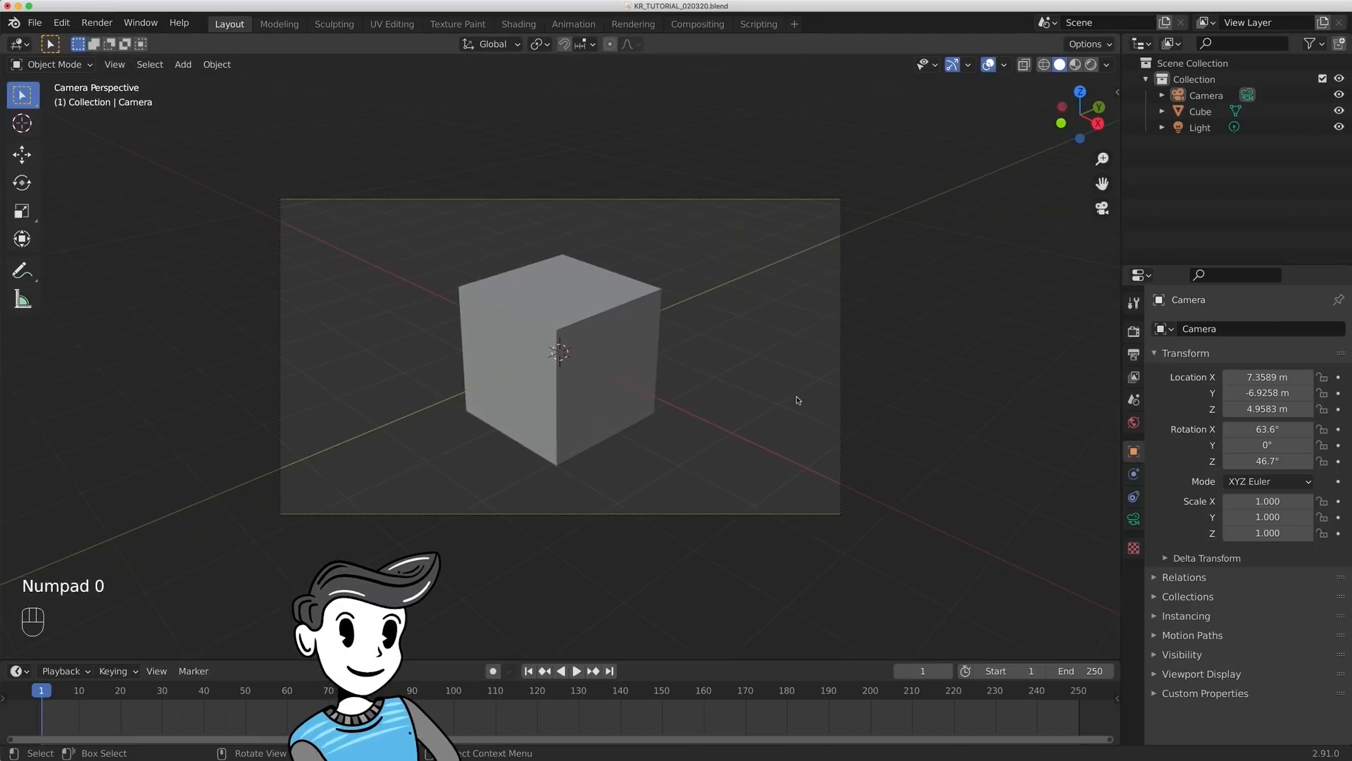
pyautogui.press('KP_0')
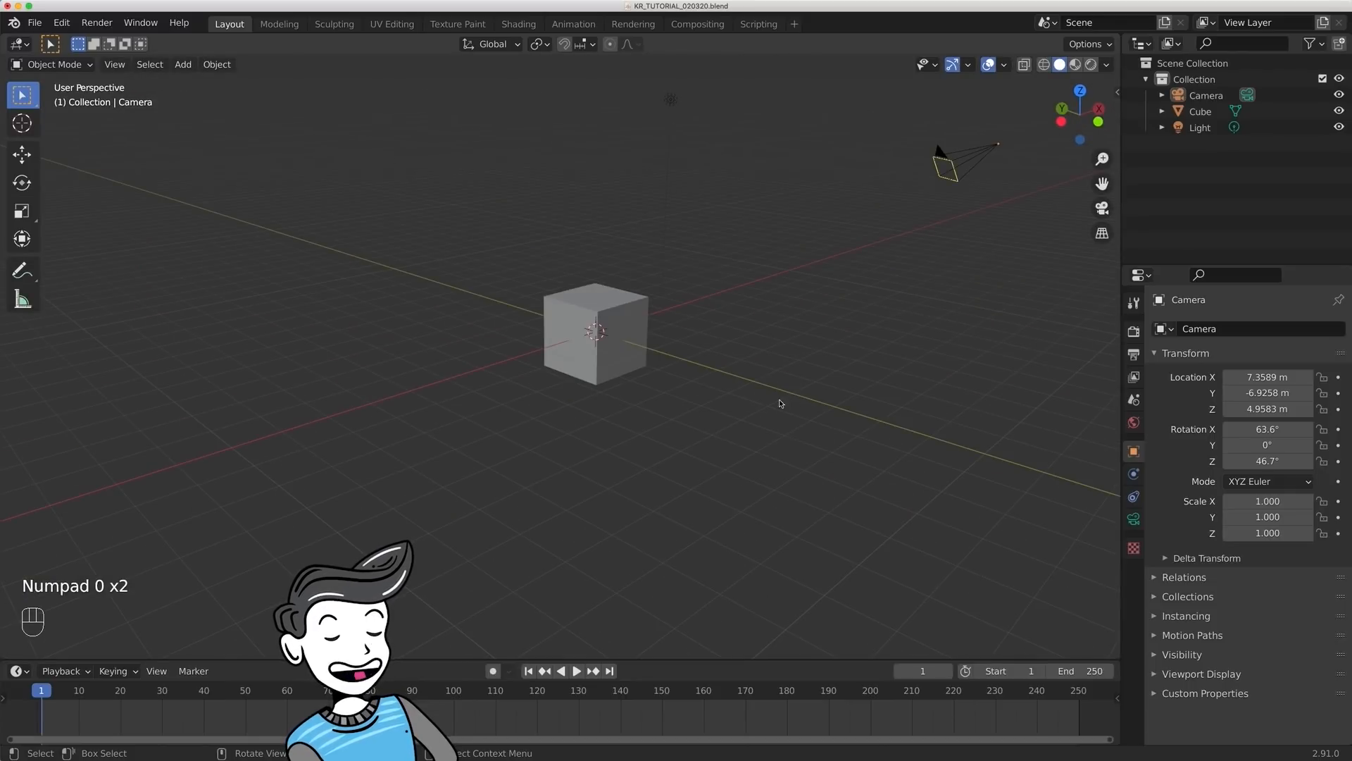
pyautogui.click(637, 342)
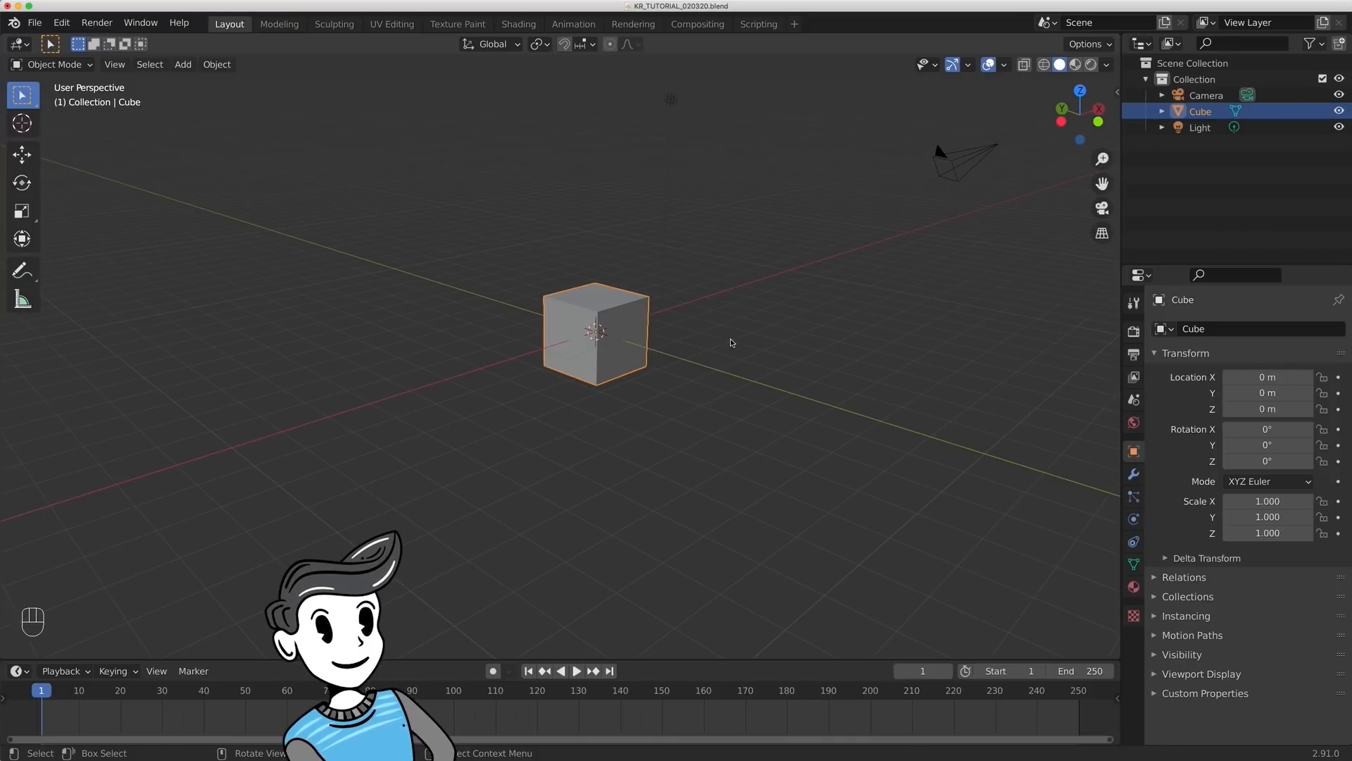
pyautogui.press('KP_Decimal')
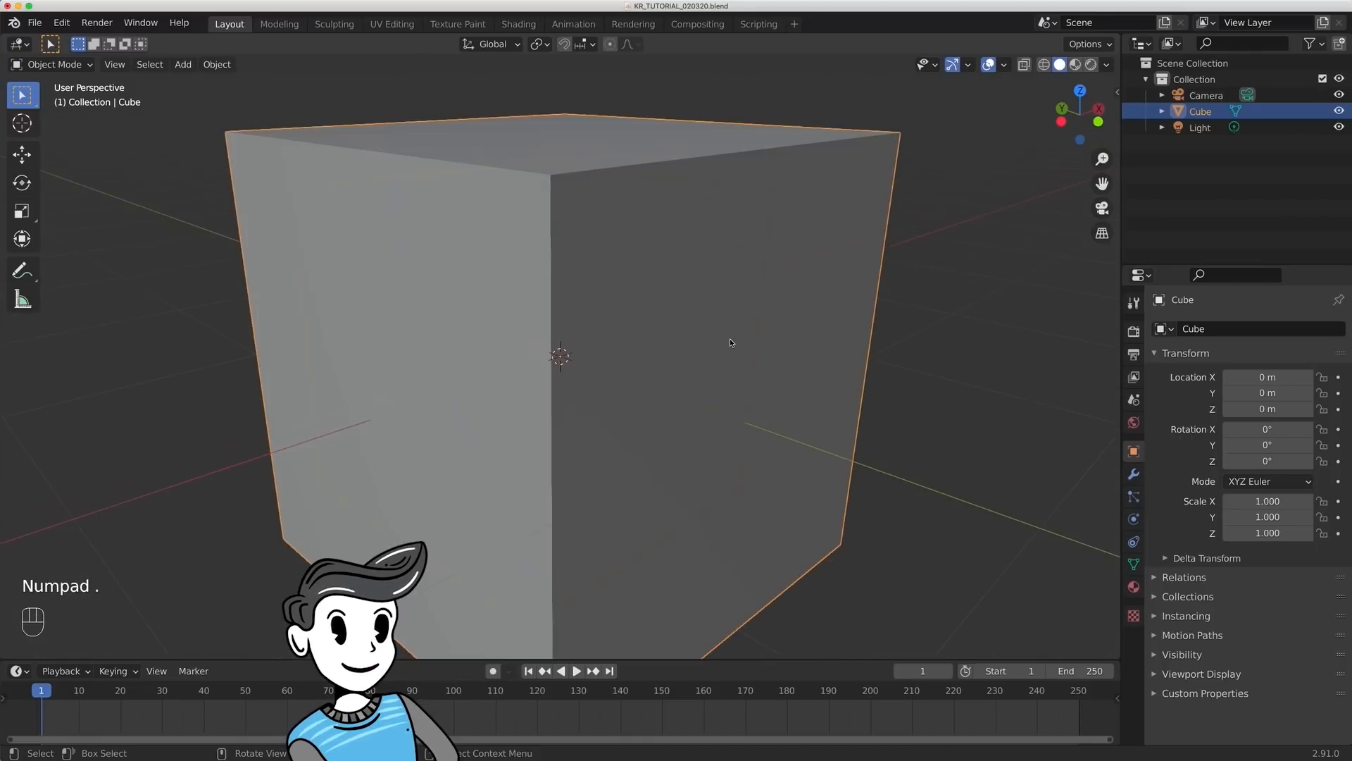
pyautogui.scroll(-10, 759, 425)
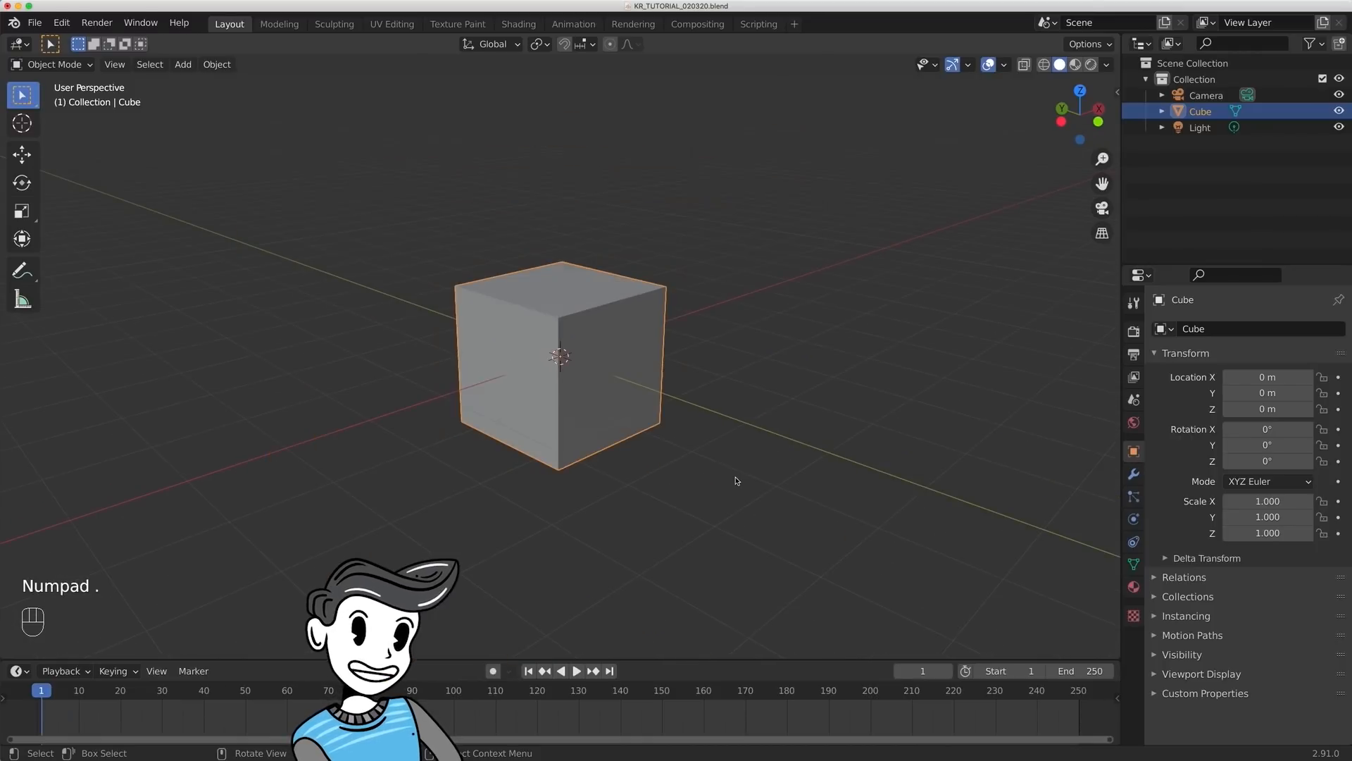
pyautogui.click(982, 155)
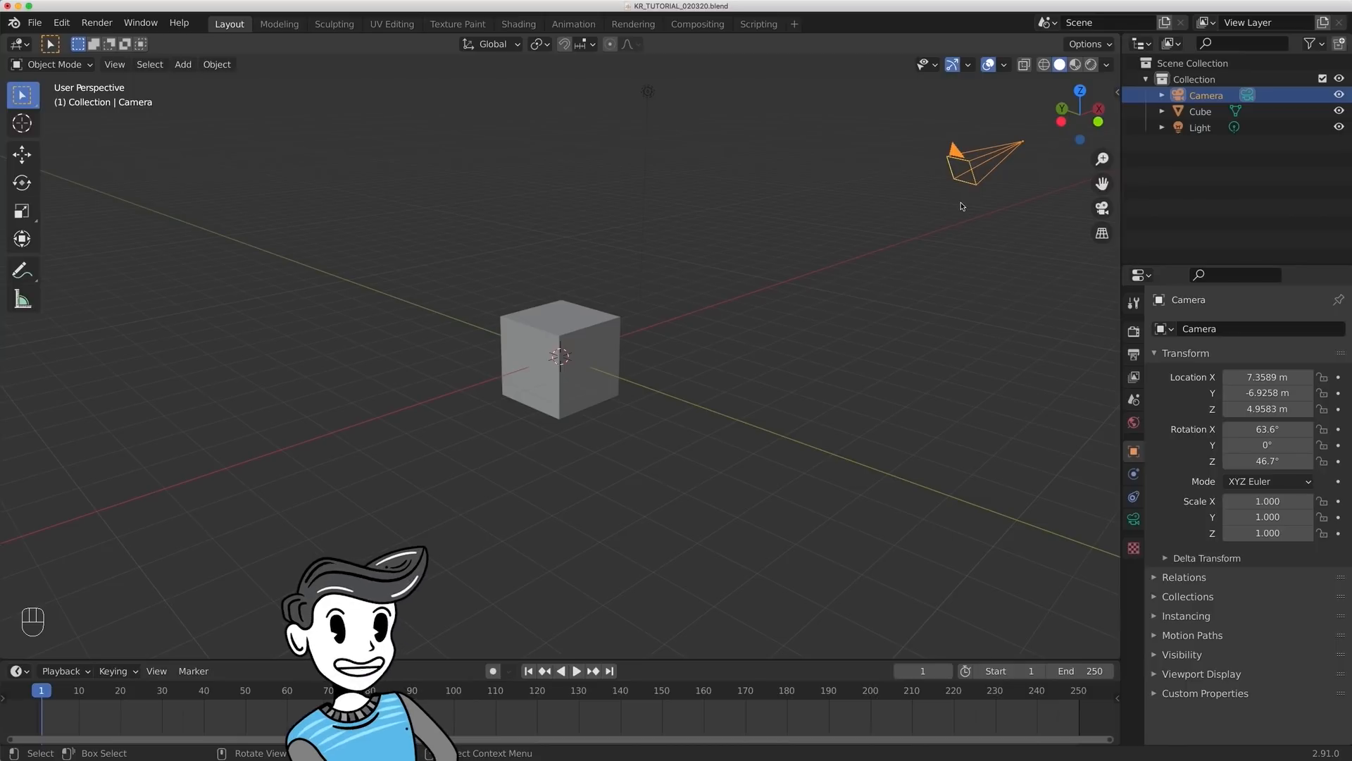
pyautogui.press('KP_Decimal')
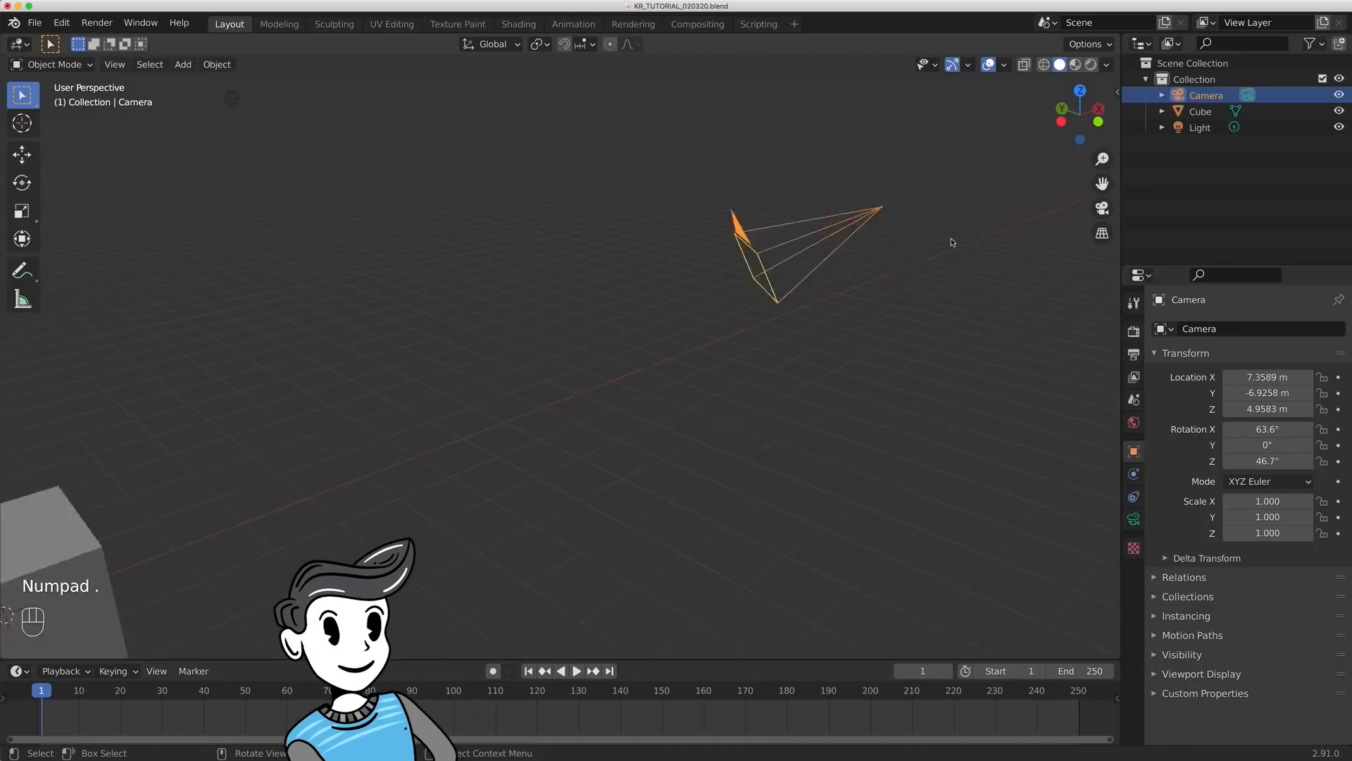
# - View the scene from the front, right and top in orthographic projection, and flip to the opposite side
pyautogui.press('KP_1')
pyautogui.press('KP_3')
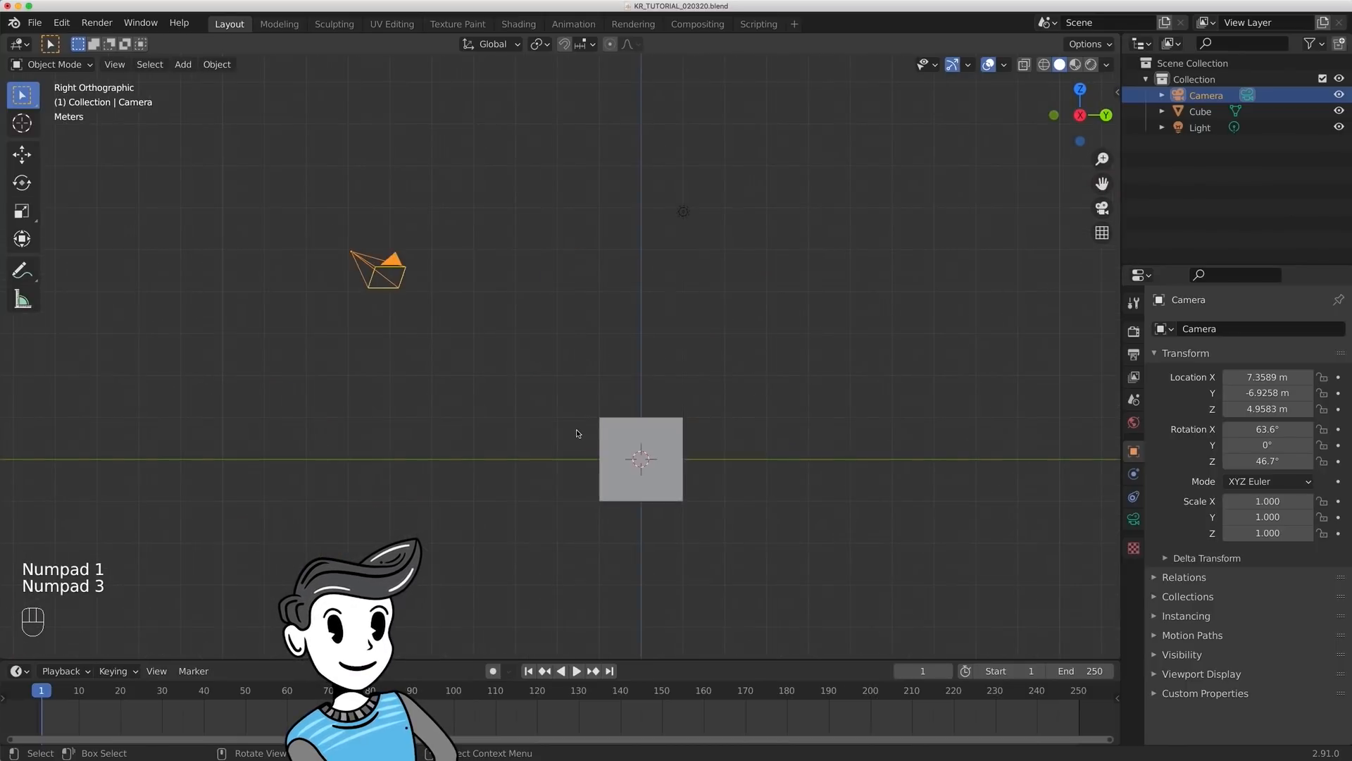
pyautogui.press('KP_7')
pyautogui.press('KP_9')
# - Orbit to a raised perspective view of the cube and zoom in three increments
pyautogui.moveTo(513, 302); pyautogui.dragTo(525, 574, button='middle')
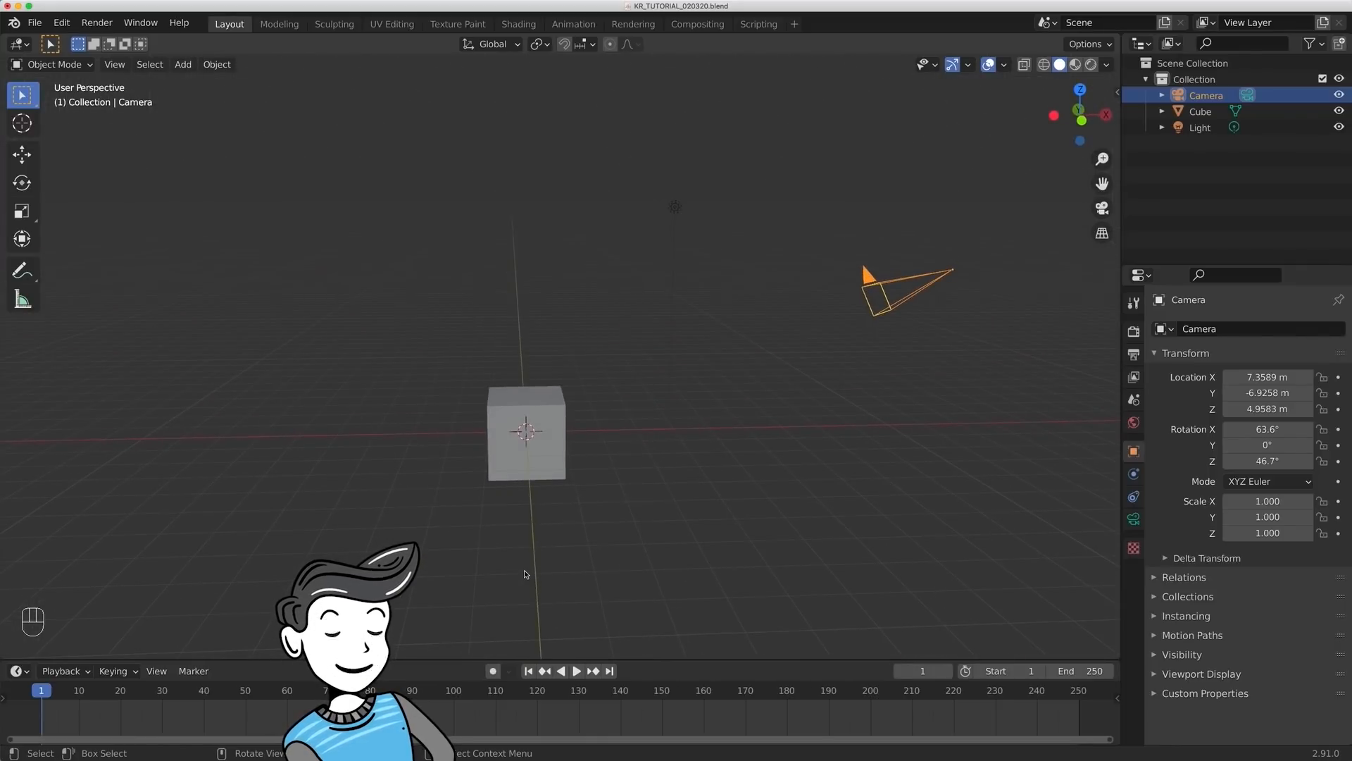
pyautogui.press('KP_Add')
pyautogui.press('KP_Add')
pyautogui.press('KP_Add')
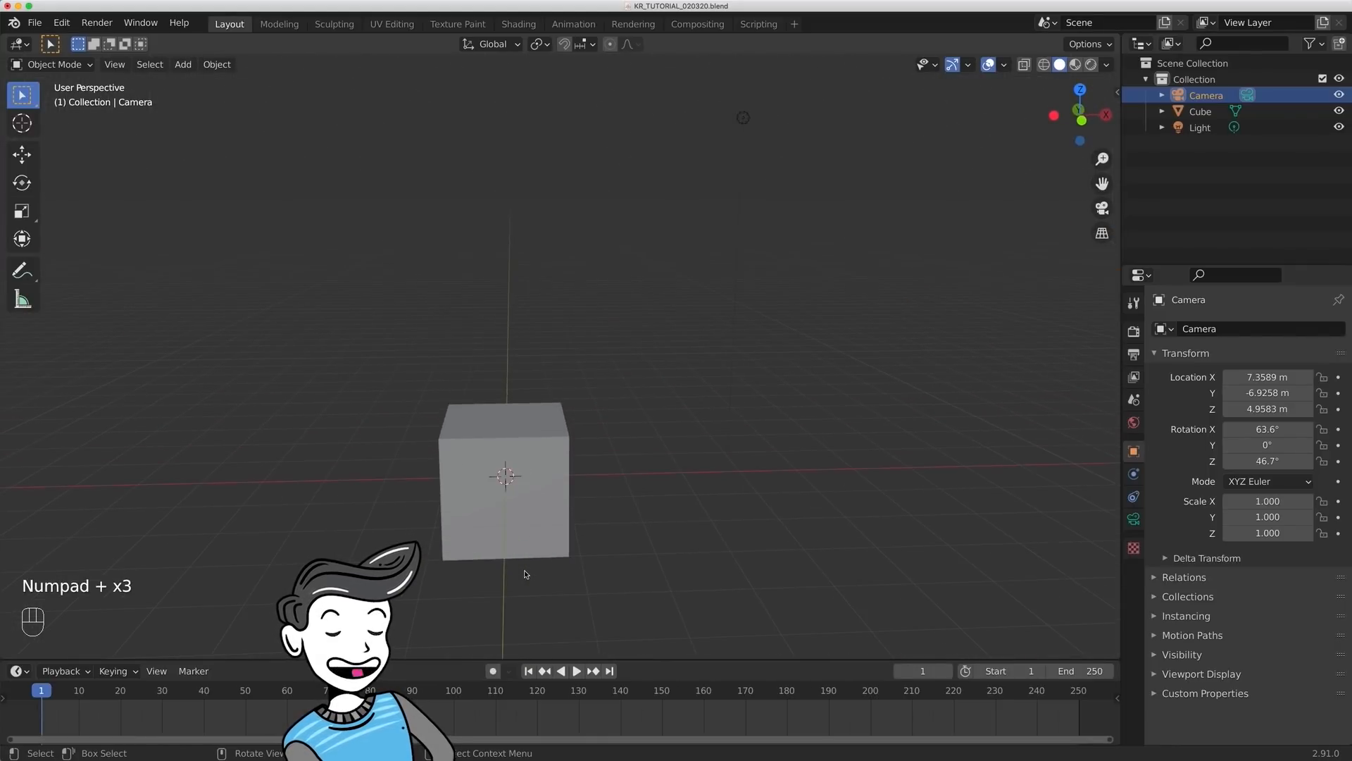
# - Zoom the perspective view back out by three increments
pyautogui.press('KP_Subtract')
pyautogui.press('KP_Subtract')
pyautogui.press('KP_Subtract')
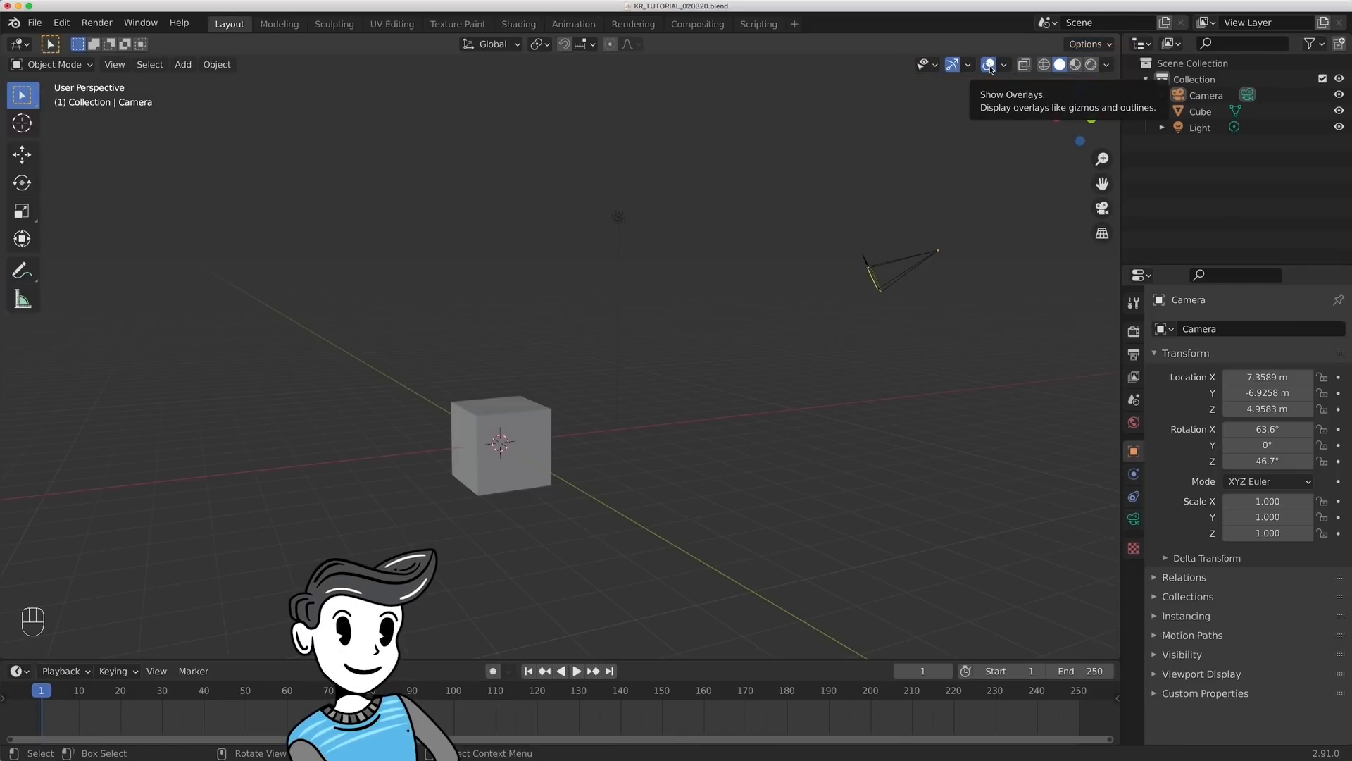
# - Toggle the viewport overlays, the floor grid and X-ray in turn, returning each to its original setting
pyautogui.click(993, 66)
pyautogui.click(996, 65)
pyautogui.click(1005, 65)
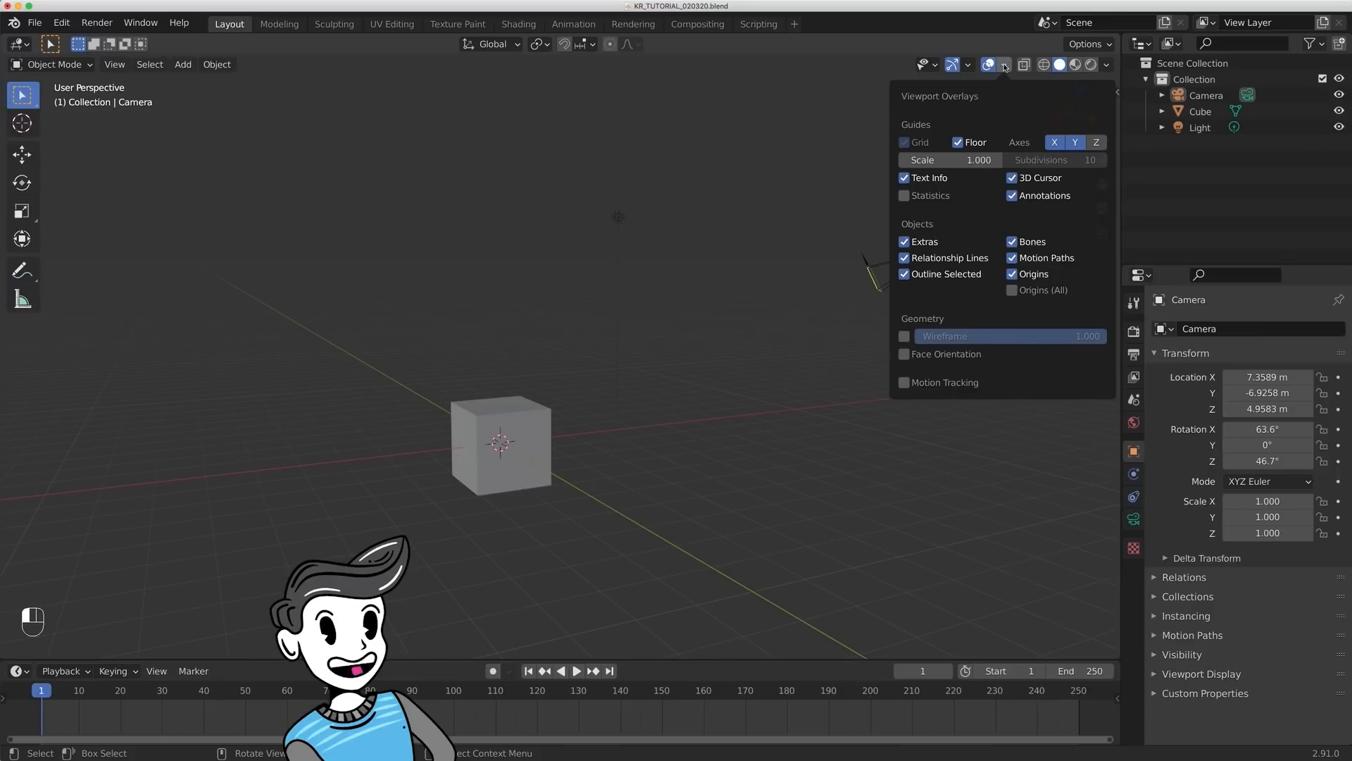
pyautogui.click(959, 143)
pyautogui.click(959, 143)
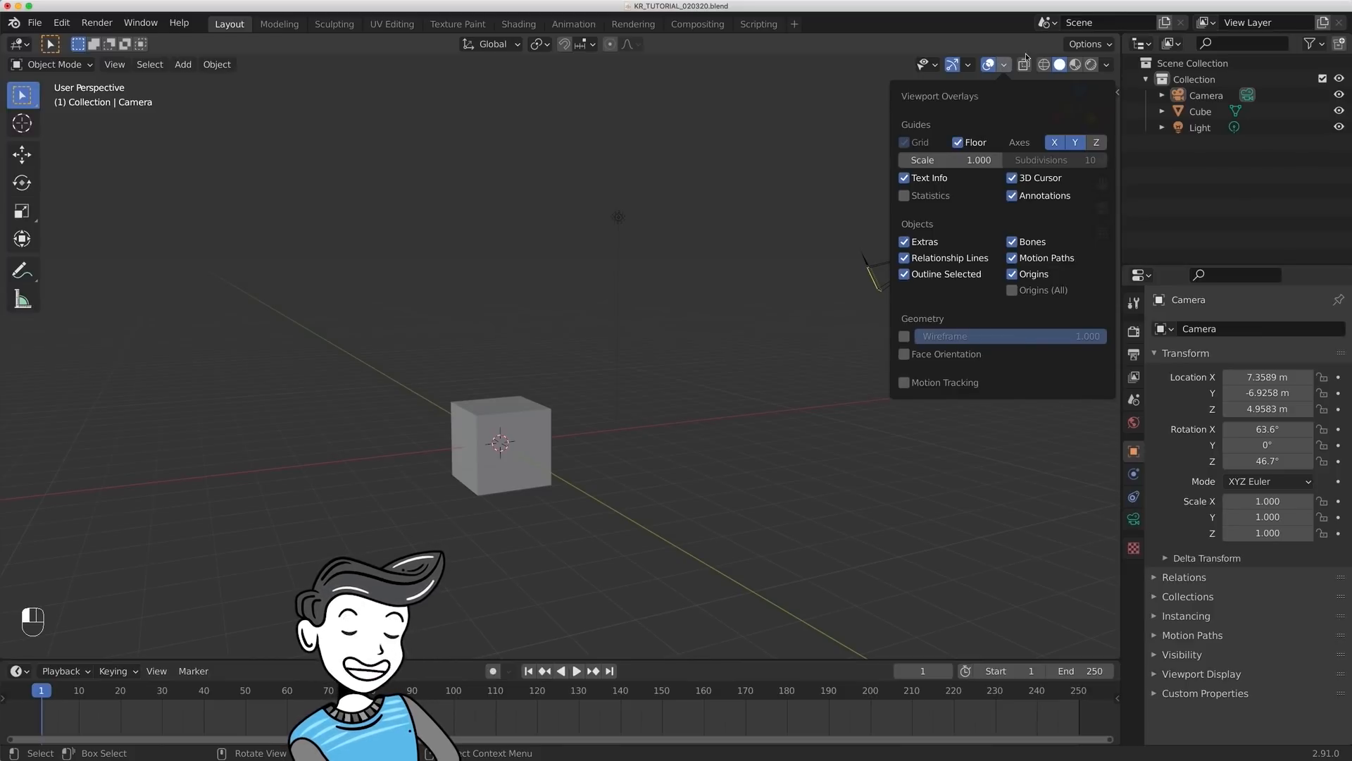
pyautogui.click(1005, 65)
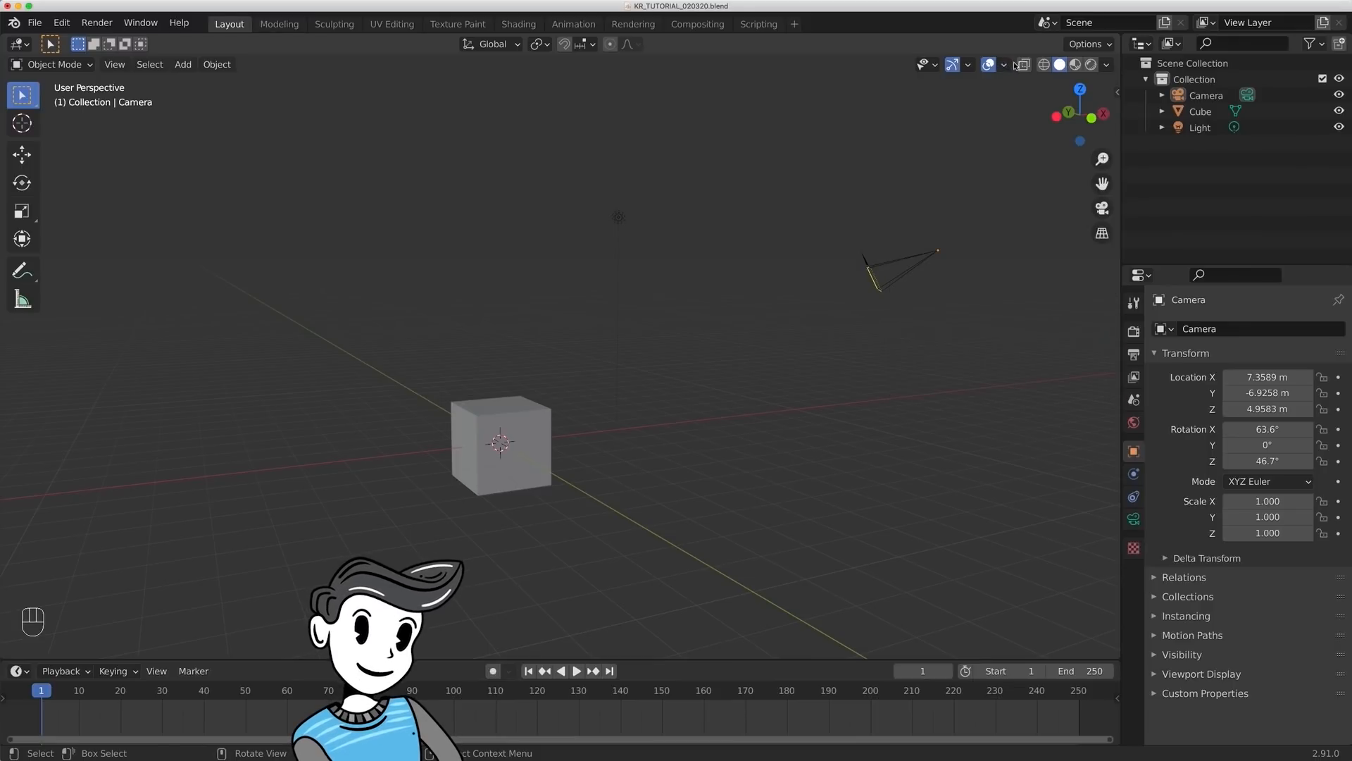
pyautogui.click(1024, 66)
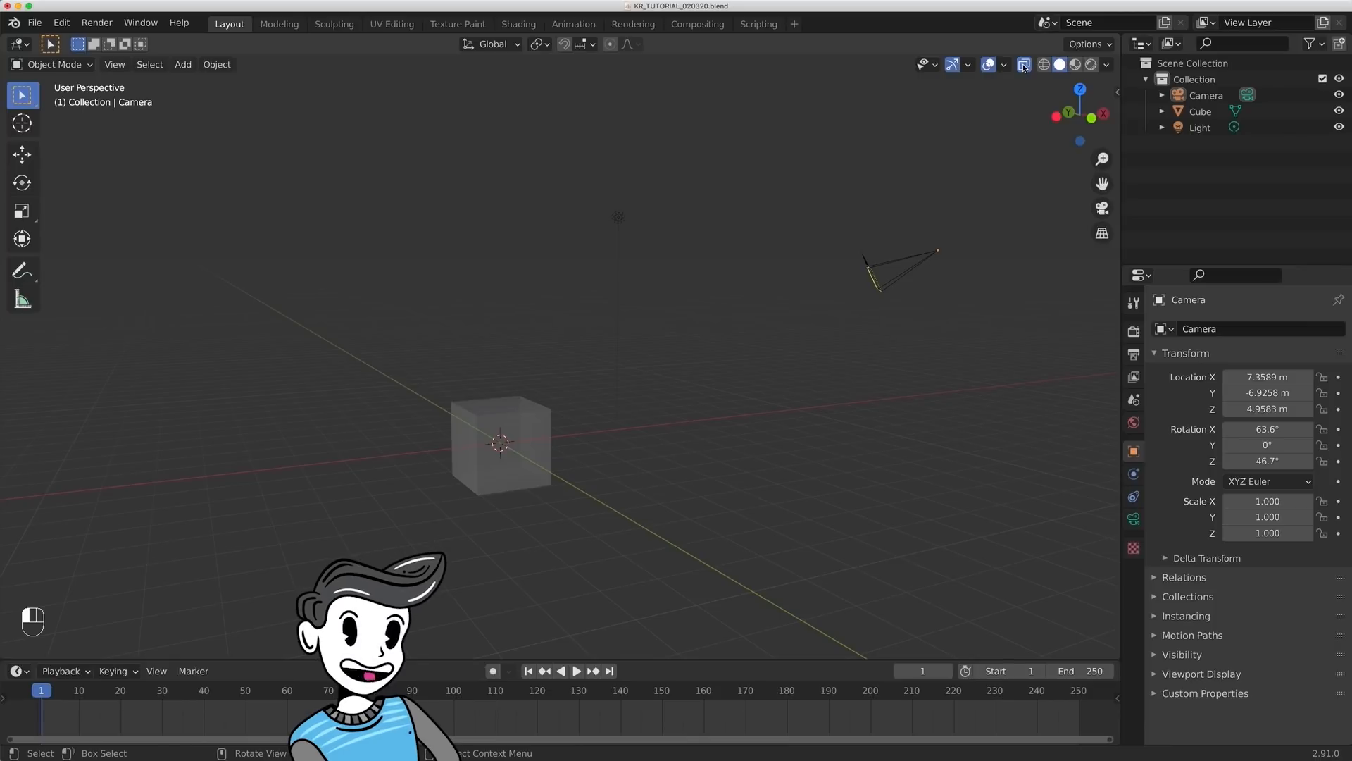
pyautogui.click(1024, 66)
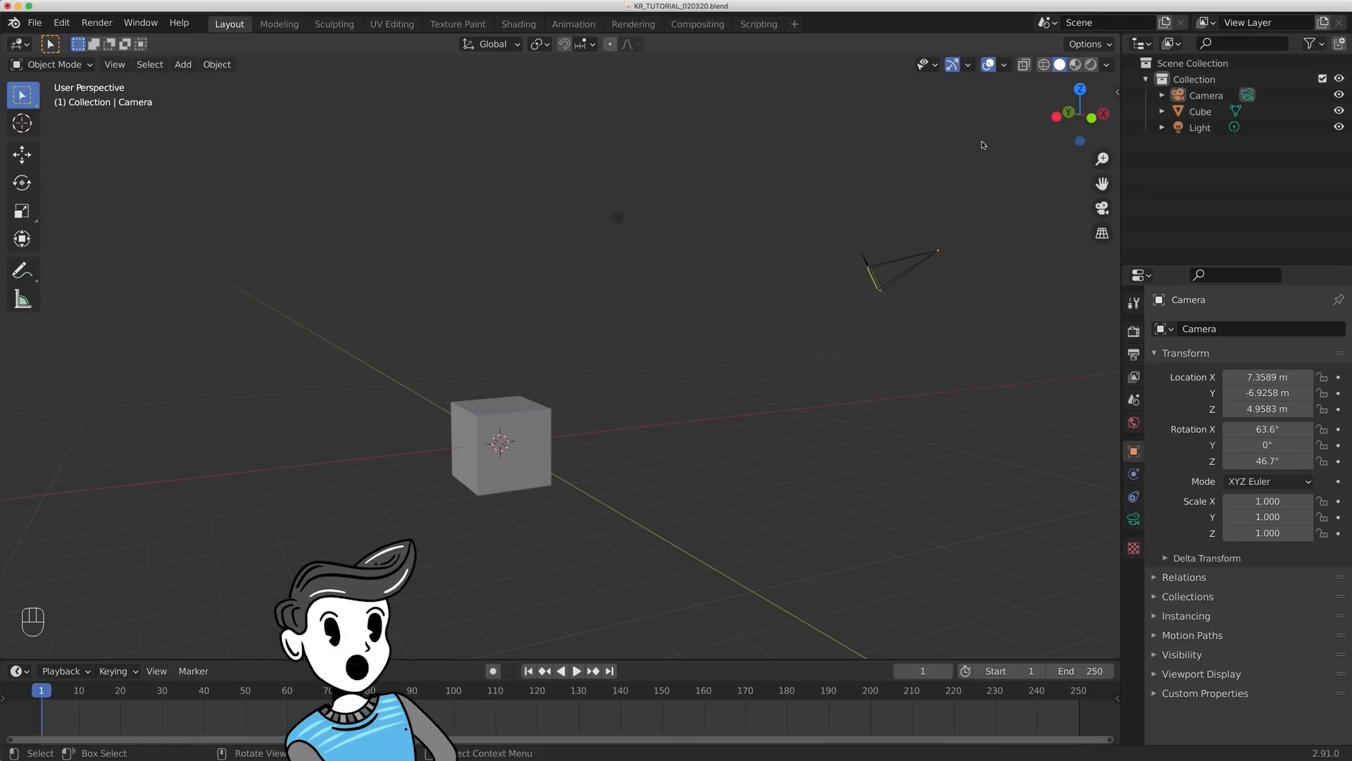
# - View the cube in Wireframe, Solid, Material Preview and Rendered shading, and return to Solid shading
pyautogui.scroll(4, 522, 402)
pyautogui.keyDown('shift'); pyautogui.moveTo(595, 390); pyautogui.dragTo(718, 246, button='middle'); pyautogui.keyUp('shift')
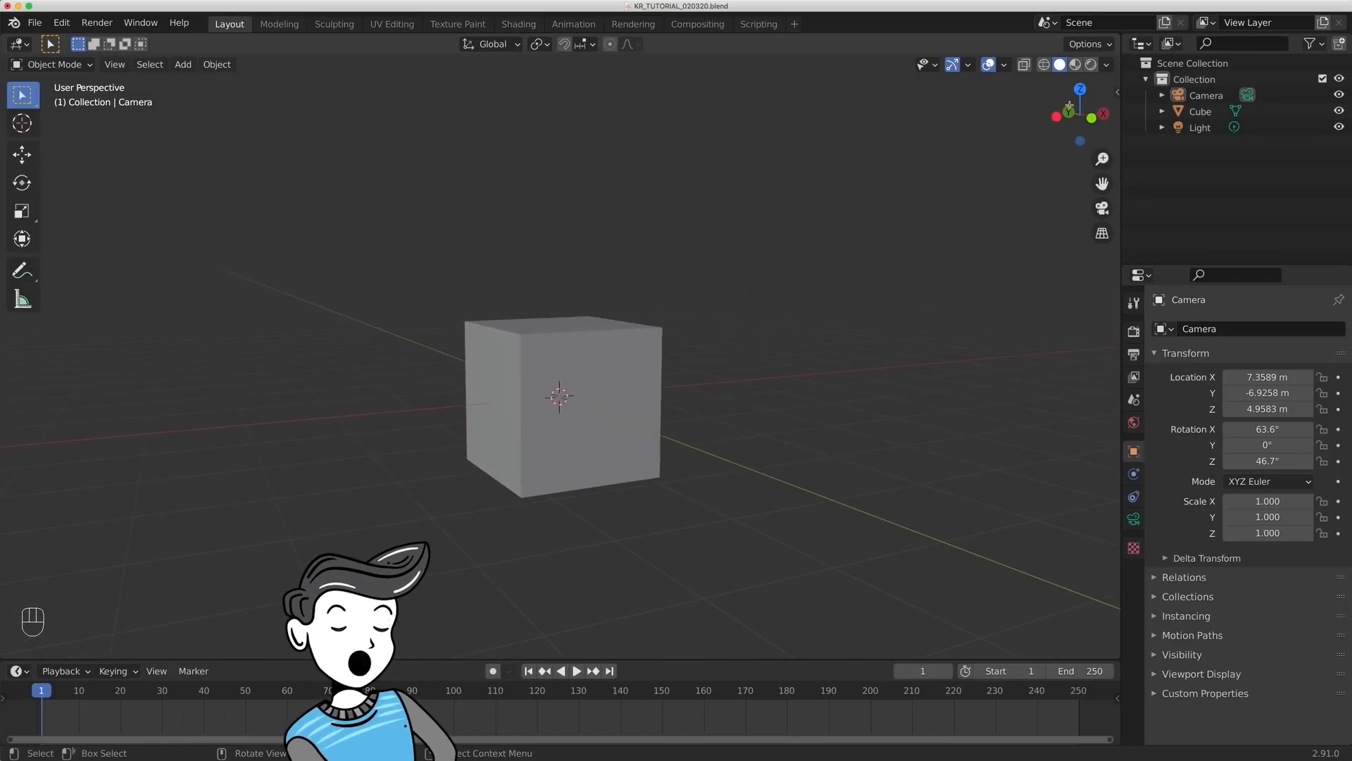
pyautogui.click(1046, 65)
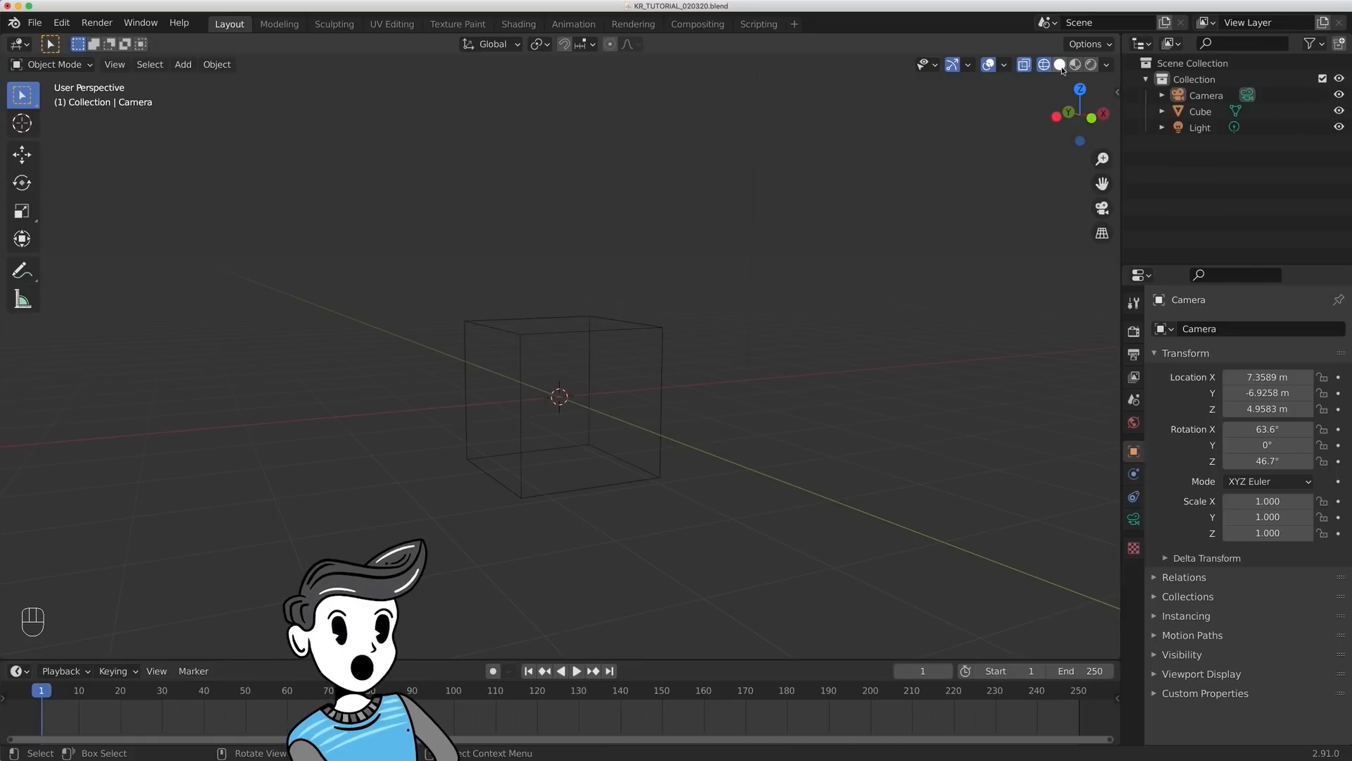
pyautogui.click(1060, 65)
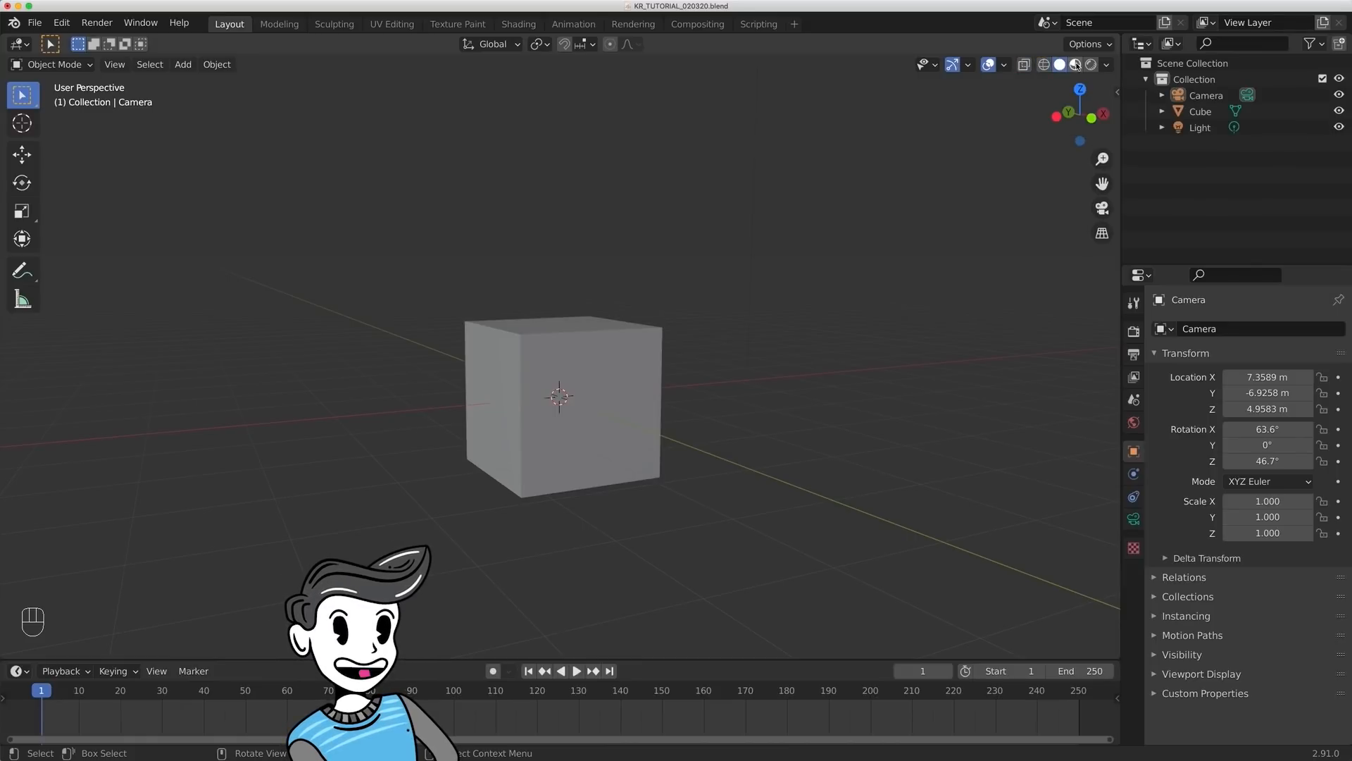
pyautogui.click(1076, 65)
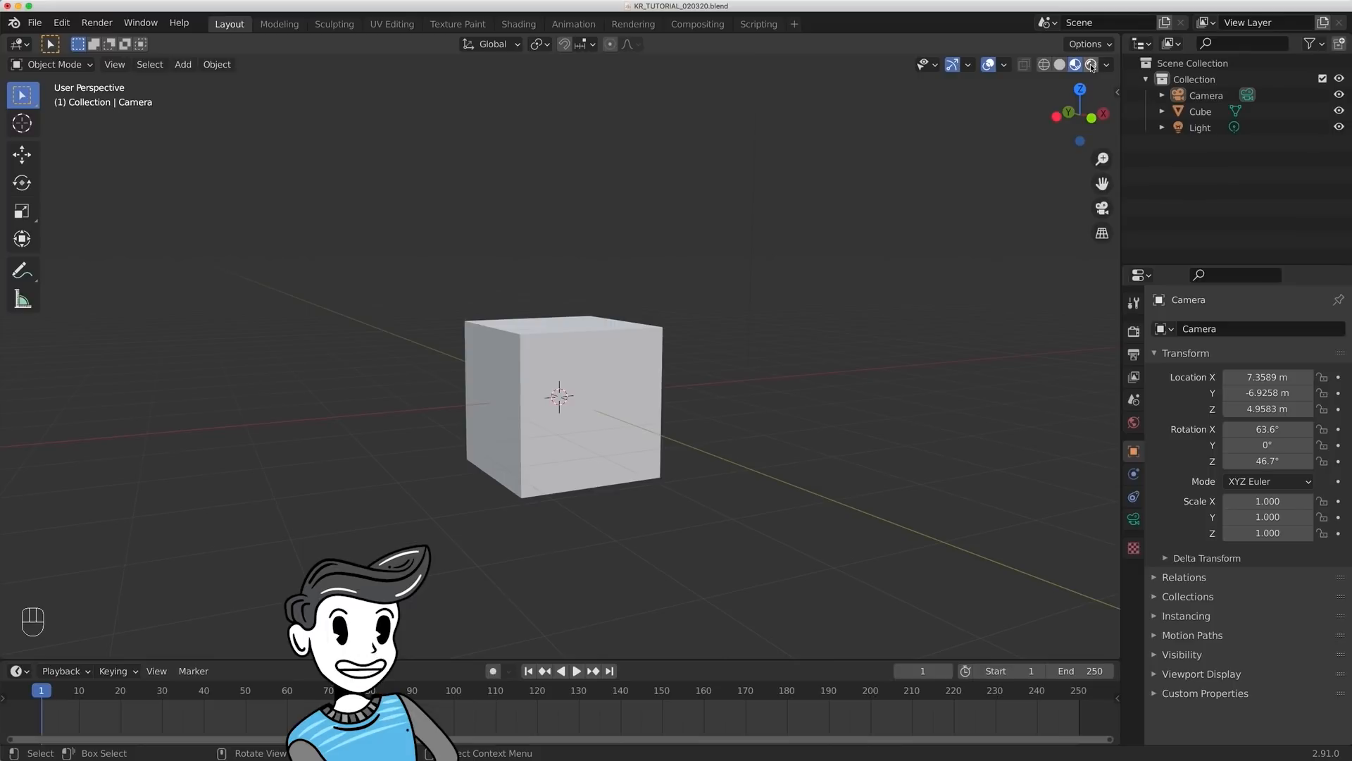
pyautogui.click(1091, 64)
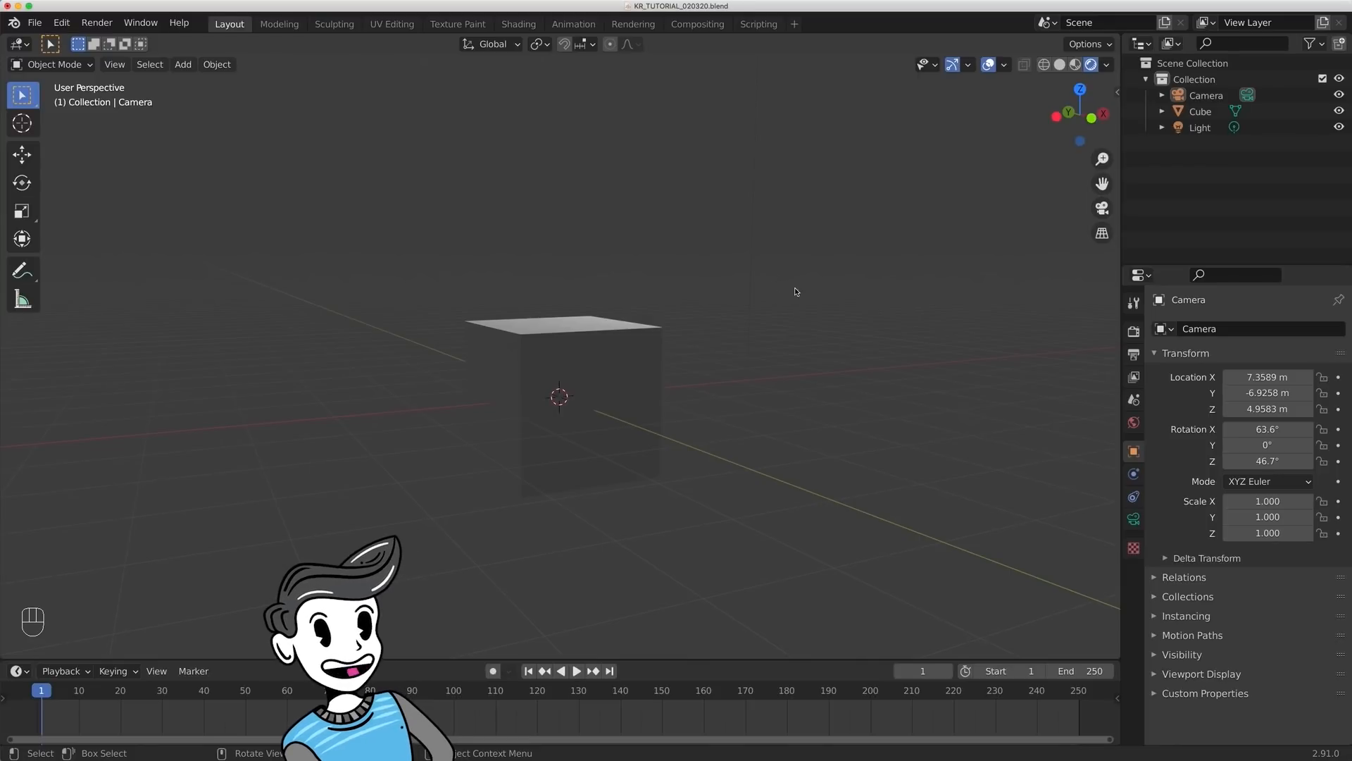
pyautogui.press('z')
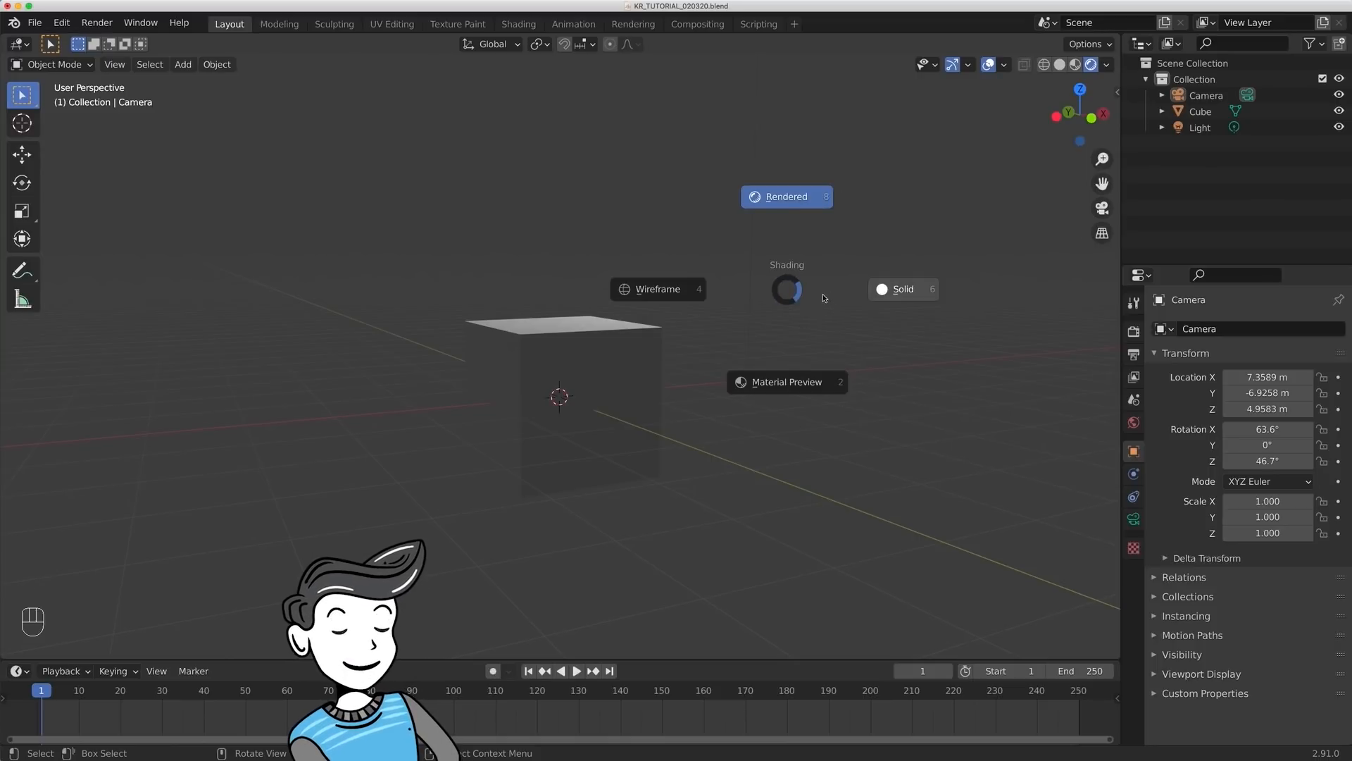
pyautogui.click(872, 289)
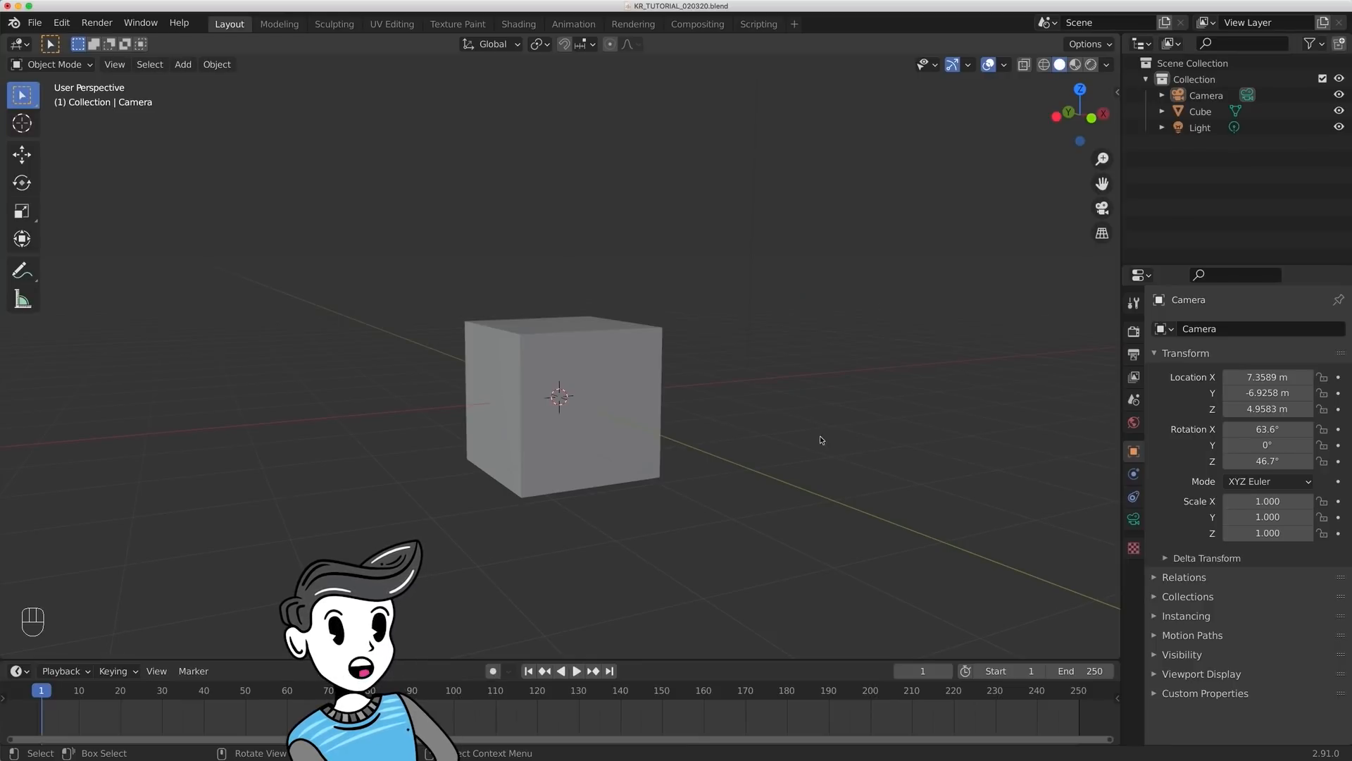
# - Select the light, the camera and the cube one after the other, ending with only the cube selected
pyautogui.scroll(-5, 817, 417)
pyautogui.moveTo(832, 420); pyautogui.dragTo(842, 426, button='middle')
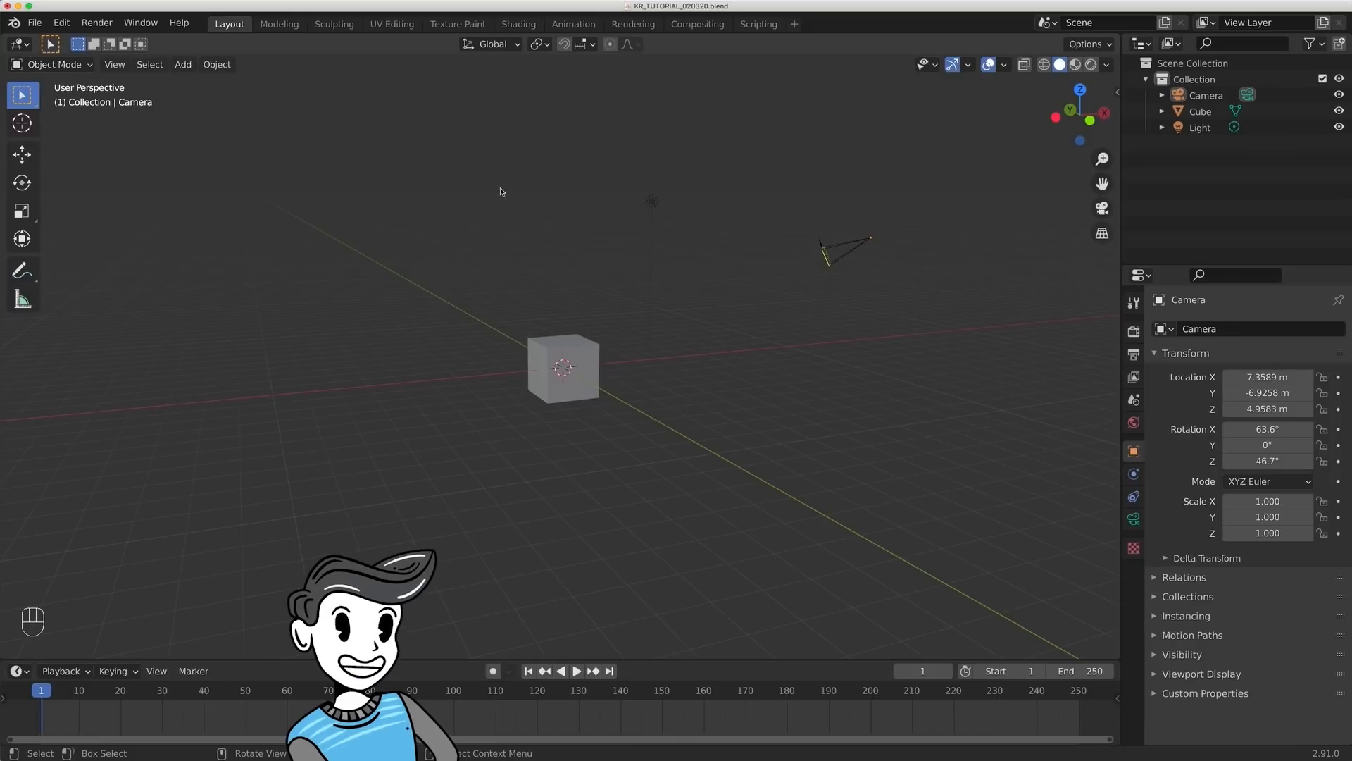
pyautogui.scroll(3, 662, 343)
pyautogui.keyDown('shift'); pyautogui.moveTo(742, 283); pyautogui.dragTo(682, 348, button='middle'); pyautogui.keyUp('shift')
pyautogui.click(649, 162)
pyautogui.click(1001, 229)
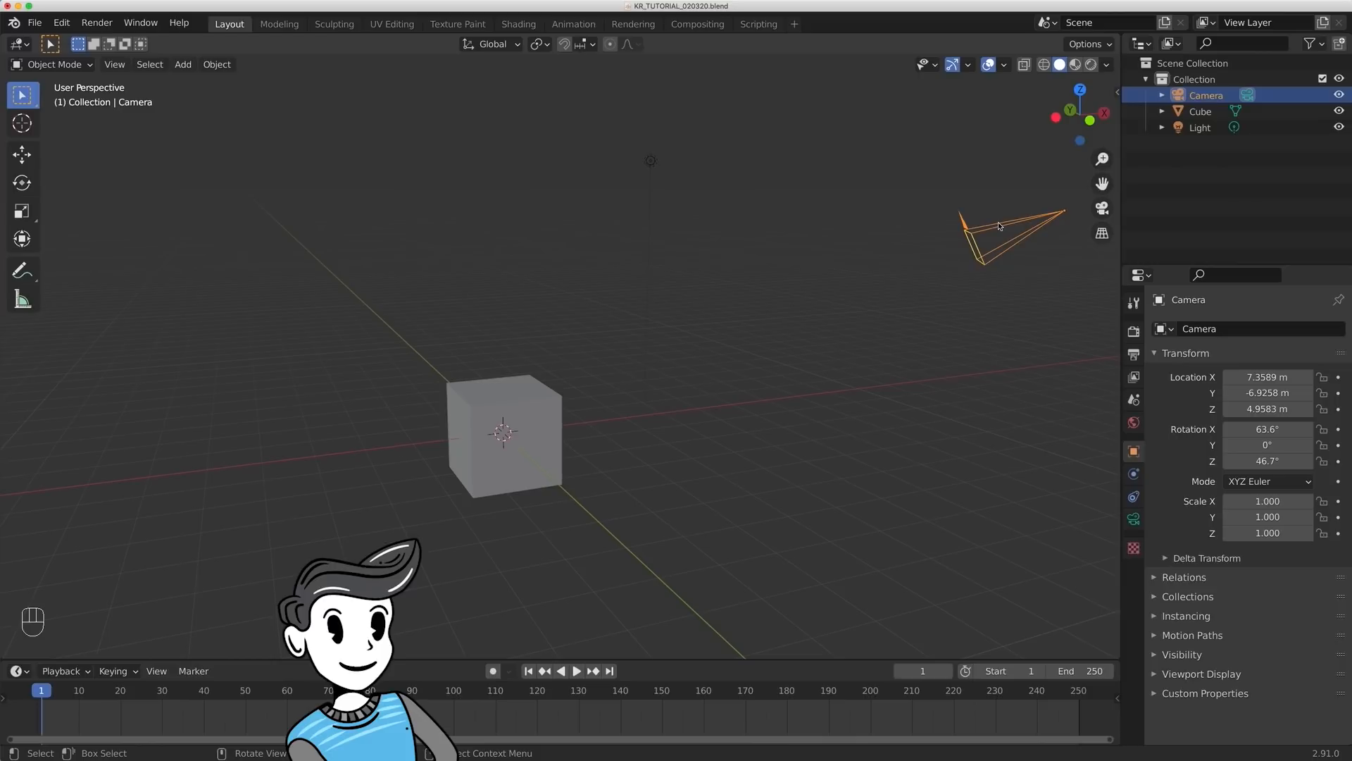
pyautogui.click(506, 433)
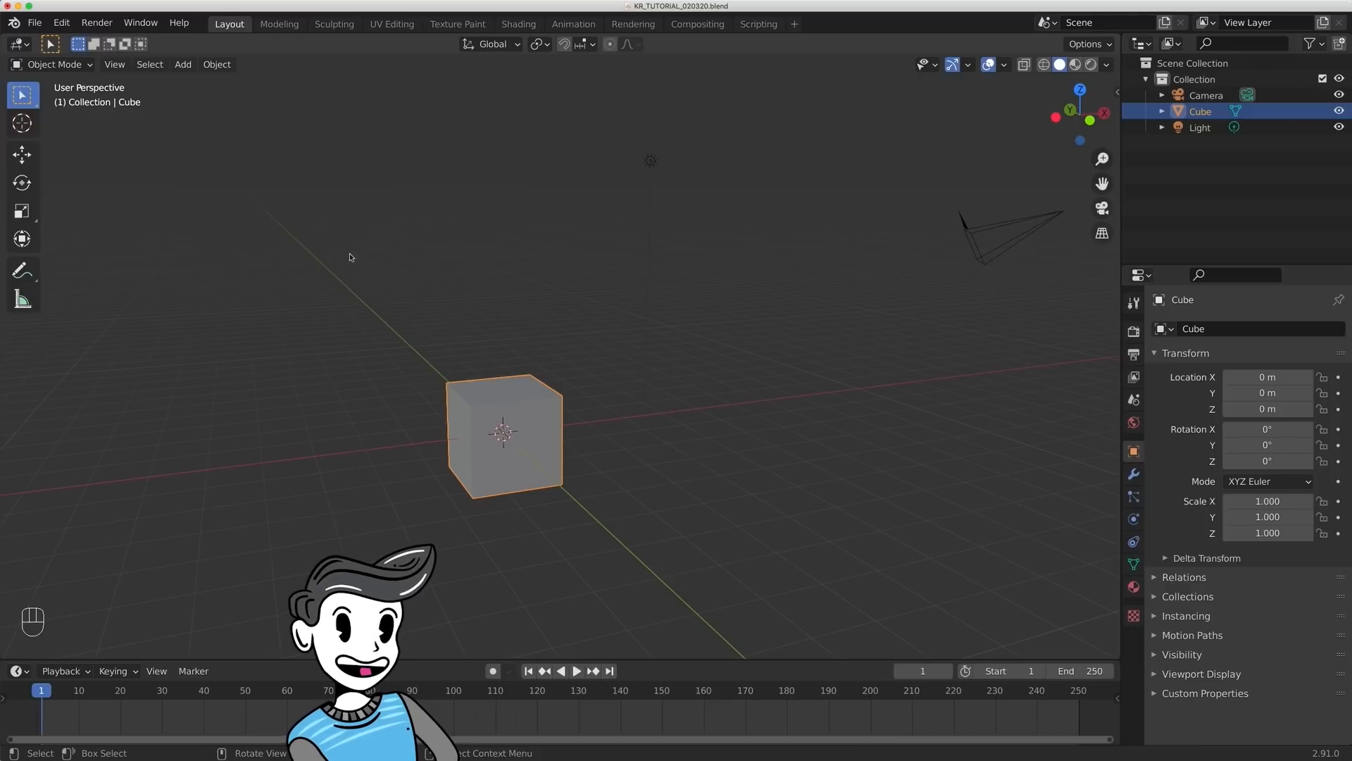
# - Enter Edit Mode on the cube, deselect its mesh, and select the upper and lower vertices of its nearest vertical edge individually
pyautogui.click(54, 65)
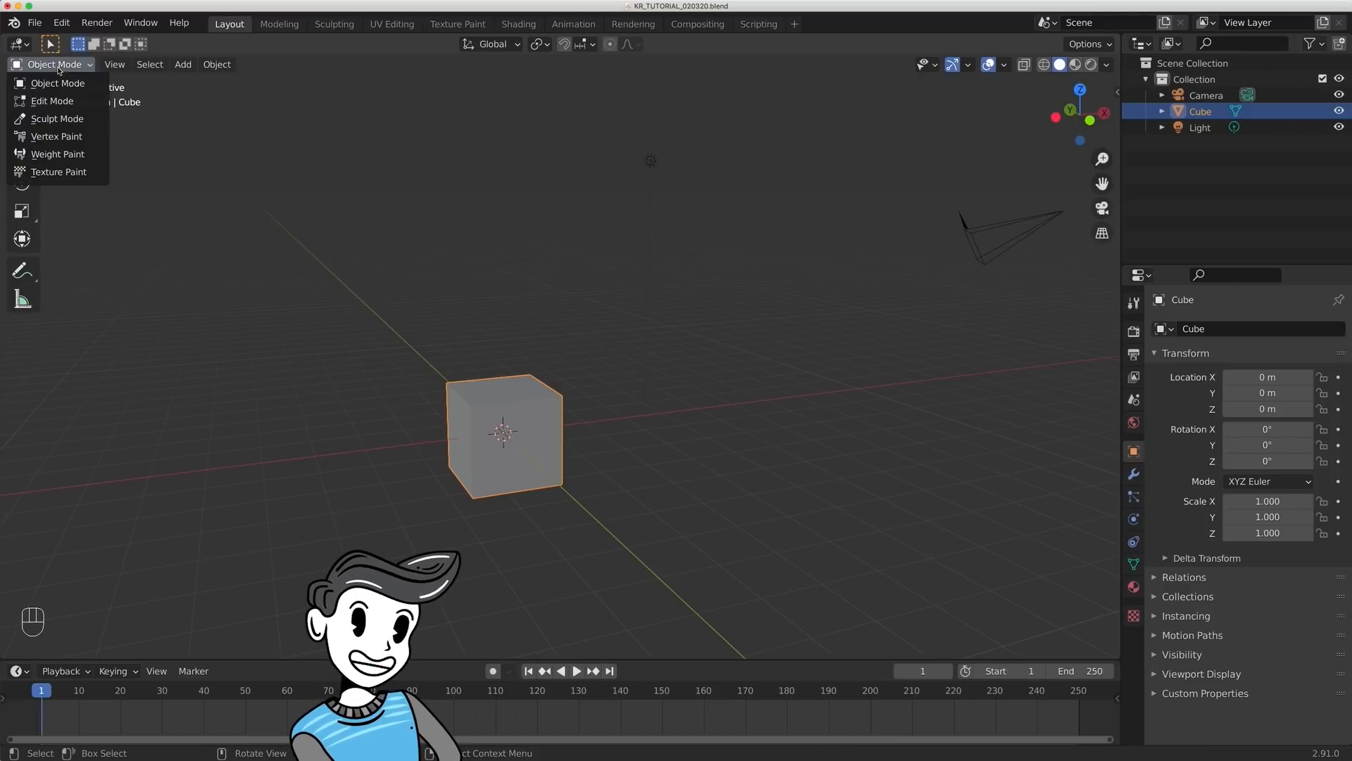
pyautogui.click(51, 103)
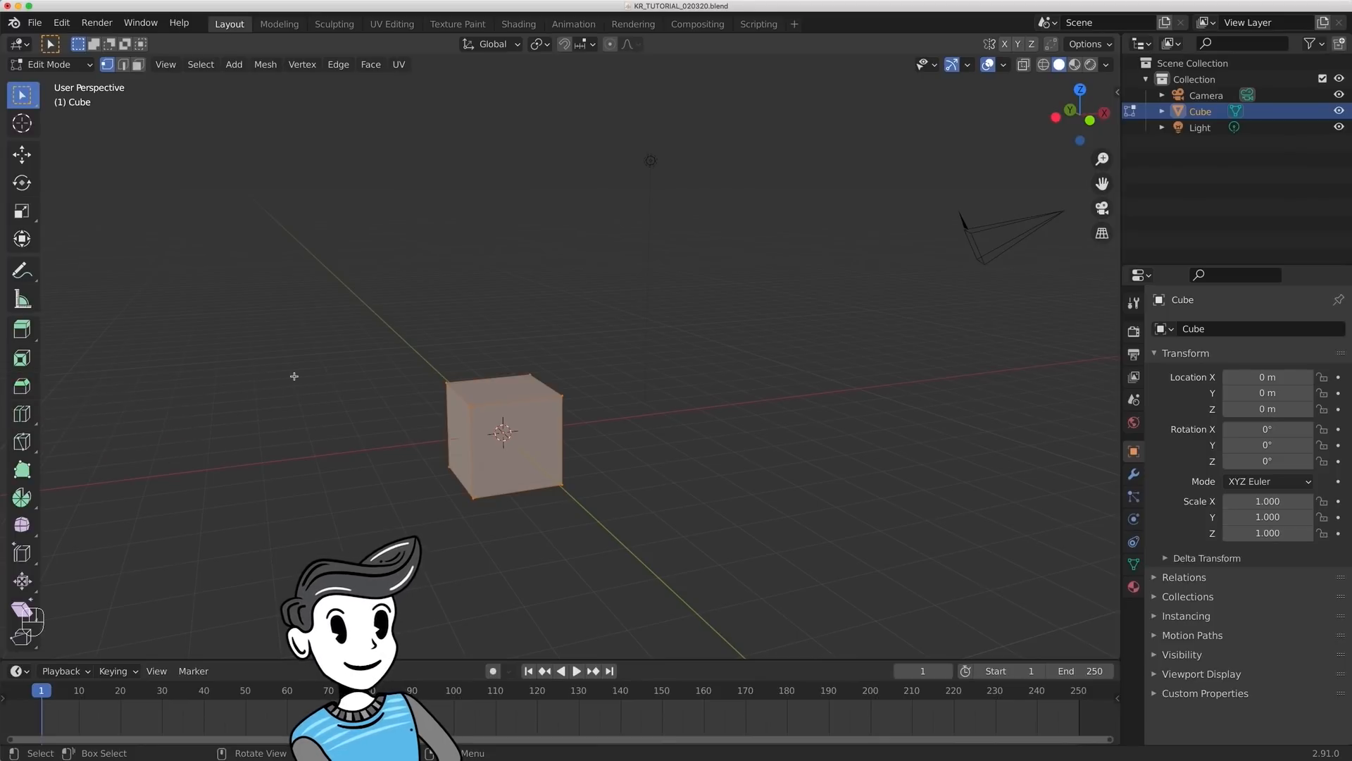
pyautogui.click(966, 223)
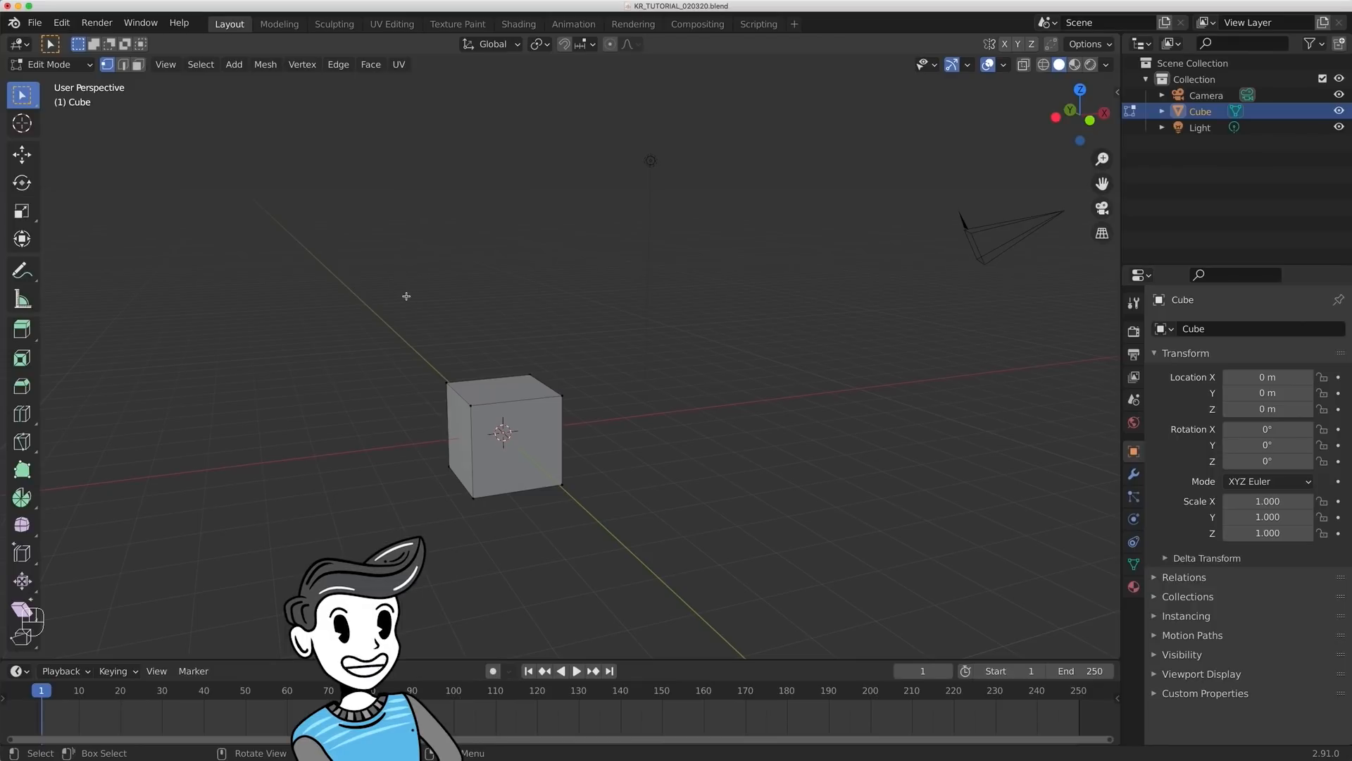
pyautogui.click(470, 405)
pyautogui.click(474, 497)
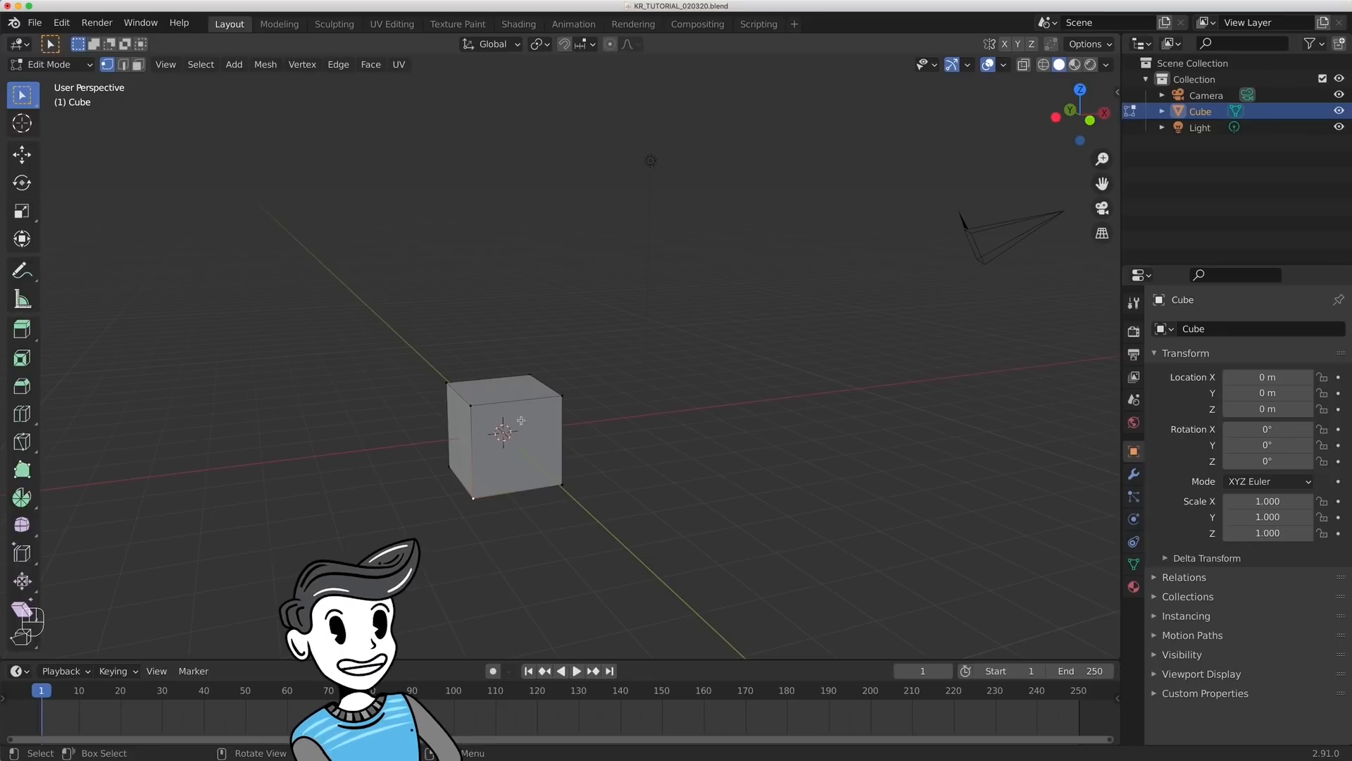
# - Toggle the cube between Edit Mode and Object Mode, ending in Object Mode
pyautogui.press('Tab')
pyautogui.press('Tab')
pyautogui.press('Tab')
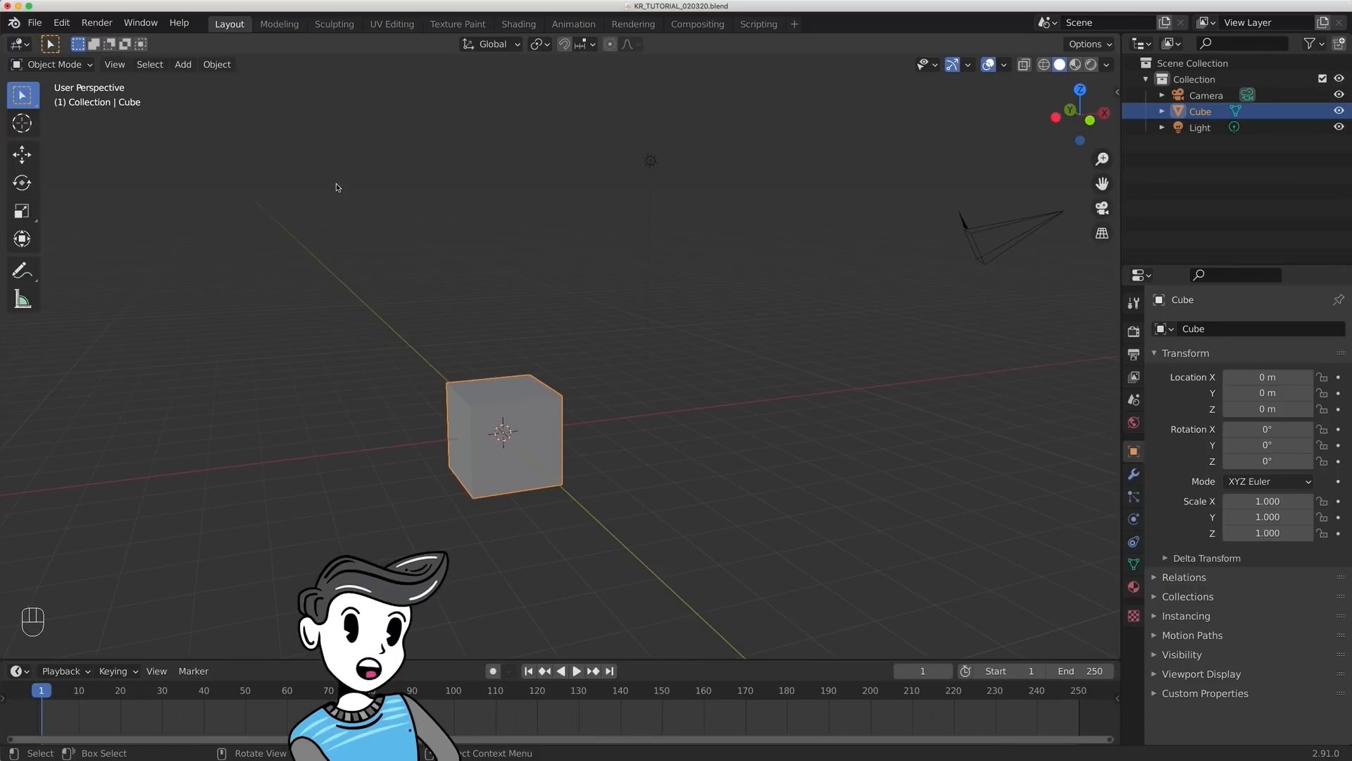
# - Switch the cube to Sculpt Mode and Vertex Paint mode, and return it to Object Mode
pyautogui.click(55, 65)
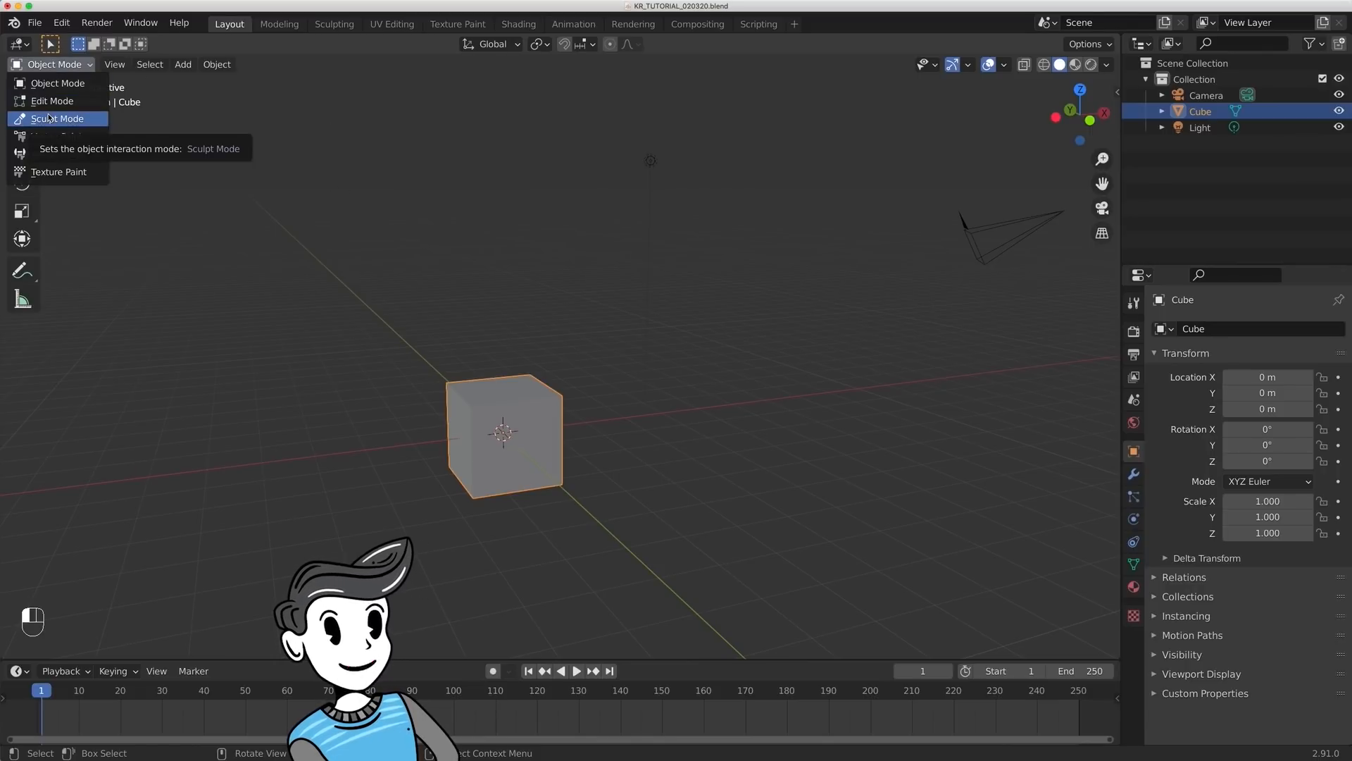
pyautogui.click(51, 119)
pyautogui.click(53, 64)
pyautogui.click(52, 136)
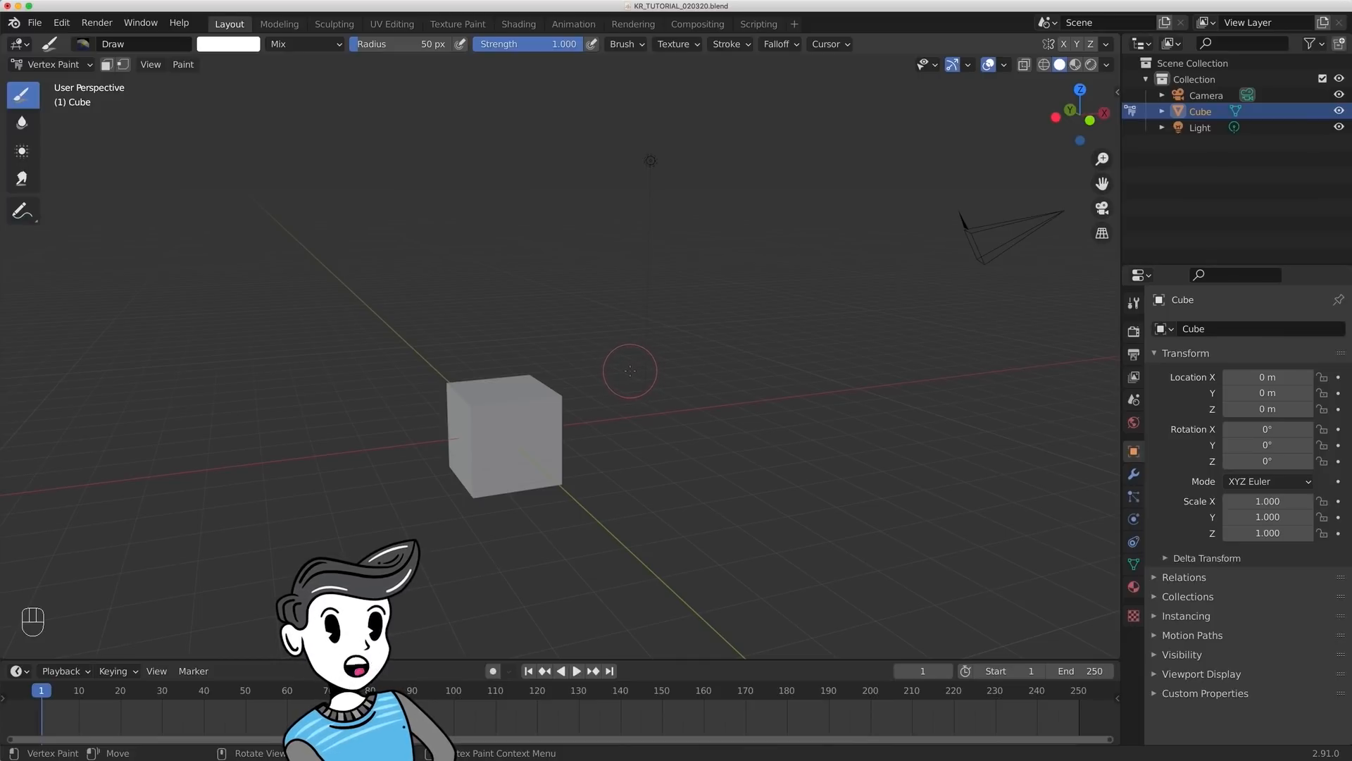
pyautogui.hotkey('ctrl', 'Tab')
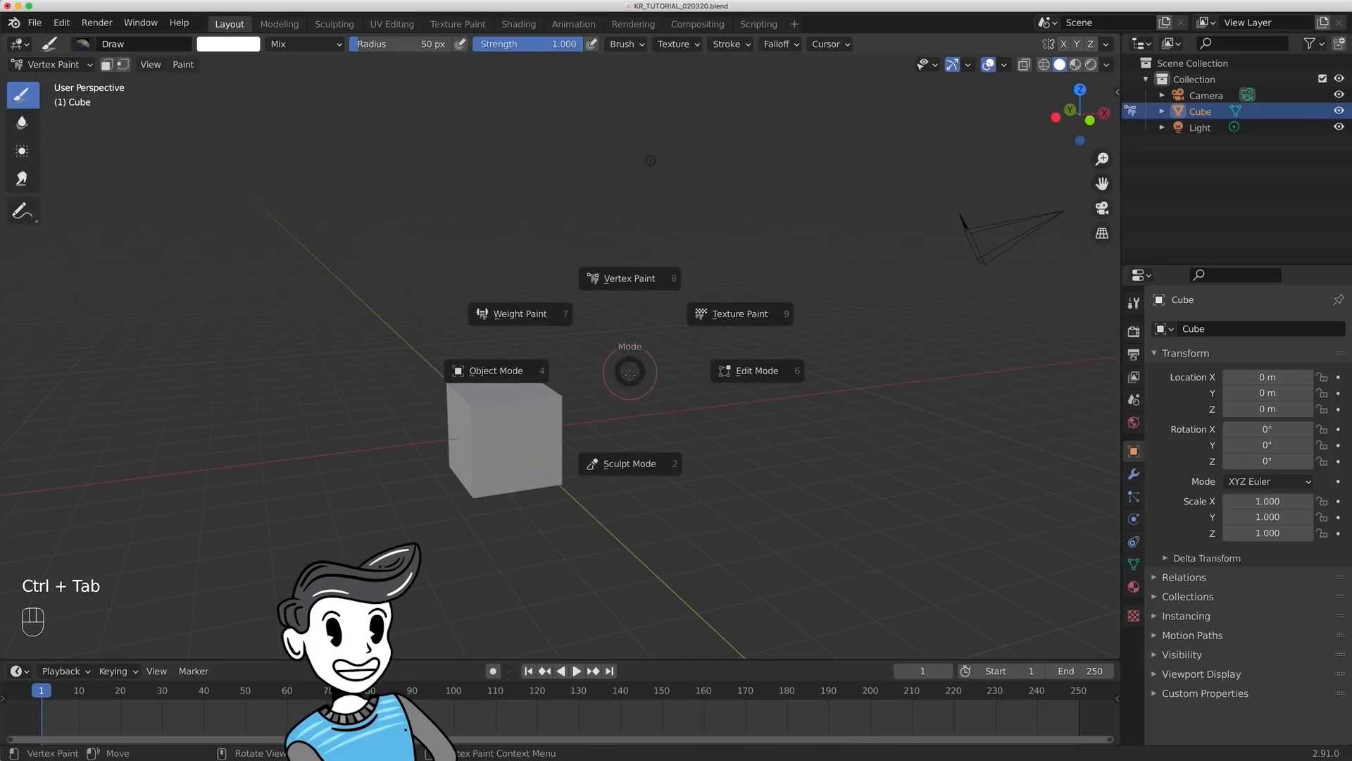
pyautogui.click(521, 371)
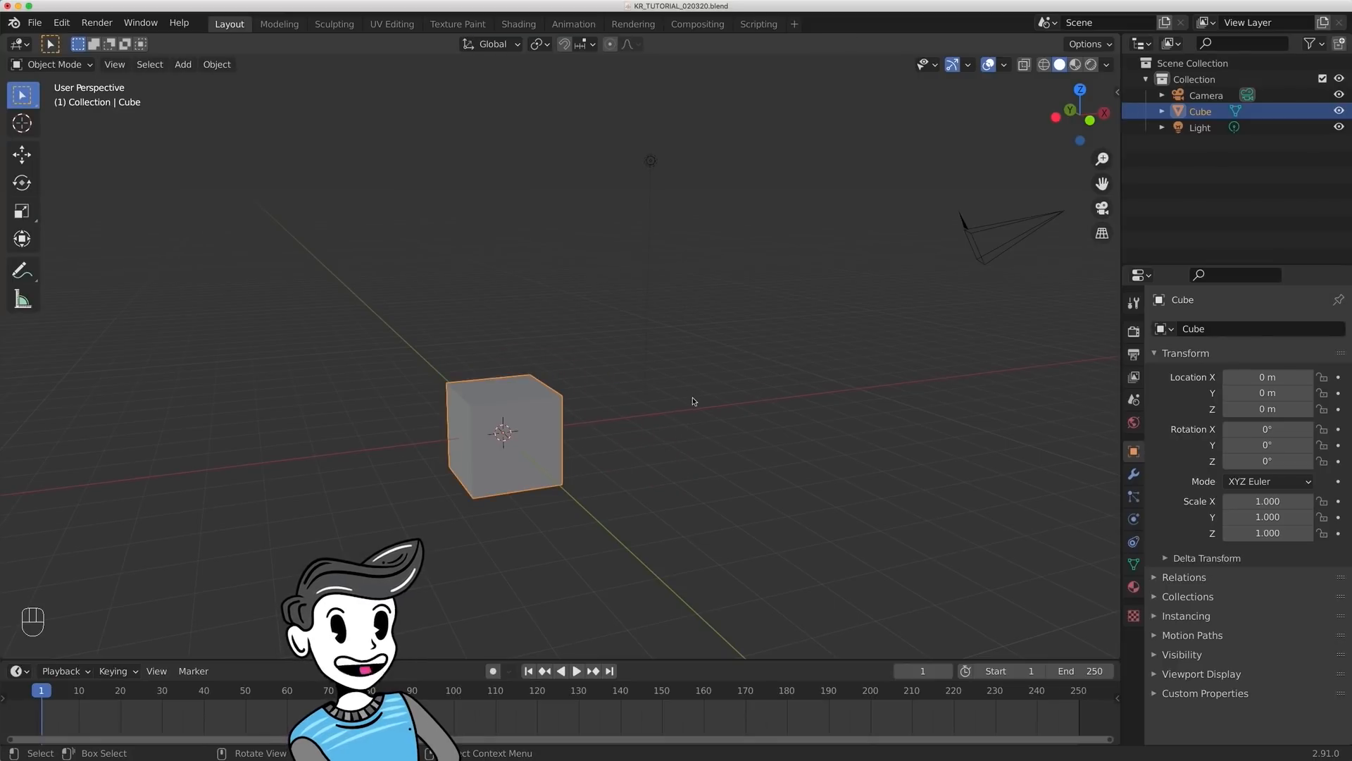
# - Enter and leave Edit Mode on the cube twice
pyautogui.press('Tab')
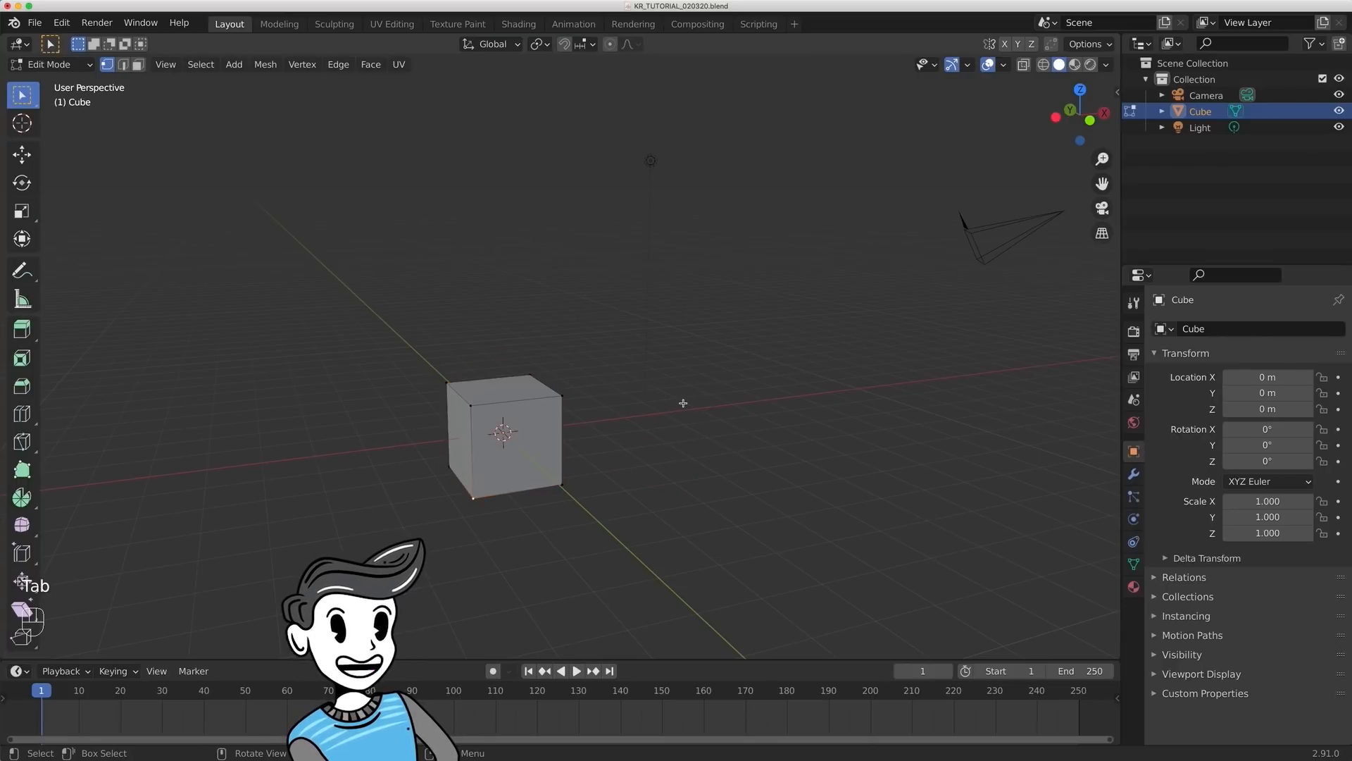
pyautogui.press('Tab')
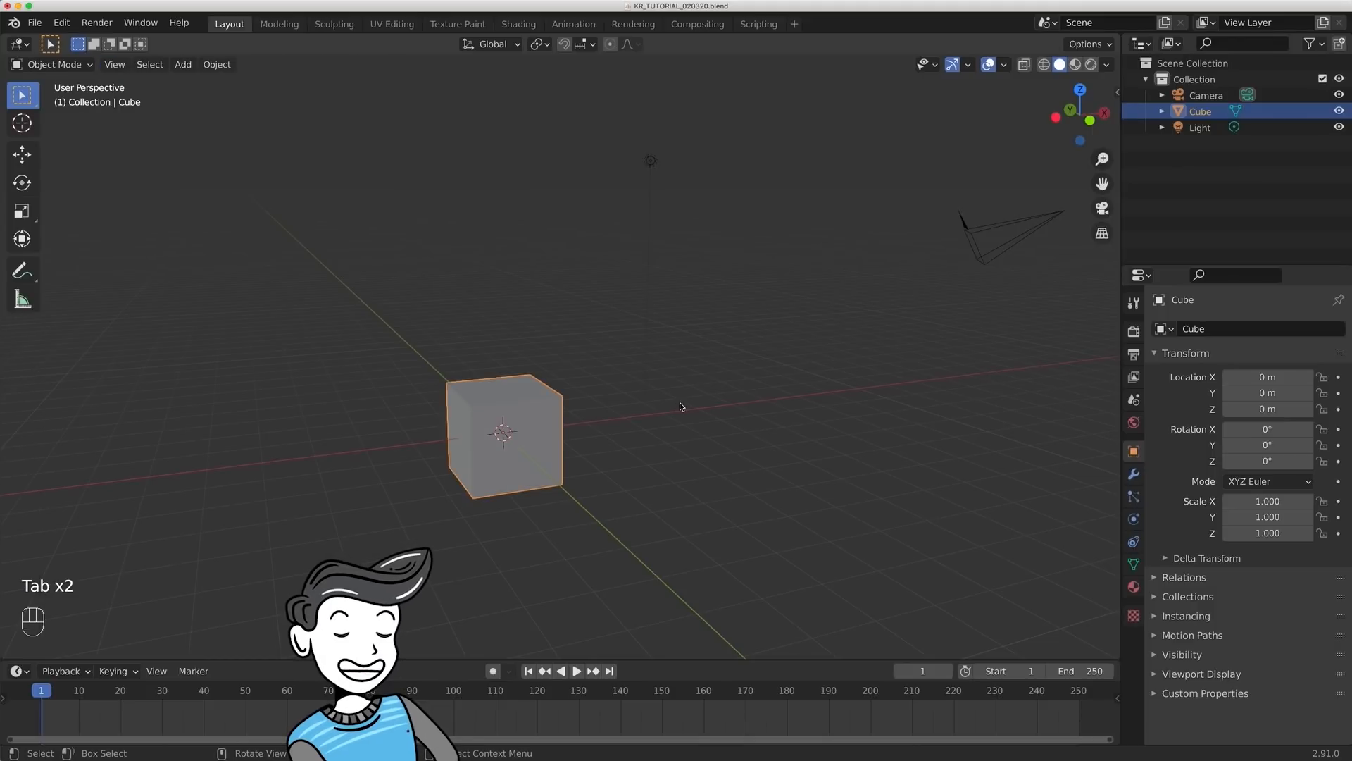
pyautogui.press('Tab')
pyautogui.press('Tab')
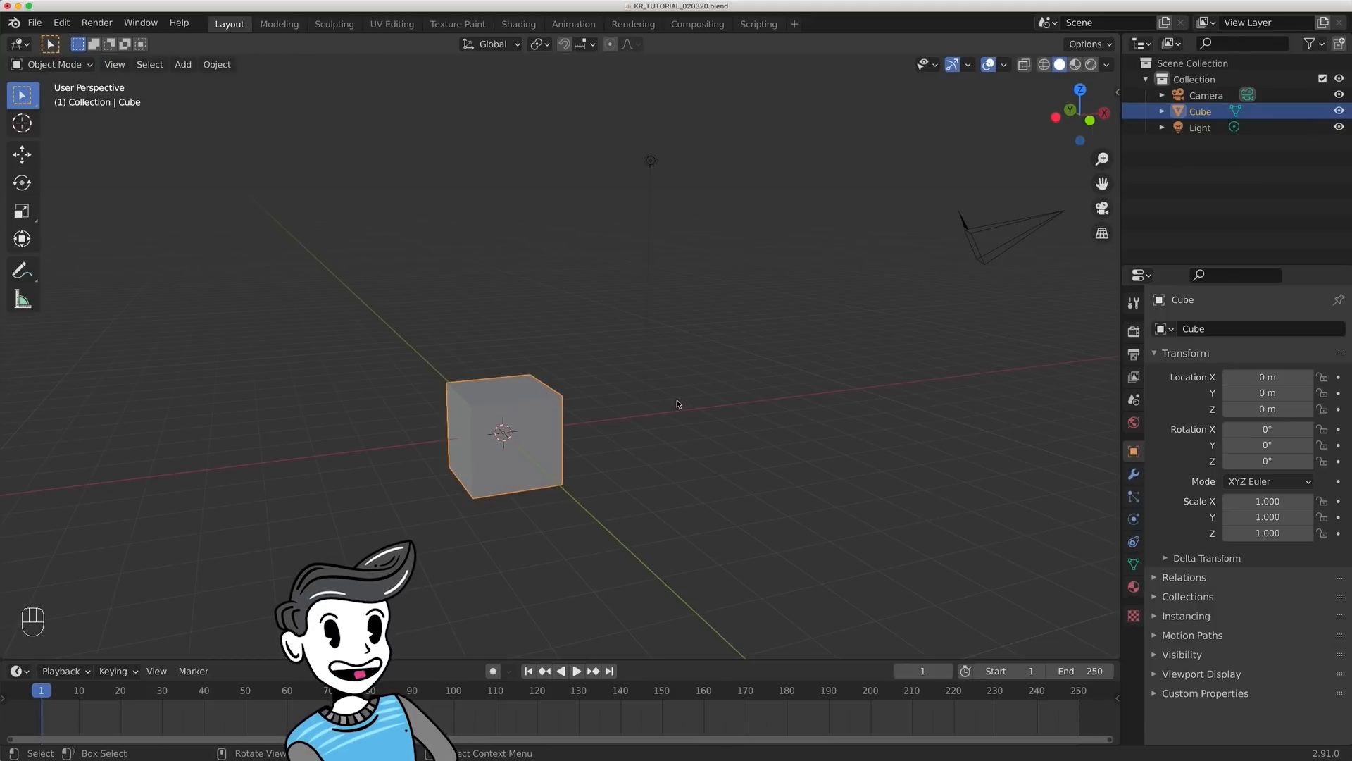
# - Switch the cube to Sculpt Mode, toggle its mode back and forth, and return it to Object Mode
pyautogui.hotkey('ctrl', 'Tab')
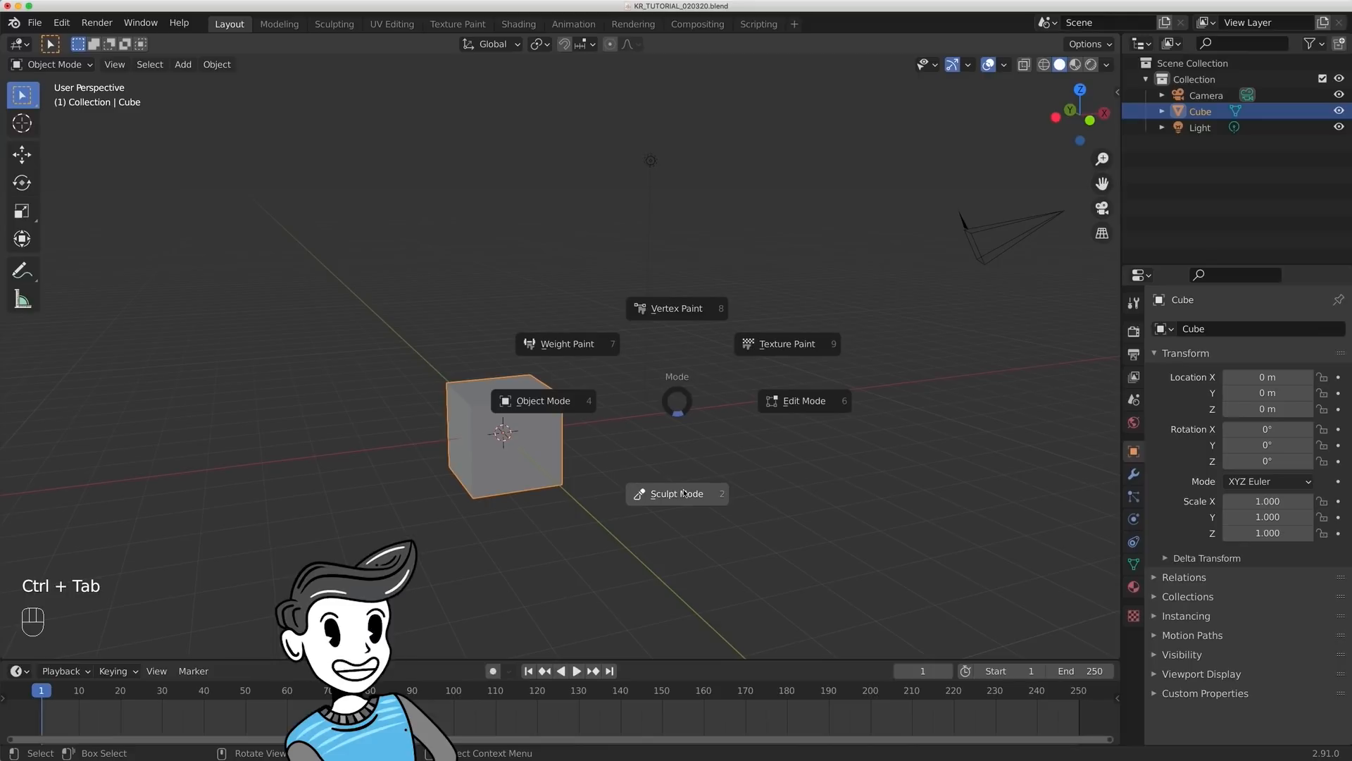
pyautogui.press('Tab')
pyautogui.press('Tab')
pyautogui.press('Tab')
pyautogui.press('Tab')
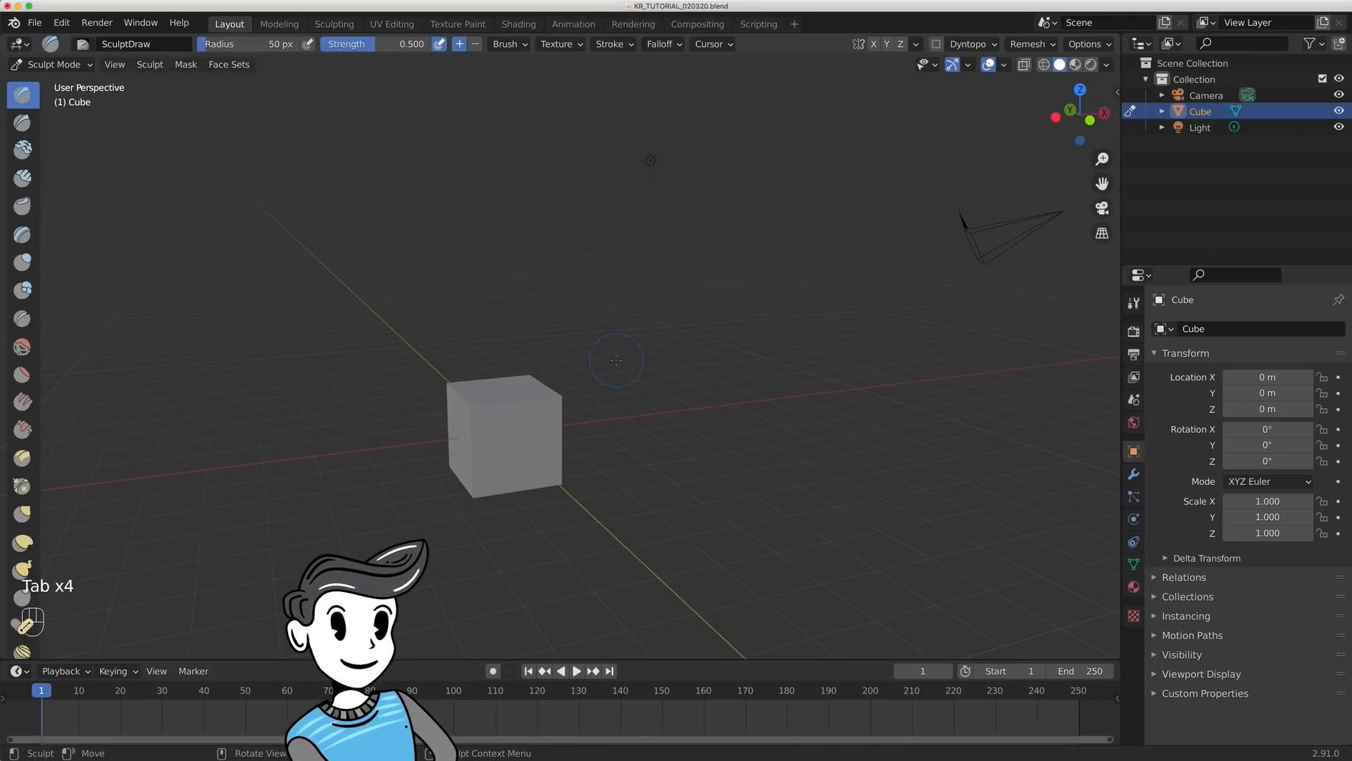
pyautogui.hotkey('ctrl', 'Tab')
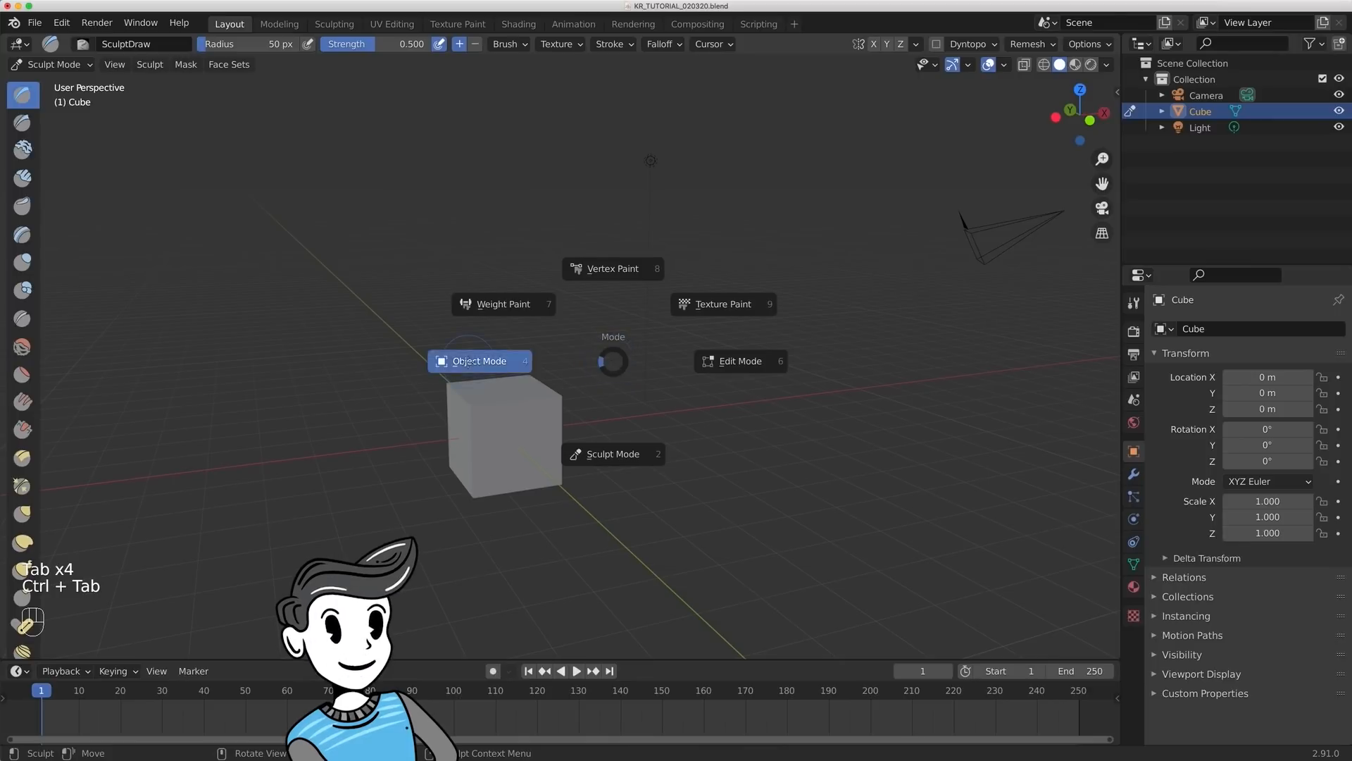
pyautogui.click(483, 362)
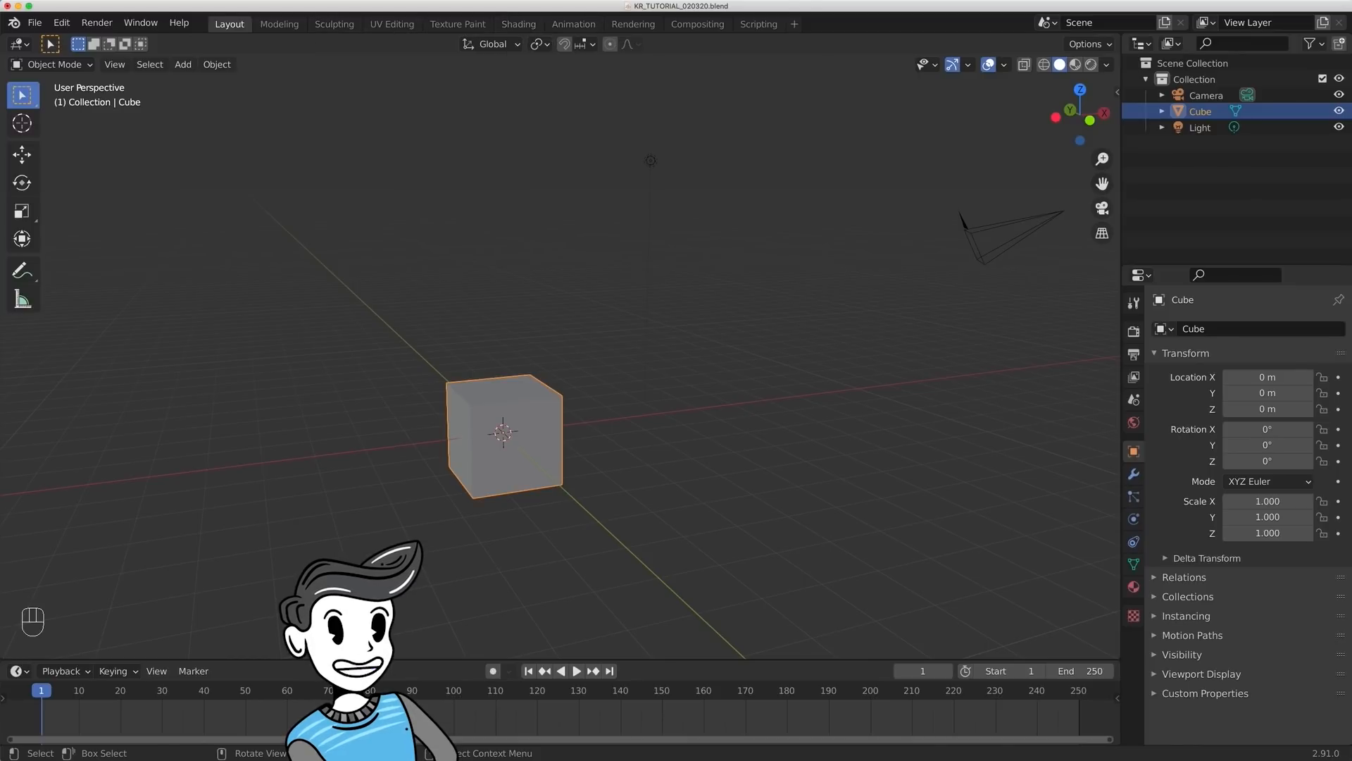
# - Look through the preset categories for adding a workspace, such as General and VFX
pyautogui.click(795, 25)
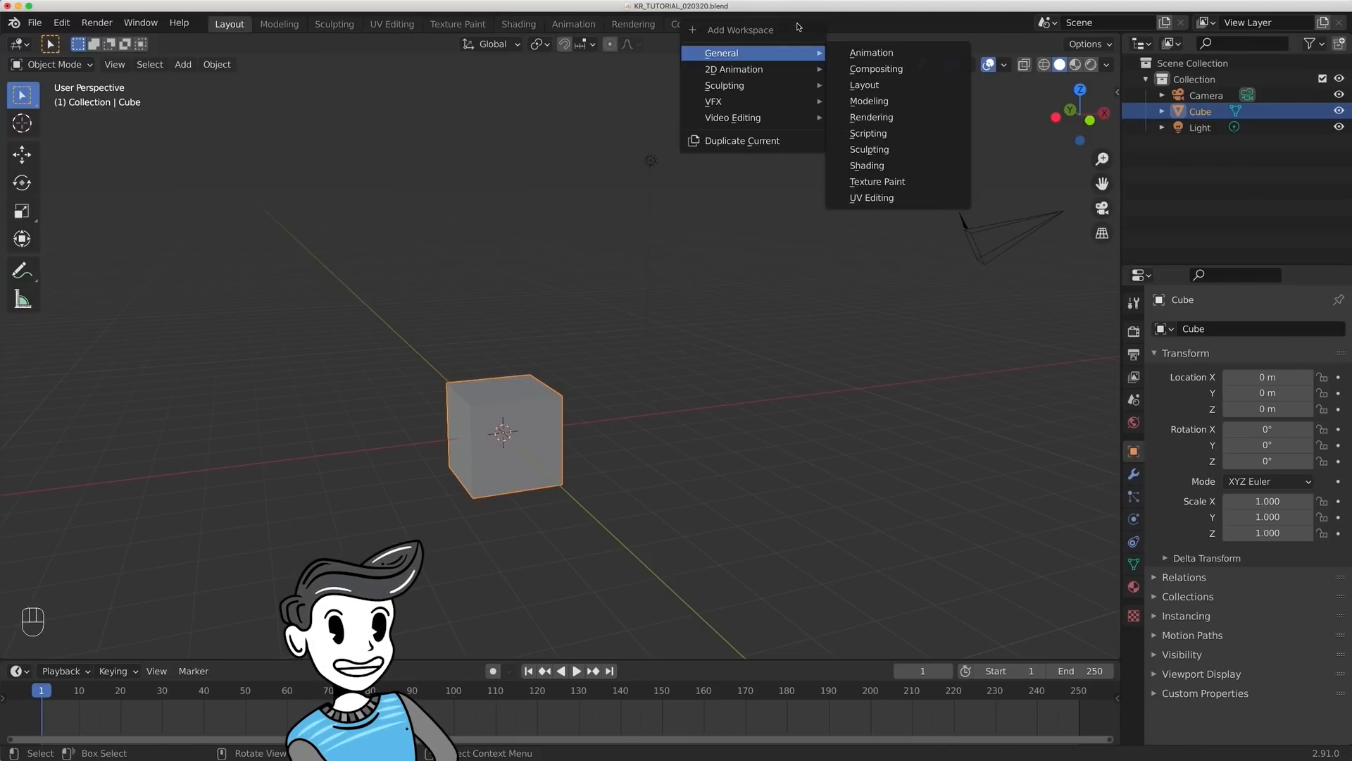
pyautogui.moveTo(770, 53)
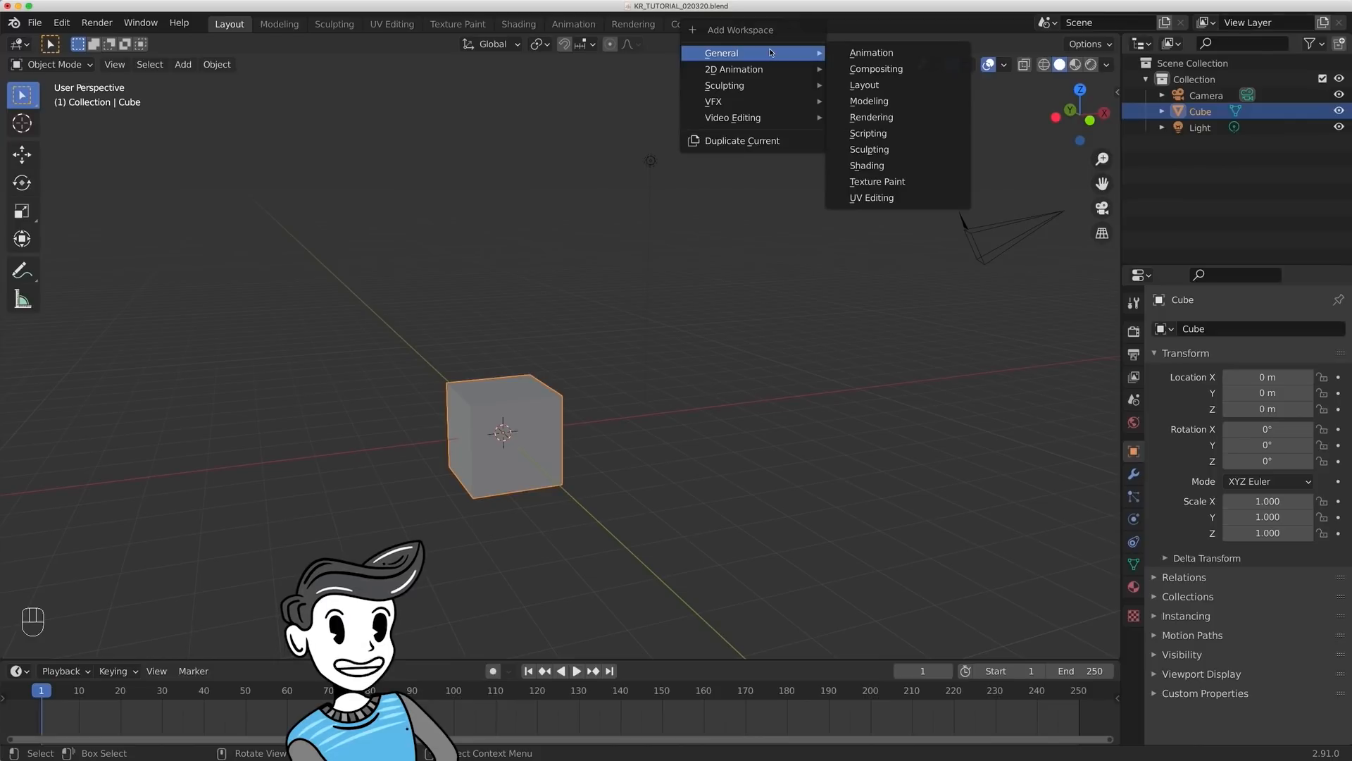
pyautogui.moveTo(763, 106)
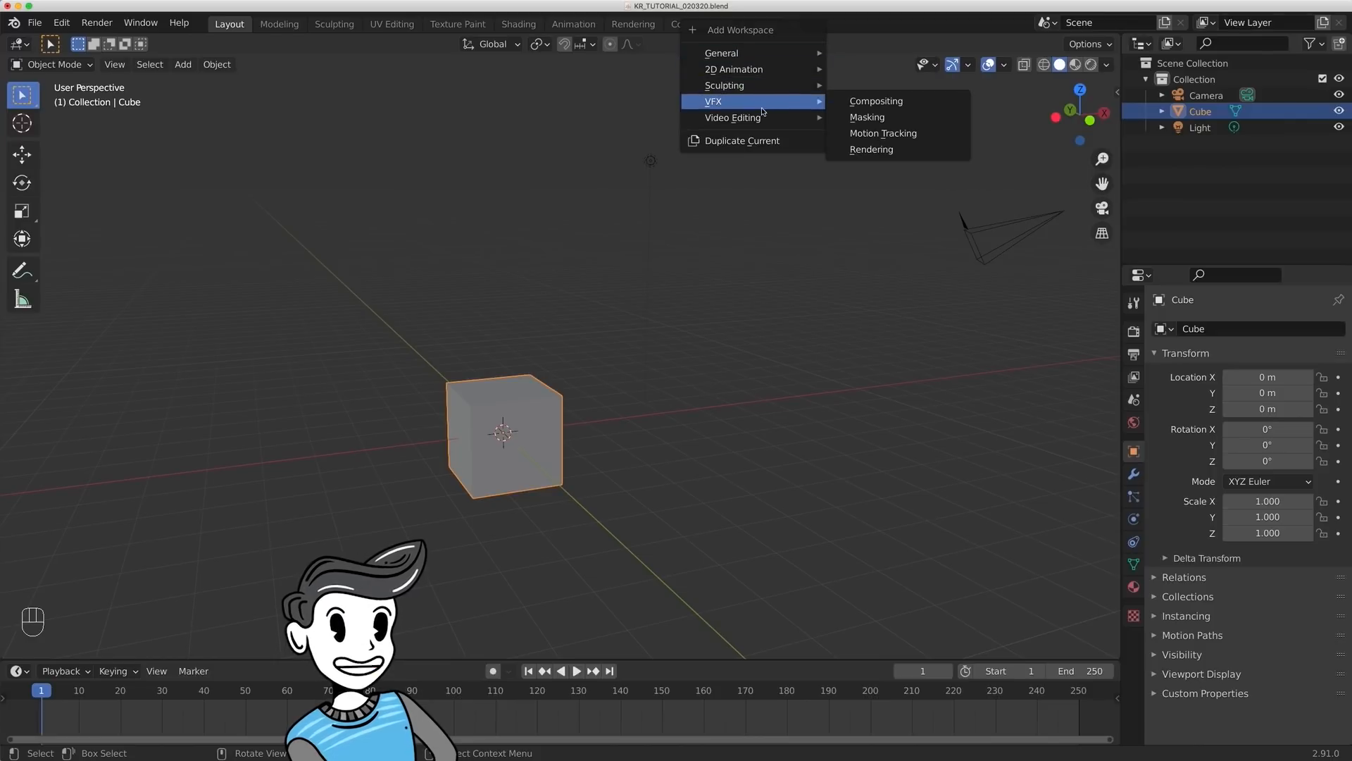
# - Visit the Modeling, Sculpting, UV Editing and Texture Paint workspaces, revisit Sculpting, and return to Layout
pyautogui.click(287, 28)
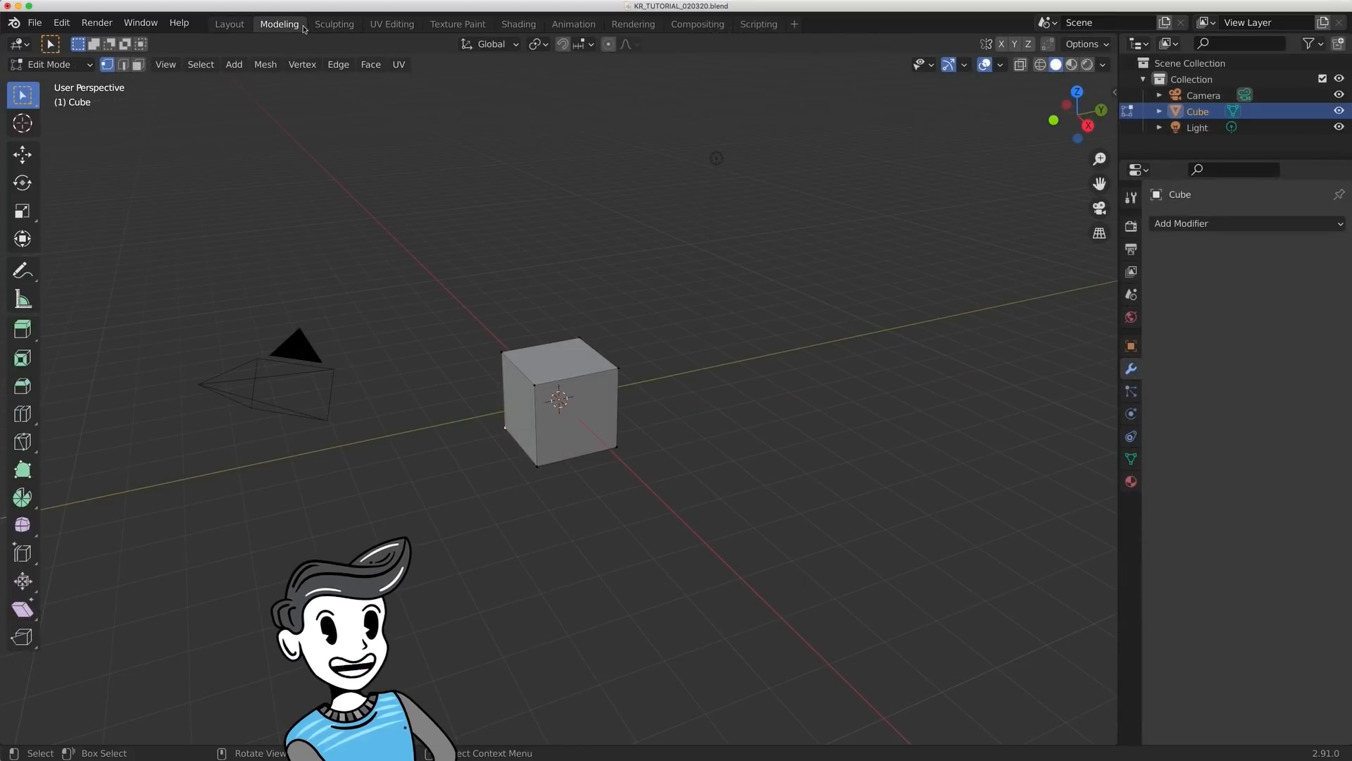
pyautogui.click(327, 26)
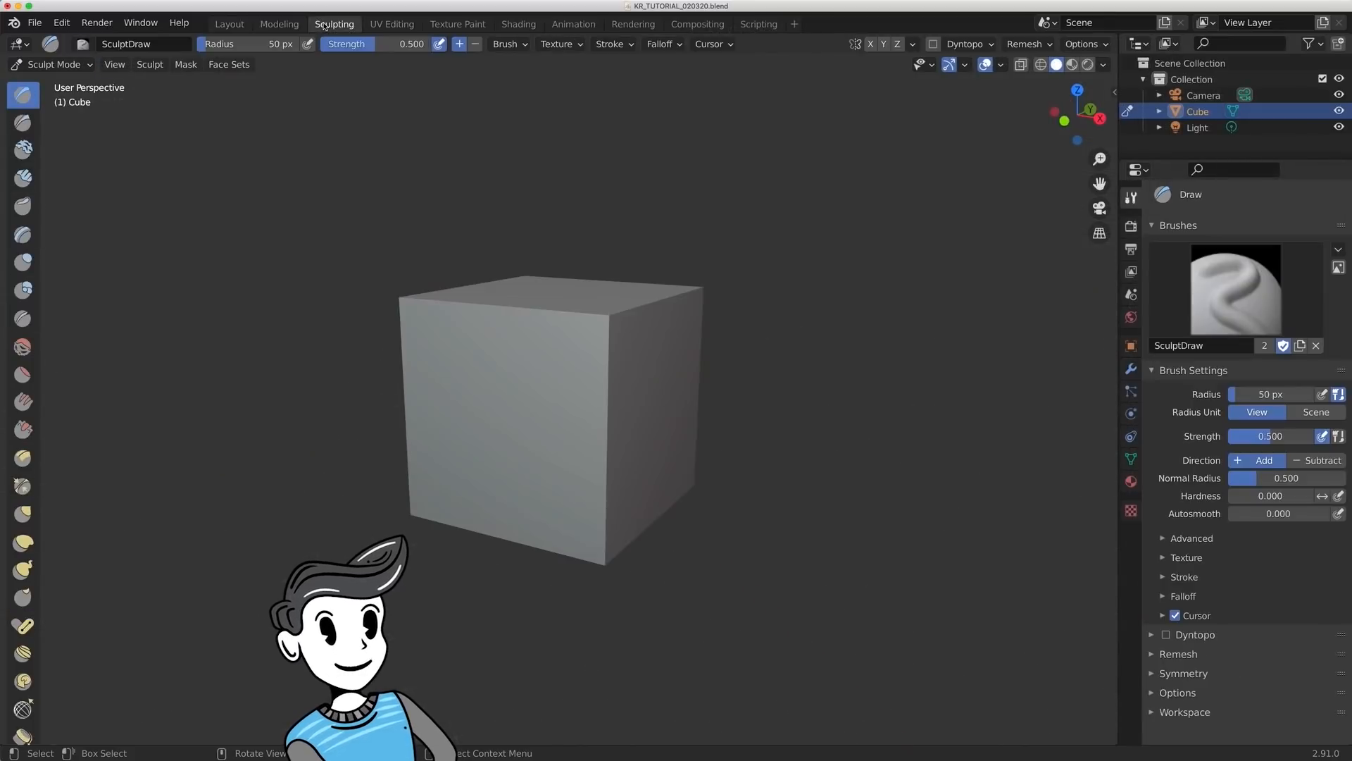
pyautogui.click(388, 25)
pyautogui.click(448, 26)
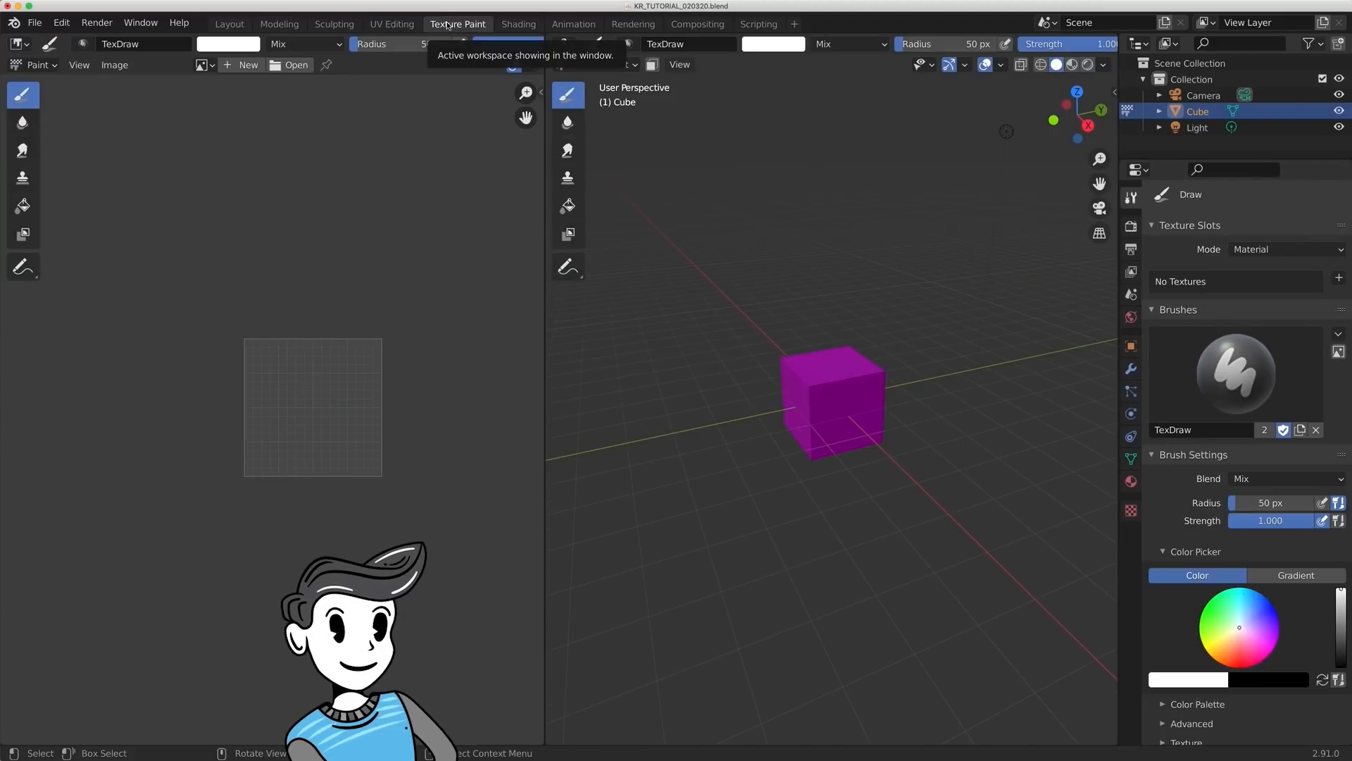
pyautogui.click(229, 25)
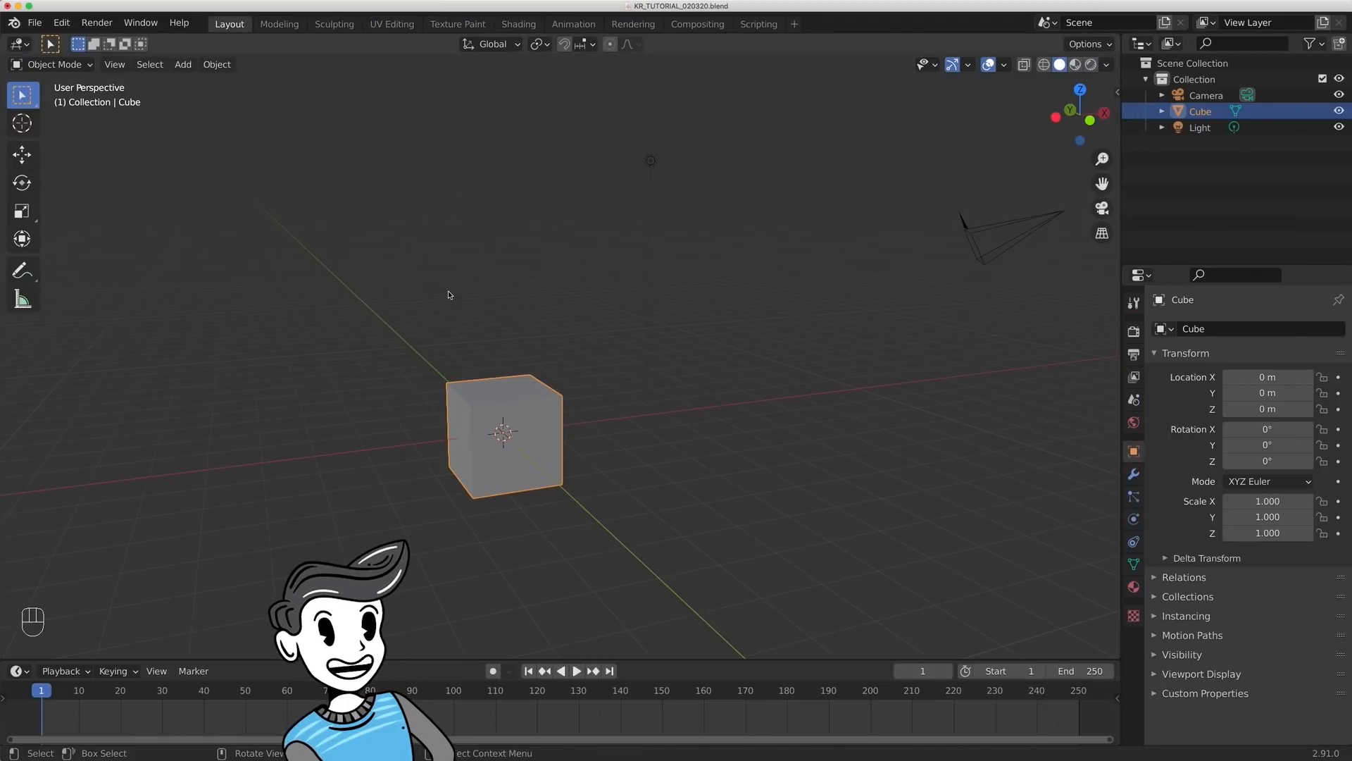
pyautogui.click(338, 26)
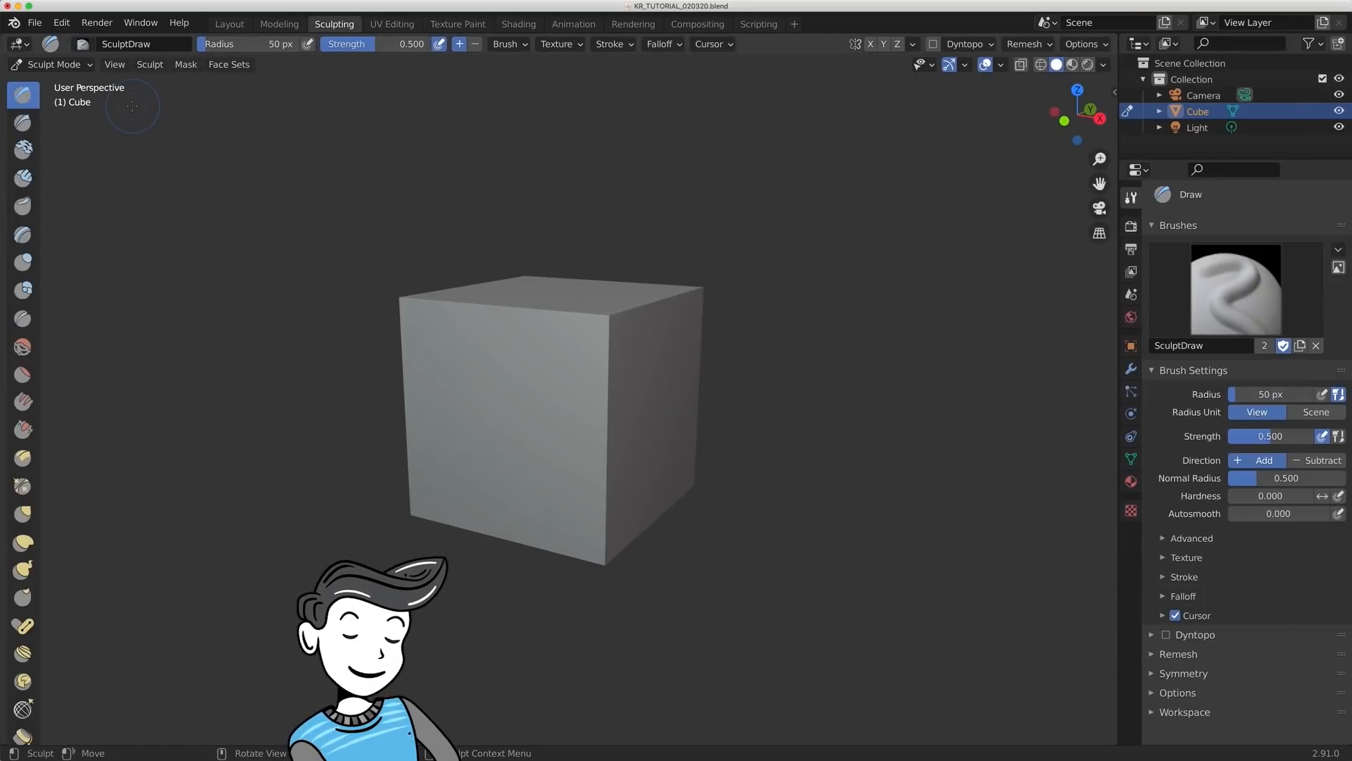
pyautogui.click(229, 24)
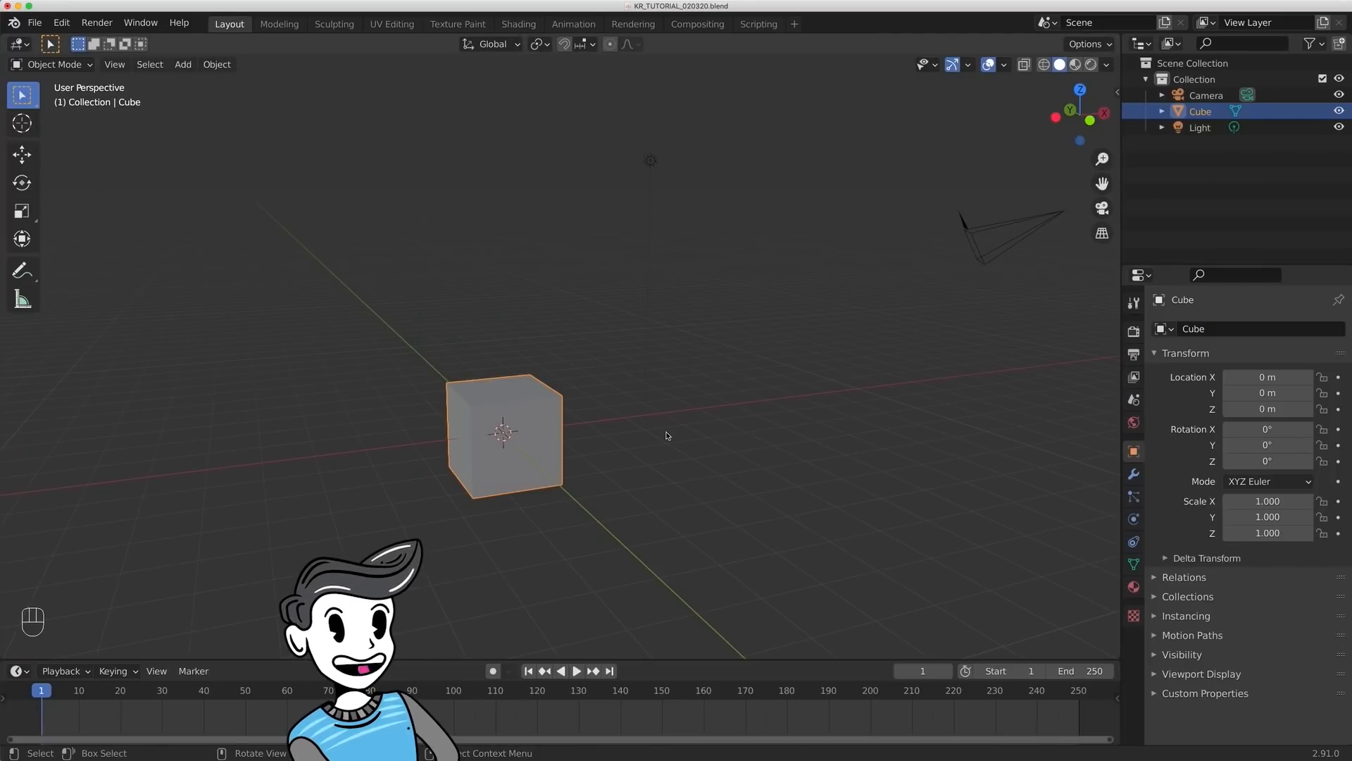
# - Enlarge the Timeline area, switch it to the Shader Editor, and change it back to the Timeline
pyautogui.moveTo(619, 658); pyautogui.dragTo(620, 528)
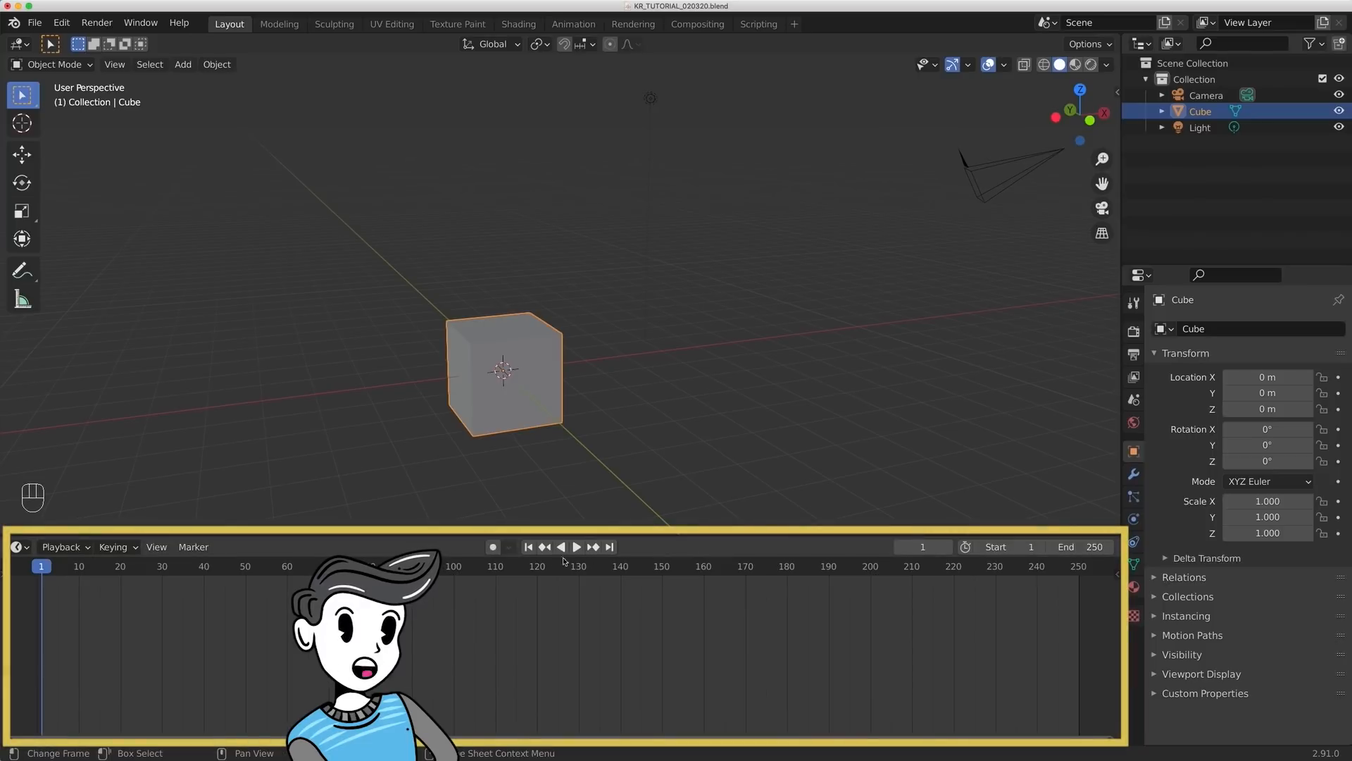
pyautogui.click(21, 547)
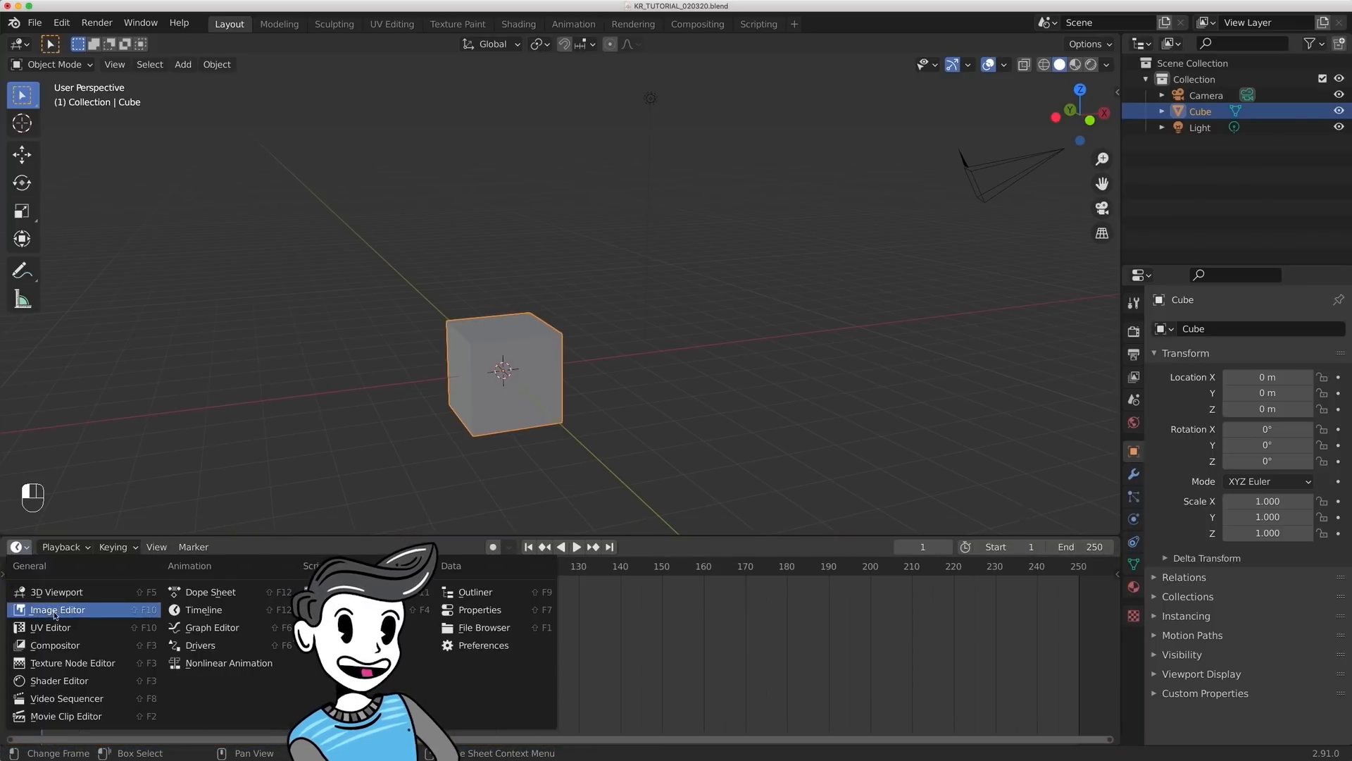
pyautogui.click(64, 682)
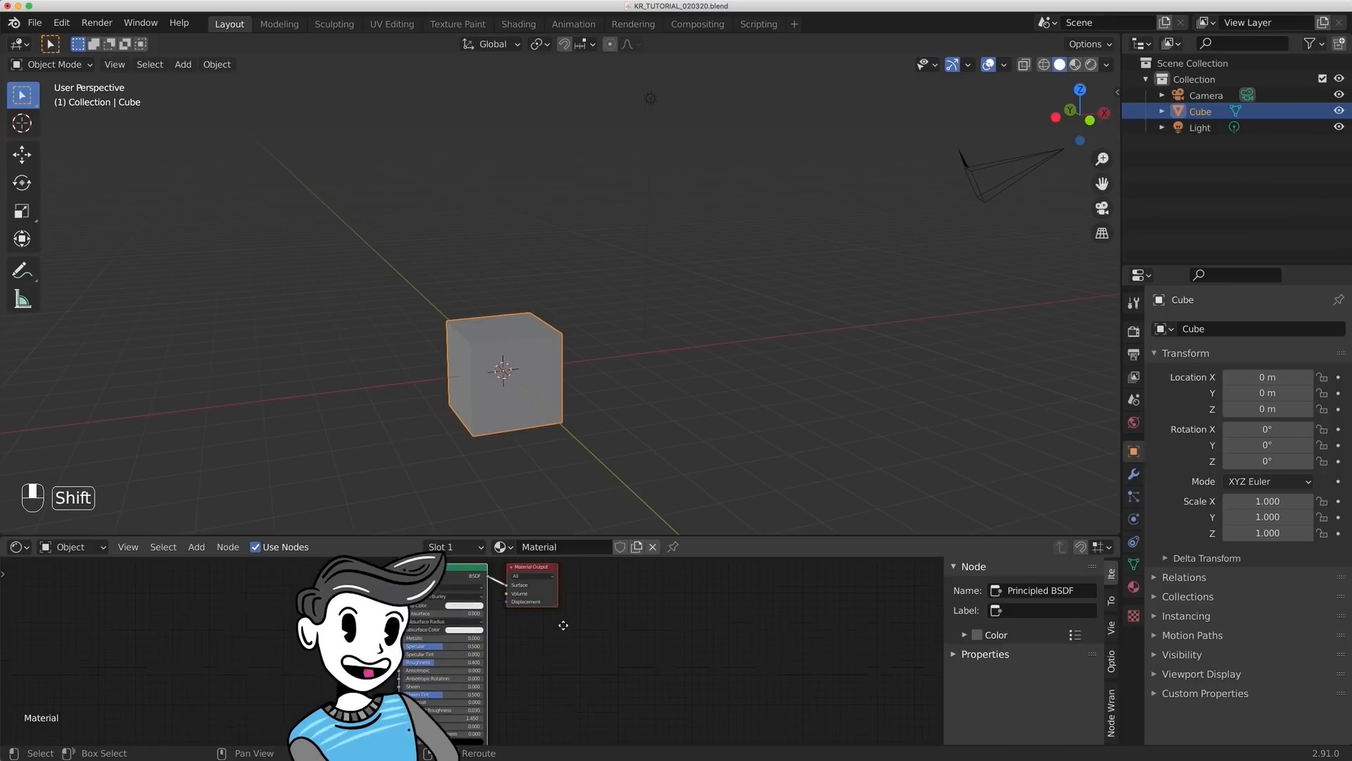
pyautogui.click(14, 548)
pyautogui.click(197, 607)
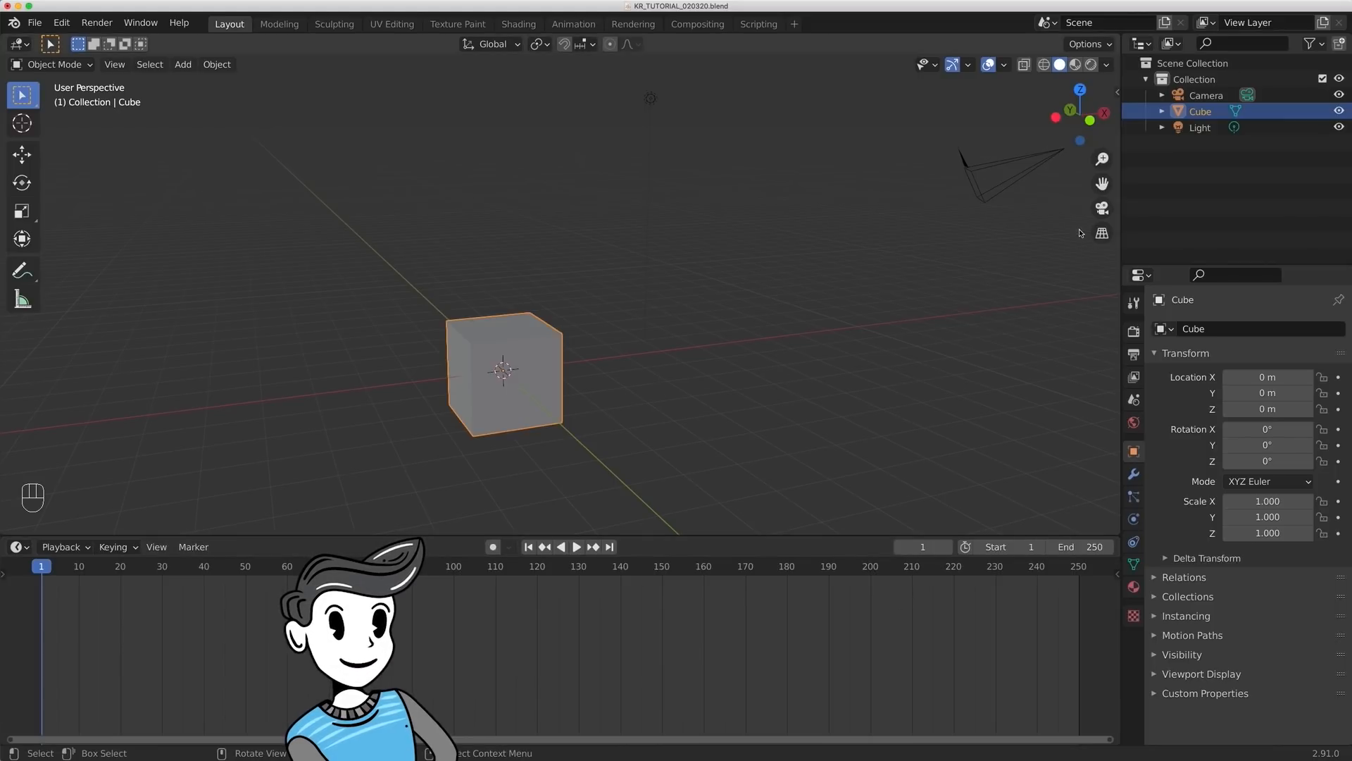
# - Clear the selection and select the Camera, Cube and Light one after another in the Outliner
pyautogui.click(1199, 229)
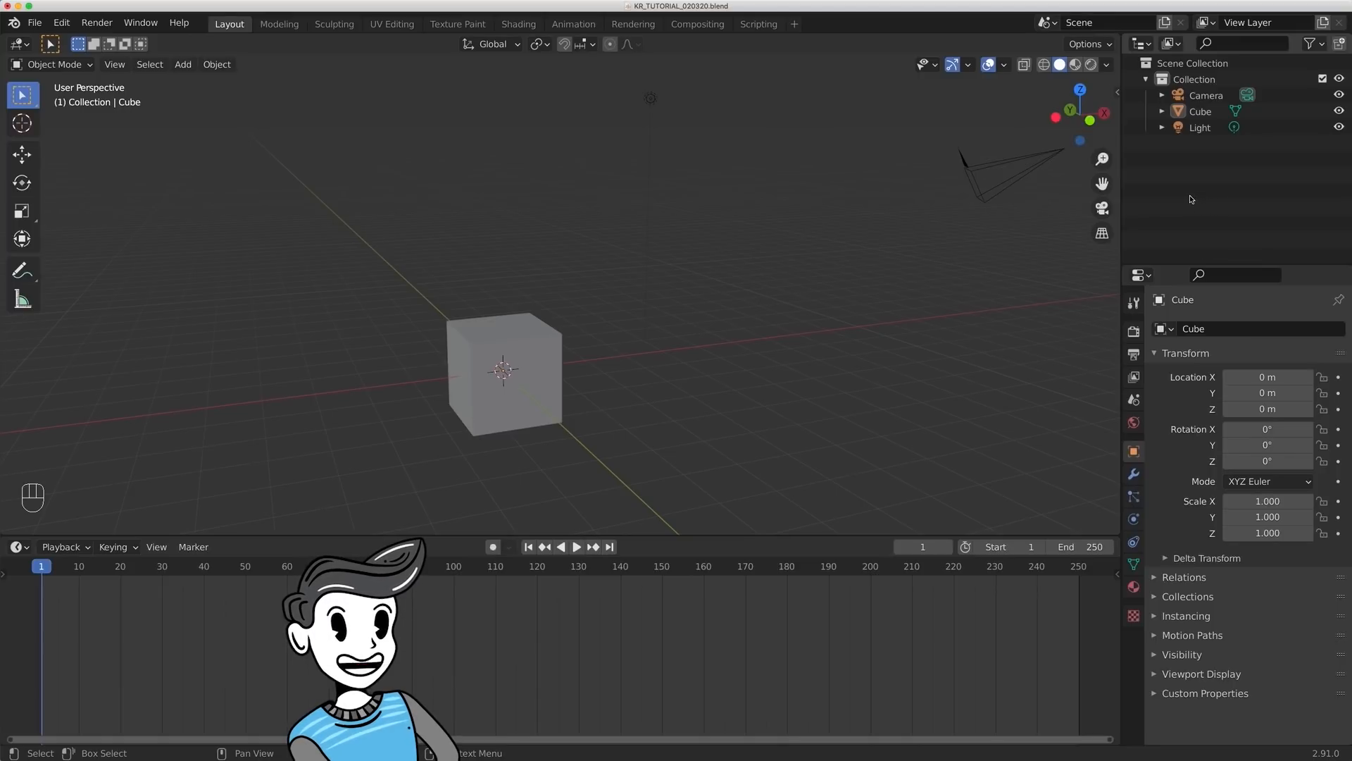
pyautogui.click(1206, 96)
pyautogui.click(1201, 111)
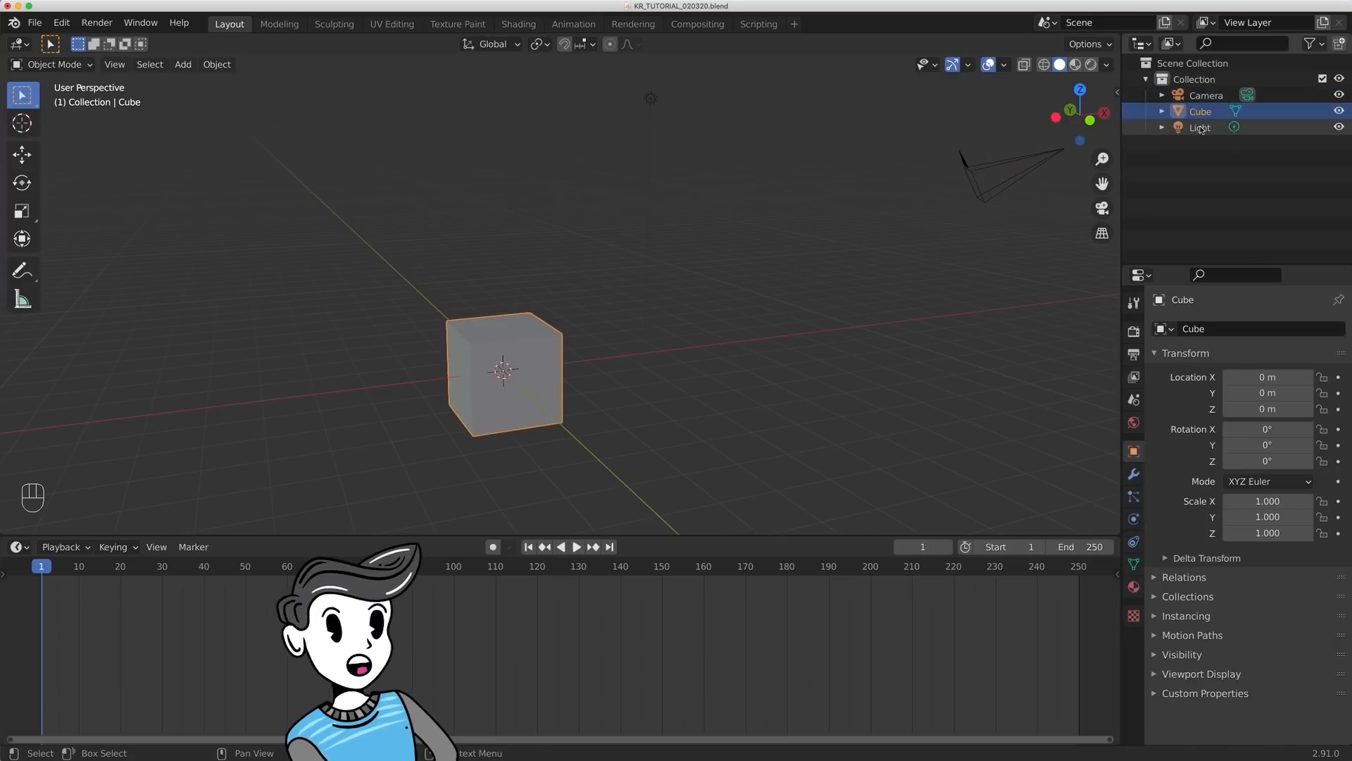
pyautogui.click(1201, 129)
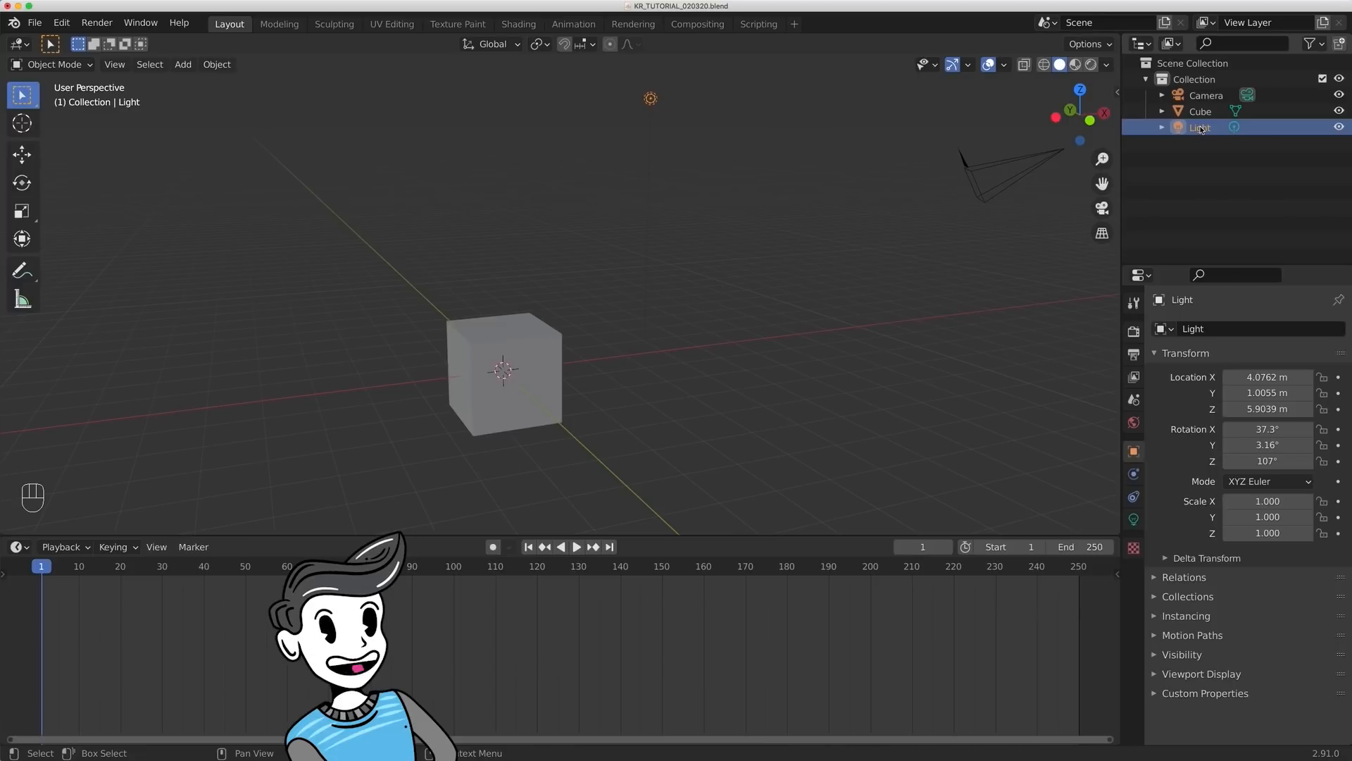
# - Try other display modes in the Outliner and return it to the mode showing the scene collection
pyautogui.click(1141, 43)
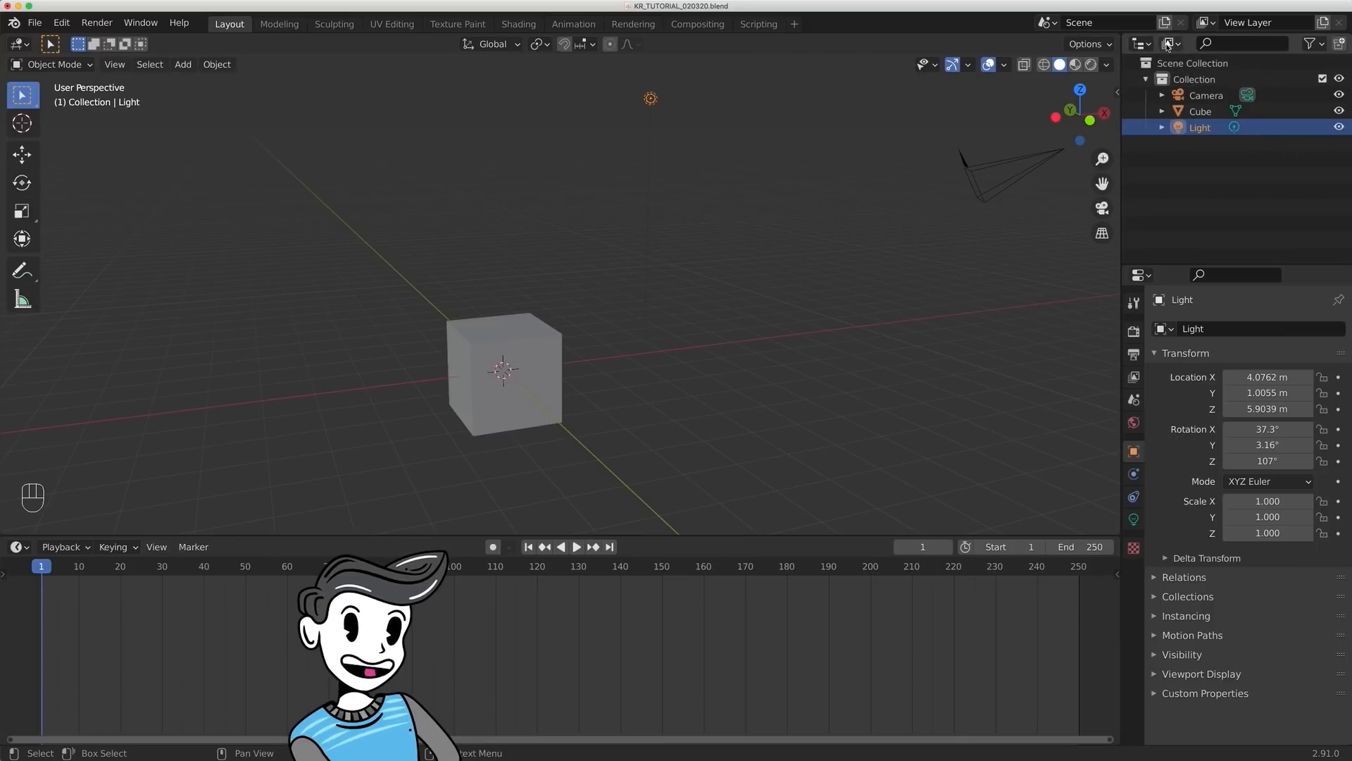
pyautogui.click(1169, 43)
pyautogui.click(1191, 81)
pyautogui.click(1172, 43)
pyautogui.click(1206, 115)
pyautogui.click(1171, 44)
pyautogui.click(1180, 81)
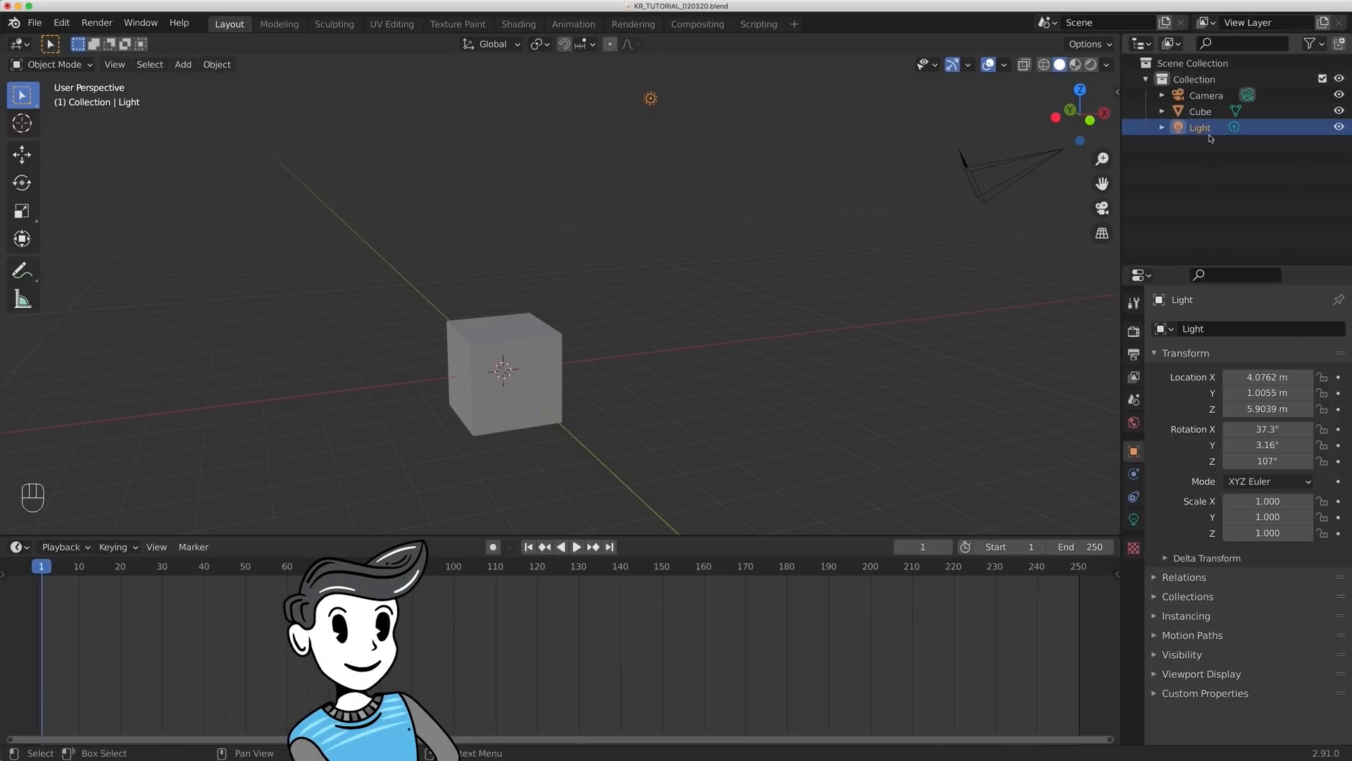
# - Search the Outliner for "LIGHT", clear the search, and view the Outliner's filter options
pyautogui.click(1236, 44)
pyautogui.write('LIGHT')
pyautogui.press('Return')
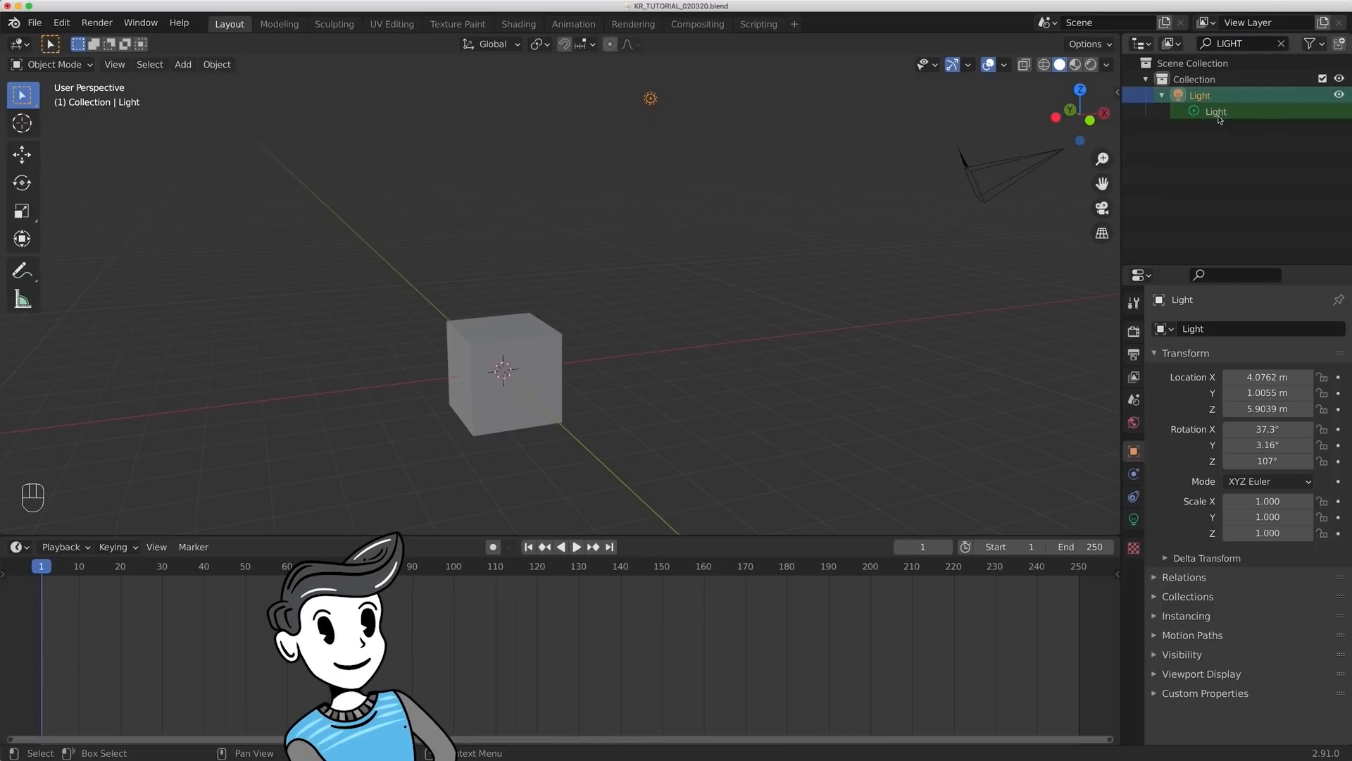
pyautogui.click(1281, 44)
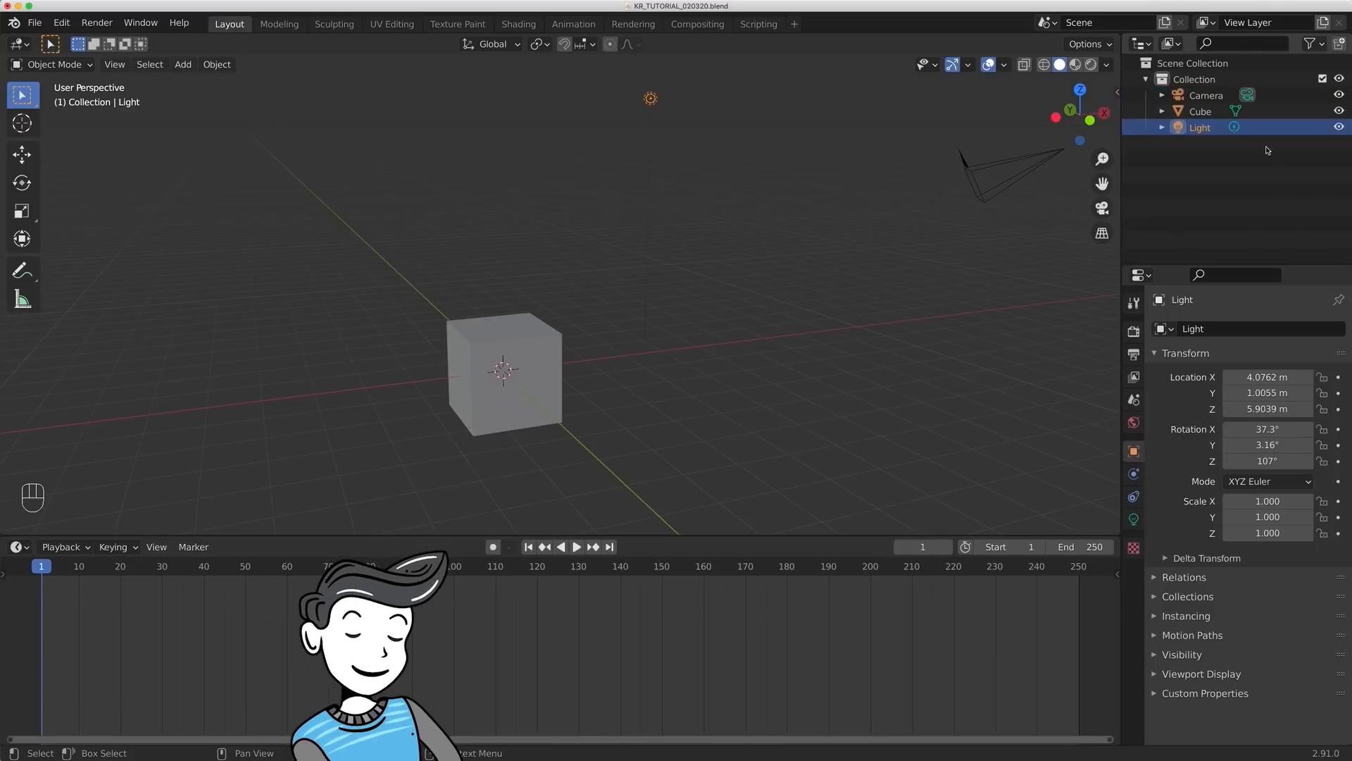
pyautogui.click(1312, 43)
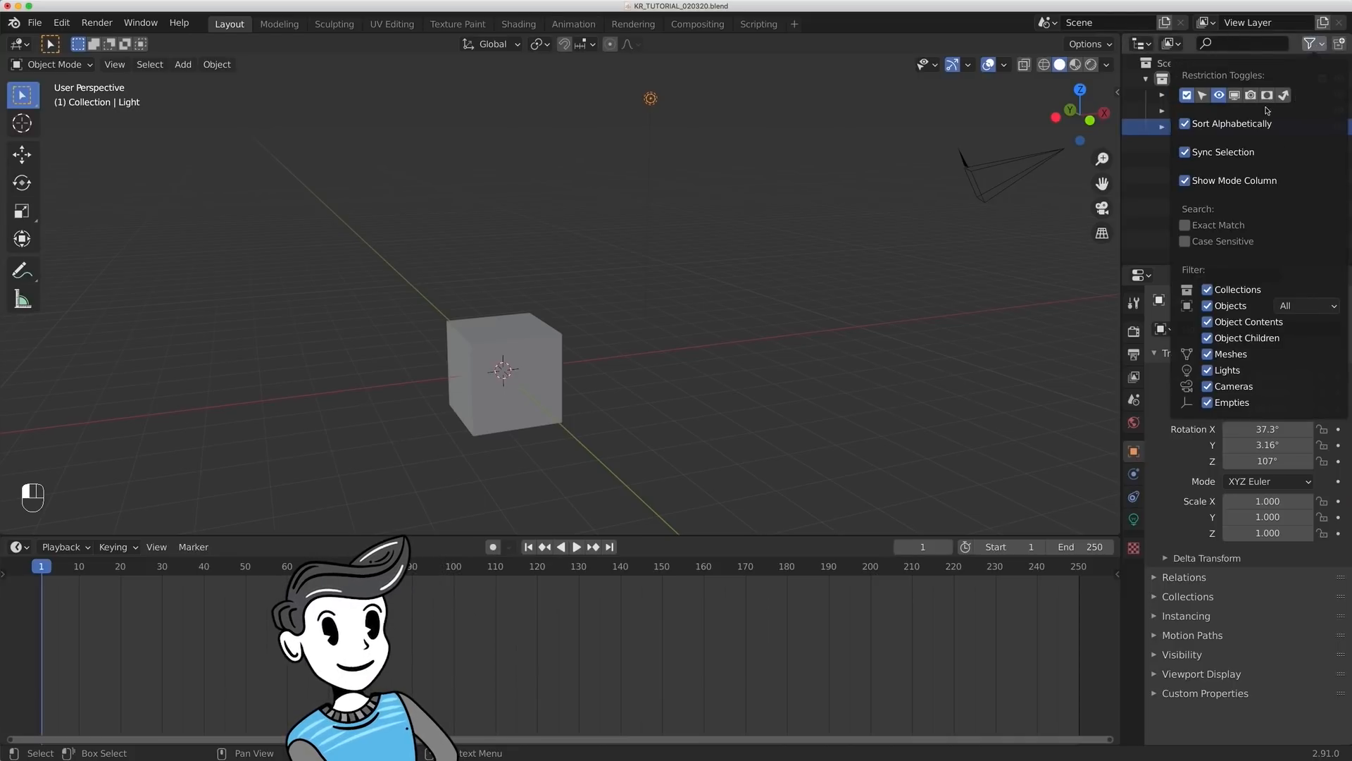
pyautogui.click(1314, 44)
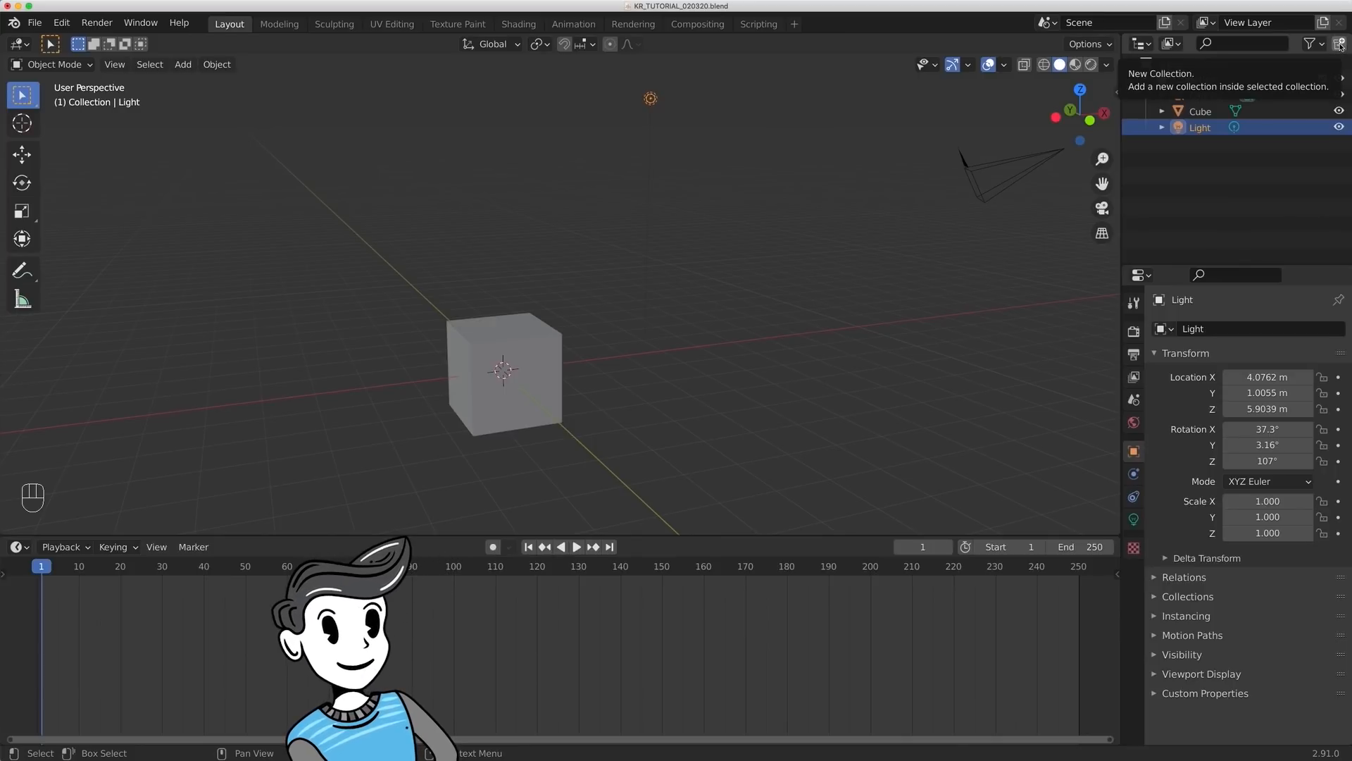
# - Add a new collection to the scene, select it in the Outliner, and delete it
pyautogui.click(1339, 44)
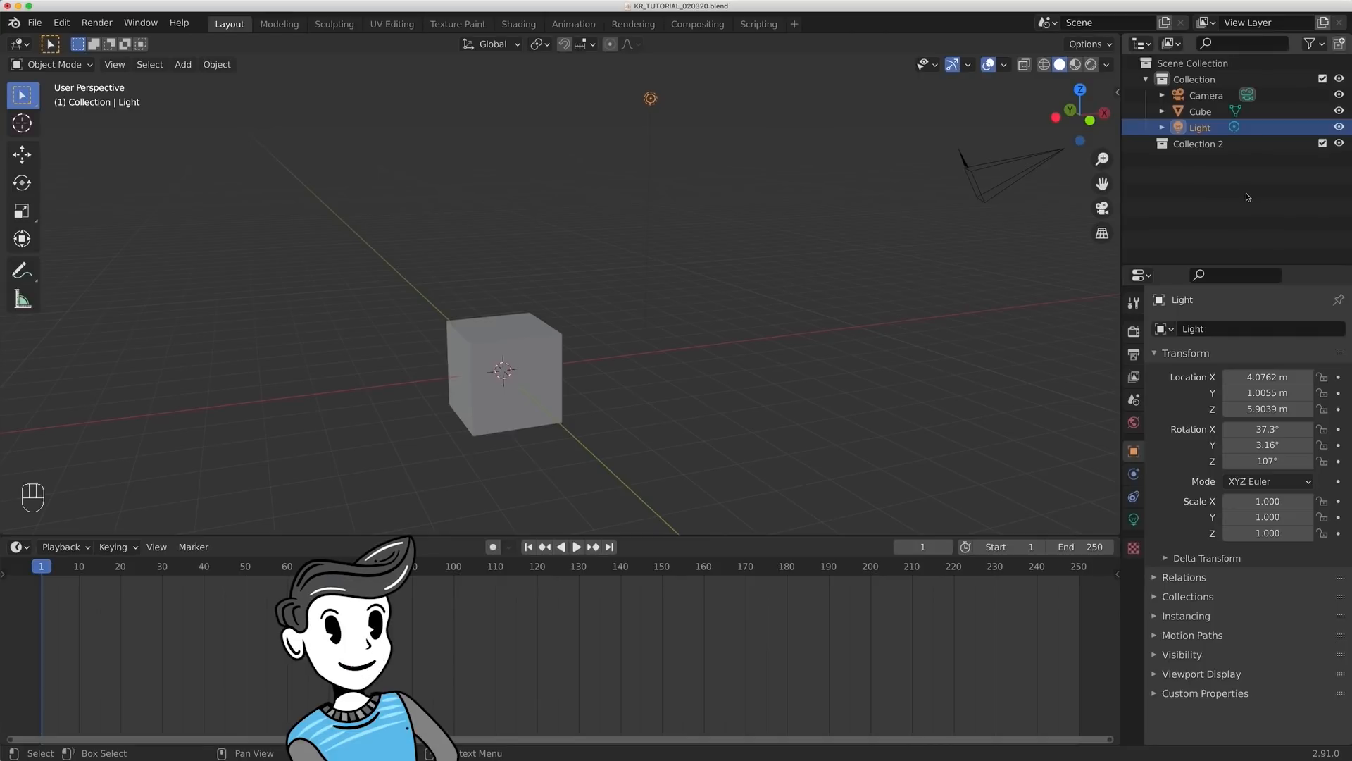
pyautogui.click(1212, 142)
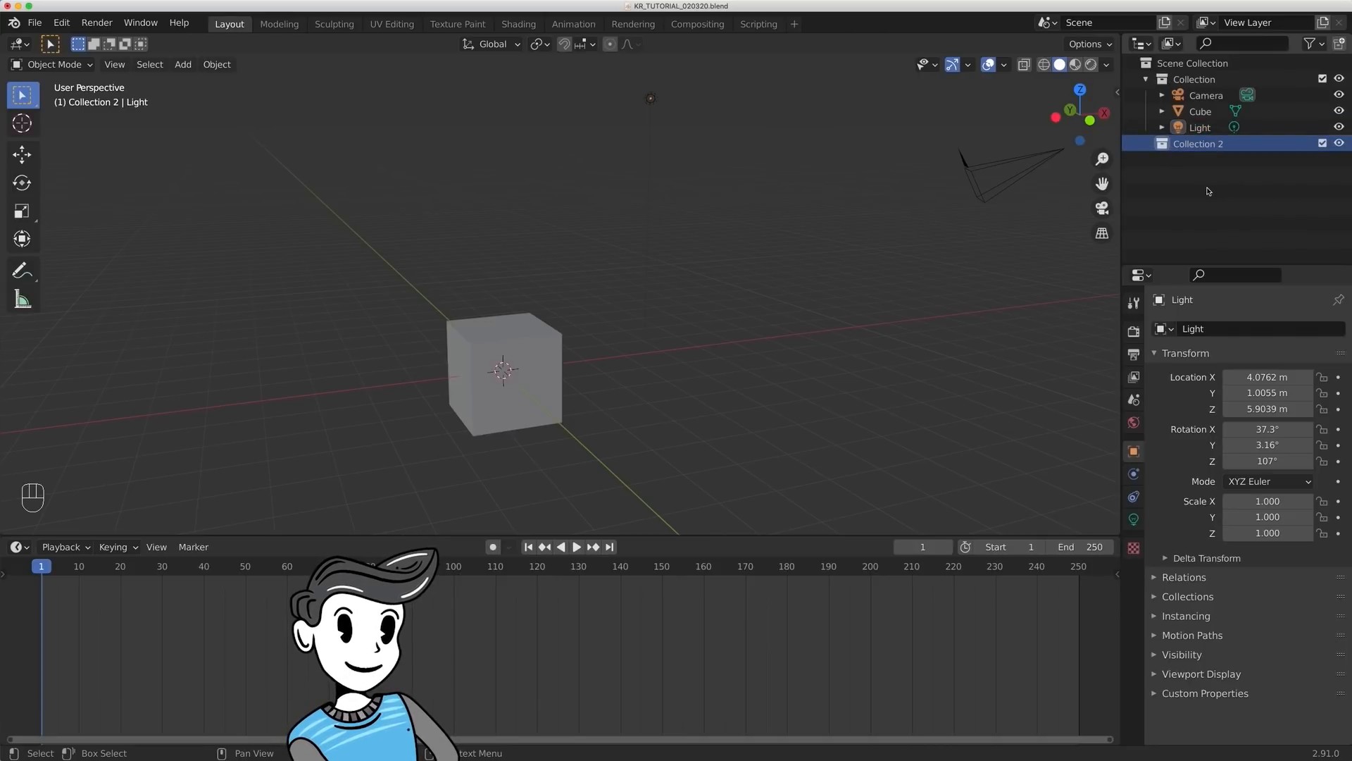
pyautogui.press('x')
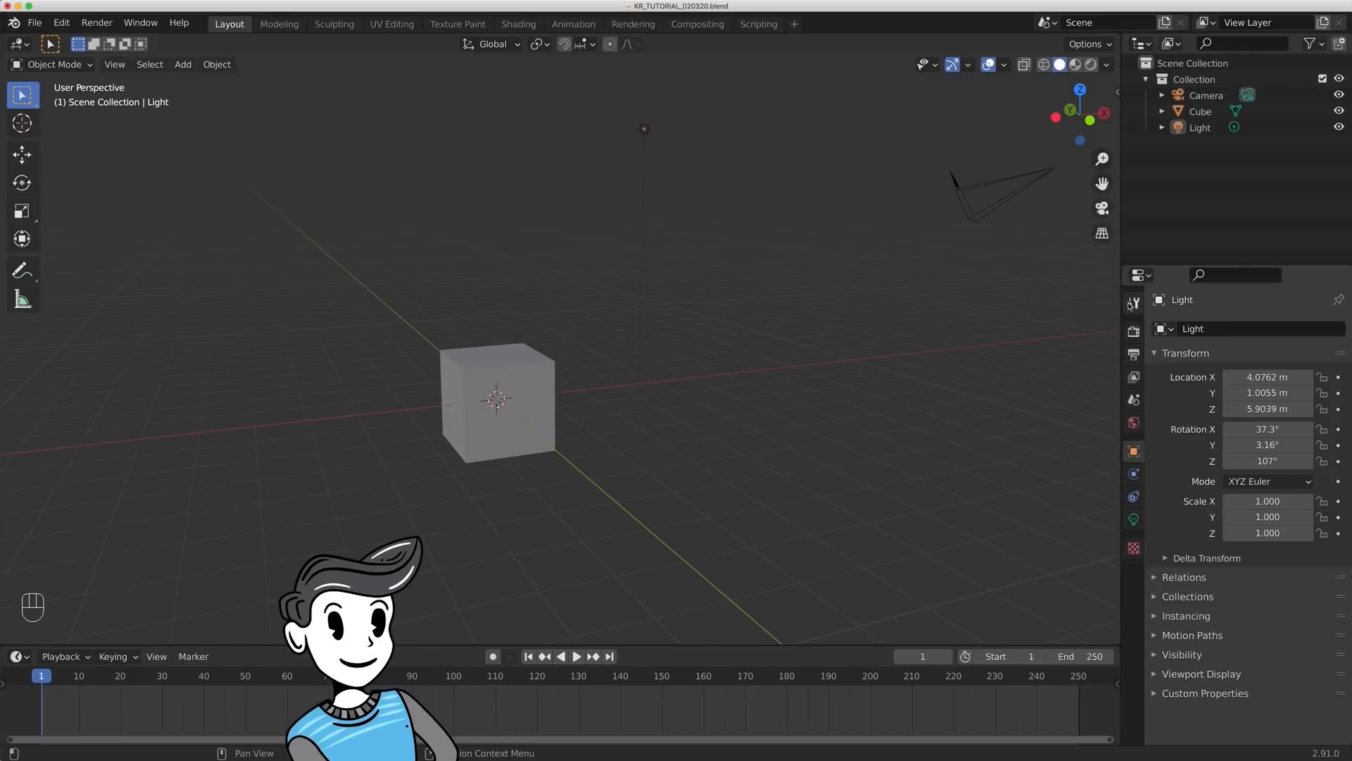
# - View the active tool settings and the render properties, including the render engine choices
pyautogui.click(1134, 303)
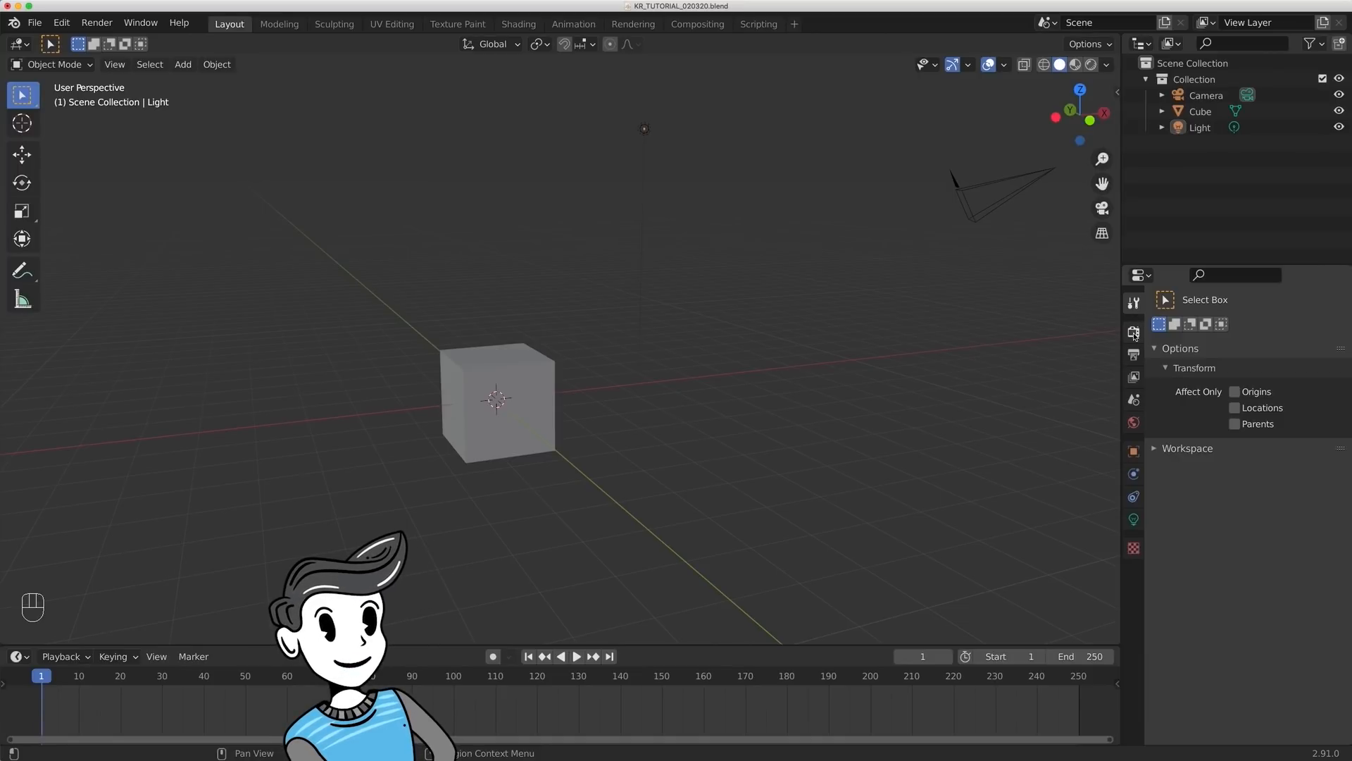
pyautogui.click(1133, 332)
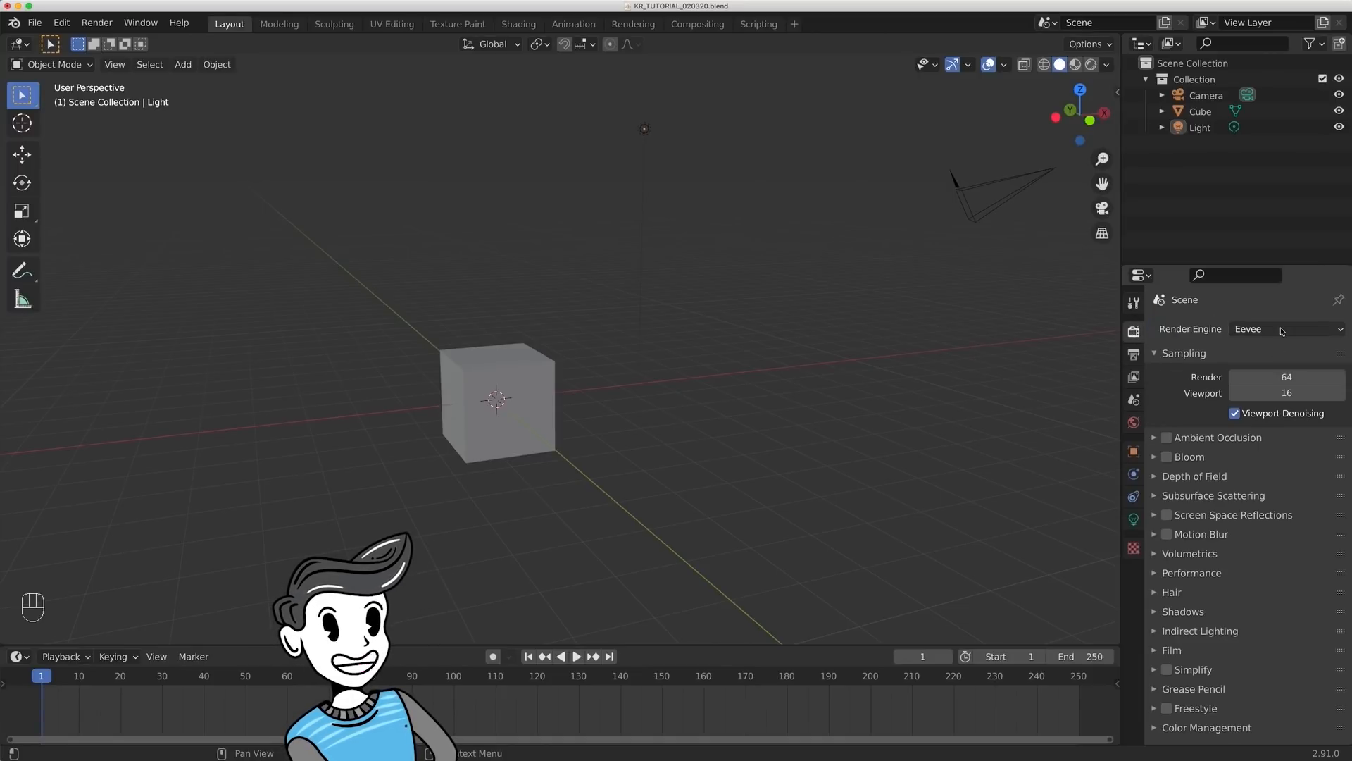
pyautogui.click(1281, 330)
pyautogui.click(1282, 331)
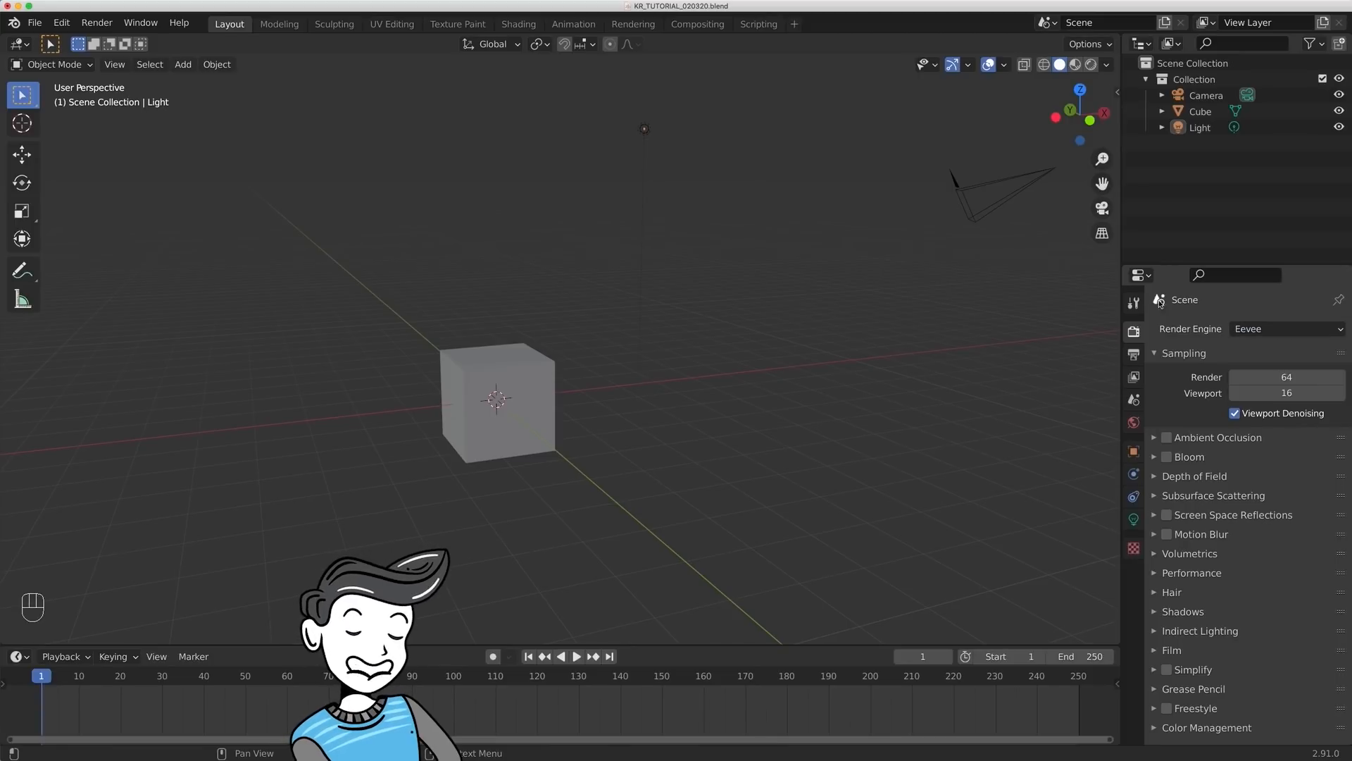
# - Examine the Output, View Layer, Scene, World and Object properties in turn
pyautogui.click(1133, 355)
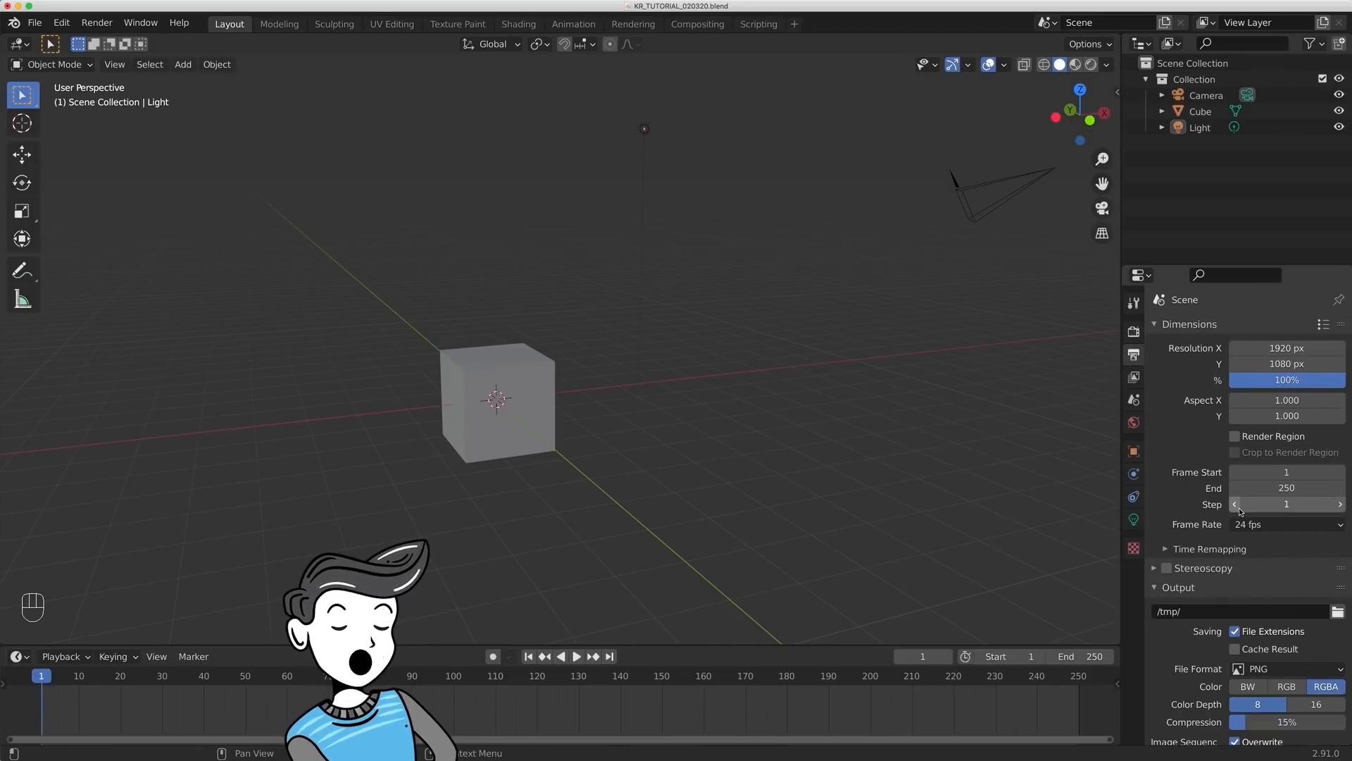
pyautogui.click(1133, 377)
pyautogui.click(1134, 399)
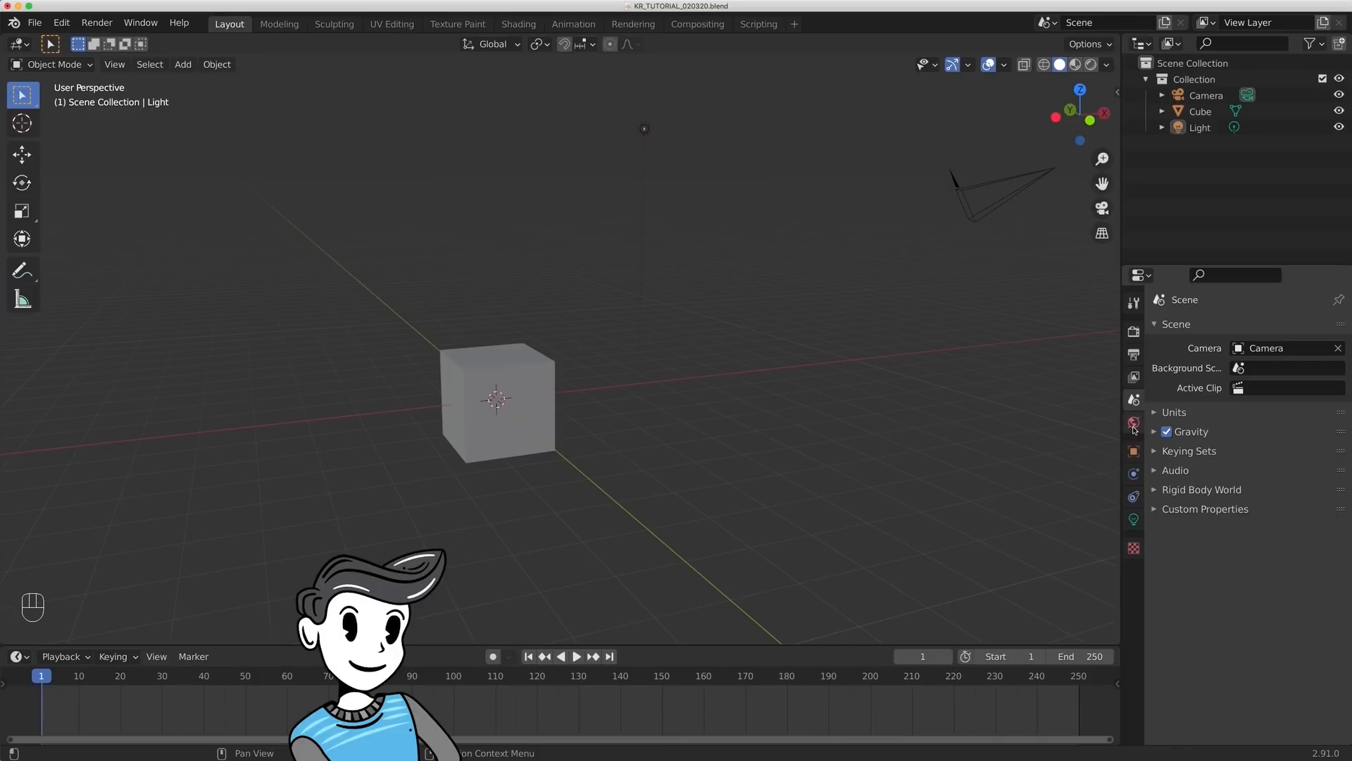
pyautogui.click(1133, 422)
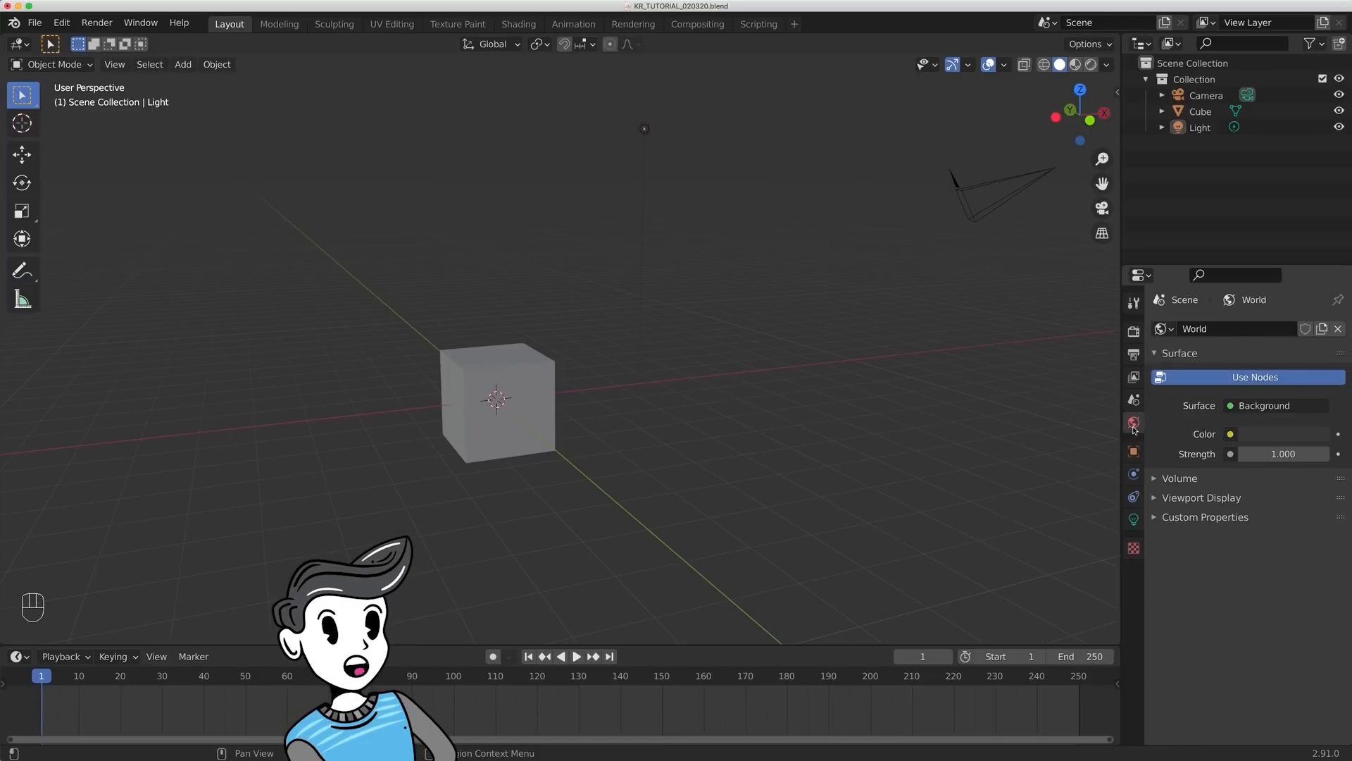
pyautogui.click(1133, 454)
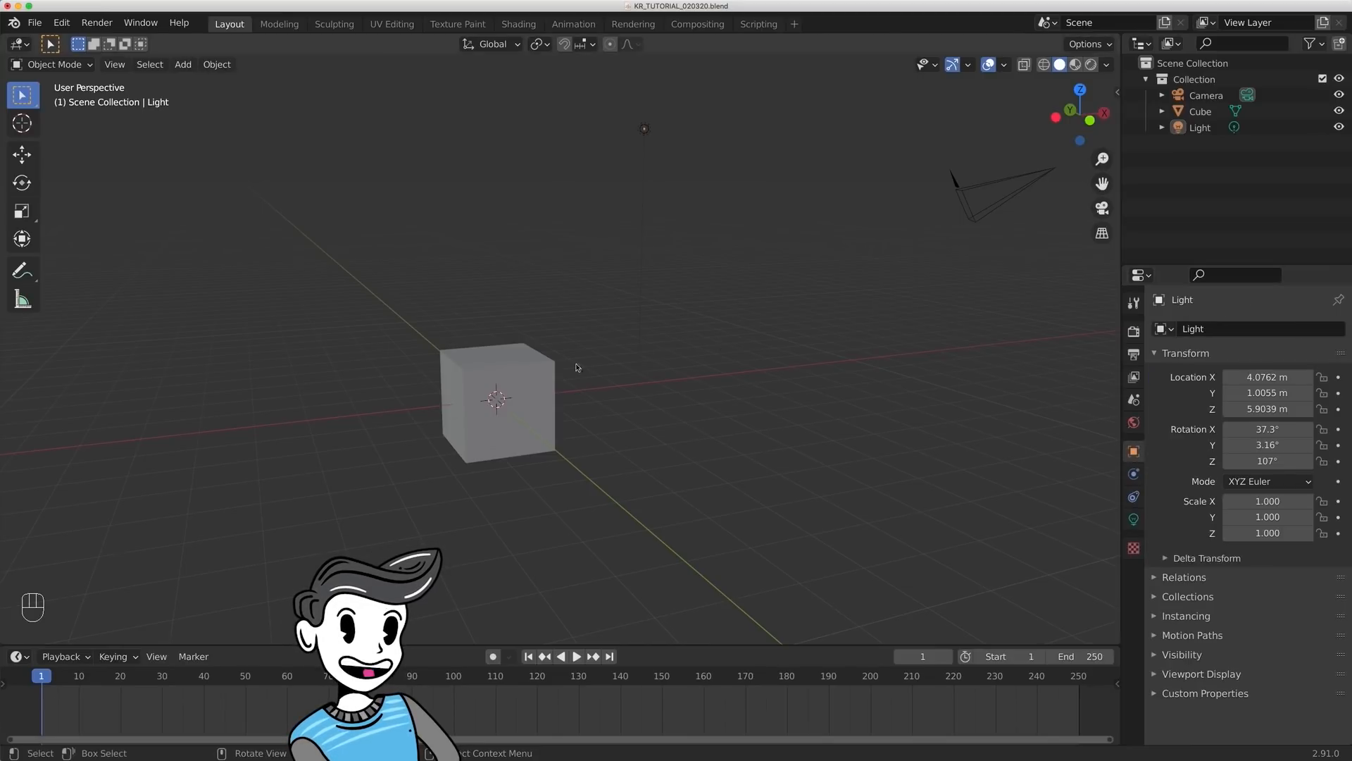
# - Select the cube and set its Location X to -0.91 m, Rotation X to 5.4° and Scale Y to 1.960
pyautogui.click(522, 395)
pyautogui.moveTo(1267, 379); pyautogui.dragTo(1200, 378)
pyautogui.moveTo(1260, 429); pyautogui.dragTo(1298, 429)
pyautogui.moveTo(1256, 513); pyautogui.dragTo(1323, 513)
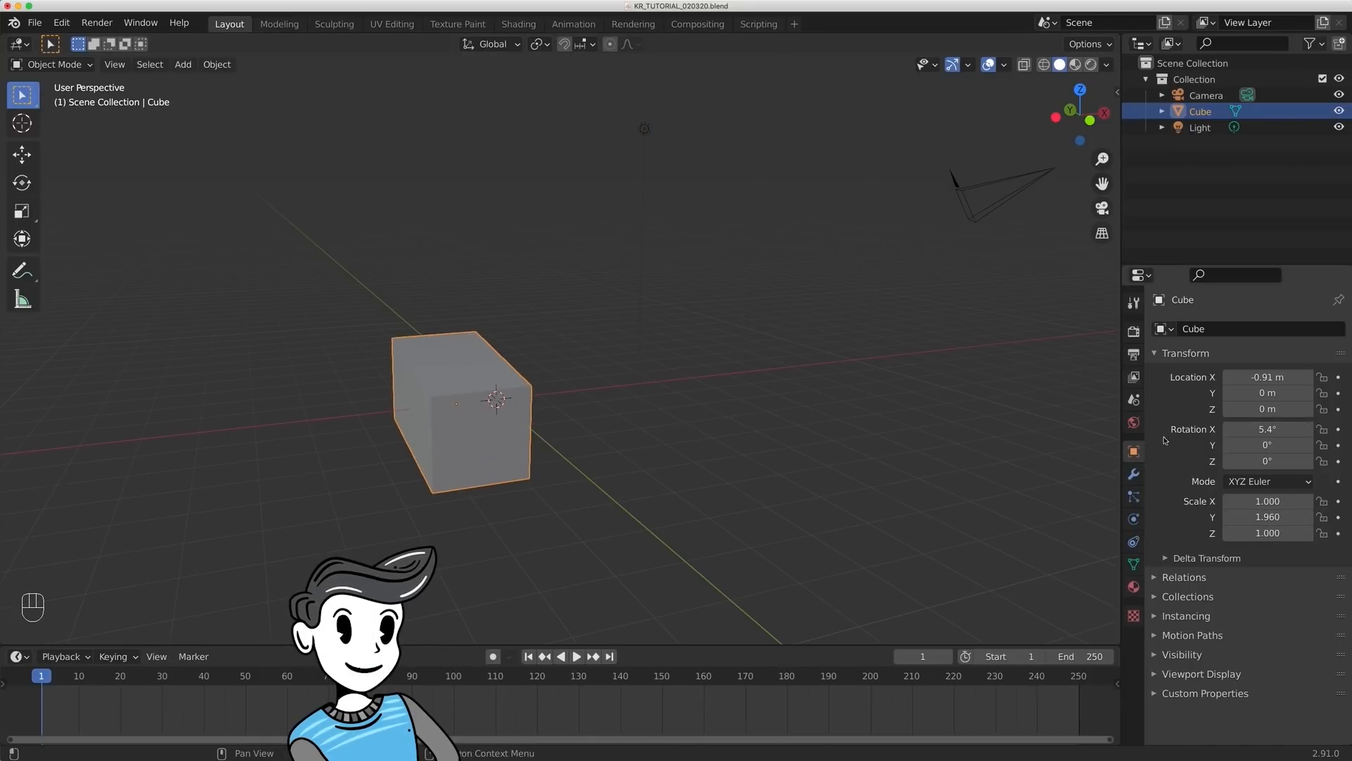
# - Undo the cube's scale, rotation and location changes
pyautogui.press('super+z')
pyautogui.press('super+z')
pyautogui.press('super+z')
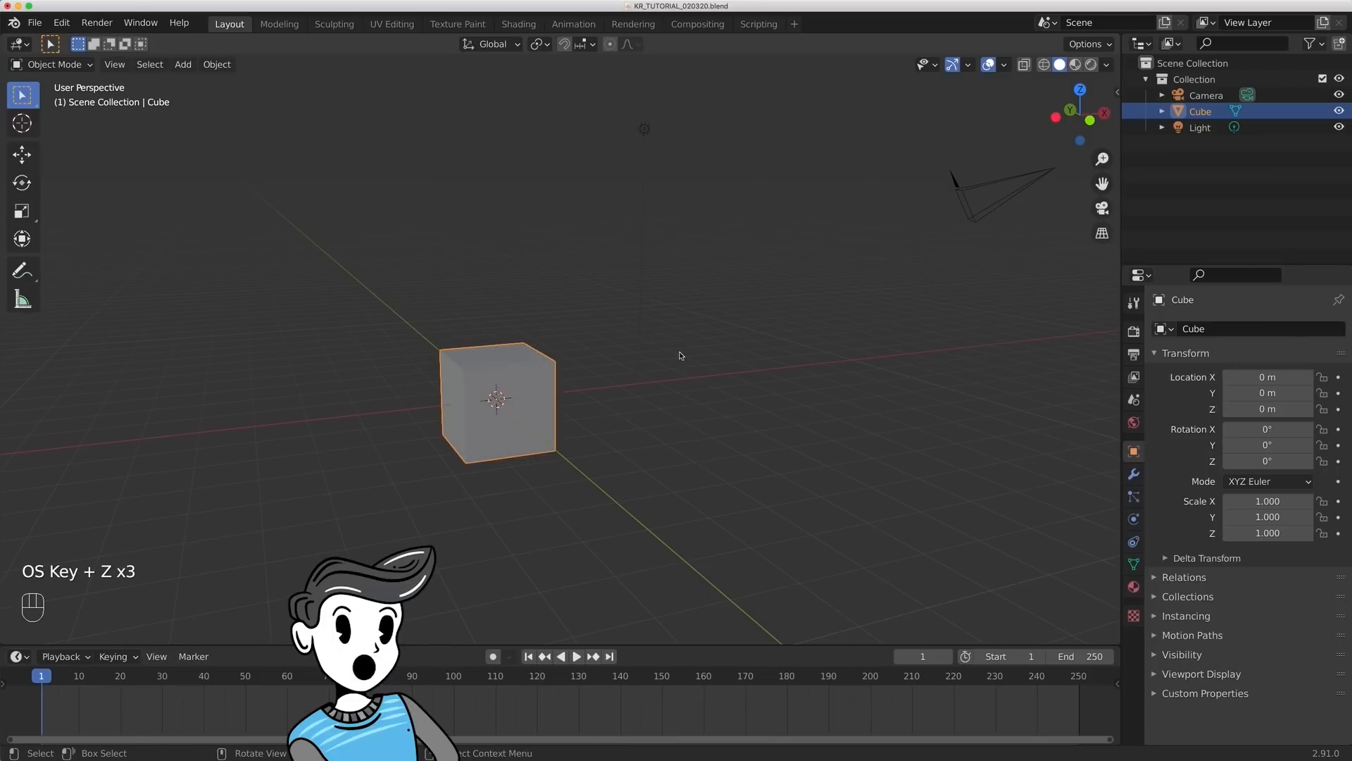
# - Deselect the cube and show its modifier properties
pyautogui.click(680, 356)
pyautogui.click(1133, 474)
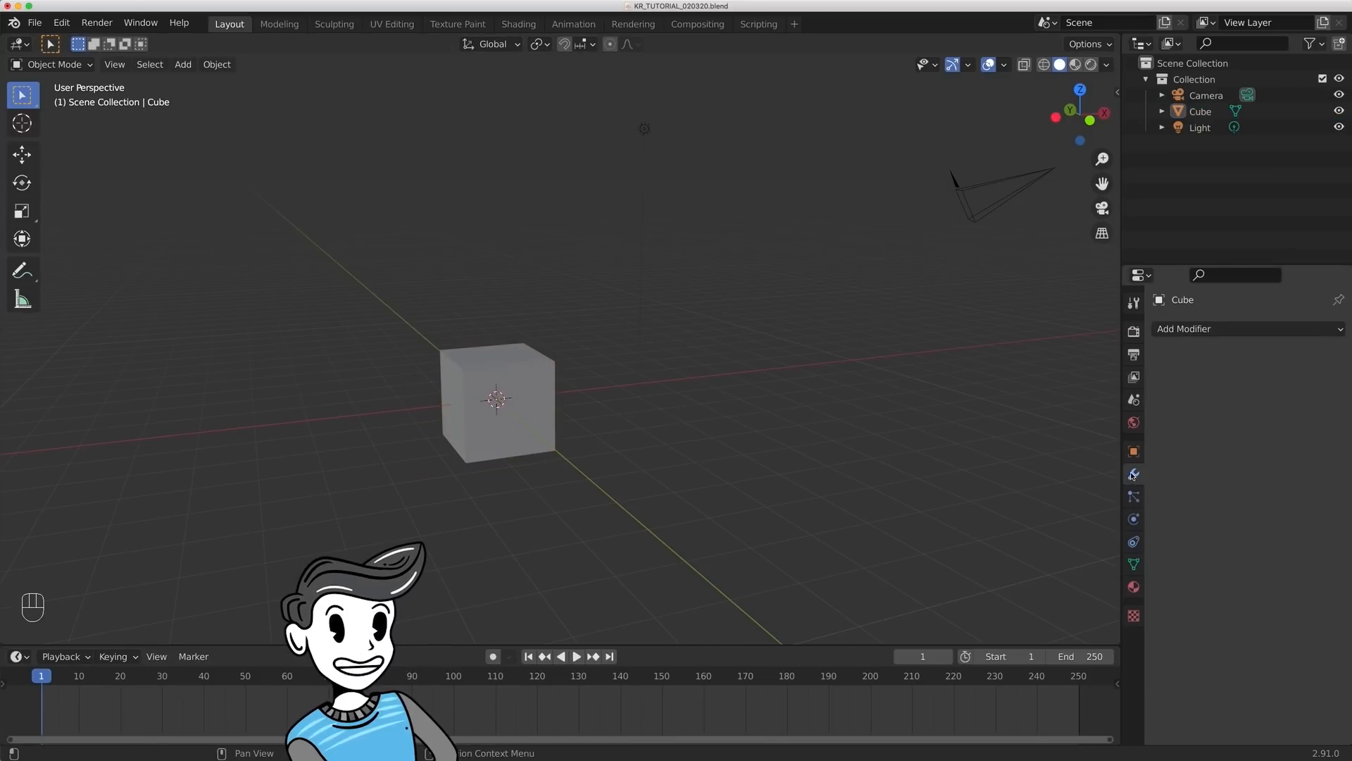
# - Try an Array modifier on the cube with a relative X factor of 2.300 and a count of 1, and remove it
pyautogui.click(1188, 330)
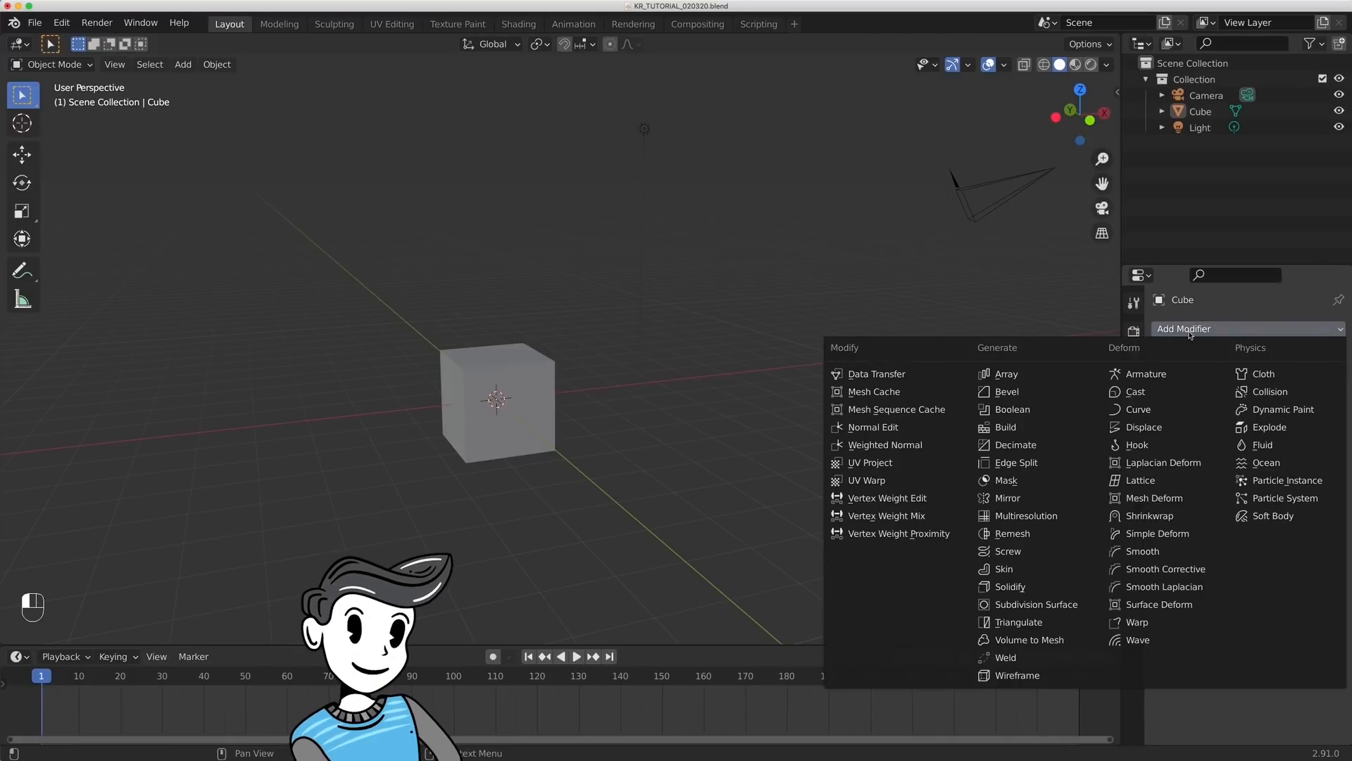
pyautogui.click(1007, 374)
pyautogui.moveTo(1263, 447); pyautogui.dragTo(1303, 448)
pyautogui.moveTo(1272, 400)
pyautogui.mouseDown()
pyautogui.moveTo(1316, 400)
pyautogui.moveTo(1260, 400)
pyautogui.mouseUp()
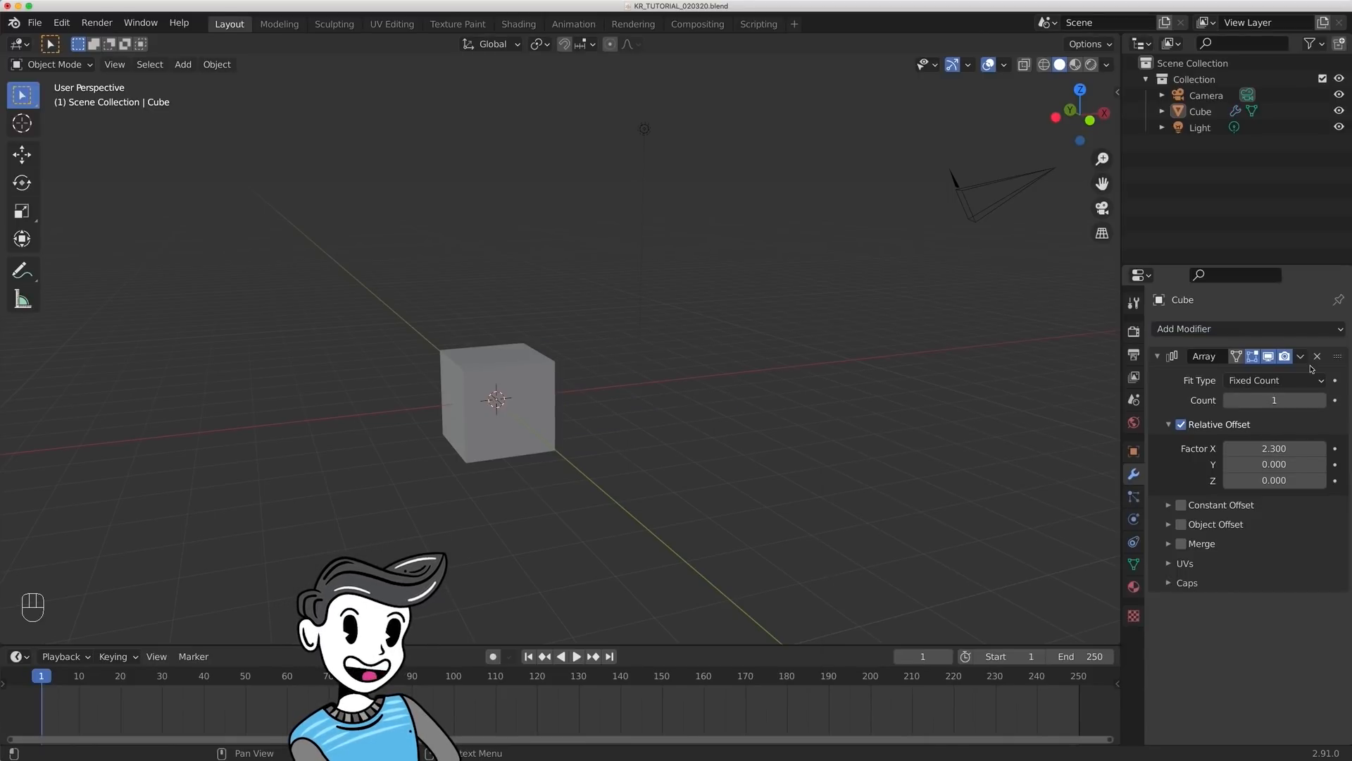
pyautogui.click(1317, 356)
# - Try a Hair particle system on the cube with a hair length of 4.09 m, and remove it
pyautogui.click(1134, 496)
pyautogui.click(1338, 329)
pyautogui.click(1274, 417)
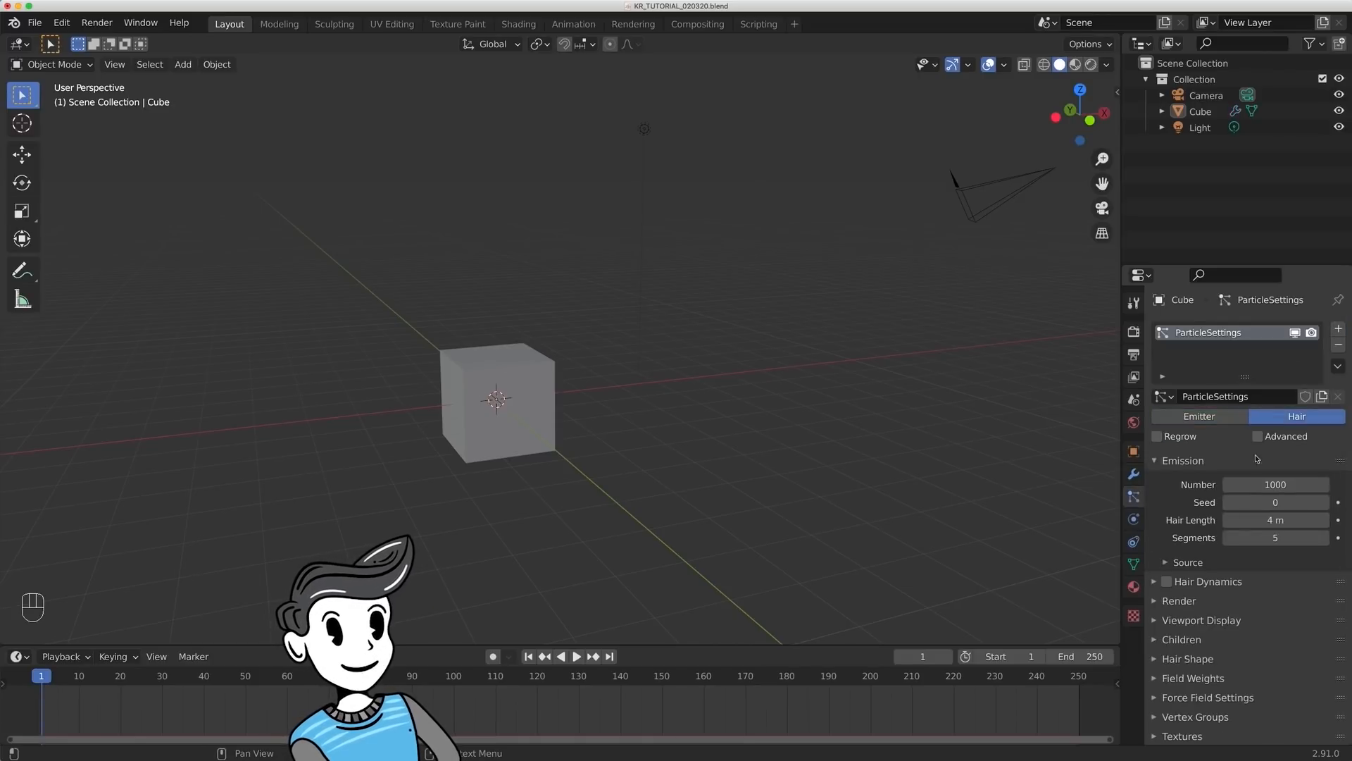
pyautogui.moveTo(1252, 522); pyautogui.dragTo(1257, 522)
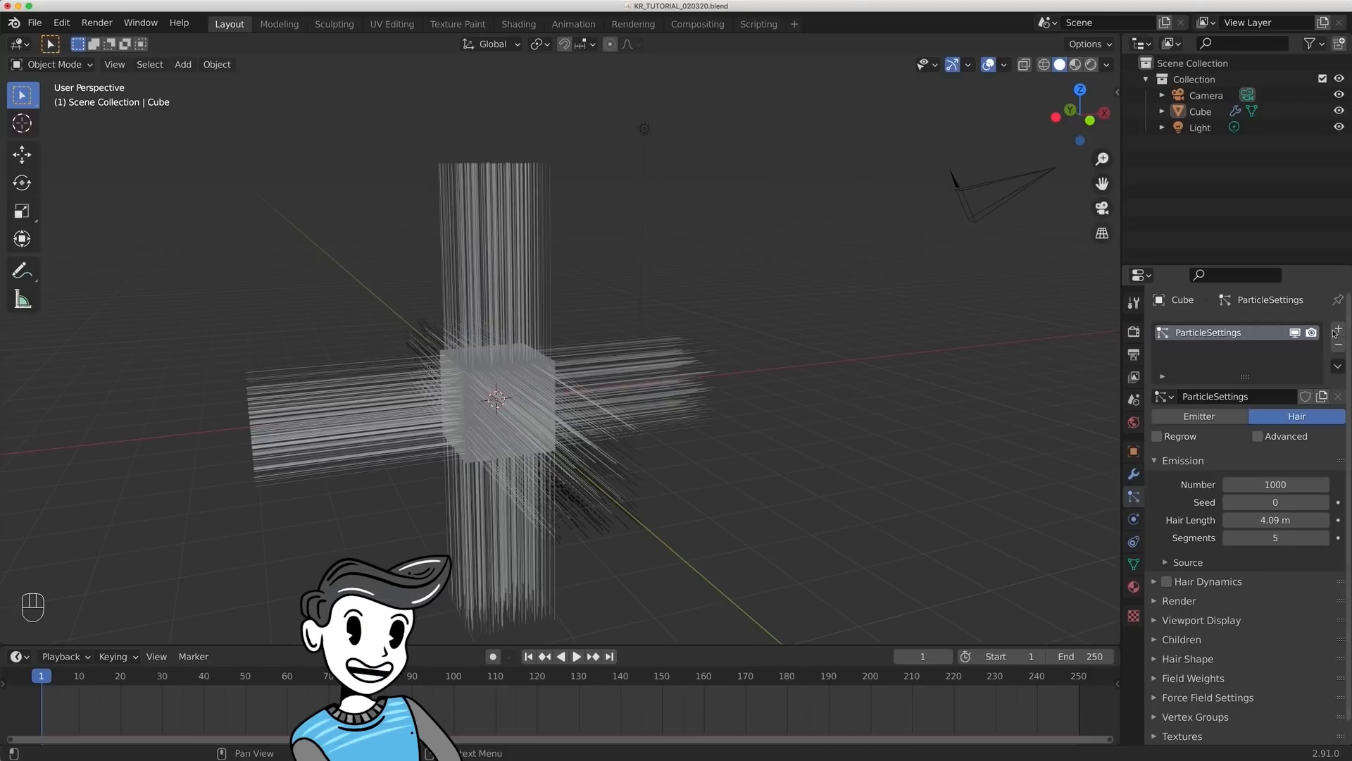
pyautogui.click(1338, 344)
# - Examine the cube's Physics, Object Constraint, Object Data, Material and Texture properties in turn
pyautogui.click(1134, 520)
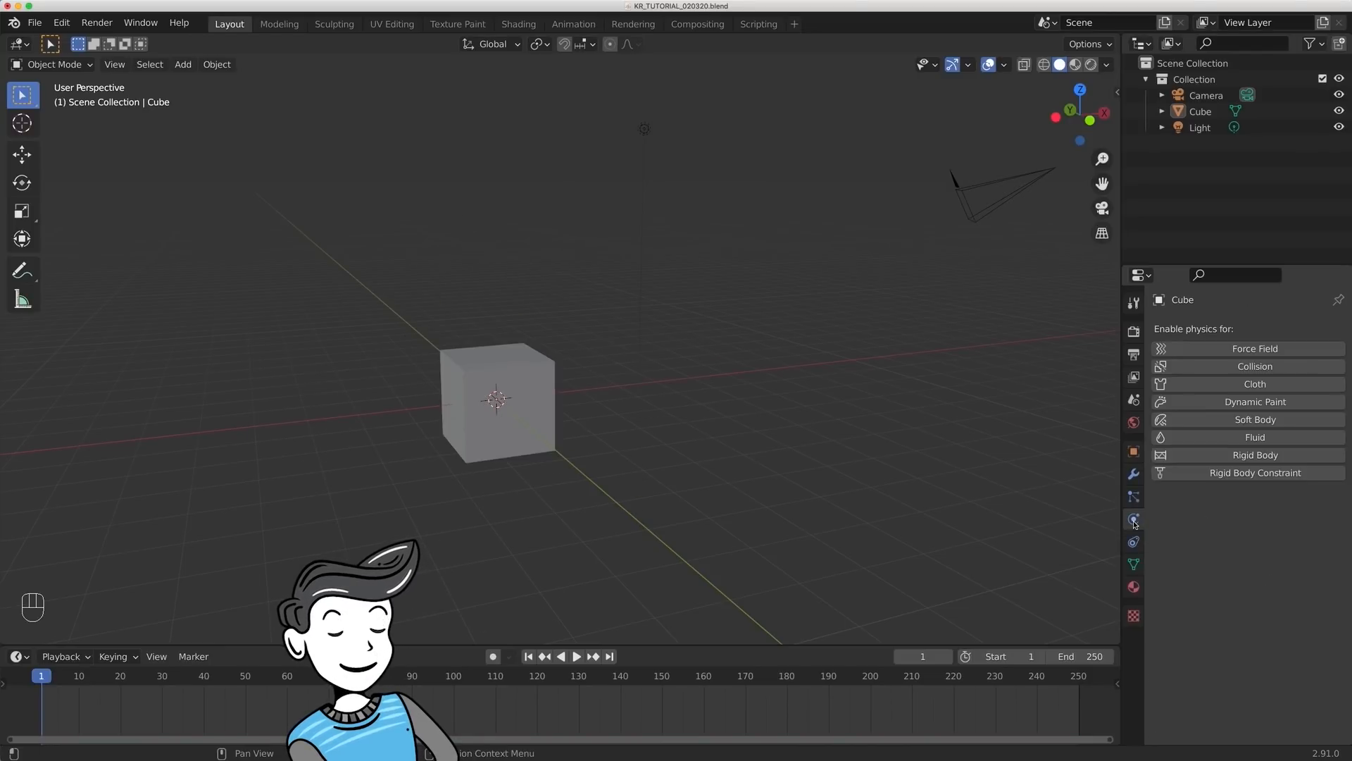
pyautogui.click(1133, 543)
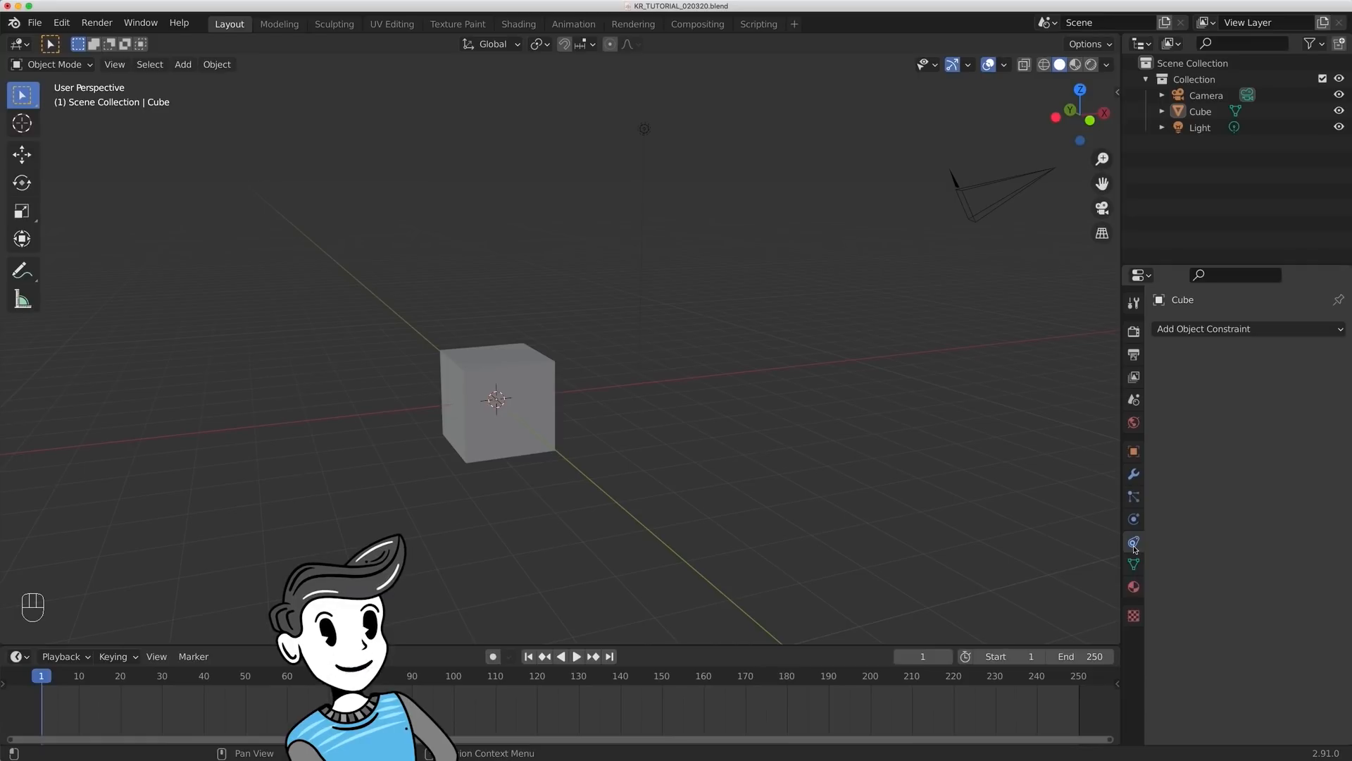
pyautogui.click(1134, 564)
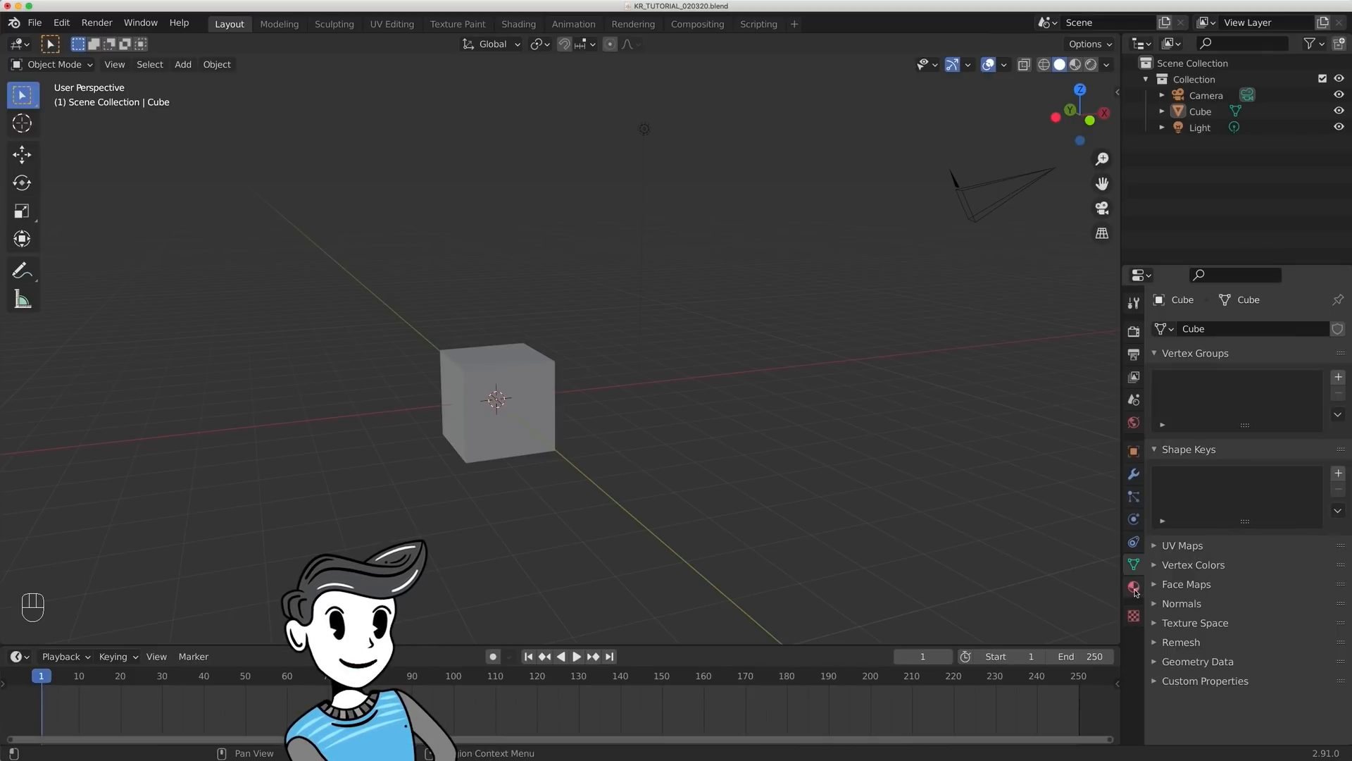
pyautogui.click(1133, 587)
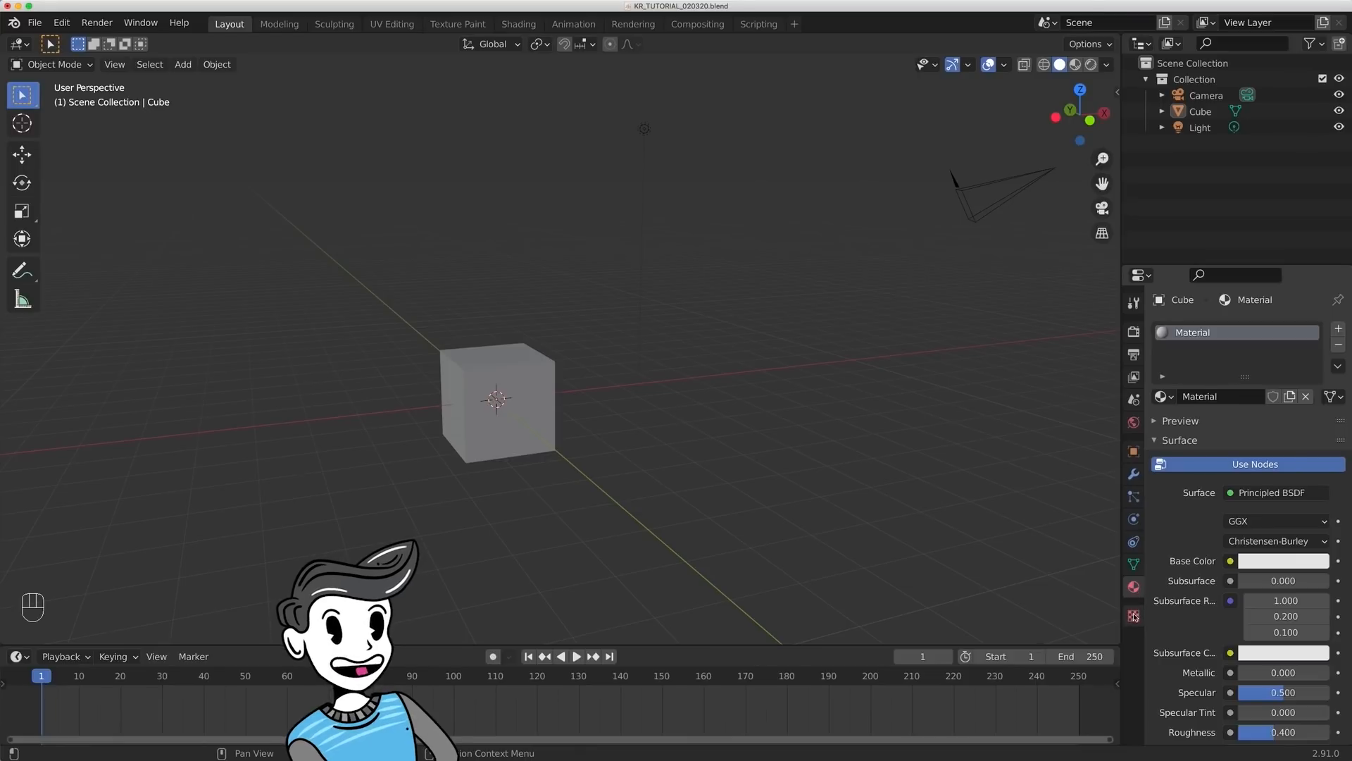
pyautogui.click(1134, 615)
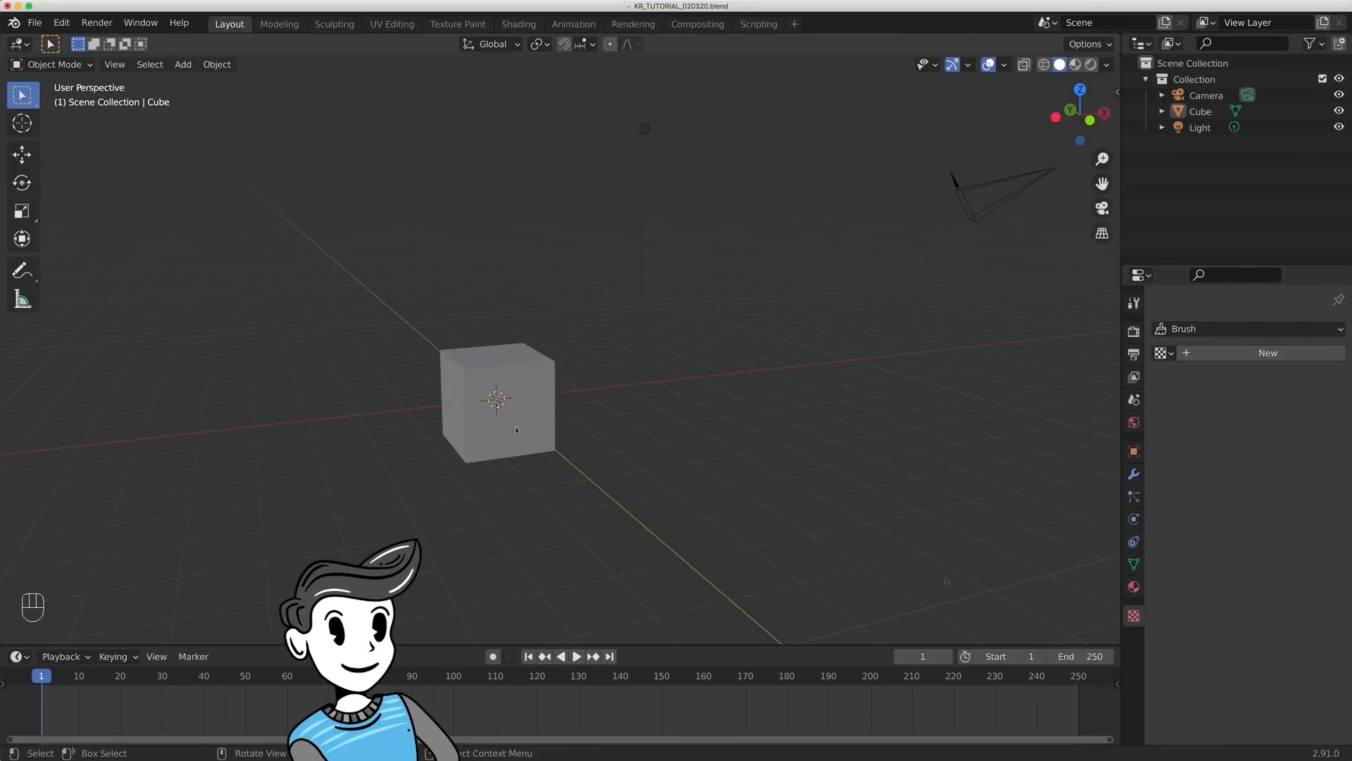
# - Select the cube in the viewport and delete it from the scene
pyautogui.scroll(3, 513, 451)
pyautogui.keyDown('shift'); pyautogui.moveTo(533, 432); pyautogui.dragTo(638, 365, button='middle'); pyautogui.keyUp('shift')
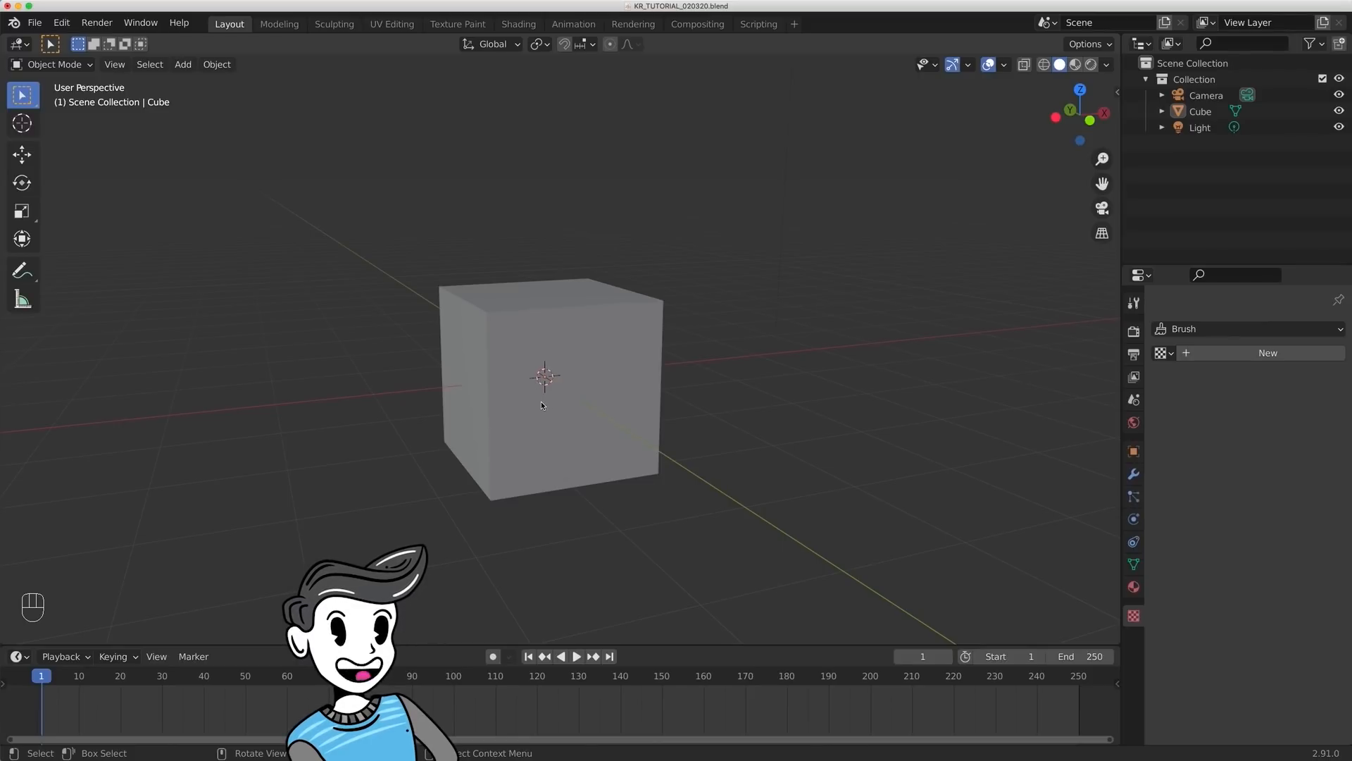
pyautogui.click(574, 413)
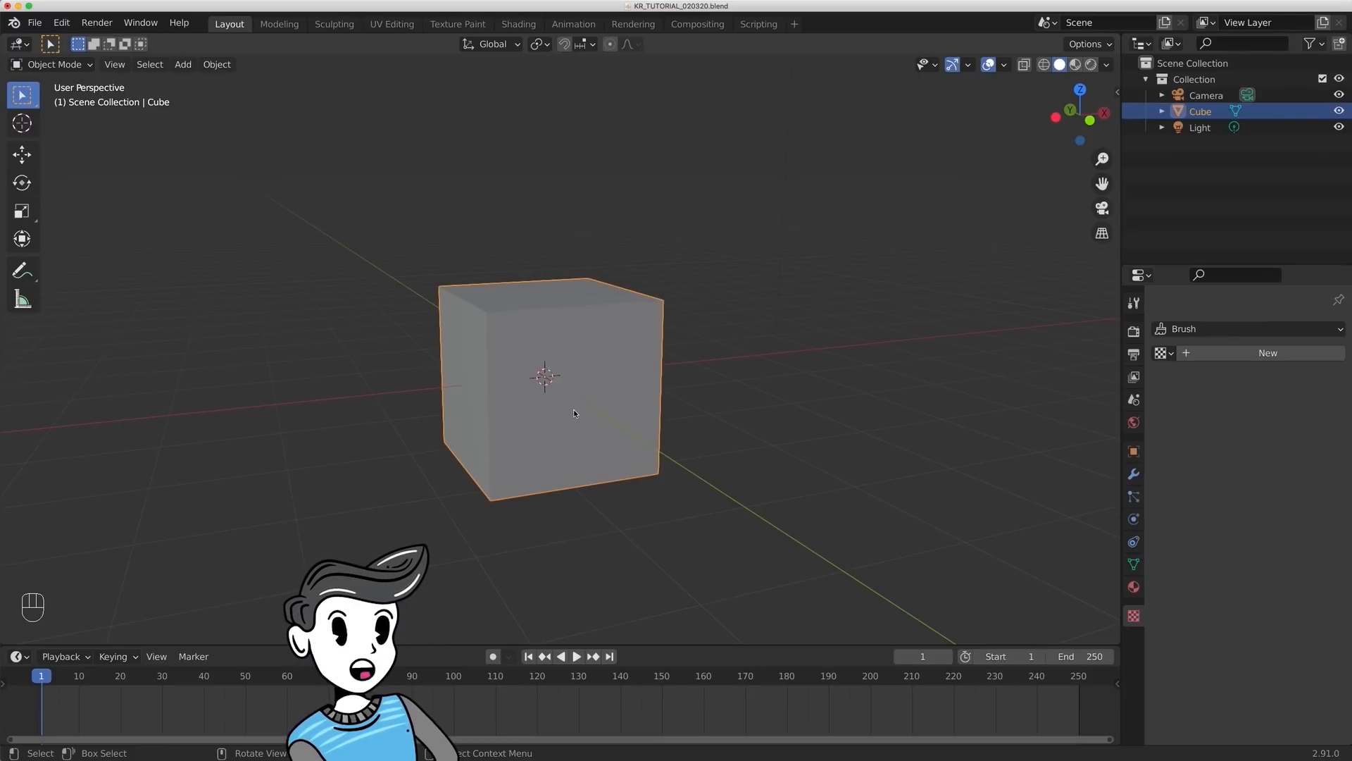
pyautogui.rightClick(574, 414)
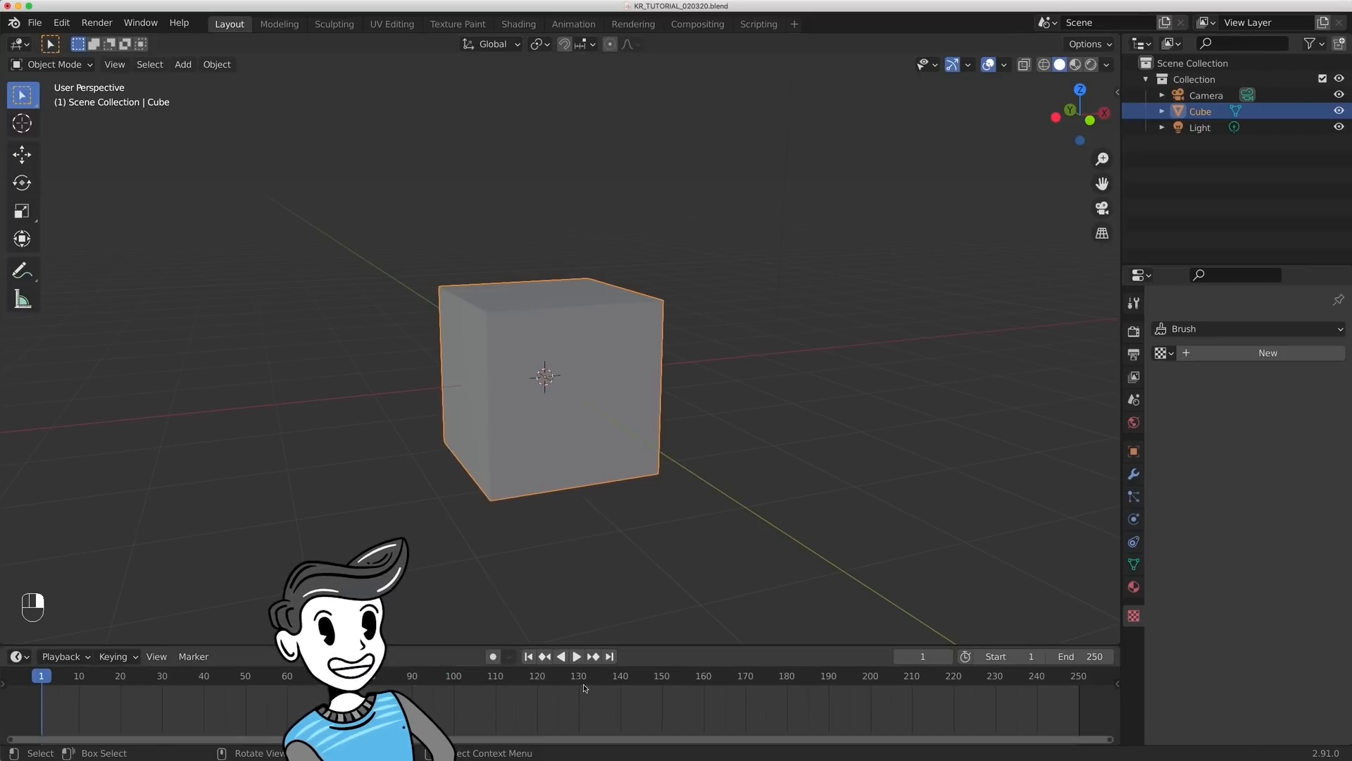
pyautogui.press('x')
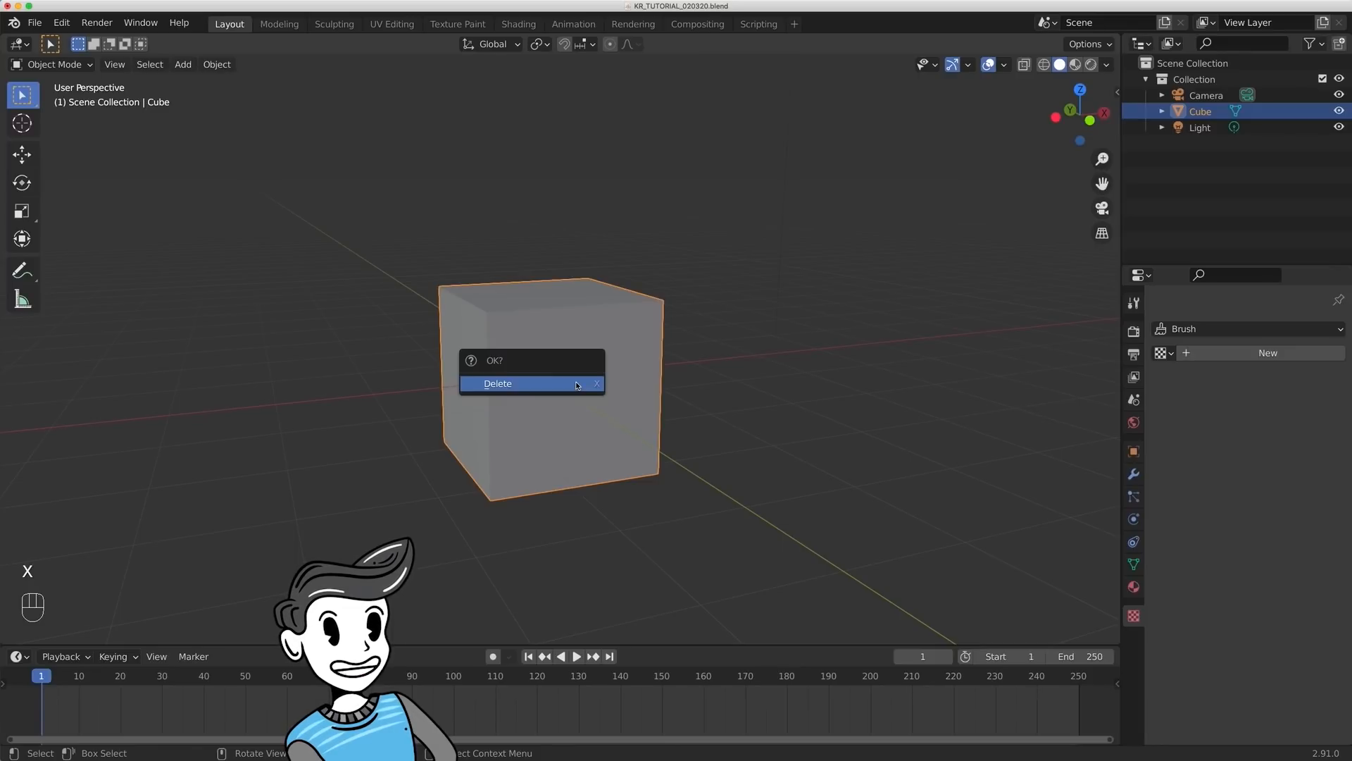
pyautogui.click(577, 385)
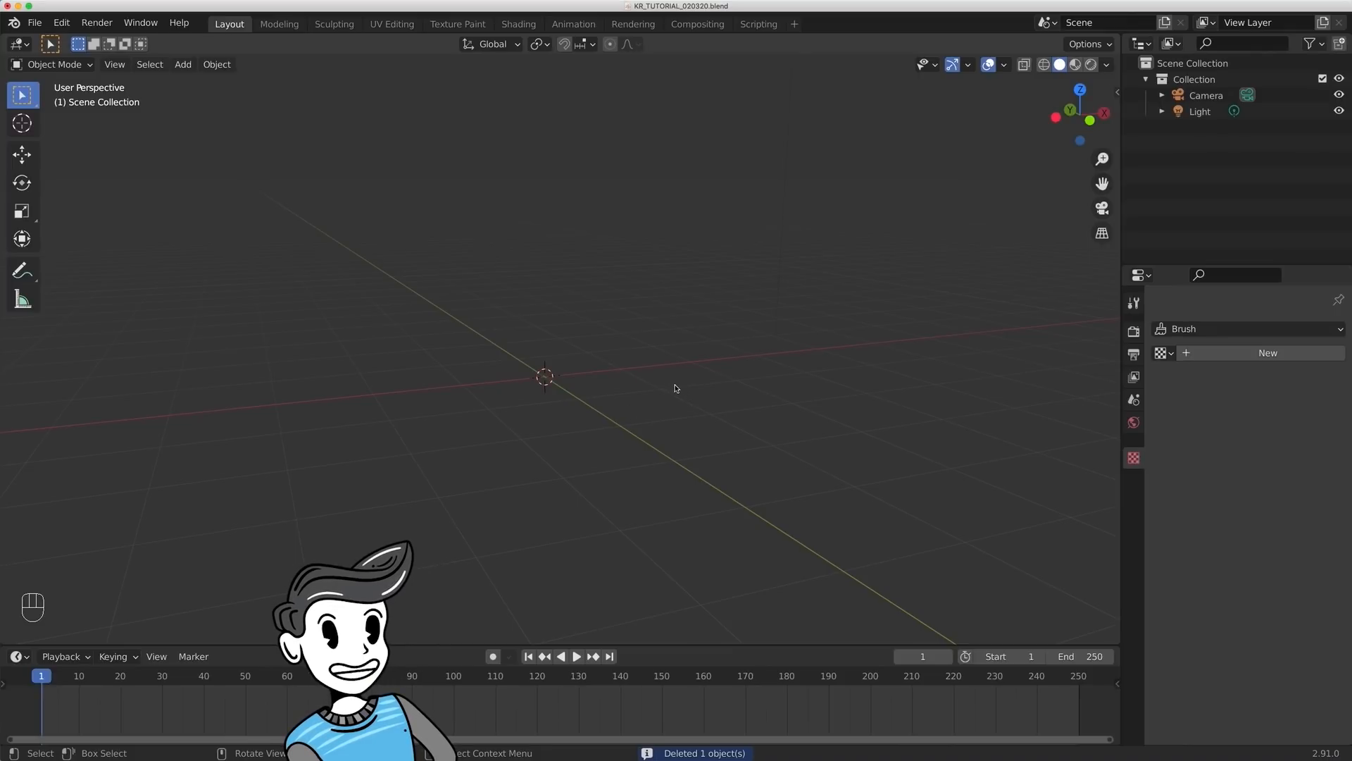
# - Add a cube mesh at the world origin and delete it
pyautogui.click(183, 64)
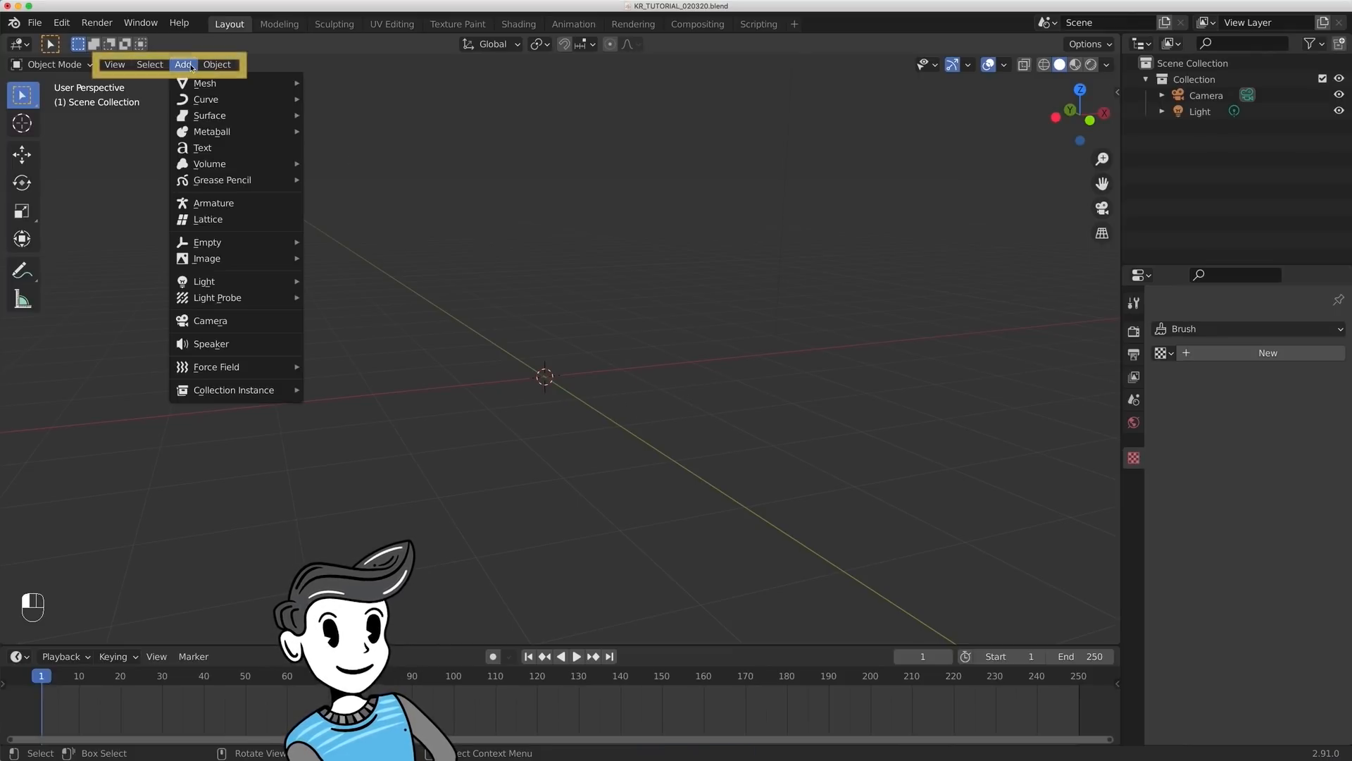
pyautogui.moveTo(192, 81)
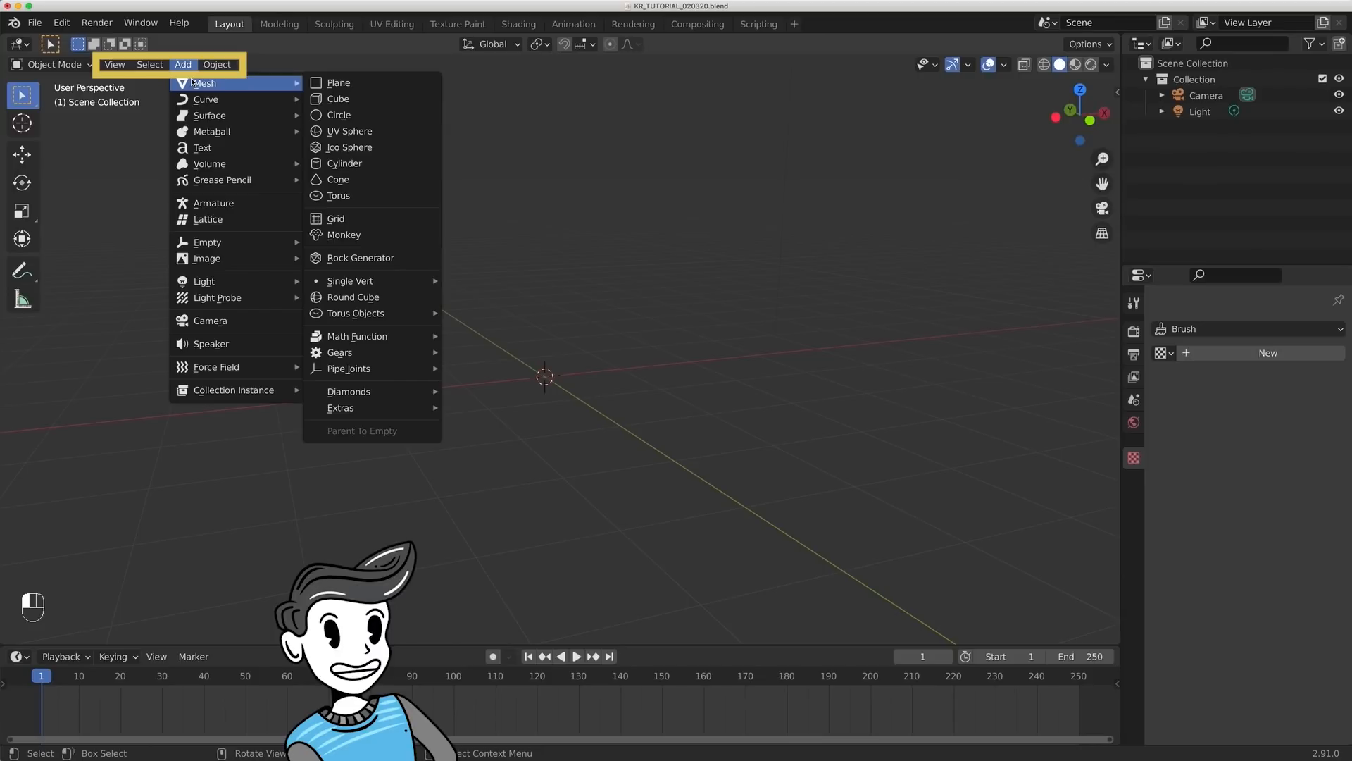
pyautogui.click(349, 98)
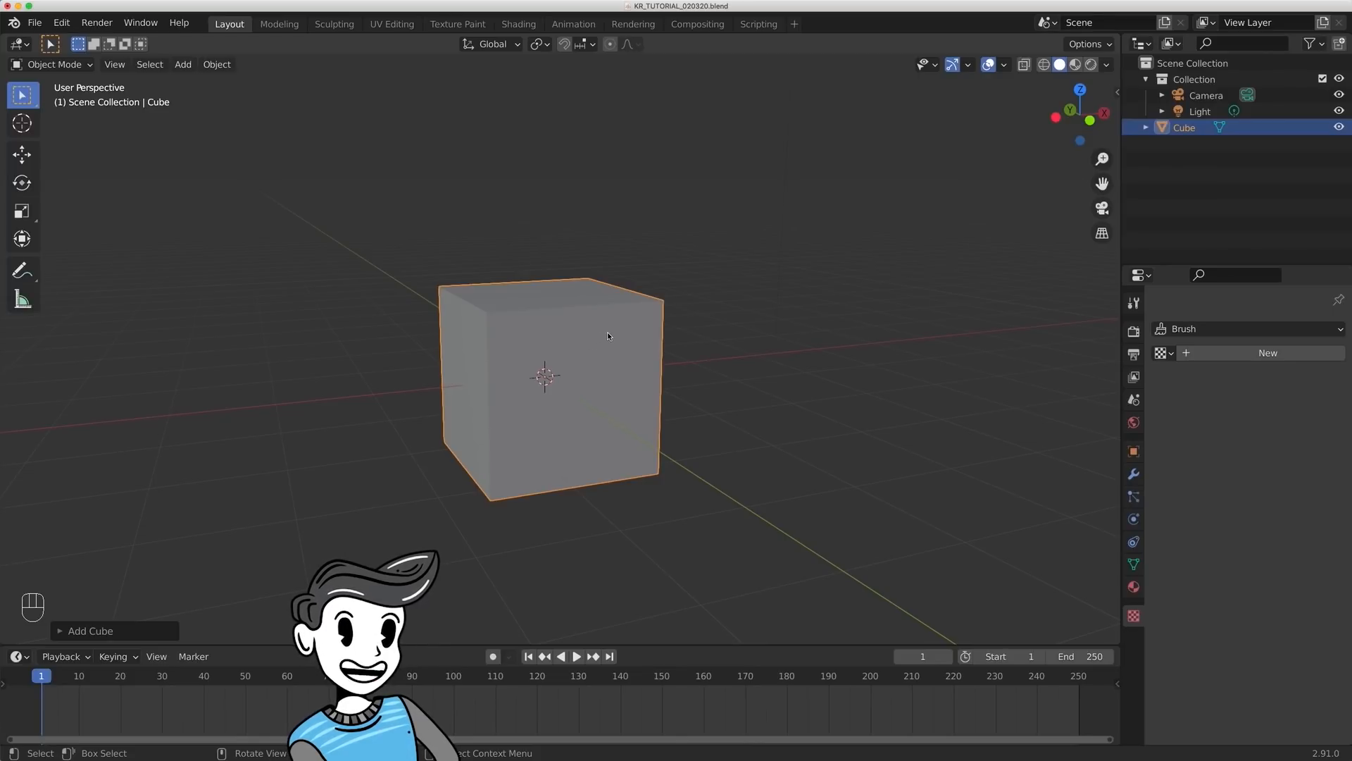
pyautogui.press('x')
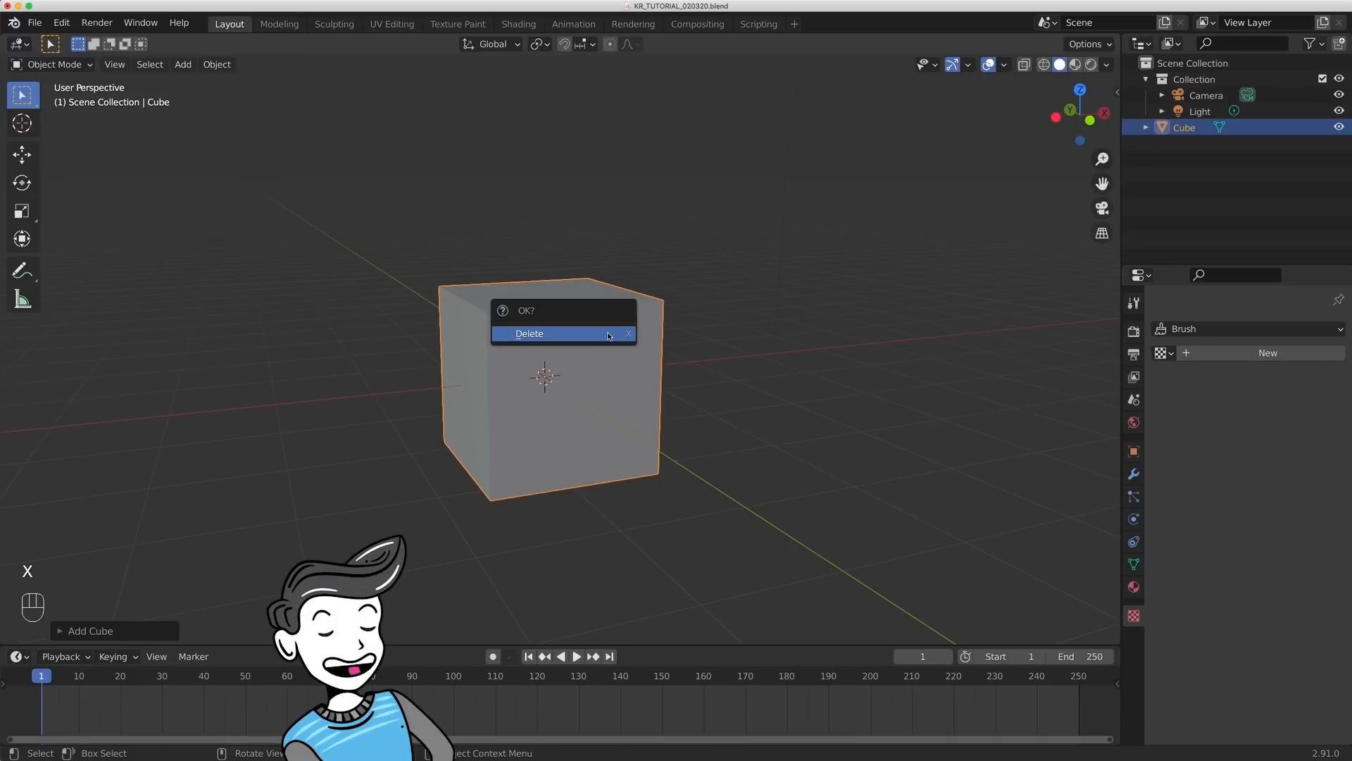
pyautogui.click(609, 335)
# - Add a second cube mesh at the 3D cursor and delete it again
pyautogui.hotkey('shift', 'a')
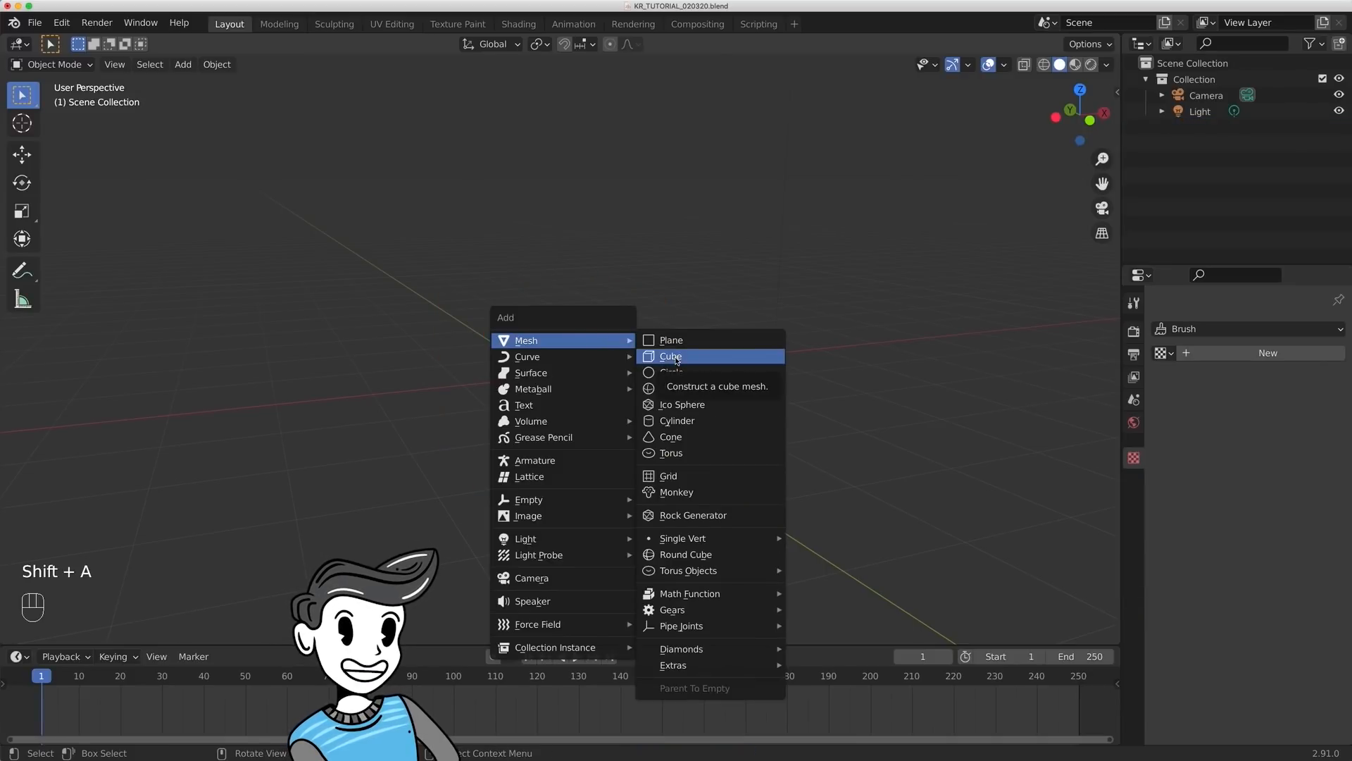
pyautogui.click(674, 357)
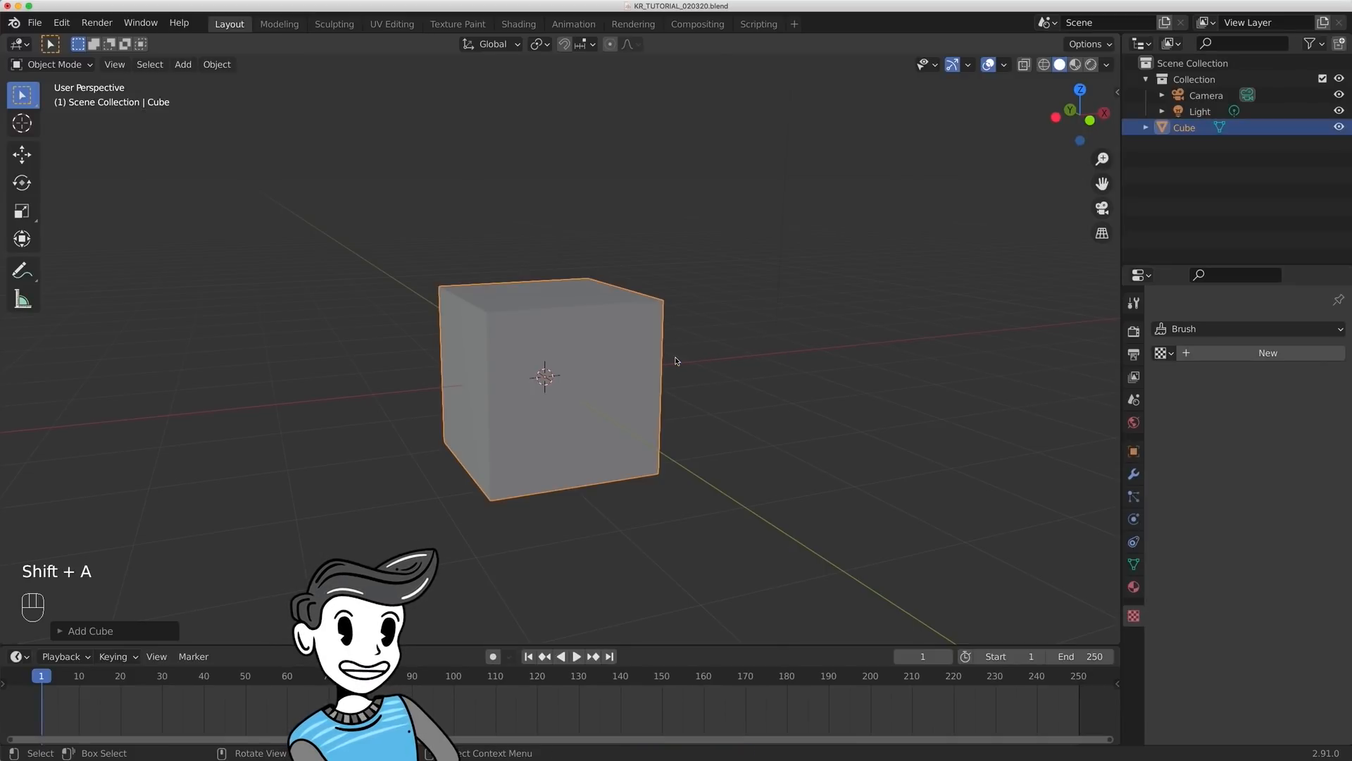
pyautogui.press('x')
pyautogui.click(549, 402)
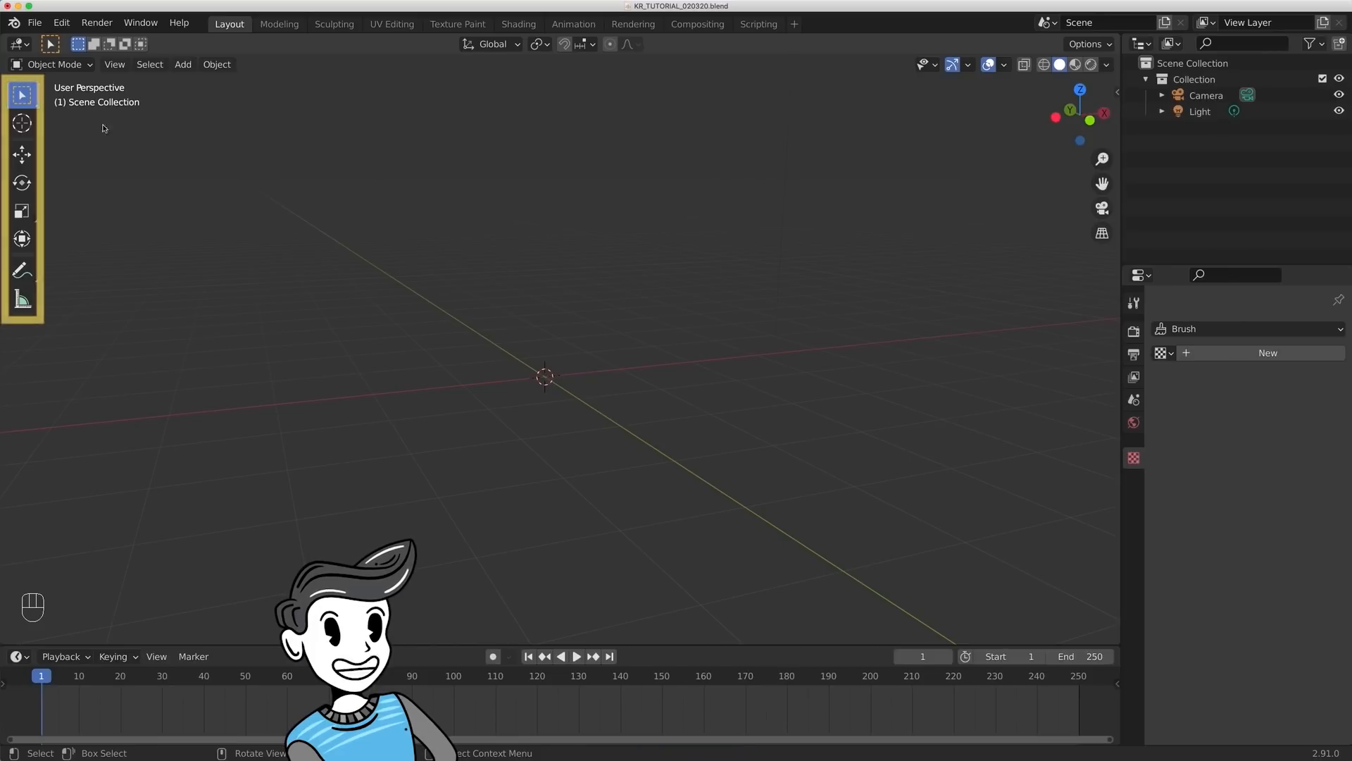
# - Place the 3D cursor at several different spots around the viewport with the Cursor tool
pyautogui.click(23, 124)
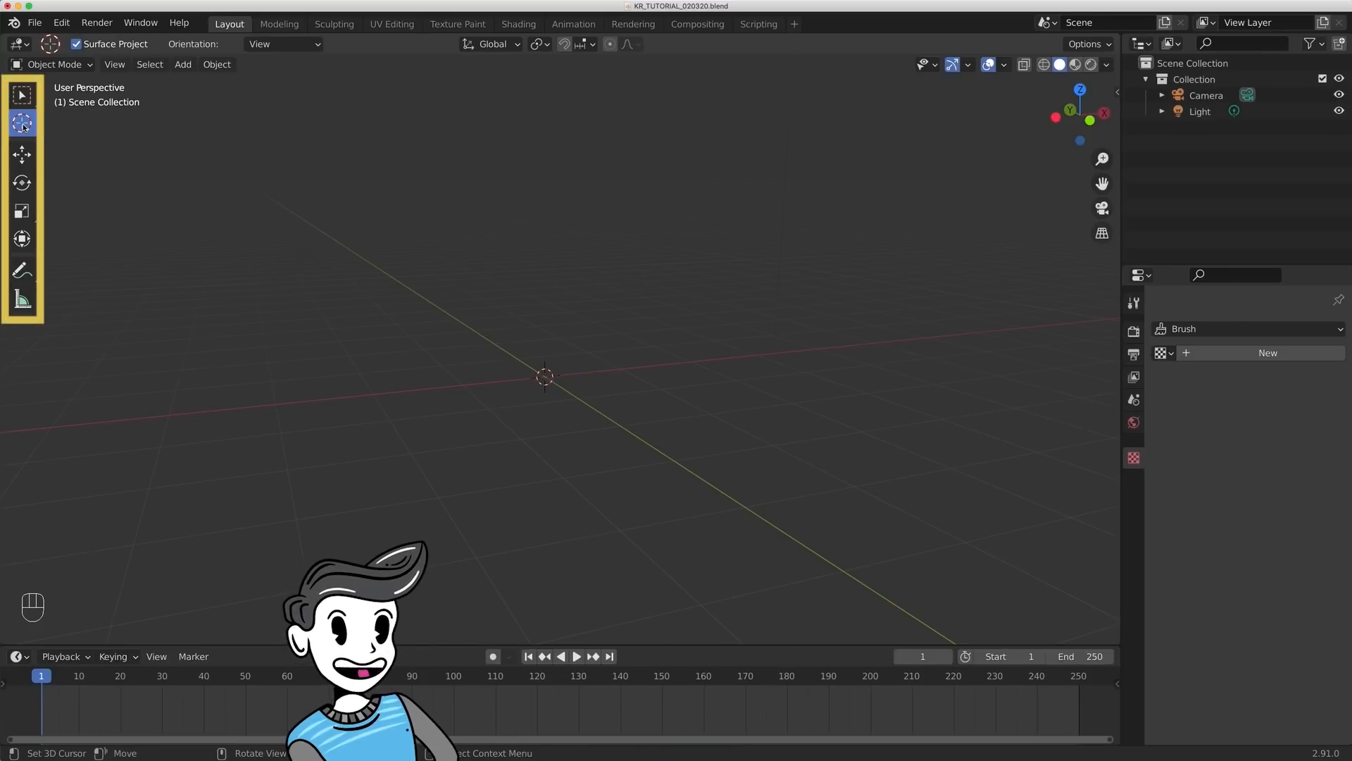
pyautogui.click(330, 274)
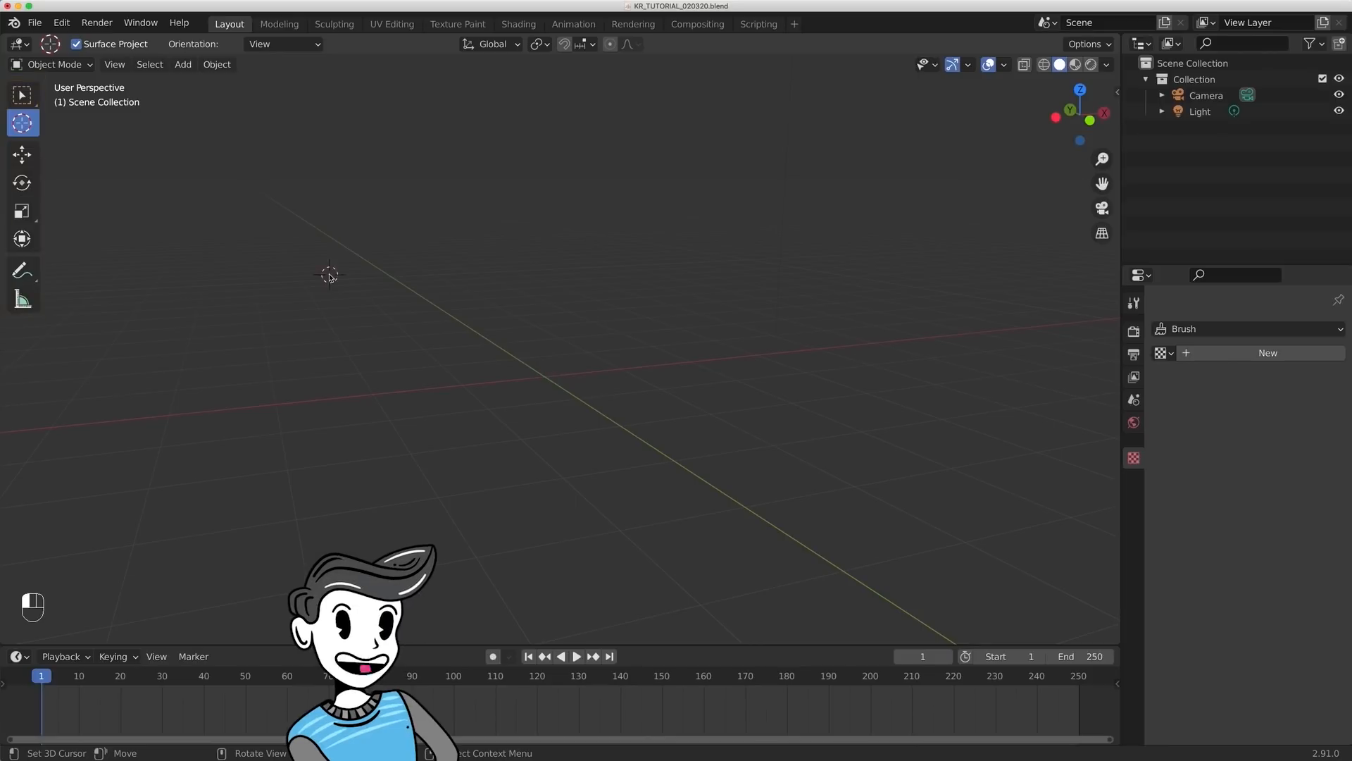
pyautogui.click(557, 166)
pyautogui.click(873, 247)
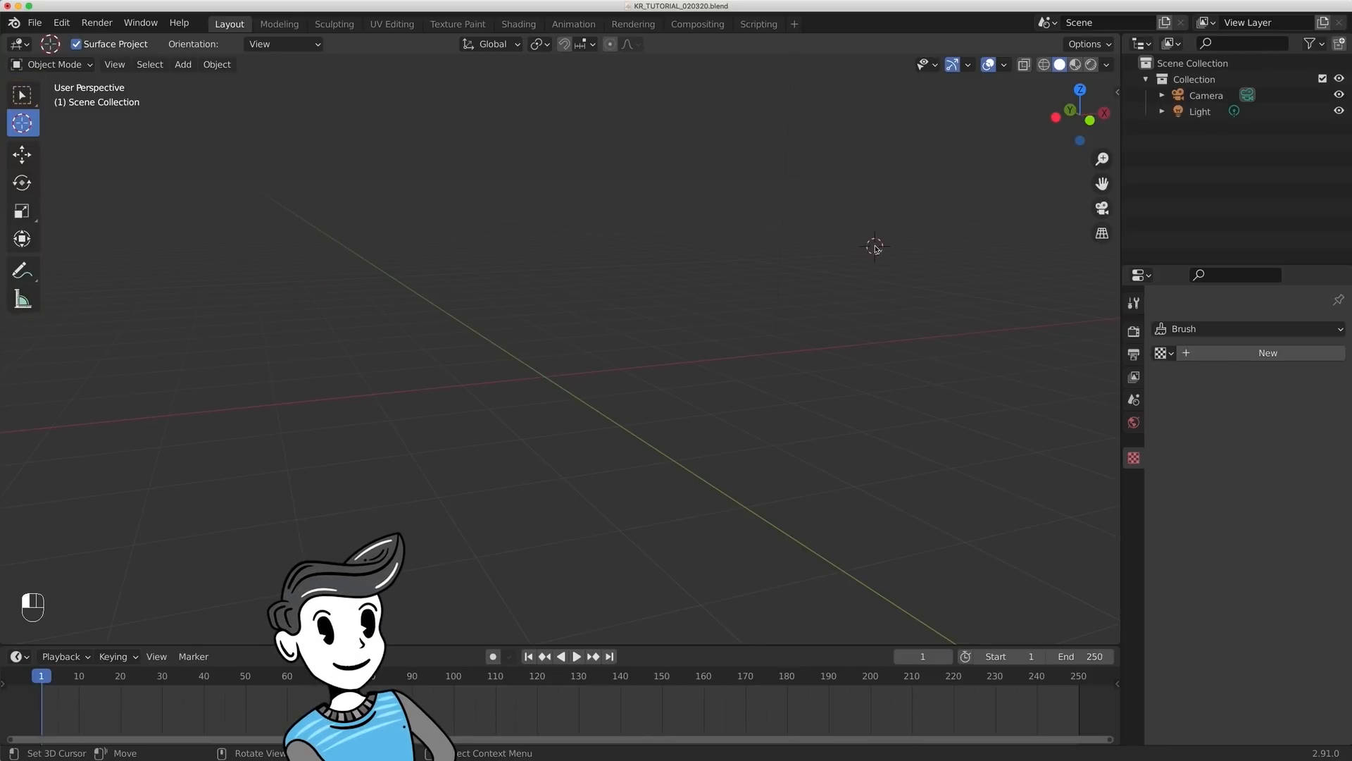
pyautogui.click(710, 474)
pyautogui.click(385, 367)
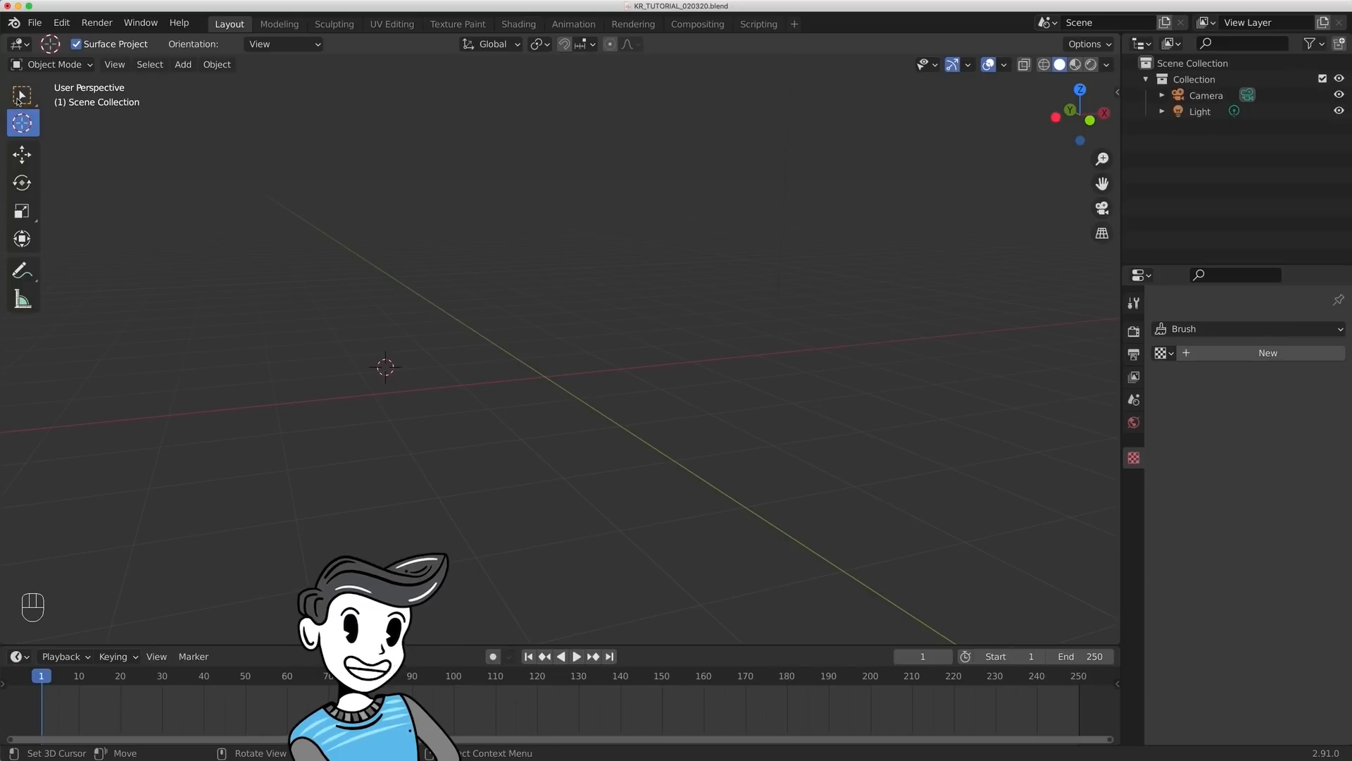
# - Return to the Select Box tool and reposition the 3D cursor several times, leaving it to the upper left of the world origin
pyautogui.click(22, 97)
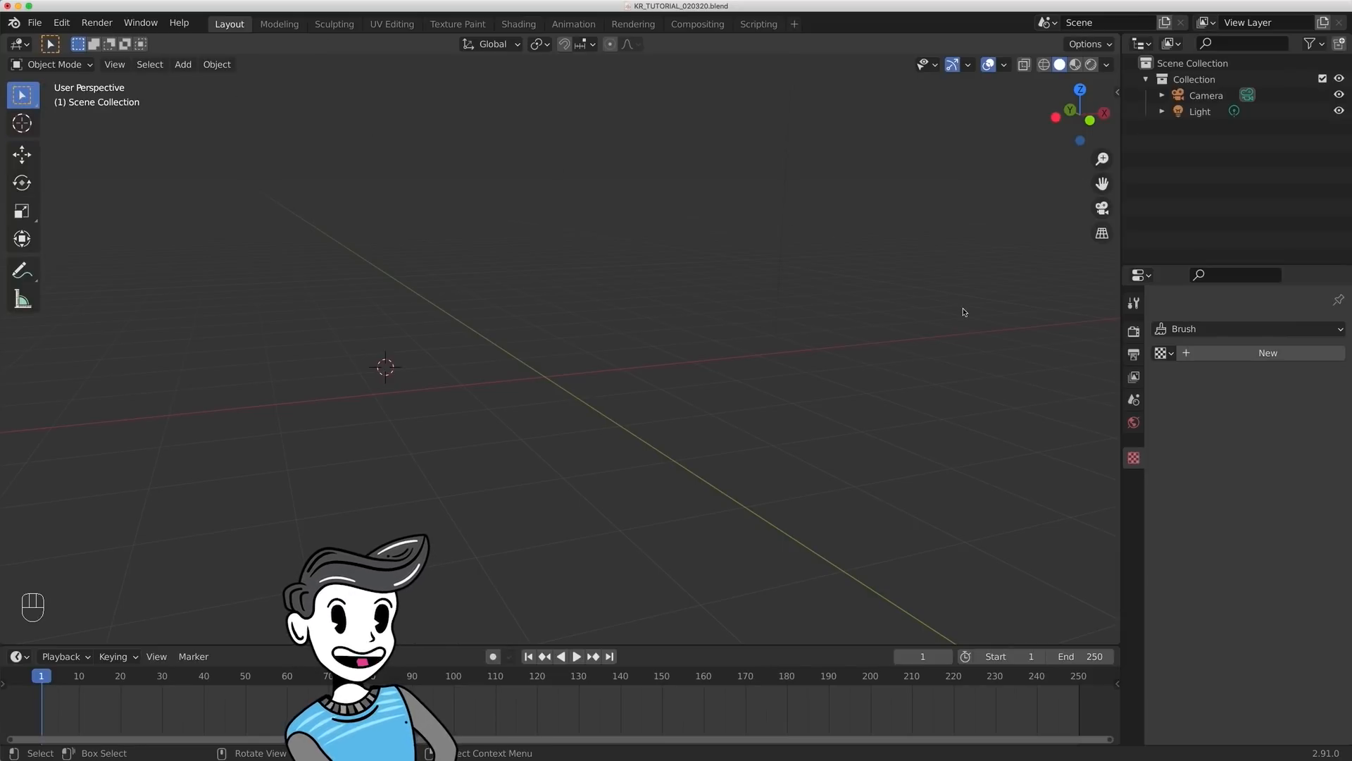
pyautogui.keyDown('shift'); pyautogui.rightClick(1014, 363); pyautogui.keyUp('shift')
pyautogui.keyDown('shift'); pyautogui.rightClick(865, 204); pyautogui.keyUp('shift')
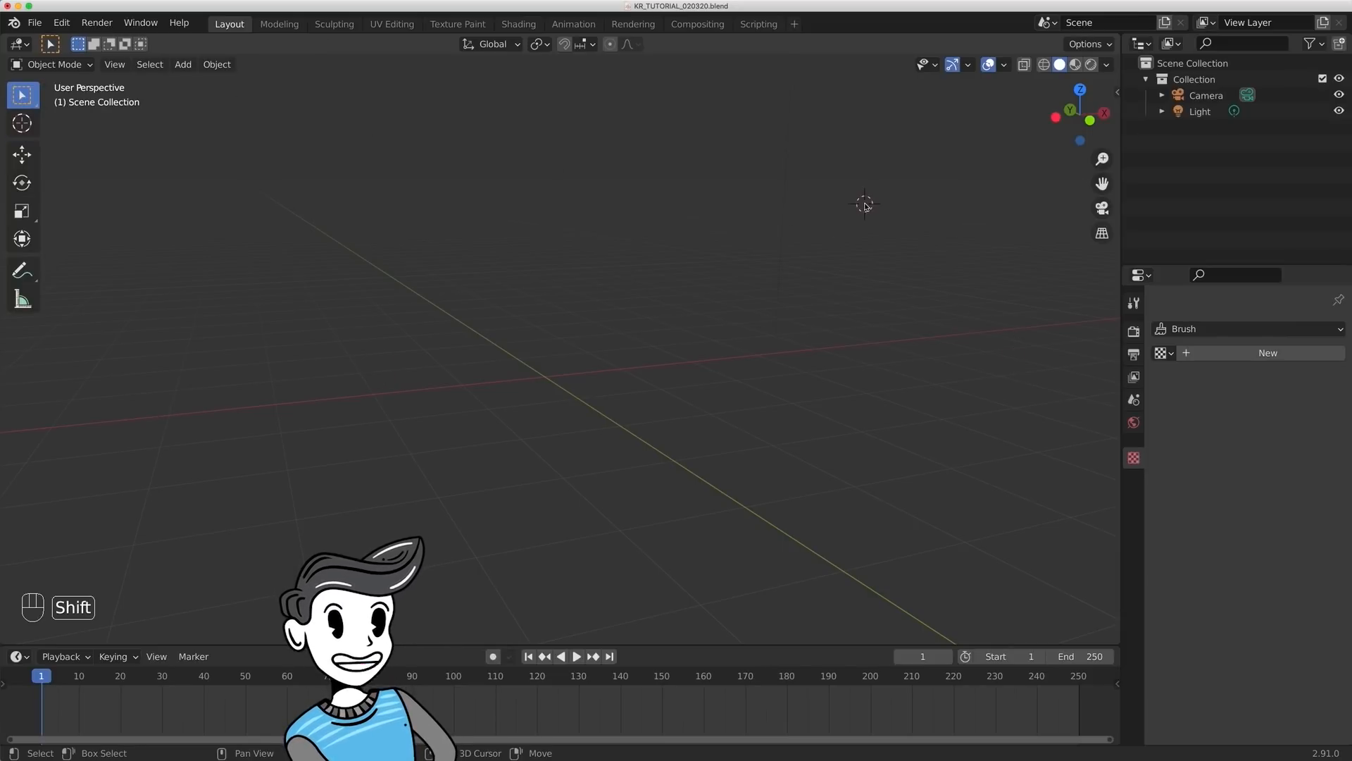
pyautogui.keyDown('shift'); pyautogui.rightClick(378, 251); pyautogui.keyUp('shift')
pyautogui.keyDown('shift'); pyautogui.rightClick(498, 452); pyautogui.keyUp('shift')
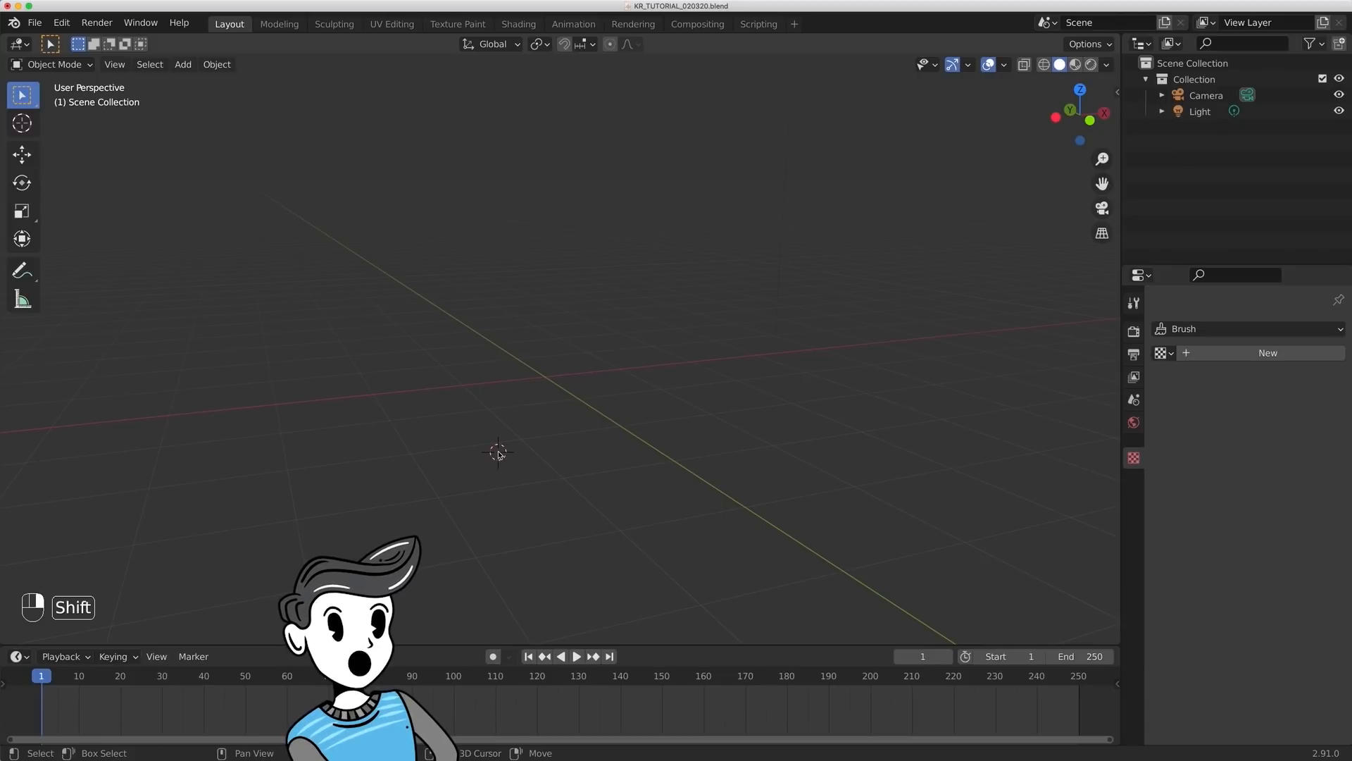
pyautogui.keyDown('shift'); pyautogui.rightClick(761, 367); pyautogui.keyUp('shift')
pyautogui.keyDown('shift'); pyautogui.rightClick(321, 296); pyautogui.keyUp('shift')
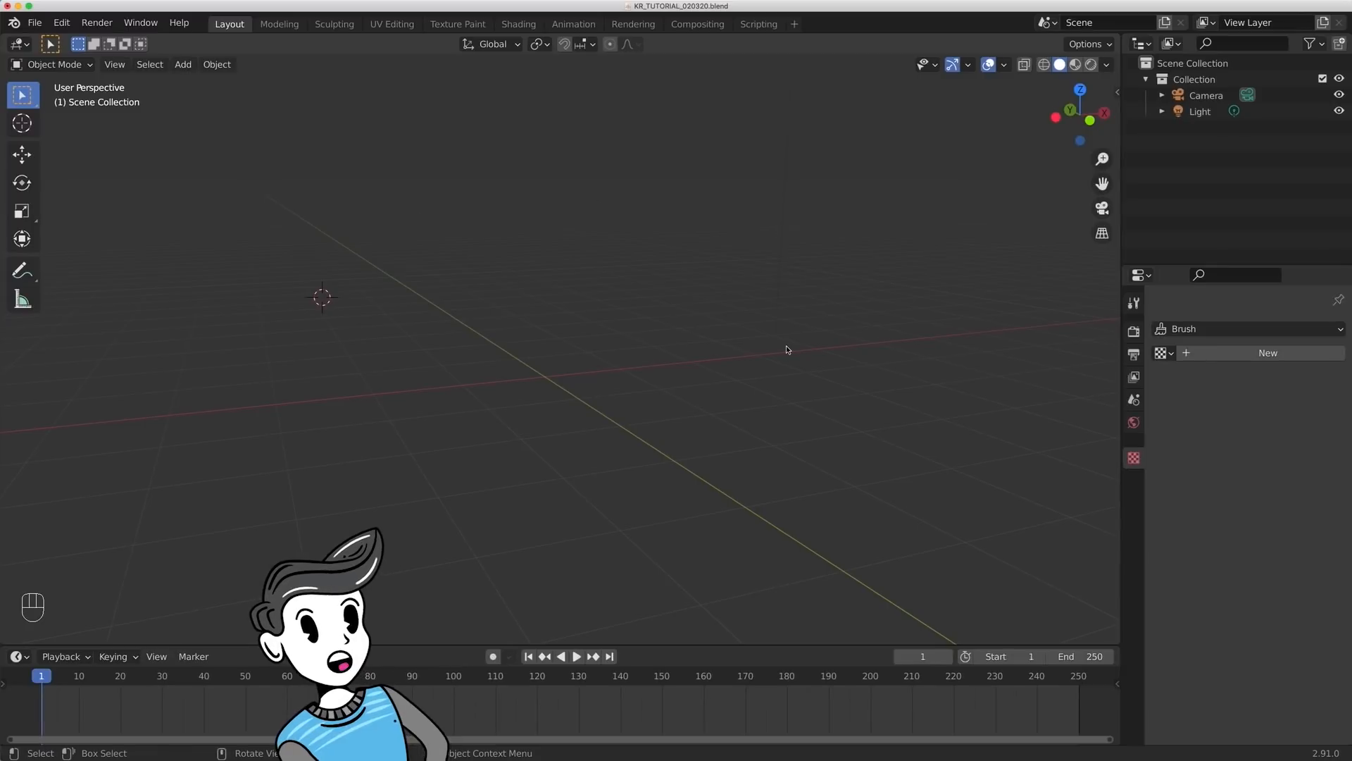
# - Add a cube mesh at the 3D cursor's off-centre position
pyautogui.hotkey('shift', 'a')
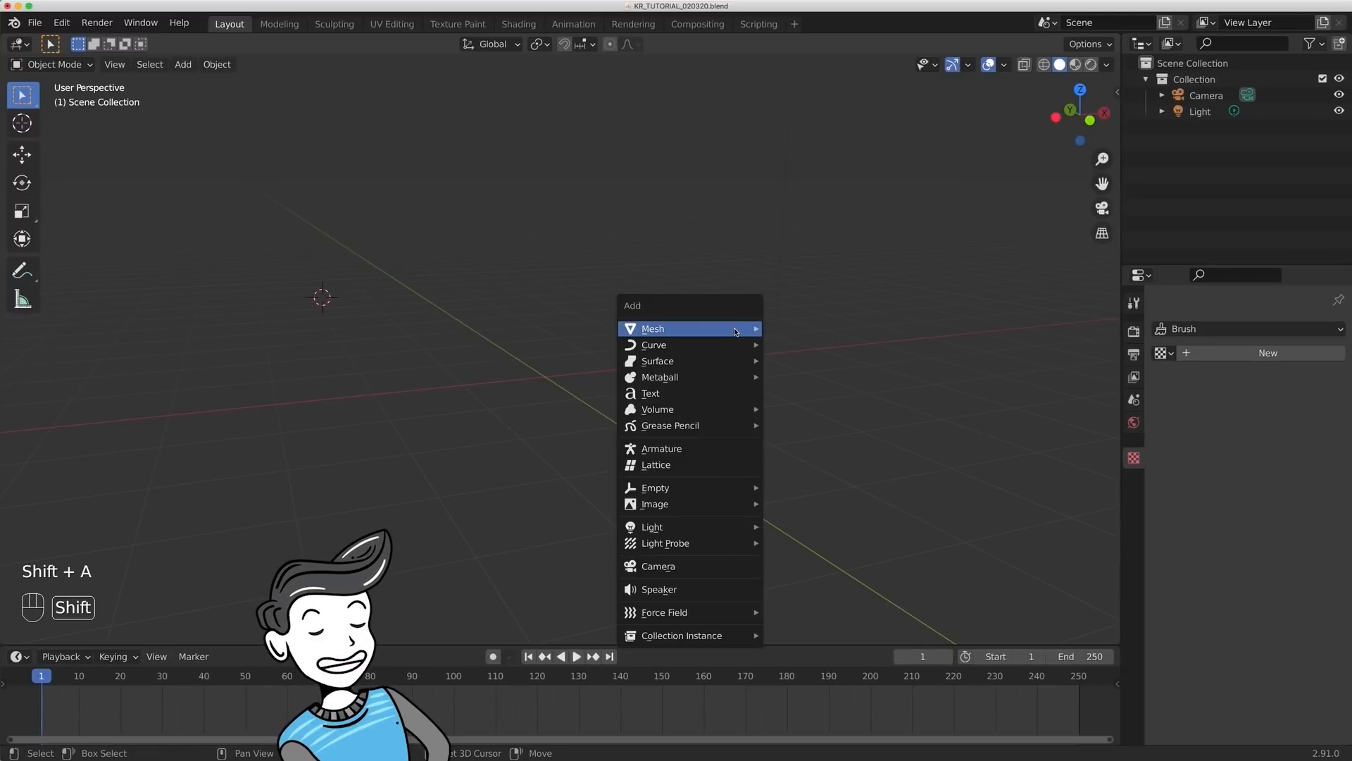
pyautogui.moveTo(736, 331)
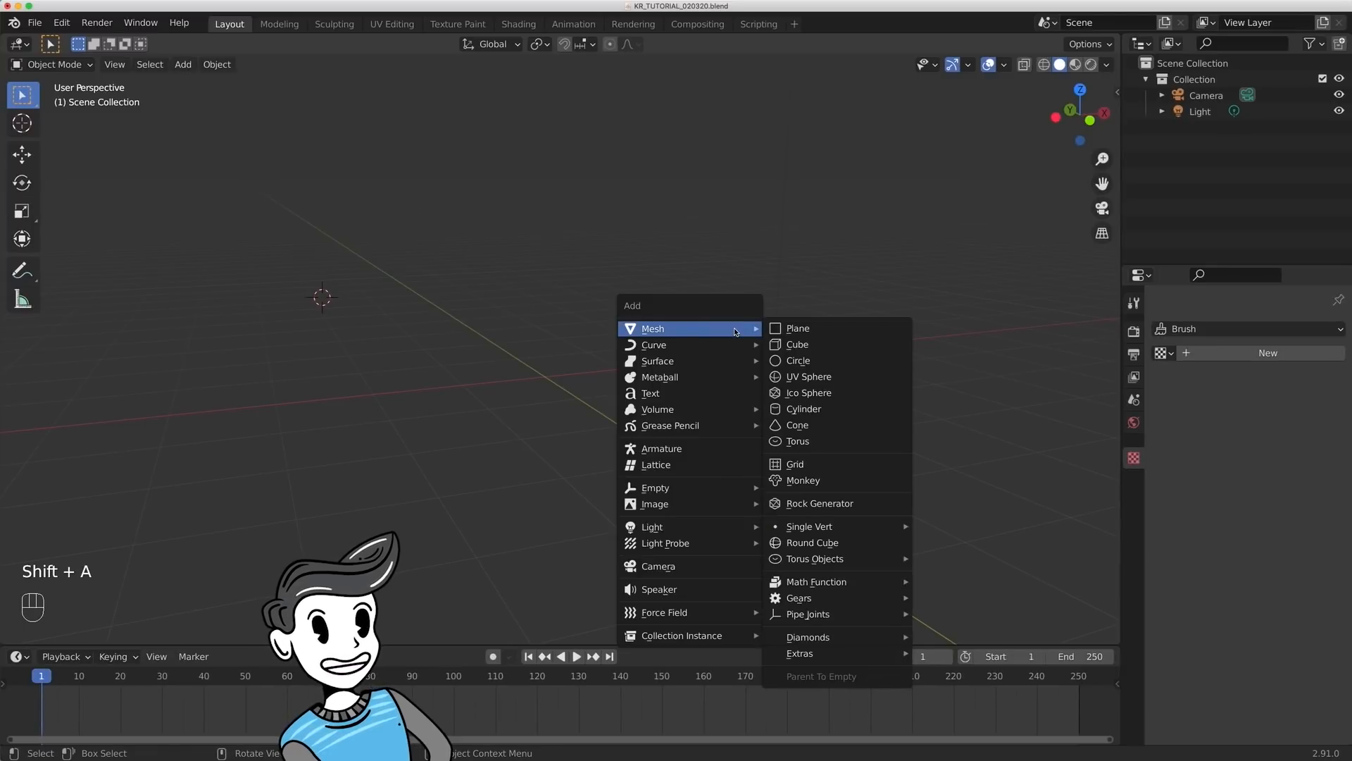
pyautogui.click(819, 345)
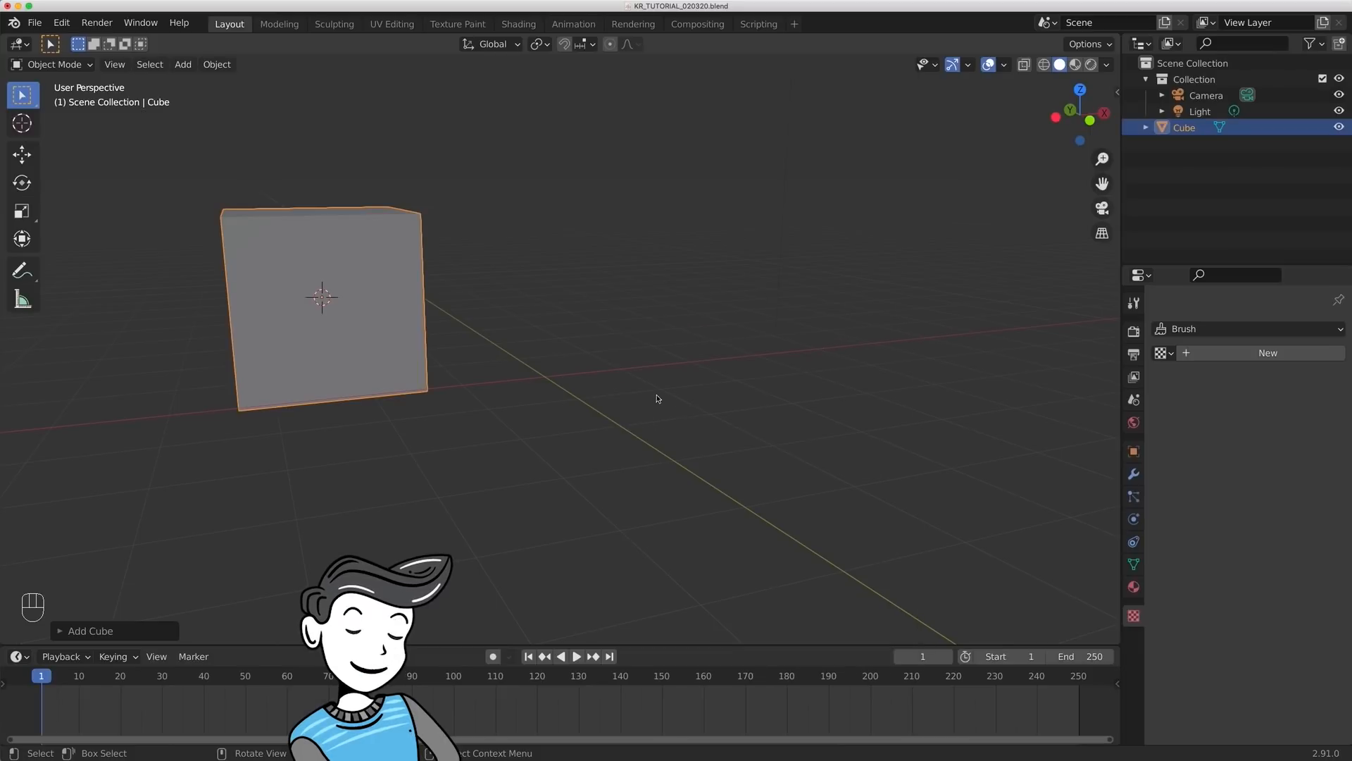
# - Snap the 3D cursor back to the world origin
pyautogui.moveTo(648, 392); pyautogui.dragTo(663, 372, button='middle')
pyautogui.moveTo(619, 374); pyautogui.dragTo(588, 357, button='middle')
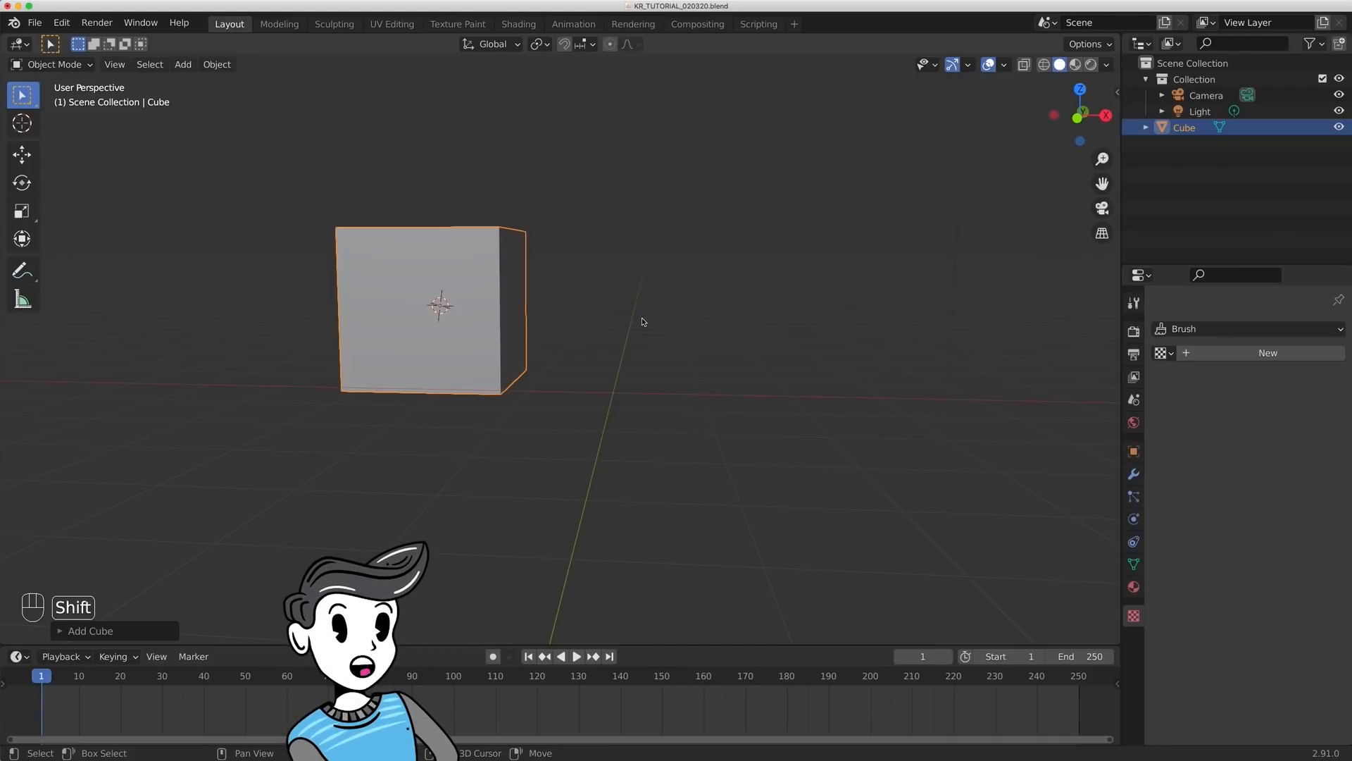
pyautogui.hotkey('shift', 's')
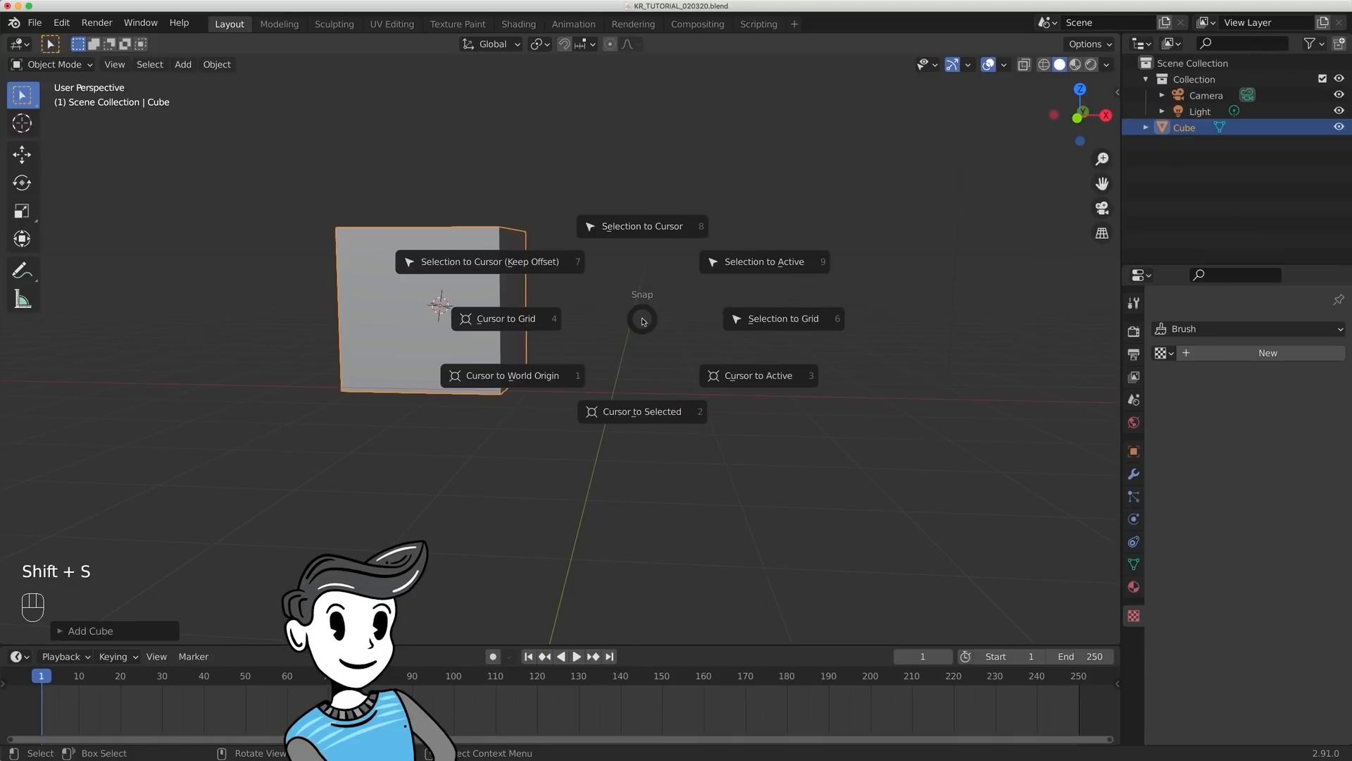
pyautogui.click(531, 381)
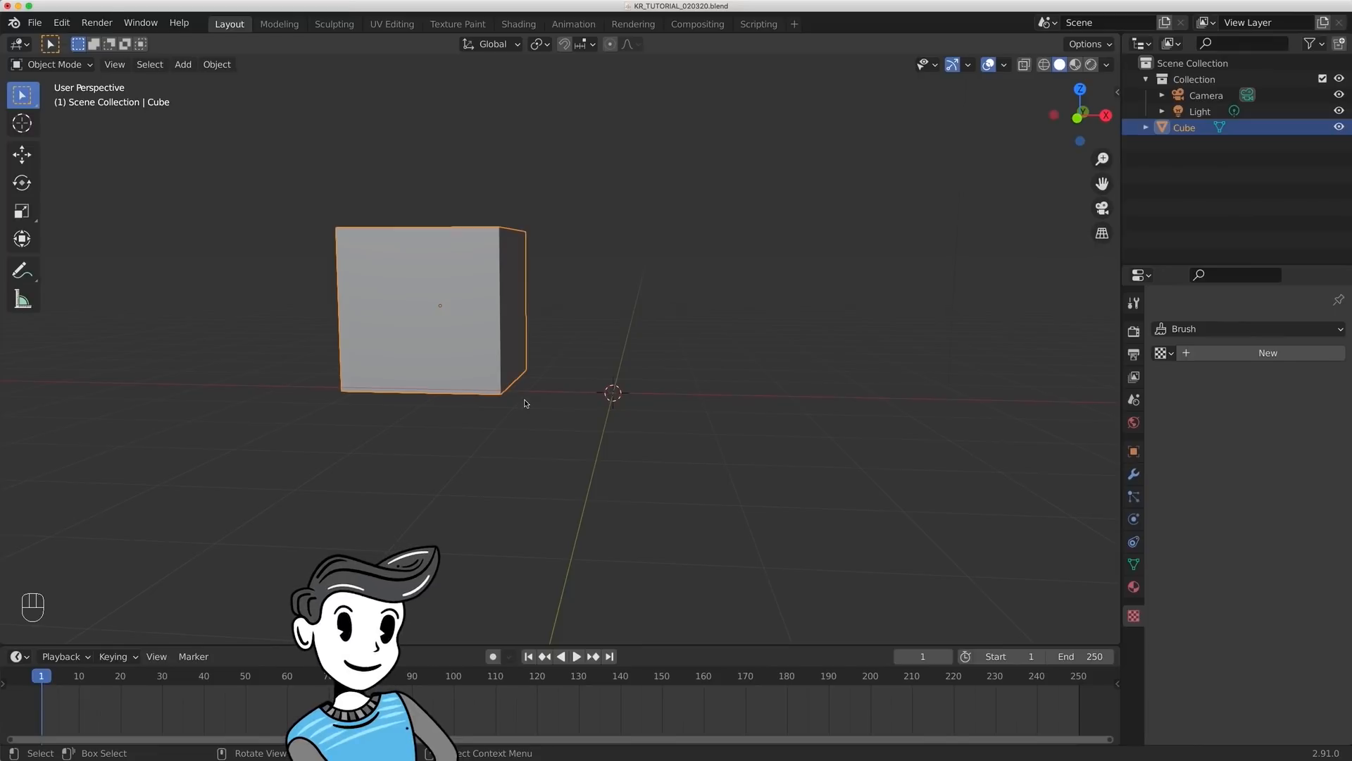
# - Set the cube's X, Y and Z location to 0 m in its Object properties
pyautogui.click(1134, 451)
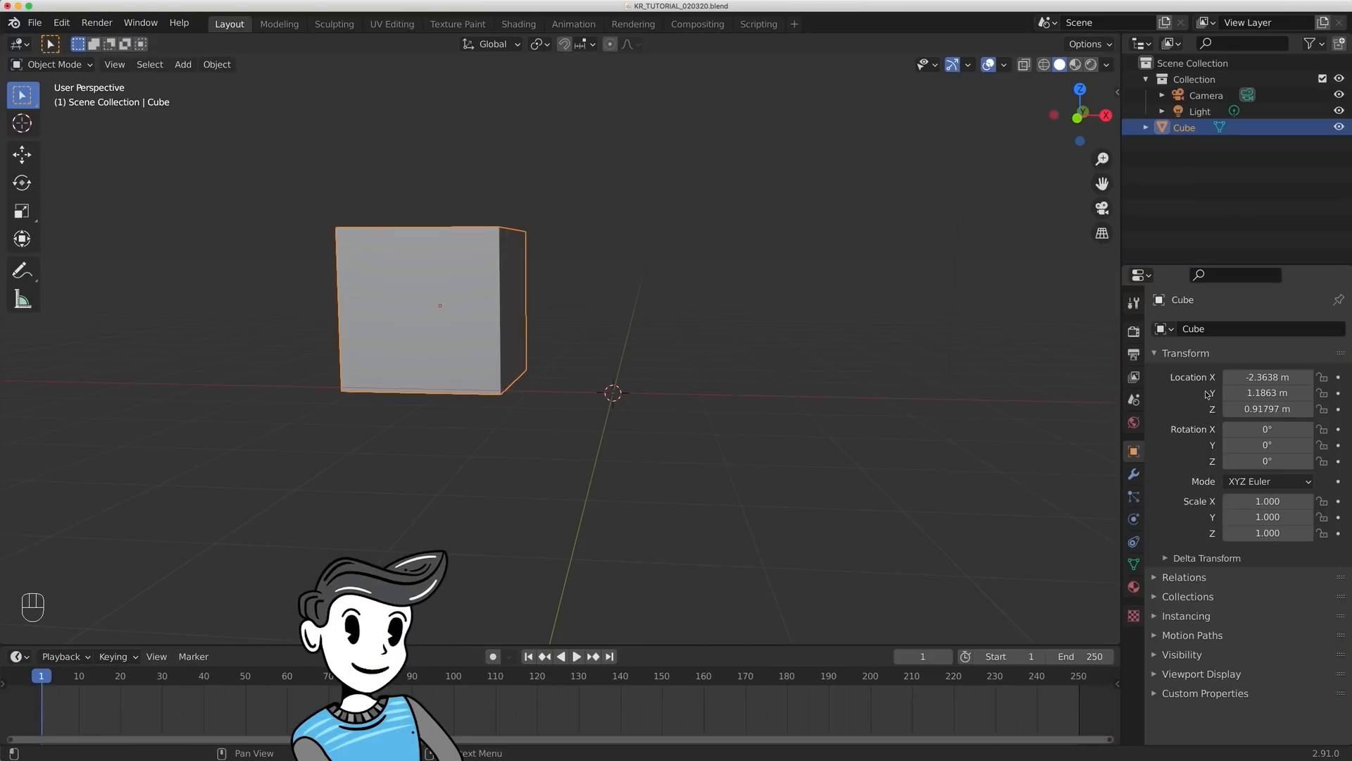
pyautogui.click(1272, 374)
pyautogui.write('0')
pyautogui.press('Tab')
pyautogui.write('0')
pyautogui.press('Tab')
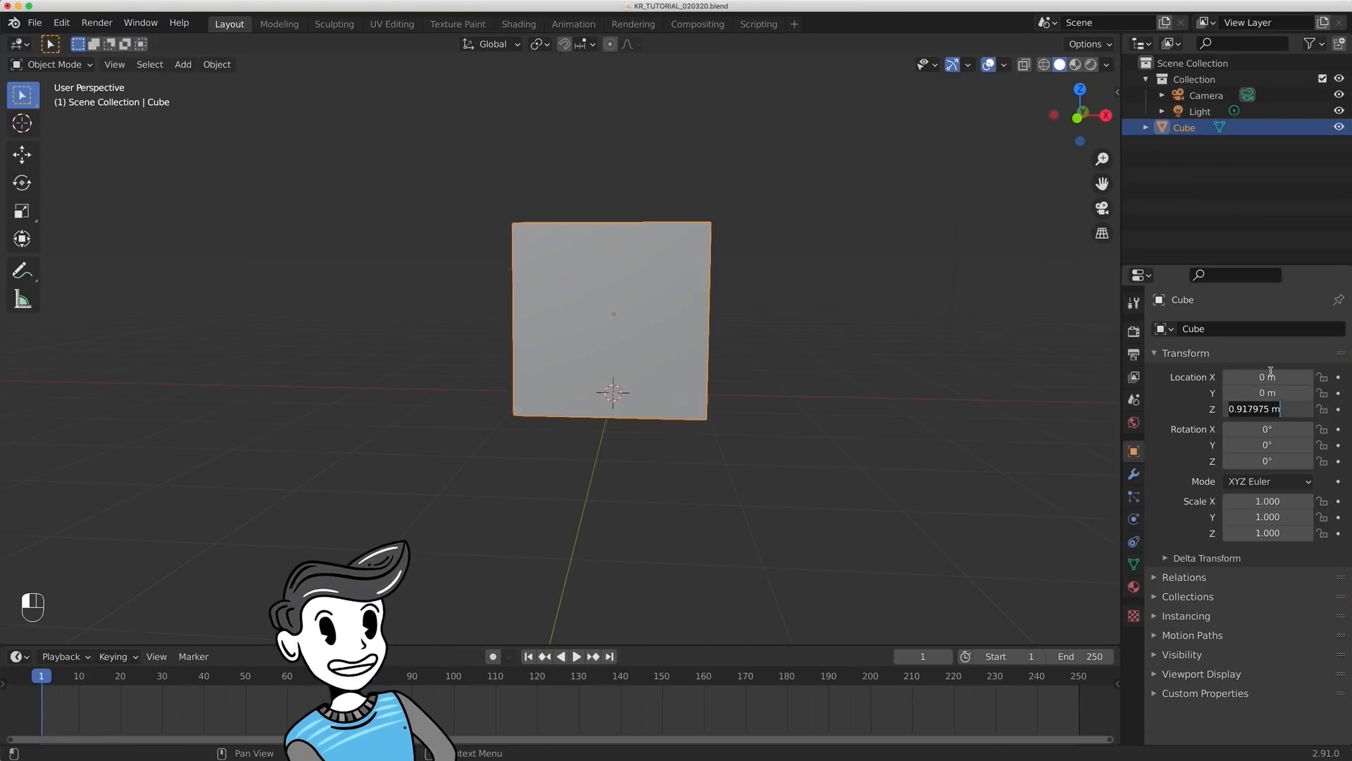
pyautogui.write('0')
pyautogui.press('Tab')
pyautogui.press('Return')
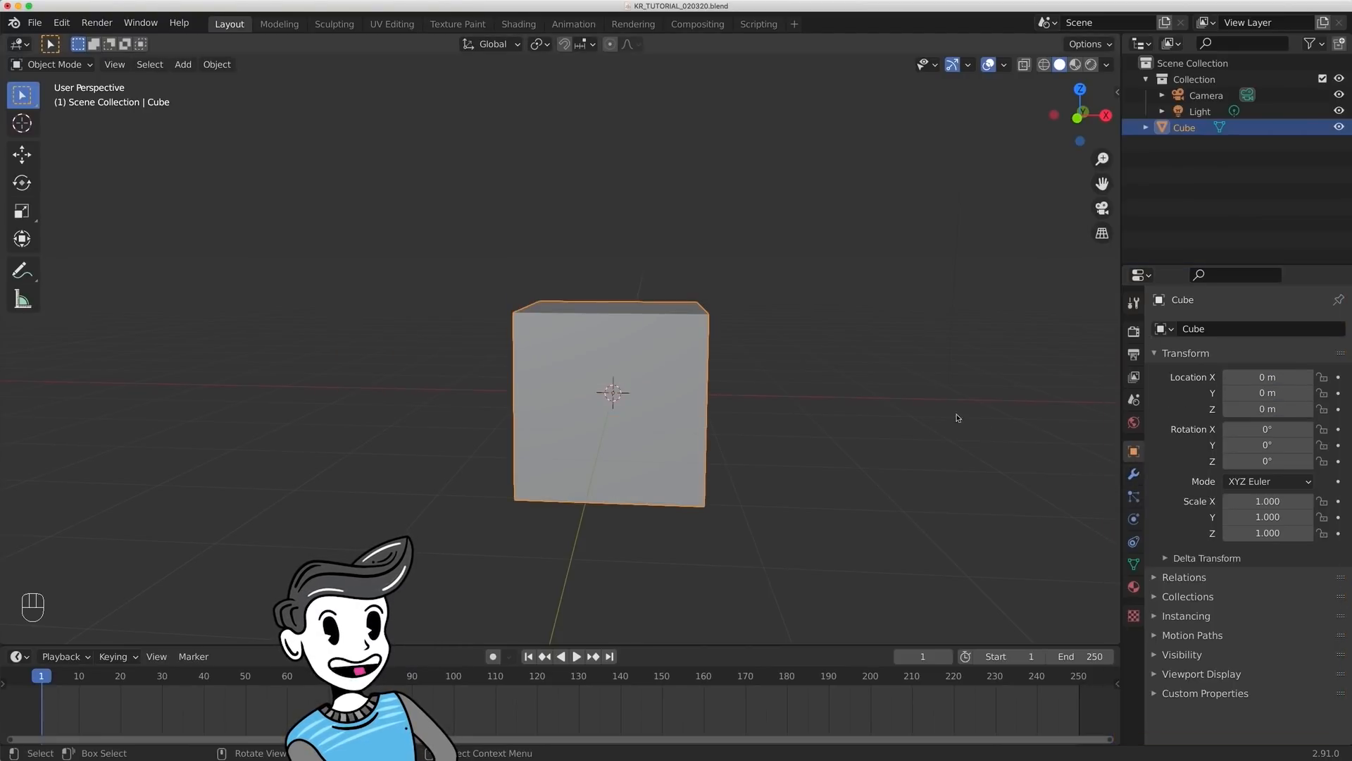
# - Undo the X, Y and Z location changes made to the cube
pyautogui.press('super+z')
pyautogui.press('super+z')
pyautogui.press('super+z')
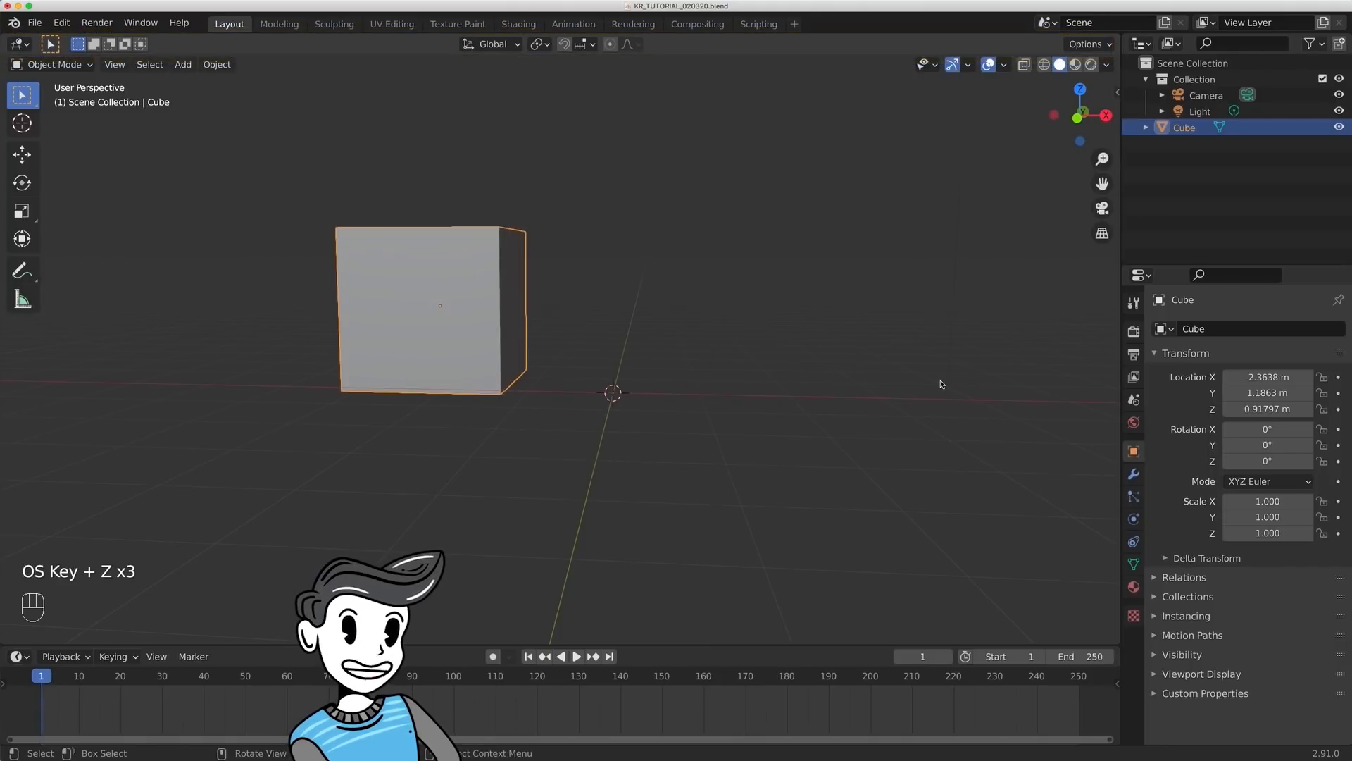
# - Try setting the cube's X, Y and Z location to 0 m in the viewport sidebar's transform values, and undo it
pyautogui.press('n')
pyautogui.click(1111, 94)
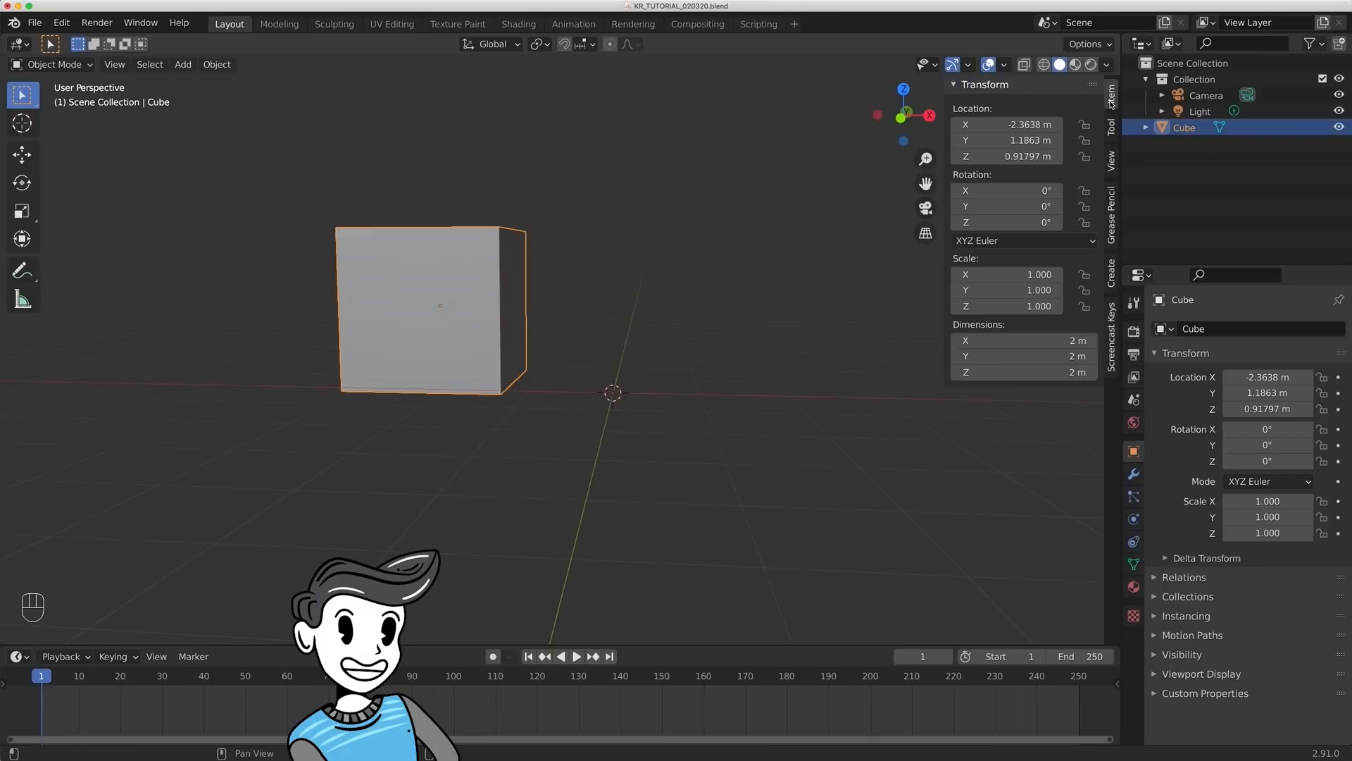
pyautogui.click(1026, 126)
pyautogui.write('0')
pyautogui.press('Return')
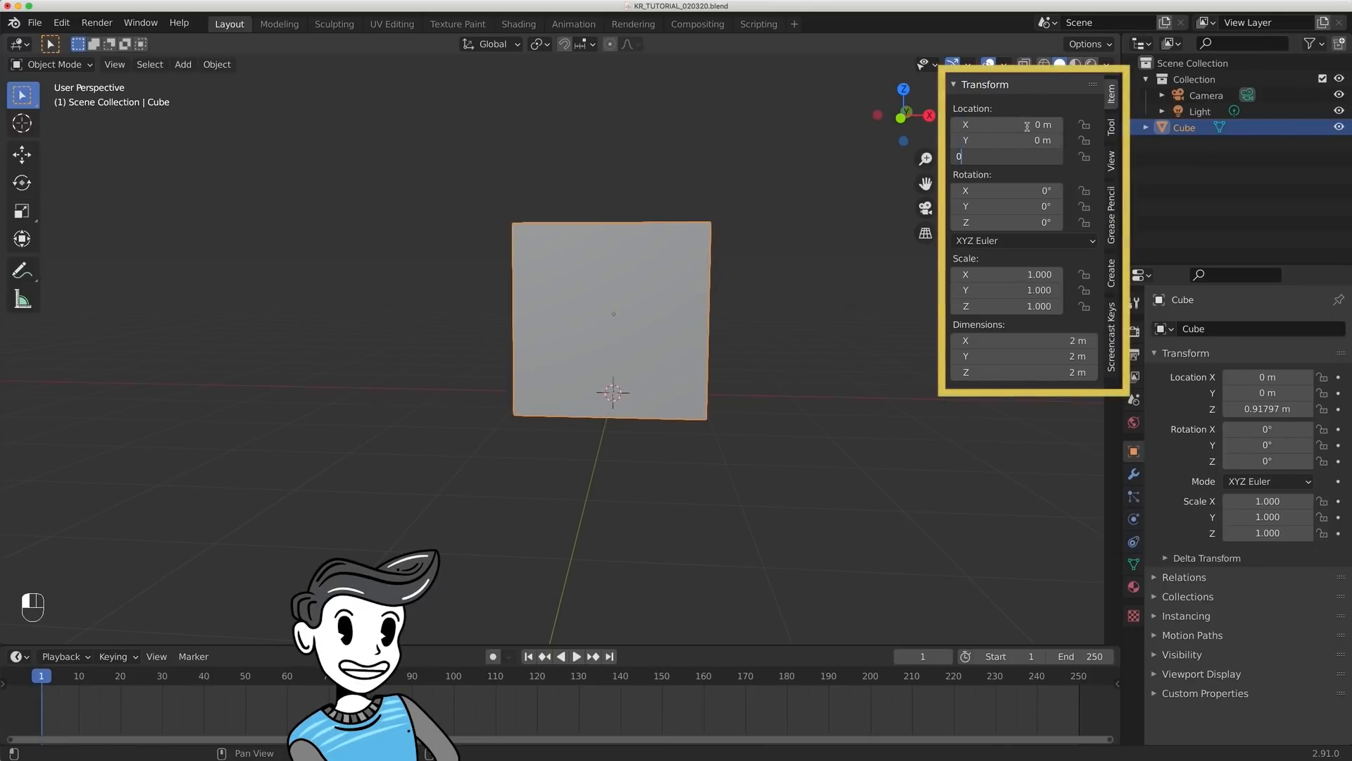
pyautogui.press('super+z')
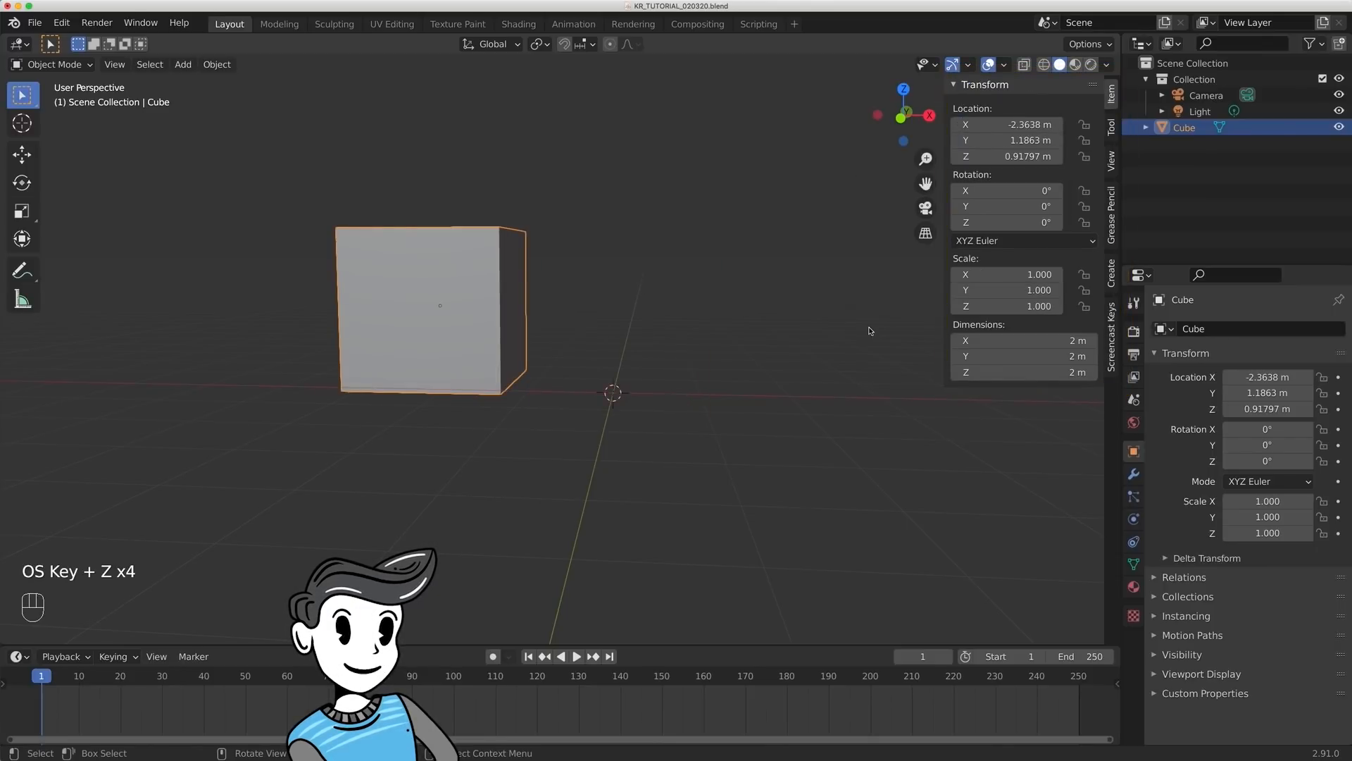
pyautogui.press('n')
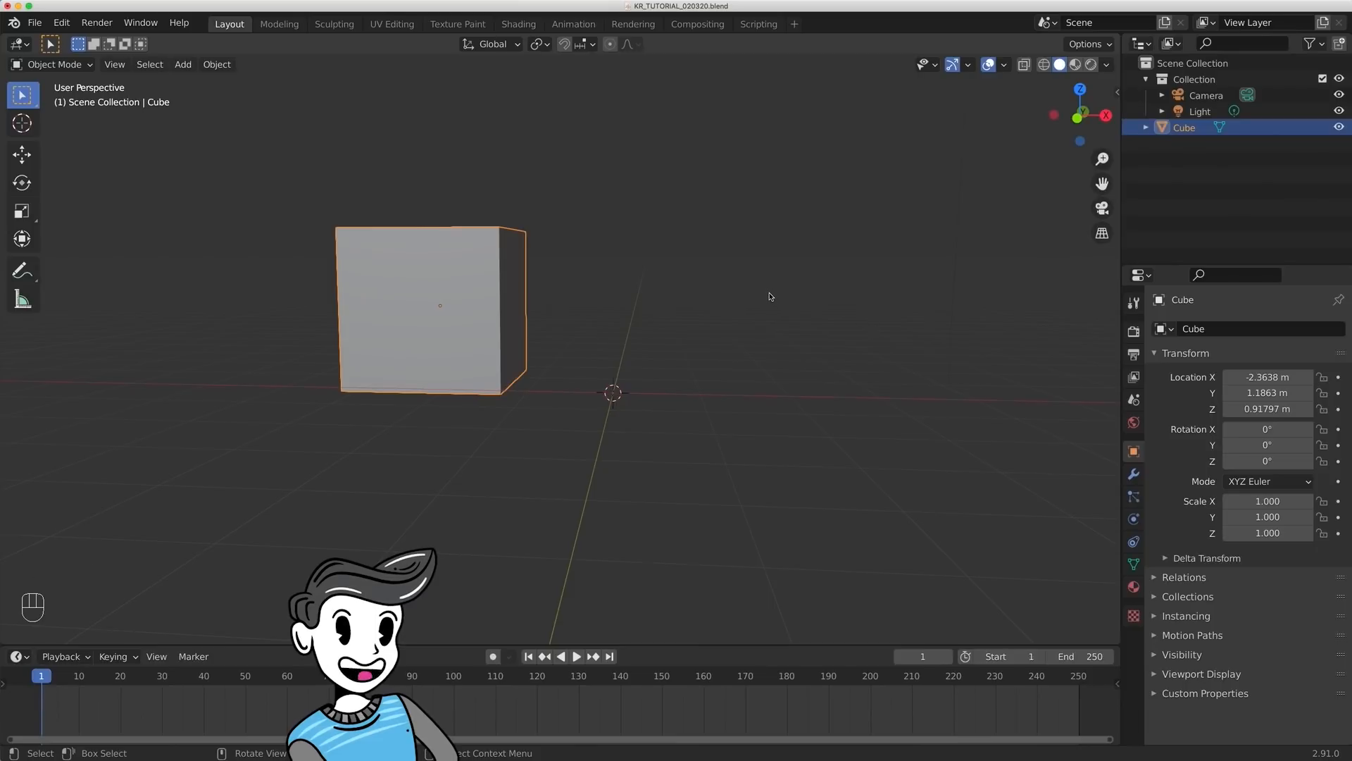
# - Try clearing the cube's location to the world origin with Clear Location, and undo it
pyautogui.hotkey('alt', 'g')
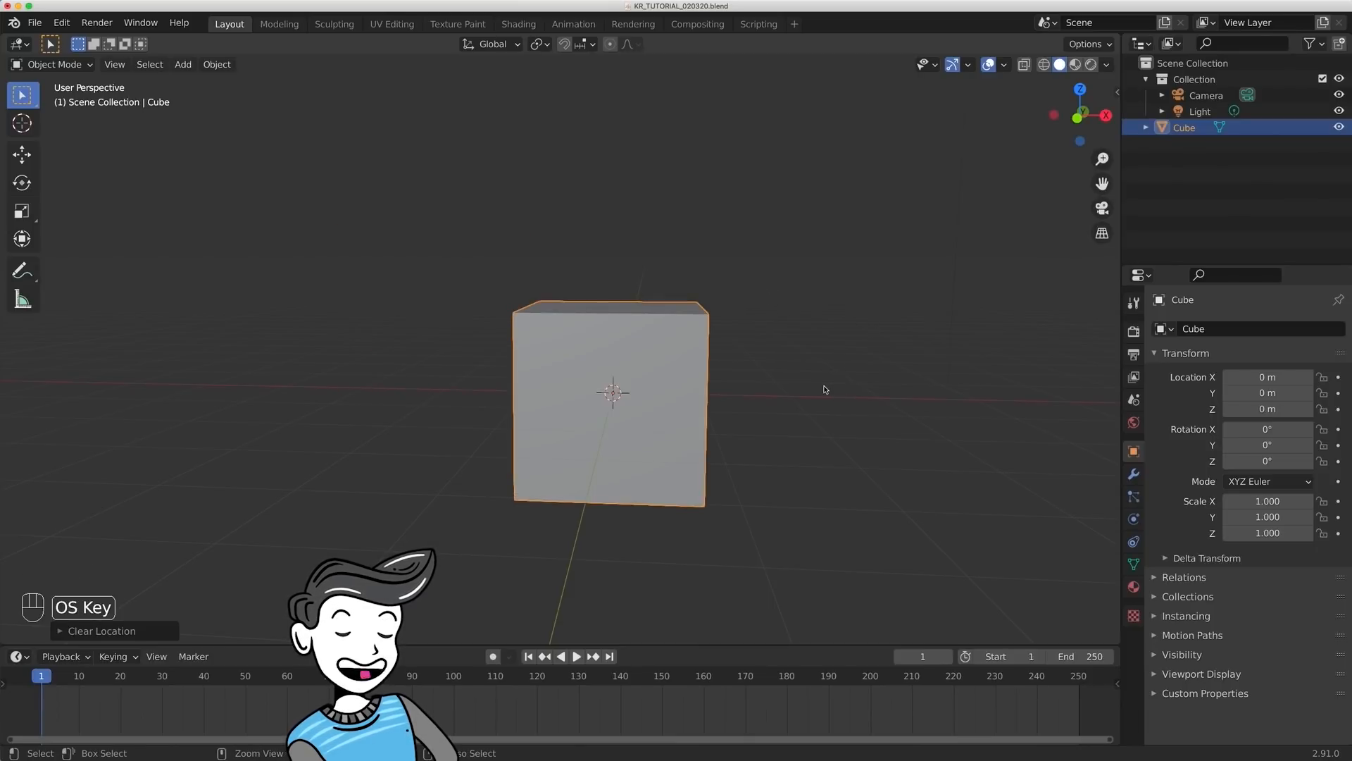
pyautogui.press('super+z')
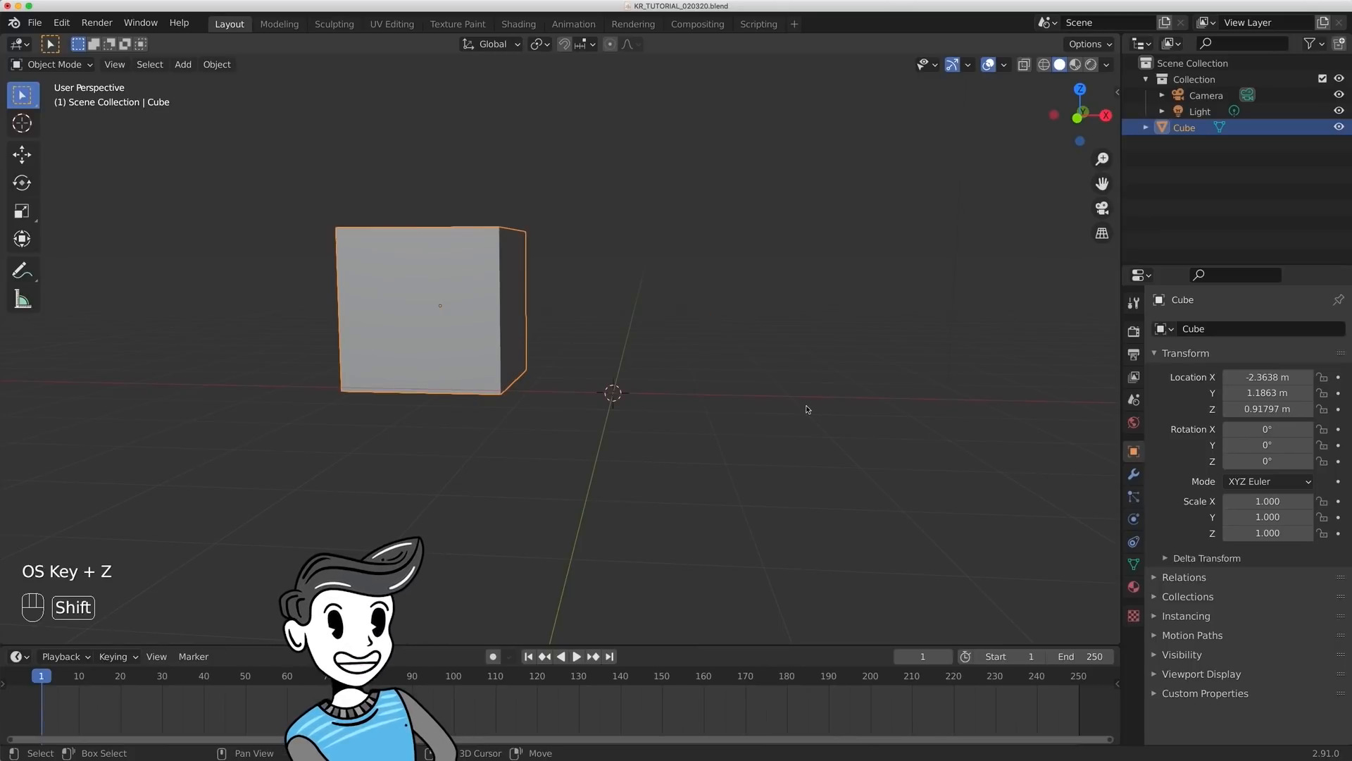
# - Snap the selected cube to the 3D cursor at the world origin
pyautogui.hotkey('shift', 's')
pyautogui.click(815, 337)
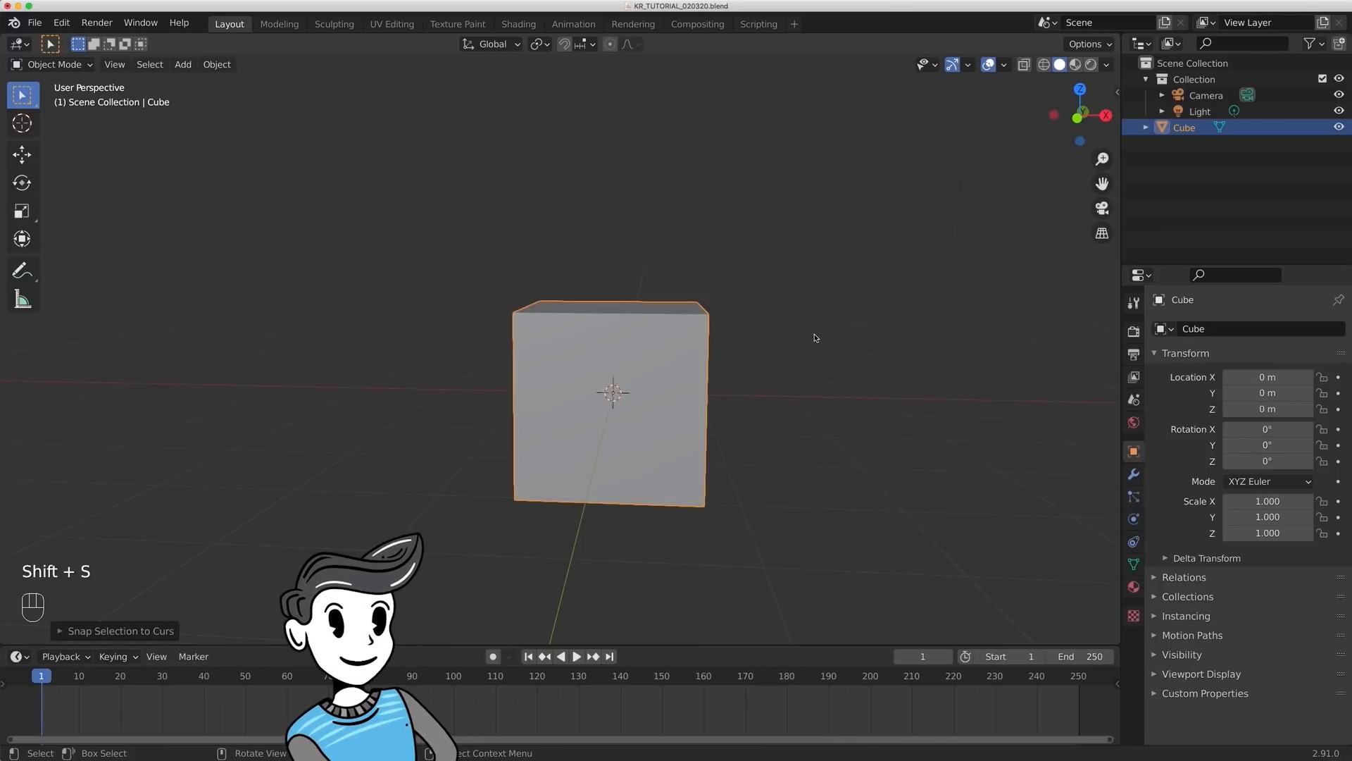
# - Move the cube with the Move tool to about X 1.53 m, Y 1.92 m and Z 0.82 m
pyautogui.moveTo(728, 336); pyautogui.dragTo(664, 352, button='middle')
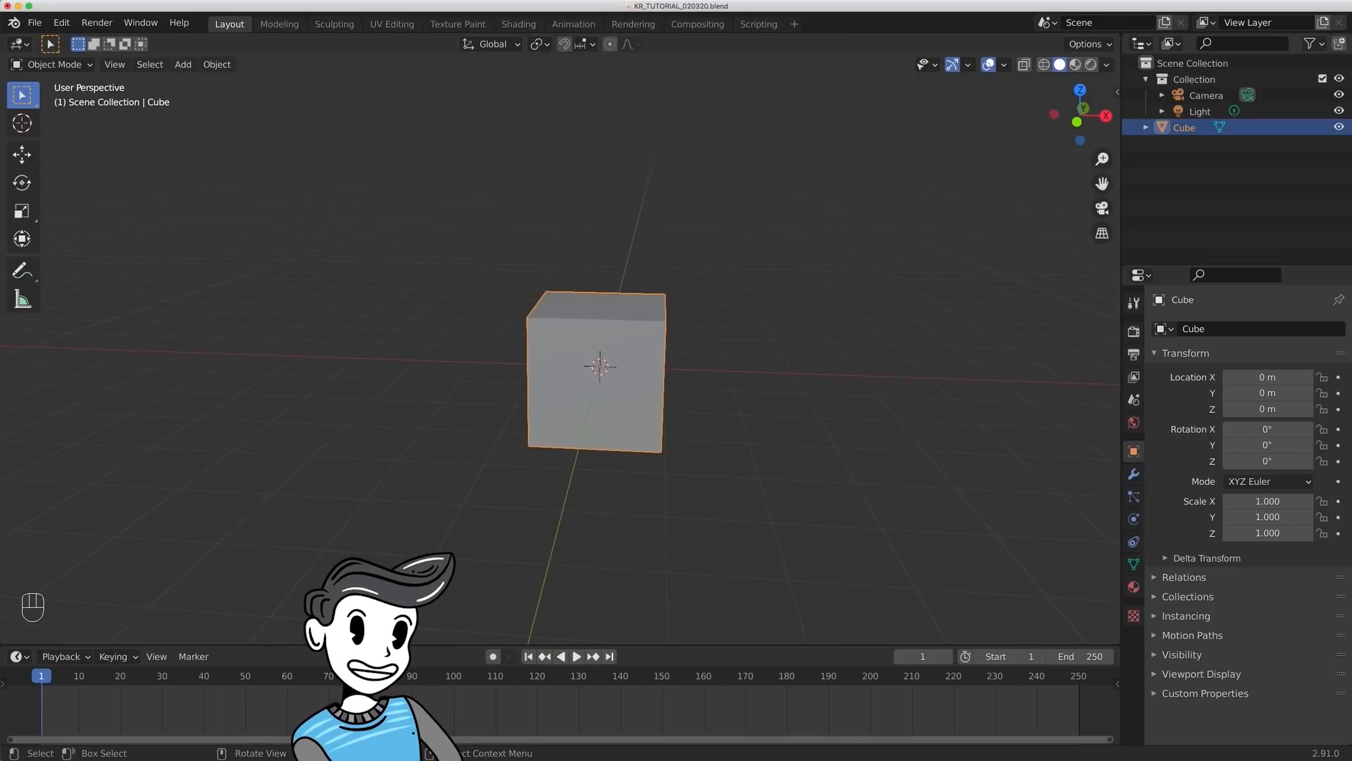
pyautogui.click(29, 158)
pyautogui.moveTo(698, 372); pyautogui.dragTo(678, 375, button='middle')
pyautogui.moveTo(678, 375); pyautogui.dragTo(732, 225)
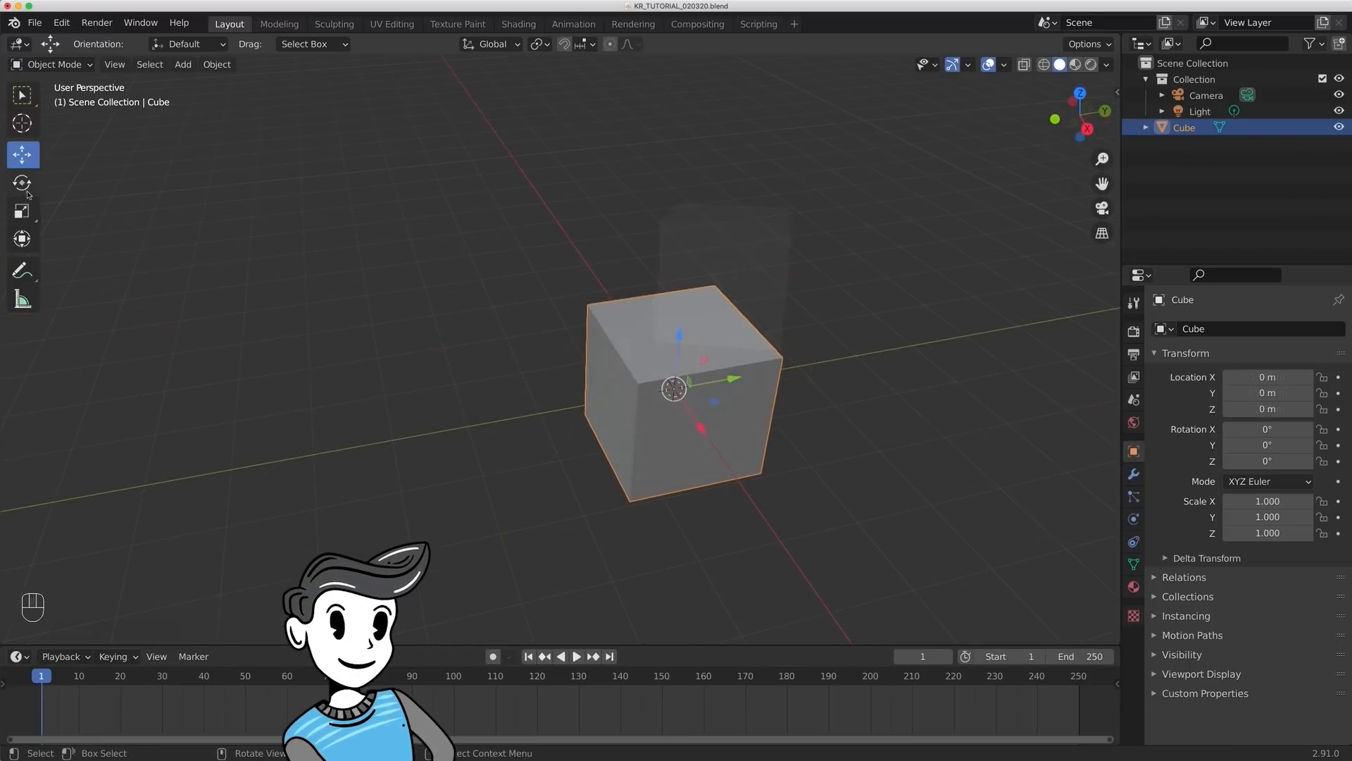
# - Try rotating the cube with the Rotate tool's gizmo, and undo the rotation and the preceding move
pyautogui.hotkey('shift', 'space')
pyautogui.press('r')
pyautogui.moveTo(690, 357); pyautogui.dragTo(752, 391)
pyautogui.press('super+z')
pyautogui.press('super+z')
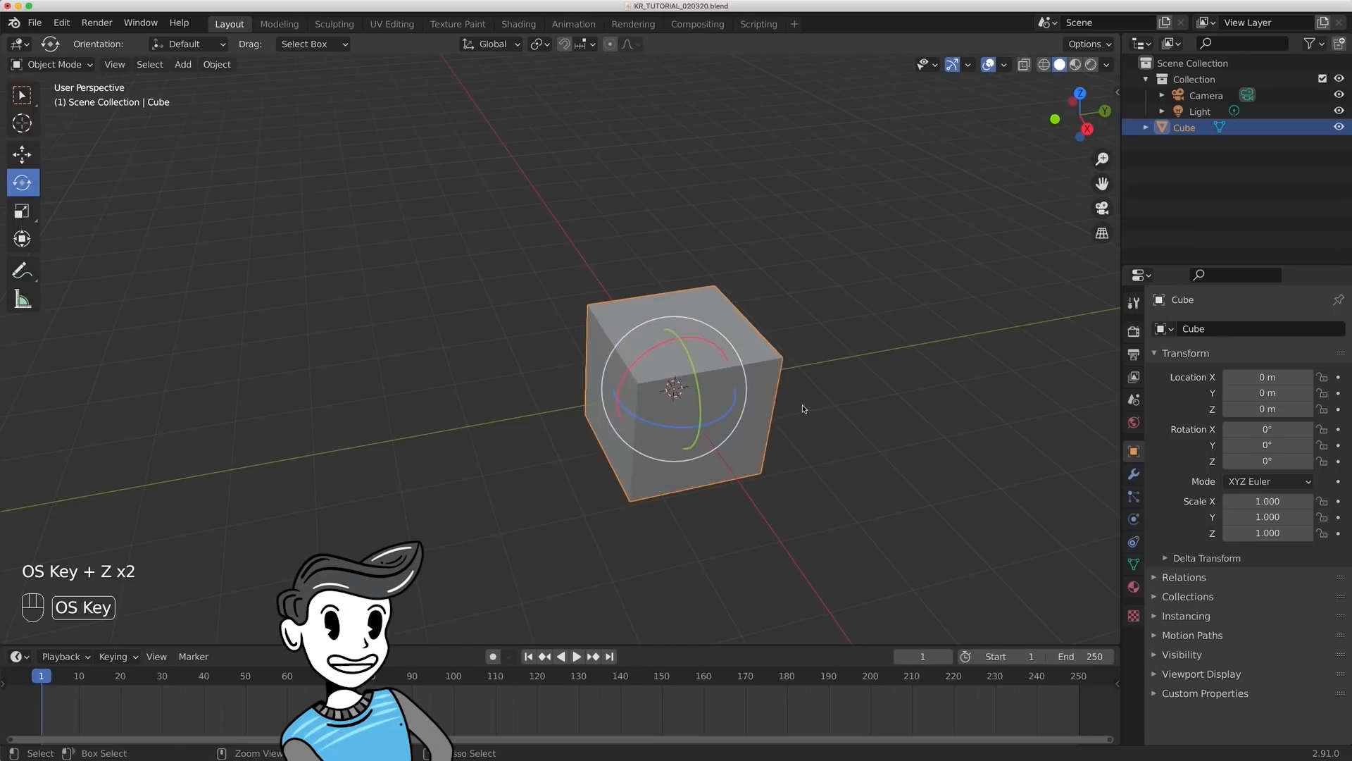
# - Scale the cube to about 1.49 along X and 1.74 along Y with the Scale tool, and undo both changes
pyautogui.click(22, 210)
pyautogui.moveTo(704, 431); pyautogui.dragTo(718, 453)
pyautogui.moveTo(732, 379); pyautogui.dragTo(774, 362)
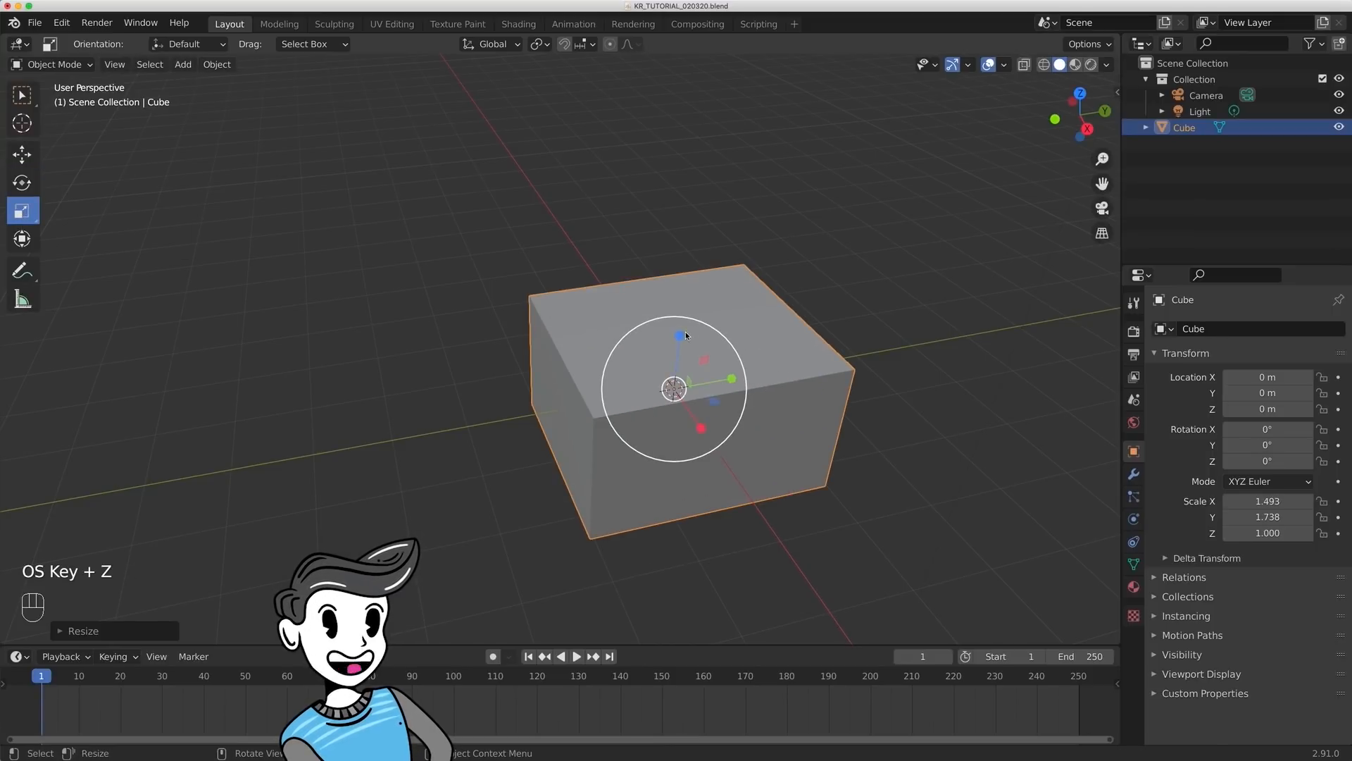
pyautogui.press('super+z')
pyautogui.press('super+z')
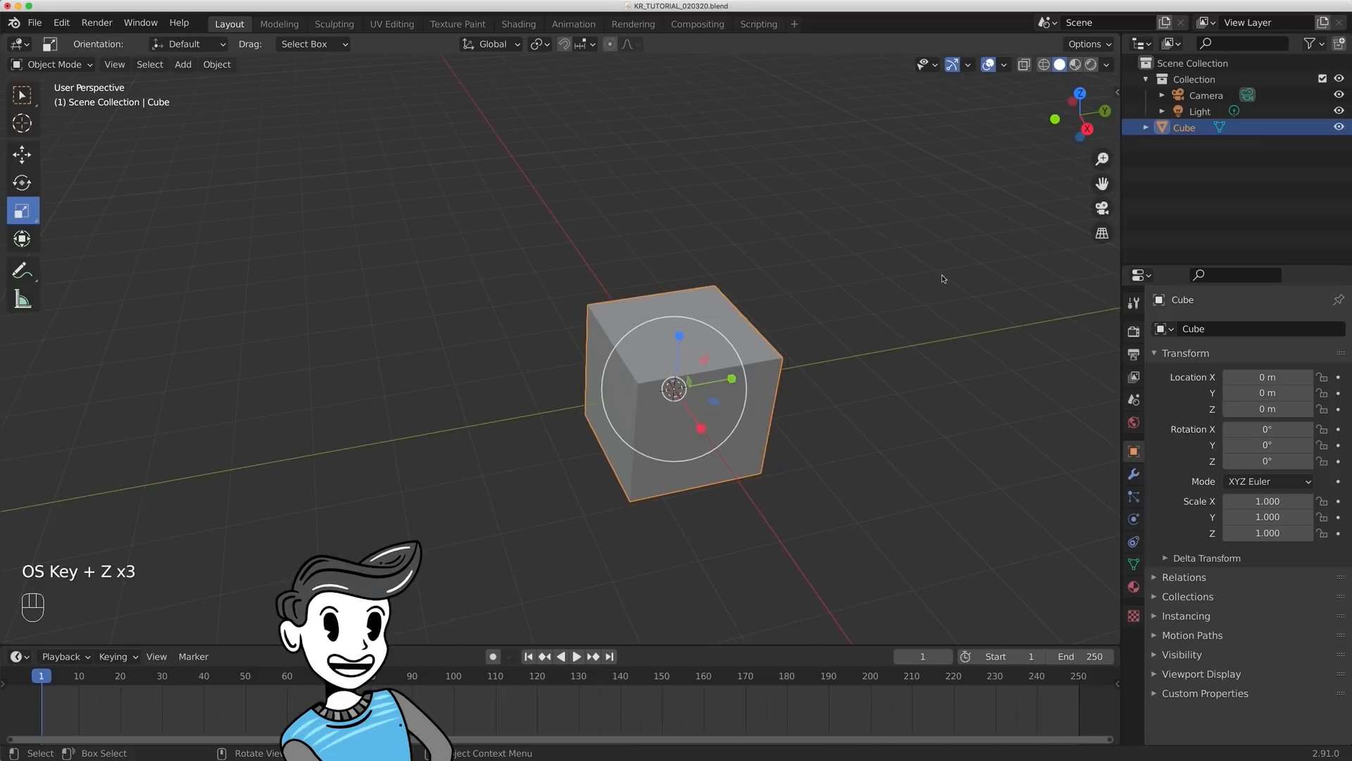
# - Activate the combined Transform tool to show its gizmo on the cube, and return to the Select Box tool
pyautogui.click(24, 240)
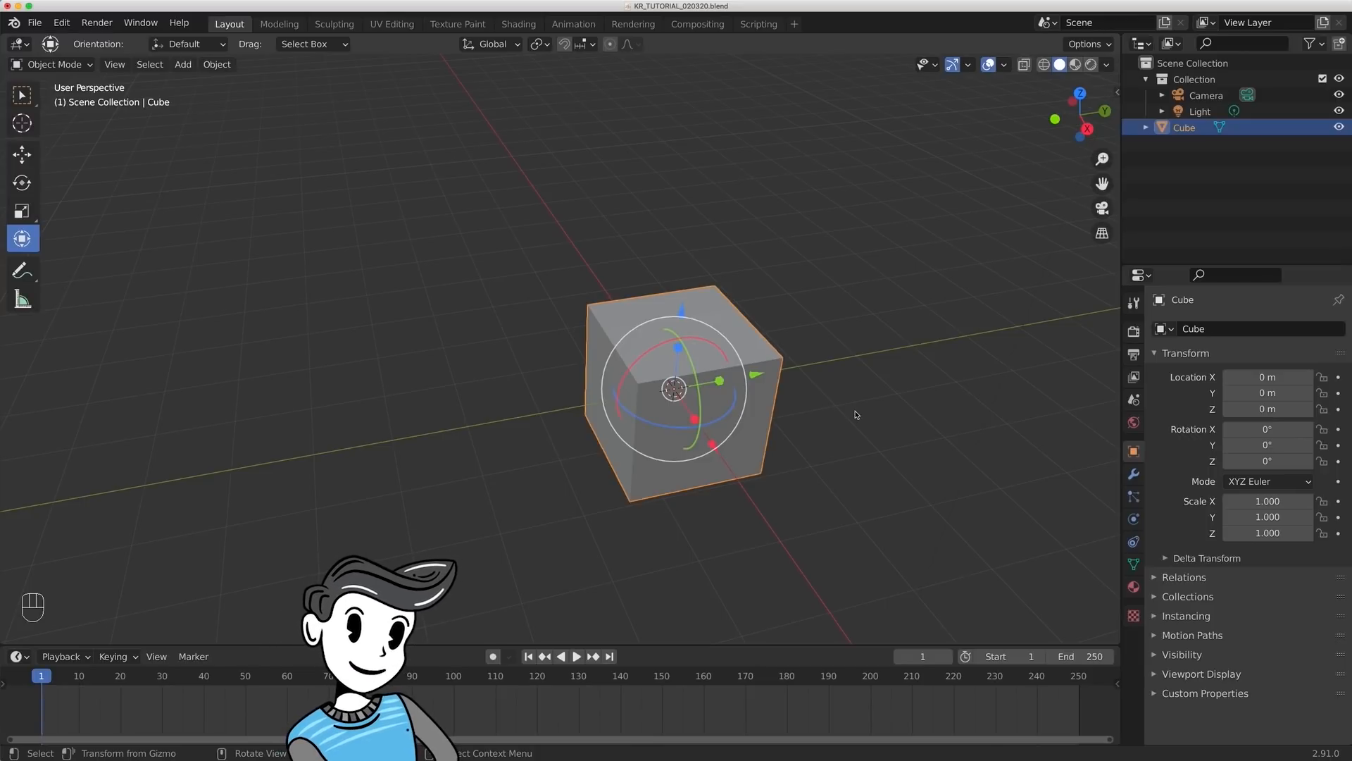
pyautogui.click(22, 95)
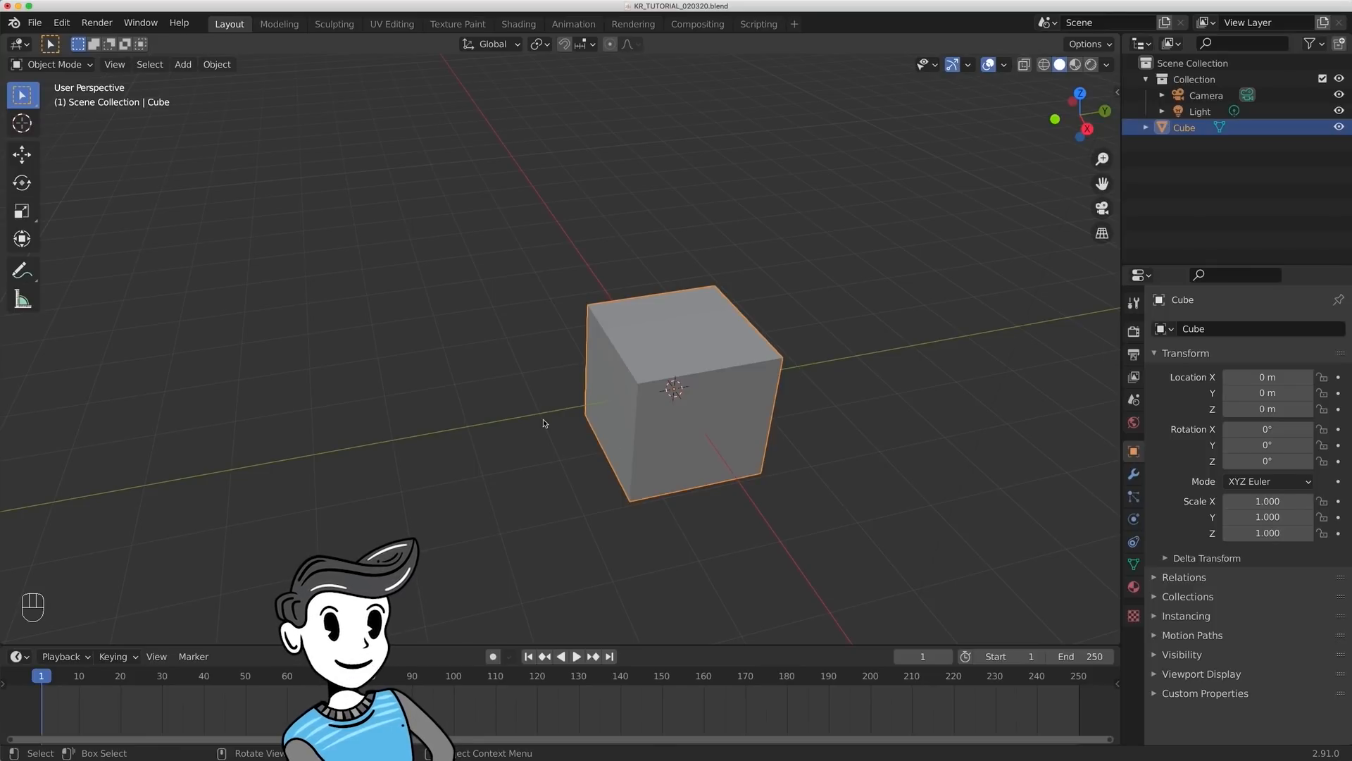
# - Try moving the cube freely and constrained to the X, Y and Z axes in turn, without keeping the move
pyautogui.press('g')
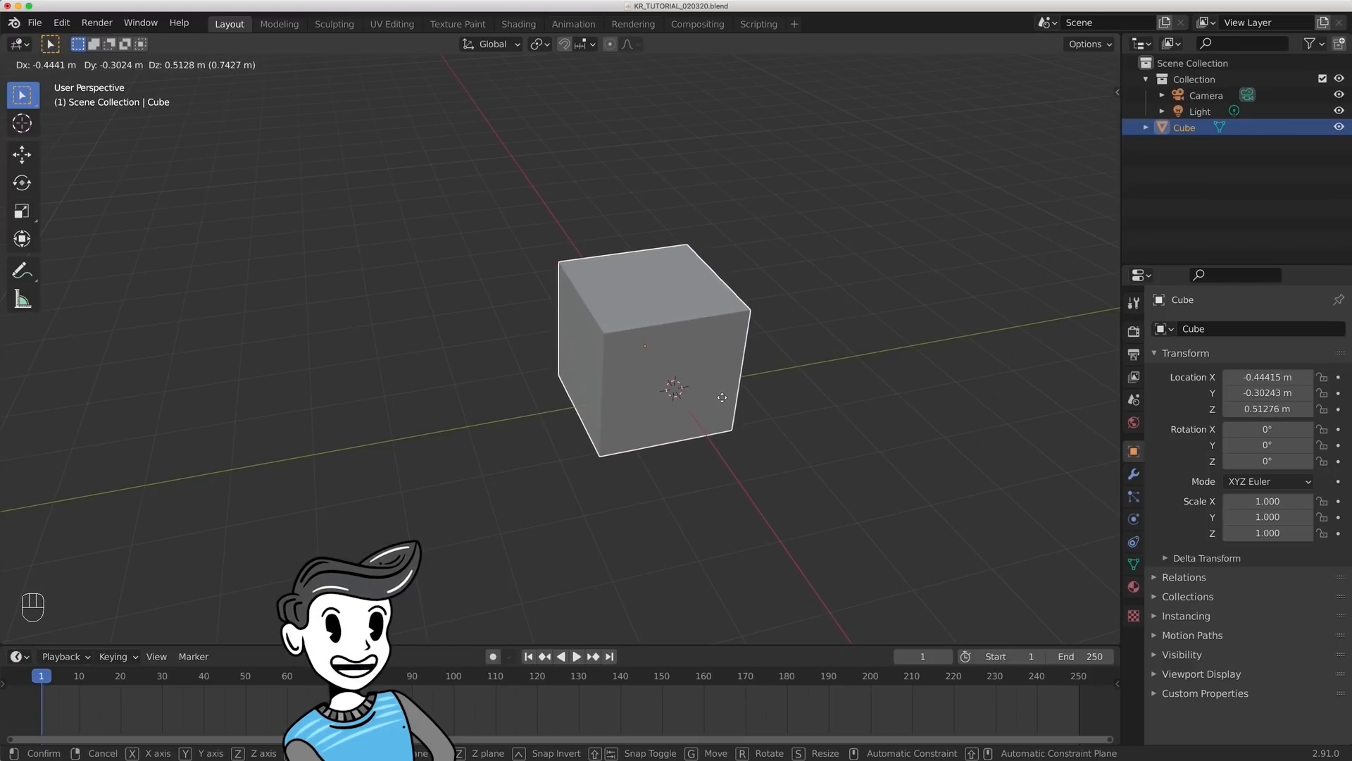
pyautogui.press('x')
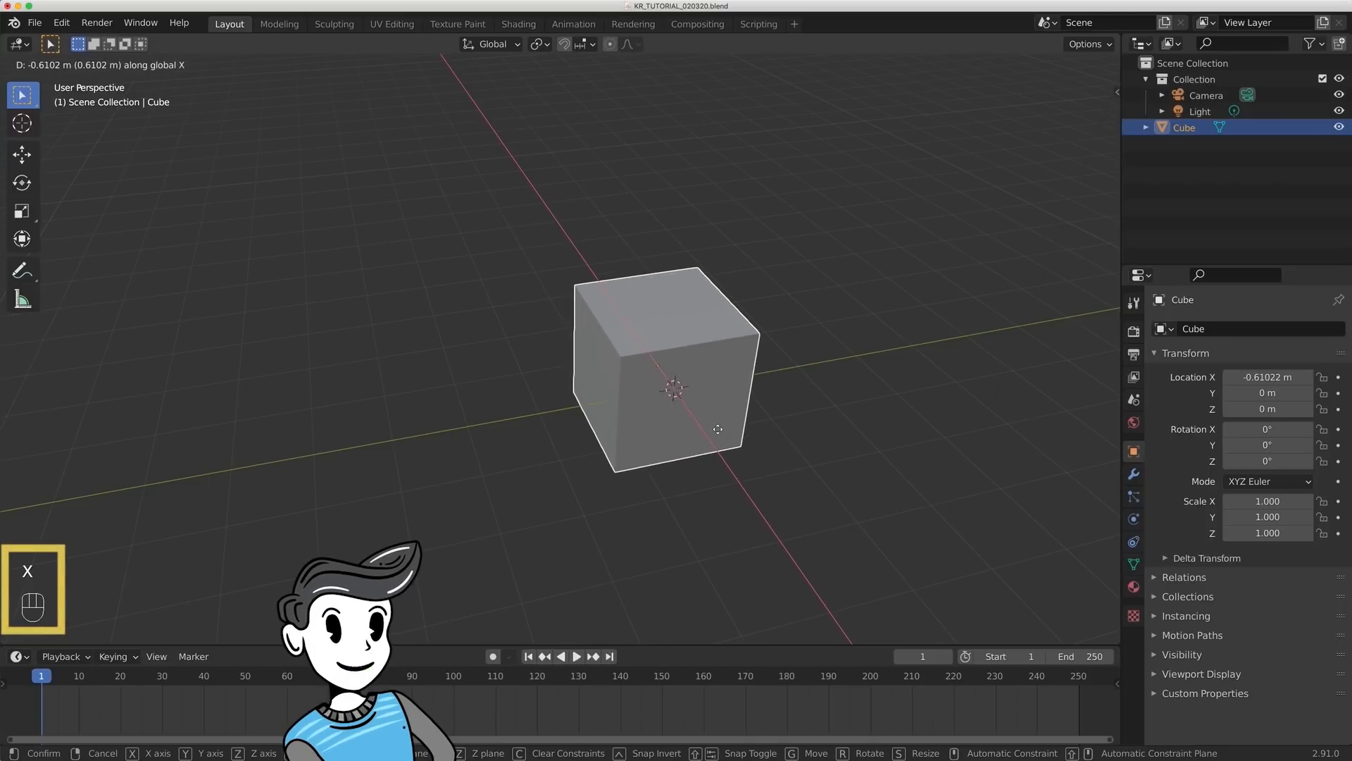
pyautogui.press('y')
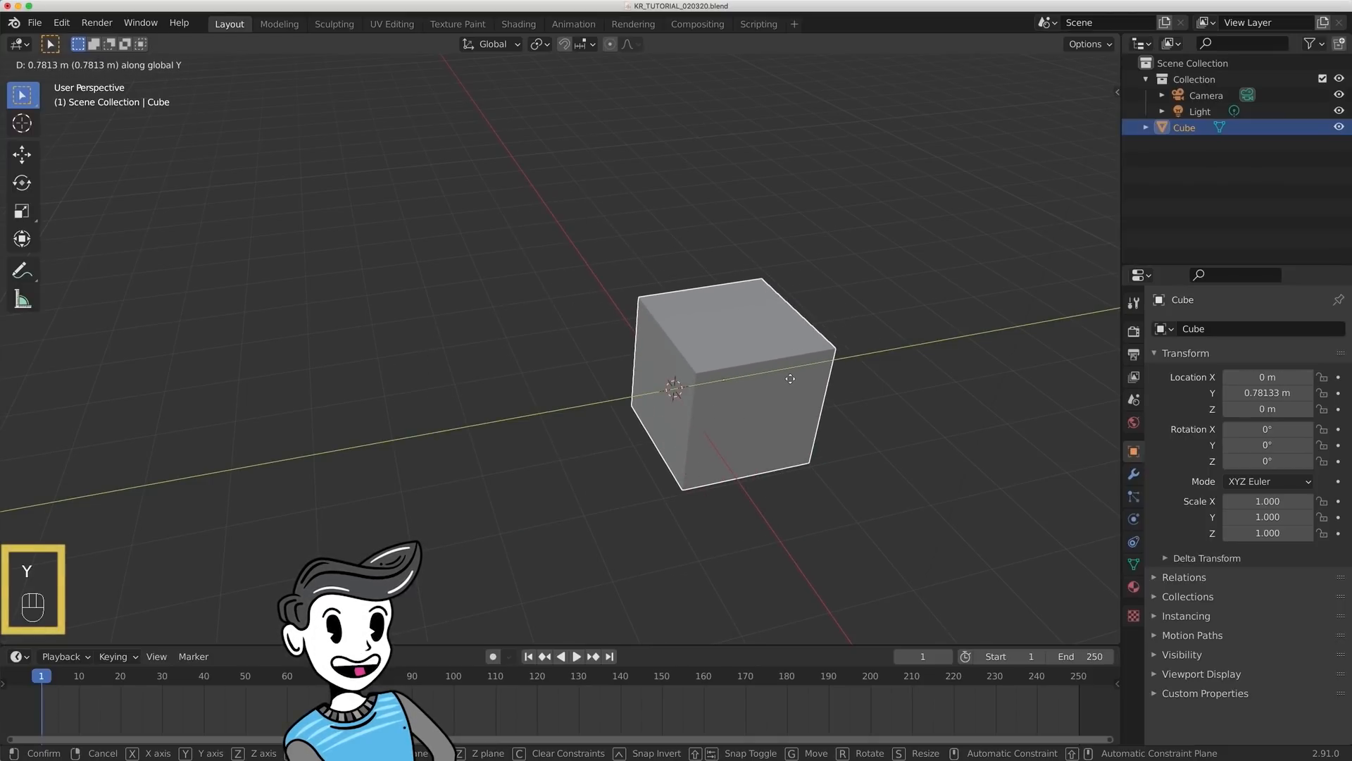
pyautogui.press('z')
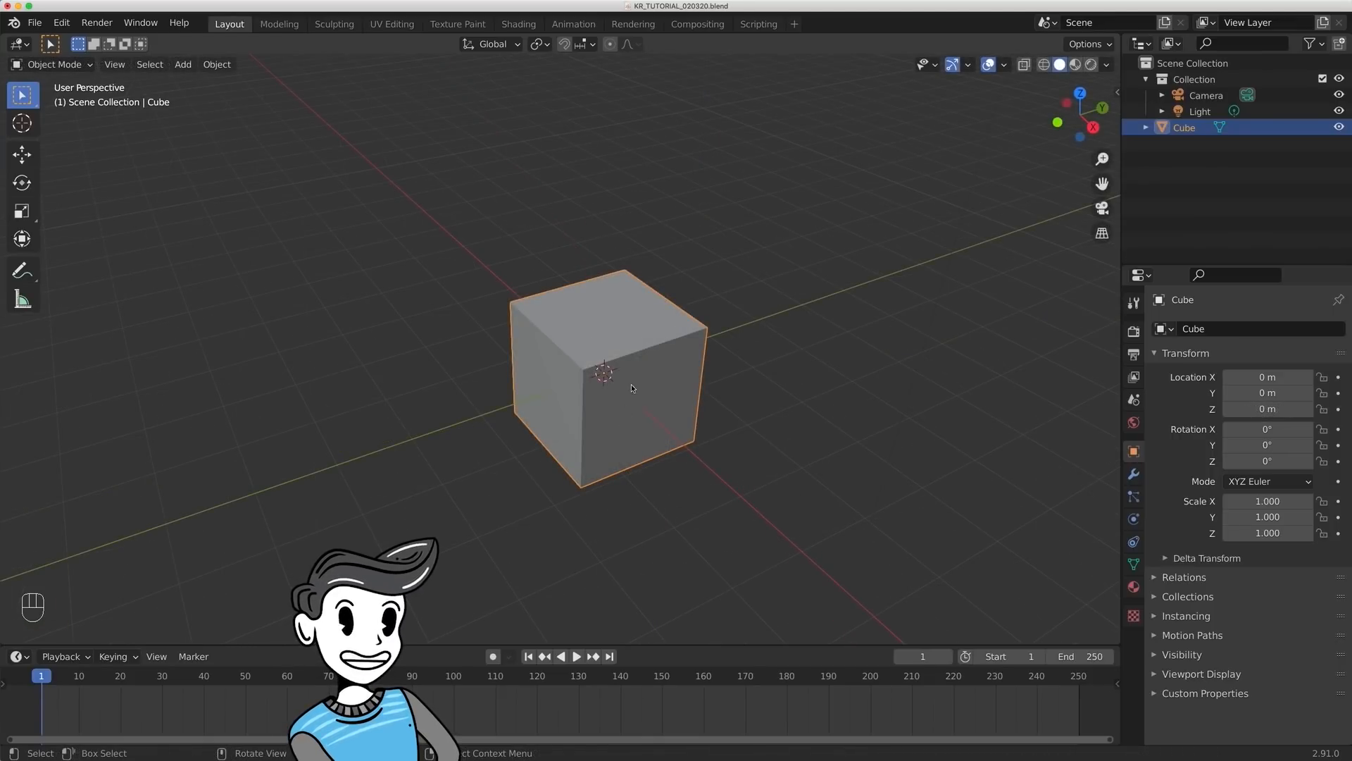
# - Move the cube within the YZ plane by locking the X axis, and undo the move
pyautogui.scroll(-2, 661, 438)
pyautogui.moveTo(652, 410); pyautogui.dragTo(661, 400, button='middle')
pyautogui.press('g')
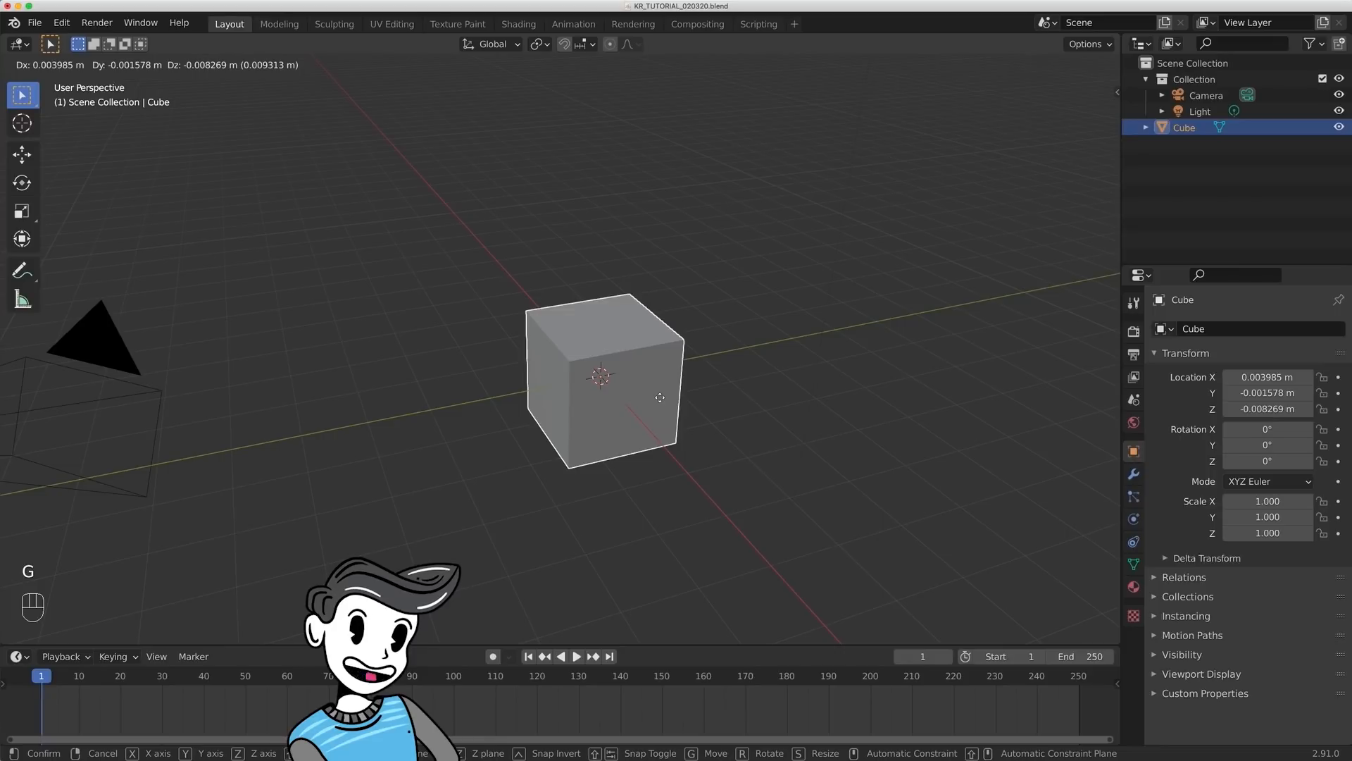
pyautogui.hotkey('shift', 'x')
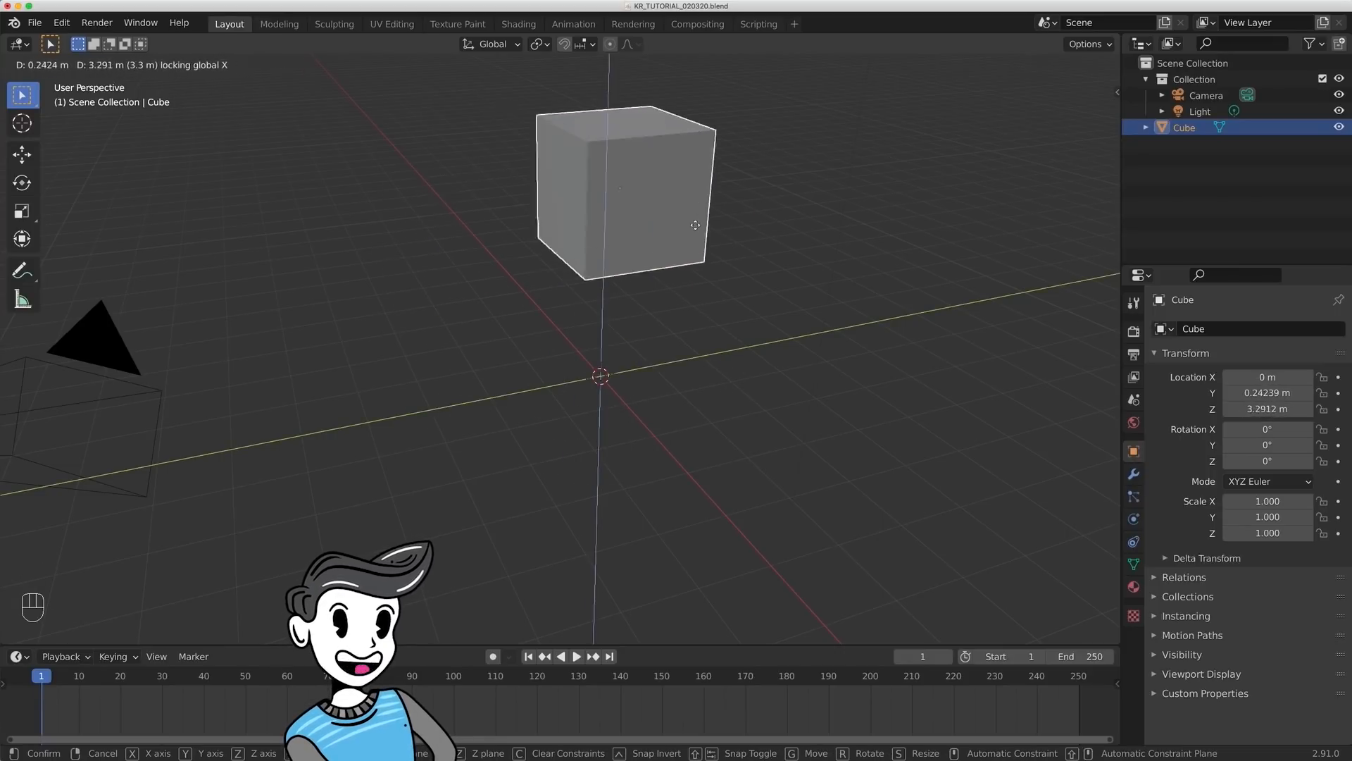
pyautogui.click(699, 244)
pyautogui.moveTo(751, 288); pyautogui.dragTo(778, 338, button='middle')
pyautogui.press('super+z')
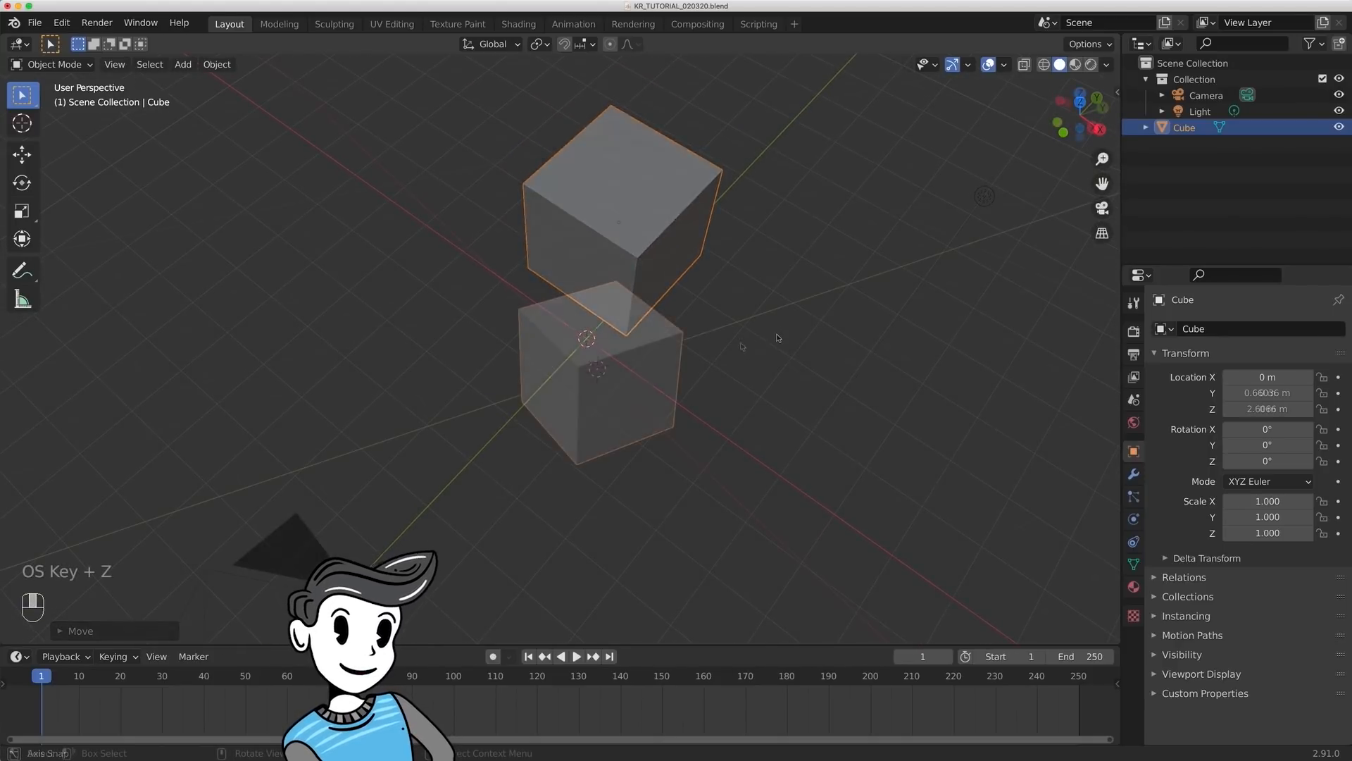
# - Try rotating the cube about the global X, Y and Z axes in turn, and cancel the rotation
pyautogui.press('r')
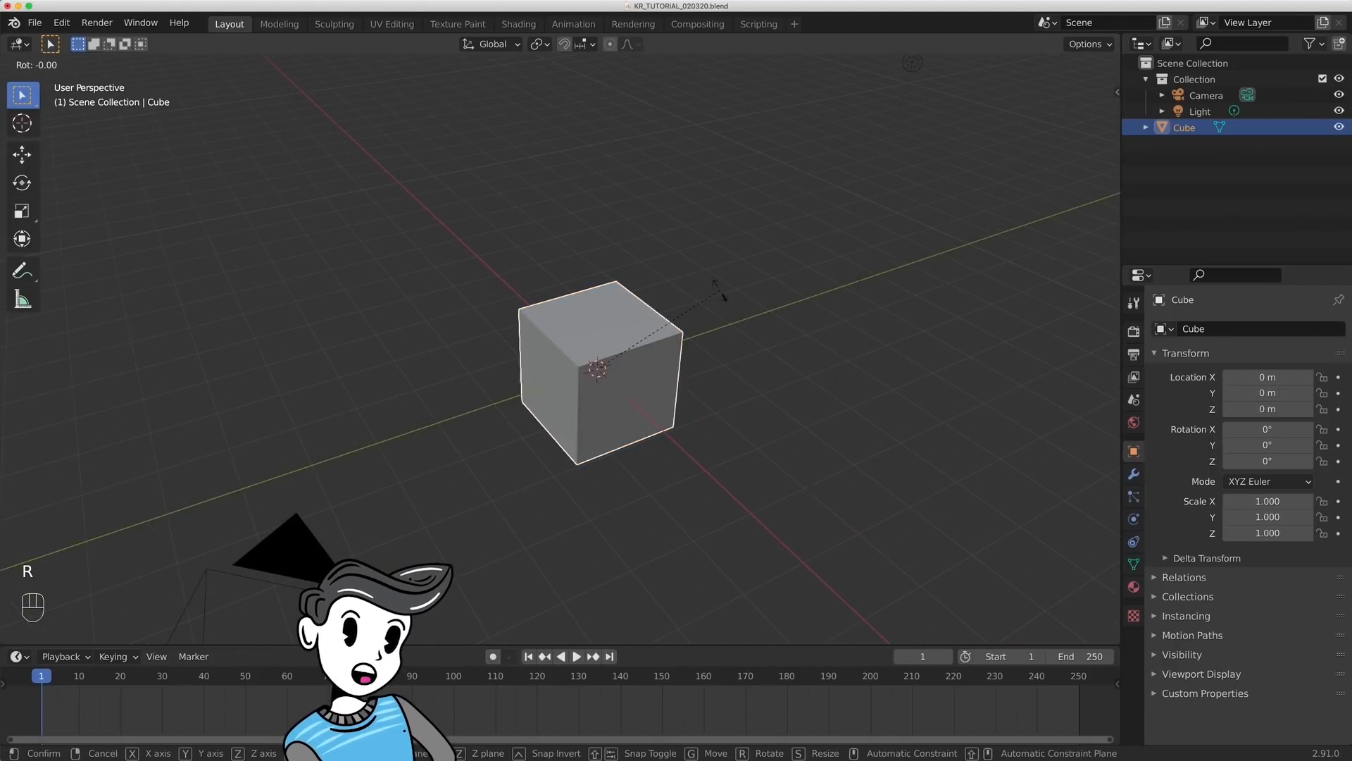
pyautogui.press('x')
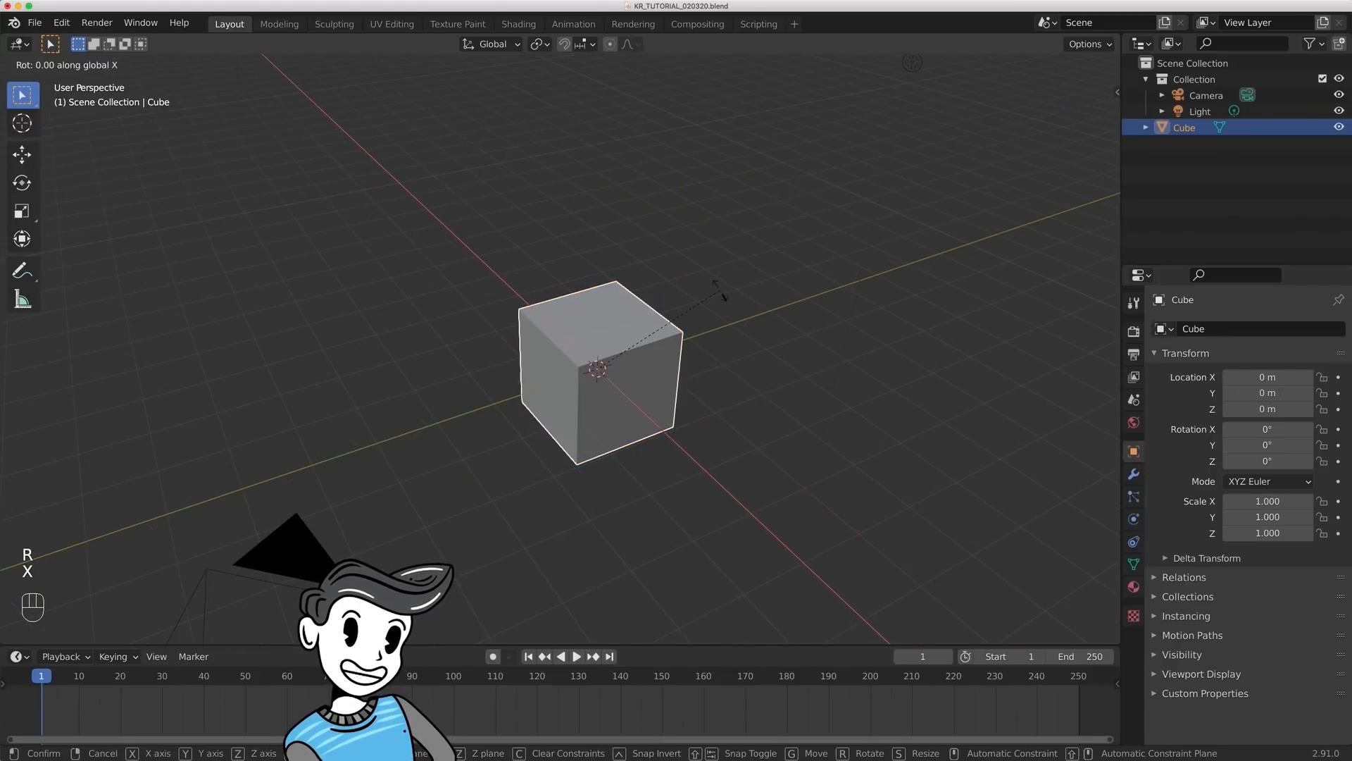
pyautogui.press('y')
pyautogui.press('z')
pyautogui.press('Escape')
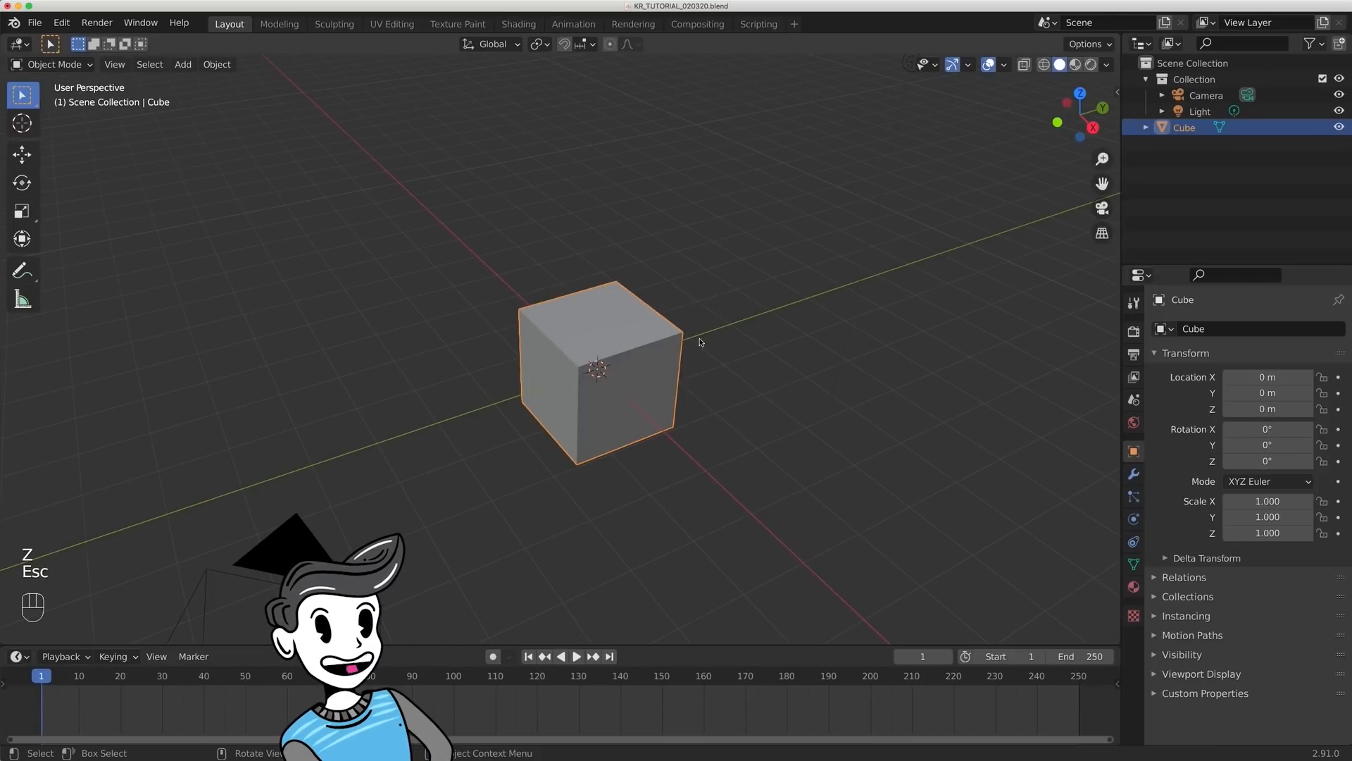
# - Try scaling the cube along the global X, Y and Z axes in turn, and cancel the scaling
pyautogui.press('s')
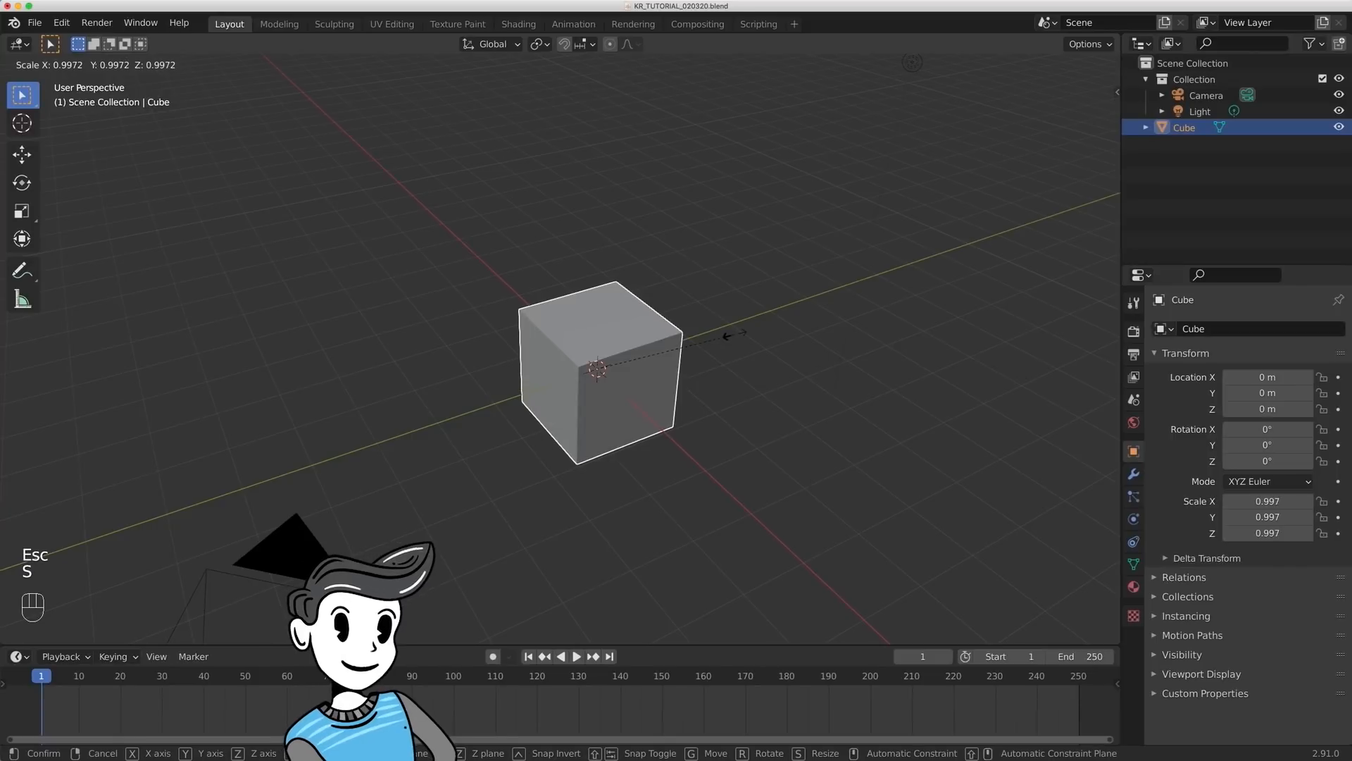
pyautogui.press('x')
pyautogui.press('y')
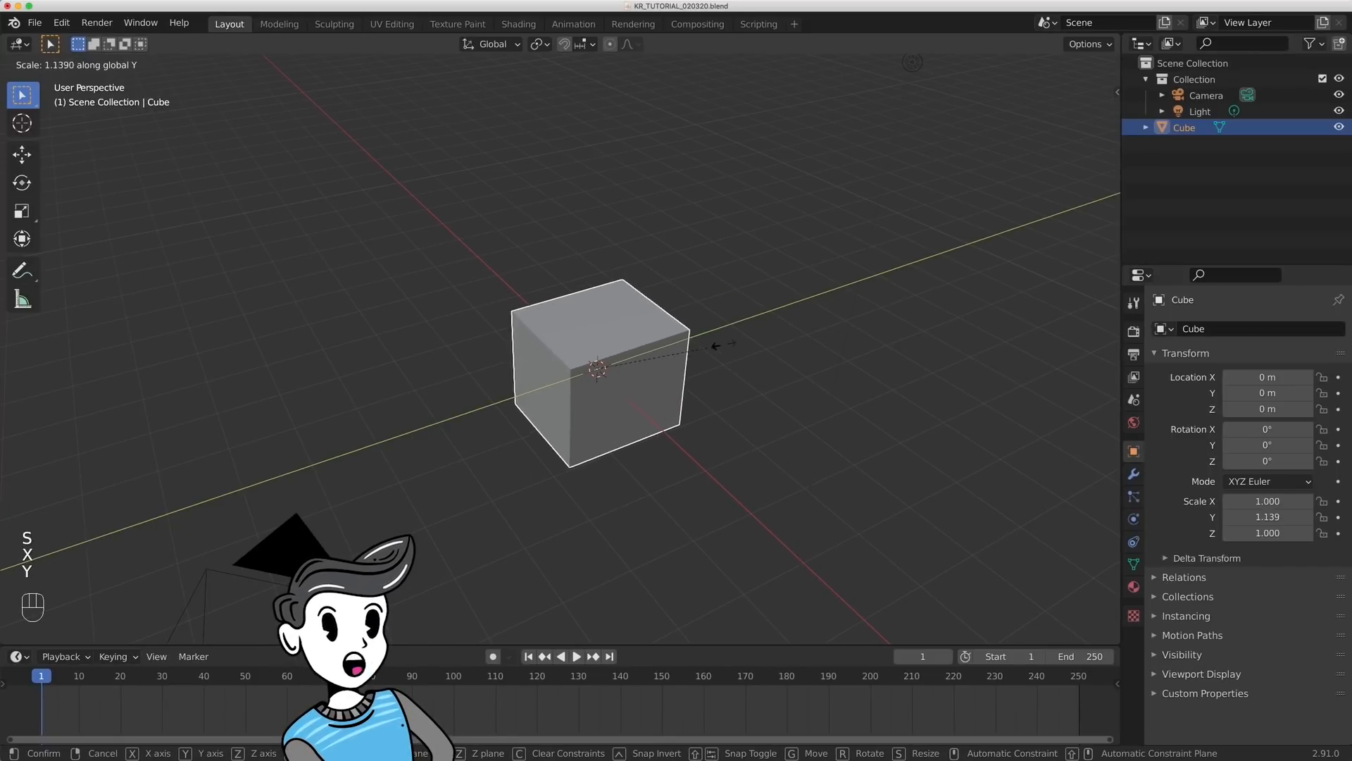
pyautogui.press('z')
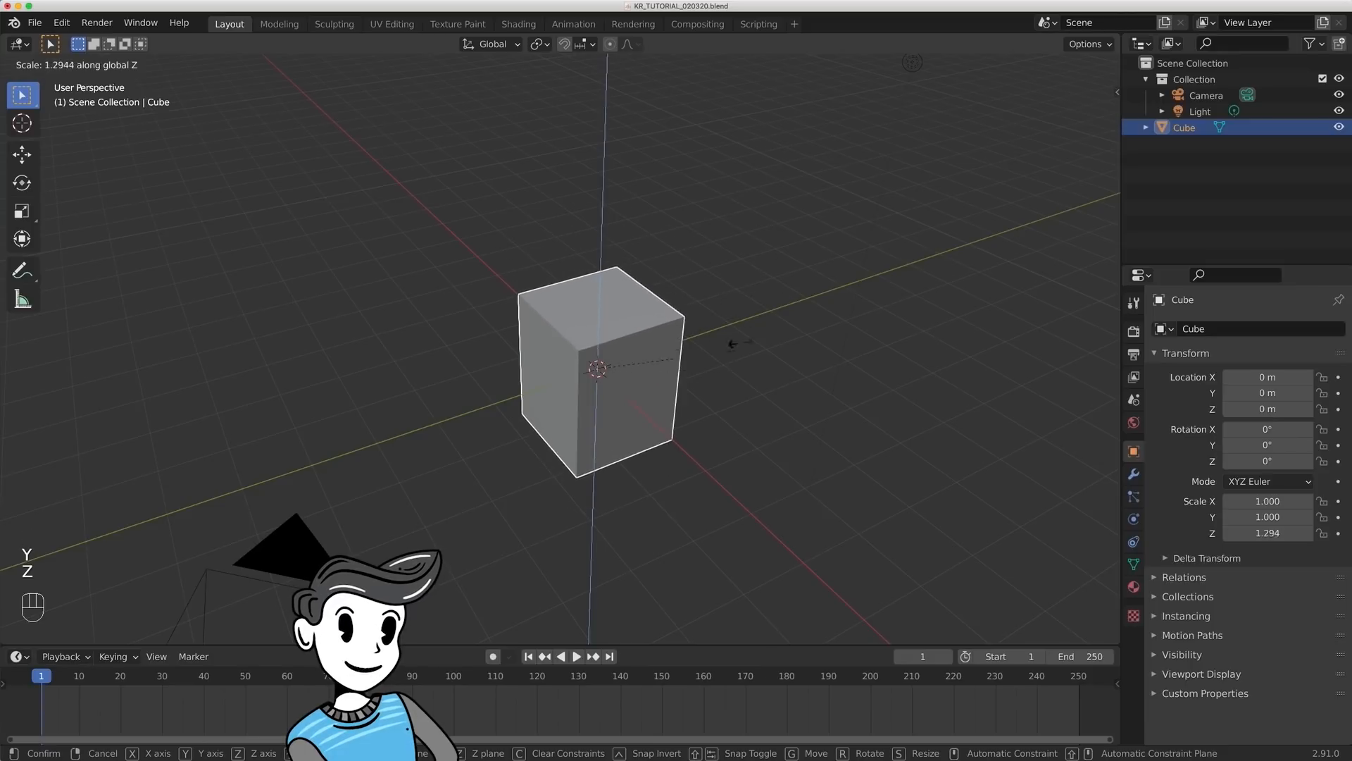
pyautogui.press('Escape')
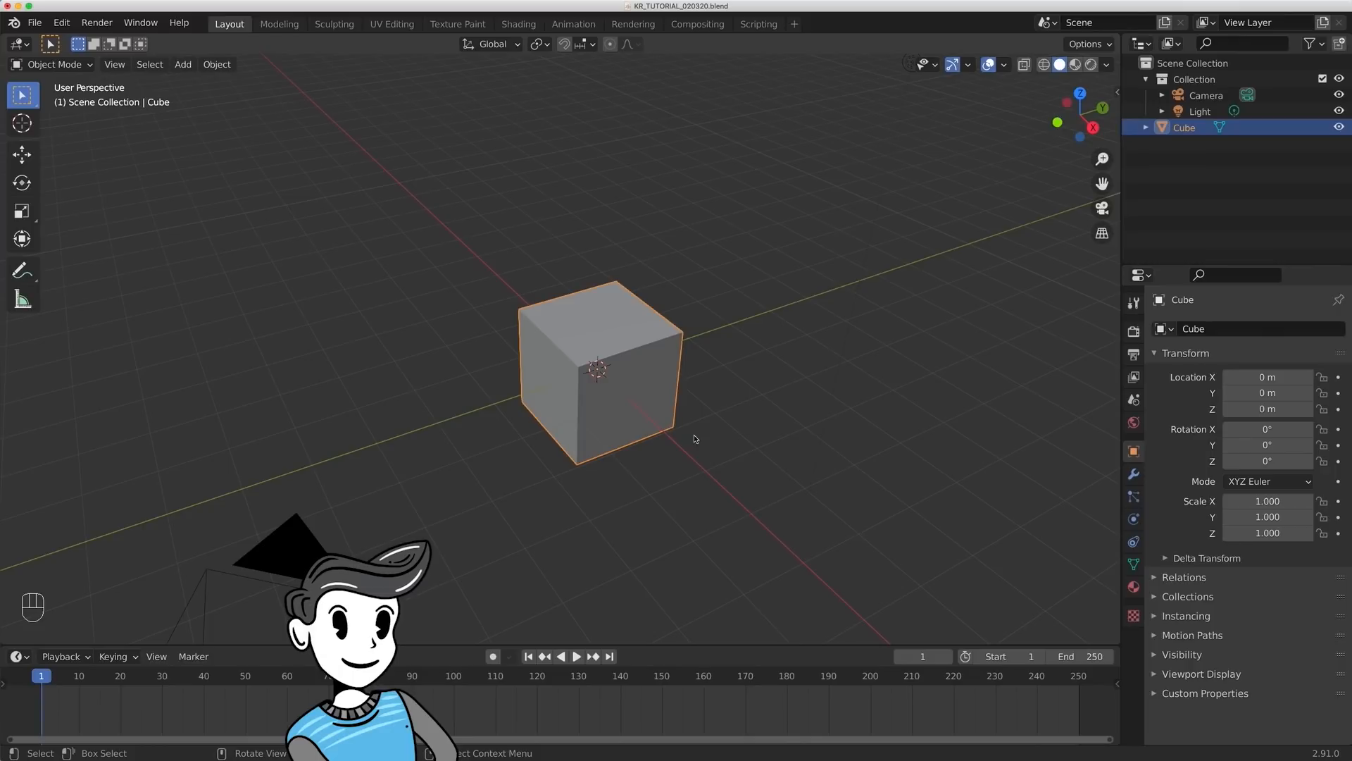
# - Transform the cube freely to about X -0.12 m, Y 2.47 m, Z 2.00 m, scale 1.54 and rotation -52.2°, 8.41°, -42.5°
pyautogui.press('g')
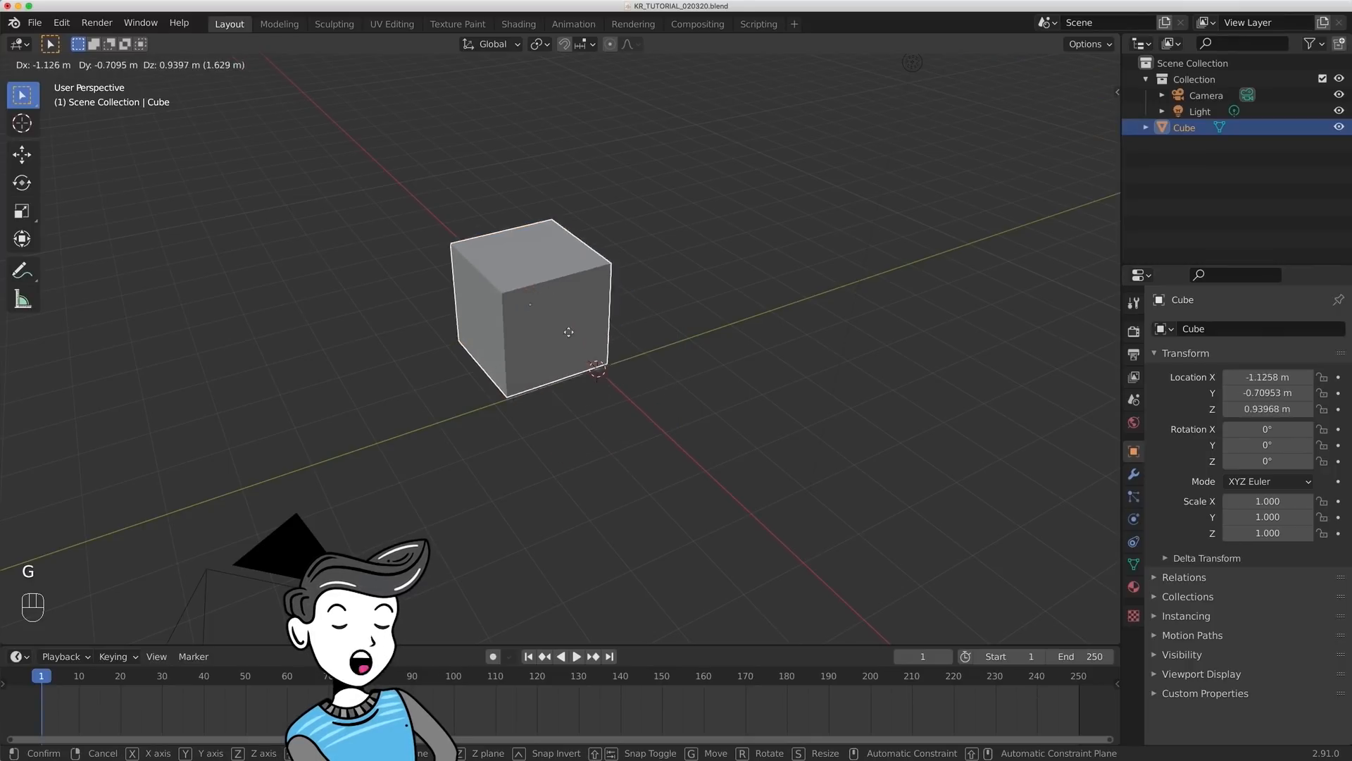
pyautogui.click(760, 284)
pyautogui.press('s')
pyautogui.click(802, 298)
pyautogui.press('r')
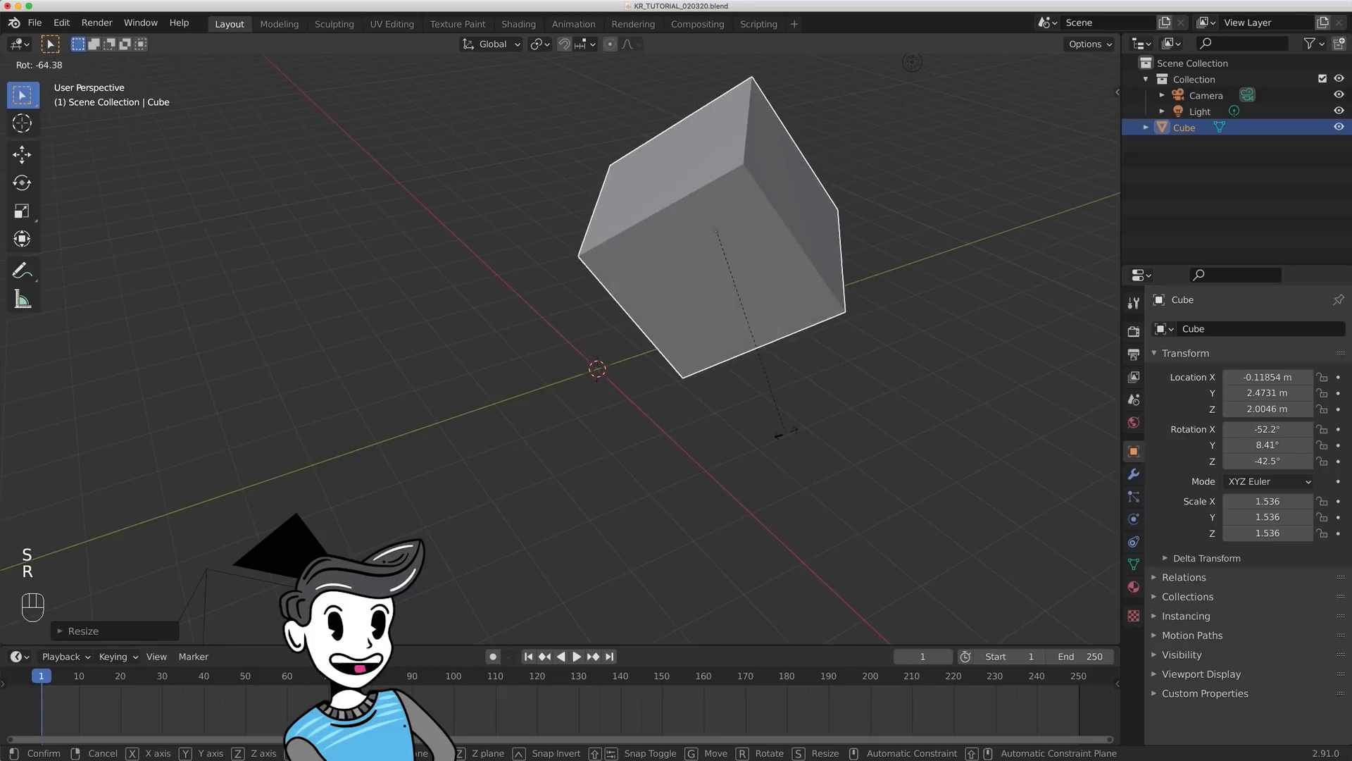
pyautogui.click(787, 431)
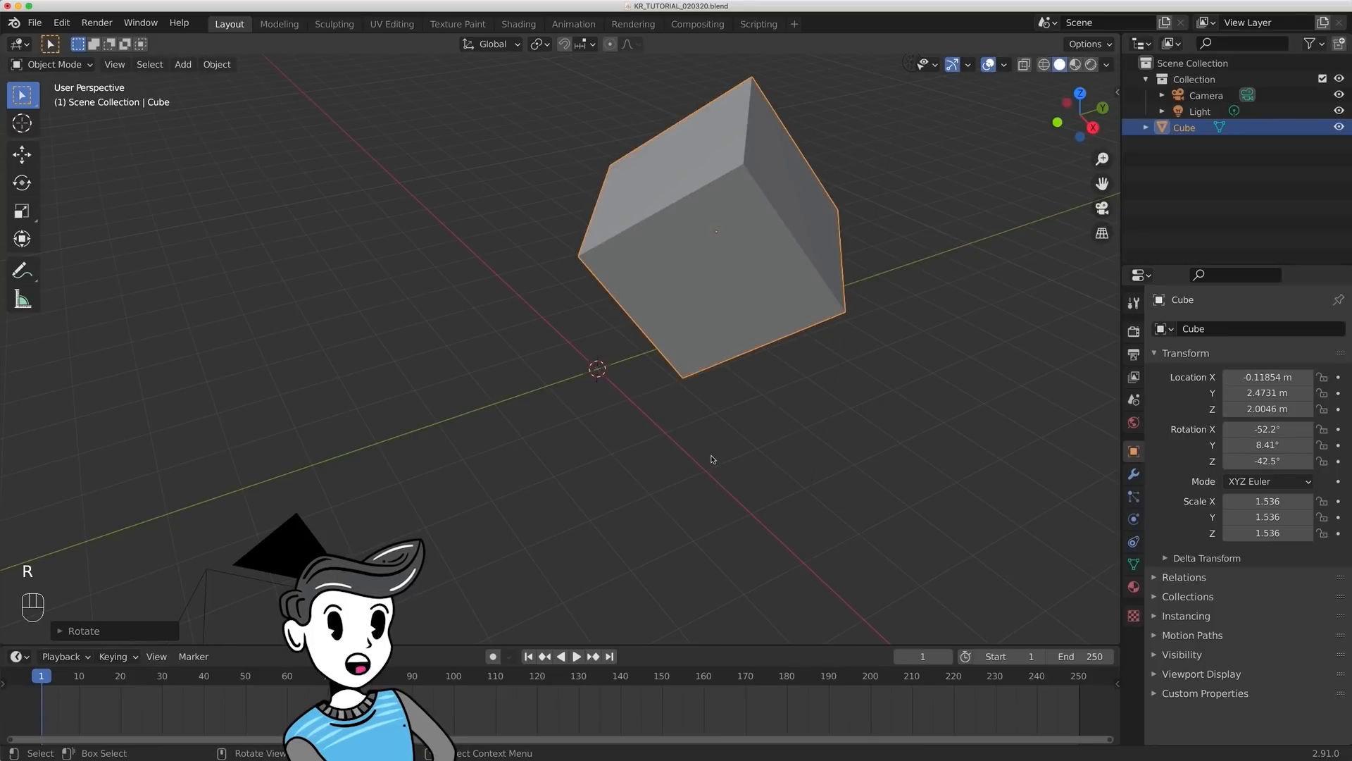
# - Reset the cube's location, scale and rotation to their defaults
pyautogui.hotkey('alt', 'g')
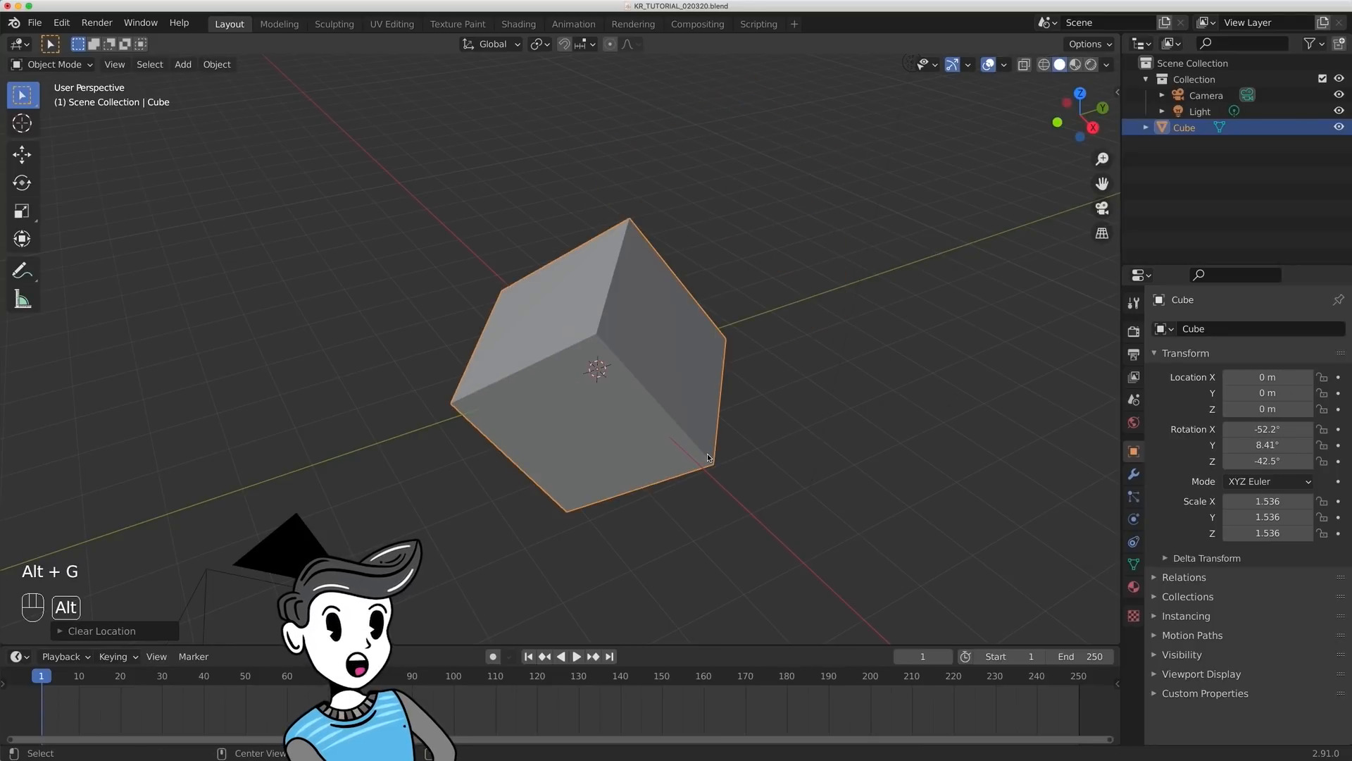
pyautogui.hotkey('alt', 's')
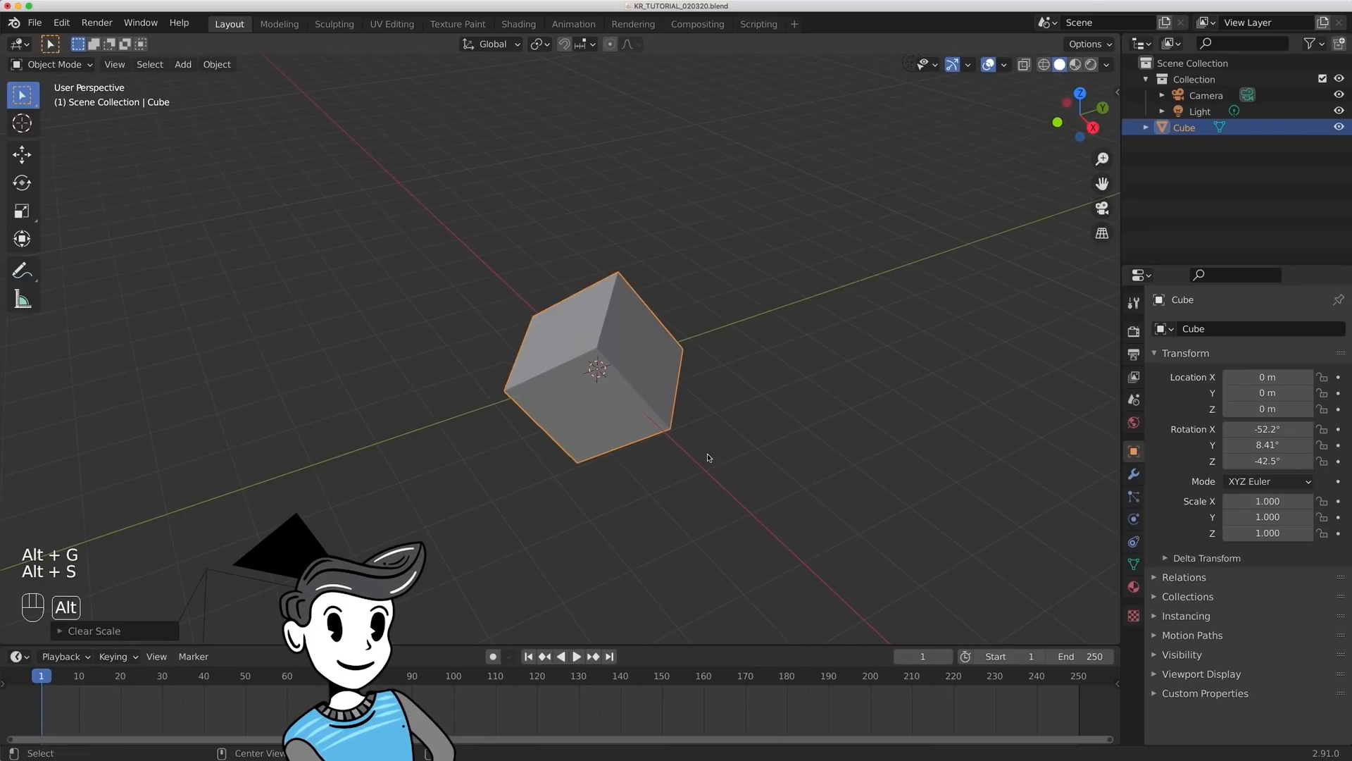
pyautogui.hotkey('alt', 'r')
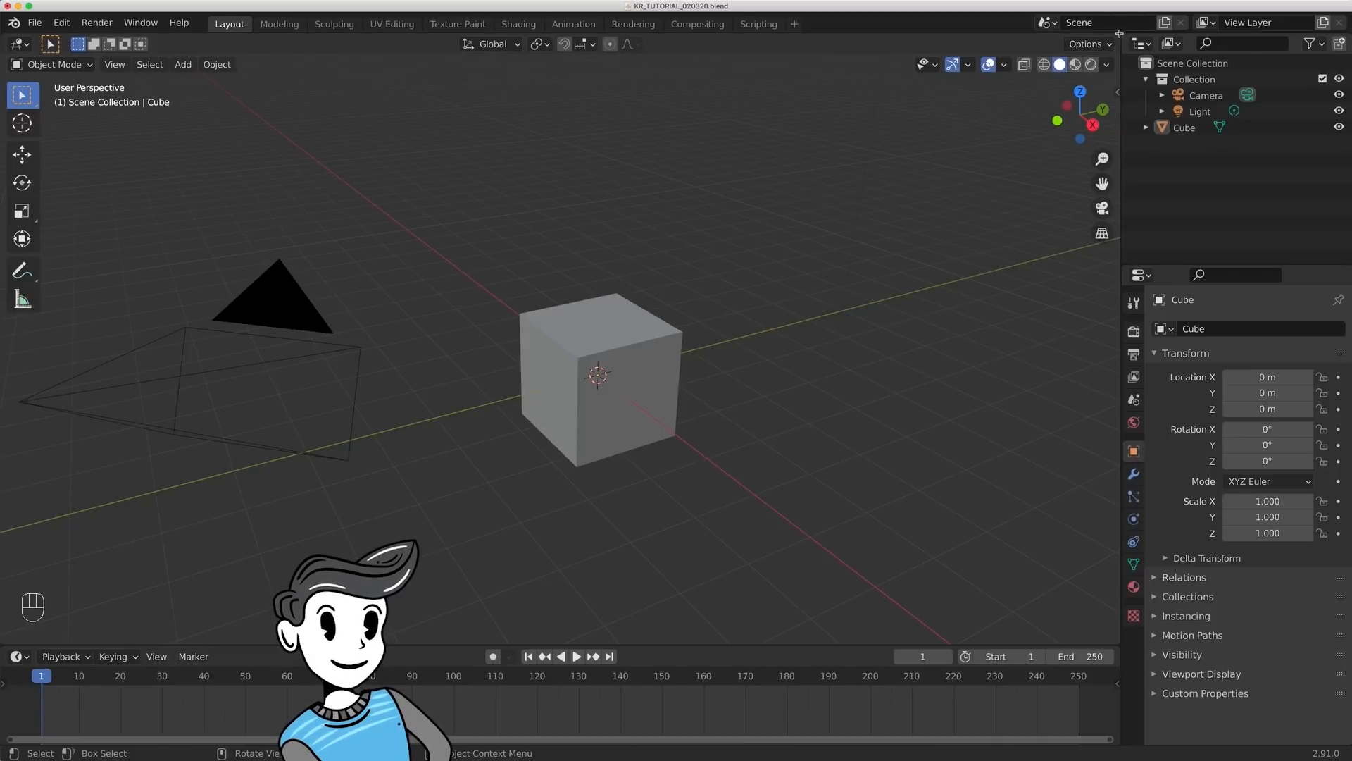
# - Split the 3D viewport into two side-by-side areas and merge them back into a single viewport
pyautogui.moveTo(1119, 33); pyautogui.dragTo(544, 41)
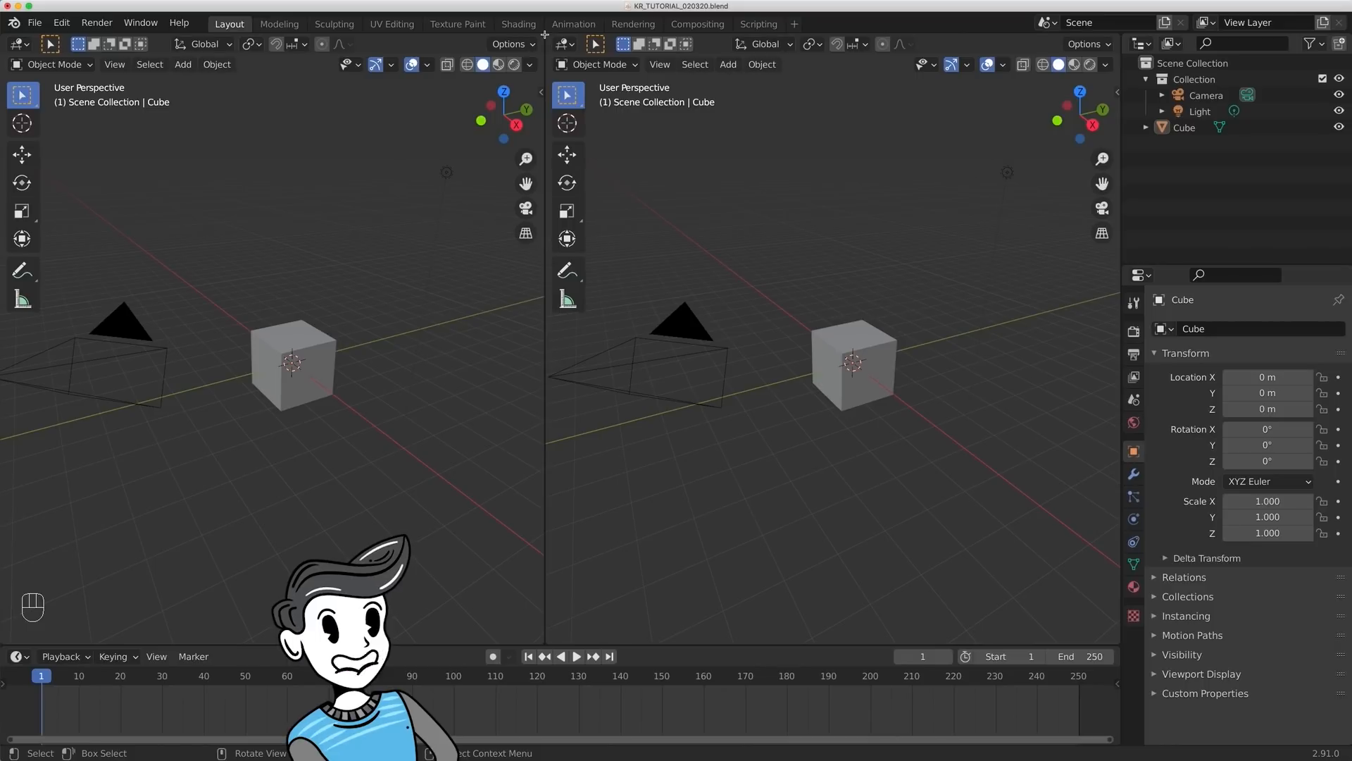
pyautogui.click(544, 35)
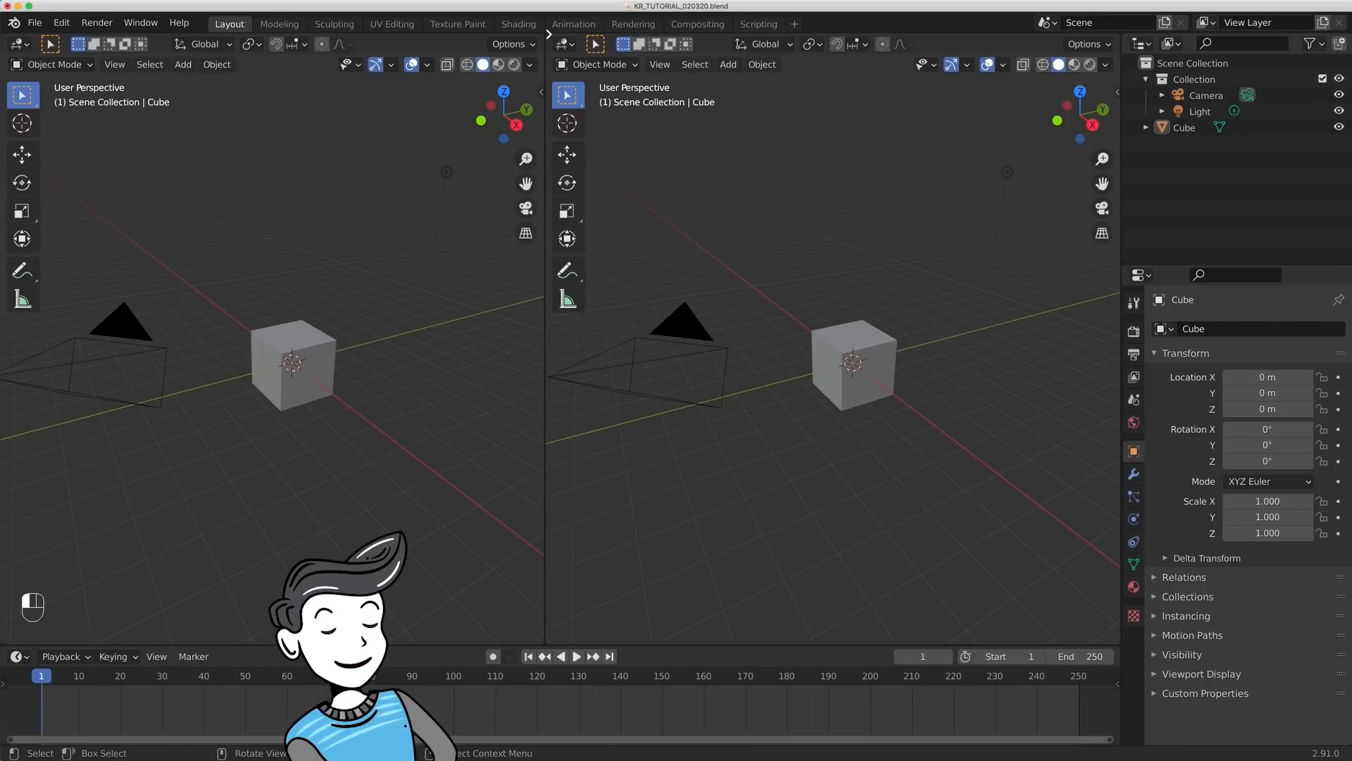
pyautogui.moveTo(548, 33); pyautogui.dragTo(561, 34)
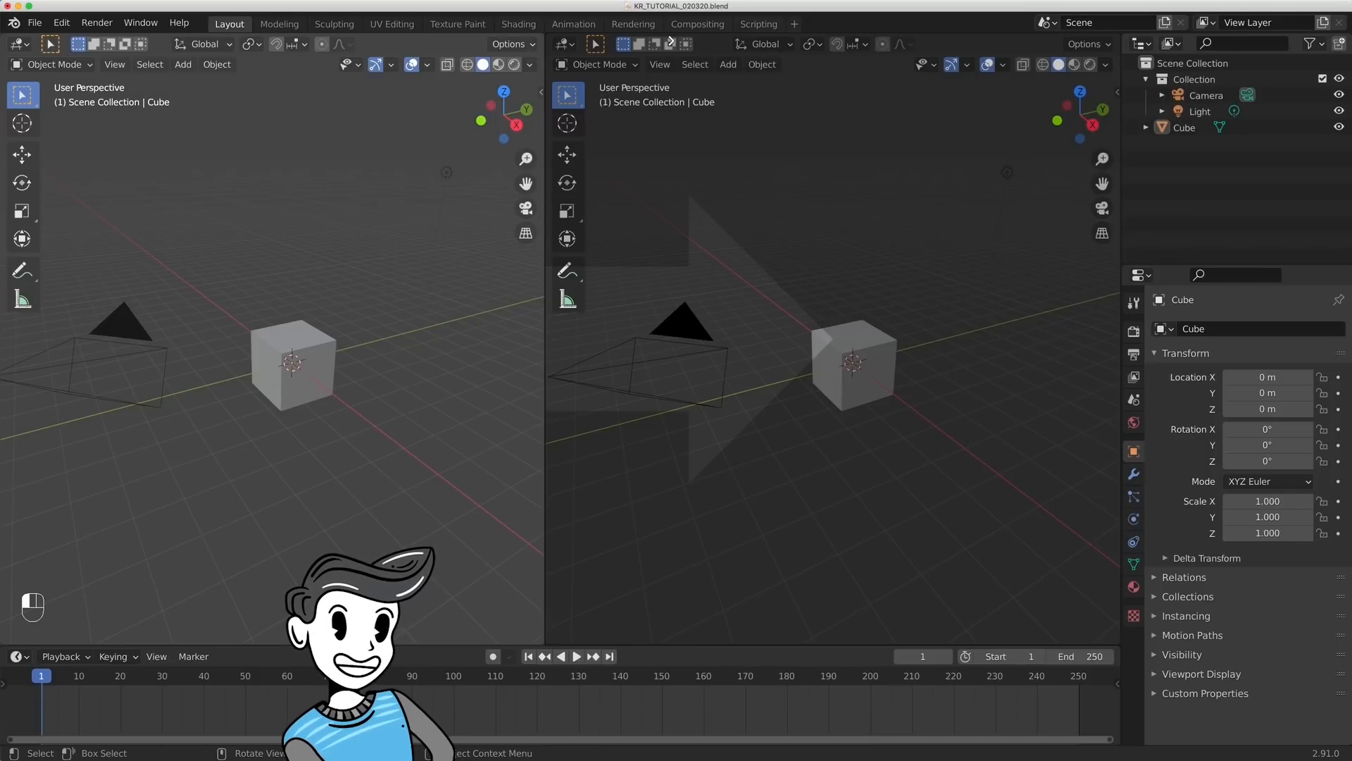
pyautogui.moveTo(671, 40); pyautogui.dragTo(671, 44)
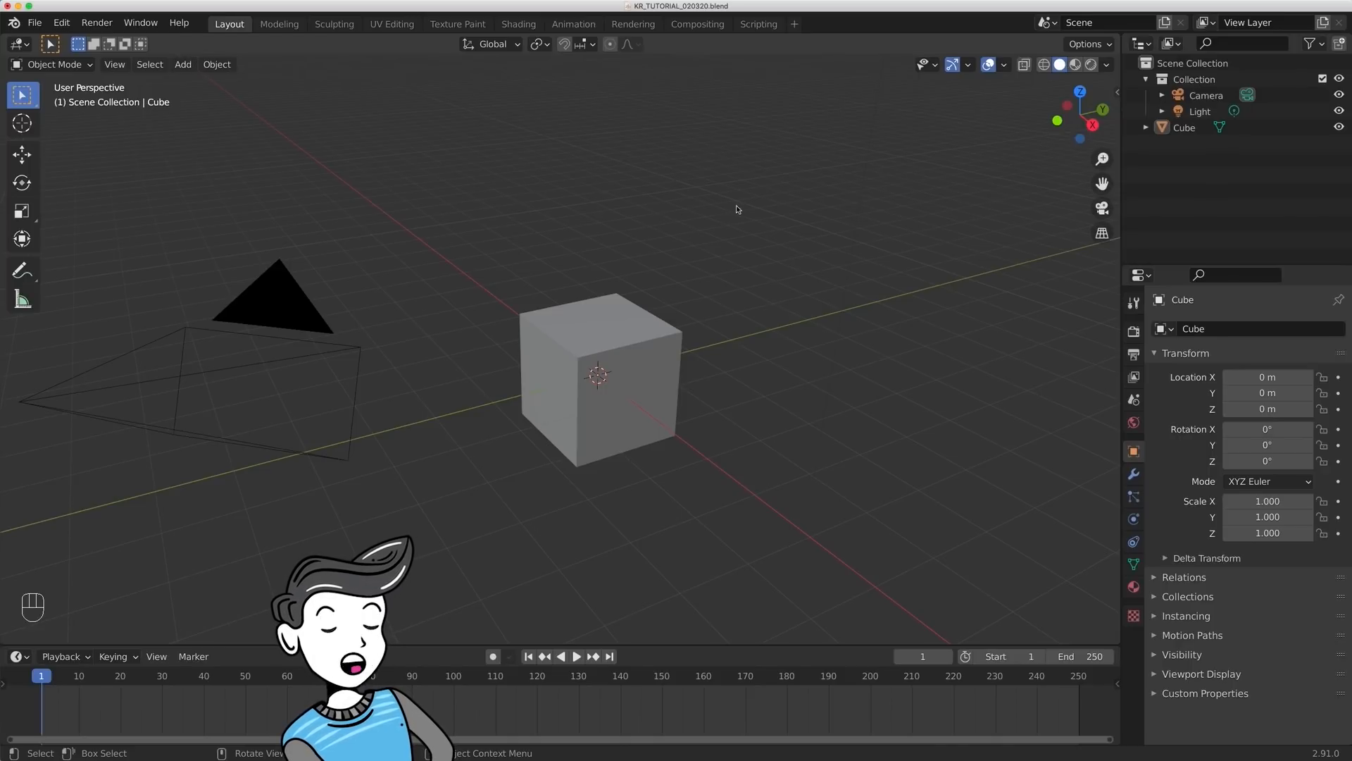
# - Examine the Window shortcuts in the Keymap preferences and close the preferences
pyautogui.click(62, 22)
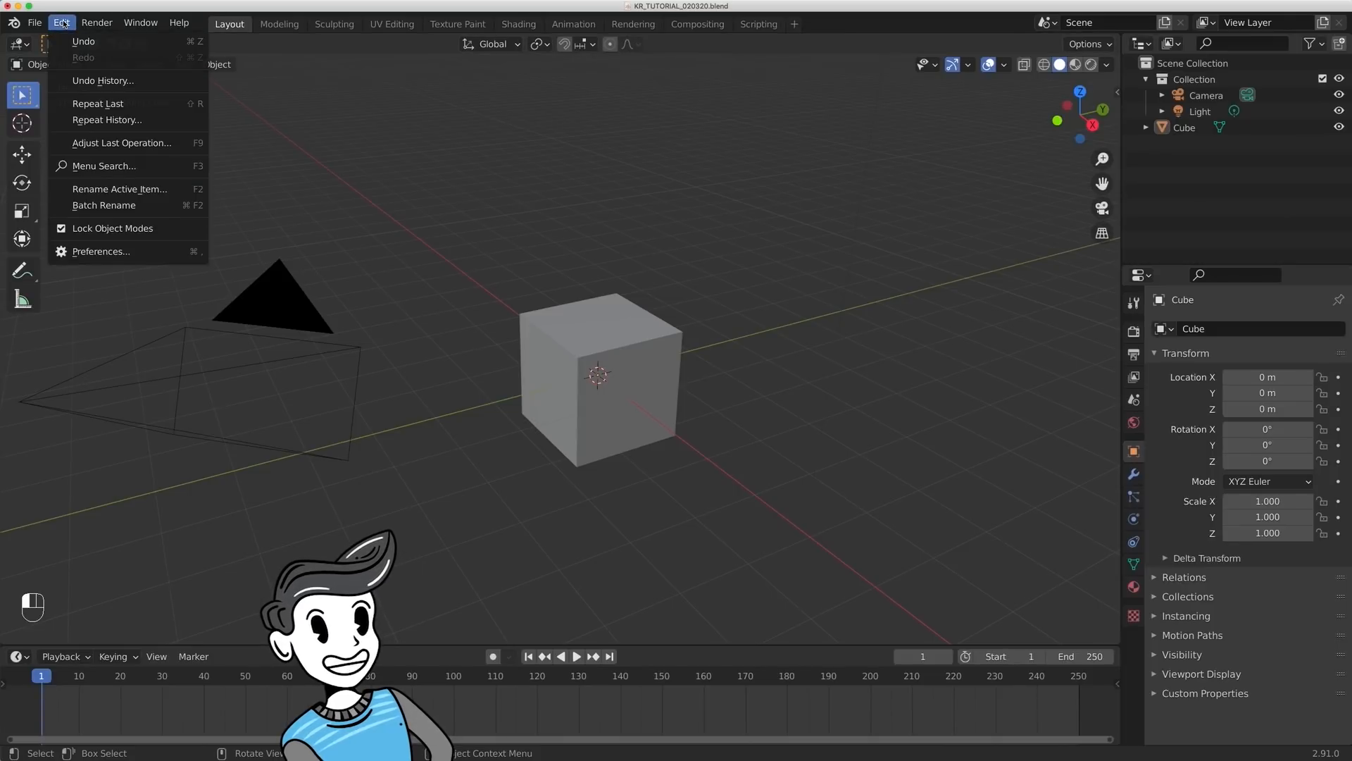
pyautogui.click(101, 251)
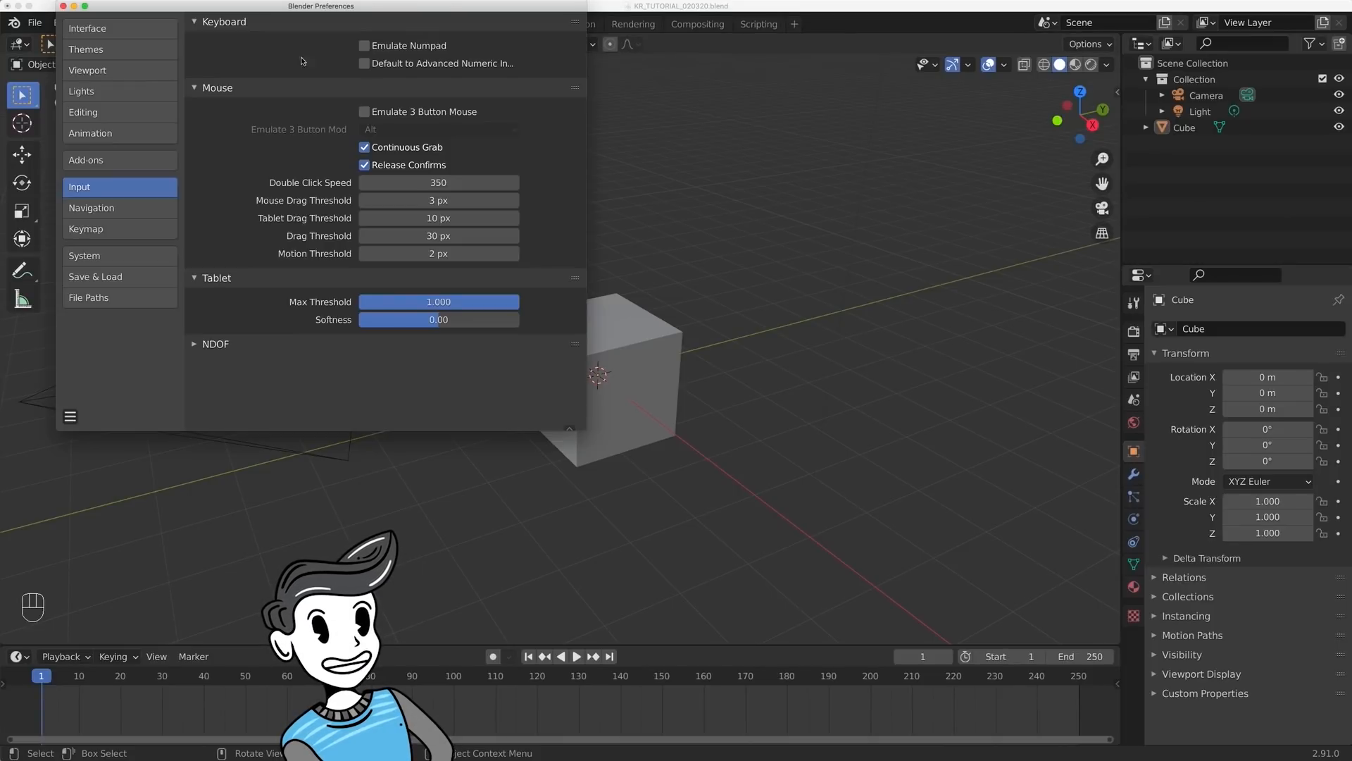
pyautogui.click(91, 228)
pyautogui.click(205, 314)
pyautogui.scroll(-10, 302, 347)
pyautogui.scroll(2, 302, 347)
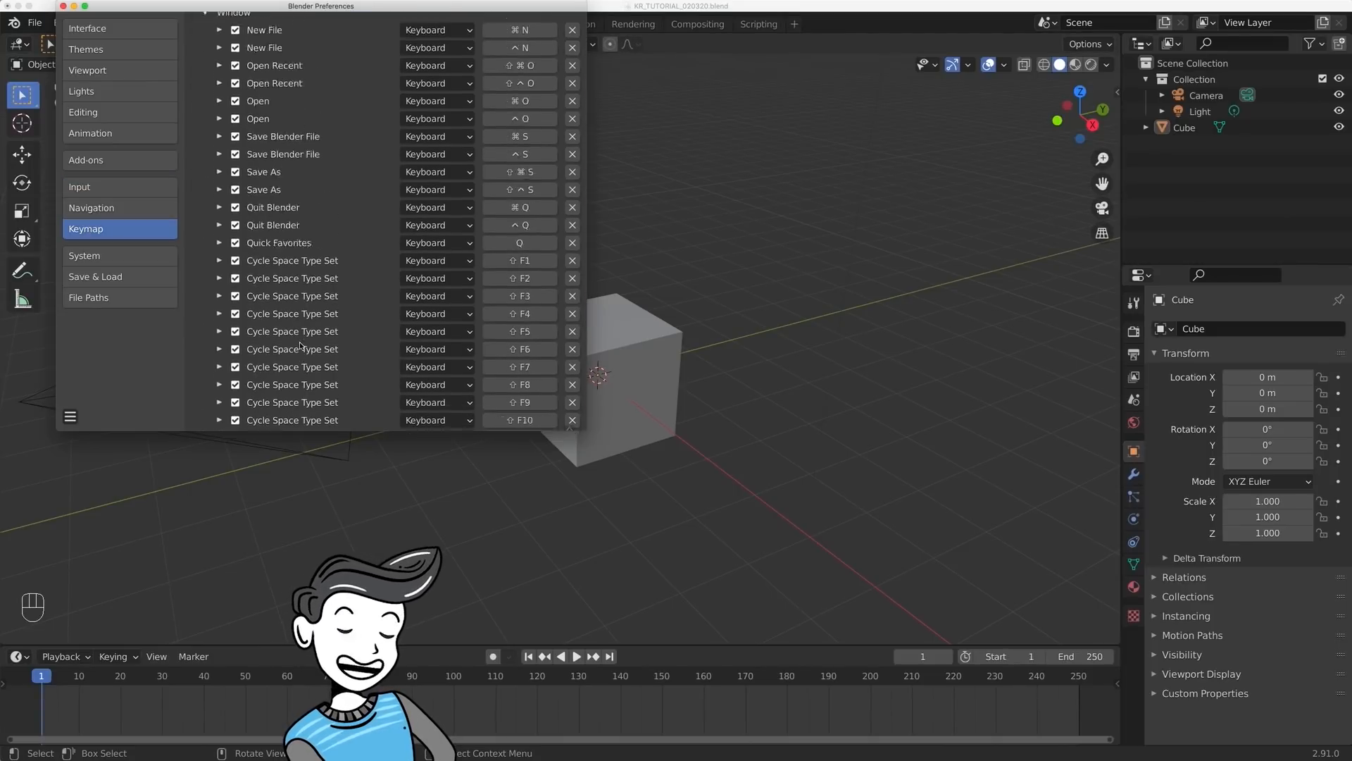
pyautogui.click(61, 6)
# - Add the 3D Cursor tool to the quick favorites and call up the favorites list
pyautogui.rightClick(26, 155)
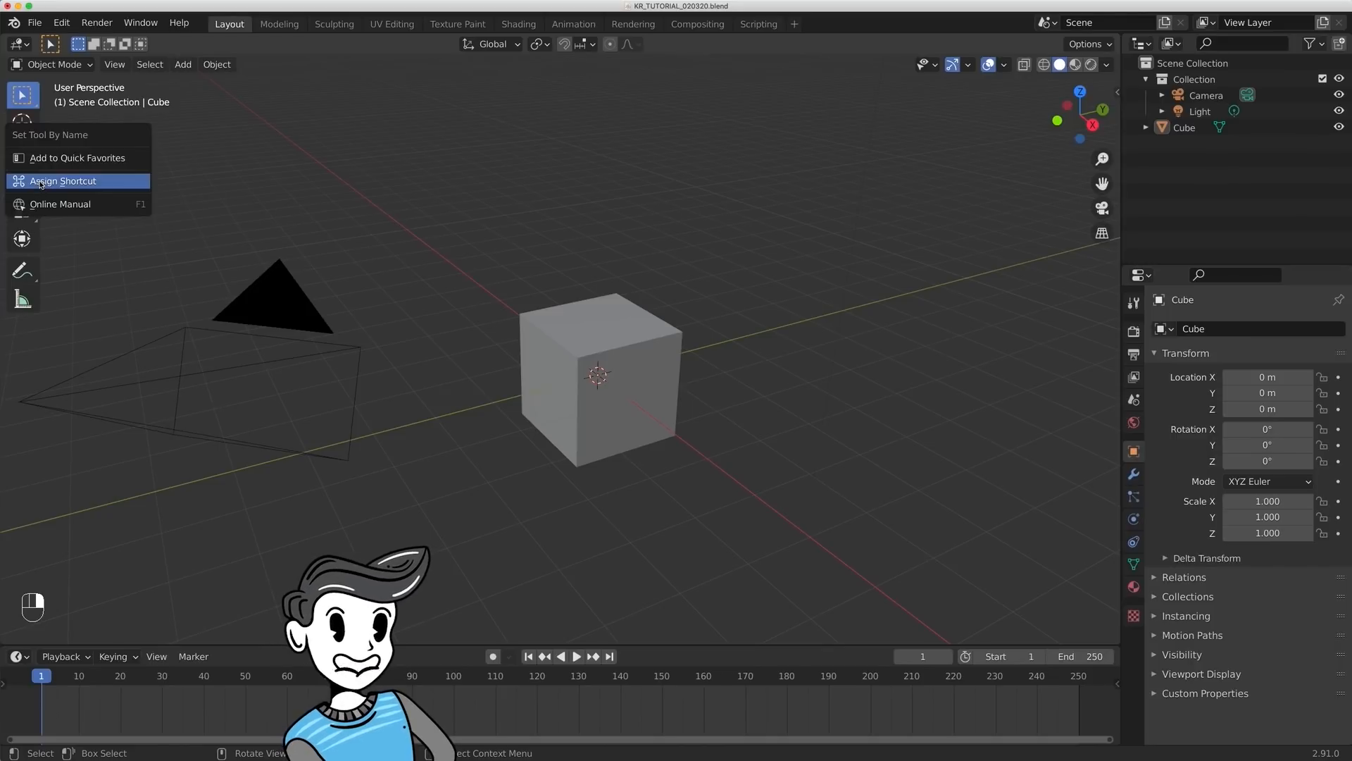
pyautogui.rightClick(29, 131)
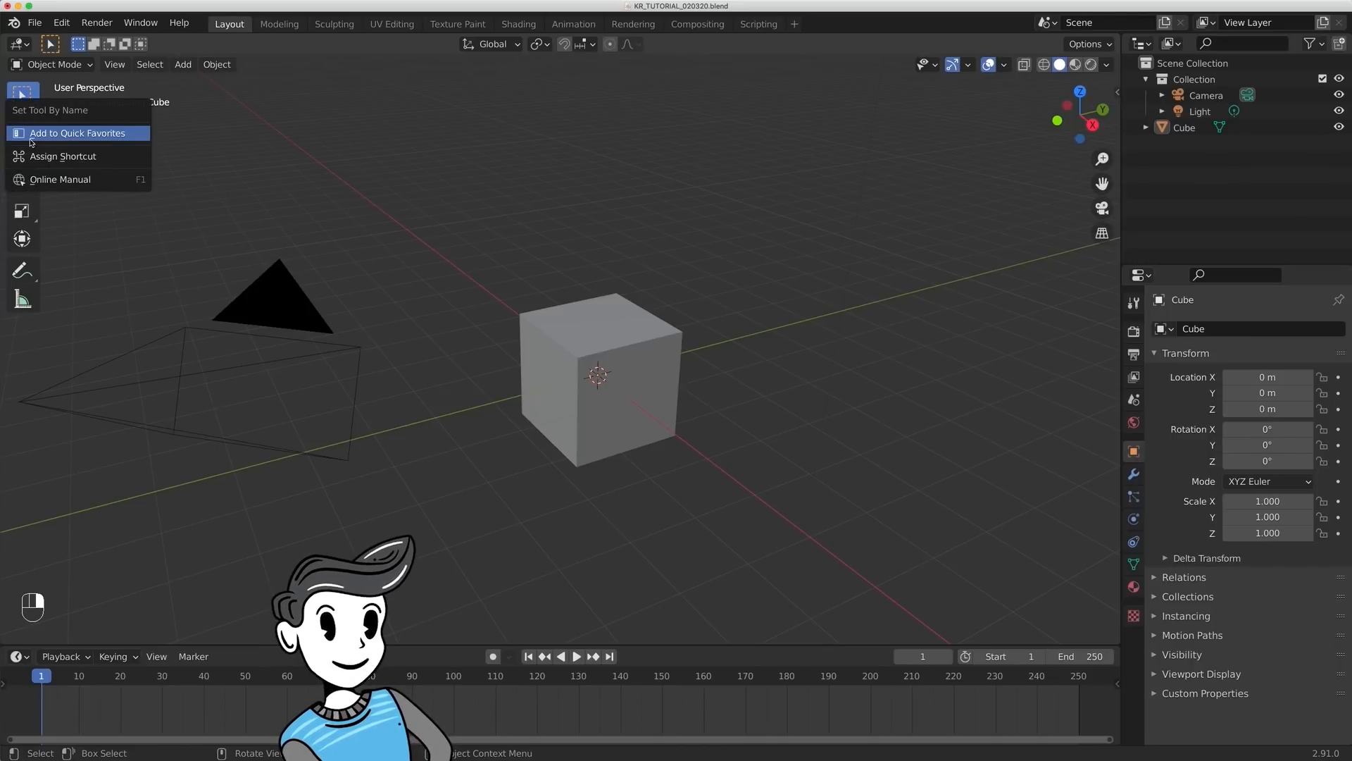
pyautogui.click(30, 139)
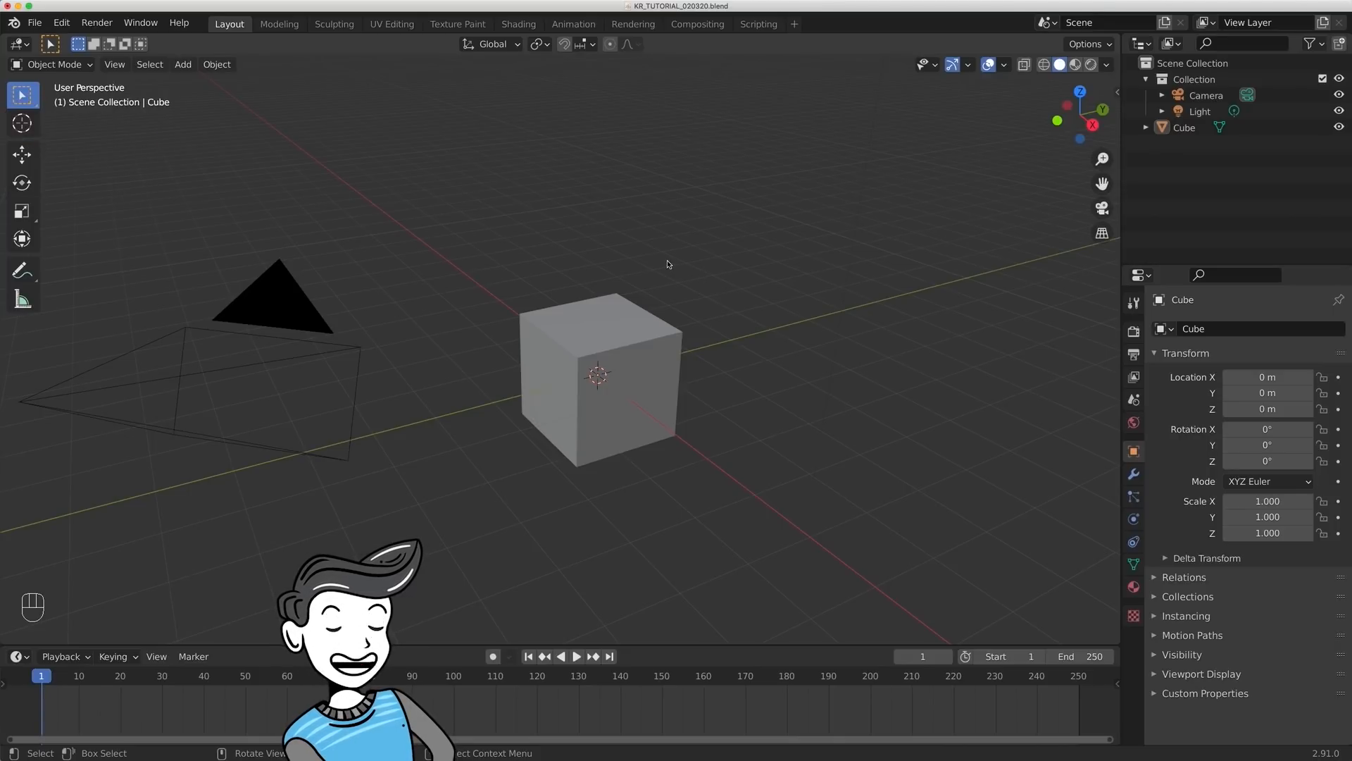
pyautogui.press('q')
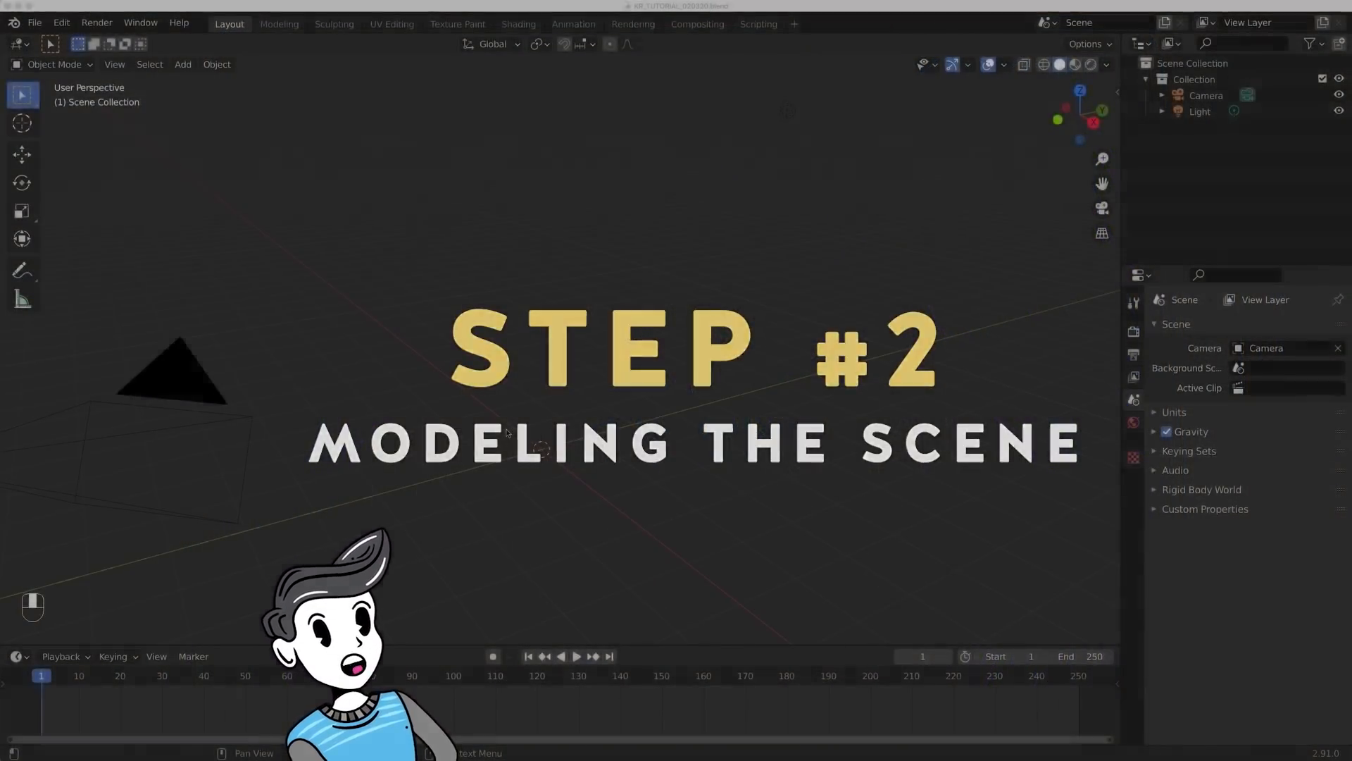
# - Add a 2 m cube mesh at the world origin
pyautogui.hotkey('shift', 'a')
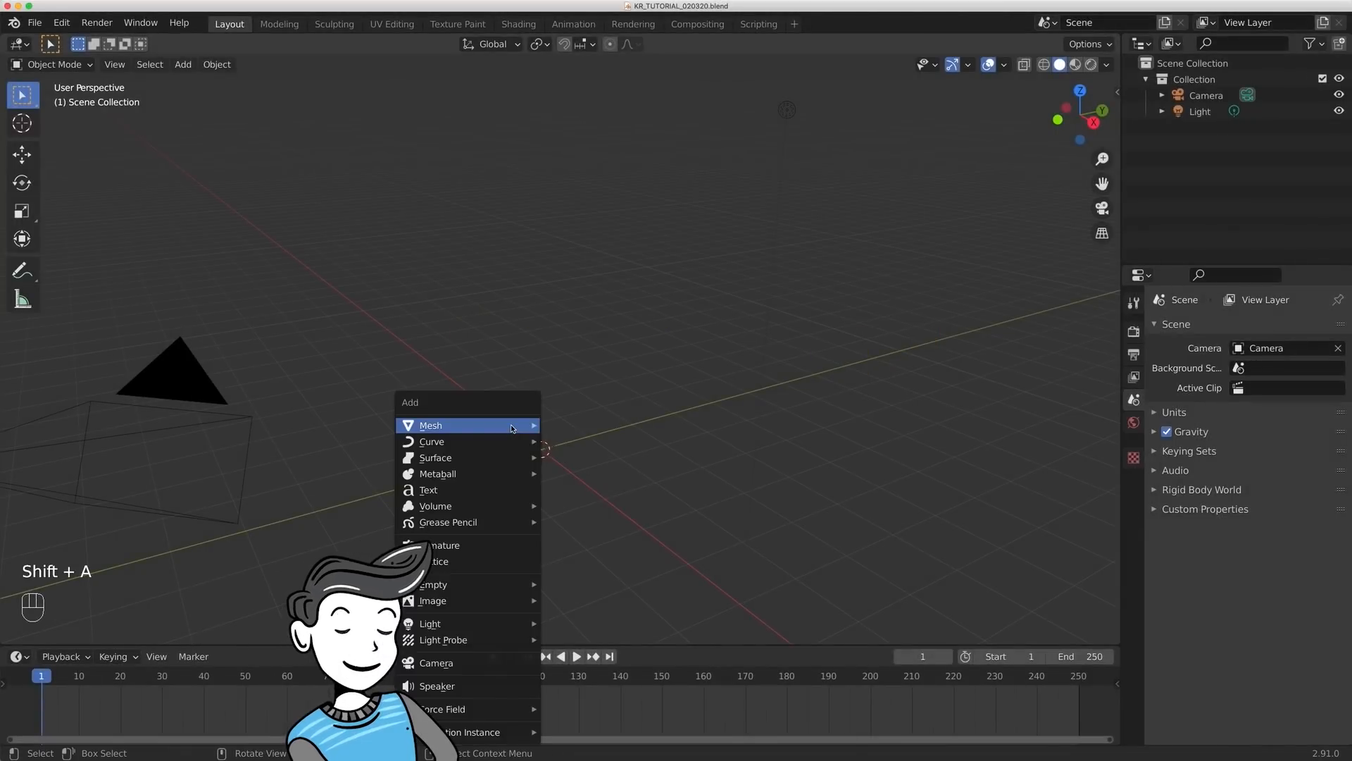
pyautogui.moveTo(511, 425)
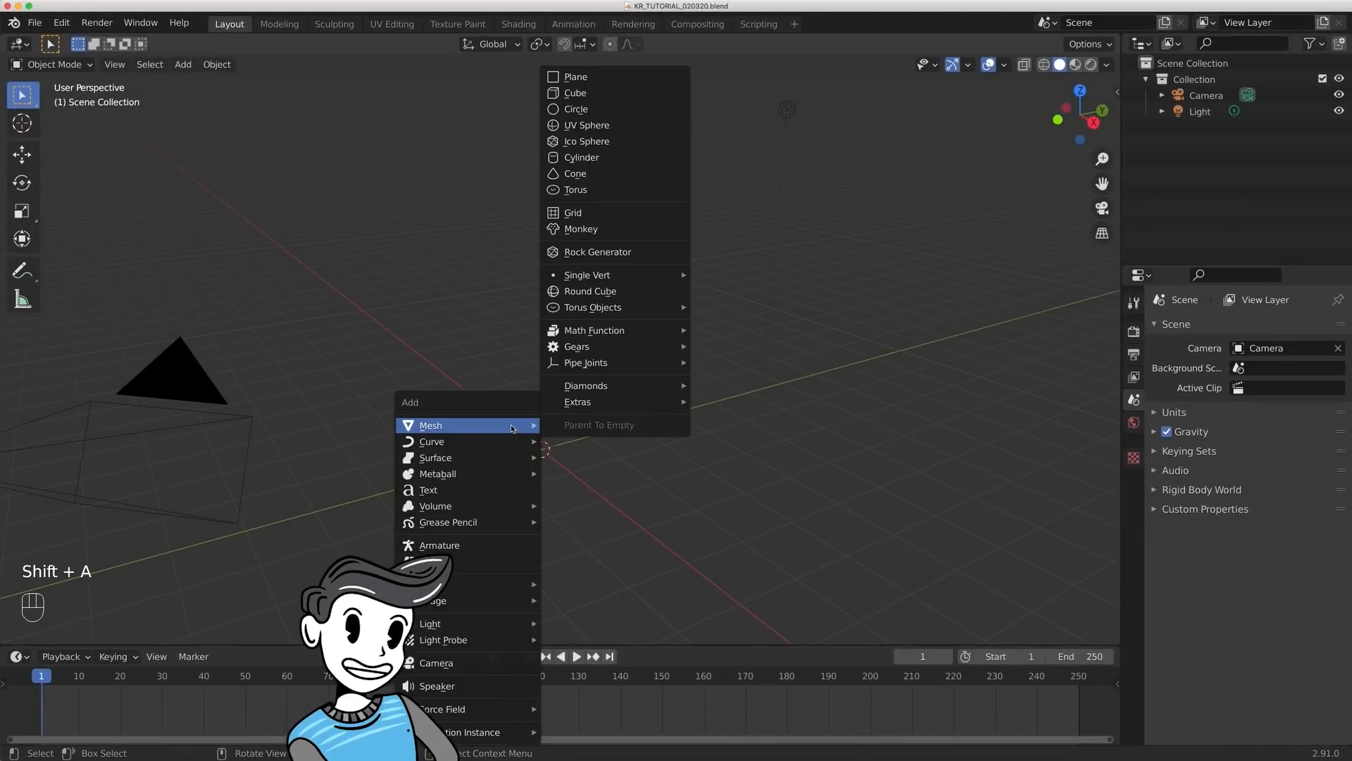
pyautogui.click(599, 93)
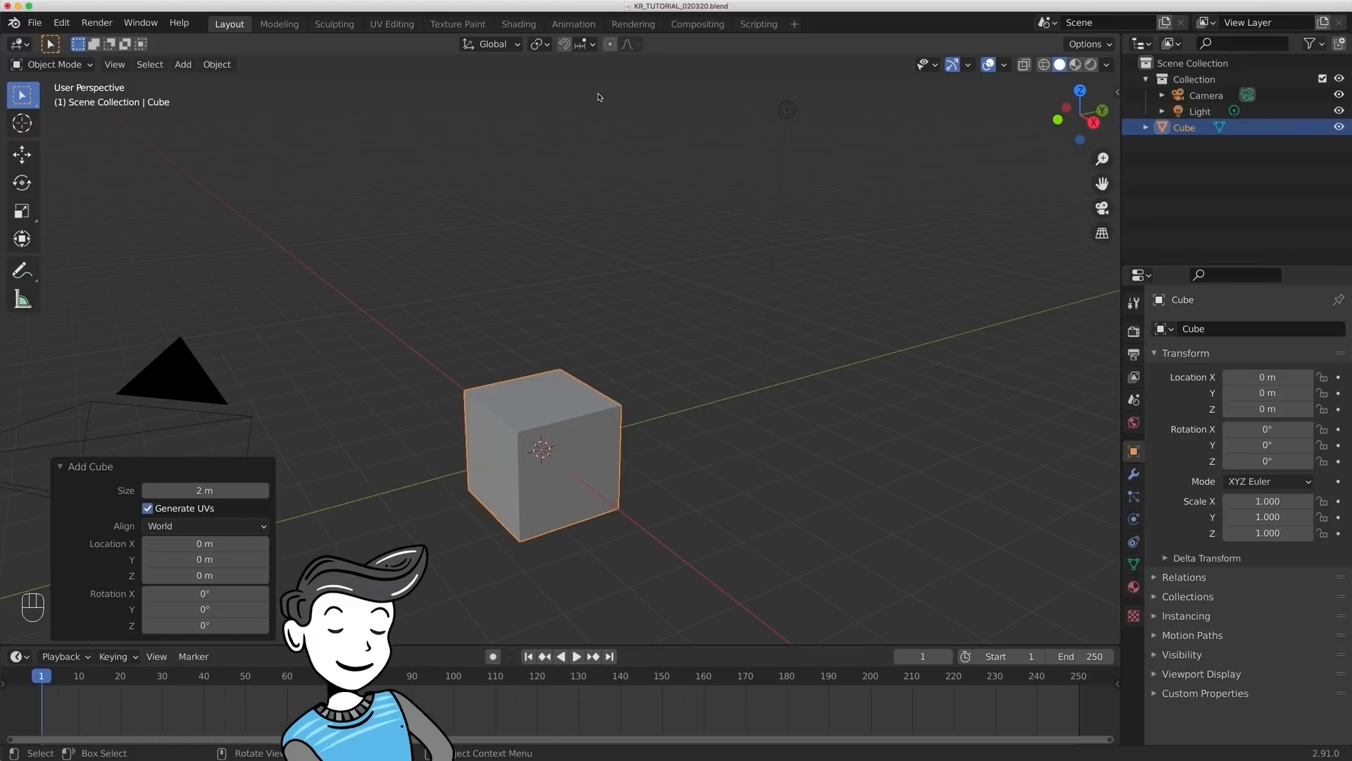
pyautogui.moveTo(661, 501); pyautogui.dragTo(677, 469, button='middle')
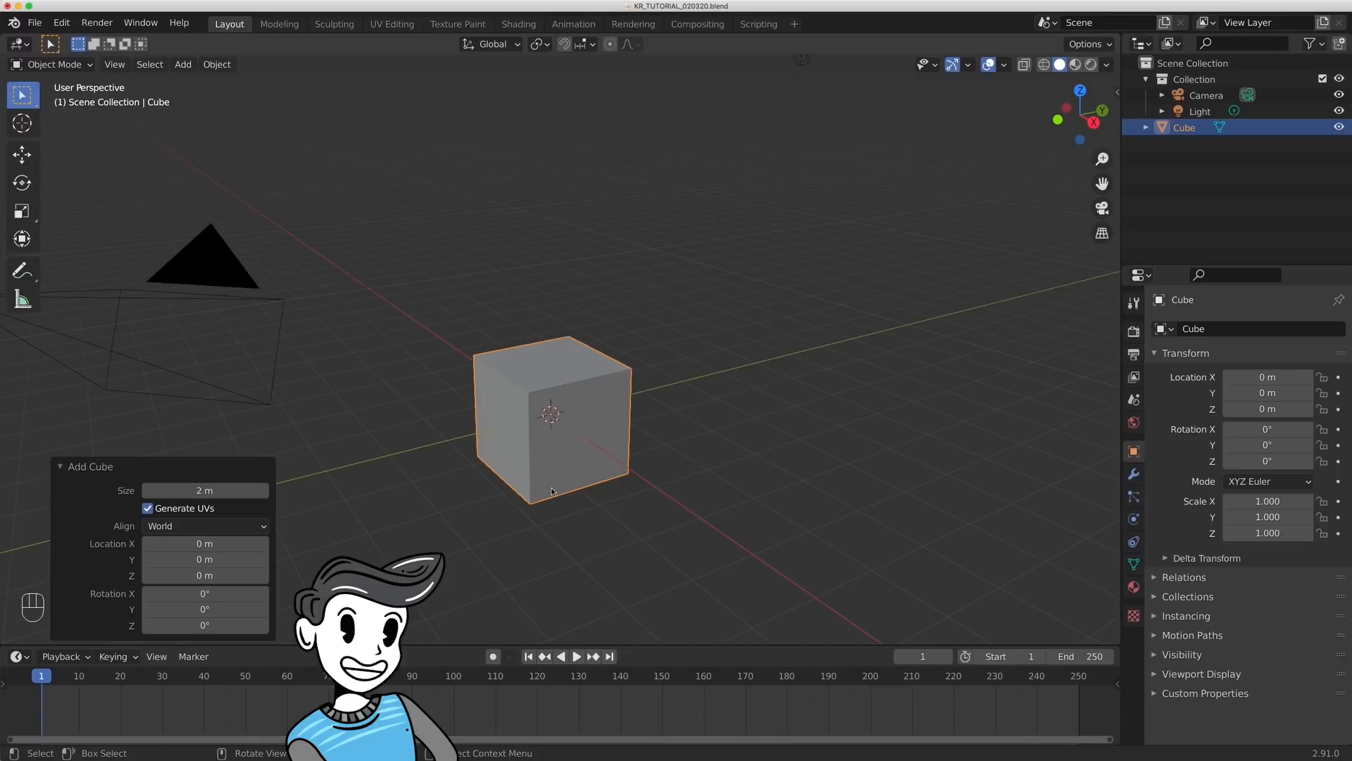
pyautogui.click(718, 429)
pyautogui.click(610, 408)
pyautogui.scroll(3, 676, 423)
pyautogui.moveTo(701, 432); pyautogui.dragTo(722, 374, button='middle')
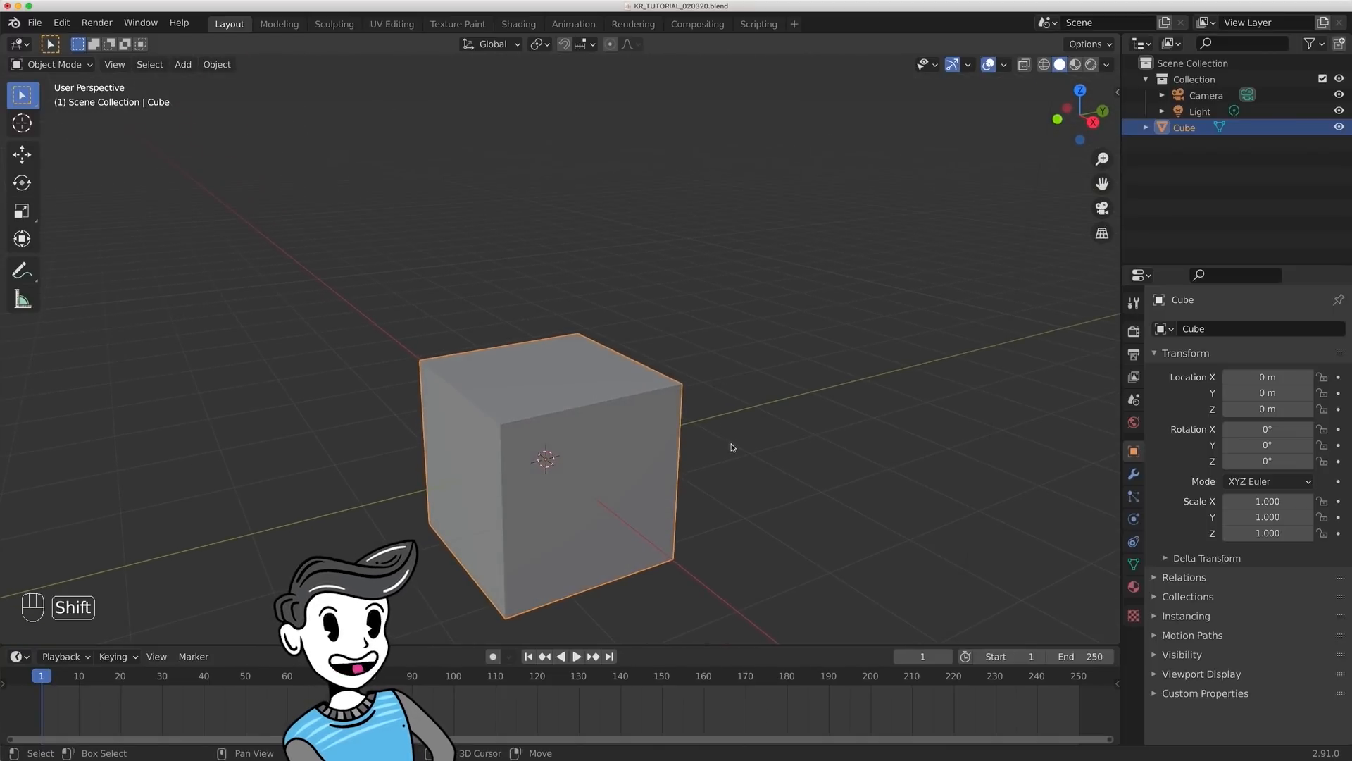
pyautogui.keyDown('shift'); pyautogui.moveTo(731, 447); pyautogui.dragTo(732, 410, button='middle'); pyautogui.keyUp('shift')
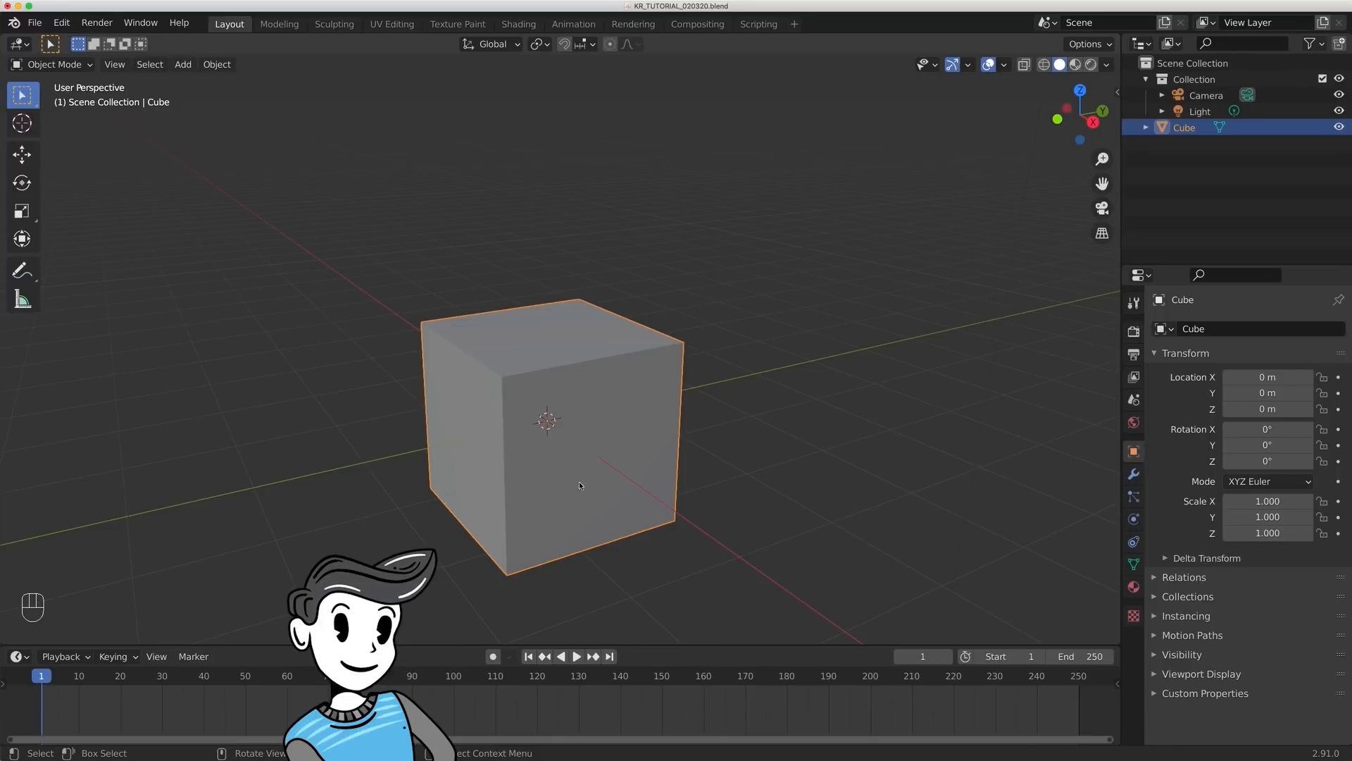
# - Try moving the cube freely and scaling it up uniformly, cancelling both transforms
pyautogui.scroll(-3, 661, 486)
pyautogui.press('g')
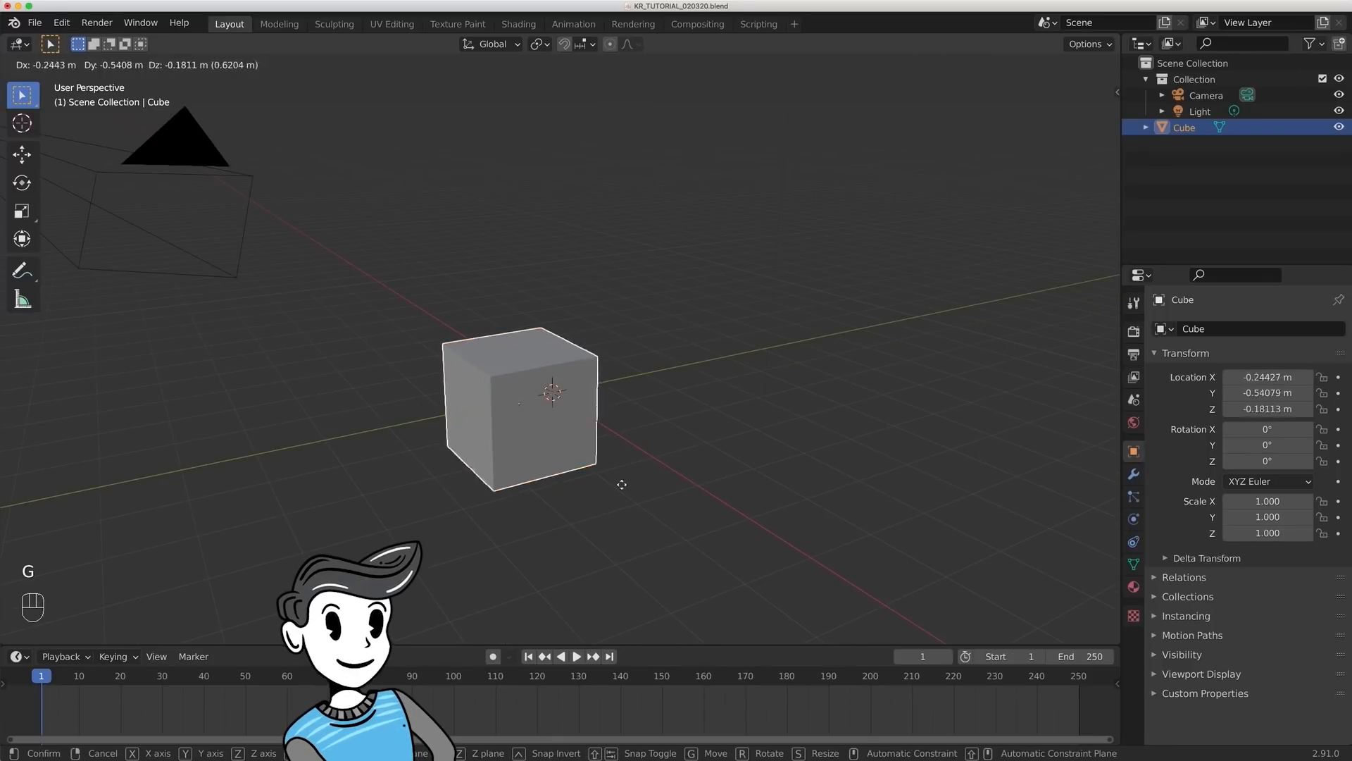
pyautogui.press('Escape')
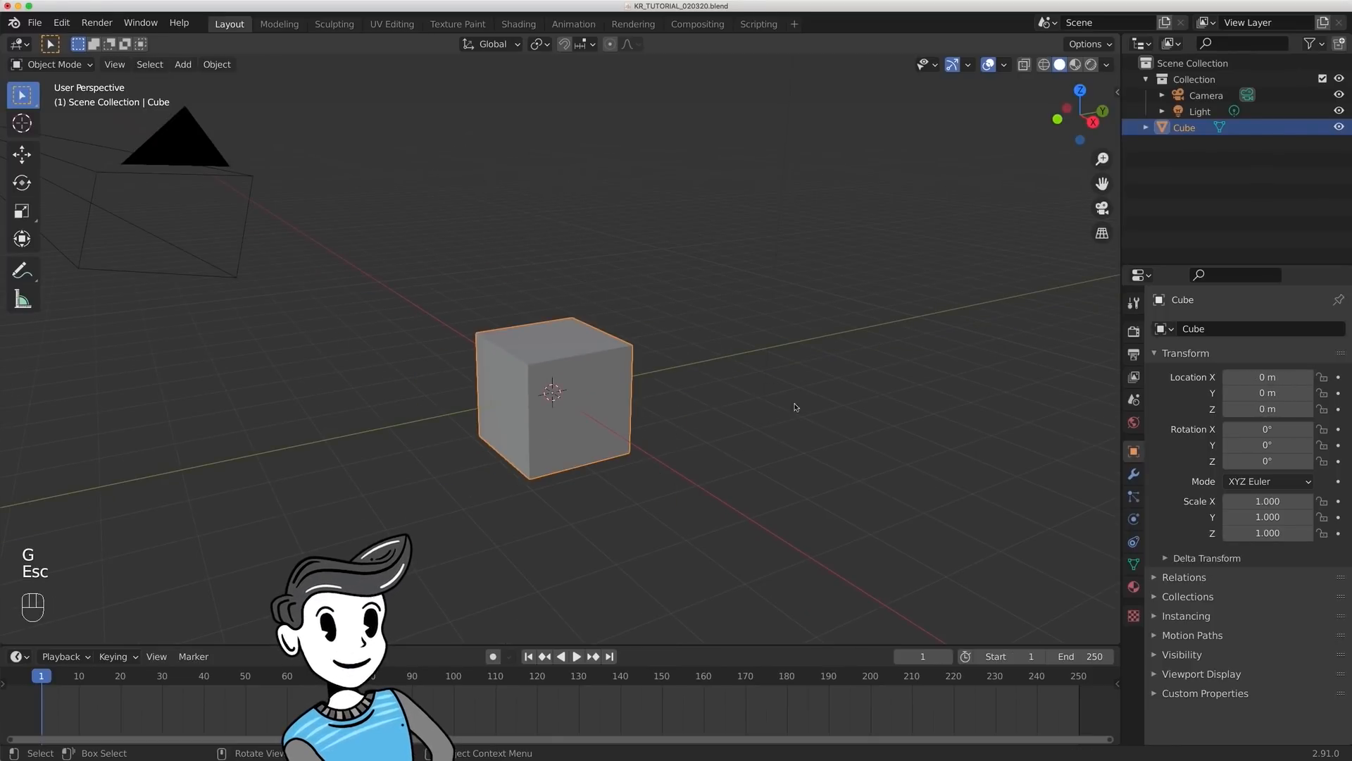
pyautogui.press('s')
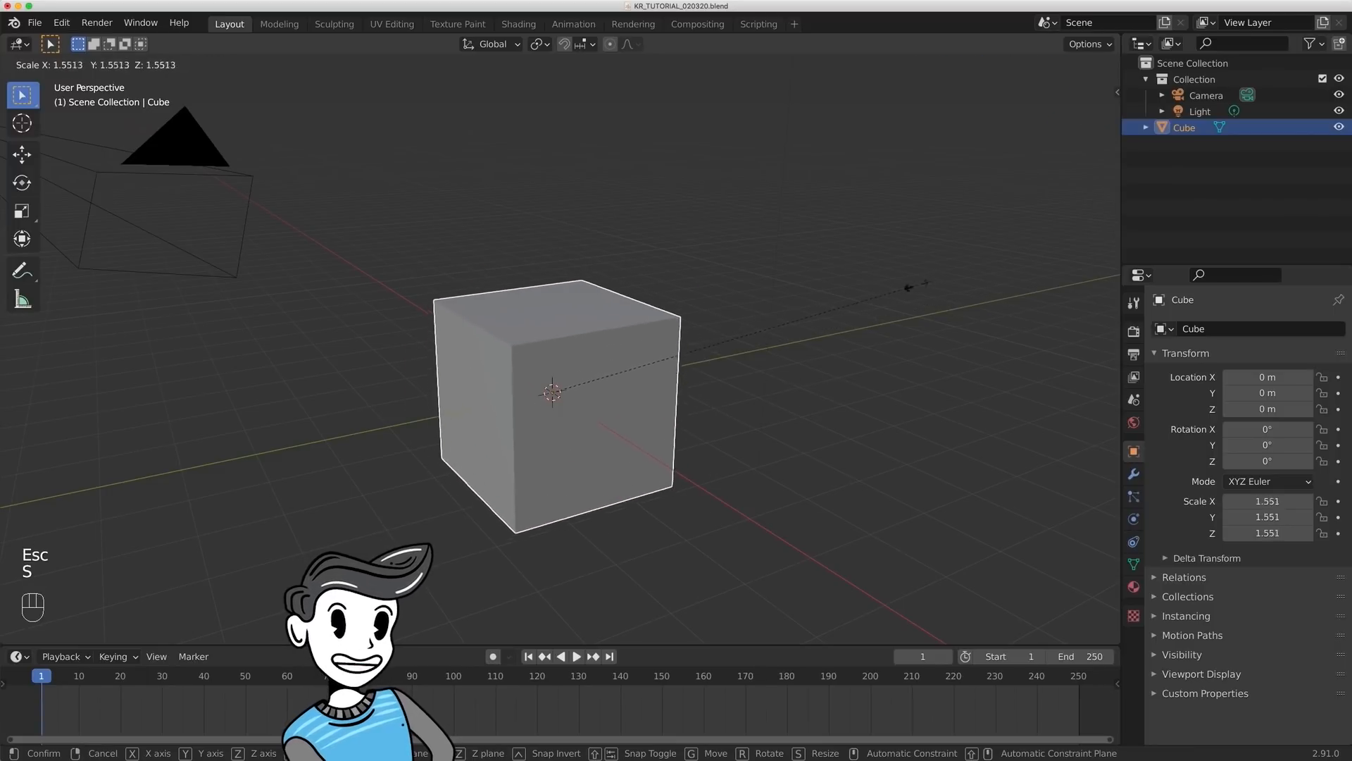
pyautogui.press('Escape')
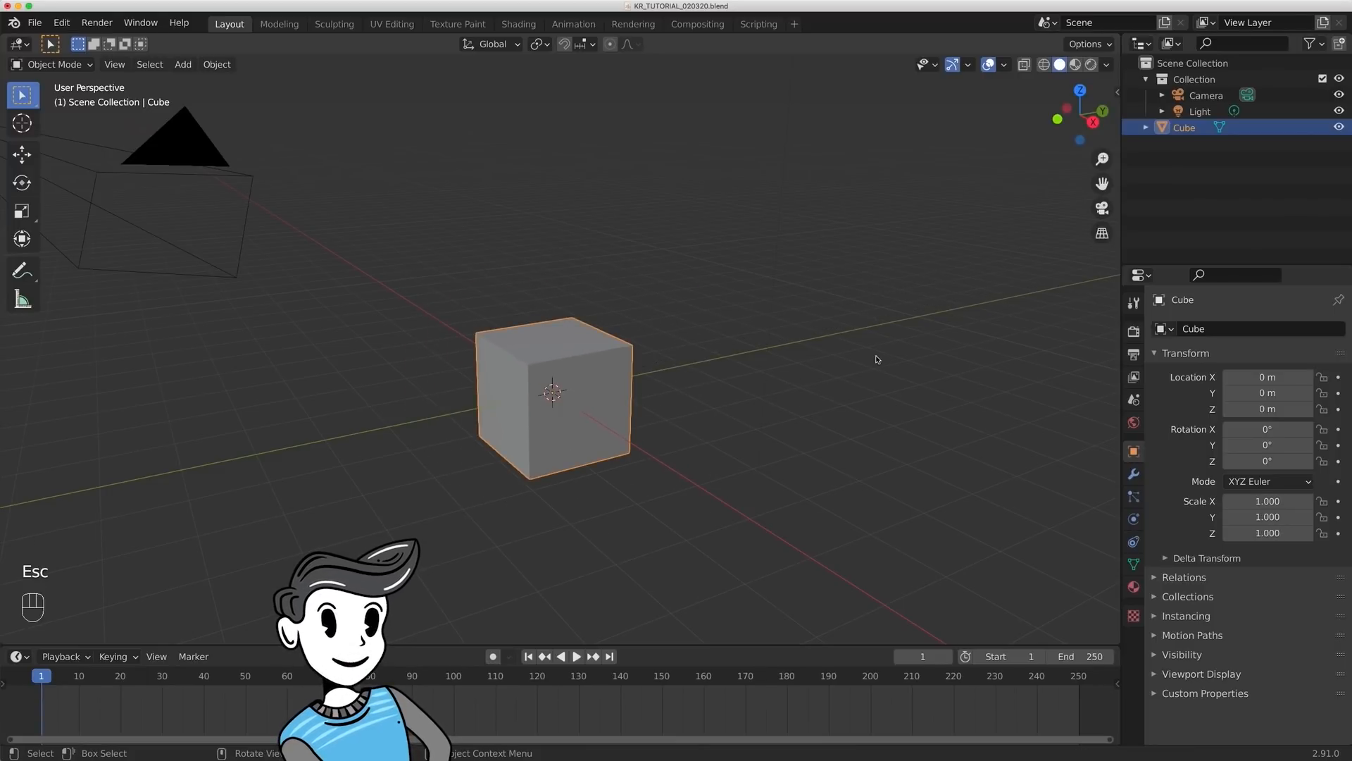
# - Scale the cube down uniformly to 0.1
pyautogui.press('s')
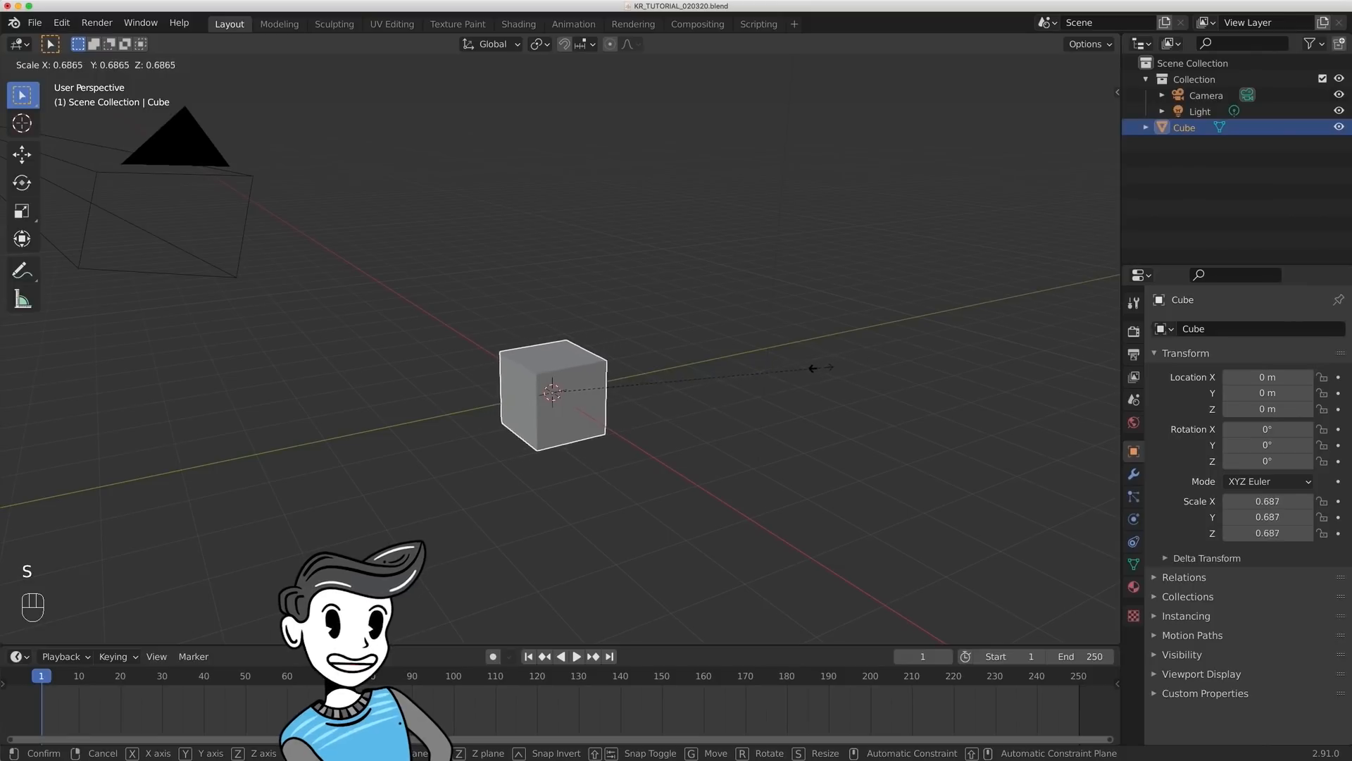
pyautogui.click(574, 428)
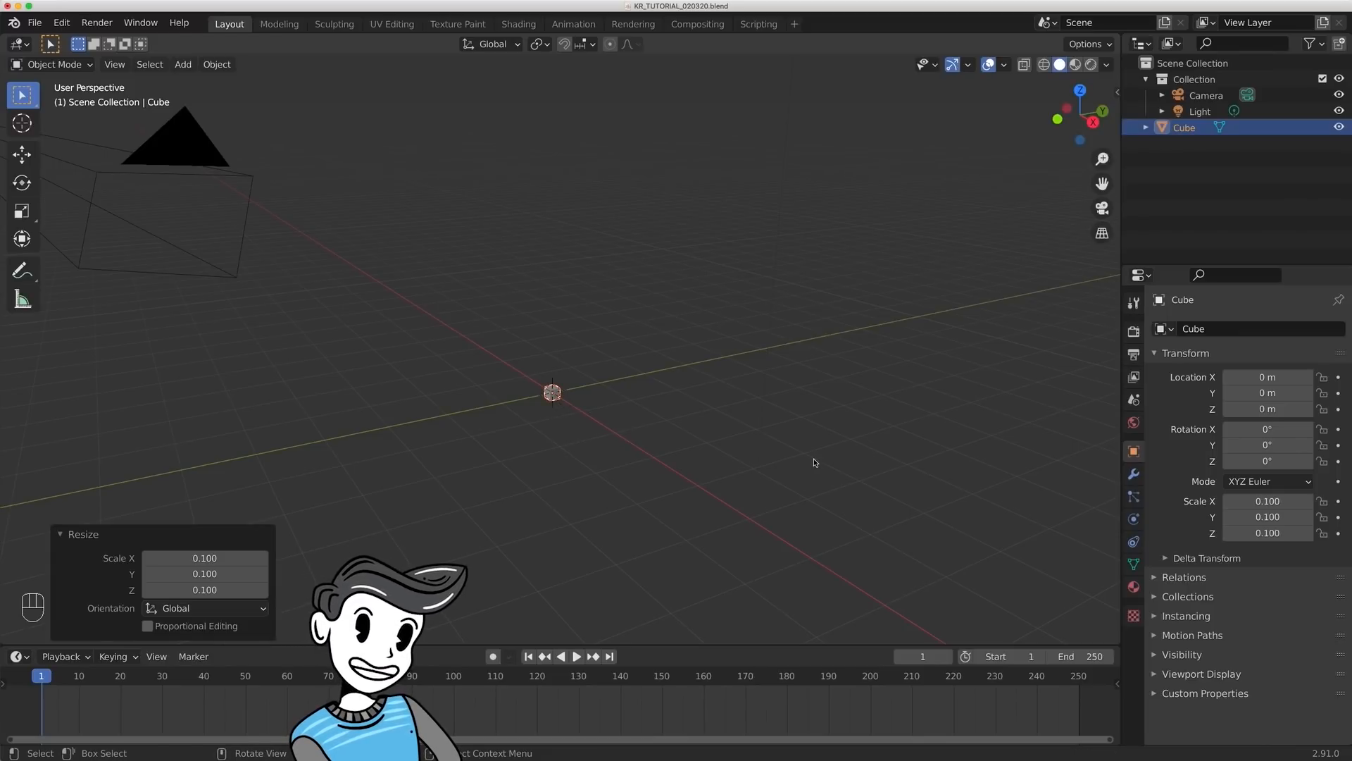
pyautogui.moveTo(707, 366); pyautogui.dragTo(696, 416, button='middle')
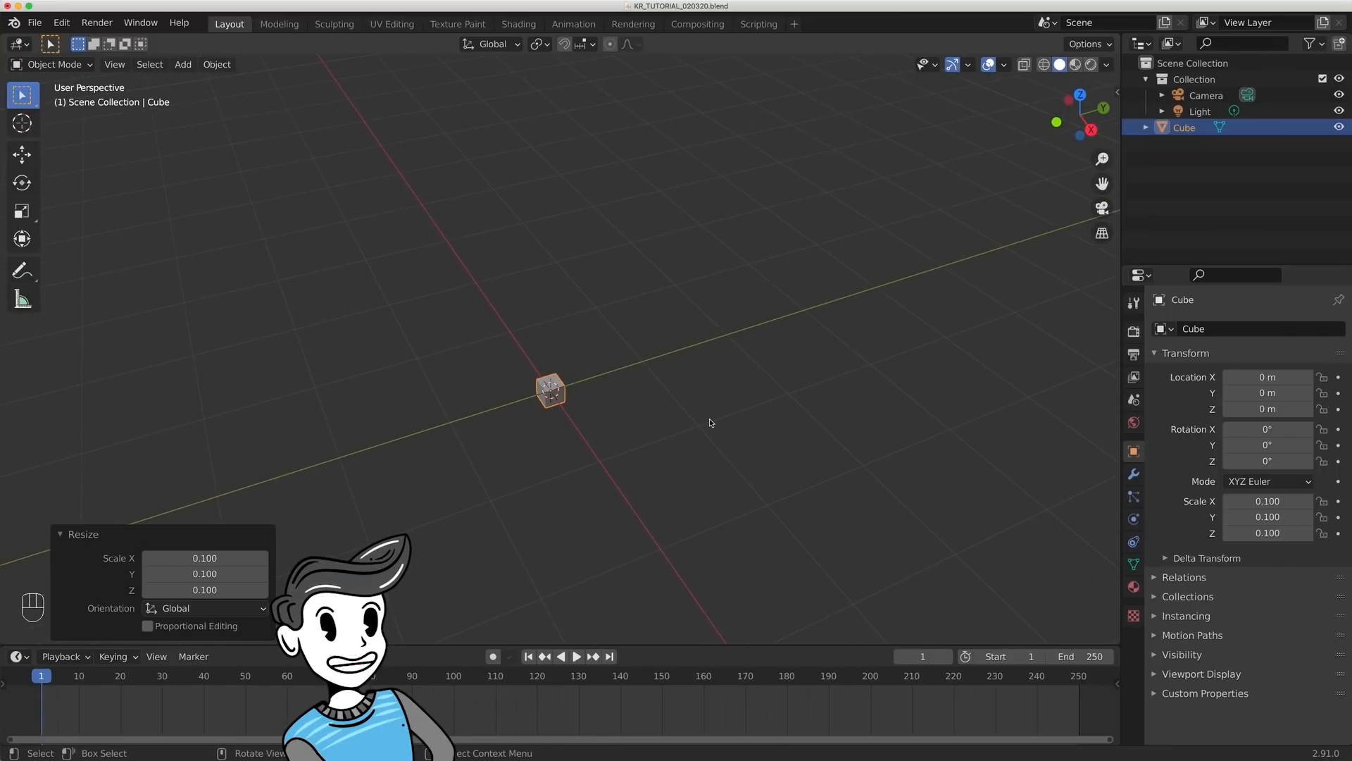
# - Stretch the small cube along the global Y axis to a Y scale of about 1.575, forming a long bar
pyautogui.click(716, 524)
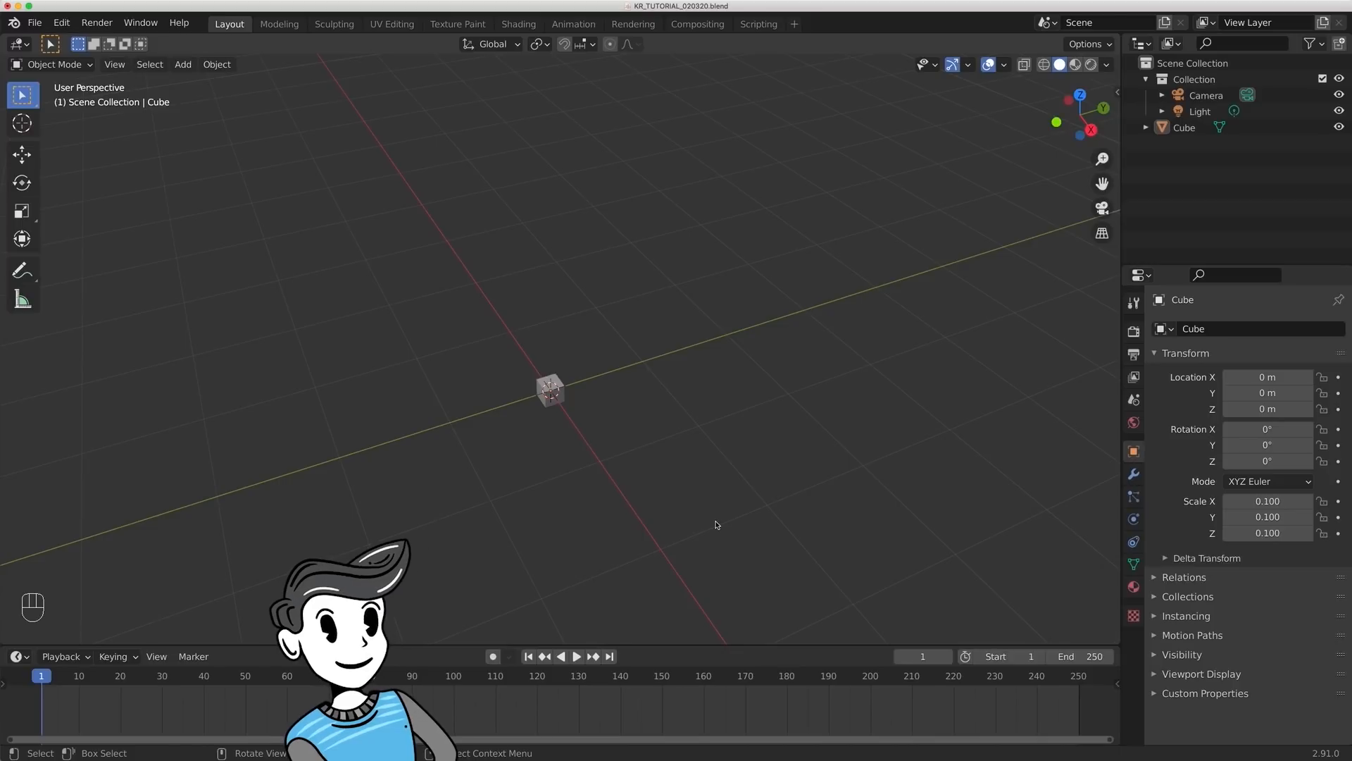
pyautogui.press('s')
pyautogui.press('y')
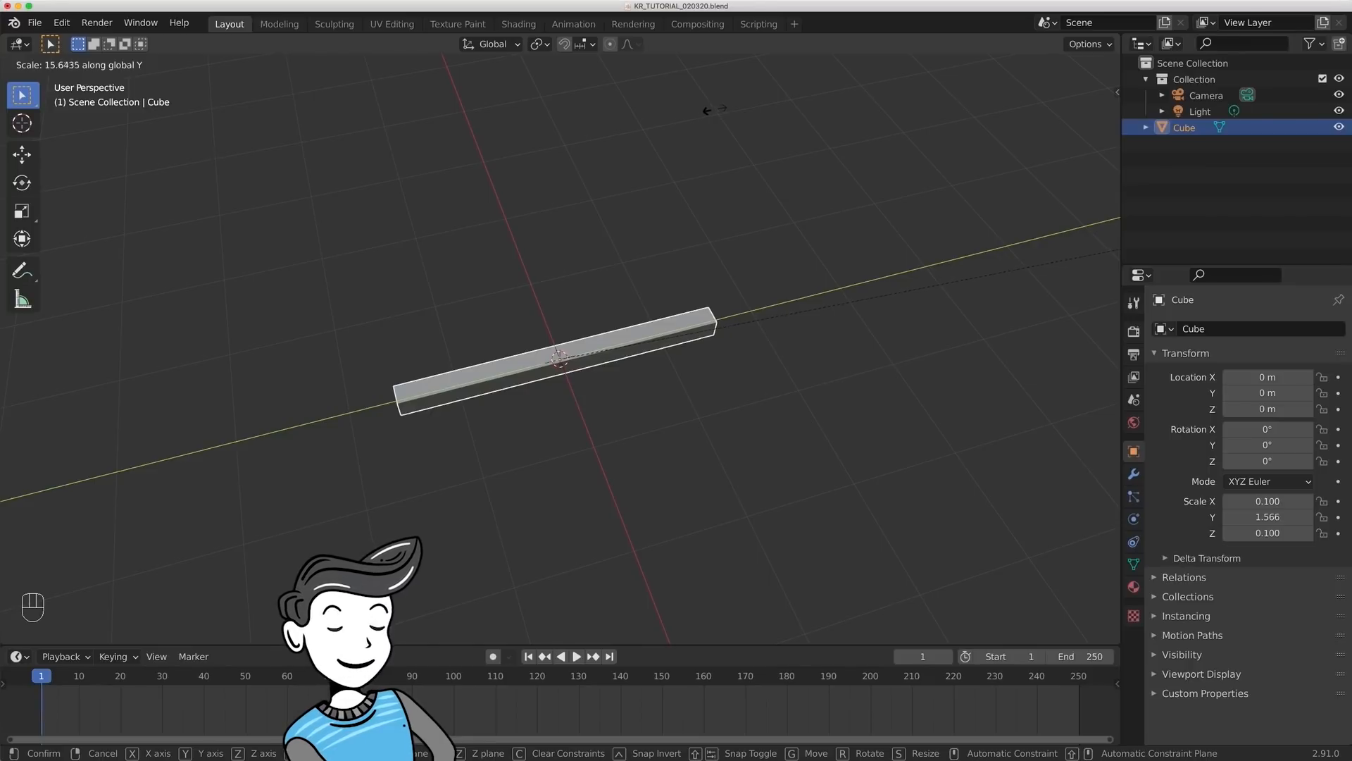
pyautogui.click(721, 109)
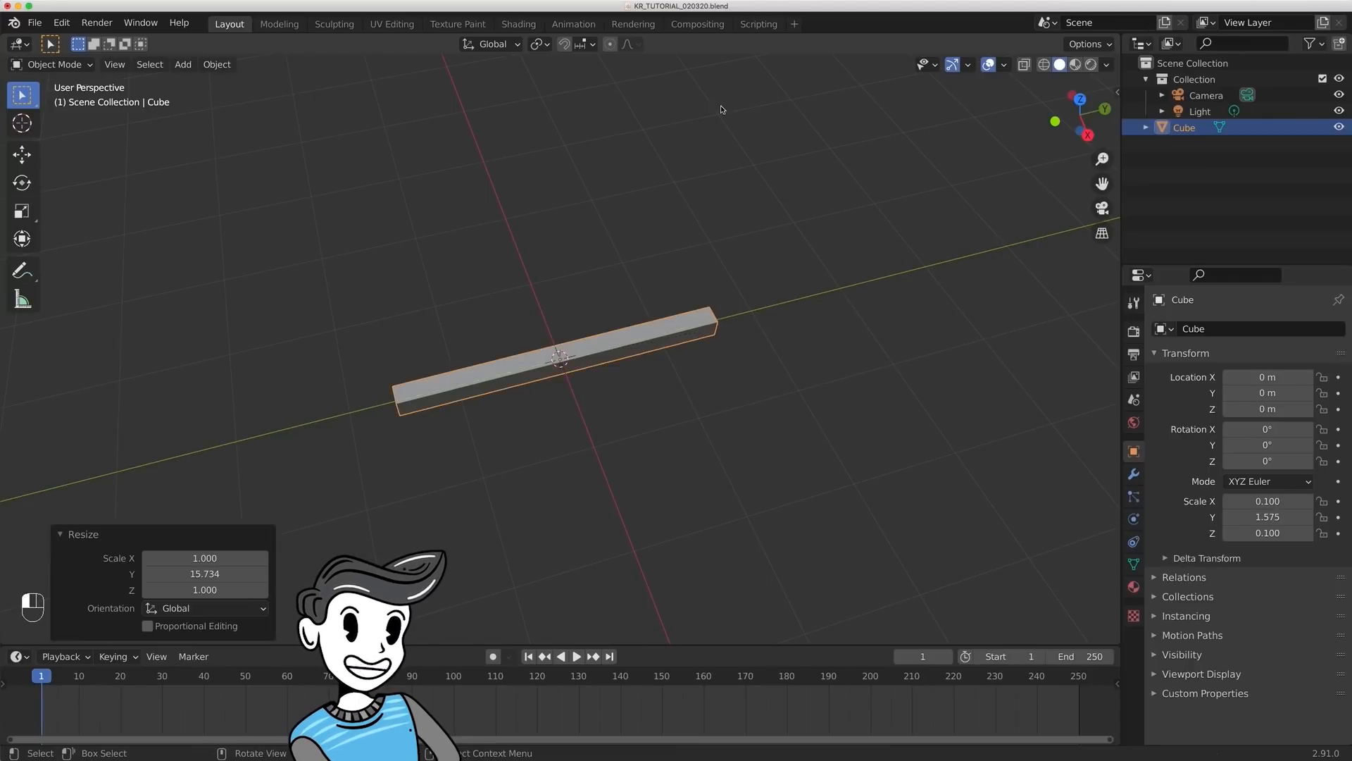
pyautogui.click(632, 422)
# - Switch to the right orthographic view and move the bar to about Y 0.38 m, Z 1.6 m
pyautogui.moveTo(717, 441); pyautogui.dragTo(734, 392, button='middle')
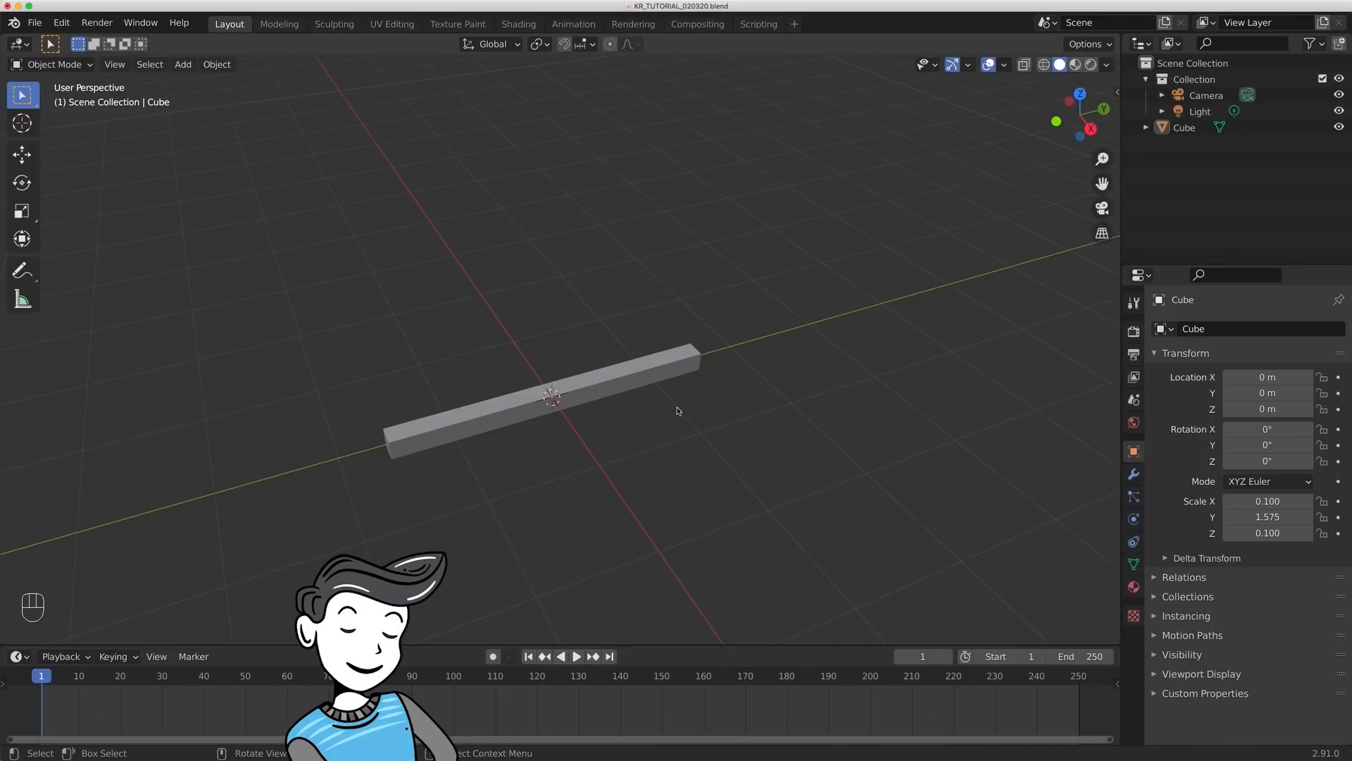
pyautogui.scroll(-2, 662, 380)
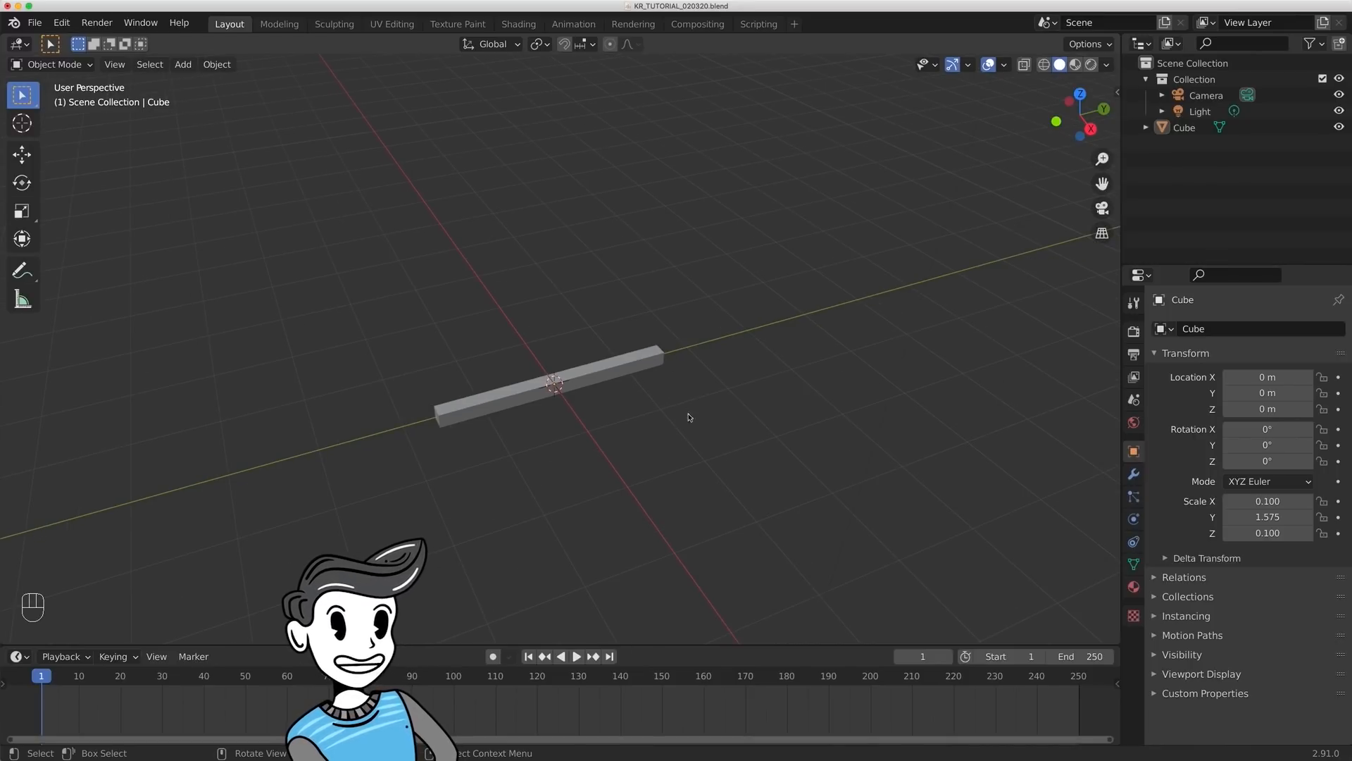
pyautogui.click(1087, 124)
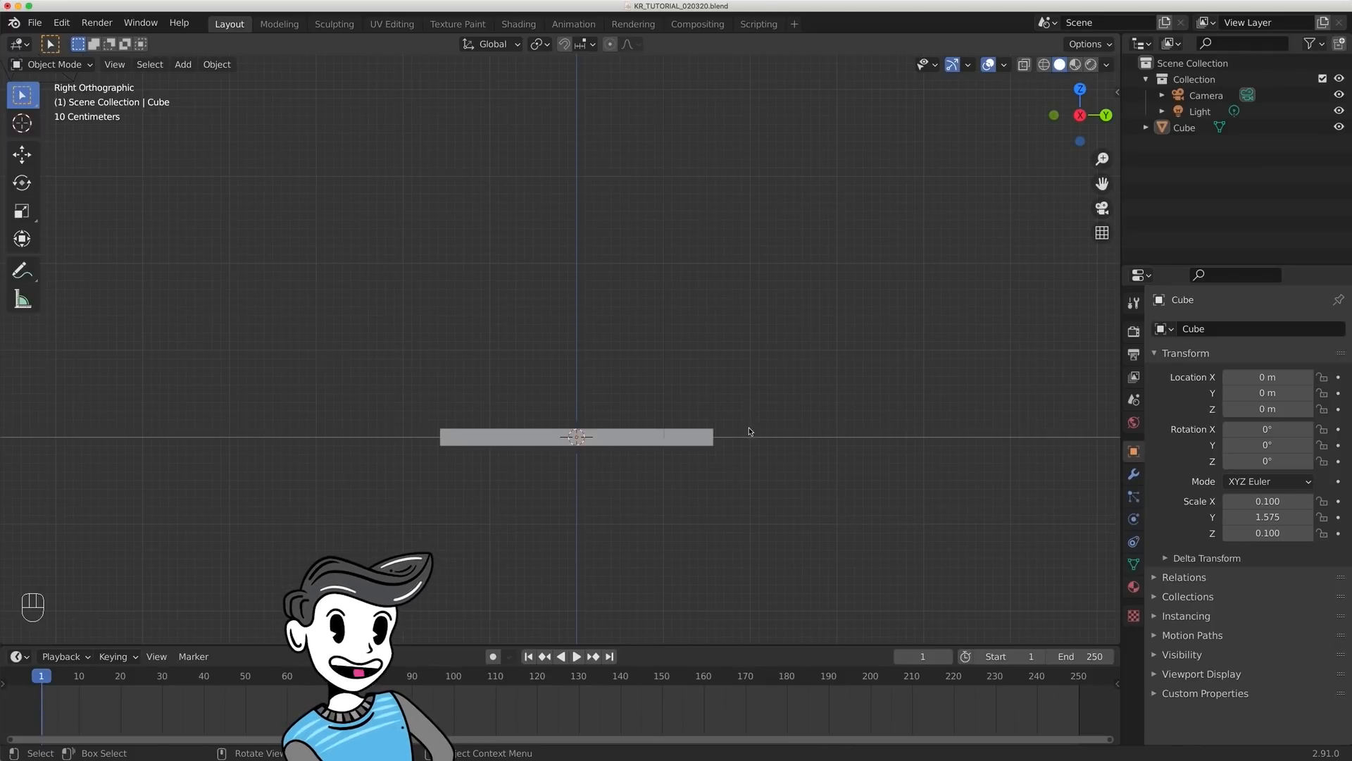
pyautogui.click(696, 441)
pyautogui.press('g')
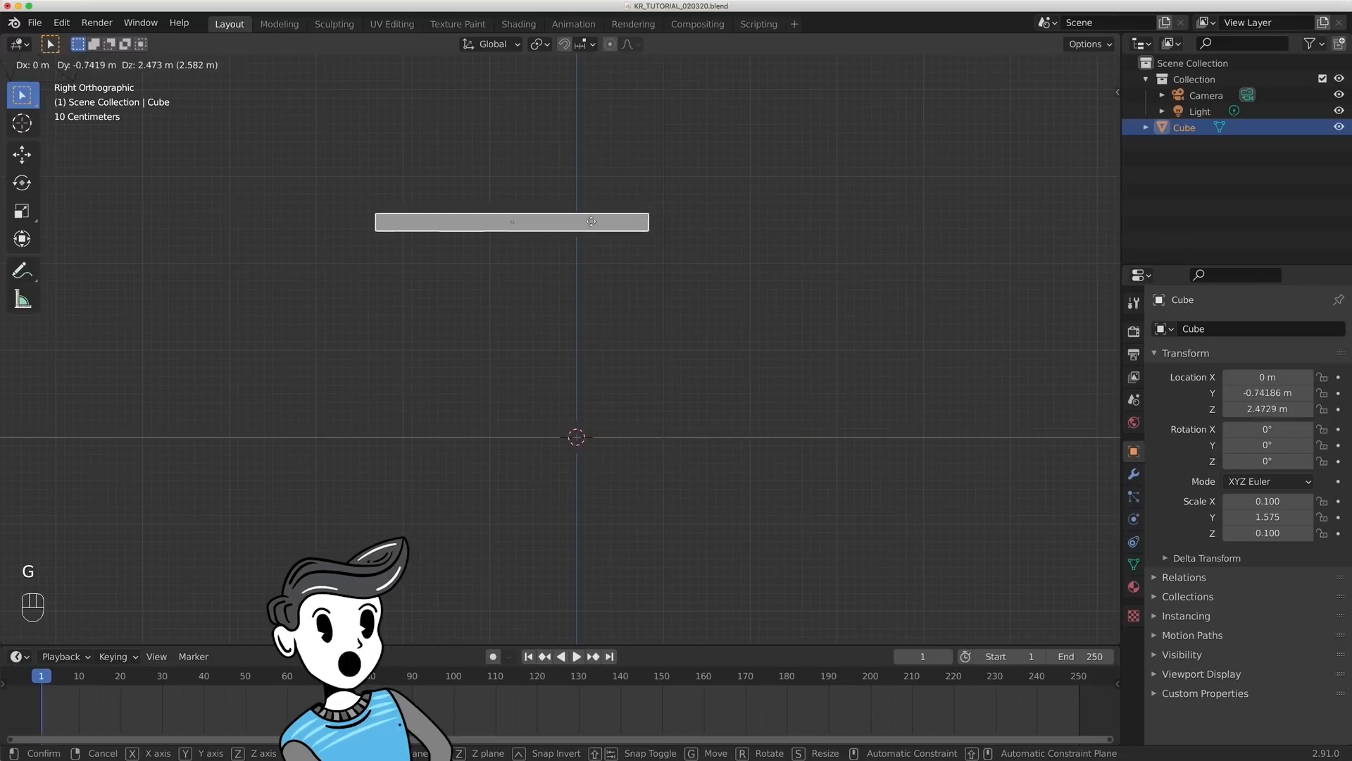
pyautogui.click(685, 300)
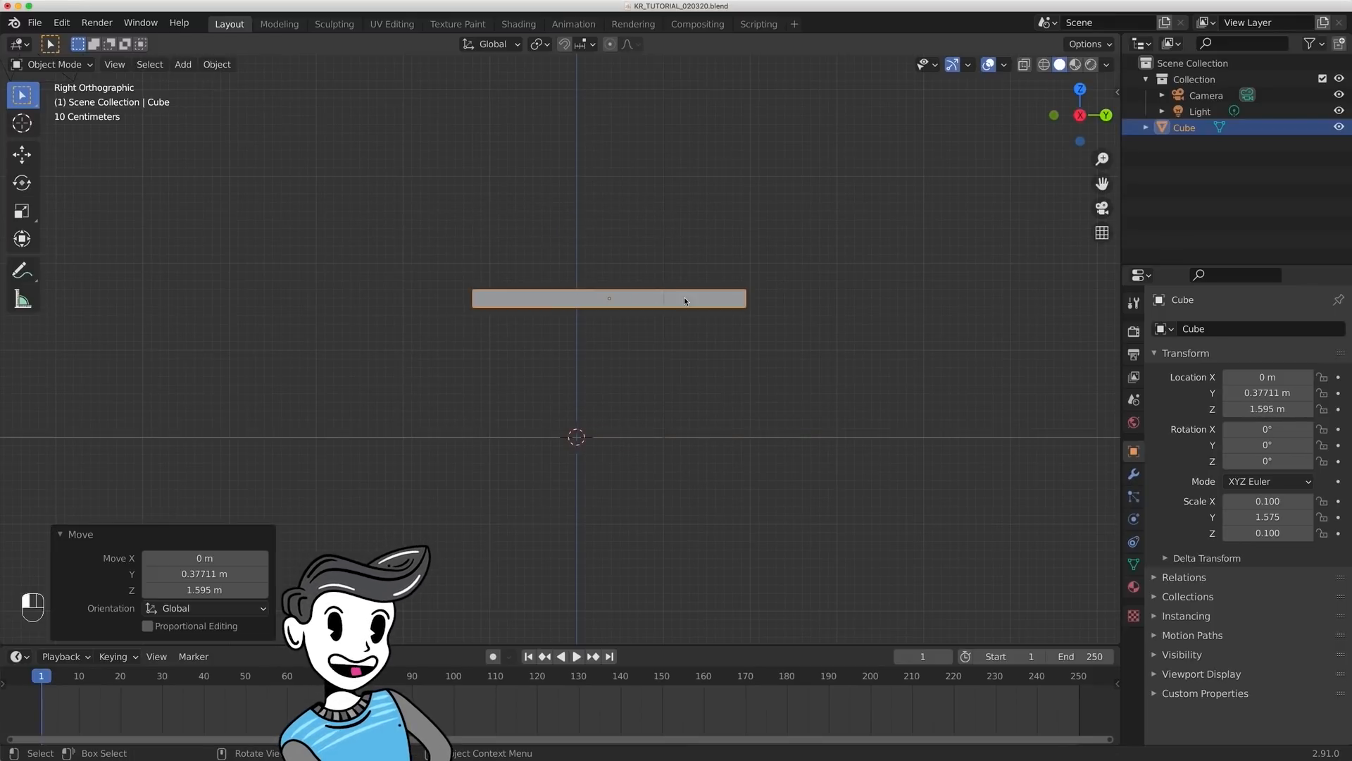
# - Duplicate the bar in place, and duplicate it again, raising the second copy about 5.11 m along global Z
pyautogui.moveTo(810, 260); pyautogui.dragTo(732, 296, button='middle')
pyautogui.hotkey('shift', 'd')
pyautogui.press('Escape')
pyautogui.hotkey('shift', 'd')
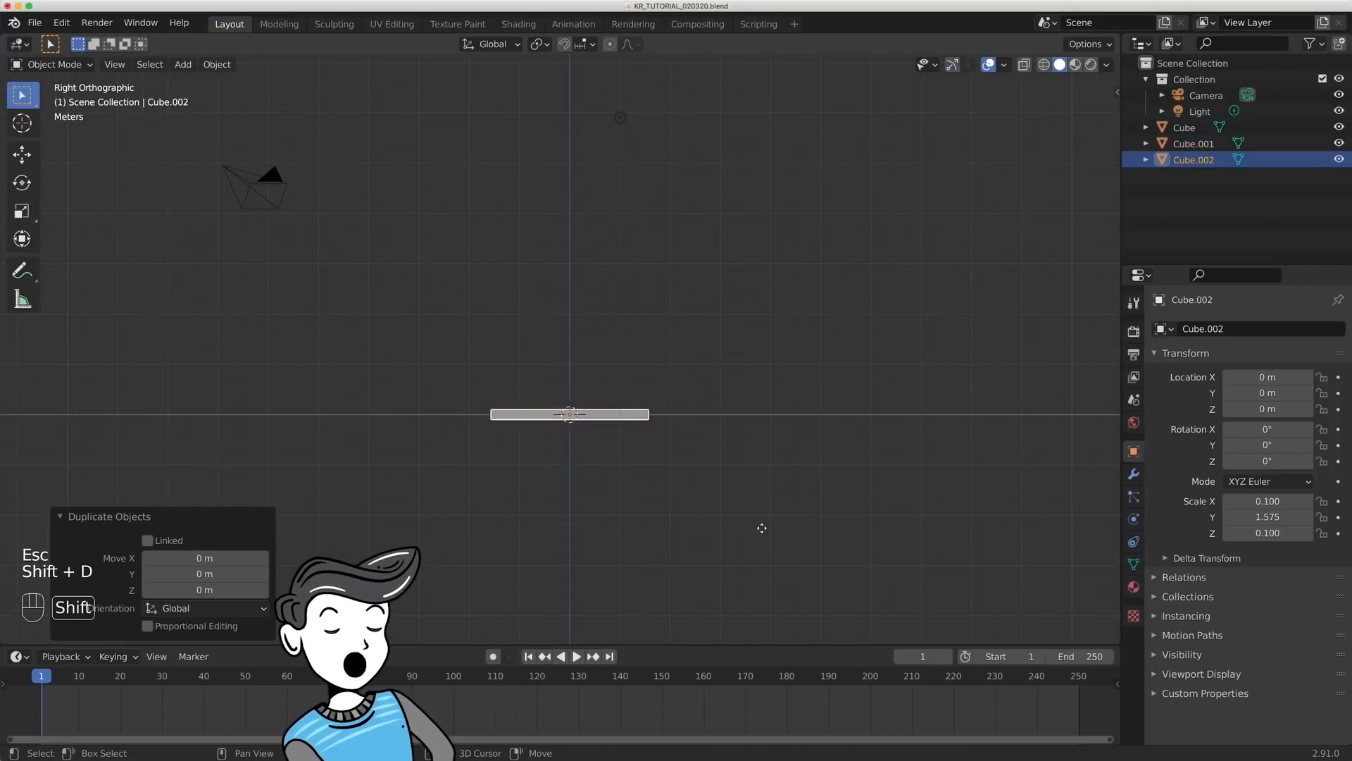
pyautogui.press('z')
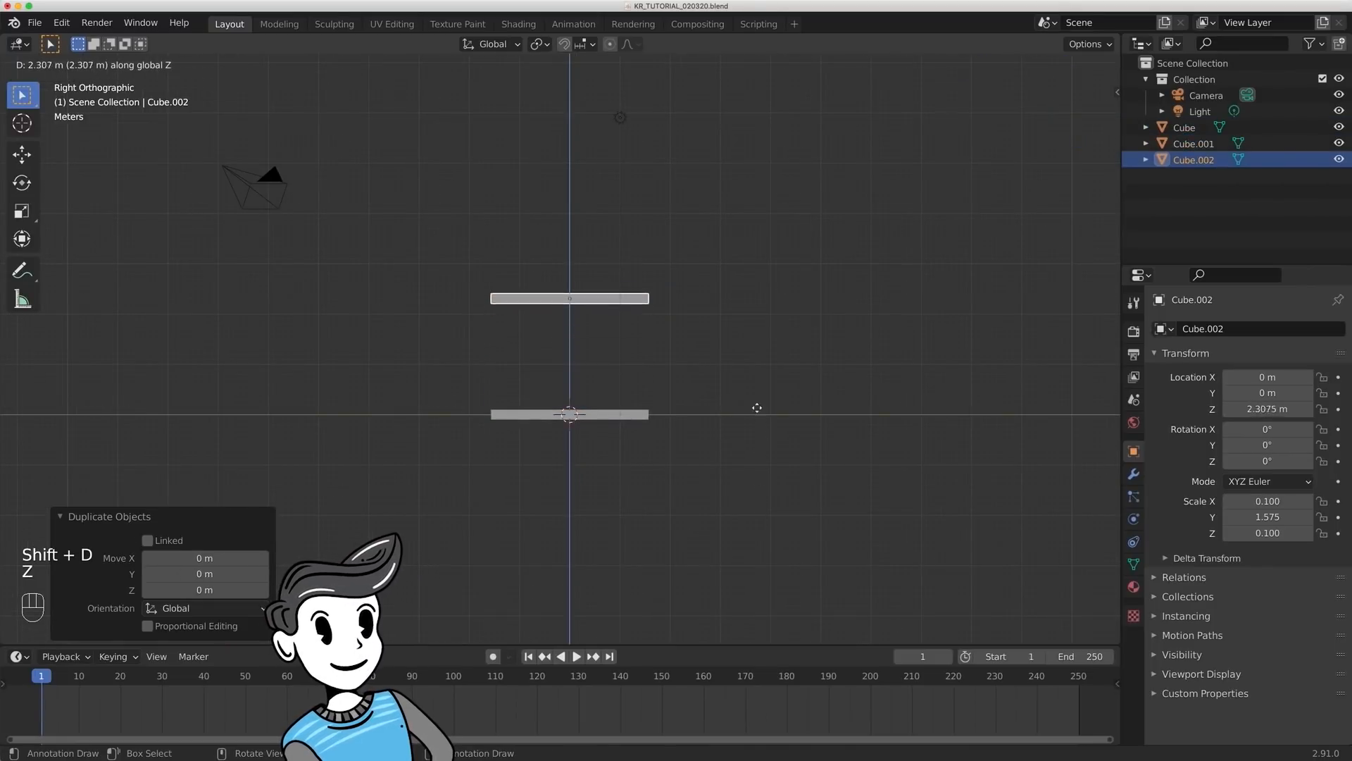
pyautogui.click(745, 270)
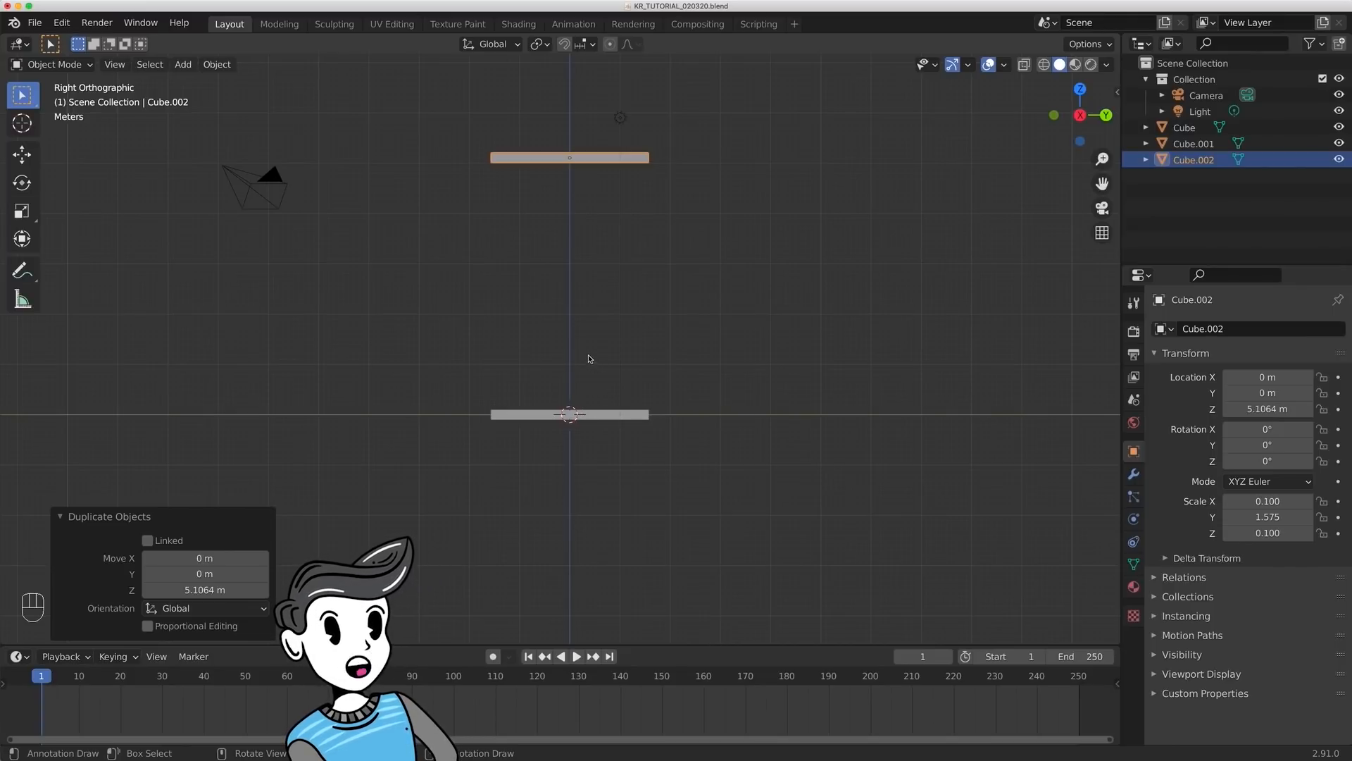
# - Duplicate the upper bar in place and rotate the copy 90° about the global X axis
pyautogui.click(600, 232)
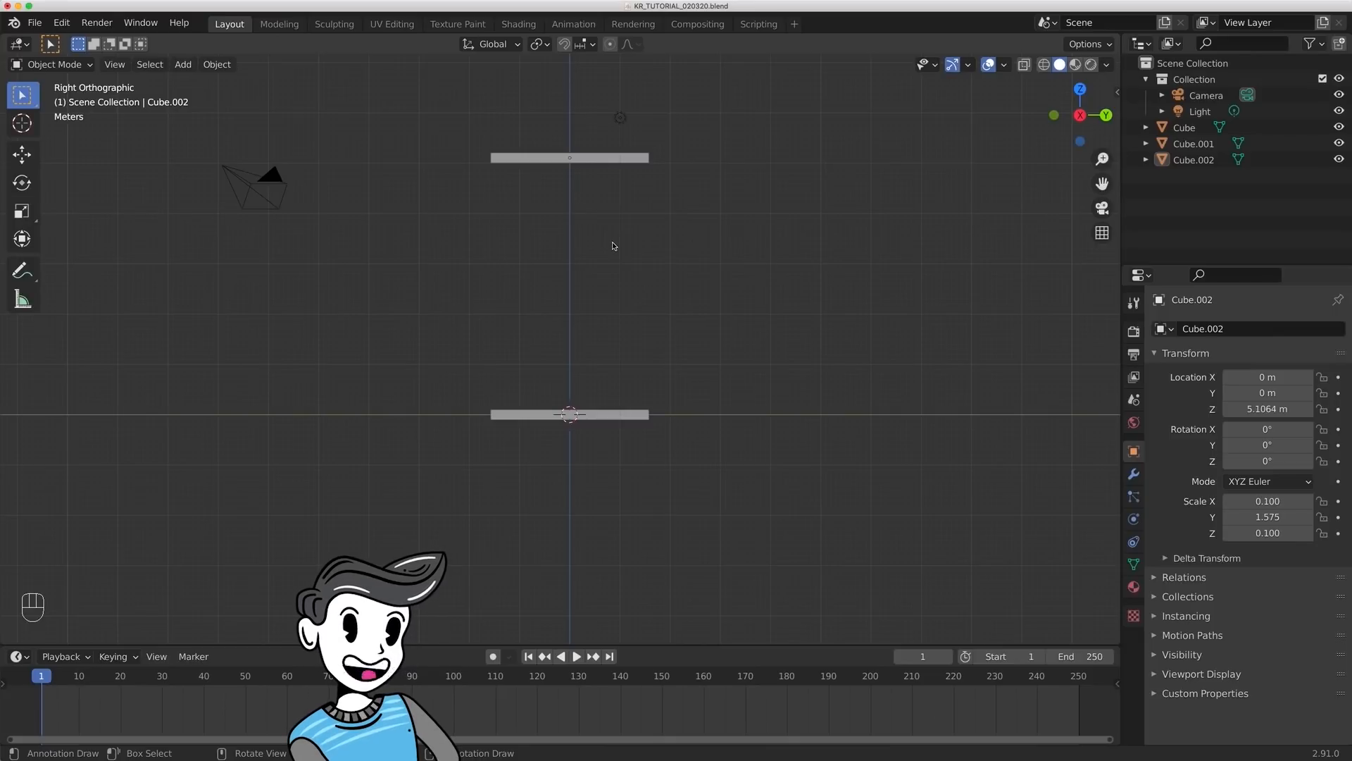
pyautogui.click(606, 157)
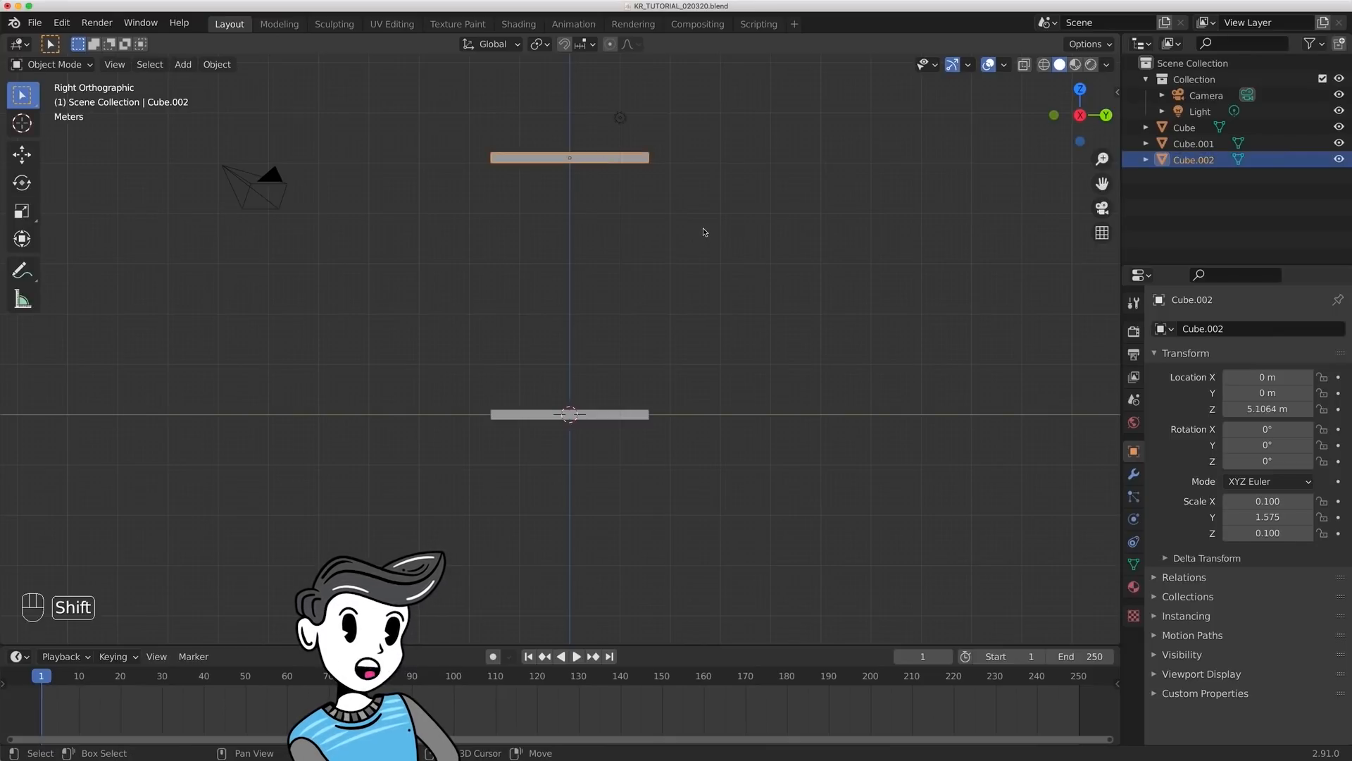
pyautogui.hotkey('shift', 'd')
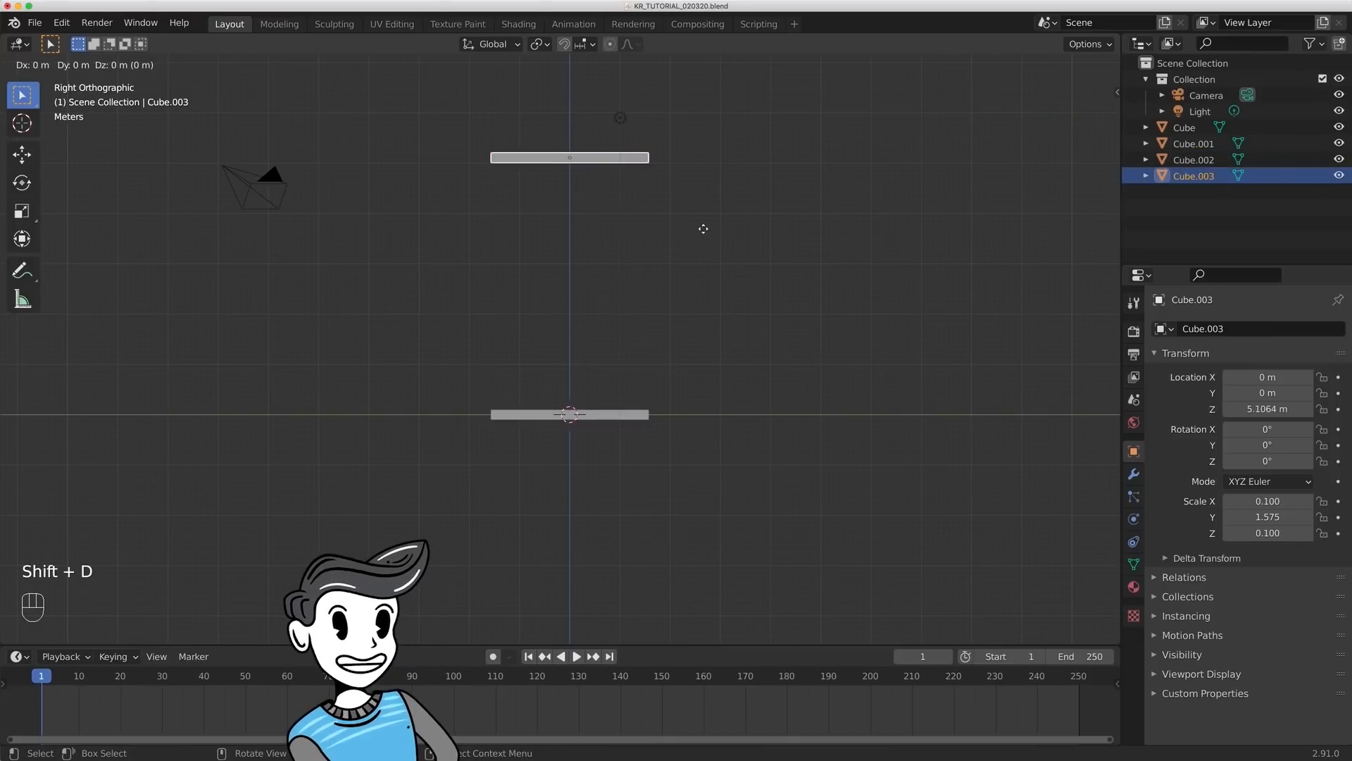
pyautogui.press('Escape')
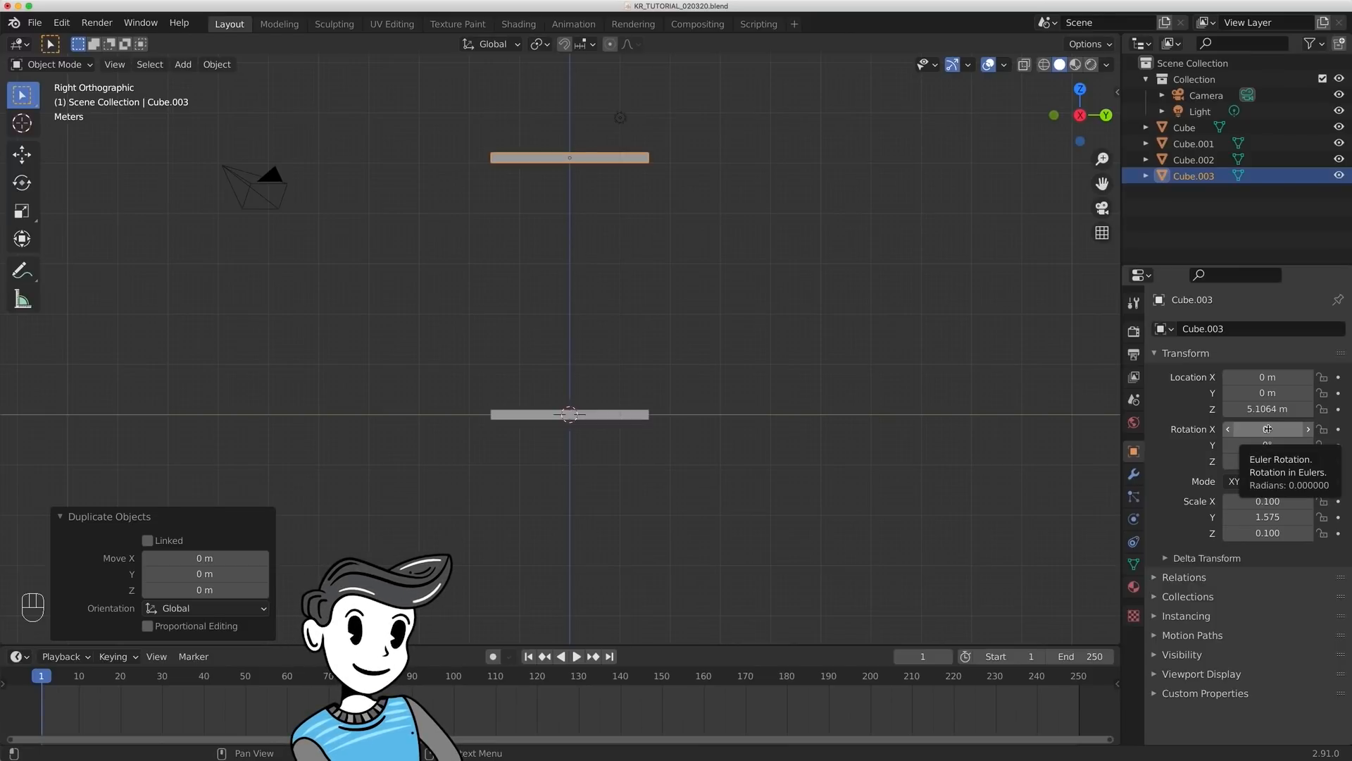
pyautogui.press('r')
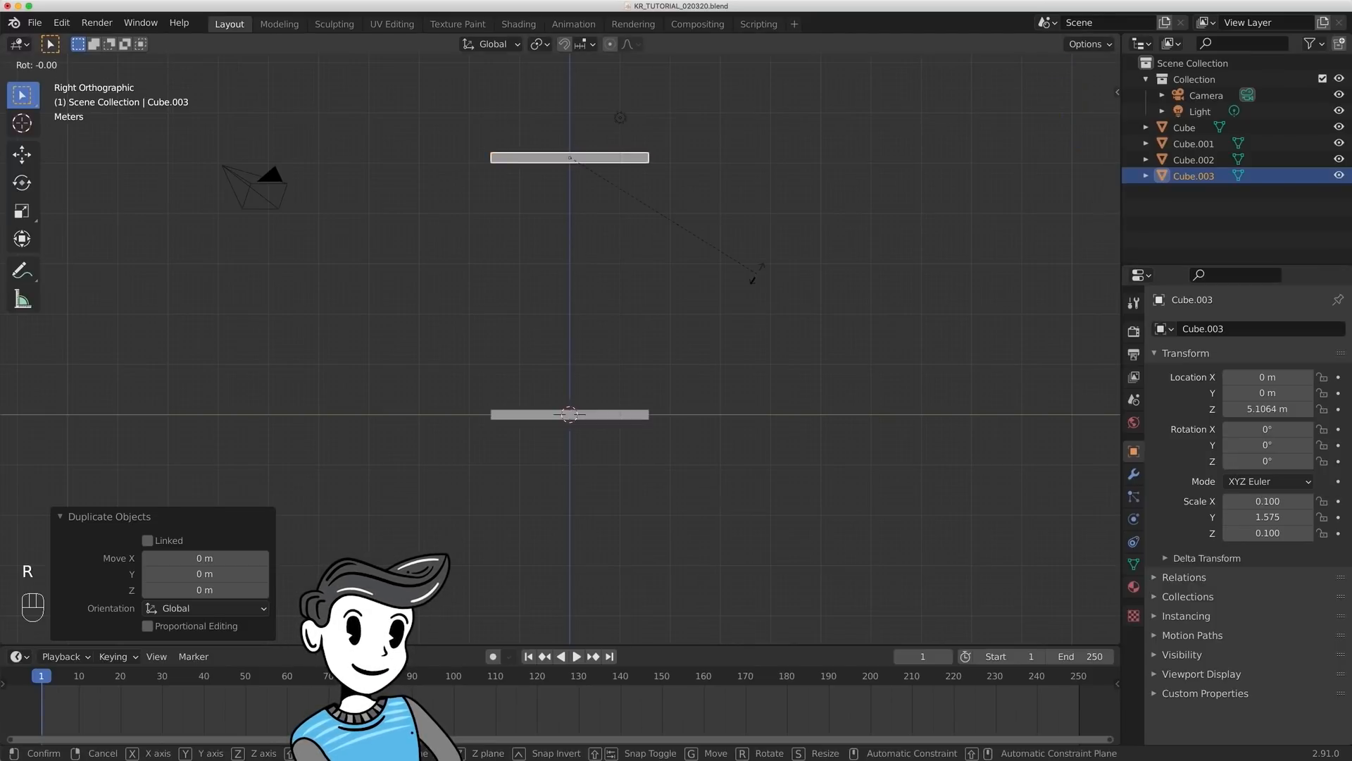
pyautogui.press('x')
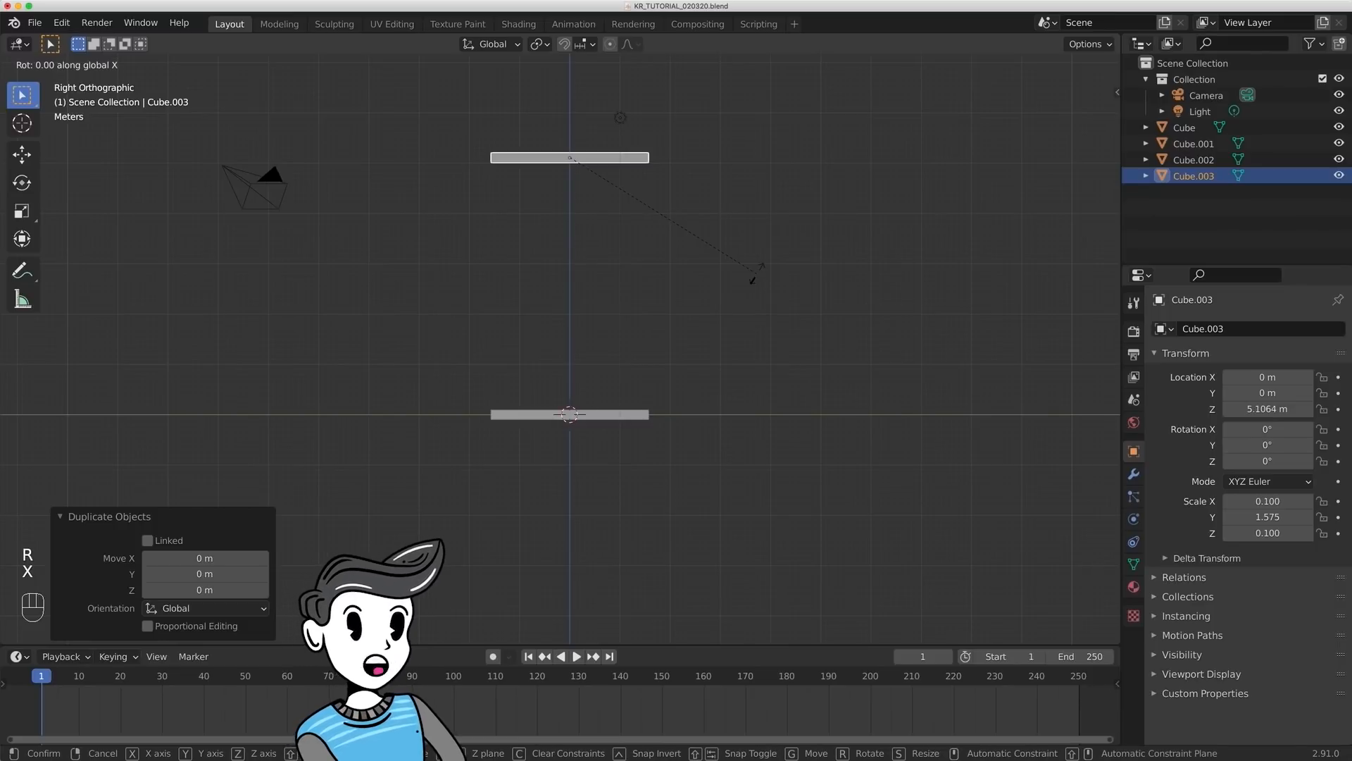
pyautogui.write('90')
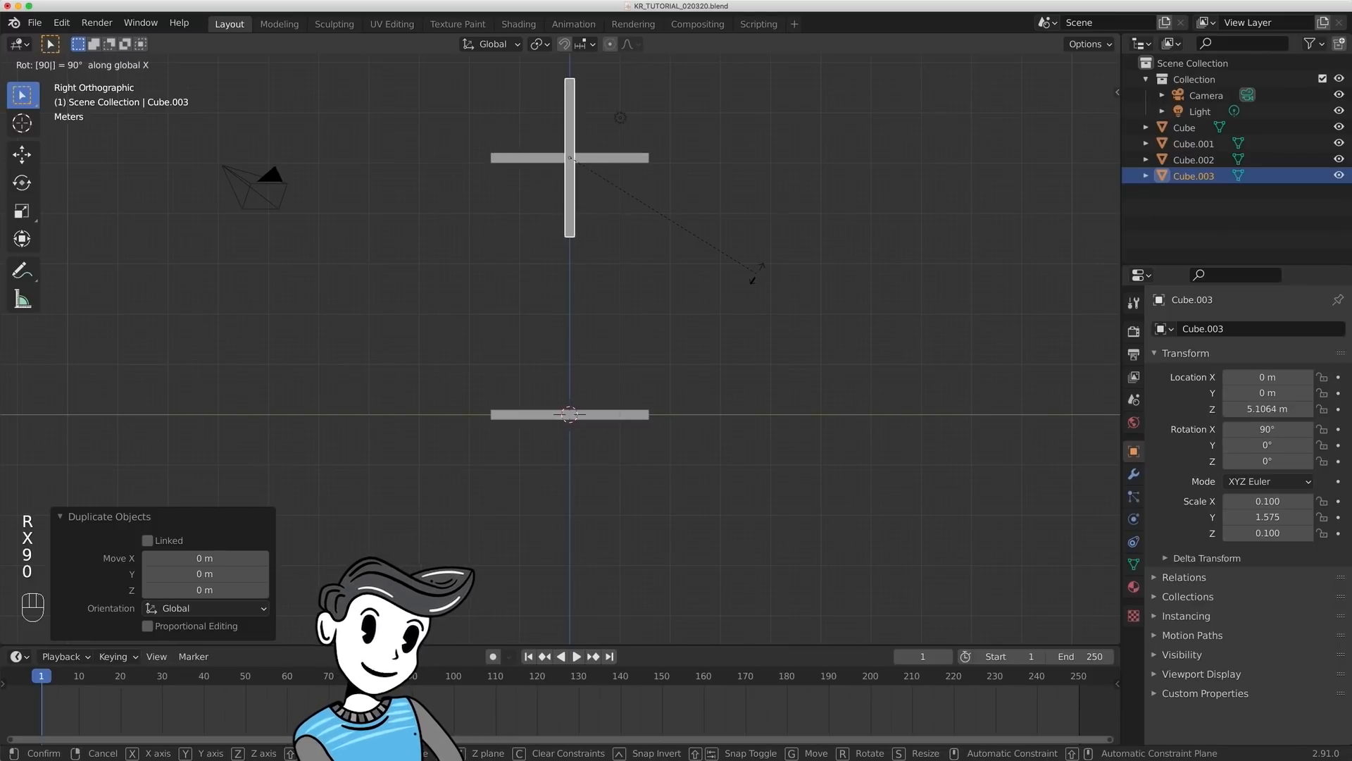
pyautogui.press('Return')
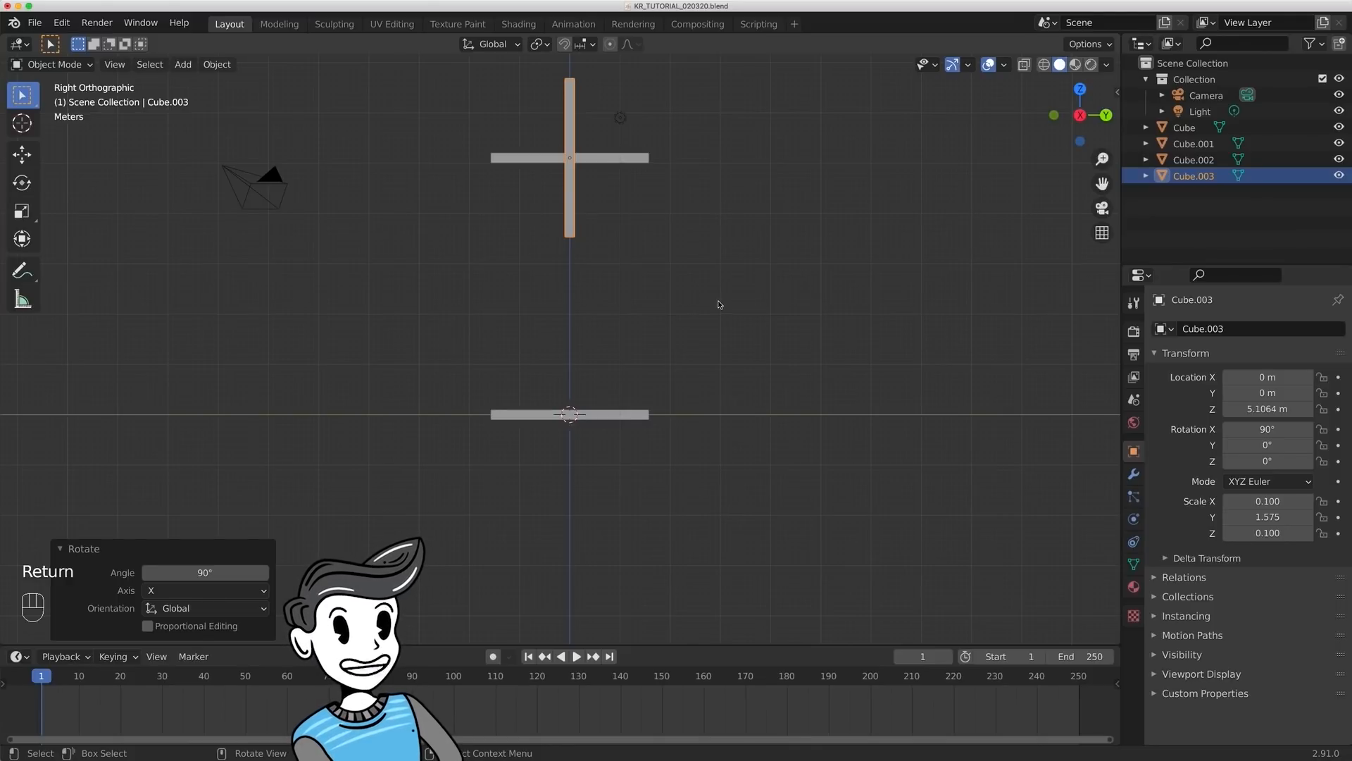
# - Lower the vertical bar to about Z 2.53 m and stretch it along global Z by about 1.61 to span both horizontal bars
pyautogui.press('g')
pyautogui.press('z')
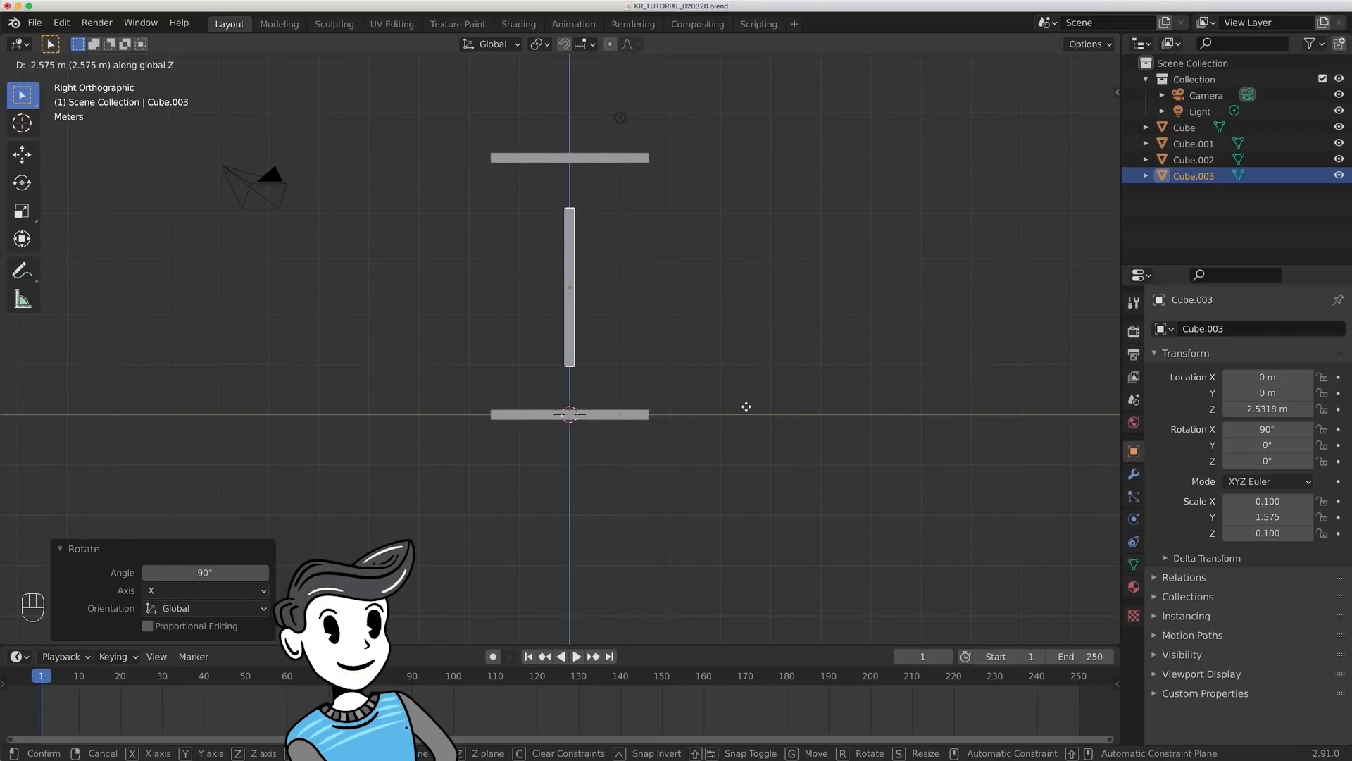
pyautogui.click(746, 406)
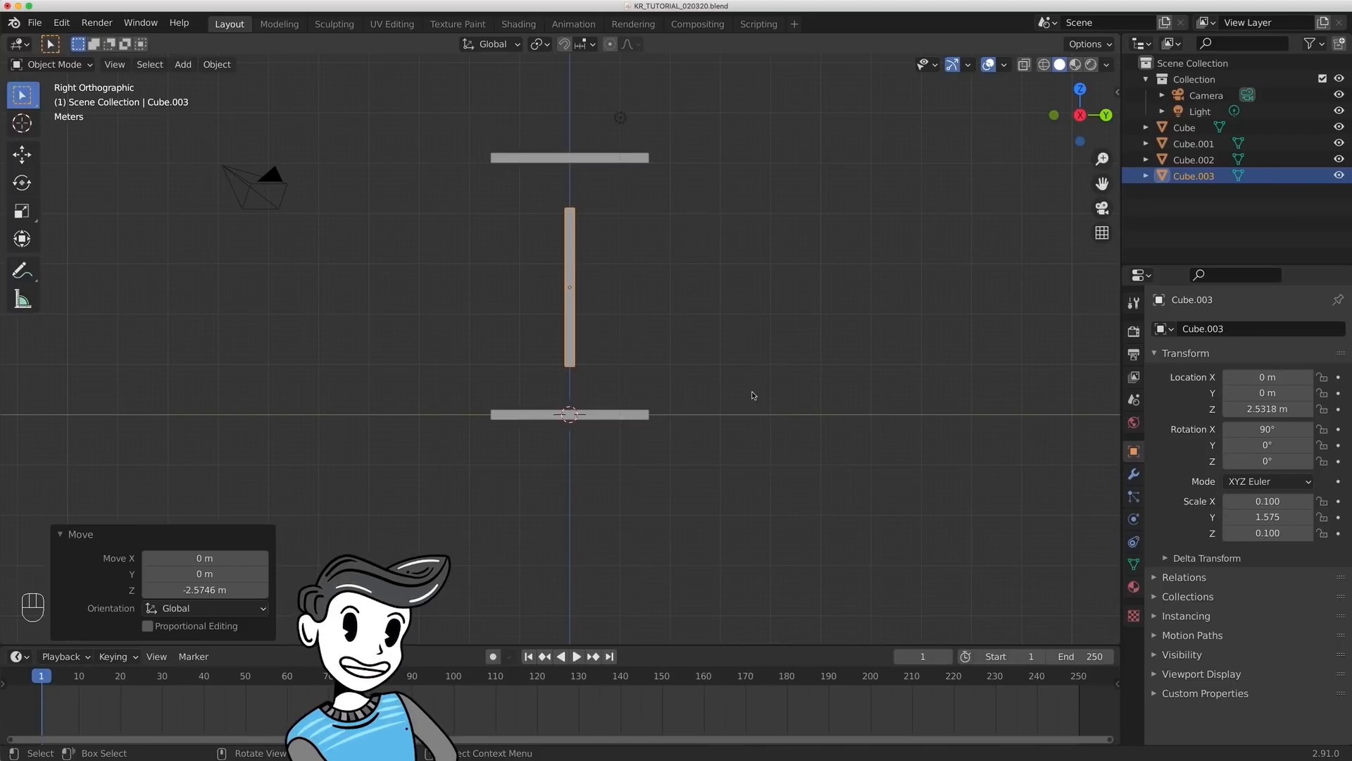
pyautogui.press('s')
pyautogui.press('z')
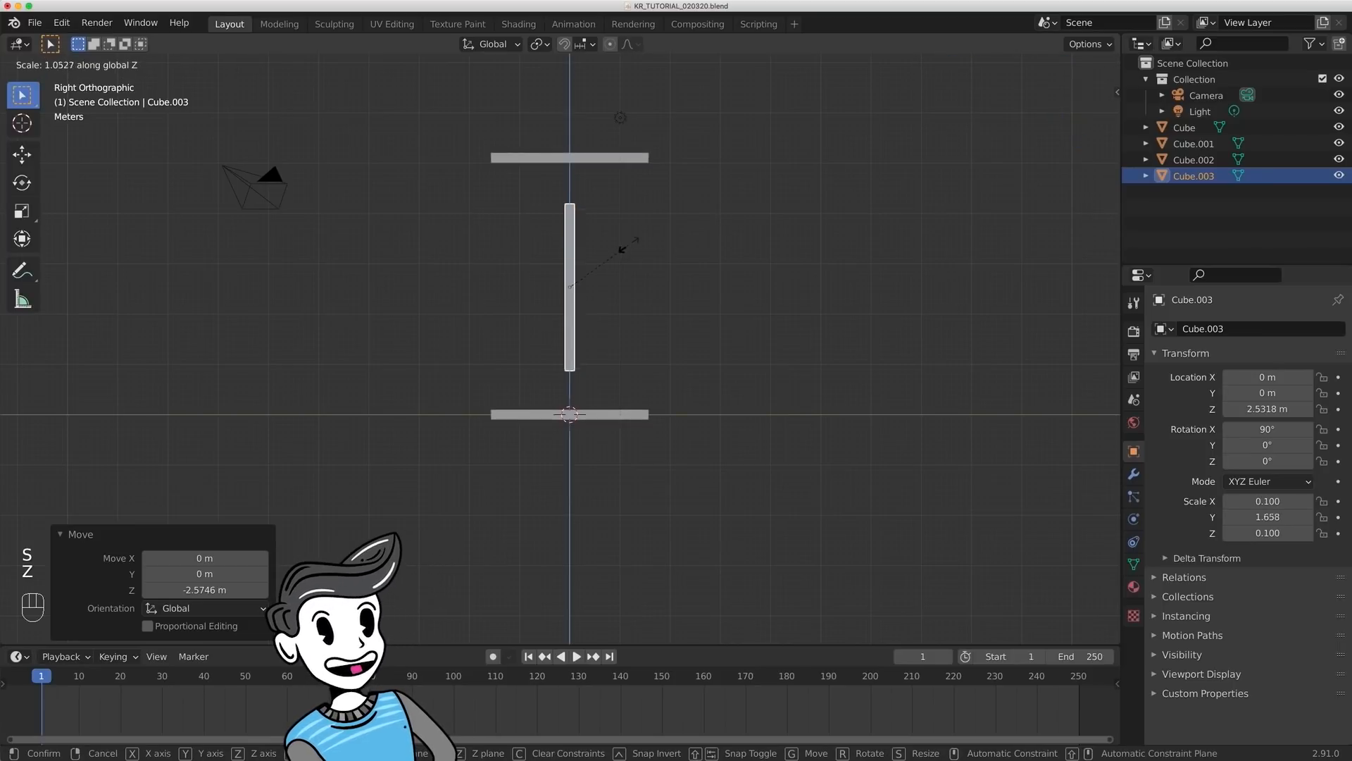
pyautogui.click(636, 202)
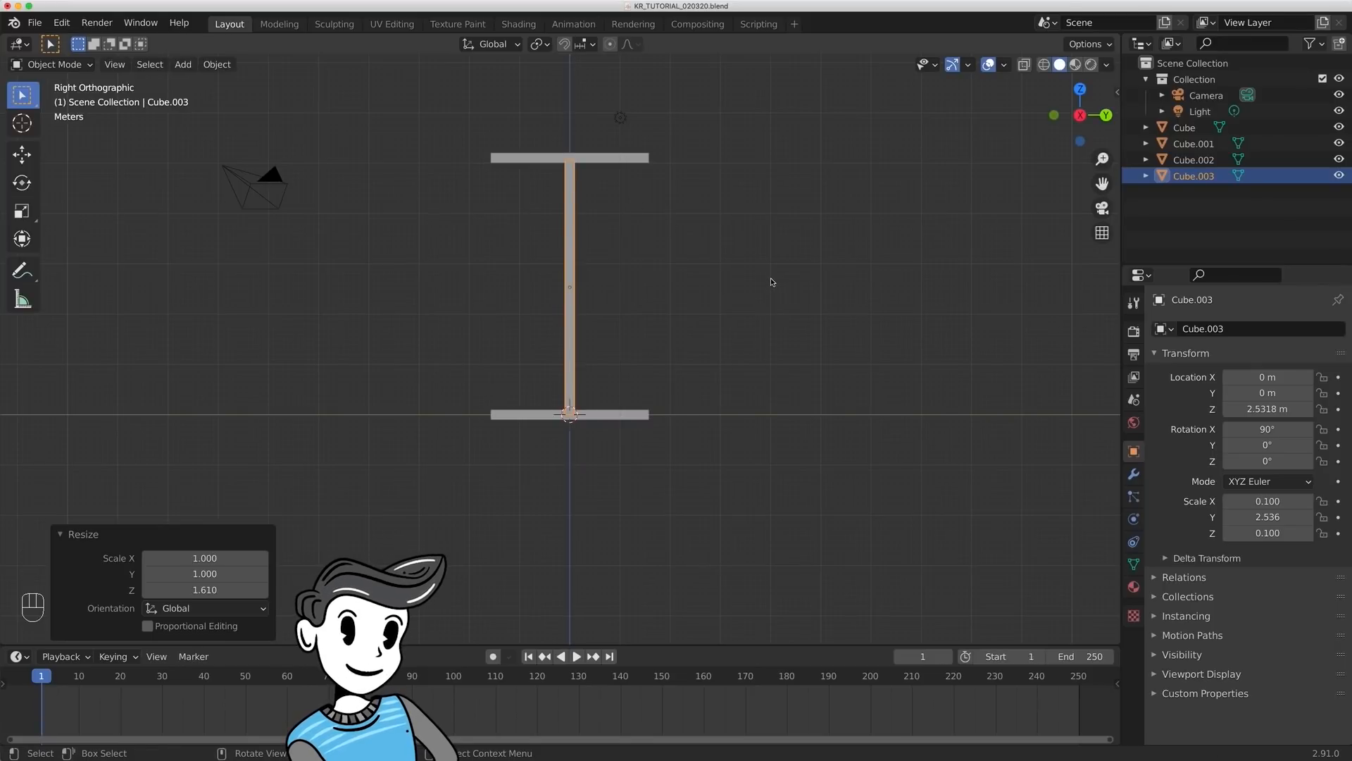
# - Move the vertical bar along global Y to about -1.47 m, flush with the ends of the horizontal bars
pyautogui.press('g')
pyautogui.press('y')
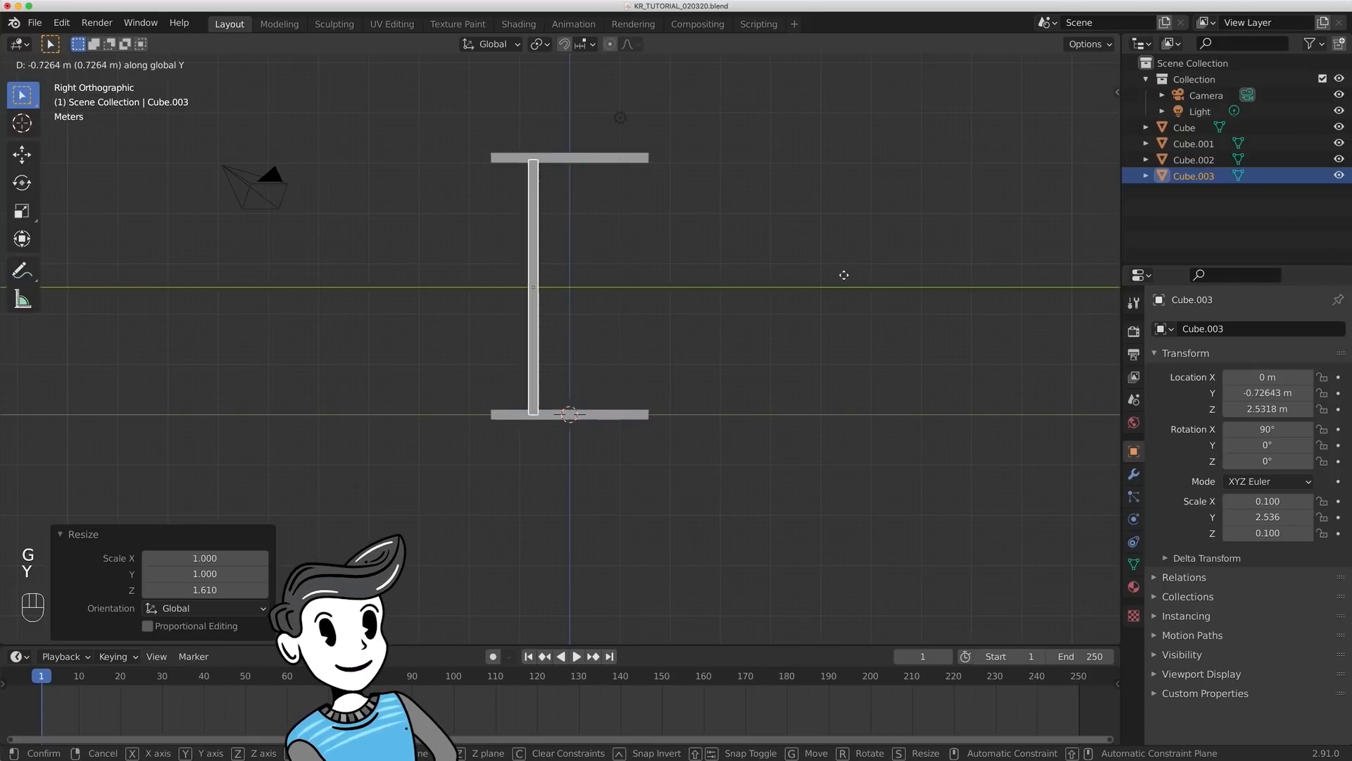
pyautogui.click(812, 275)
pyautogui.scroll(5, 687, 293)
pyautogui.keyDown('shift'); pyautogui.moveTo(691, 292); pyautogui.dragTo(758, 295, button='middle'); pyautogui.keyUp('shift')
pyautogui.scroll(4, 754, 302)
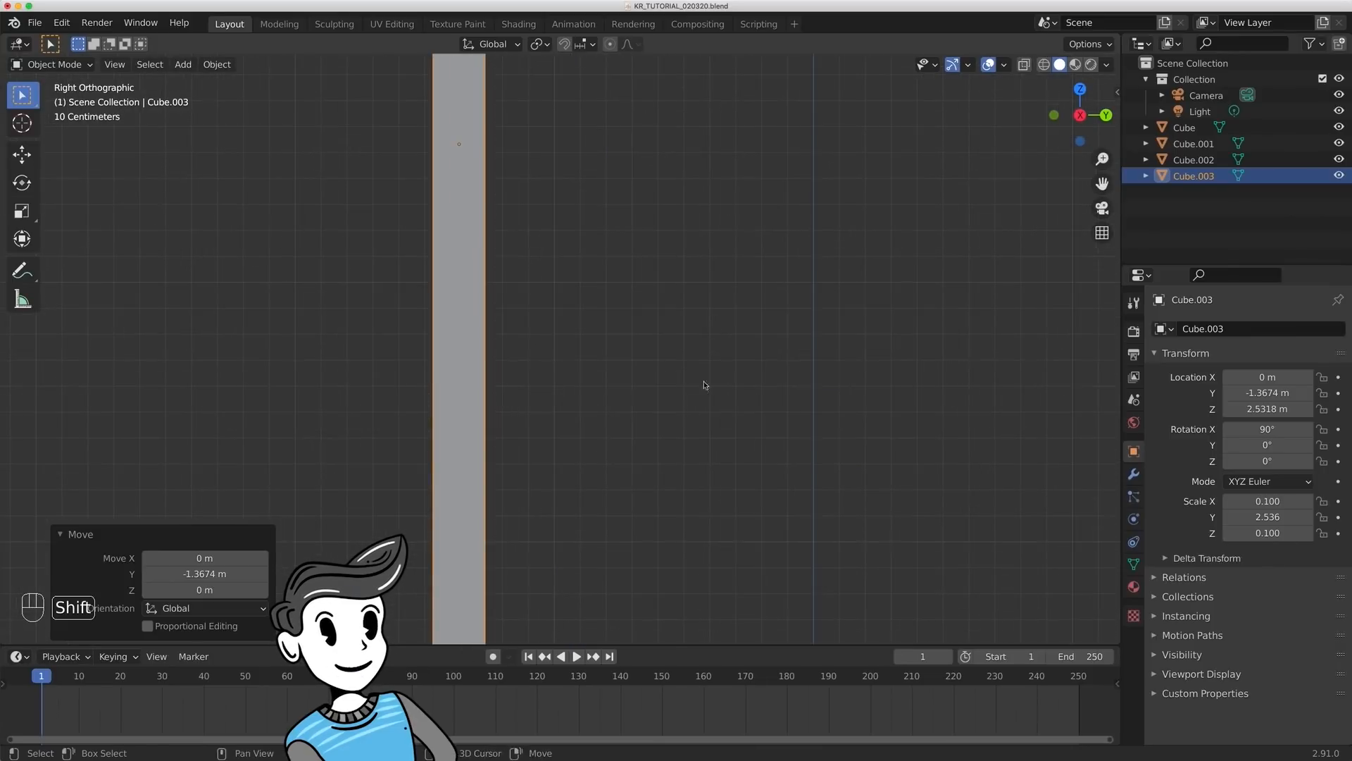
pyautogui.keyDown('shift'); pyautogui.moveTo(707, 387); pyautogui.dragTo(772, 282, button='middle'); pyautogui.keyUp('shift')
pyautogui.press('g')
pyautogui.press('y')
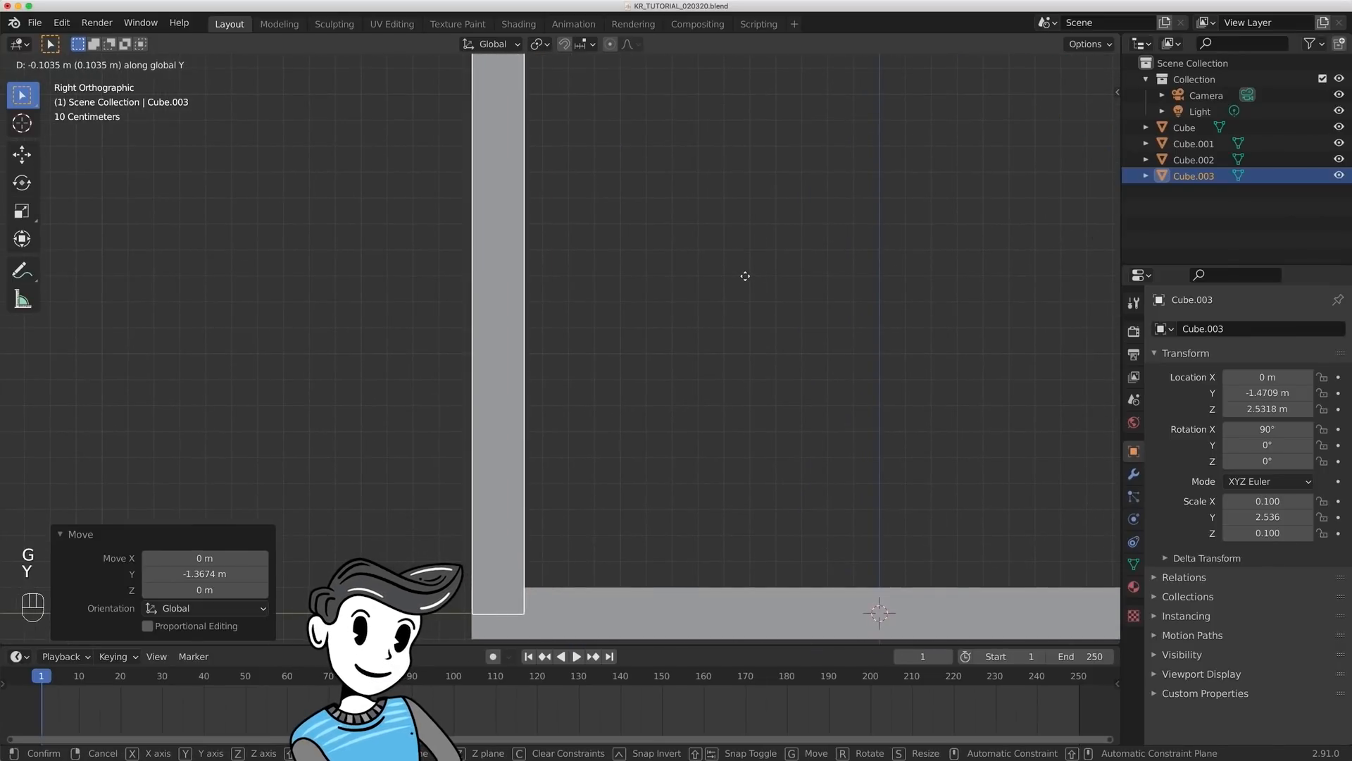
pyautogui.click(745, 276)
# - Duplicate the vertical bar along global Y to about 1.47 m, aligning the copy with the opposite ends of the horizontal bars
pyautogui.scroll(-4, 745, 279)
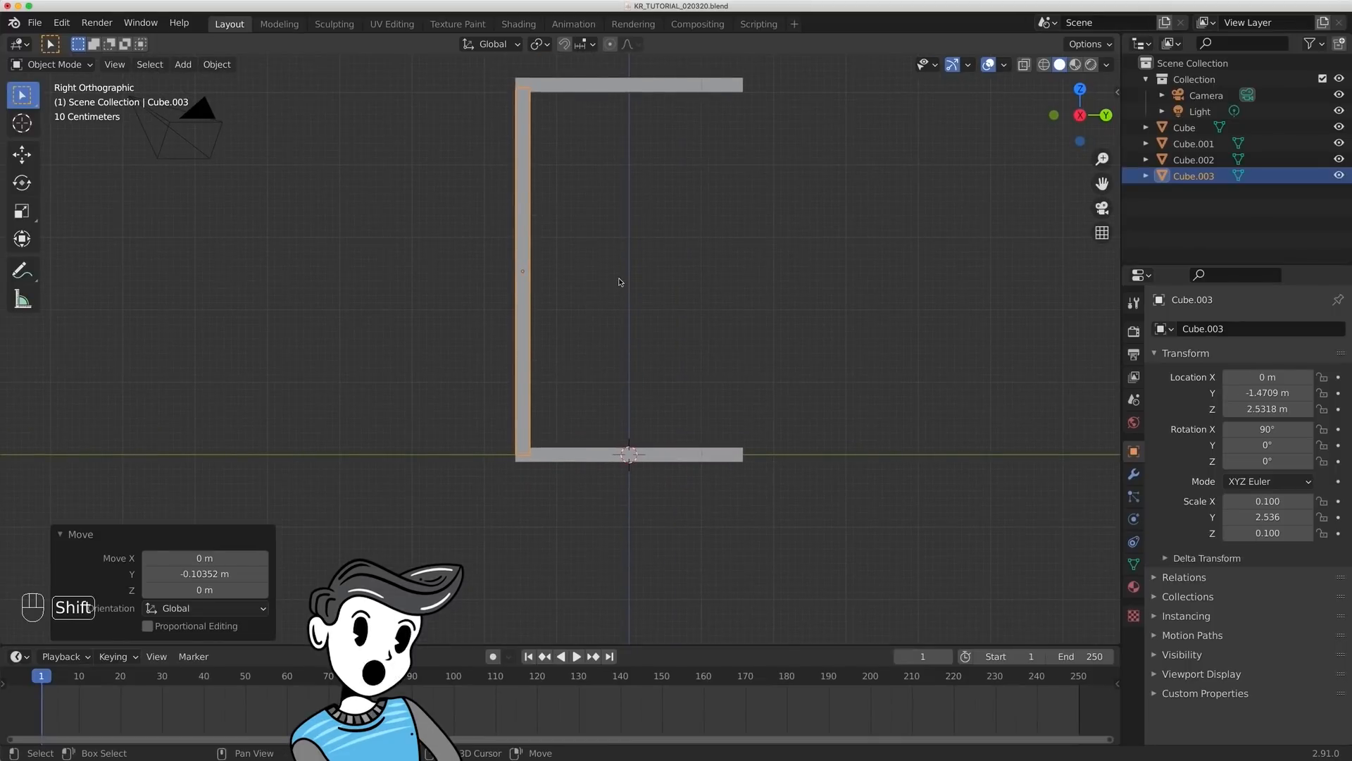
pyautogui.hotkey('shift', 'd')
pyautogui.press('y')
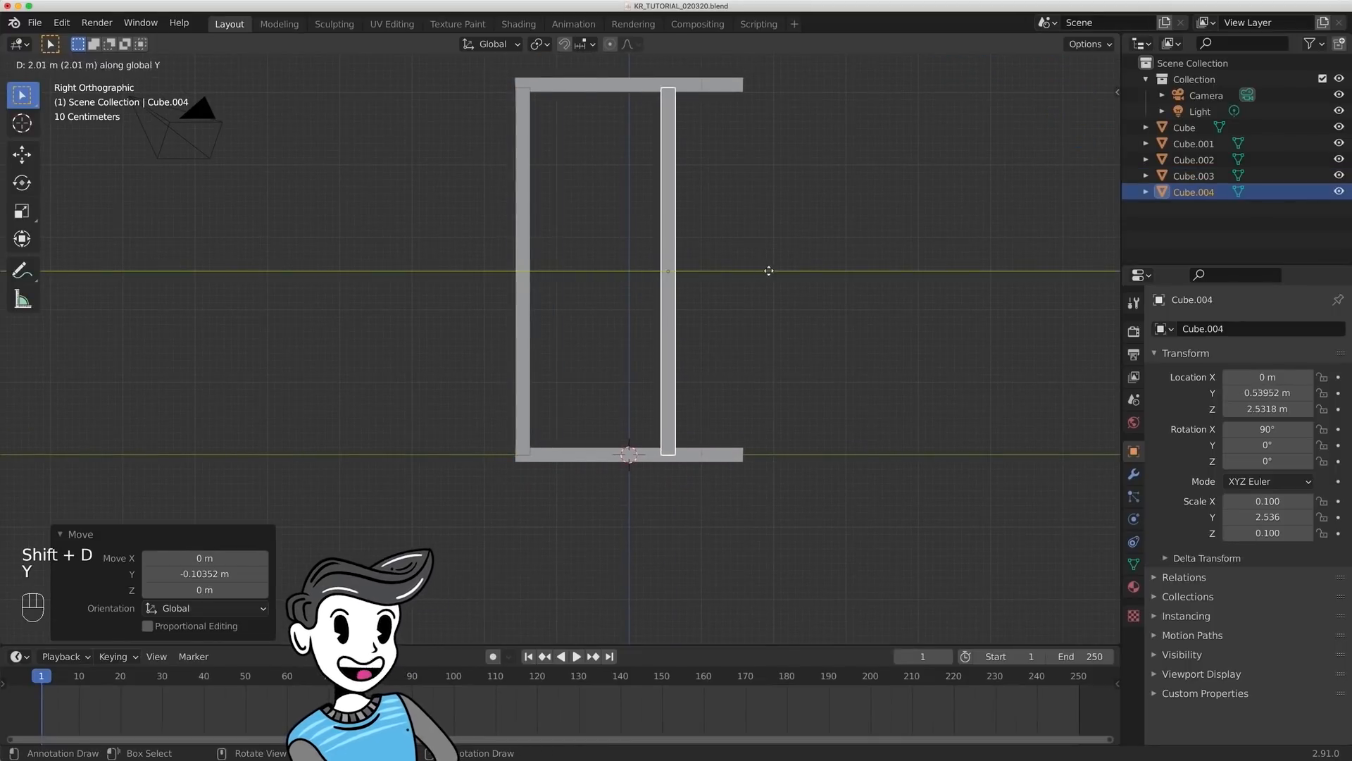
pyautogui.click(834, 271)
pyautogui.click(852, 383)
pyautogui.keyDown('shift'); pyautogui.moveTo(851, 383); pyautogui.dragTo(703, 369, button='middle'); pyautogui.keyUp('shift')
pyautogui.scroll(5, 821, 388)
pyautogui.click(710, 362)
pyautogui.press('g')
pyautogui.press('y')
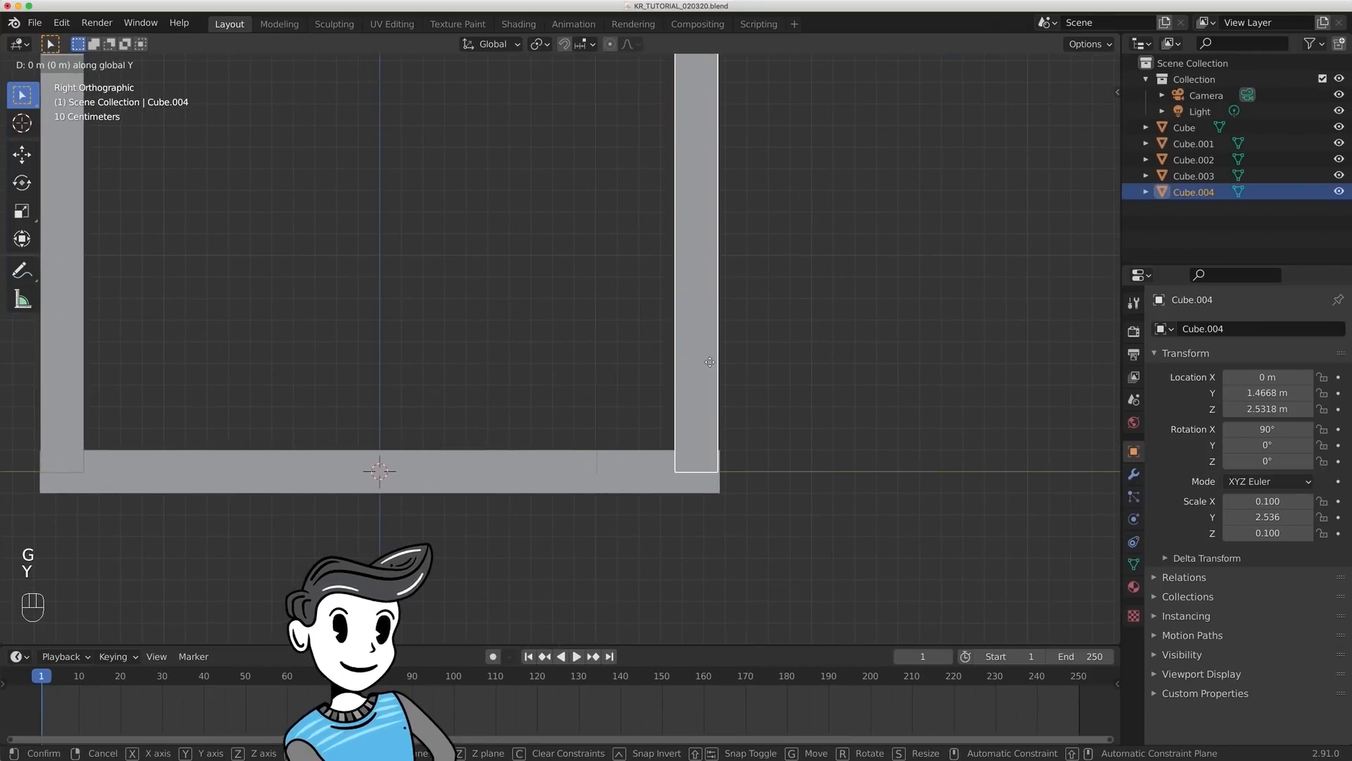
pyautogui.click(711, 362)
pyautogui.click(634, 331)
# - Select all the frame's bars and join them into a single object, then try moving it and cancel the move
pyautogui.scroll(-7, 599, 310)
pyautogui.moveTo(598, 305)
pyautogui.mouseDown(button='middle')
pyautogui.moveTo(618, 332)
pyautogui.moveTo(614, 308)
pyautogui.mouseUp(button='middle')
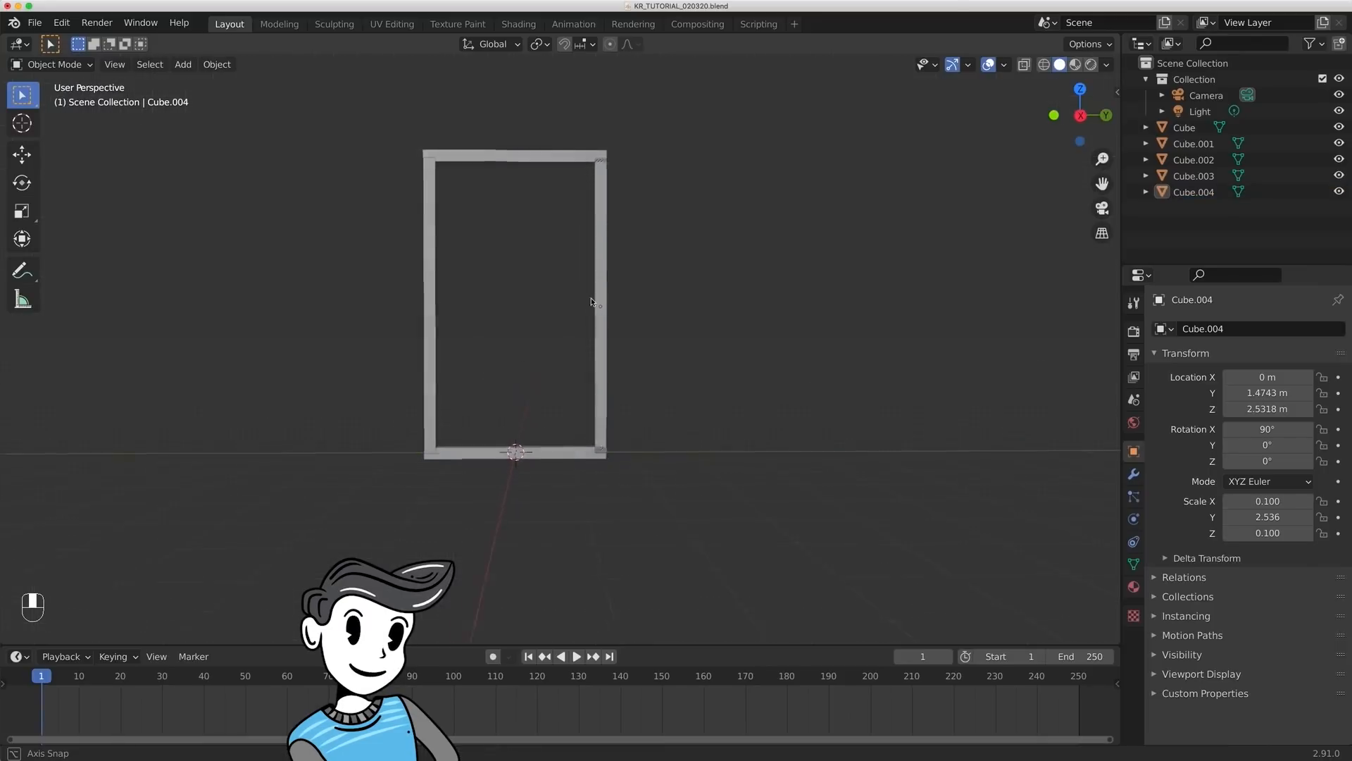
pyautogui.keyDown('shift'); pyautogui.moveTo(614, 308); pyautogui.dragTo(654, 344, button='middle'); pyautogui.keyUp('shift')
pyautogui.moveTo(653, 344); pyautogui.dragTo(669, 344, button='middle')
pyautogui.moveTo(399, 156); pyautogui.dragTo(655, 534)
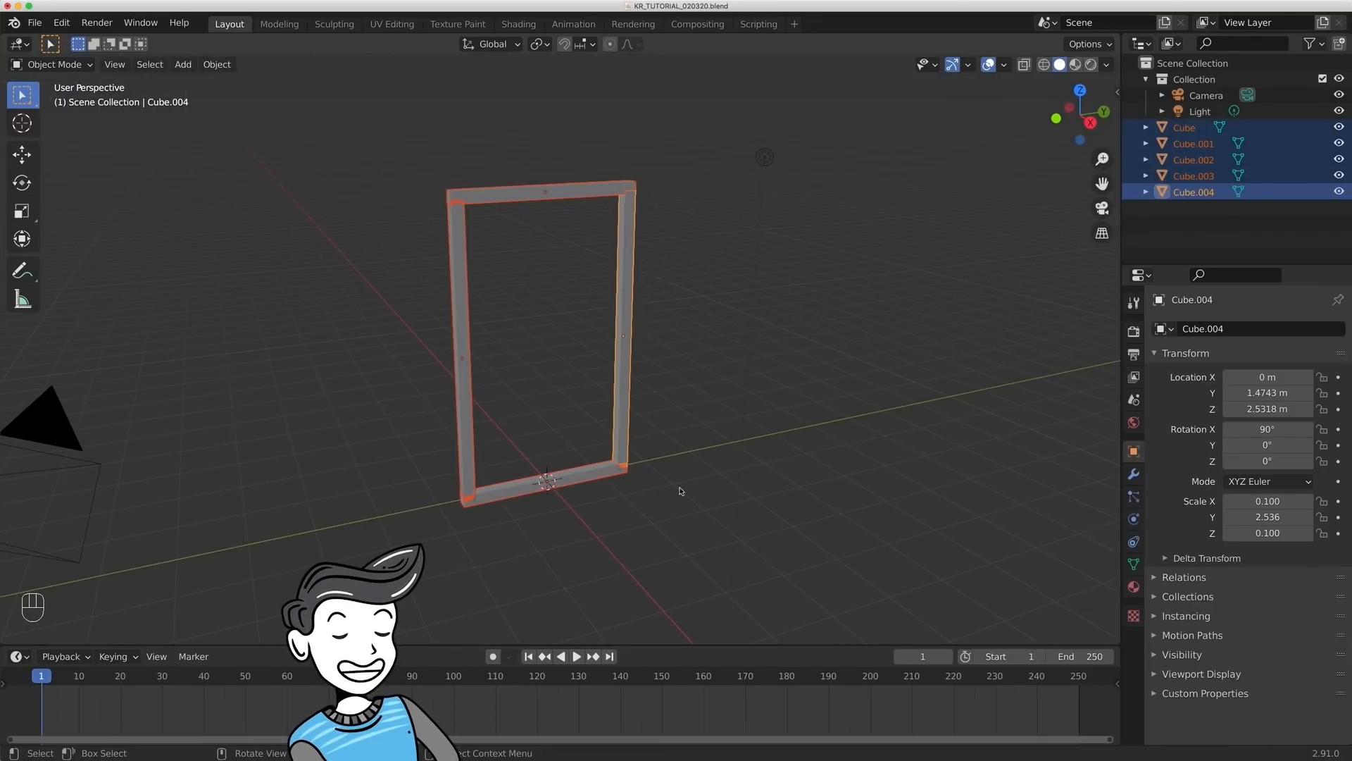
pyautogui.rightClick(615, 287)
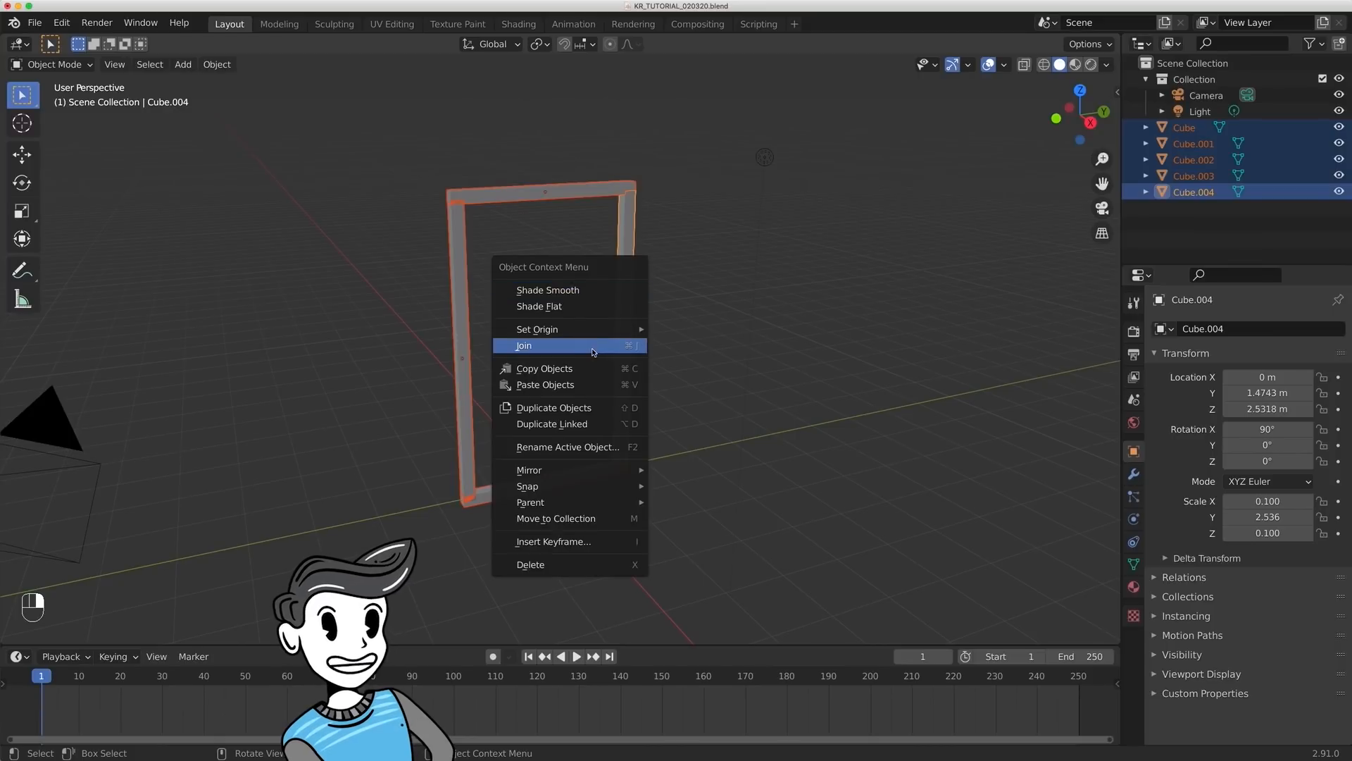
pyautogui.hotkey('ctrl', 'j')
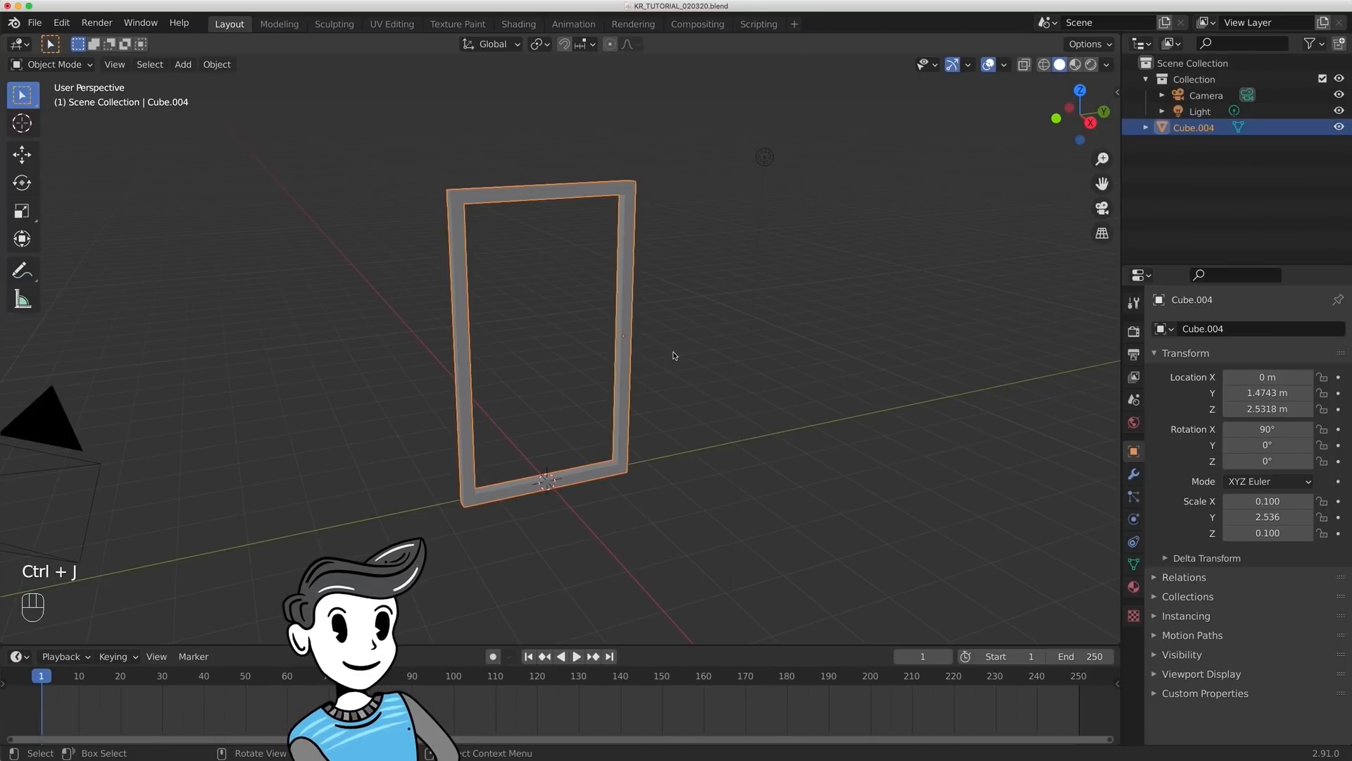
pyautogui.press('g')
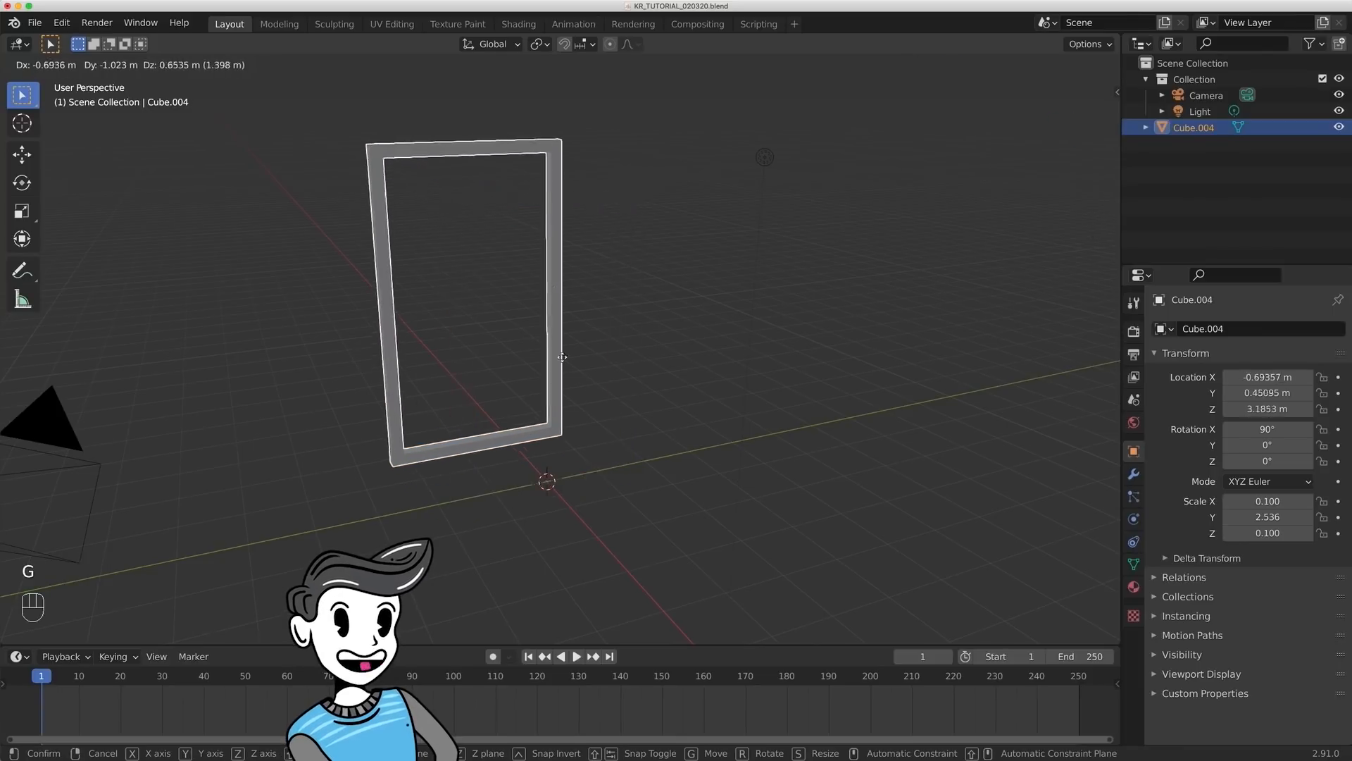
pyautogui.press('Escape')
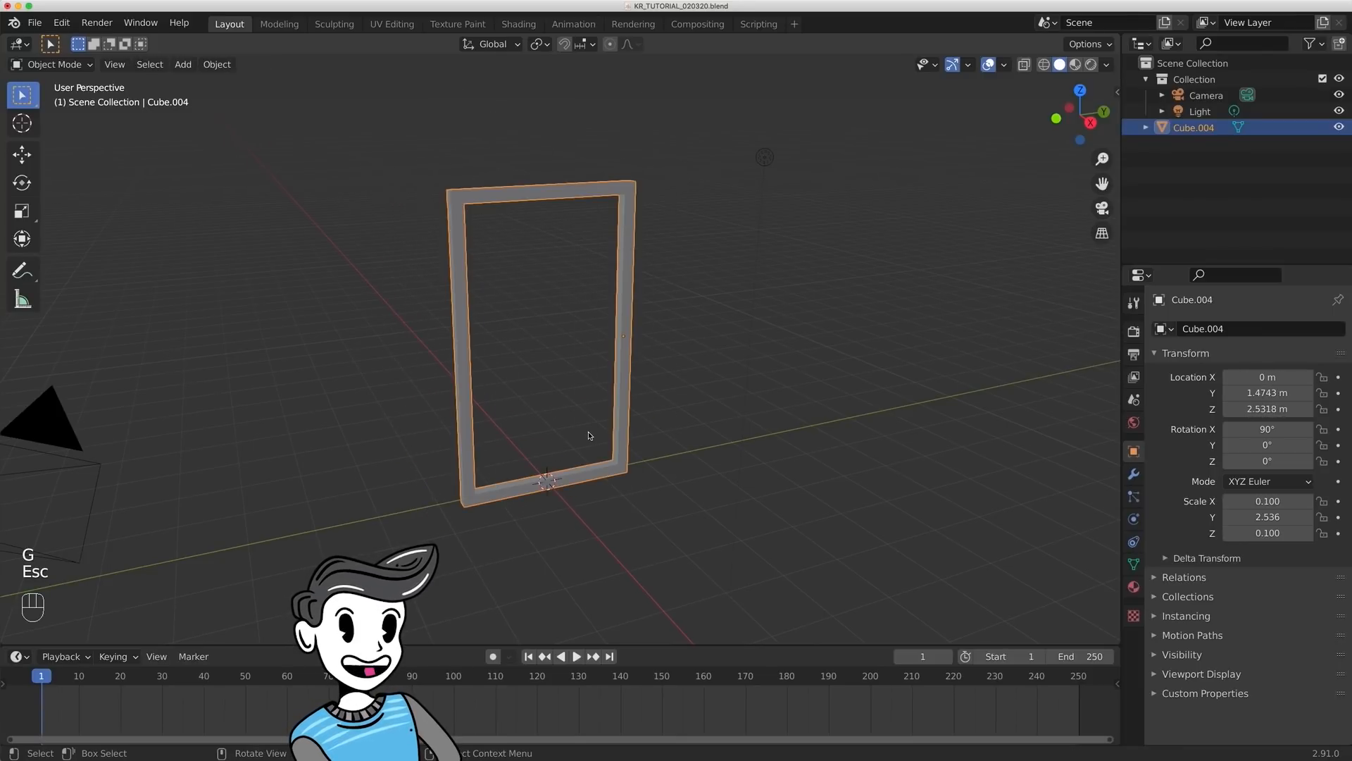
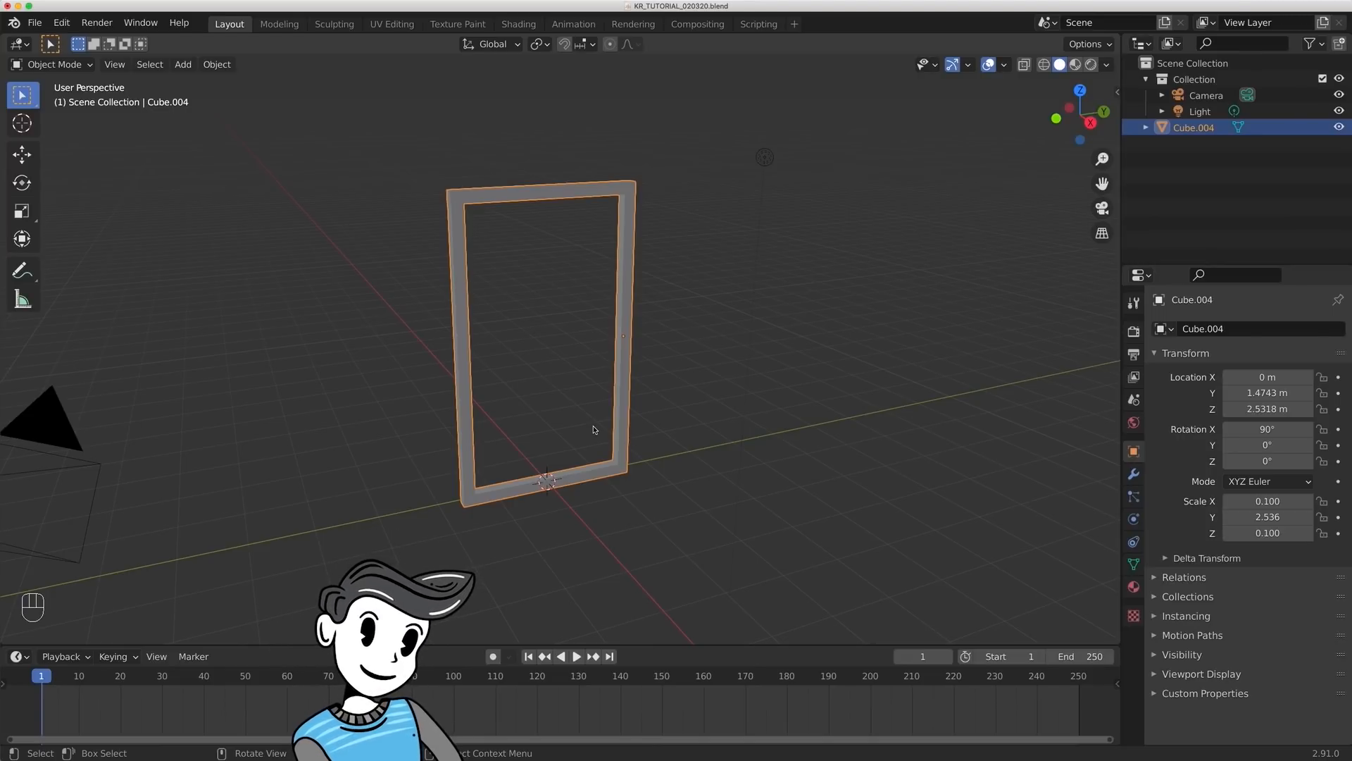
# - Apply all transforms to the joined frame, resetting its location, rotation and scale, and deselect it
pyautogui.press('super+a')
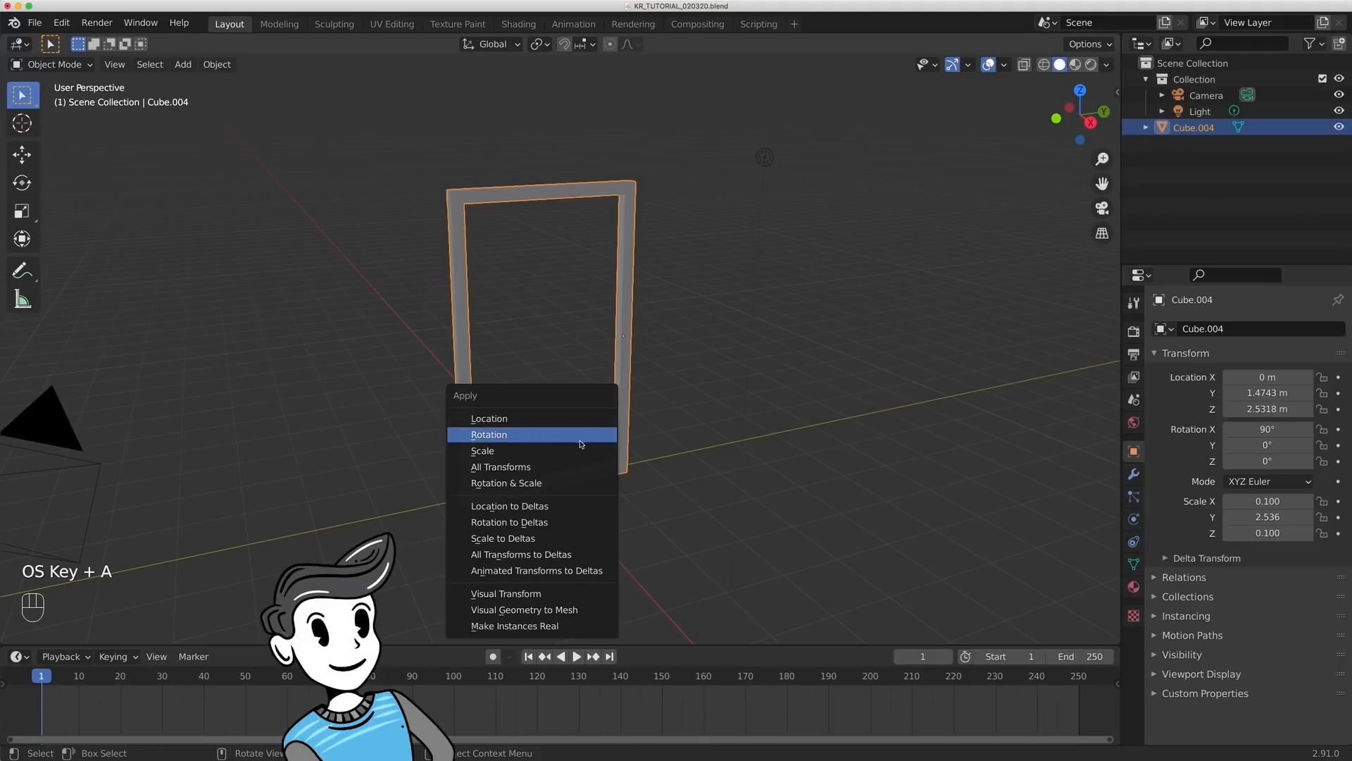
pyautogui.click(570, 466)
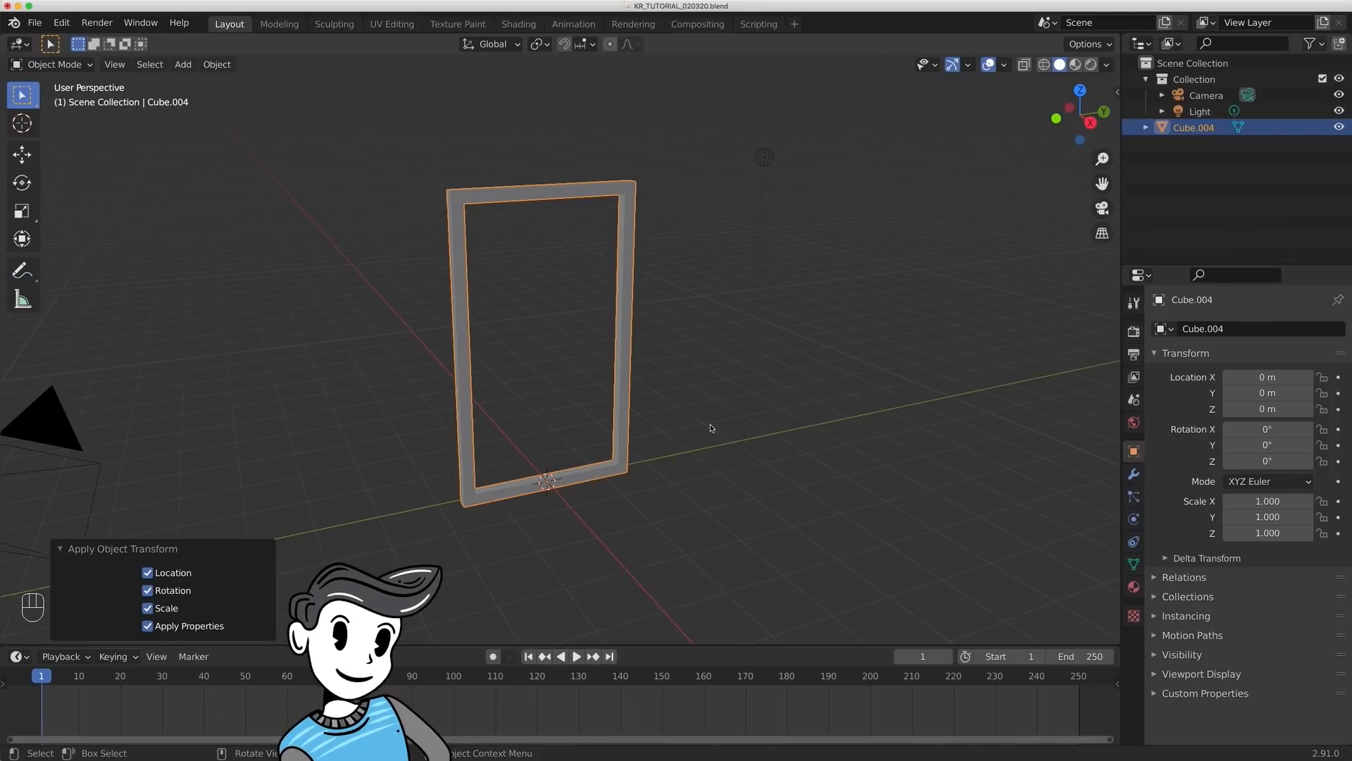
pyautogui.hotkey('alt', 'a')
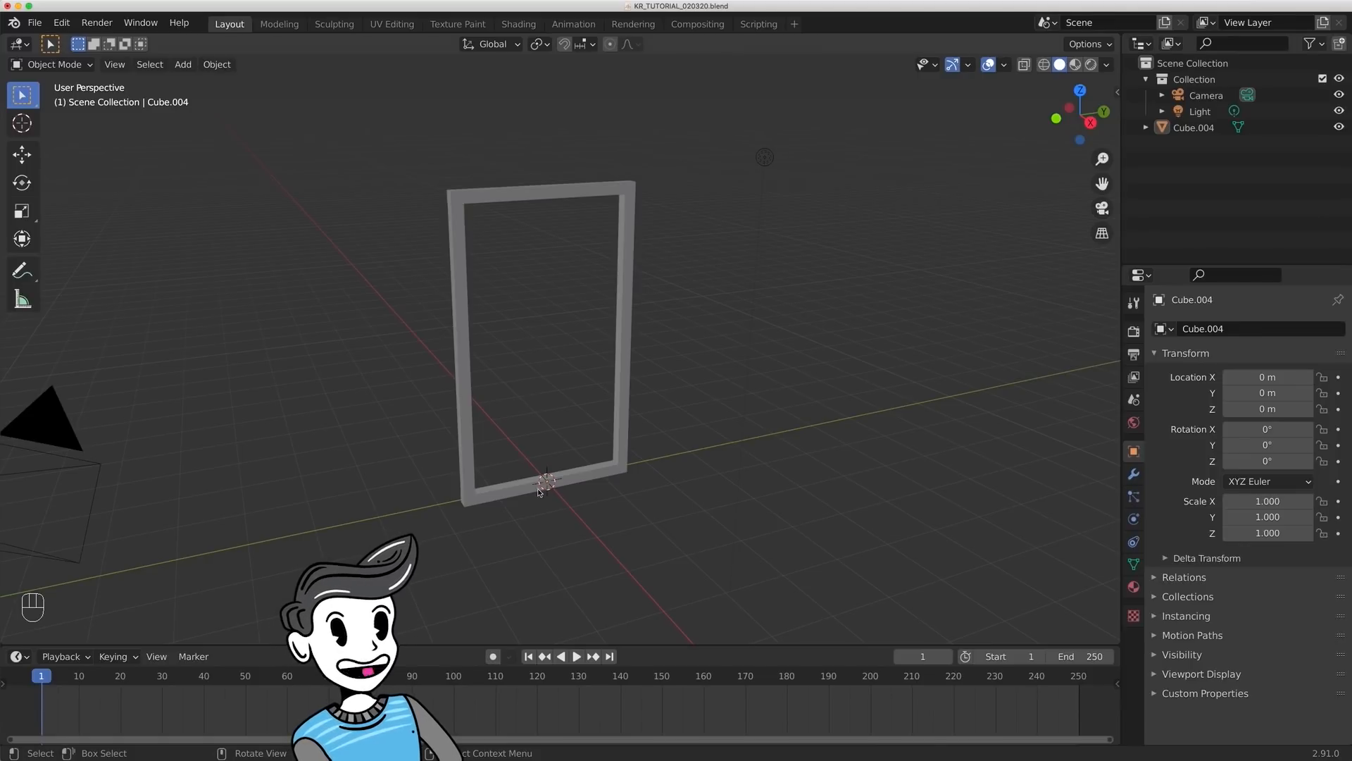
# - Try placing the 3D cursor at several different spots on and around the frame
pyautogui.keyDown('shift'); pyautogui.scroll(-2, 643, 538); pyautogui.keyUp('shift')
pyautogui.scroll(3, 648, 540)
pyautogui.scroll(4, 707, 549)
pyautogui.keyDown('shift'); pyautogui.moveTo(687, 588); pyautogui.dragTo(664, 453, button='middle'); pyautogui.keyUp('shift')
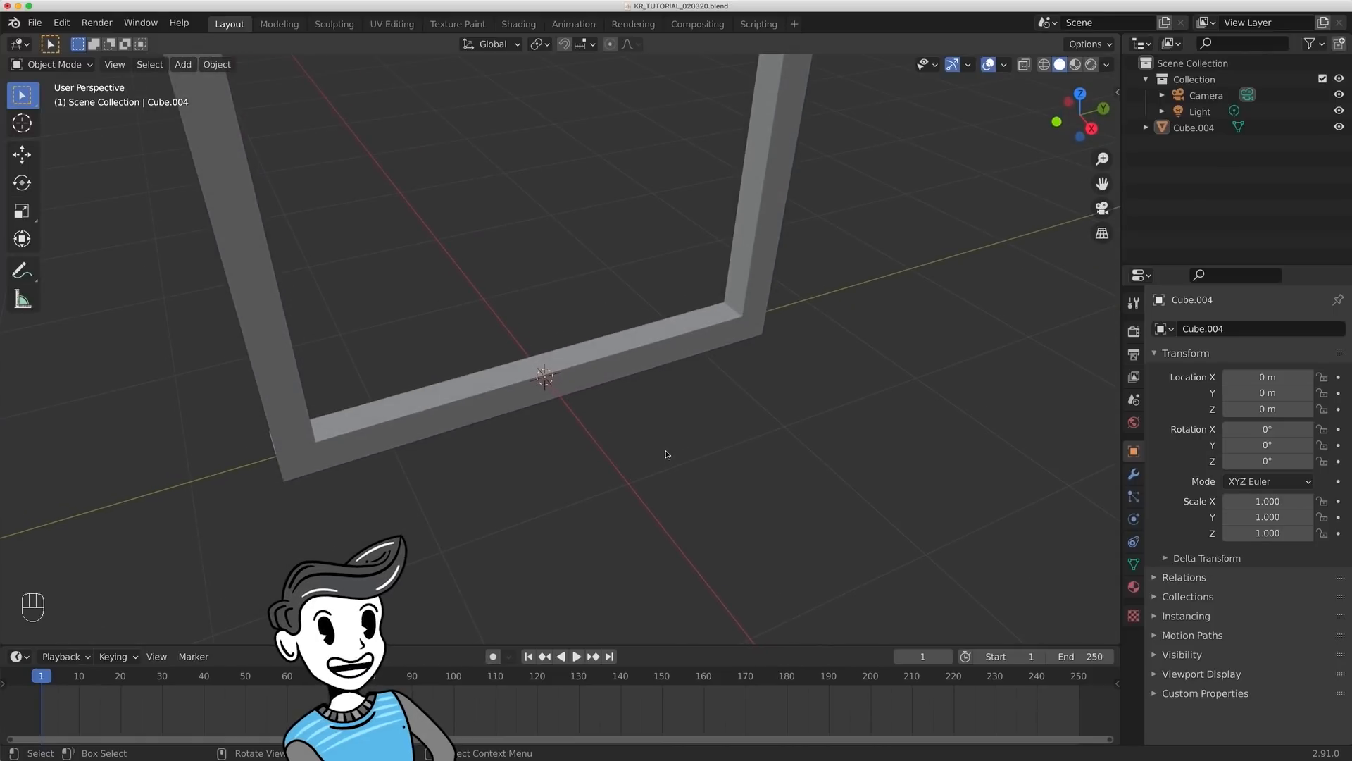
pyautogui.keyDown('shift'); pyautogui.rightClick(540, 369); pyautogui.keyUp('shift')
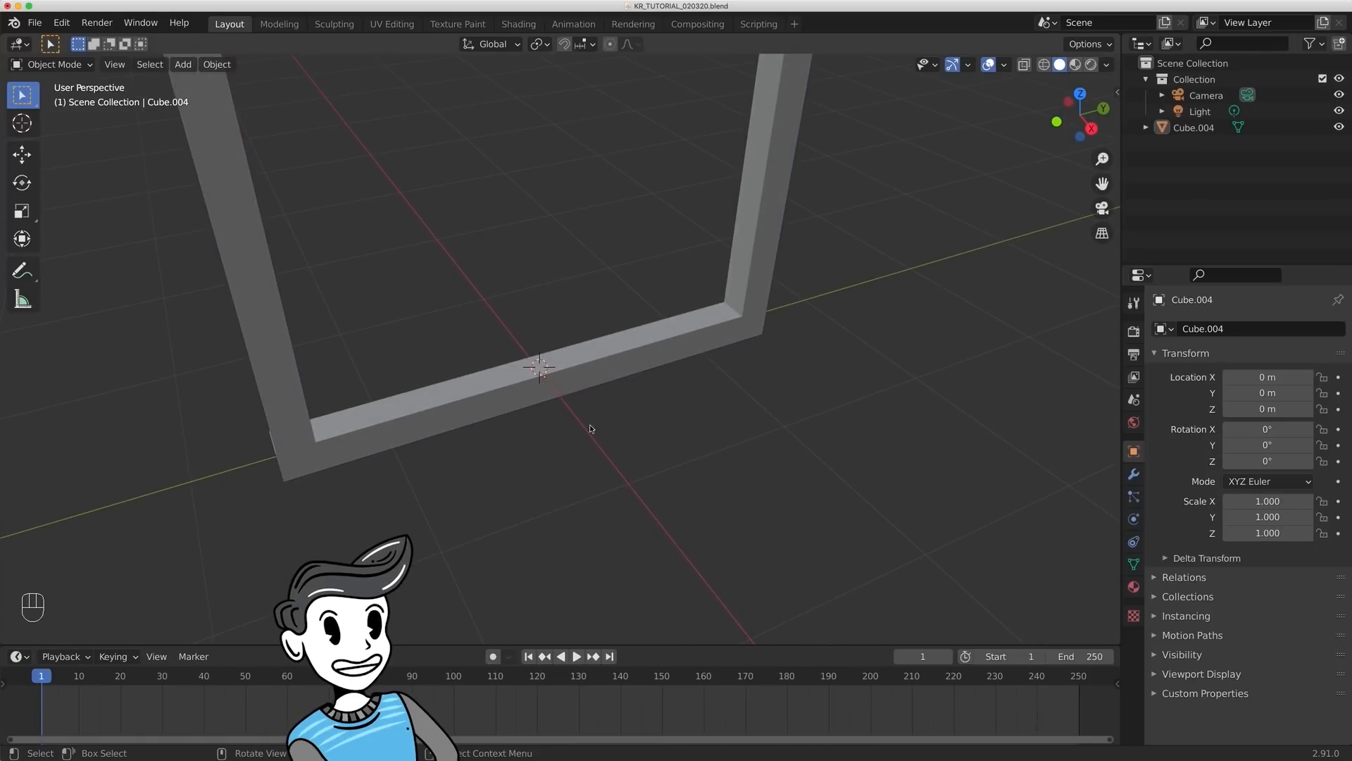
pyautogui.scroll(-2, 592, 437)
pyautogui.keyDown('shift'); pyautogui.moveTo(654, 336); pyautogui.dragTo(669, 383, button='middle'); pyautogui.keyUp('shift')
pyautogui.scroll(-4, 662, 451)
pyautogui.keyDown('shift'); pyautogui.moveTo(663, 303); pyautogui.dragTo(671, 336, button='middle'); pyautogui.keyUp('shift')
pyautogui.keyDown('shift'); pyautogui.rightClick(707, 237); pyautogui.keyUp('shift')
pyautogui.moveTo(707, 237)
pyautogui.mouseDown(button='middle')
pyautogui.moveTo(698, 267)
pyautogui.moveTo(707, 237)
pyautogui.mouseUp(button='middle')
pyautogui.moveTo(612, 280); pyautogui.dragTo(697, 304, button='middle')
pyautogui.keyDown('shift'); pyautogui.rightClick(451, 333); pyautogui.keyUp('shift')
pyautogui.moveTo(612, 199); pyautogui.dragTo(583, 232, button='middle')
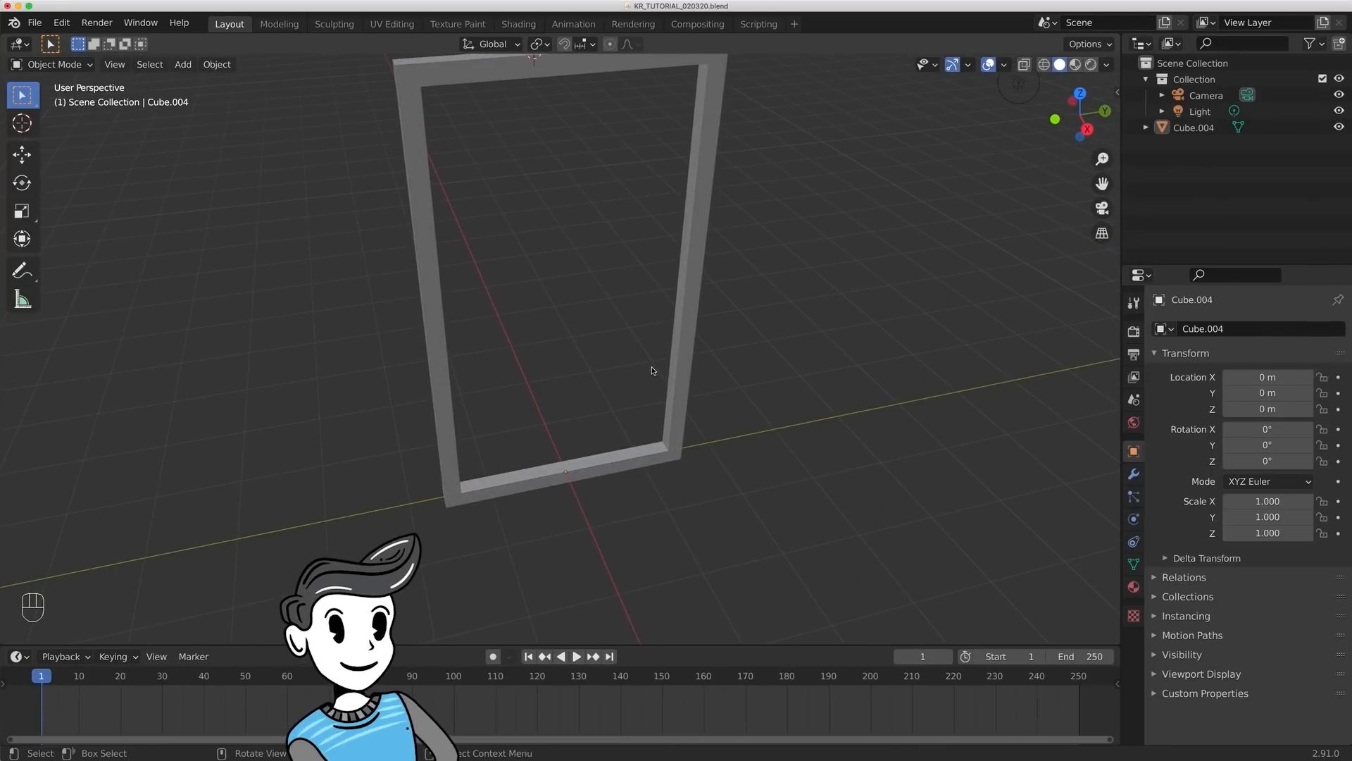
# - Place the 3D cursor at the middle of the frame's bottom bar and add a cube there, scaled to about 0.084
pyautogui.scroll(4, 559, 462)
pyautogui.keyDown('shift'); pyautogui.rightClick(567, 458); pyautogui.keyUp('shift')
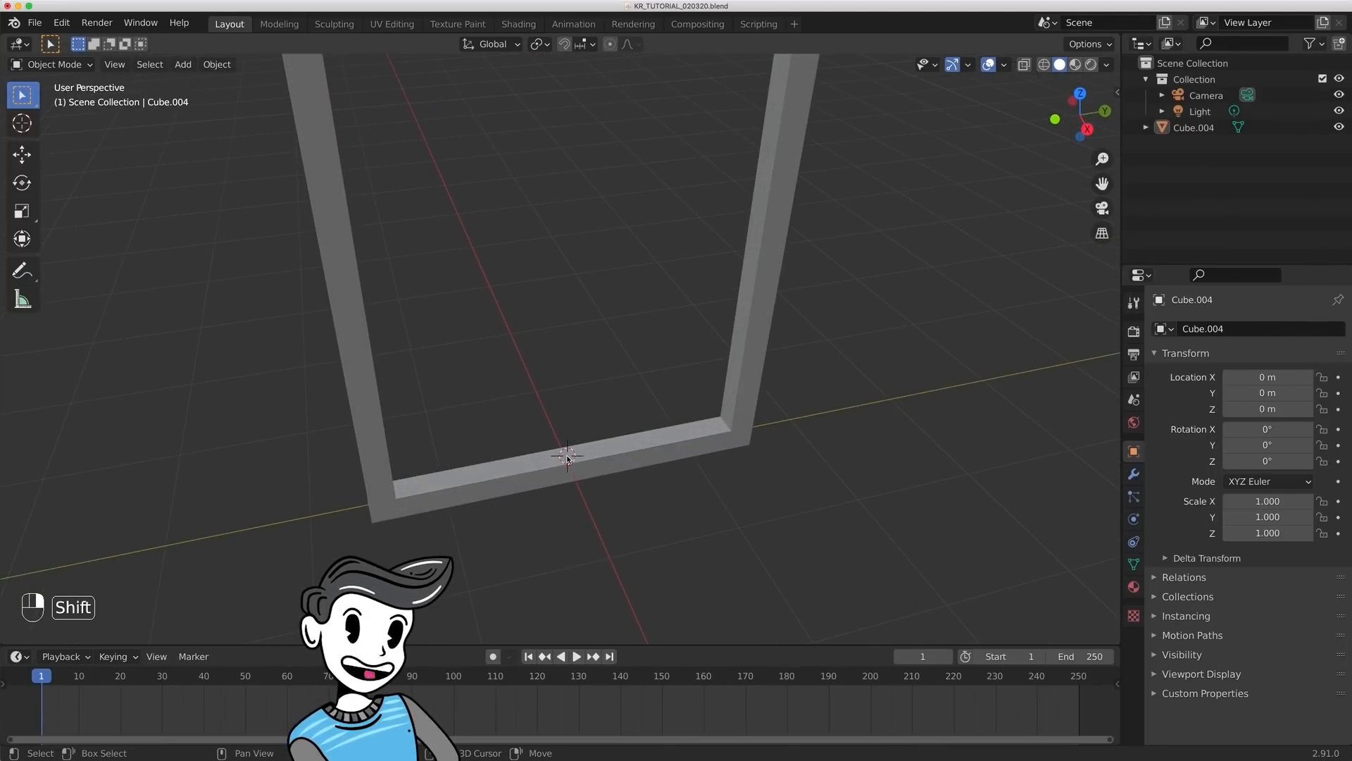
pyautogui.hotkey('shift', 'a')
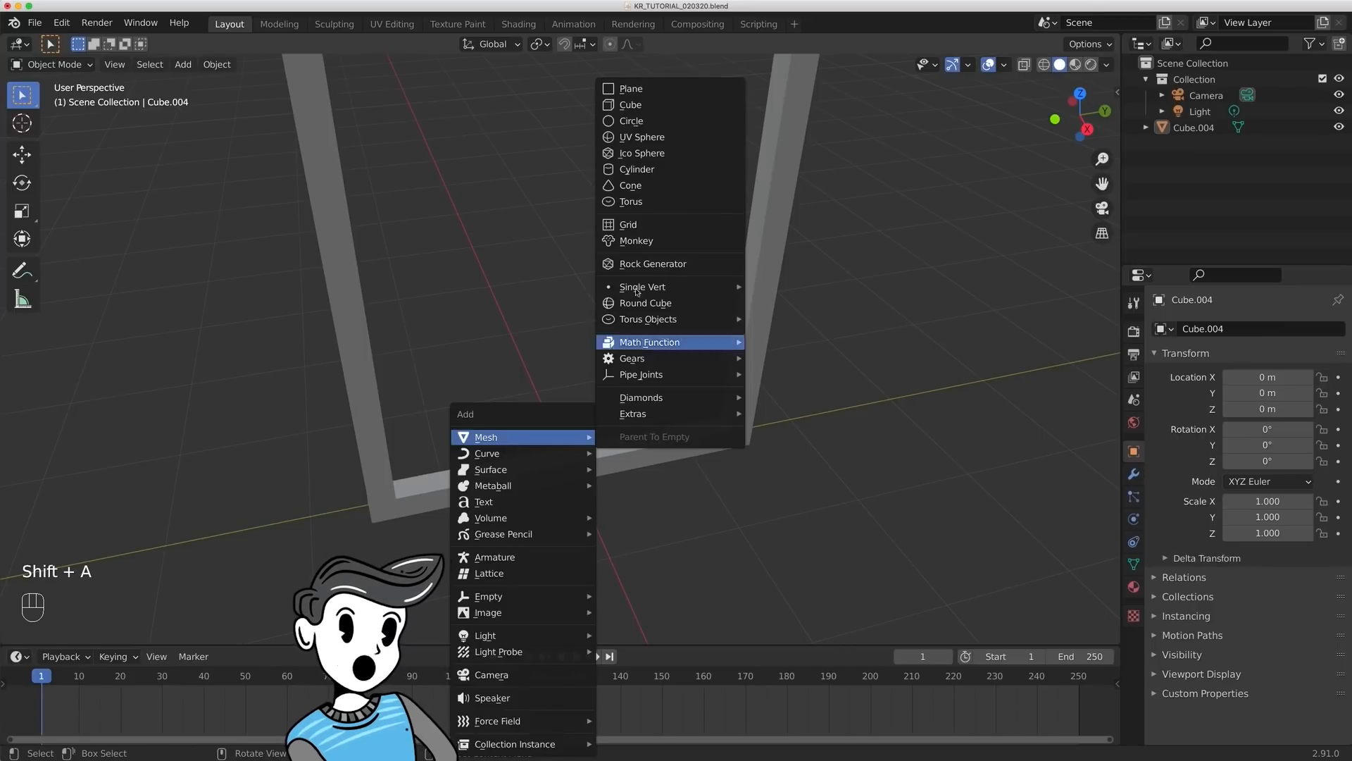
pyautogui.click(667, 107)
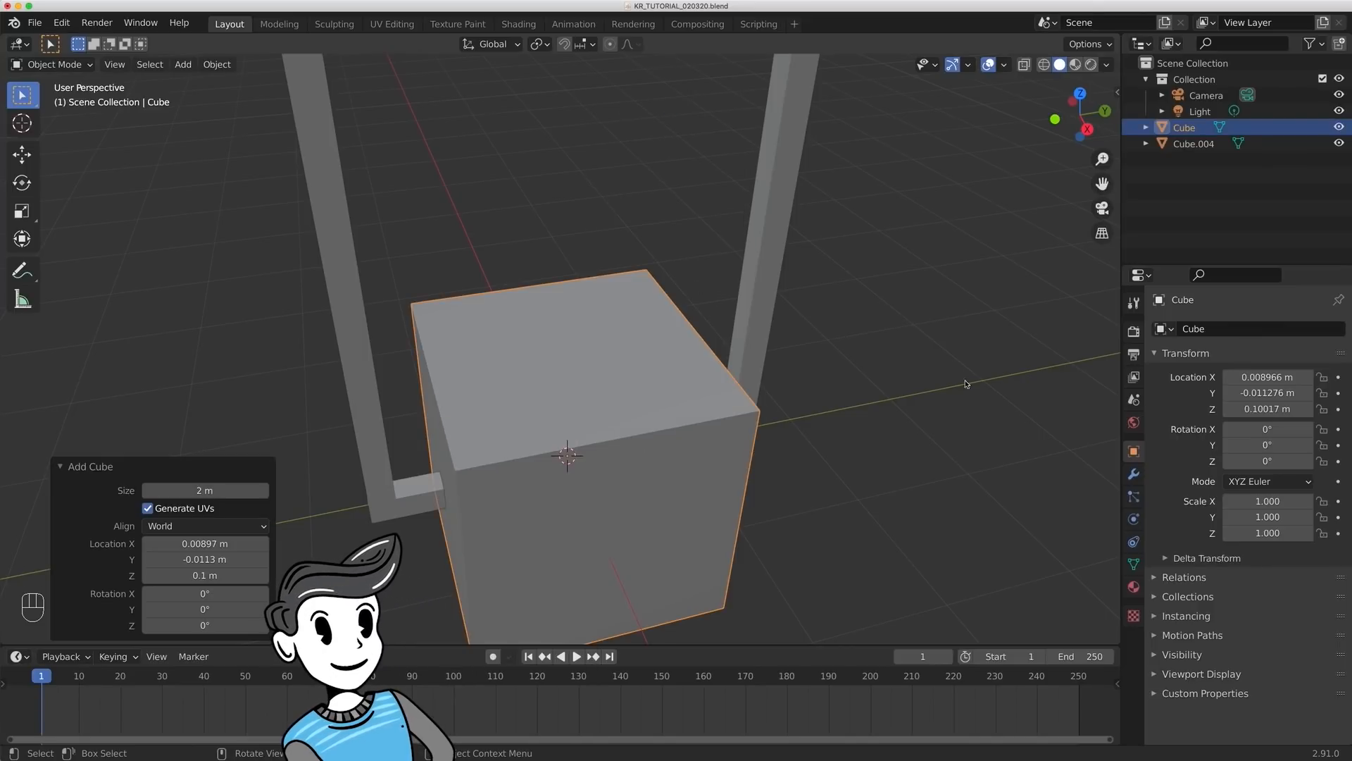
pyautogui.press('s')
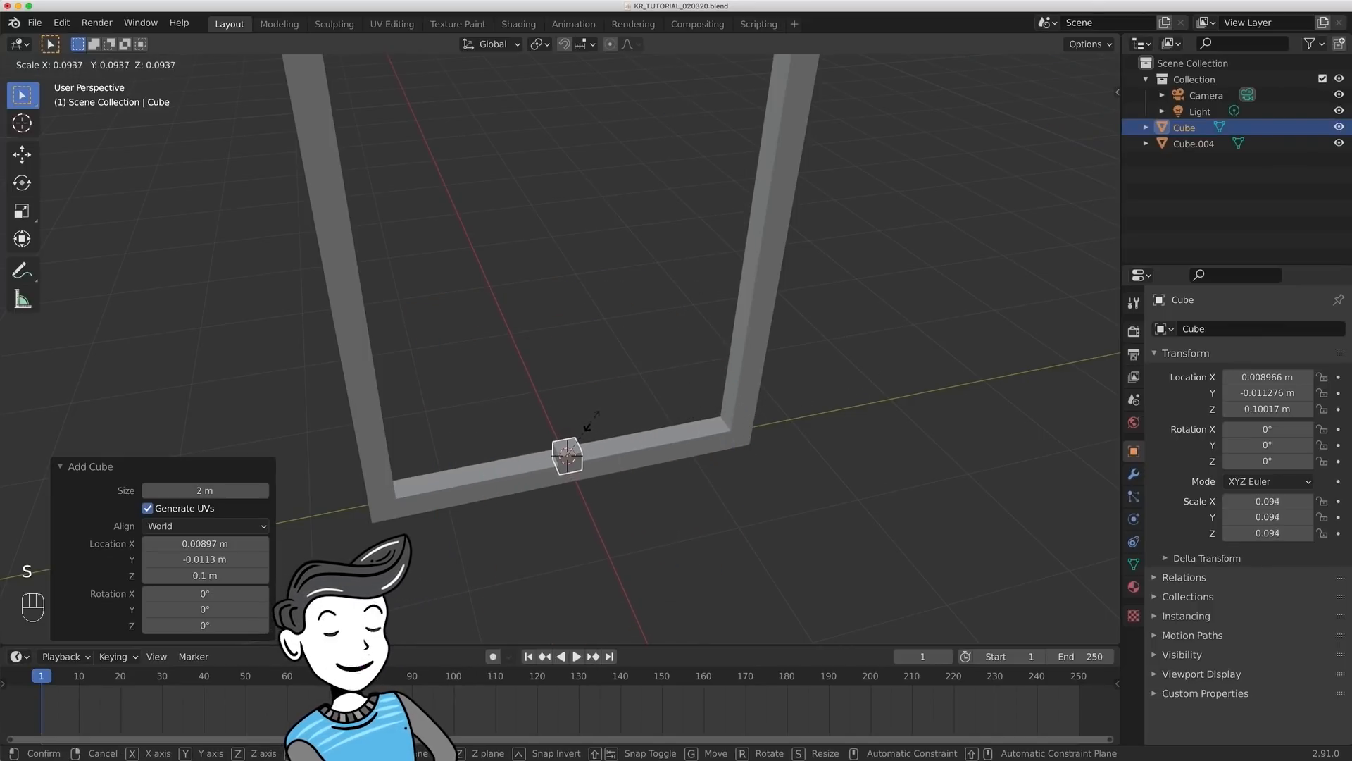
pyautogui.click(586, 423)
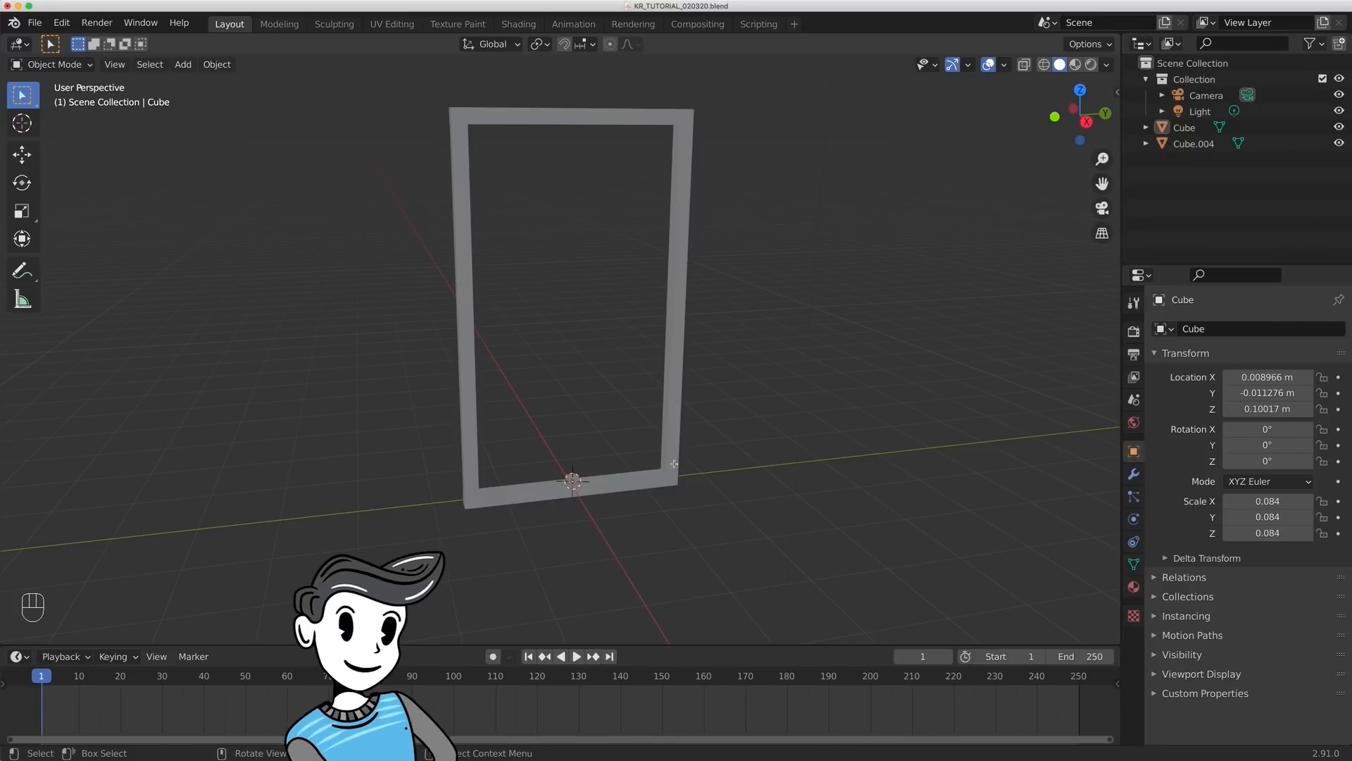
# - Enter Edit Mode on the small cube, go through the vertex and edge selection modes, and end in face selection
pyautogui.press('Tab')
pyautogui.moveTo(613, 332); pyautogui.dragTo(621, 360, button='middle')
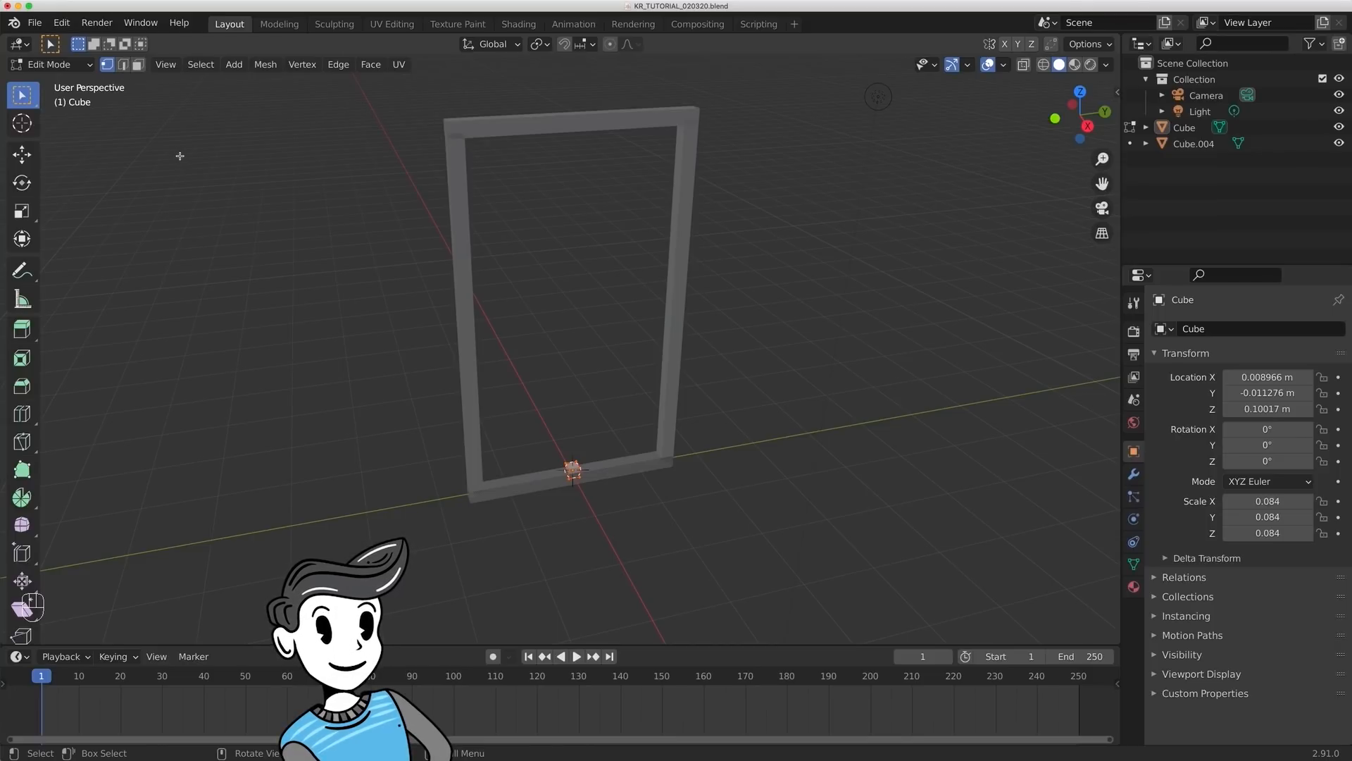
pyautogui.press('1')
pyautogui.press('2')
pyautogui.press('3')
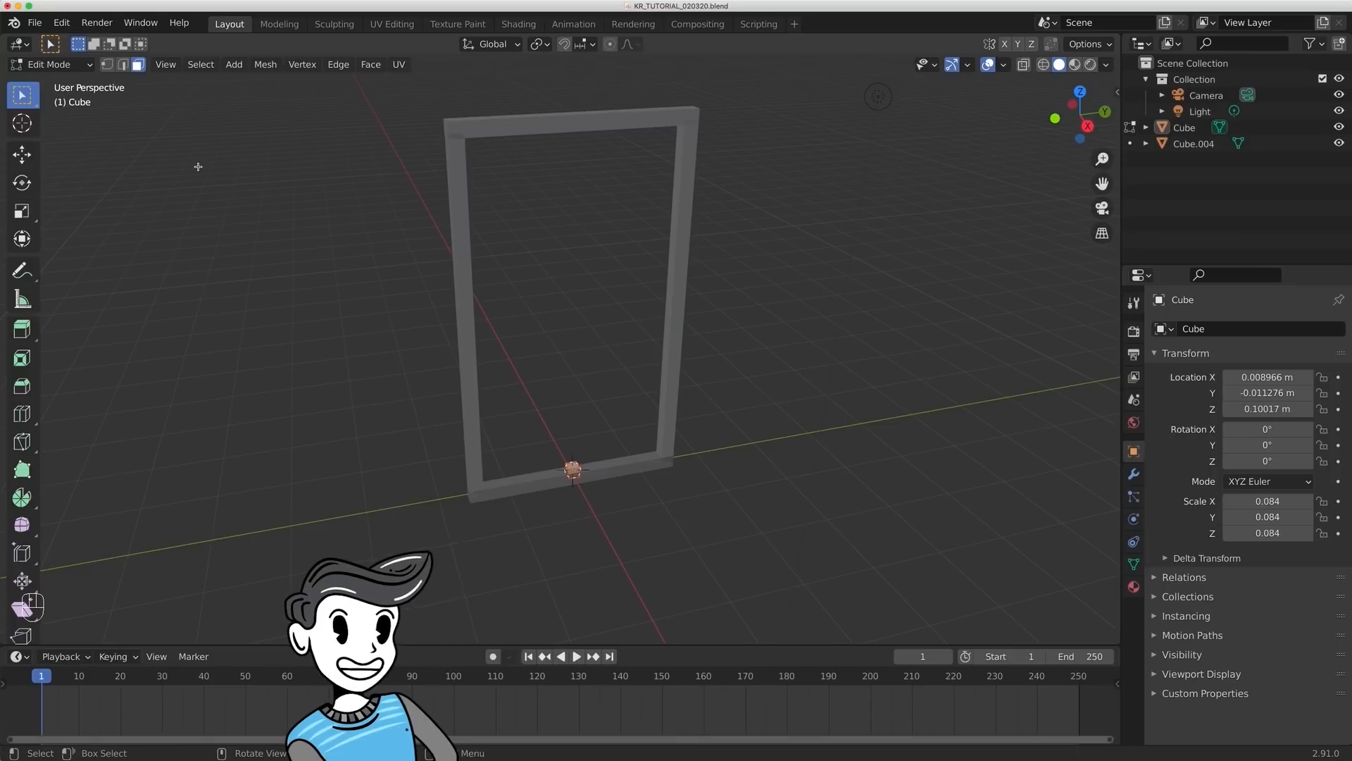
pyautogui.press('3')
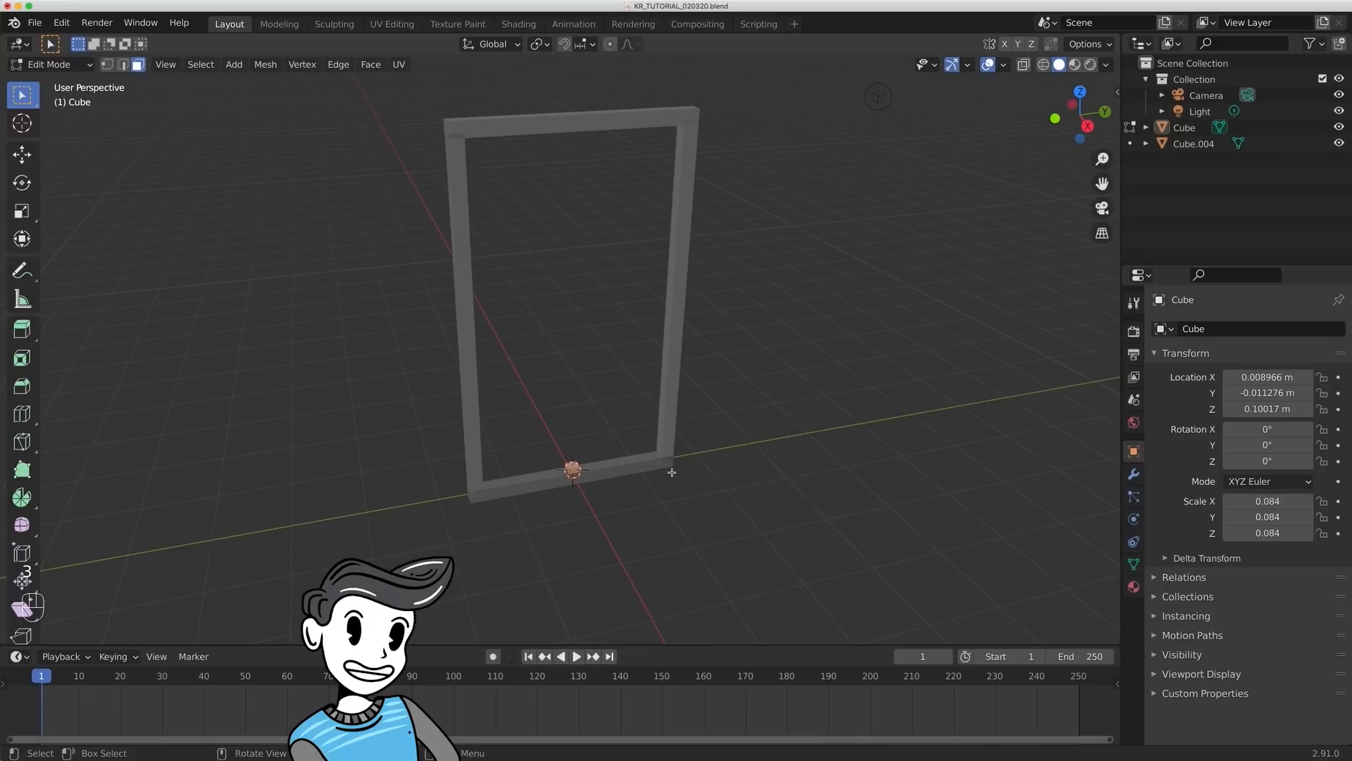
# - Raise the small cube's top face about 4.914 m along global Z to reach the frame's top bar, and return to Object Mode
pyautogui.keyDown('shift'); pyautogui.moveTo(707, 487); pyautogui.dragTo(696, 454, button='middle'); pyautogui.keyUp('shift')
pyautogui.scroll(3, 695, 463)
pyautogui.click(670, 498)
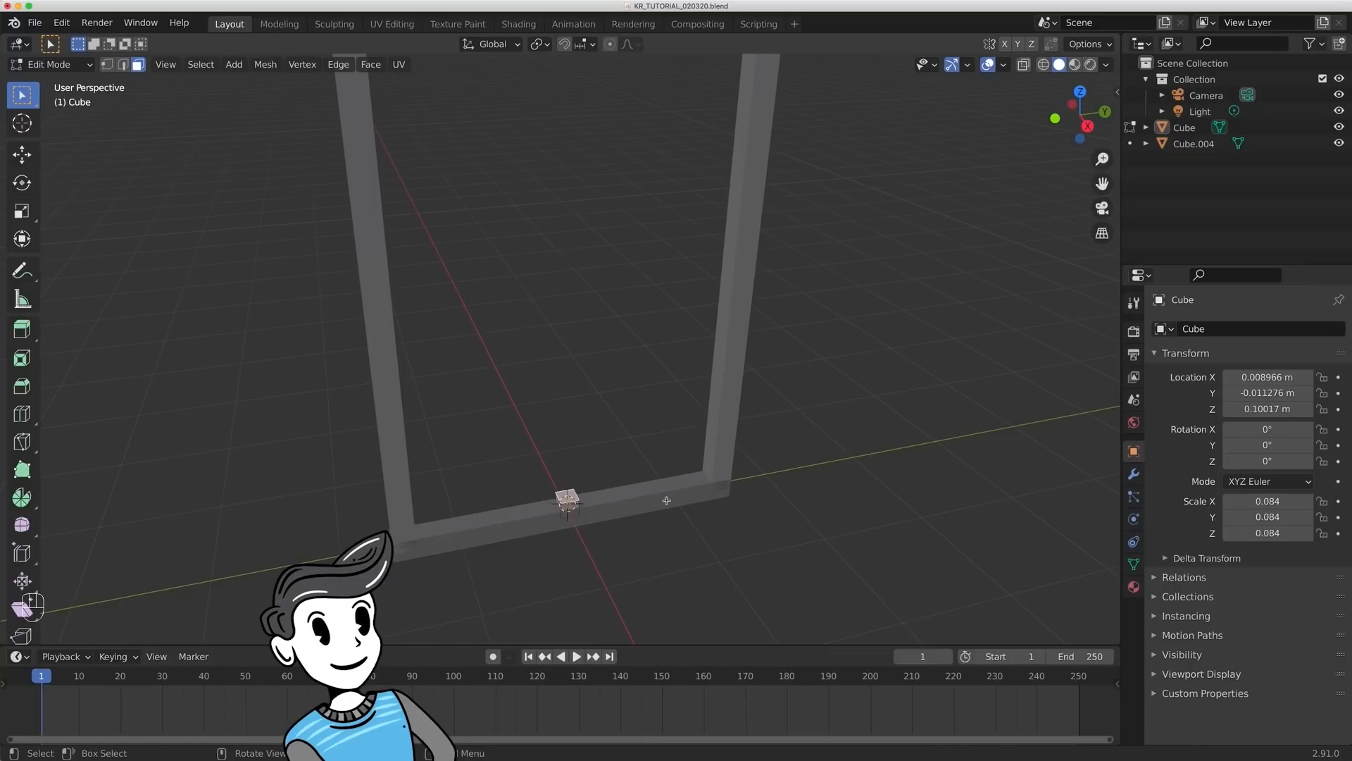
pyautogui.scroll(-3, 666, 500)
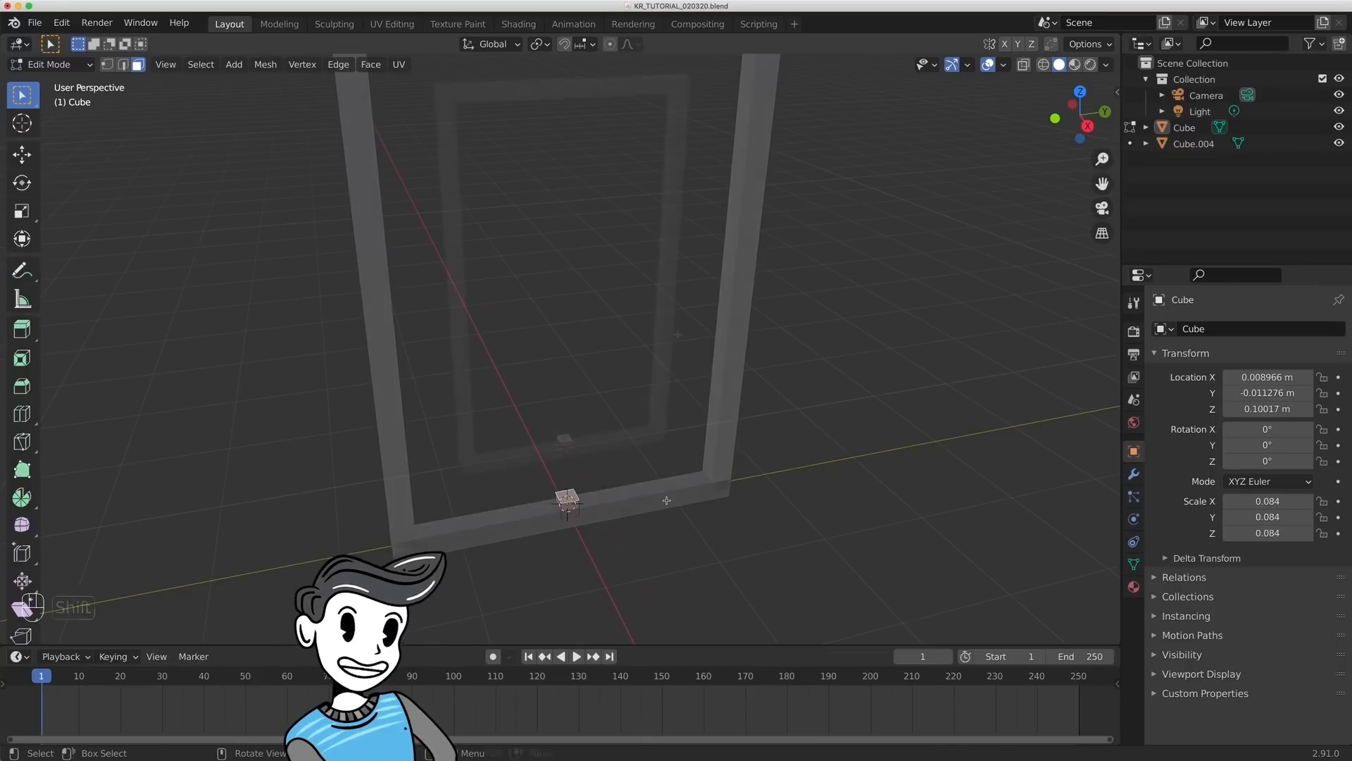
pyautogui.press('g')
pyautogui.press('z')
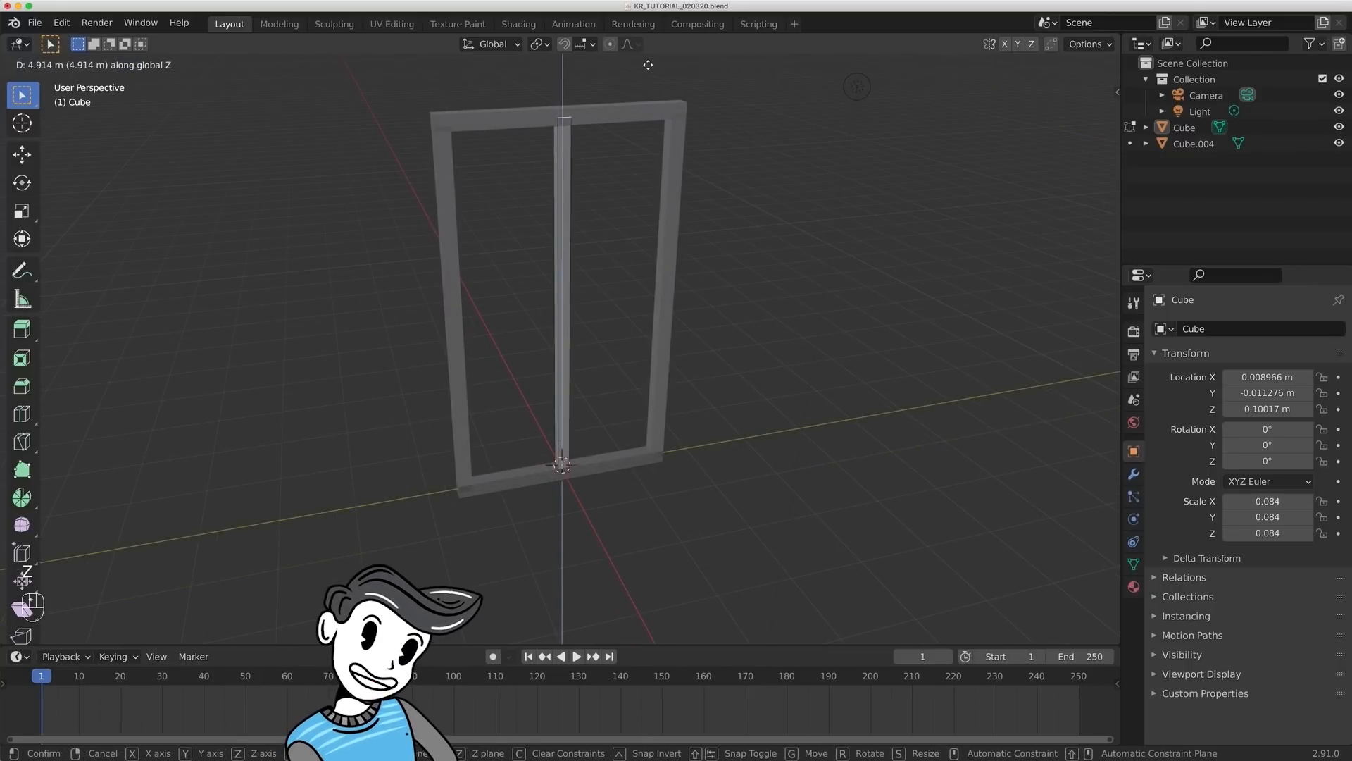
pyautogui.click(646, 67)
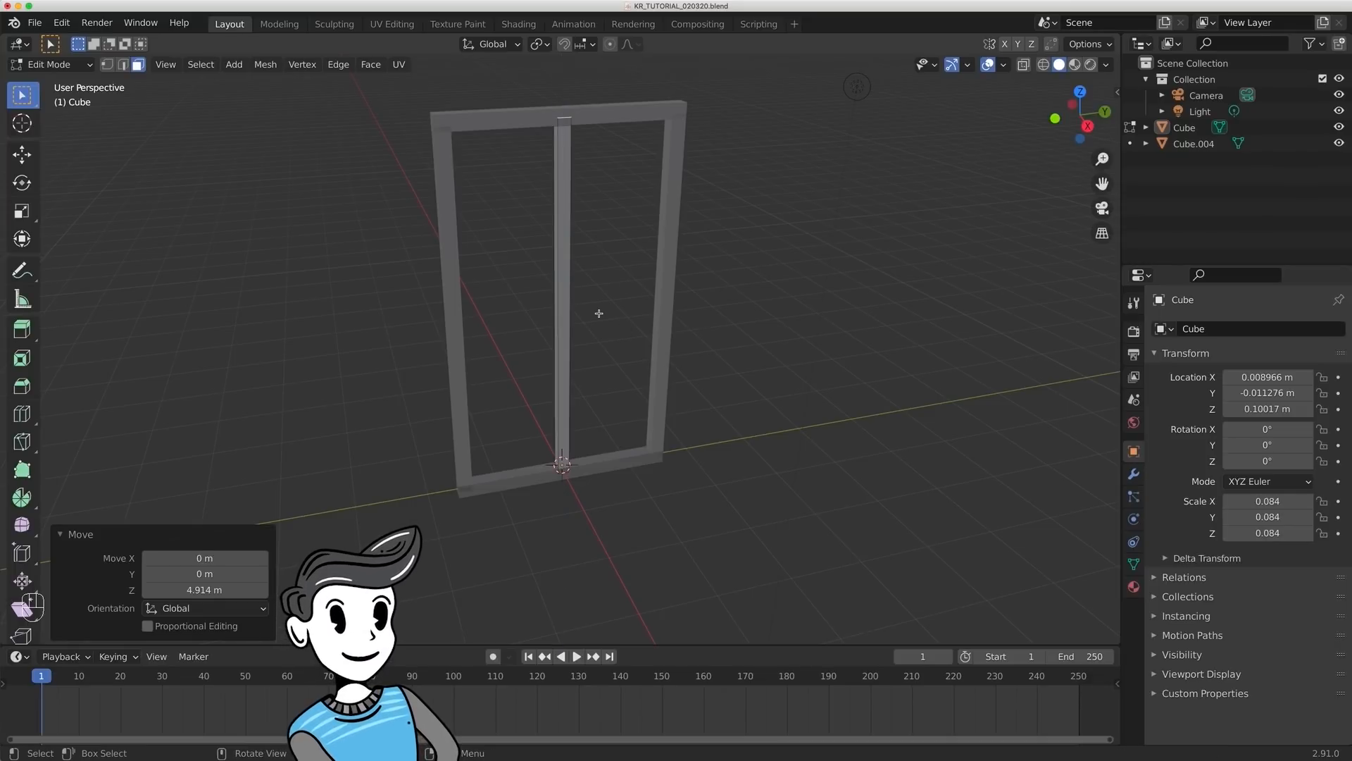
pyautogui.press('Tab')
pyautogui.press('Tab')
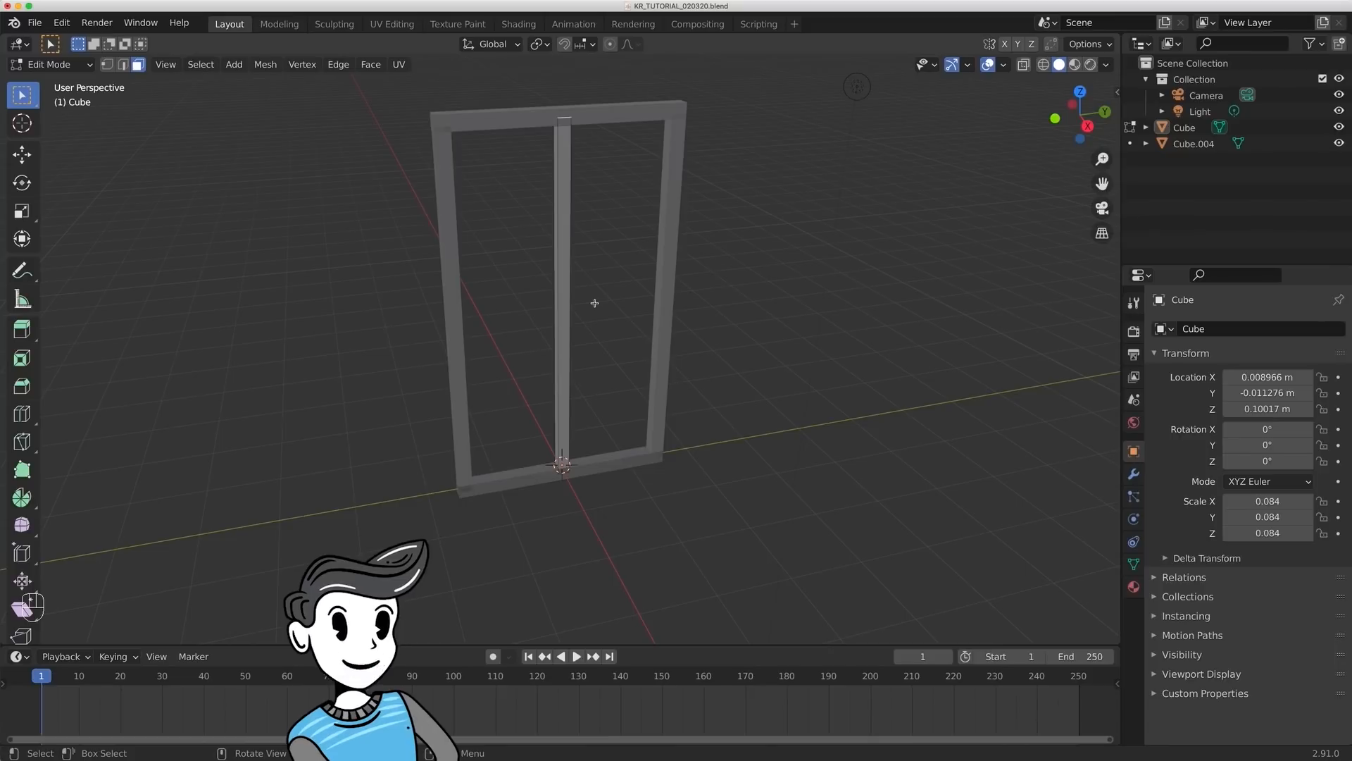
pyautogui.press('Tab')
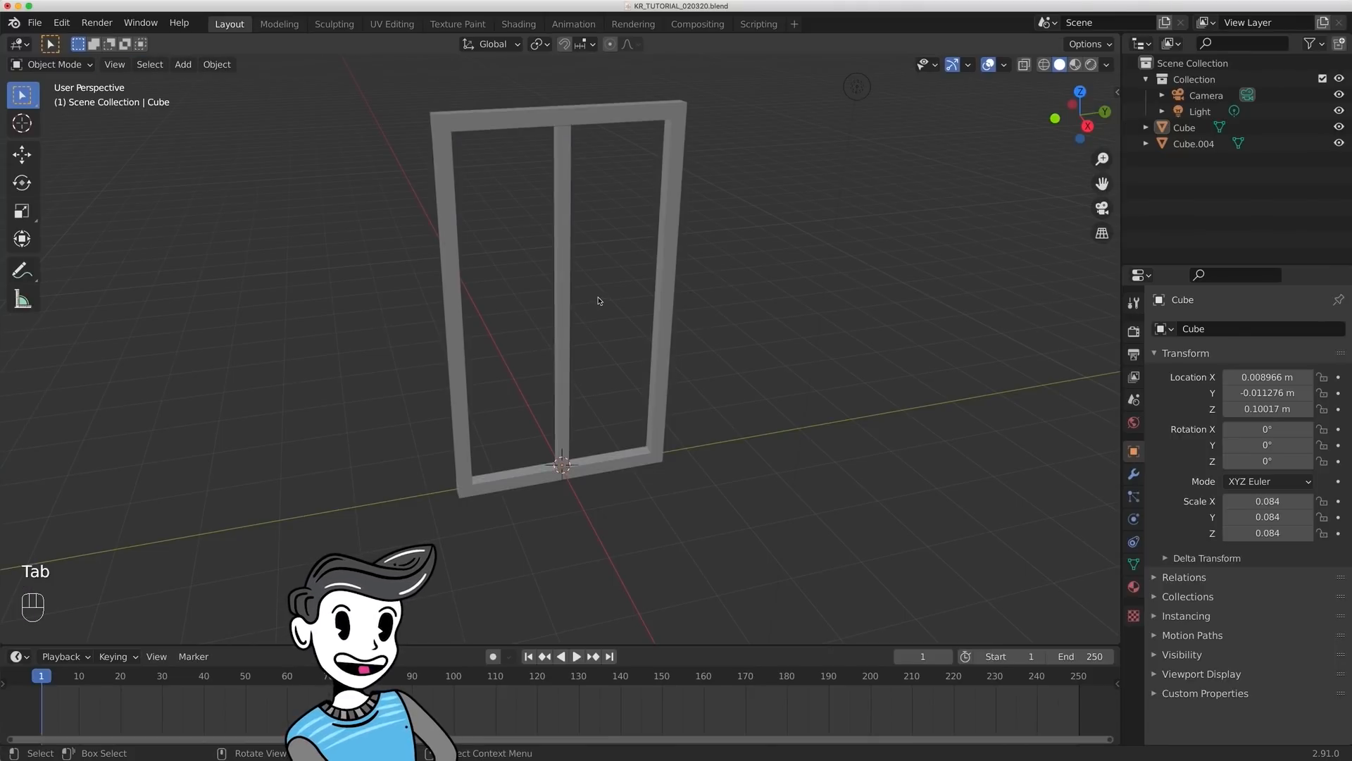
# - Thin the central vertical bar by scaling it about 0.894 in X and Y while locking Z
pyautogui.click(565, 310)
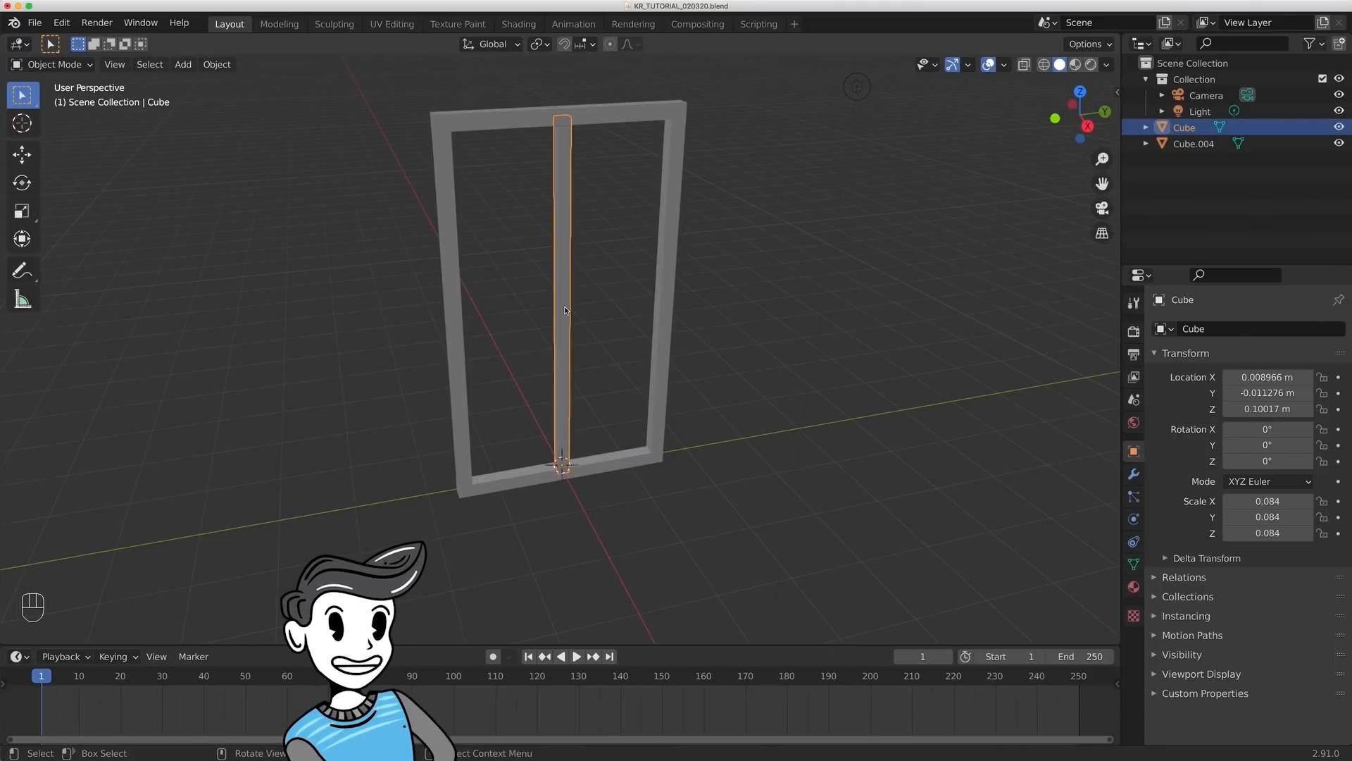
pyautogui.press('s')
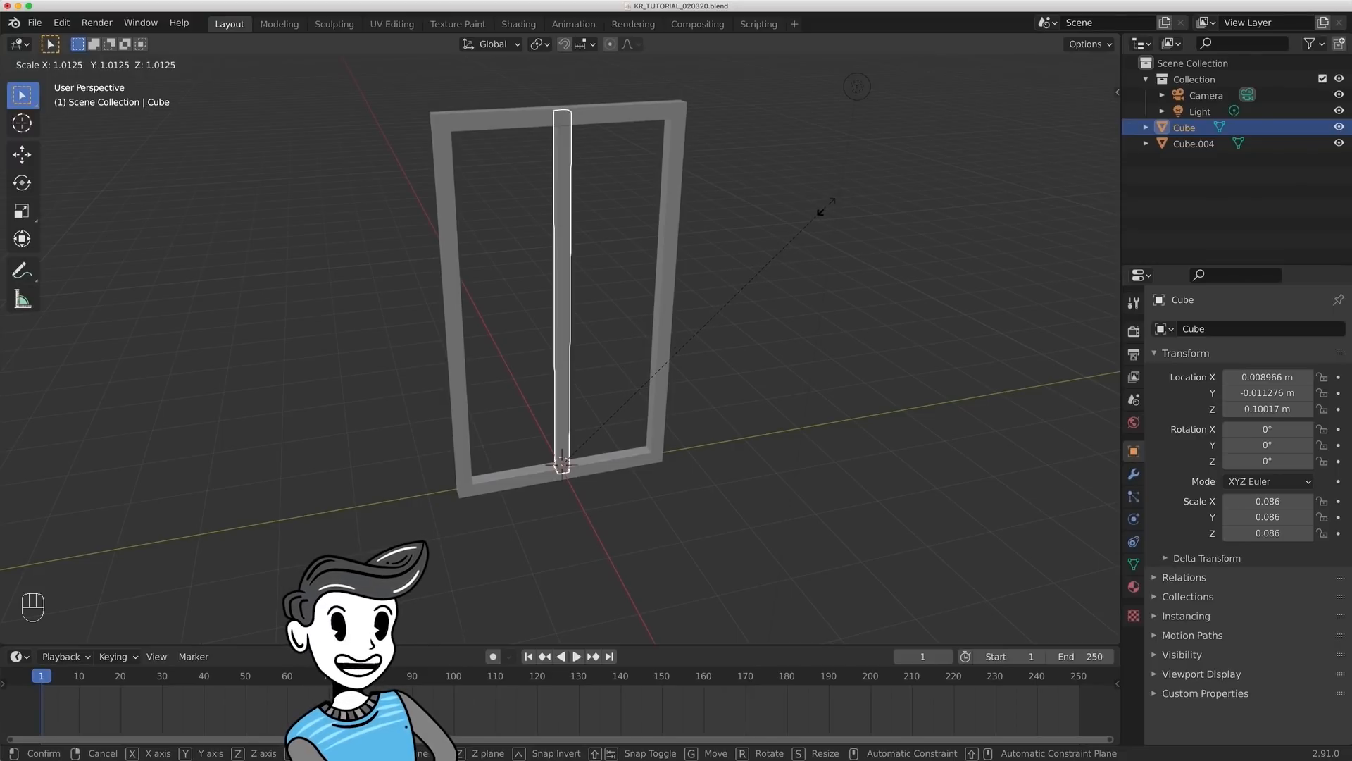
pyautogui.hotkey('shift', 'z')
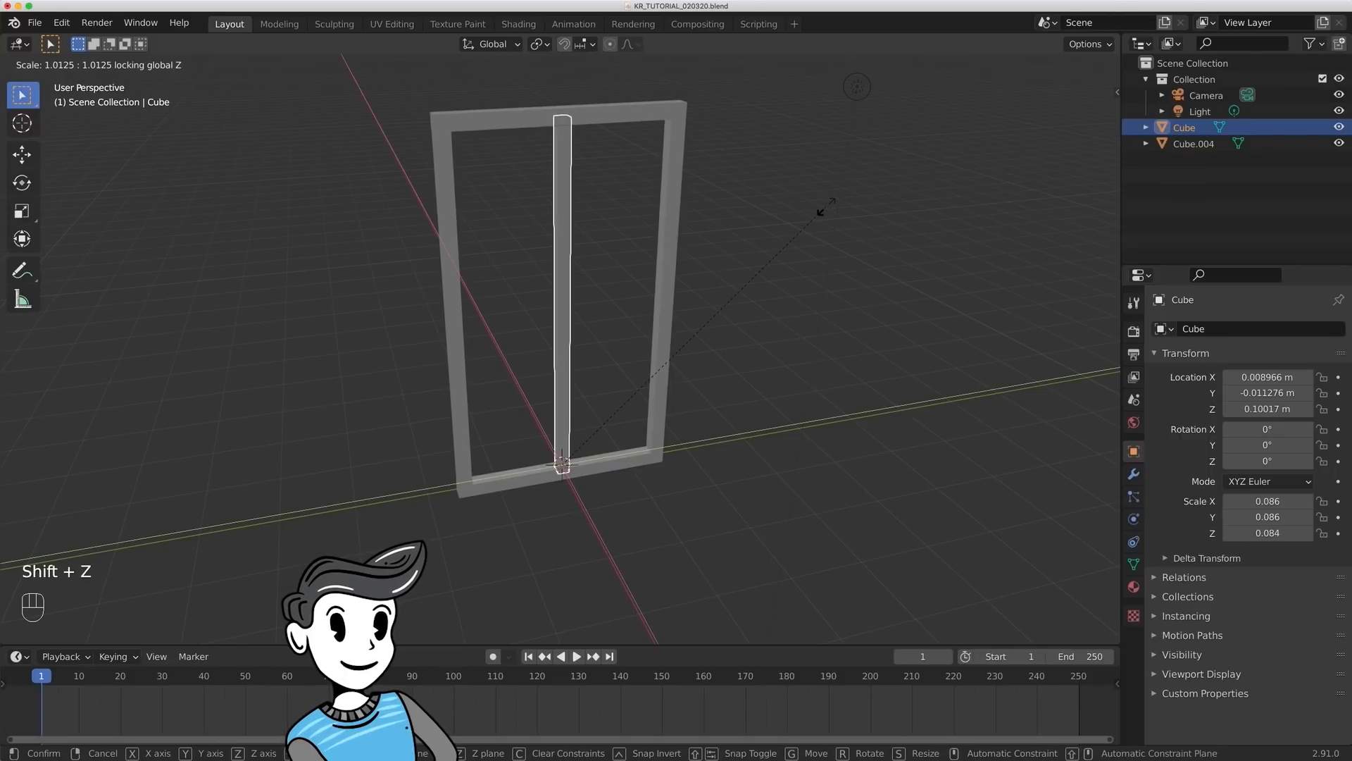
pyautogui.click(773, 219)
# - Thin the central bar to a scale of about 0.075 in X and Y and centre it in the frame's depth at about X 0.001 m
pyautogui.scroll(1, 710, 407)
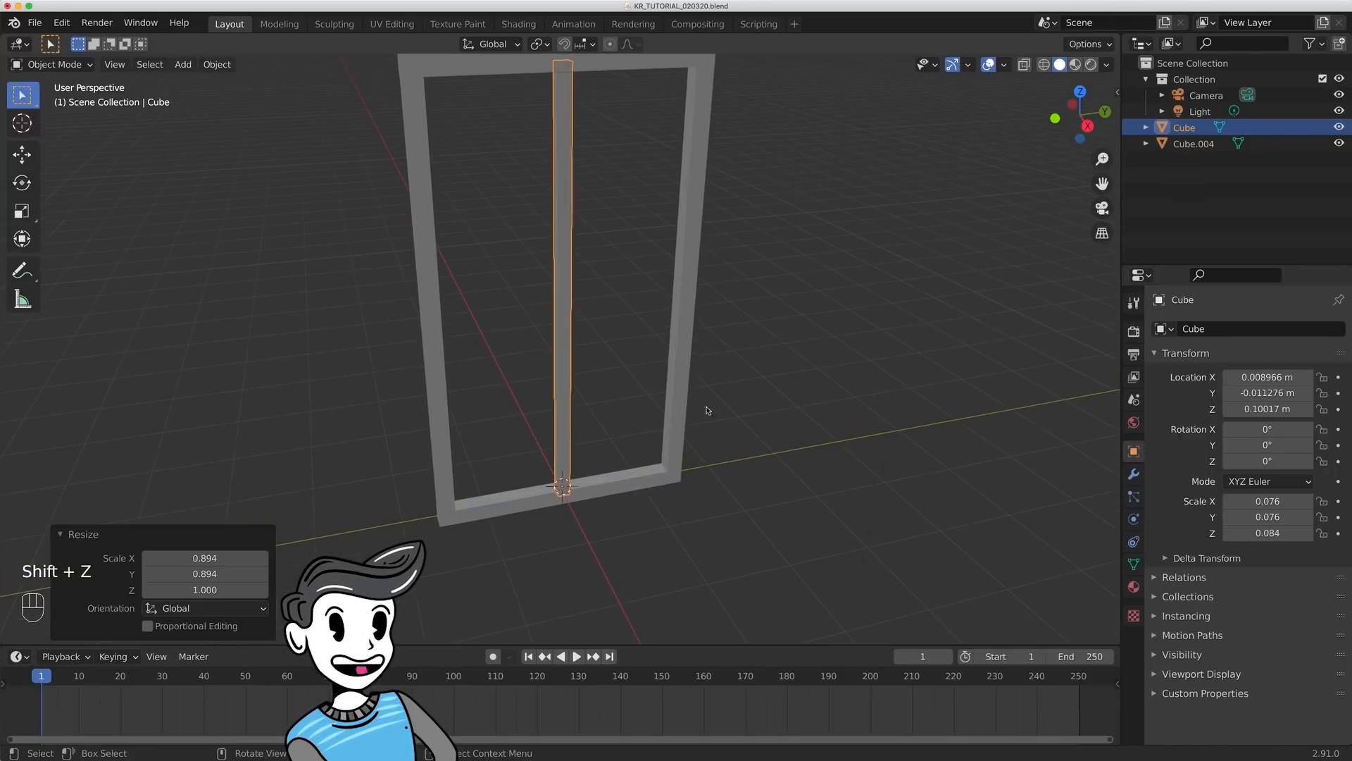
pyautogui.keyDown('shift'); pyautogui.moveTo(674, 456); pyautogui.dragTo(653, 364, button='middle'); pyautogui.keyUp('shift')
pyautogui.scroll(6, 653, 364)
pyautogui.keyDown('shift'); pyautogui.moveTo(554, 458); pyautogui.dragTo(841, 487, button='middle'); pyautogui.keyUp('shift')
pyautogui.press('s')
pyautogui.hotkey('shift', 'z')
pyautogui.click(816, 417)
pyautogui.press('g')
pyautogui.press('x')
pyautogui.click(812, 417)
pyautogui.click(817, 423)
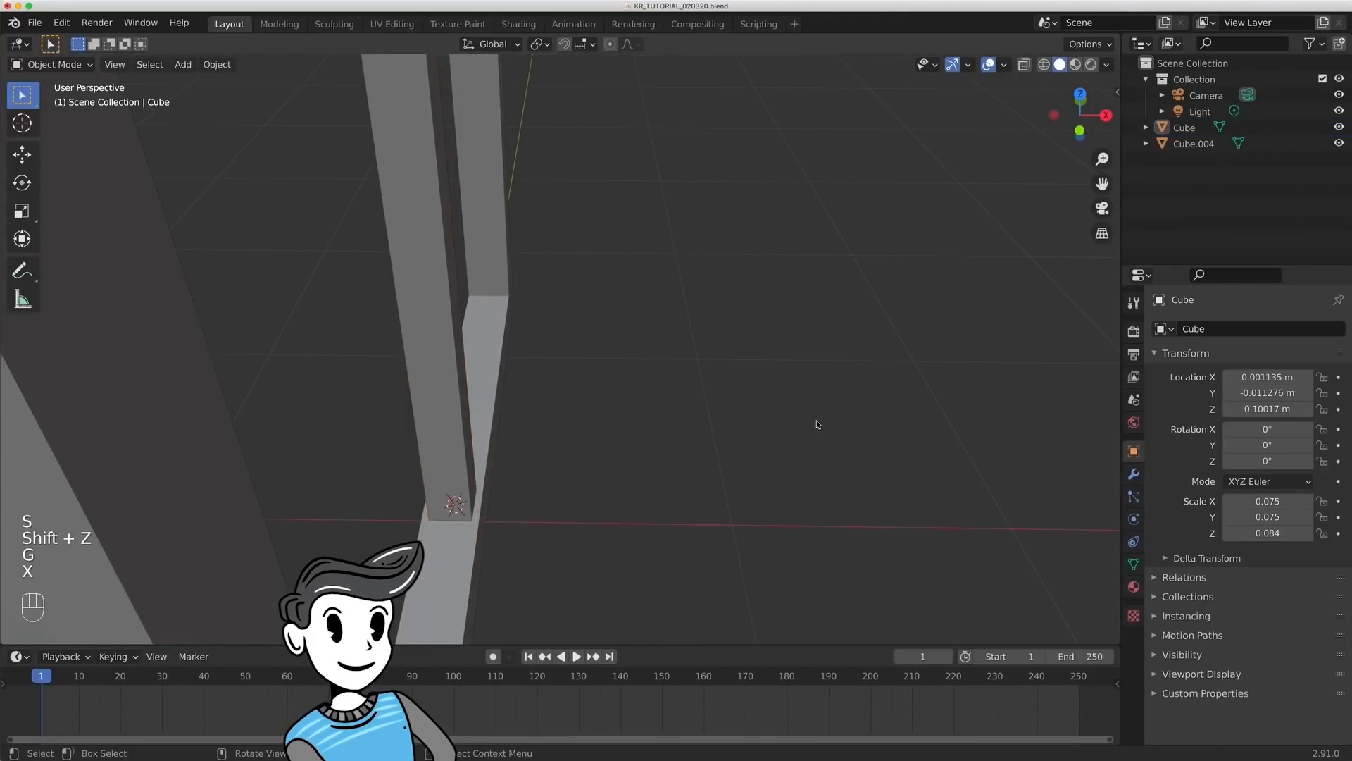
# - Set the central vertical bar's origin to its geometry
pyautogui.moveTo(817, 423); pyautogui.dragTo(615, 363, button='middle')
pyautogui.scroll(-8, 614, 362)
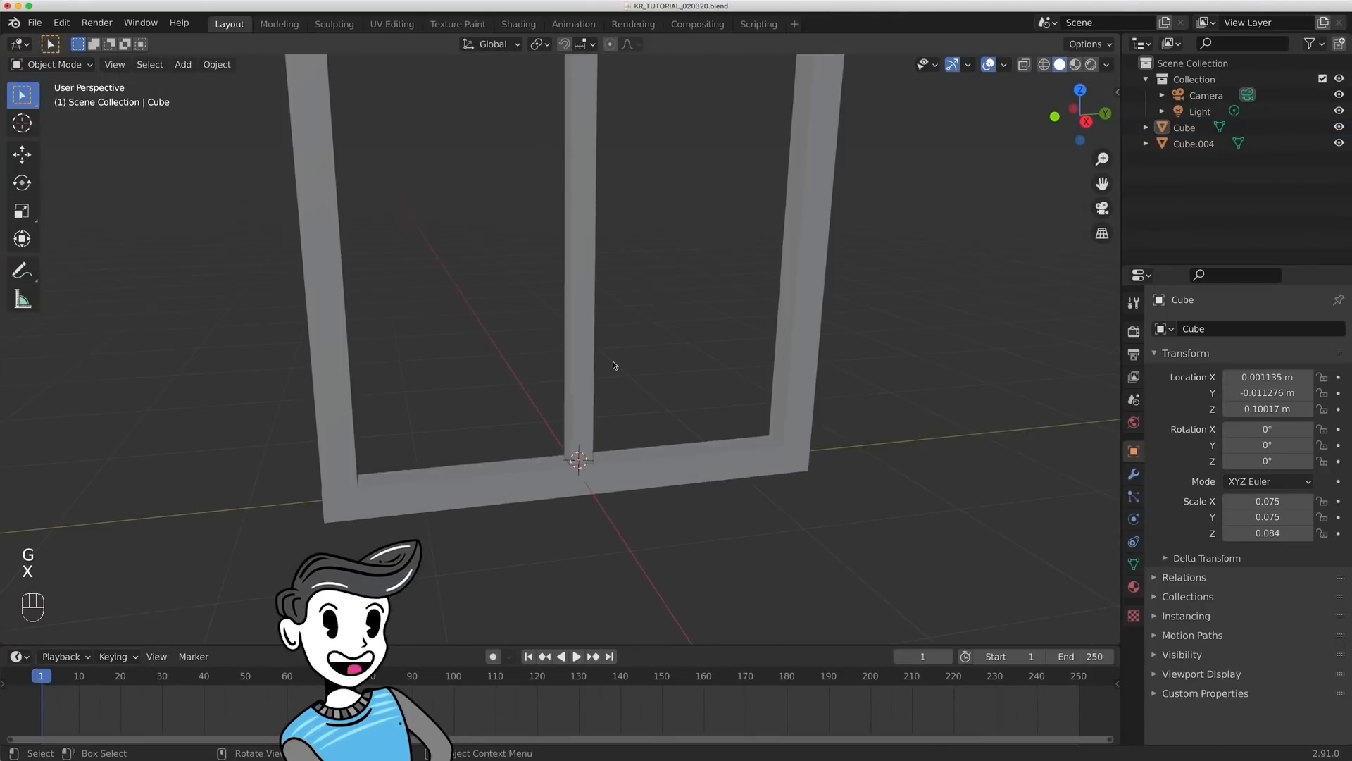
pyautogui.click(567, 313)
pyautogui.rightClick(569, 312)
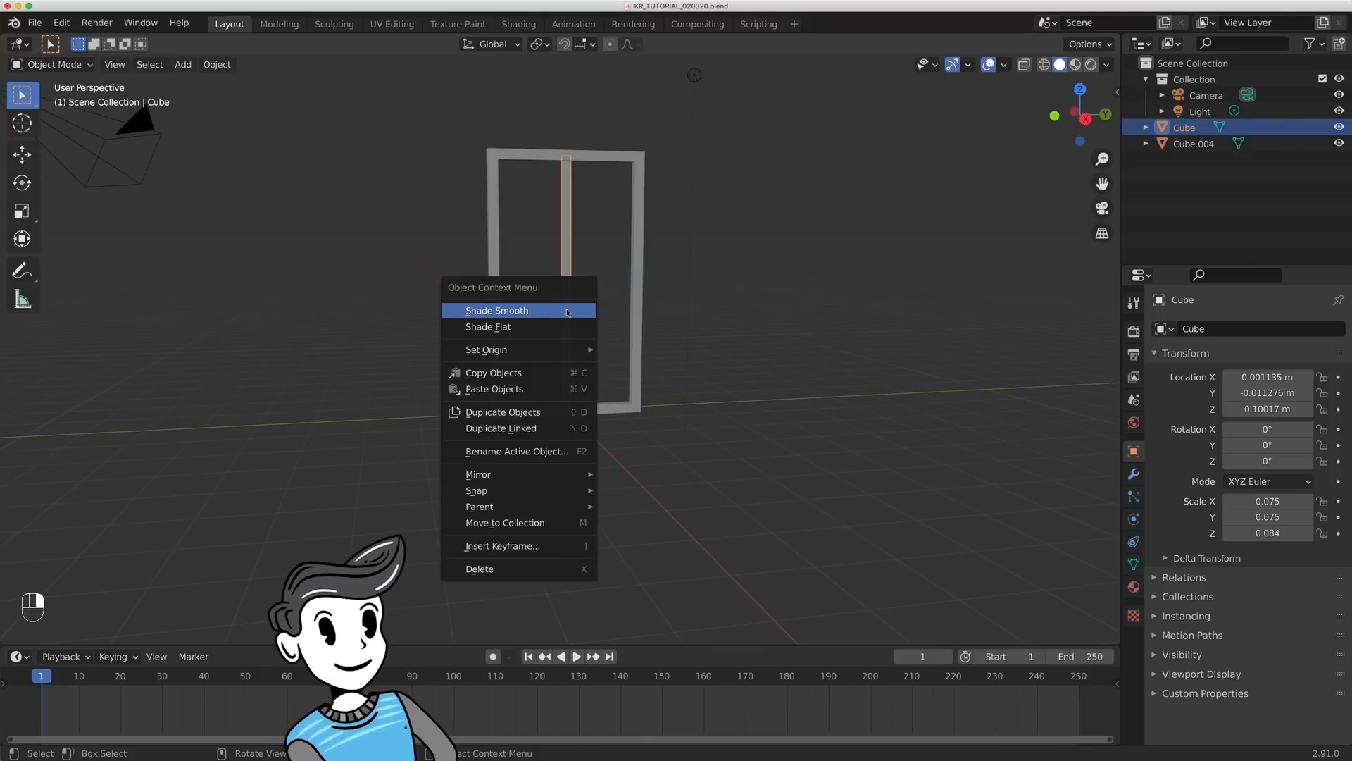
pyautogui.moveTo(547, 352)
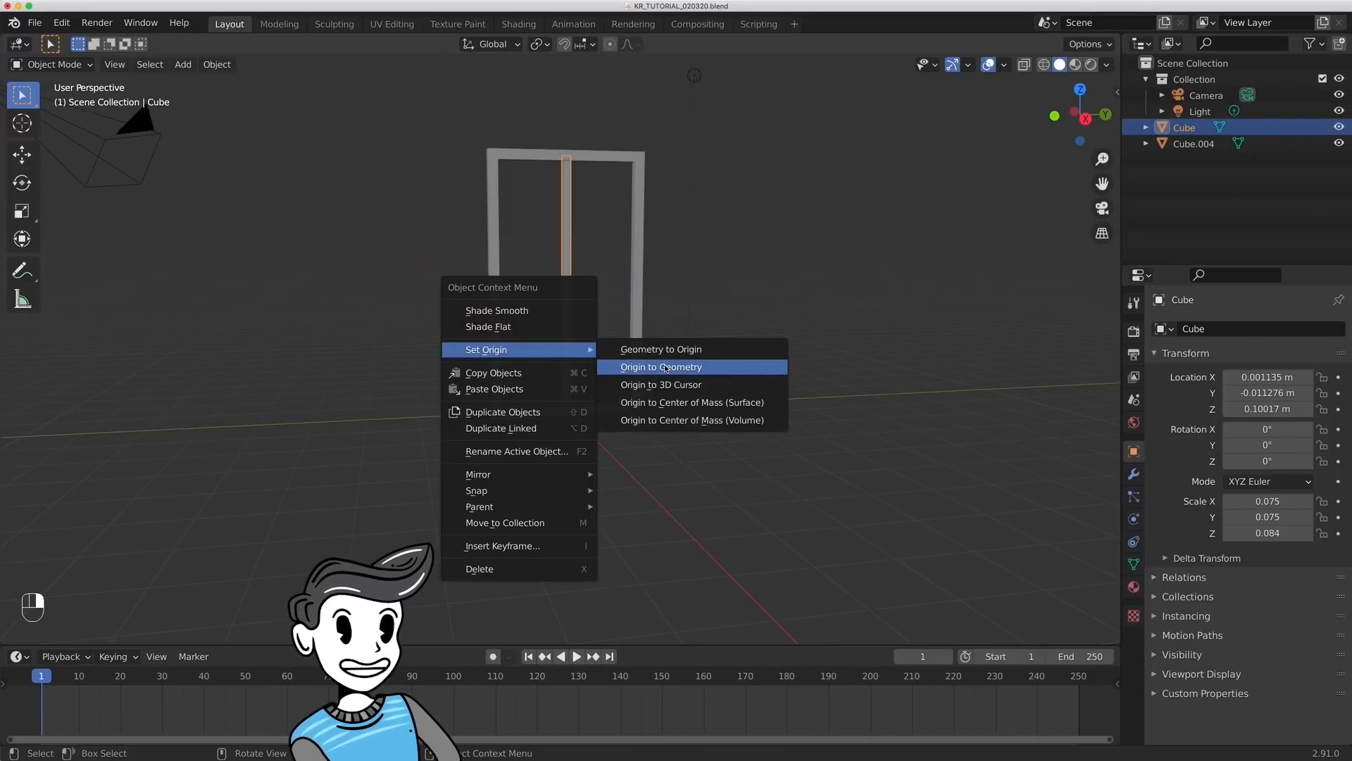
pyautogui.click(665, 367)
# - Move the central vertical bar along global Y to about 0.026 m
pyautogui.click(601, 326)
pyautogui.keyDown('shift'); pyautogui.moveTo(601, 326); pyautogui.dragTo(567, 314, button='middle'); pyautogui.keyUp('shift')
pyautogui.click(563, 314)
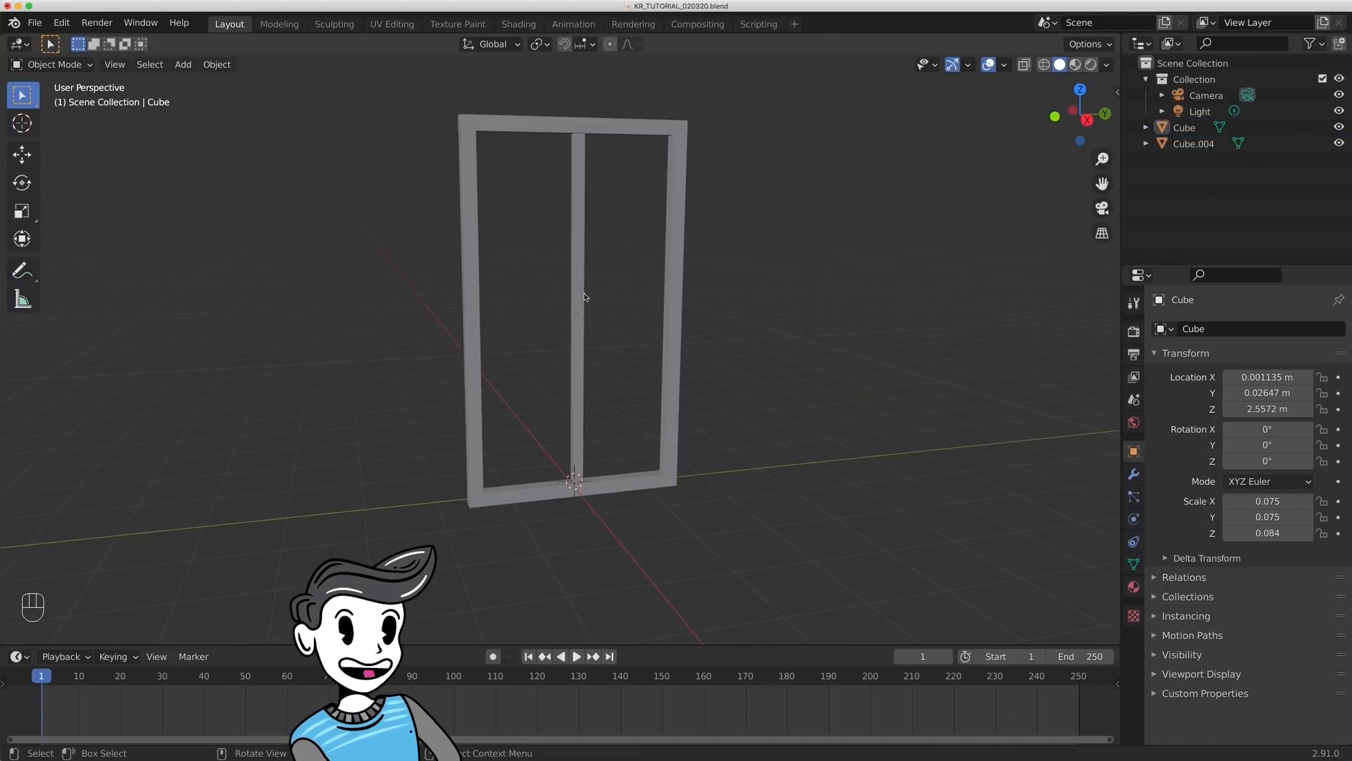
pyautogui.click(583, 294)
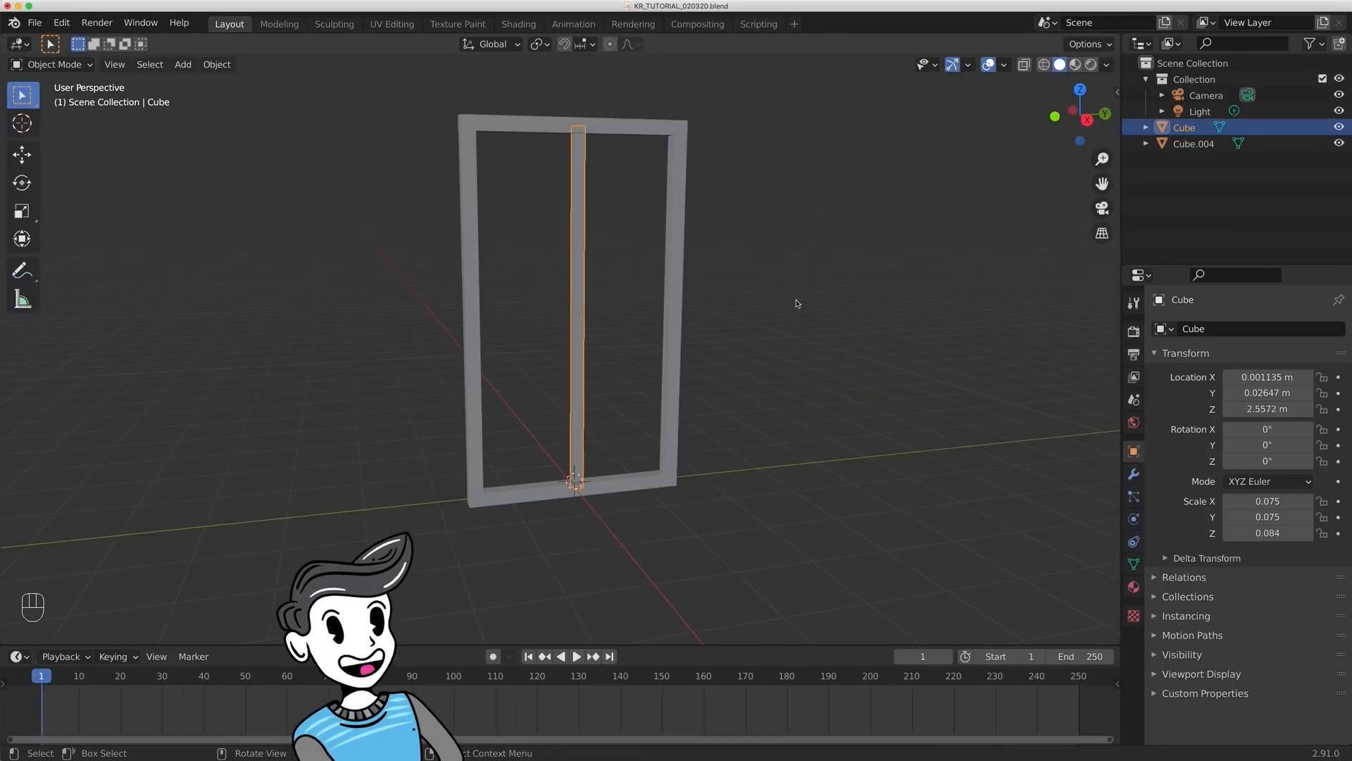
# - Duplicate the central bar in place and rotate the copy 90° about global X to form a horizontal crossbar
pyautogui.hotkey('shift', 'd')
pyautogui.press('Escape')
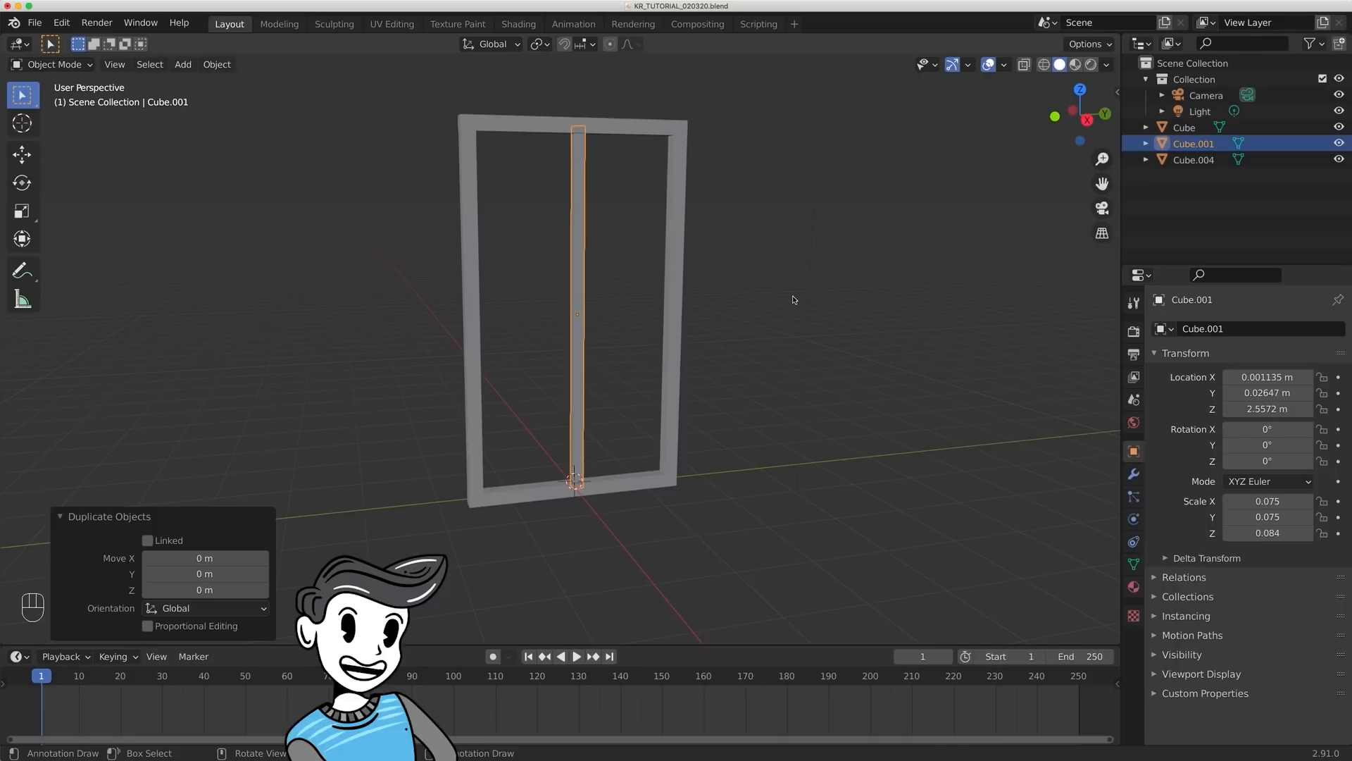
pyautogui.press('r')
pyautogui.write('x')
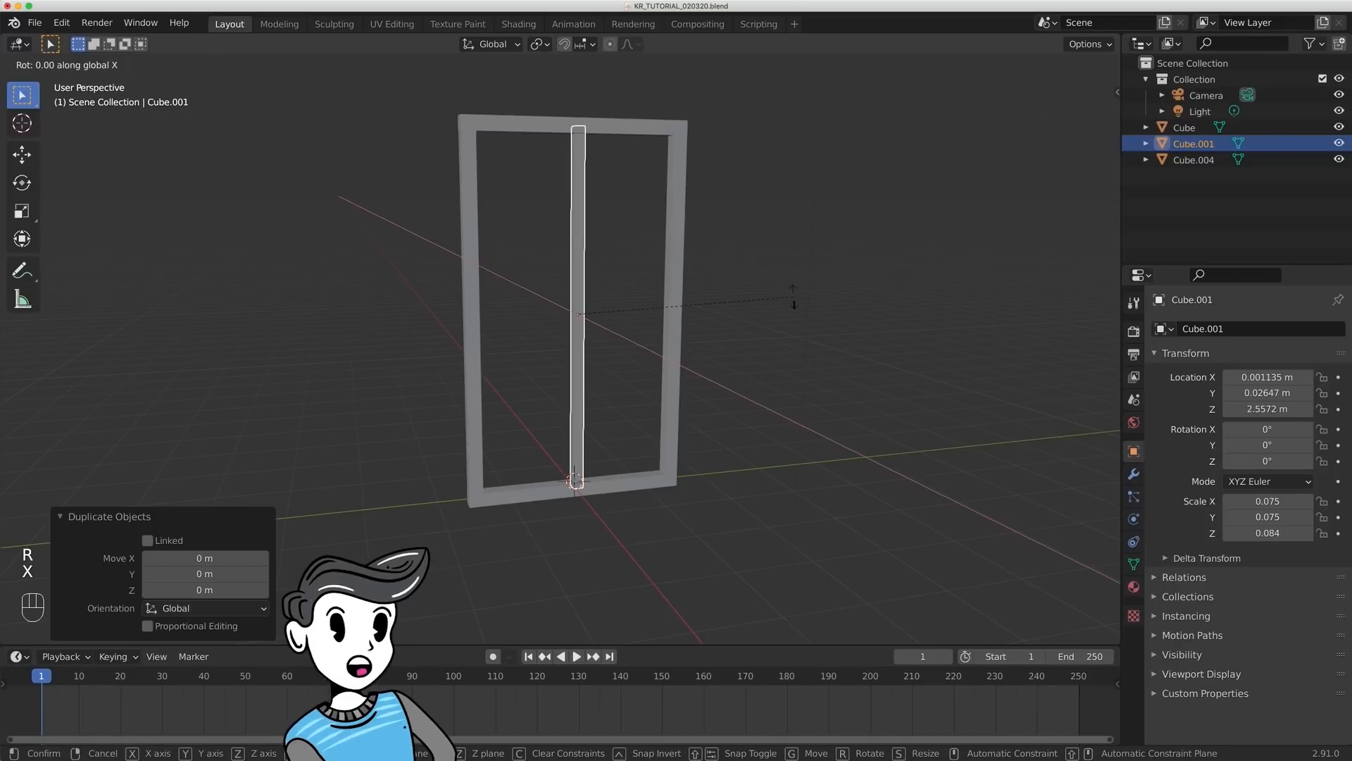
pyautogui.write('90')
pyautogui.press('Return')
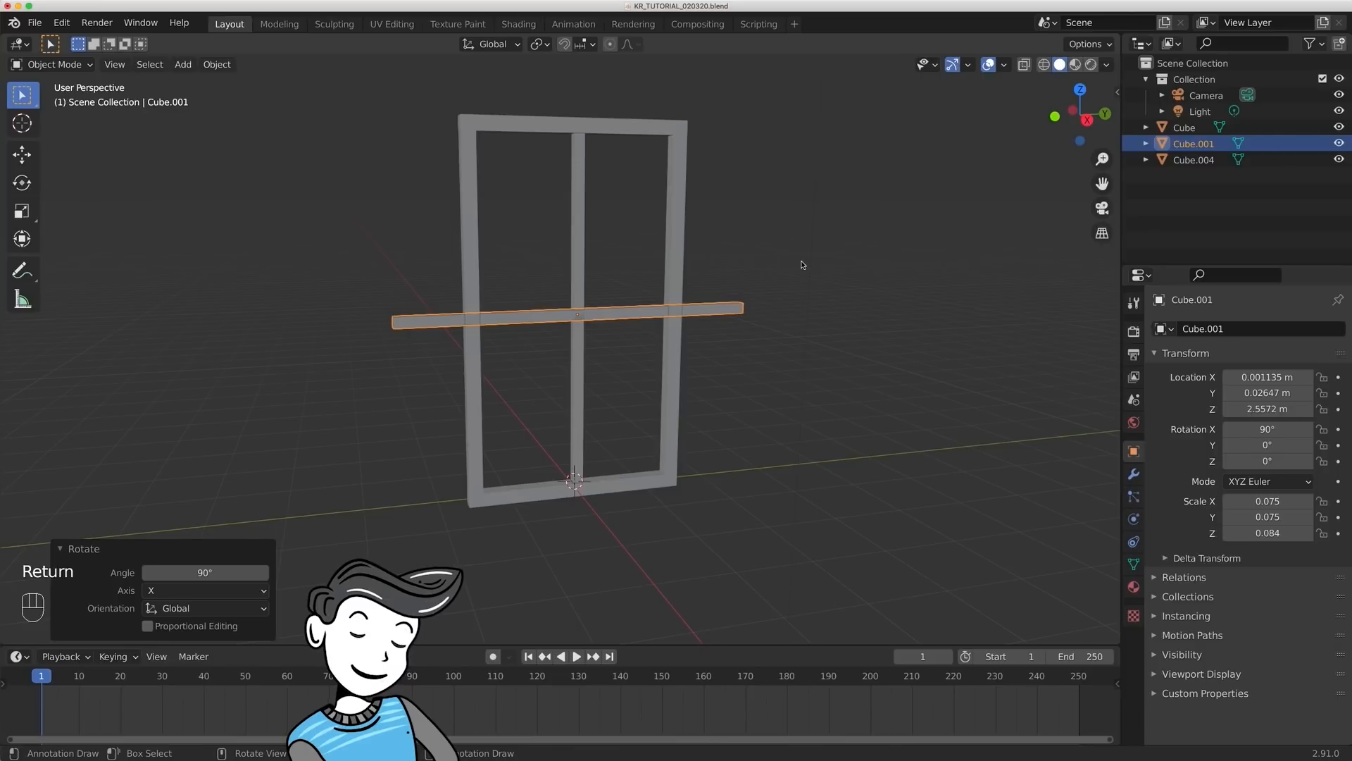
# - Shorten the horizontal crossbar along global Y by a factor of about 0.583 so its ends fit within the frame's side bars
pyautogui.press('s')
pyautogui.press('y')
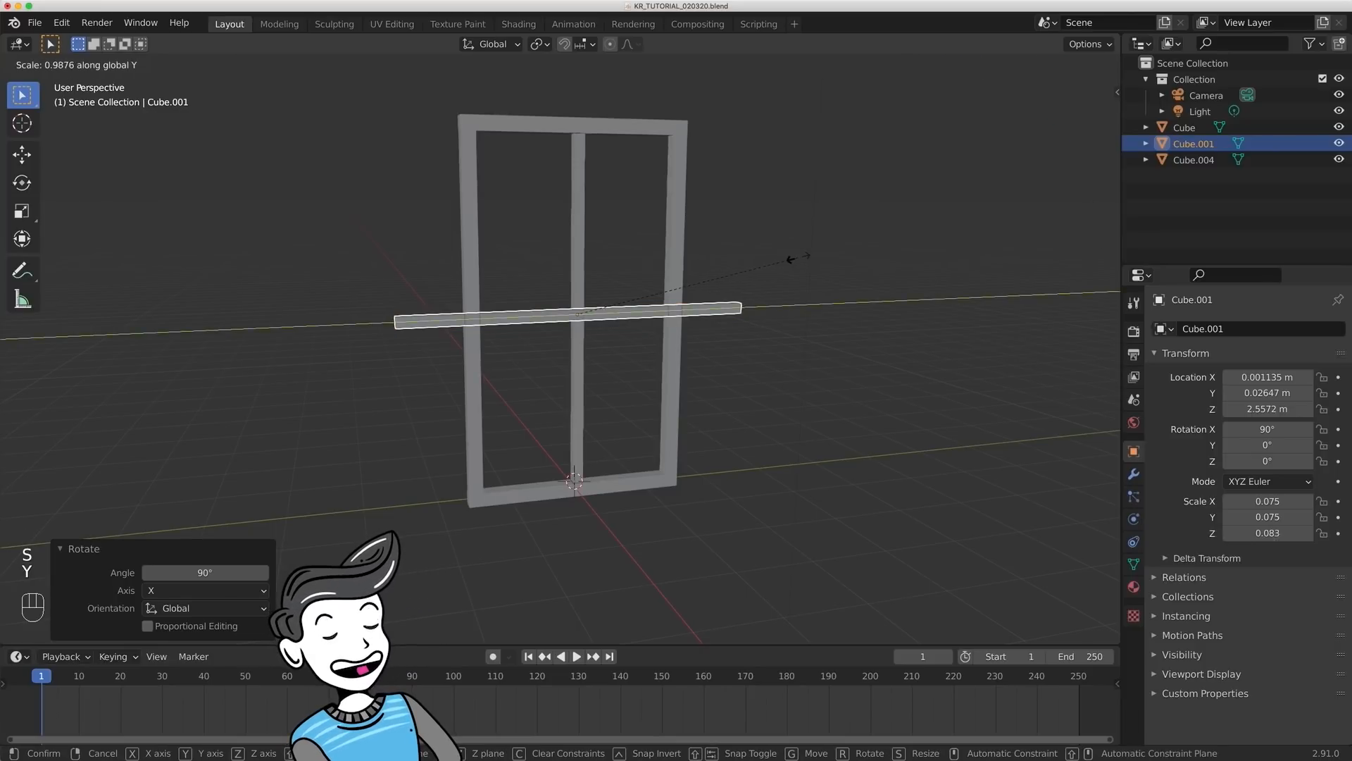
pyautogui.click(697, 267)
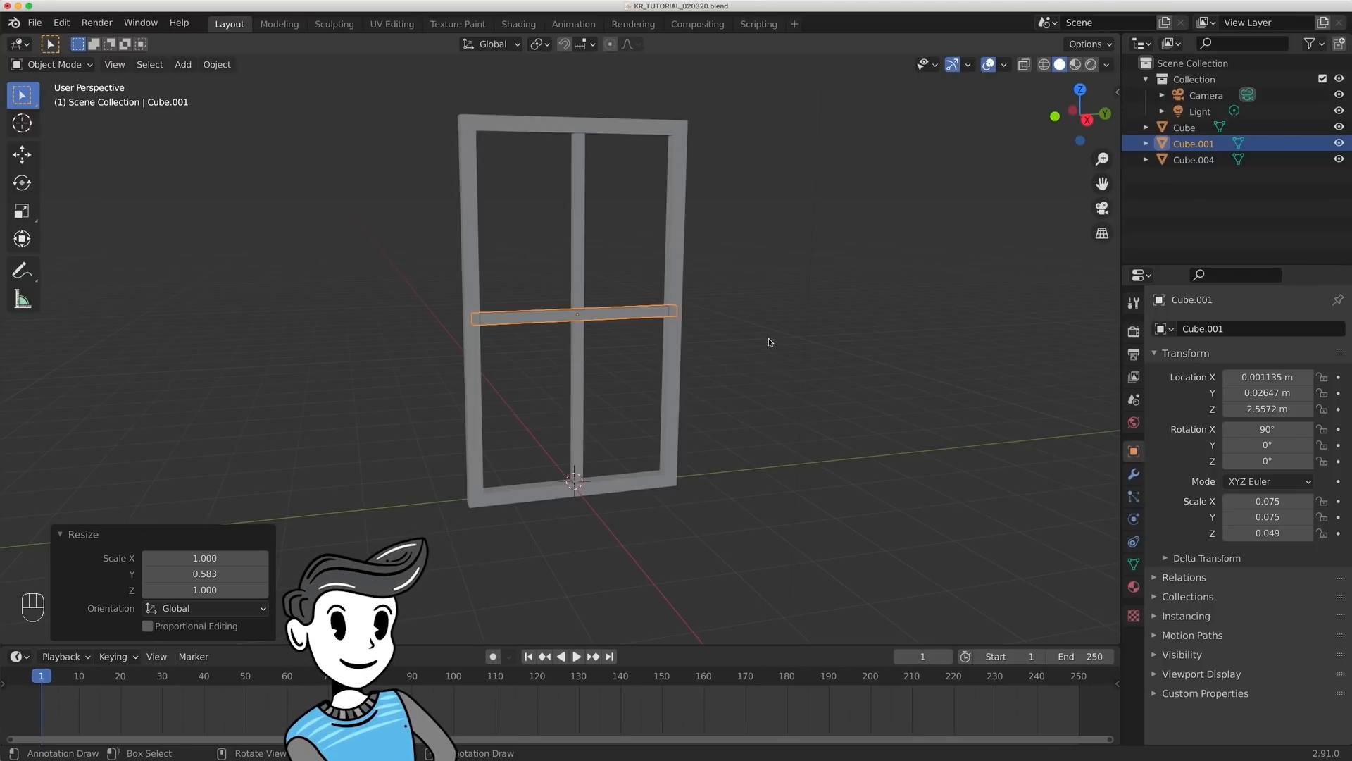
# - Raise the horizontal crossbar along global Z by about 1.3 m into the upper part of the frame
pyautogui.press('g')
pyautogui.press('z')
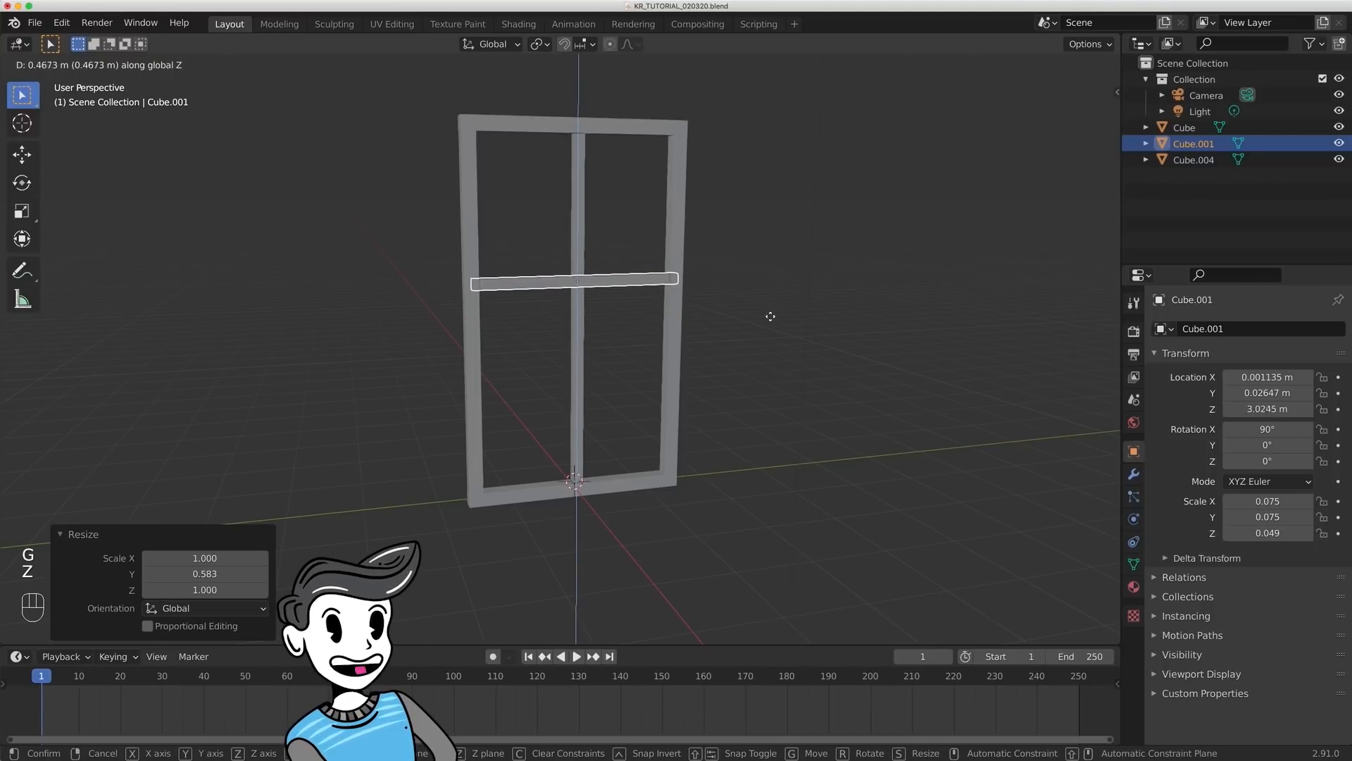
pyautogui.click(791, 266)
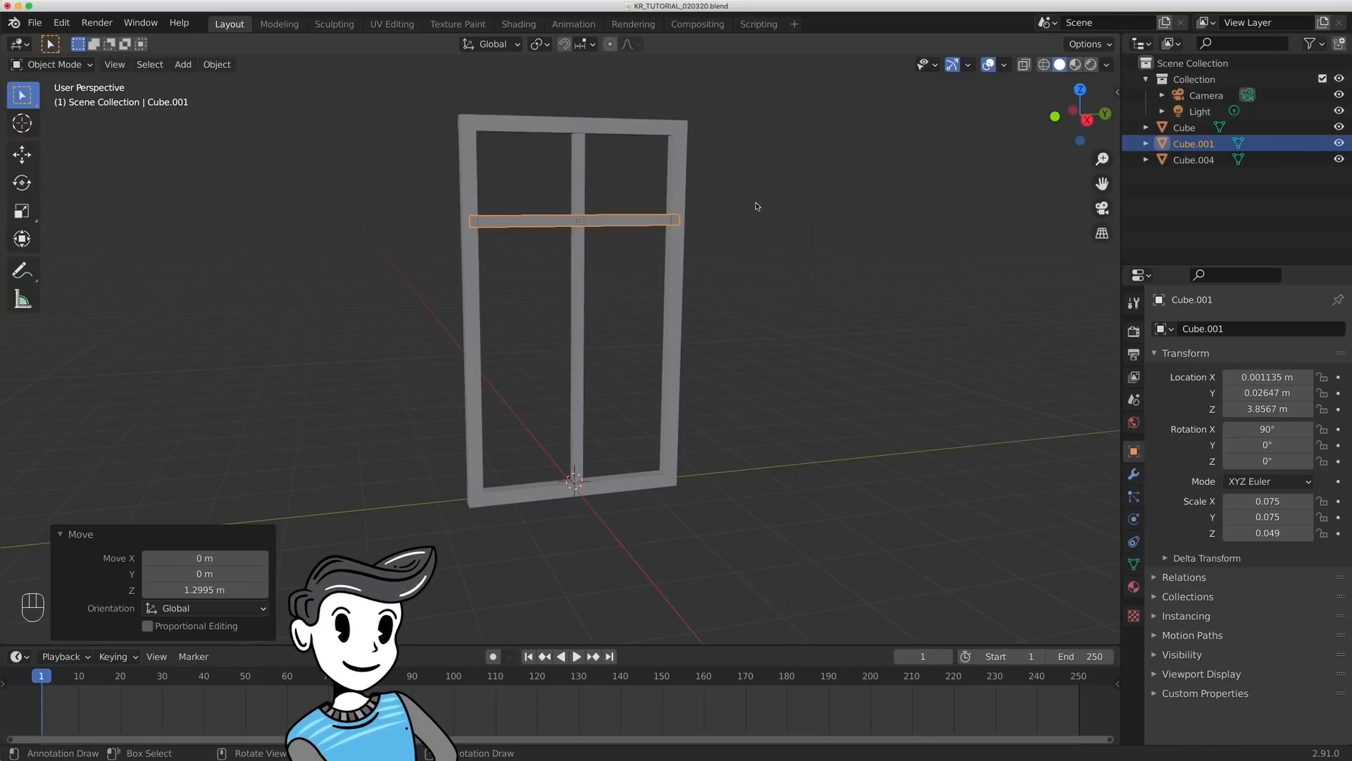
# - Duplicate the crossbar about 1.323 m down along global Z and repeat the duplication once for a third crossbar
pyautogui.hotkey('shift', 'd')
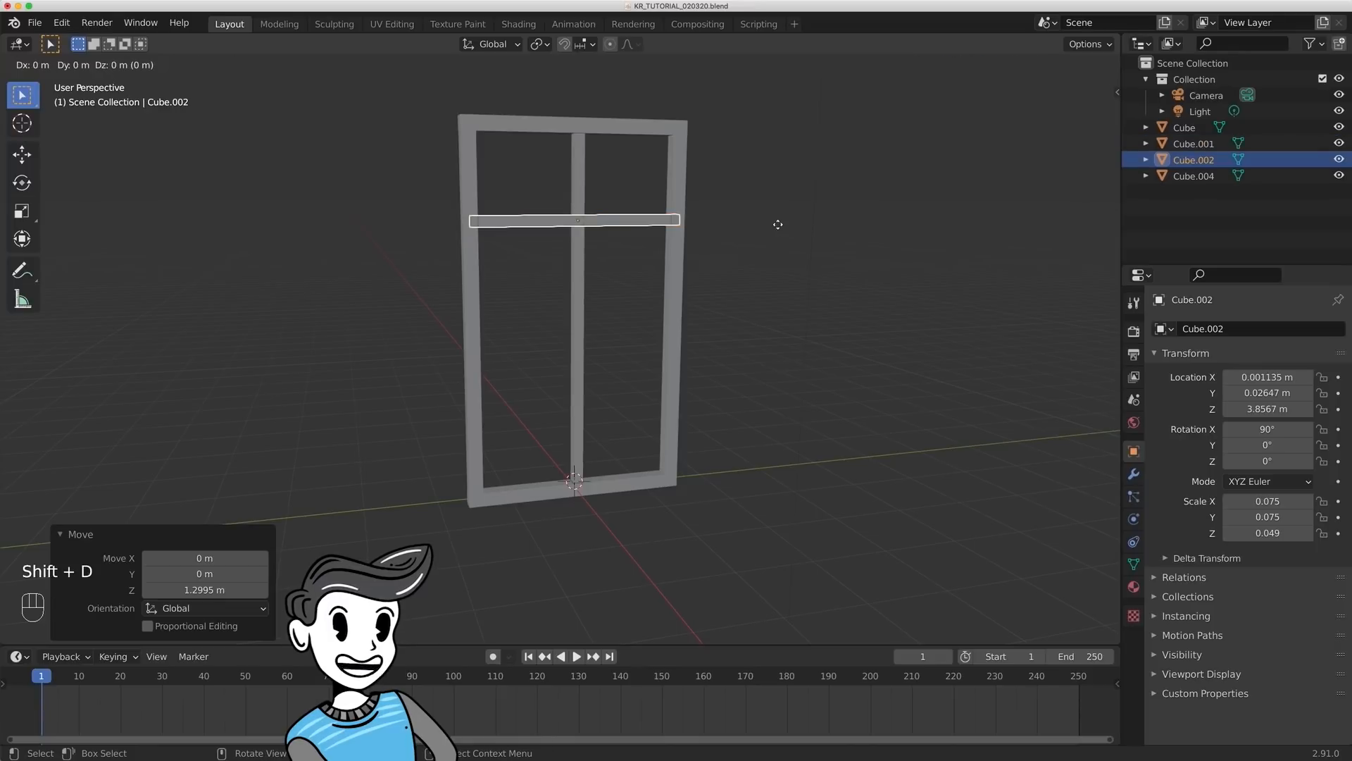
pyautogui.press('z')
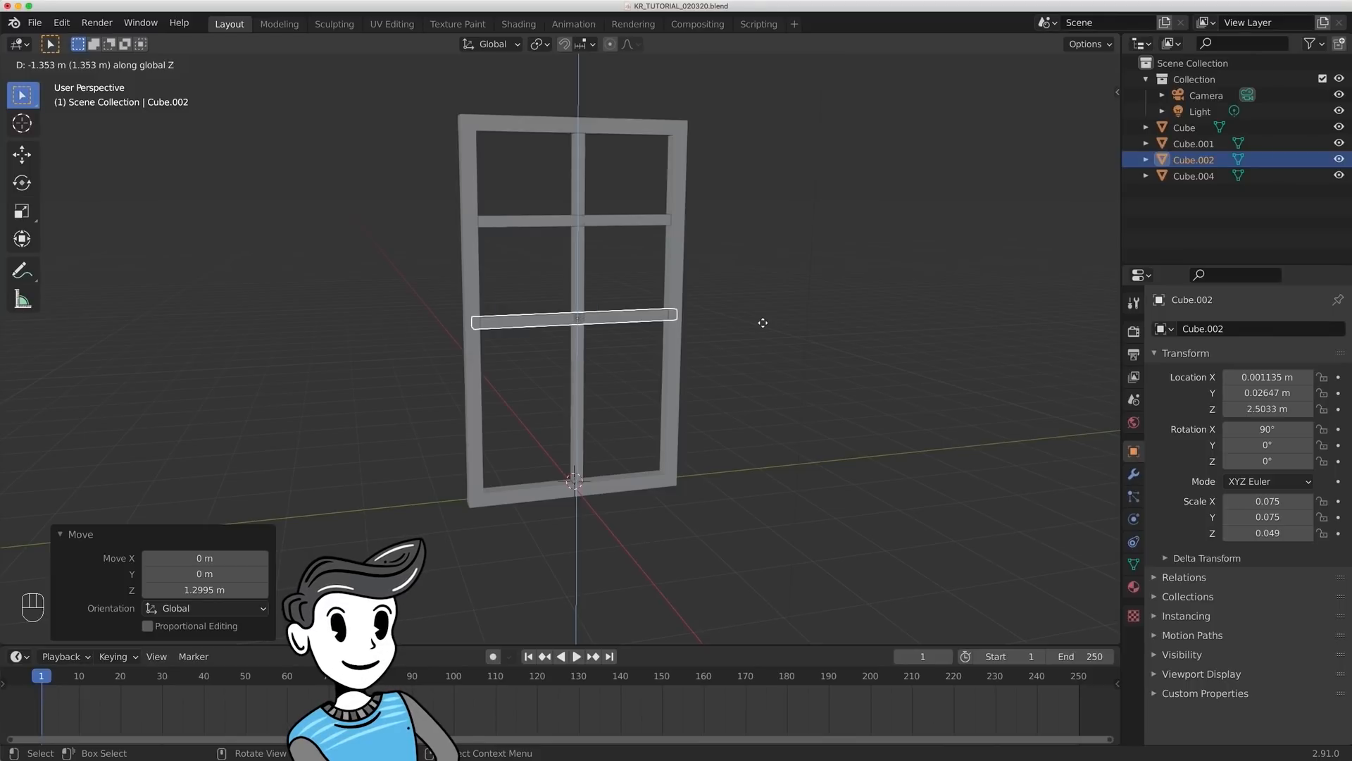
pyautogui.click(761, 321)
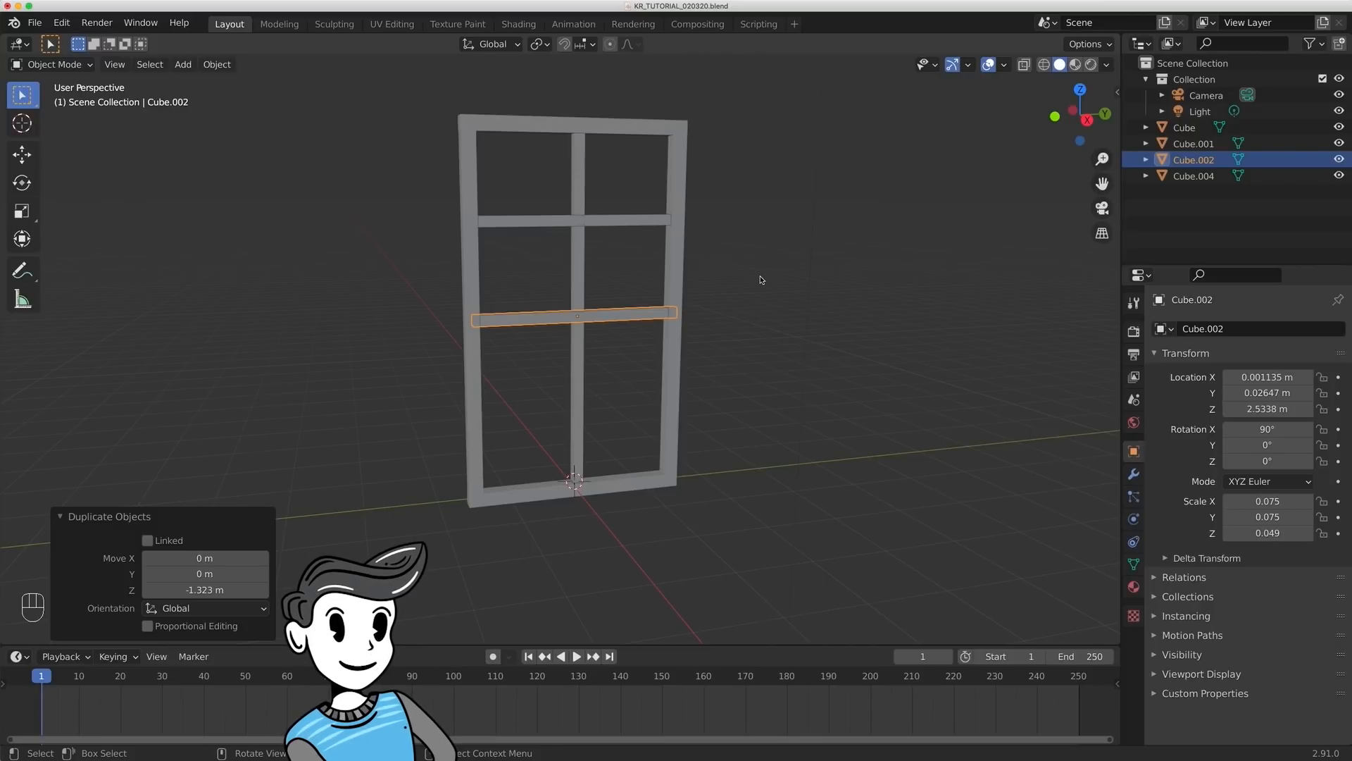
pyautogui.hotkey('shift', 'r')
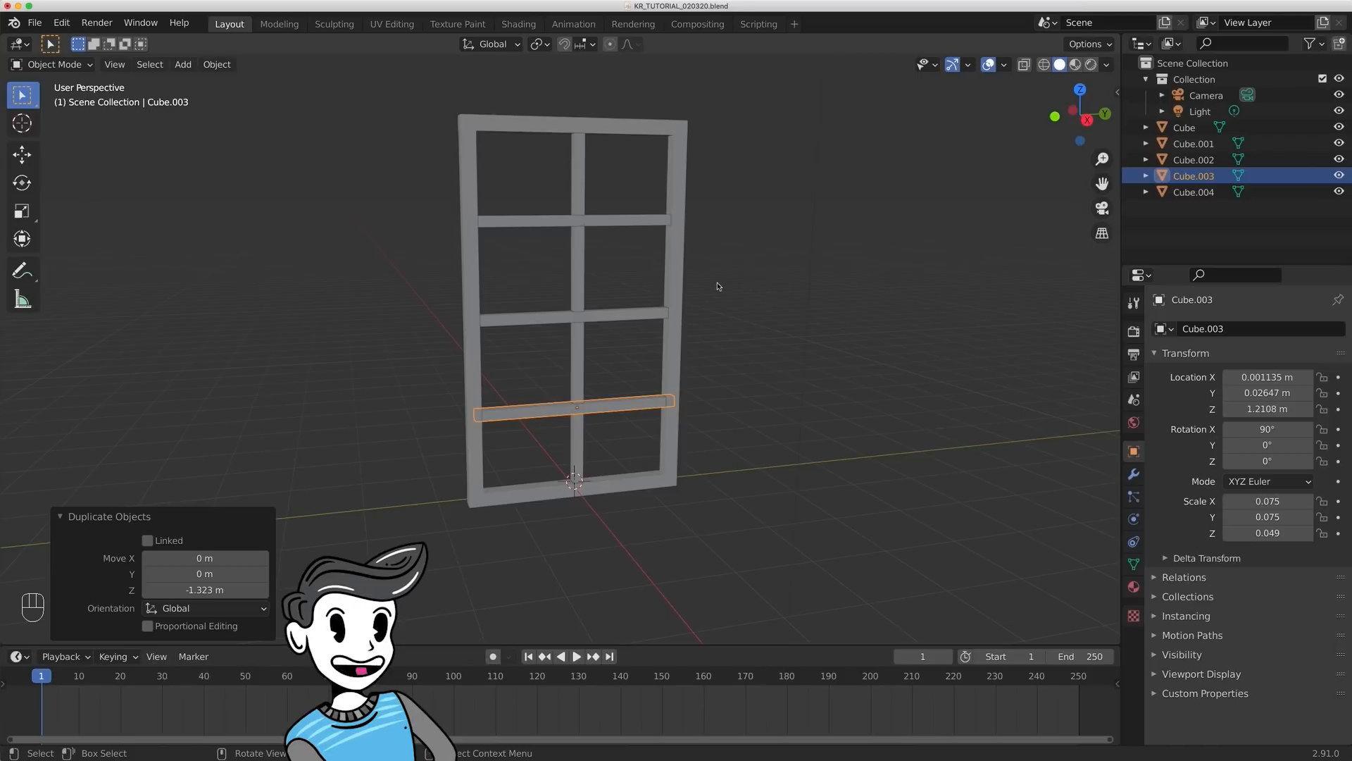
# - Select all three crossbars and raise them together along global Z by about 0.023 m
pyautogui.moveTo(725, 289); pyautogui.dragTo(697, 275, button='middle')
pyautogui.moveTo(502, 194); pyautogui.dragTo(553, 398)
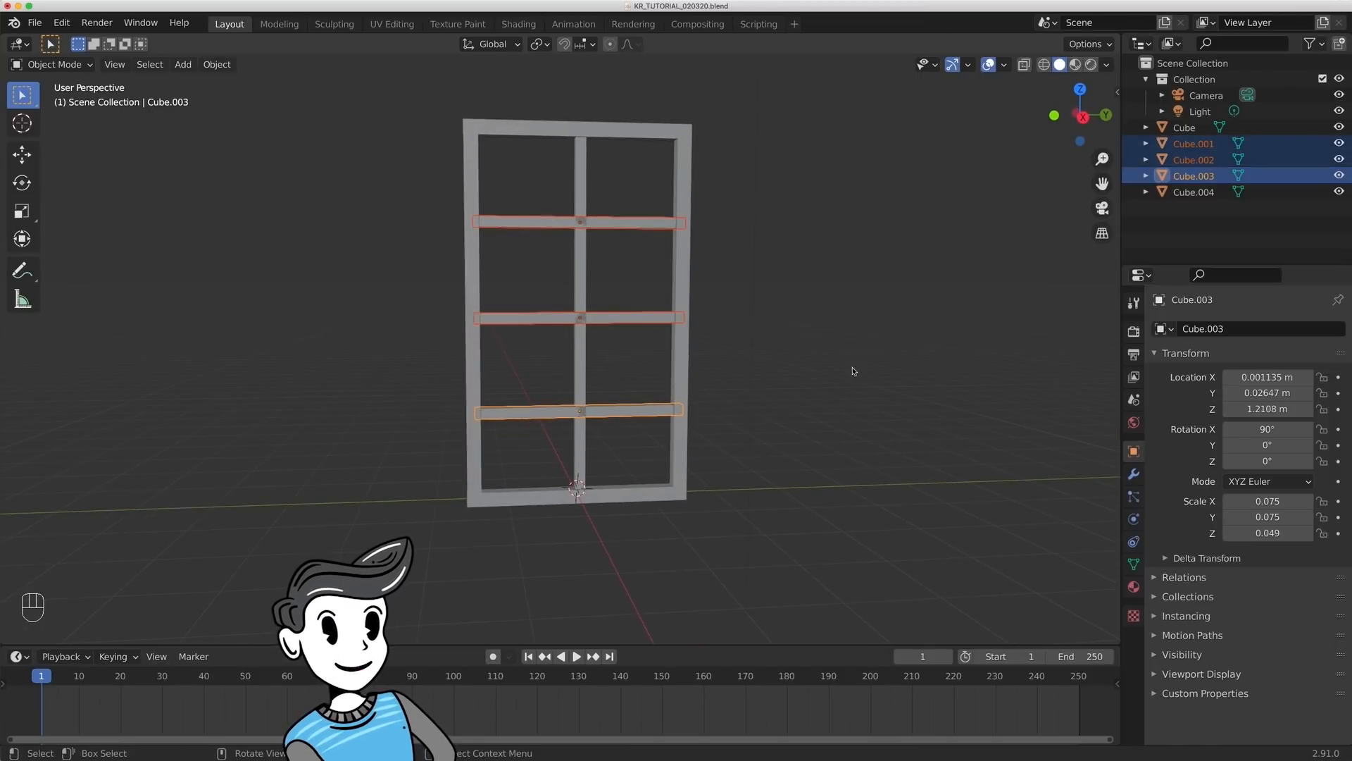
pyautogui.press('g')
pyautogui.press('z')
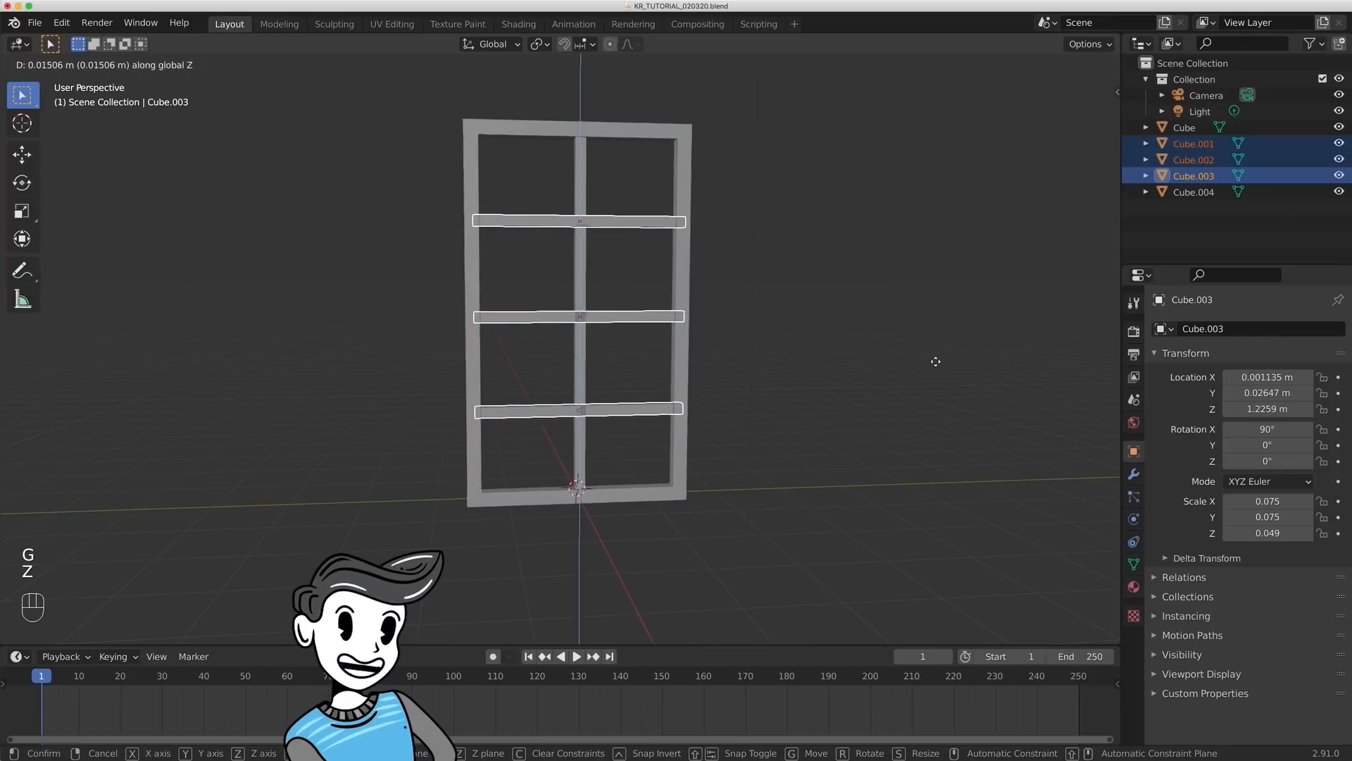
pyautogui.click(936, 359)
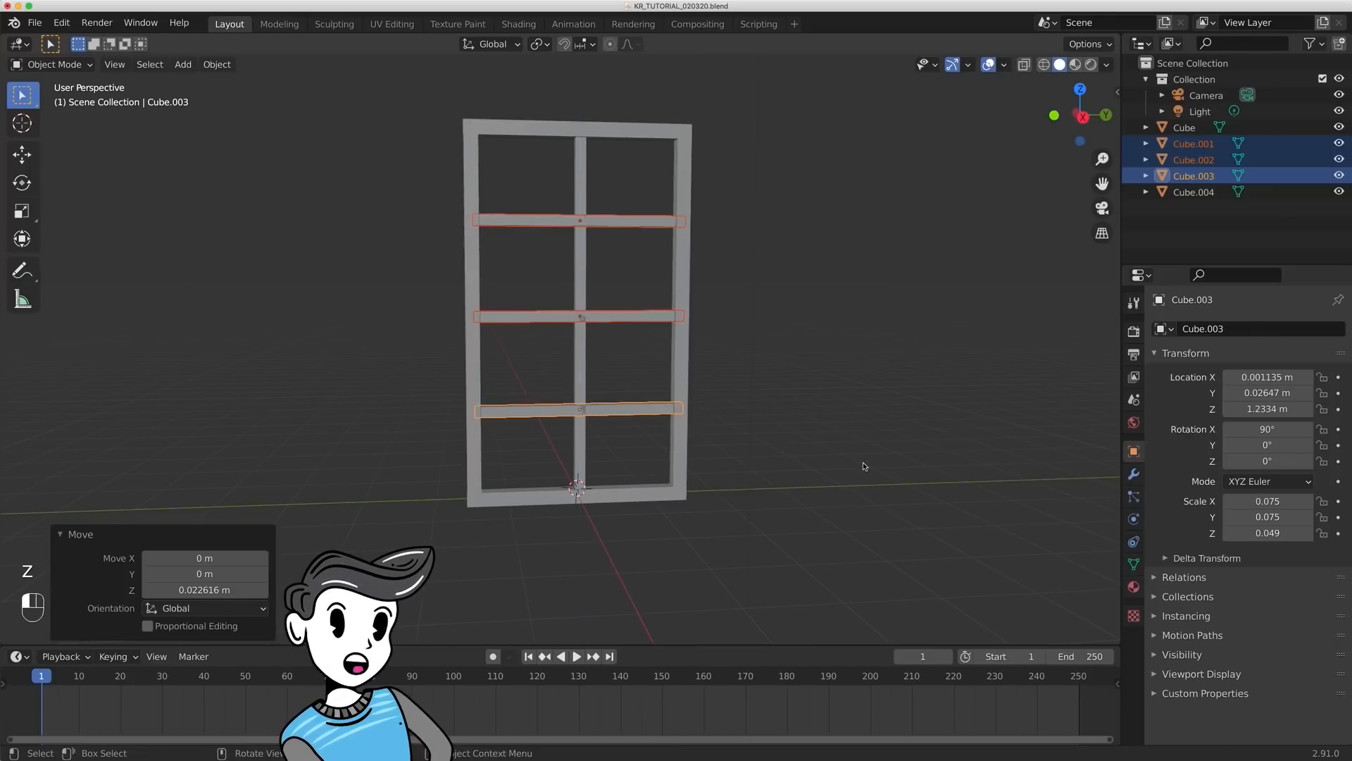
# - Join the central vertical bar and the three crossbars into one object and apply its location, rotation and scale
pyautogui.click(618, 380)
pyautogui.moveTo(539, 179); pyautogui.dragTo(629, 421)
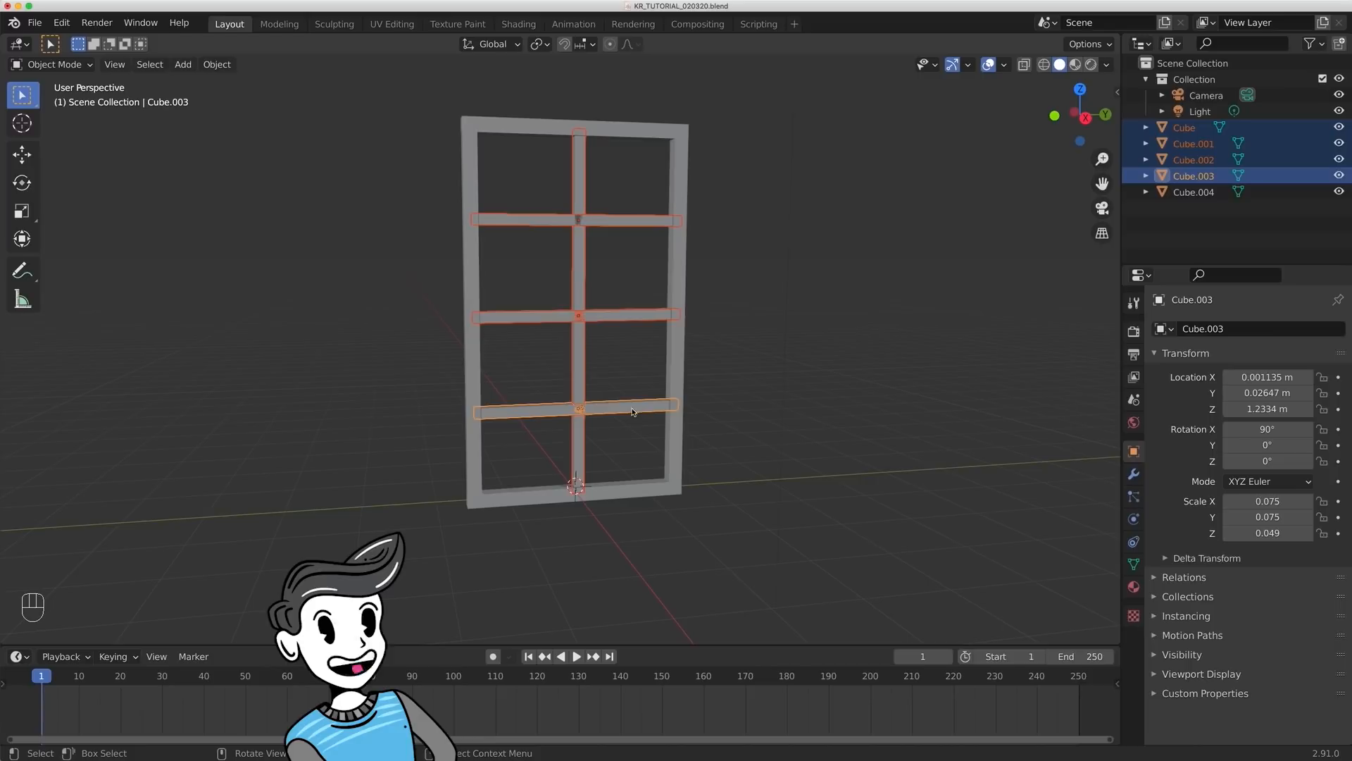
pyautogui.hotkey('ctrl', 'j')
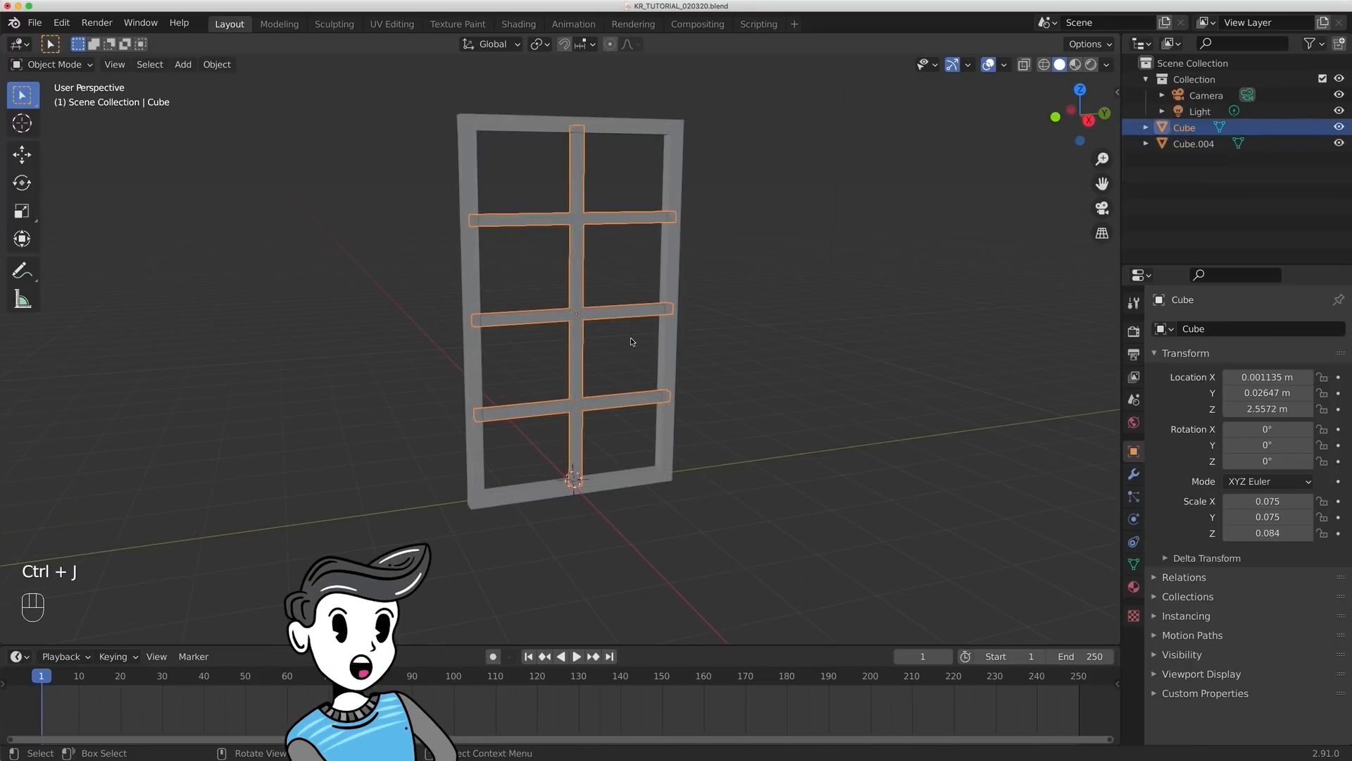
pyautogui.press('ctrl')
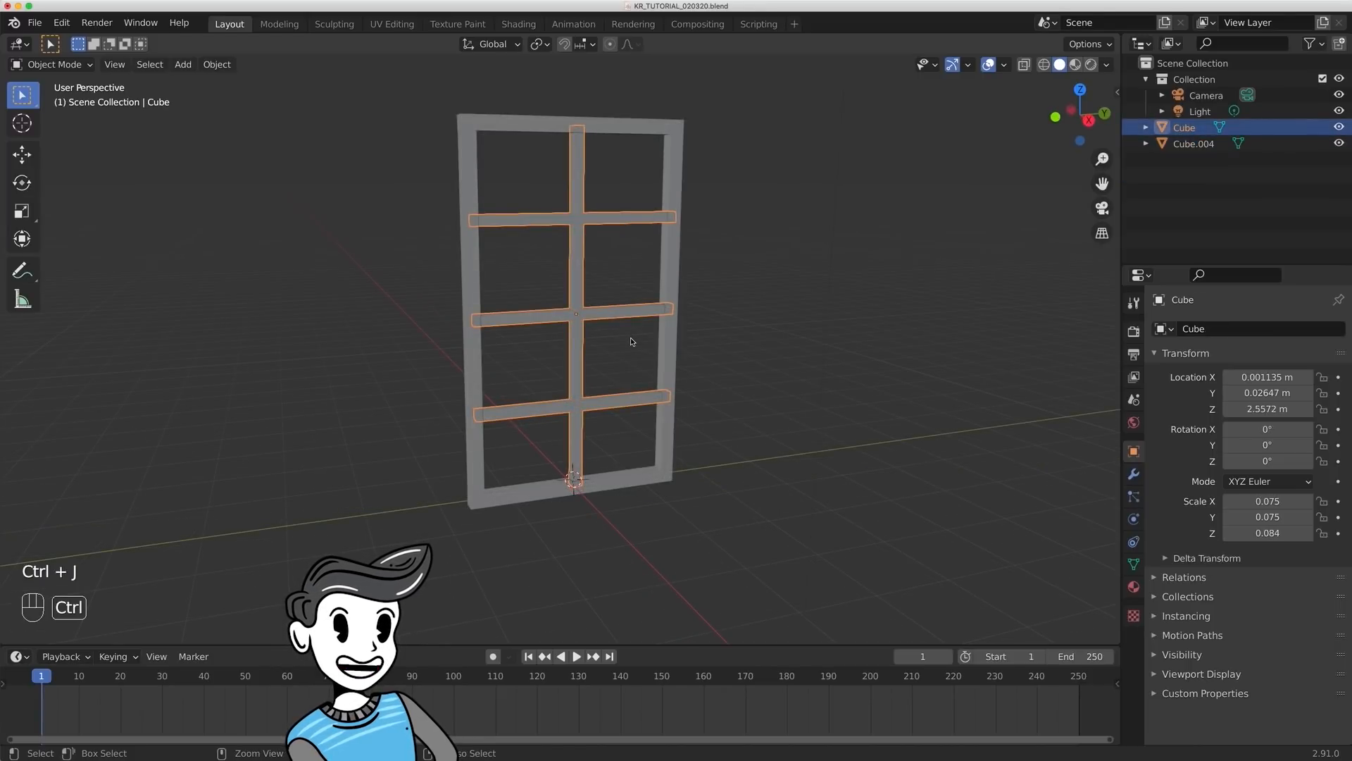
pyautogui.hotkey('ctrl', 'a')
pyautogui.click(631, 341)
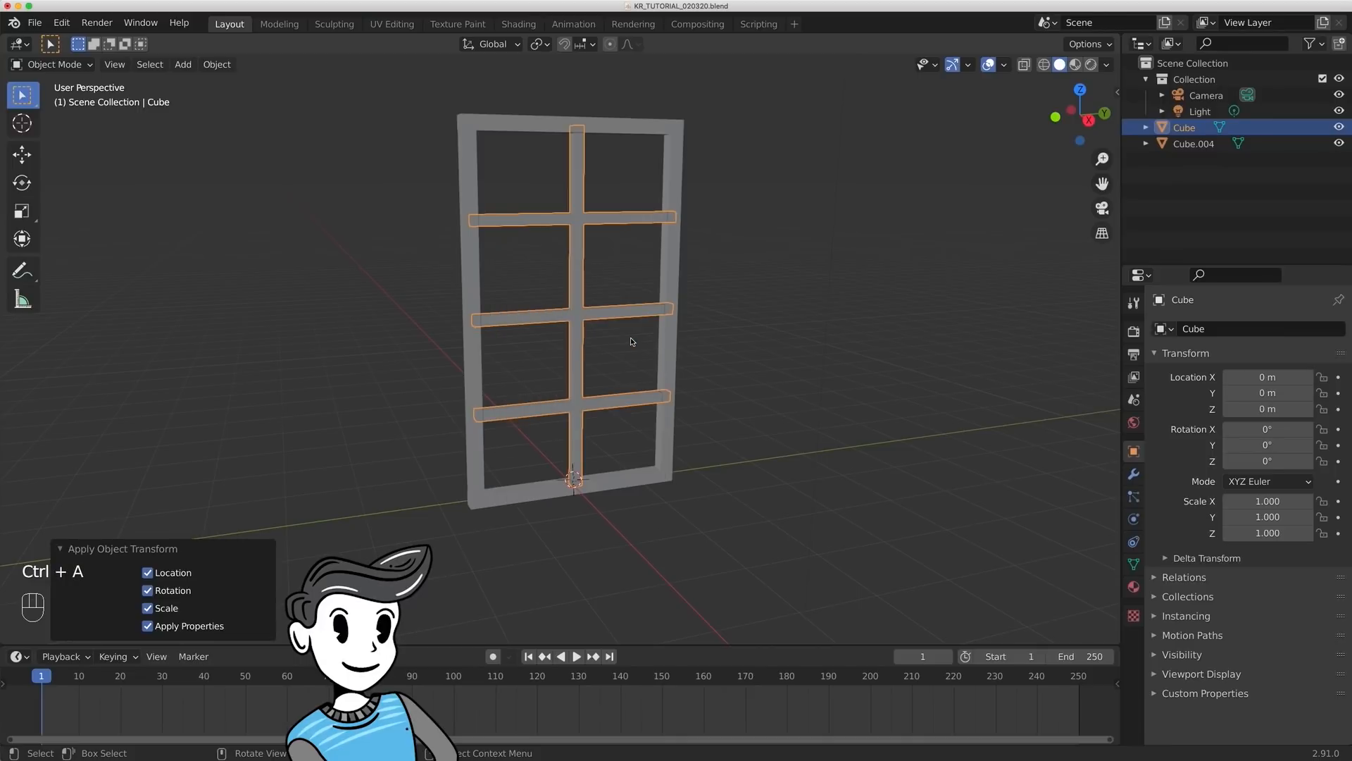
pyautogui.click(802, 345)
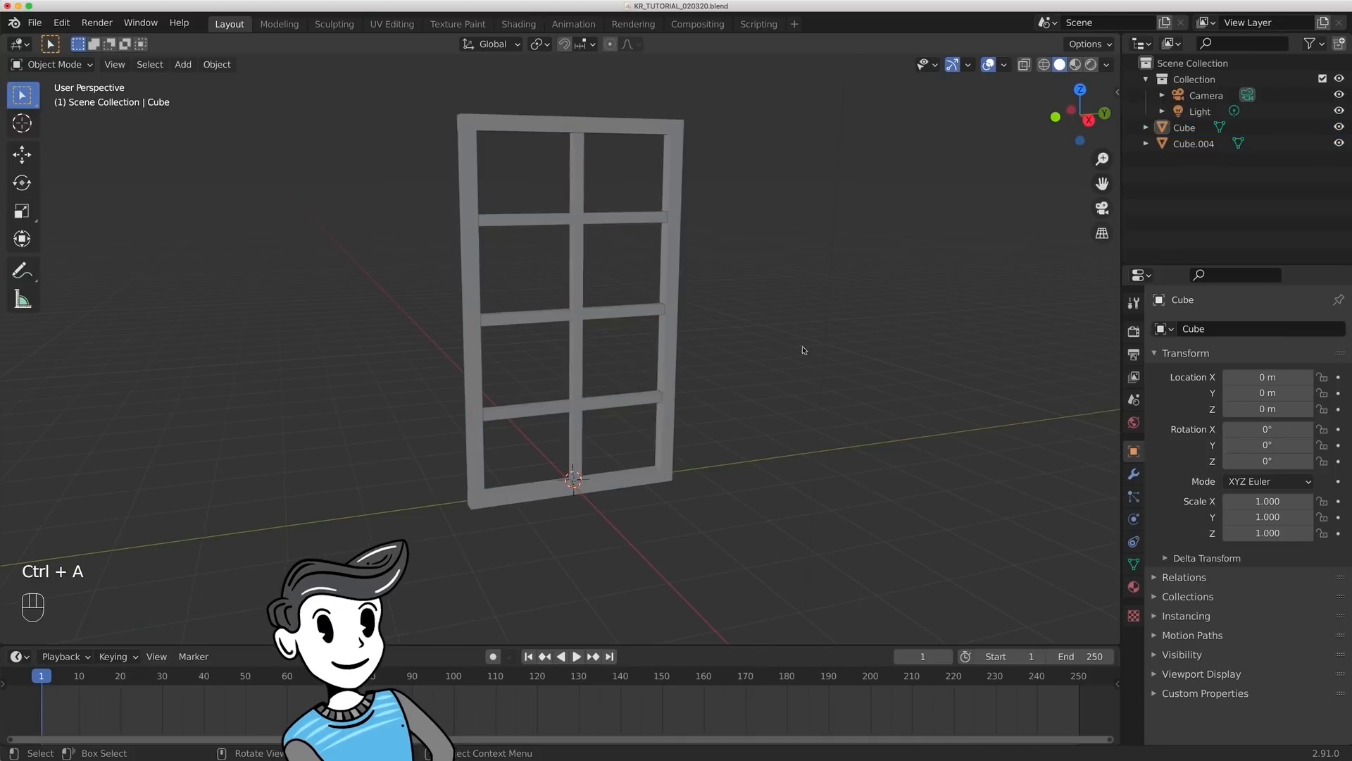
# - Move the divider bars and the outer frame into a new collection named Window
pyautogui.click(580, 315)
pyautogui.keyDown('shift'); pyautogui.click(666, 282); pyautogui.keyUp('shift')
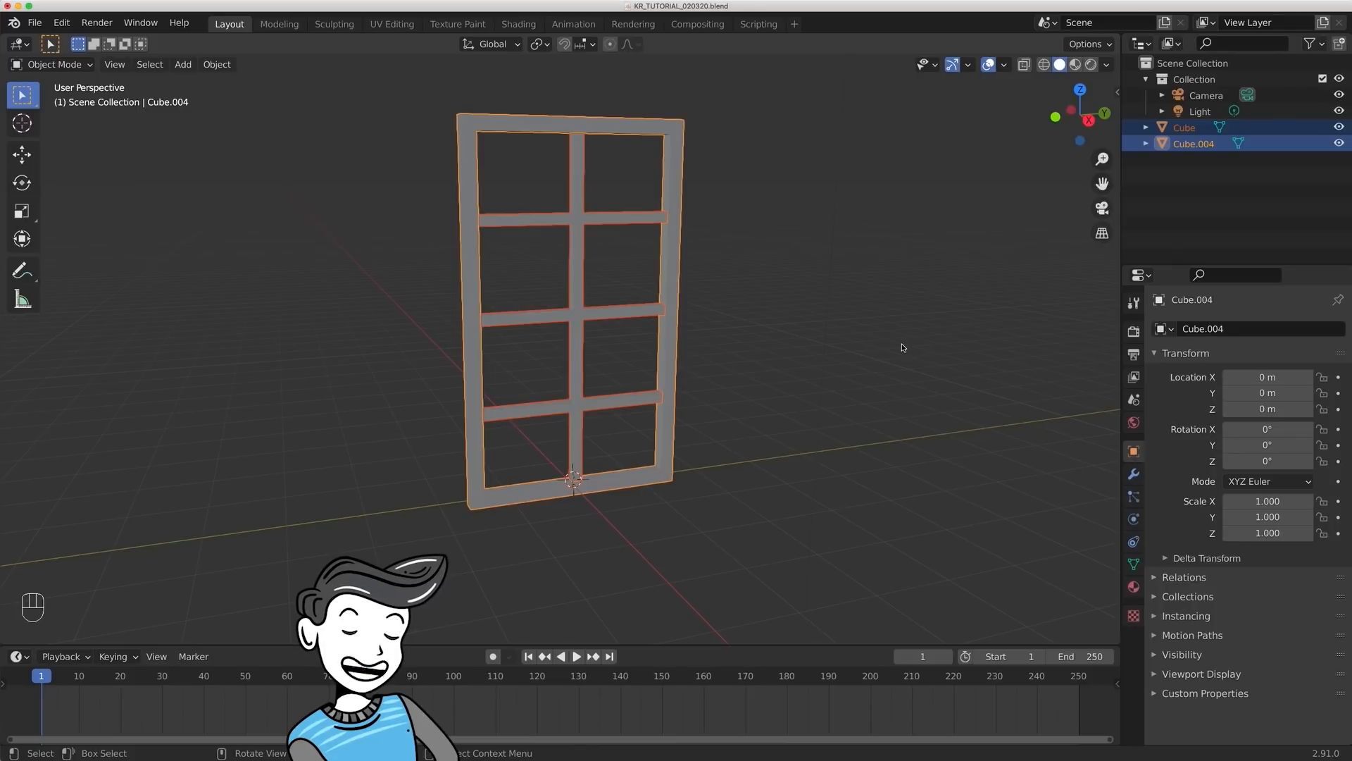
pyautogui.press('m')
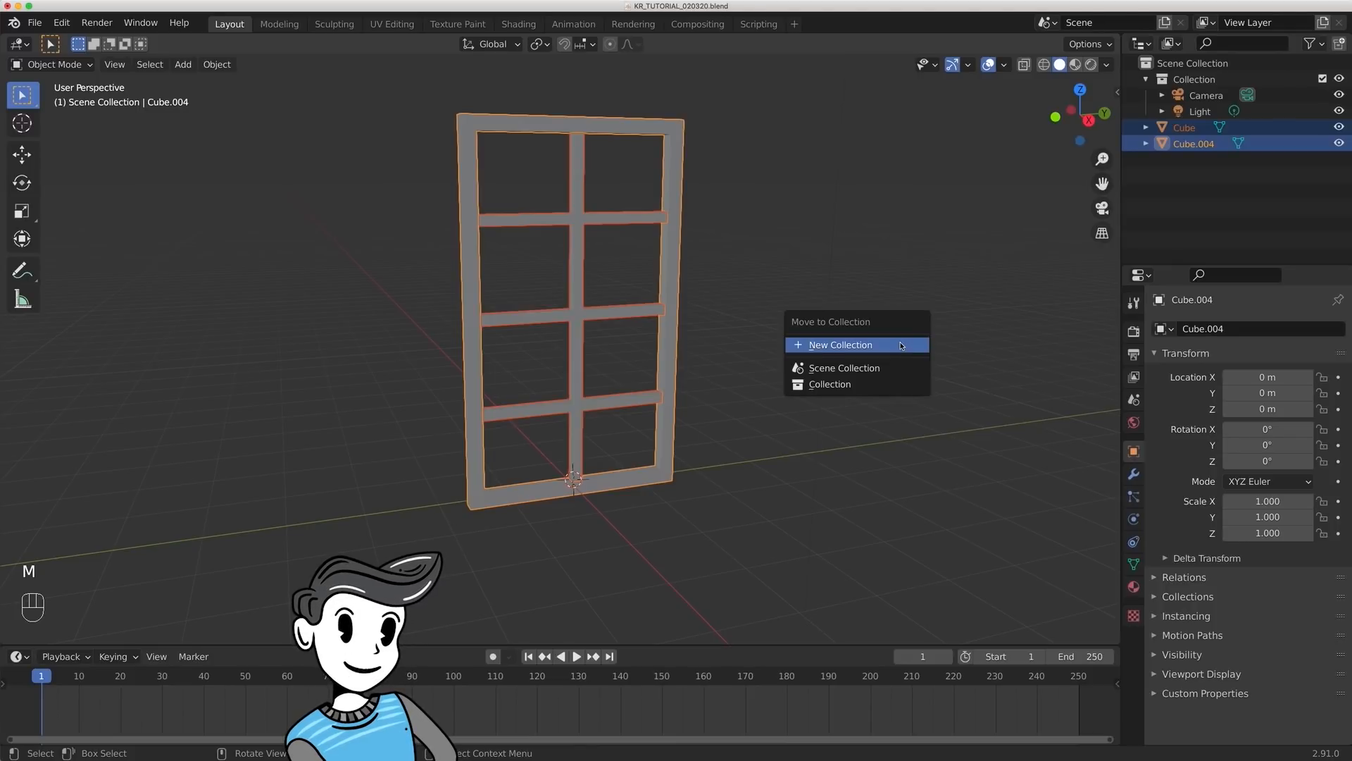
pyautogui.click(901, 345)
pyautogui.write('Window')
pyautogui.press('Return')
pyautogui.click(973, 391)
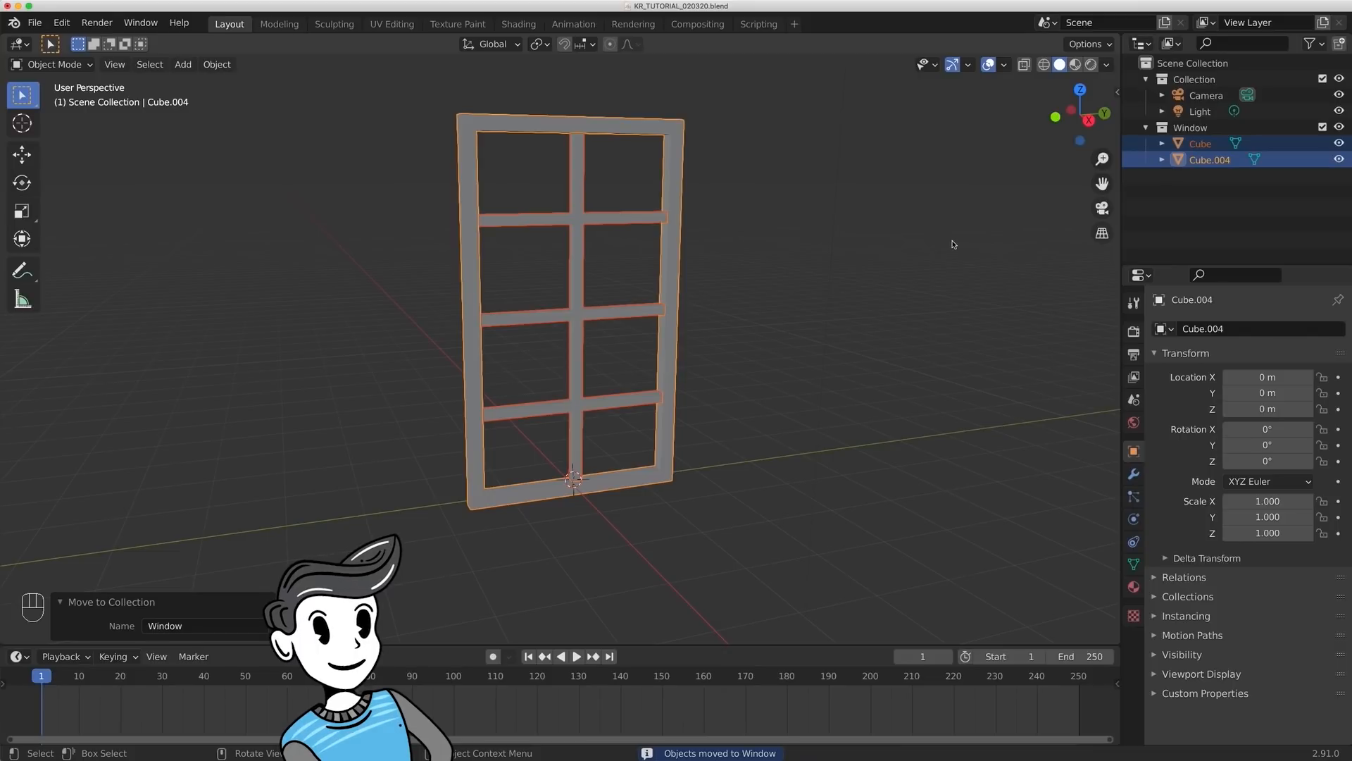
# - Move the whole window backward along negative global X, away from the world origin
pyautogui.moveTo(531, 374); pyautogui.dragTo(652, 395, button='middle')
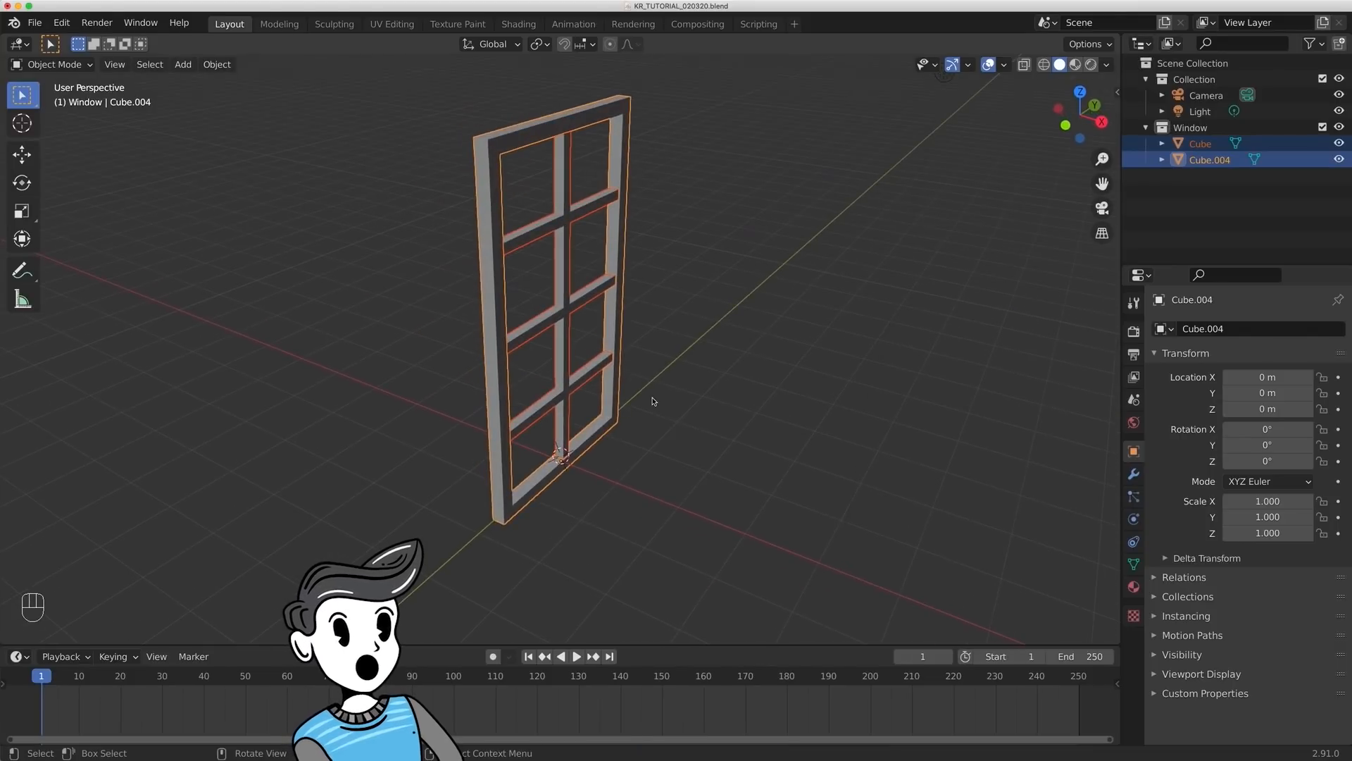
pyautogui.press('g')
pyautogui.press('x')
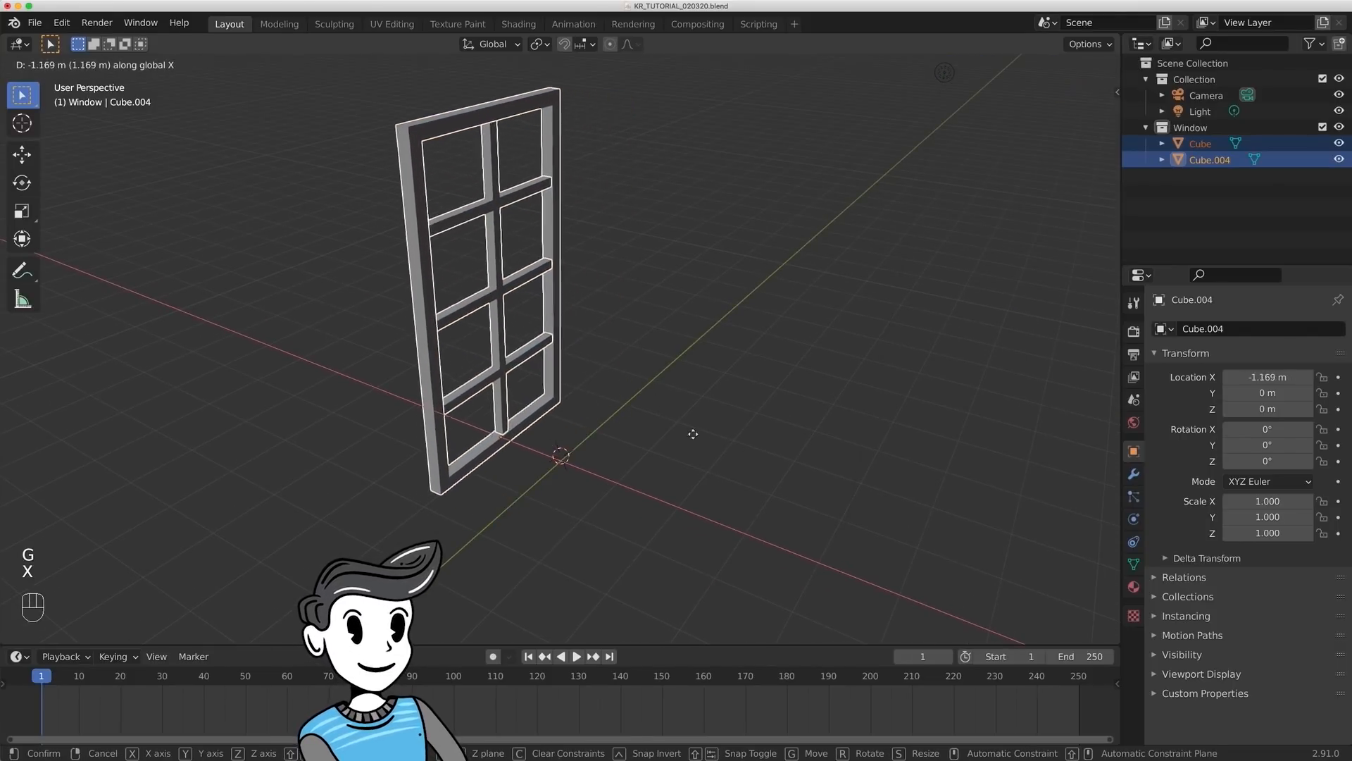
pyautogui.click(634, 414)
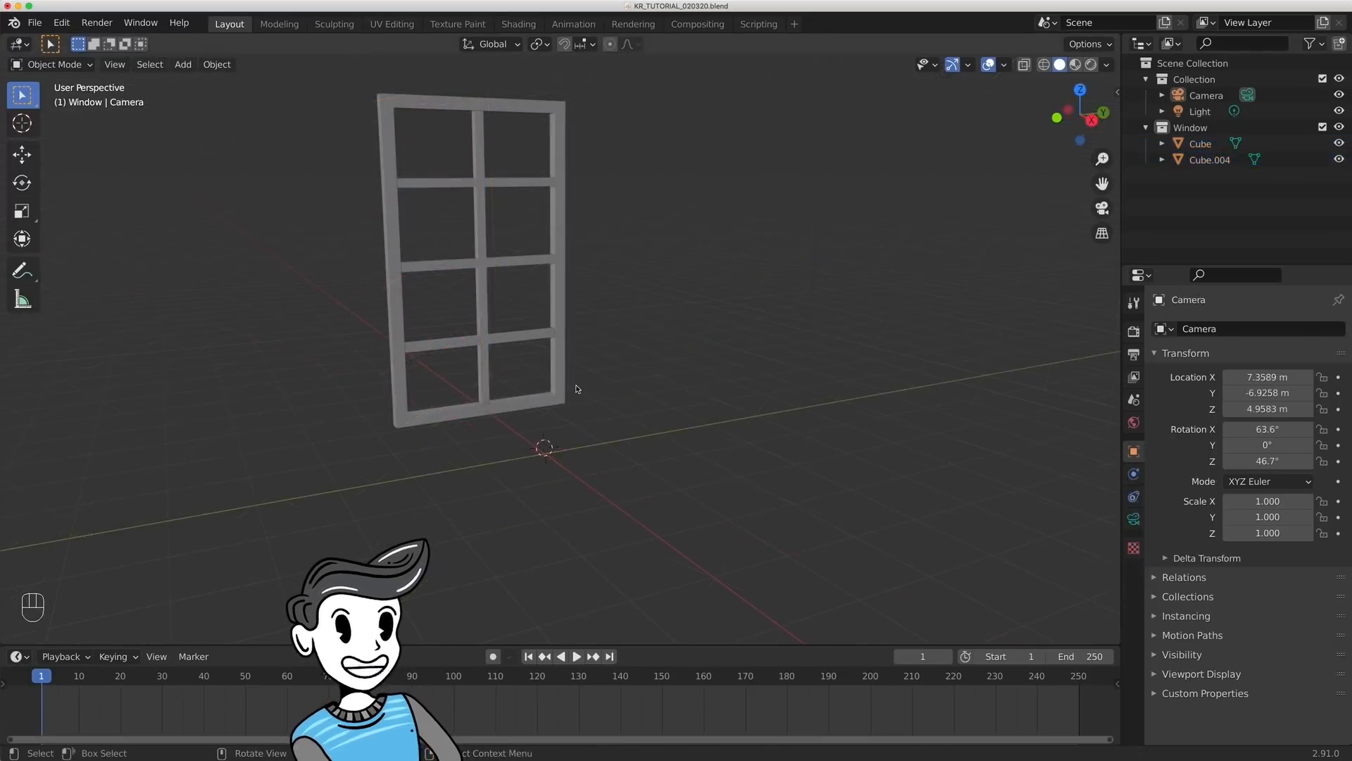
# - Snap the 3D cursor to the world origin and add a cylinder mesh there
pyautogui.hotkey('shift', 's')
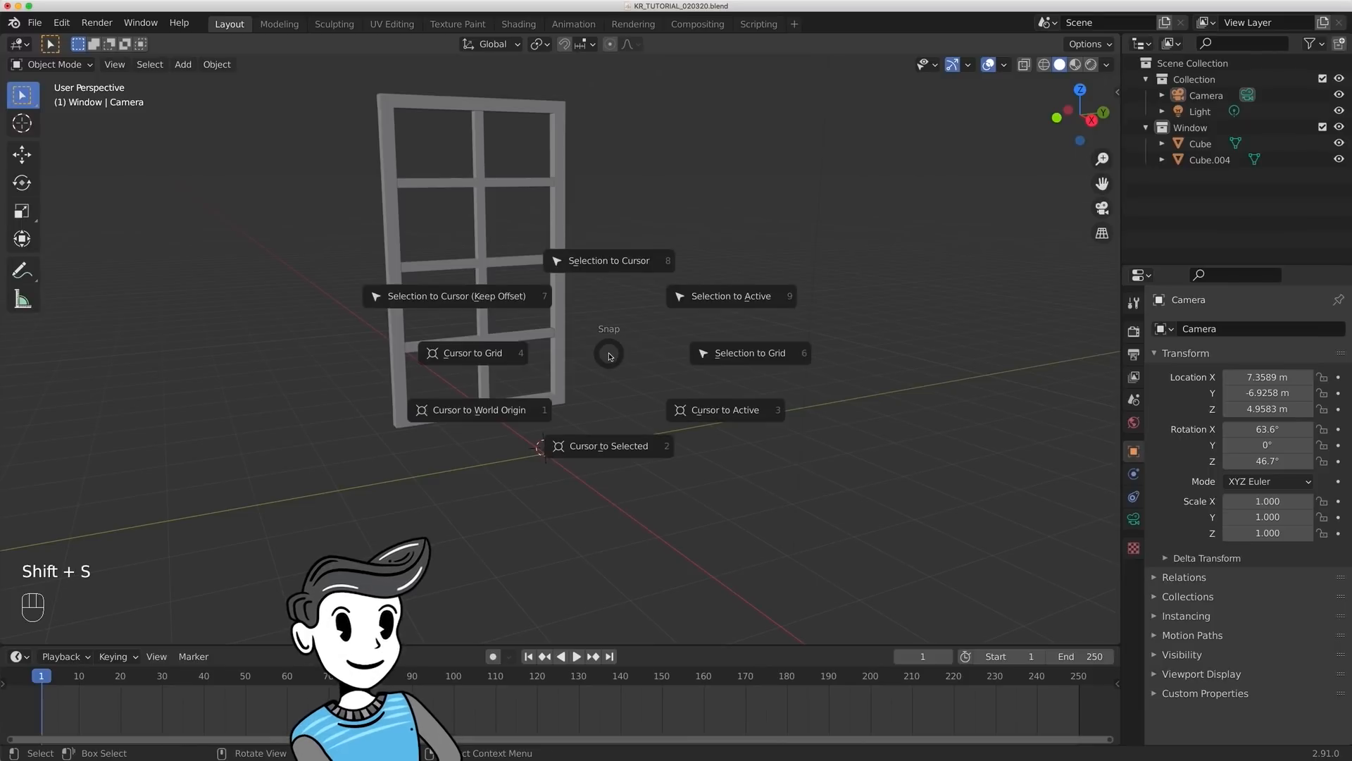
pyautogui.click(521, 409)
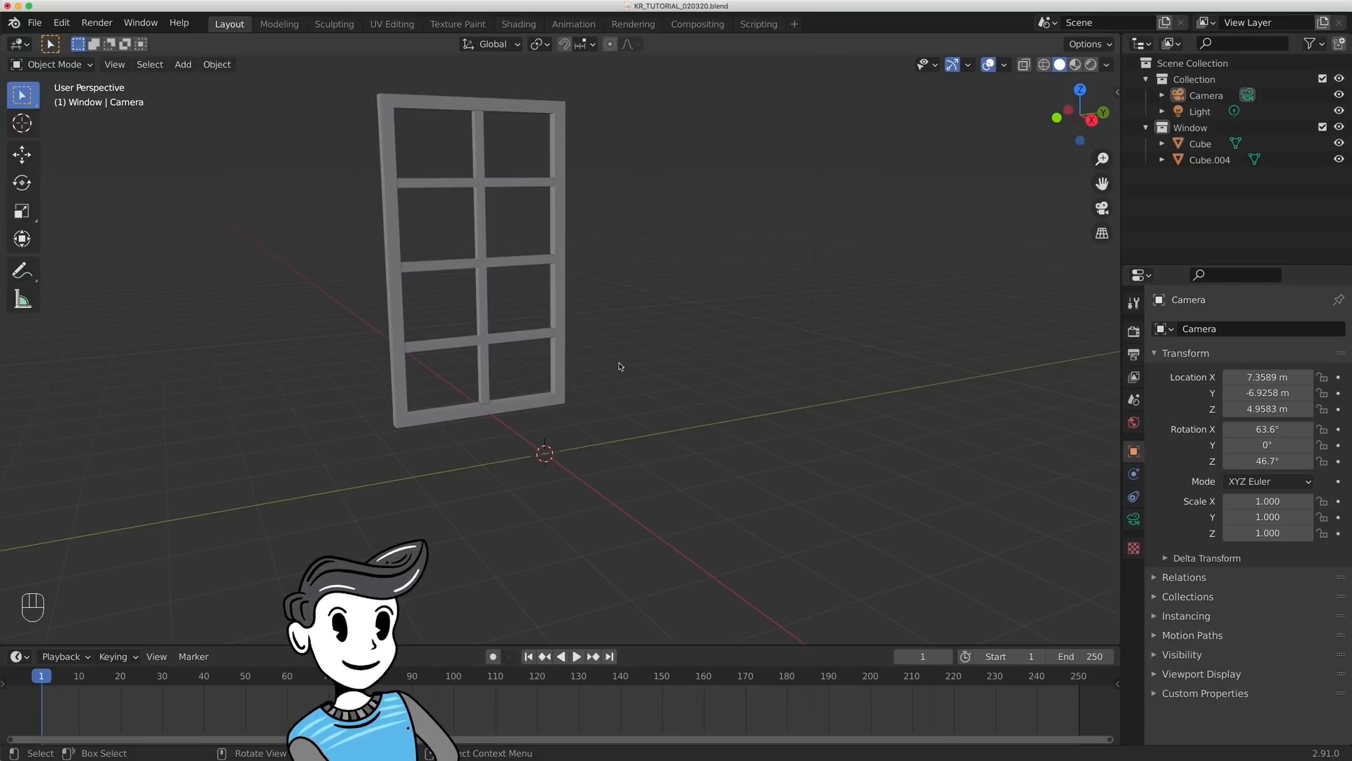
pyautogui.hotkey('shift', 'a')
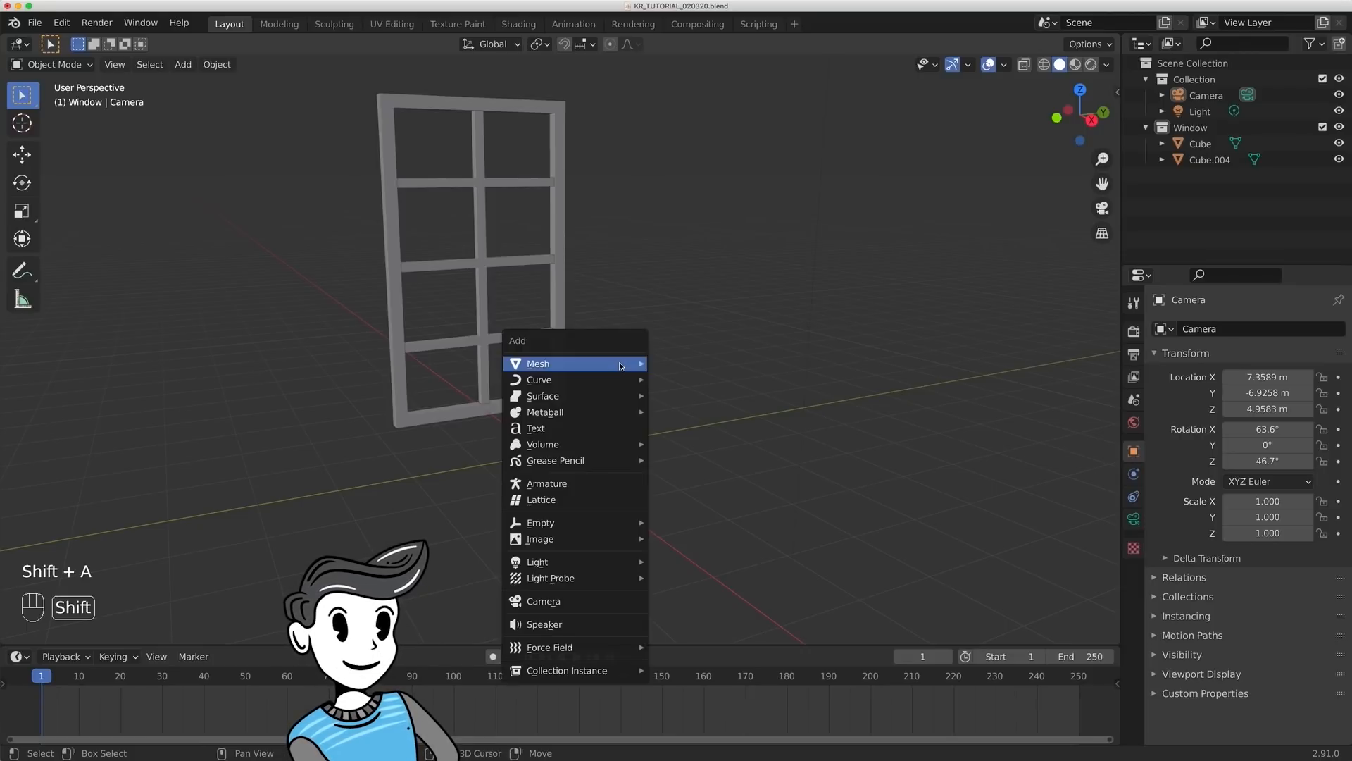
pyautogui.moveTo(620, 364)
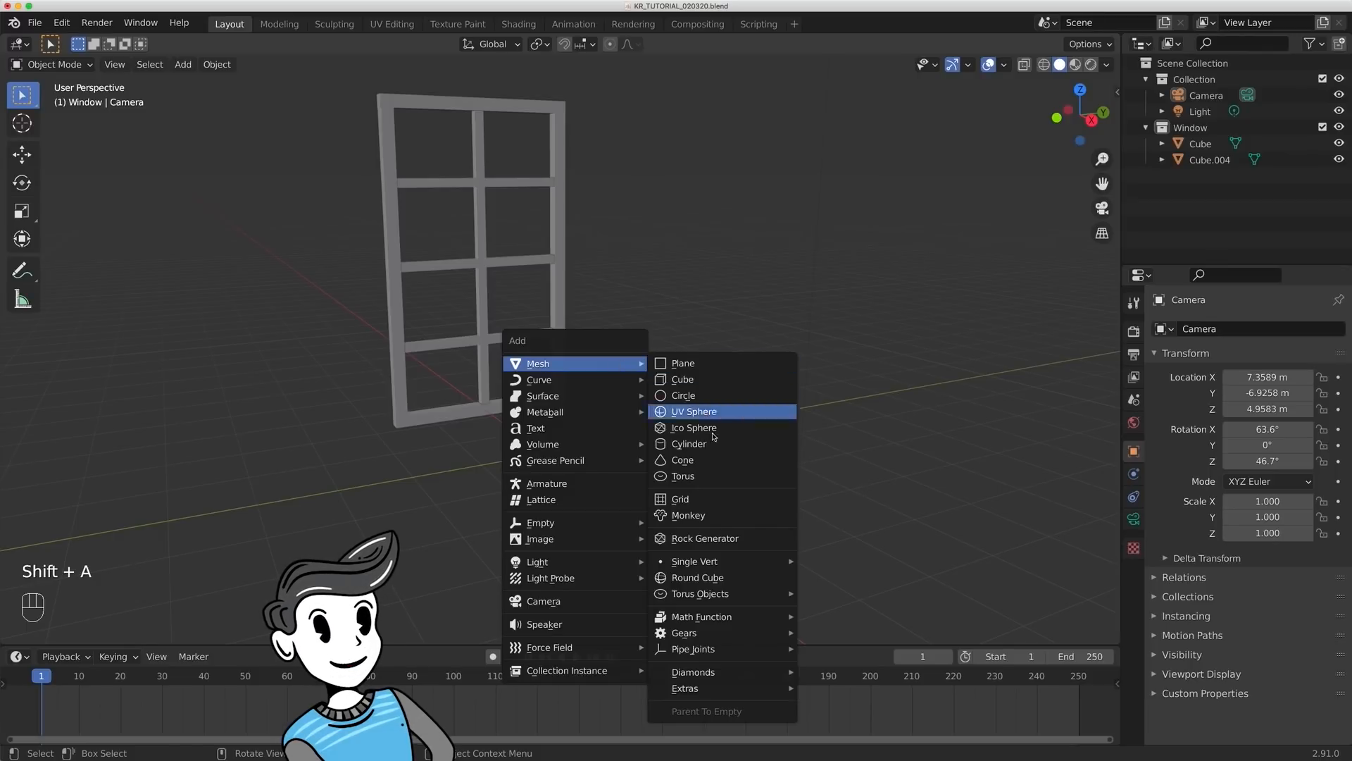
pyautogui.click(694, 444)
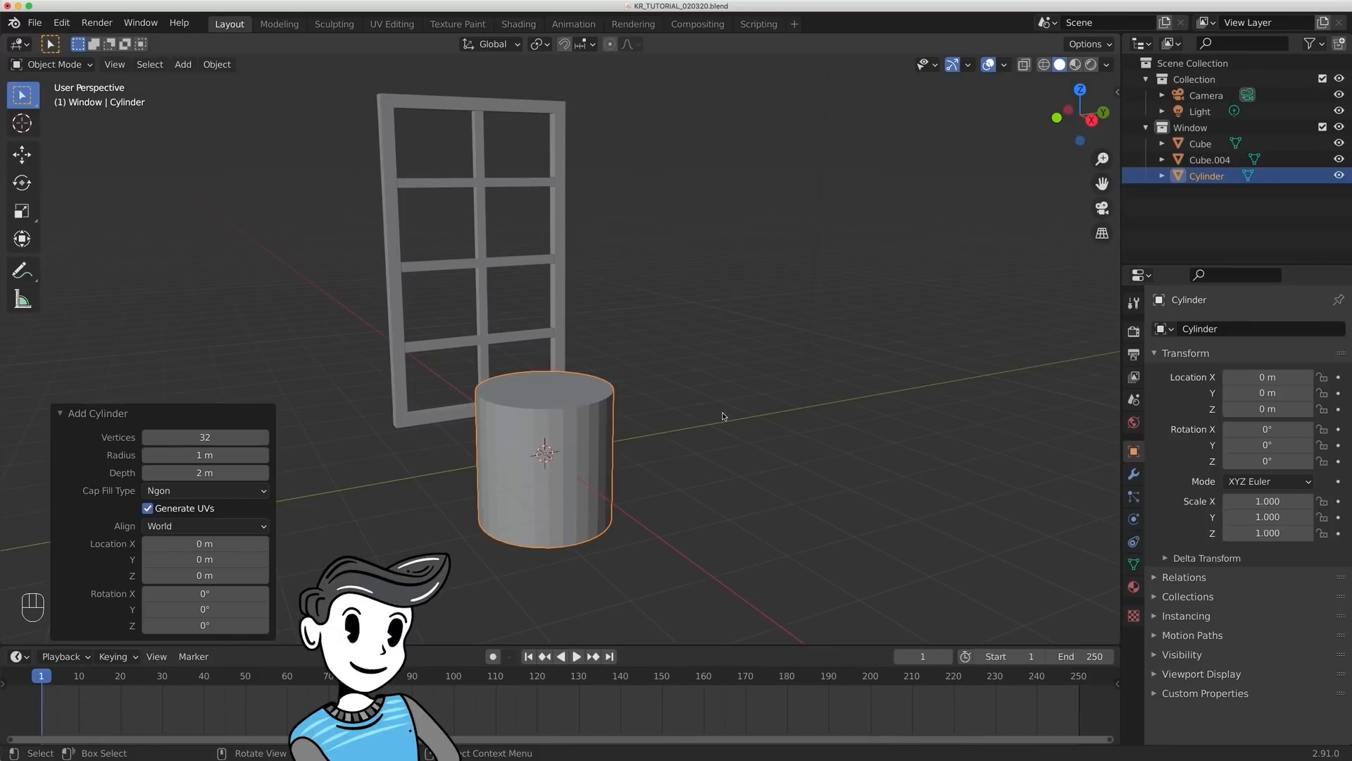
pyautogui.click(623, 462)
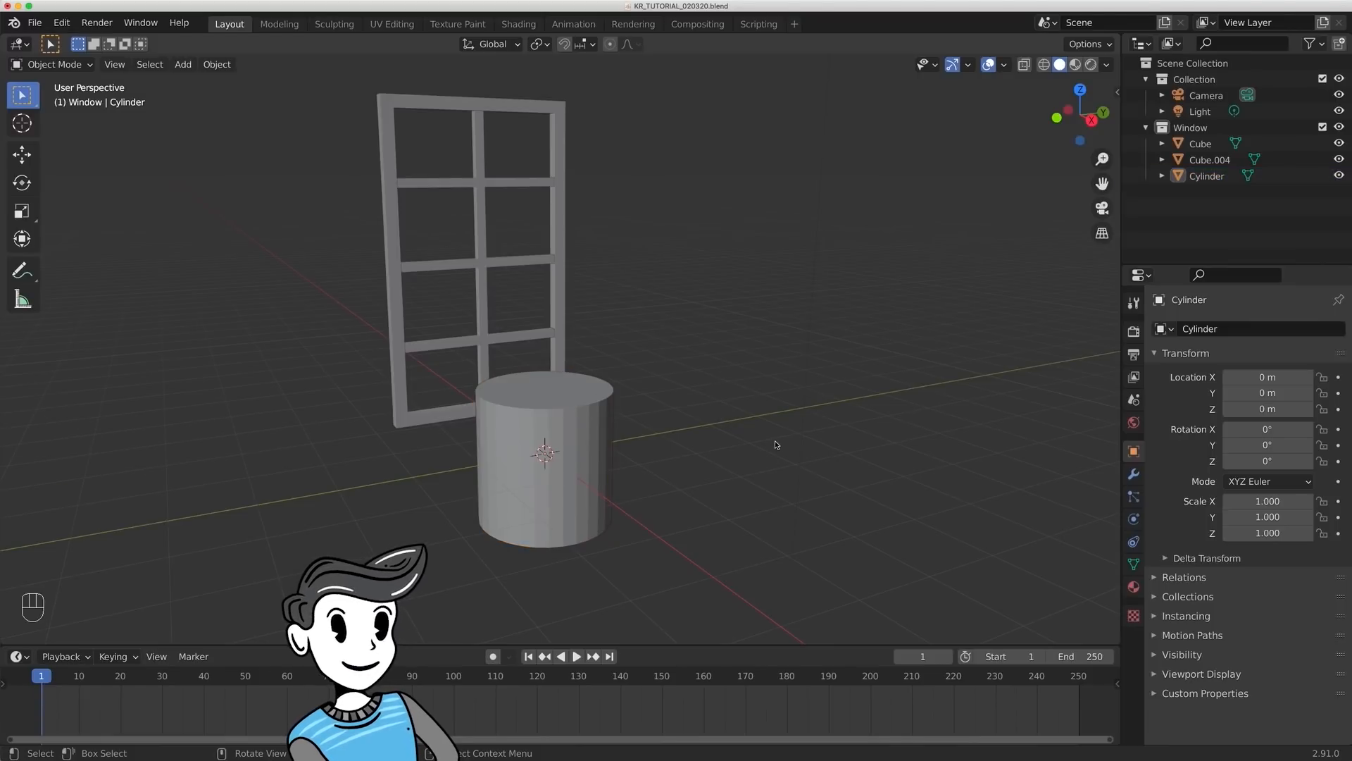
# - Flatten the cylinder along global Z to a scale of about 0.053
pyautogui.click(570, 394)
pyautogui.press('s')
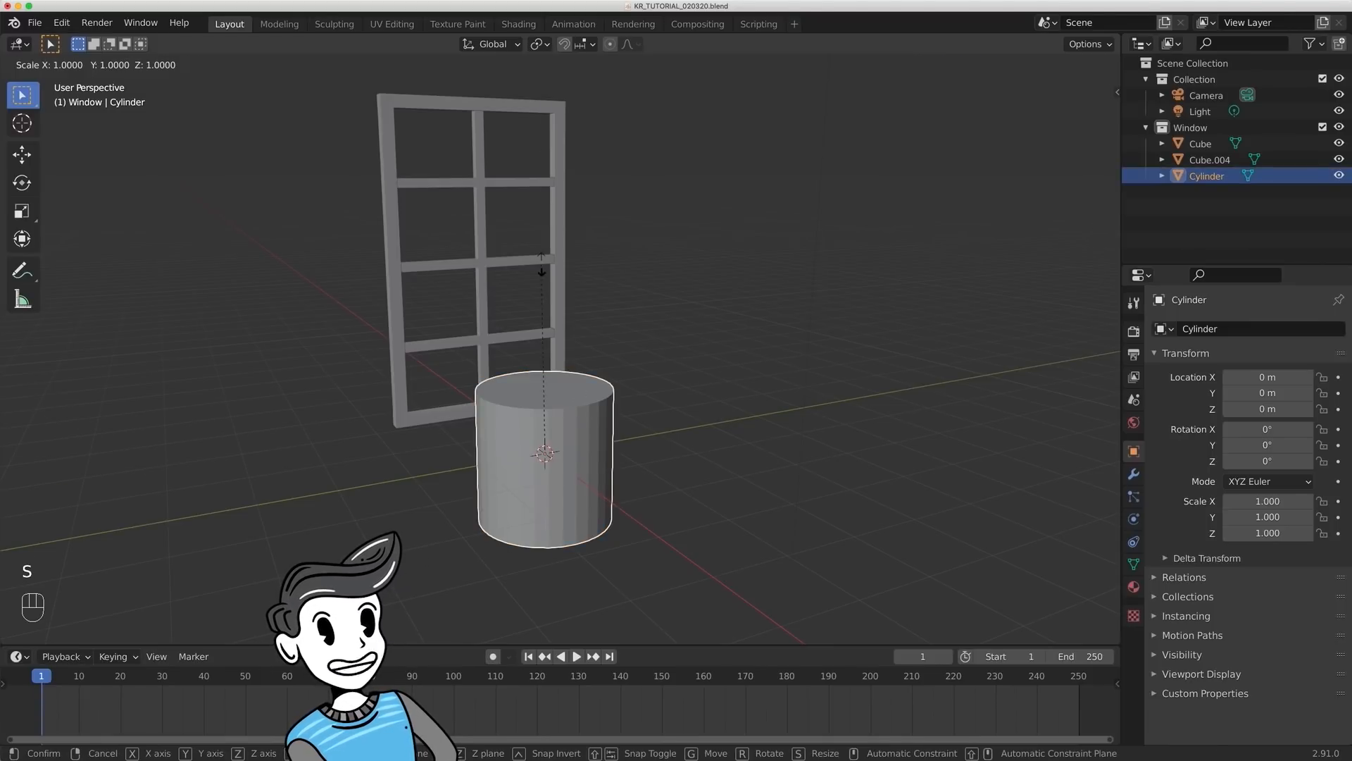
pyautogui.press('z')
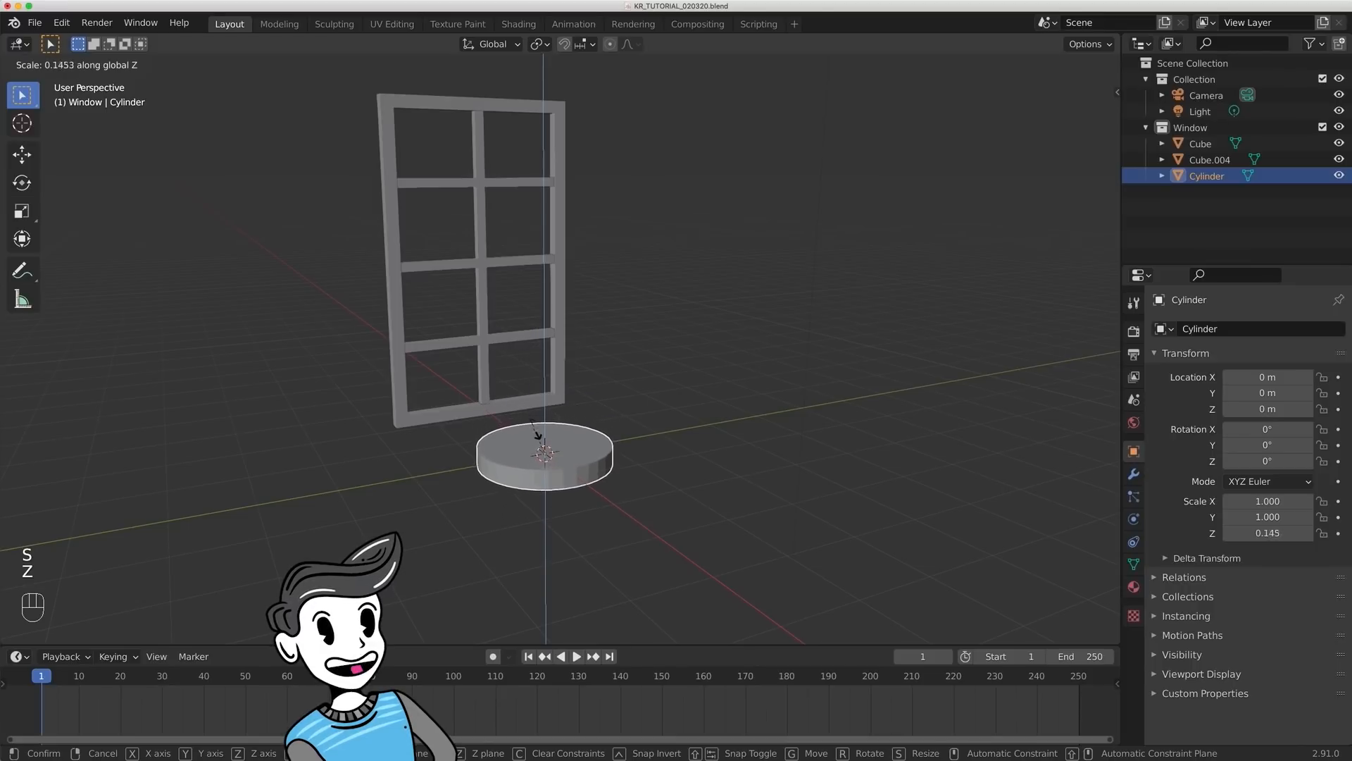
pyautogui.click(544, 448)
pyautogui.moveTo(543, 448); pyautogui.dragTo(601, 350, button='middle')
pyautogui.press('s')
pyautogui.press('z')
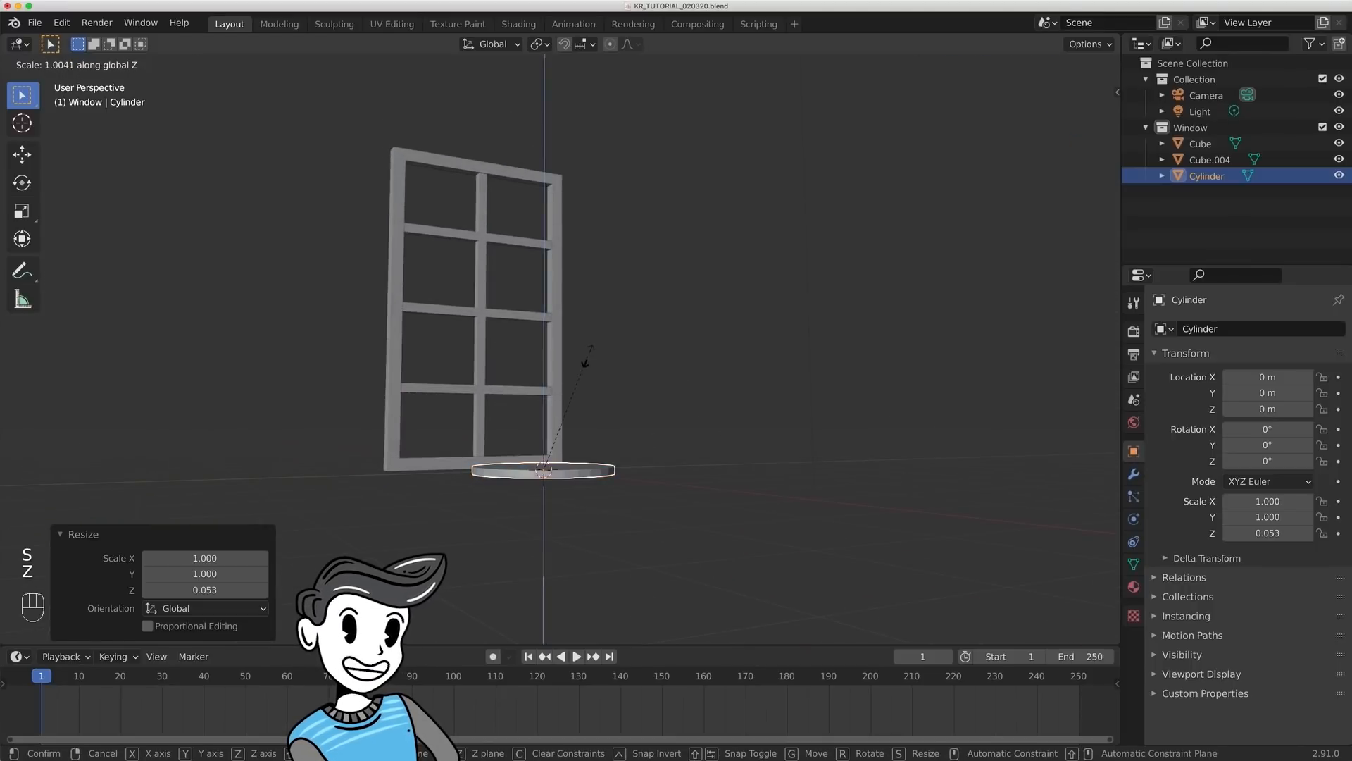
pyautogui.press('Escape')
# - Thicken the flattened cylinder along global Z to a scale of about 0.079
pyautogui.scroll(4, 670, 398)
pyautogui.keyDown('shift'); pyautogui.moveTo(721, 408); pyautogui.dragTo(707, 301, button='middle'); pyautogui.keyUp('shift')
pyautogui.press('s')
pyautogui.press('z')
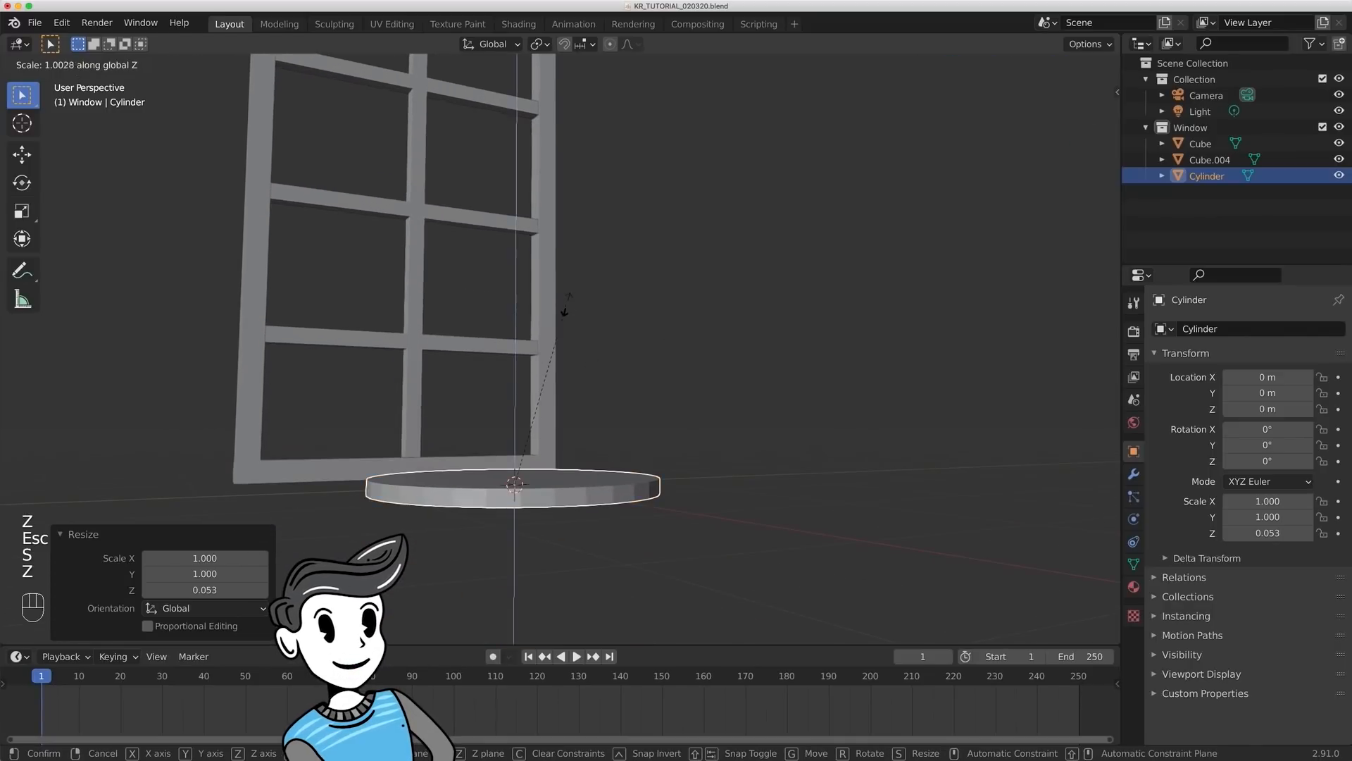
# - Widen the disc by a factor of about 1.285 in X and Y, keeping its thickness
pyautogui.press('s')
pyautogui.hotkey('shift', 'z')
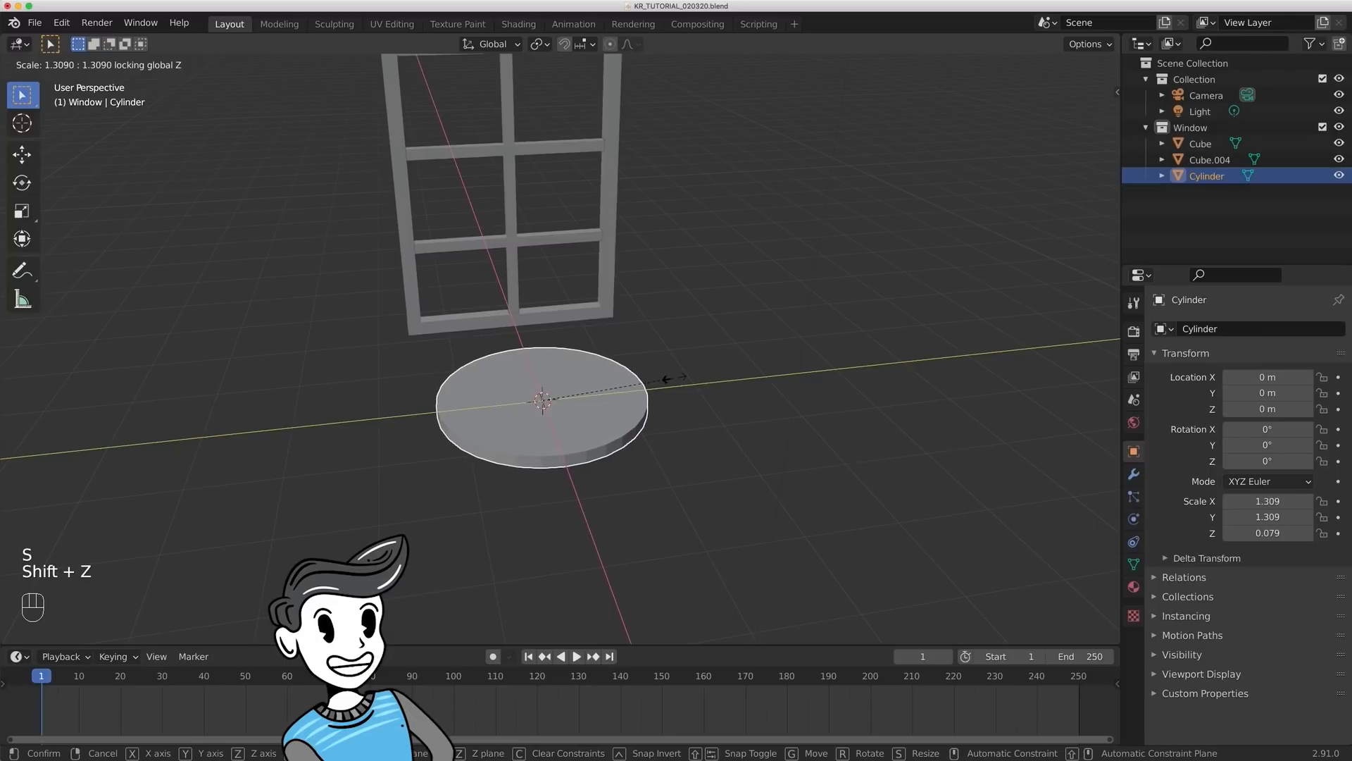
pyautogui.click(669, 381)
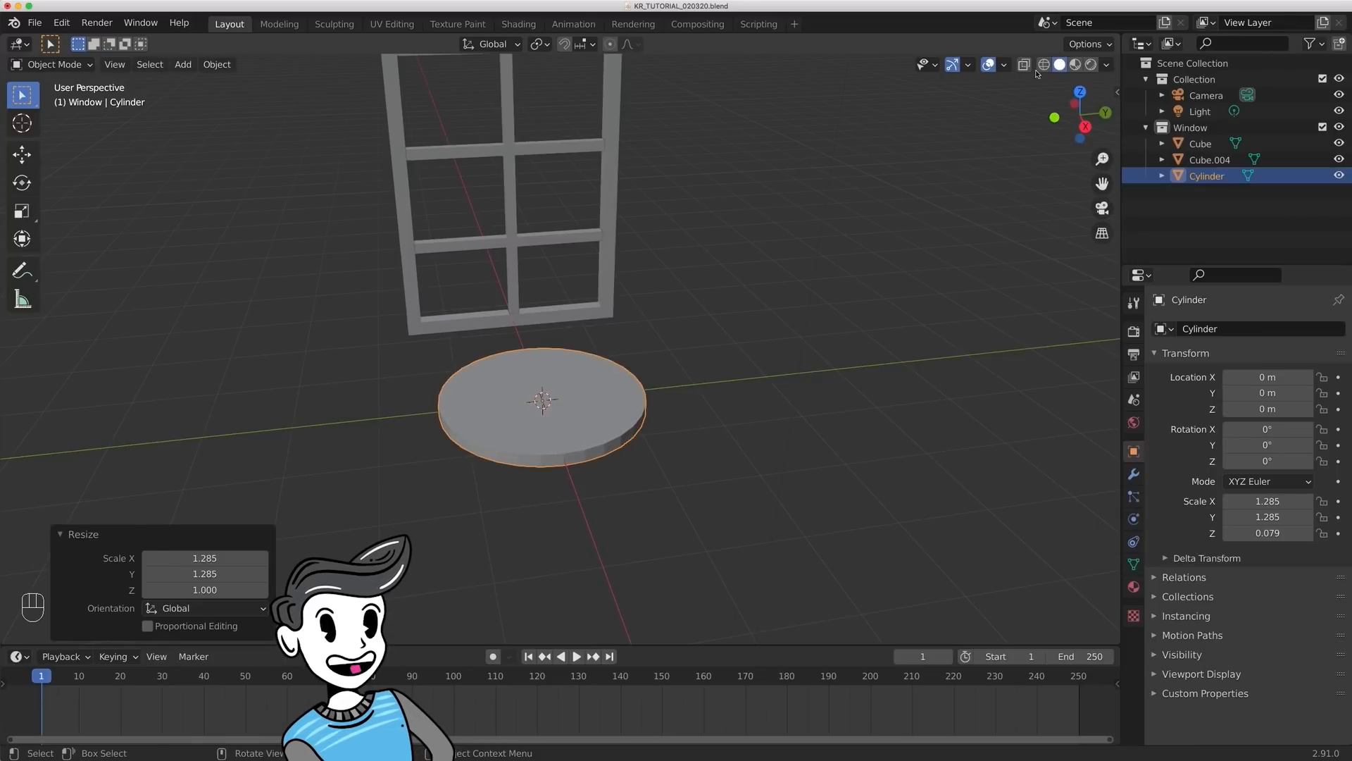
# - In the right orthographic view, raise the disc along global Z to about 1.47 m
pyautogui.click(1086, 126)
pyautogui.press('g')
pyautogui.press('z')
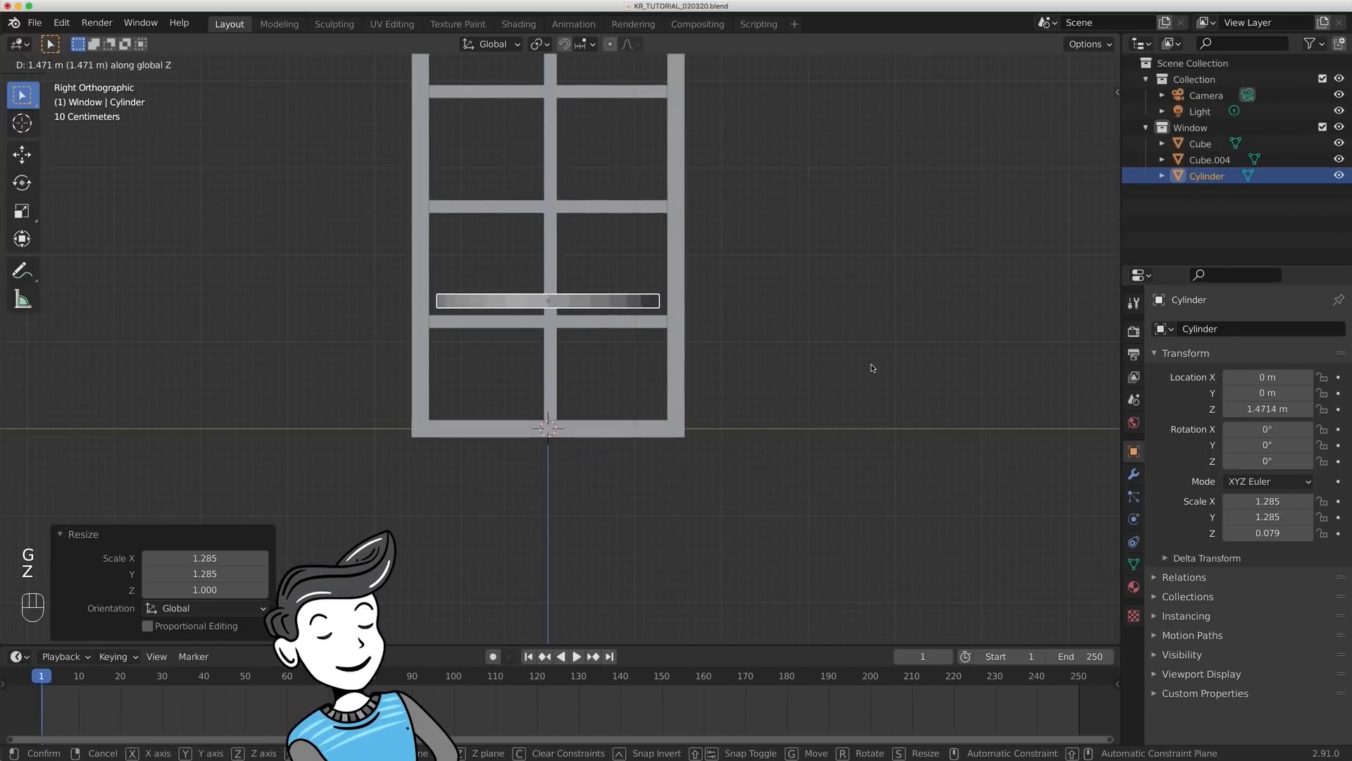
pyautogui.click(871, 368)
pyautogui.press('g')
pyautogui.press('z')
pyautogui.click(871, 368)
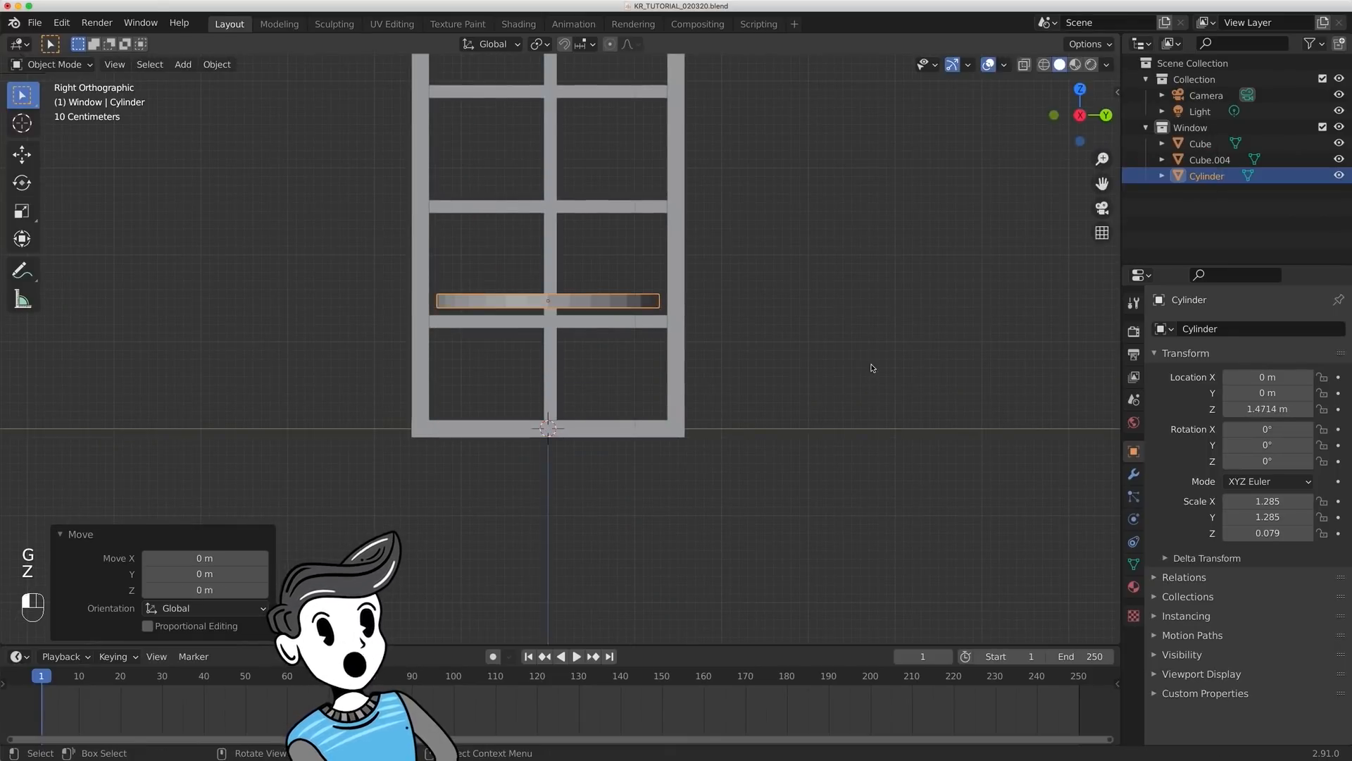
# - Narrow the disc to a scale of about 1.241 in X and Y, keeping its thickness
pyautogui.press('s')
pyautogui.hotkey('shift', 'z')
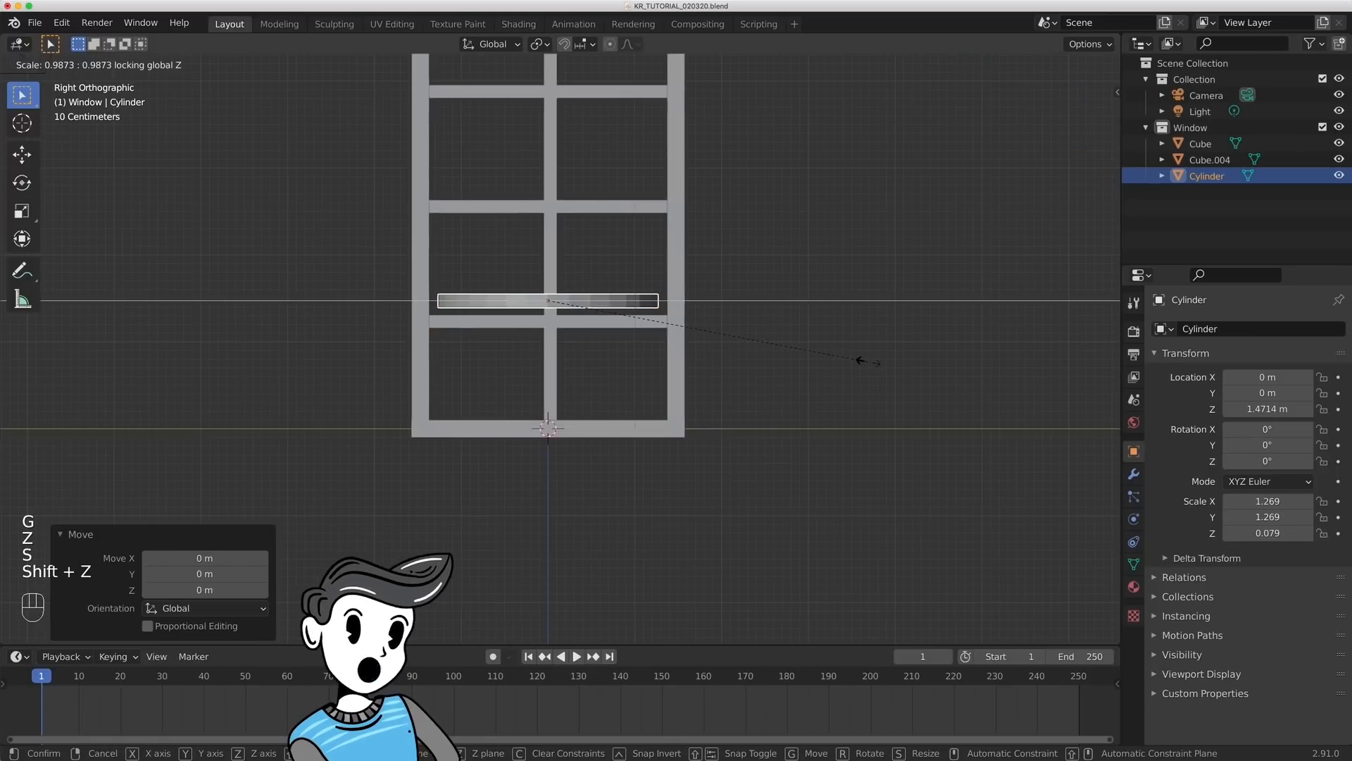
pyautogui.click(866, 362)
# - In Edit Mode with face selection, select both the top and bottom faces of the disc
pyautogui.moveTo(697, 267); pyautogui.dragTo(802, 337, button='middle')
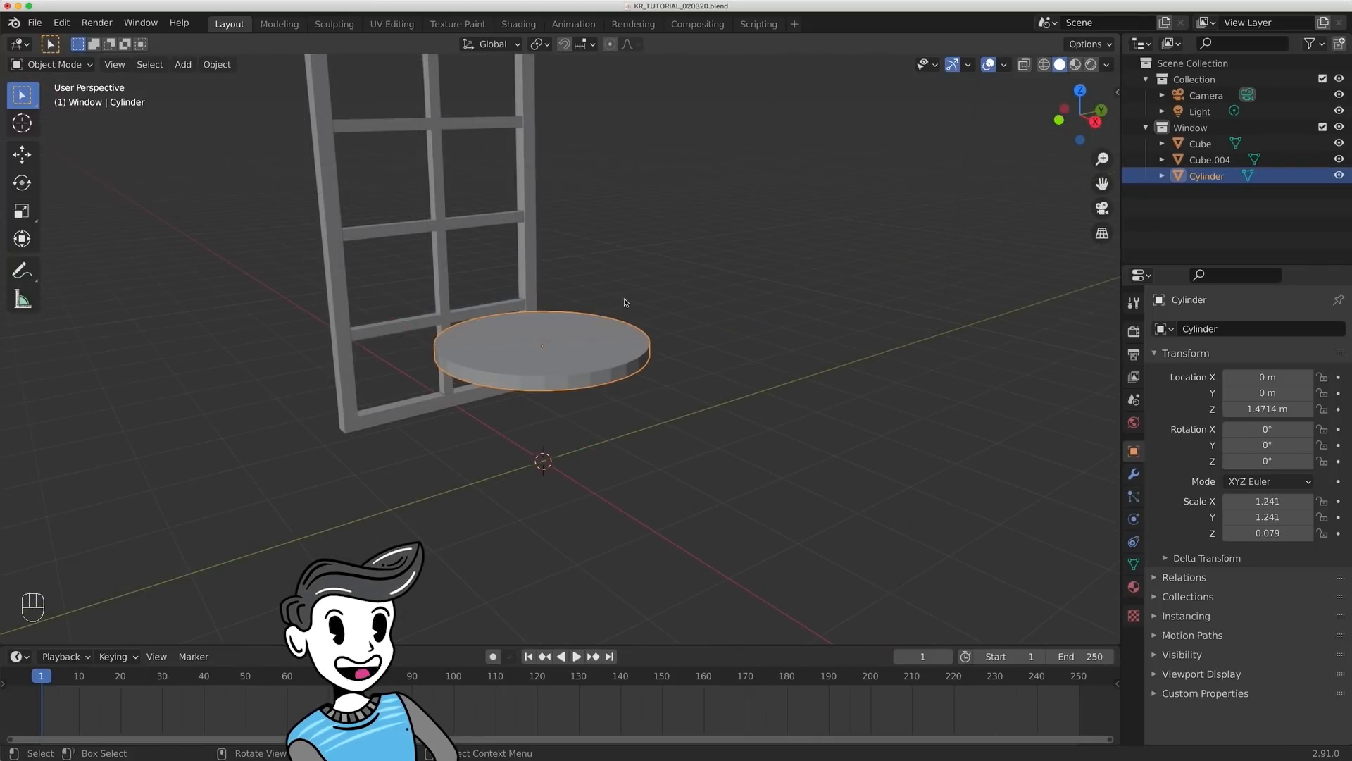
pyautogui.press('Tab')
pyautogui.click(711, 267)
pyautogui.press('3')
pyautogui.press('1')
pyautogui.press('3')
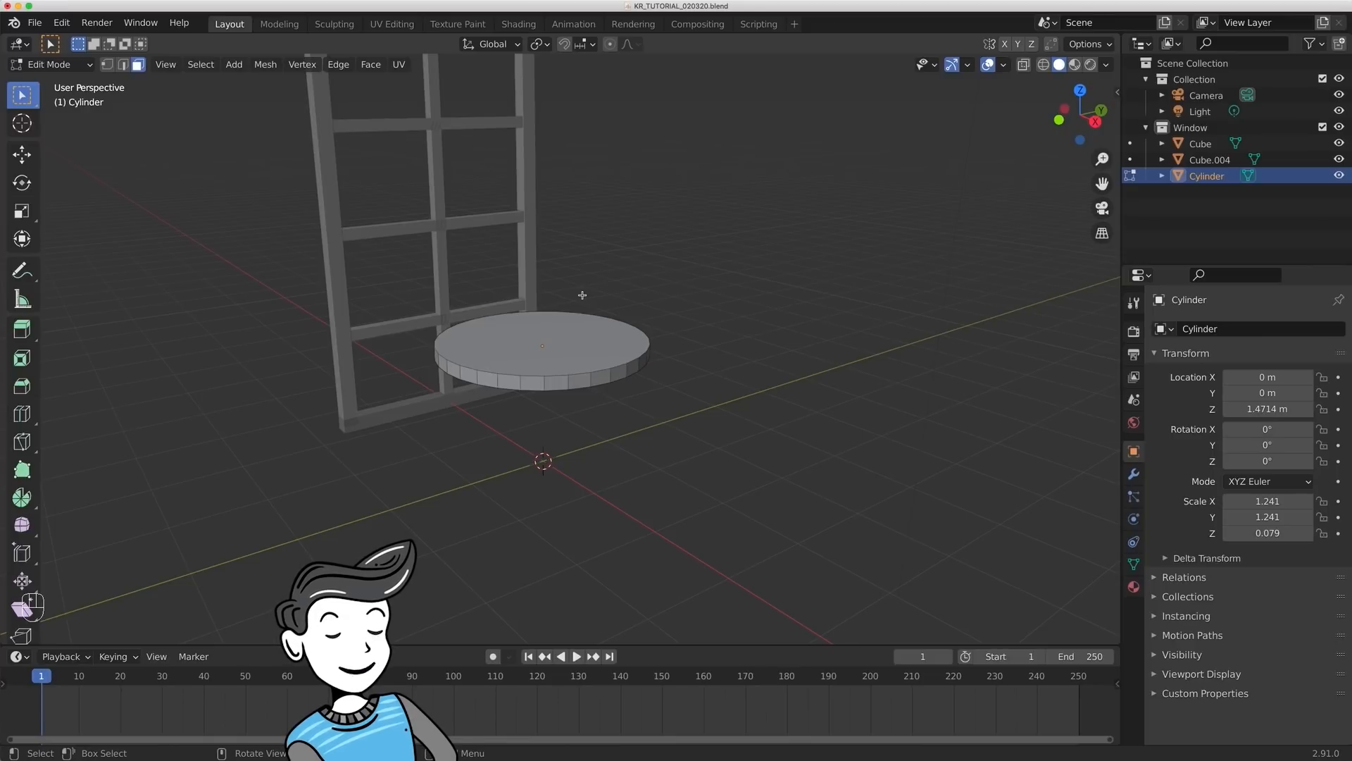
pyautogui.click(574, 342)
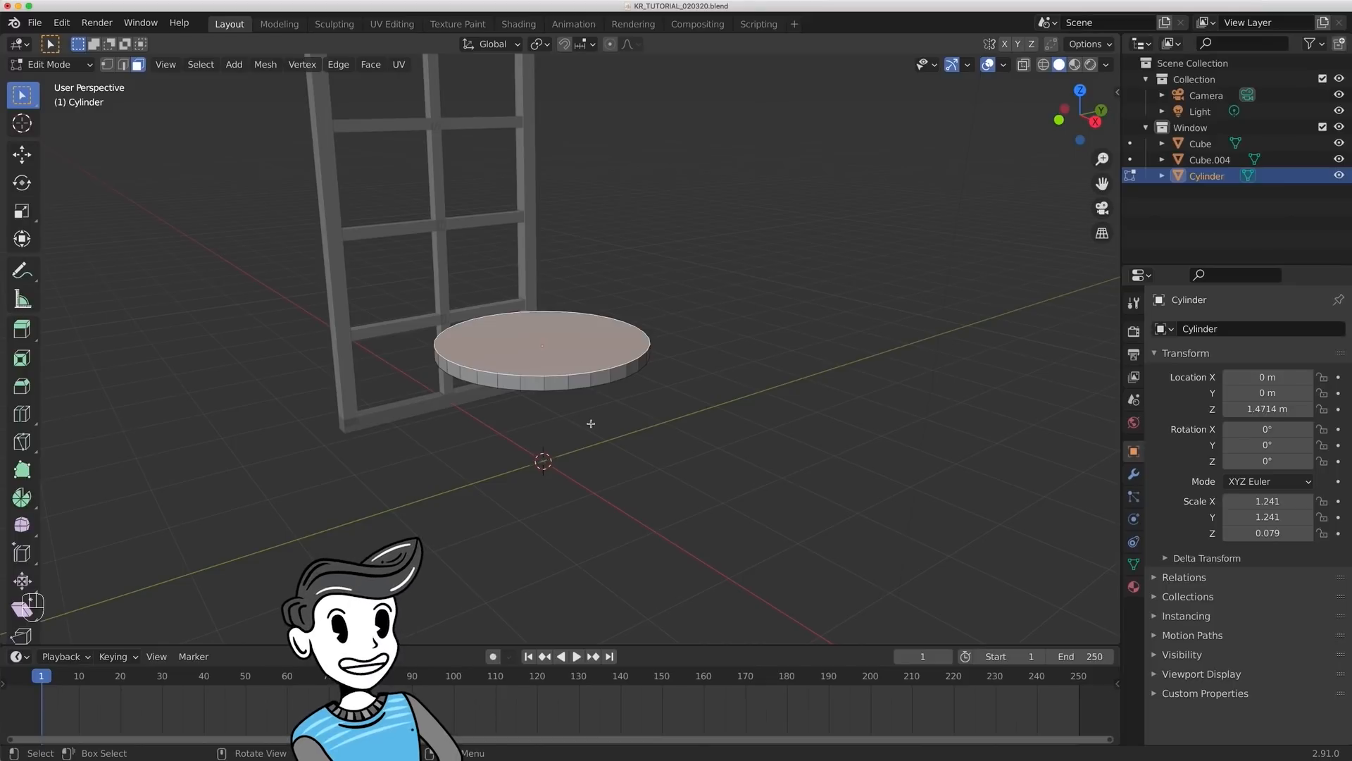
pyautogui.moveTo(582, 437); pyautogui.dragTo(579, 348, button='middle')
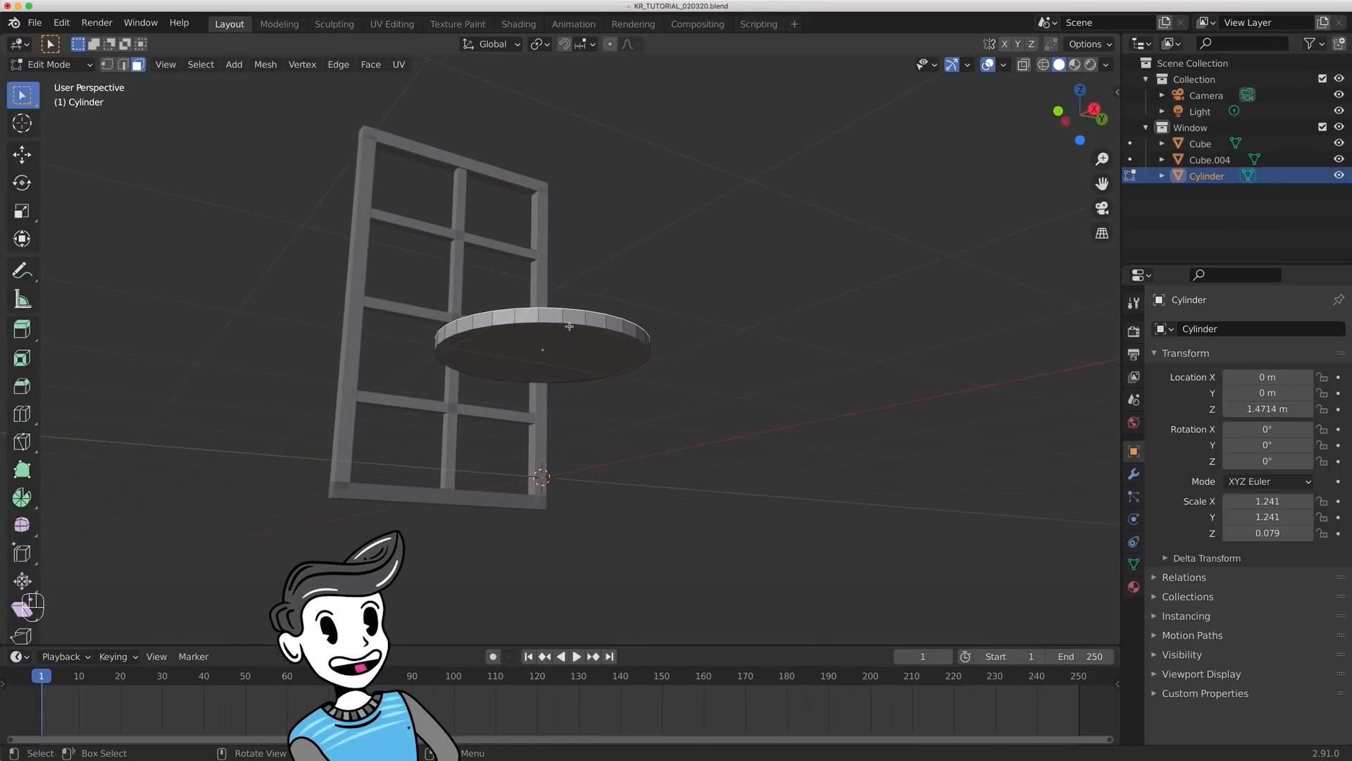
pyautogui.keyDown('shift'); pyautogui.click(577, 347); pyautogui.keyUp('shift')
pyautogui.moveTo(668, 257); pyautogui.dragTo(706, 320, button='middle')
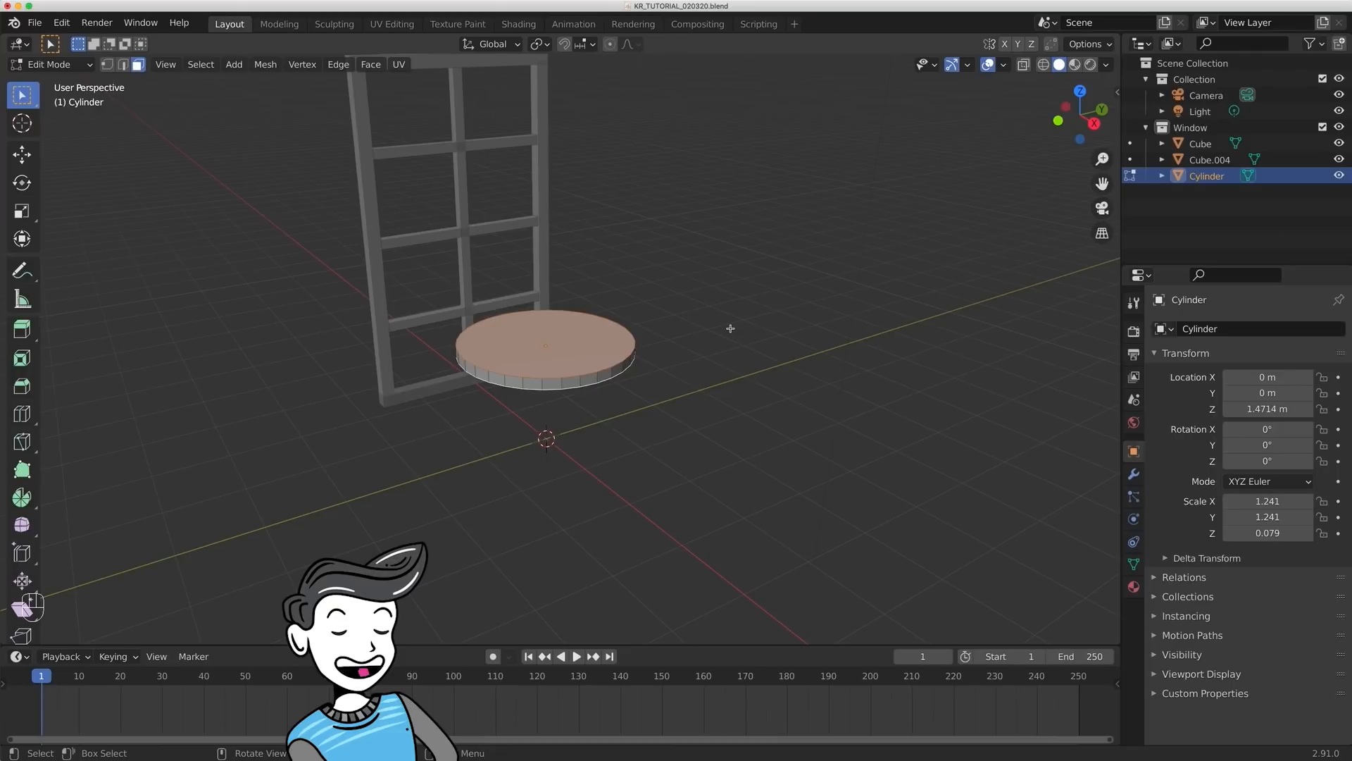
pyautogui.press('e')
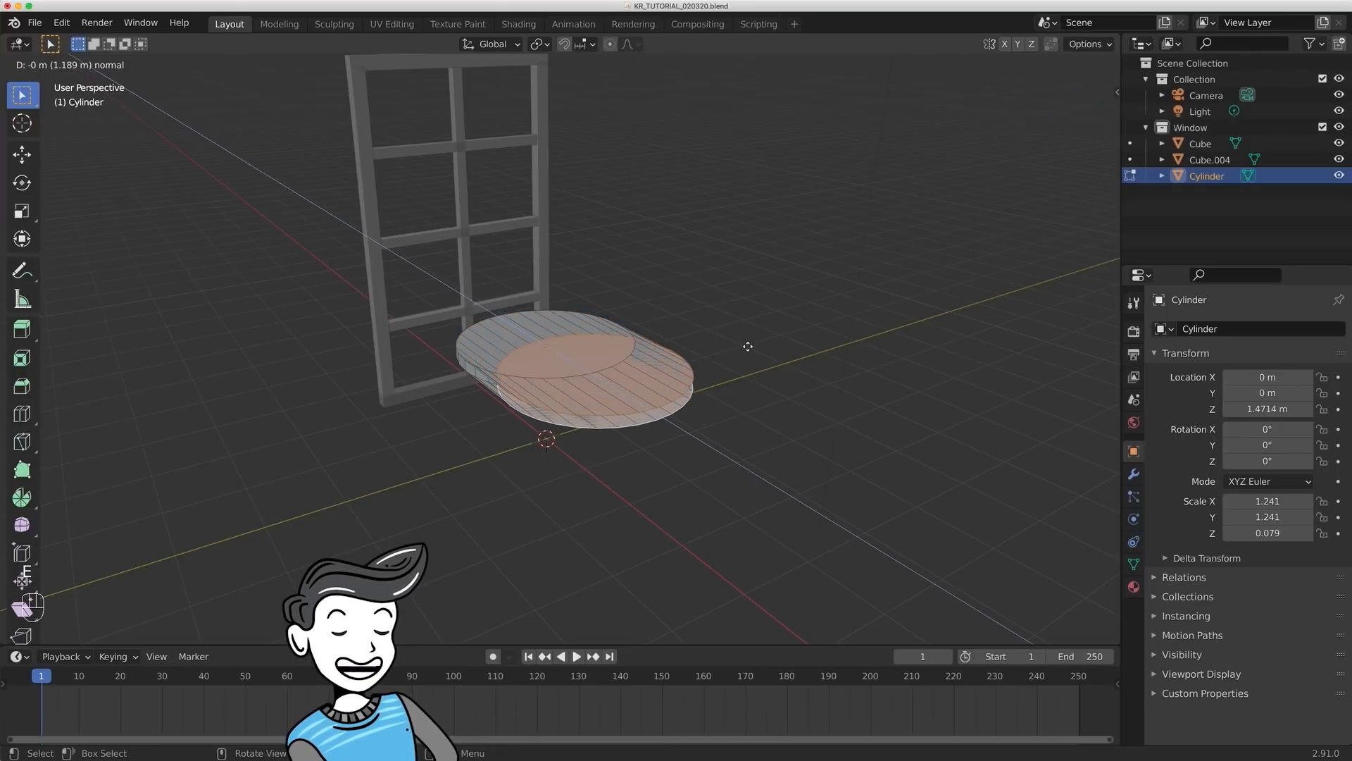
pyautogui.press('Escape')
pyautogui.press('super')
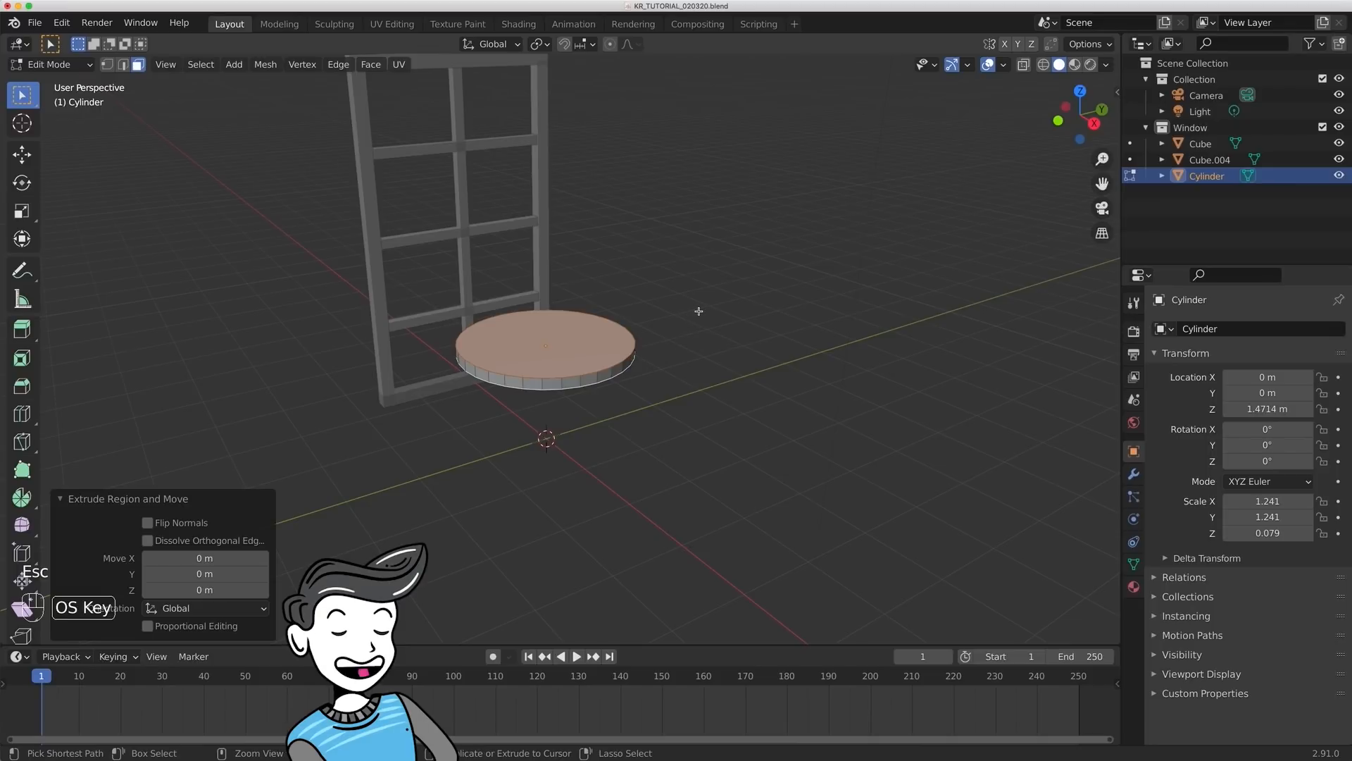
pyautogui.press('super+z')
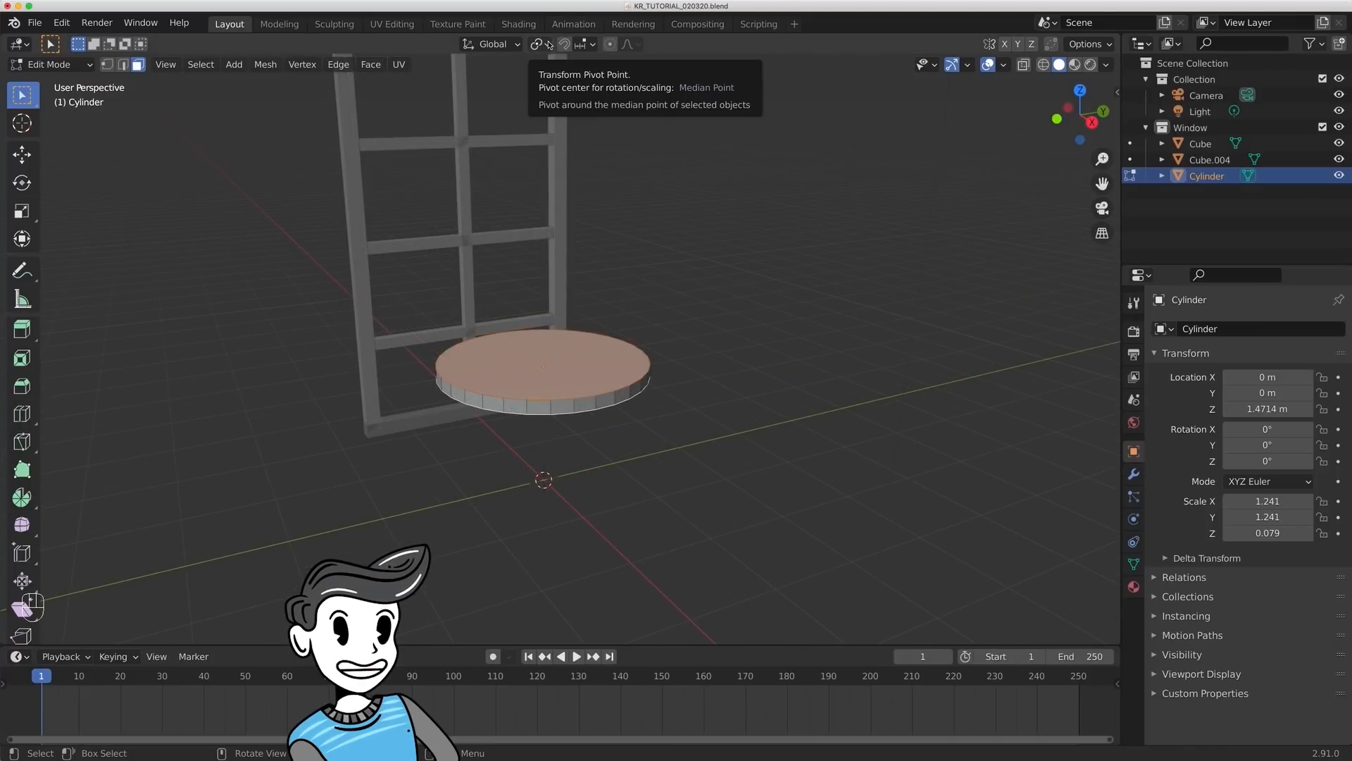
pyautogui.click(549, 44)
pyautogui.click(554, 95)
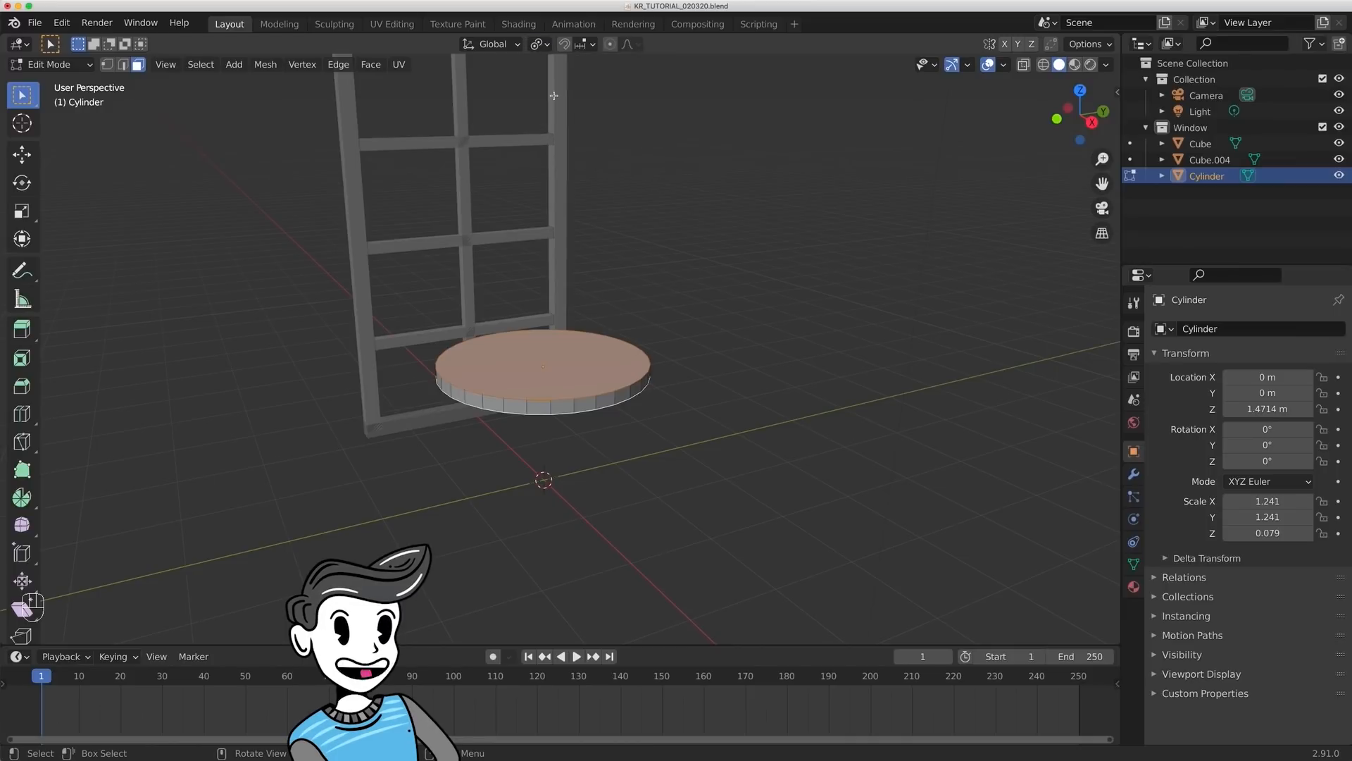
# - Extrude the disc's top and bottom faces outward by about 0.067 m and scale them by about 0.905
pyautogui.moveTo(700, 289)
pyautogui.mouseDown(button='middle')
pyautogui.moveTo(711, 372)
pyautogui.moveTo(707, 314)
pyautogui.mouseUp(button='middle')
pyautogui.press('e')
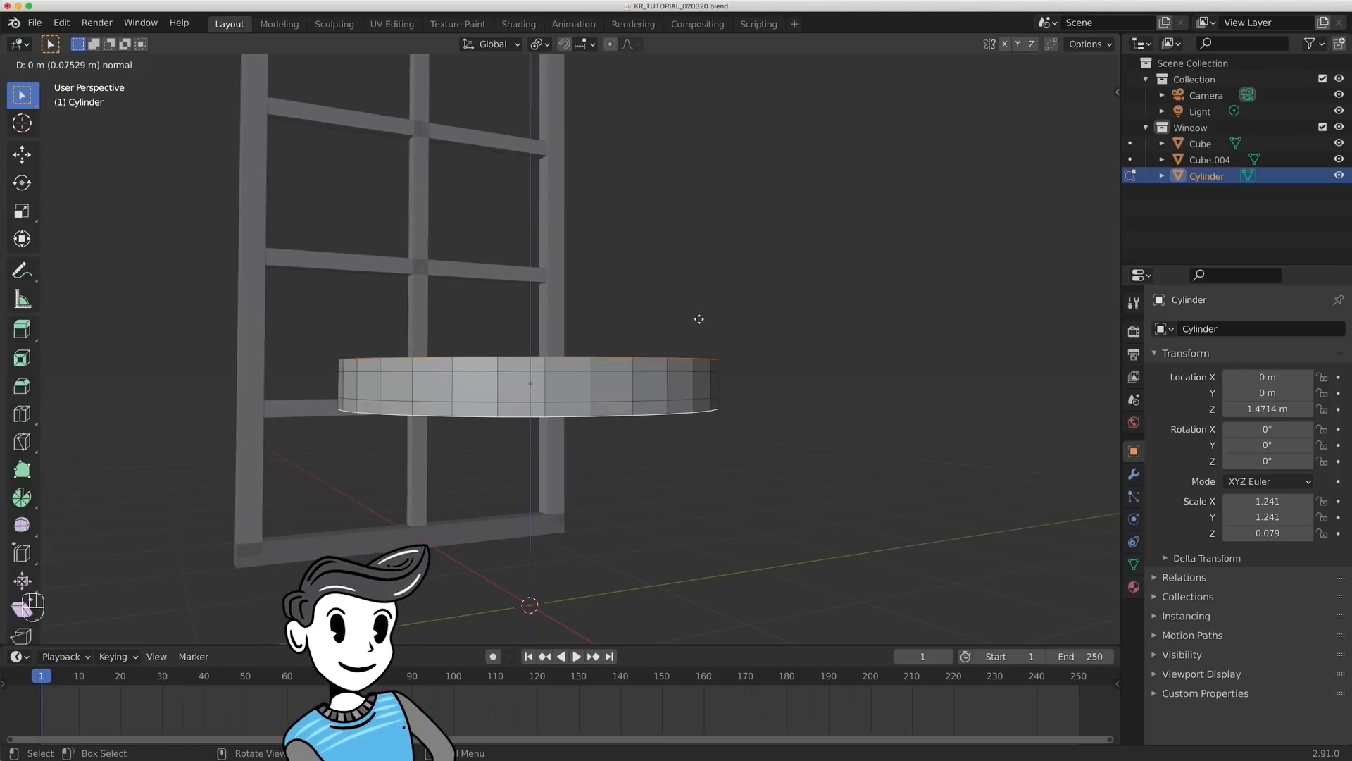
pyautogui.click(699, 318)
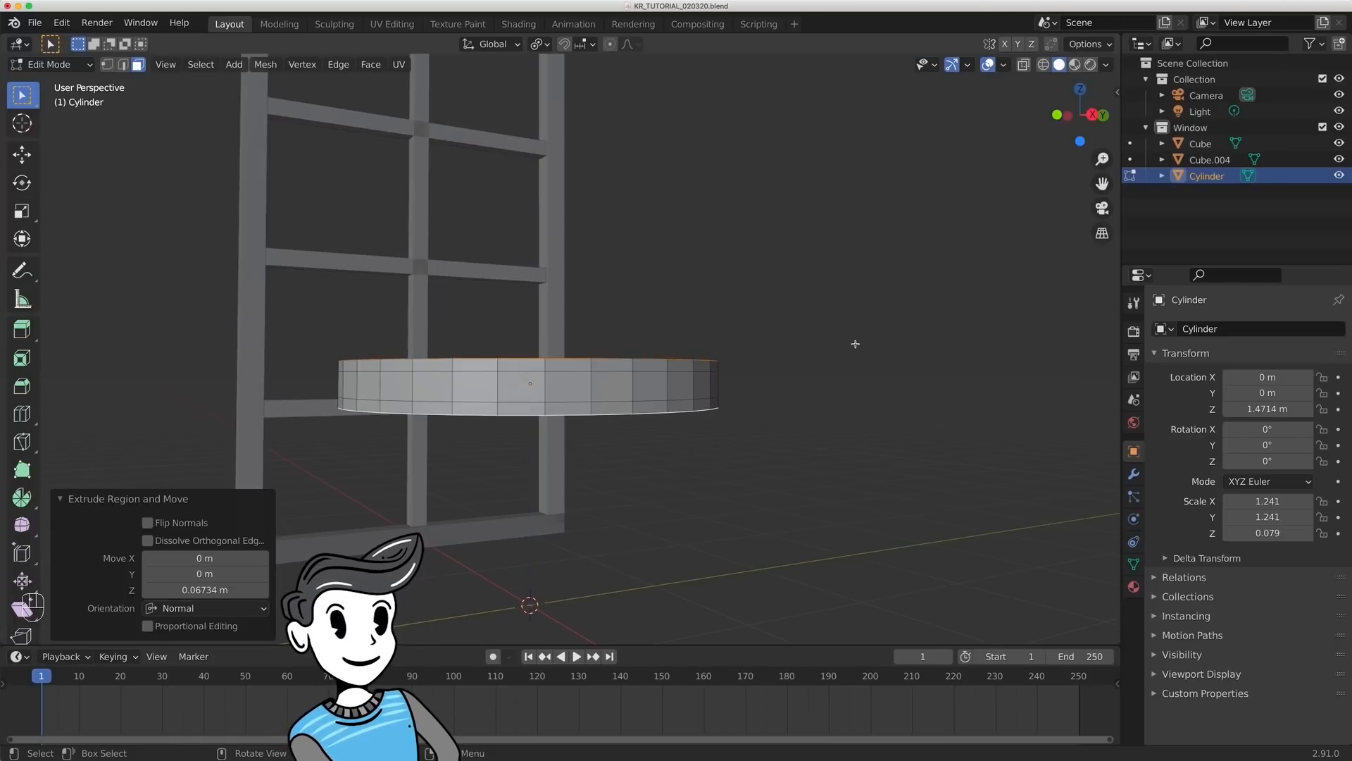
pyautogui.press('s')
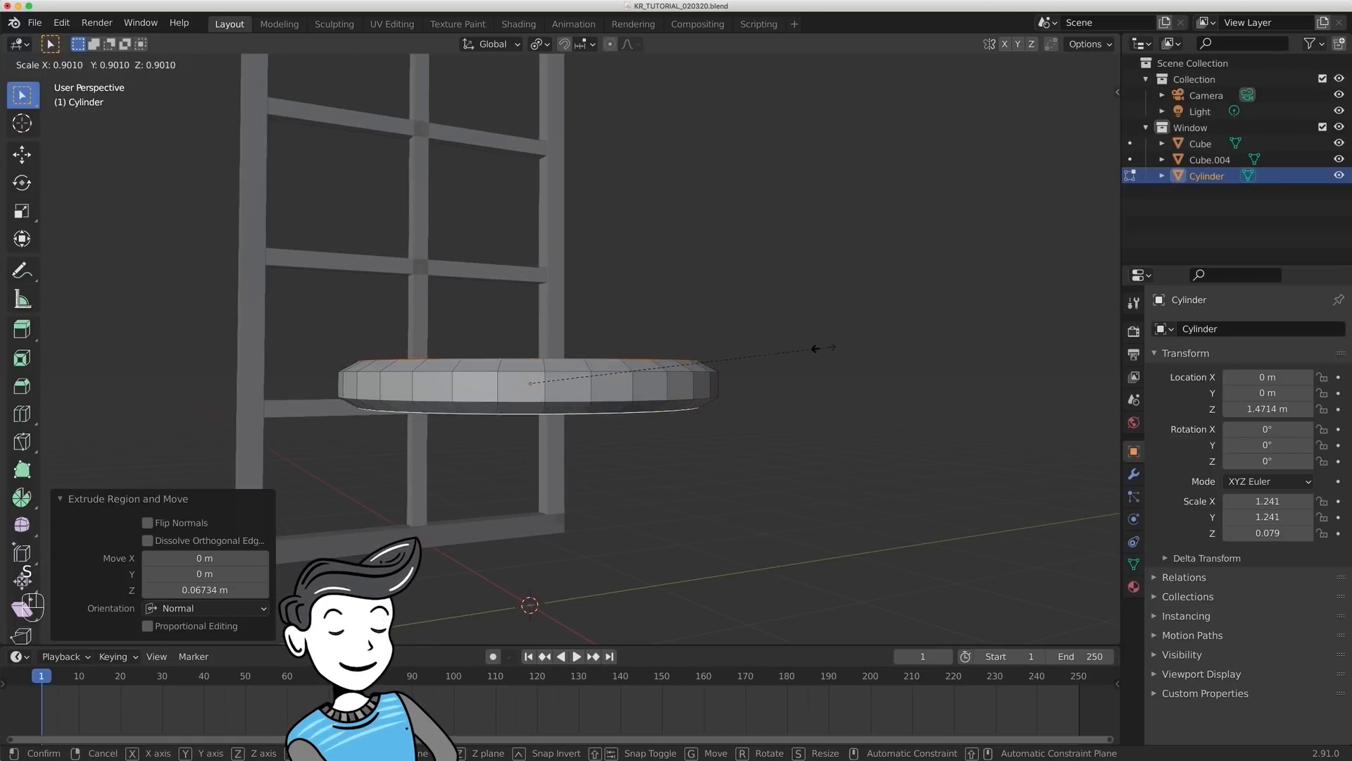
pyautogui.click(820, 344)
# - Extrude the shrunken top and bottom faces outward again by about 0.06 m to form a straight rim
pyautogui.scroll(2, 784, 323)
pyautogui.press('e')
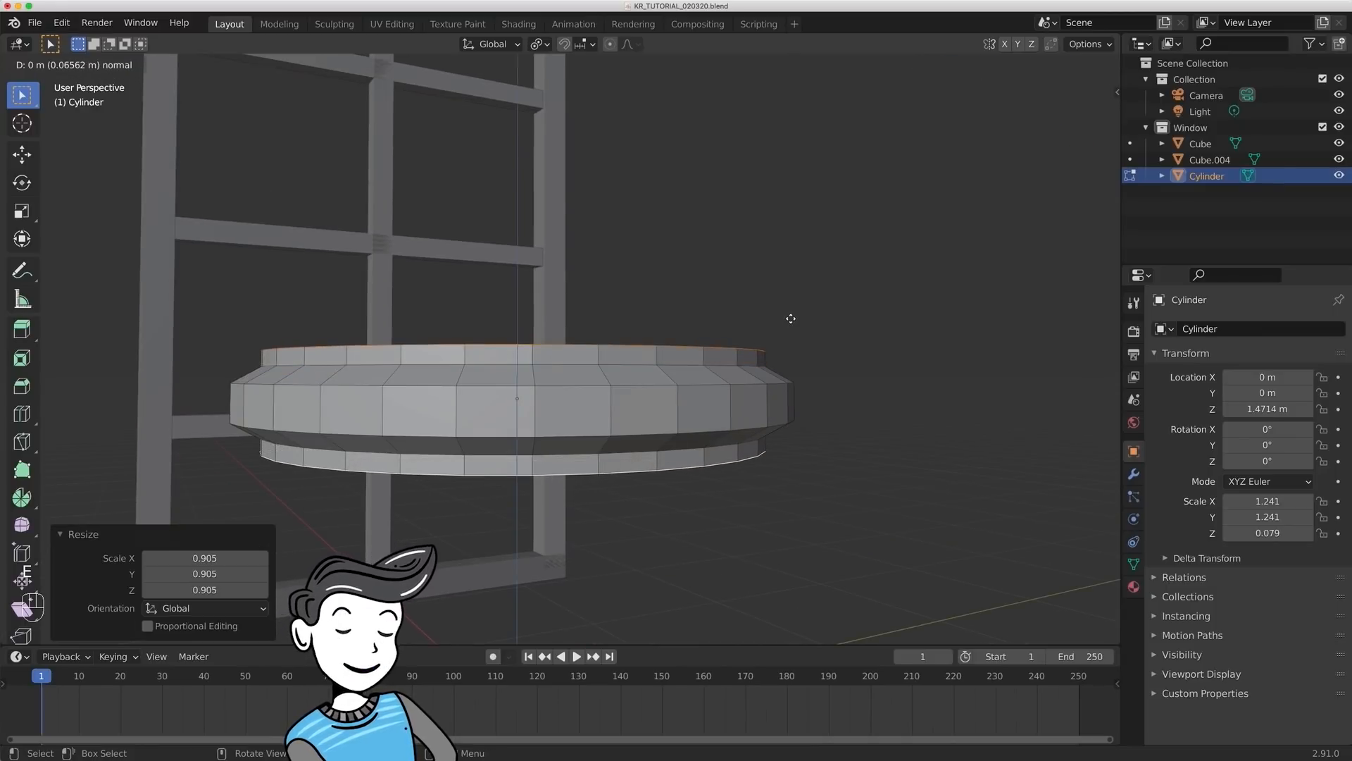
pyautogui.click(790, 319)
# - Return to Object Mode and apply all transforms to the cylinder
pyautogui.moveTo(848, 345); pyautogui.dragTo(885, 374, button='middle')
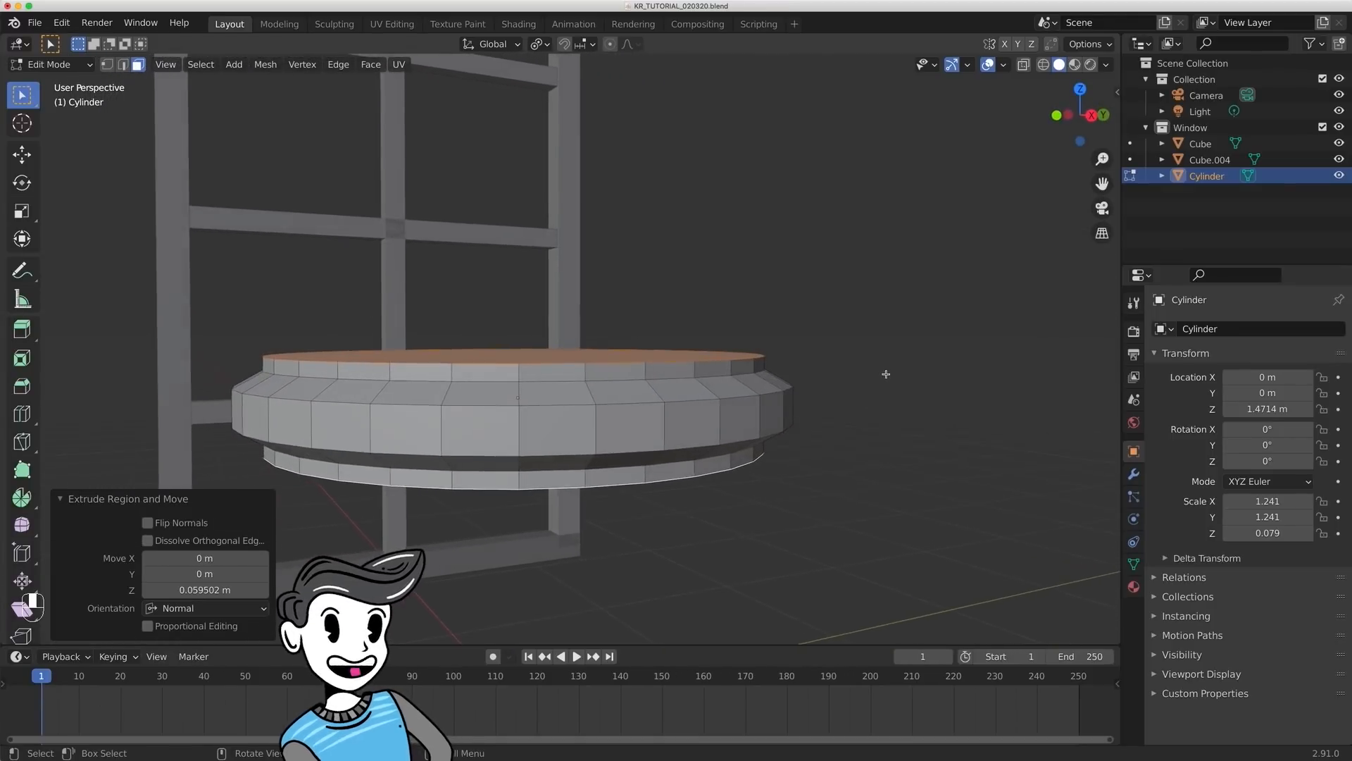
pyautogui.click(657, 377)
pyautogui.click(657, 377)
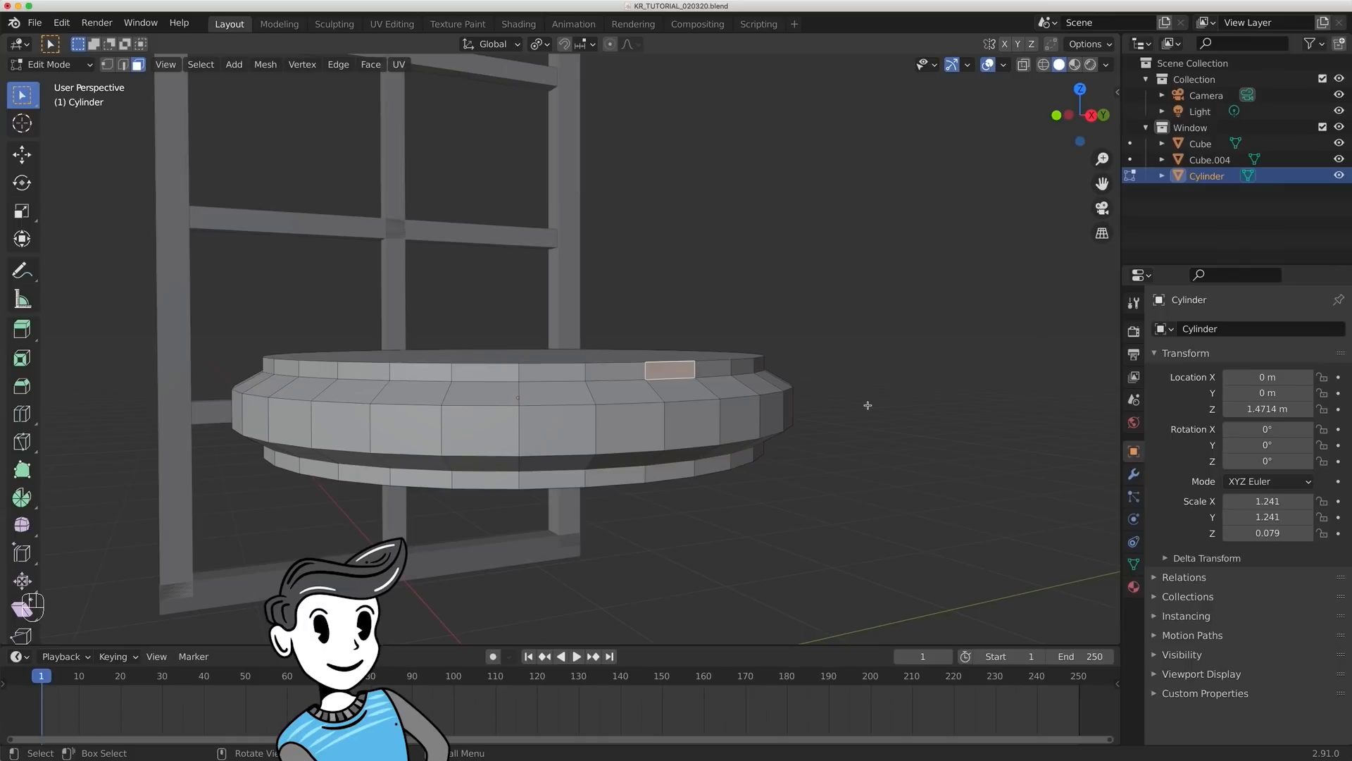
pyautogui.press('Tab')
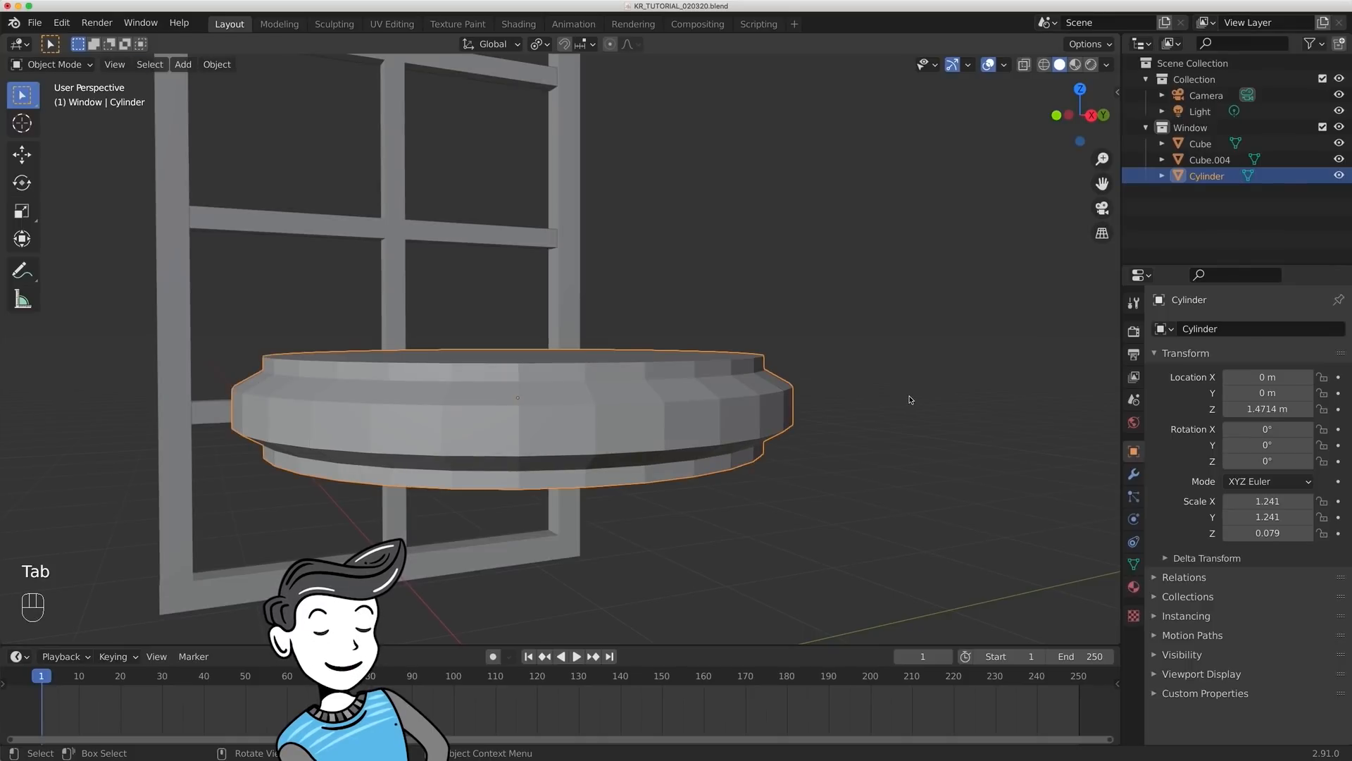
pyautogui.press('super+a')
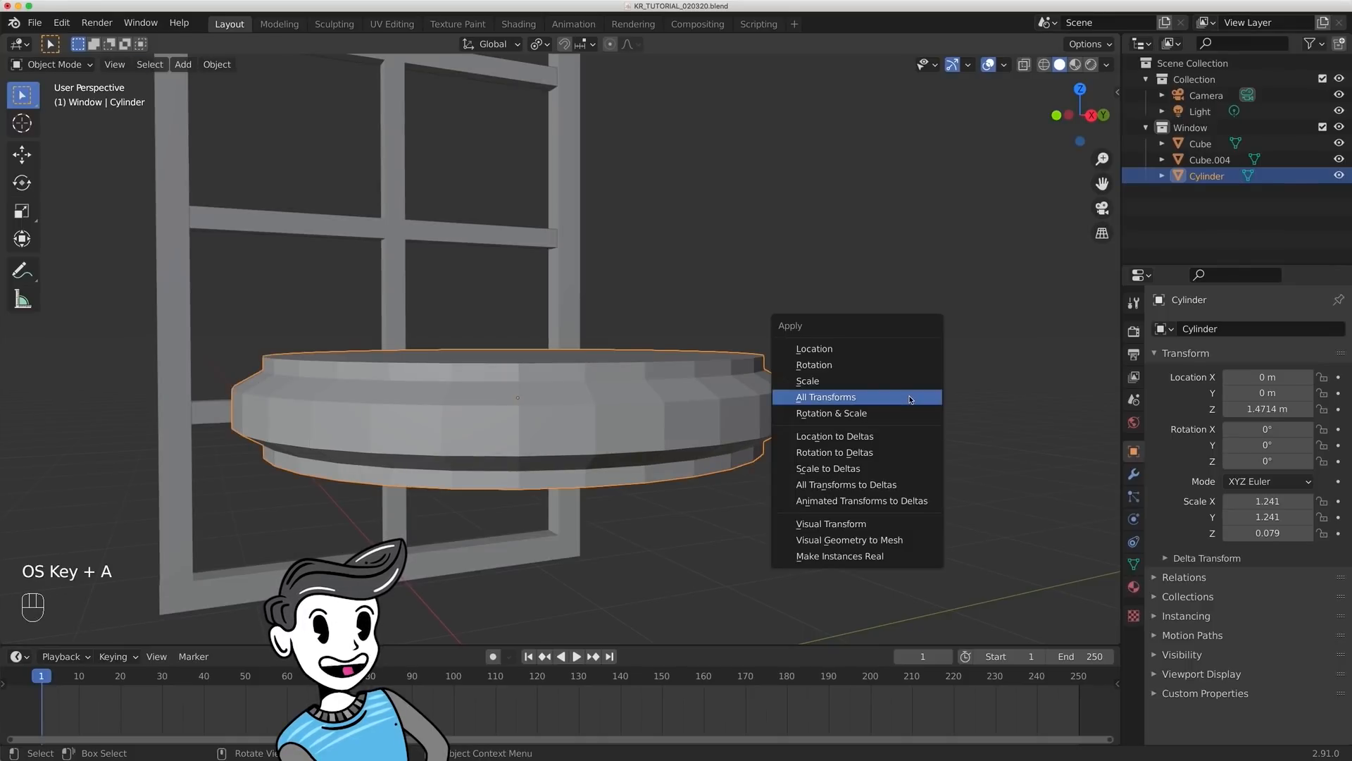
pyautogui.click(909, 398)
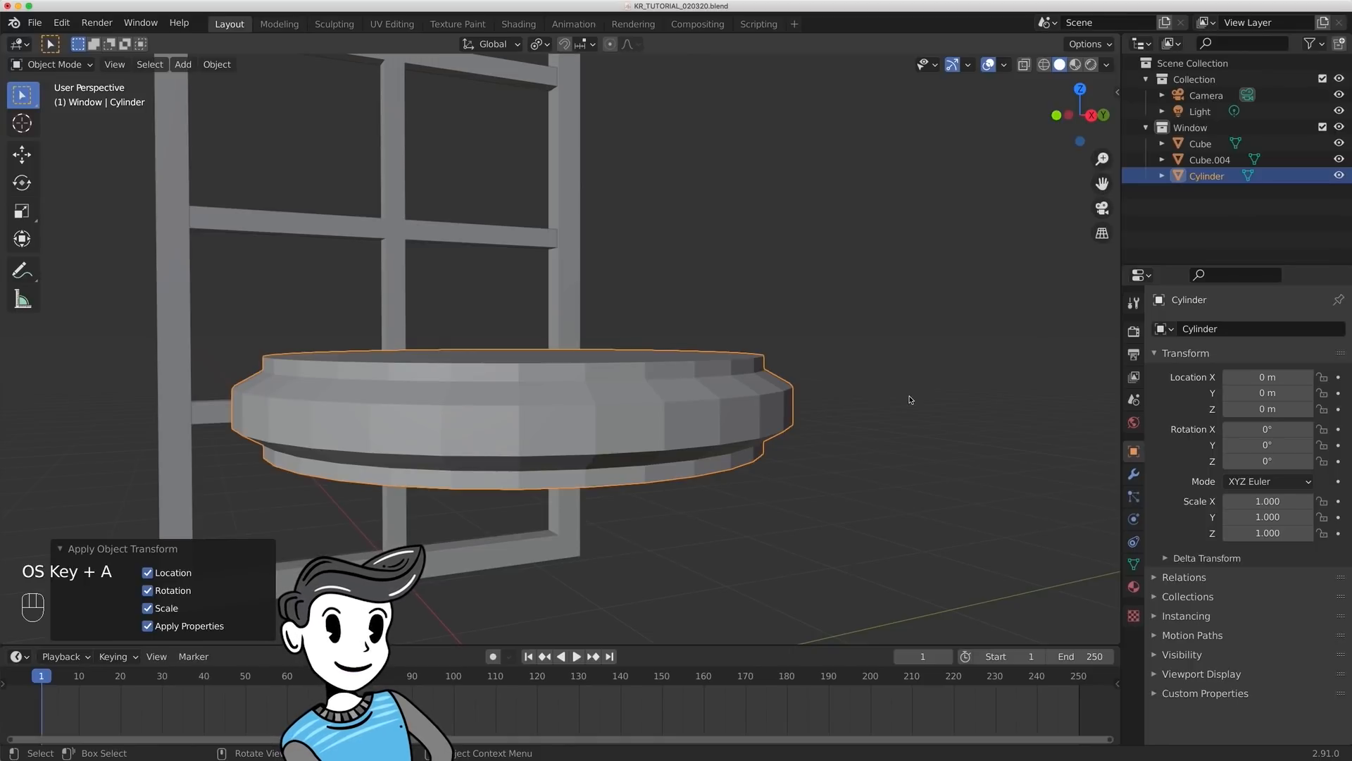
# - In Edit Mode with edge selection, select the two edge loops where the upper and lower rims meet the sloped sides
pyautogui.press('Tab')
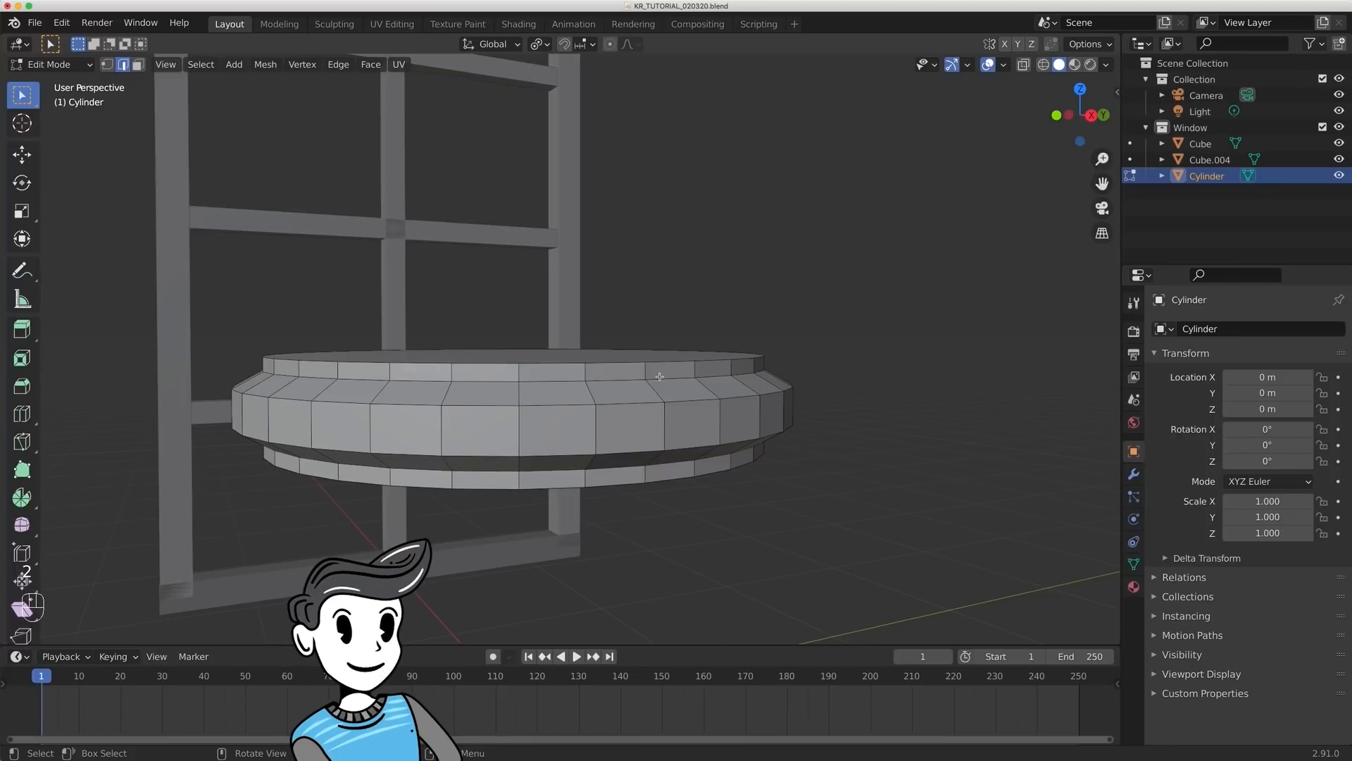
pyautogui.click(663, 379)
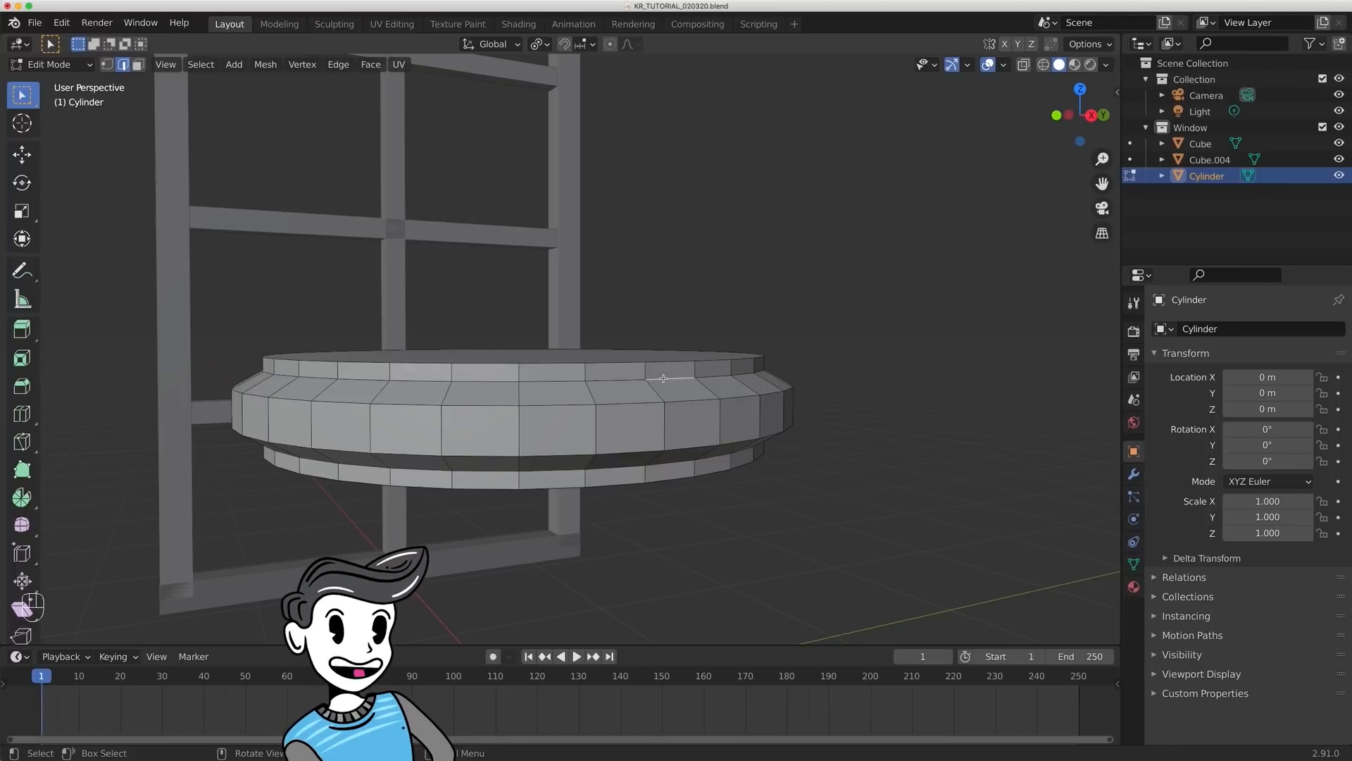
pyautogui.keyDown('alt'); pyautogui.click(620, 379); pyautogui.keyUp('alt')
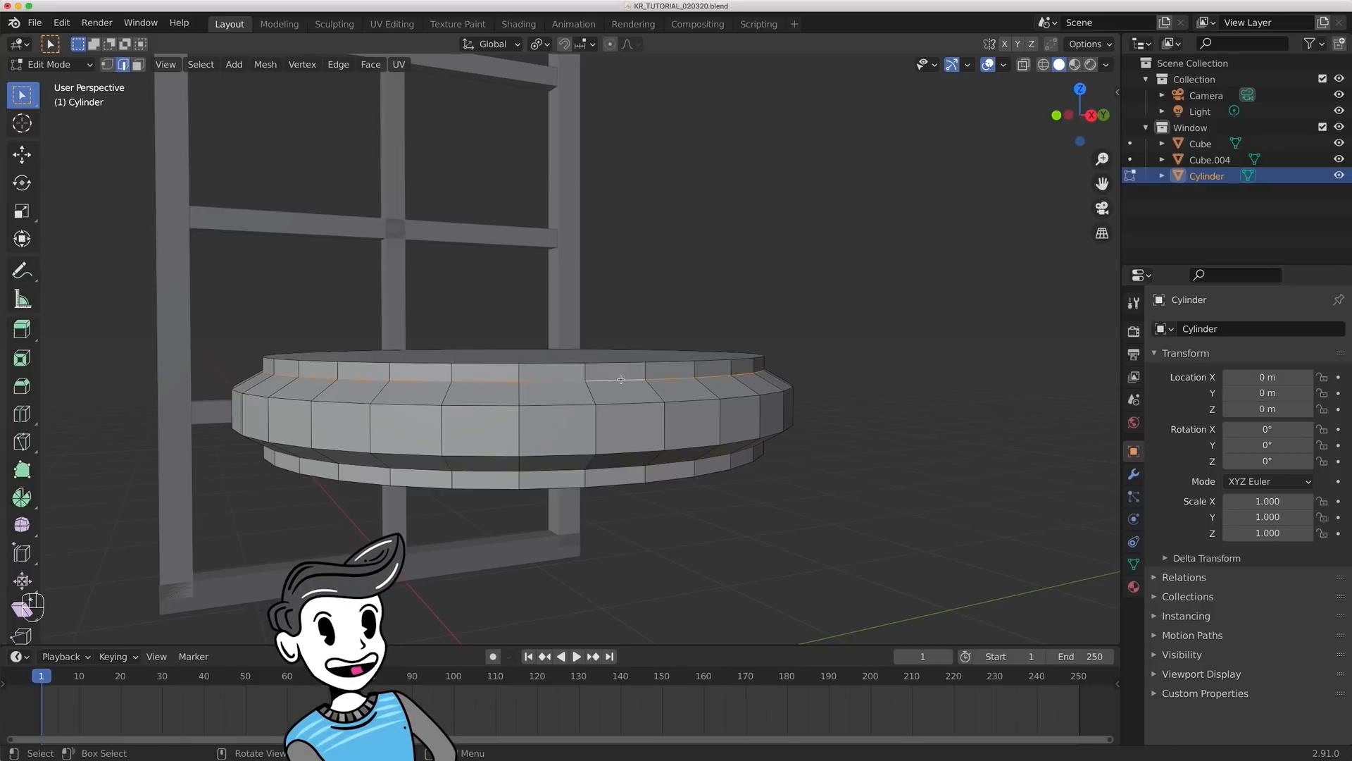
pyautogui.moveTo(774, 303)
pyautogui.mouseDown(button='middle')
pyautogui.moveTo(573, 320)
pyautogui.moveTo(699, 298)
pyautogui.moveTo(770, 305)
pyautogui.moveTo(755, 306)
pyautogui.mouseUp(button='middle')
pyautogui.moveTo(691, 448); pyautogui.dragTo(688, 416, button='middle')
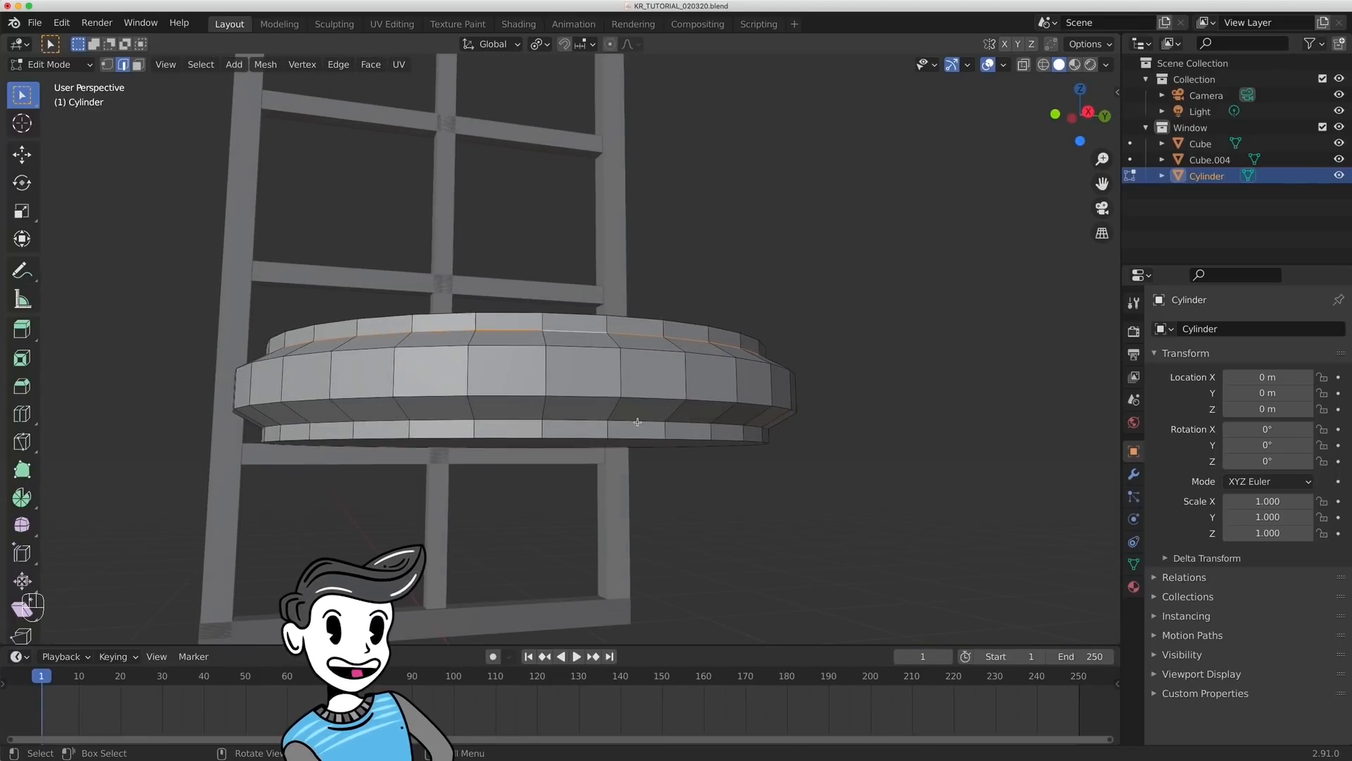
pyautogui.press('shift')
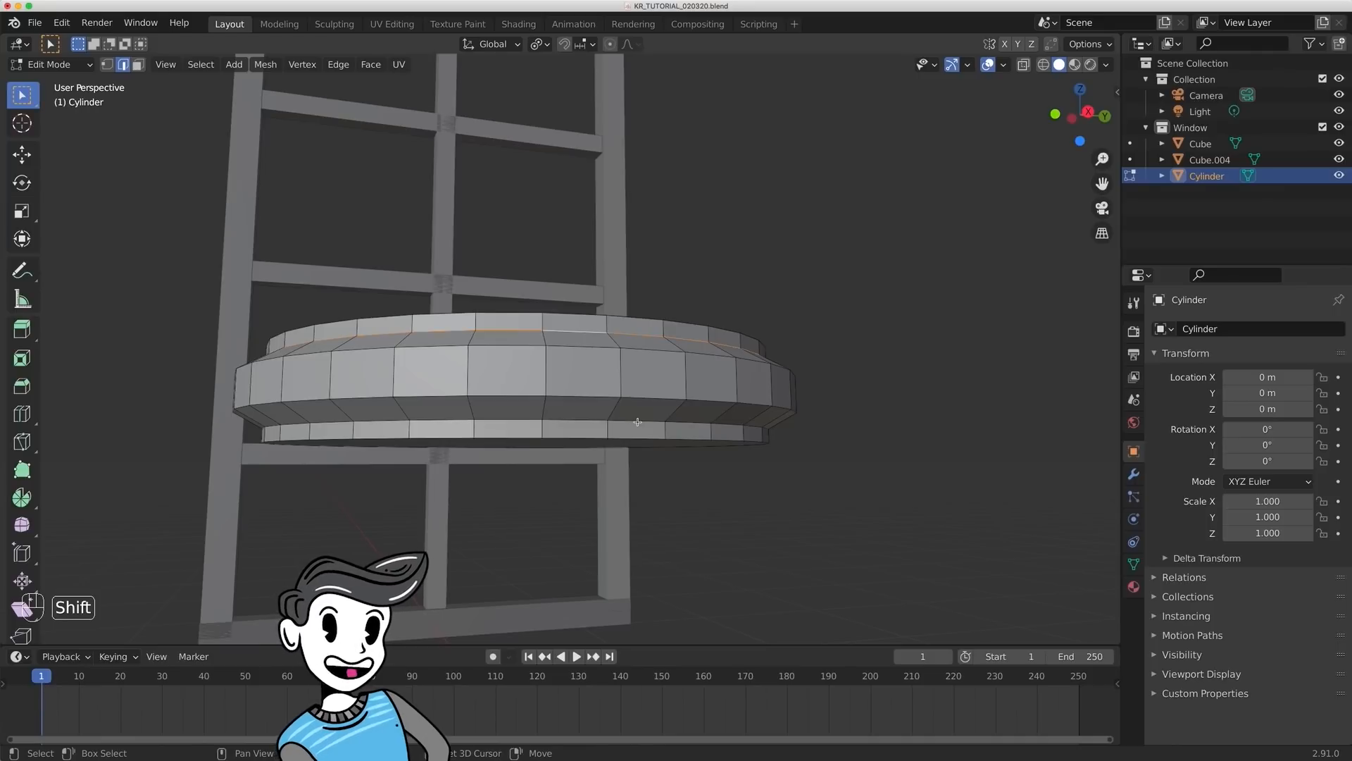
pyautogui.keyDown('alt'); pyautogui.keyDown('shift'); pyautogui.click(638, 422); pyautogui.keyUp('shift'); pyautogui.keyUp('alt')
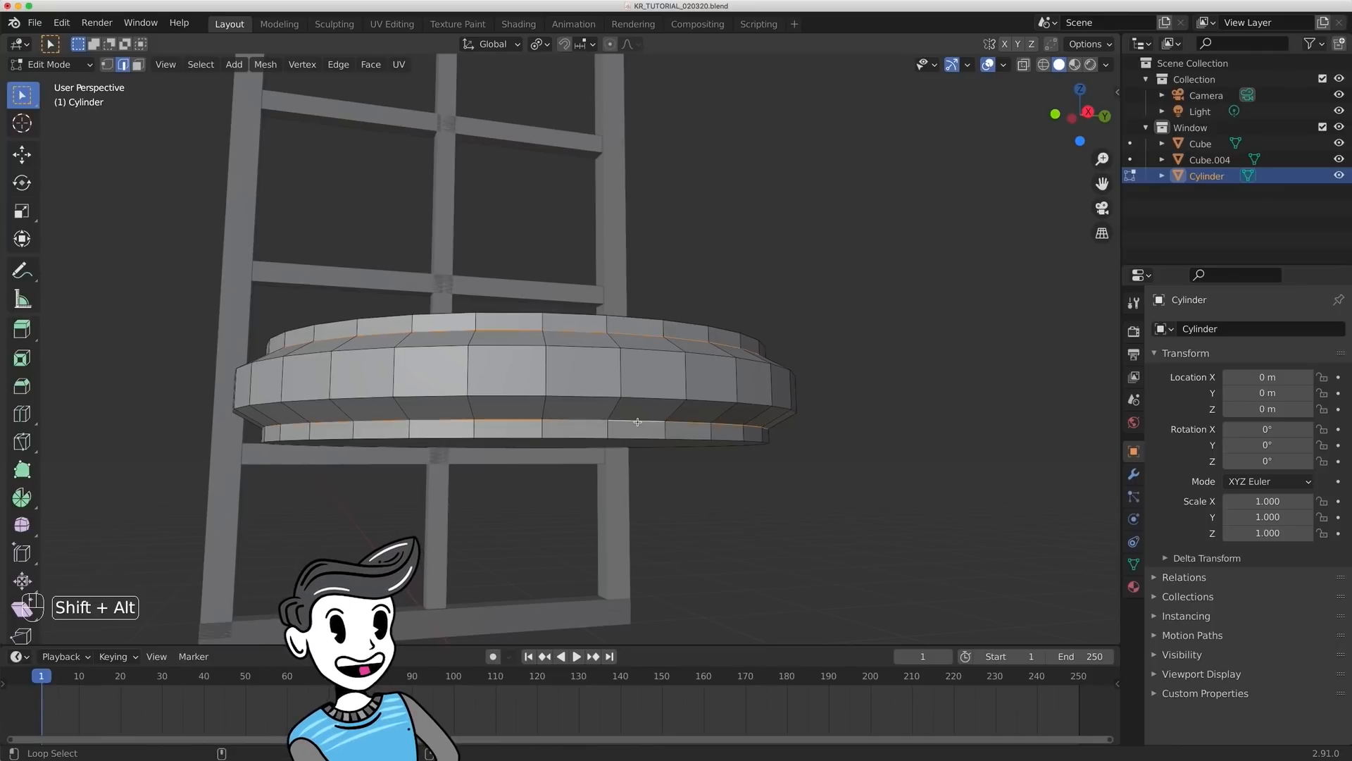
# - Bevel the two selected edge loops with a width of about 0.0425 m and 5 segments, and clear the selection
pyautogui.moveTo(841, 381)
pyautogui.mouseDown(button='middle')
pyautogui.moveTo(836, 401)
pyautogui.moveTo(854, 395)
pyautogui.moveTo(839, 392)
pyautogui.mouseUp(button='middle')
pyautogui.press('super+b')
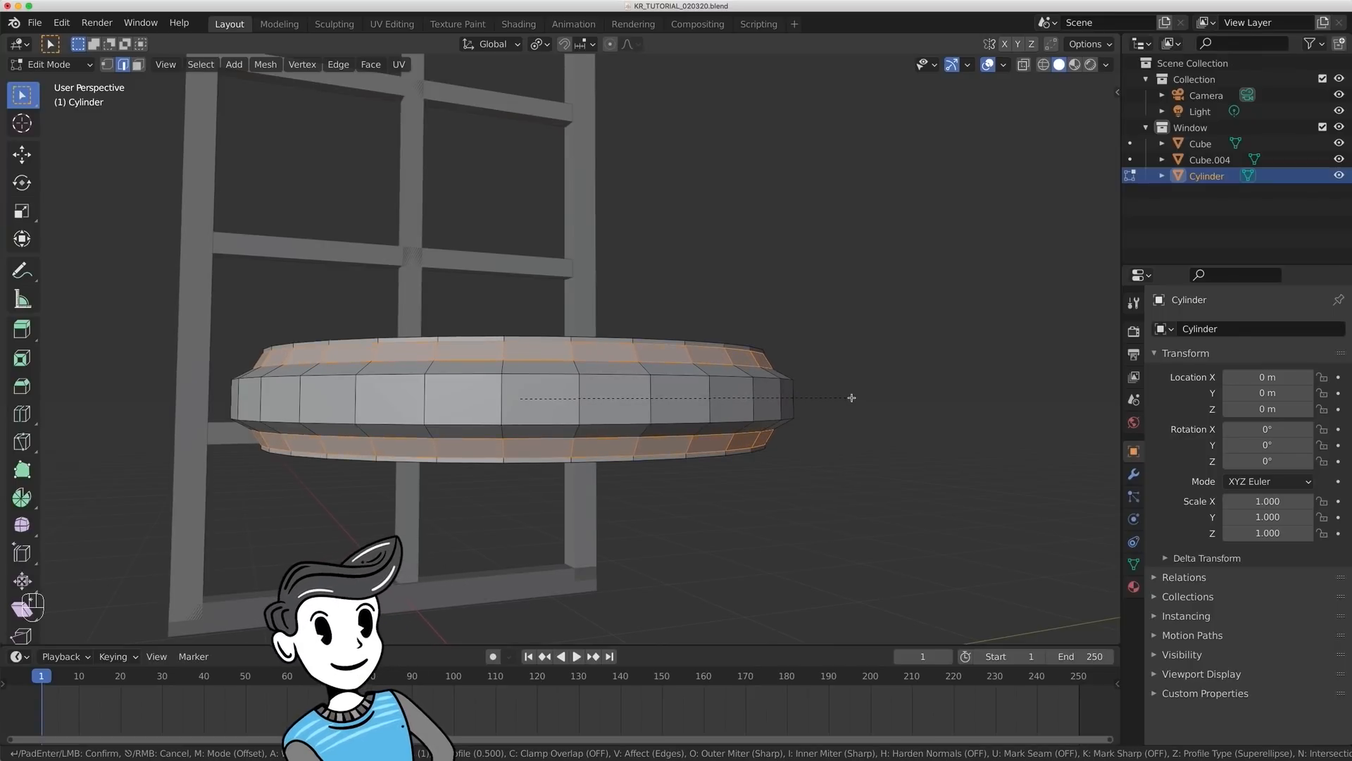
pyautogui.click(851, 398)
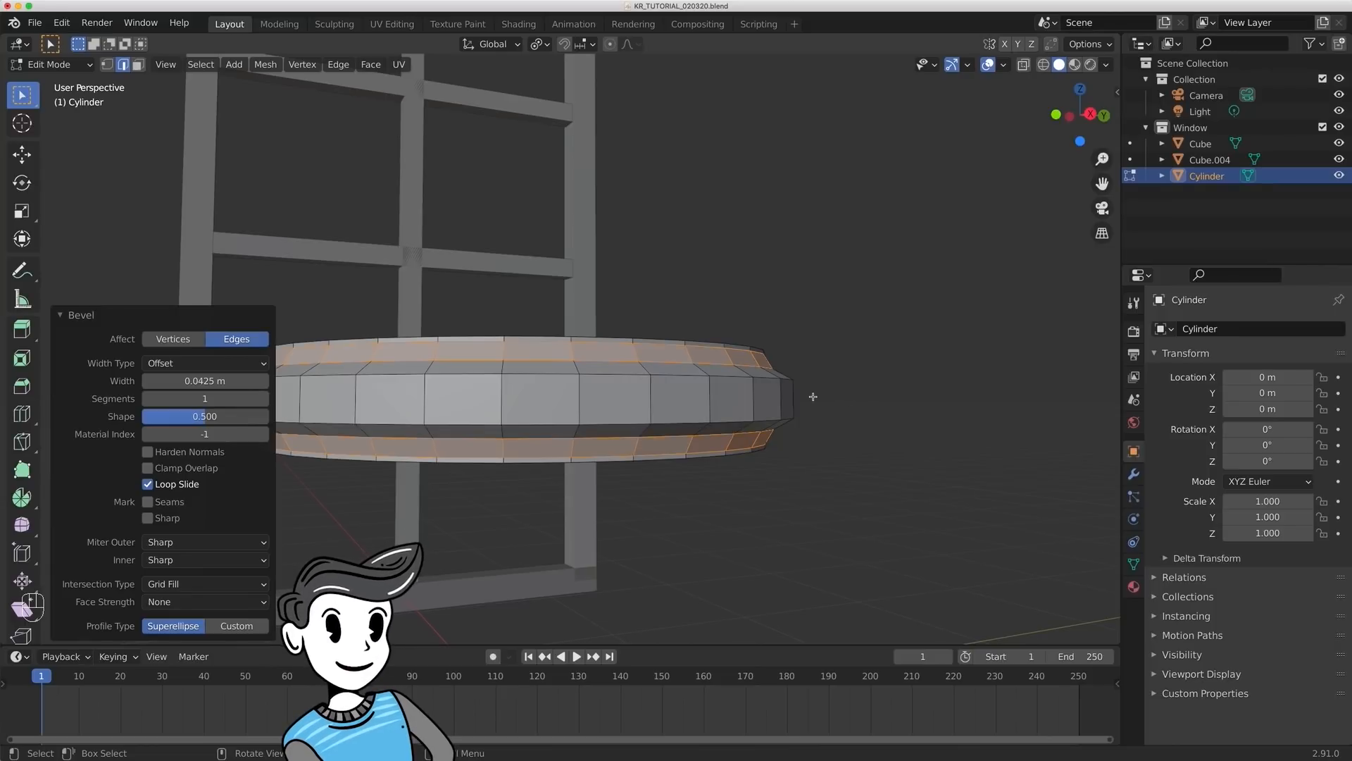
pyautogui.moveTo(715, 410)
pyautogui.mouseDown(button='middle')
pyautogui.moveTo(752, 424)
pyautogui.moveTo(739, 403)
pyautogui.moveTo(707, 407)
pyautogui.mouseUp(button='middle')
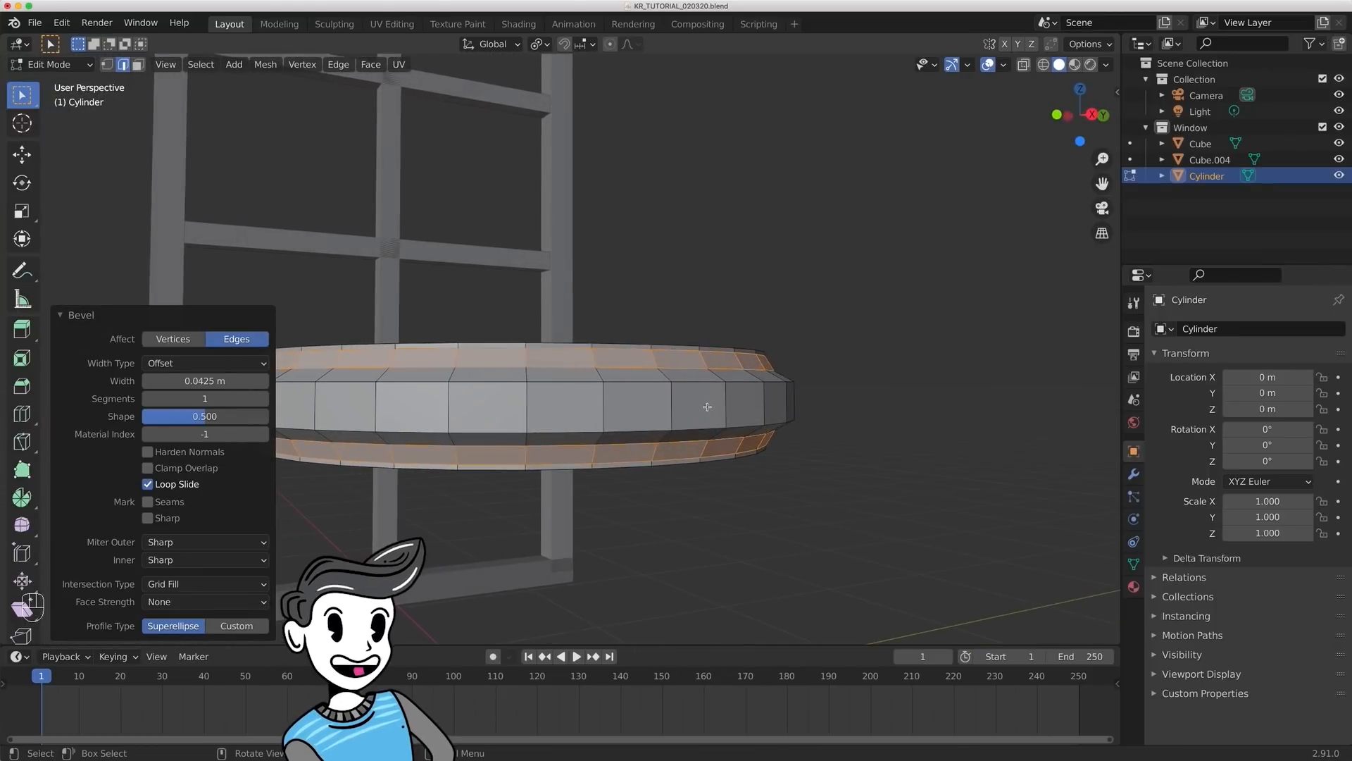
pyautogui.moveTo(208, 398); pyautogui.dragTo(204, 397)
pyautogui.click(204, 416)
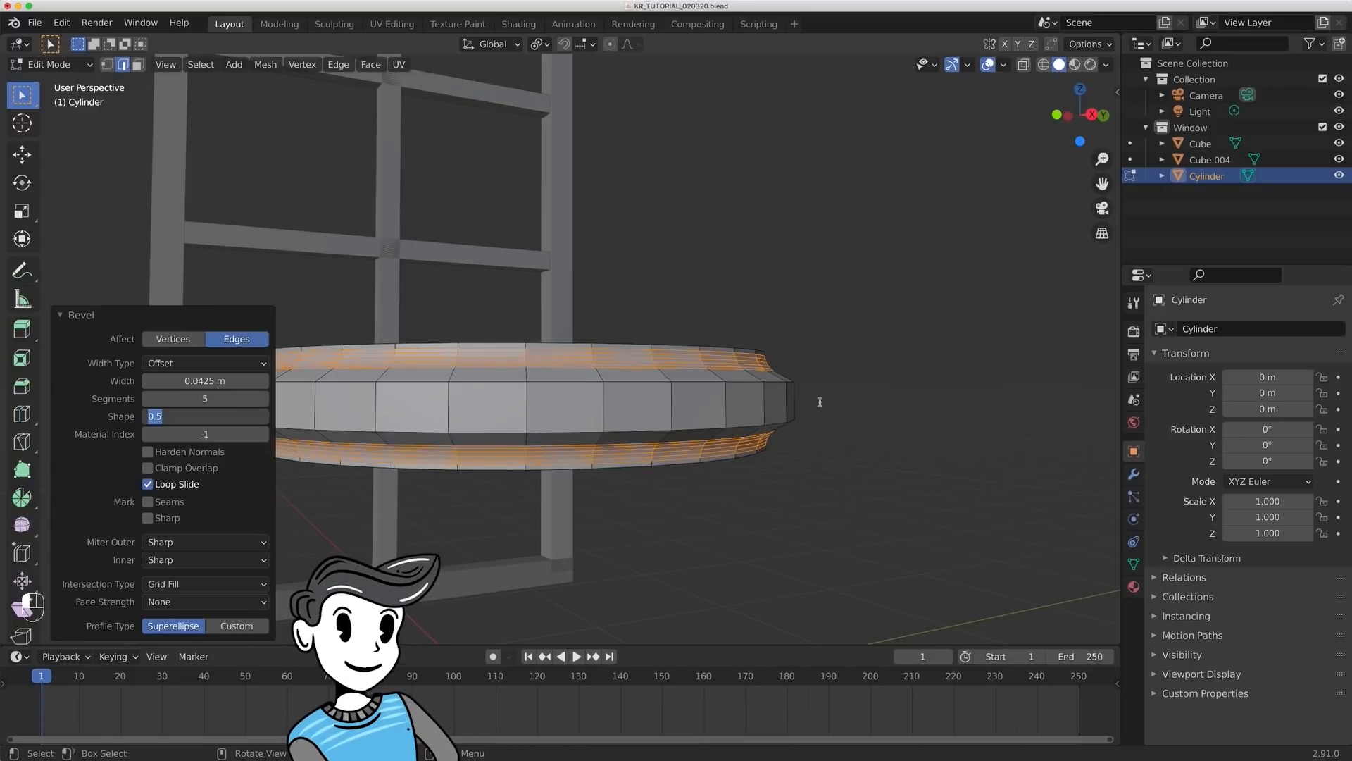
pyautogui.click(876, 406)
pyautogui.click(922, 402)
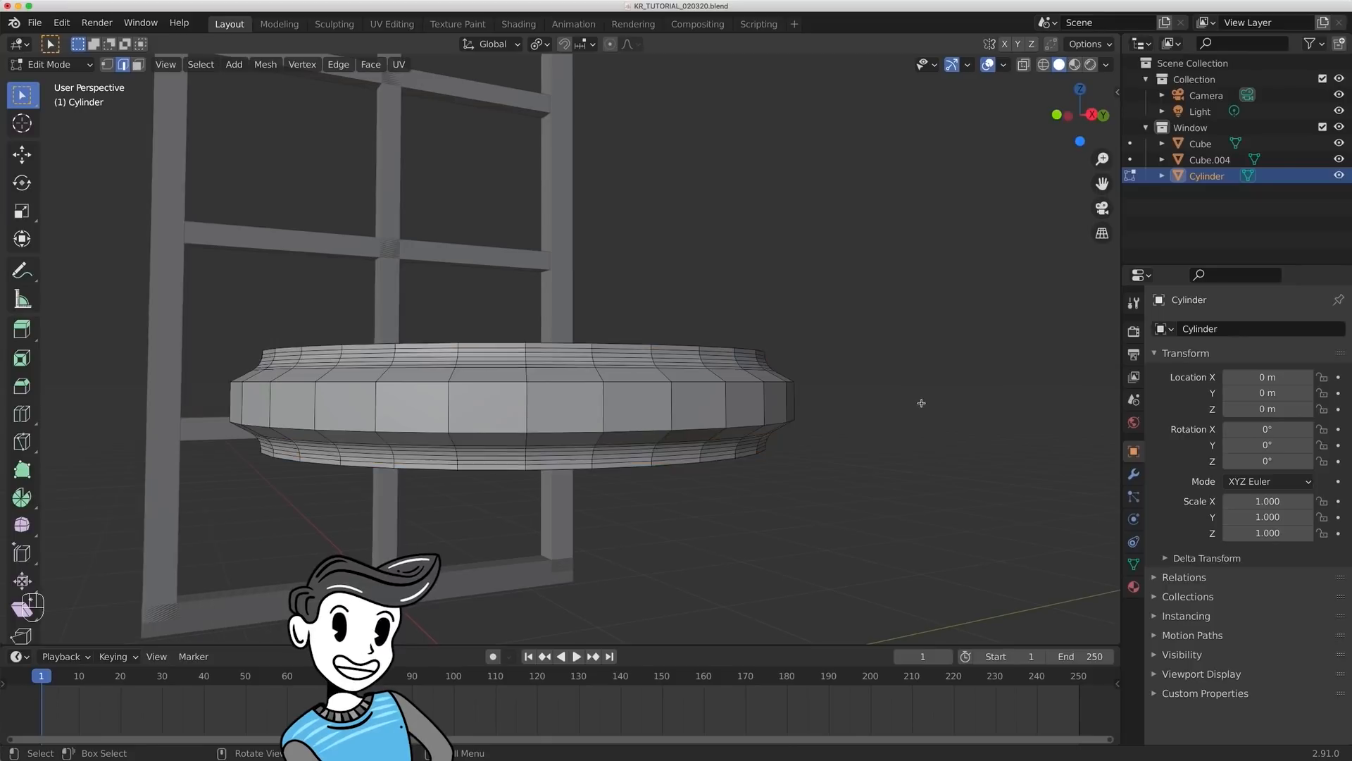
# - In Edit Mode with face selection, extrude the disc's underside face in place and scale it to about 0.171
pyautogui.press('Tab')
pyautogui.moveTo(897, 392); pyautogui.dragTo(424, 261, button='middle')
pyautogui.press('Tab')
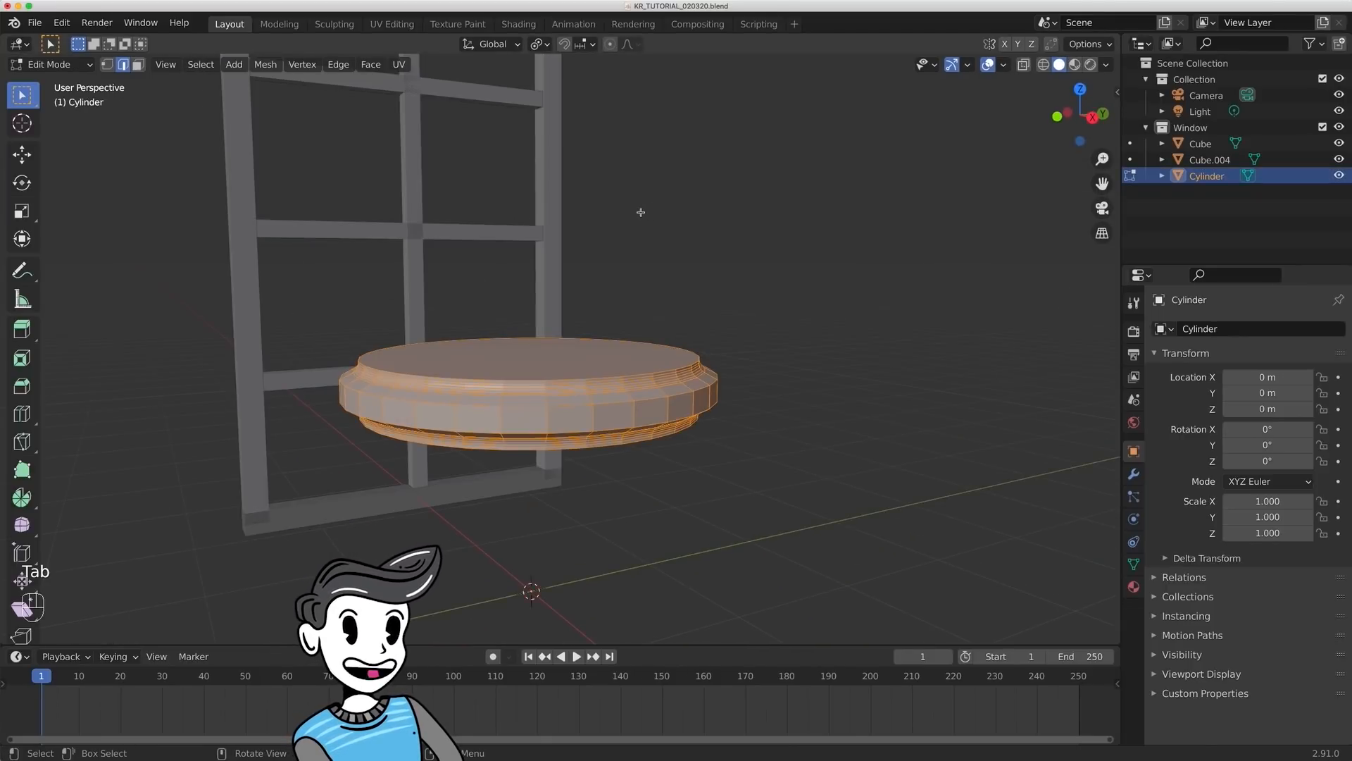
pyautogui.press('3')
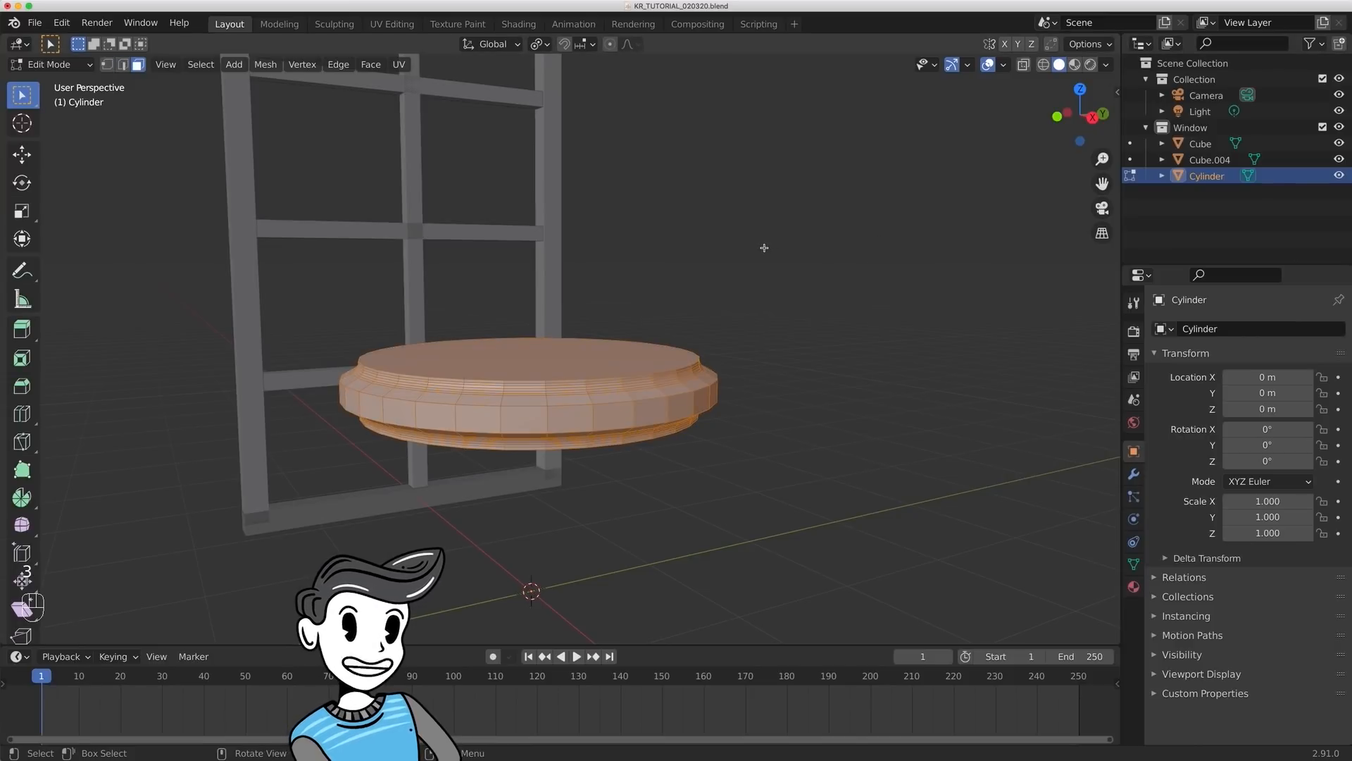
pyautogui.moveTo(786, 348); pyautogui.dragTo(634, 387, button='middle')
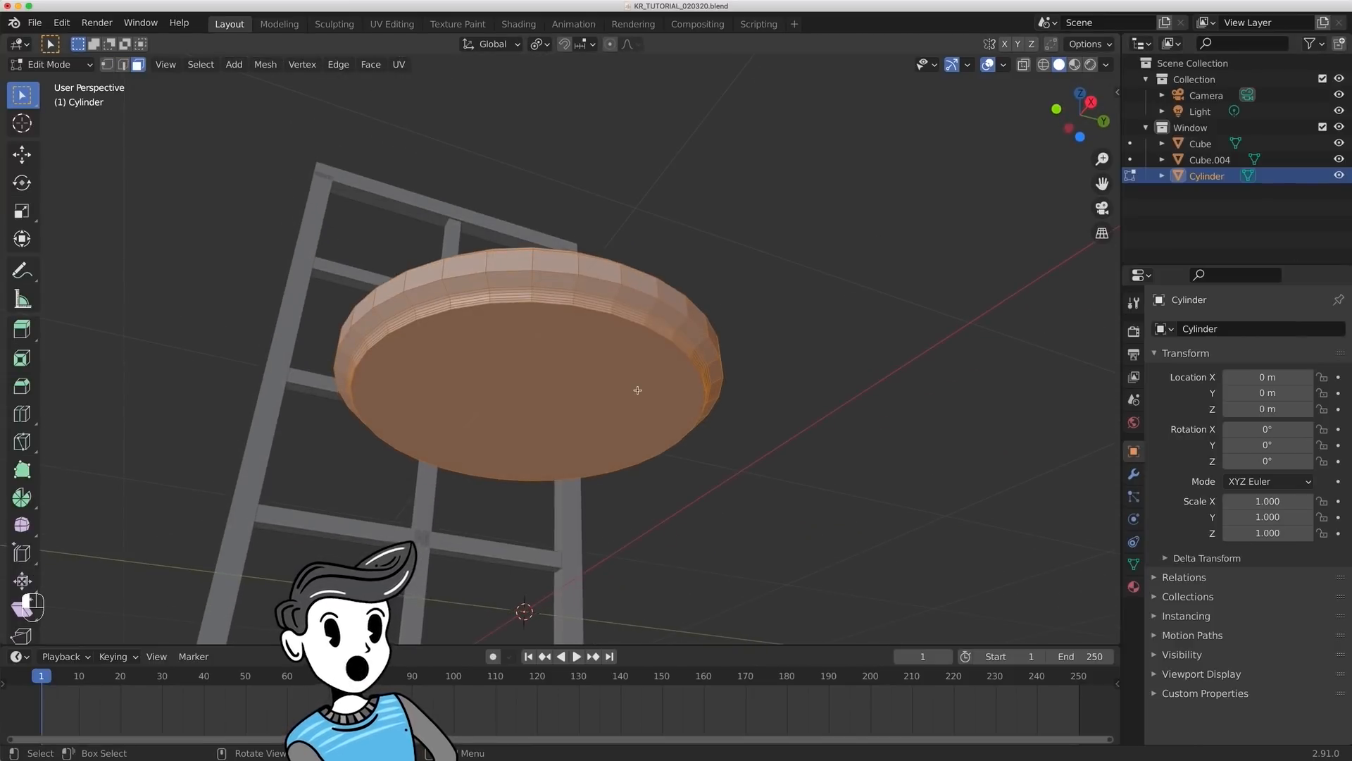
pyautogui.click(634, 387)
pyautogui.moveTo(844, 234); pyautogui.dragTo(906, 314, button='middle')
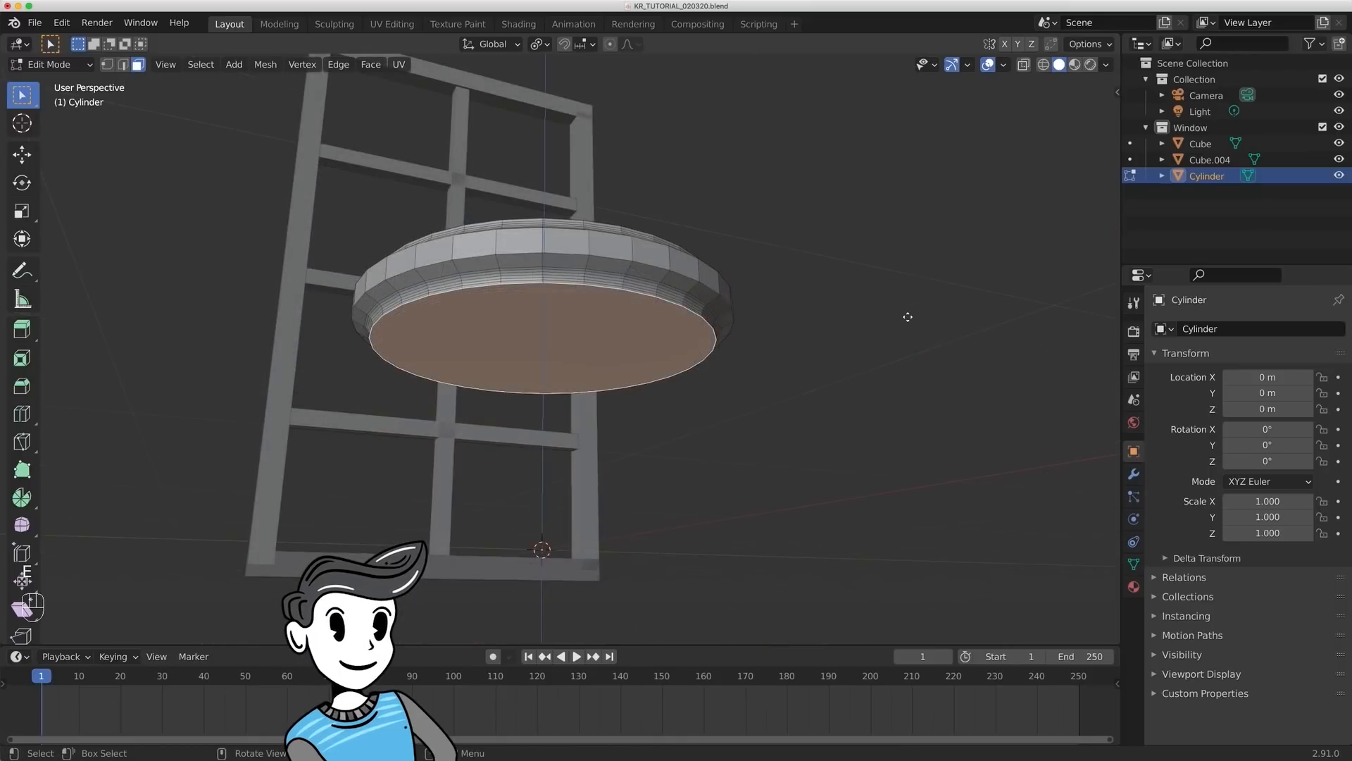
pyautogui.press('e')
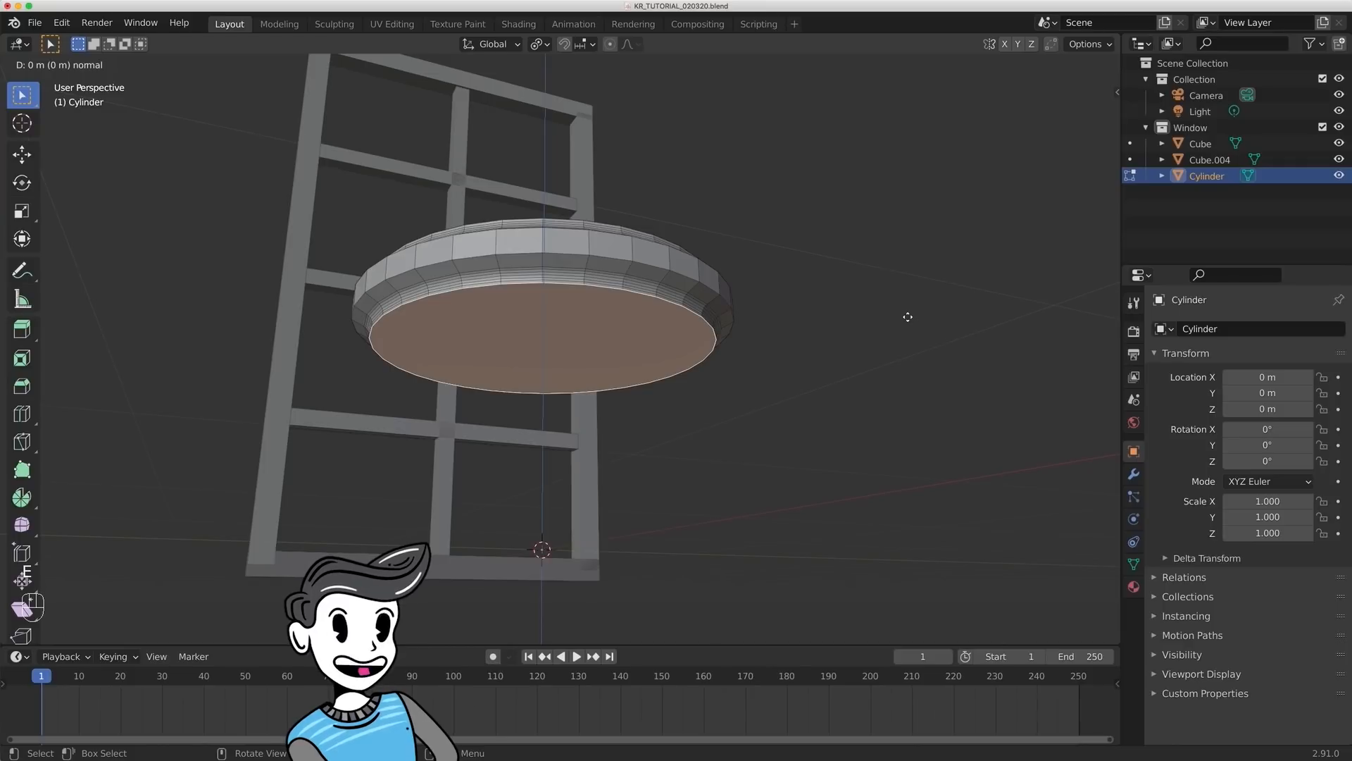
pyautogui.click(907, 317)
pyautogui.press('s')
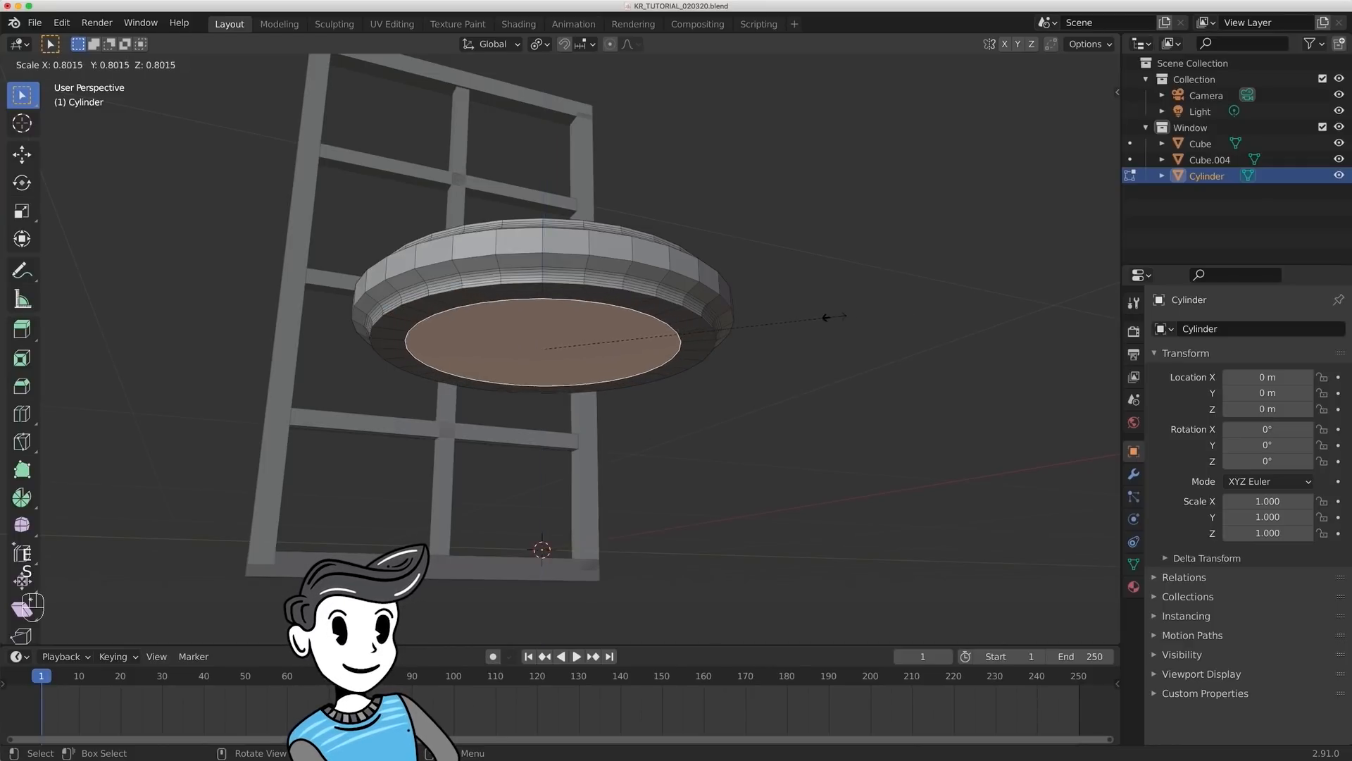
pyautogui.click(594, 326)
# - Extrude the small underside face down about 1.47 m to form a central leg and return to Object Mode
pyautogui.moveTo(666, 341); pyautogui.dragTo(745, 187, button='middle')
pyautogui.press('e')
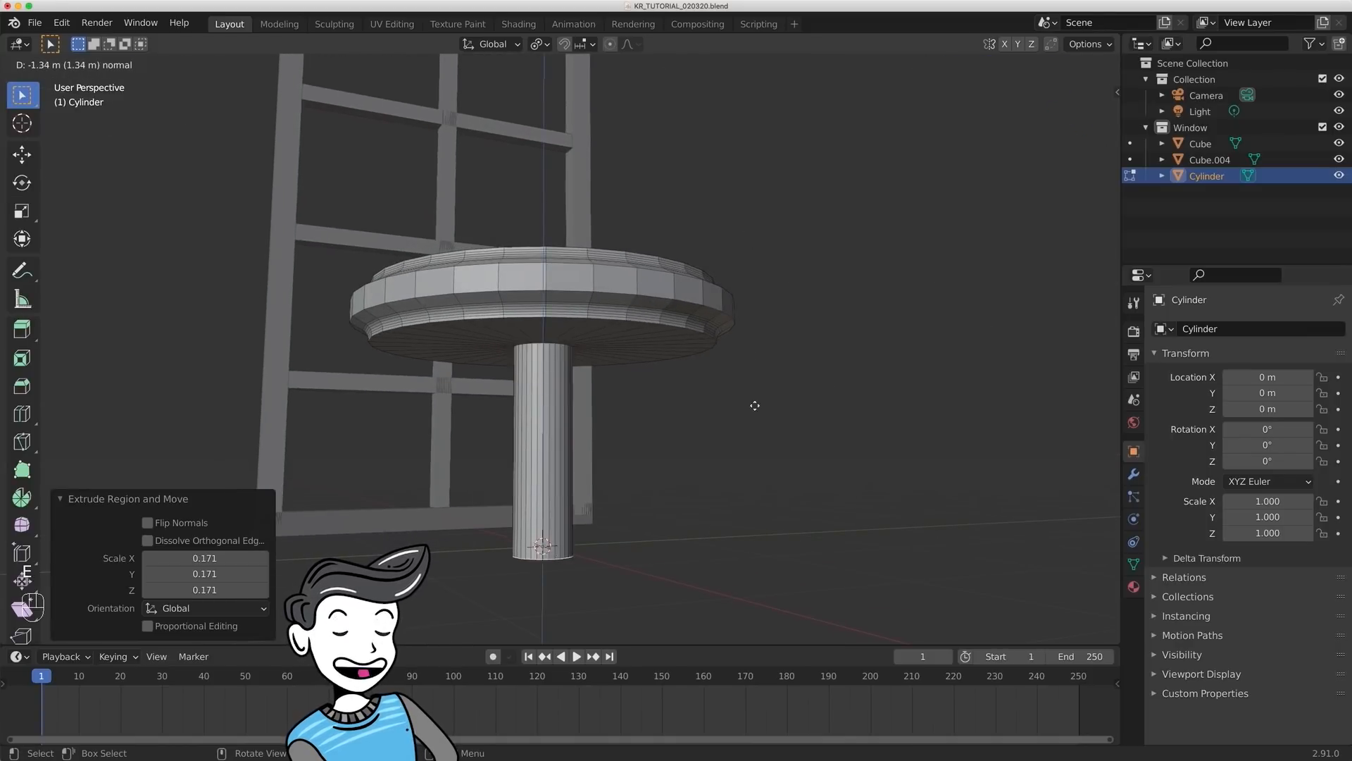
pyautogui.click(759, 415)
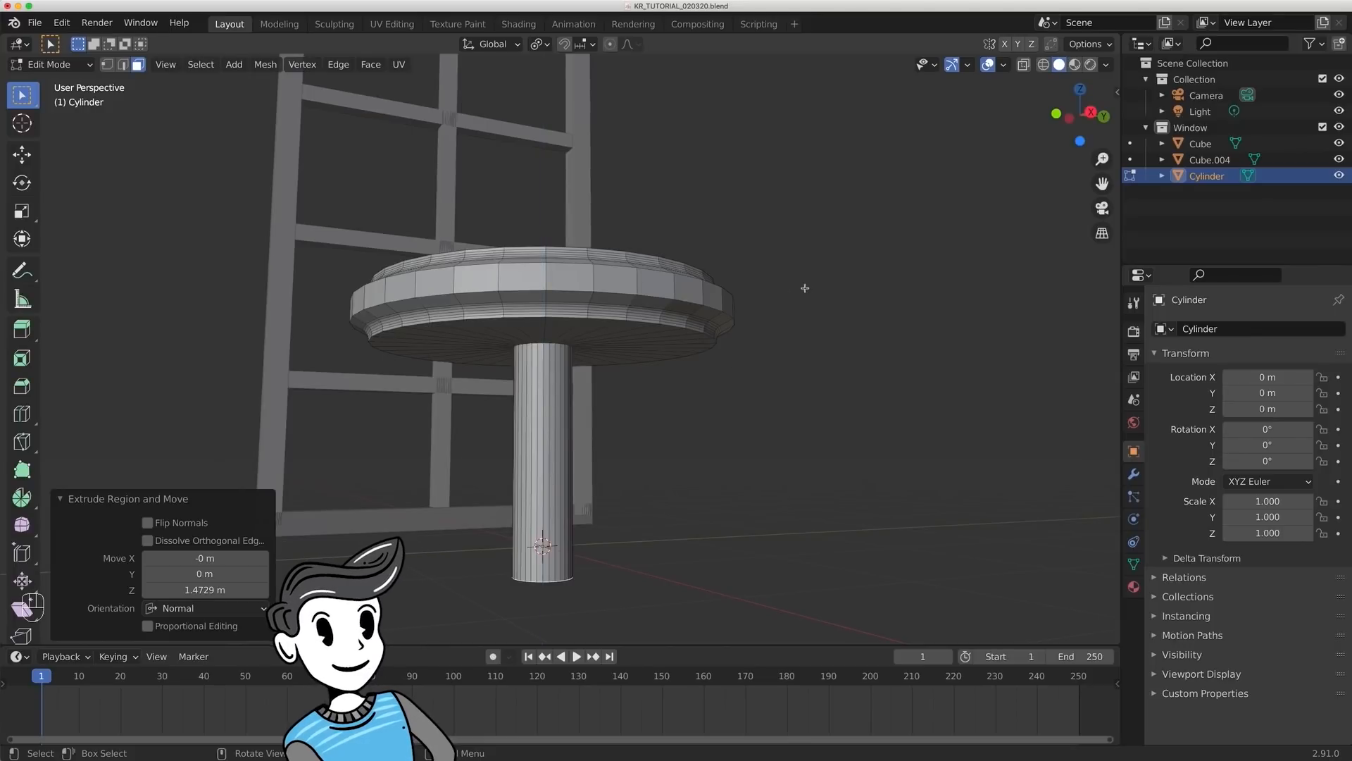
pyautogui.press('Tab')
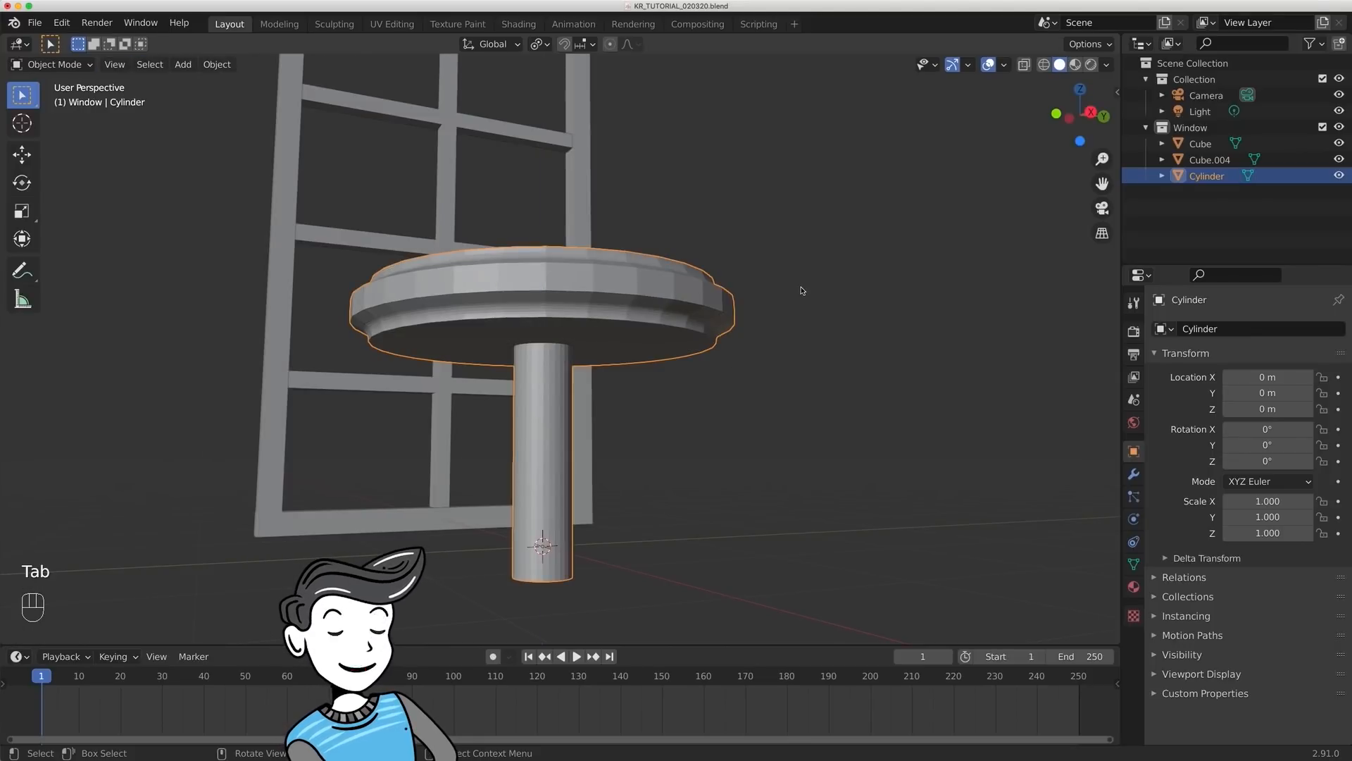
pyautogui.press('super+a')
pyautogui.click(652, 336)
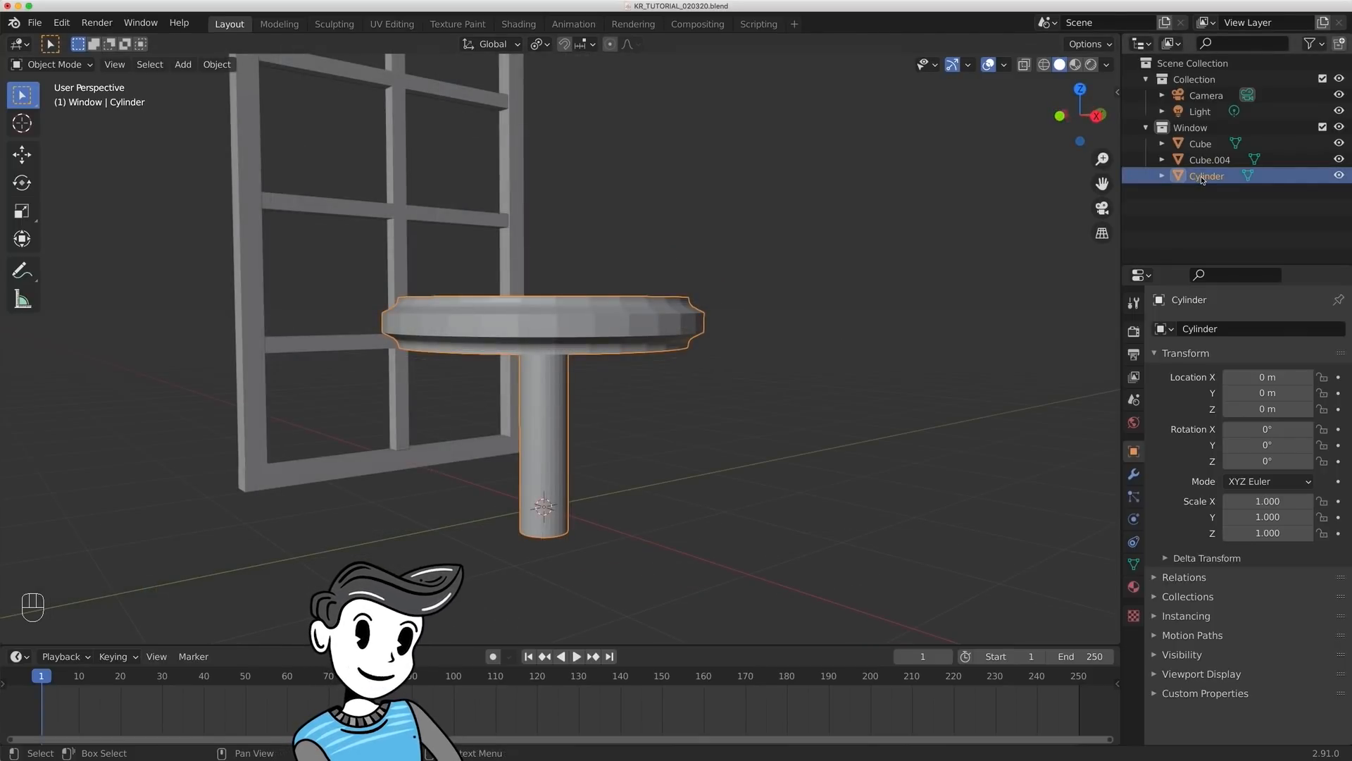
# - Move the cylinder out of the Window collection and rename it Table
pyautogui.moveTo(1202, 180); pyautogui.dragTo(1200, 206)
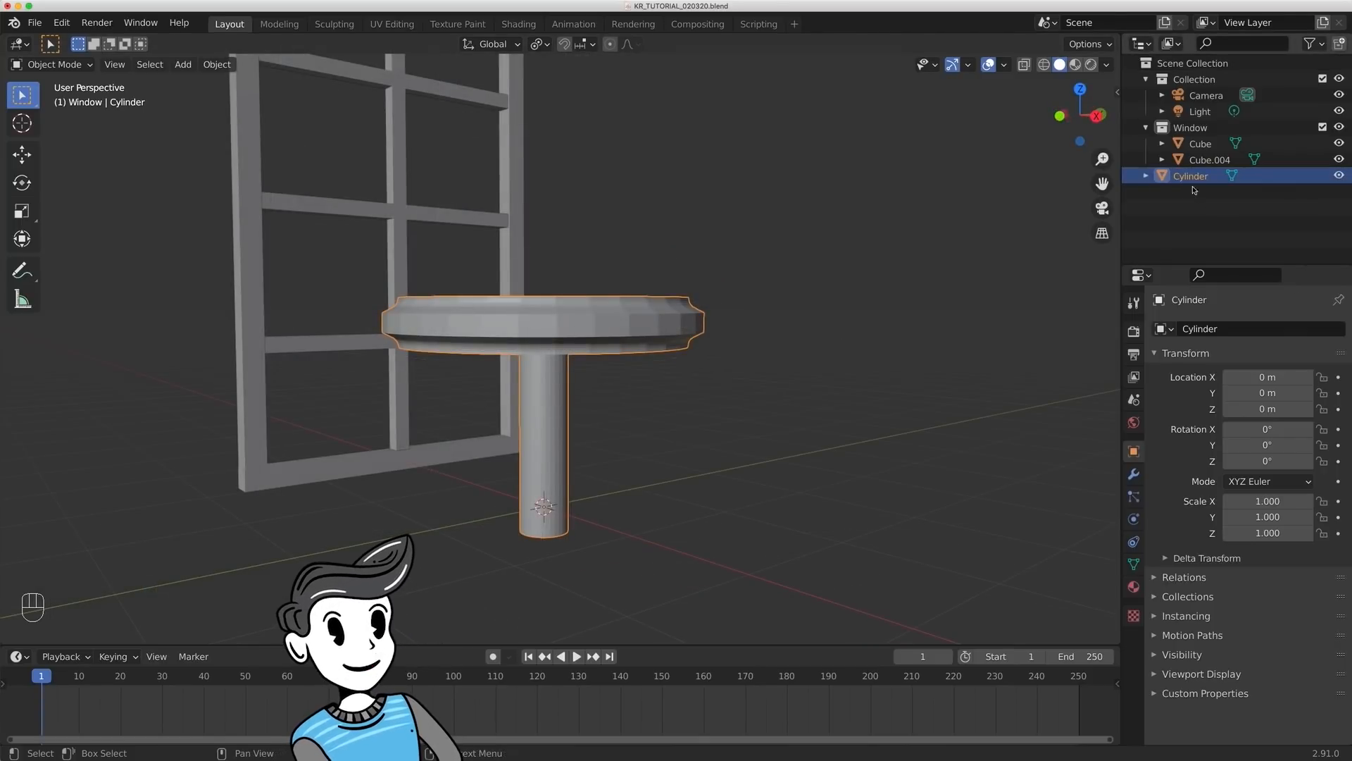
pyautogui.doubleClick(1192, 177)
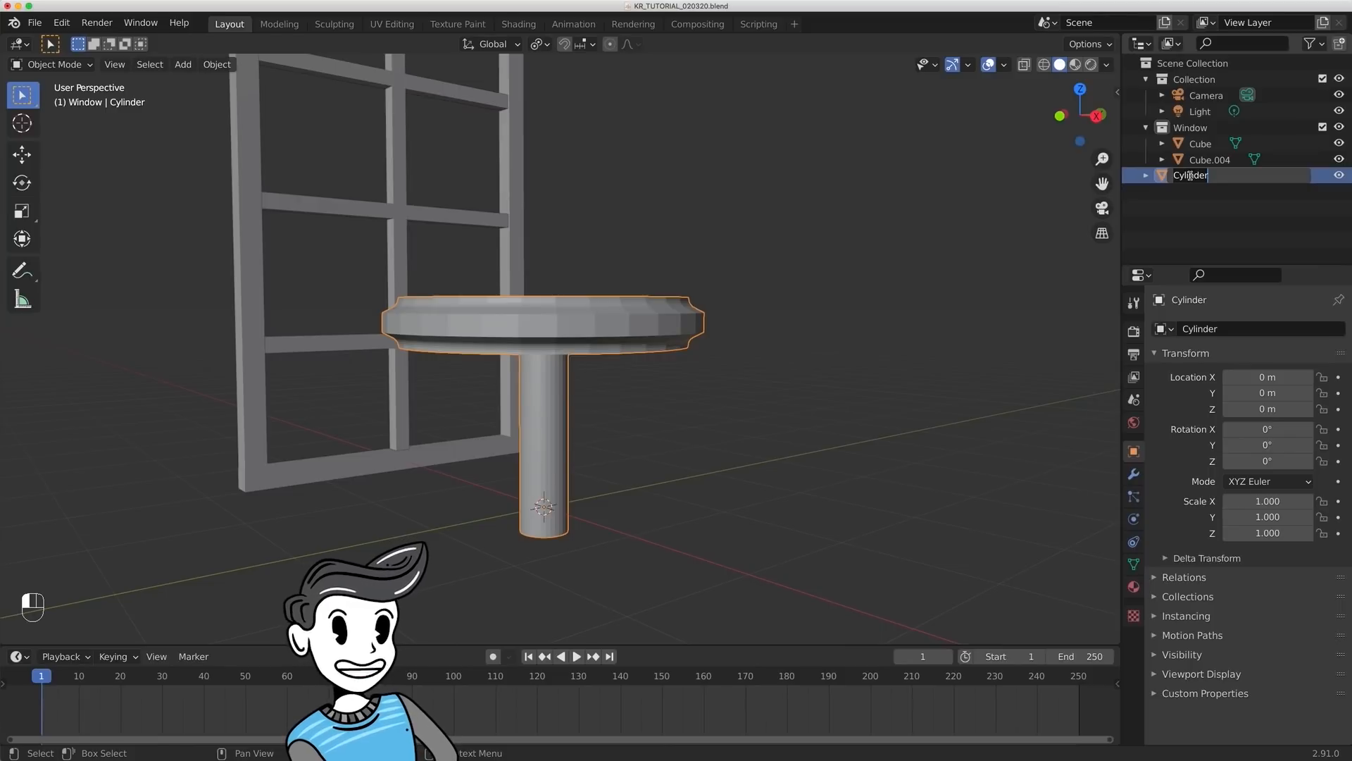
pyautogui.press('BackSpace')
pyautogui.press('BackSpace')
pyautogui.press('BackSpace')
pyautogui.press('BackSpace')
pyautogui.press('BackSpace')
pyautogui.press('BackSpace')
pyautogui.press('BackSpace')
pyautogui.press('BackSpace')
pyautogui.write('Table')
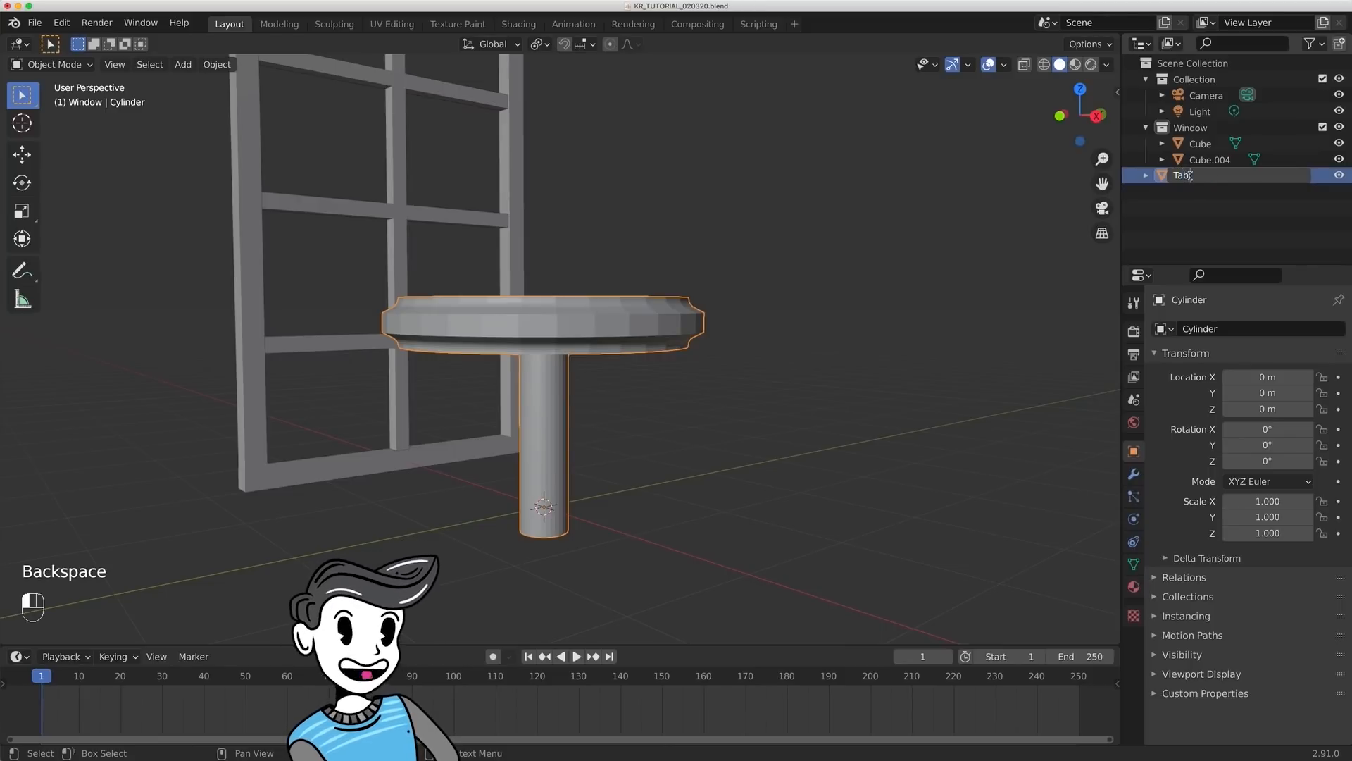
pyautogui.press('Return')
# - Deselect the table and save the file
pyautogui.click(896, 261)
pyautogui.moveTo(896, 261); pyautogui.dragTo(938, 235, button='middle')
pyautogui.moveTo(772, 253); pyautogui.dragTo(794, 230, button='middle')
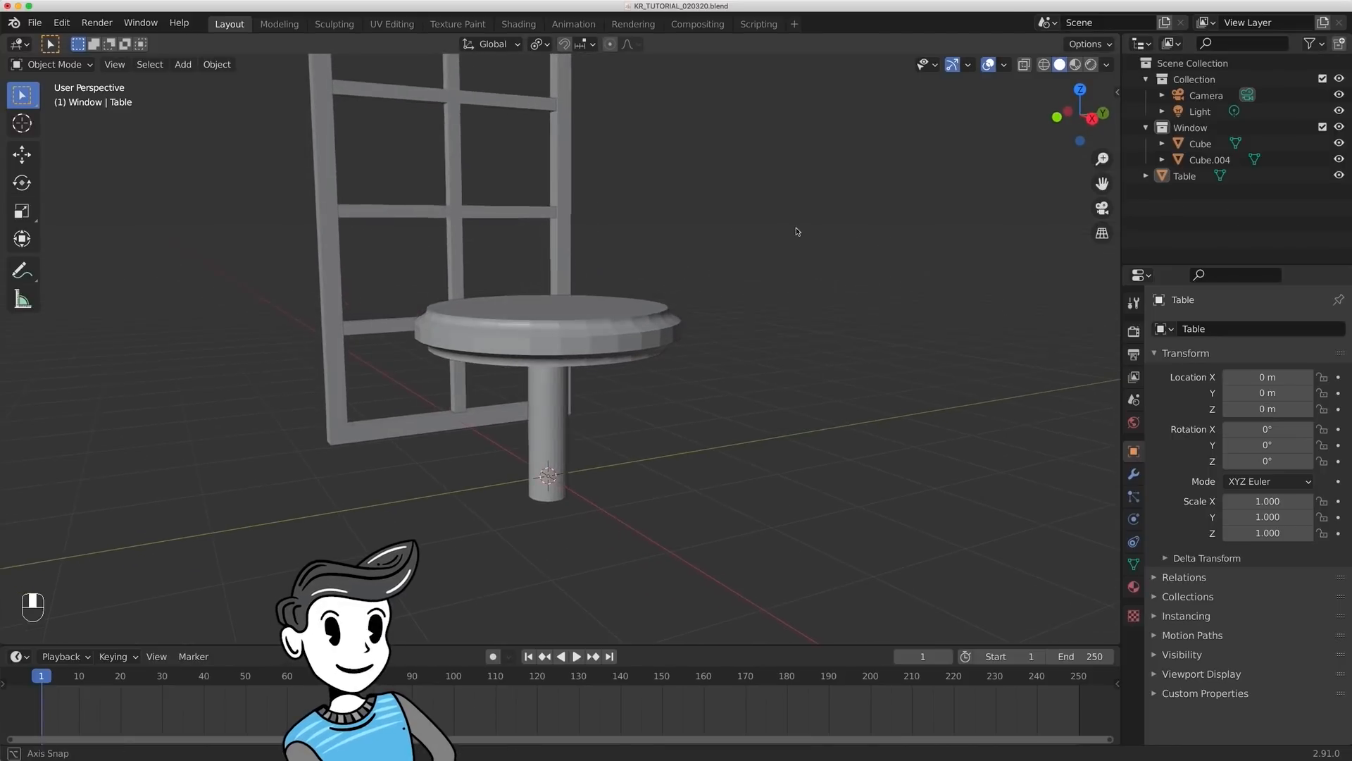
pyautogui.press('super+s')
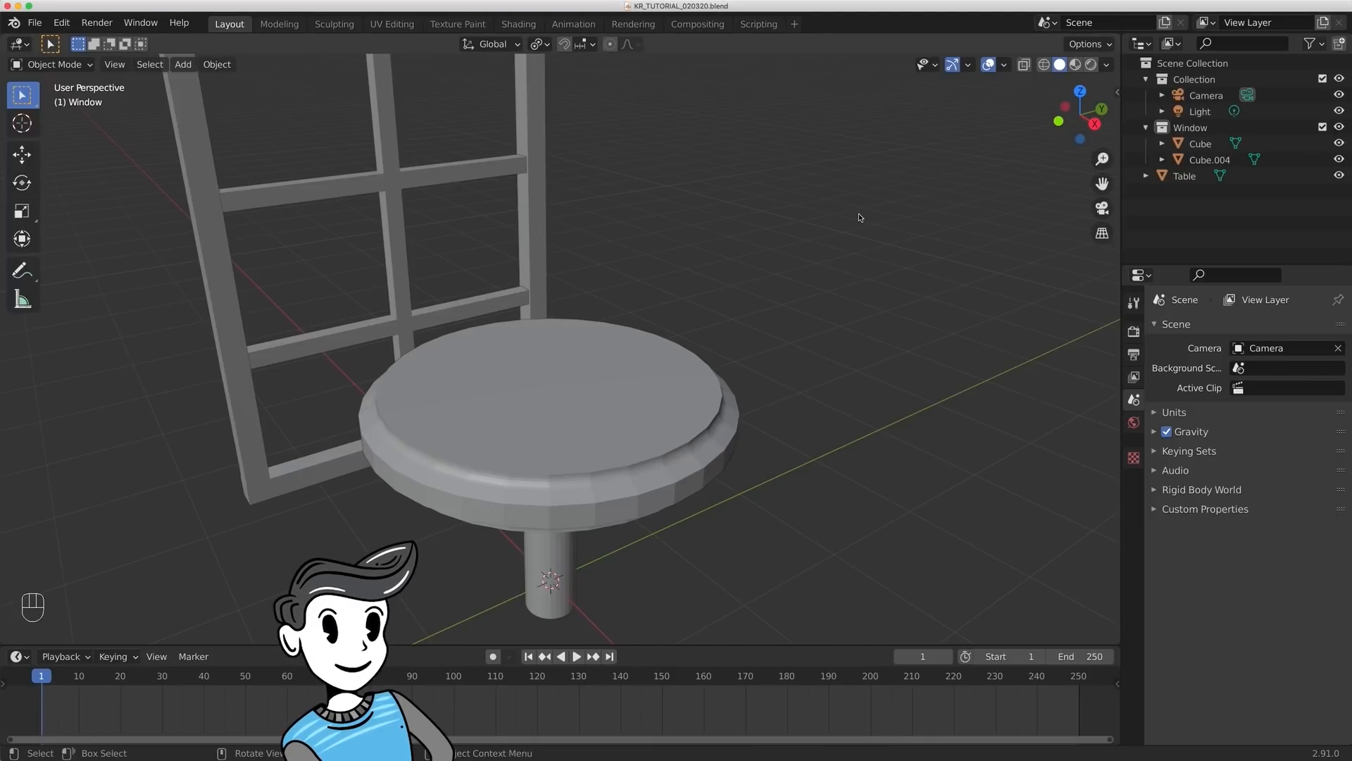
# - Place the 3D cursor at the centre of the tabletop
pyautogui.press('KP_7')
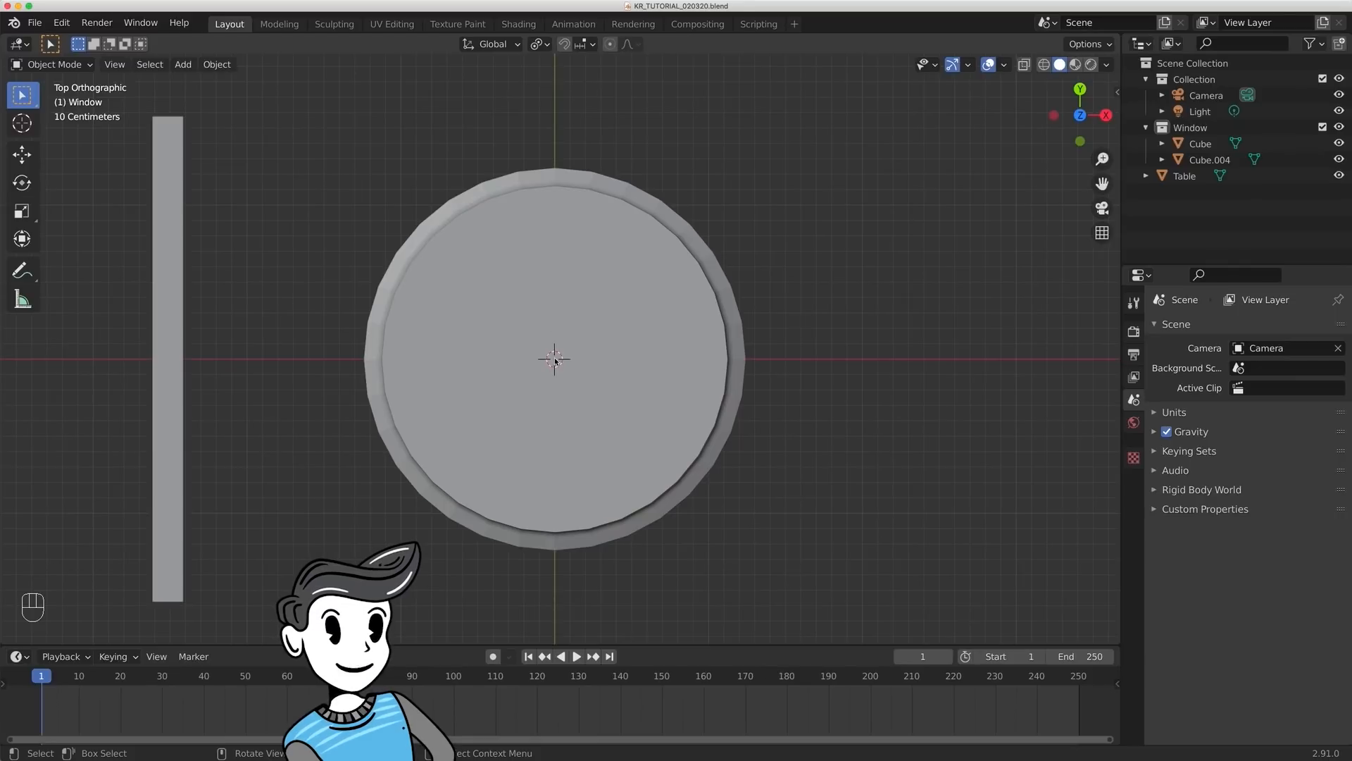
pyautogui.press('shift')
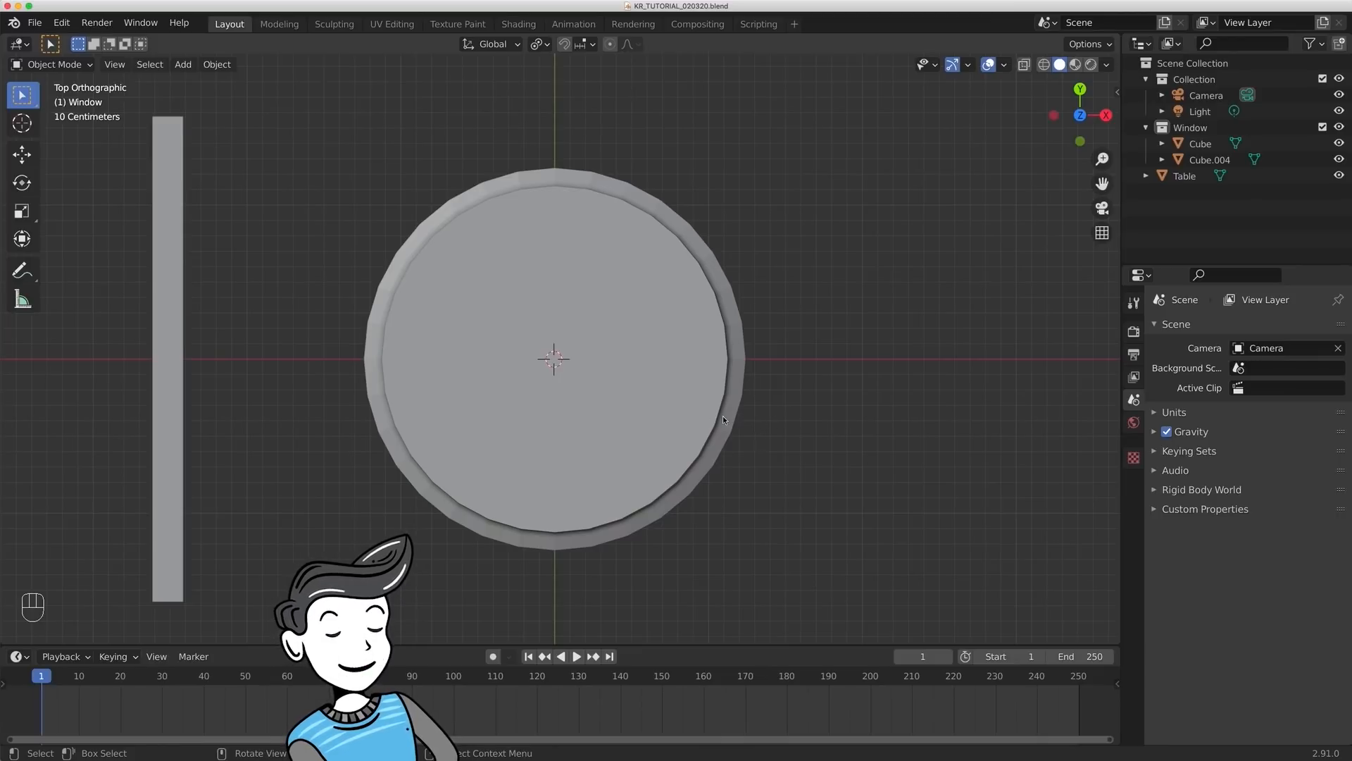
pyautogui.moveTo(854, 484); pyautogui.dragTo(763, 311, button='middle')
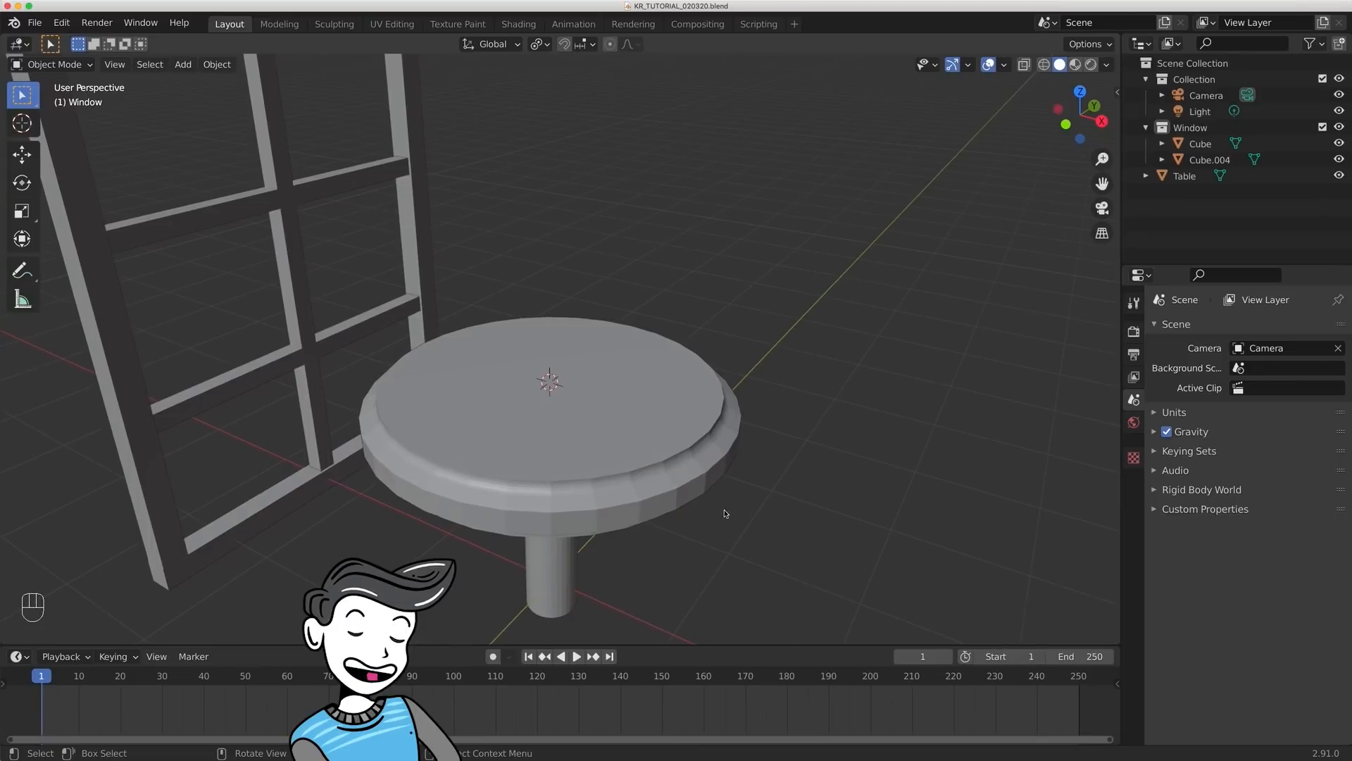
pyautogui.moveTo(726, 514); pyautogui.dragTo(725, 493, button='middle')
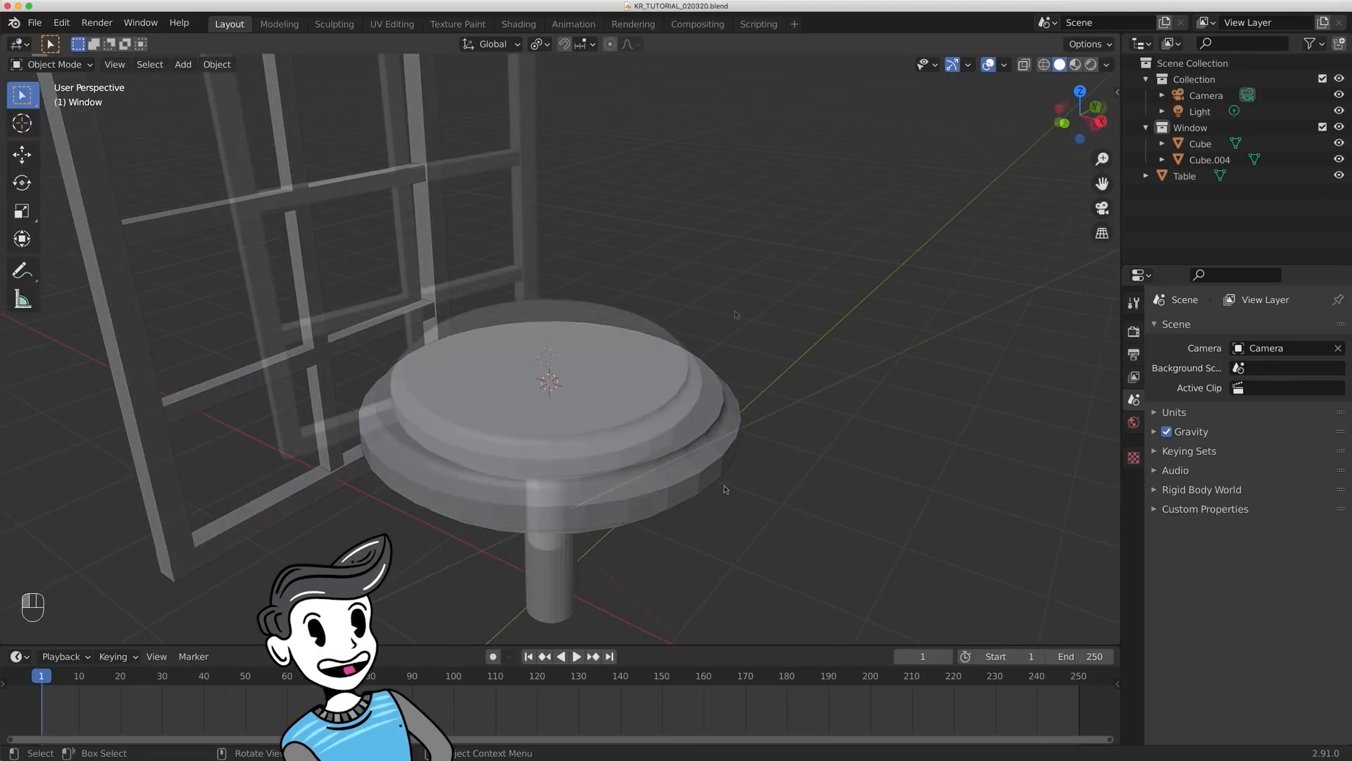
# - Add a mesh cylinder at the 3D cursor with 48 vertices
pyautogui.hotkey('shift', 'a')
pyautogui.moveTo(732, 312)
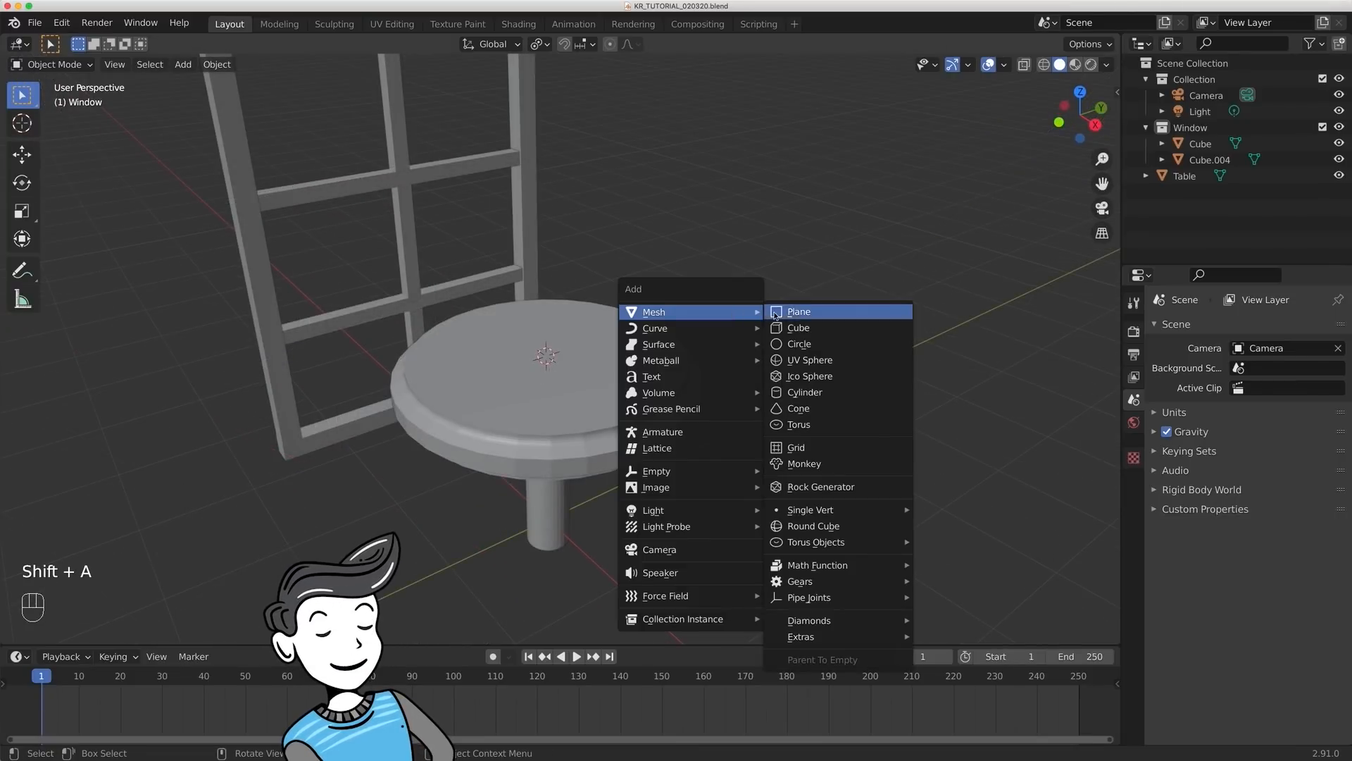
pyautogui.click(801, 393)
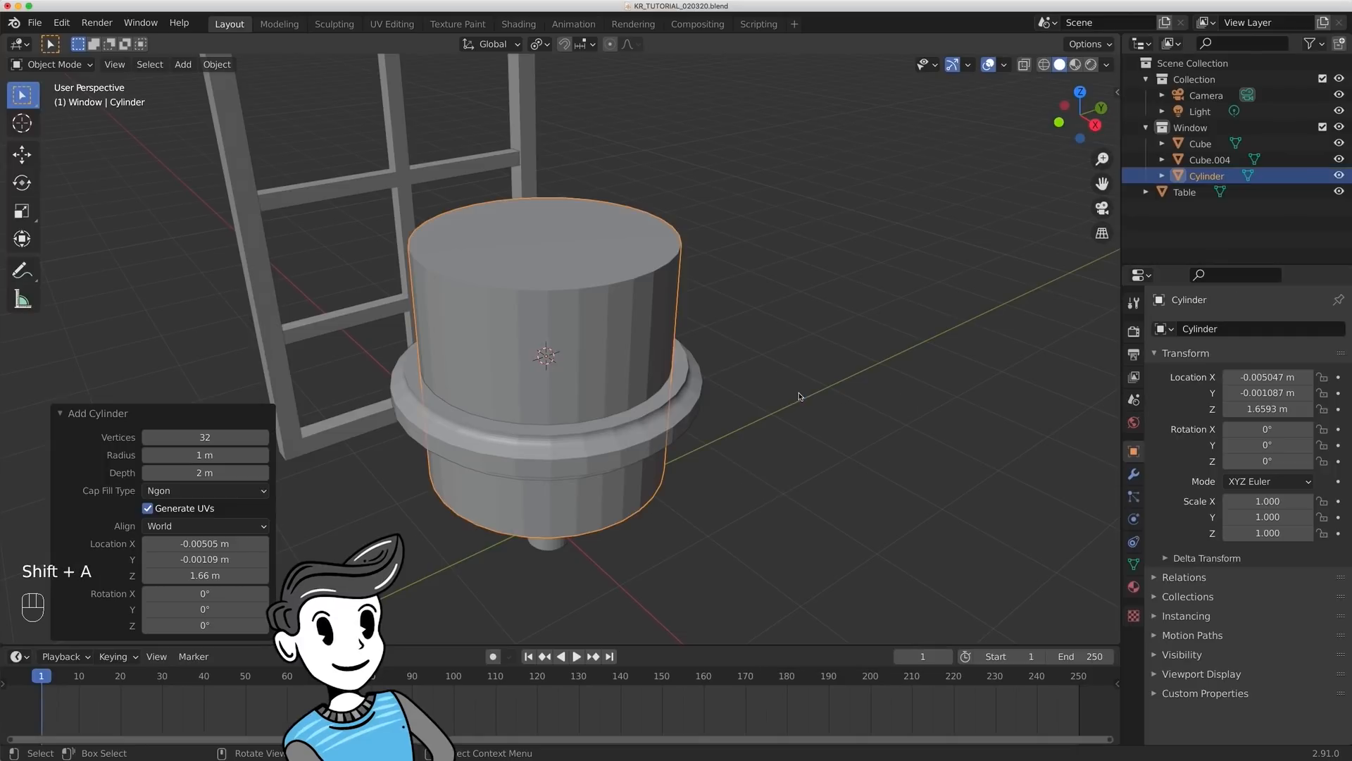
pyautogui.click(203, 437)
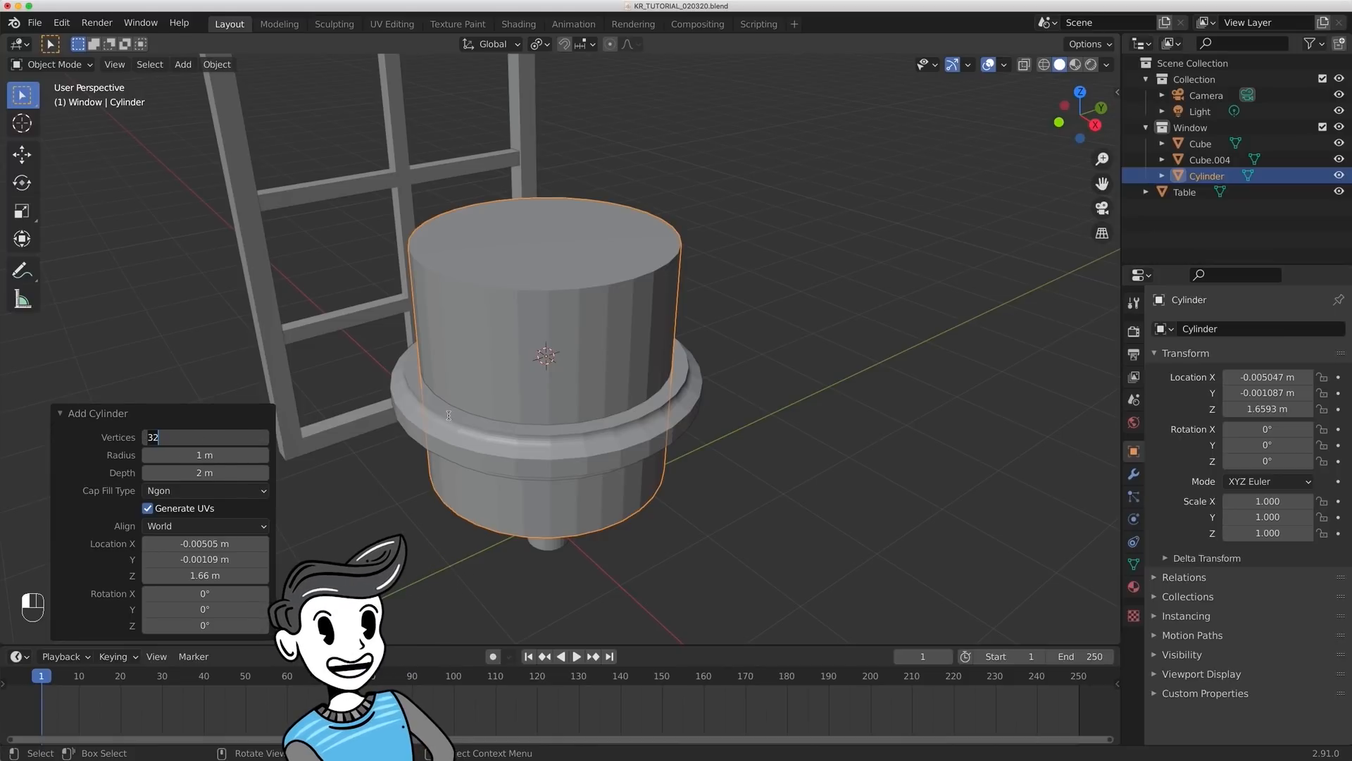
pyautogui.write('48')
pyautogui.press('Return')
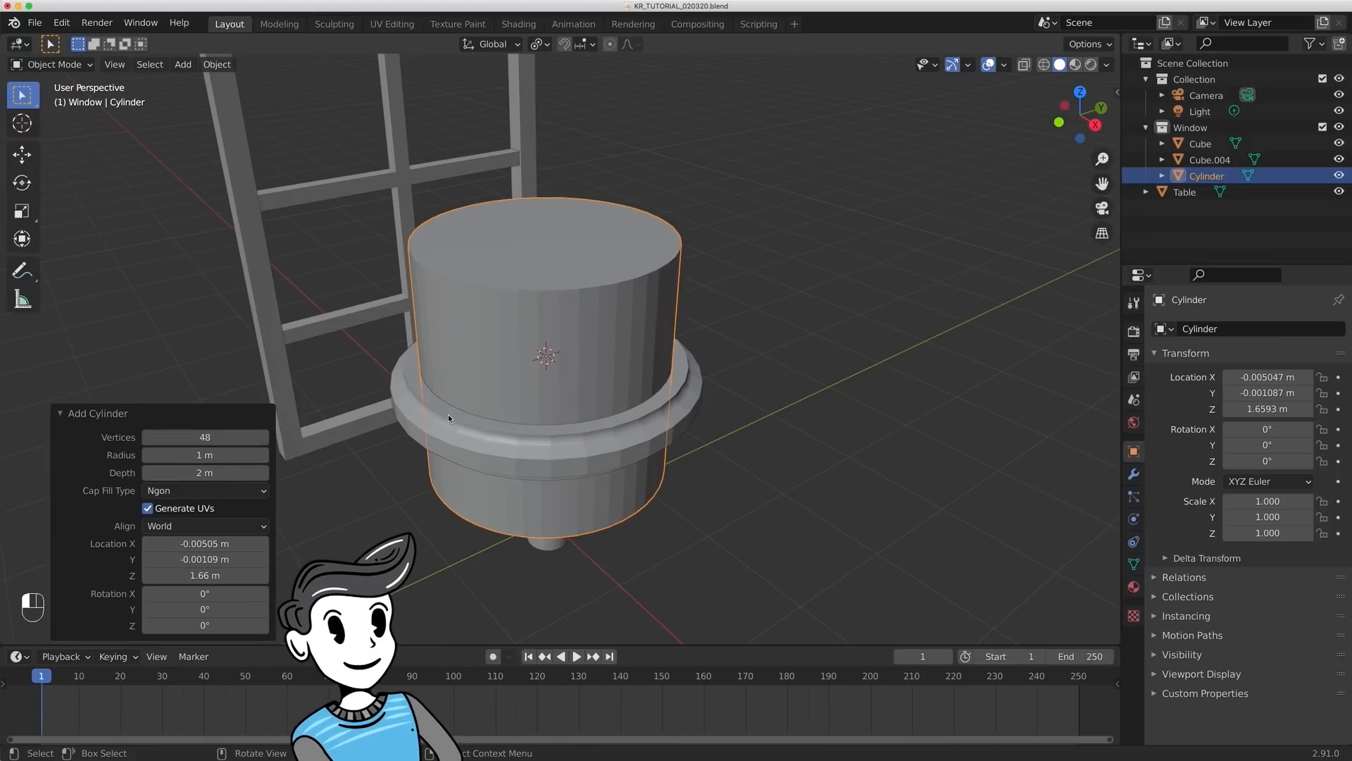
# - Scale the new cylinder to about 0.201 and move it up along Z by about 0.187 m
pyautogui.click(851, 292)
pyautogui.click(657, 280)
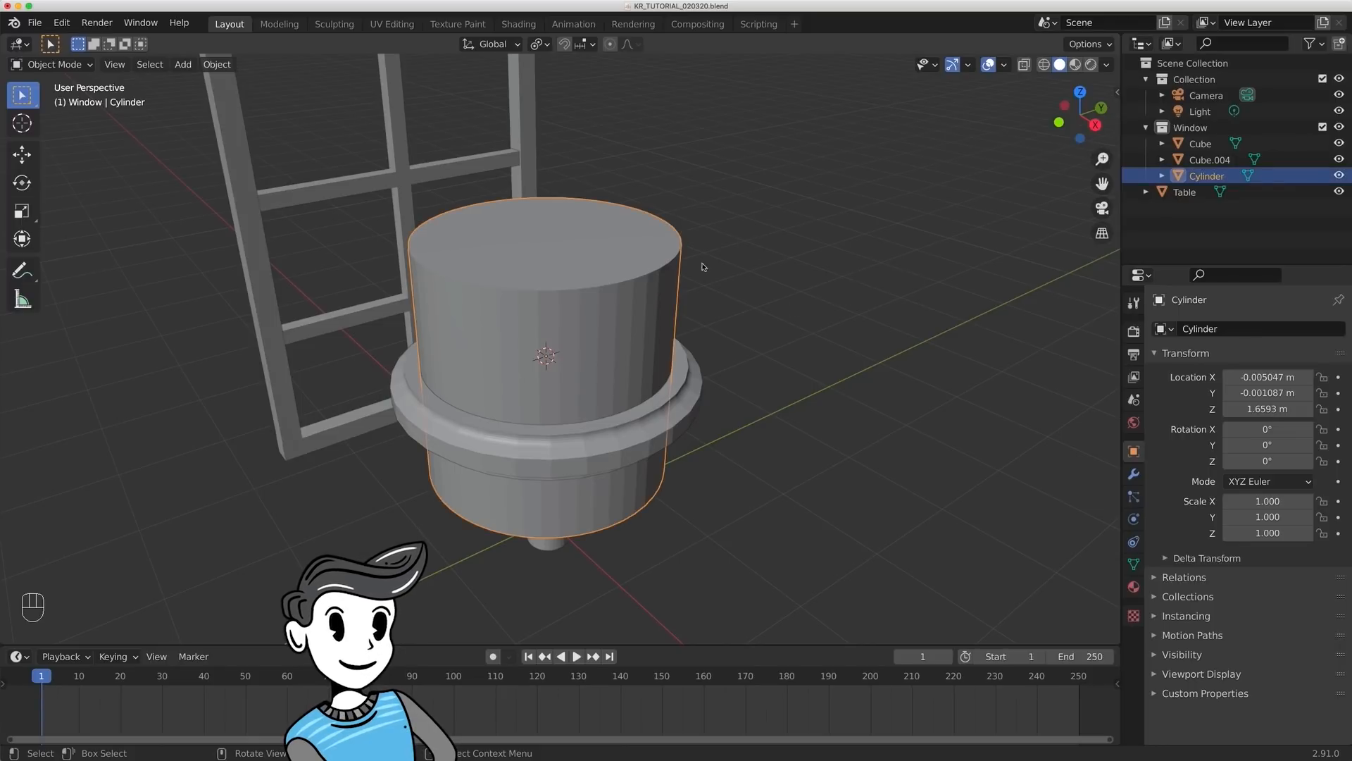
pyautogui.press('s')
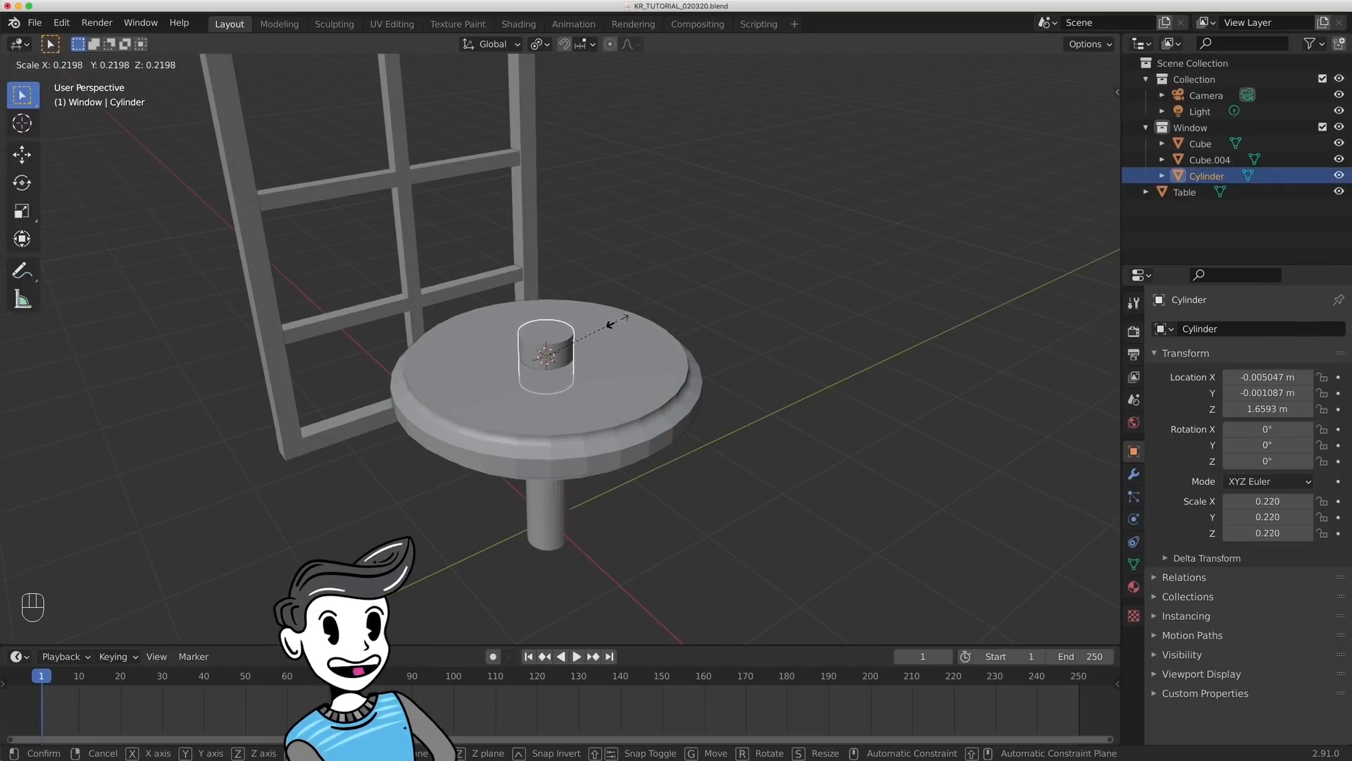
pyautogui.click(611, 323)
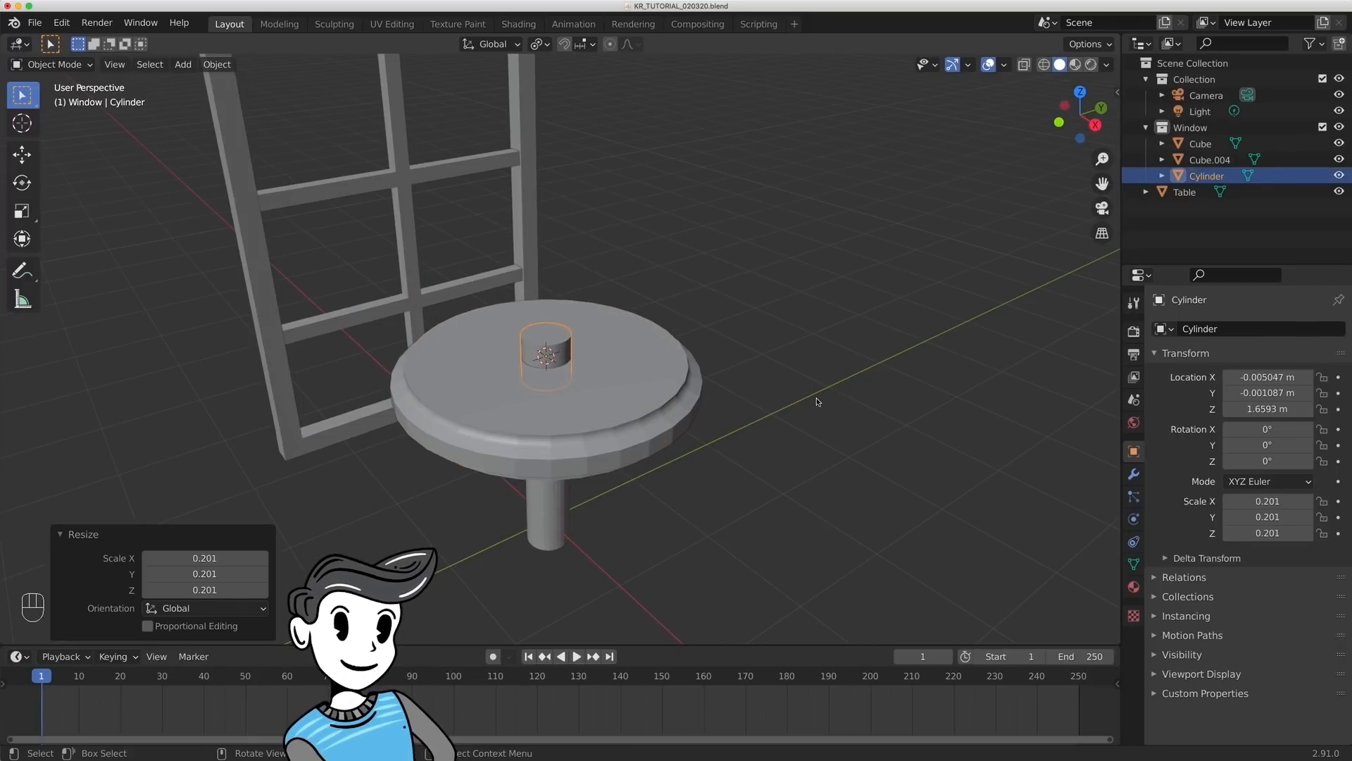
pyautogui.press('g')
pyautogui.press('z')
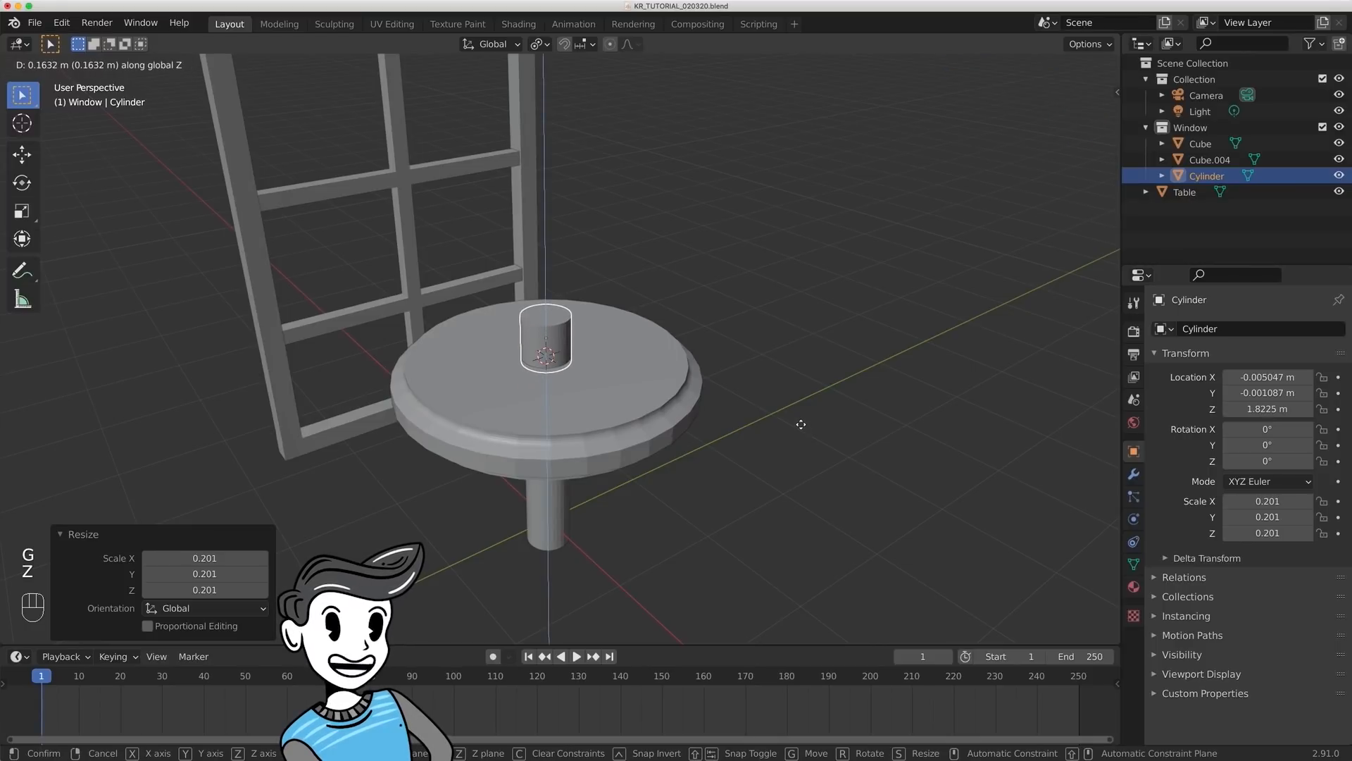
pyautogui.click(800, 423)
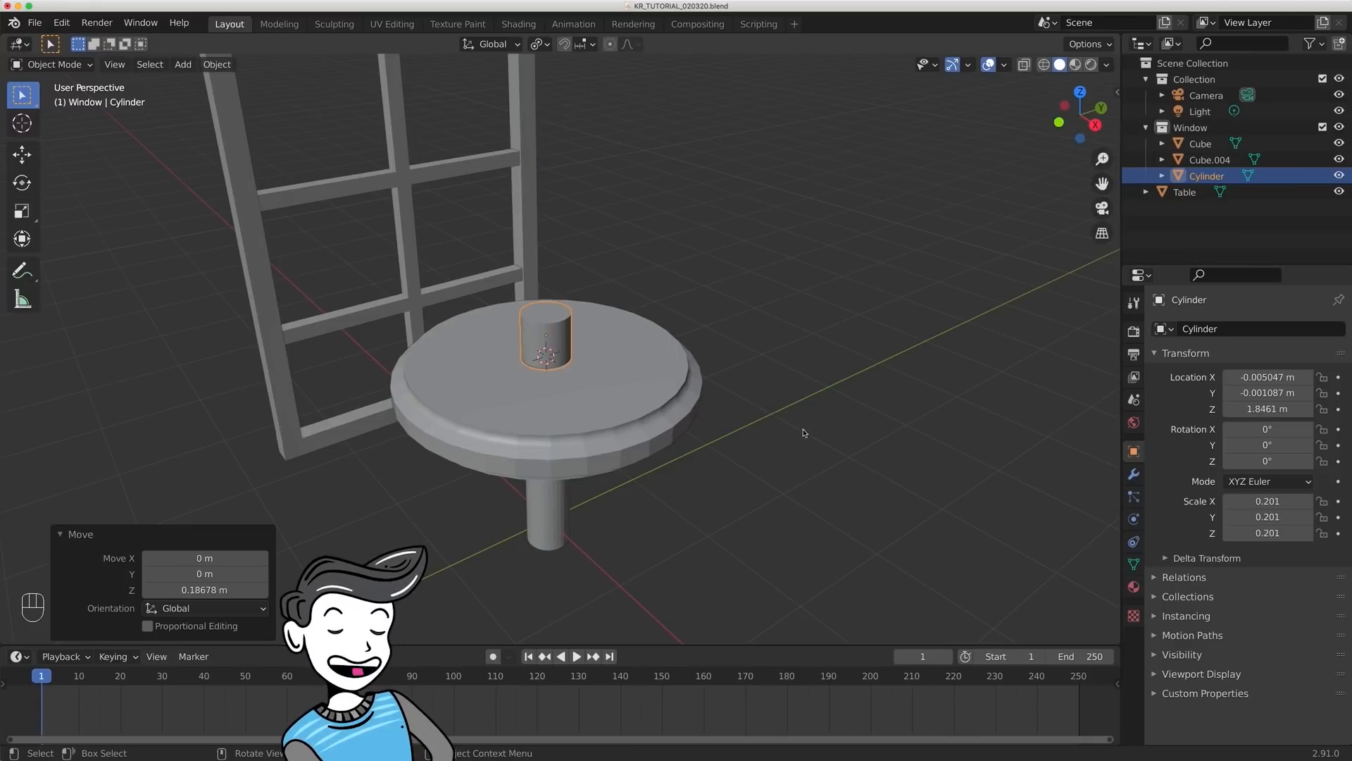
# - Stretch the small cylinder by about 1.8 along Z and raise it about 0.14 m so it stands on the tabletop
pyautogui.press('s')
pyautogui.press('z')
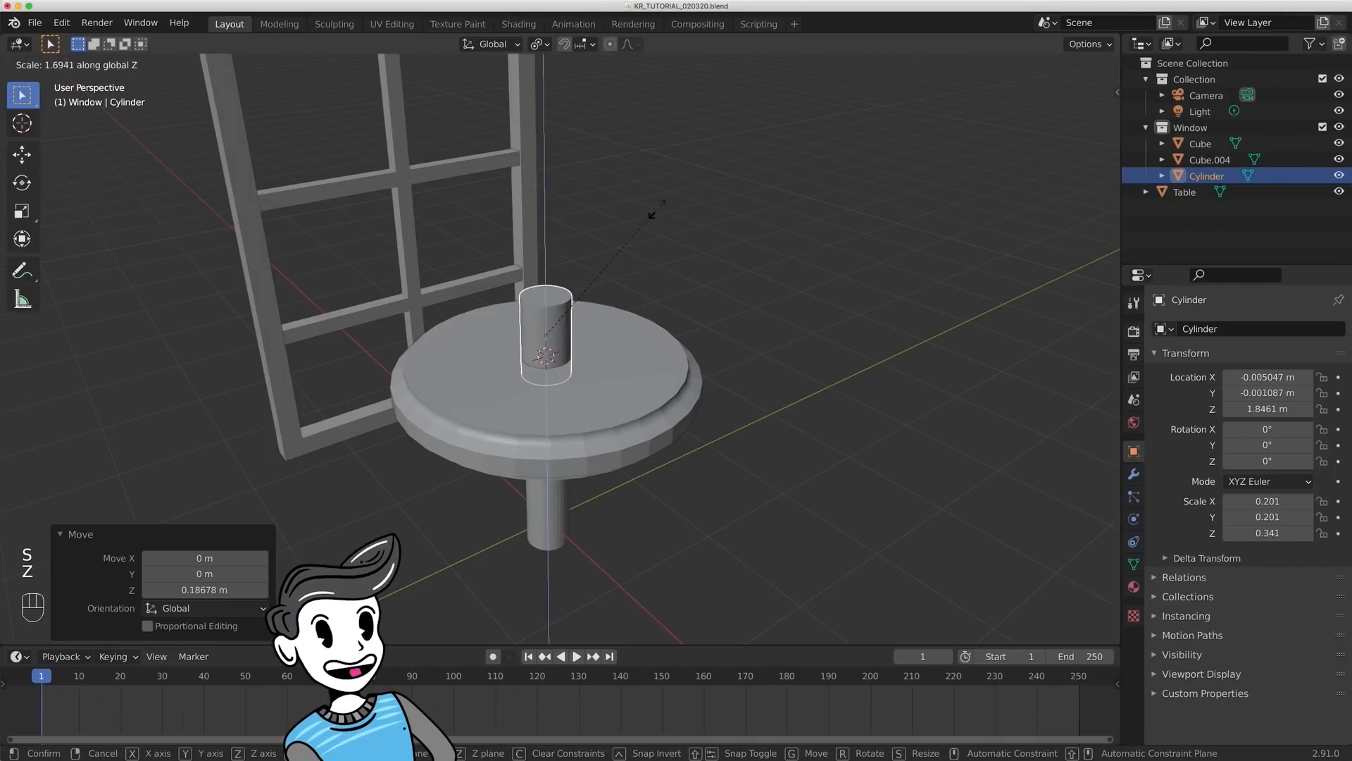
pyautogui.click(737, 324)
pyautogui.press('g')
pyautogui.press('z')
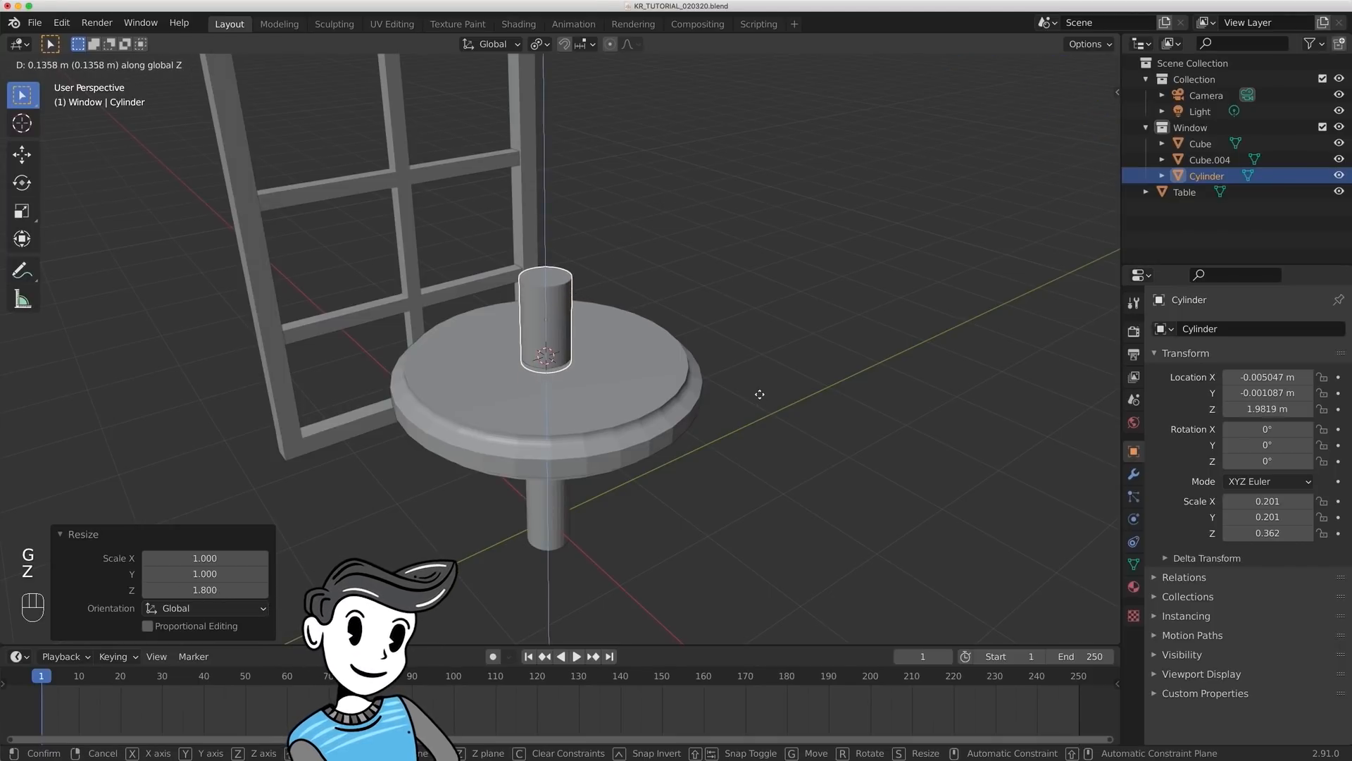
pyautogui.click(754, 412)
pyautogui.click(1095, 125)
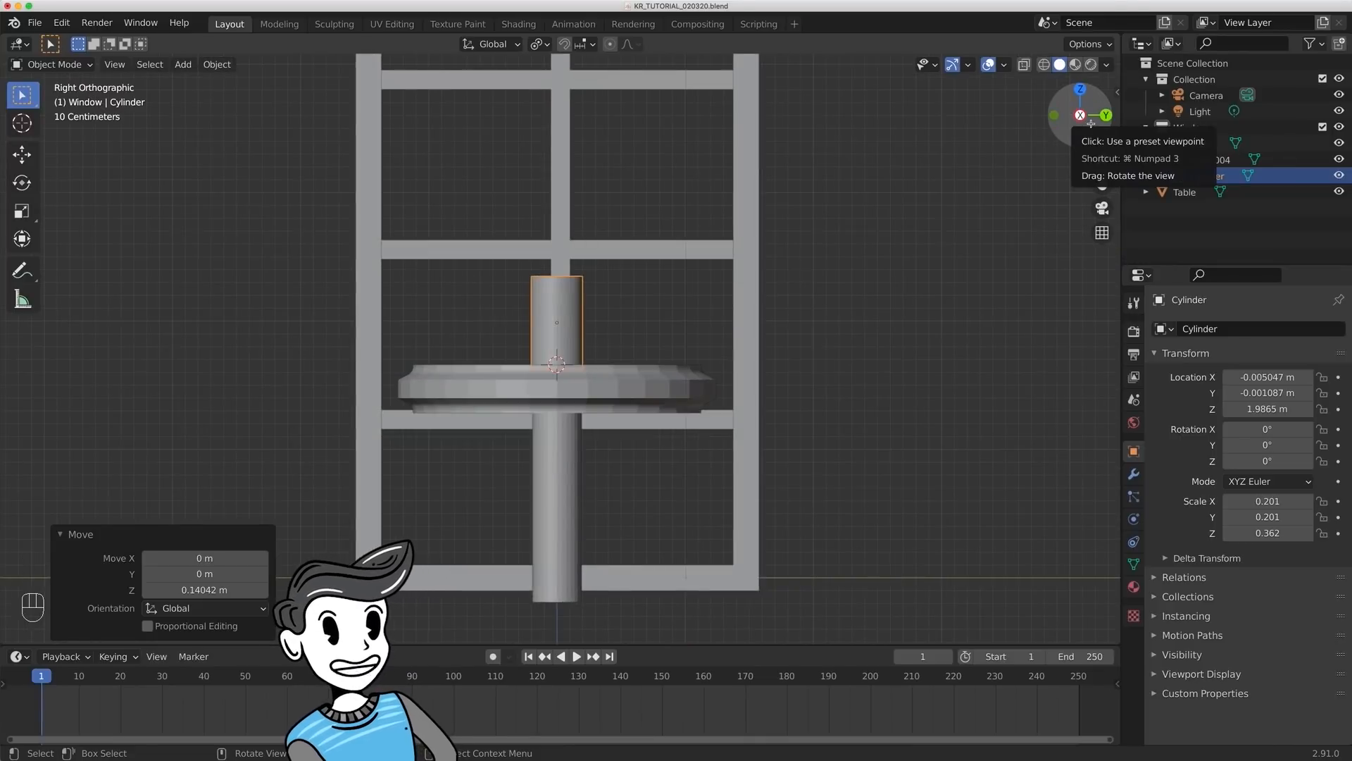
pyautogui.moveTo(731, 206); pyautogui.dragTo(841, 284, button='middle')
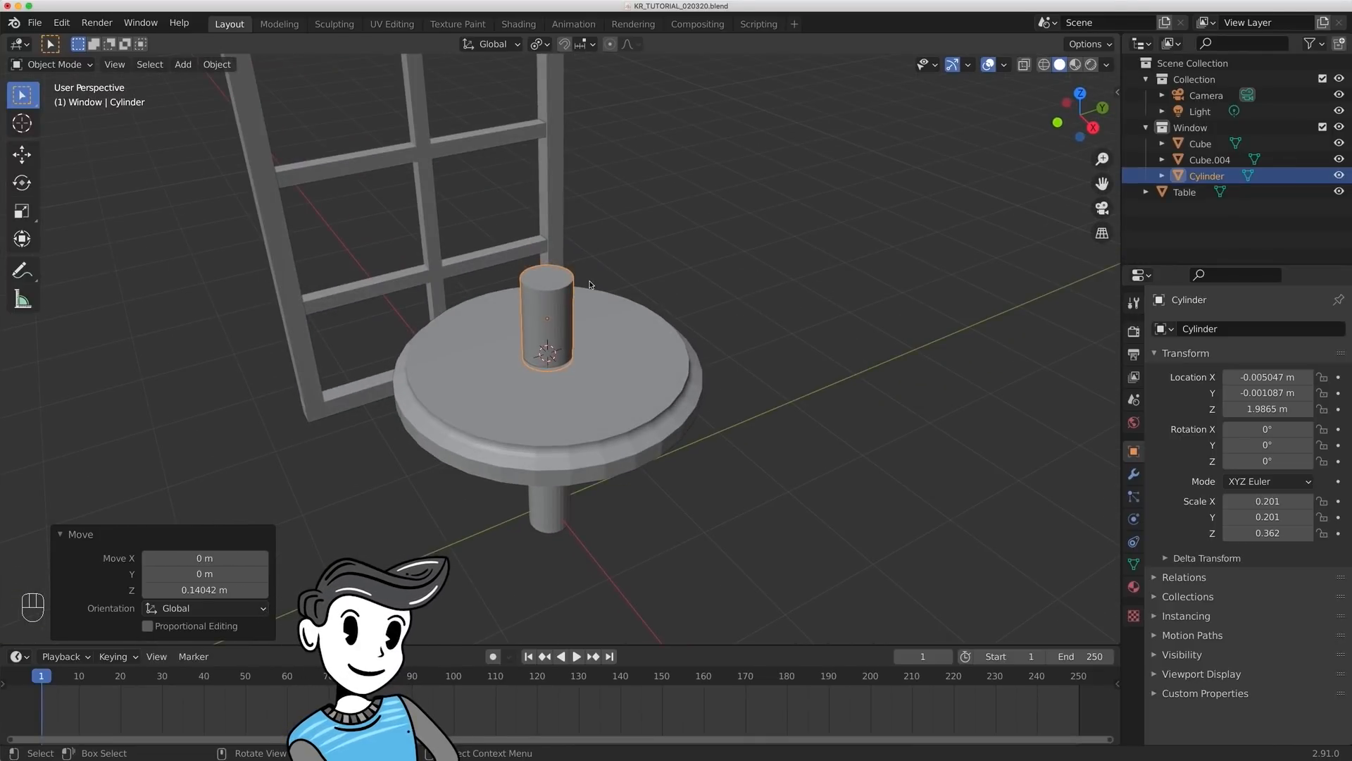
# - Scale the top face of the small cylinder to about 1.652 so its sides flare outward
pyautogui.press('Tab')
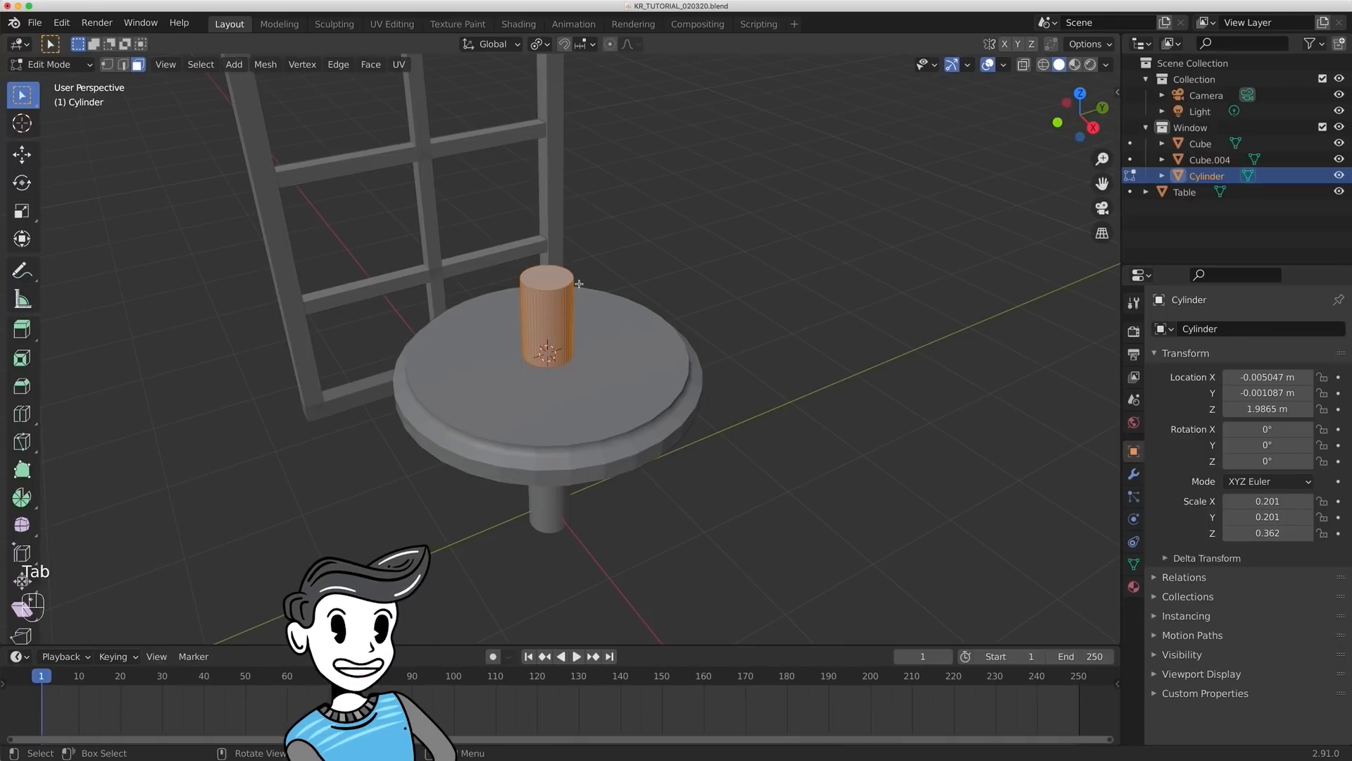
pyautogui.press('3')
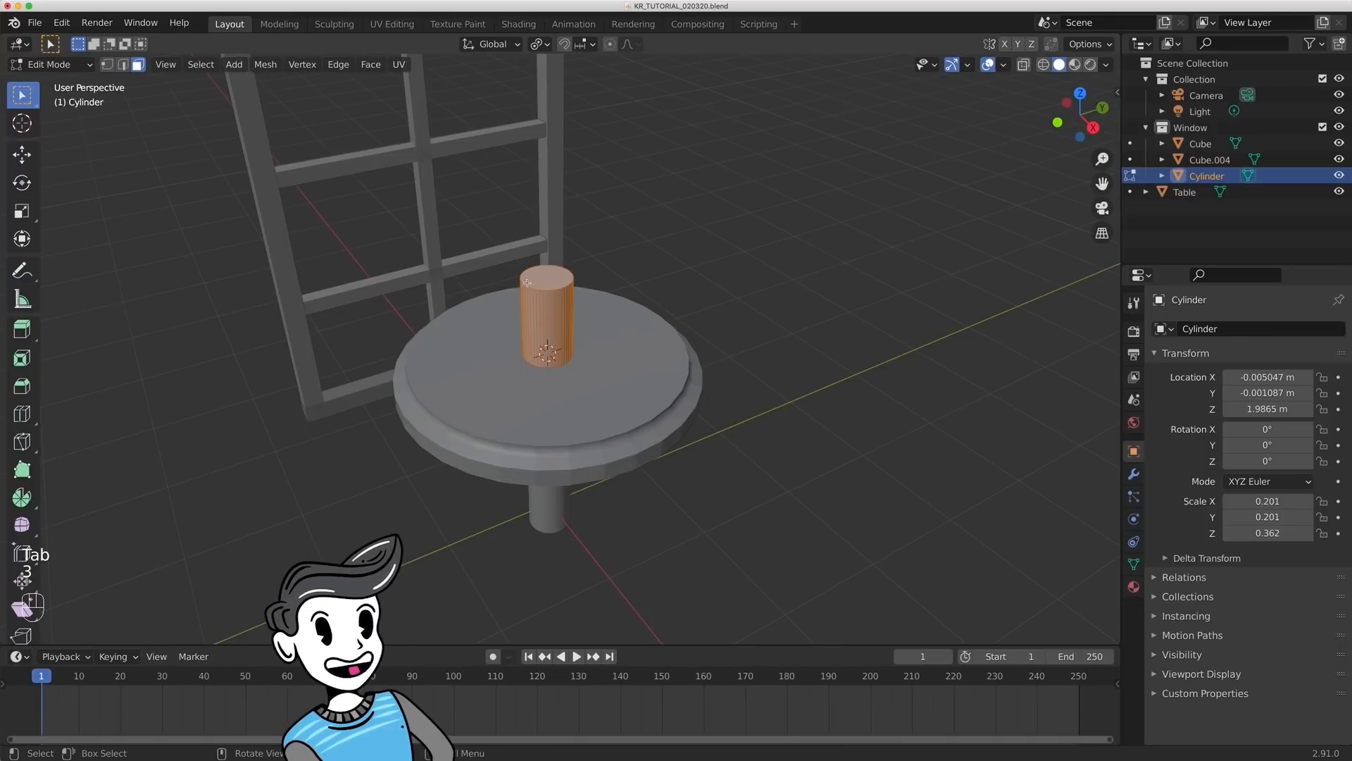
pyautogui.click(533, 272)
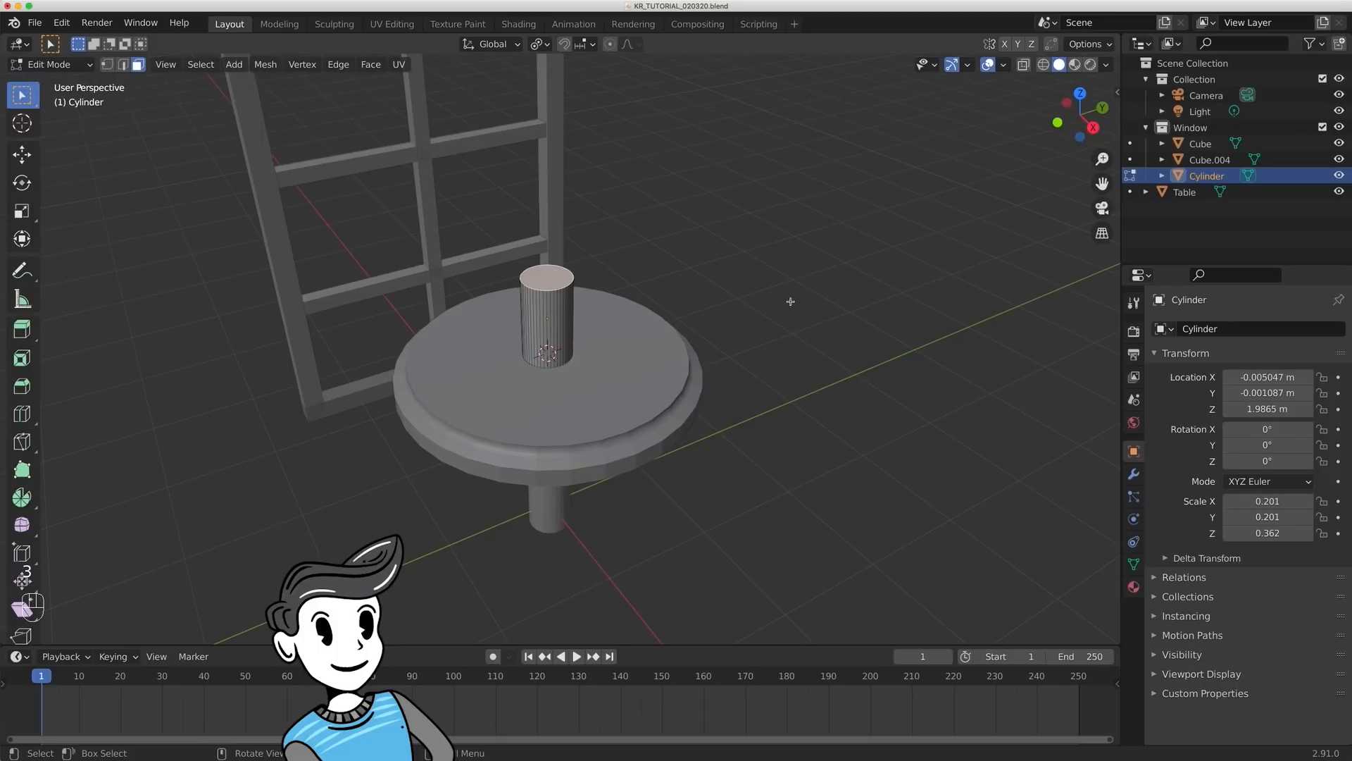
pyautogui.press('KP_3')
pyautogui.press('s')
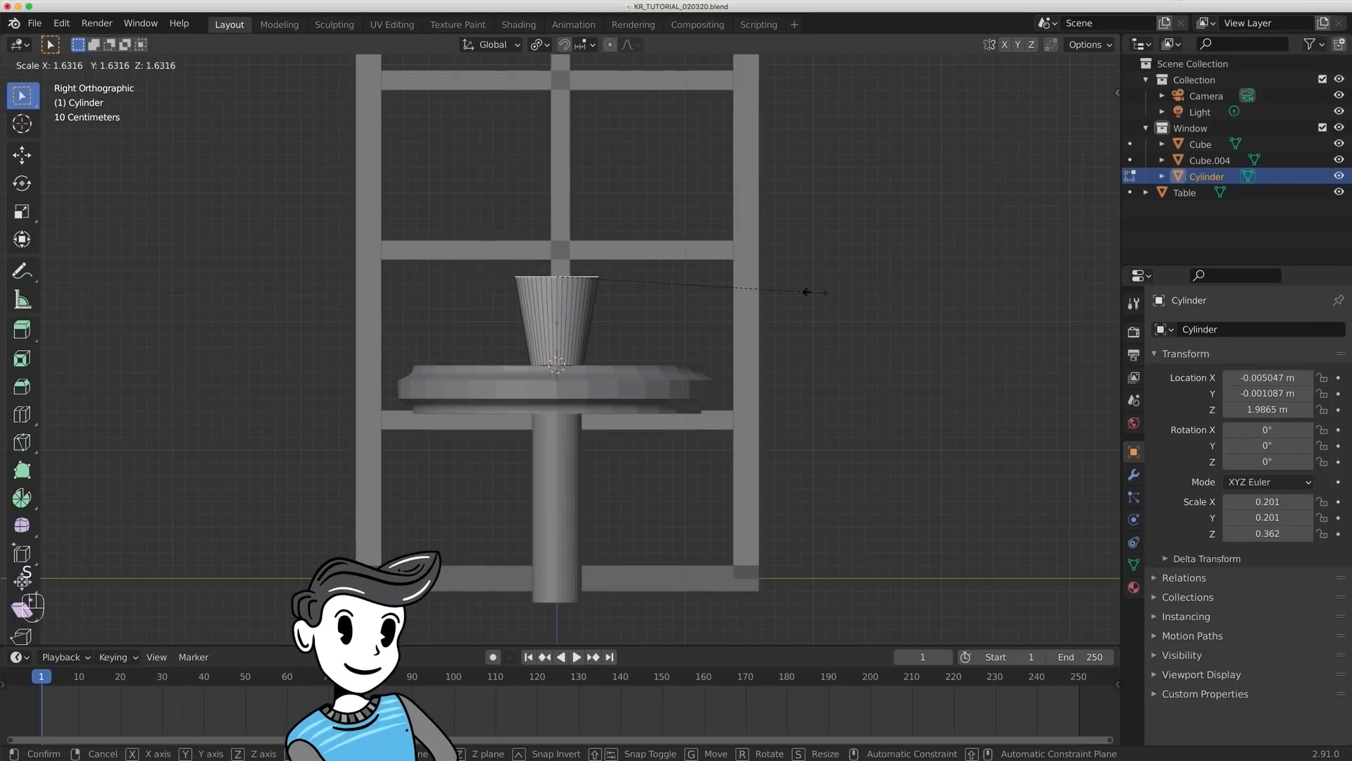
pyautogui.click(815, 292)
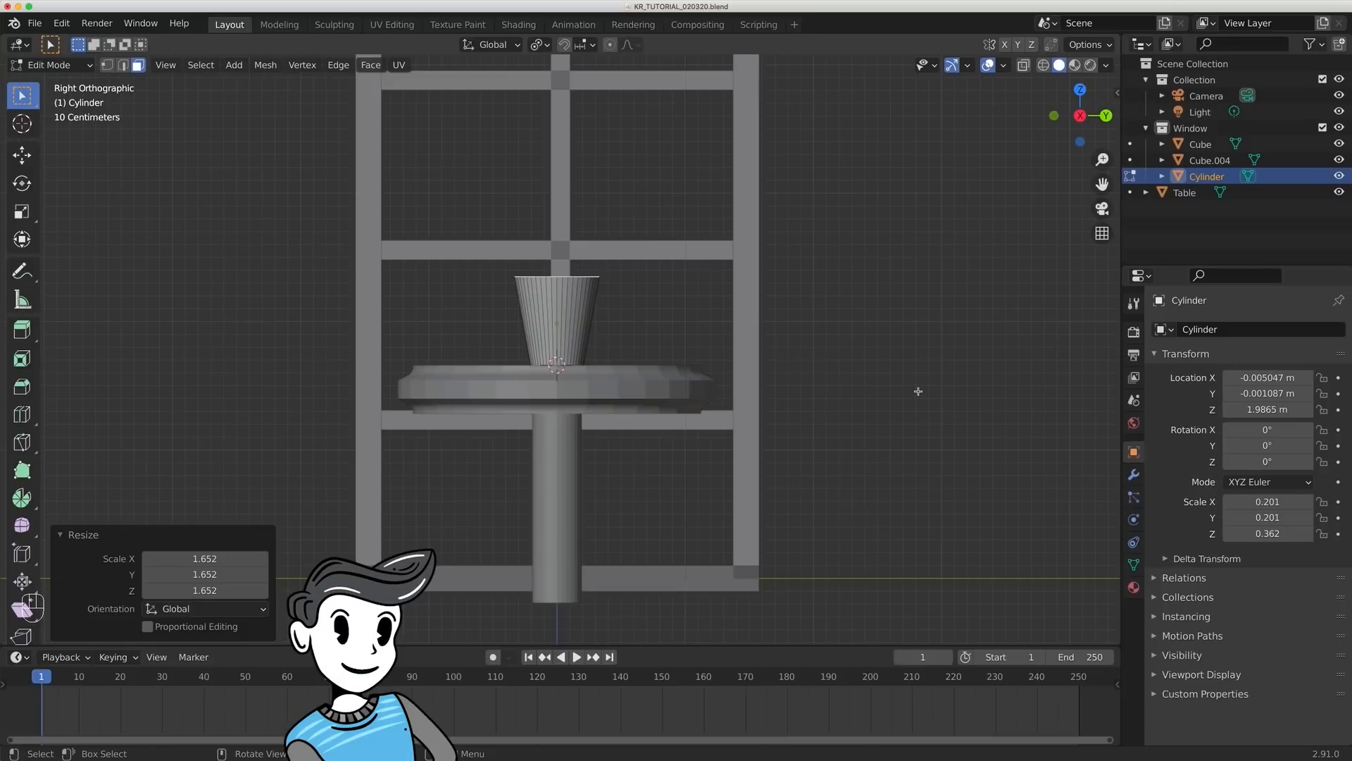
# - Extrude the flared top face upward about 0.234 m and shrink it to about 0.598 to form a shoulder
pyautogui.press('e')
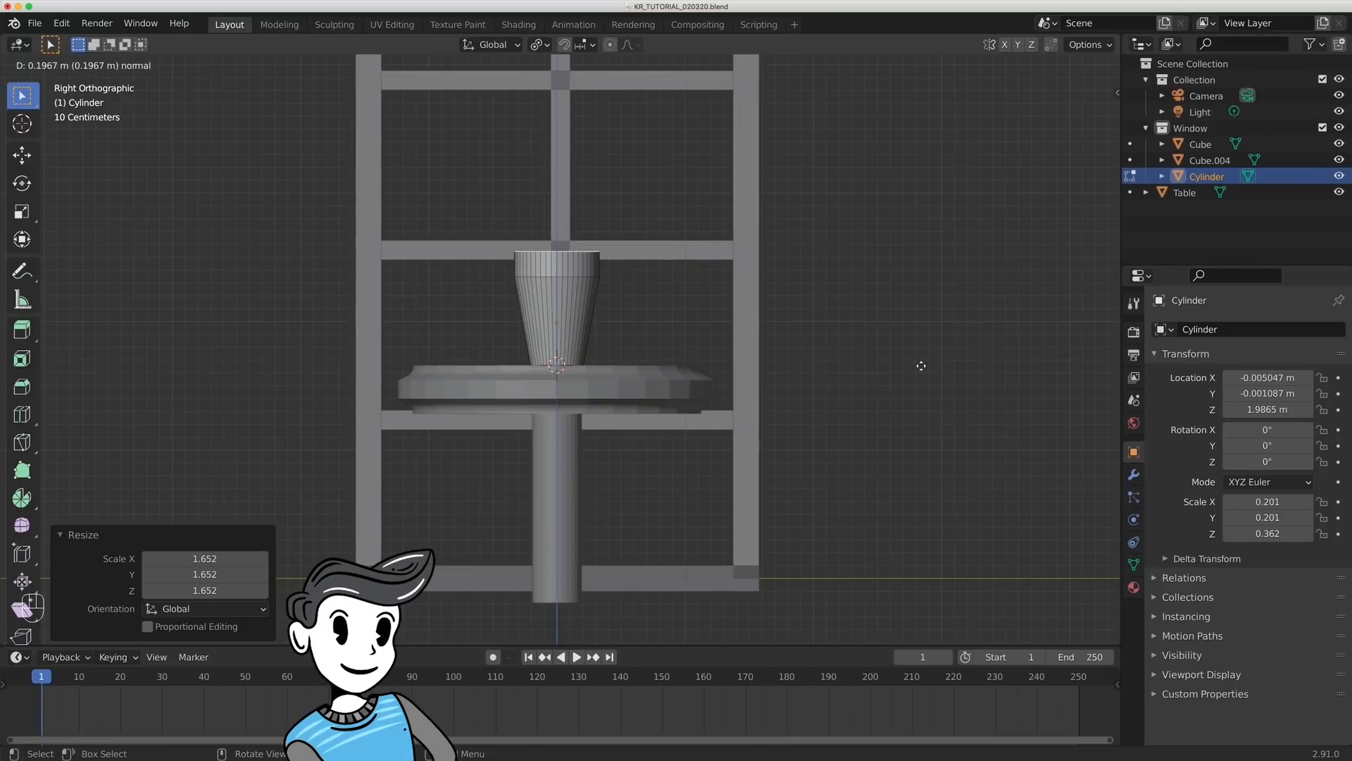
pyautogui.click(923, 359)
pyautogui.press('s')
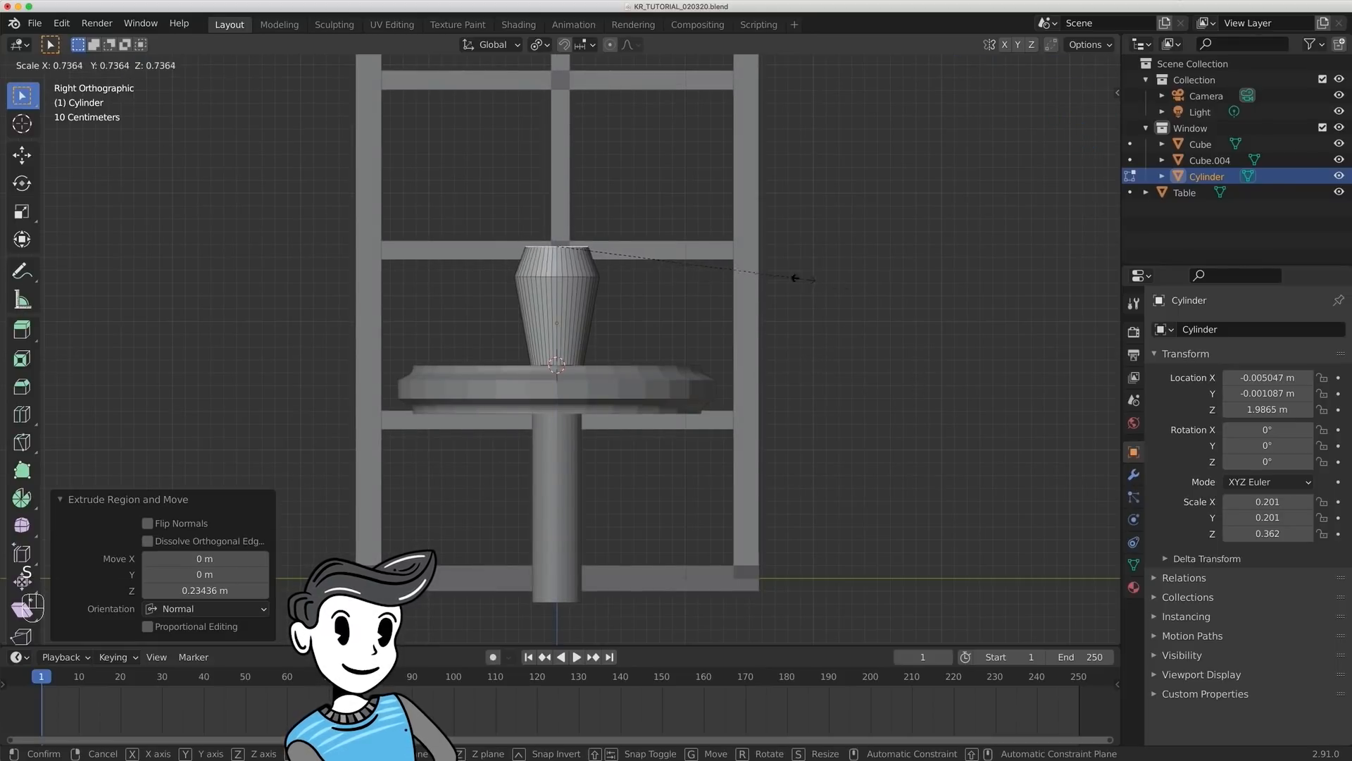
pyautogui.click(750, 273)
# - Extrude the narrowed top face about 0.184 m along Z to form the neck
pyautogui.press('e')
pyautogui.press('z')
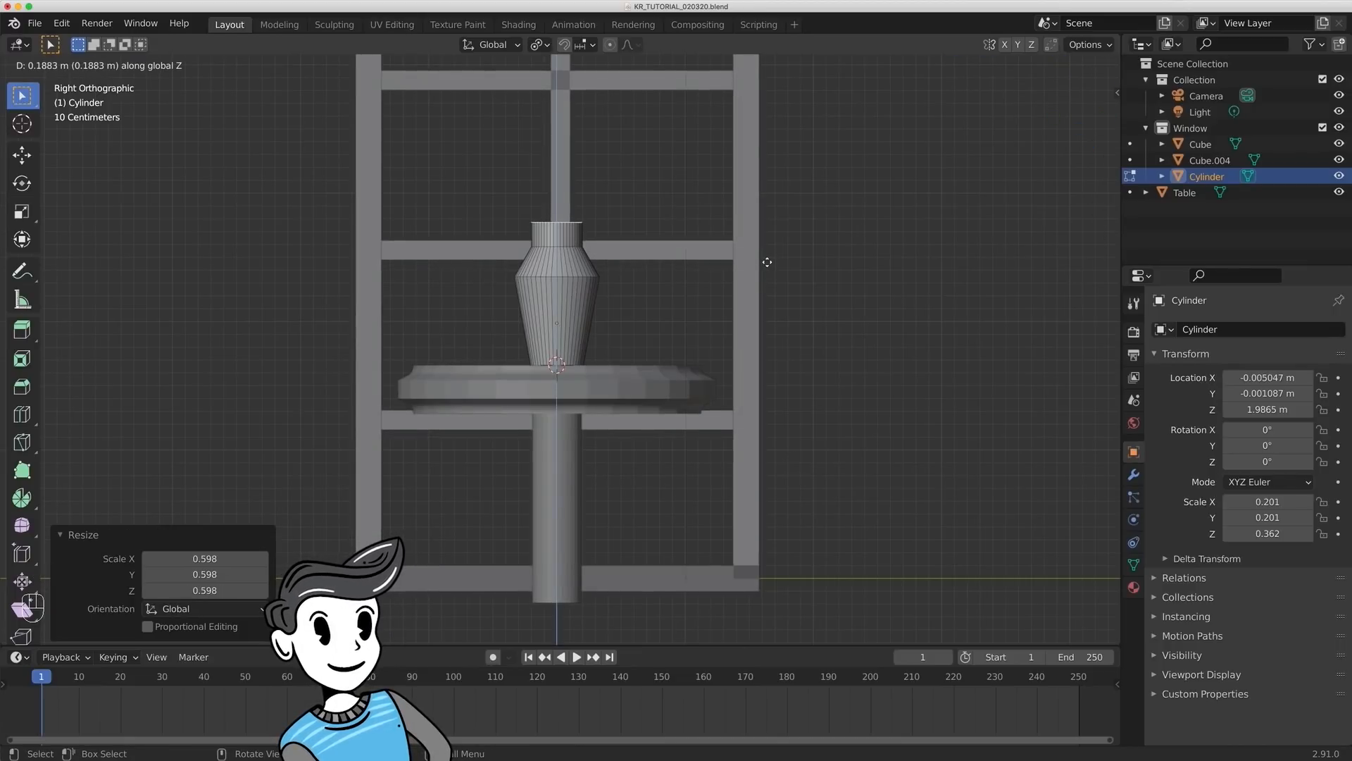
pyautogui.click(767, 262)
# - Extrude the neck's top face inward at about 0.647 scale, then extrude it down about 0.446 m to hollow the opening
pyautogui.moveTo(738, 258); pyautogui.dragTo(538, 266, button='middle')
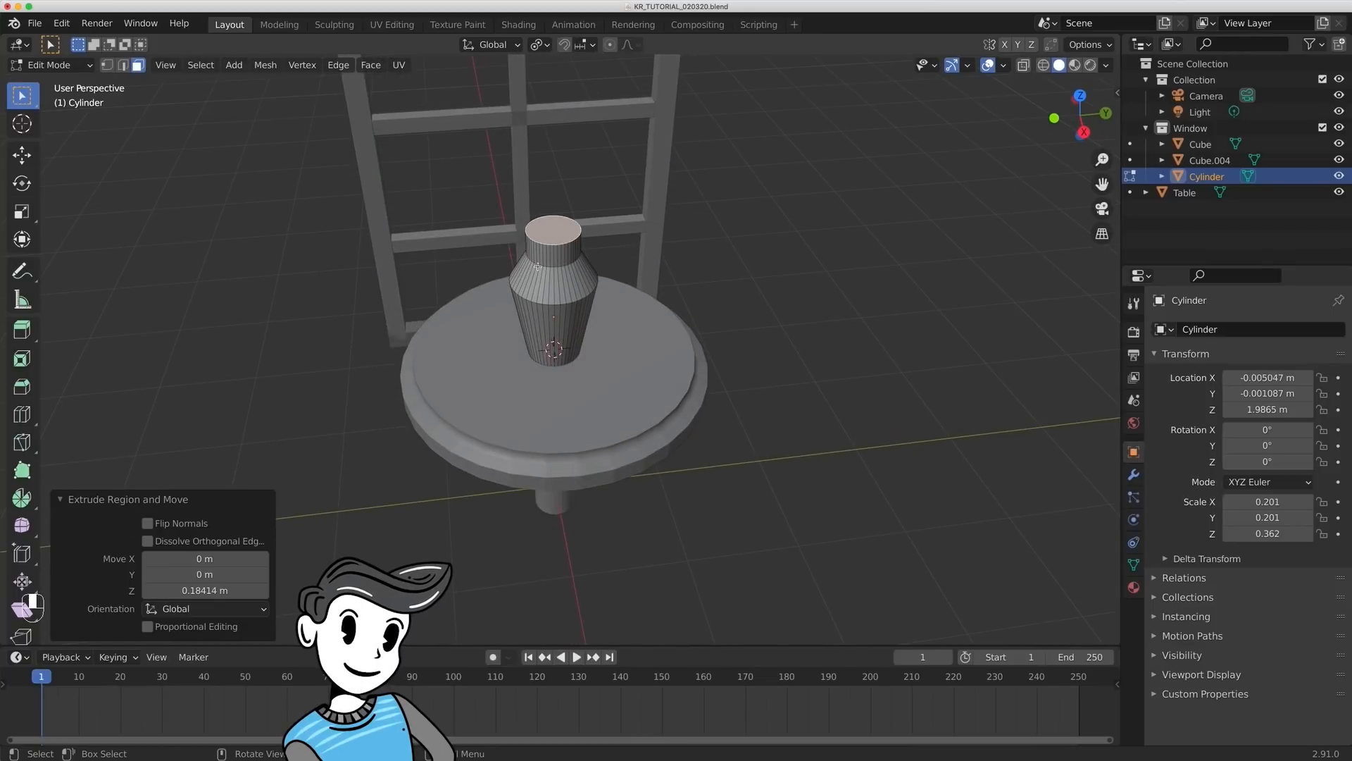
pyautogui.press('s')
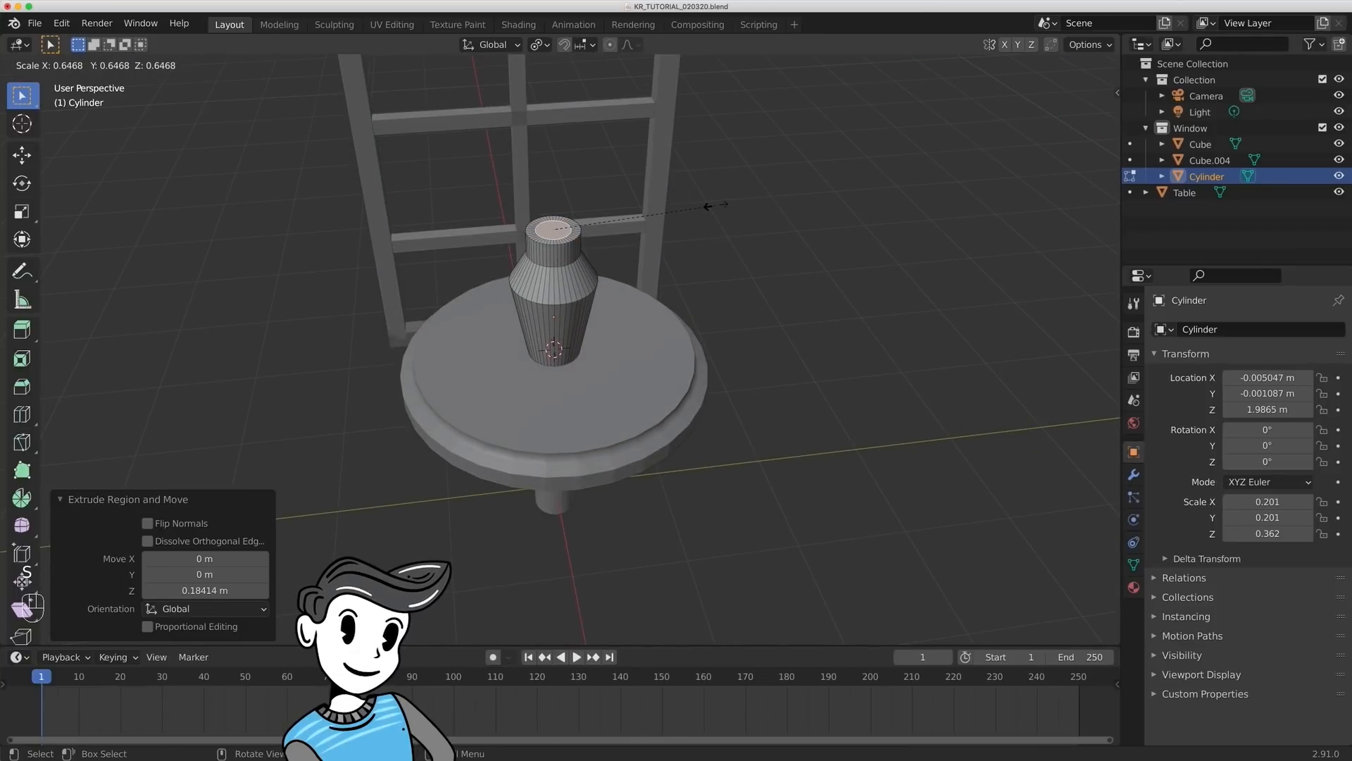
pyautogui.click(707, 206)
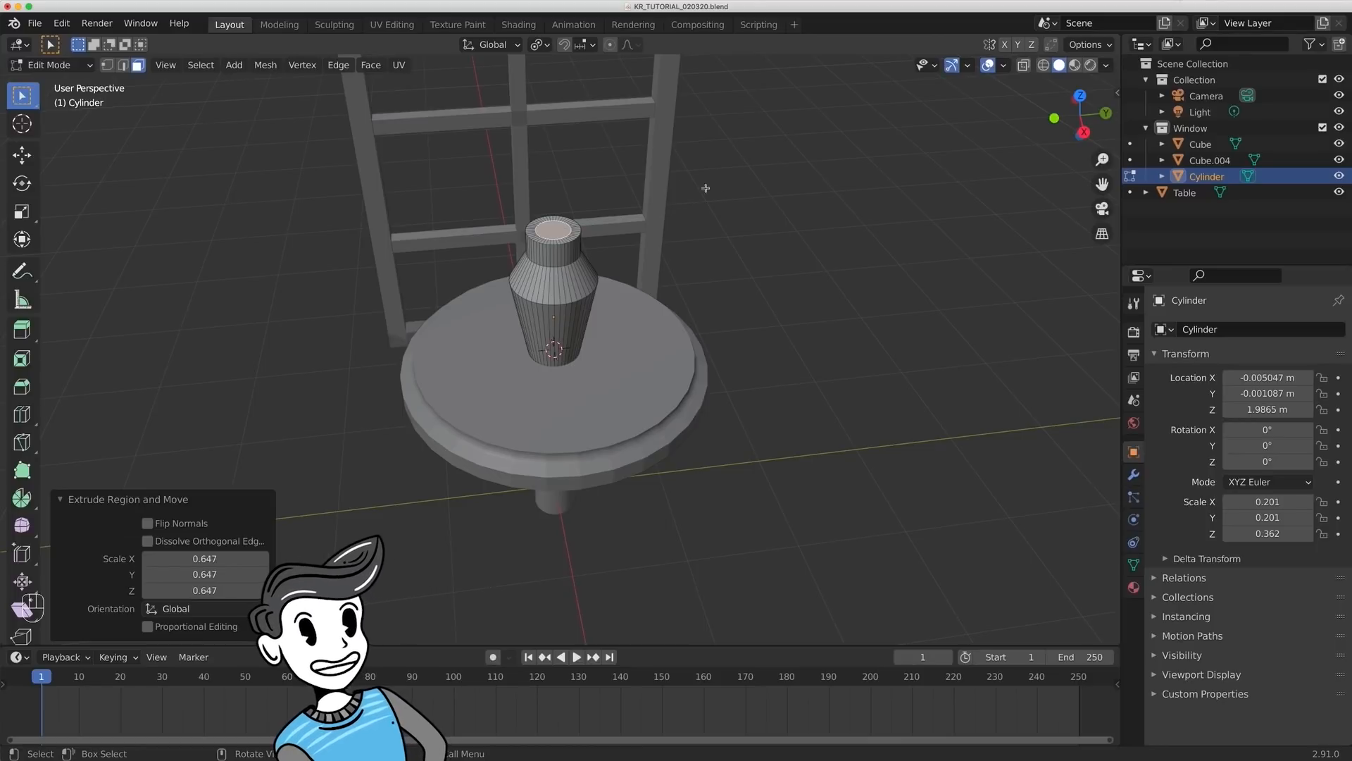
pyautogui.press('e')
pyautogui.click(735, 232)
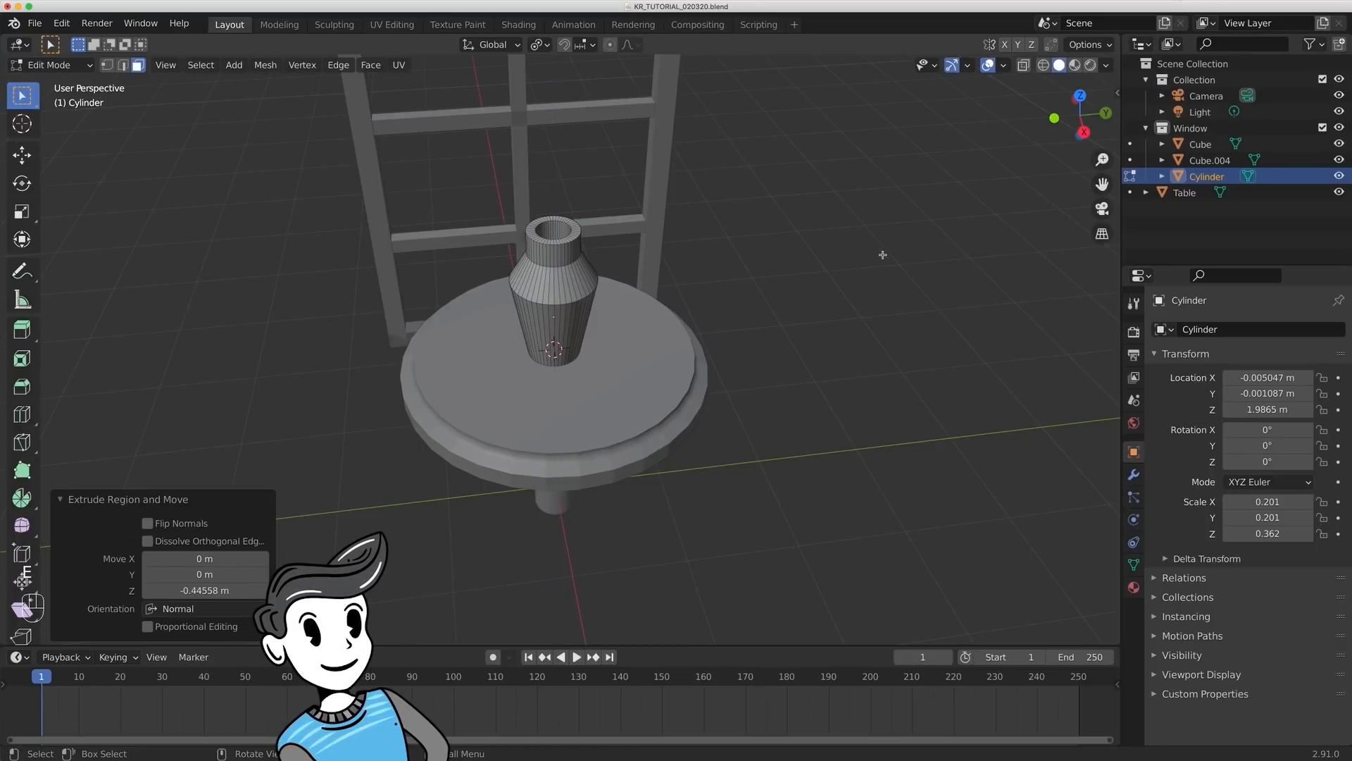
pyautogui.press('Tab')
pyautogui.click(969, 305)
pyautogui.moveTo(968, 304); pyautogui.dragTo(789, 201, button='middle')
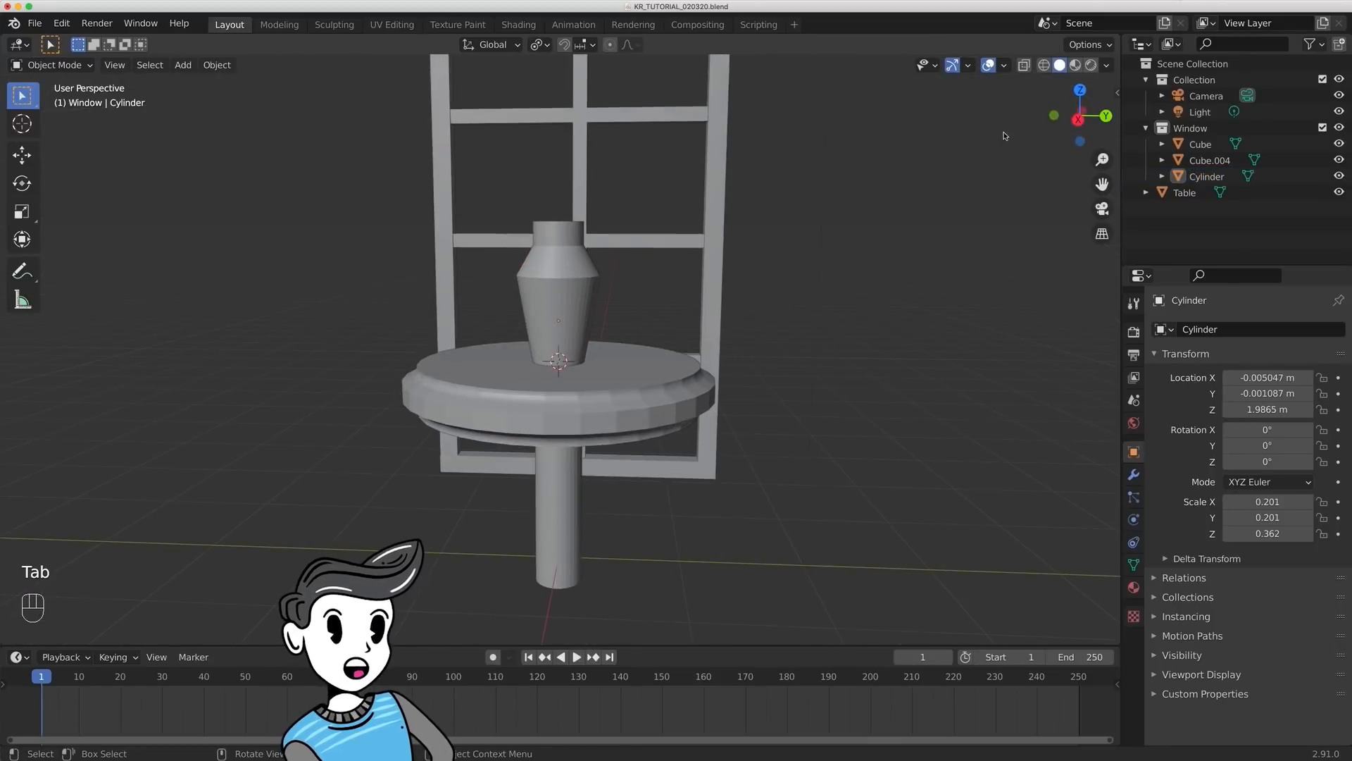
# - Move the vase-shaped cylinder along Y to about 0.028 m, viewed straight along the X axis
pyautogui.click(1081, 120)
pyautogui.press('g')
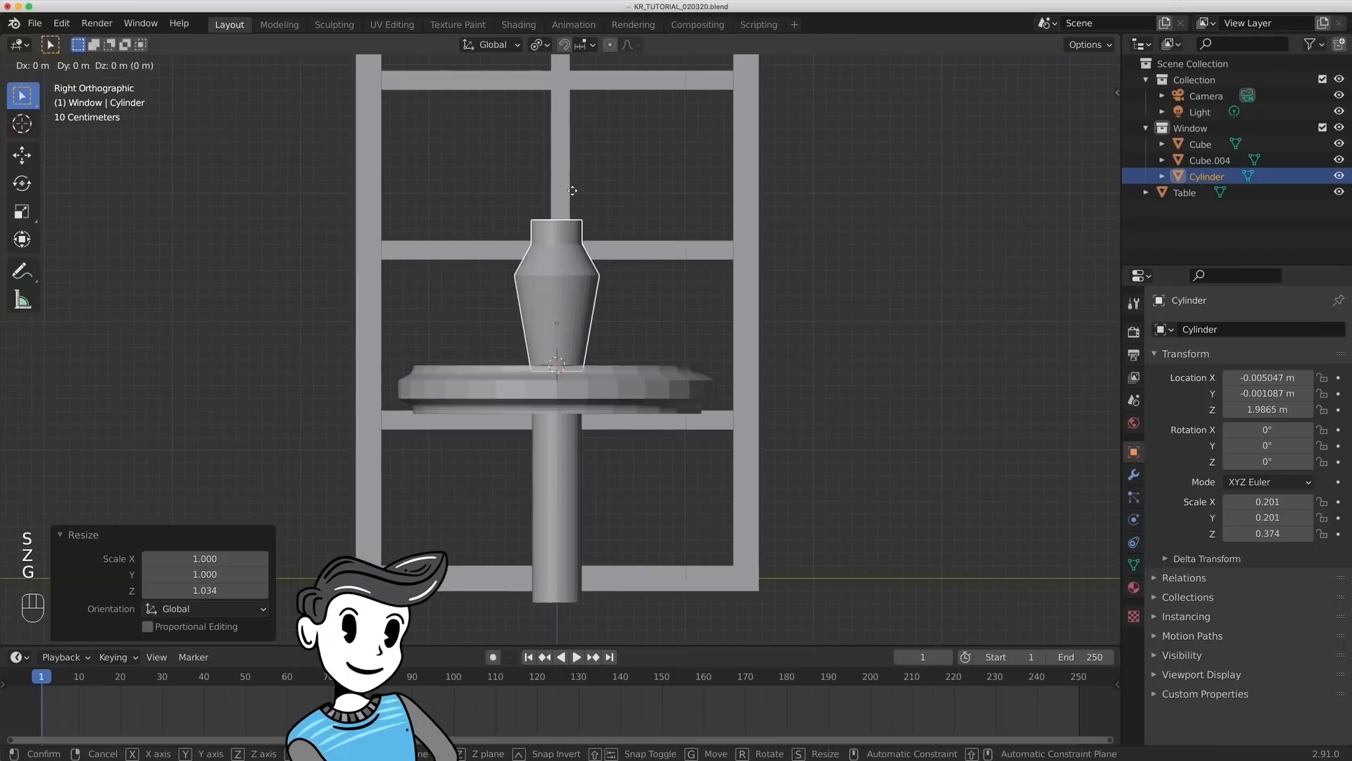
pyautogui.press('y')
pyautogui.click(577, 190)
# - Slightly rescale the edge loop at the widest part of the vase-shaped cylinder
pyautogui.moveTo(585, 197); pyautogui.dragTo(768, 250, button='middle')
pyautogui.click(563, 299)
pyautogui.press('Tab')
pyautogui.click(562, 303)
pyautogui.keyDown('alt'); pyautogui.click(562, 295); pyautogui.keyUp('alt')
pyautogui.press('s')
pyautogui.click(745, 267)
pyautogui.press('Tab')
pyautogui.click(767, 274)
pyautogui.scroll(-2, 768, 250)
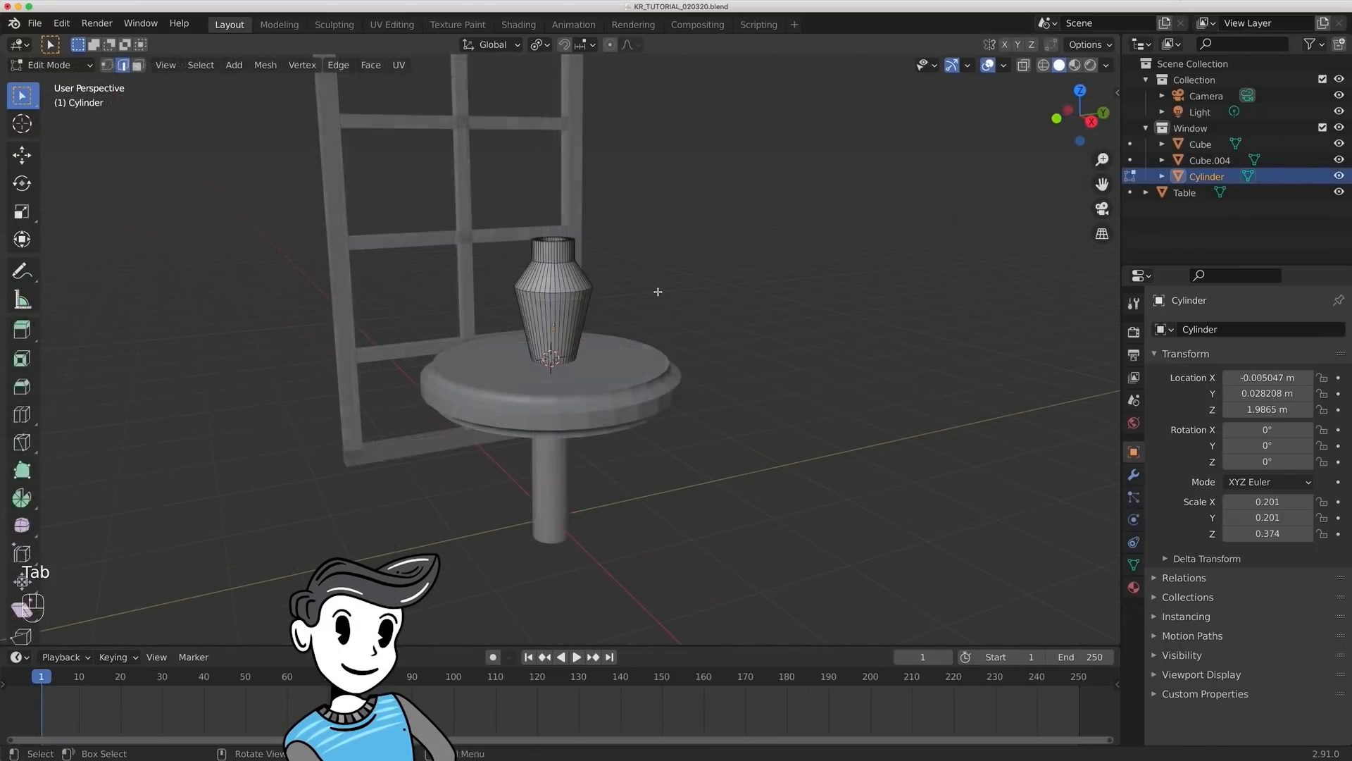
# - Apply all transforms to the vase-shaped cylinder in Object Mode
pyautogui.press('Tab')
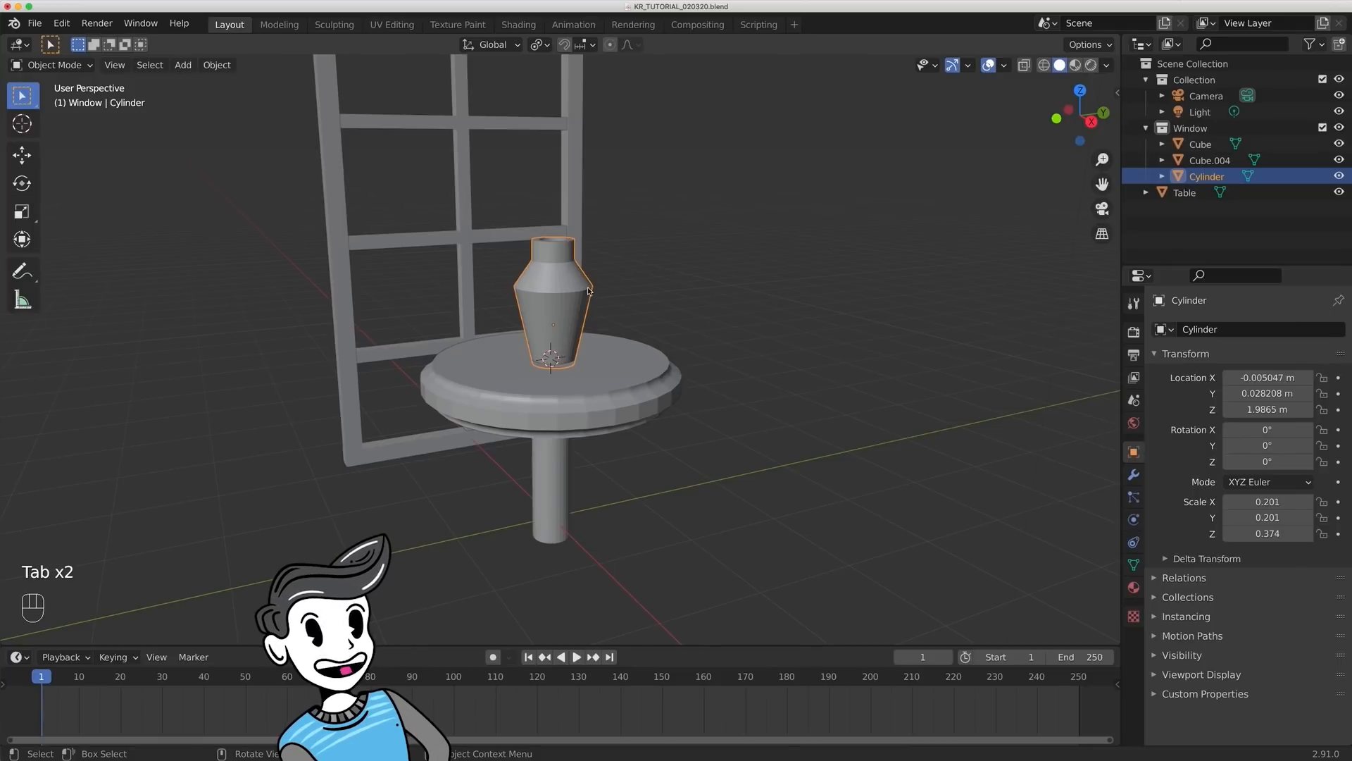
pyautogui.hotkey('ctrl', 'a')
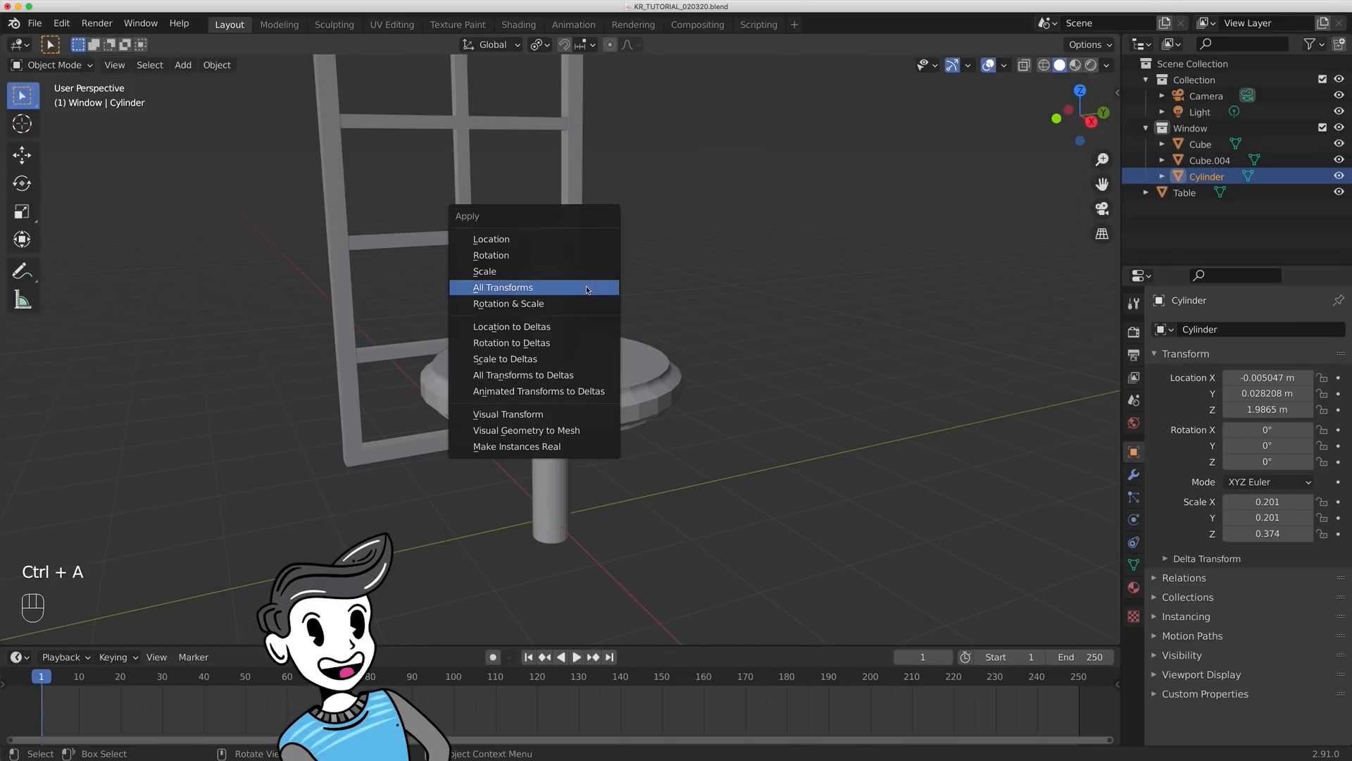
pyautogui.click(587, 288)
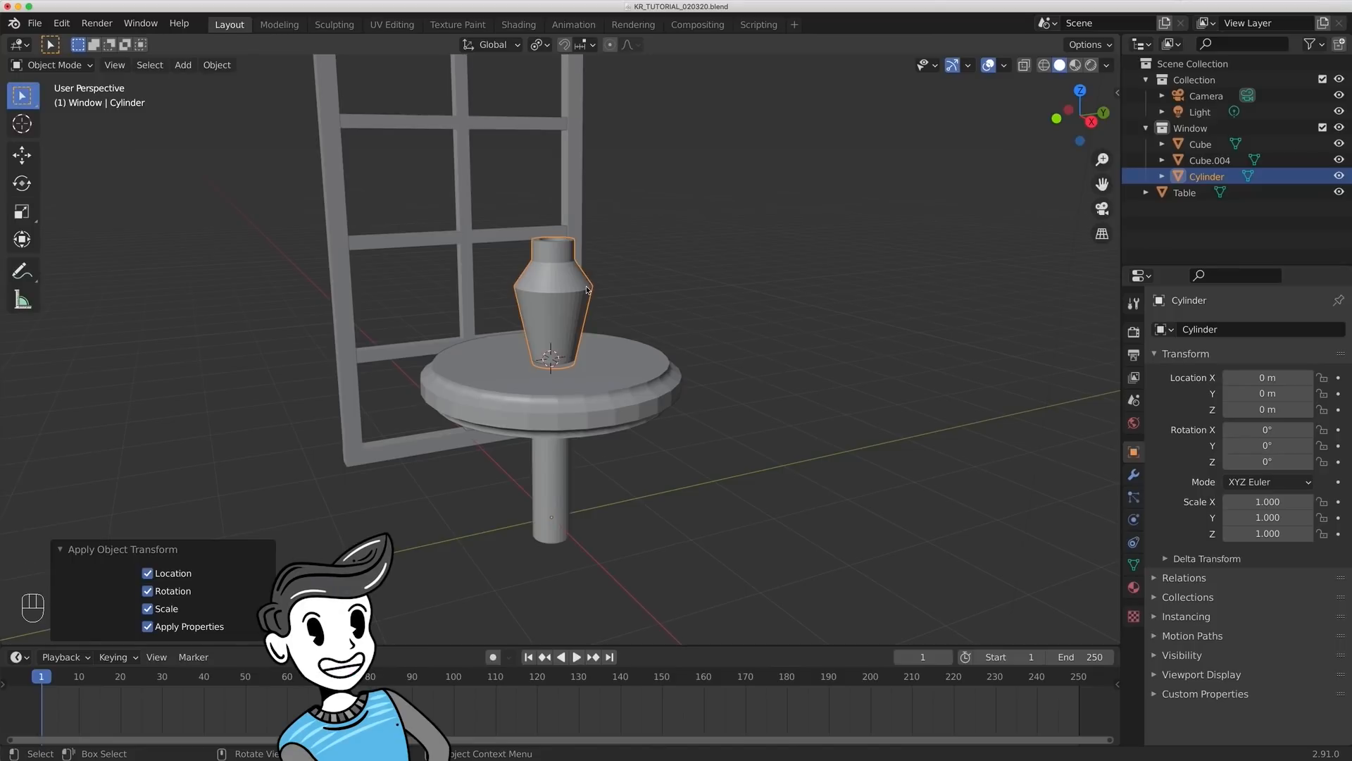
# - Bevel the edge loops at the widest part and the base of the neck together, using 5 segments
pyautogui.scroll(2, 637, 291)
pyautogui.press('Tab')
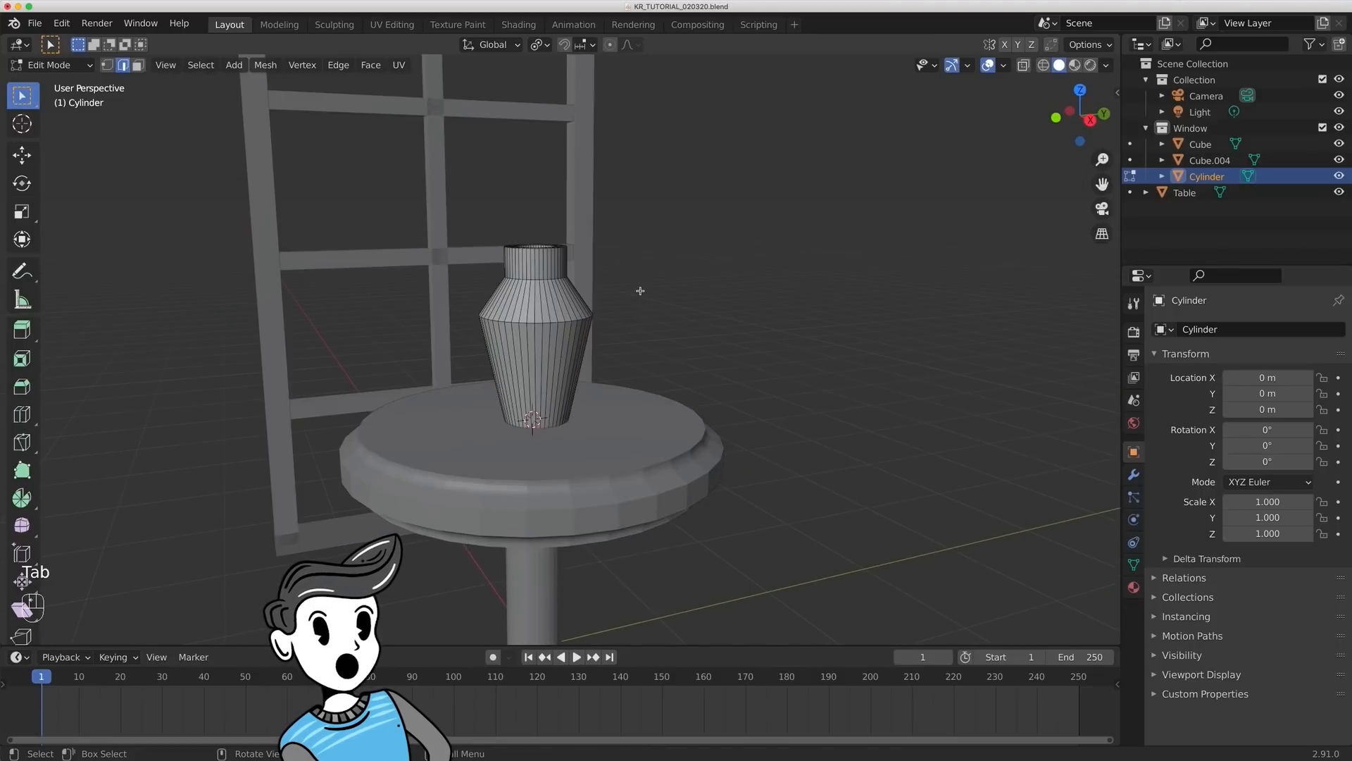
pyautogui.press('2')
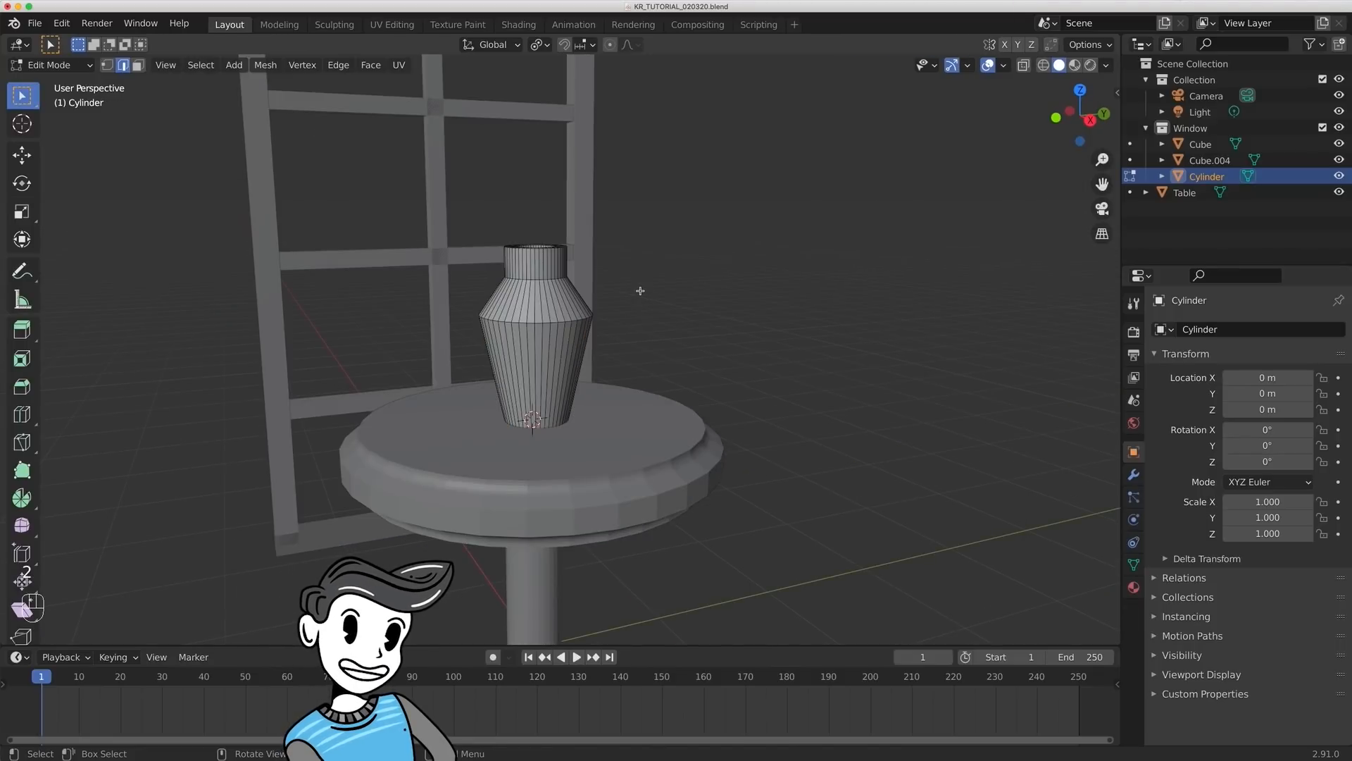
pyautogui.press('alt')
pyautogui.keyDown('alt'); pyautogui.click(546, 323); pyautogui.keyUp('alt')
pyautogui.scroll(3, 631, 362)
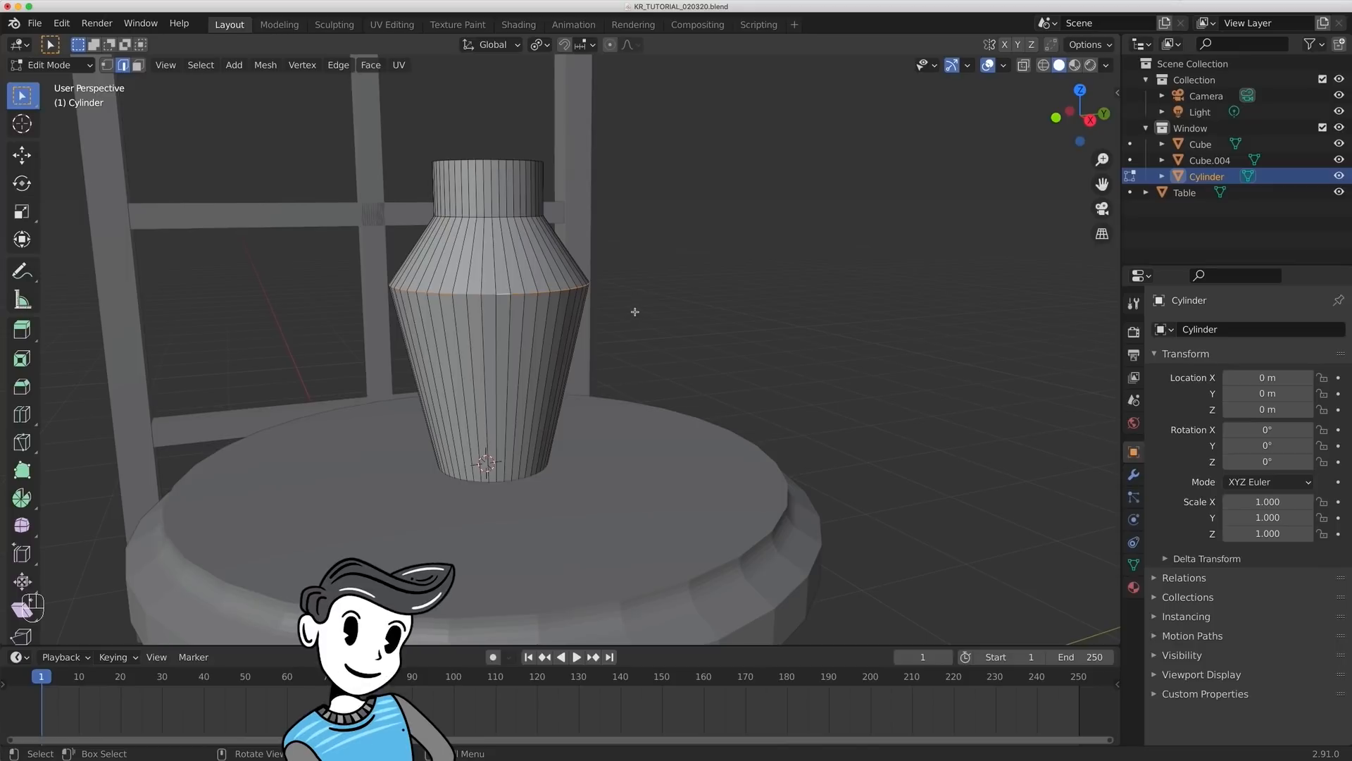
pyautogui.keyDown('alt'); pyautogui.keyDown('shift'); pyautogui.click(500, 217); pyautogui.keyUp('shift'); pyautogui.keyUp('alt')
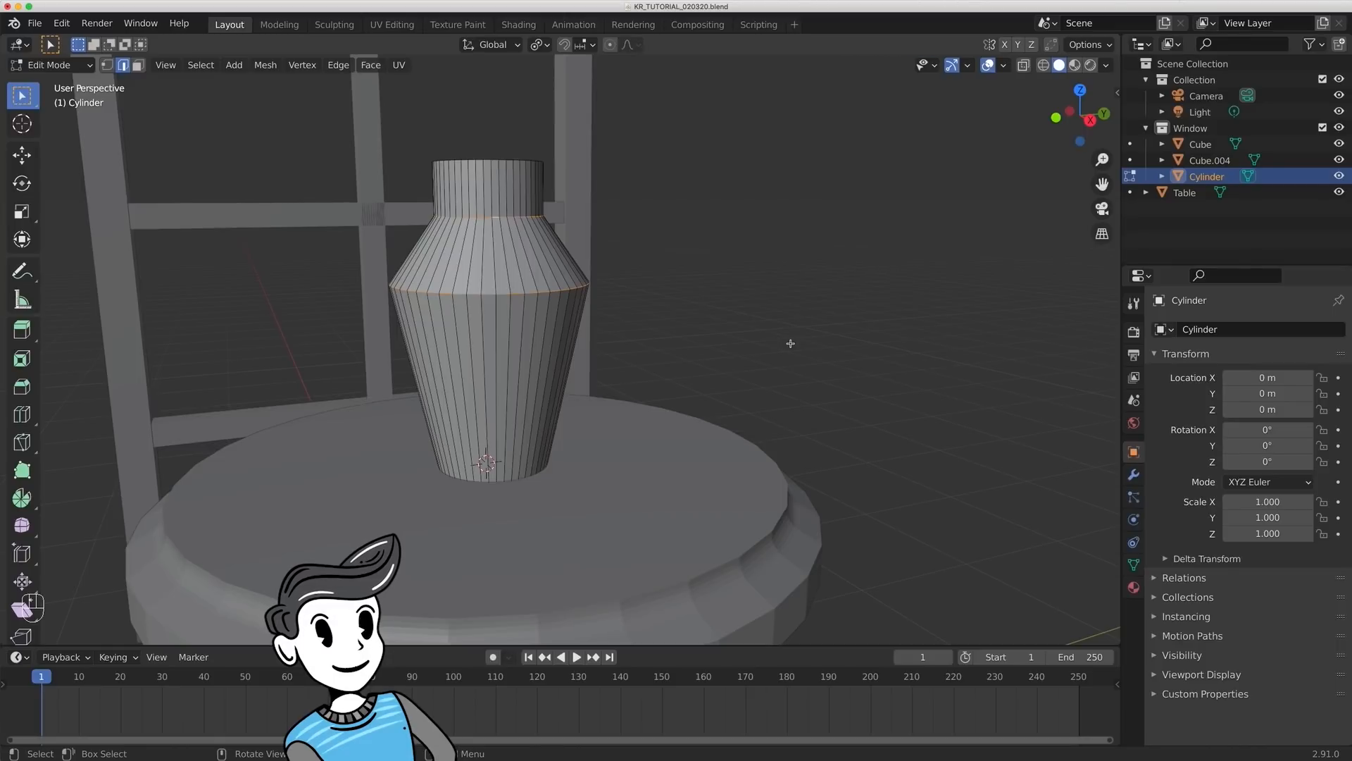
pyautogui.hotkey('ctrl', 'b')
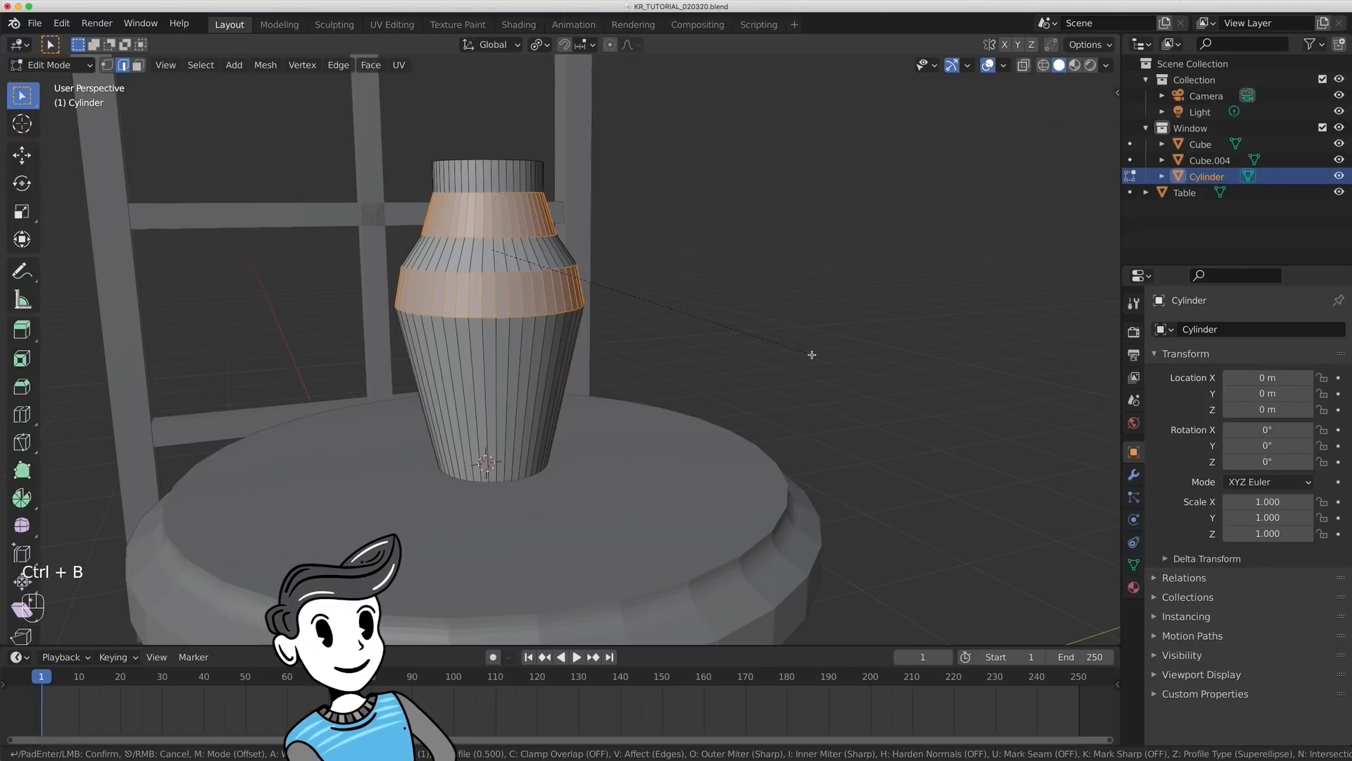
pyautogui.click(814, 350)
pyautogui.click(212, 397)
pyautogui.write('5')
pyautogui.press('Tab')
pyautogui.click(787, 309)
pyautogui.click(792, 300)
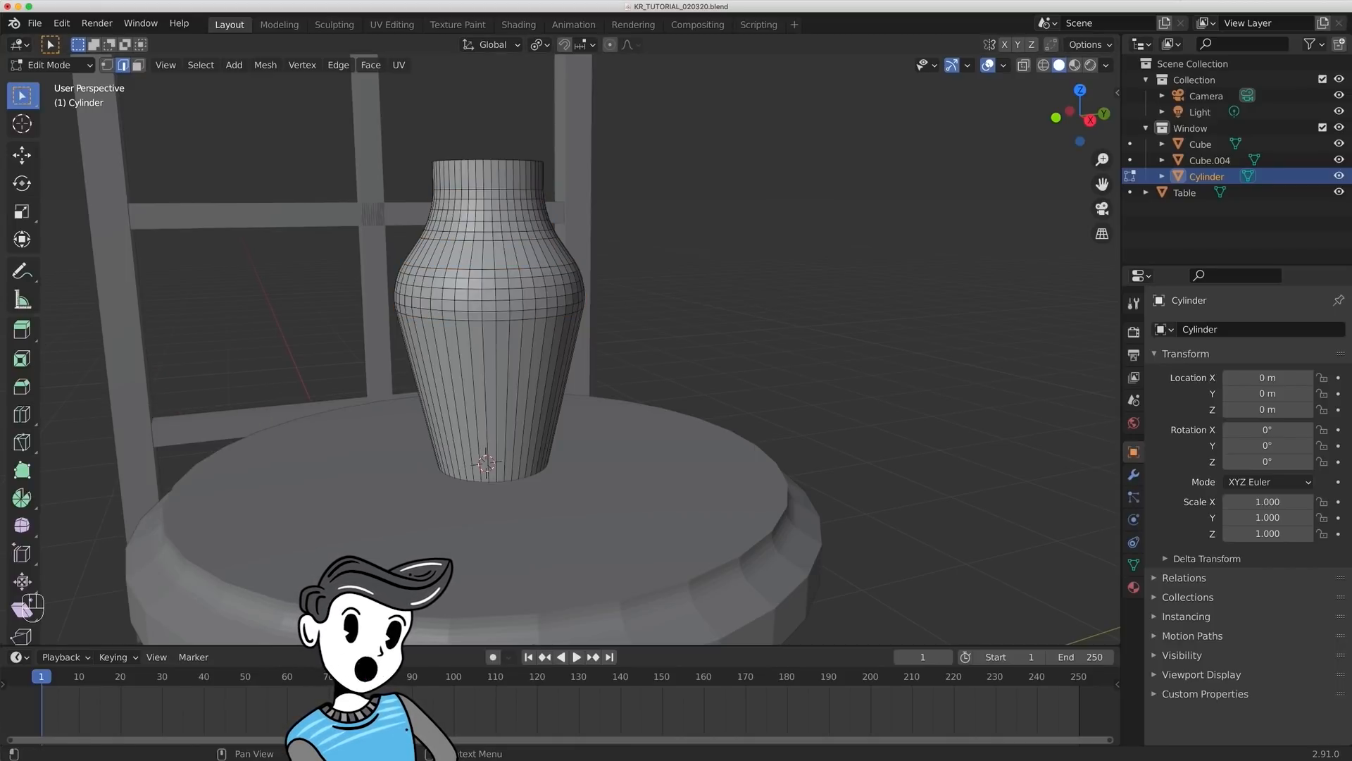
# - Return to Object Mode and reapply all transforms to the bevelled cylinder
pyautogui.press('Tab')
pyautogui.moveTo(779, 359); pyautogui.dragTo(530, 345, button='middle')
pyautogui.hotkey('ctrl', 'a')
pyautogui.click(529, 342)
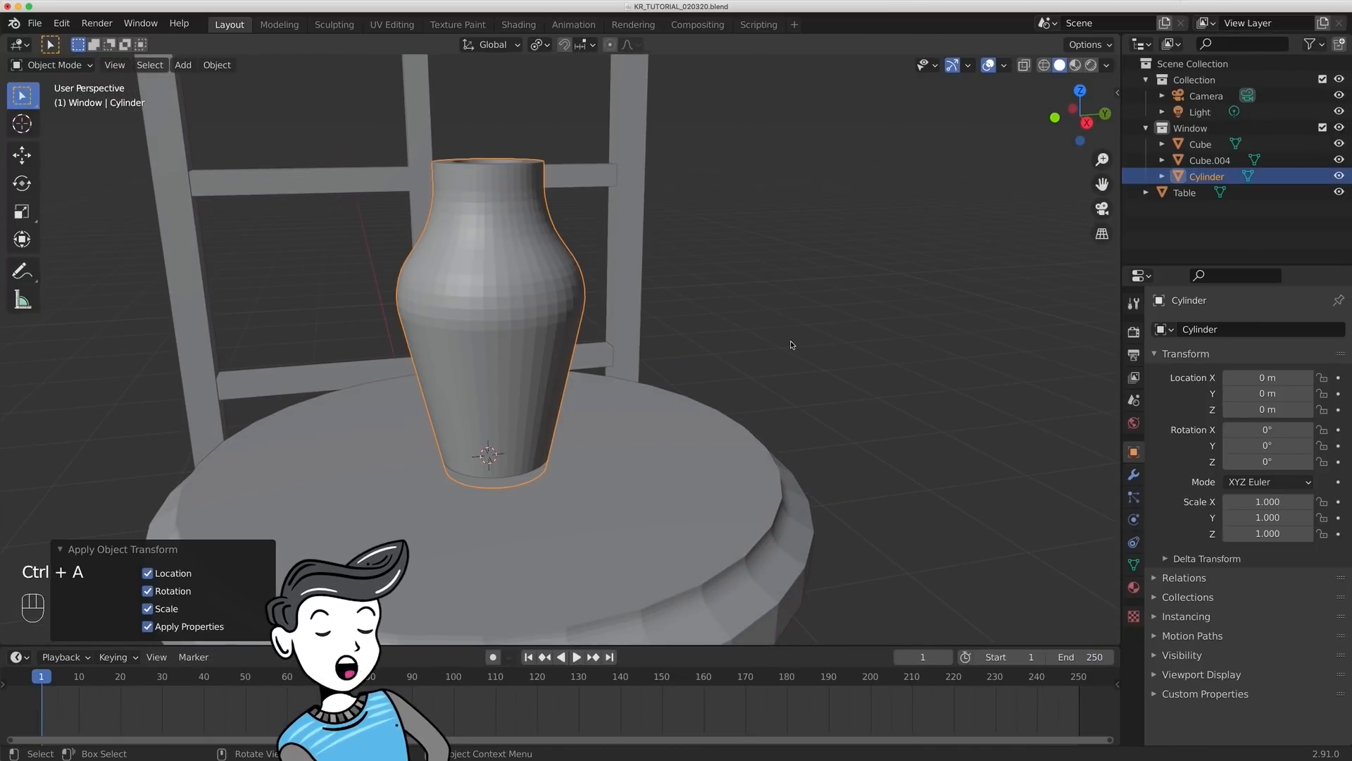
pyautogui.moveTo(779, 349); pyautogui.dragTo(784, 336, button='middle')
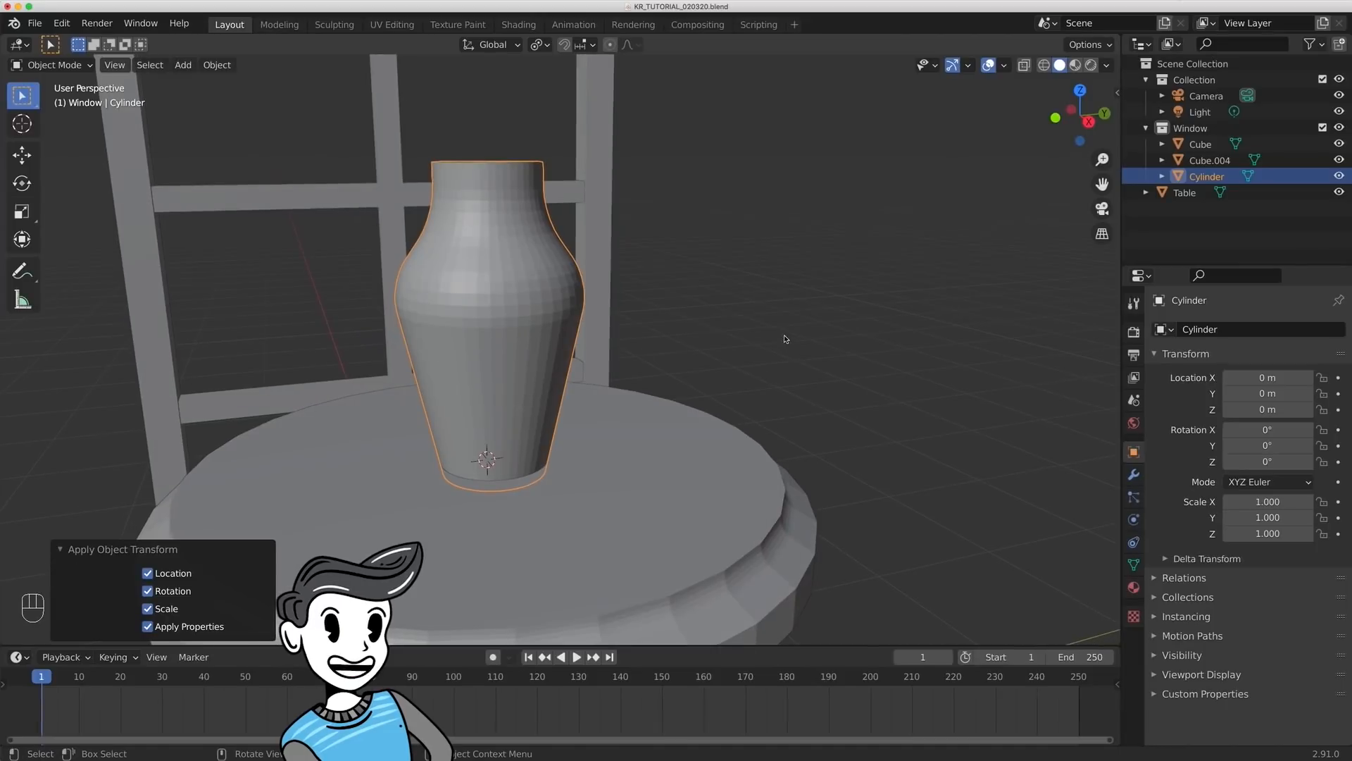
# - Rename the cylinder to Vase and move it out of the Window collection into the scene collection
pyautogui.doubleClick(1205, 176)
pyautogui.write('Vase')
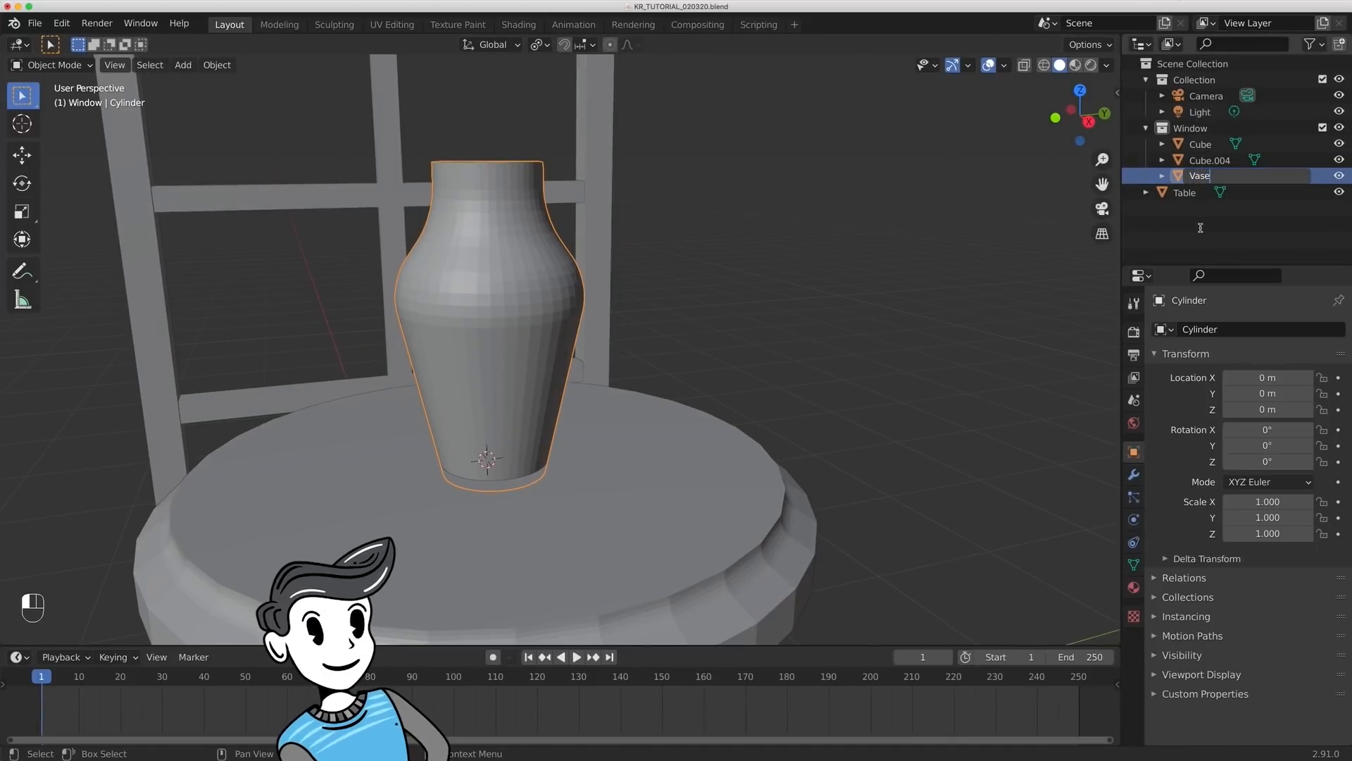
pyautogui.click(1201, 227)
pyautogui.moveTo(1200, 177); pyautogui.dragTo(1192, 243)
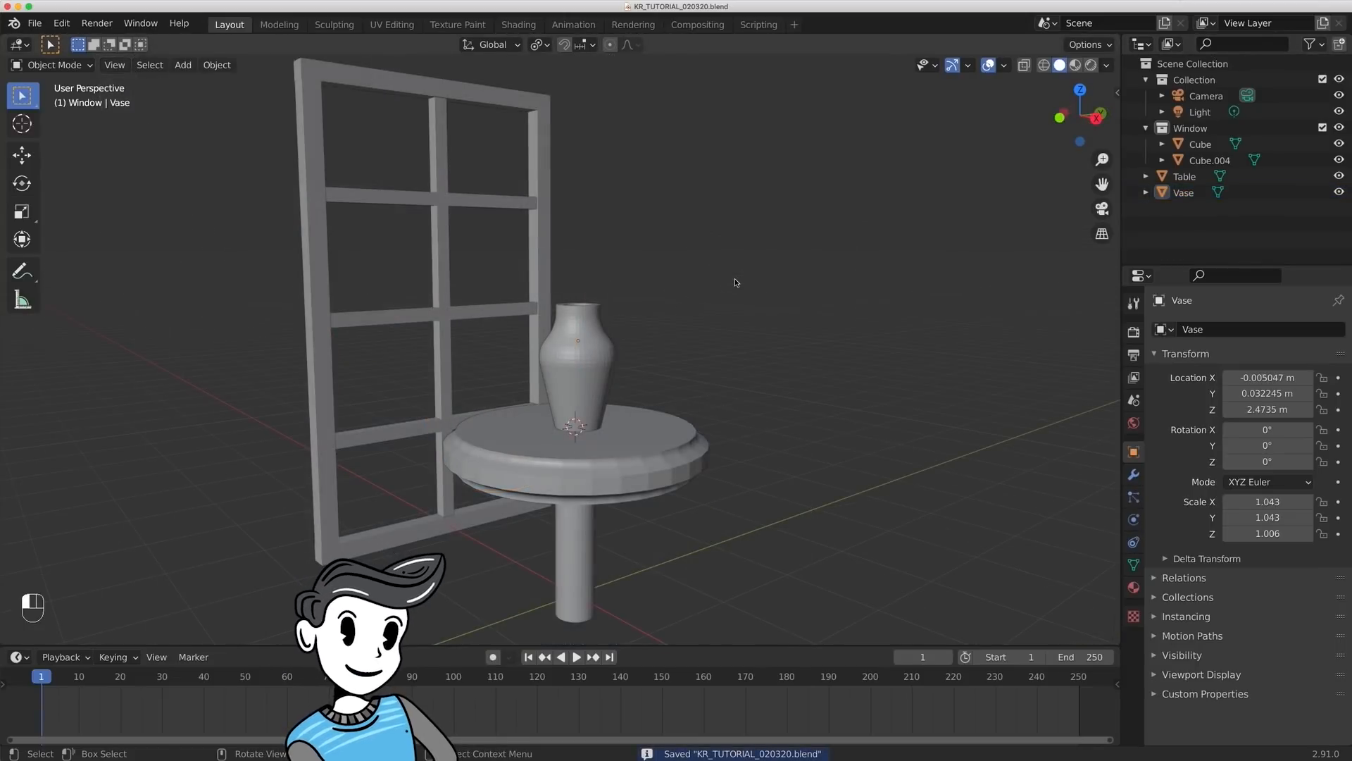
# - Save the scene file KR_TUTORIAL_020320.blend
pyautogui.moveTo(734, 283); pyautogui.dragTo(704, 285, button='middle')
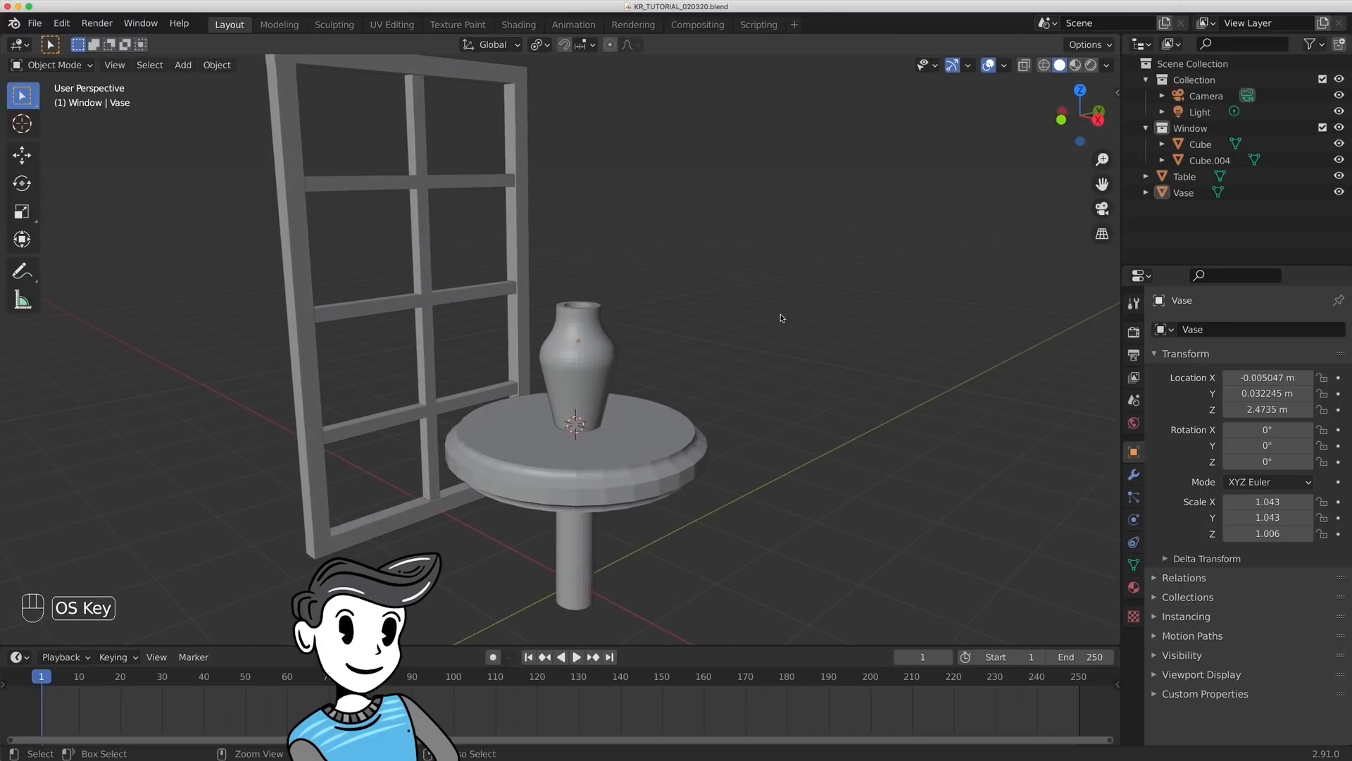
pyautogui.press('super+s')
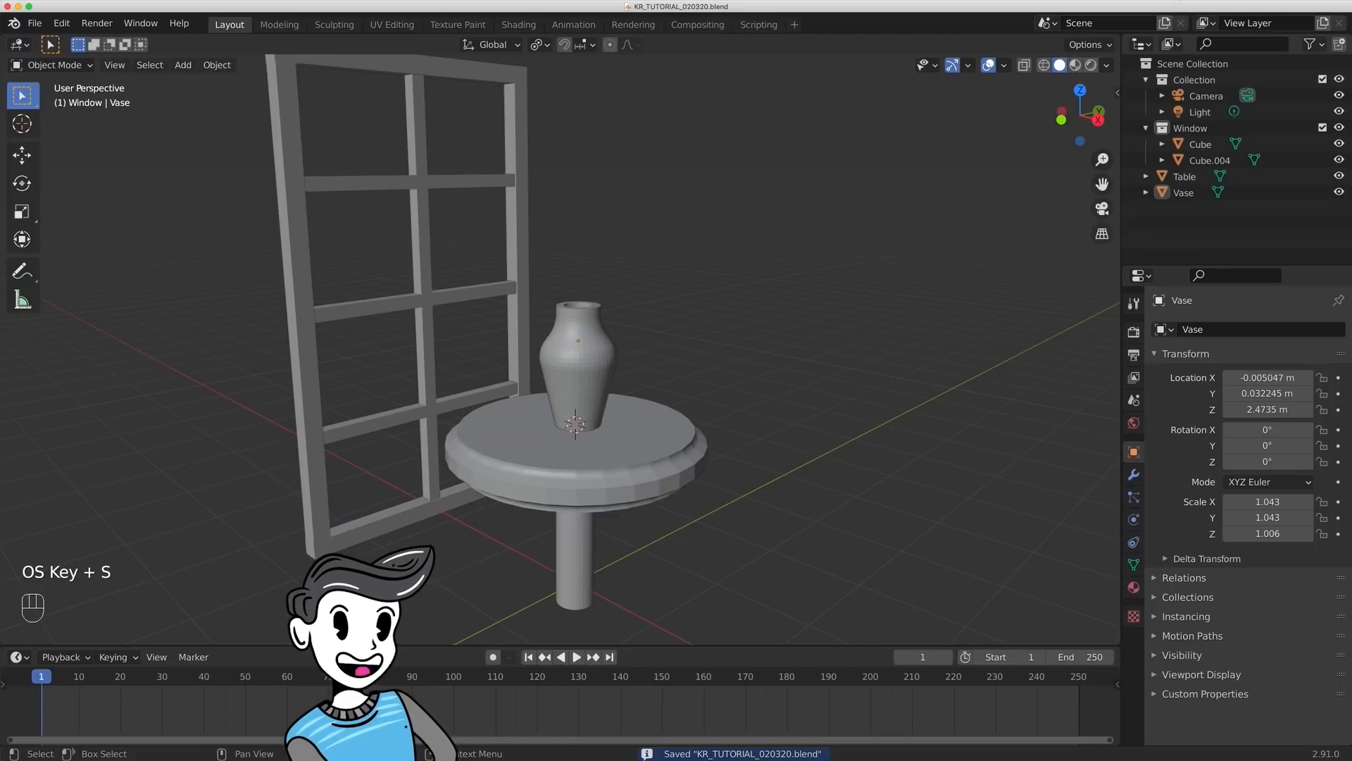
pyautogui.moveTo(1056, 236); pyautogui.dragTo(979, 251, button='middle')
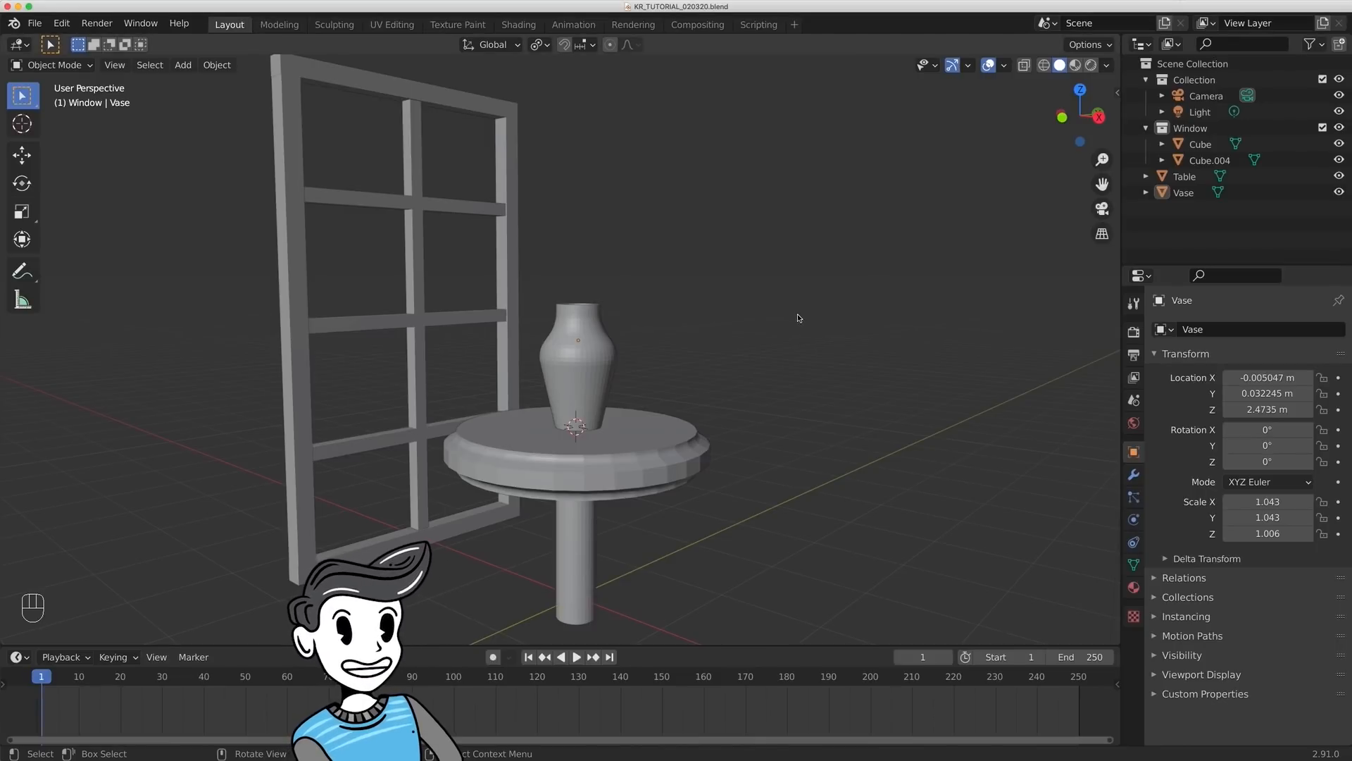
pyautogui.moveTo(806, 296); pyautogui.dragTo(808, 340, button='middle')
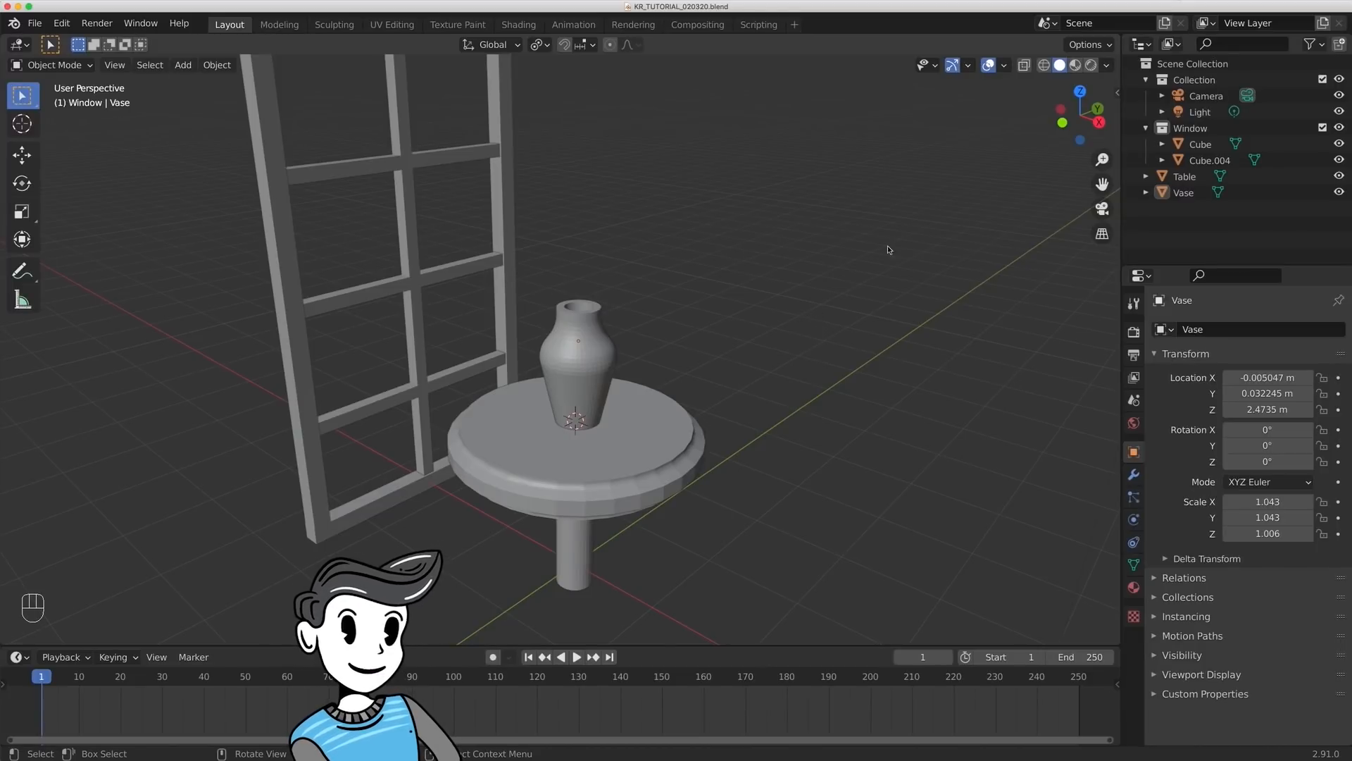
# - Hide the Window collection, the vase and the table in the viewport
pyautogui.click(1338, 128)
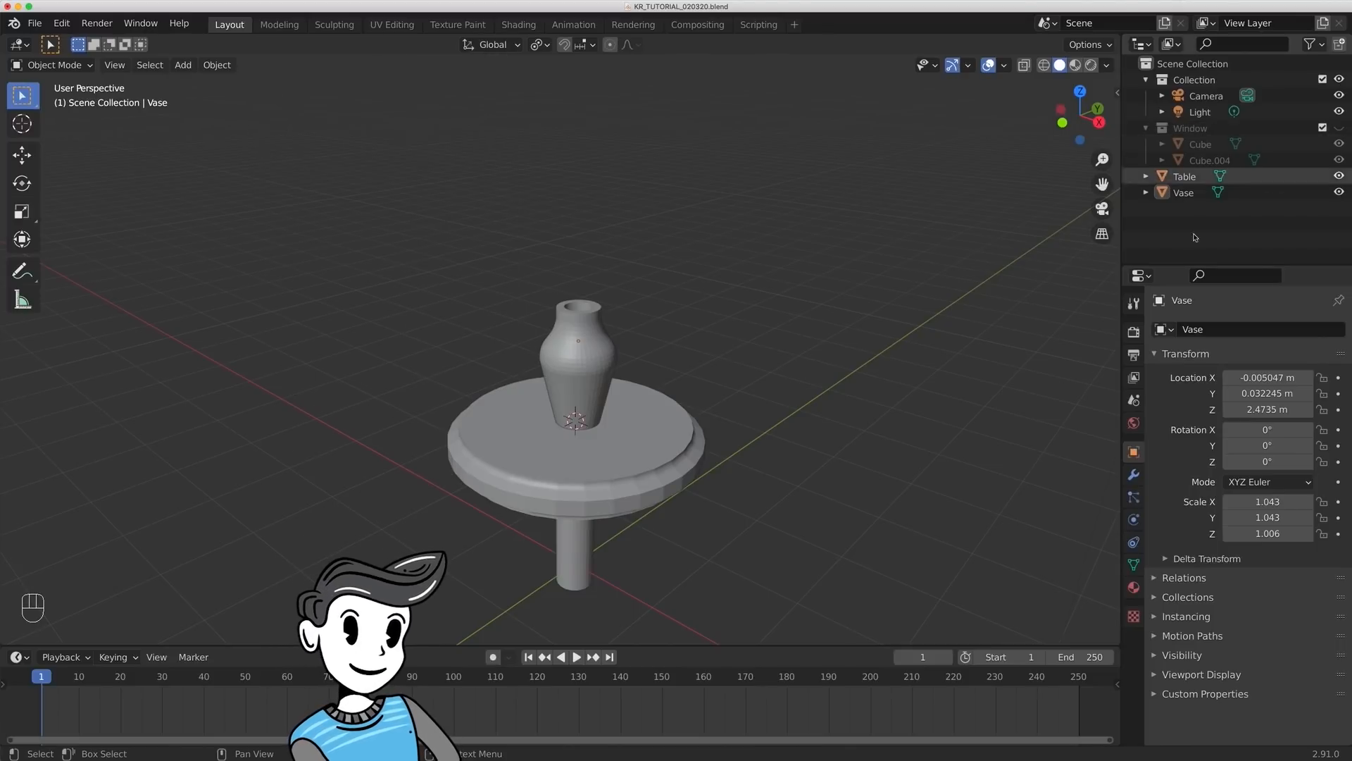
pyautogui.click(585, 359)
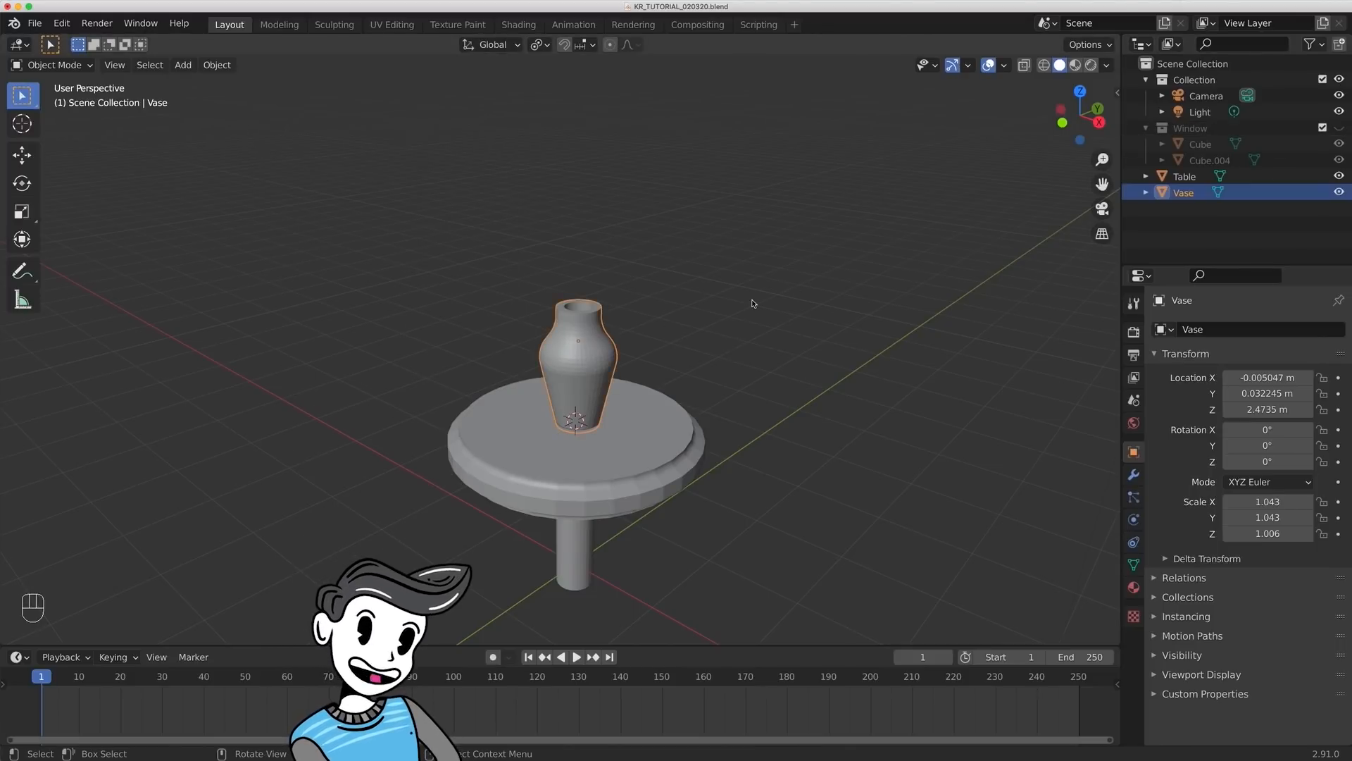
pyautogui.press('h')
pyautogui.click(620, 416)
pyautogui.press('h')
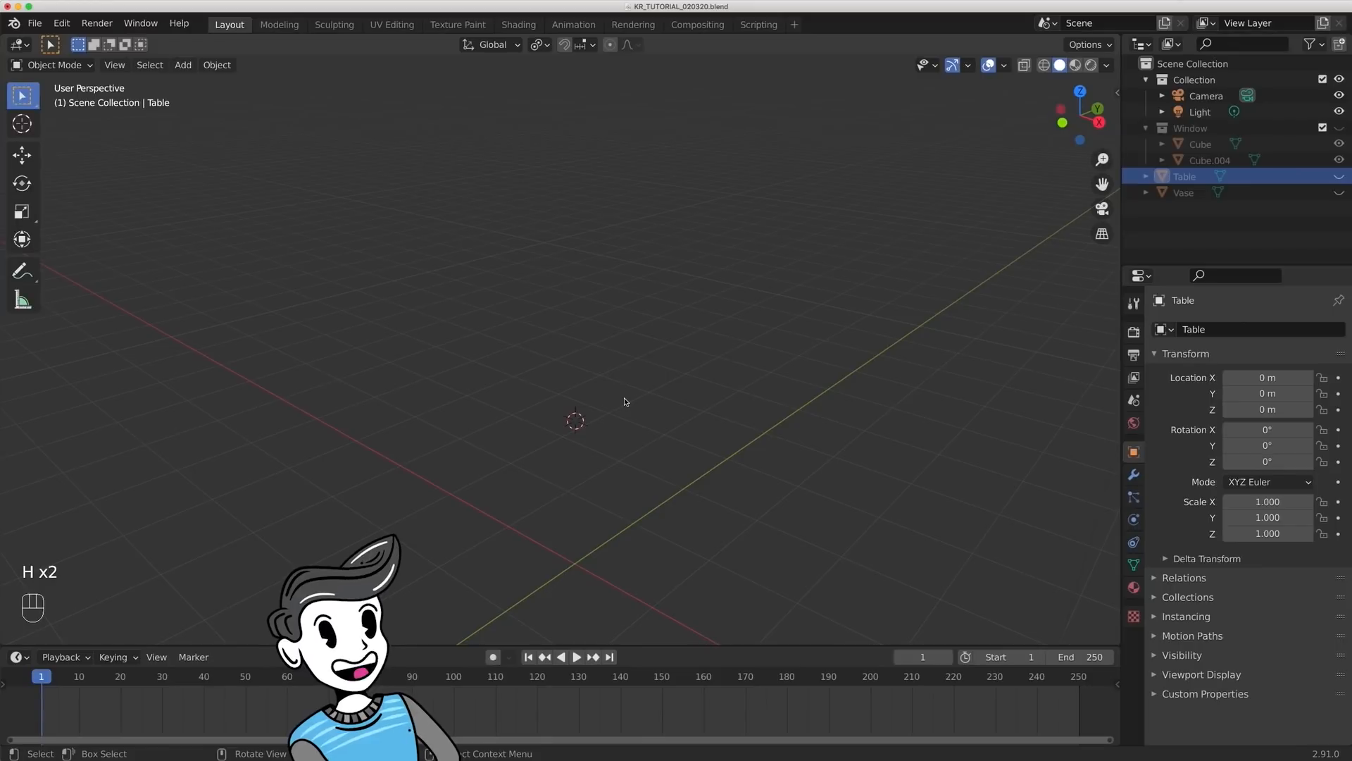
# - Move the 3D cursor to the world origin and add a 2 m plane there
pyautogui.hotkey('shift', 's')
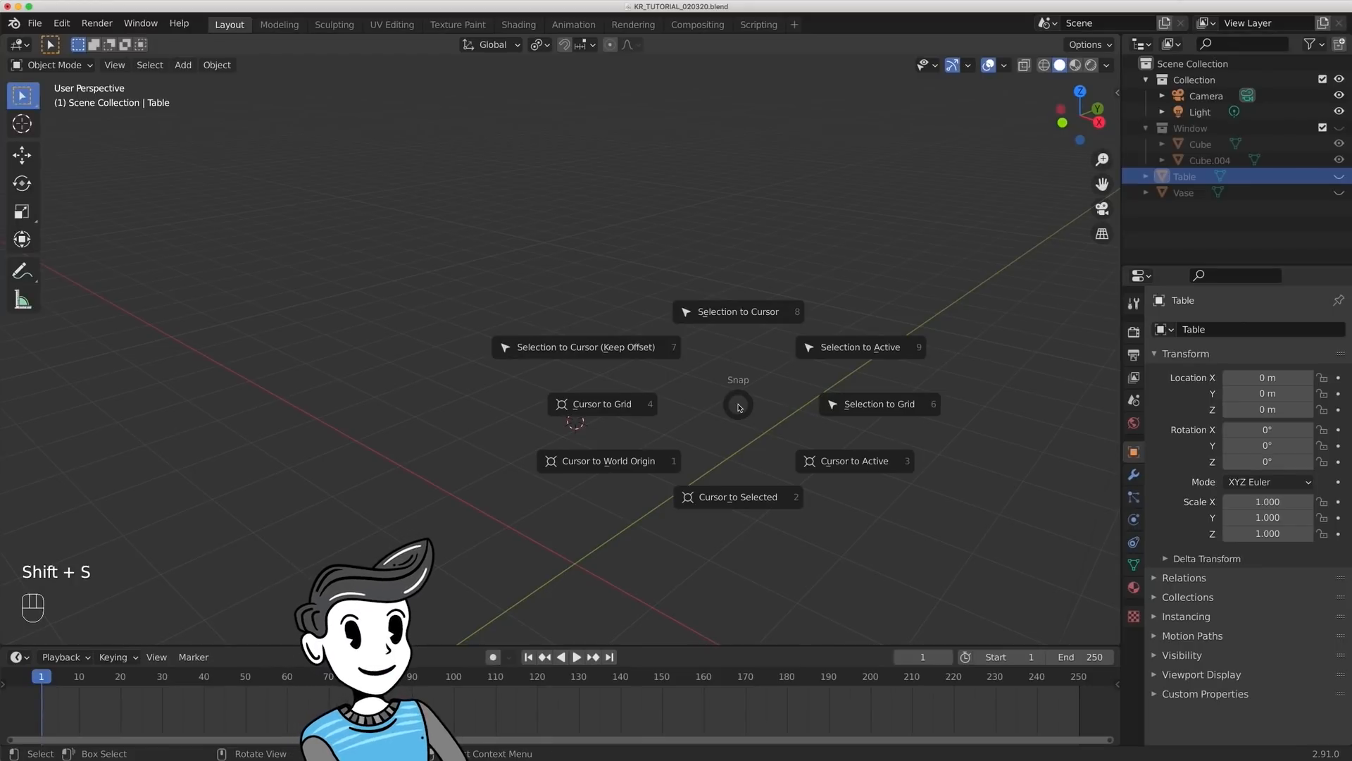
pyautogui.click(651, 451)
pyautogui.keyDown('shift'); pyautogui.moveTo(651, 446); pyautogui.dragTo(709, 304, button='middle'); pyautogui.keyUp('shift')
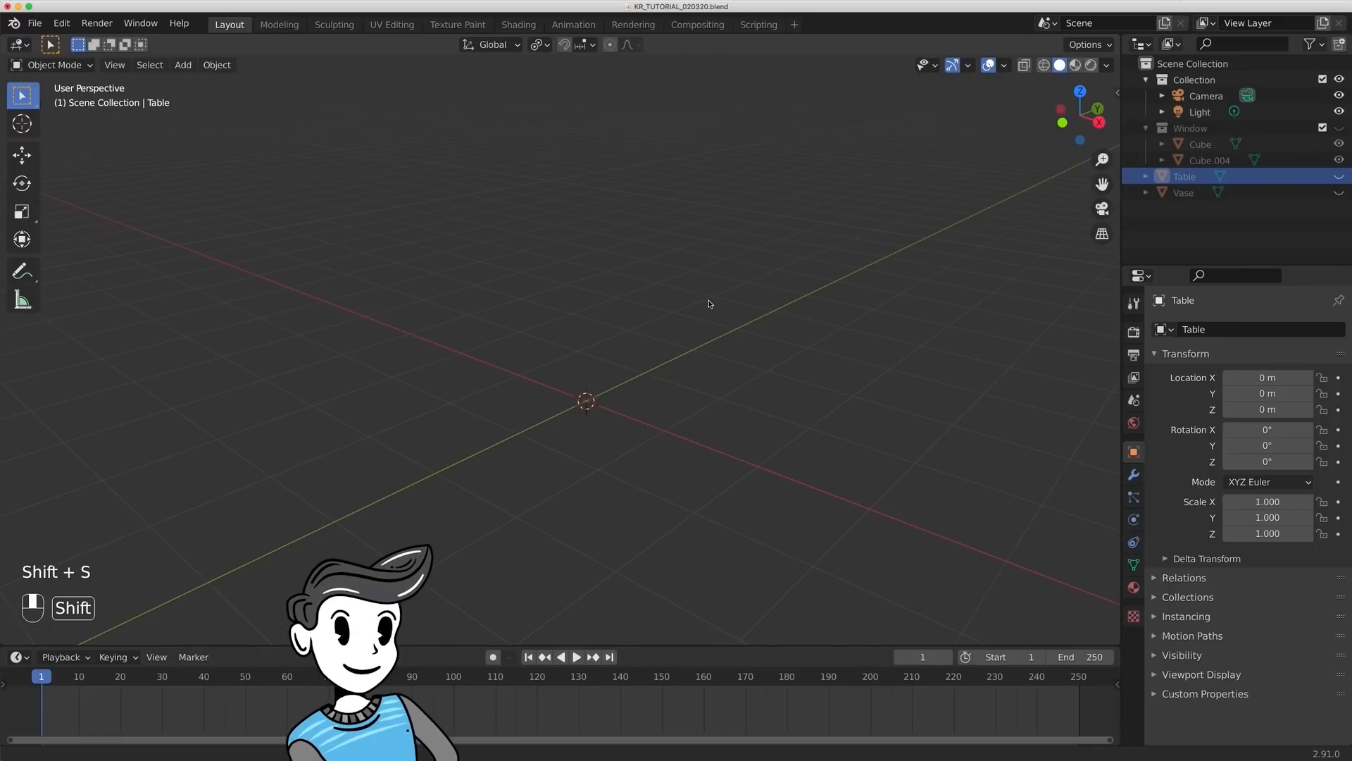
pyautogui.hotkey('shift', 'a')
pyautogui.moveTo(711, 319)
pyautogui.click(777, 327)
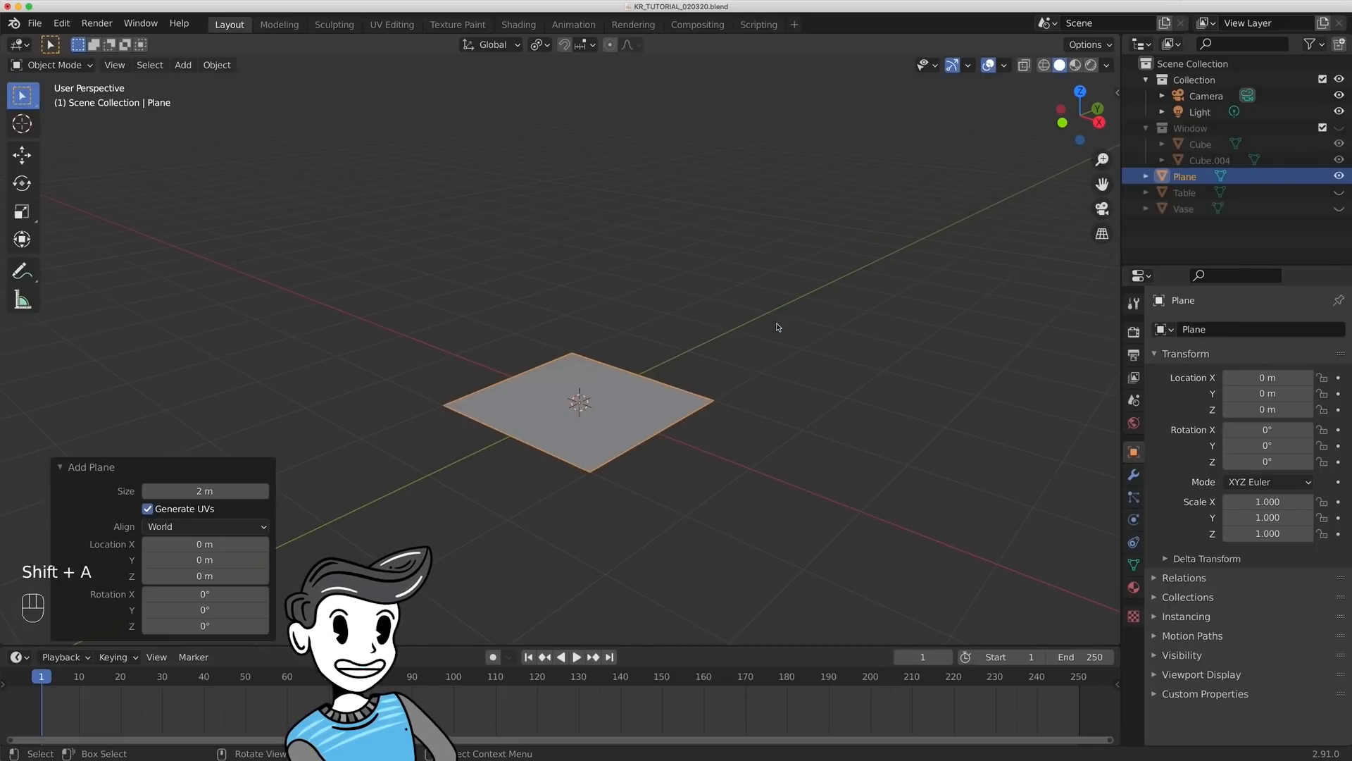
# - Scale the plane along the Y axis to about 0.704
pyautogui.moveTo(808, 266); pyautogui.dragTo(855, 205, button='middle')
pyautogui.press('s')
pyautogui.press('y')
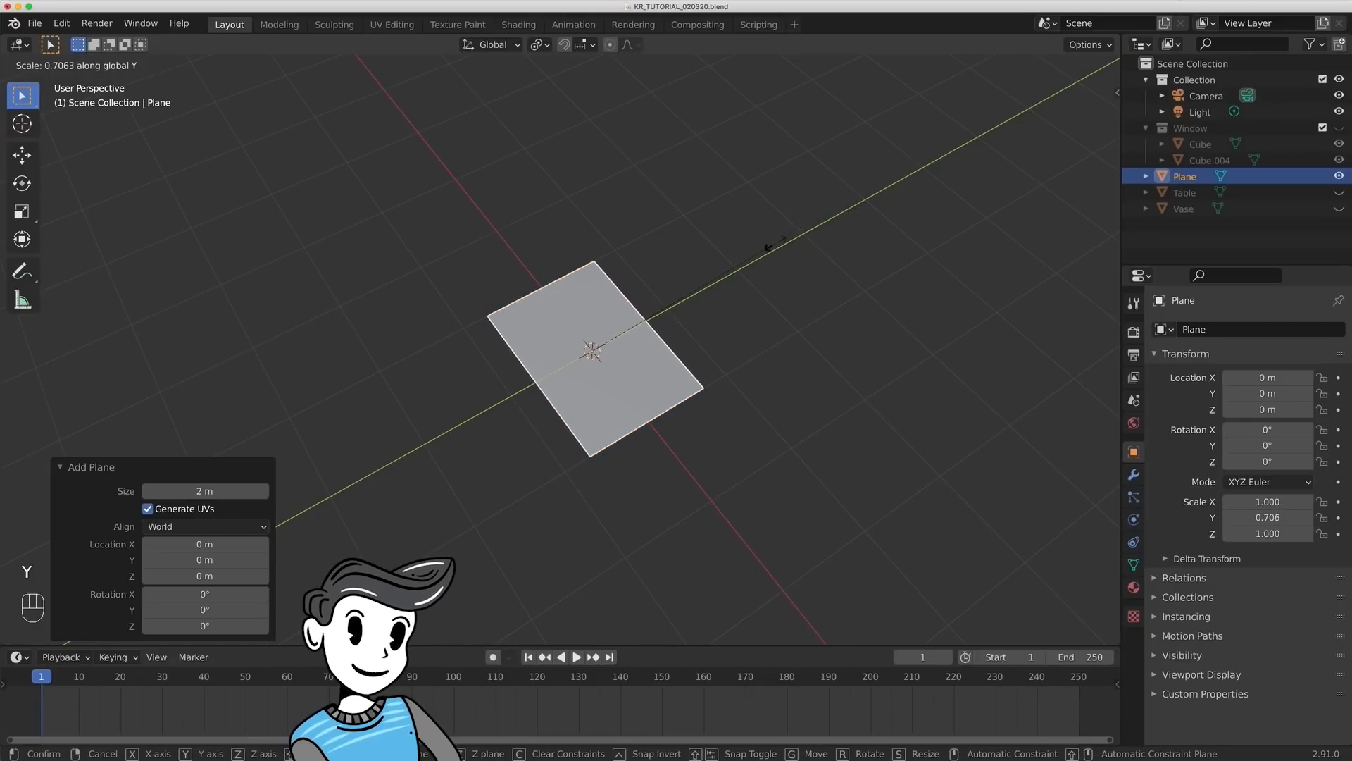
pyautogui.click(746, 232)
# - In Edit Mode, add one centred loop cut across the middle of the plane, parallel to its short sides
pyautogui.press('Tab')
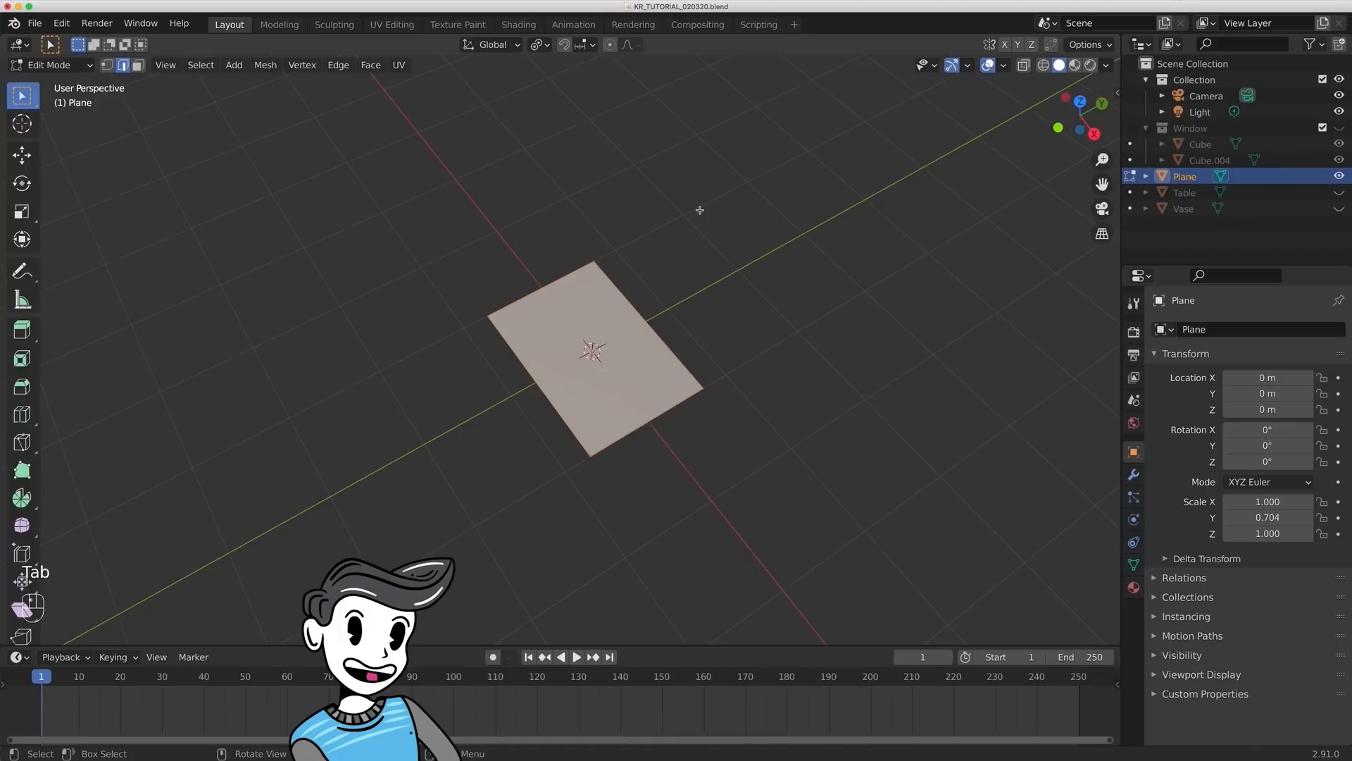
pyautogui.hotkey('ctrl', 'r')
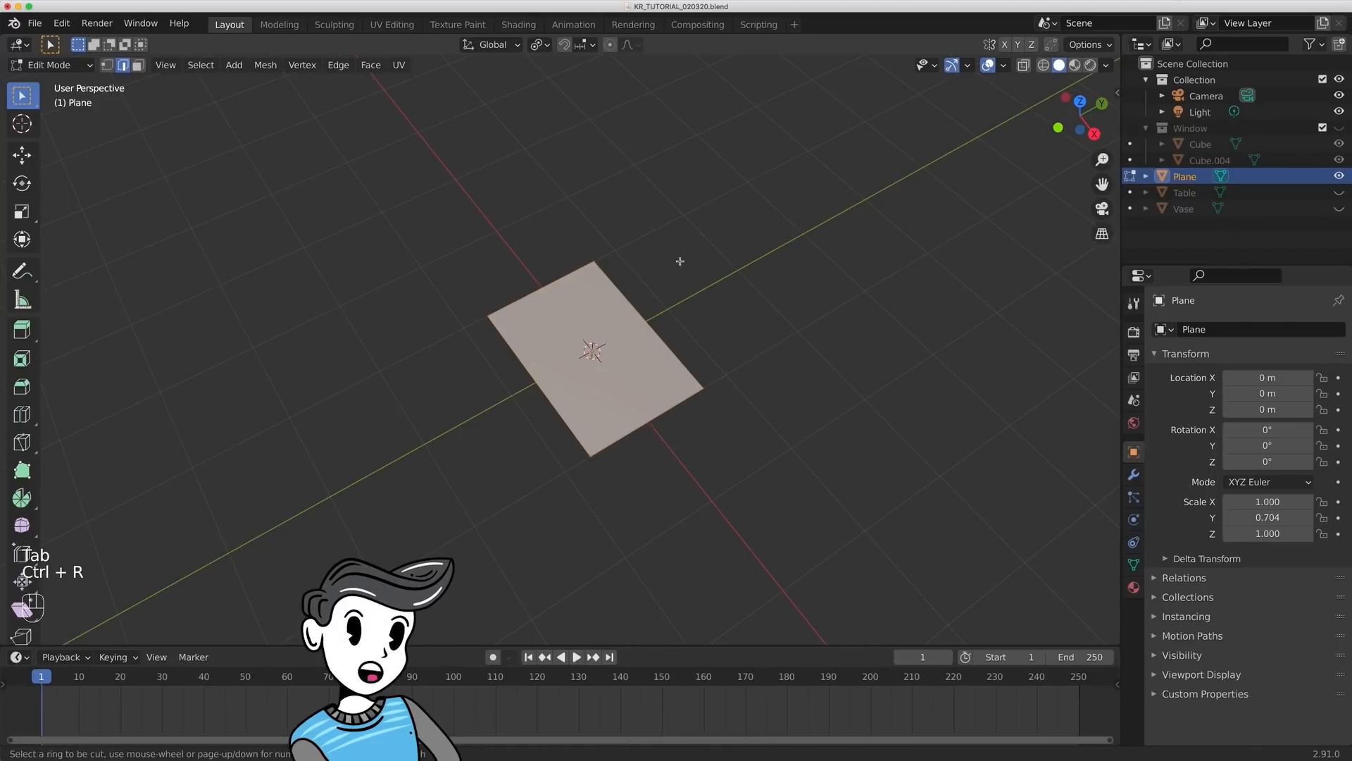
pyautogui.click(627, 322)
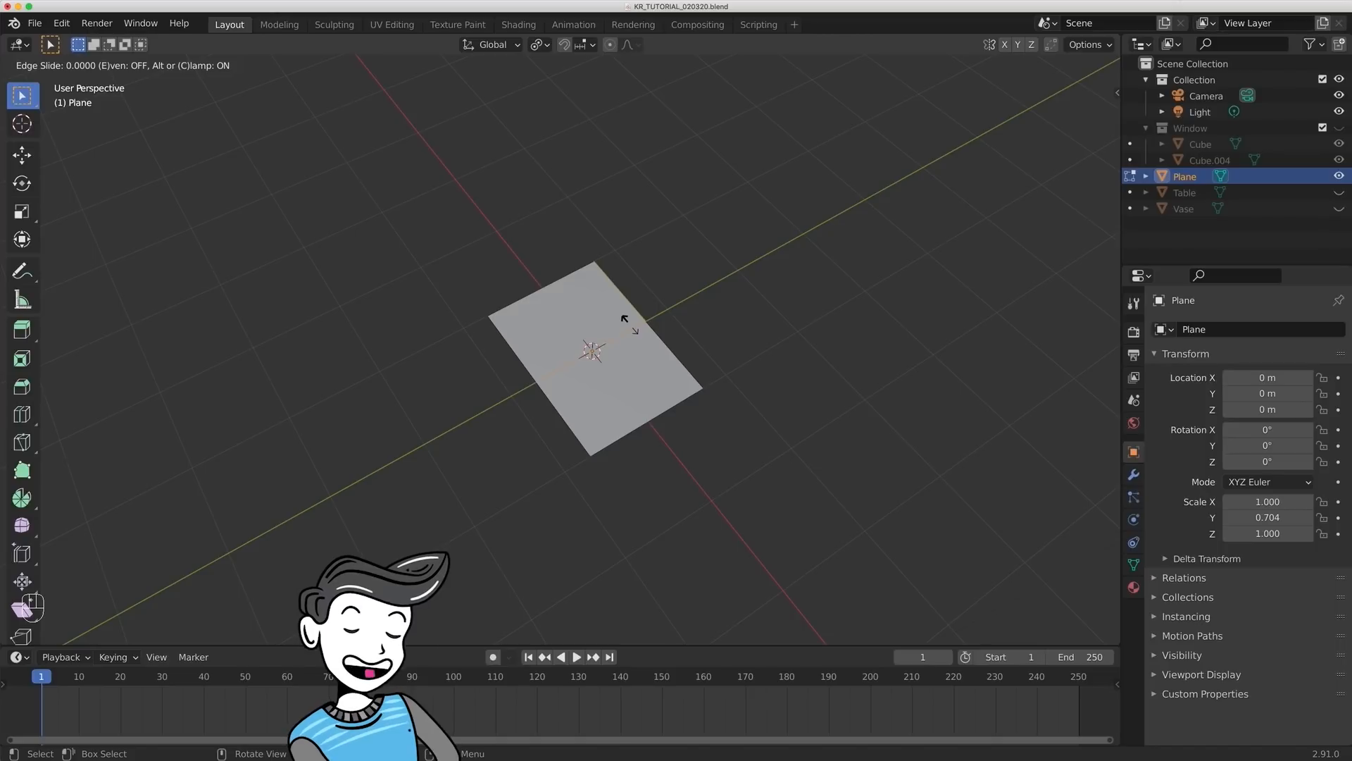
pyautogui.rightClick(626, 321)
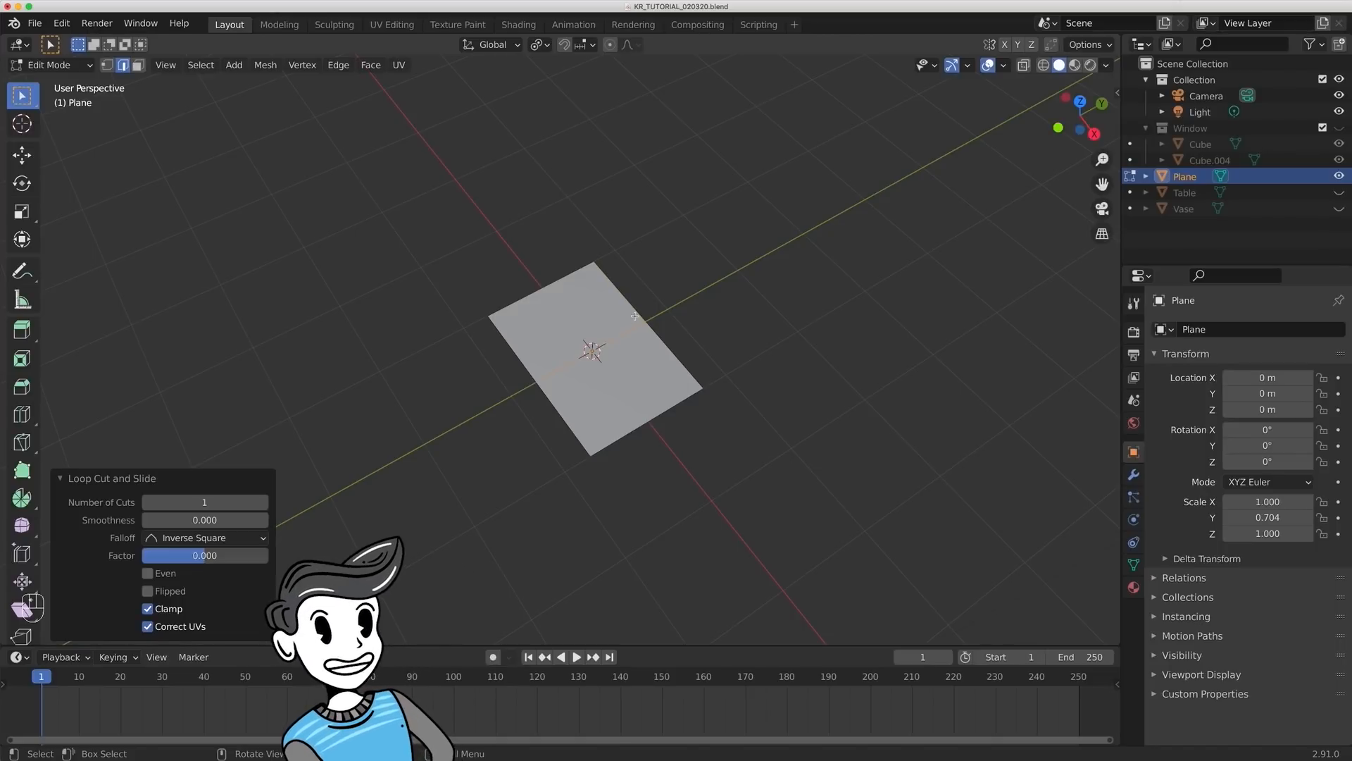
# - Select the two vertices at the plane's negative X end and scale them along Y to about 0.66
pyautogui.press('1')
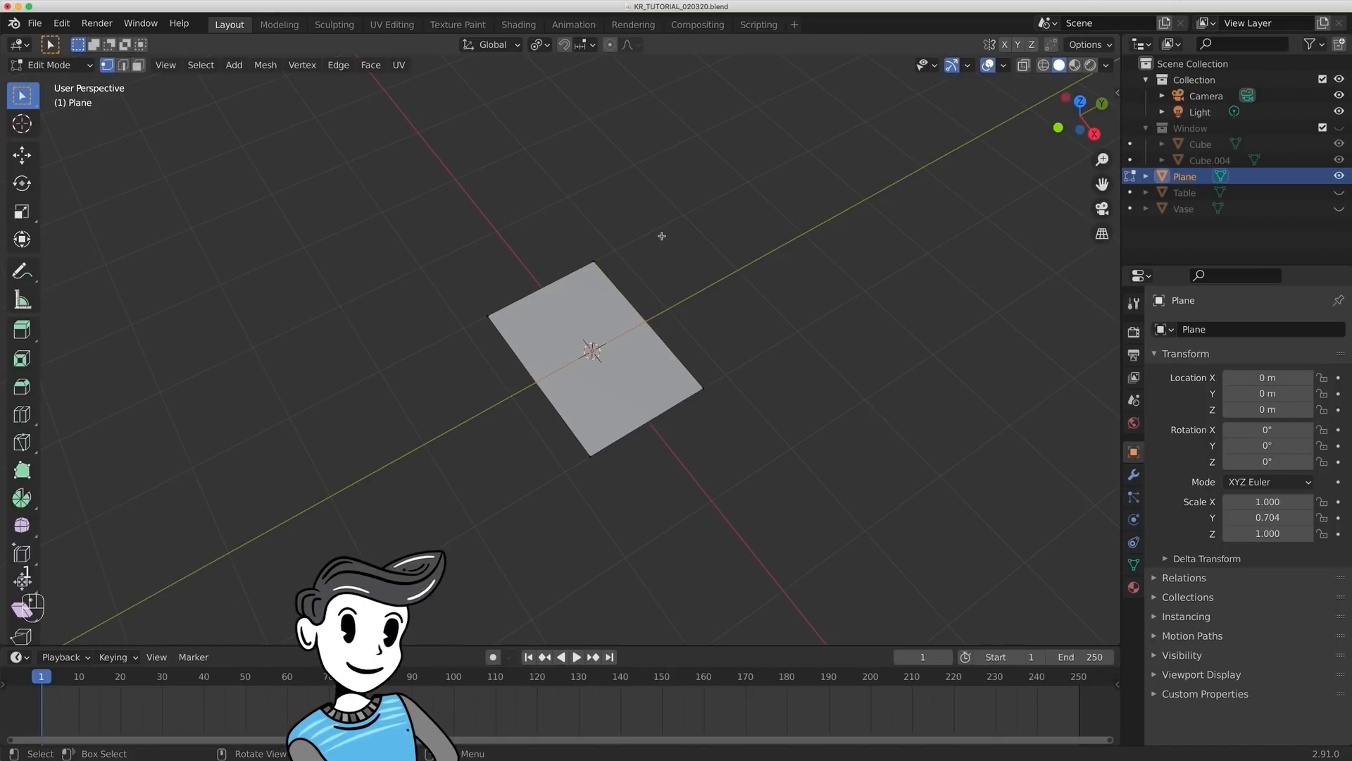
pyautogui.moveTo(729, 227)
pyautogui.mouseDown(button='middle')
pyautogui.moveTo(718, 253)
pyautogui.moveTo(730, 253)
pyautogui.mouseUp(button='middle')
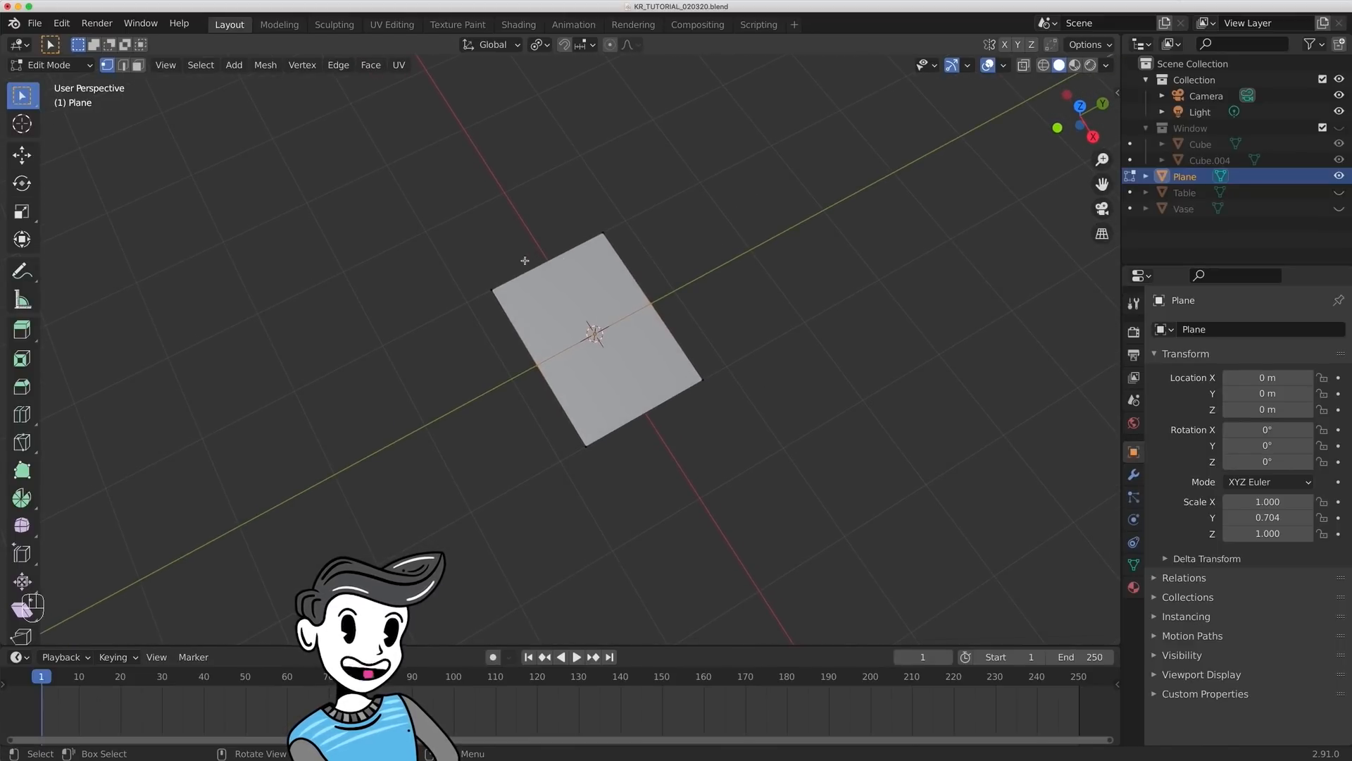
pyautogui.moveTo(499, 294); pyautogui.dragTo(486, 268, button='middle')
pyautogui.moveTo(438, 150); pyautogui.dragTo(621, 274)
pyautogui.press('s')
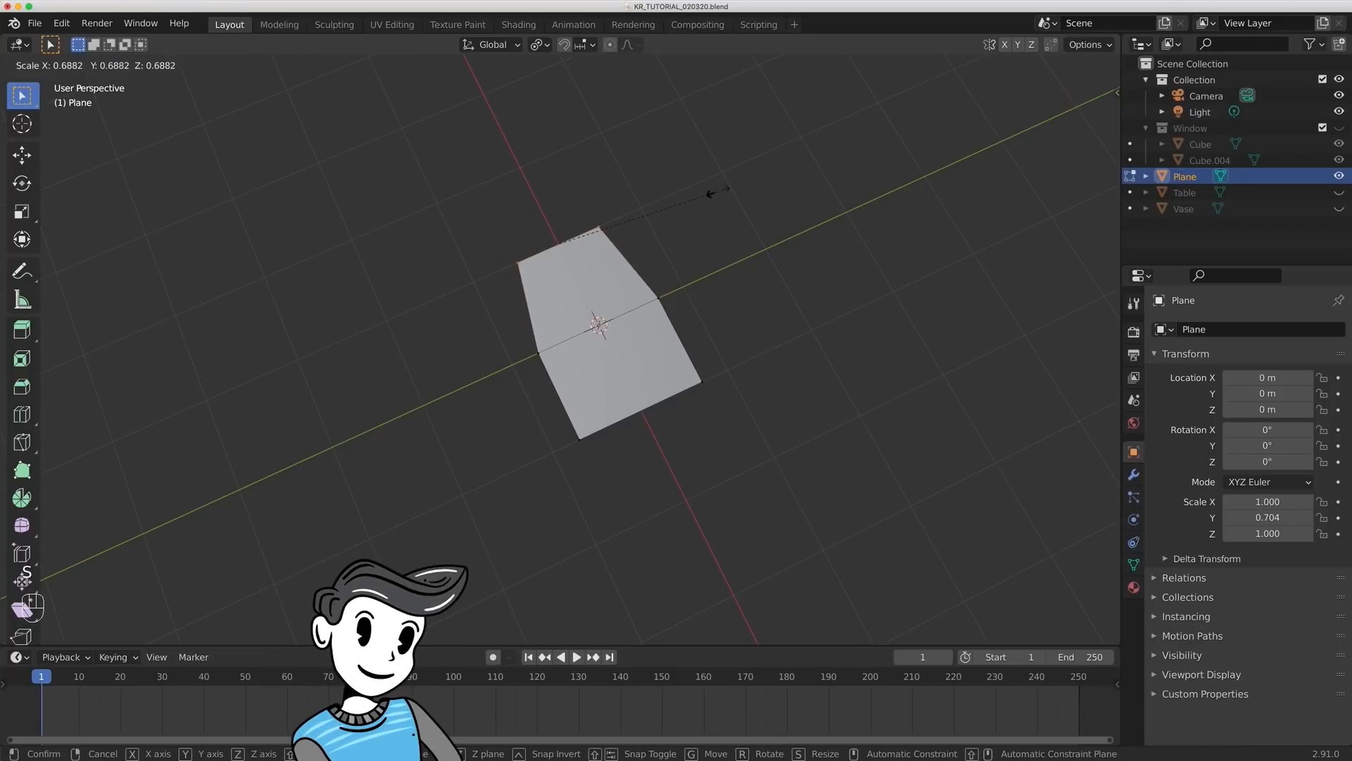
pyautogui.press('y')
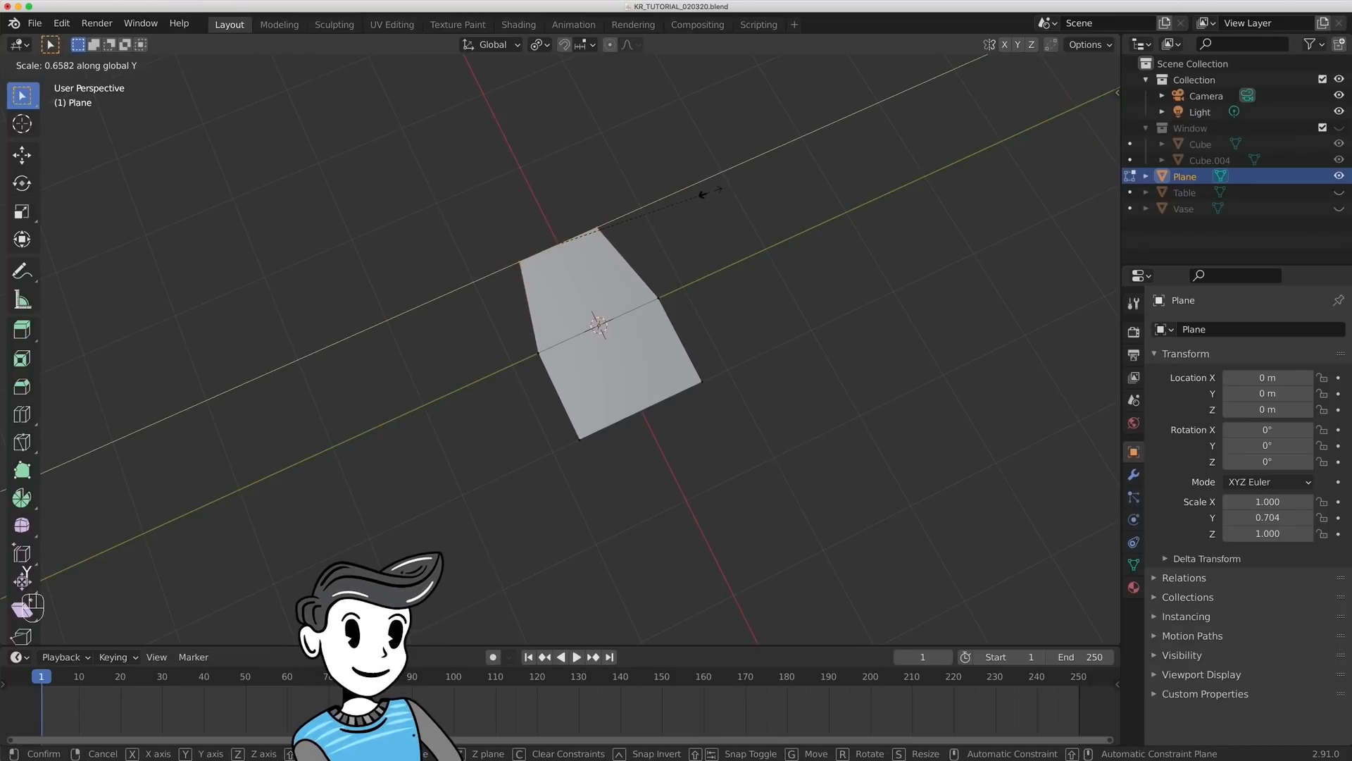
# - Scale the vertices at the plane's positive X end along Y to about 0.486
pyautogui.press('s')
pyautogui.press('y')
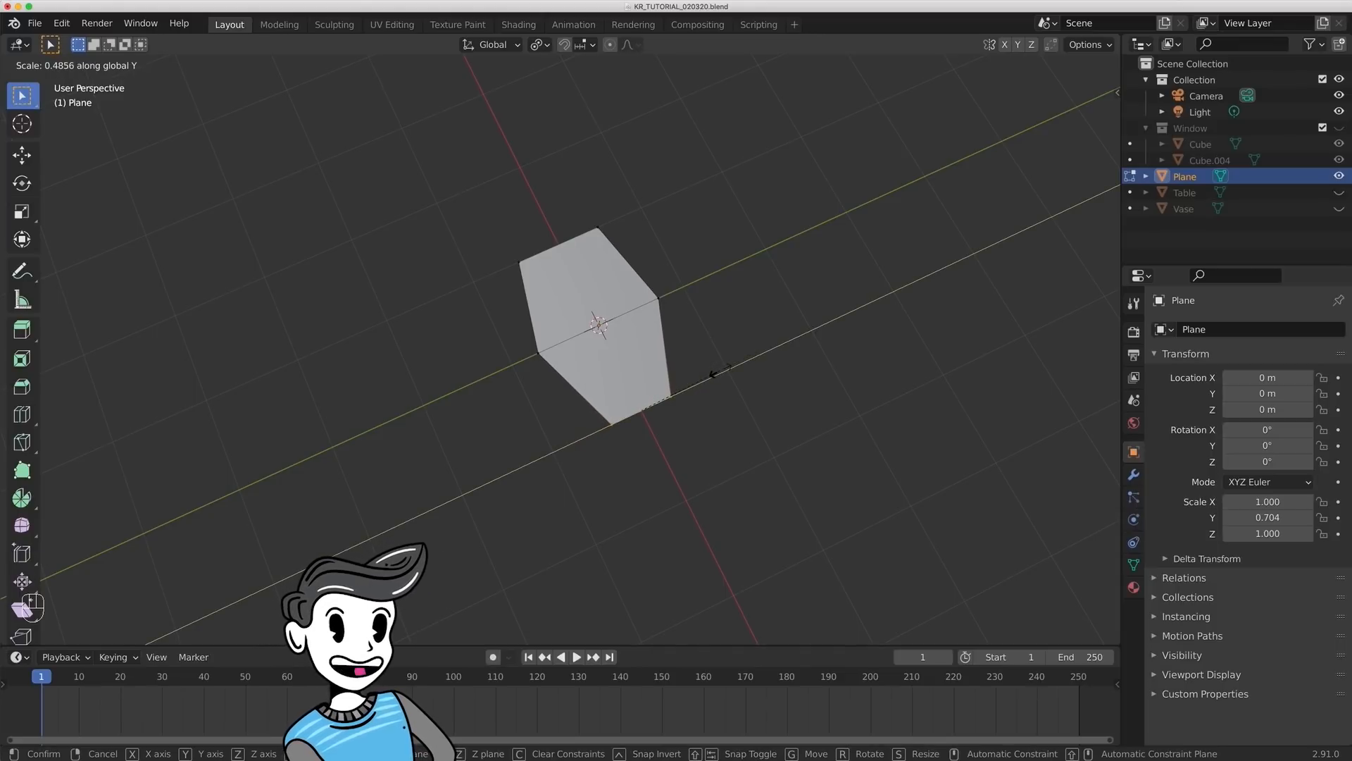
pyautogui.click(713, 373)
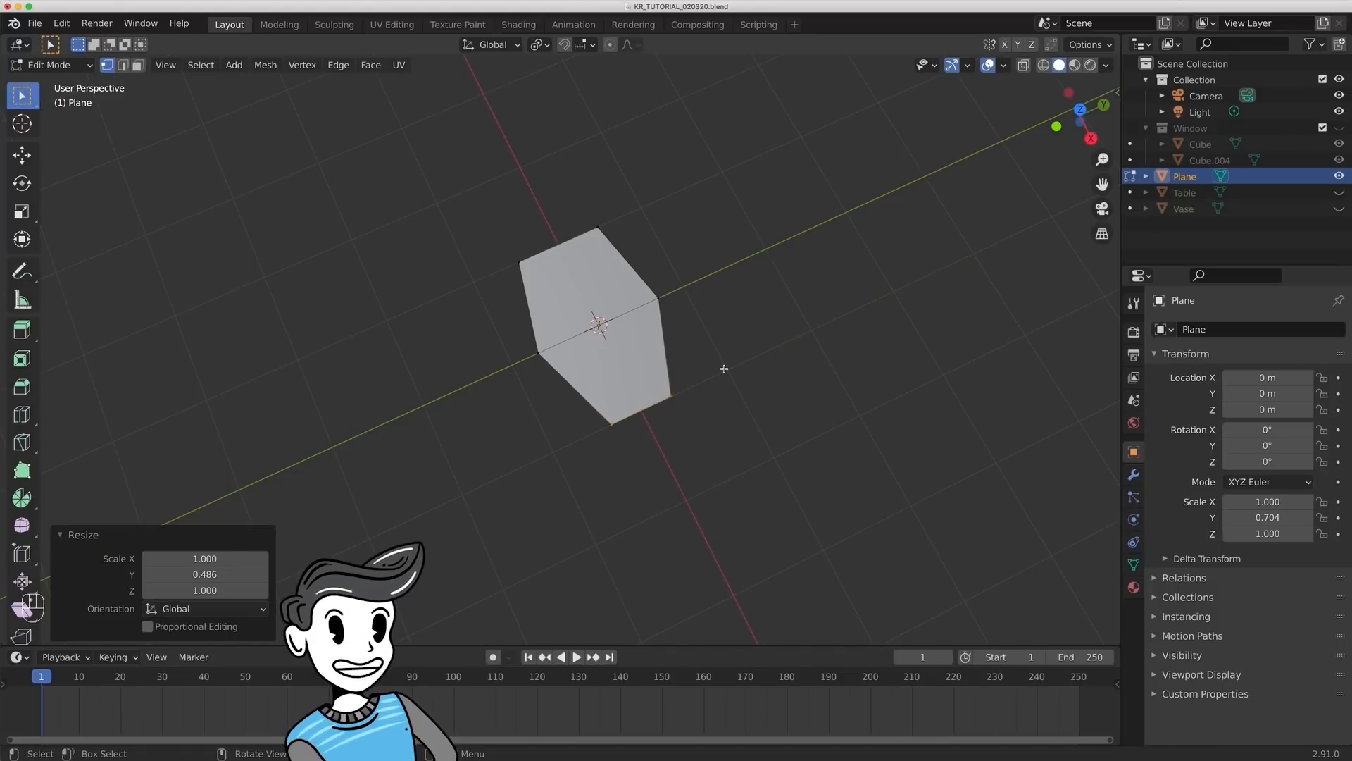
# - Switch to the top view and fine-tune the petal's taper by scaling its end vertices along Y
pyautogui.moveTo(678, 425); pyautogui.dragTo(713, 367, button='middle')
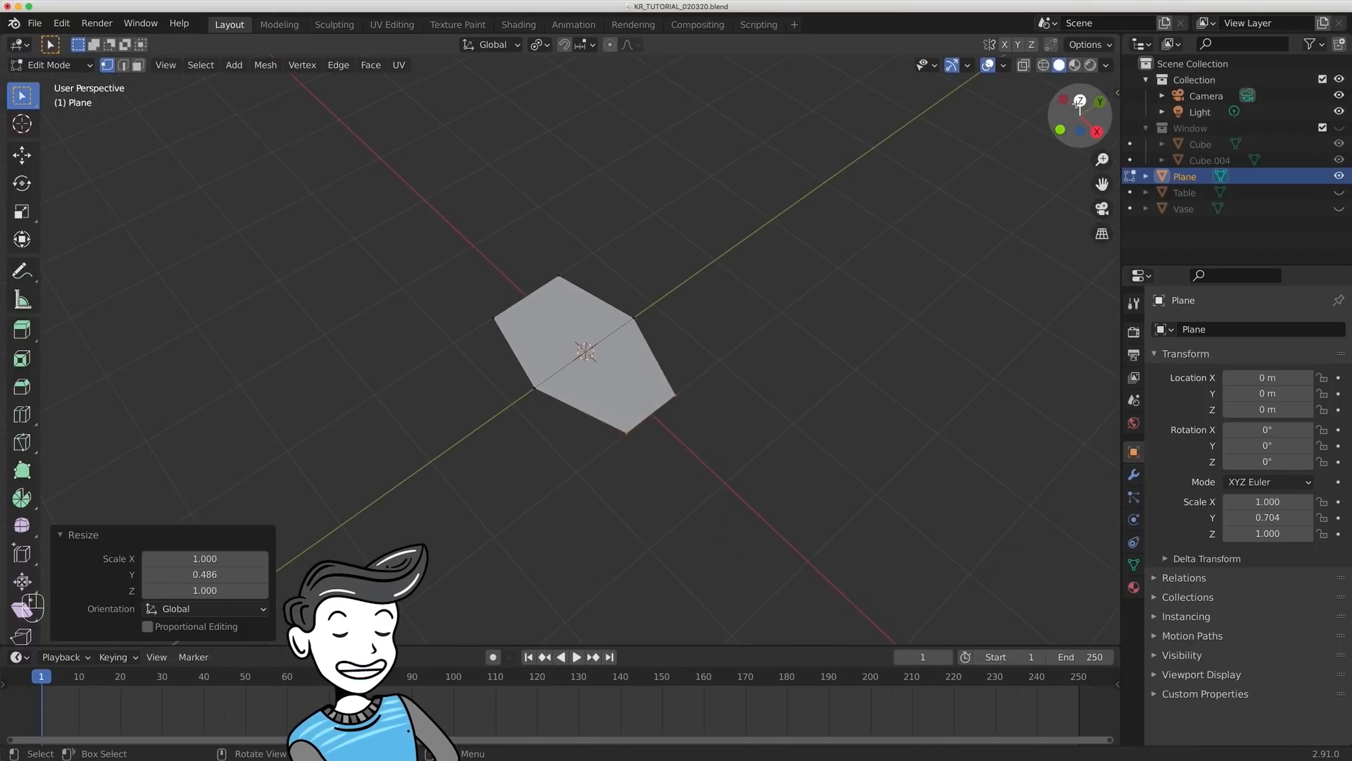
pyautogui.press('KP_7')
pyautogui.keyDown('shift'); pyautogui.moveTo(682, 148); pyautogui.dragTo(700, 197, button='middle'); pyautogui.keyUp('shift')
pyautogui.press('s')
pyautogui.press('y')
pyautogui.click(729, 250)
pyautogui.click(719, 252)
pyautogui.keyDown('shift'); pyautogui.moveTo(707, 253); pyautogui.dragTo(748, 292, button='middle'); pyautogui.keyUp('shift')
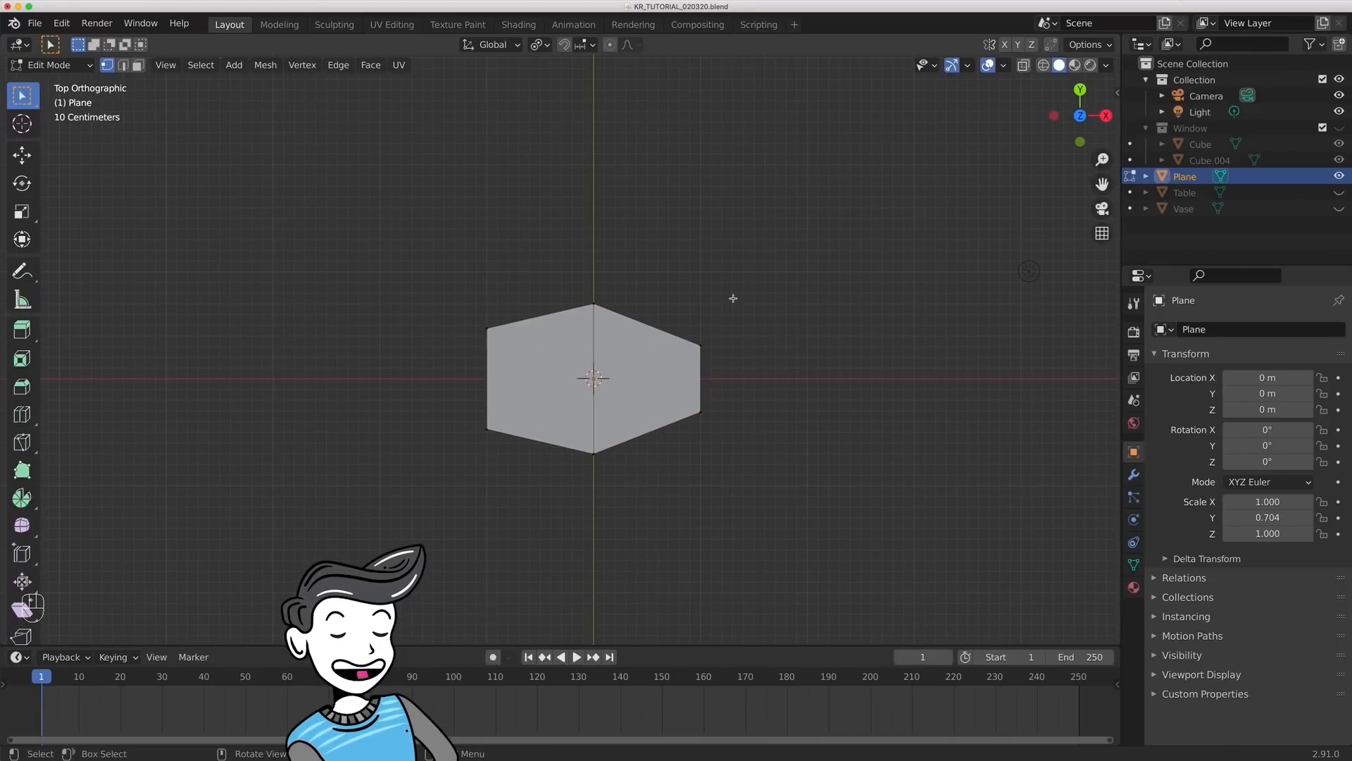
# - In Object Mode, move the petal about -1.01 m along X and set its origin to the 3D cursor
pyautogui.press('Tab')
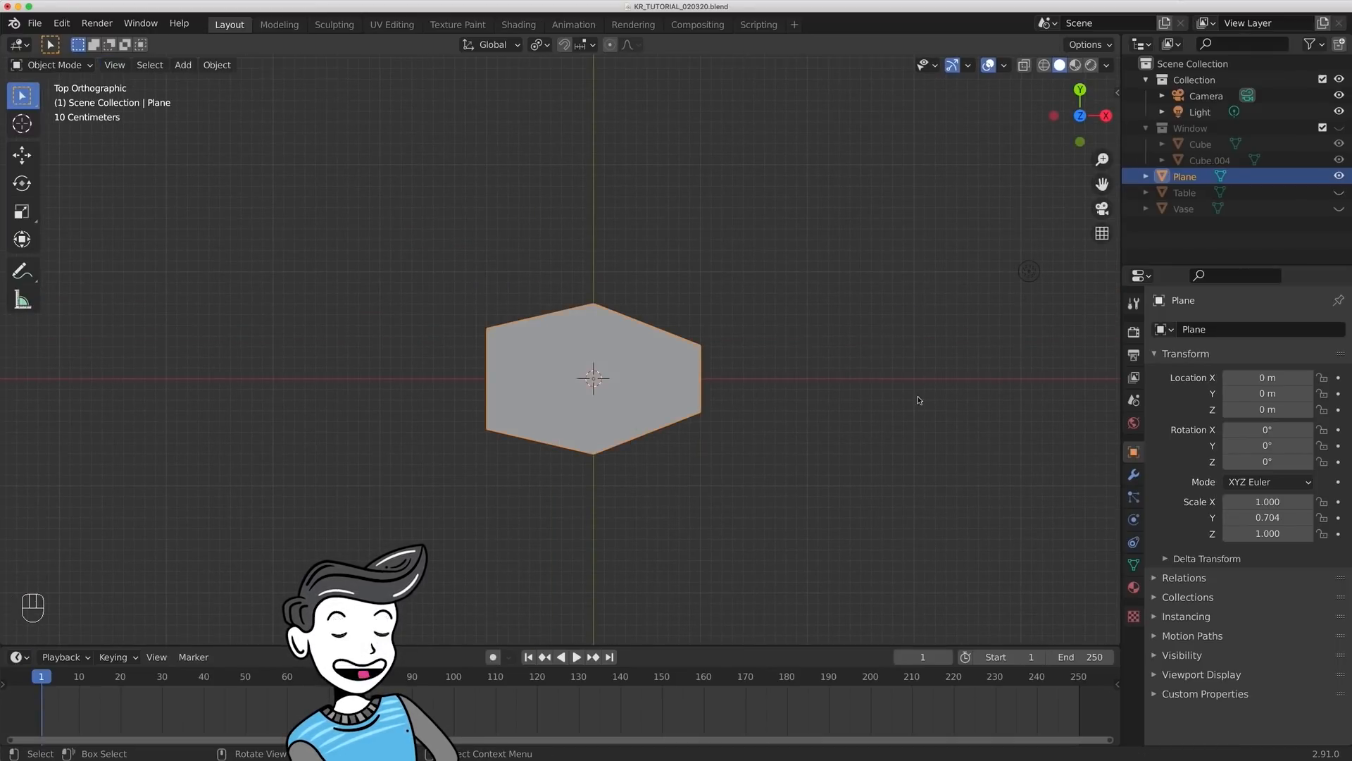
pyautogui.press('g')
pyautogui.press('x')
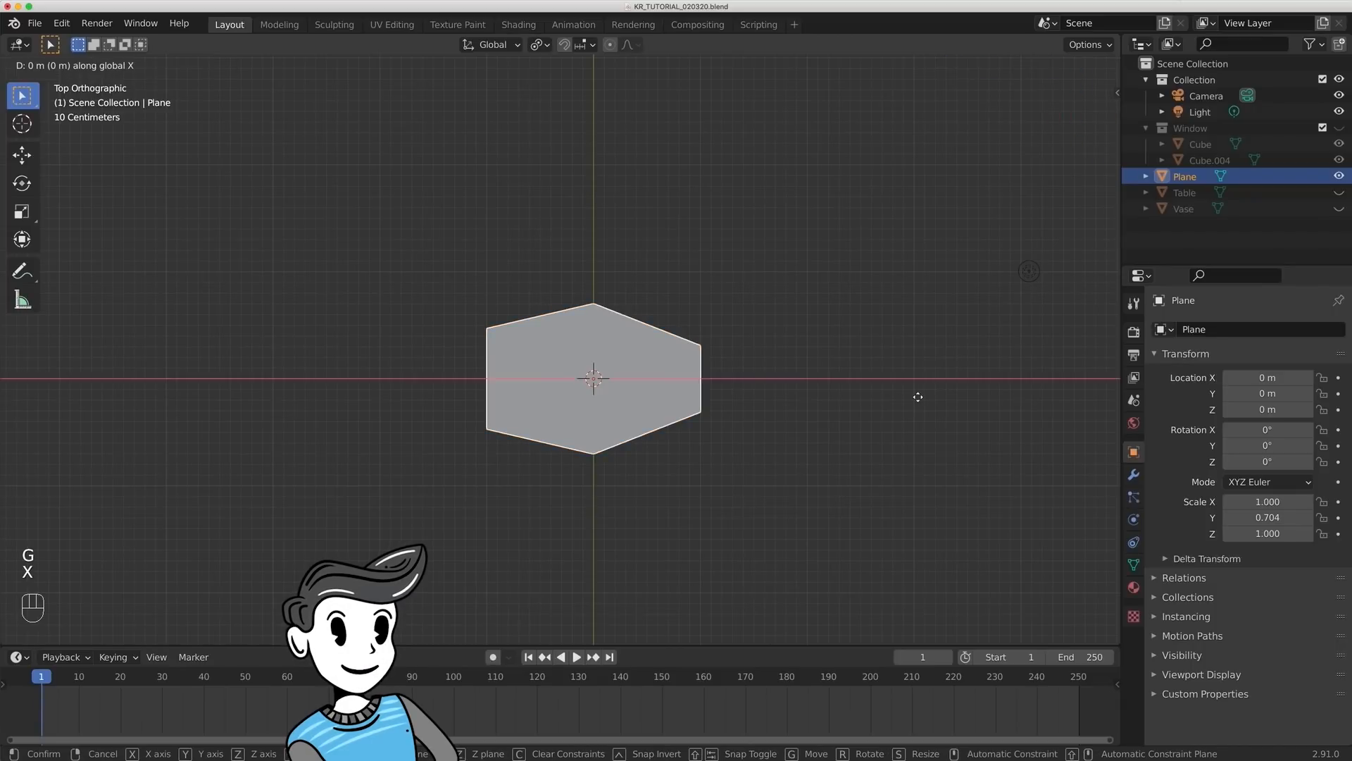
pyautogui.click(811, 404)
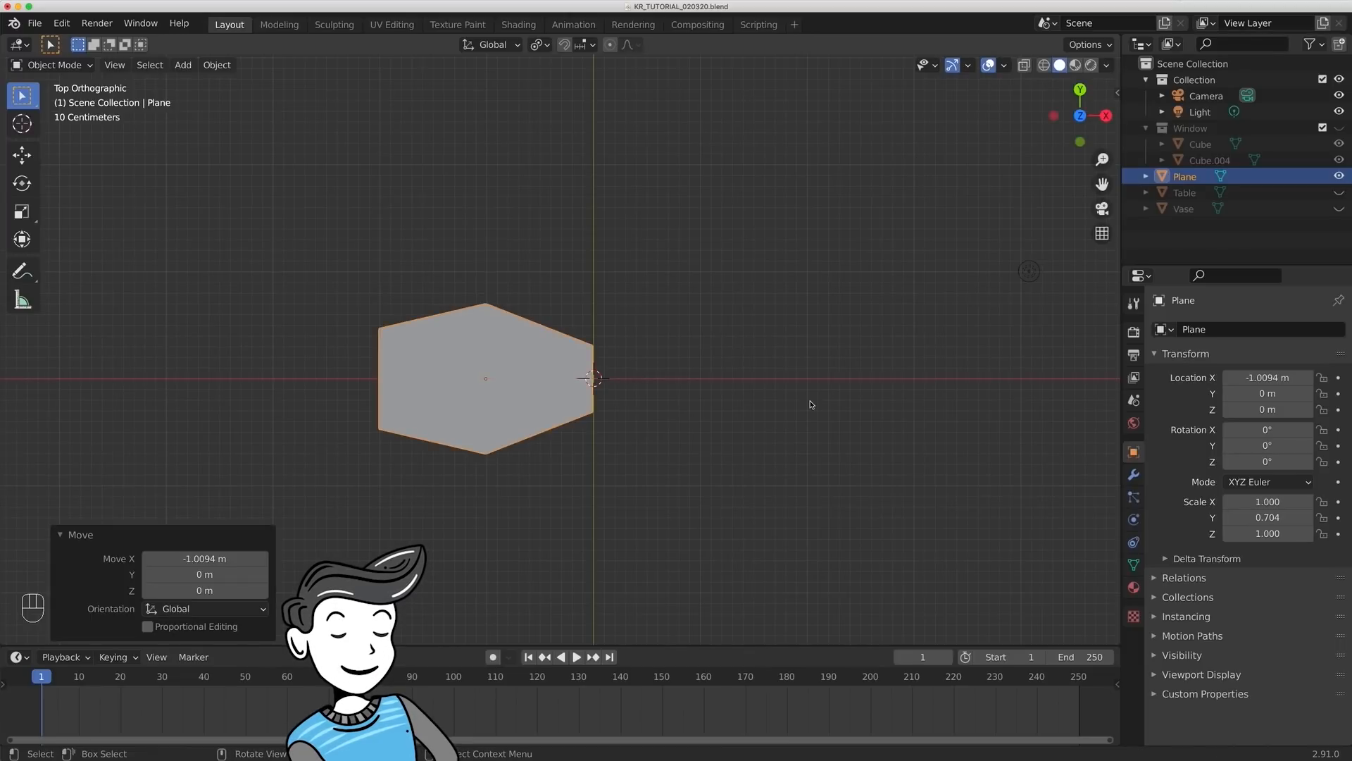
pyautogui.rightClick(523, 410)
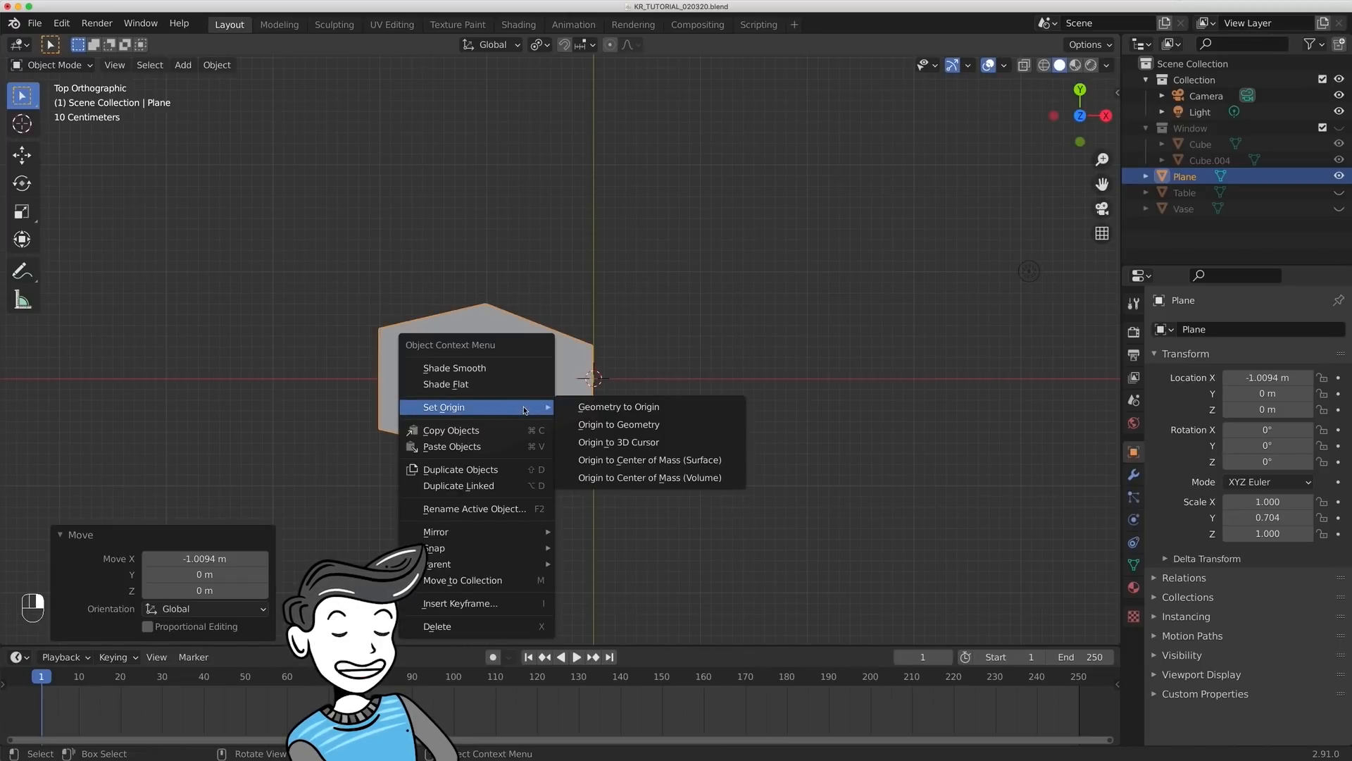
pyautogui.click(593, 447)
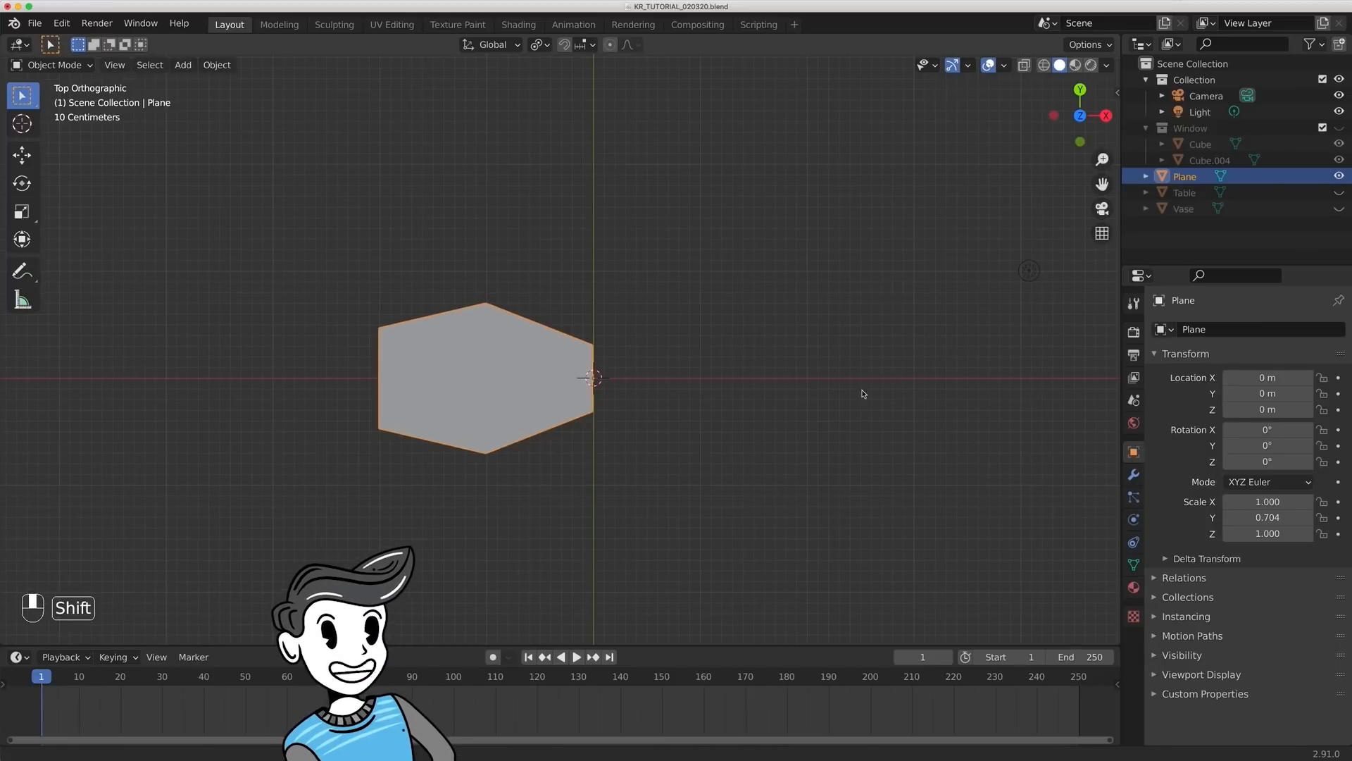
pyautogui.keyDown('shift'); pyautogui.moveTo(865, 395); pyautogui.dragTo(855, 335, button='middle'); pyautogui.keyUp('shift')
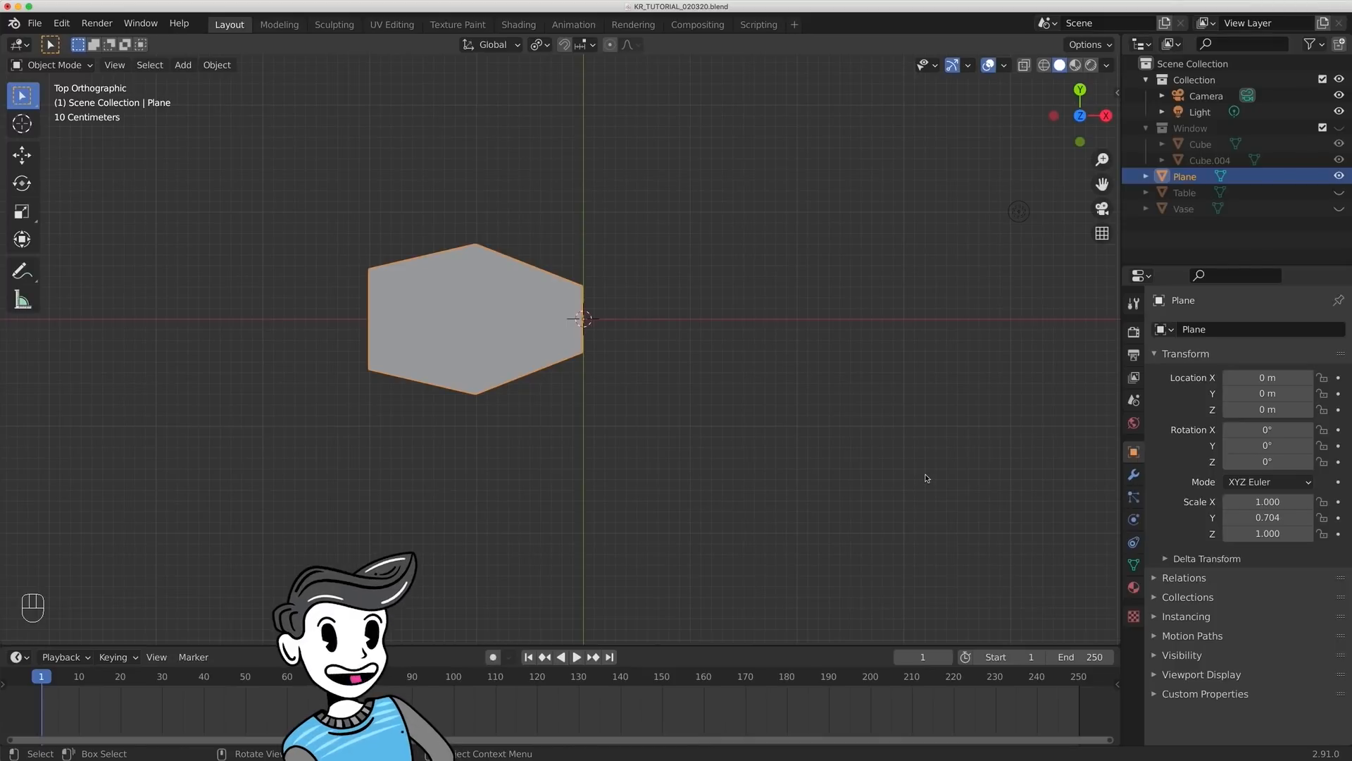
# - Duplicate the petal rotated about 73.6° around the origin, and repeat that three times to form a five-petal flower
pyautogui.hotkey('shift', 'd')
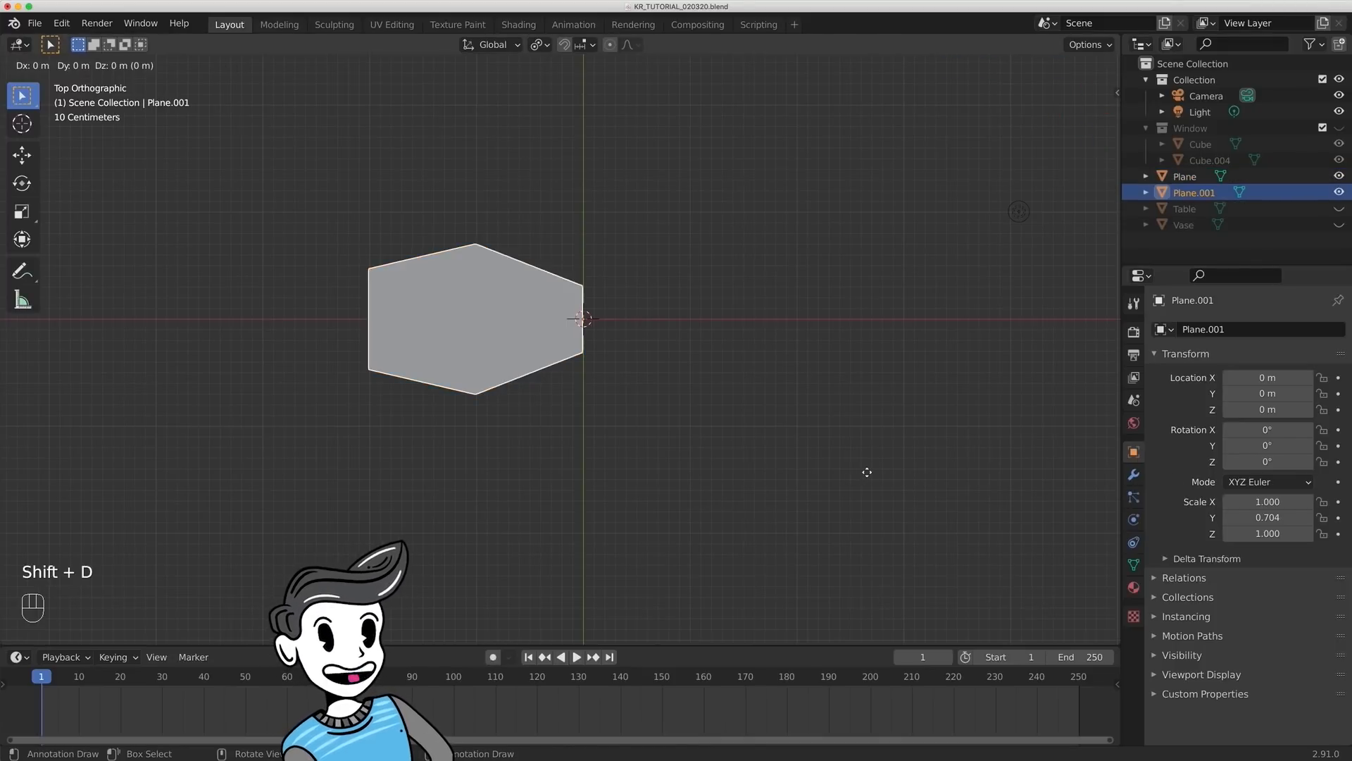
pyautogui.press('r')
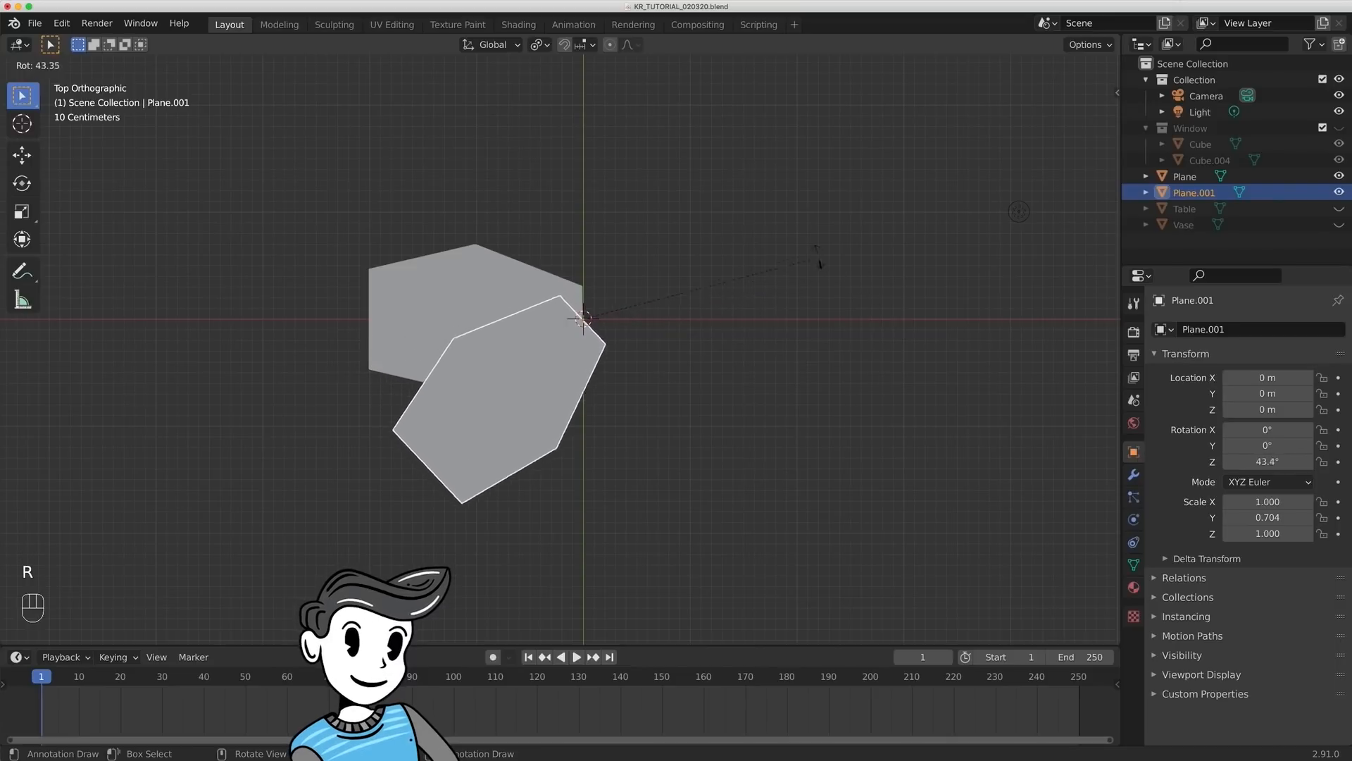
pyautogui.click(713, 198)
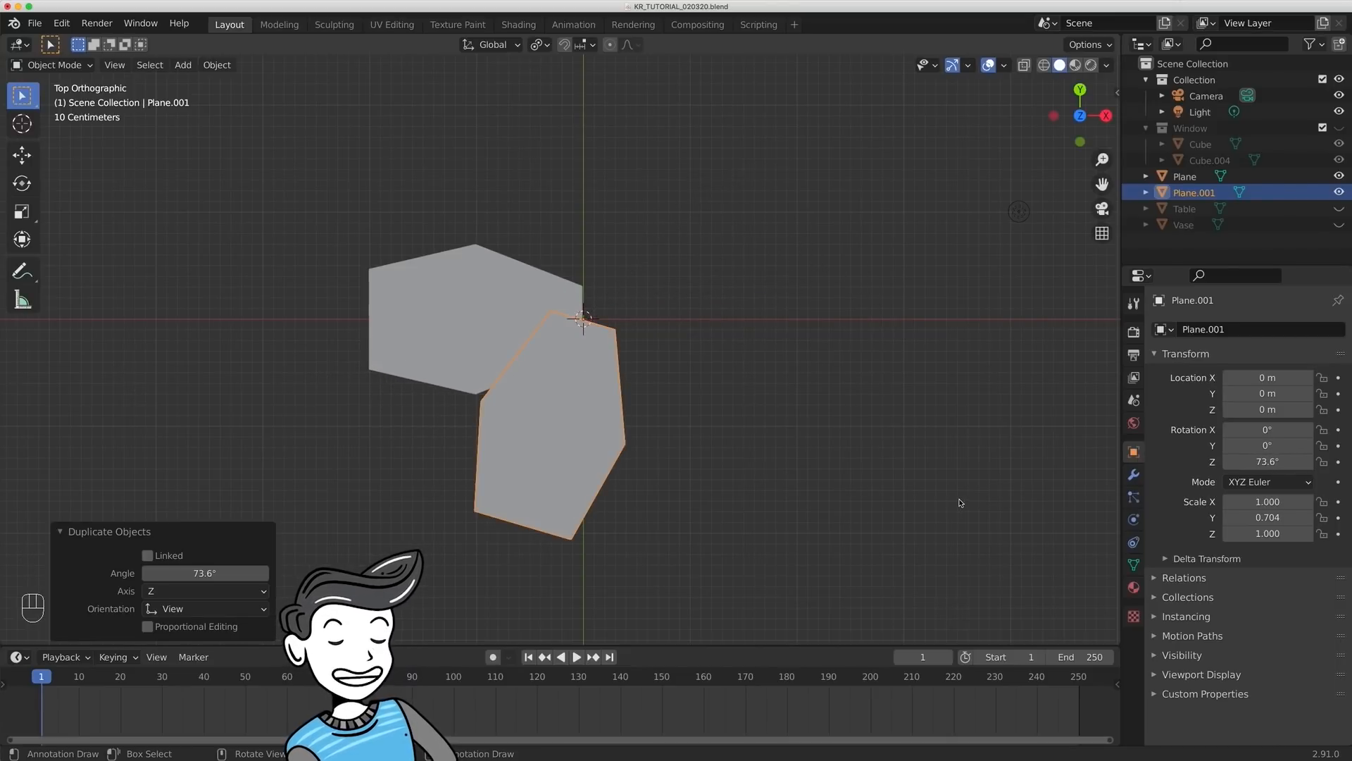
pyautogui.hotkey('shift', 'r')
pyautogui.hotkey('shift', 'r')
pyautogui.hotkey('shift', 'r')
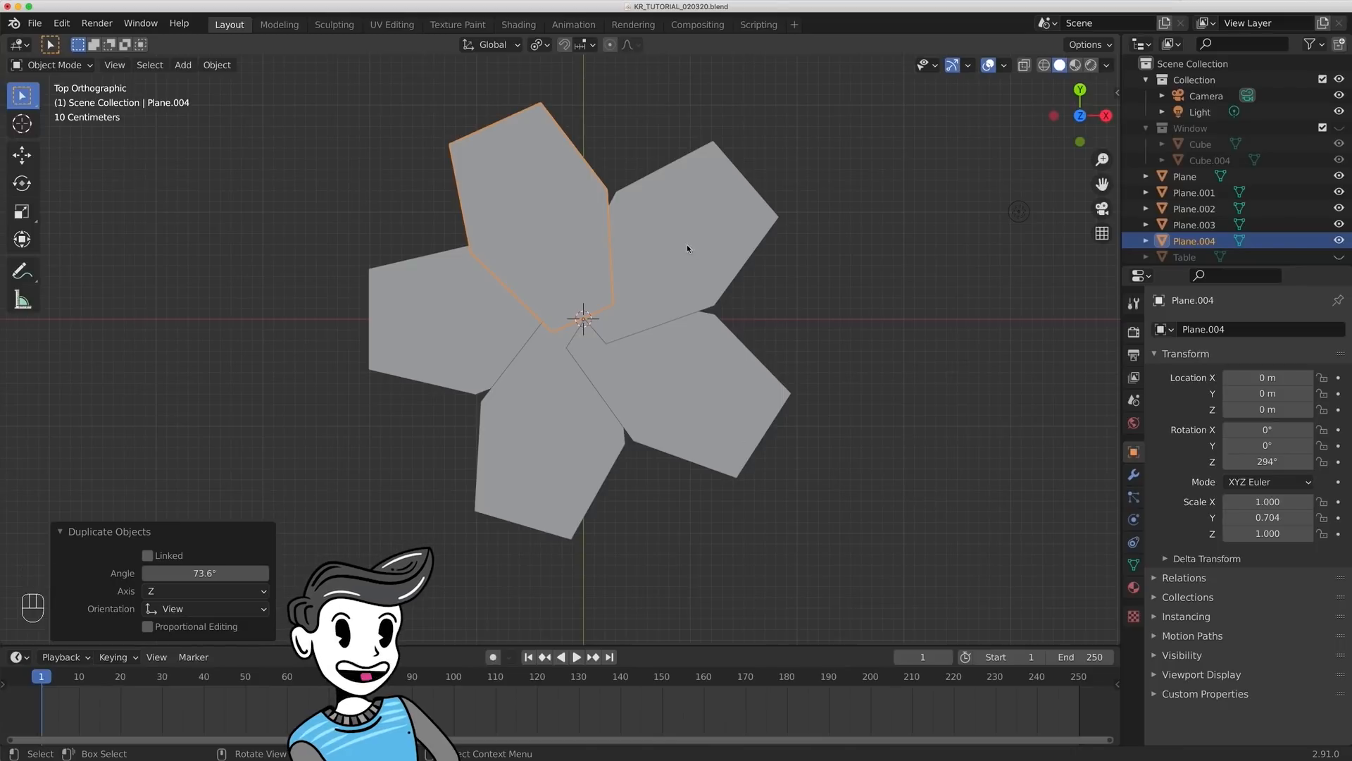
# - Rotate the duplicated petals slightly around the centre to even out the gaps, bringing the first copy to about 72.2°
pyautogui.keyDown('shift'); pyautogui.click(607, 411); pyautogui.keyUp('shift')
pyautogui.keyDown('shift'); pyautogui.click(667, 411); pyautogui.keyUp('shift')
pyautogui.keyDown('shift'); pyautogui.click(732, 226); pyautogui.keyUp('shift')
pyautogui.press('r')
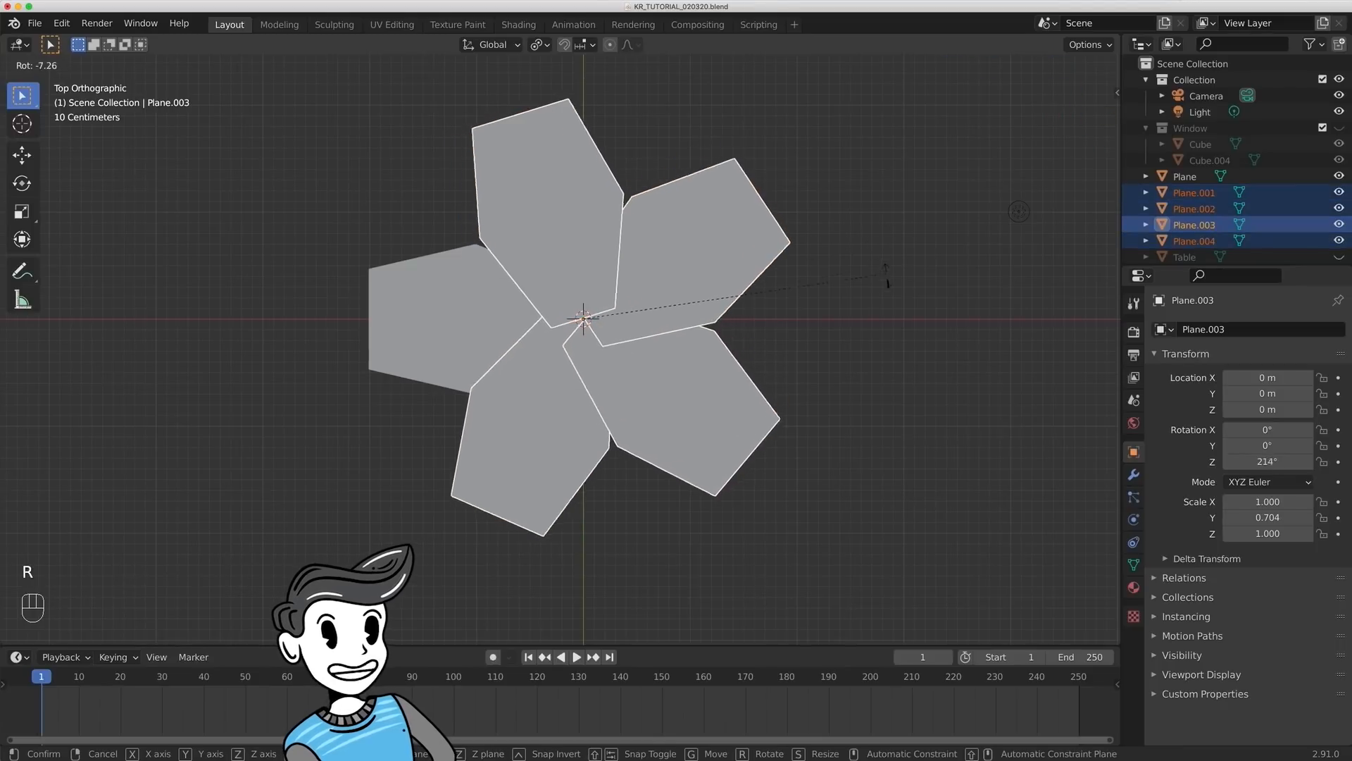
pyautogui.click(877, 267)
pyautogui.click(718, 240)
pyautogui.press('r')
pyautogui.click(711, 409)
pyautogui.press('r')
pyautogui.click(550, 450)
pyautogui.press('r')
pyautogui.click(711, 554)
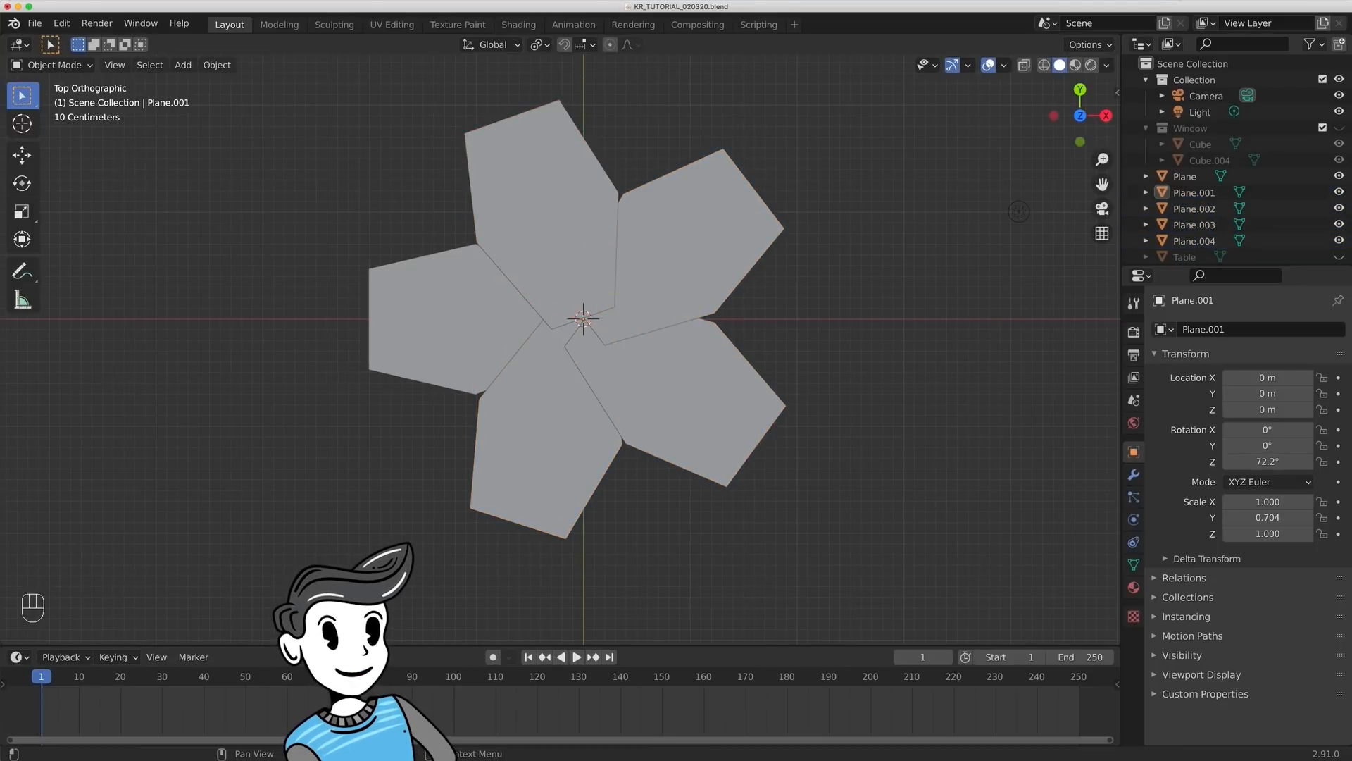
# - Edit all five petals together, select their inner vertices around the centre and move them about 1.74 m down along Z
pyautogui.press('a')
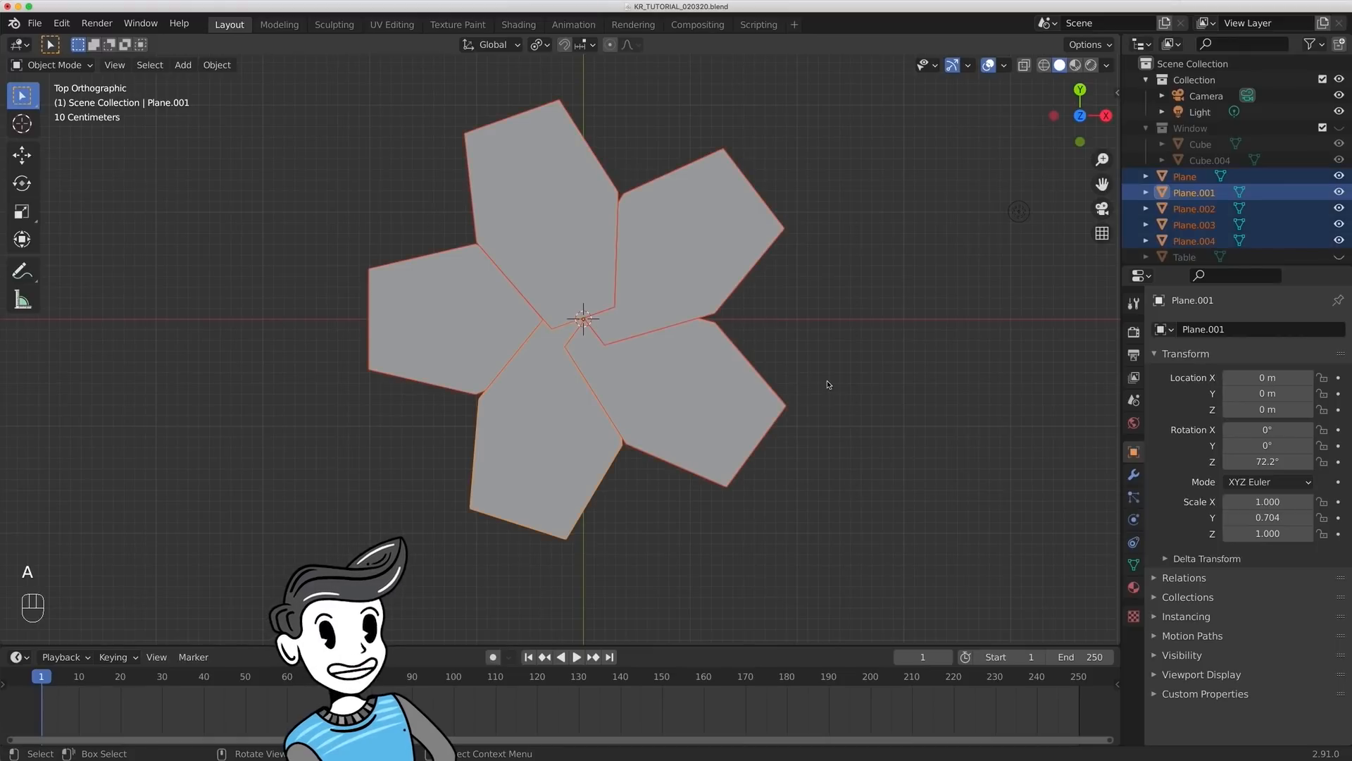
pyautogui.press('Tab')
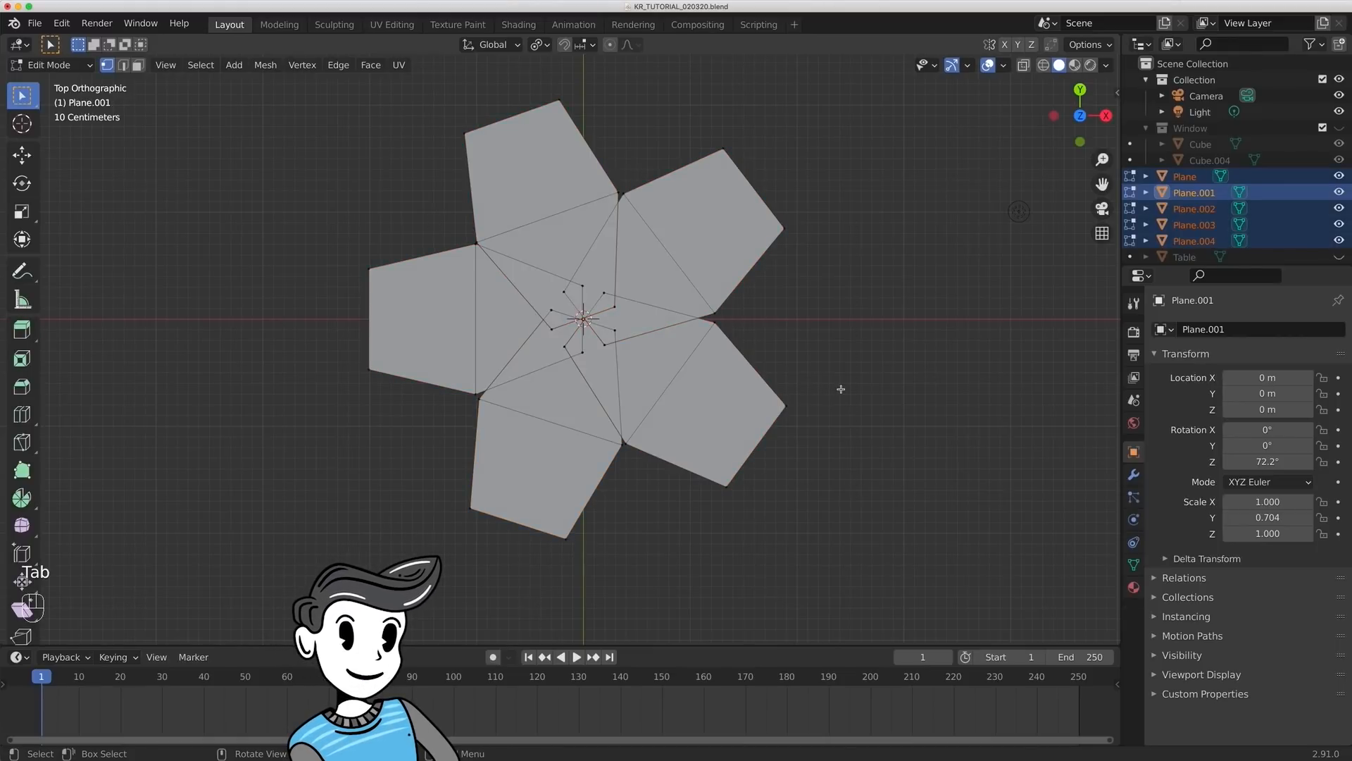
pyautogui.press('1')
pyautogui.moveTo(515, 277); pyautogui.dragTo(648, 369)
pyautogui.moveTo(703, 469); pyautogui.dragTo(712, 290, button='middle')
pyautogui.press('g')
pyautogui.press('z')
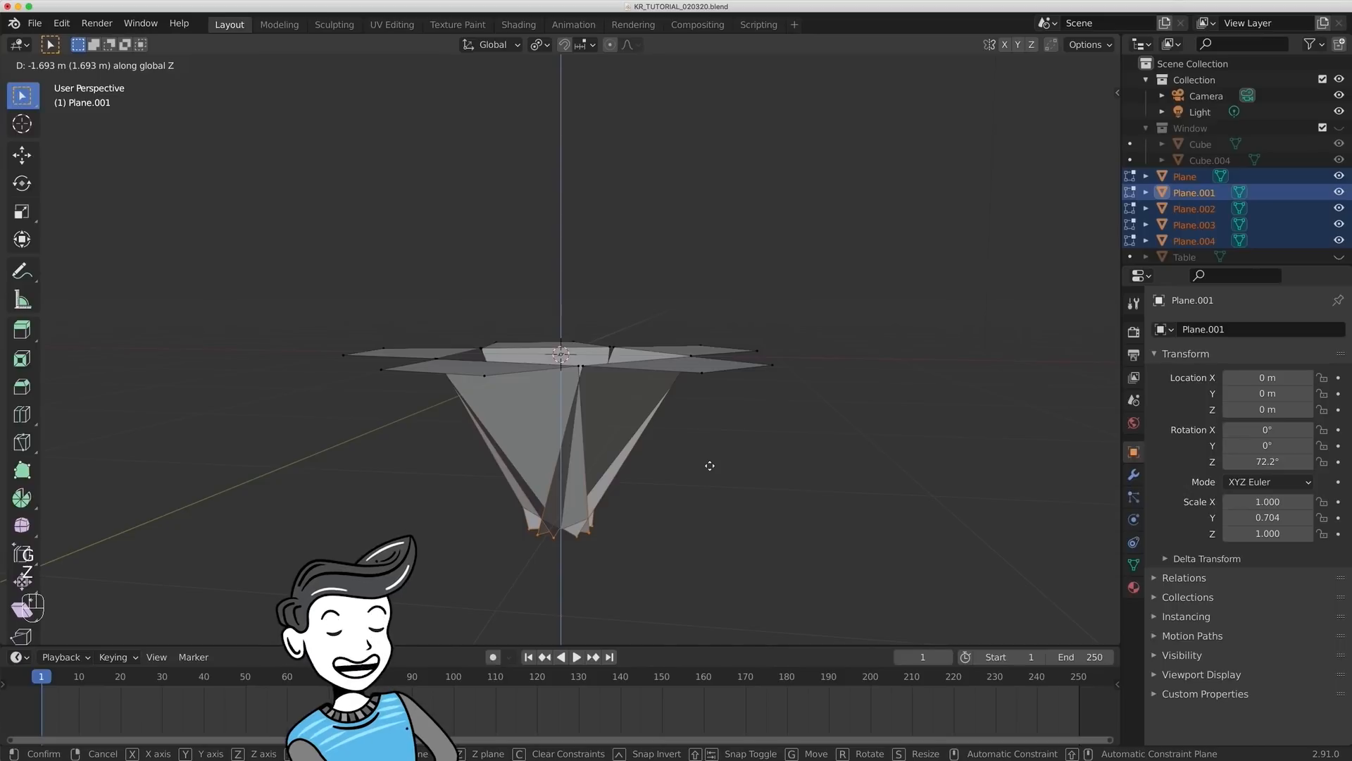
pyautogui.click(711, 467)
pyautogui.scroll(-4, 712, 451)
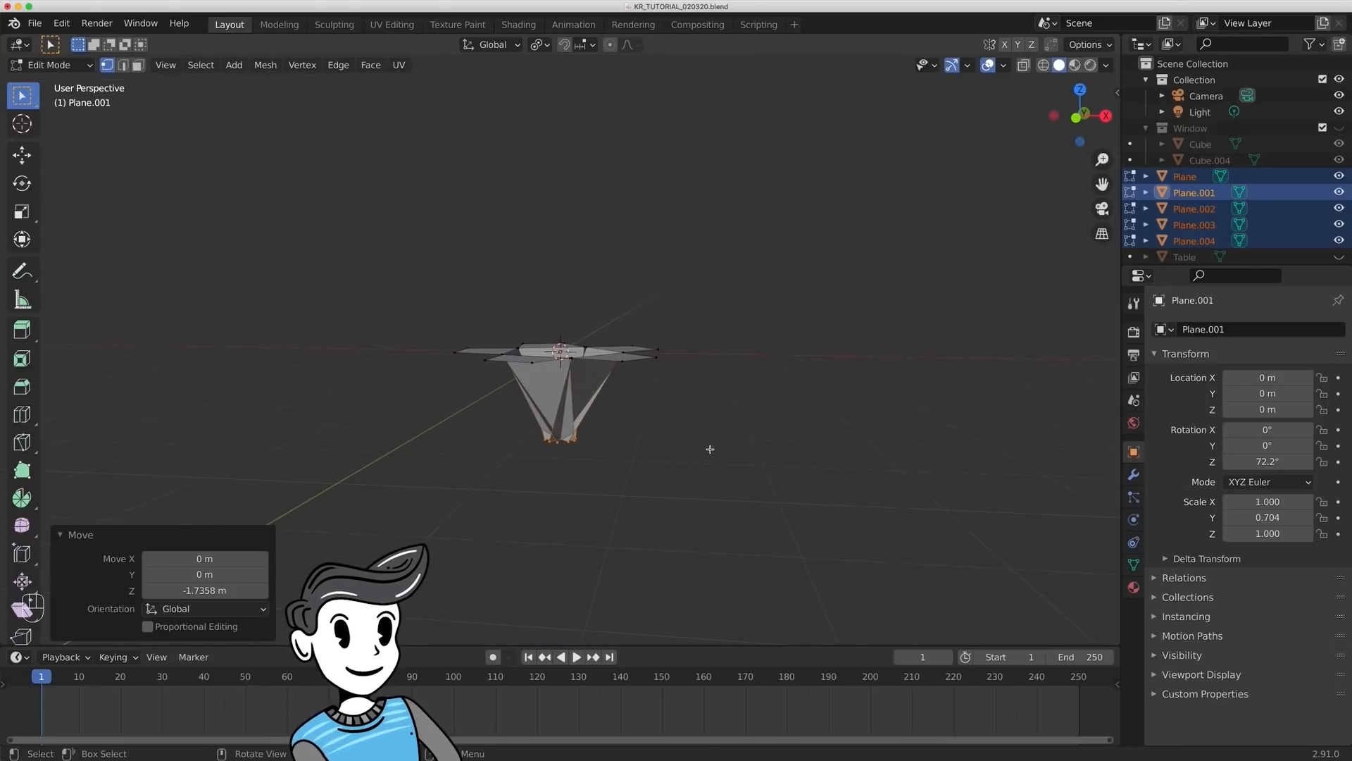
# - Lower the selected inner vertices slightly further along Z and scale them together nearly to a point, forming the flower's base
pyautogui.press('g')
pyautogui.press('z')
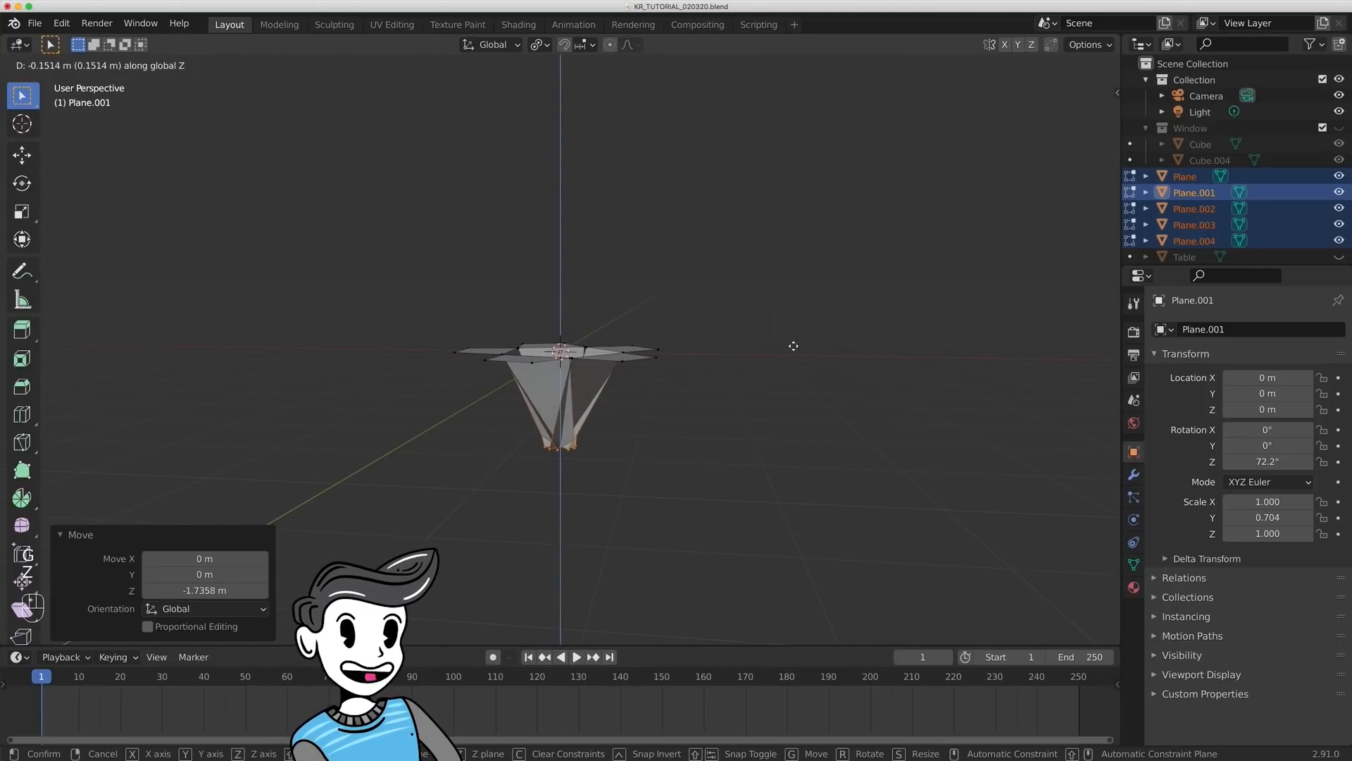
pyautogui.click(792, 343)
pyautogui.moveTo(792, 342); pyautogui.dragTo(827, 331, button='middle')
pyautogui.press('s')
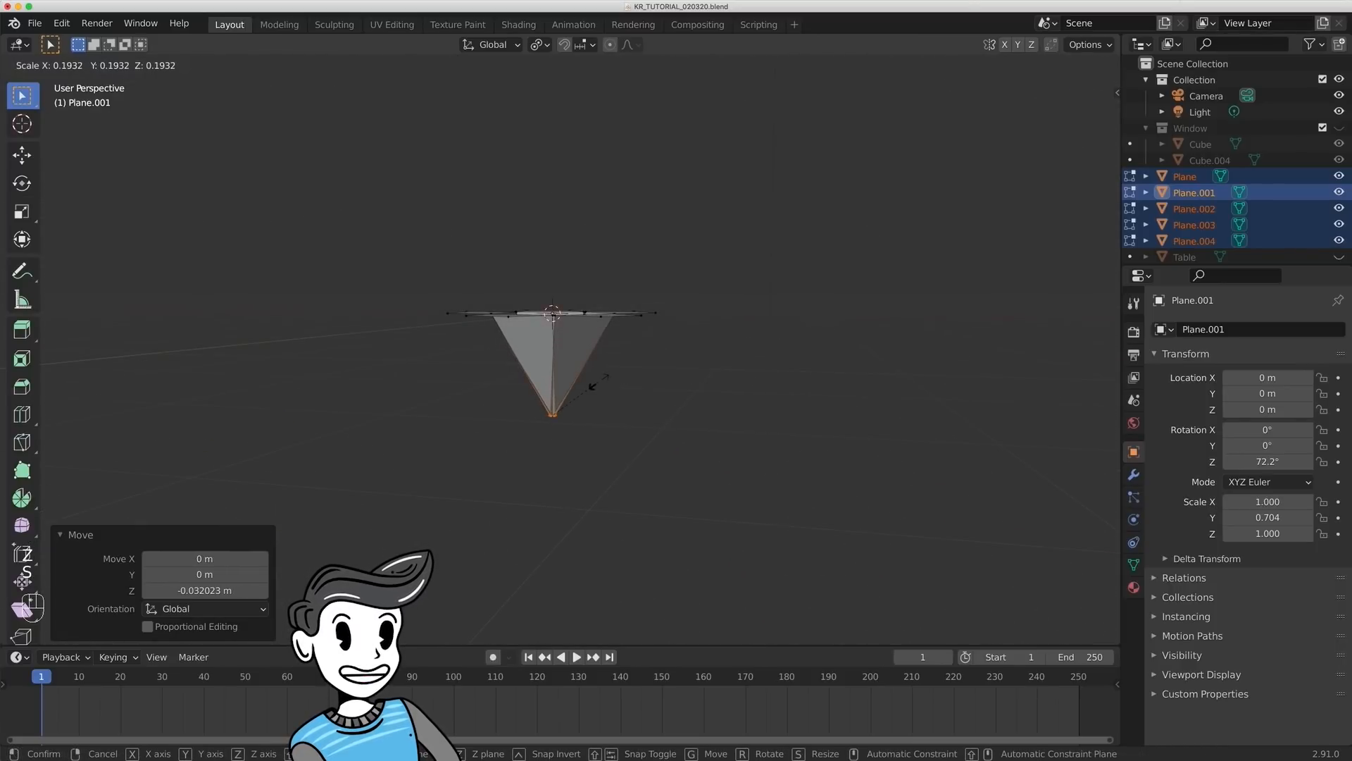
pyautogui.click(588, 383)
pyautogui.press('Tab')
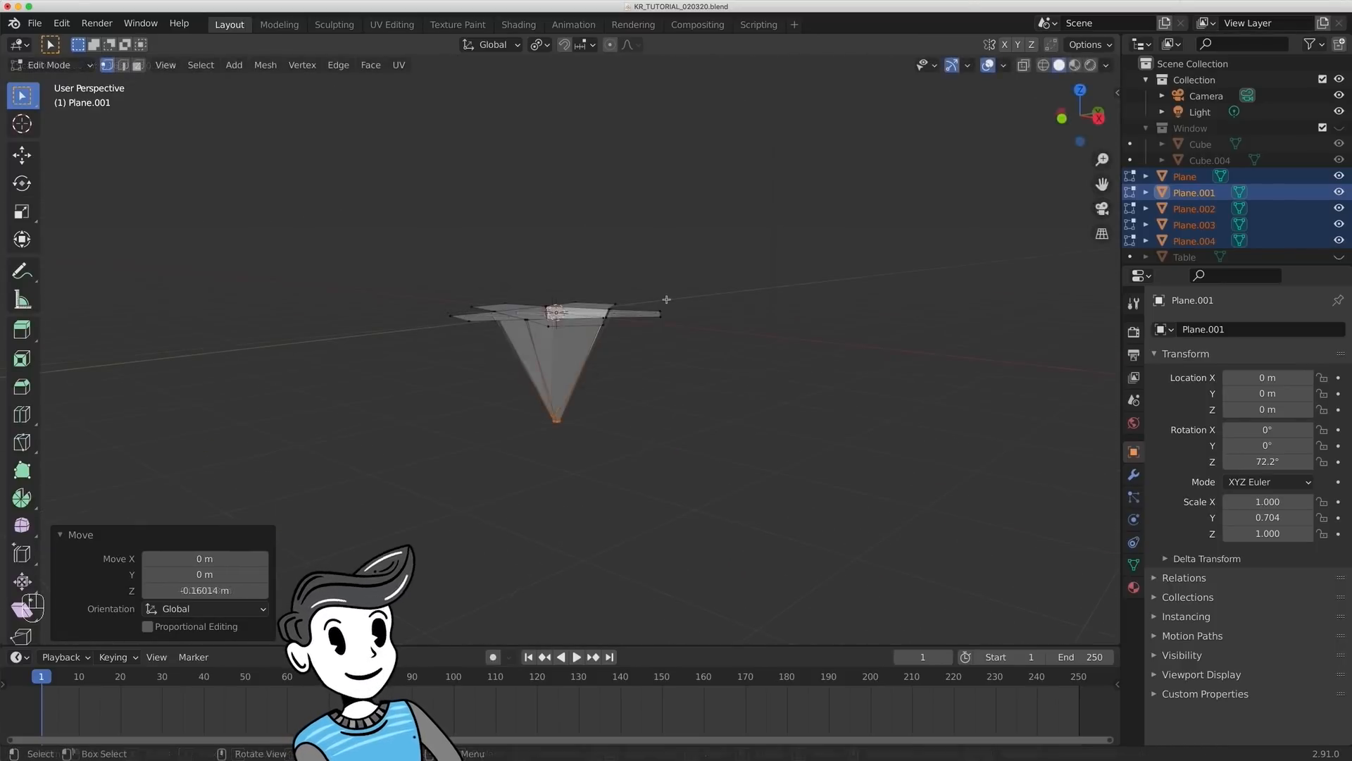
# - Return the five petals to Object Mode and apply all their transforms
pyautogui.moveTo(794, 290); pyautogui.dragTo(809, 336, button='middle')
pyautogui.hotkey('ctrl', 'a')
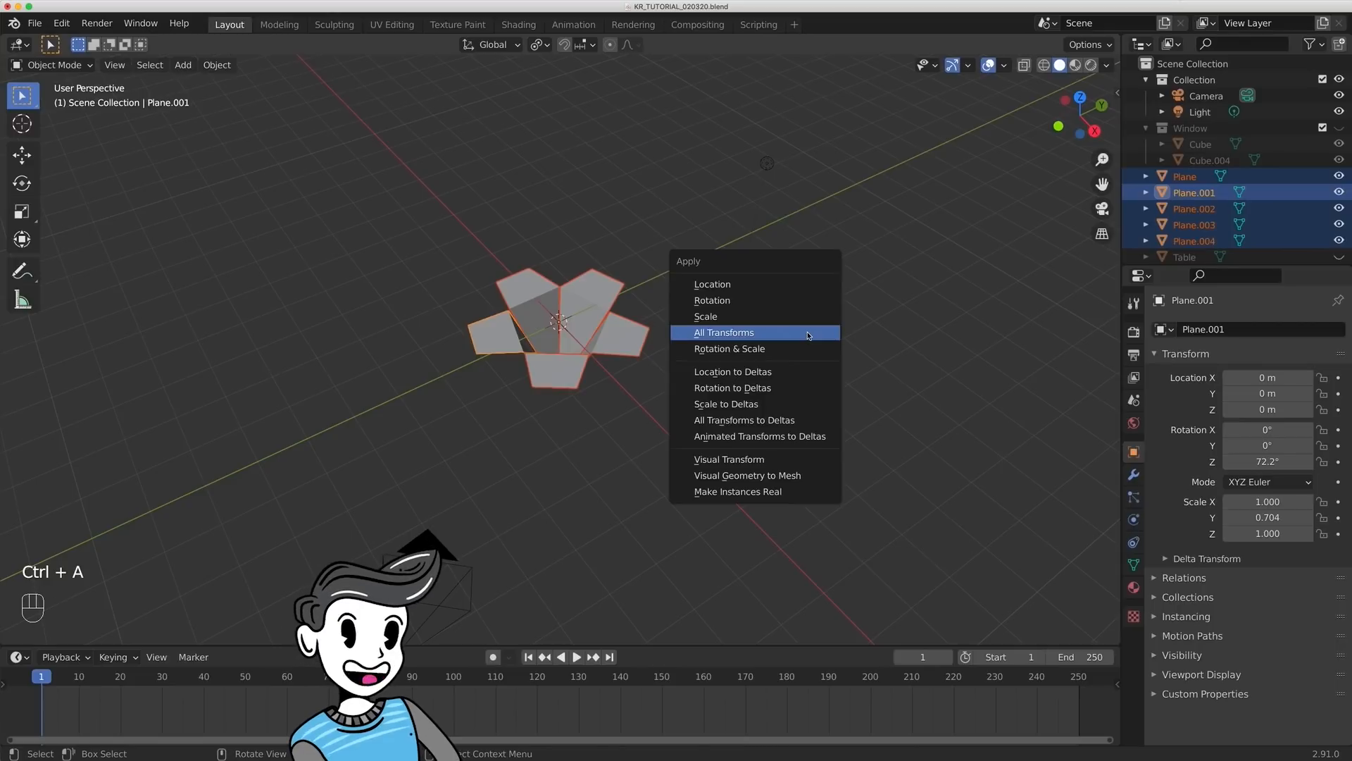
pyautogui.click(808, 336)
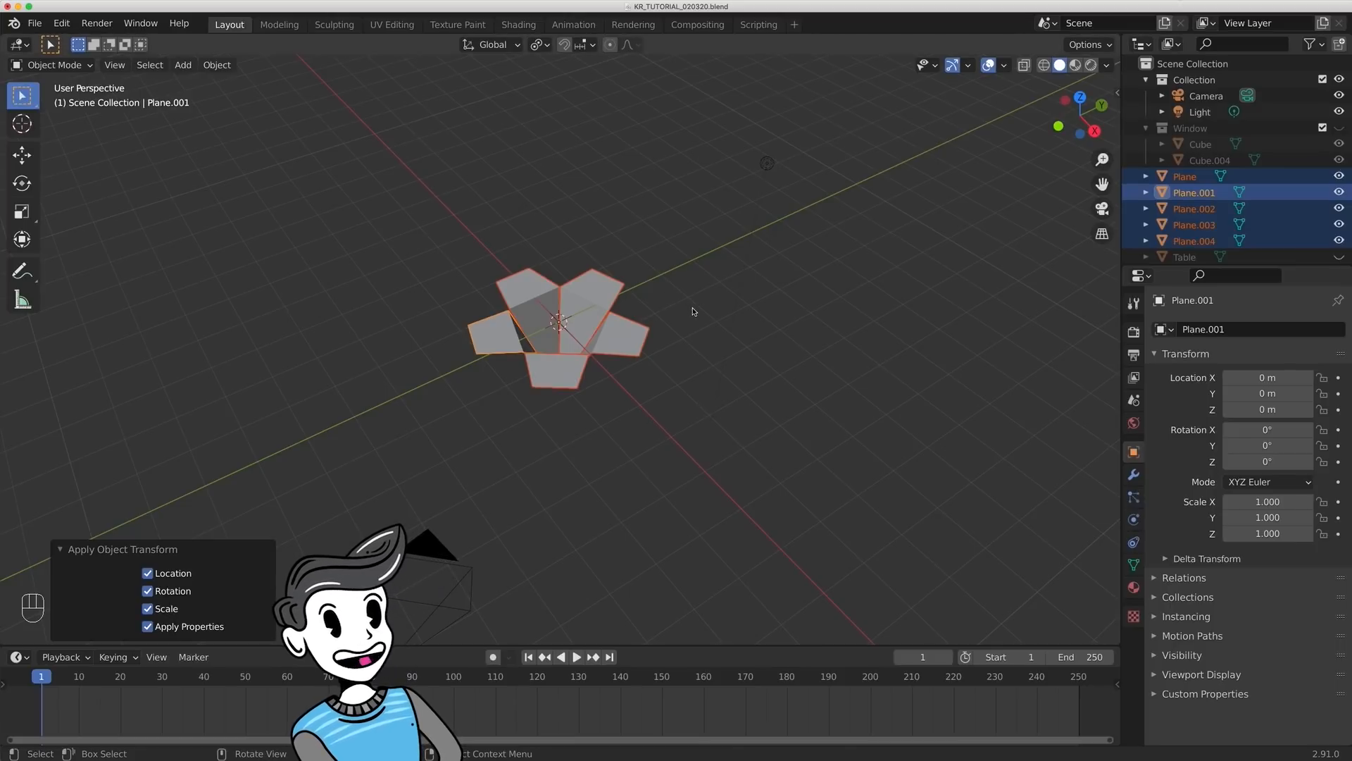
# - Give all five petals a level 2 subdivision surface and join them into a single object
pyautogui.click(1132, 476)
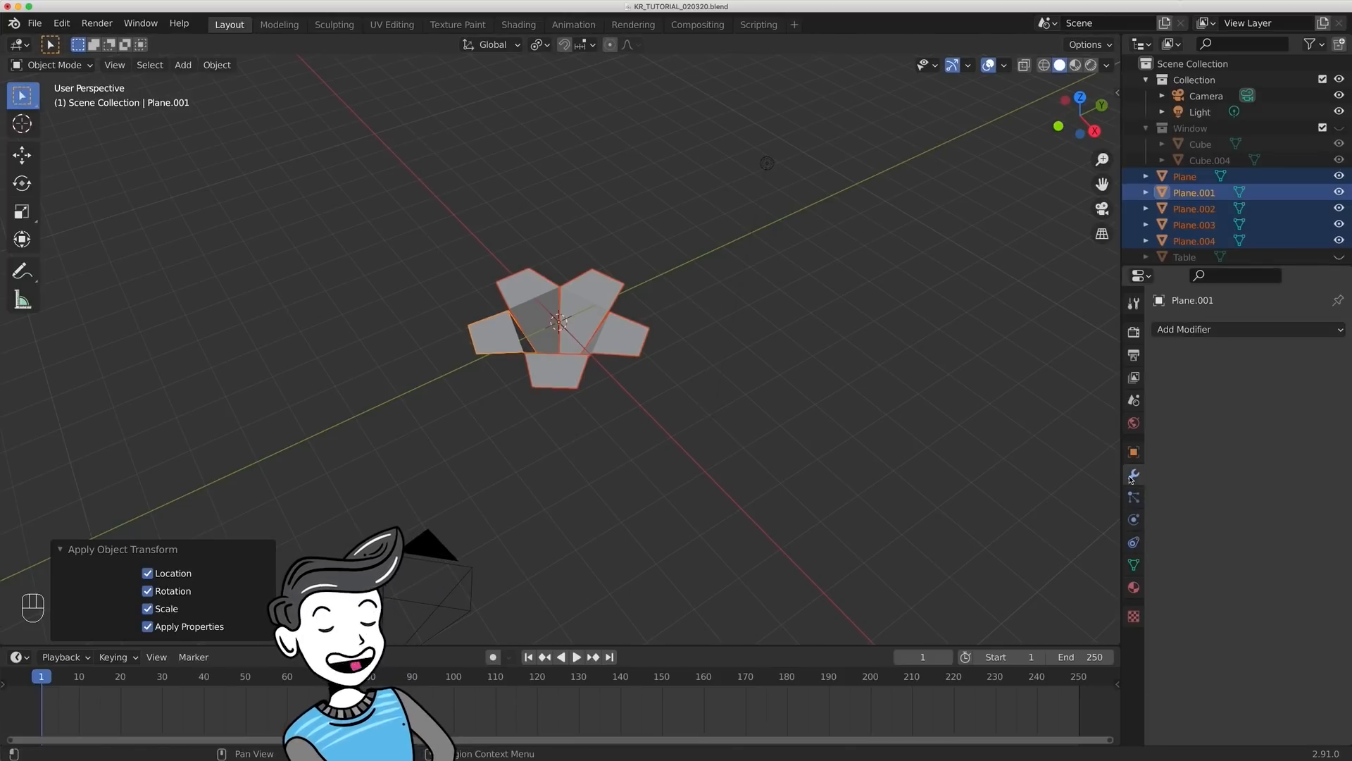
pyautogui.click(1241, 331)
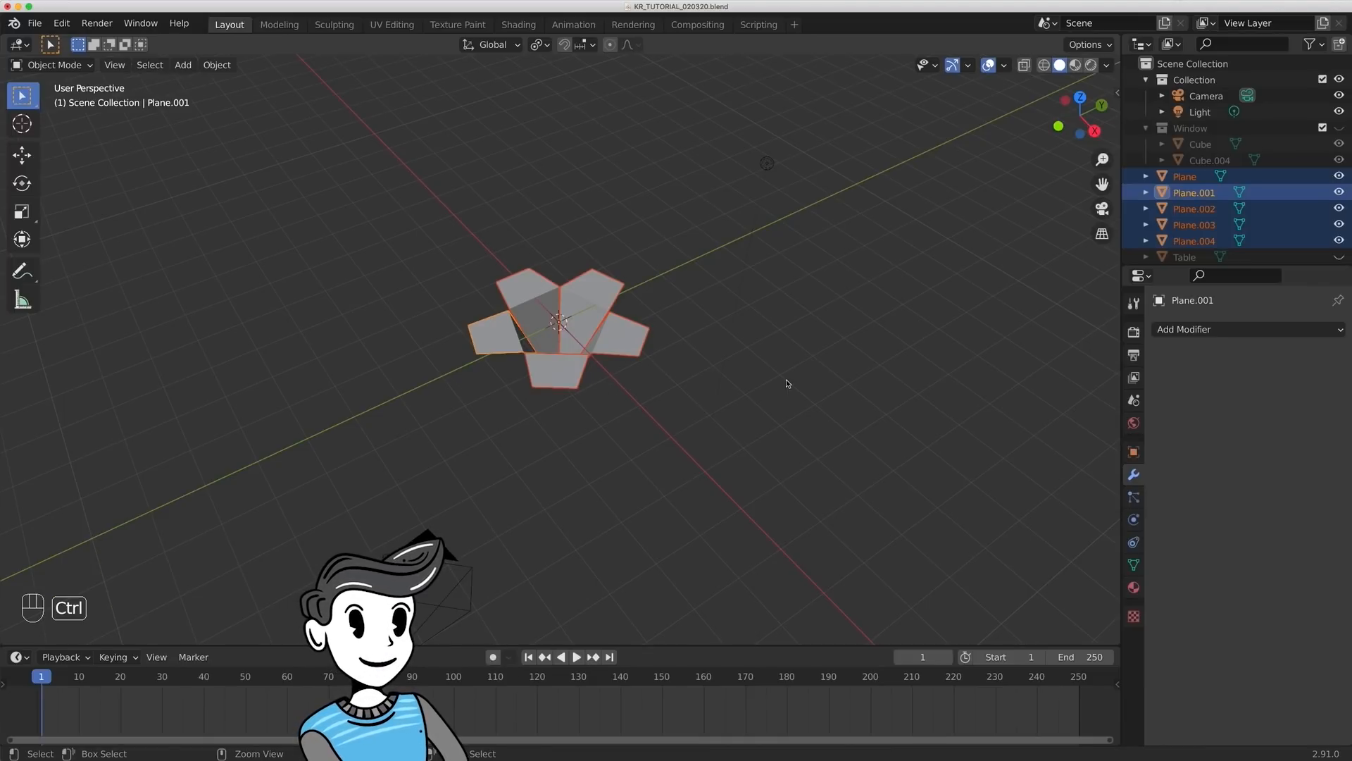
pyautogui.hotkey('ctrl', '2')
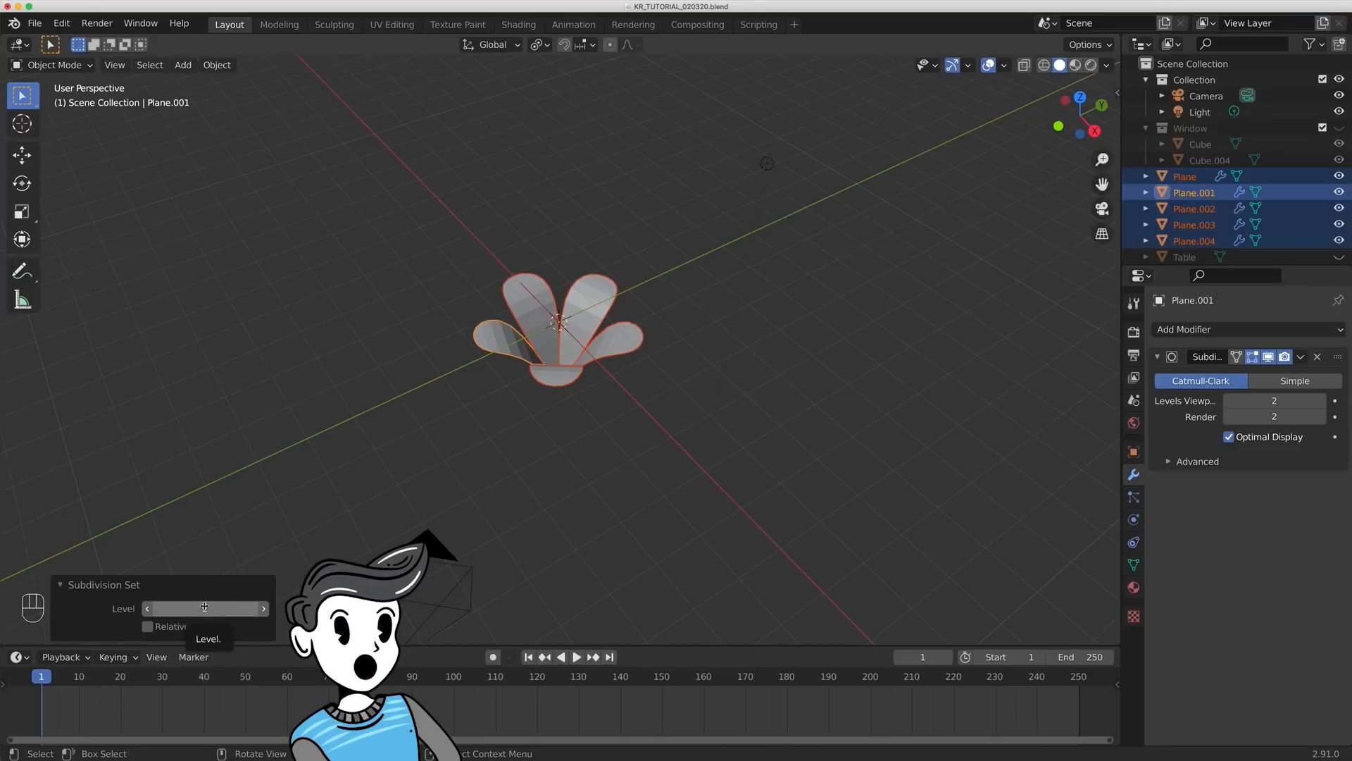
pyautogui.moveTo(204, 607)
pyautogui.mouseDown()
pyautogui.moveTo(226, 607)
pyautogui.moveTo(161, 607)
pyautogui.moveTo(204, 607)
pyautogui.mouseUp()
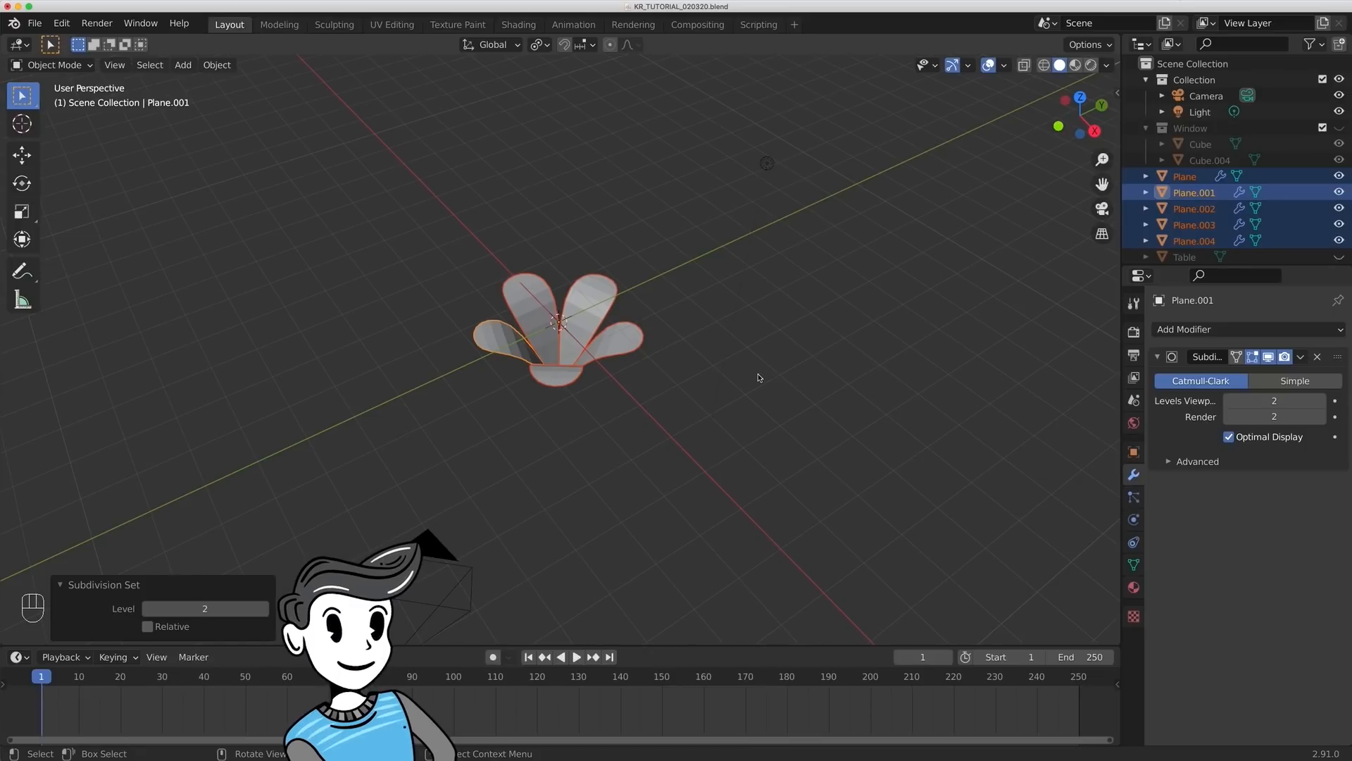
pyautogui.hotkey('ctrl', 'j')
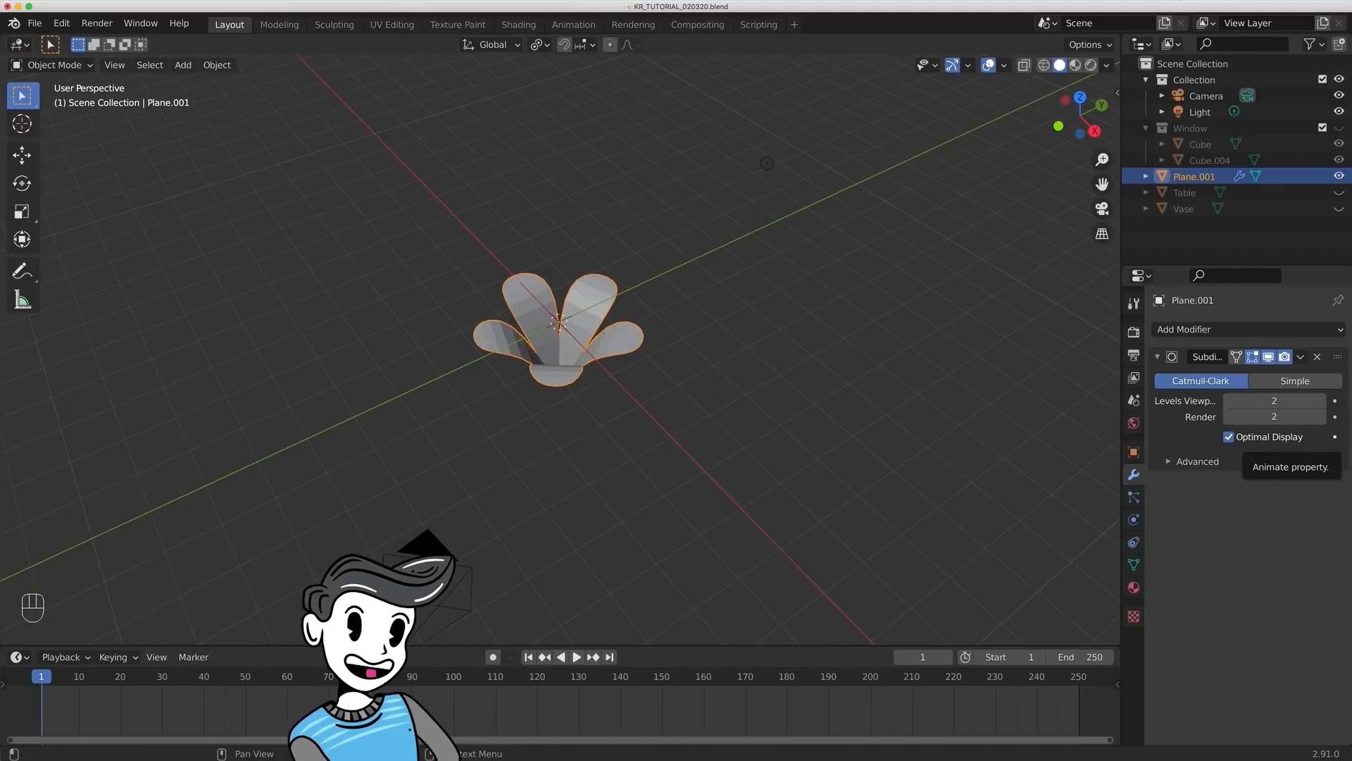
# - Add a Solidify modifier to the joined flower, place it above the Subdivision modifier and set its thickness to -0.12 m
pyautogui.click(1222, 330)
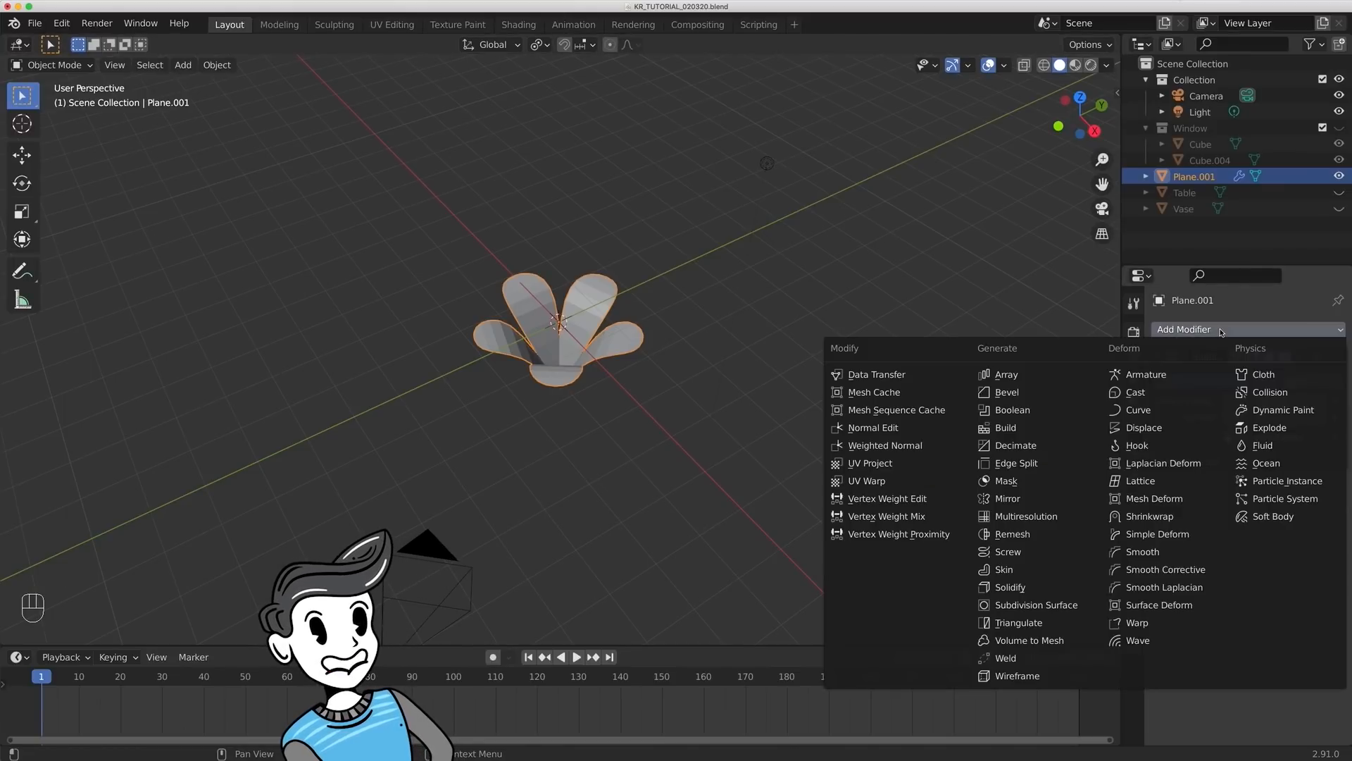
pyautogui.click(1010, 587)
pyautogui.moveTo(1335, 486); pyautogui.dragTo(1335, 360)
pyautogui.moveTo(781, 439); pyautogui.dragTo(780, 400, button='middle')
pyautogui.scroll(4, 779, 400)
pyautogui.moveTo(826, 331); pyautogui.dragTo(788, 374, button='middle')
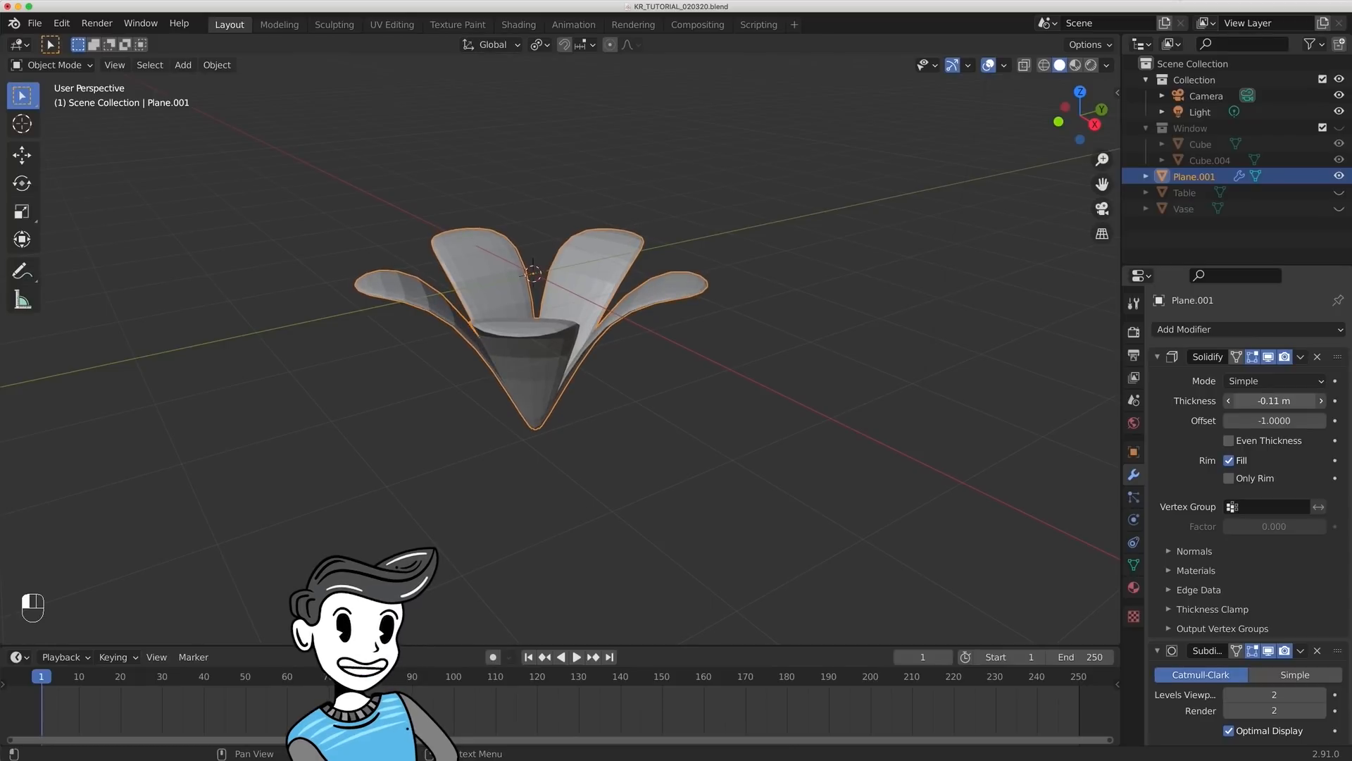
pyautogui.moveTo(1273, 401); pyautogui.dragTo(1267, 401)
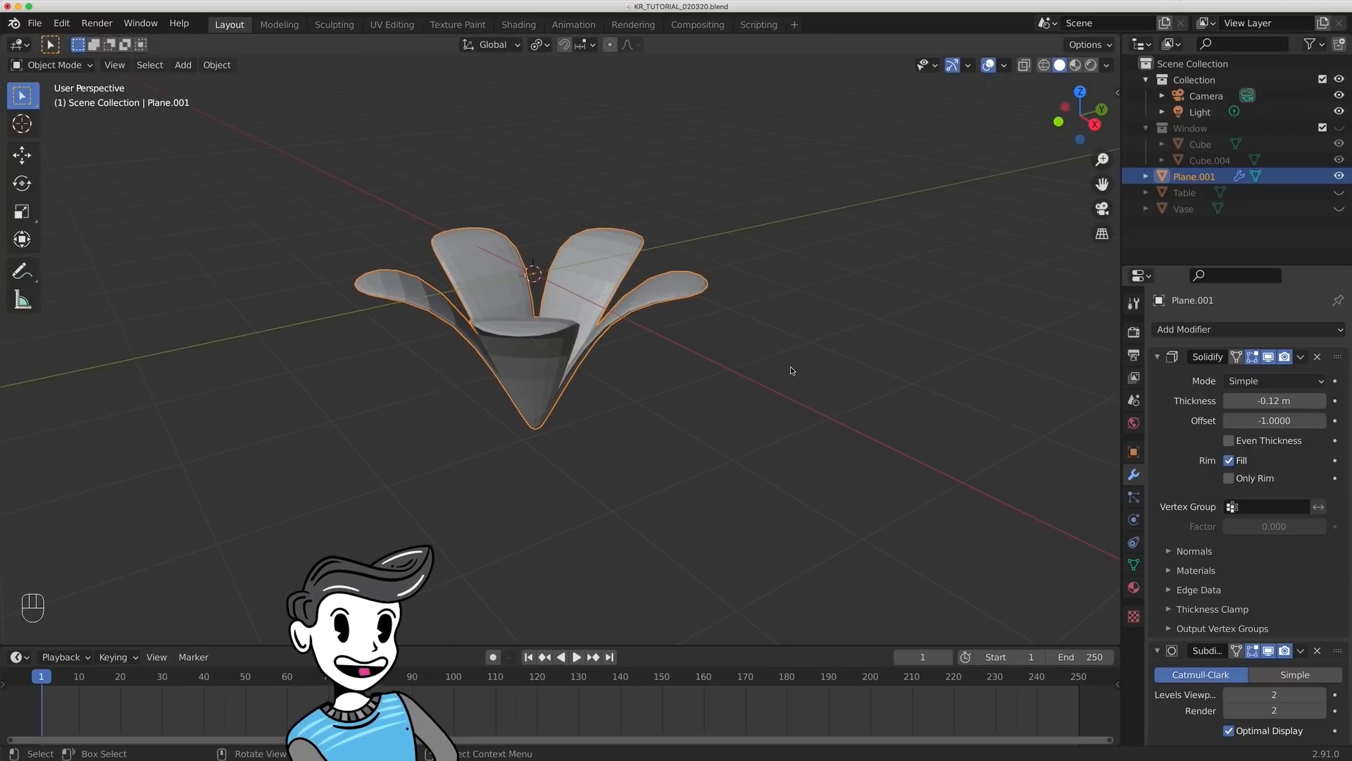
pyautogui.press('super+a')
pyautogui.press('super+a')
pyautogui.press('super+z')
pyautogui.press('super+z')
# - Apply the flower's Solidify modifier first and its Subdivision modifier second
pyautogui.click(1300, 356)
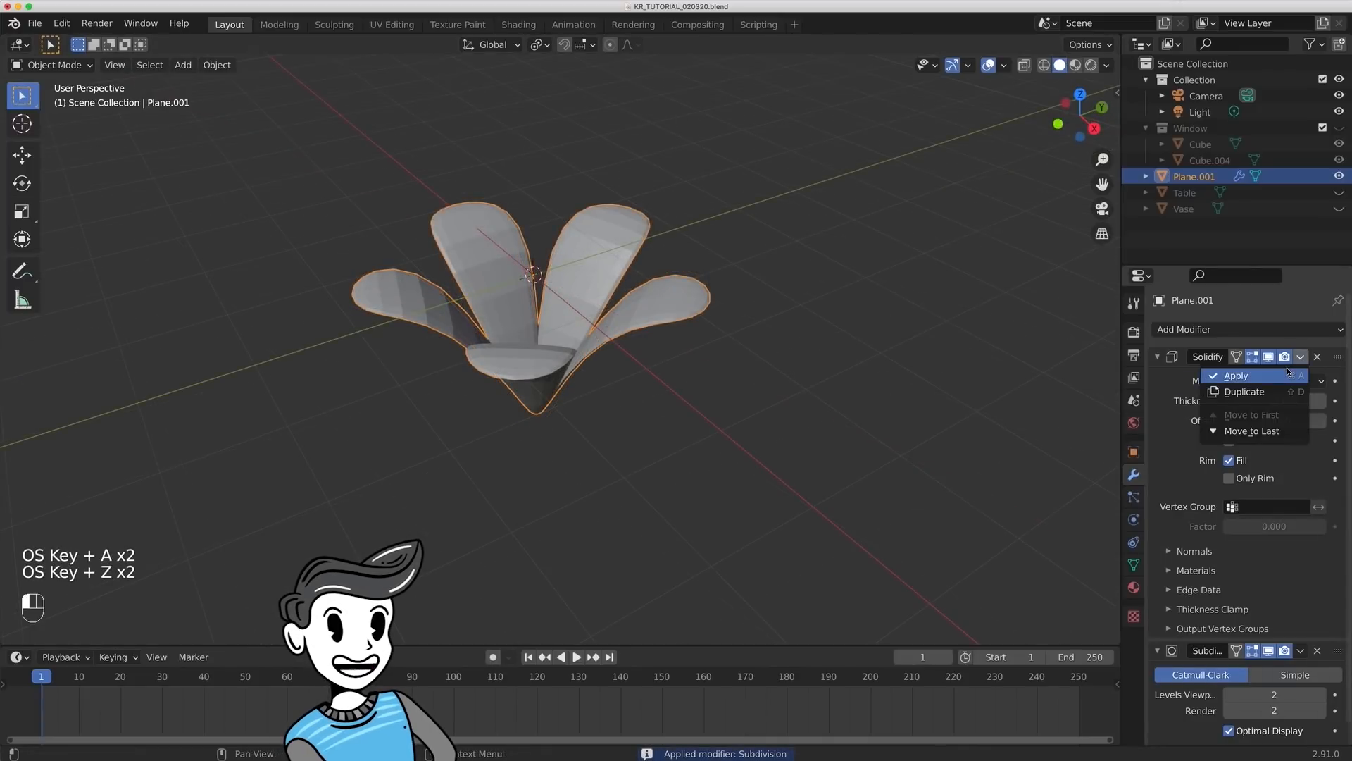
pyautogui.click(1286, 371)
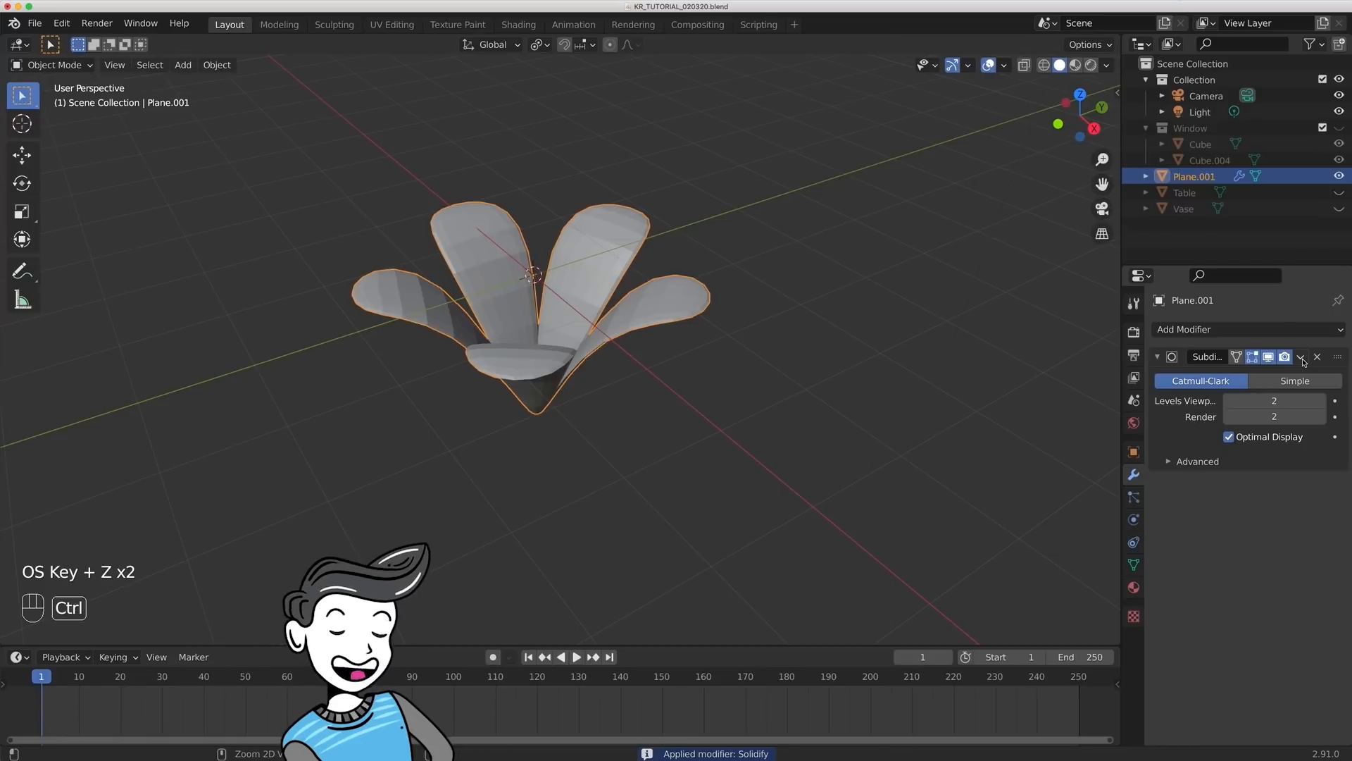
pyautogui.hotkey('ctrl', 'a')
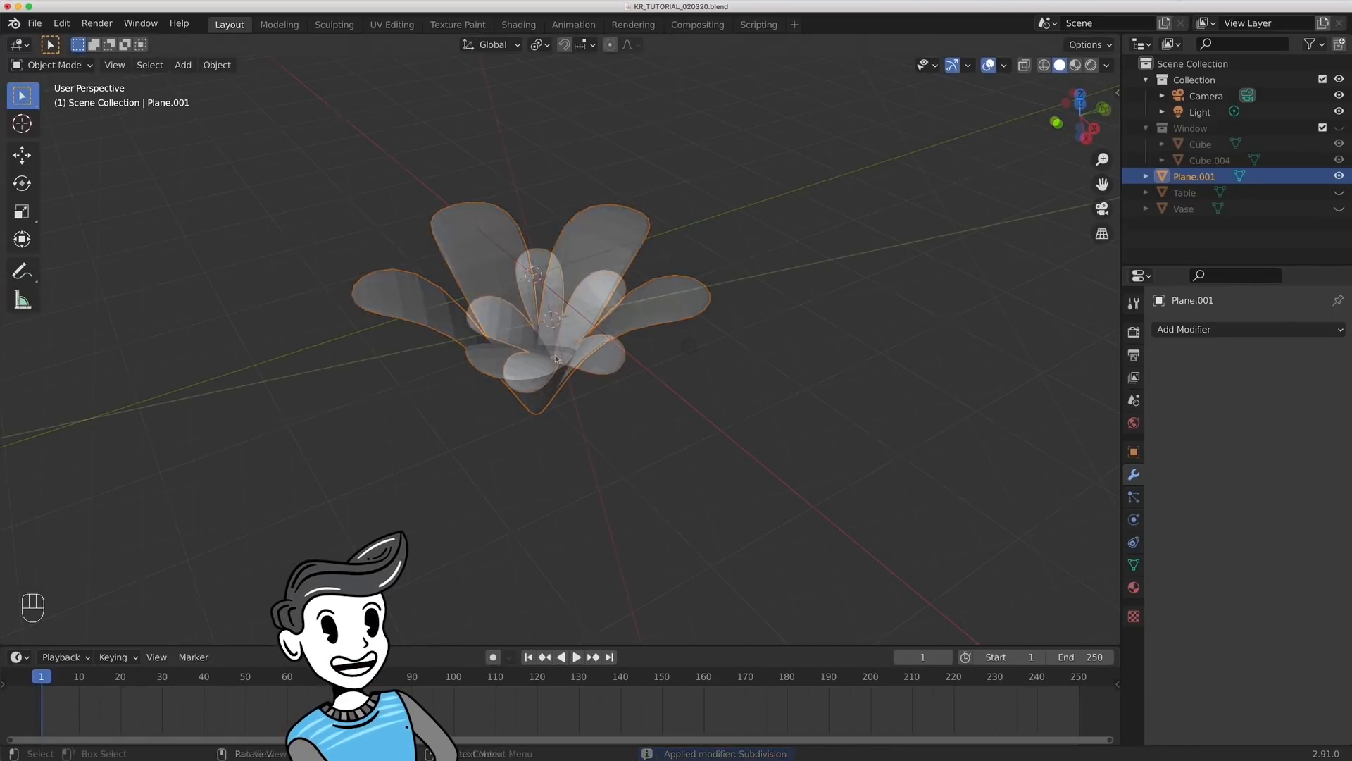
# - Add a UV sphere at the flower's centre and scale it uniformly to about 0.321
pyautogui.hotkey('shift', 'a')
pyautogui.moveTo(570, 328)
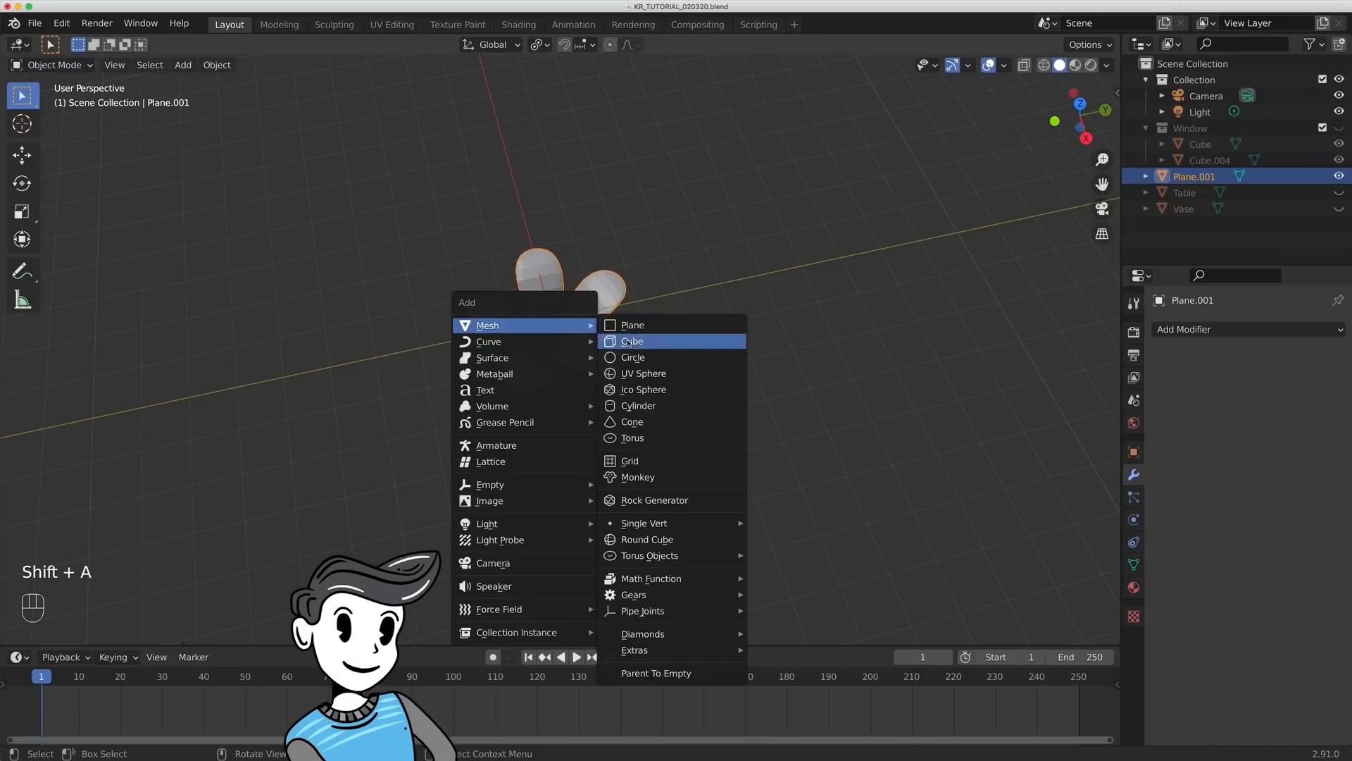
pyautogui.click(633, 374)
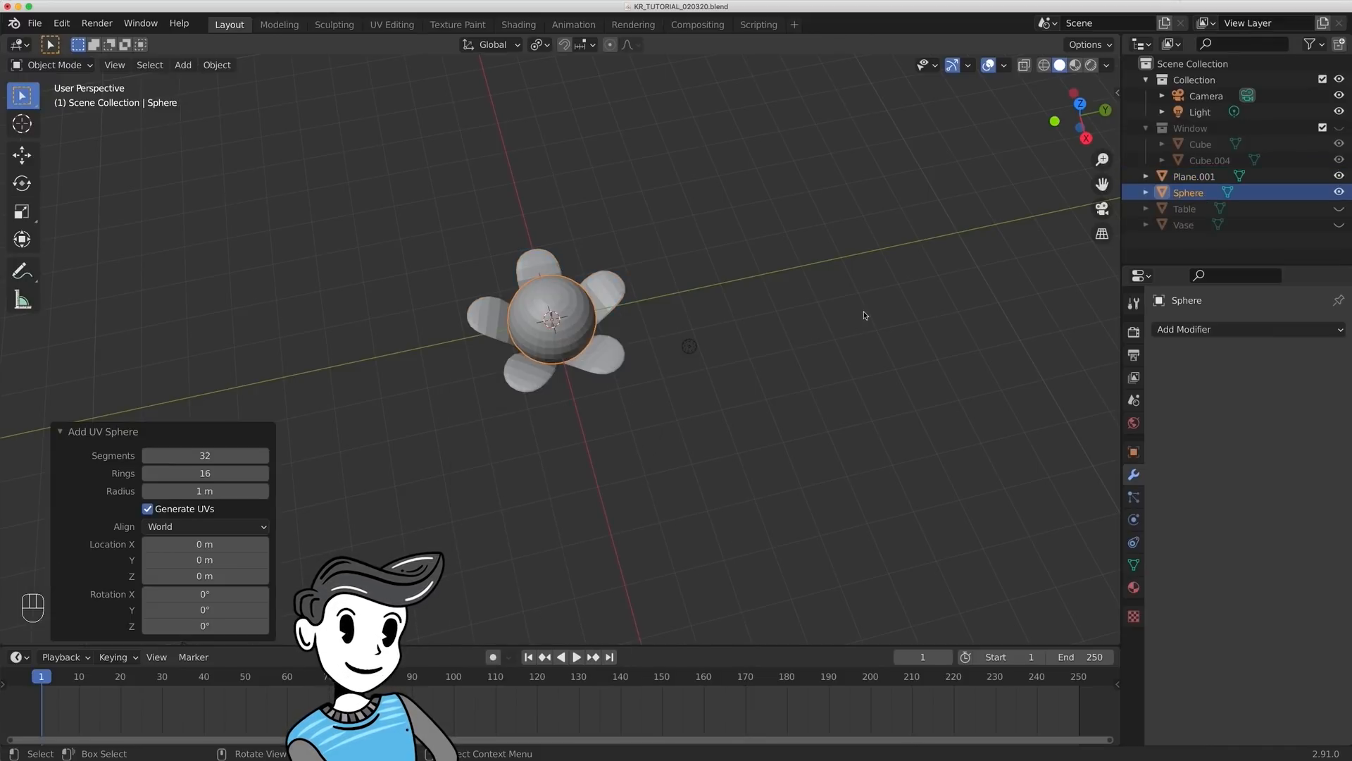
pyautogui.press('s')
pyautogui.click(638, 304)
# - Move the sphere about 1.33 m down along Z so it sits deep between the petals
pyautogui.moveTo(637, 303); pyautogui.dragTo(607, 210, button='middle')
pyautogui.press('g')
pyautogui.press('z')
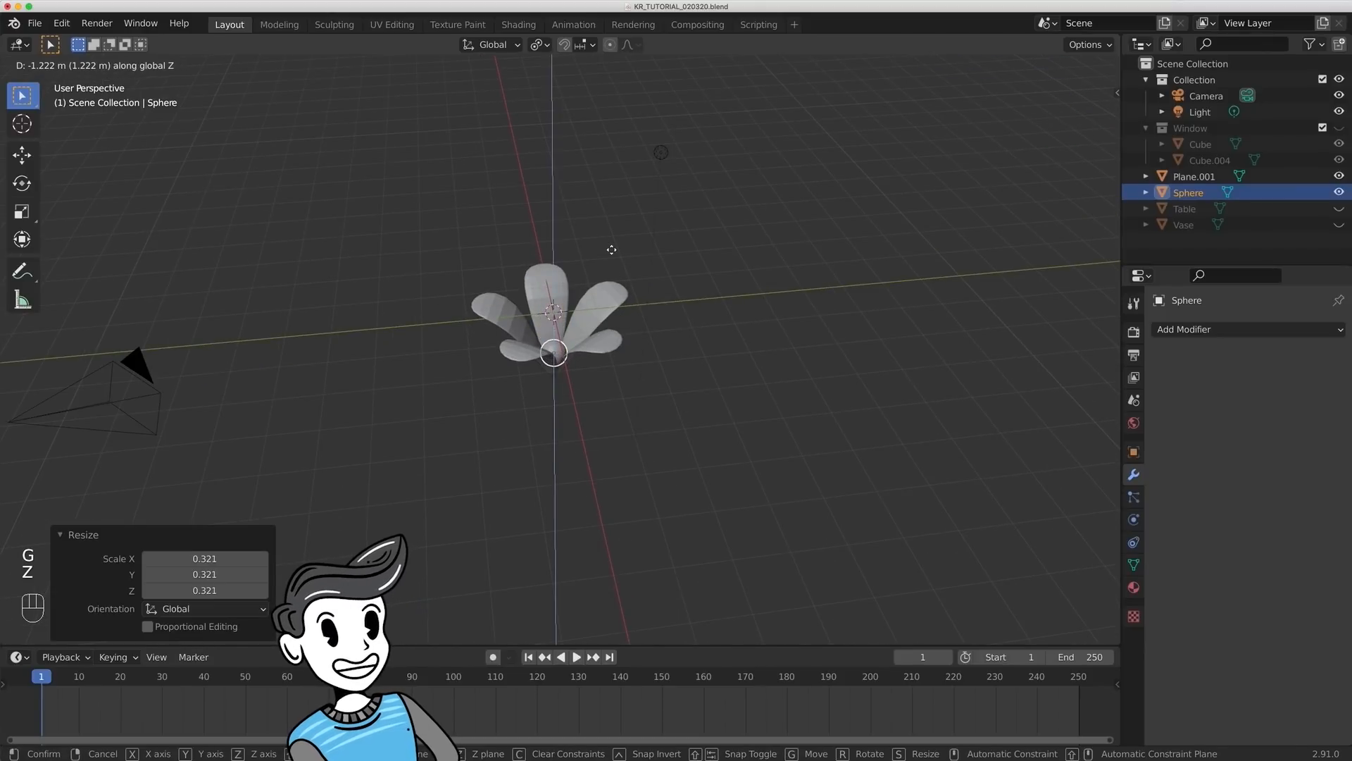
pyautogui.click(617, 256)
pyautogui.scroll(4, 617, 256)
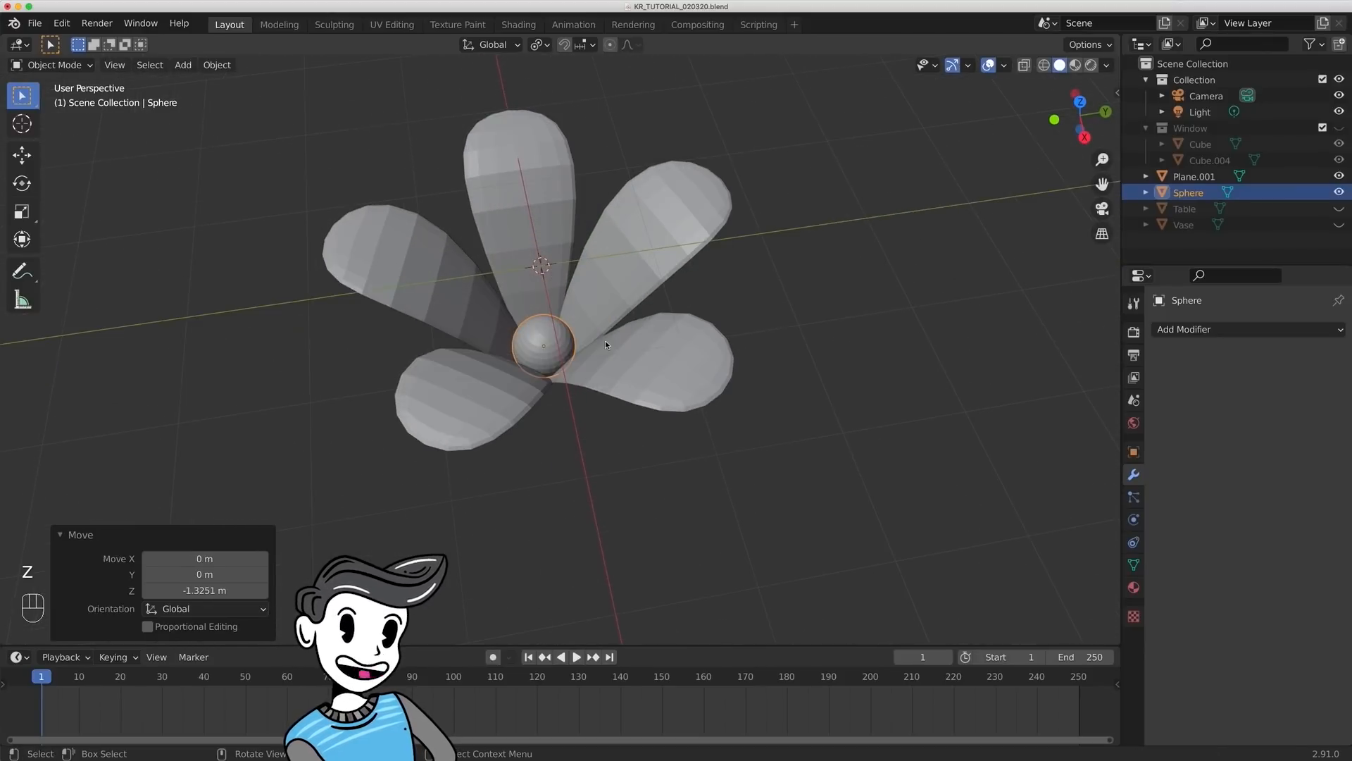
# - Shade the flower's petals and central sphere smooth
pyautogui.moveTo(665, 326)
pyautogui.mouseDown(button='middle')
pyautogui.moveTo(658, 187)
pyautogui.moveTo(642, 169)
pyautogui.moveTo(631, 387)
pyautogui.moveTo(769, 353)
pyautogui.moveTo(756, 235)
pyautogui.moveTo(652, 310)
pyautogui.mouseUp(button='middle')
pyautogui.keyDown('shift'); pyautogui.click(652, 310); pyautogui.keyUp('shift')
pyautogui.rightClick(645, 268)
pyautogui.click(645, 268)
pyautogui.click(775, 277)
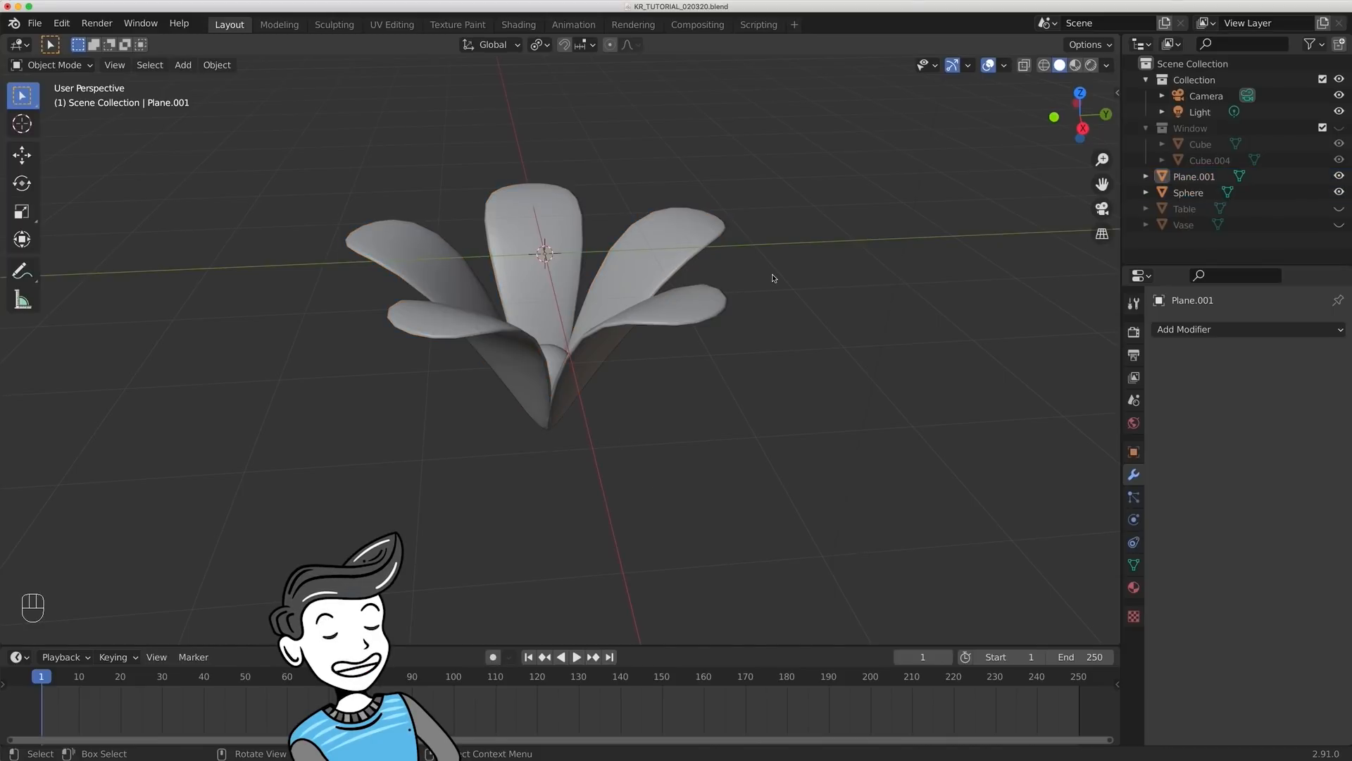
# - Move the petals and sphere into a new collection named Flower 1 and exclude that collection from the view layer
pyautogui.moveTo(776, 278); pyautogui.dragTo(770, 380, button='middle')
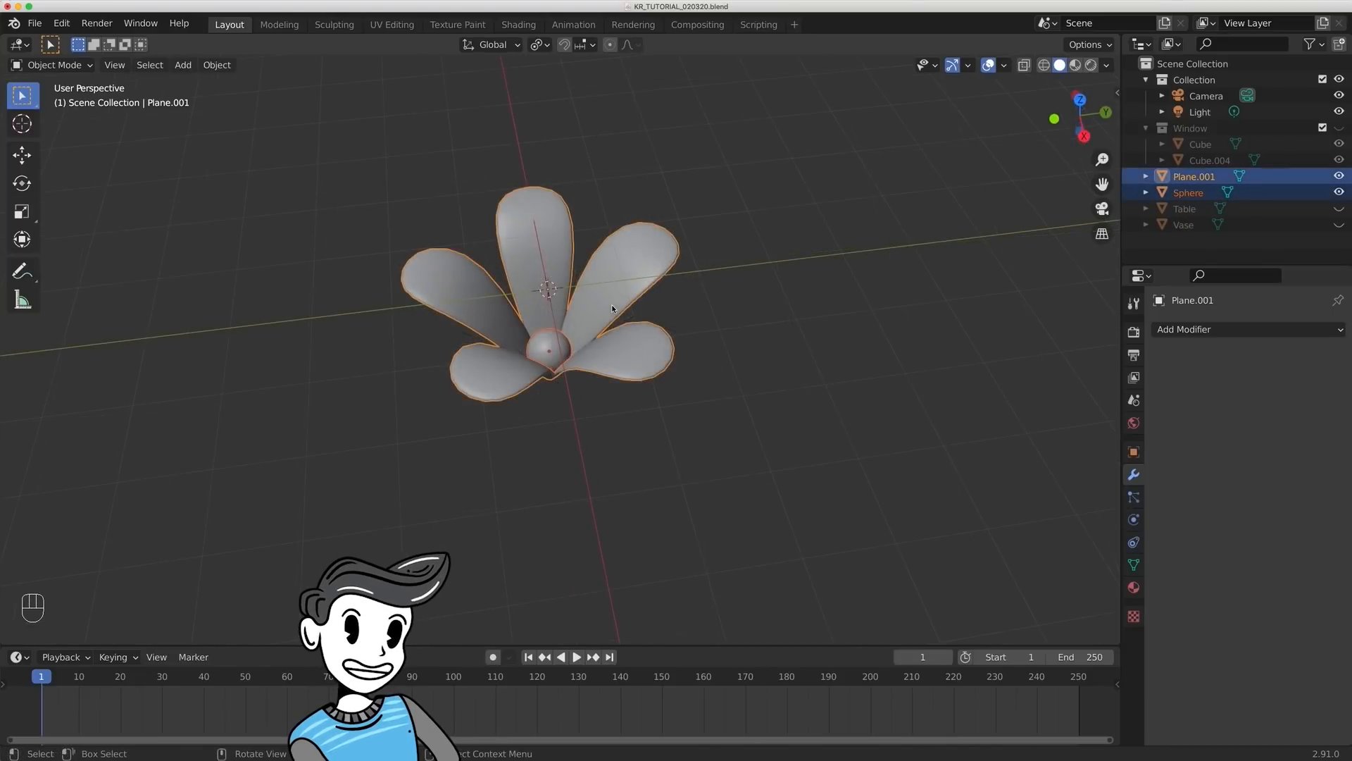
pyautogui.press('m')
pyautogui.click(613, 308)
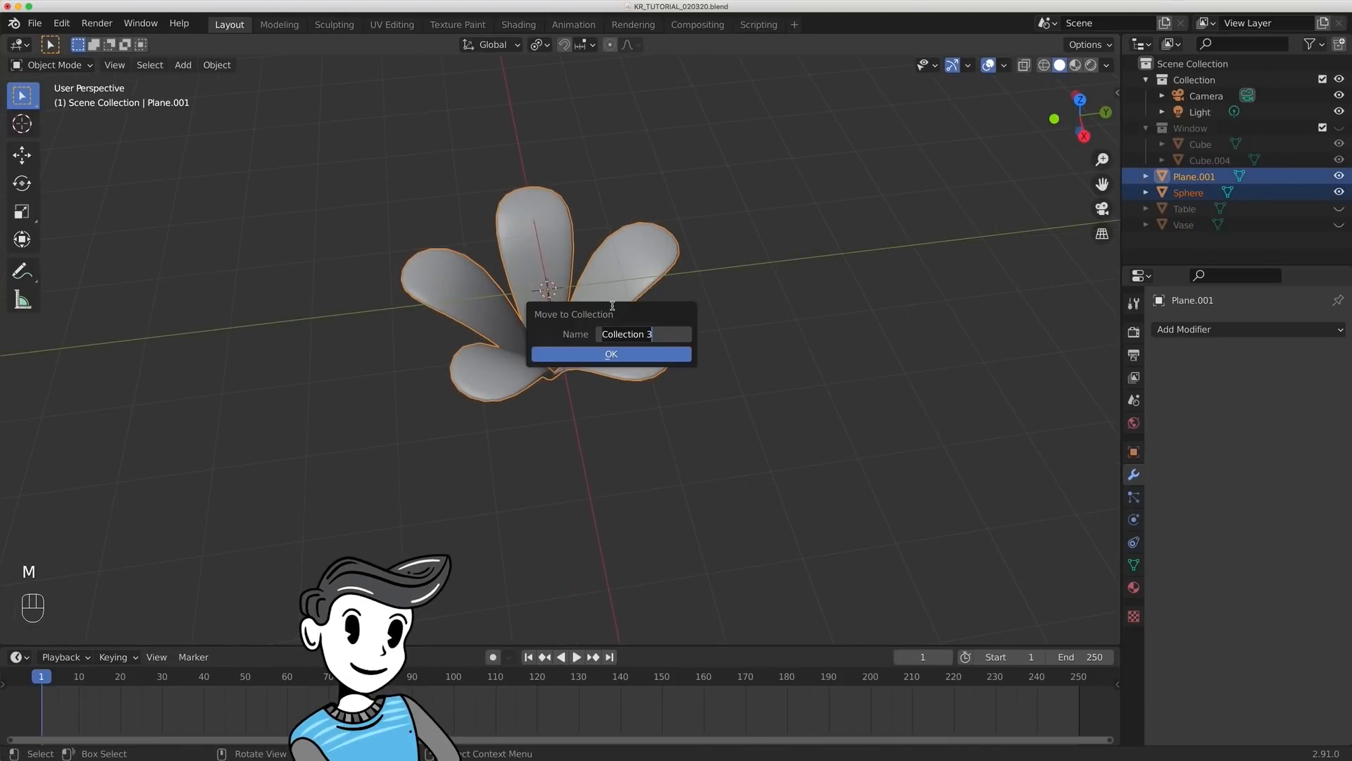
pyautogui.write('Flower 1')
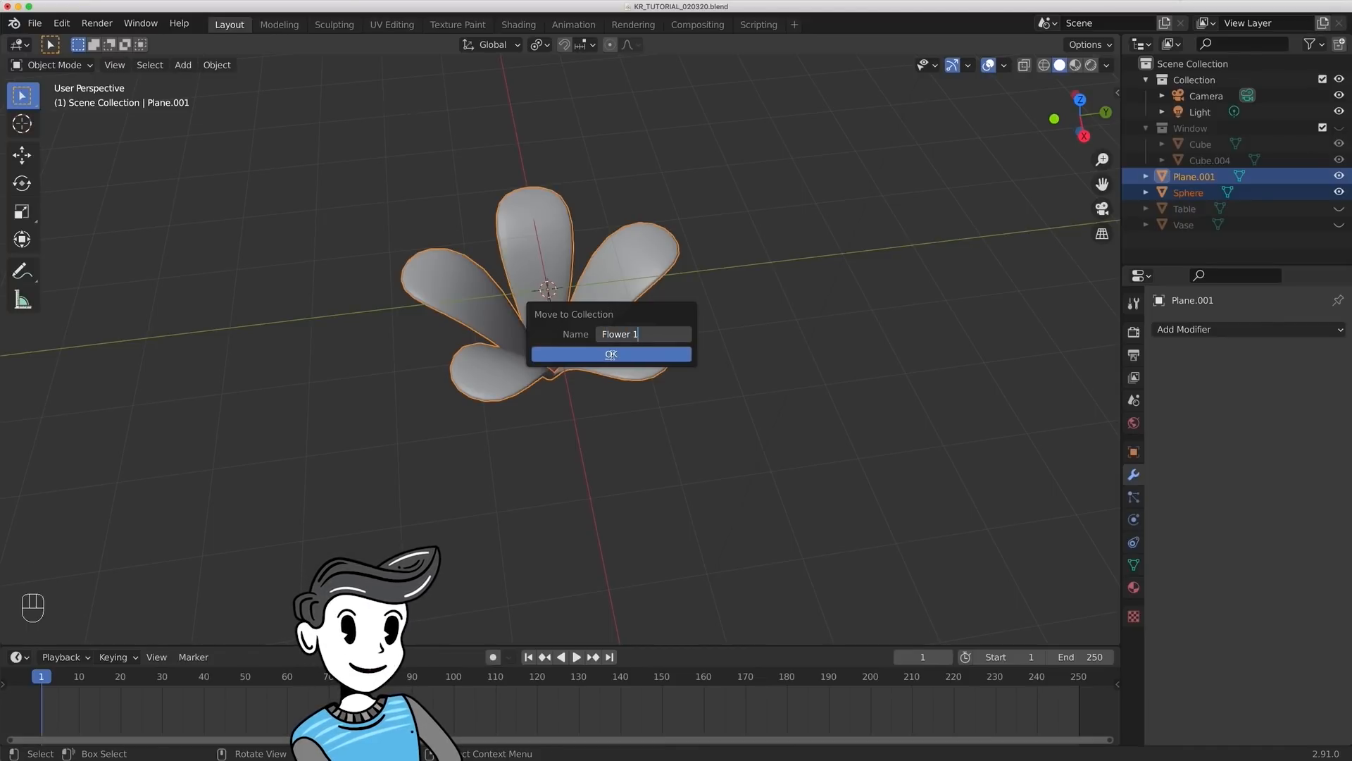
pyautogui.click(611, 354)
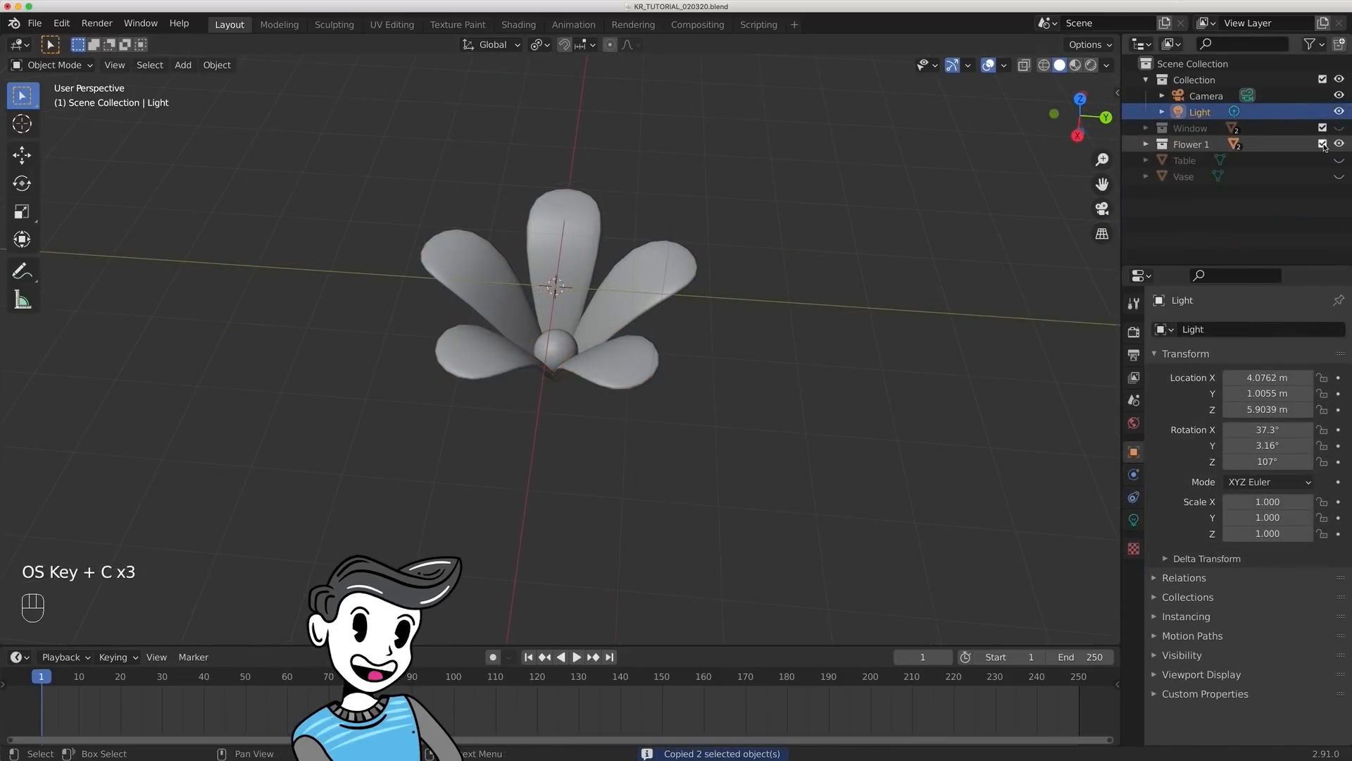
pyautogui.click(1323, 144)
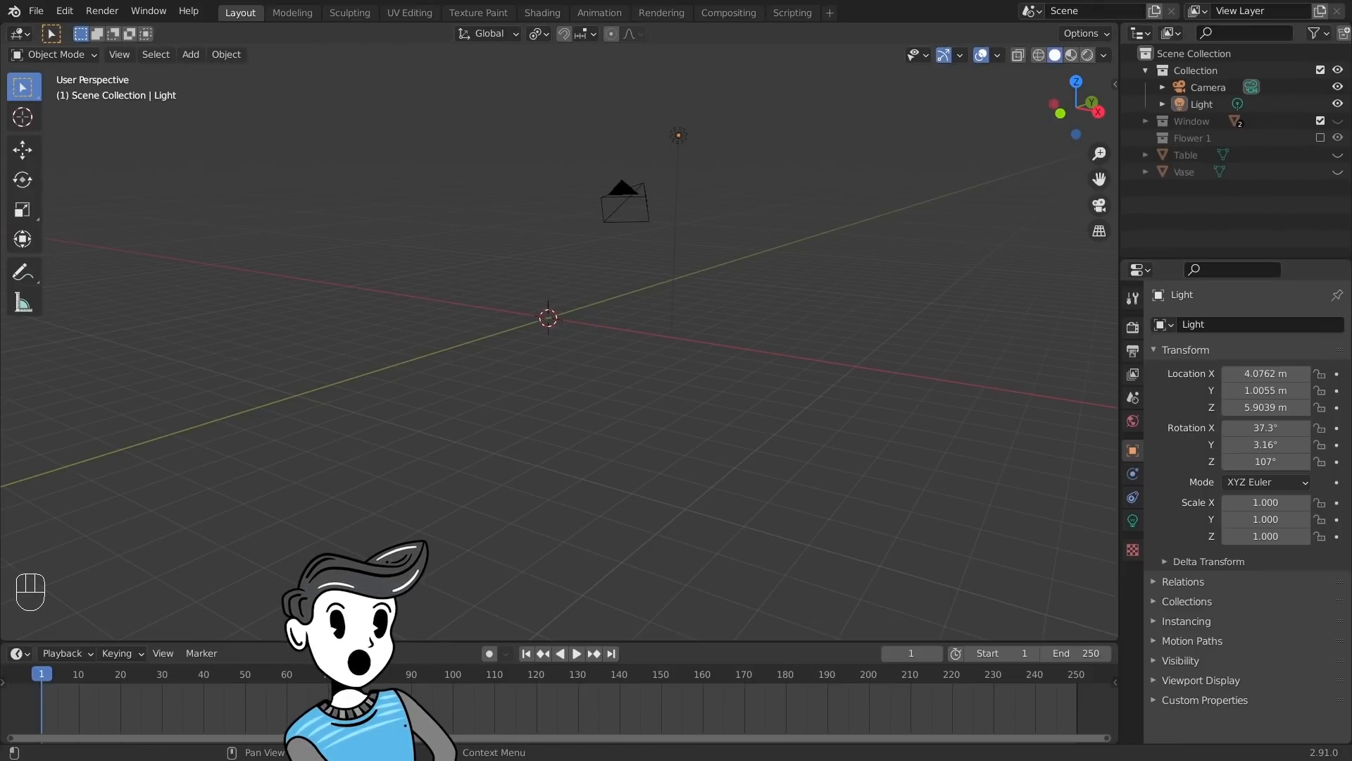
# - Add a 2D Animation workspace to the file
pyautogui.click(830, 12)
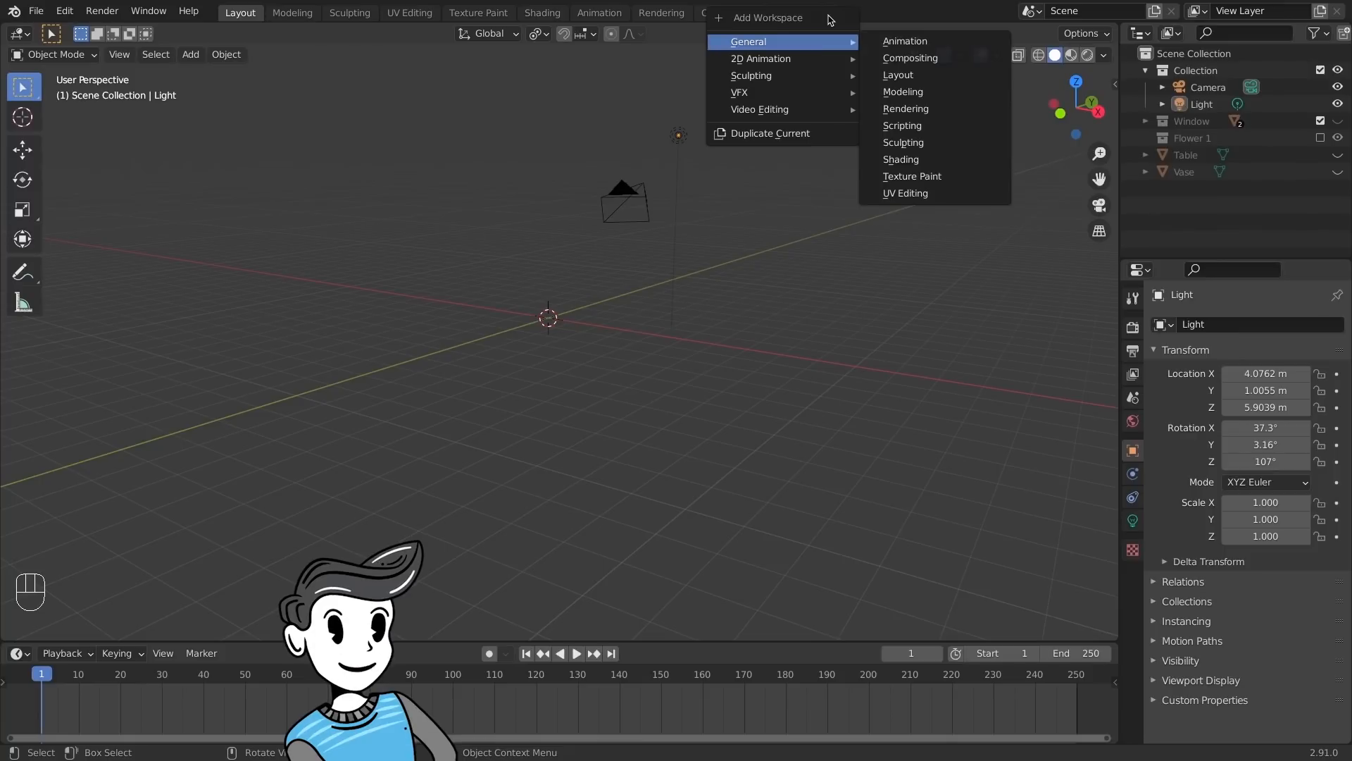
pyautogui.moveTo(815, 55)
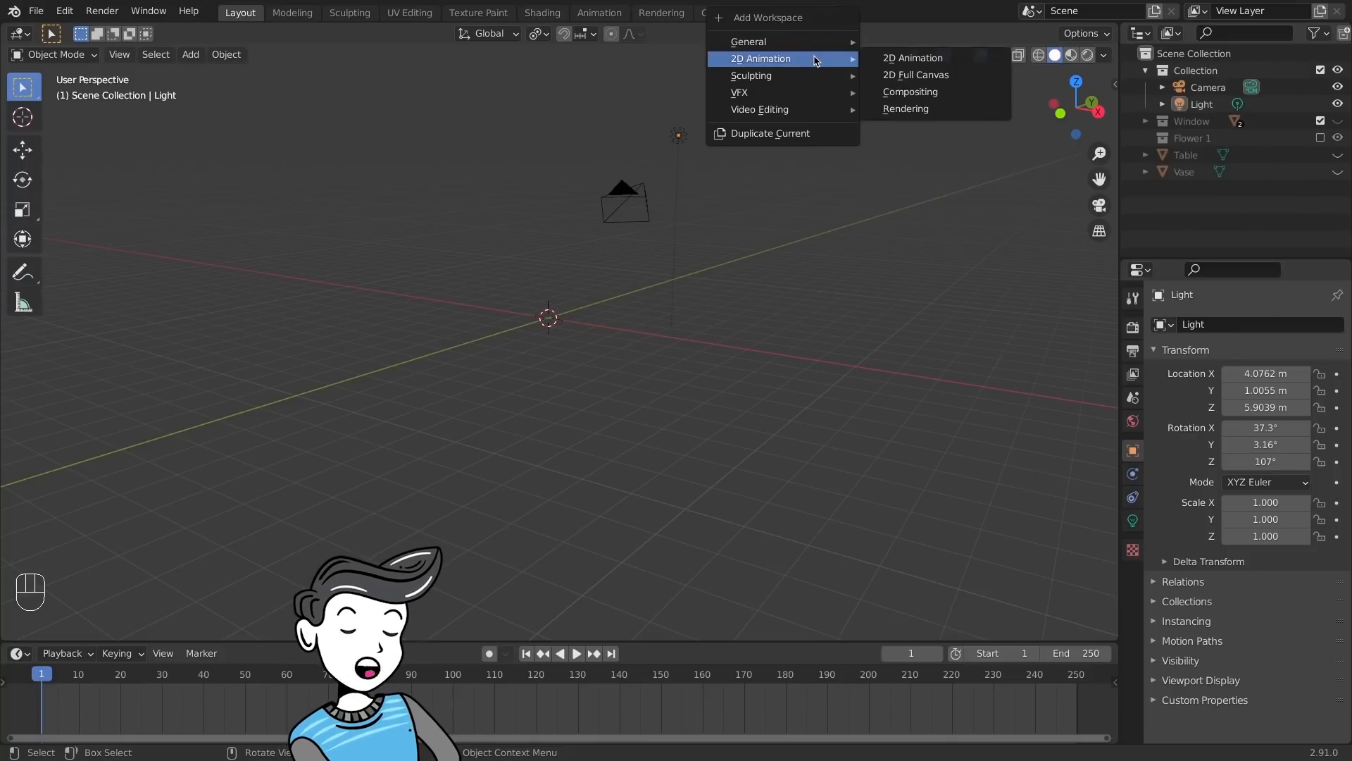
pyautogui.click(911, 59)
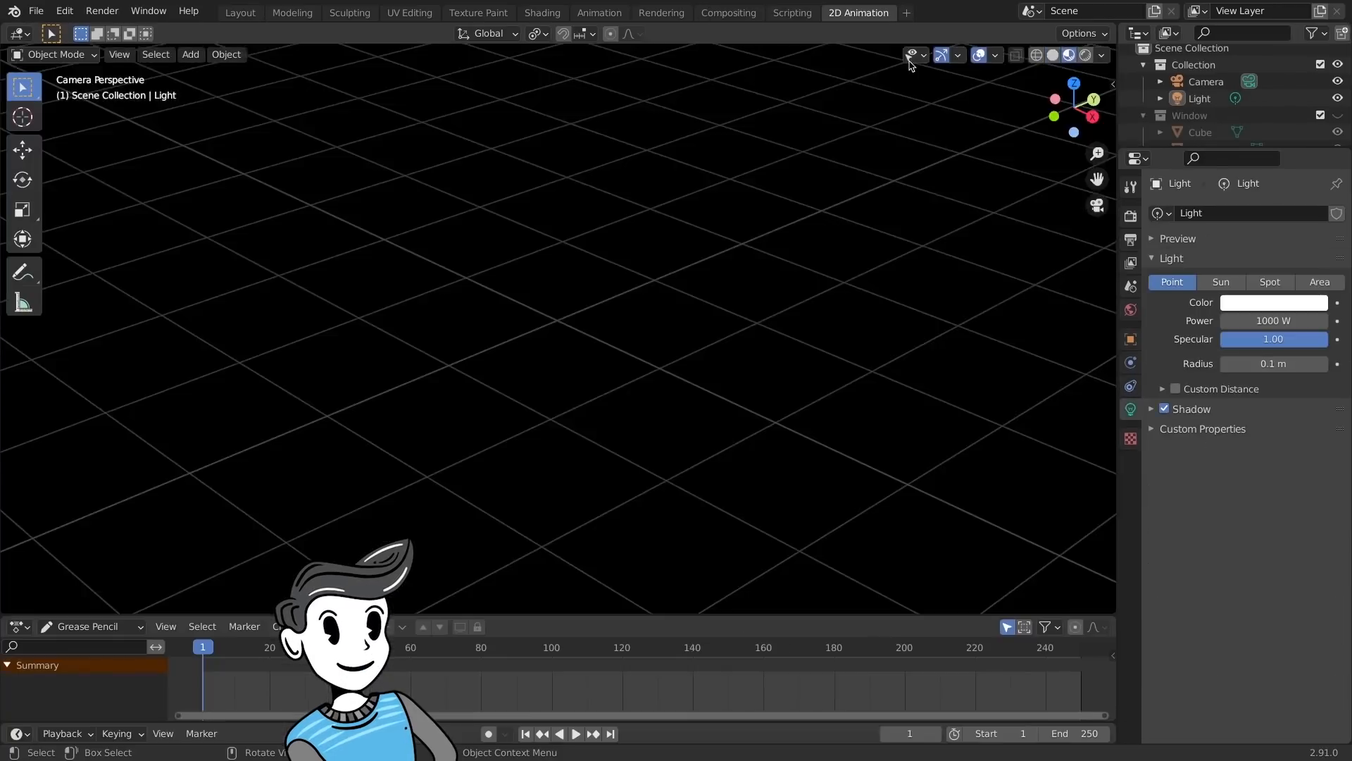
# - Add a blank Grease Pencil object to the scene
pyautogui.hotkey('shift', 'a')
pyautogui.moveTo(505, 459)
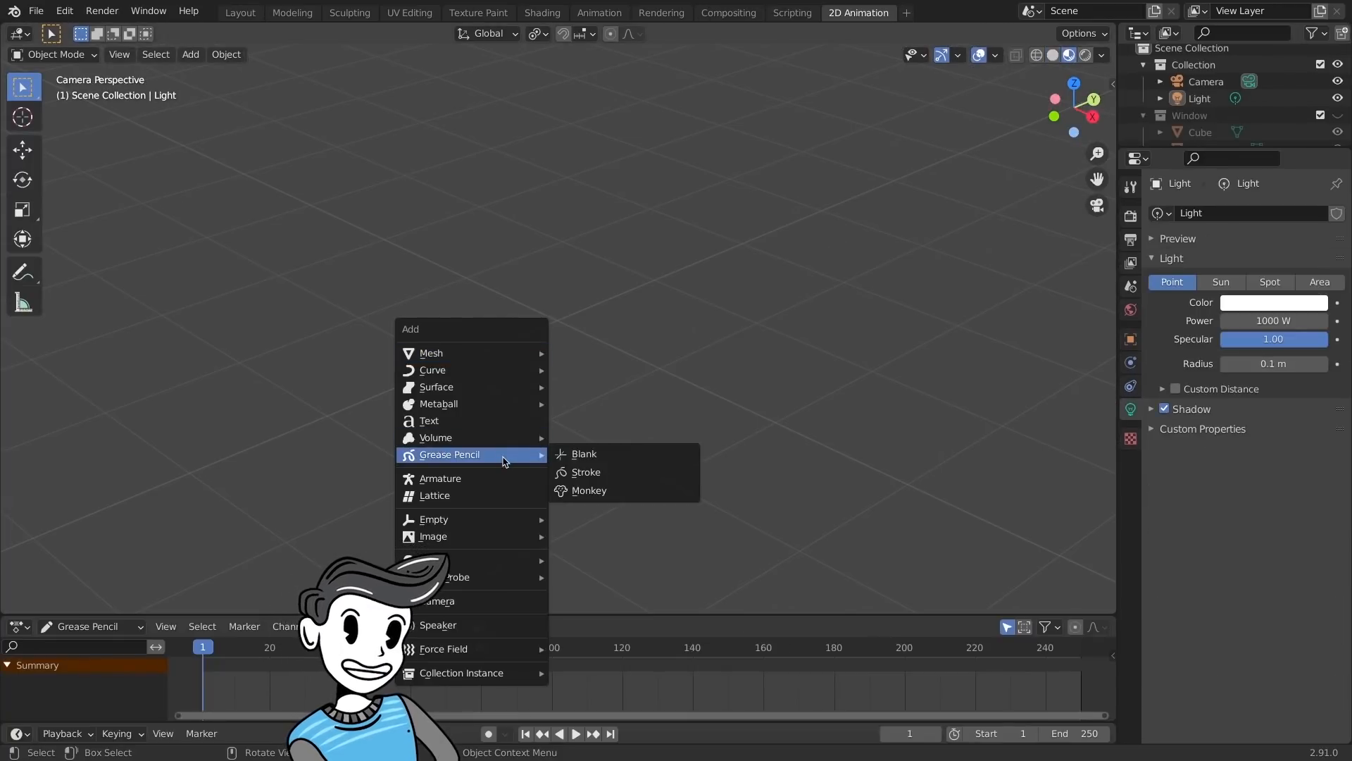
pyautogui.click(574, 453)
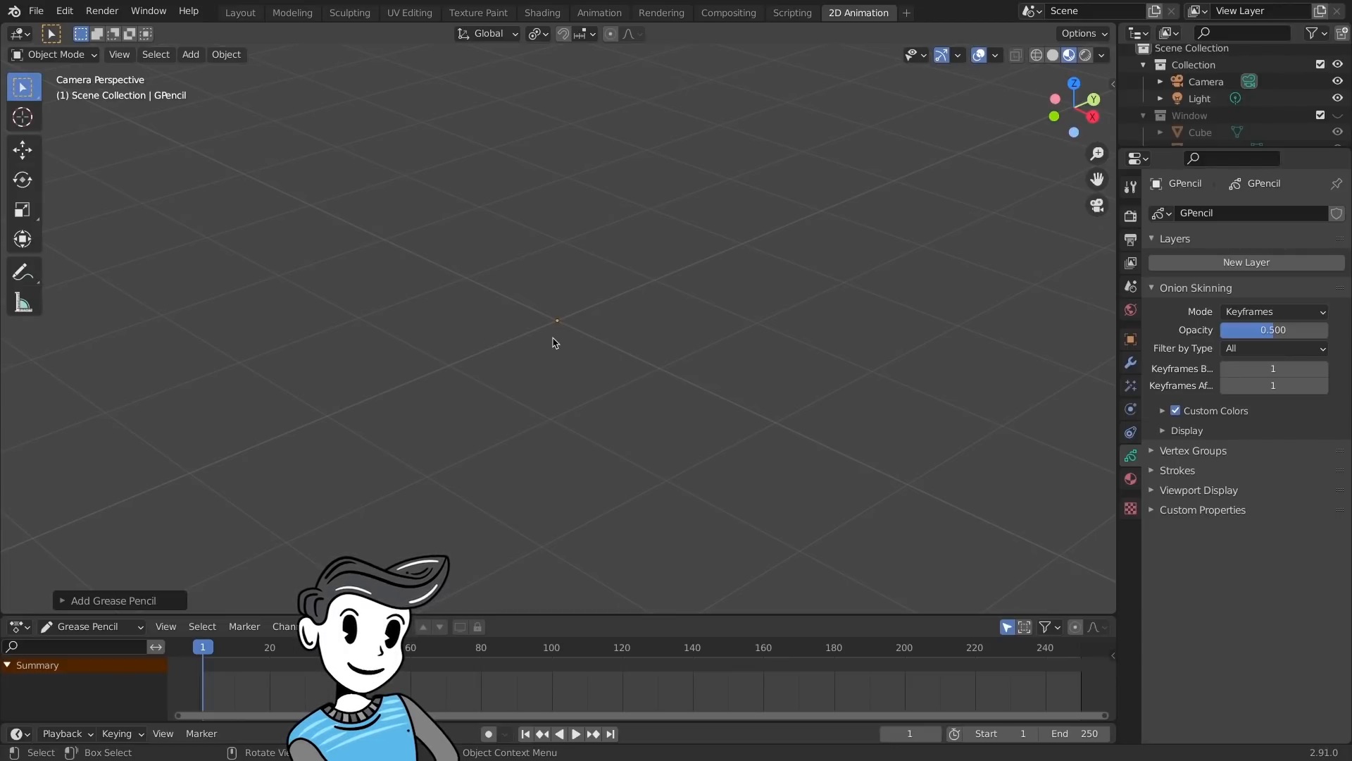
# - Use solid viewport shading, show the 3D cursor and the Grease Pencil canvas grid, and raise the canvas opacity
pyautogui.click(1054, 56)
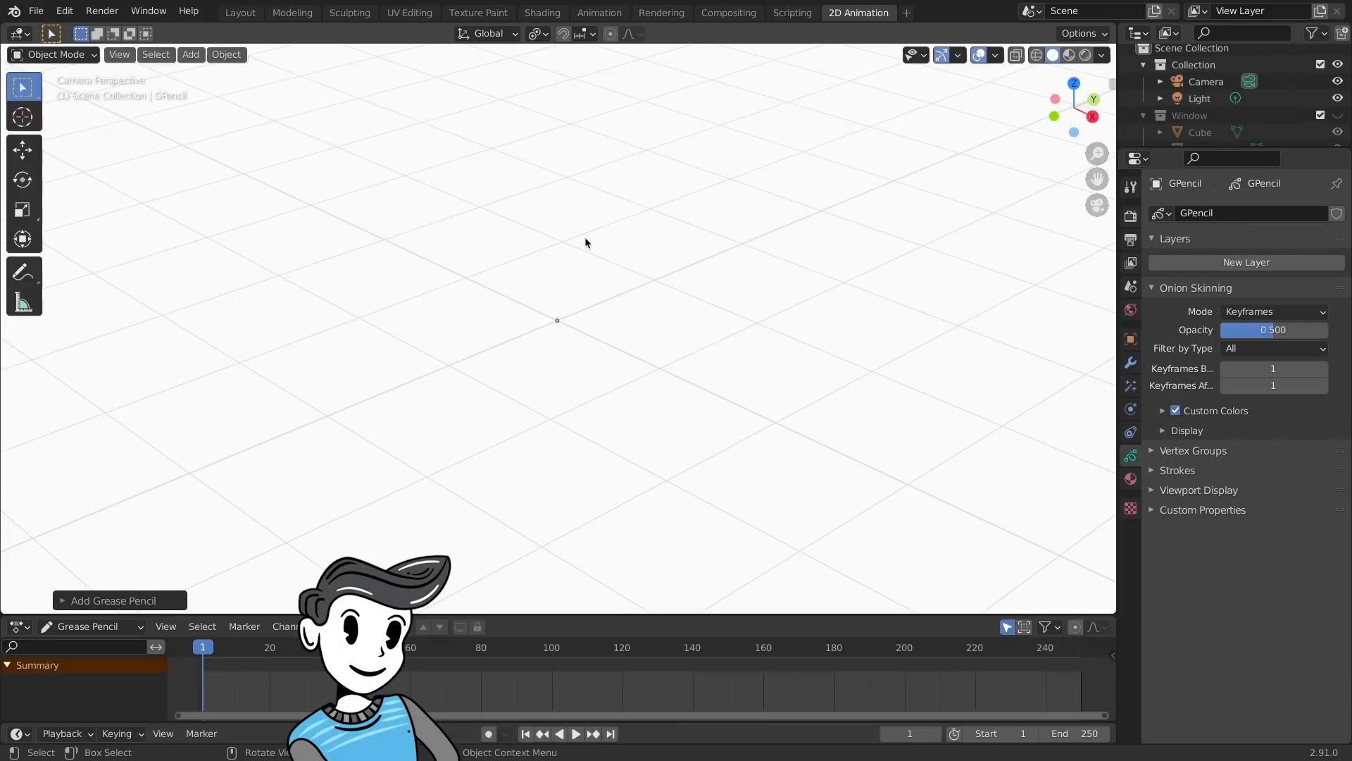
pyautogui.click(995, 55)
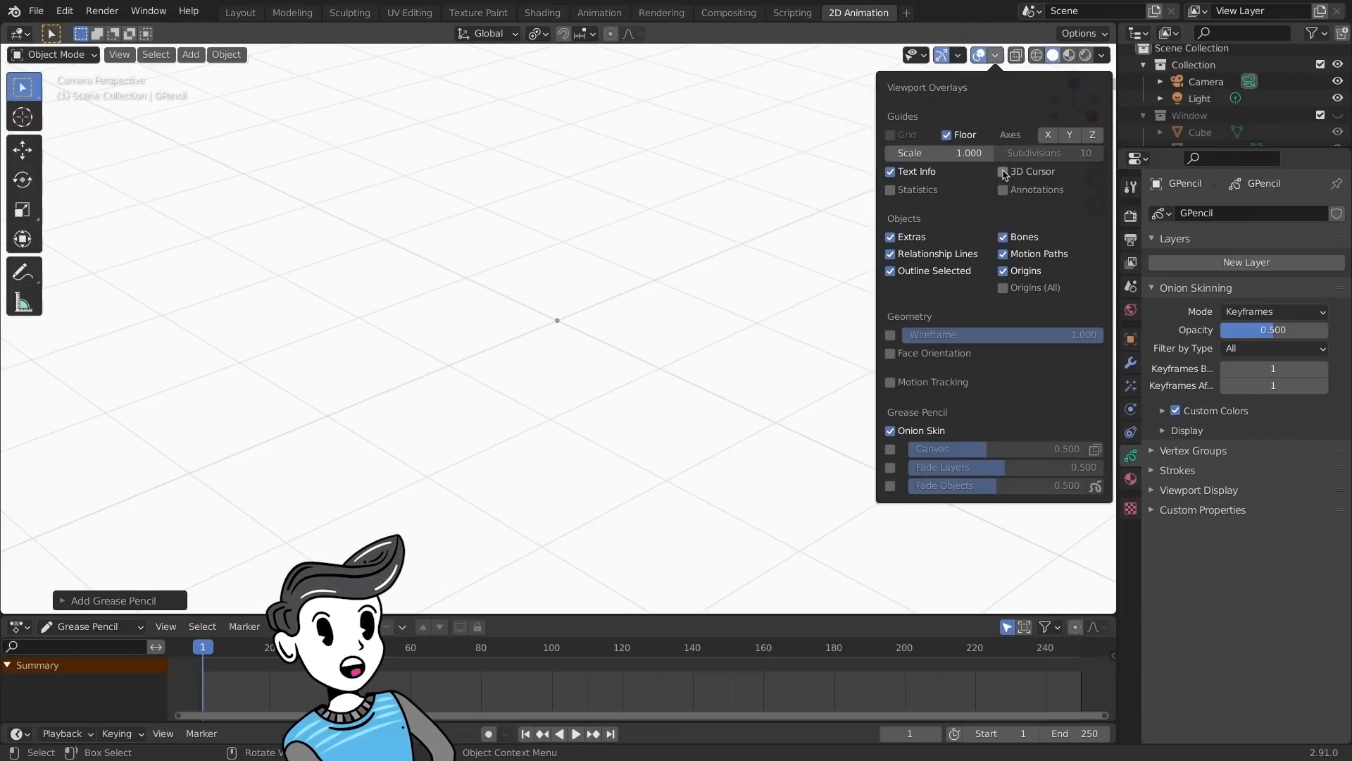
pyautogui.click(1007, 174)
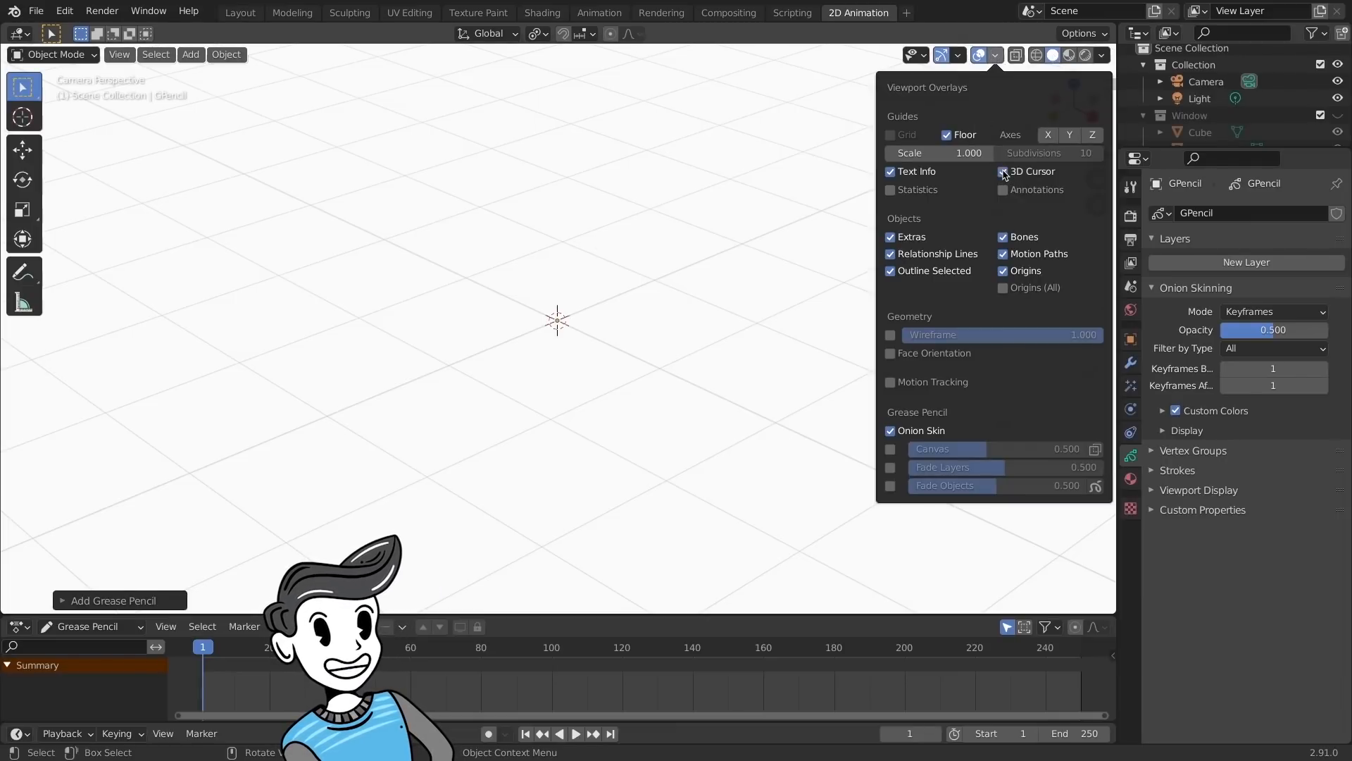
pyautogui.click(895, 450)
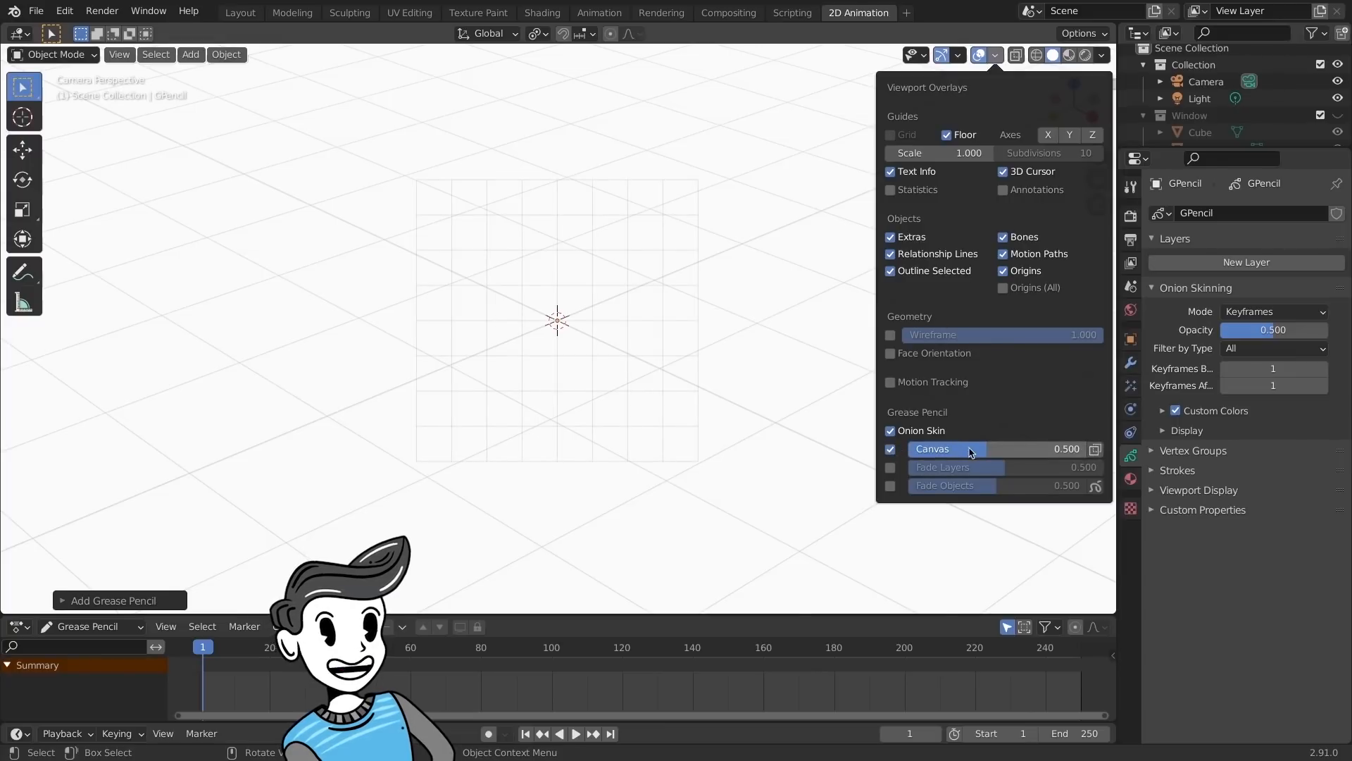
pyautogui.moveTo(970, 451); pyautogui.dragTo(1030, 450)
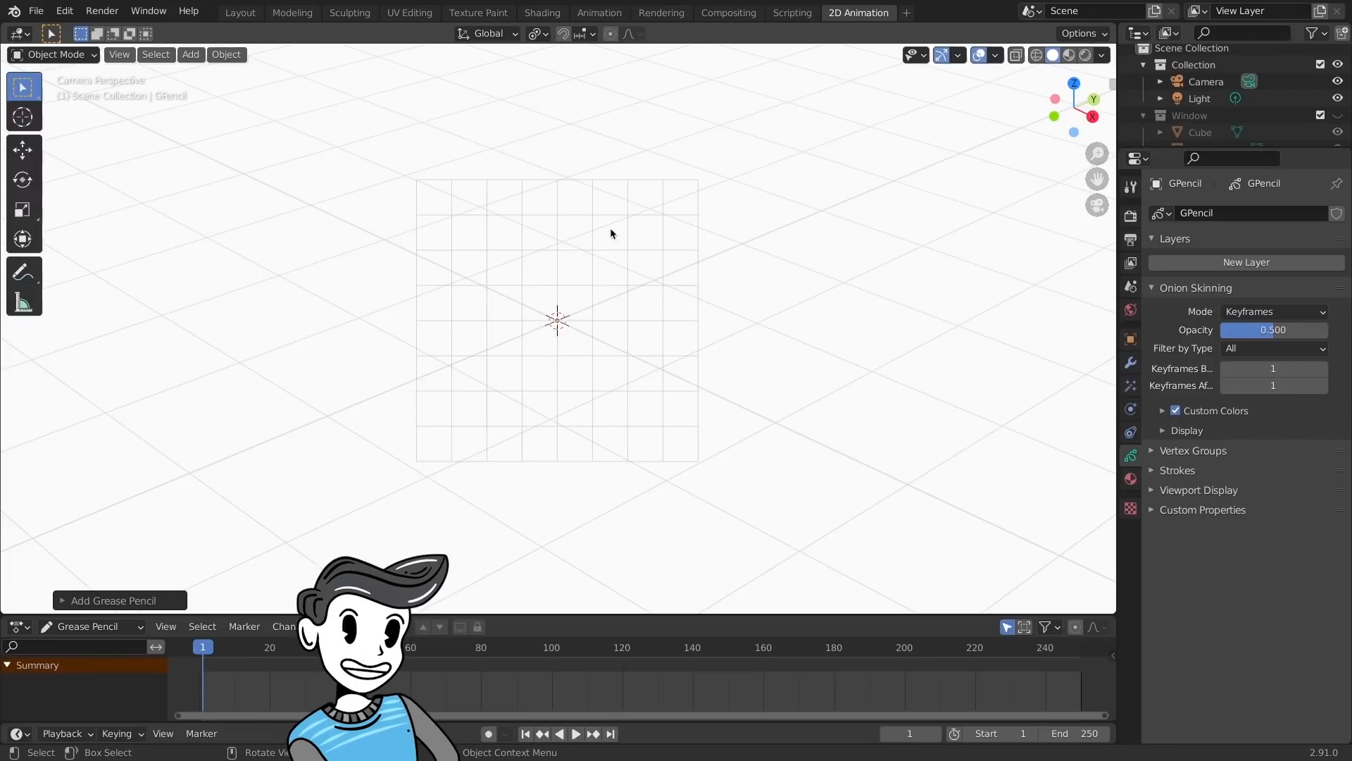
# - Put the Grease Pencil object in Draw mode and set the drawing plane to Top (X-Y)
pyautogui.click(74, 56)
pyautogui.click(44, 128)
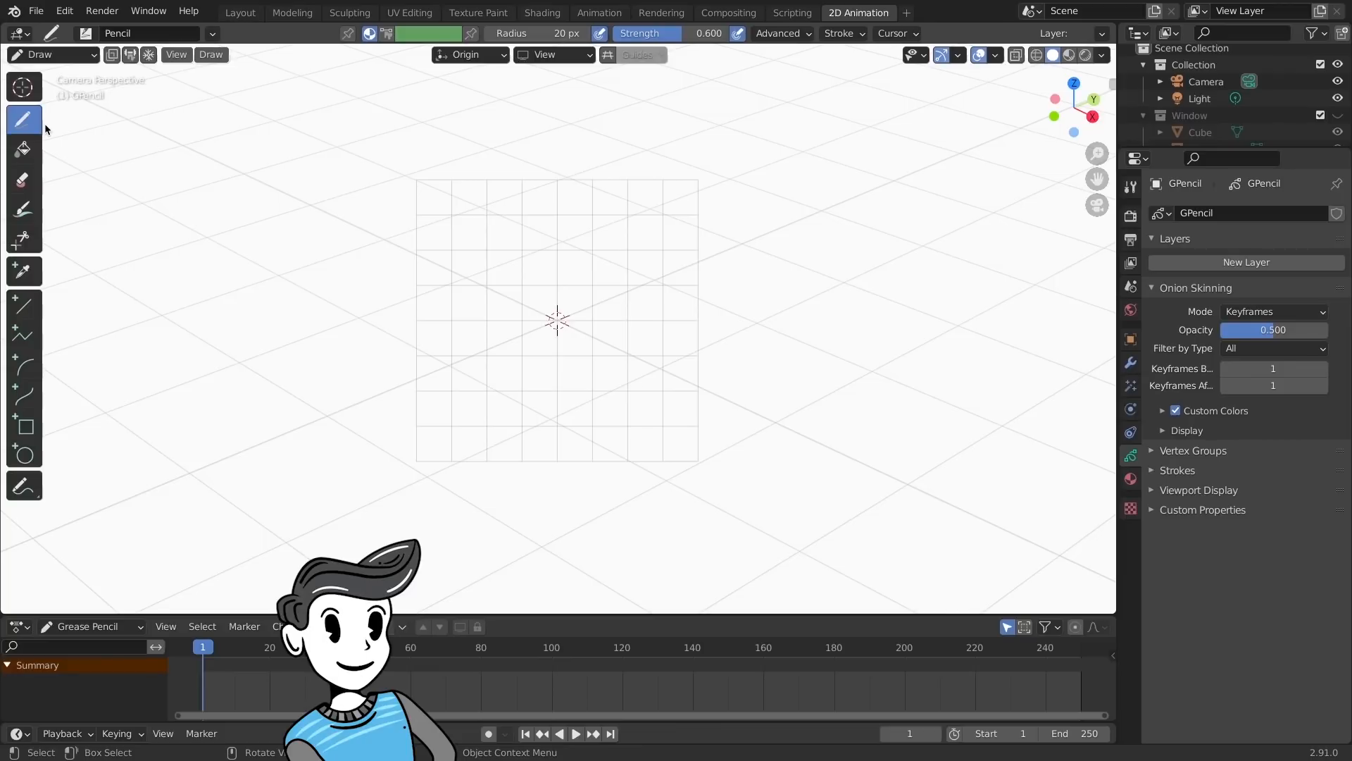
pyautogui.click(575, 57)
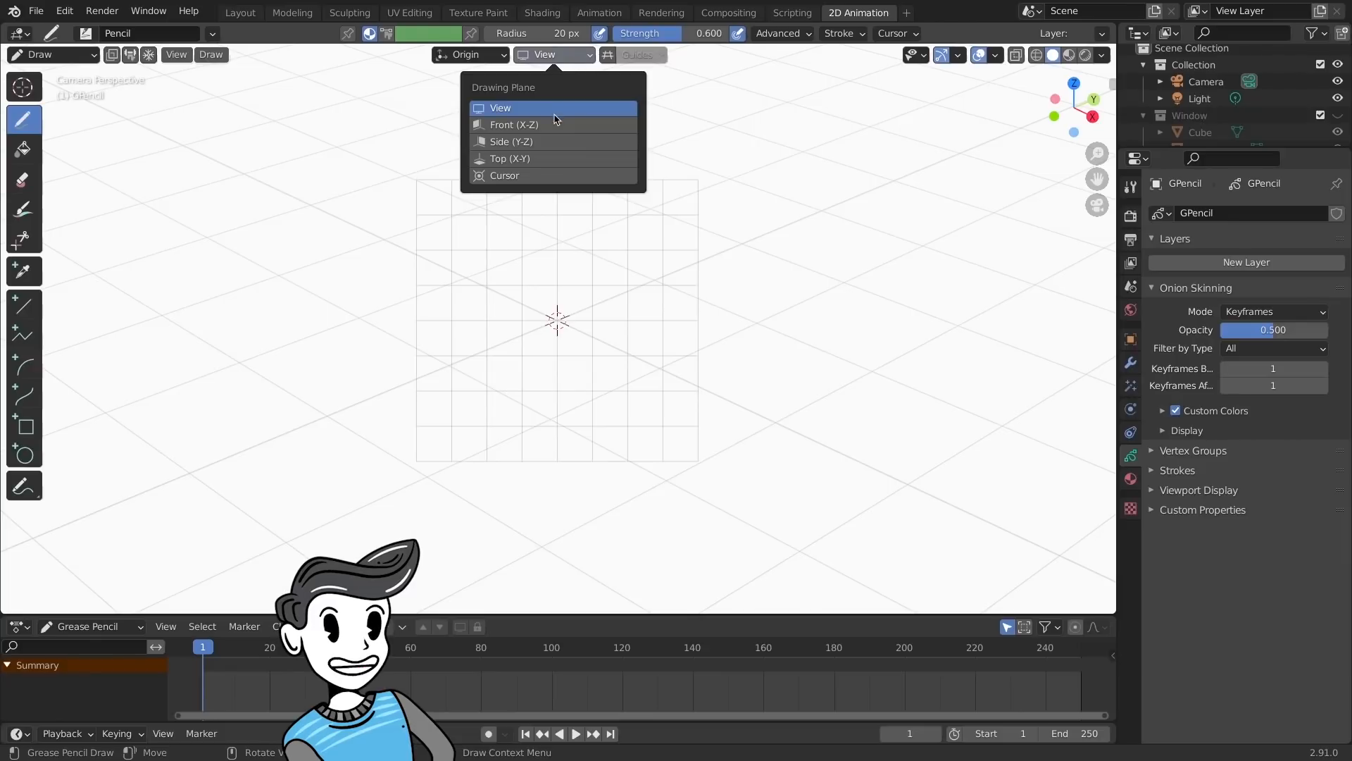
pyautogui.click(542, 159)
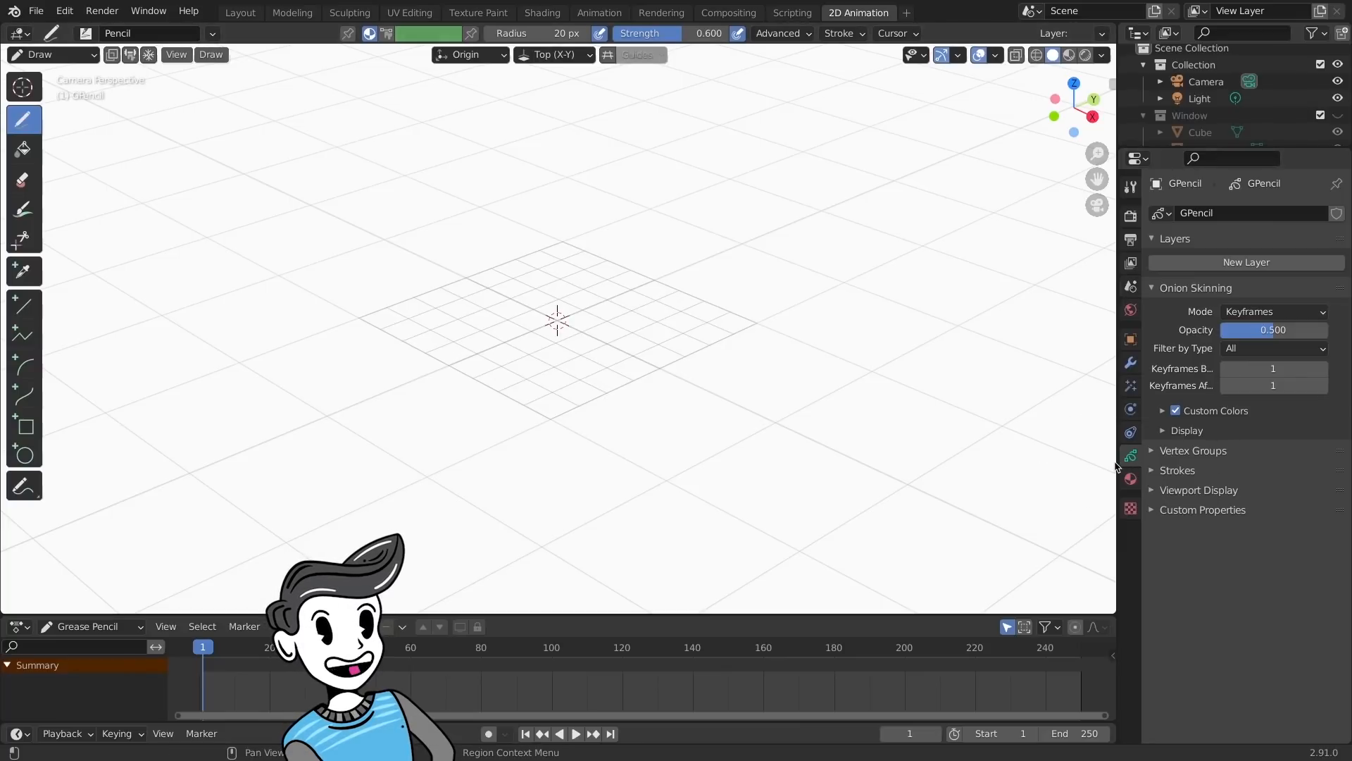
# - Add a layer with Use Lights turned off and a new material to the Grease Pencil object
pyautogui.click(1233, 265)
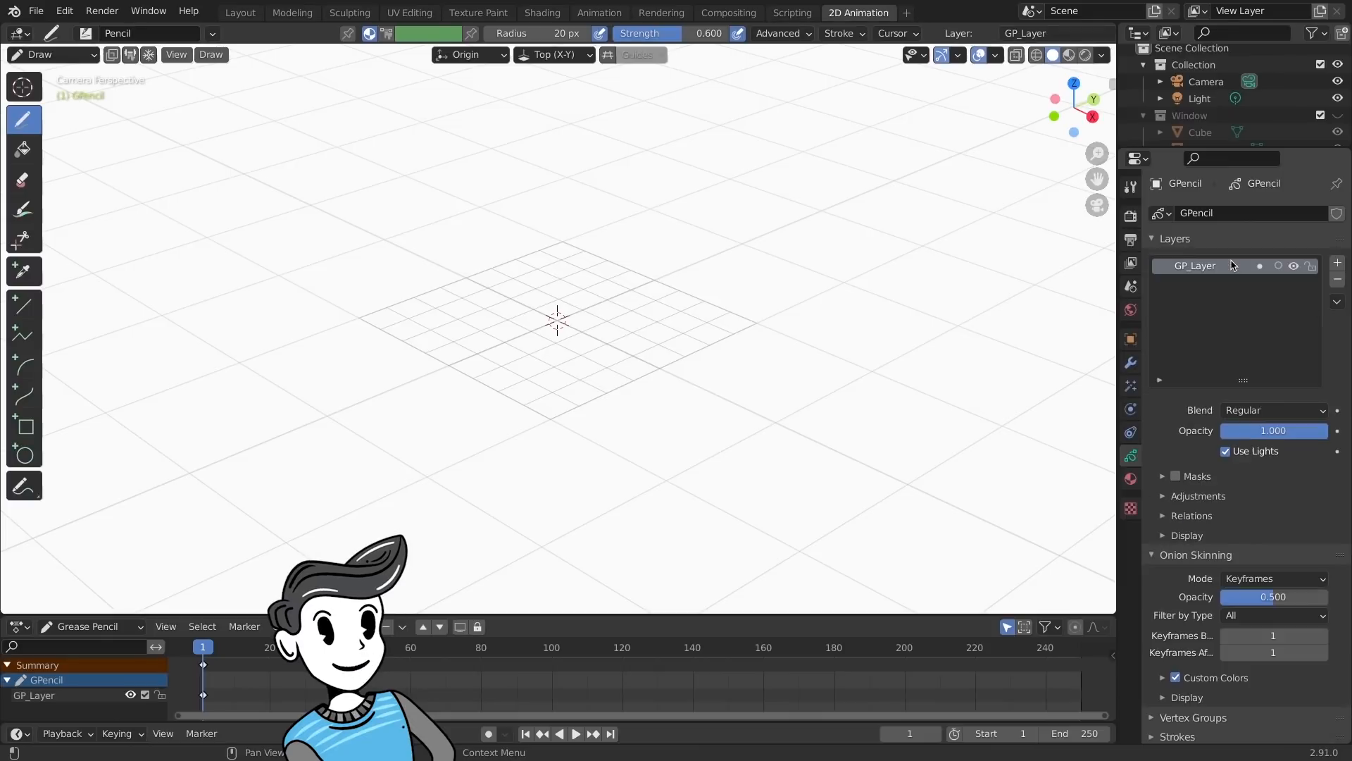
pyautogui.click(1226, 451)
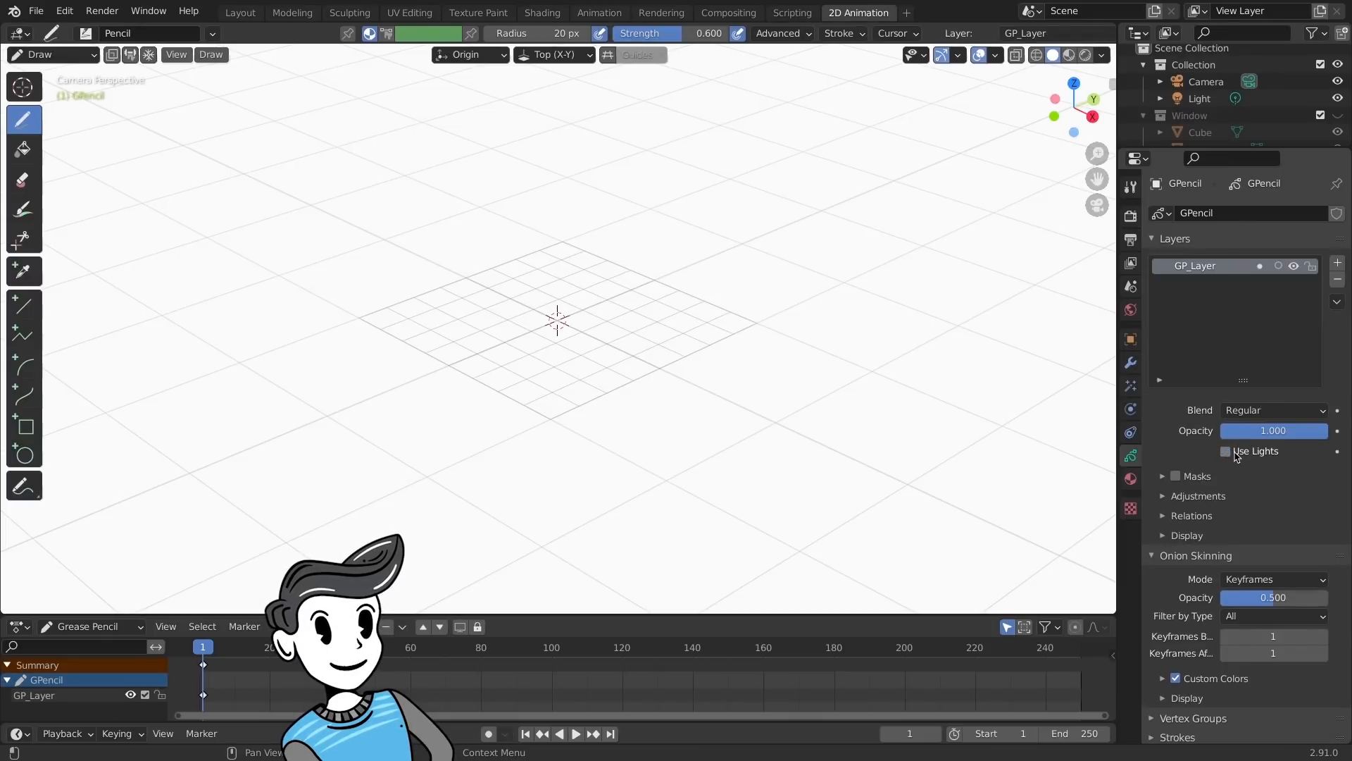
pyautogui.click(1131, 480)
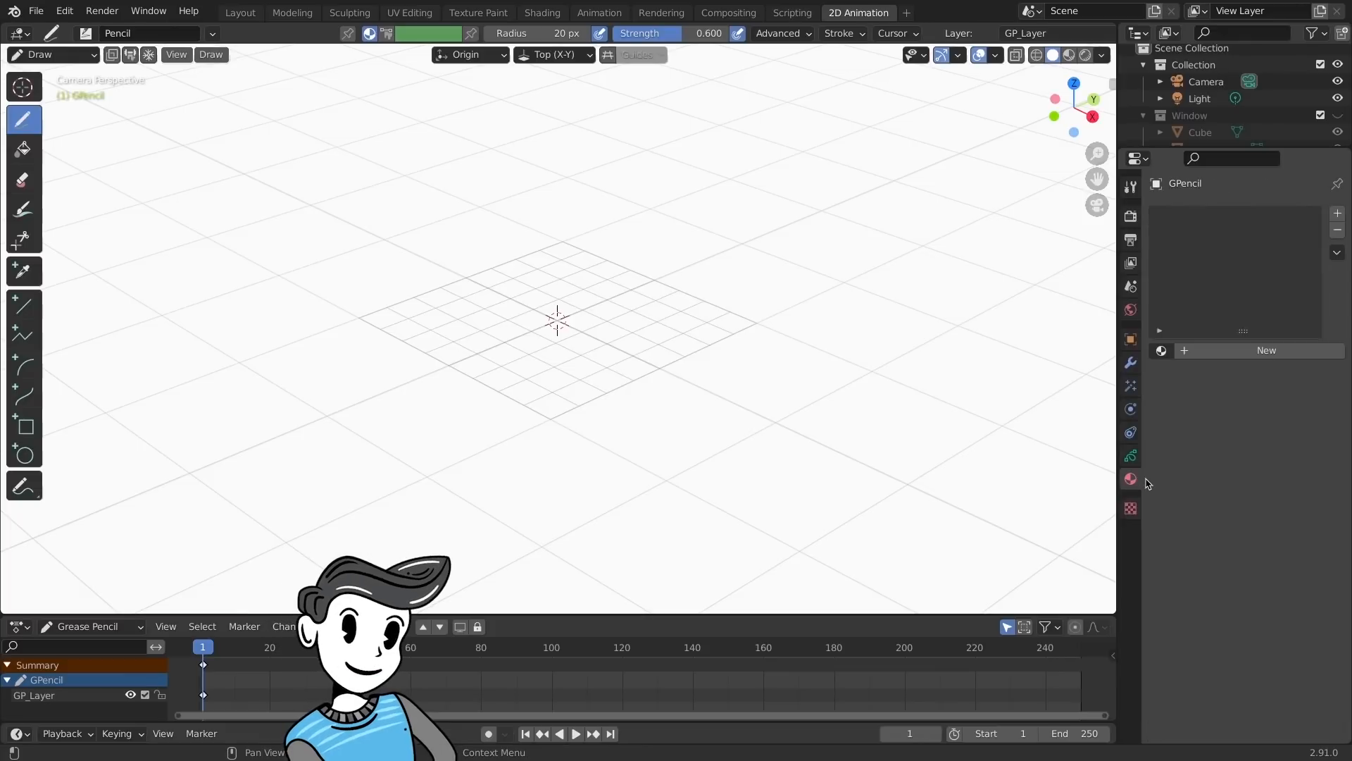
pyautogui.click(1233, 352)
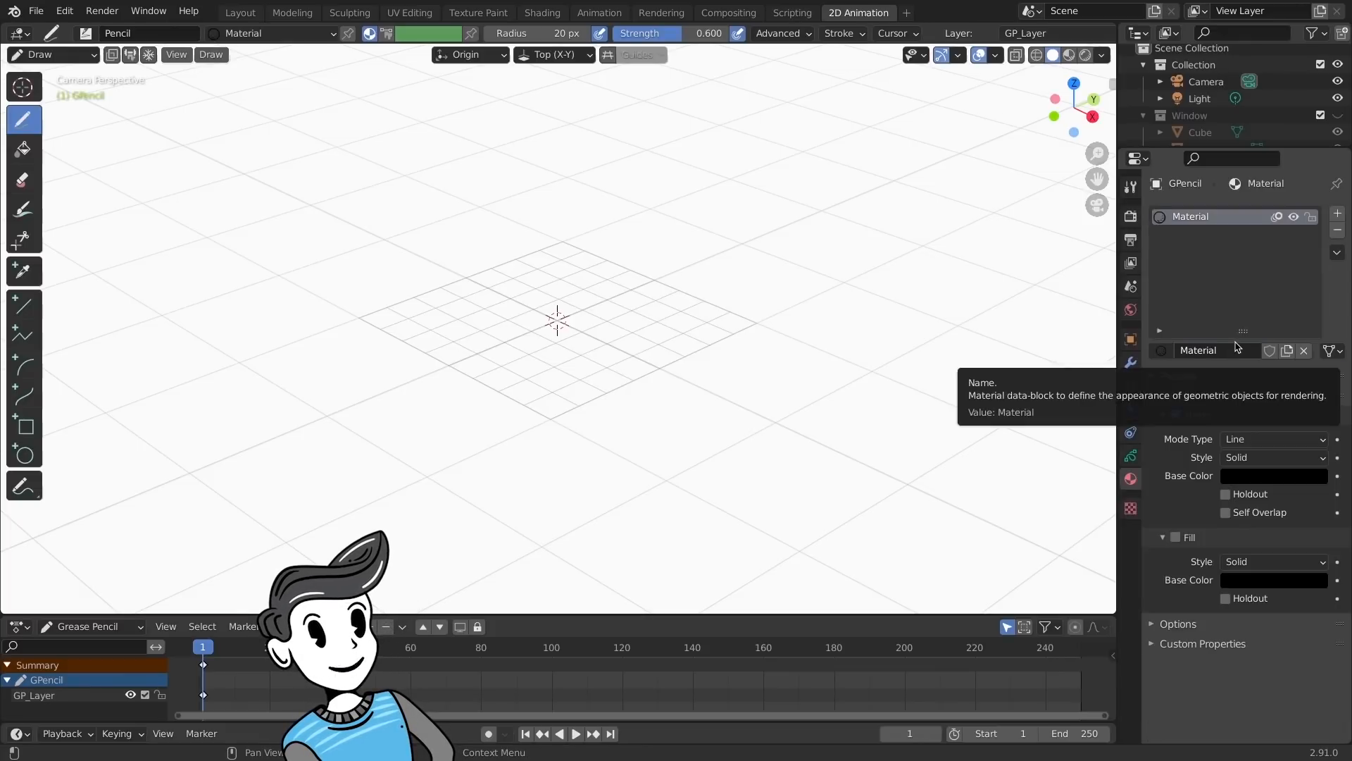
# - Set the Pencil brush radius to 50 px and its strength to 1
pyautogui.click(573, 37)
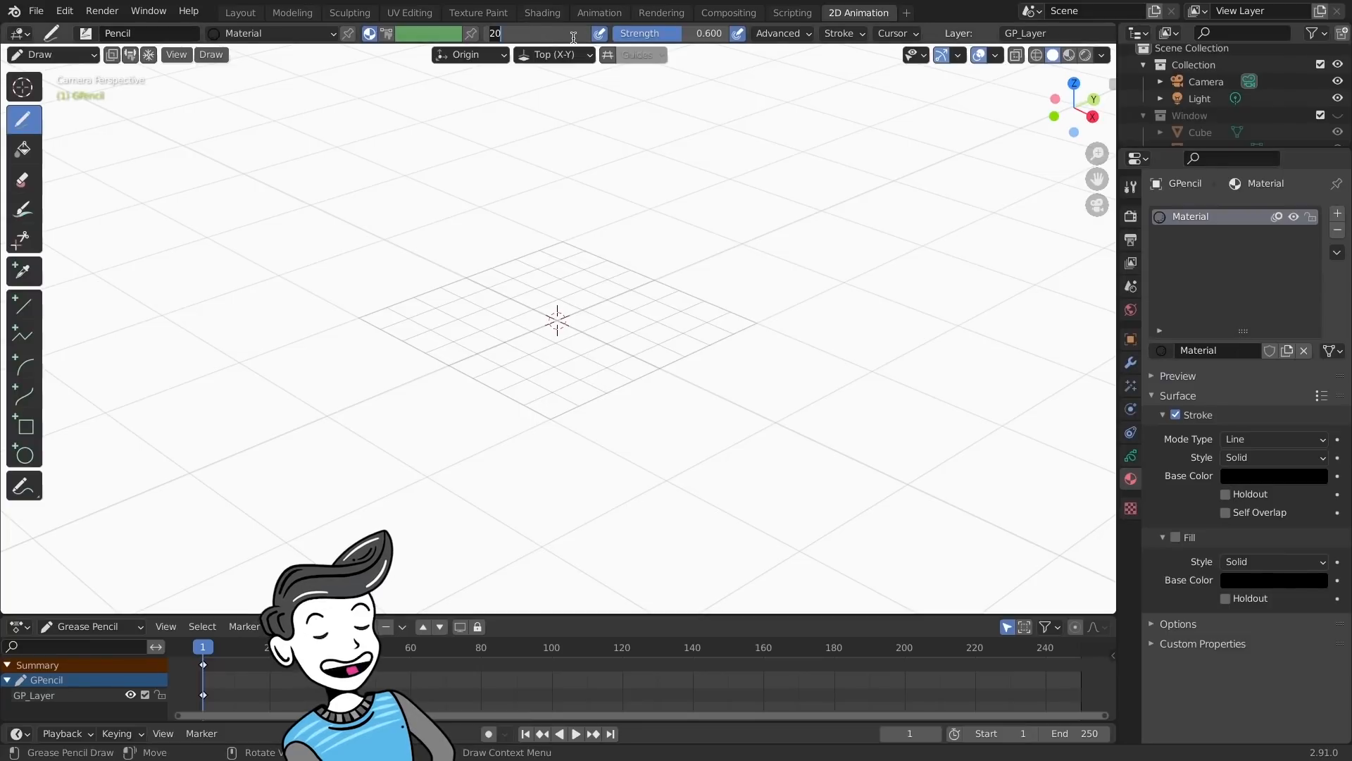
pyautogui.write('50')
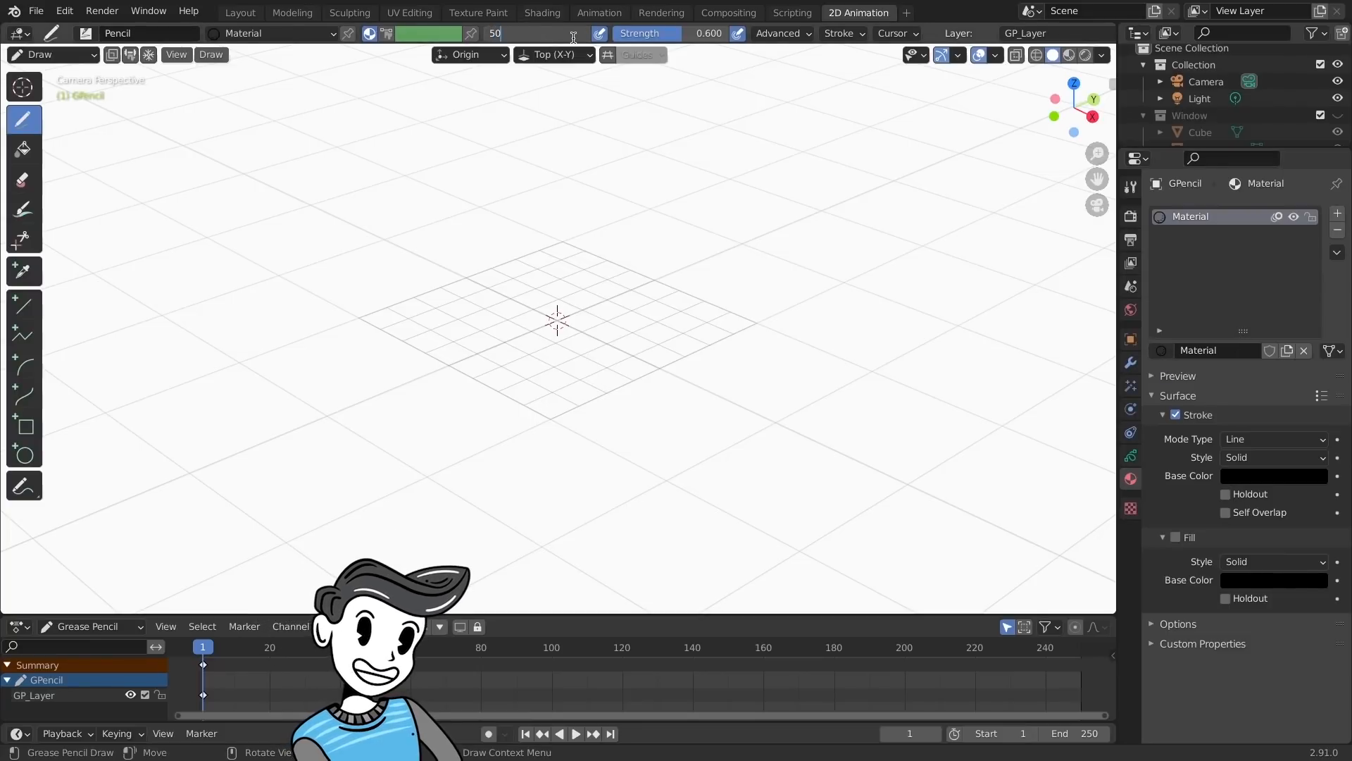
pyautogui.press('Return')
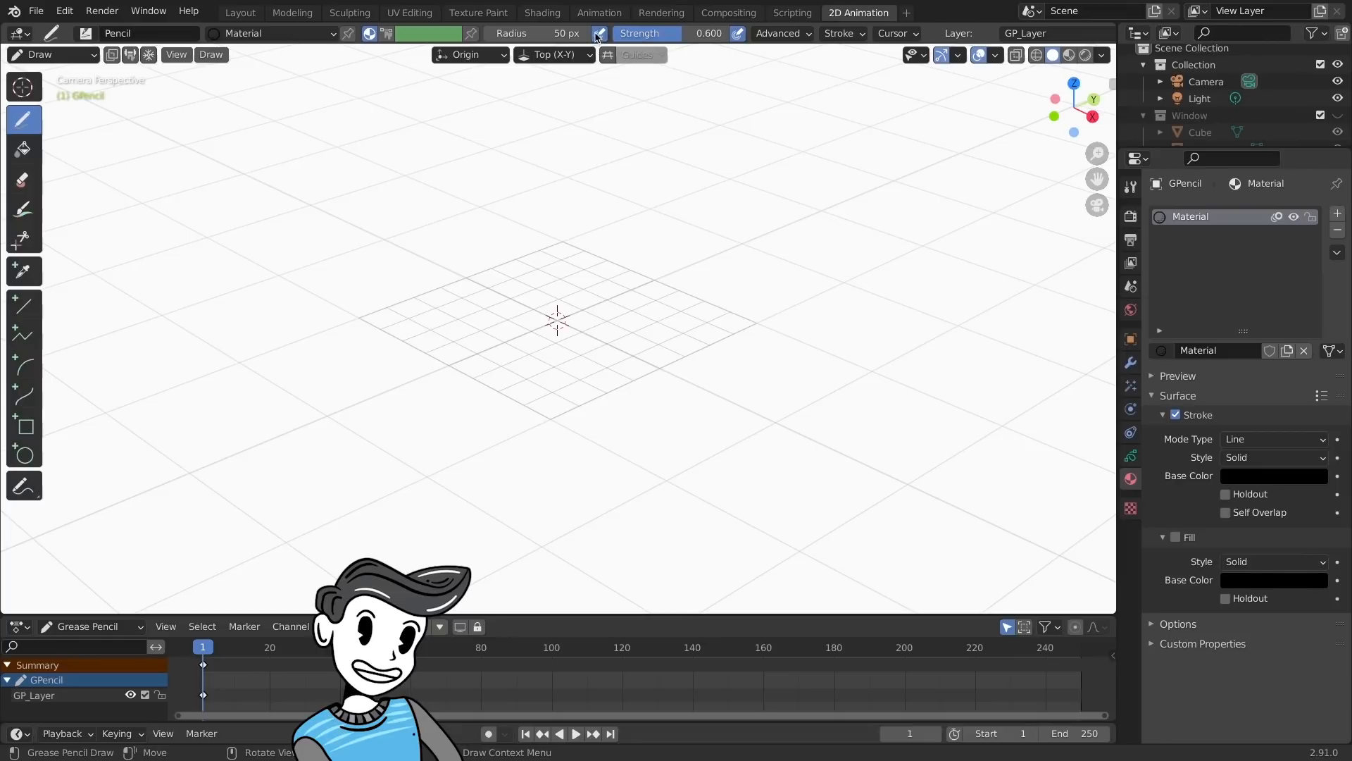
pyautogui.click(704, 34)
pyautogui.write('1')
pyautogui.press('Return')
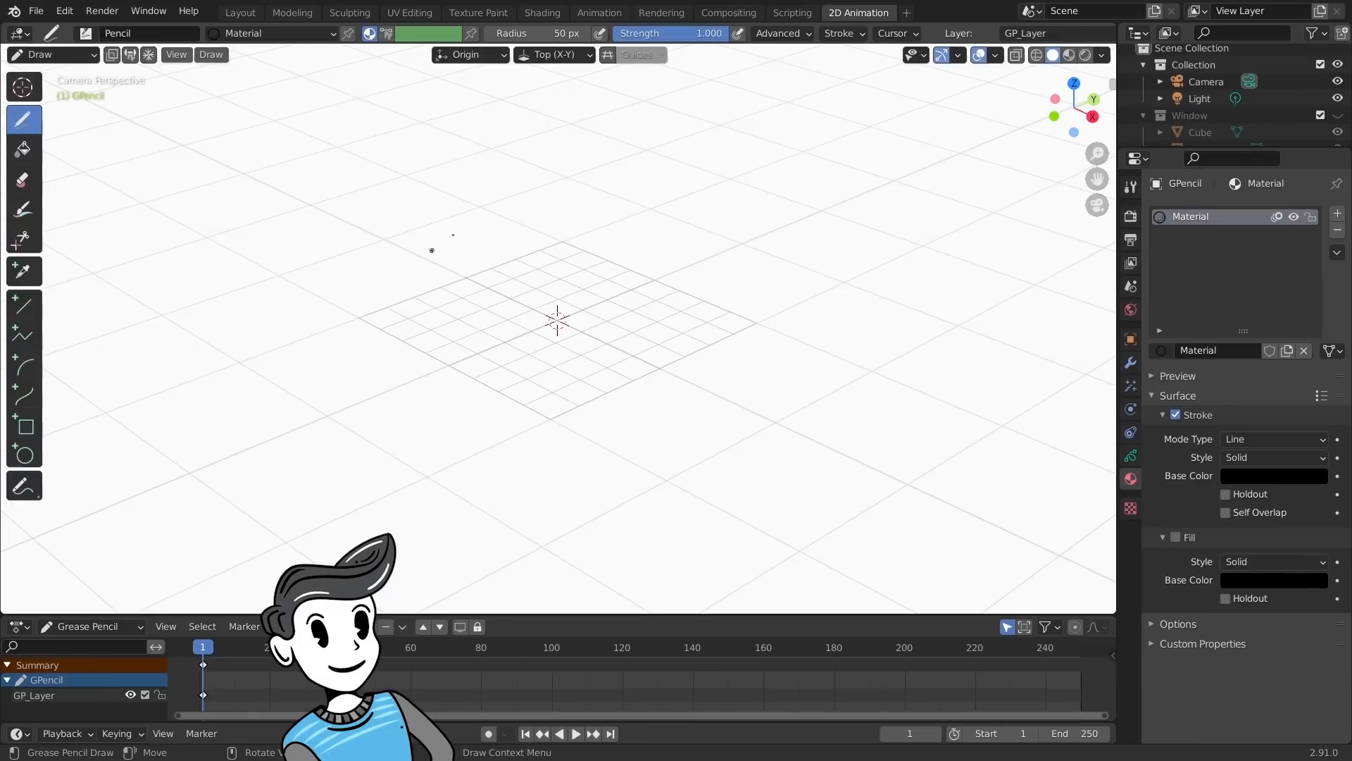
# - In top view, draw a Grease Pencil circle around the 3D cursor, about as large as the canvas grid
pyautogui.moveTo(489, 247); pyautogui.dragTo(483, 290, button='middle')
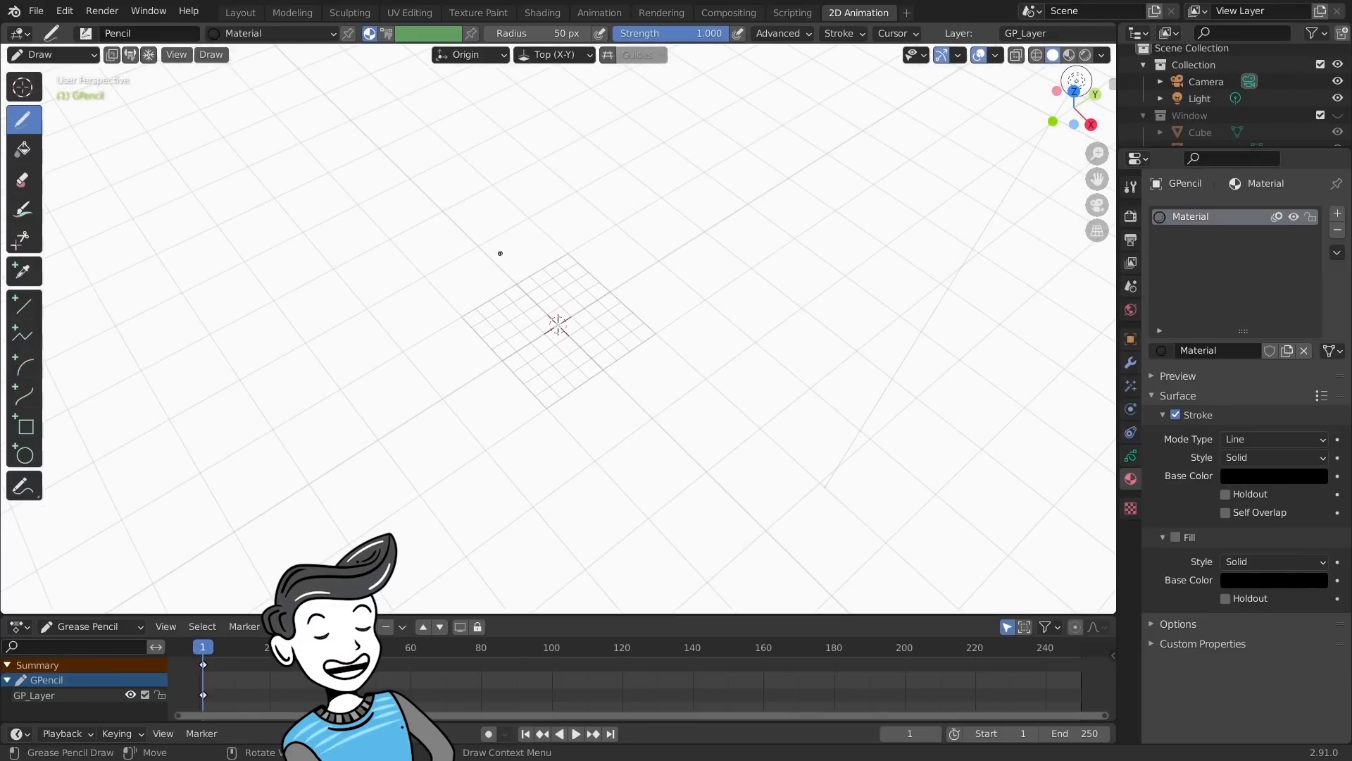
pyautogui.press('KP_7')
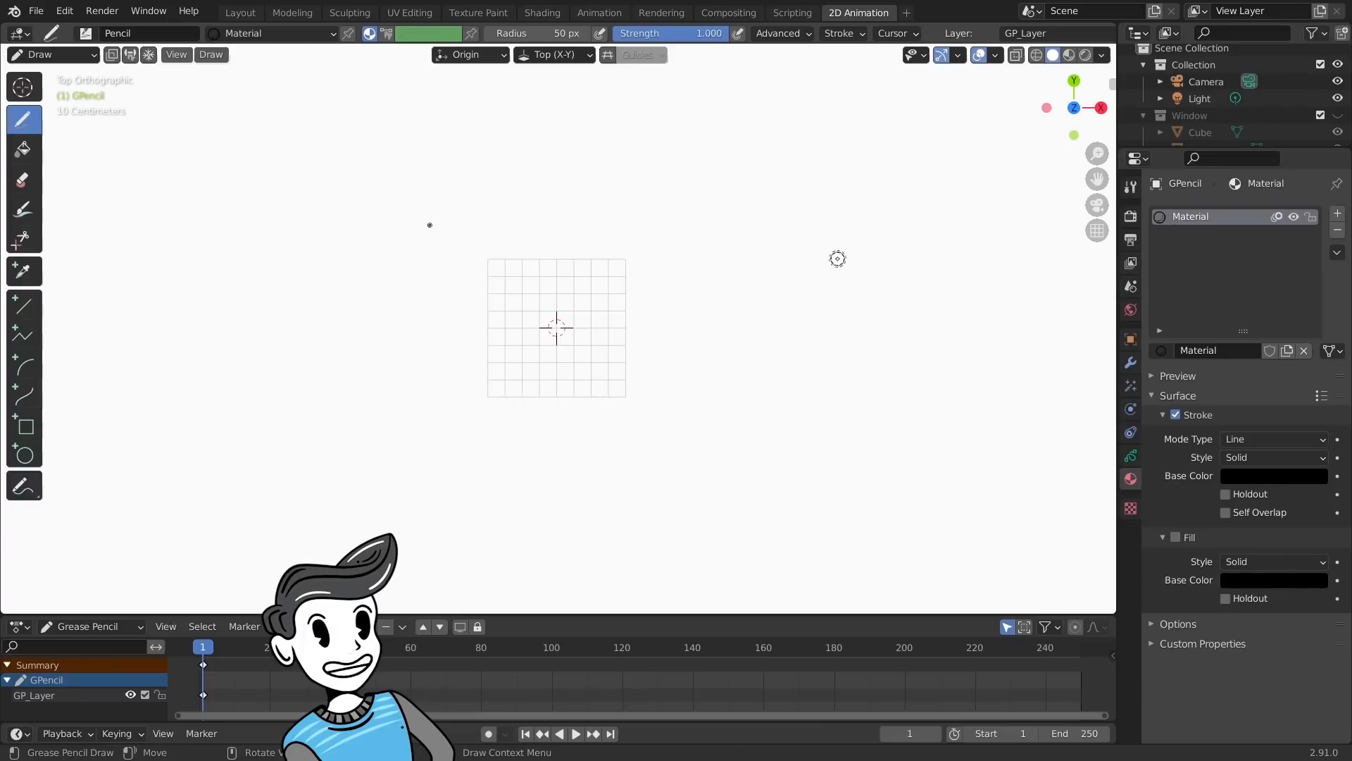
pyautogui.scroll(4, 606, 339)
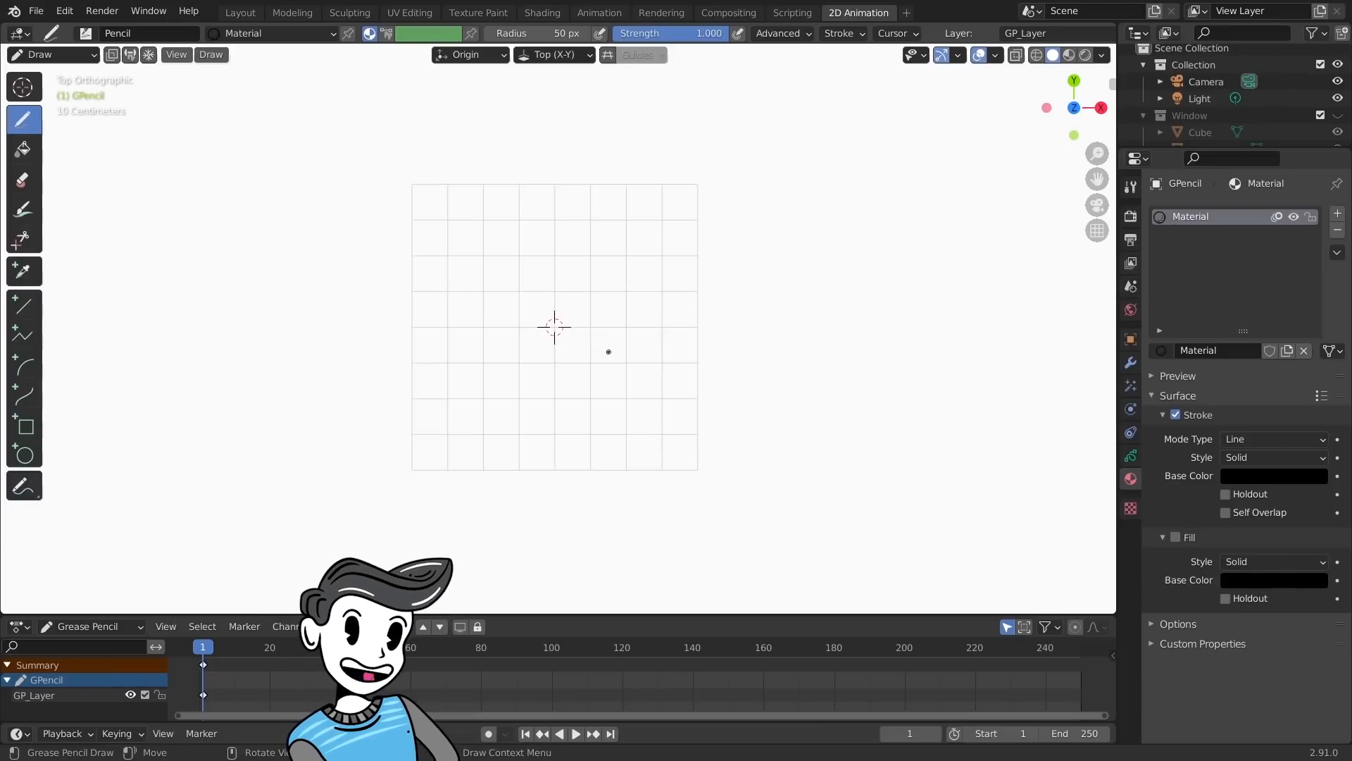
pyautogui.click(32, 455)
pyautogui.moveTo(411, 189); pyautogui.dragTo(704, 387)
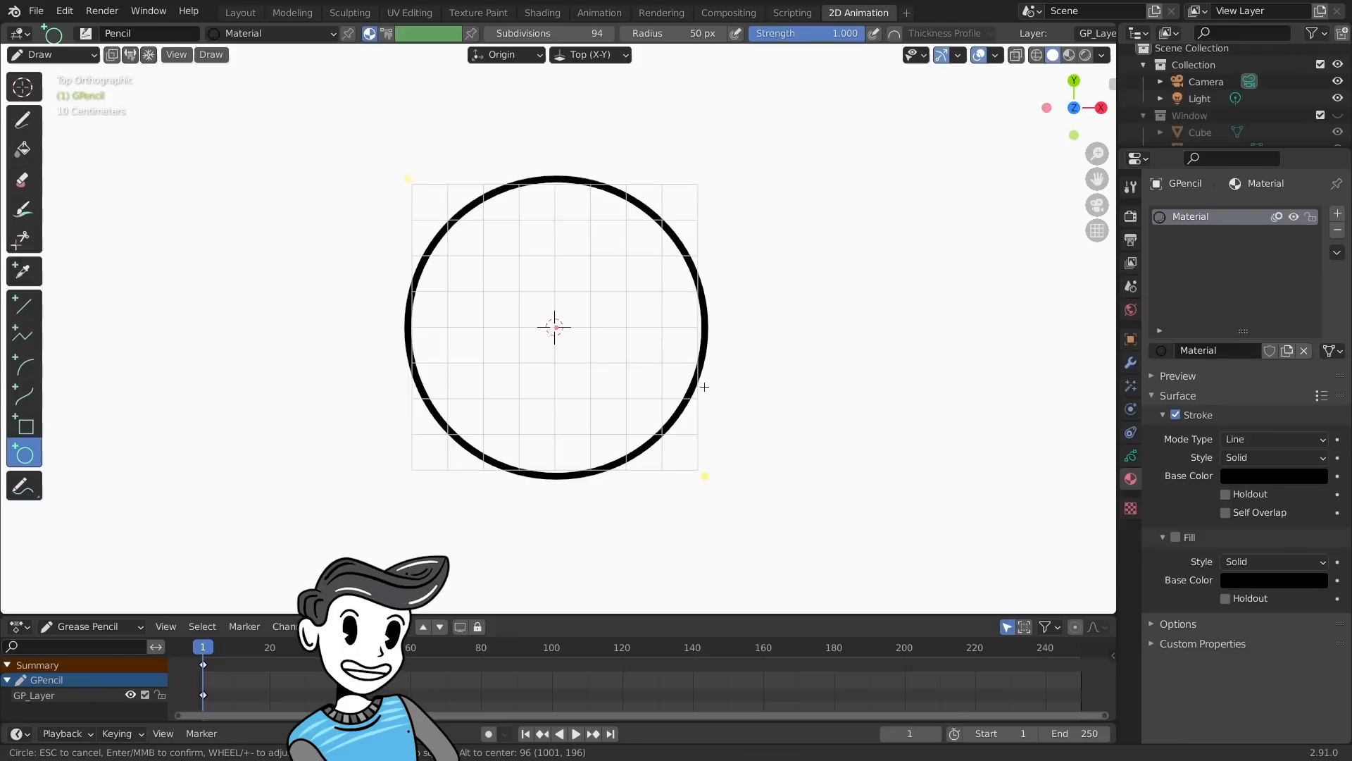
pyautogui.press('Return')
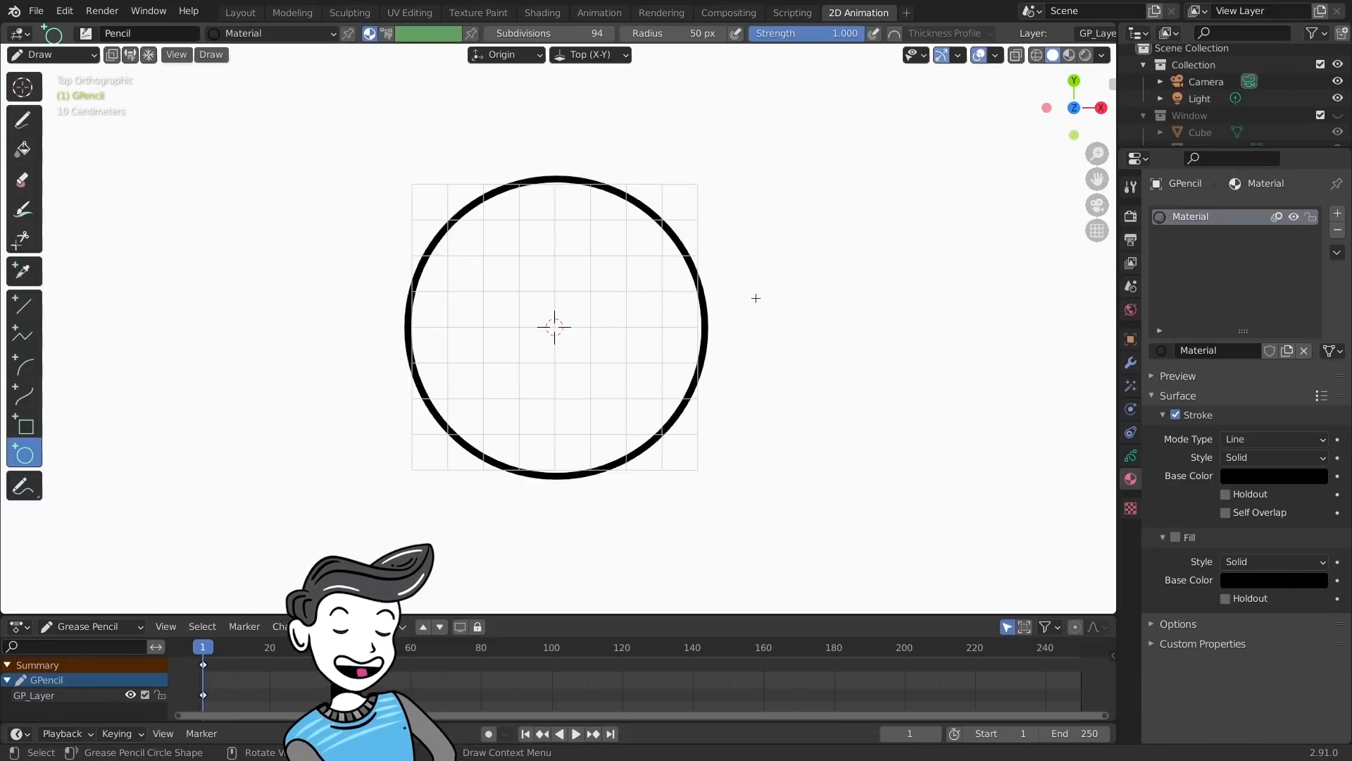
# - Add a second Grease Pencil layer named Petals and turn off Use Lights for it
pyautogui.click(1131, 455)
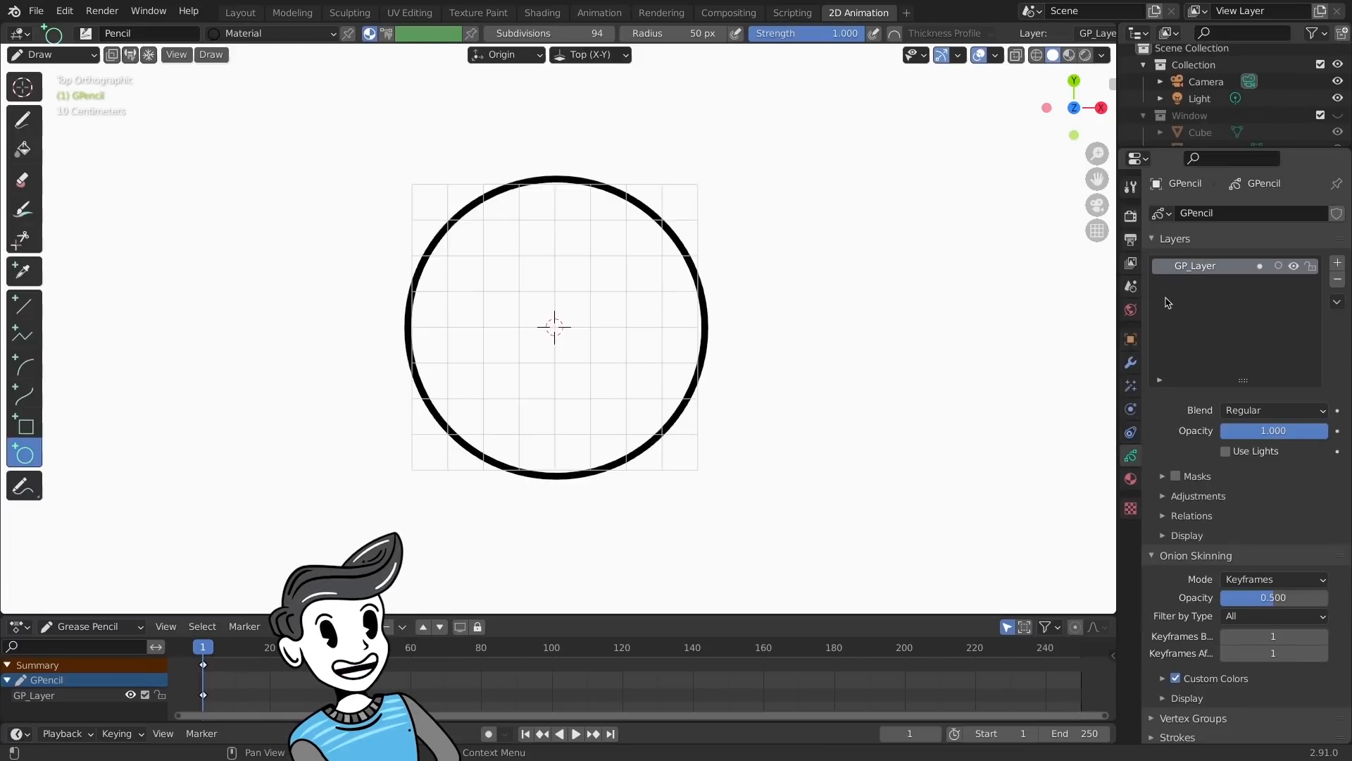
pyautogui.click(1338, 262)
pyautogui.doubleClick(1200, 262)
pyautogui.write('Petals')
pyautogui.press('Return')
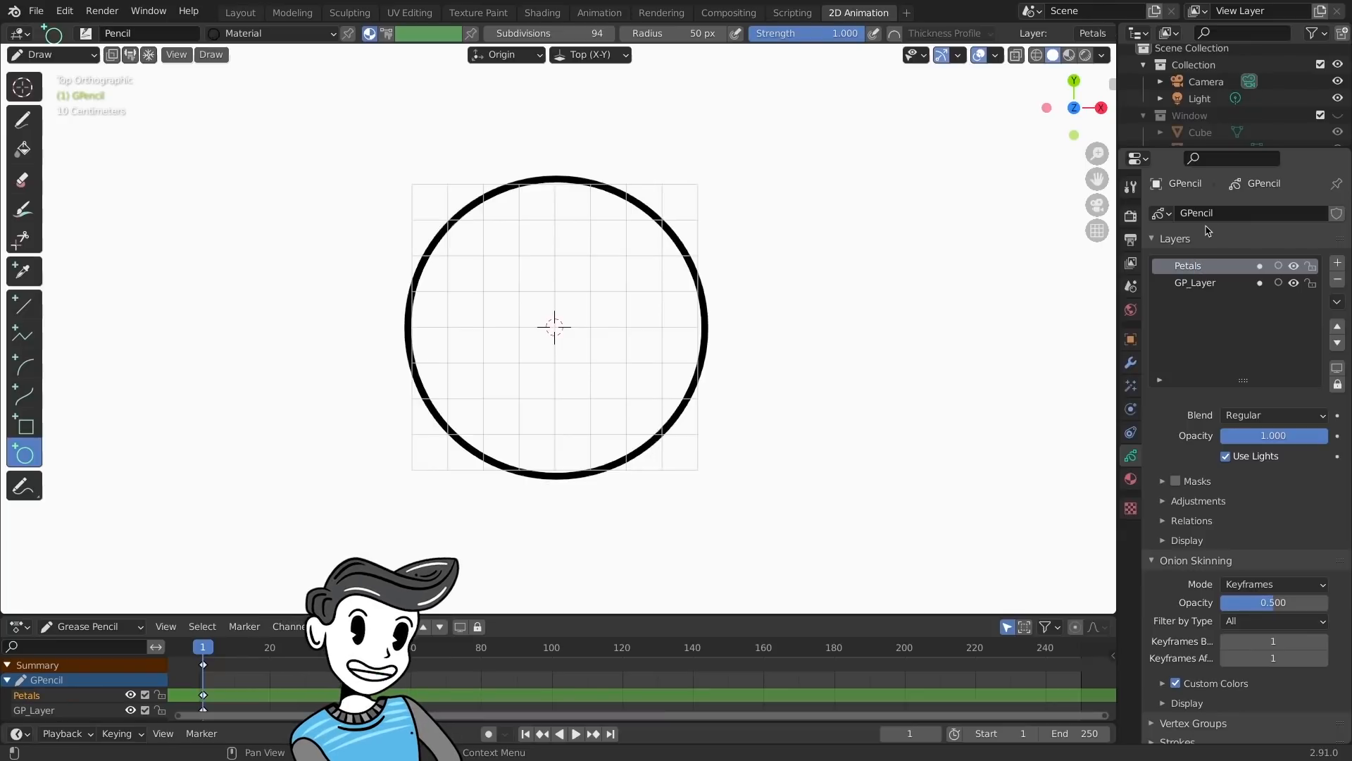
pyautogui.click(1225, 455)
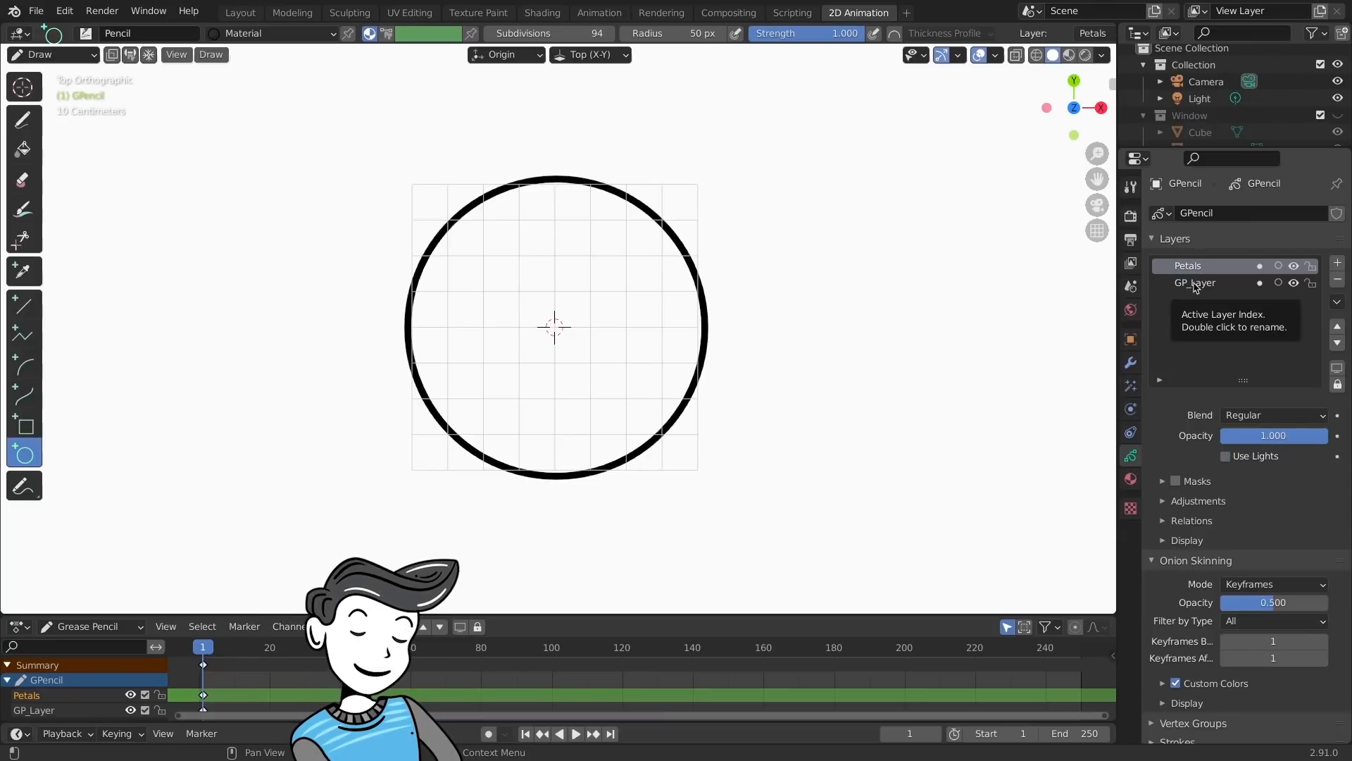
# - Rename the circle's layer to Guide, set its opacity to 0.5 and lock it
pyautogui.doubleClick(1195, 284)
pyautogui.write('Guide')
pyautogui.press('Return')
pyautogui.click(1296, 436)
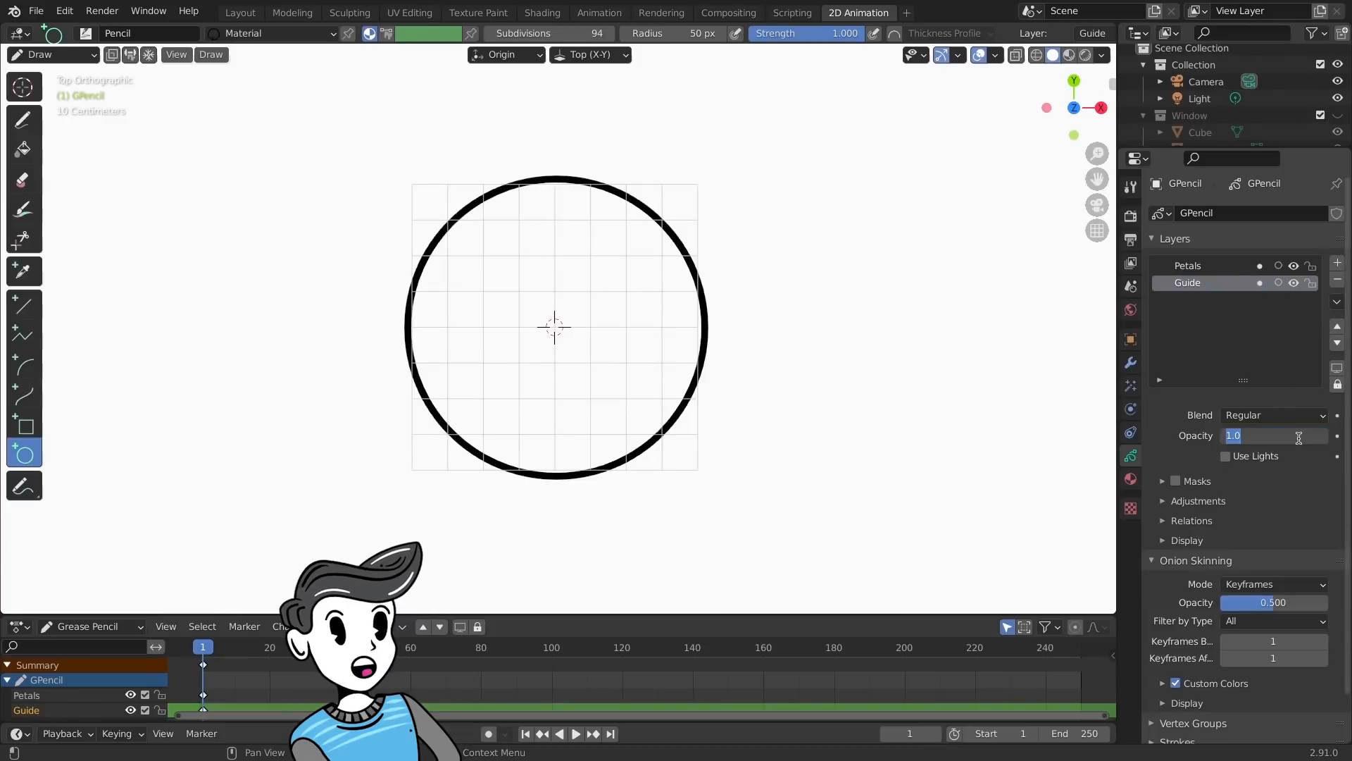
pyautogui.write('0.5')
pyautogui.press('Return')
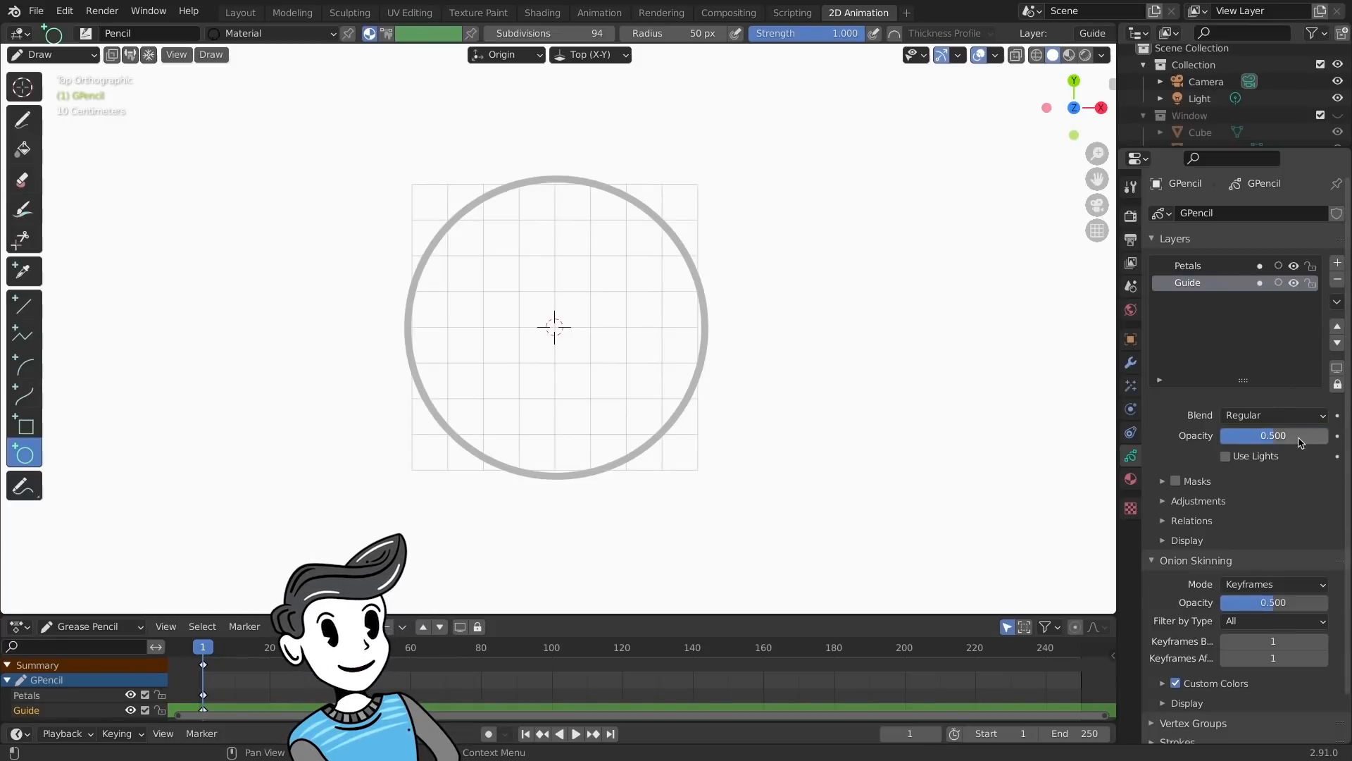
pyautogui.click(1311, 282)
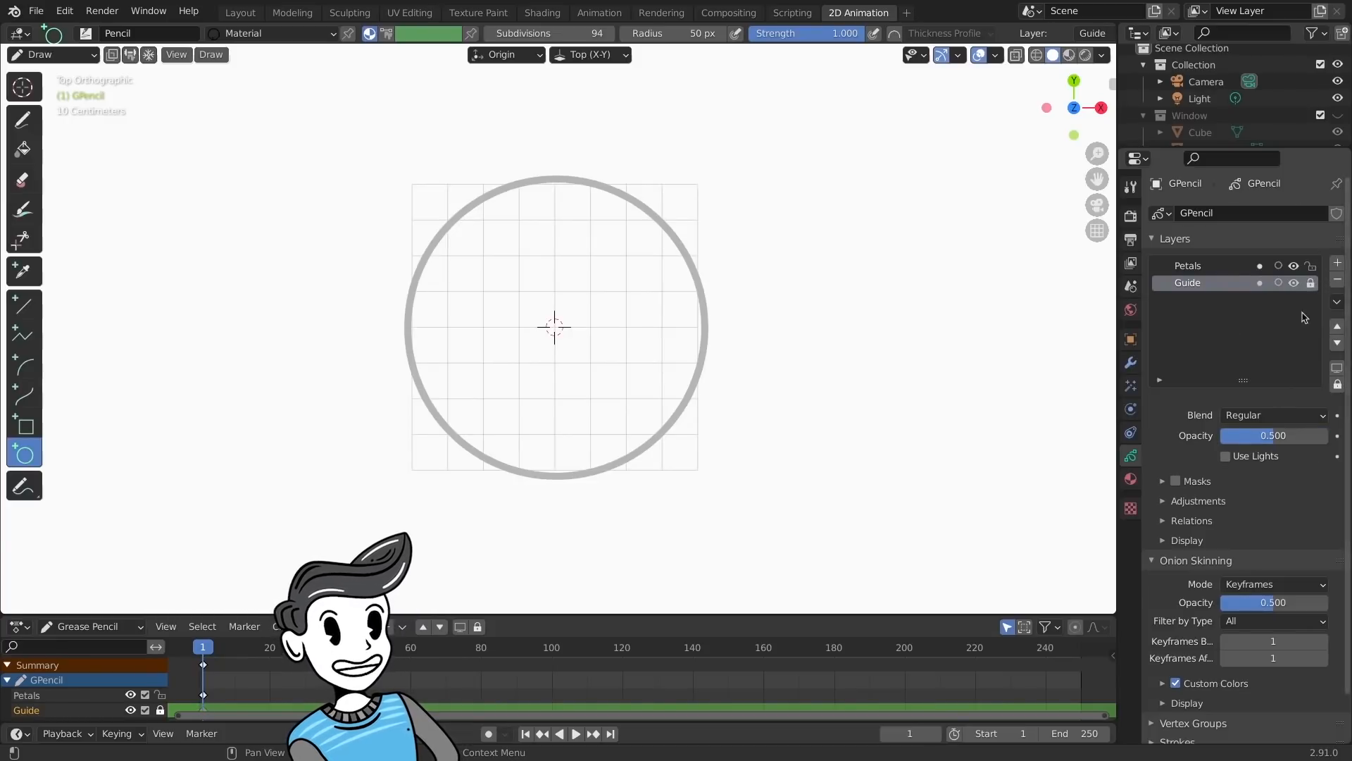
# - On the Petals layer, draw concentric rings of broken freehand arcs from the guide circle inward to the centre, rotating the view between strokes
pyautogui.click(1185, 265)
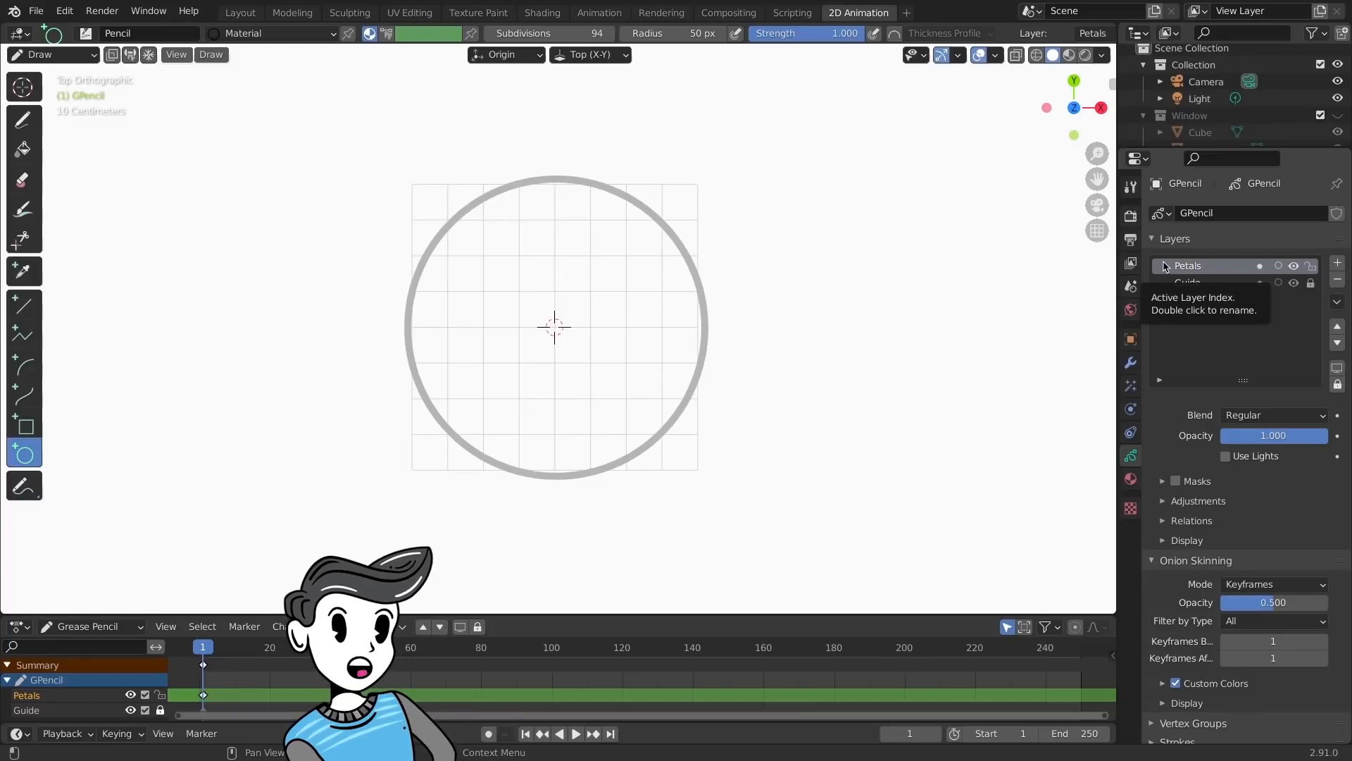
pyautogui.click(27, 124)
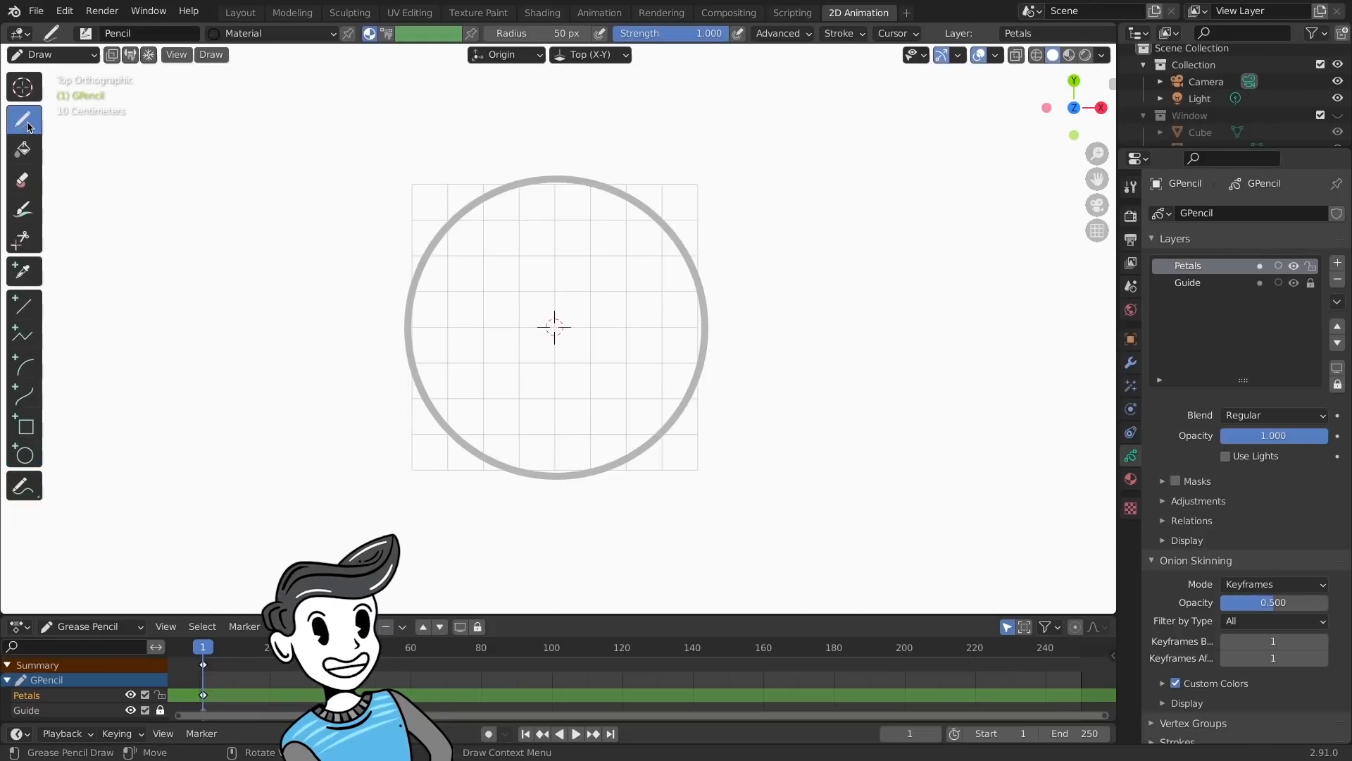
pyautogui.middleClick(462, 227)
pyautogui.moveTo(487, 209)
pyautogui.mouseDown()
pyautogui.moveTo(421, 322)
pyautogui.moveTo(420, 359)
pyautogui.moveTo(439, 378)
pyautogui.mouseUp()
pyautogui.press('shift+KP_4')
pyautogui.press('shift+KP_4')
pyautogui.press('shift+KP_4')
pyautogui.press('shift+KP_4')
pyautogui.press('shift+KP_4')
pyautogui.press('shift+KP_4')
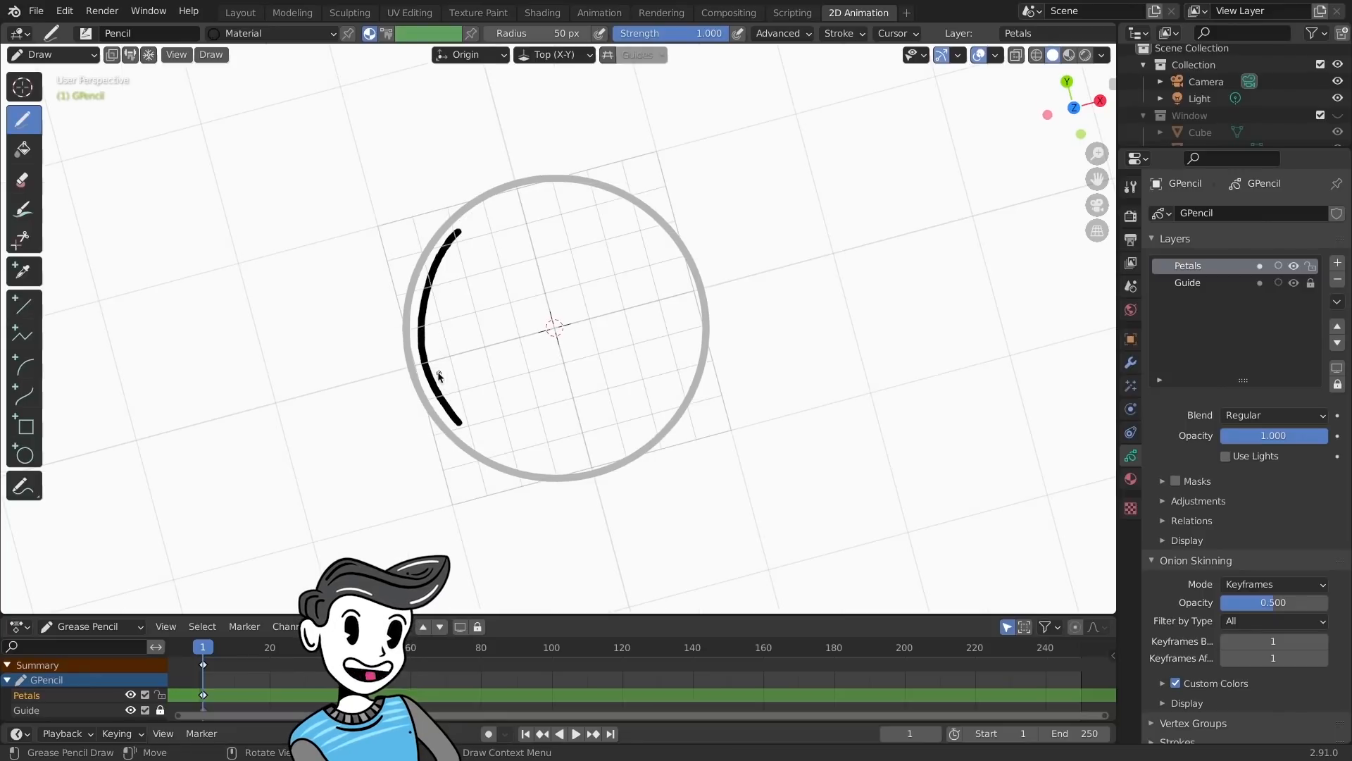
pyautogui.moveTo(454, 243)
pyautogui.mouseDown()
pyautogui.moveTo(430, 293)
pyautogui.moveTo(423, 391)
pyautogui.moveTo(454, 421)
pyautogui.mouseUp()
pyautogui.press('shift+KP_4')
pyautogui.press('shift+KP_4')
pyautogui.press('shift+KP_4')
pyautogui.press('shift+KP_4')
pyautogui.press('shift+KP_4')
pyautogui.press('shift+KP_4')
pyautogui.press('shift+KP_4')
pyautogui.moveTo(442, 259)
pyautogui.mouseDown()
pyautogui.moveTo(424, 399)
pyautogui.moveTo(464, 427)
pyautogui.mouseUp()
pyautogui.press('shift+KP_4')
pyautogui.press('shift+KP_4')
pyautogui.moveTo(481, 223)
pyautogui.mouseDown()
pyautogui.moveTo(422, 315)
pyautogui.moveTo(435, 387)
pyautogui.mouseUp()
pyautogui.press('shift+KP_4')
pyautogui.press('shift+KP_4')
pyautogui.press('shift+KP_4')
pyautogui.press('shift+KP_4')
pyautogui.press('shift+KP_4')
pyautogui.press('shift+KP_4')
pyautogui.moveTo(473, 243)
pyautogui.mouseDown()
pyautogui.moveTo(446, 310)
pyautogui.moveTo(445, 365)
pyautogui.mouseUp()
pyautogui.press('shift+KP_4')
pyautogui.press('shift+KP_4')
pyautogui.press('shift+KP_4')
pyautogui.press('shift+KP_4')
pyautogui.moveTo(480, 242); pyautogui.dragTo(443, 372)
pyautogui.press('shift+KP_4')
pyautogui.press('shift+KP_4')
pyautogui.press('shift+KP_4')
pyautogui.press('shift+KP_4')
pyautogui.moveTo(459, 273); pyautogui.dragTo(443, 374)
pyautogui.press('shift+KP_4')
pyautogui.press('shift+KP_4')
pyautogui.press('shift+KP_4')
pyautogui.press('shift+KP_4')
pyautogui.press('shift+KP_4')
pyautogui.press('shift+KP_4')
pyautogui.press('shift+KP_4')
pyautogui.press('shift+KP_4')
pyautogui.moveTo(452, 309)
pyautogui.mouseDown()
pyautogui.moveTo(445, 380)
pyautogui.moveTo(469, 410)
pyautogui.mouseUp()
pyautogui.press('shift+KP_4')
pyautogui.press('shift+KP_4')
pyautogui.press('shift+KP_4')
pyautogui.press('shift+KP_4')
pyautogui.moveTo(458, 268)
pyautogui.mouseDown()
pyautogui.moveTo(441, 353)
pyautogui.moveTo(514, 217)
pyautogui.moveTo(462, 377)
pyautogui.moveTo(492, 266)
pyautogui.moveTo(463, 356)
pyautogui.mouseUp()
pyautogui.press('shift+KP_4')
pyautogui.press('shift+KP_4')
pyautogui.press('shift+KP_4')
pyautogui.press('shift+KP_4')
pyautogui.press('shift+KP_4')
pyautogui.press('shift+KP_4')
pyautogui.press('shift+KP_4')
pyautogui.press('shift+KP_4')
pyautogui.press('shift+KP_4')
pyautogui.press('shift+KP_4')
pyautogui.press('shift+KP_4')
pyautogui.press('shift+KP_4')
pyautogui.press('shift+KP_4')
pyautogui.press('shift+KP_4')
pyautogui.press('shift+KP_4')
pyautogui.press('shift+KP_4')
pyautogui.press('shift+KP_4')
pyautogui.press('shift+KP_4')
pyautogui.press('shift+KP_4')
pyautogui.press('shift+KP_4')
pyautogui.press('shift+KP_4')
pyautogui.press('shift+KP_4')
pyautogui.press('shift+KP_4')
pyautogui.moveTo(500, 252)
pyautogui.mouseDown()
pyautogui.moveTo(466, 395)
pyautogui.moveTo(516, 255)
pyautogui.moveTo(470, 356)
pyautogui.mouseUp()
pyautogui.press('shift+KP_4')
pyautogui.press('shift+KP_4')
pyautogui.press('shift+KP_4')
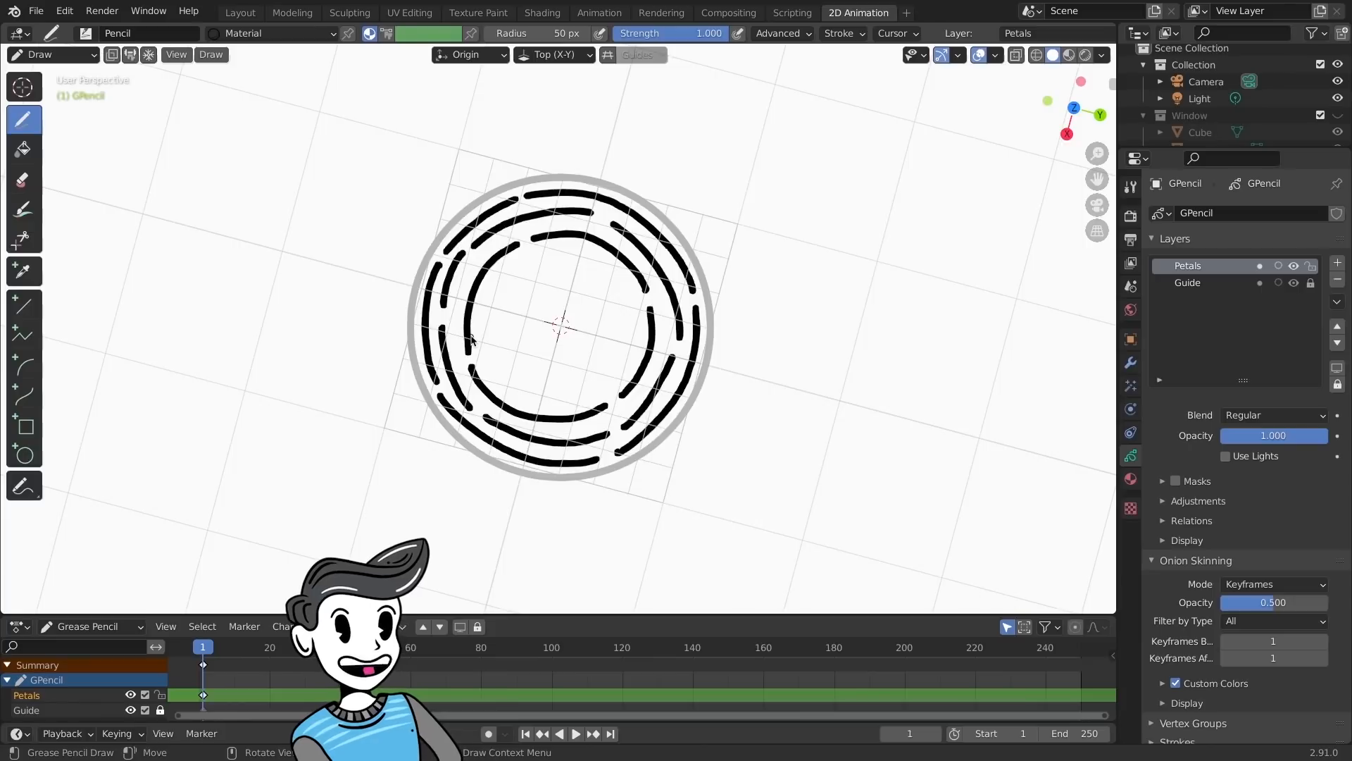
pyautogui.press('shift+KP_4')
pyautogui.press('shift+KP_4')
pyautogui.press('shift+KP_4')
pyautogui.press('shift+KP_4')
pyautogui.moveTo(524, 259)
pyautogui.mouseDown()
pyautogui.moveTo(492, 316)
pyautogui.moveTo(493, 348)
pyautogui.mouseUp()
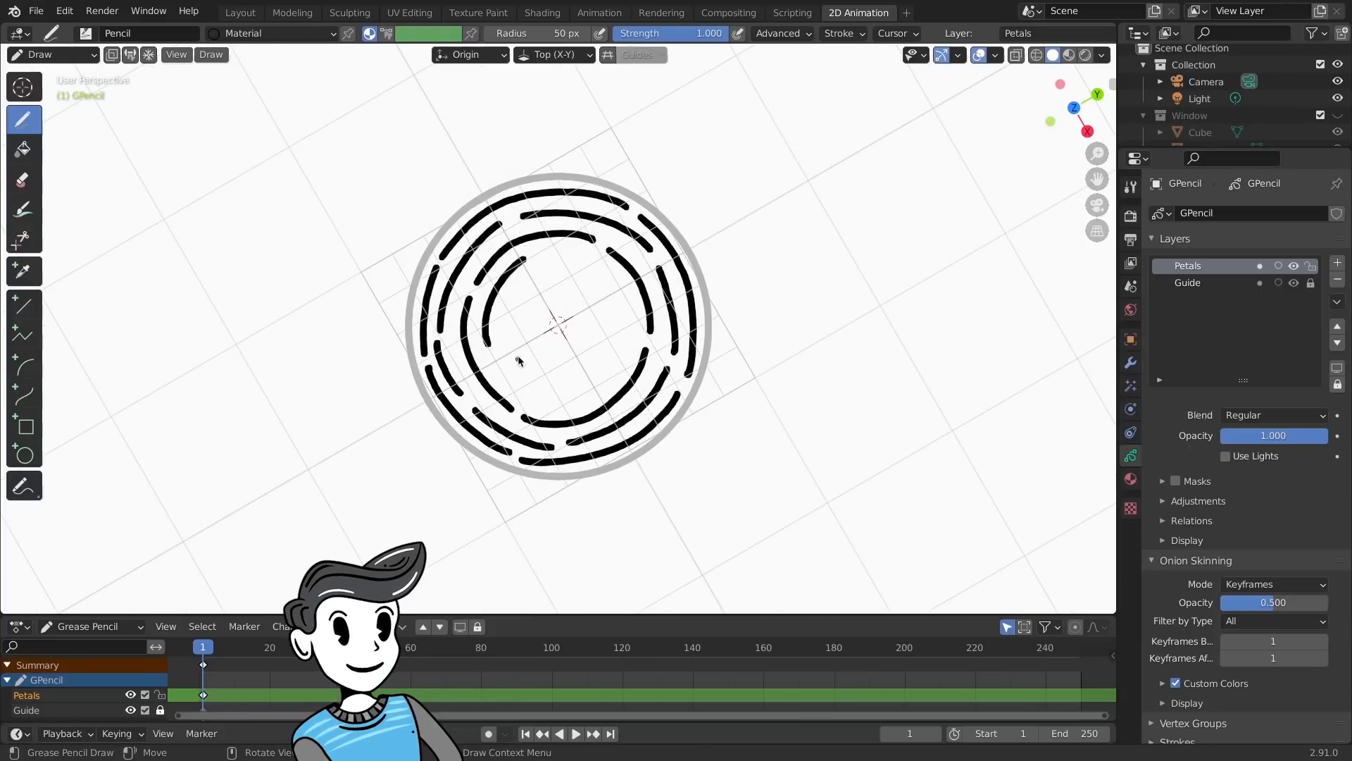
pyautogui.press('shift+KP_4')
pyautogui.press('shift+KP_4')
pyautogui.press('shift+KP_4')
pyautogui.press('shift+KP_4')
pyautogui.moveTo(531, 259)
pyautogui.mouseDown()
pyautogui.moveTo(491, 316)
pyautogui.moveTo(494, 353)
pyautogui.mouseUp()
pyautogui.press('shift+KP_4')
pyautogui.press('shift+KP_4')
pyautogui.press('shift+KP_4')
pyautogui.press('shift+KP_4')
pyautogui.press('shift+KP_4')
pyautogui.press('shift+KP_4')
pyautogui.press('shift+KP_4')
pyautogui.moveTo(554, 279)
pyautogui.mouseDown()
pyautogui.moveTo(590, 291)
pyautogui.moveTo(554, 310)
pyautogui.moveTo(529, 355)
pyautogui.mouseUp()
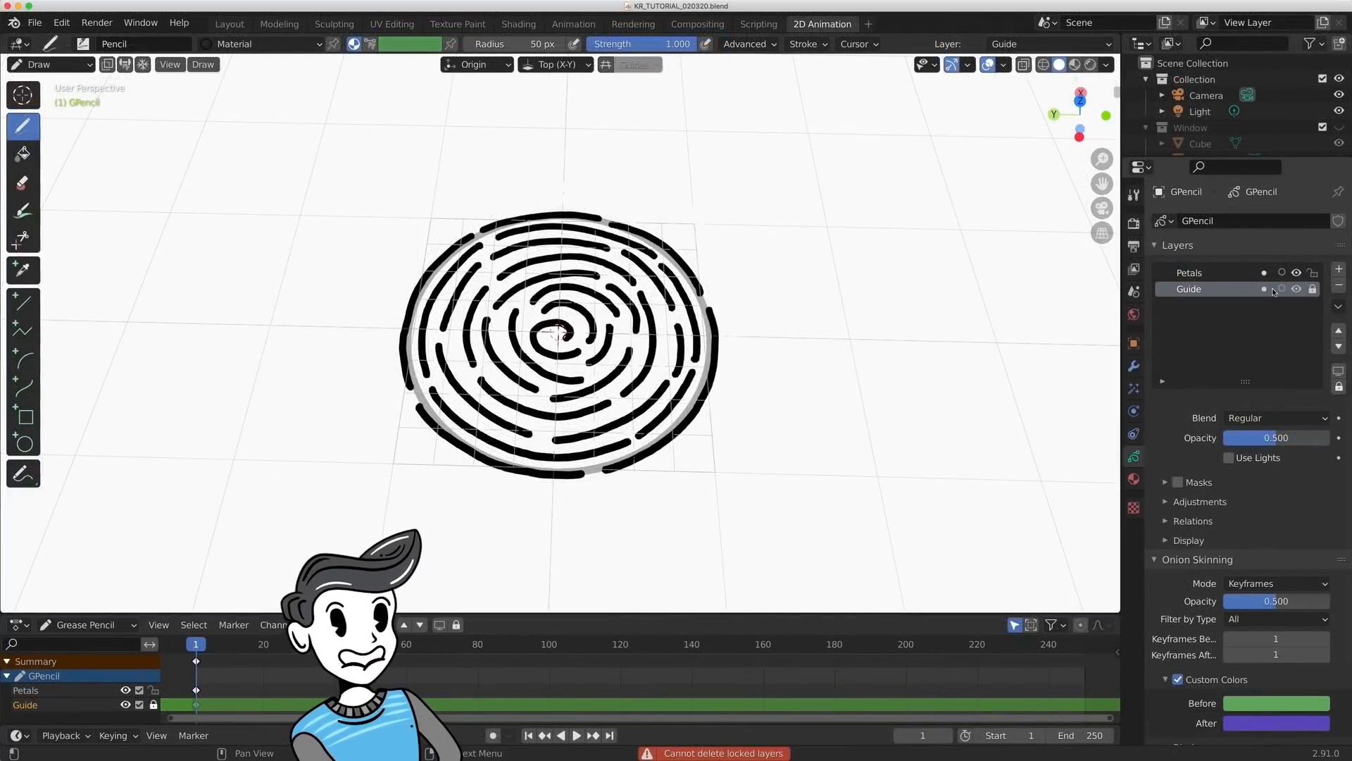
# - Unlock and delete the Guide layer, and return to the Layout workspace
pyautogui.click(1313, 289)
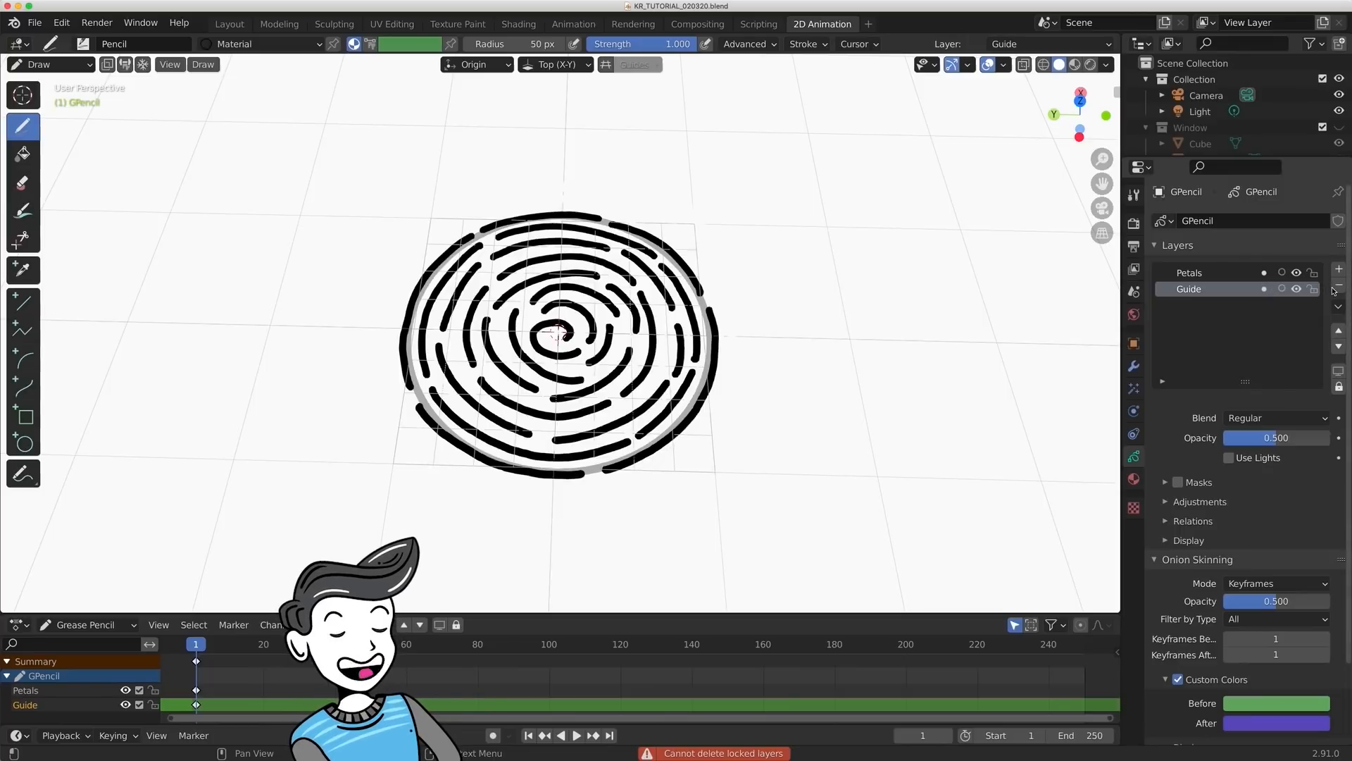
pyautogui.click(1338, 286)
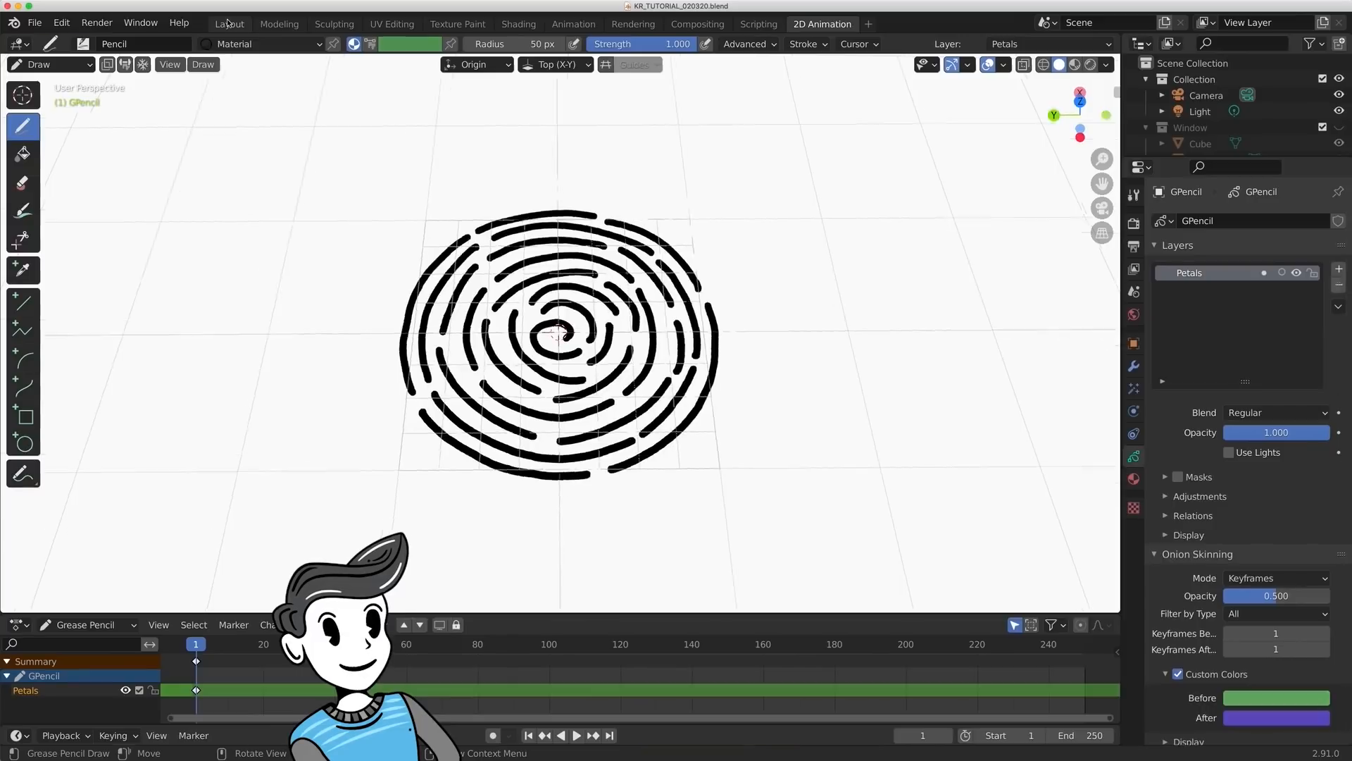
pyautogui.click(227, 22)
# - Convert the Grease Pencil drawing of concentric arcs to a polygon curve
pyautogui.moveTo(530, 282)
pyautogui.mouseDown(button='middle')
pyautogui.moveTo(556, 271)
pyautogui.moveTo(541, 295)
pyautogui.mouseUp(button='middle')
pyautogui.click(541, 295)
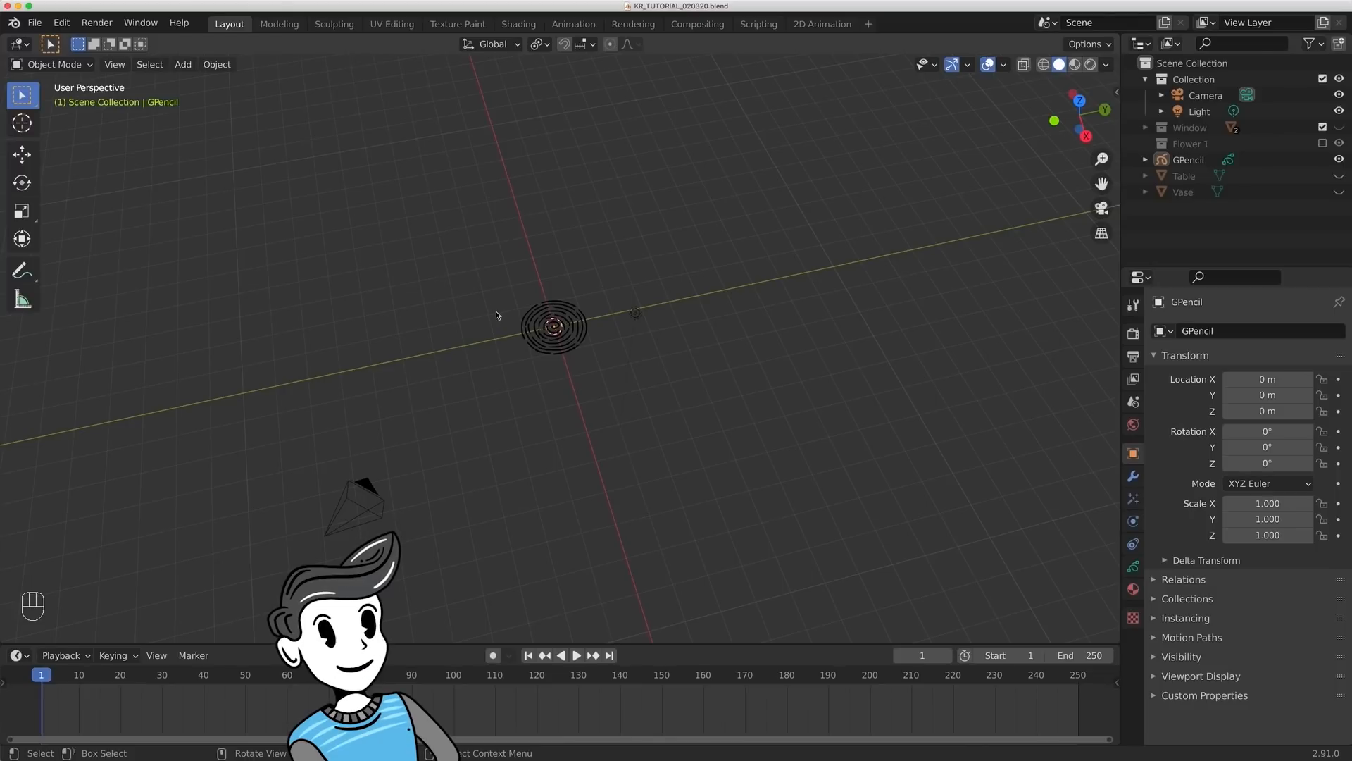
pyautogui.click(542, 337)
pyautogui.scroll(4, 543, 338)
pyautogui.moveTo(719, 261); pyautogui.dragTo(681, 337, button='middle')
pyautogui.rightClick(594, 338)
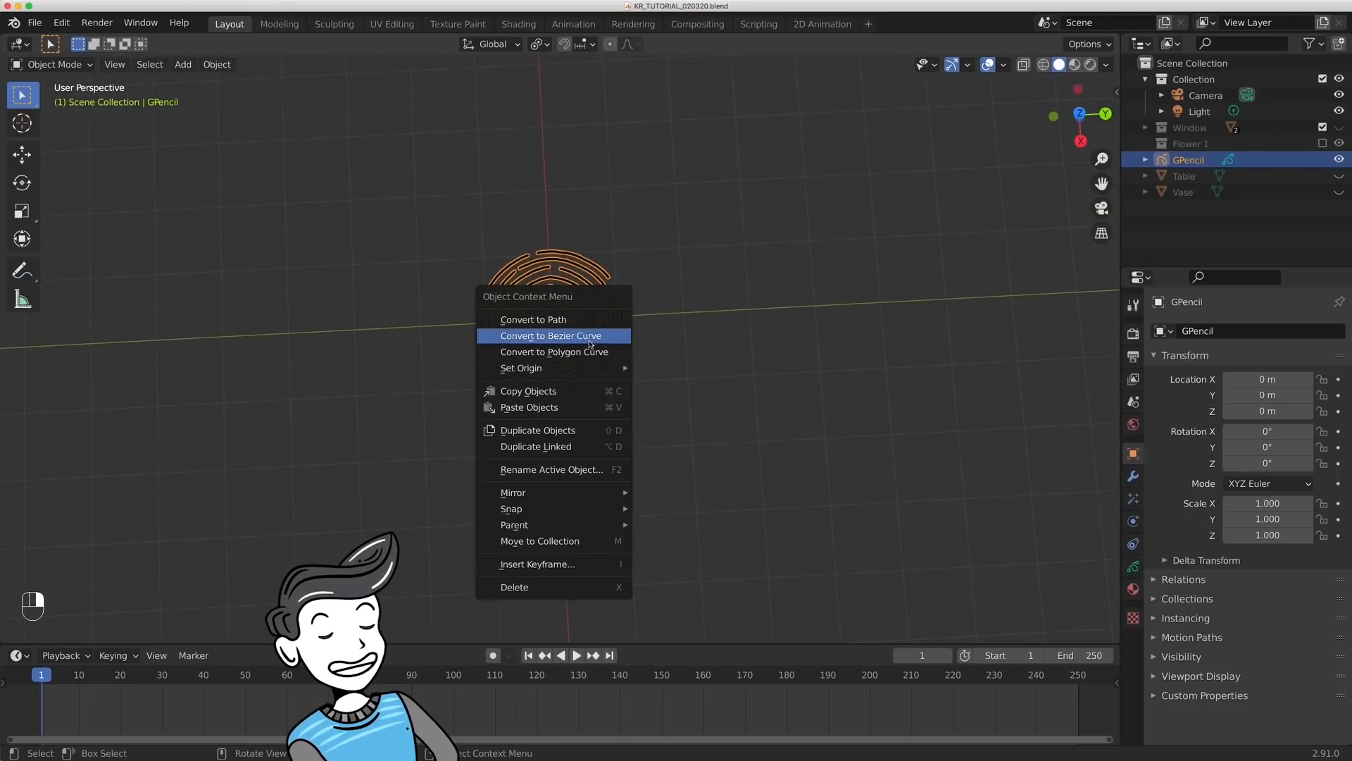
pyautogui.click(584, 356)
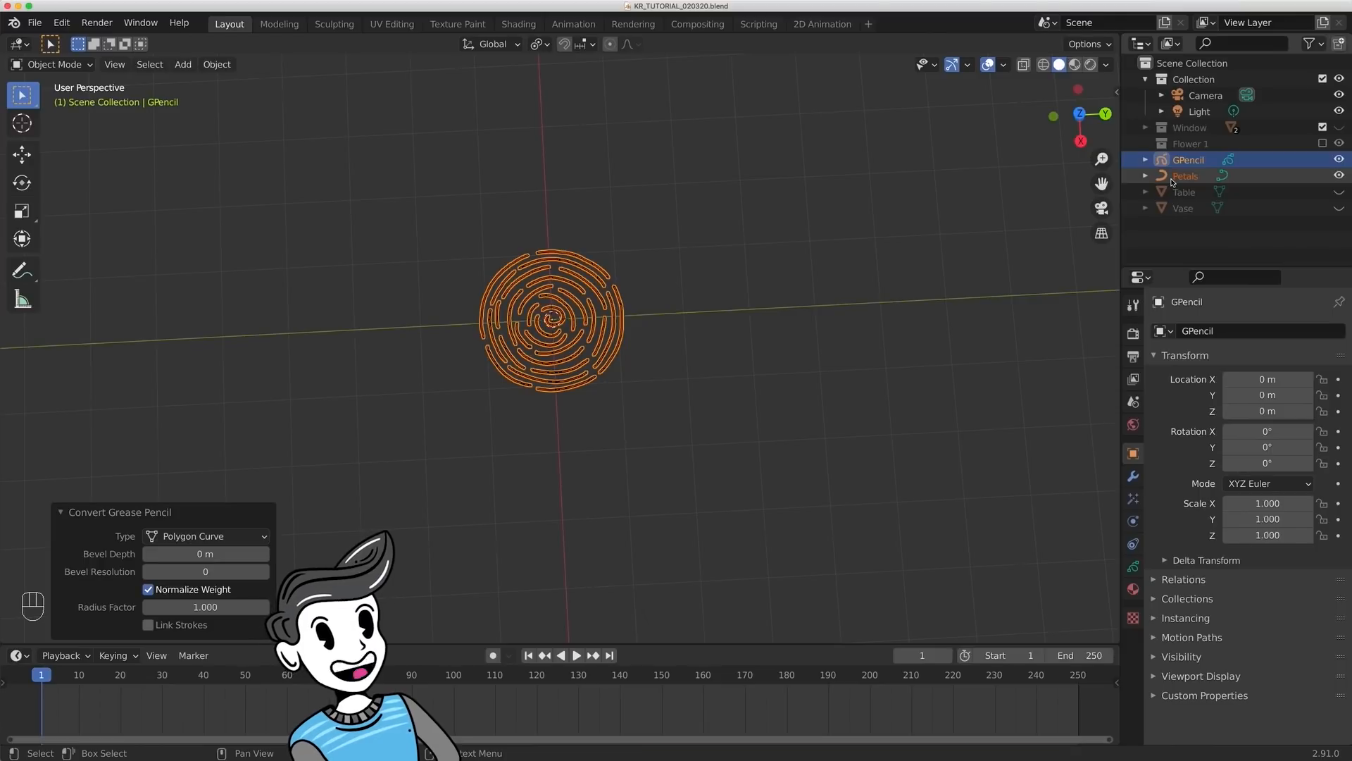
# - Hide the original GPencil object and select the converted Petals curve
pyautogui.click(1188, 159)
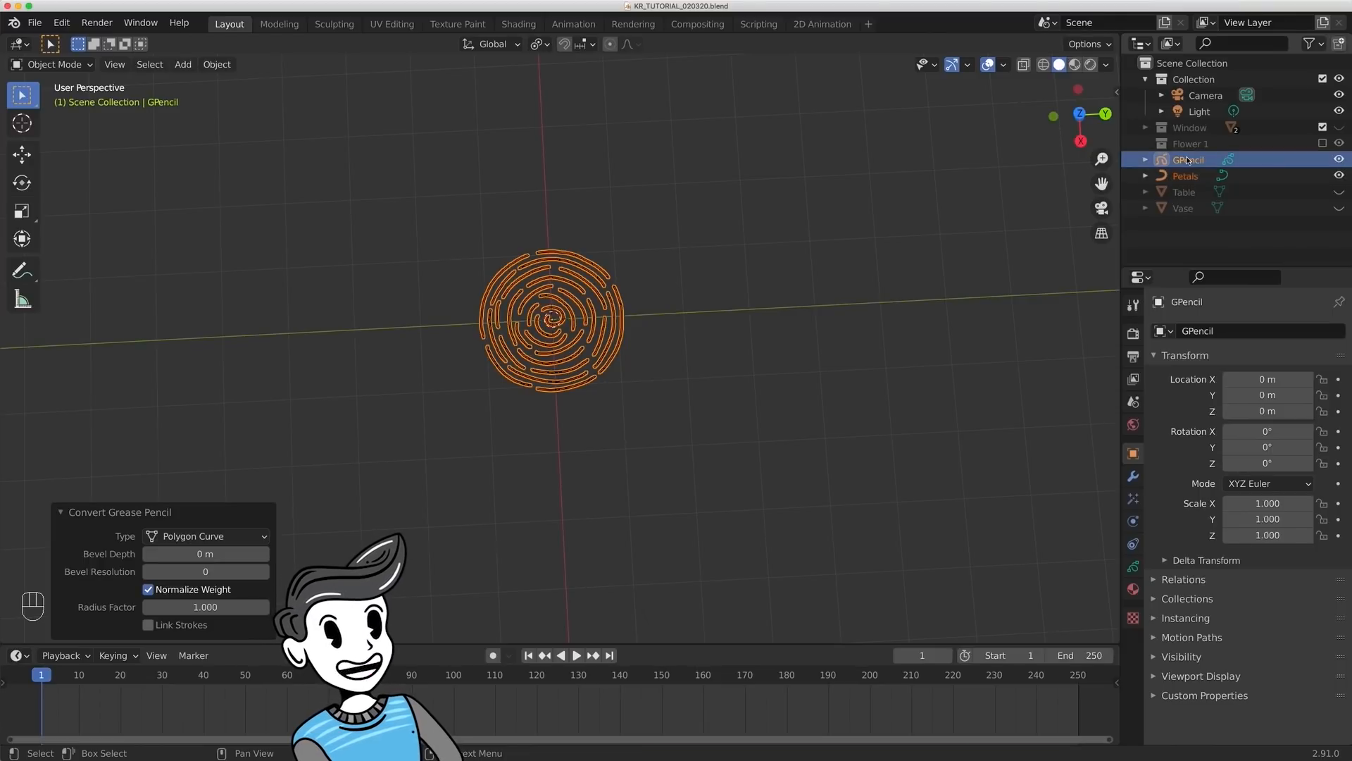
pyautogui.press('h')
pyautogui.click(1188, 176)
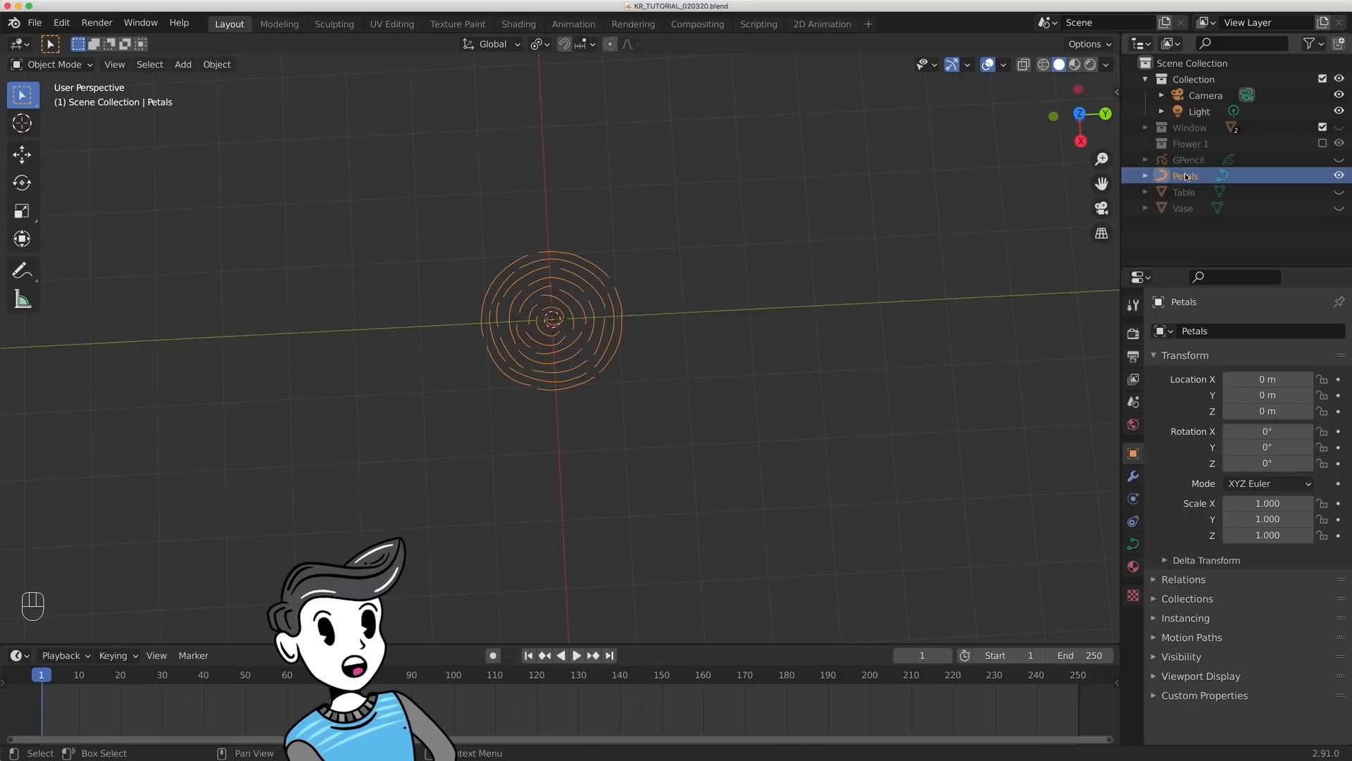
pyautogui.scroll(2, 632, 380)
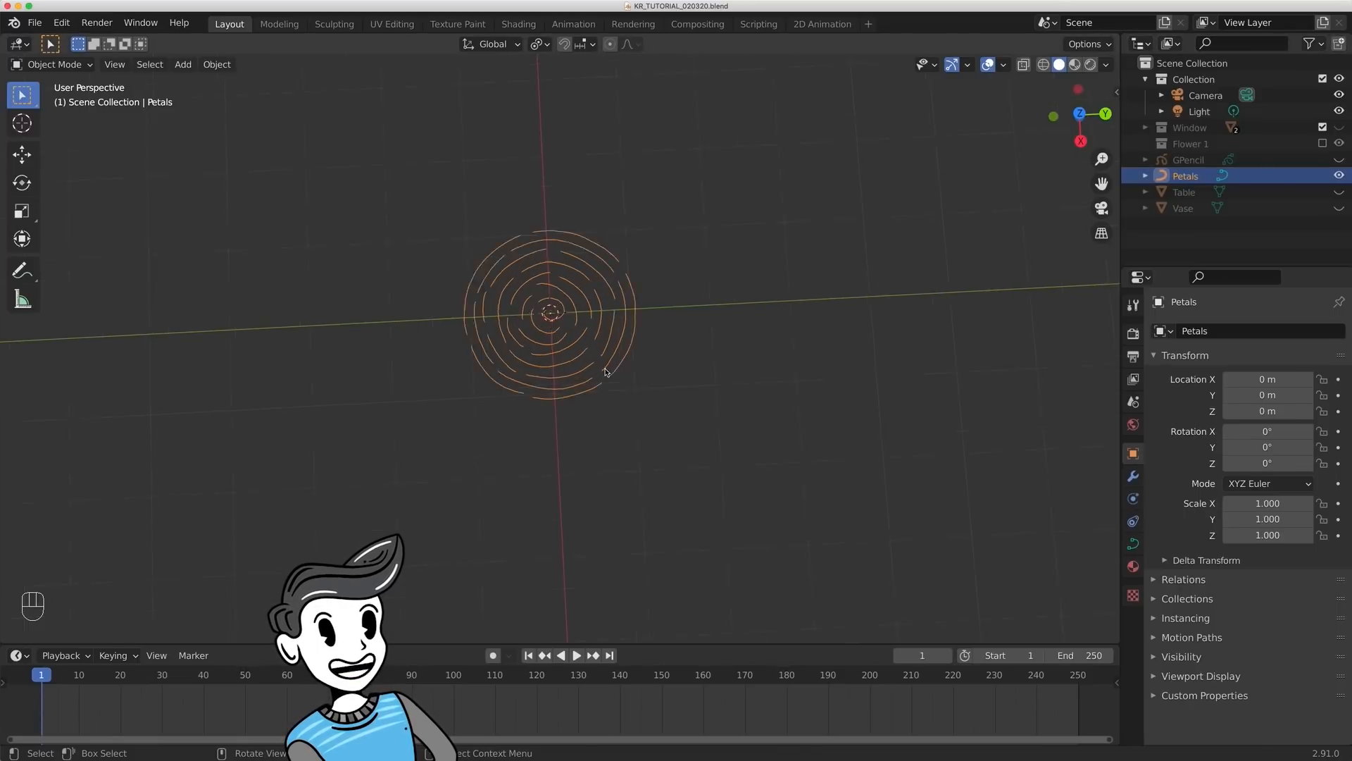
# - Check in the add-on preferences whether Add Curve: Simplify Curves+ is enabled
pyautogui.click(61, 23)
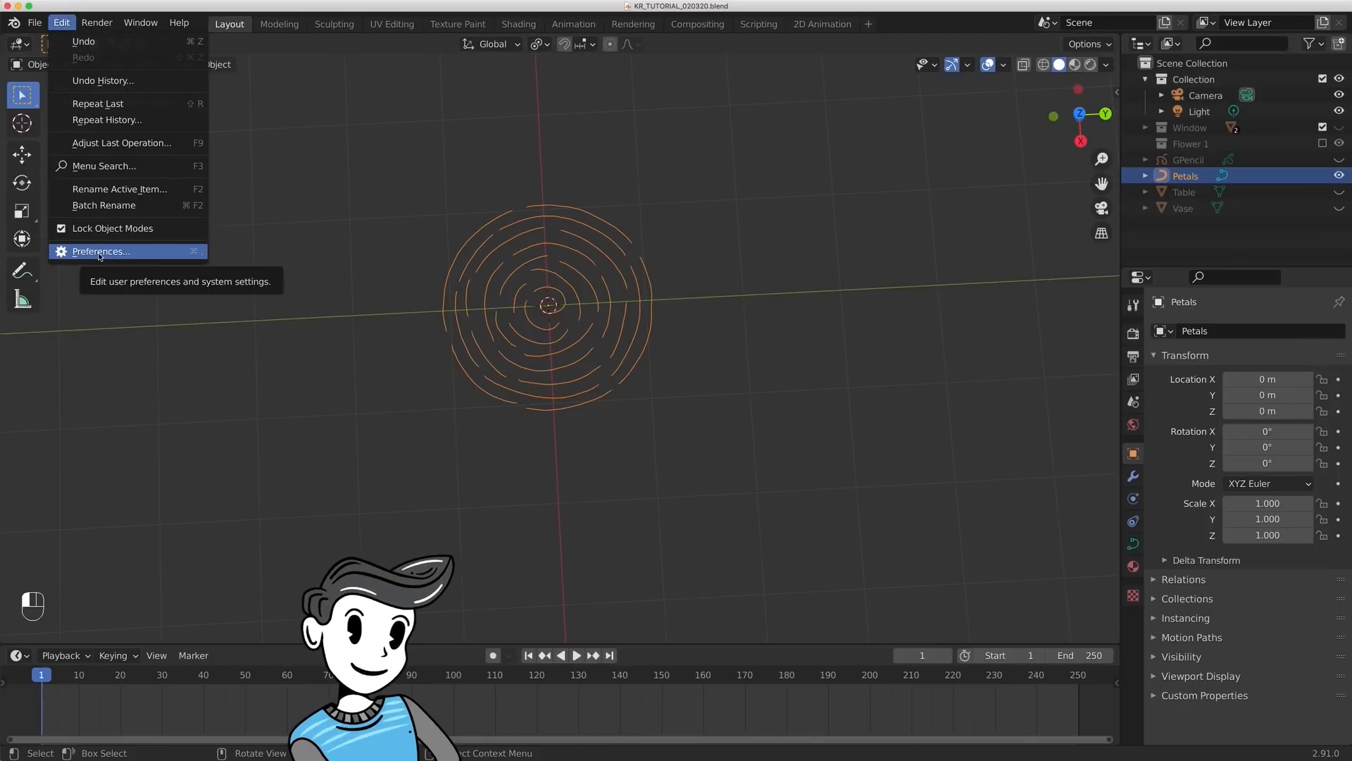
pyautogui.click(99, 252)
pyautogui.click(113, 162)
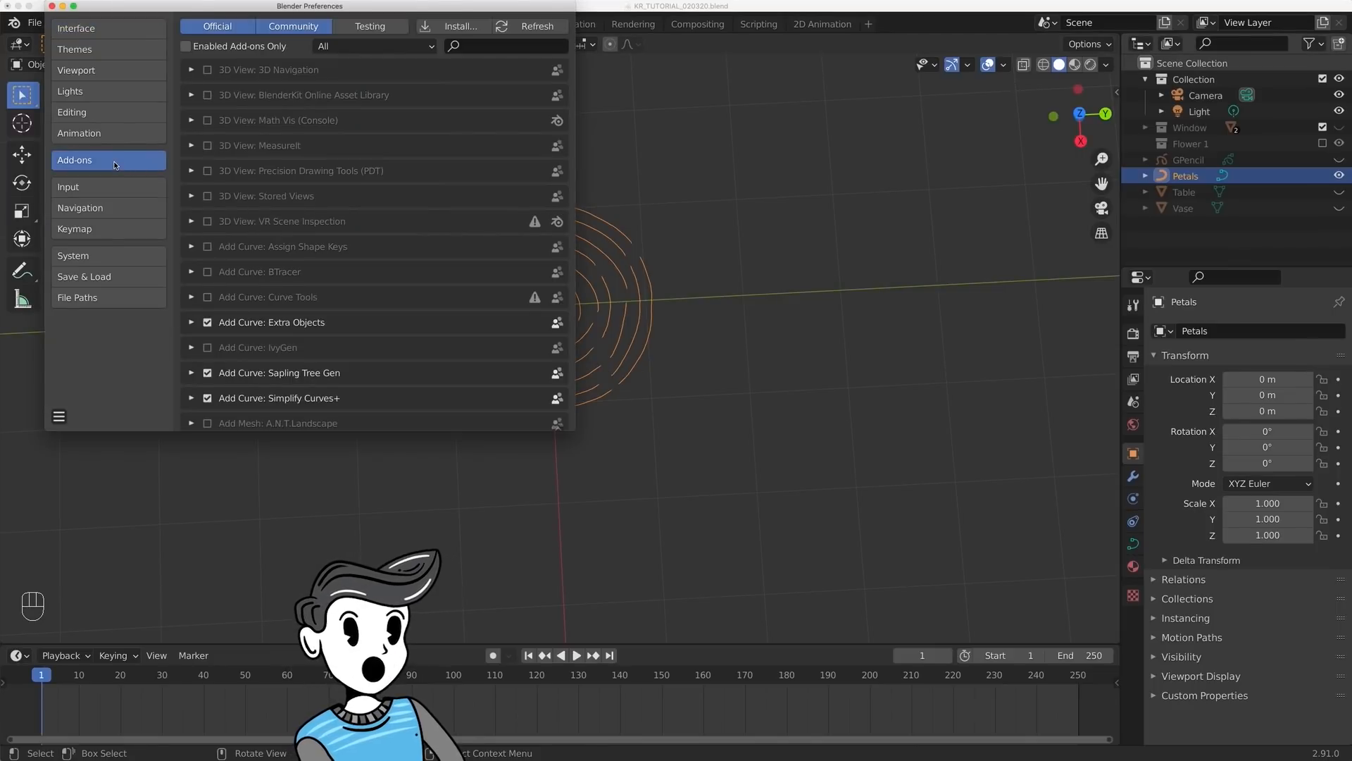
pyautogui.click(486, 47)
pyautogui.write('simplif')
pyautogui.press('Return')
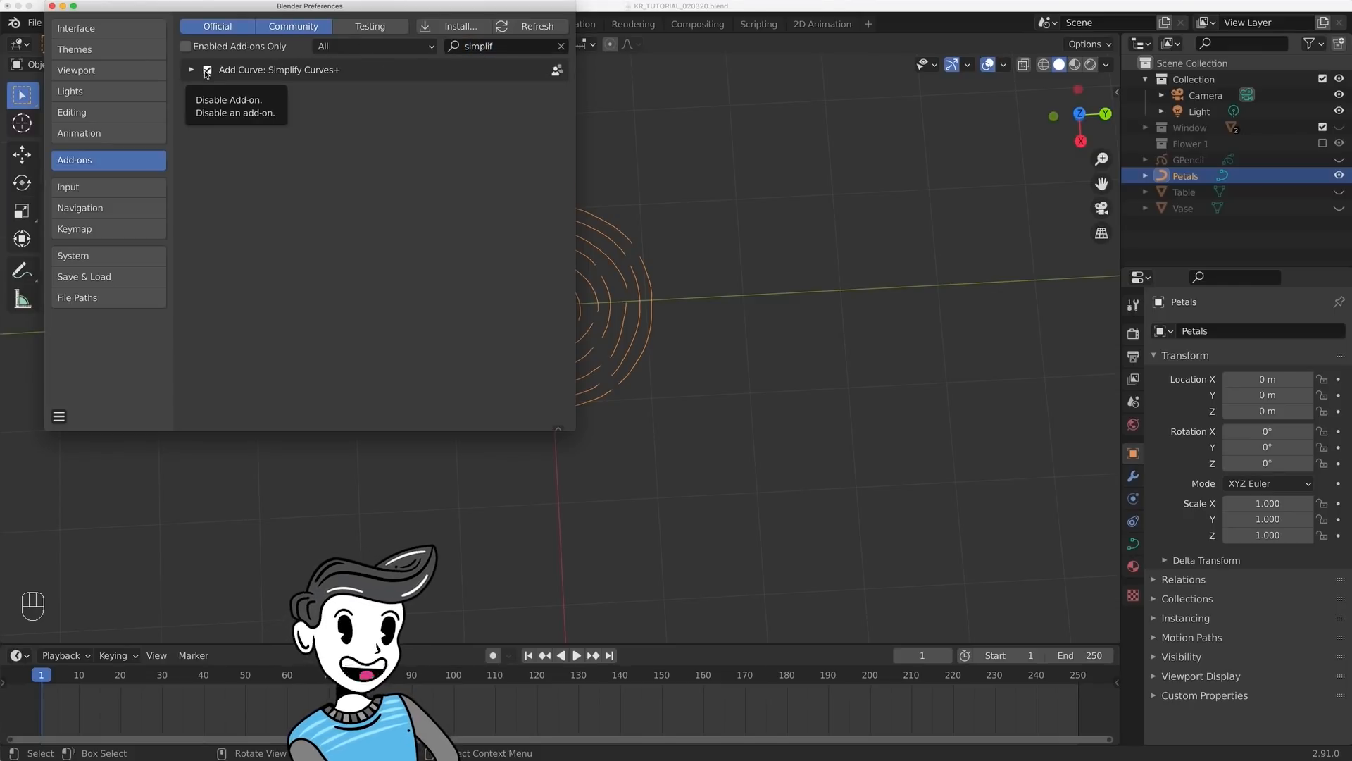
pyautogui.click(52, 7)
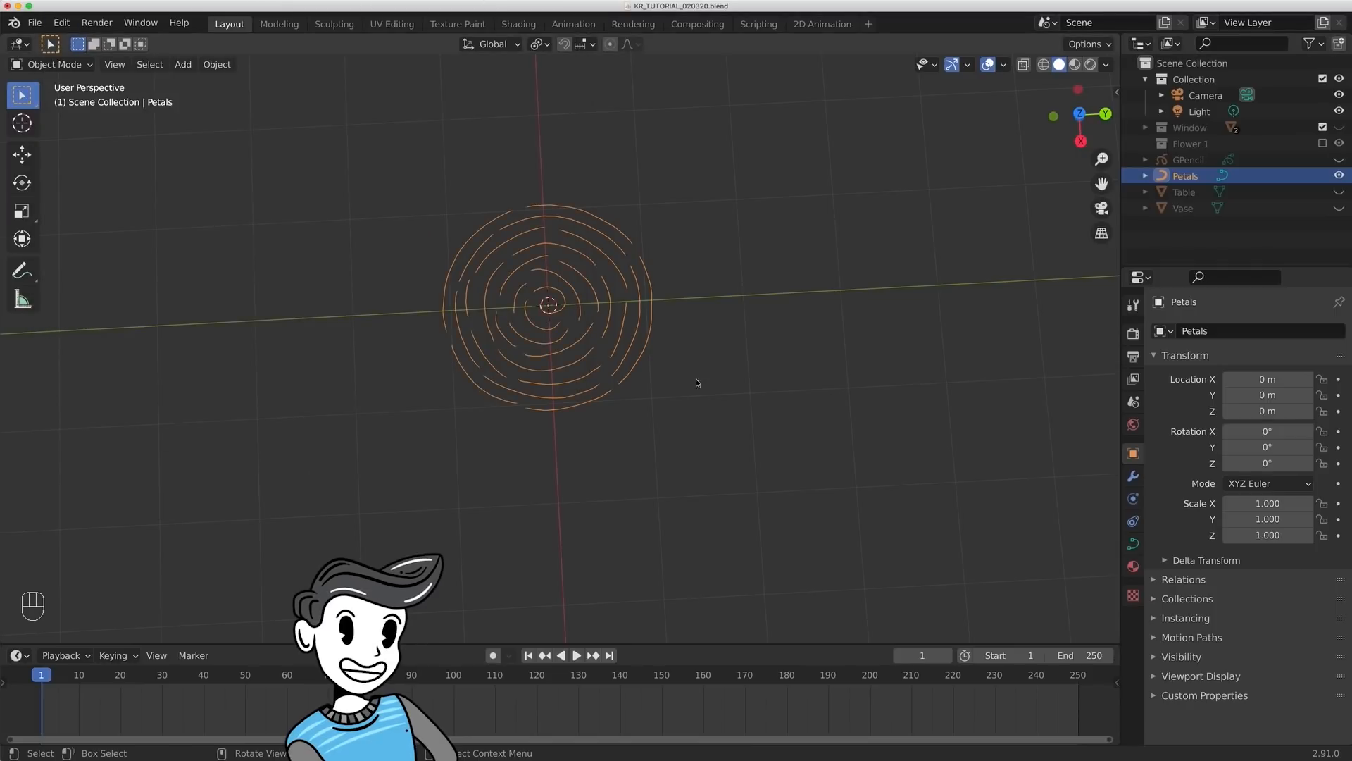
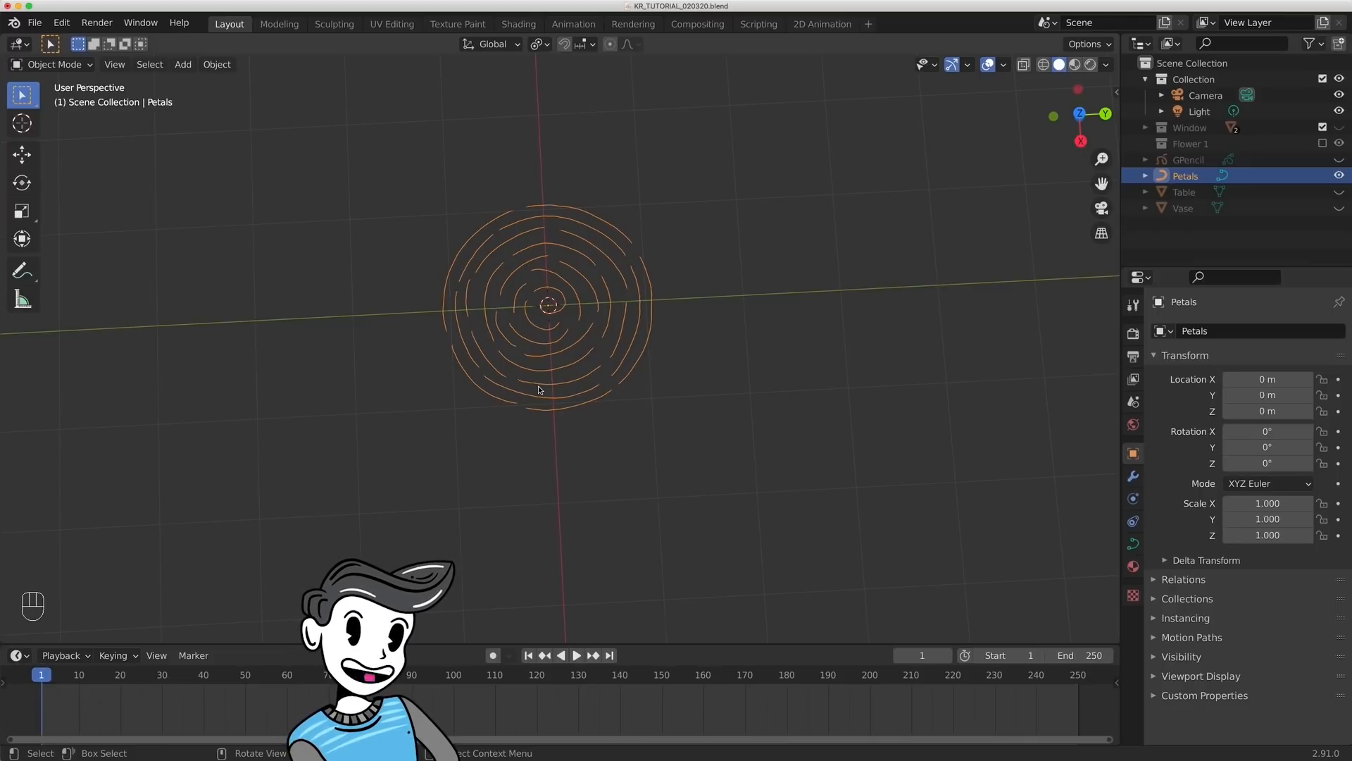
# - Set the Spacebar Action to Search in the keymap preferences and close the preferences
pyautogui.click(61, 22)
pyautogui.click(91, 252)
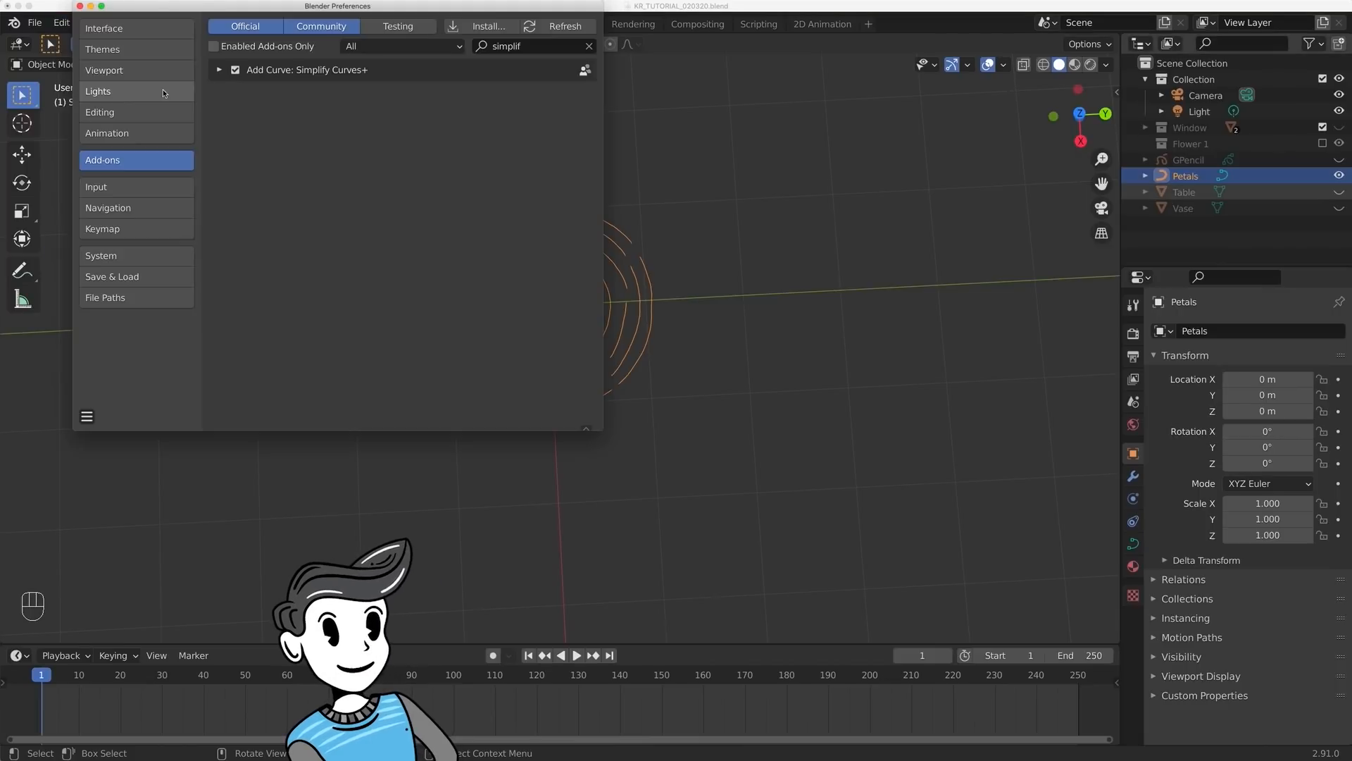
pyautogui.click(99, 230)
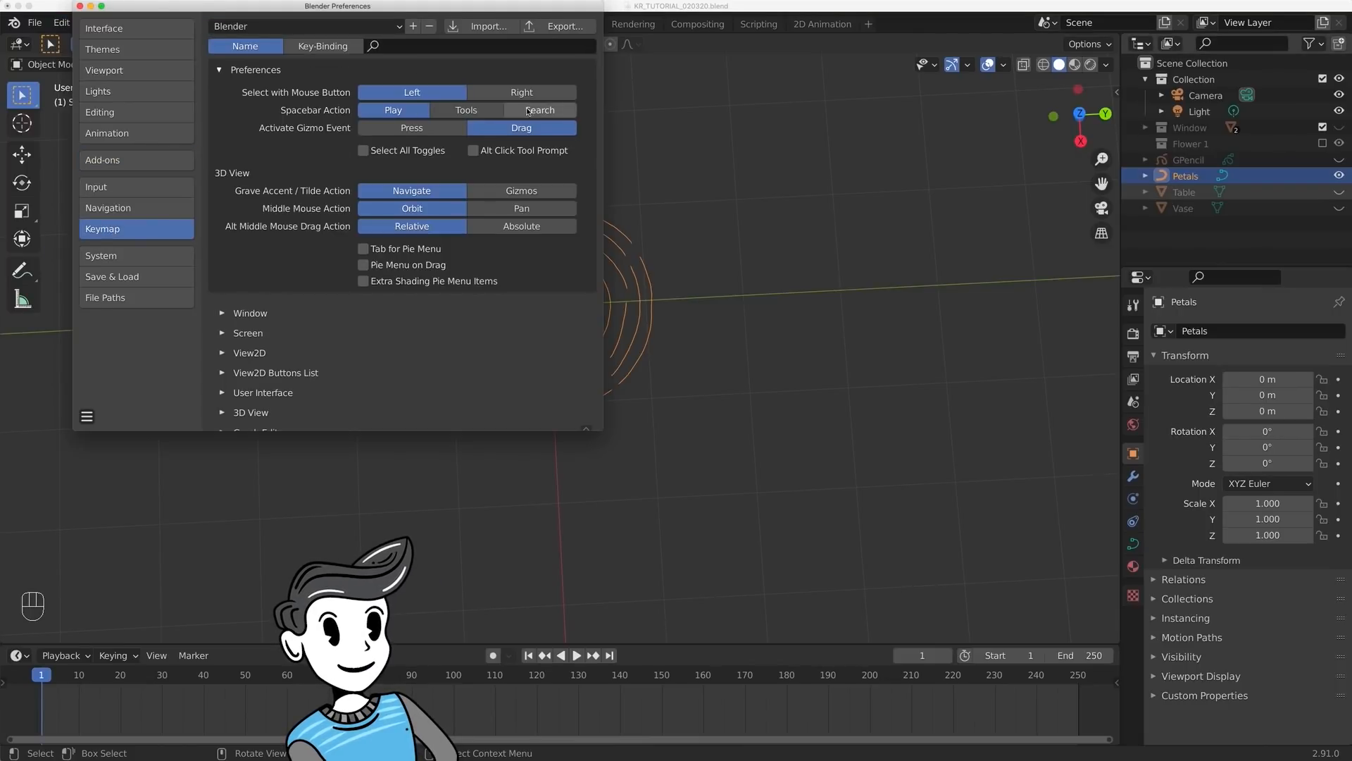
pyautogui.click(539, 112)
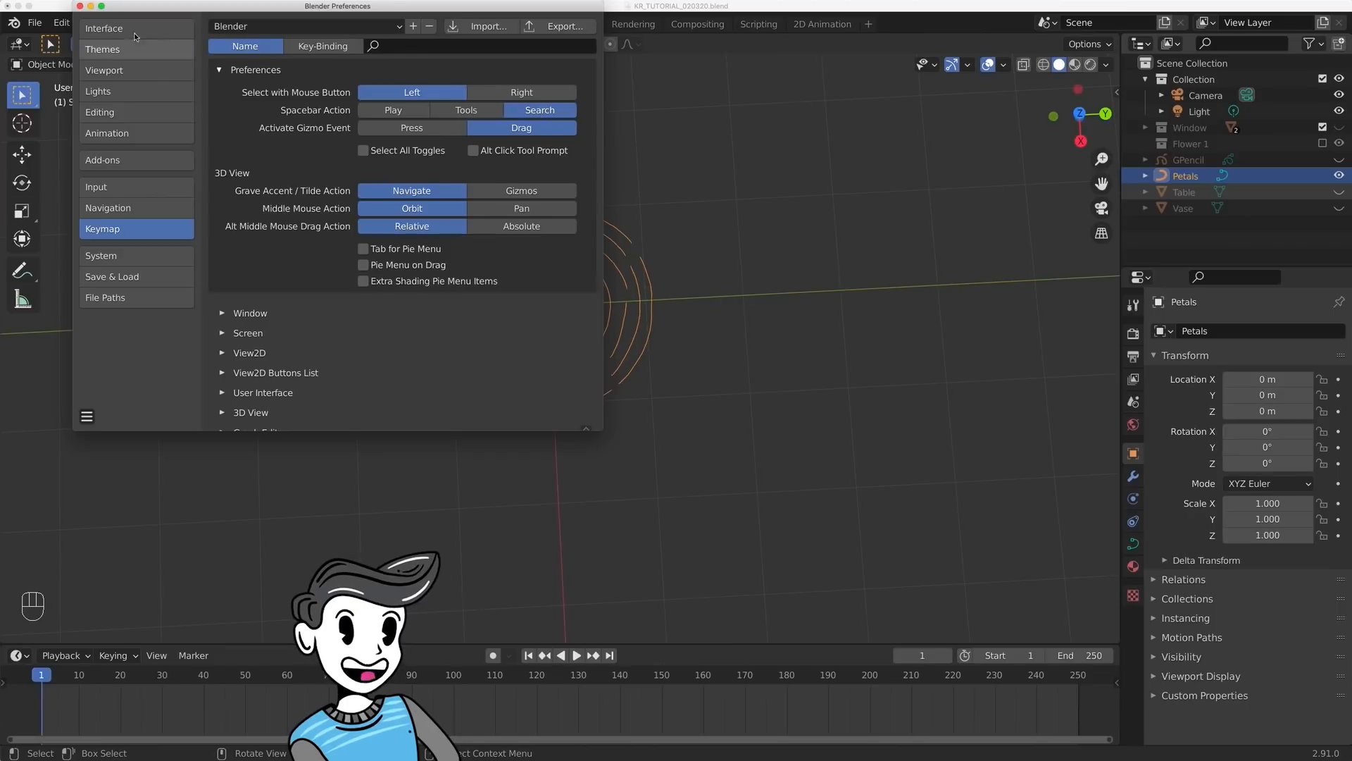
pyautogui.click(79, 7)
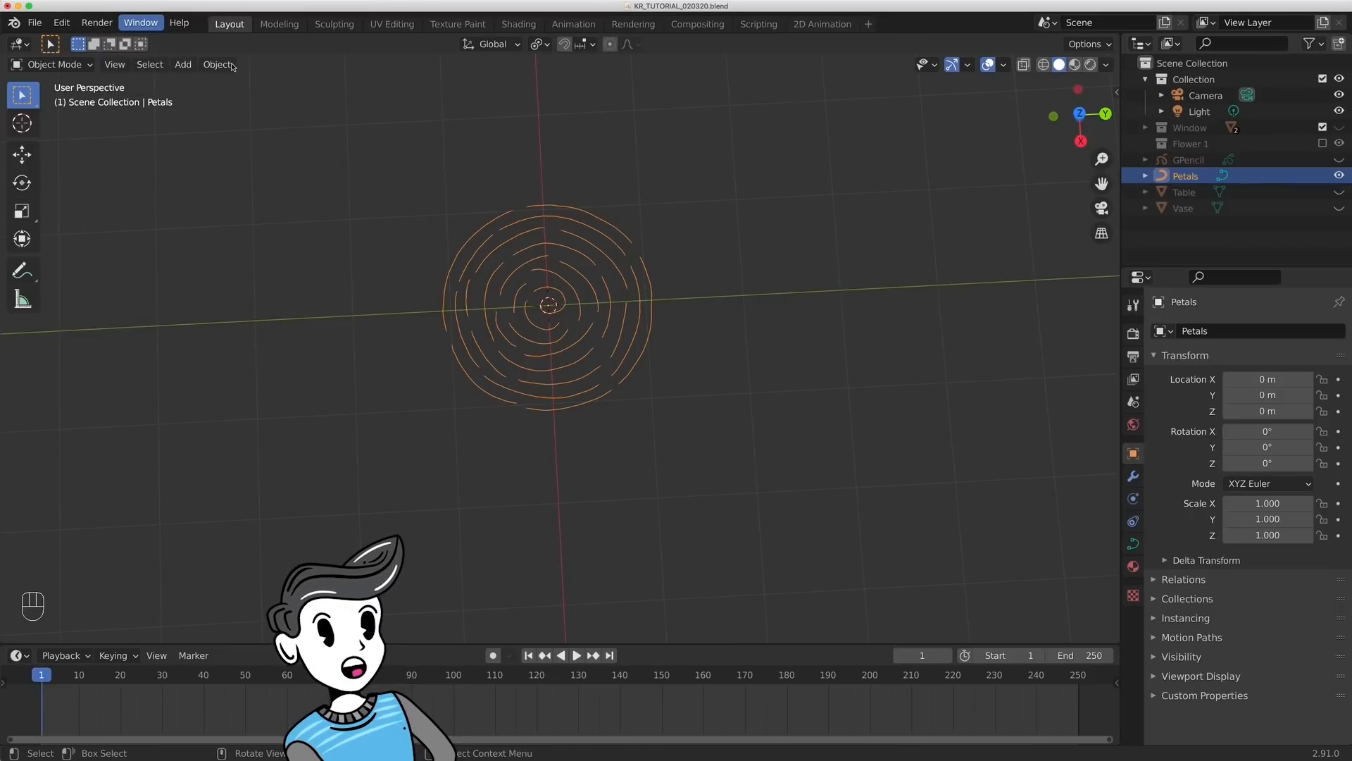
# - Apply Curve Simplify to the Petals curve with a distance error of 0.035
pyautogui.press('space')
pyautogui.write('curve simpli')
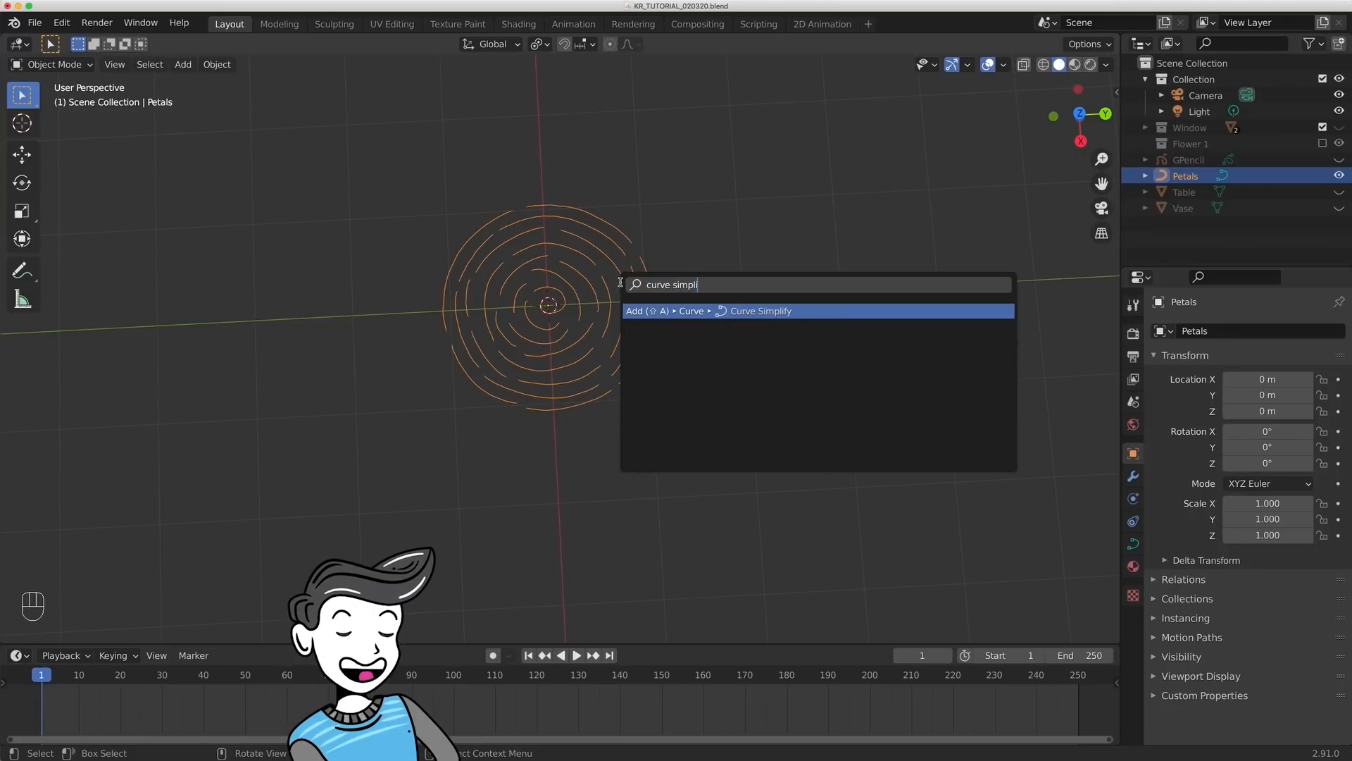
pyautogui.press('Return')
pyautogui.scroll(3, 563, 338)
pyautogui.moveTo(152, 583); pyautogui.dragTo(198, 583)
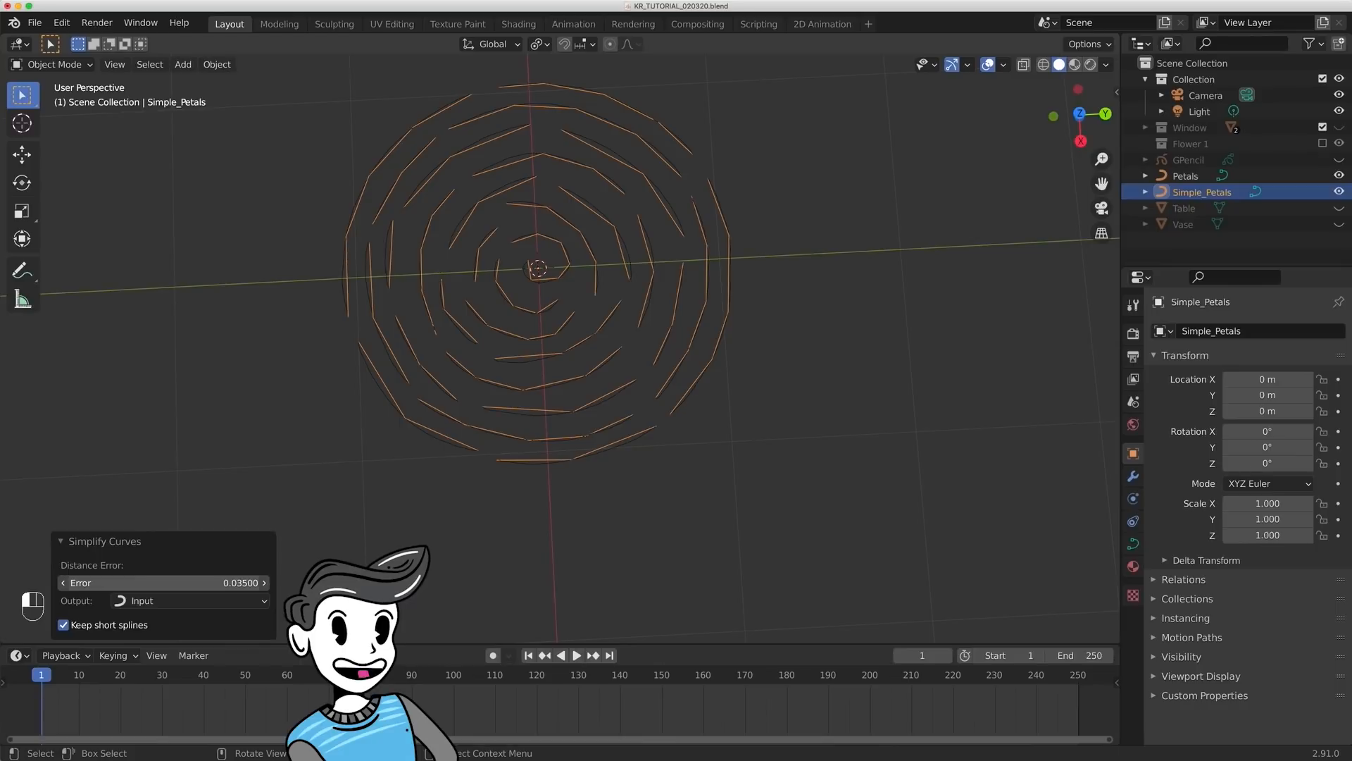
# - Hide the original Petals curve, leaving the Simple_Petals curve in view
pyautogui.click(805, 409)
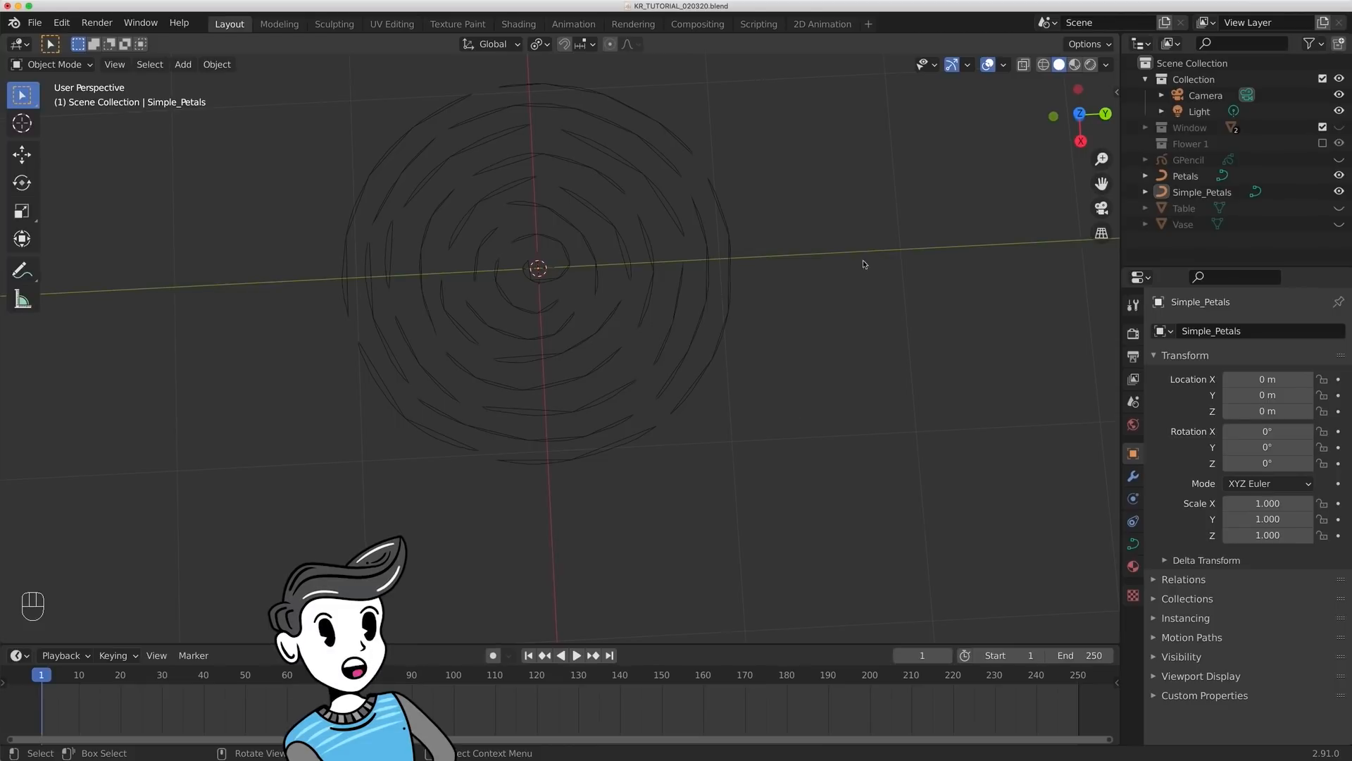
pyautogui.click(1202, 195)
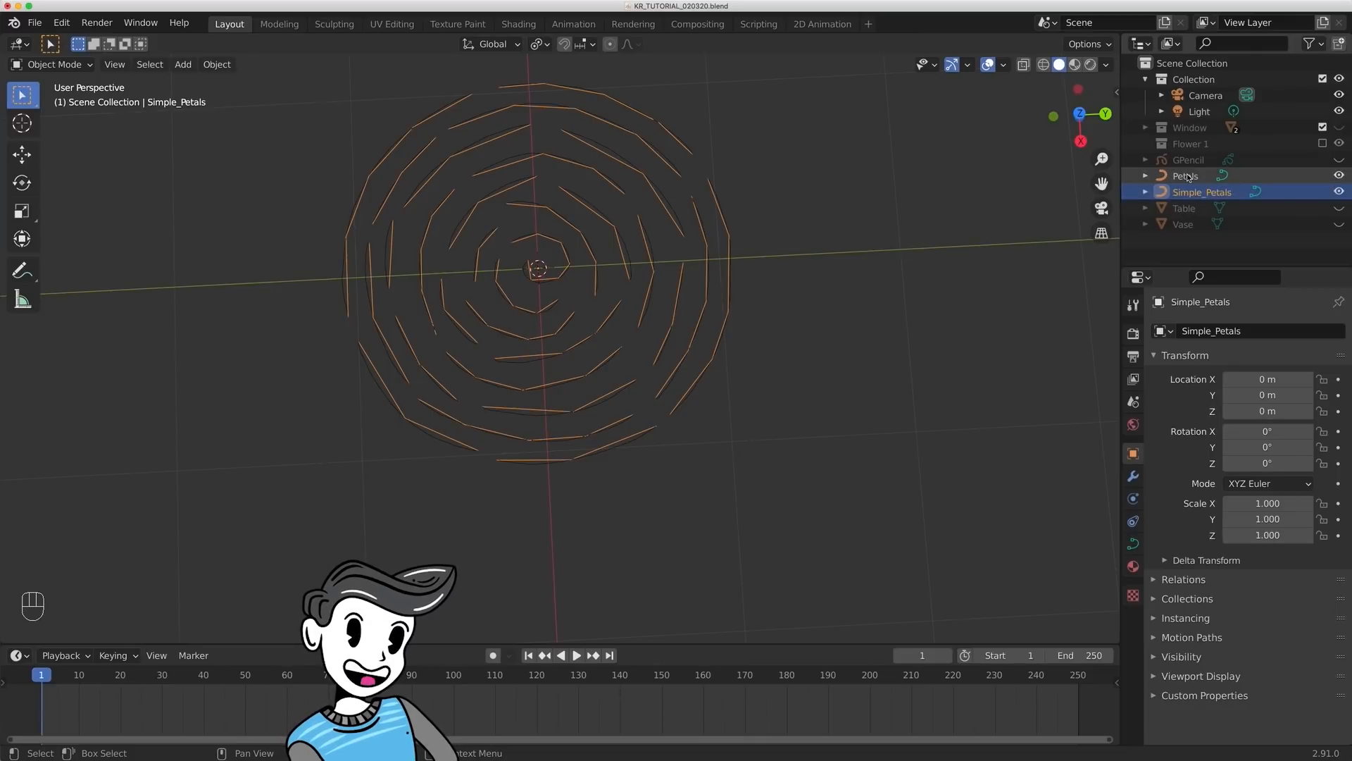
pyautogui.click(1185, 178)
pyautogui.press('h')
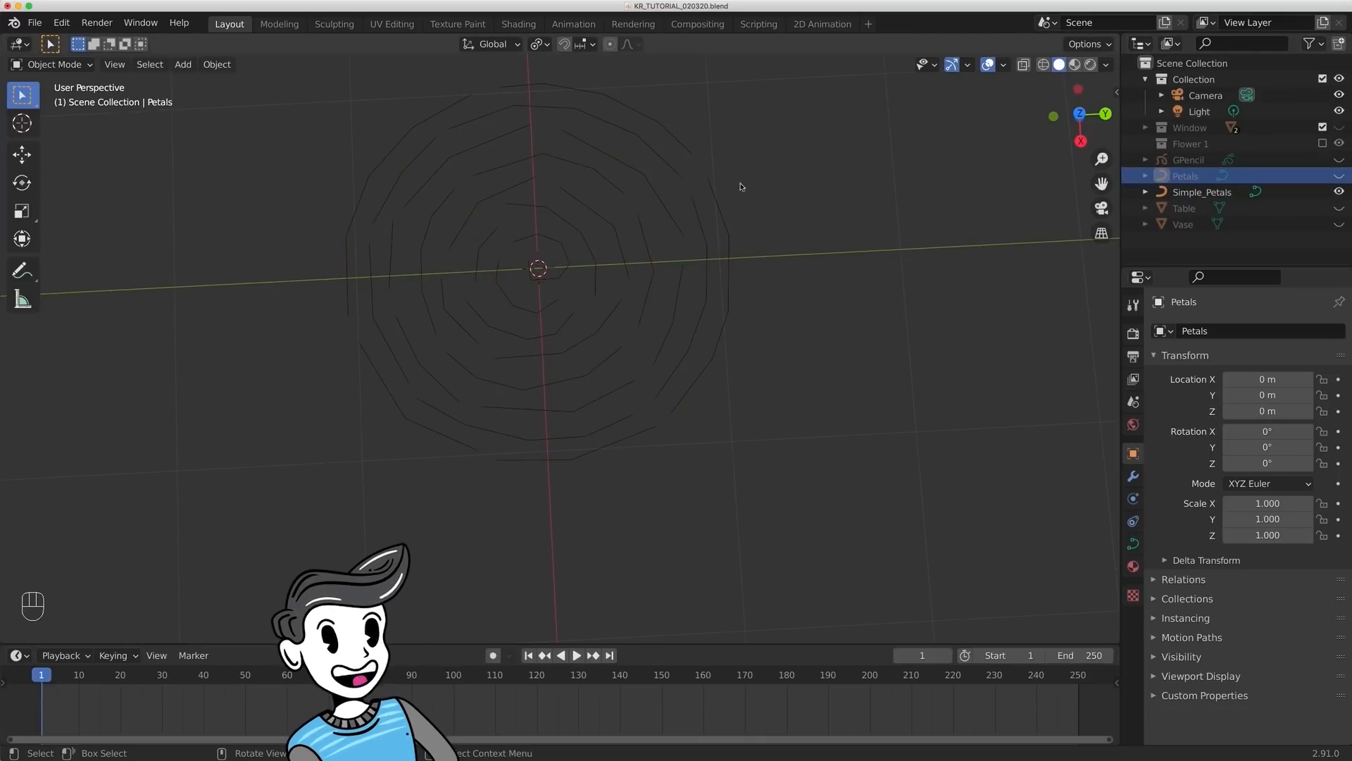
# - Convert the Simple_Petals curve to a mesh
pyautogui.click(725, 252)
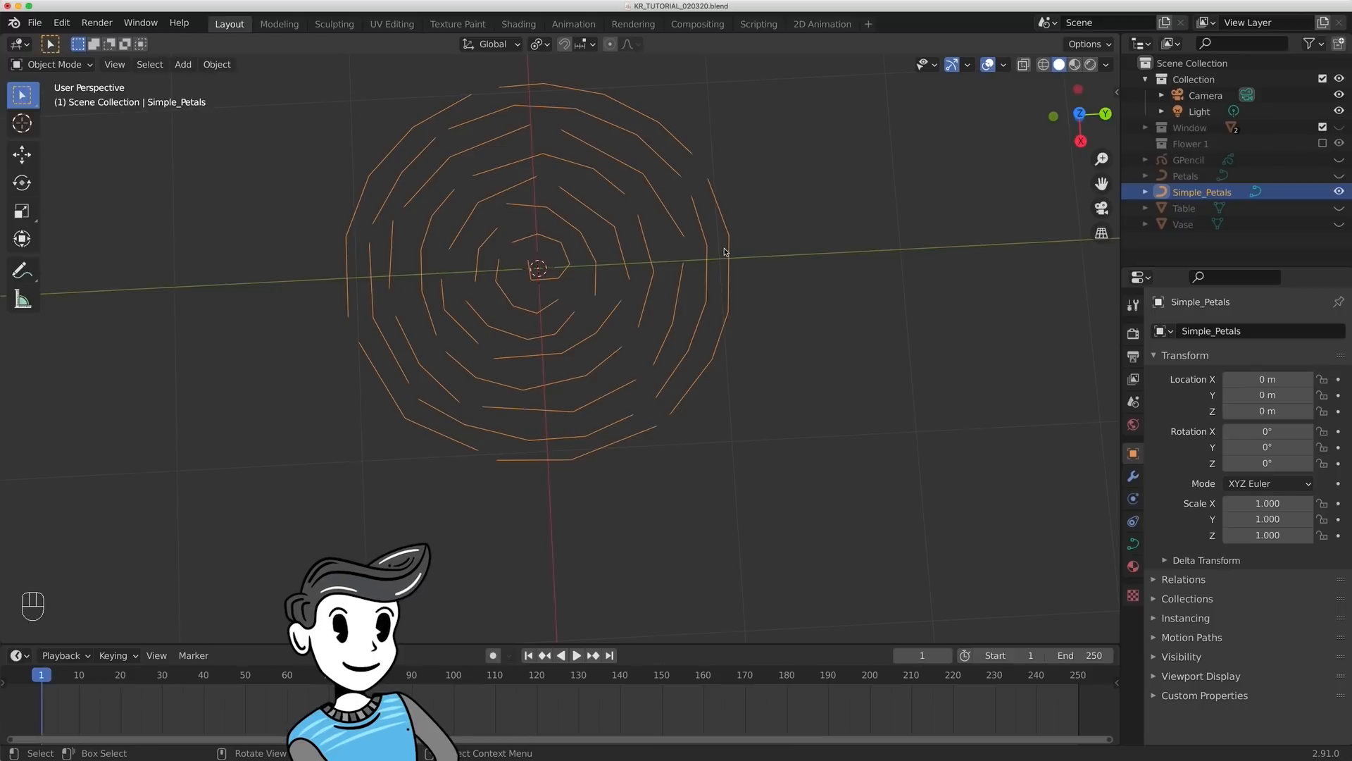
pyautogui.rightClick(724, 251)
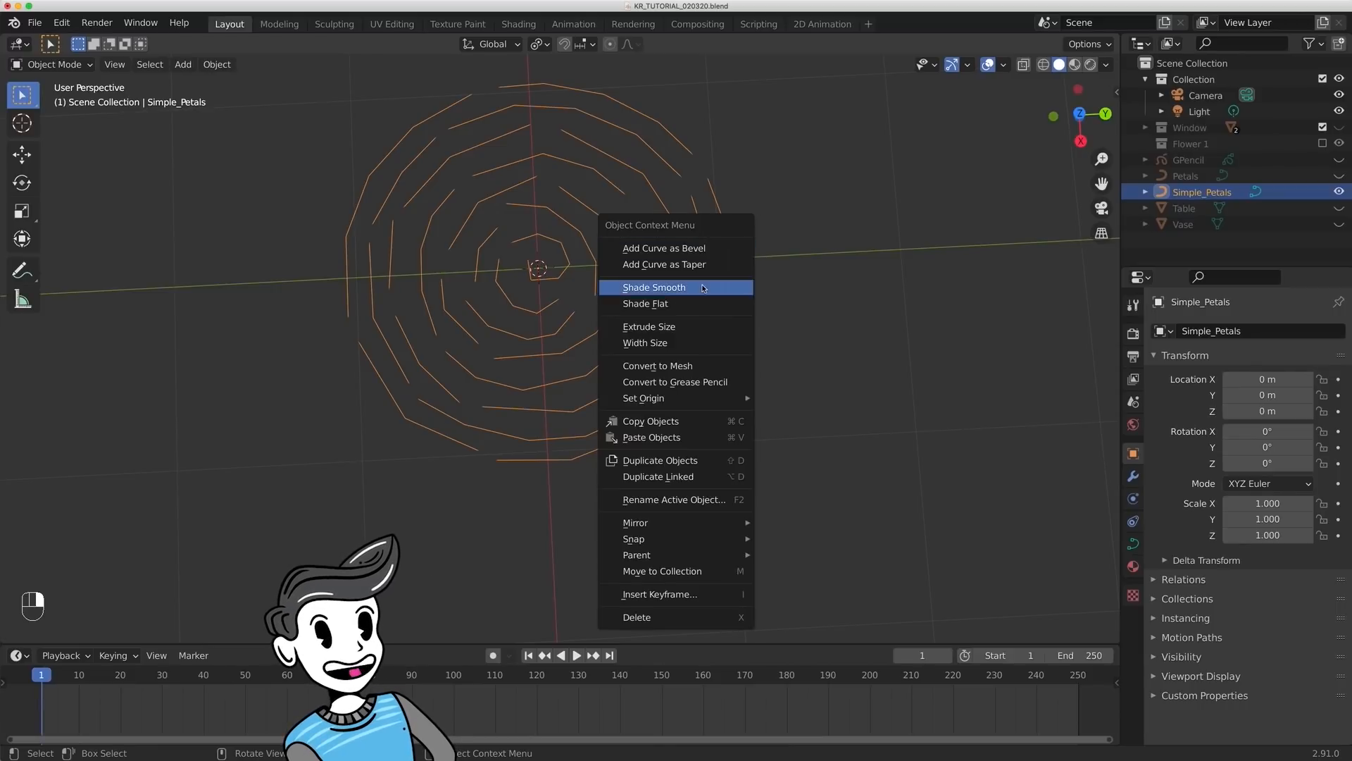
pyautogui.click(681, 365)
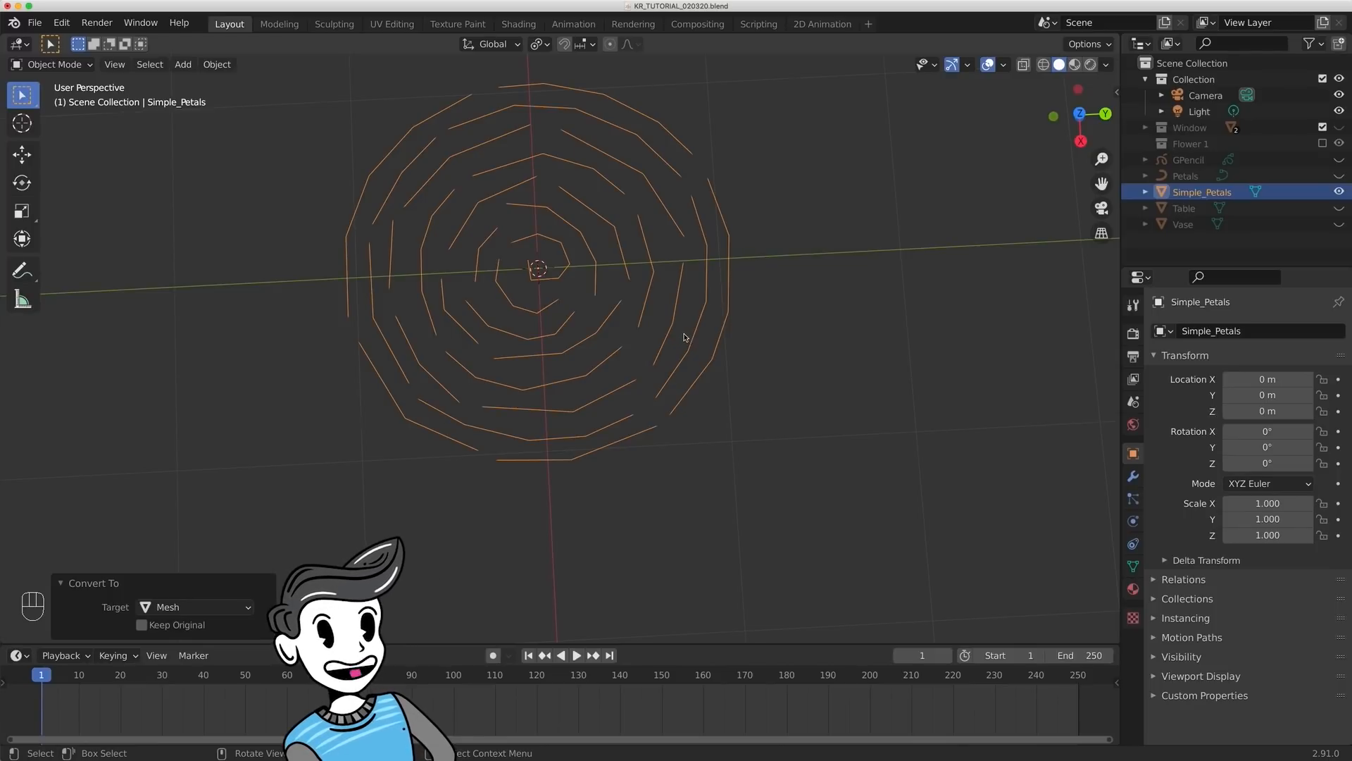
# - Raise the centre vertex of Simple_Petals about 0.17 m in Z using proportional editing of size 1.10, and turn proportional editing off
pyautogui.press('Tab')
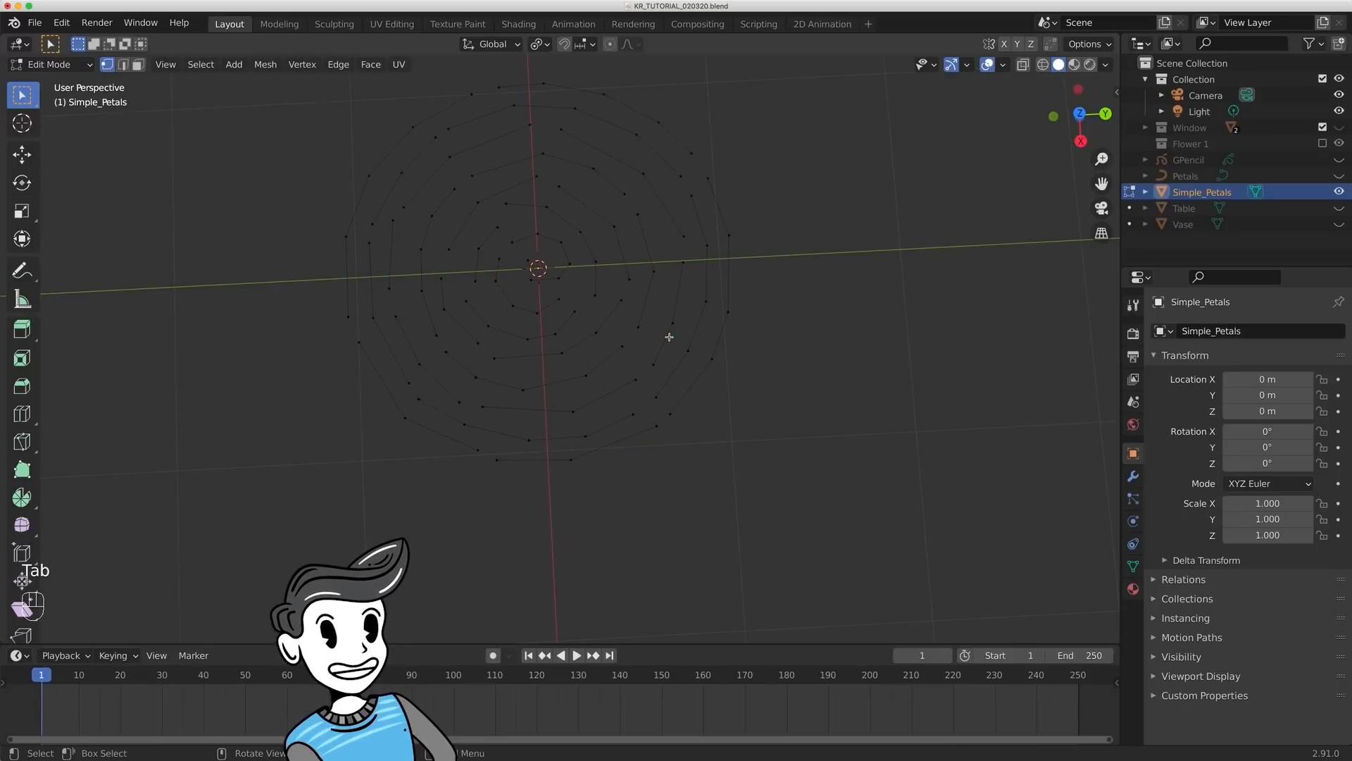
pyautogui.press('1')
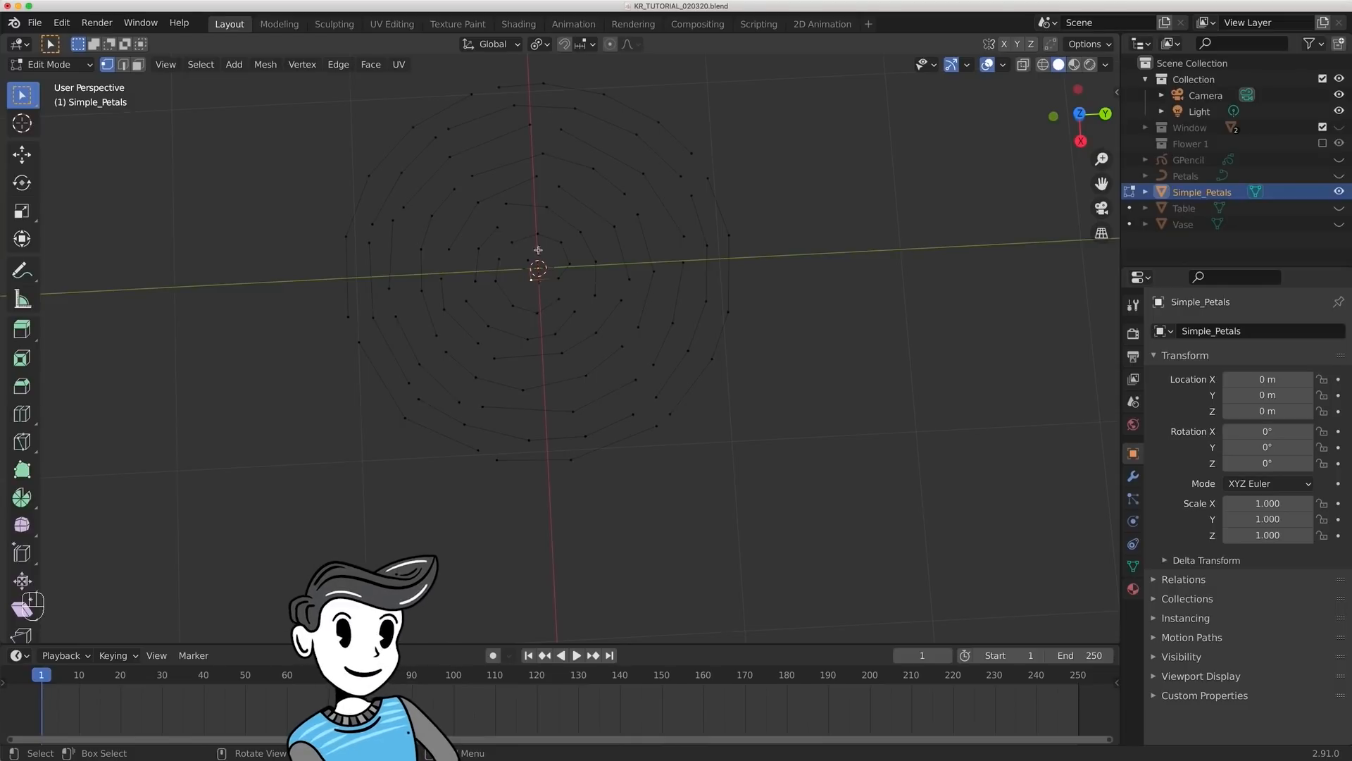
pyautogui.click(609, 45)
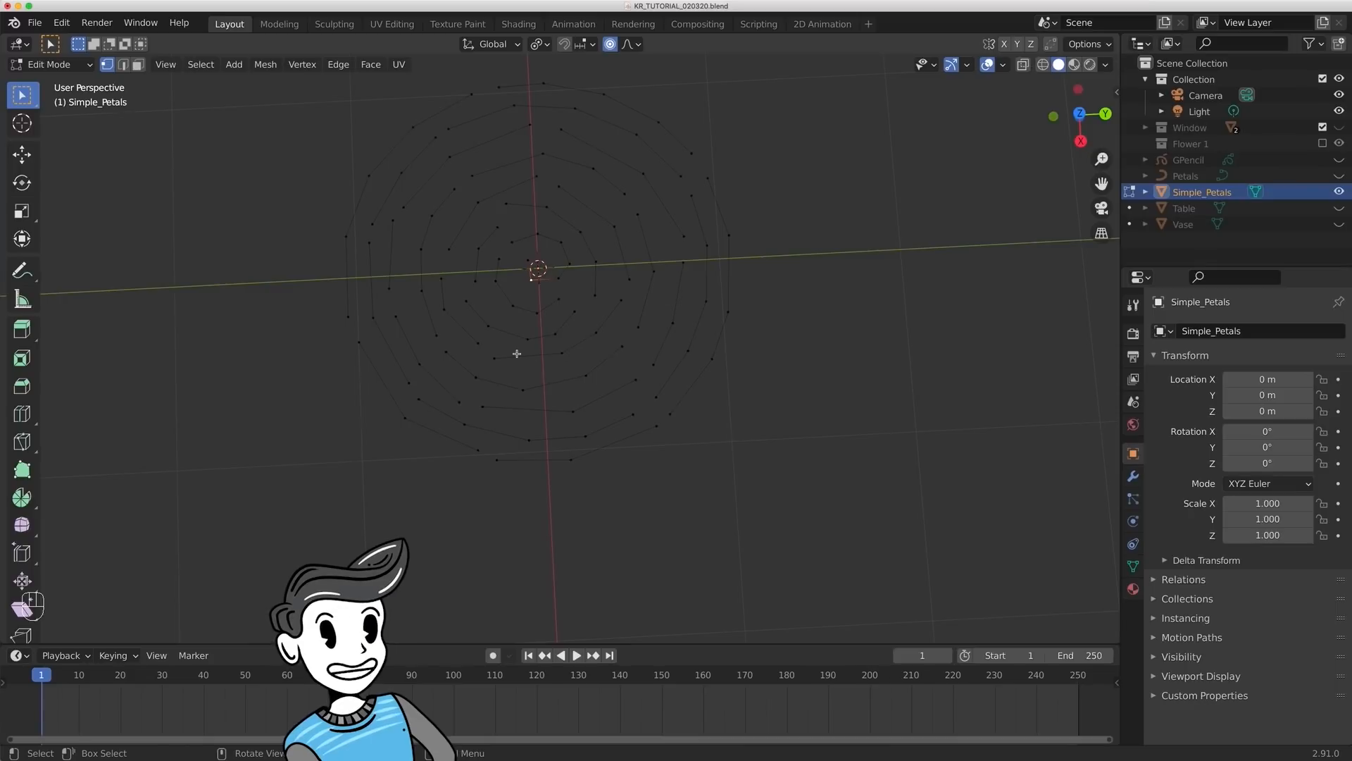
pyautogui.press('KP_3')
pyautogui.press('g')
pyautogui.press('z')
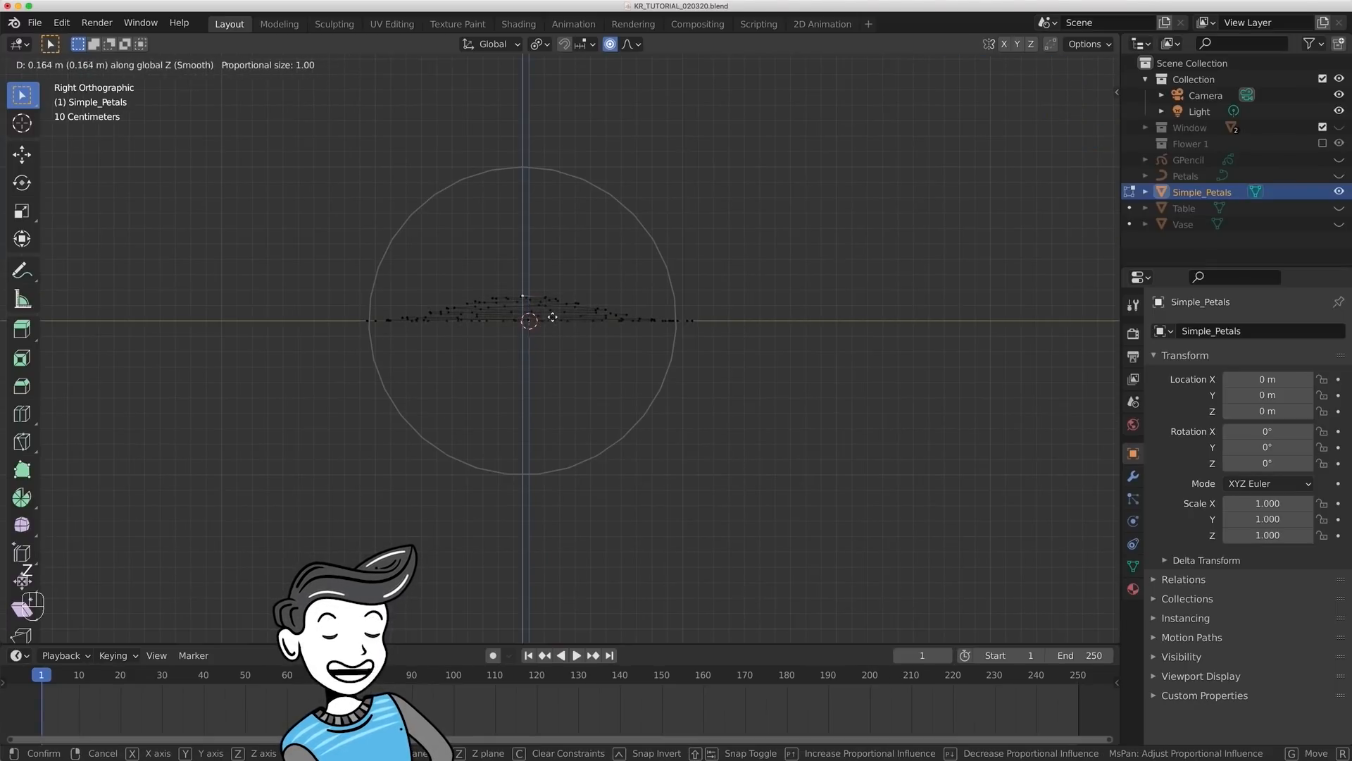
pyautogui.scroll(2, 561, 302)
pyautogui.scroll(-8, 560, 302)
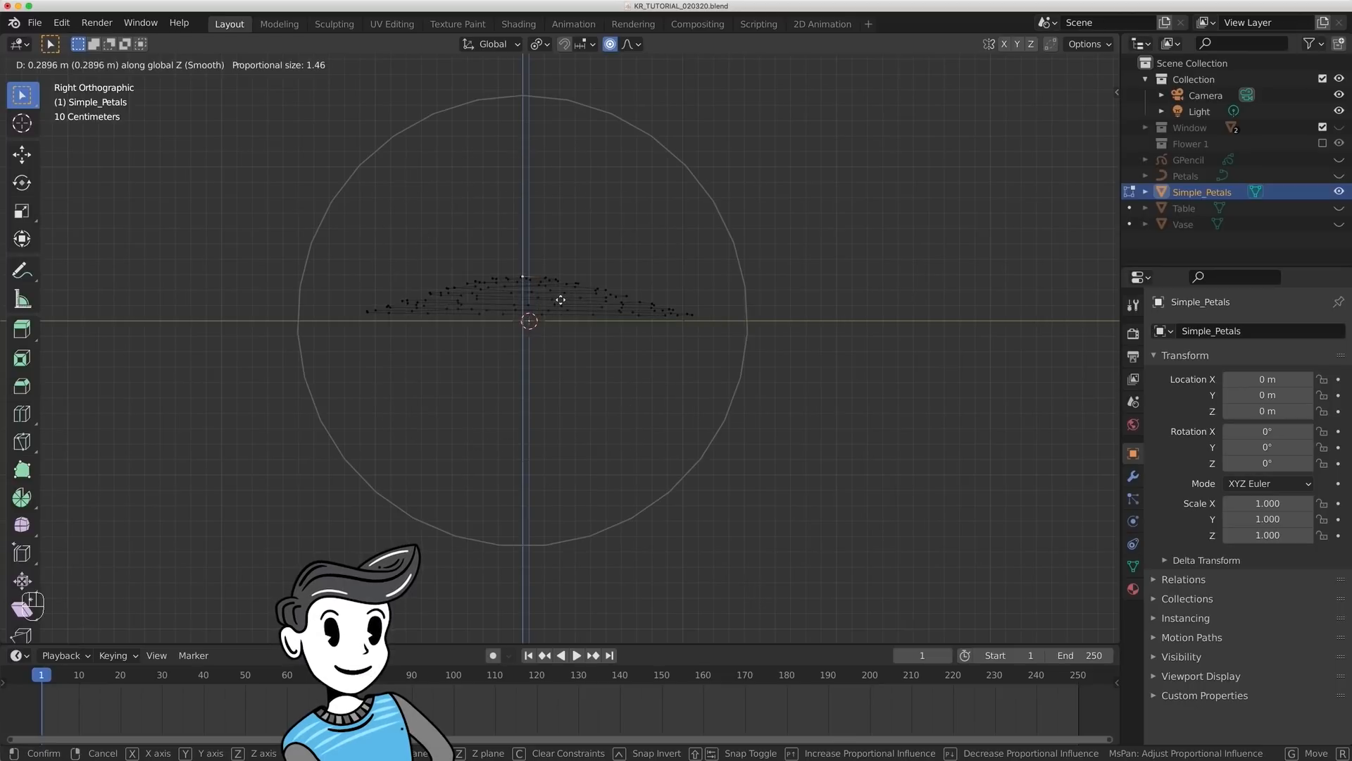
pyautogui.scroll(4, 561, 300)
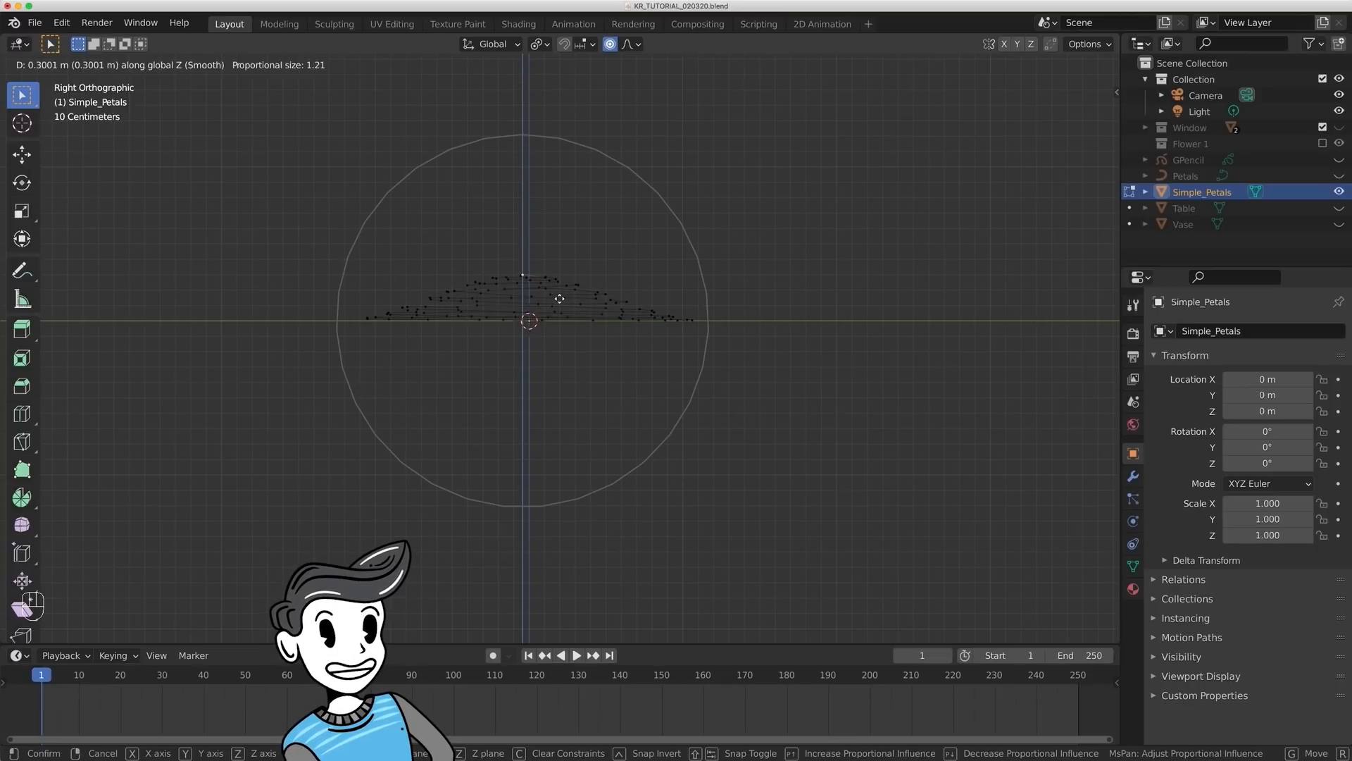
pyautogui.scroll(1, 559, 299)
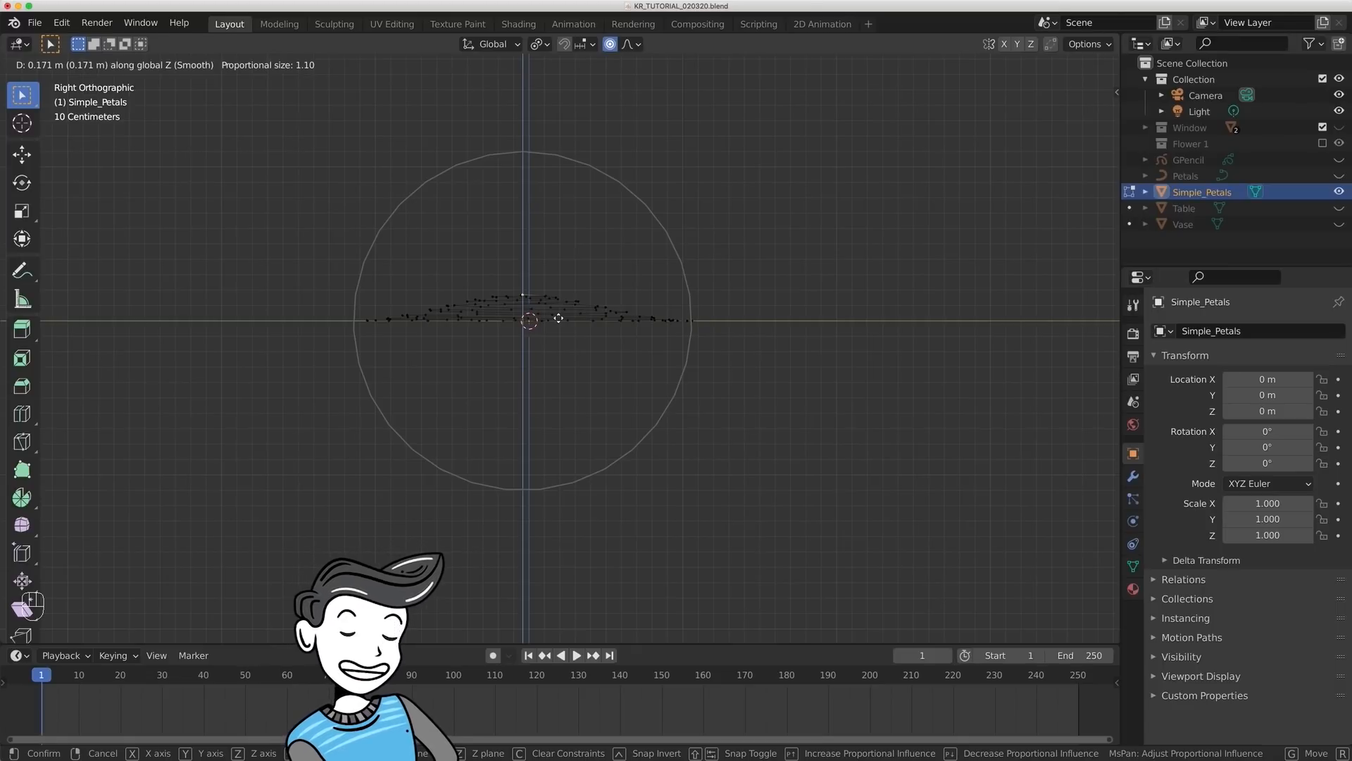
pyautogui.click(558, 318)
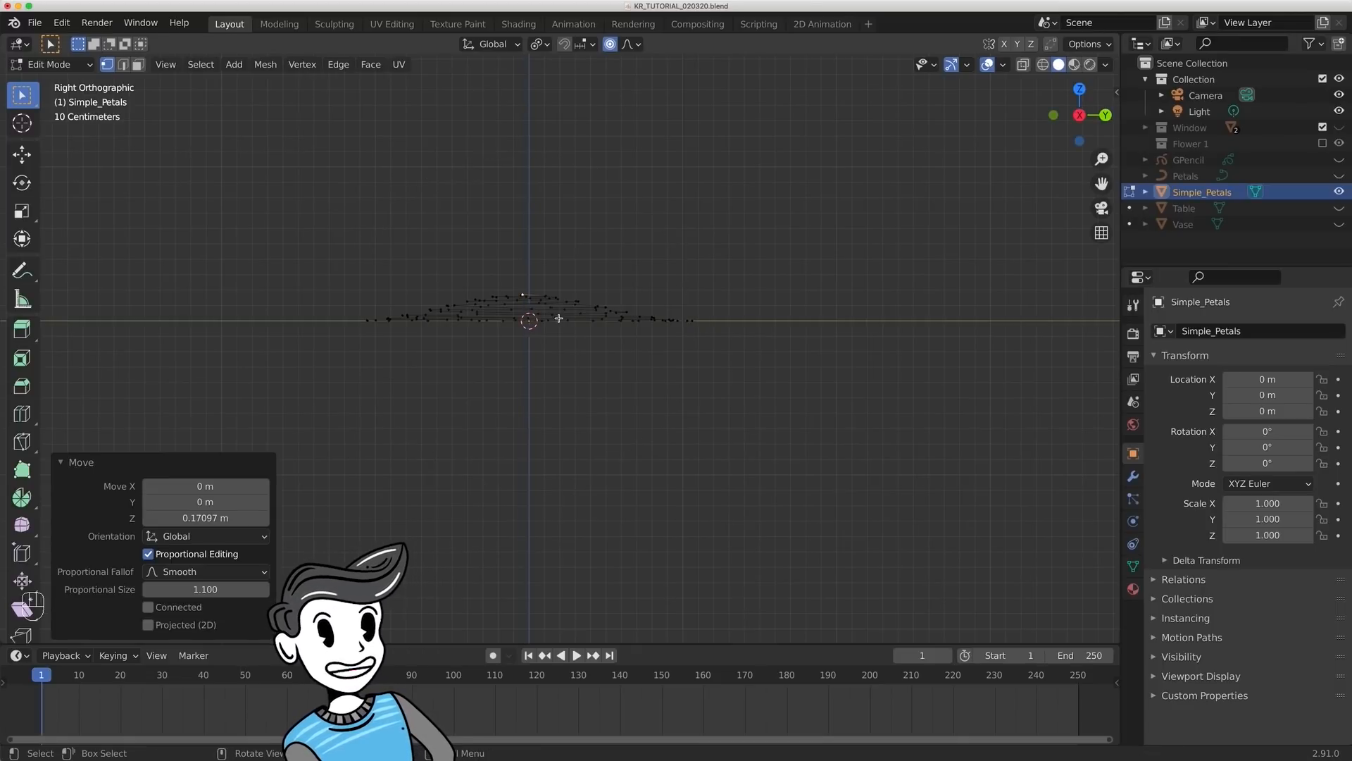
pyautogui.press('o')
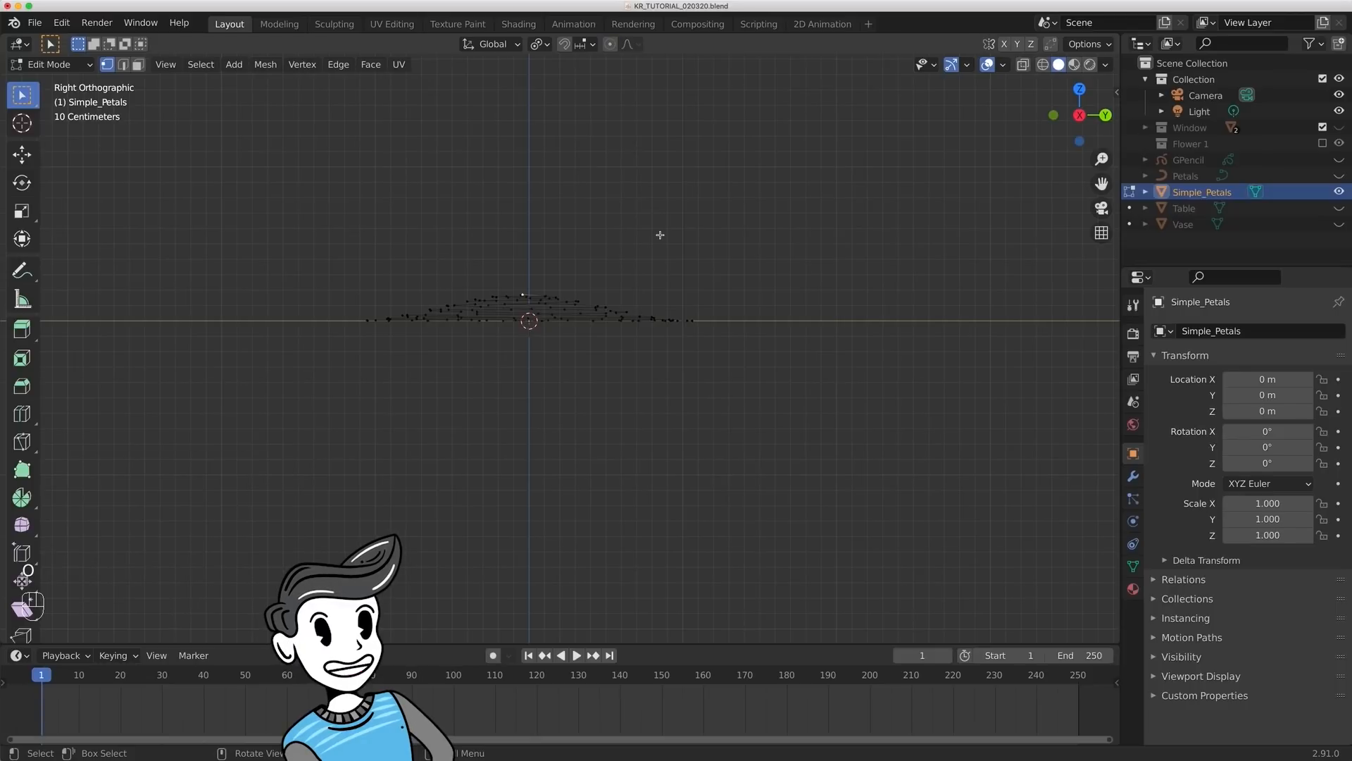
# - Select the middle vertices of the petal arcs across all rings and raise them about 0.105 m along Z to form peaks
pyautogui.moveTo(586, 269)
pyautogui.mouseDown(button='middle')
pyautogui.moveTo(599, 293)
pyautogui.moveTo(604, 278)
pyautogui.mouseUp(button='middle')
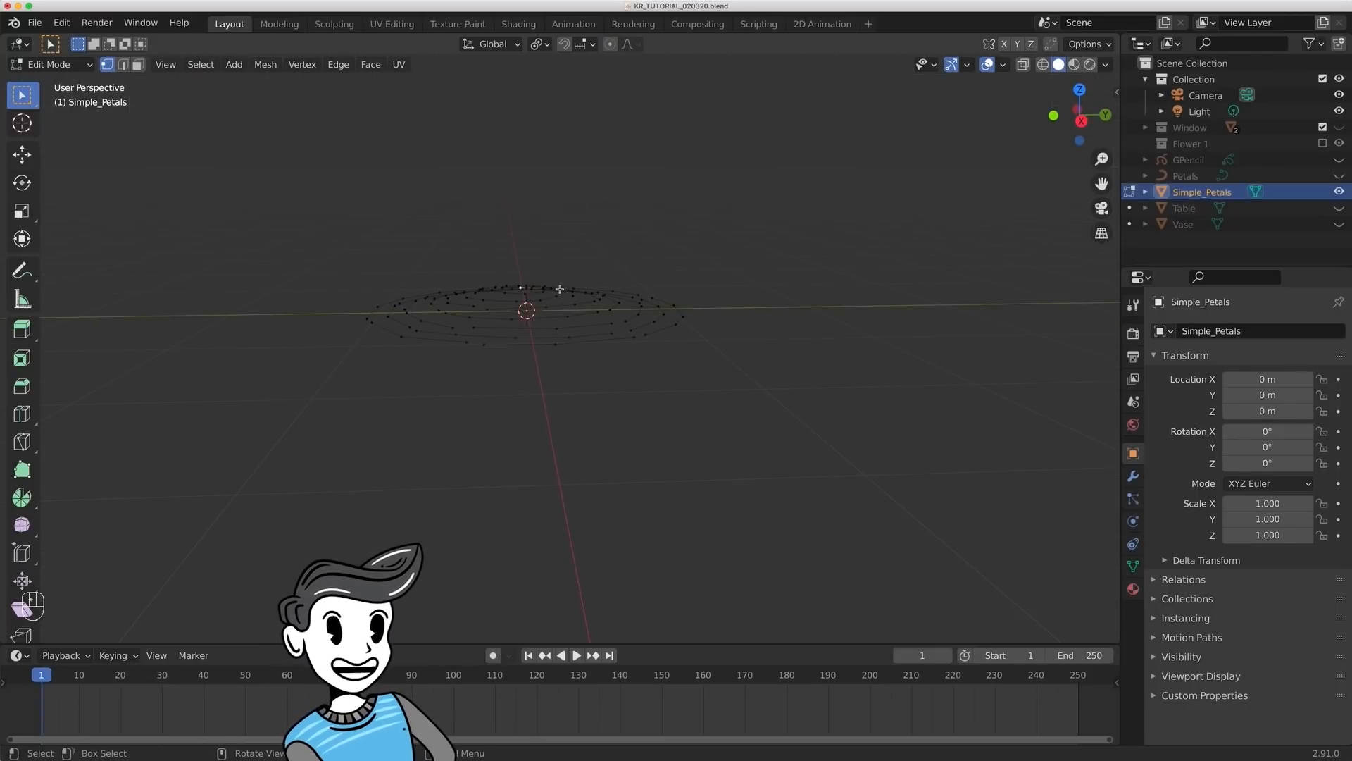
pyautogui.click(1079, 89)
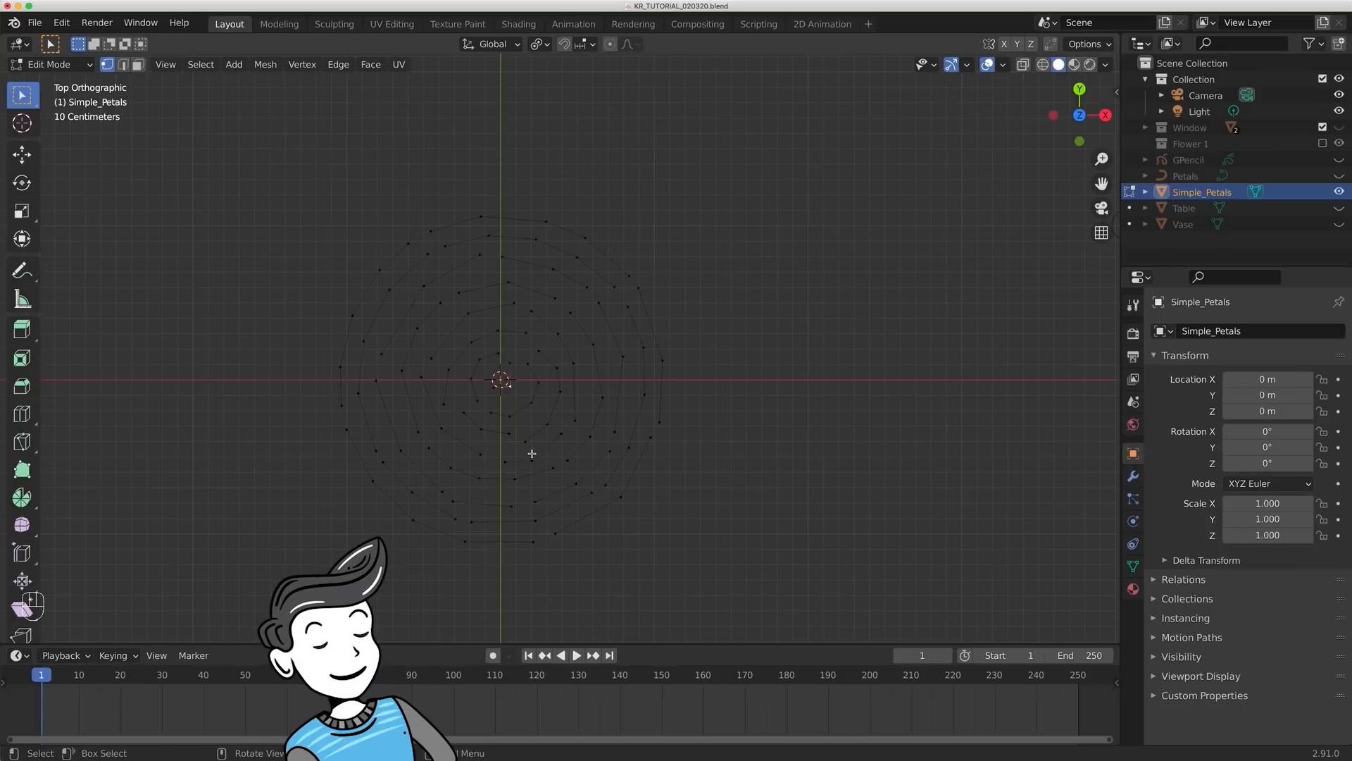
pyautogui.keyDown('shift'); pyautogui.click(482, 215); pyautogui.keyUp('shift')
pyautogui.keyDown('shift'); pyautogui.click(585, 237); pyautogui.keyUp('shift')
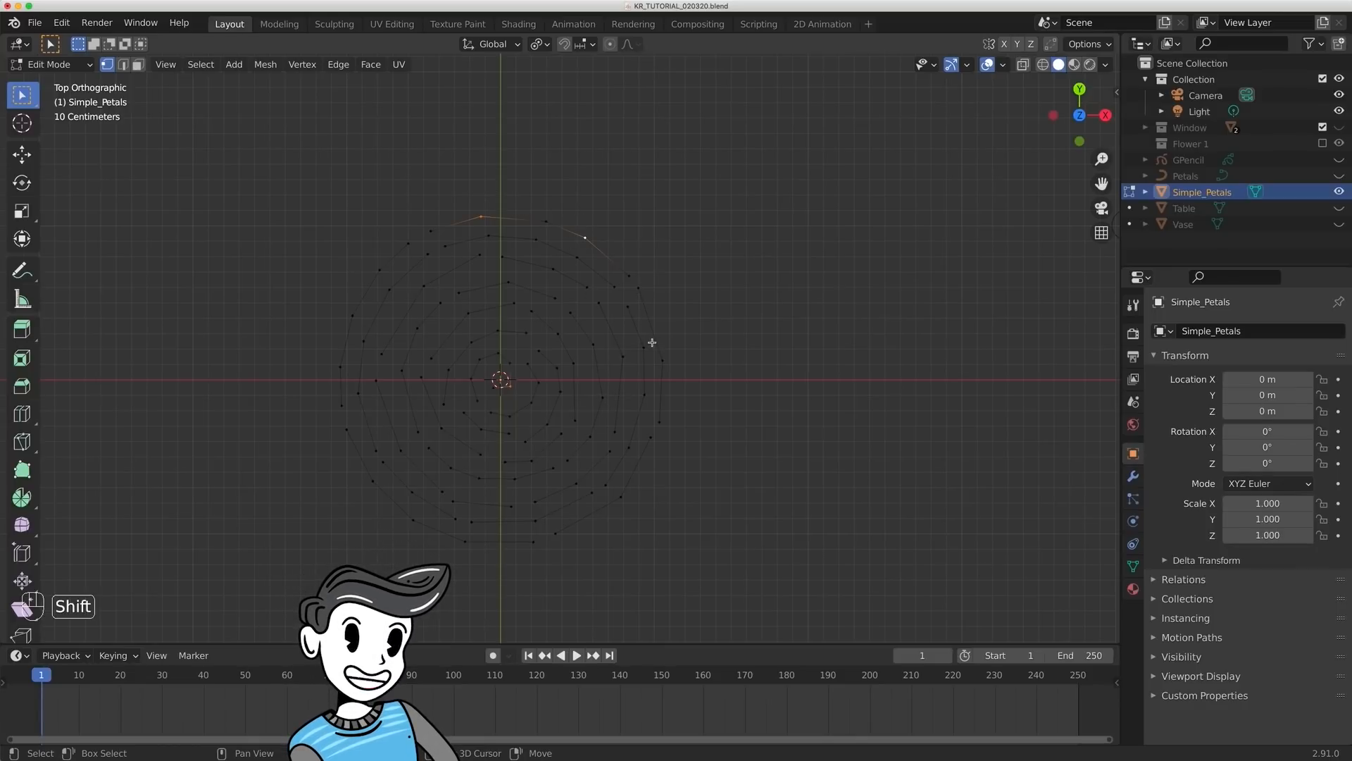
pyautogui.keyDown('shift'); pyautogui.click(662, 359); pyautogui.keyUp('shift')
pyautogui.keyDown('shift'); pyautogui.click(621, 496); pyautogui.keyUp('shift')
pyautogui.keyDown('shift'); pyautogui.click(465, 540); pyautogui.keyUp('shift')
pyautogui.keyDown('shift'); pyautogui.click(373, 481); pyautogui.keyUp('shift')
pyautogui.keyDown('shift'); pyautogui.click(341, 366); pyautogui.keyUp('shift')
pyautogui.keyDown('shift'); pyautogui.click(379, 270); pyautogui.keyUp('shift')
pyautogui.keyDown('shift'); pyautogui.click(488, 236); pyautogui.keyUp('shift')
pyautogui.keyDown('shift'); pyautogui.click(577, 258); pyautogui.keyUp('shift')
pyautogui.keyDown('shift'); pyautogui.click(508, 282); pyautogui.keyUp('shift')
pyautogui.keyDown('shift'); pyautogui.click(417, 328); pyautogui.keyUp('shift')
pyautogui.keyDown('shift'); pyautogui.click(417, 432); pyautogui.keyUp('shift')
pyautogui.keyDown('shift'); pyautogui.click(514, 479); pyautogui.keyUp('shift')
pyautogui.keyDown('shift'); pyautogui.click(531, 461); pyautogui.keyUp('shift')
pyautogui.keyDown('shift'); pyautogui.click(573, 363); pyautogui.keyUp('shift')
pyautogui.keyDown('shift'); pyautogui.click(468, 313); pyautogui.keyUp('shift')
pyautogui.keyDown('shift'); pyautogui.click(442, 428); pyautogui.keyUp('shift')
pyautogui.click(1106, 115)
pyautogui.press('g')
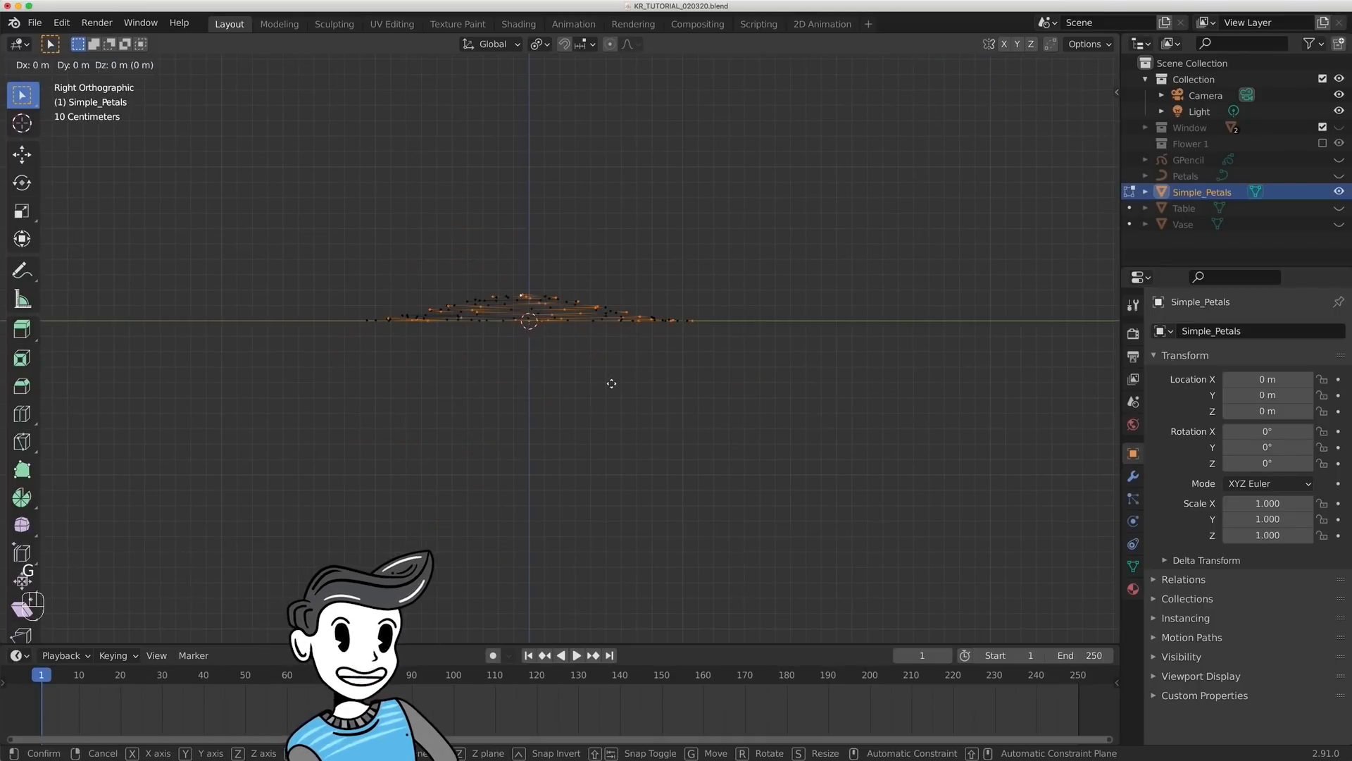
pyautogui.press('z')
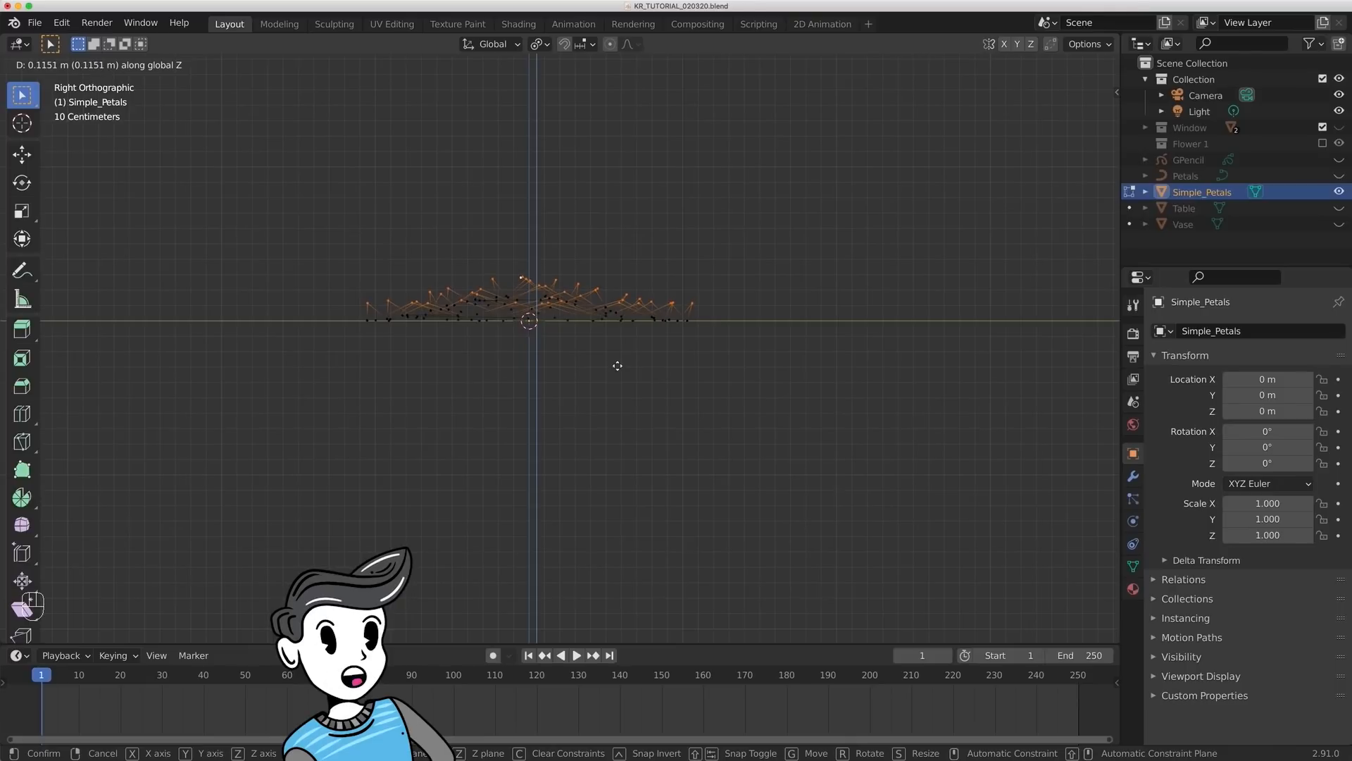
pyautogui.click(617, 365)
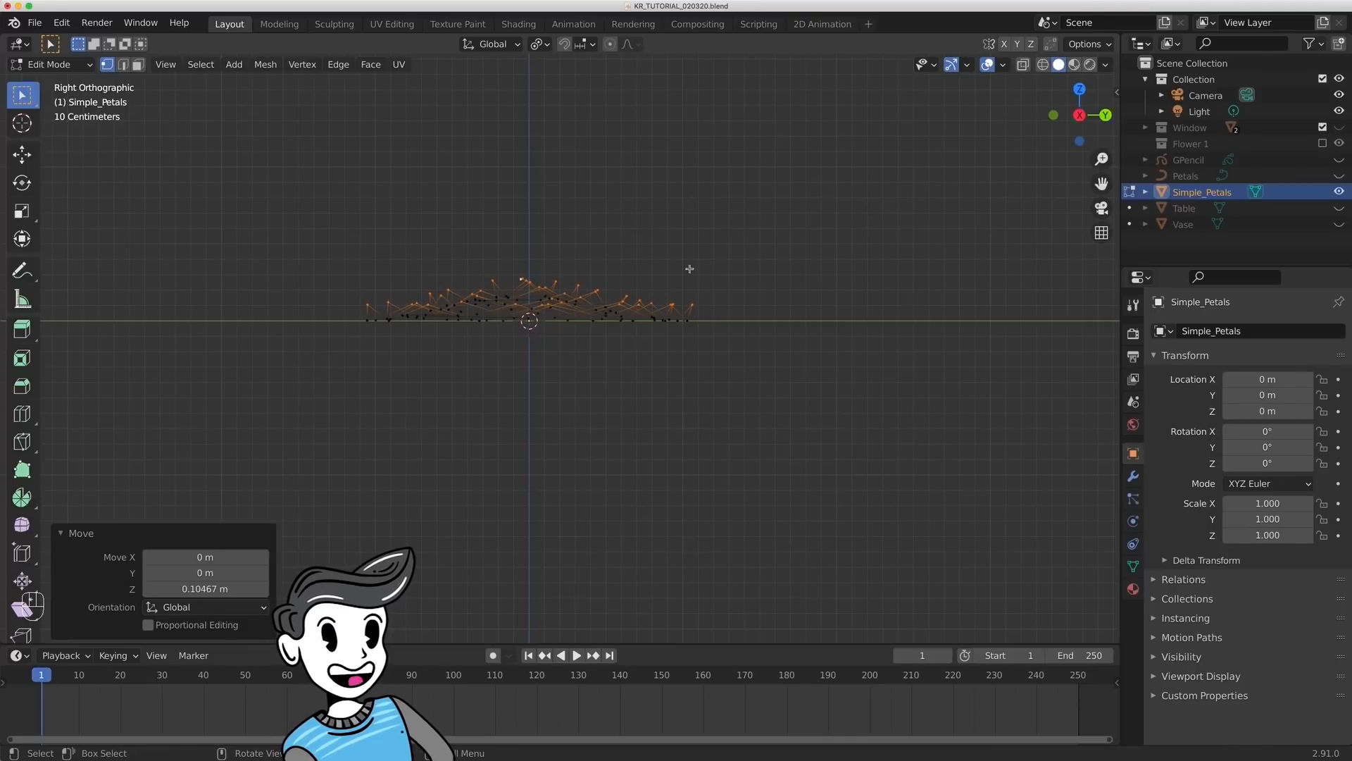
# - Select the whole petal mesh, set the pivot point to Median Point, and extrude it about 0.33 m down along Z
pyautogui.press('a')
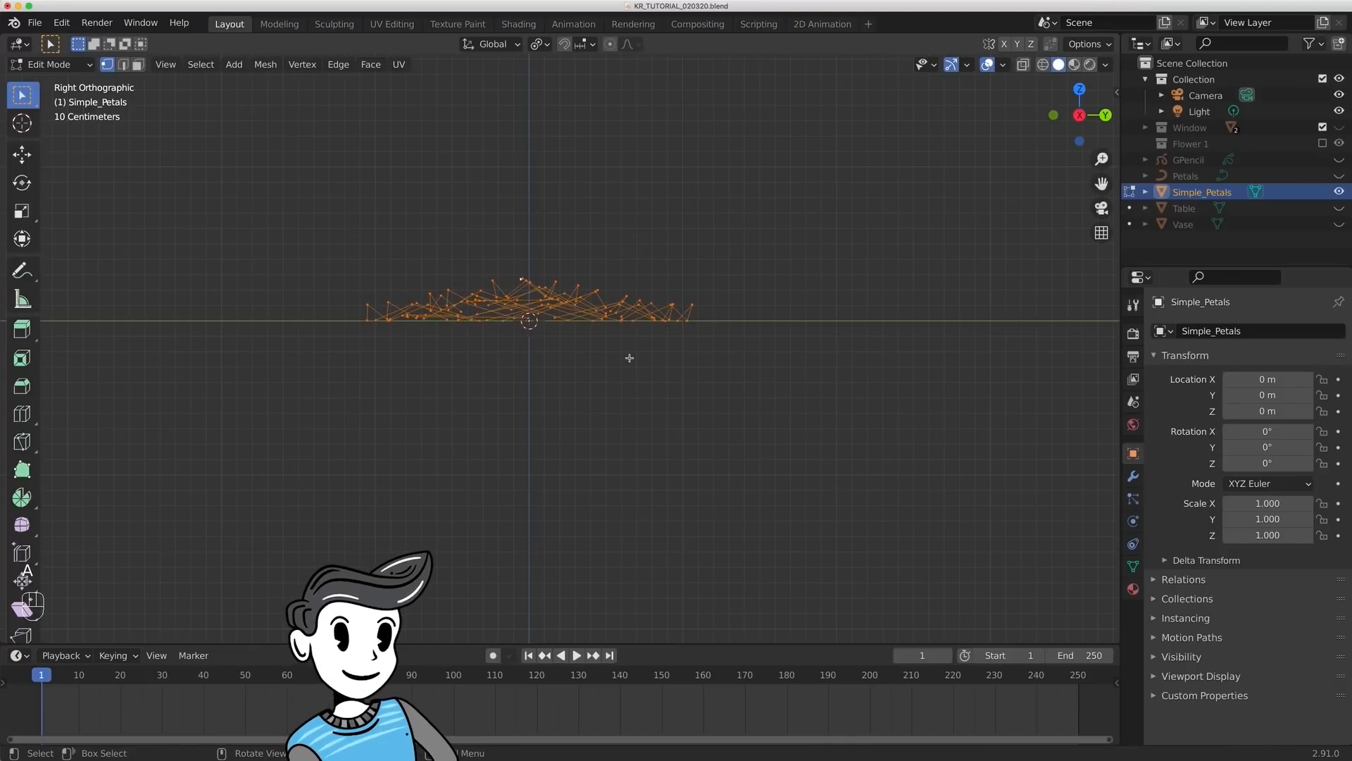
pyautogui.click(538, 45)
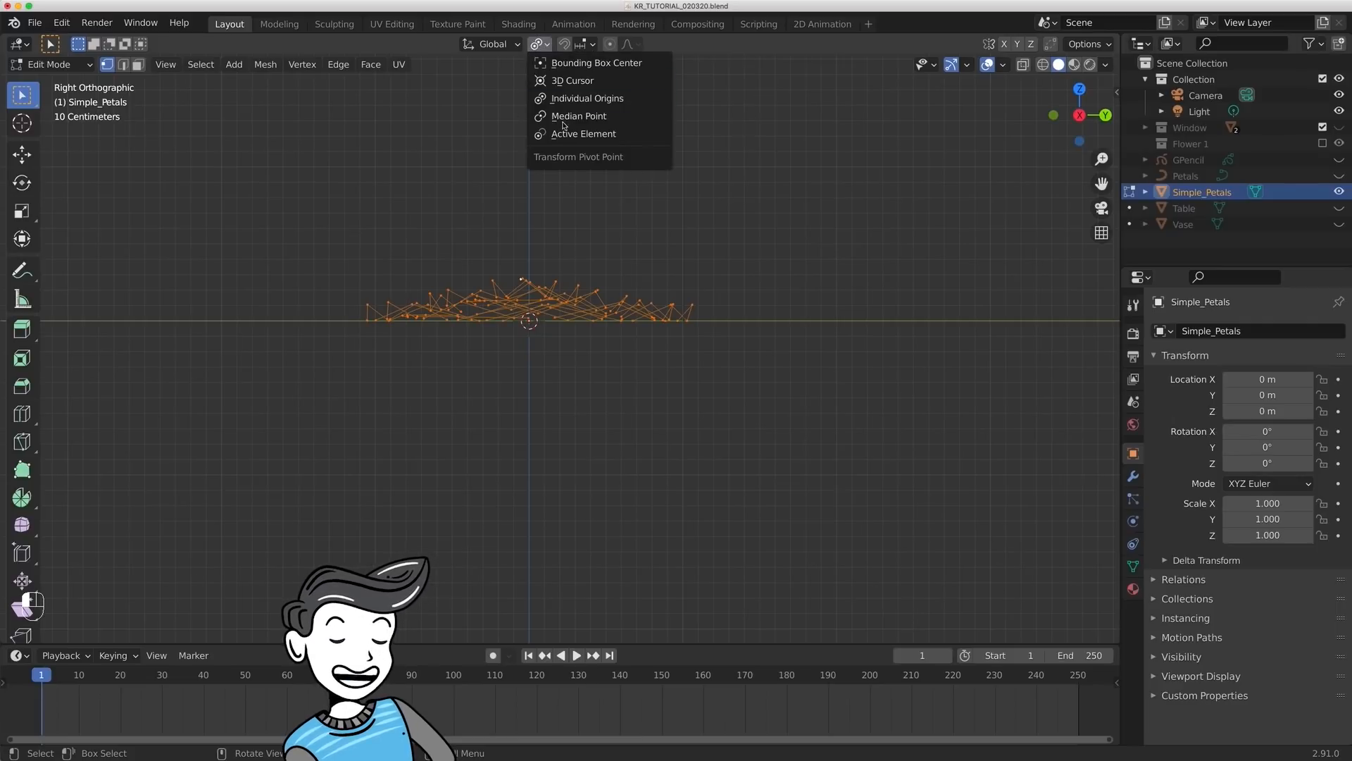
pyautogui.click(564, 121)
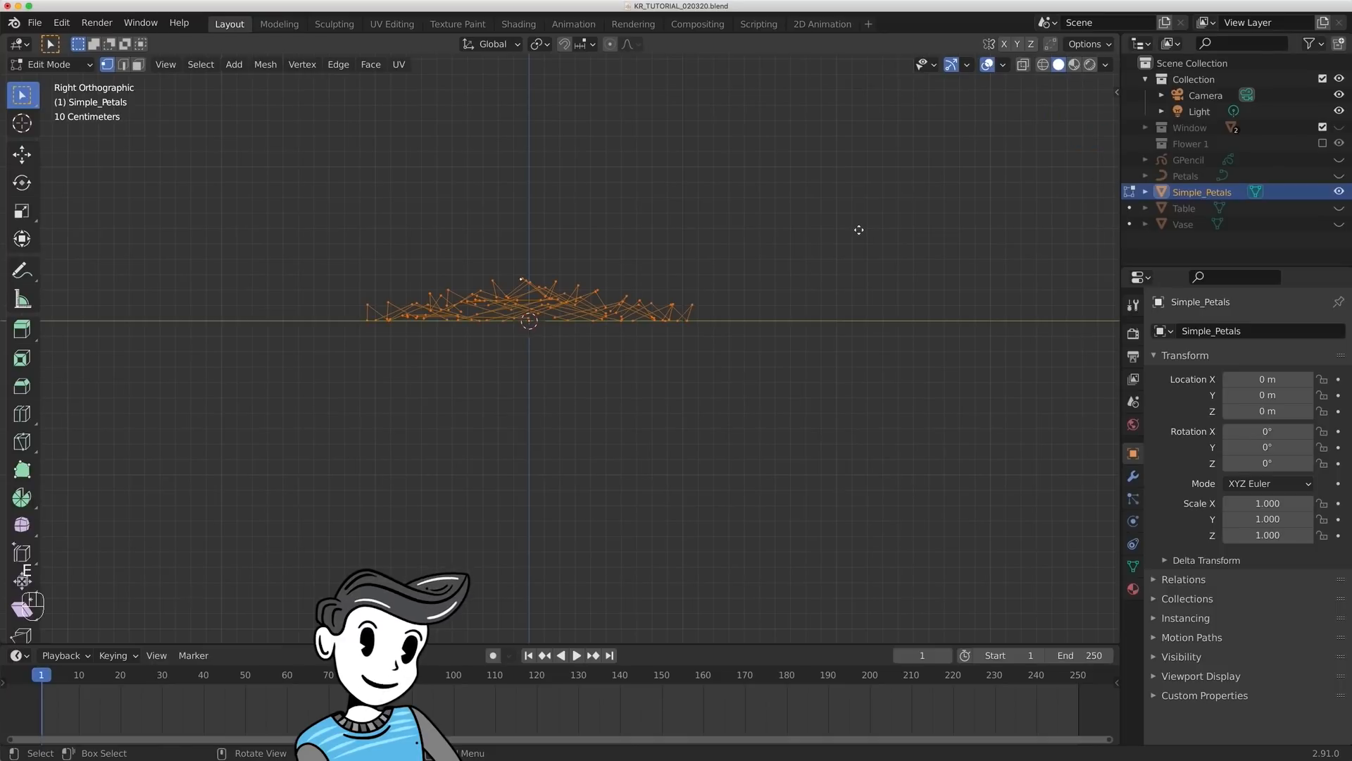
pyautogui.press('g')
pyautogui.press('z')
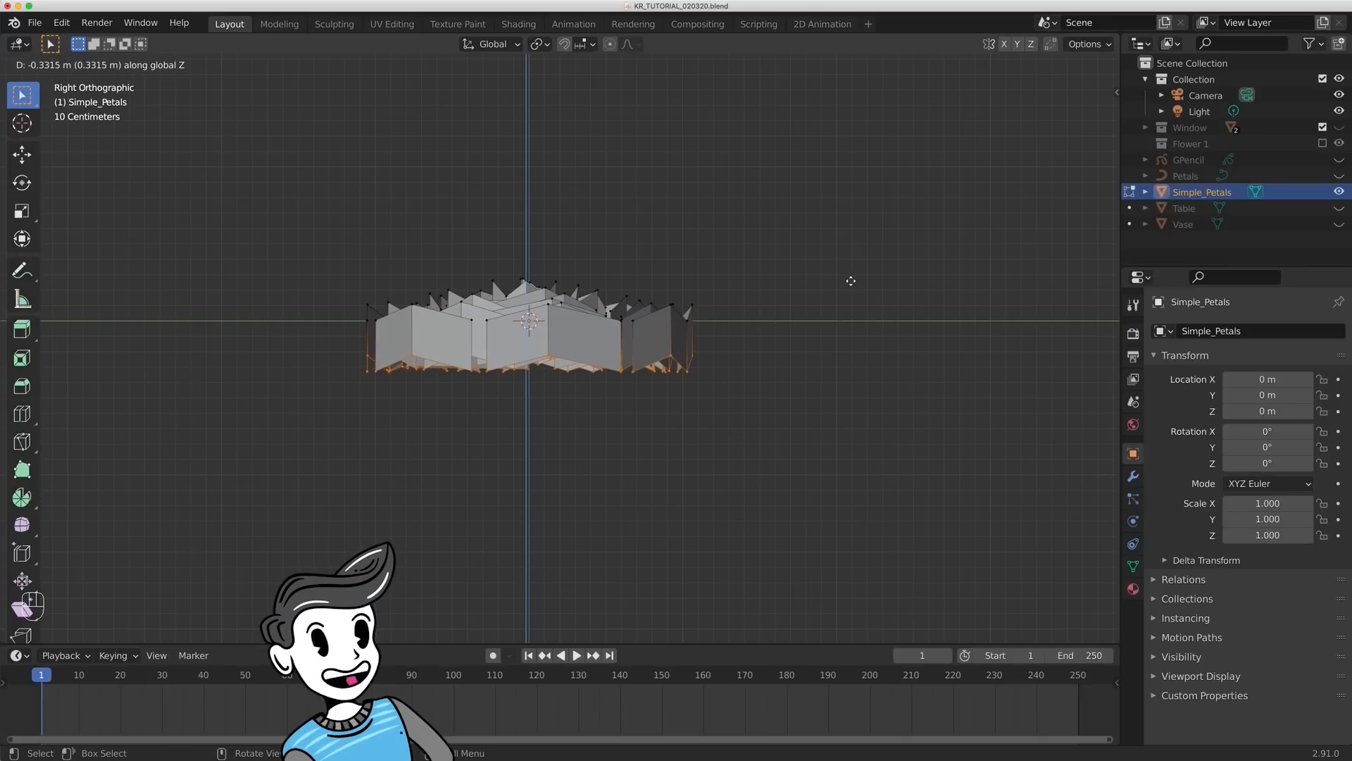
pyautogui.click(851, 281)
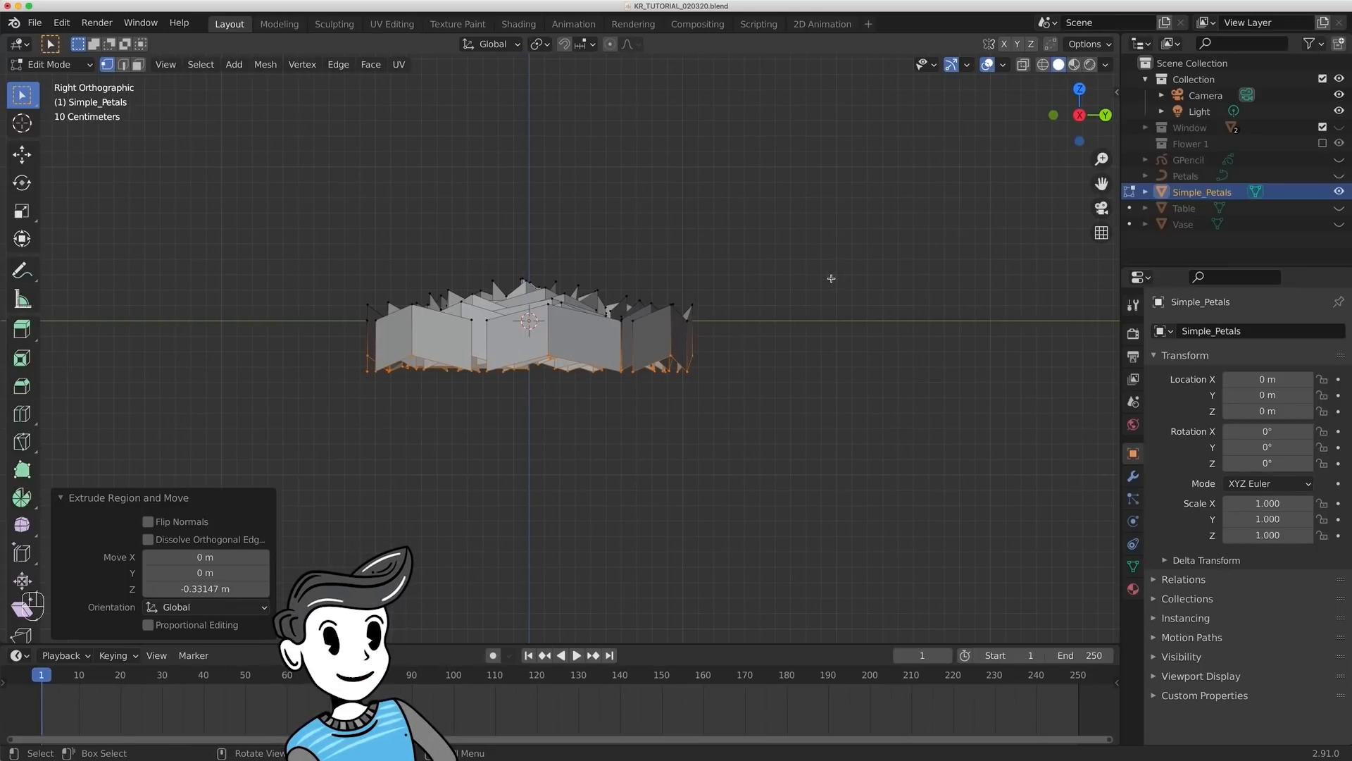
# - Flatten the extruded lower edges of the petals by scaling them to 0 along Z
pyautogui.press('s')
pyautogui.press('z')
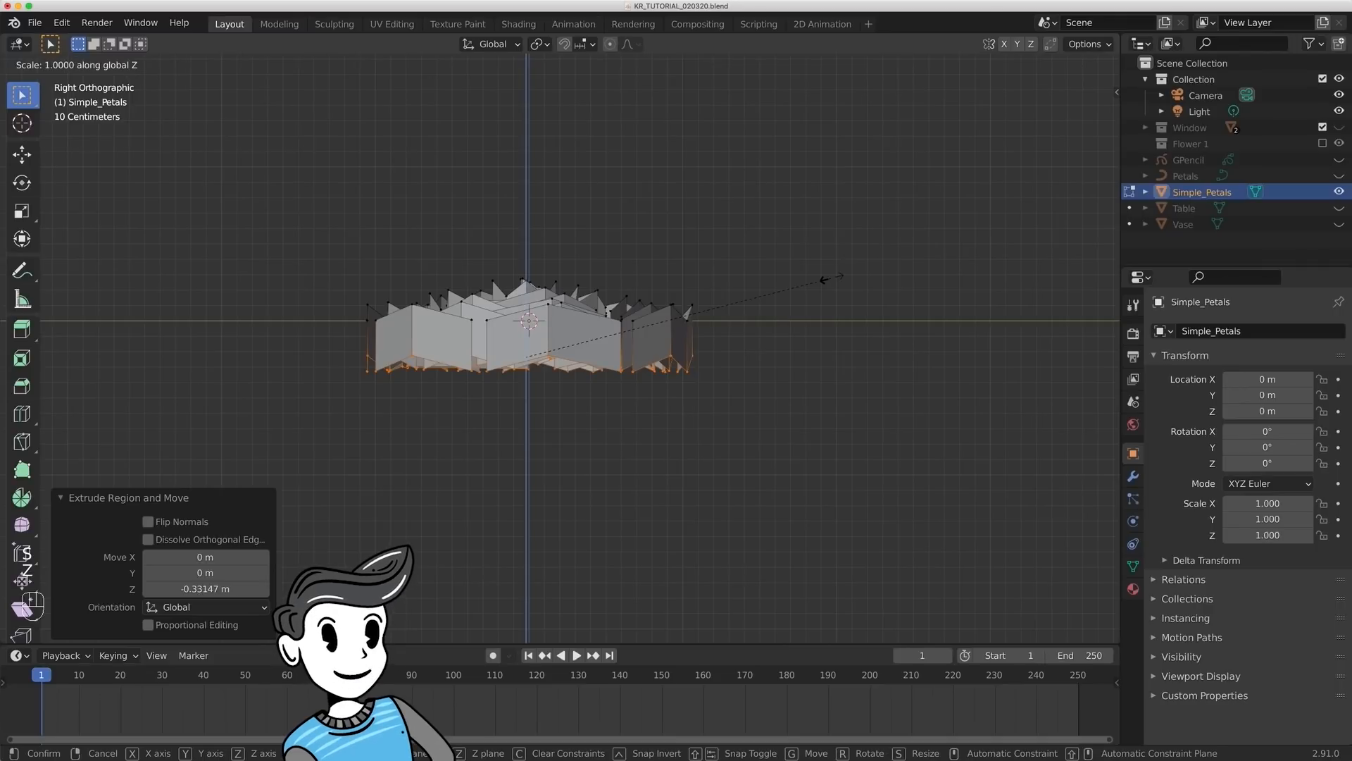
pyautogui.press('0')
pyautogui.press('Return')
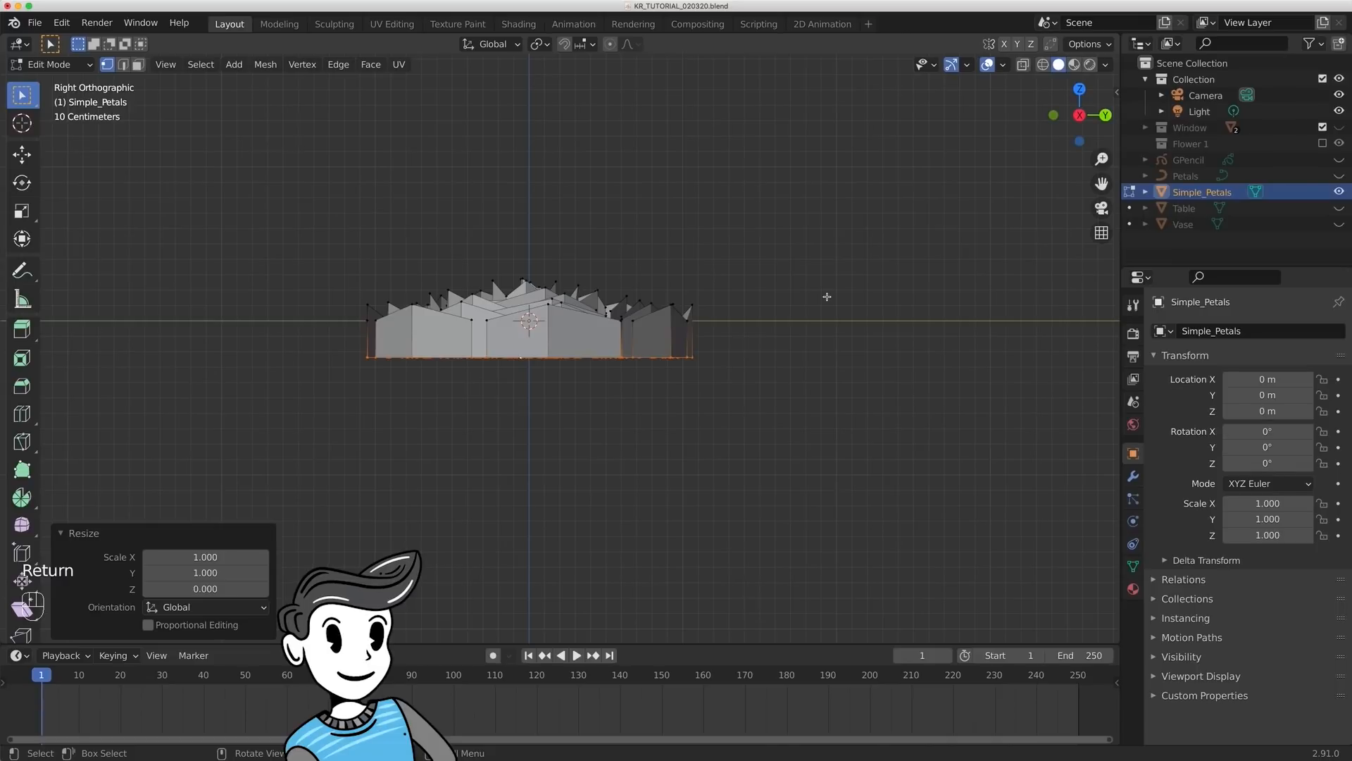
# - Scale the petals' lower edges to about 0.97, extrude them about 0.29 m down along Z, and scale the new edges to about 0.89
pyautogui.press('s')
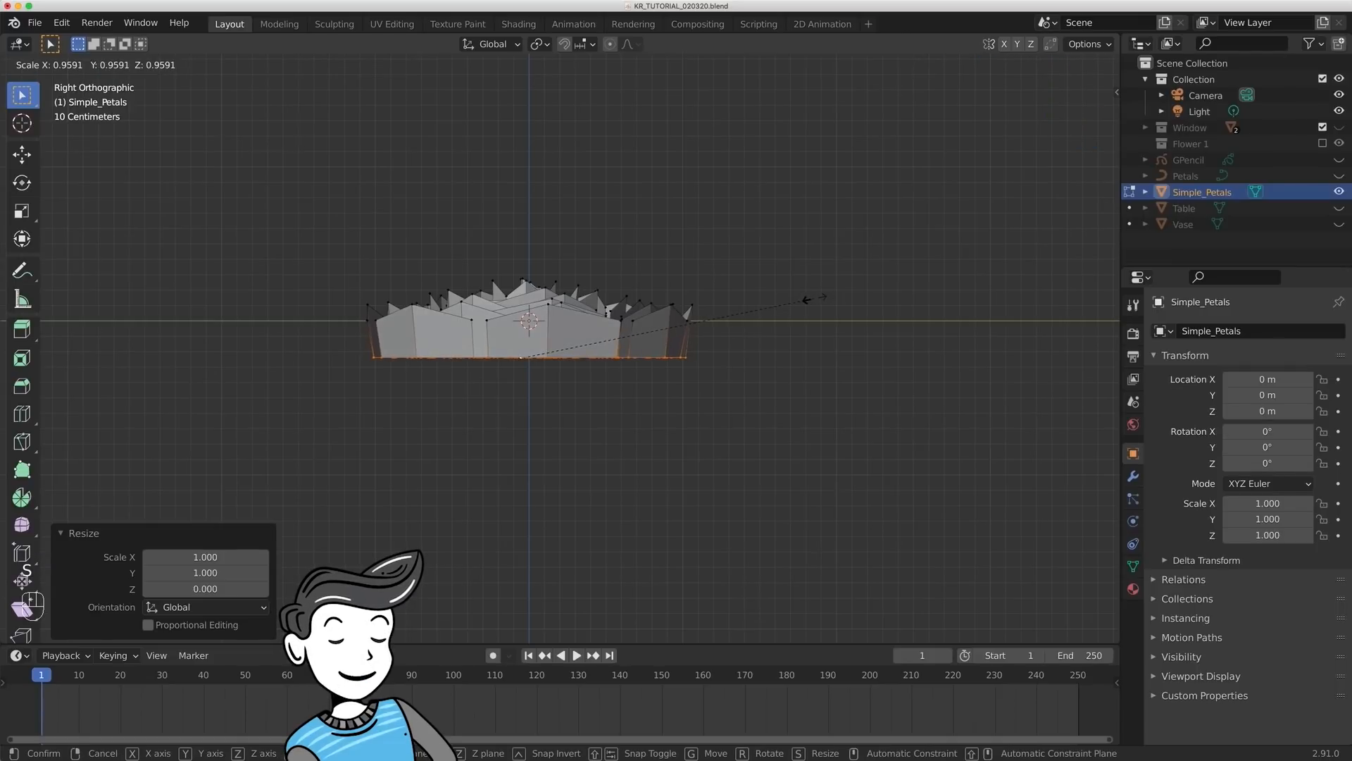
pyautogui.click(831, 266)
pyautogui.press('e')
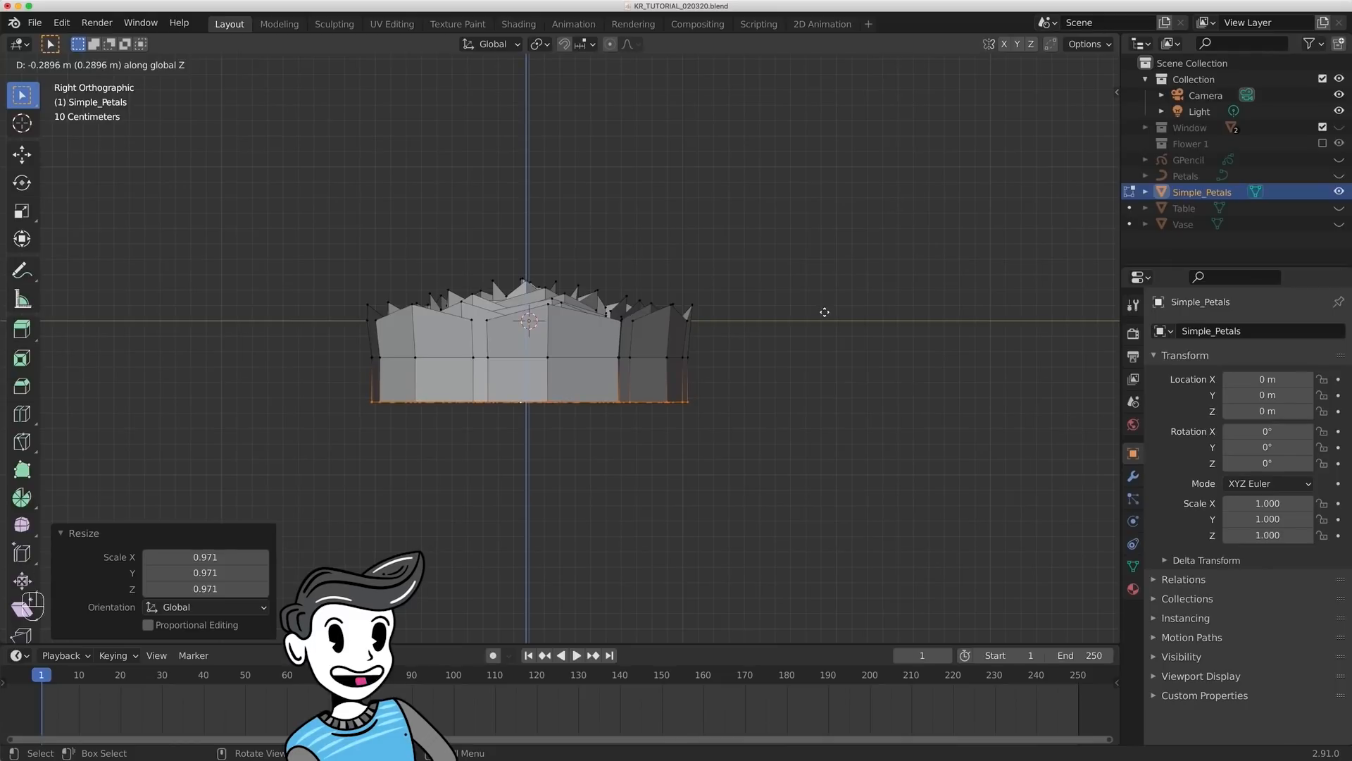
pyautogui.click(827, 303)
pyautogui.press('s')
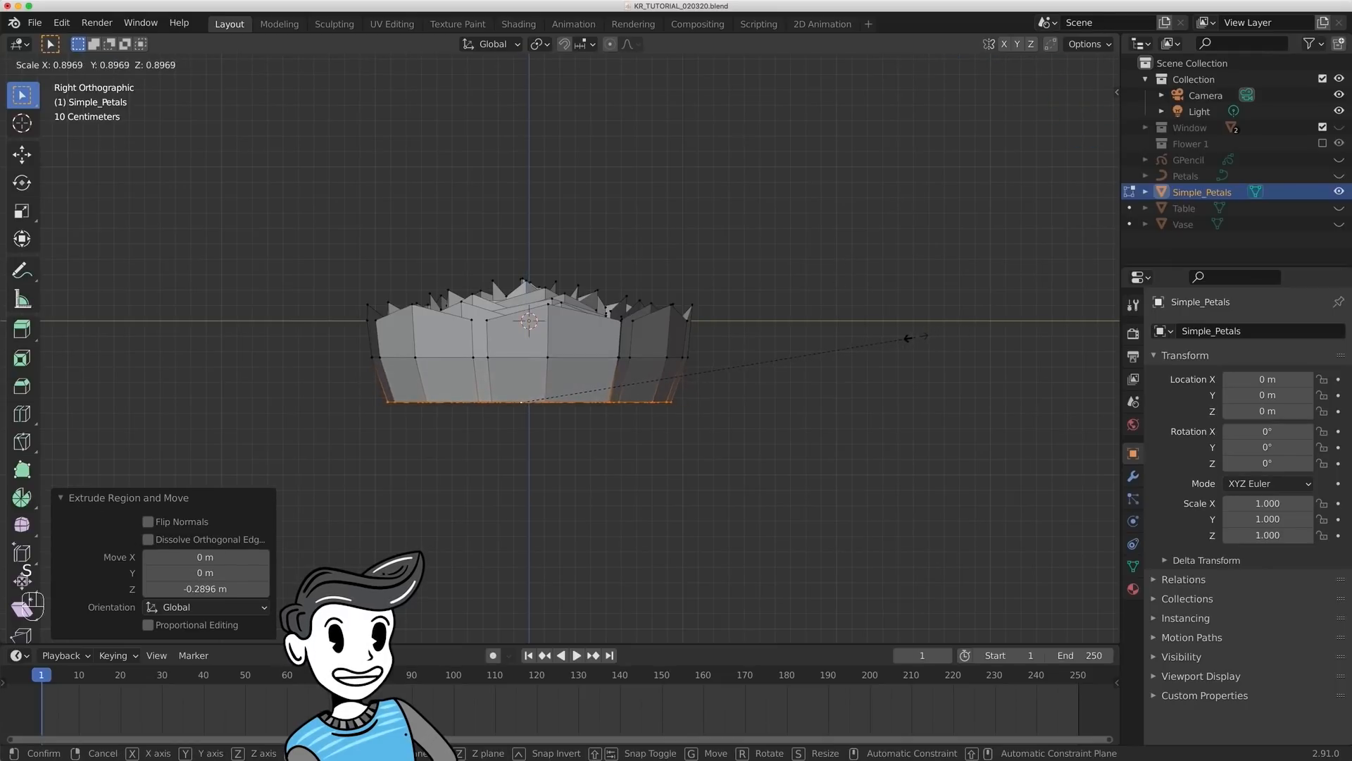
pyautogui.click(905, 337)
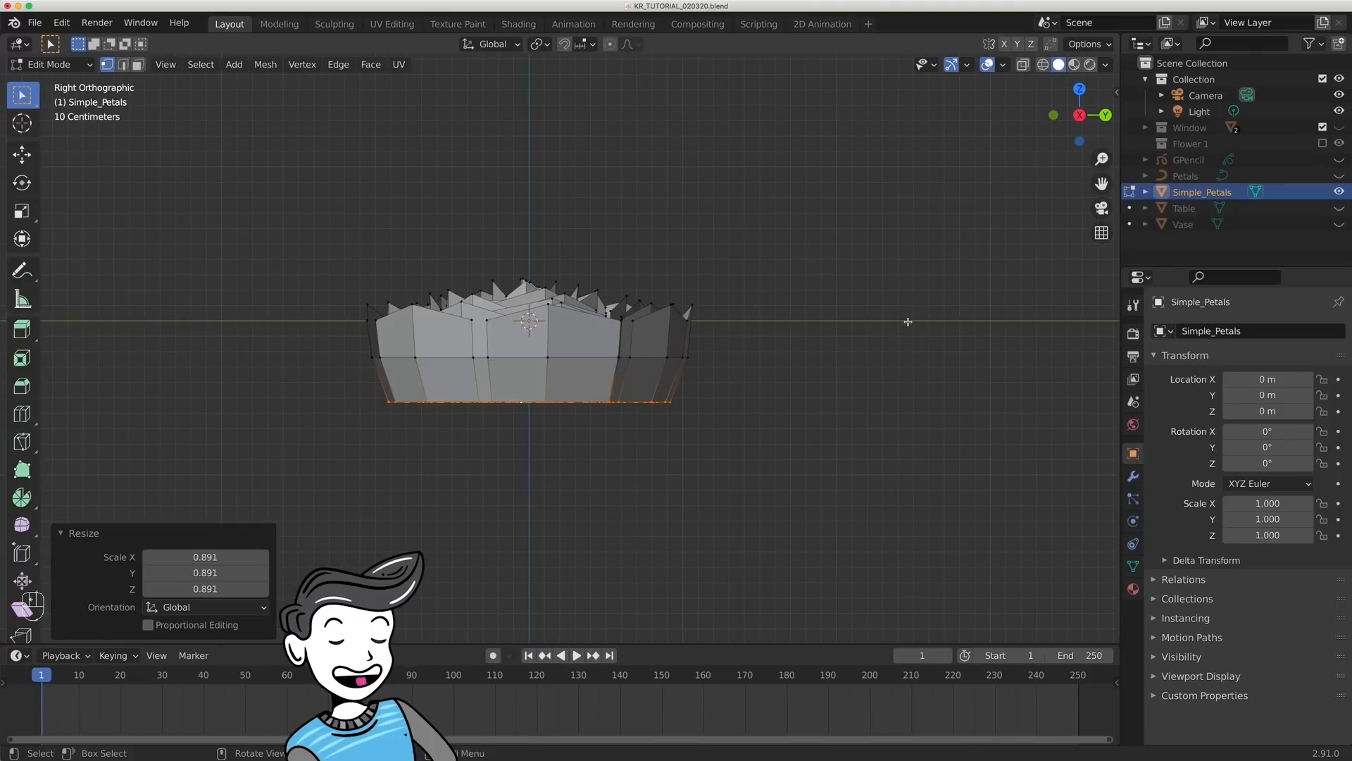
# - Extrude the petals' lower edges about 0.28 m further down along Z and scale them to about 0.77
pyautogui.press('e')
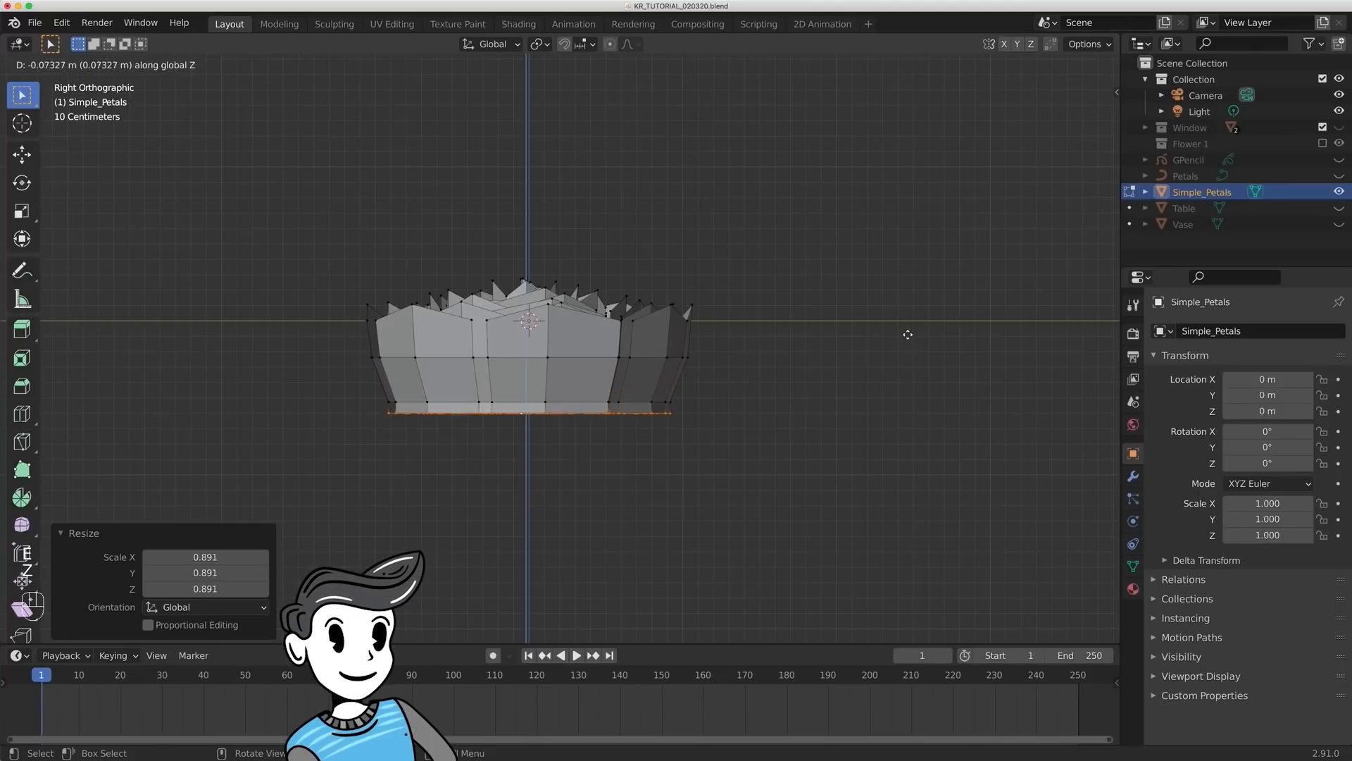
pyautogui.click(902, 362)
pyautogui.press('s')
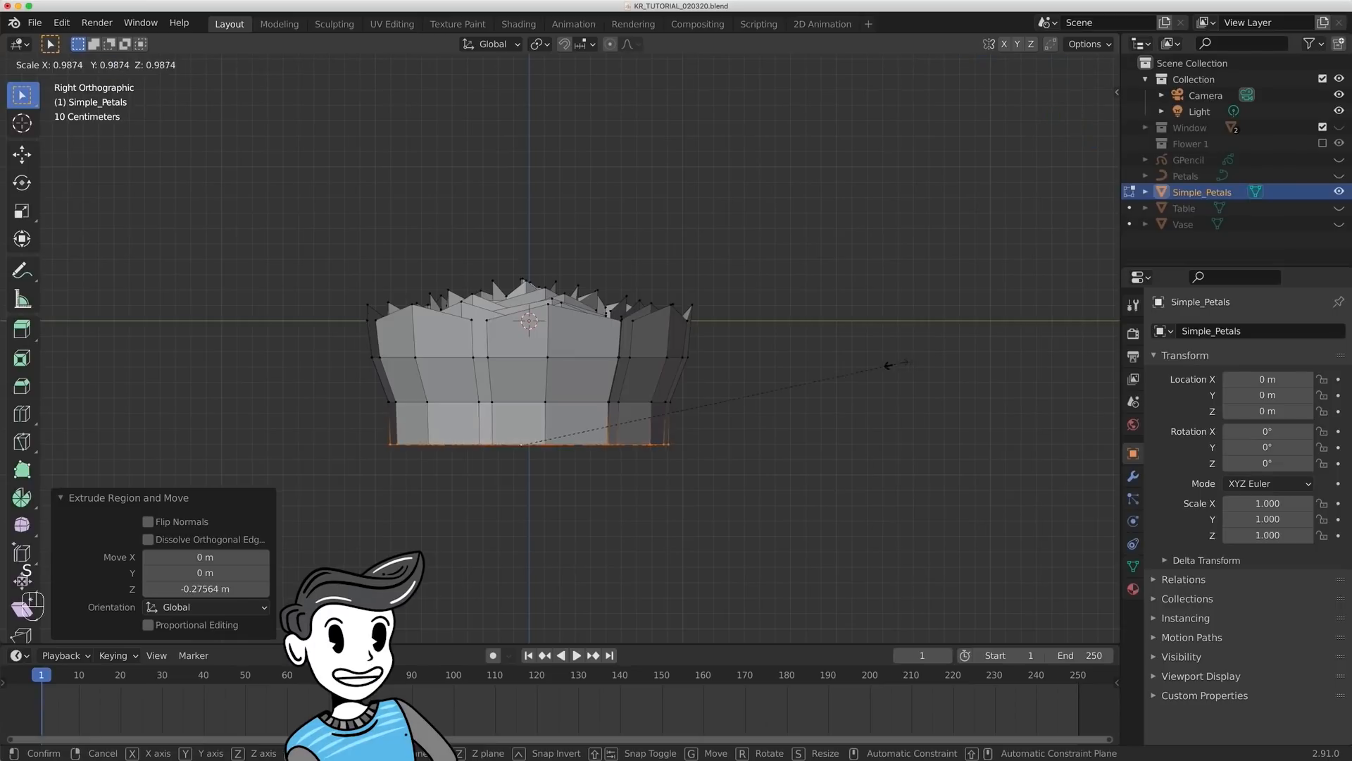
pyautogui.click(803, 367)
# - Extrude the lower edges another 0.28 m or so down along Z, scale them to about 0.02 to form a tip, and save the file
pyautogui.press('e')
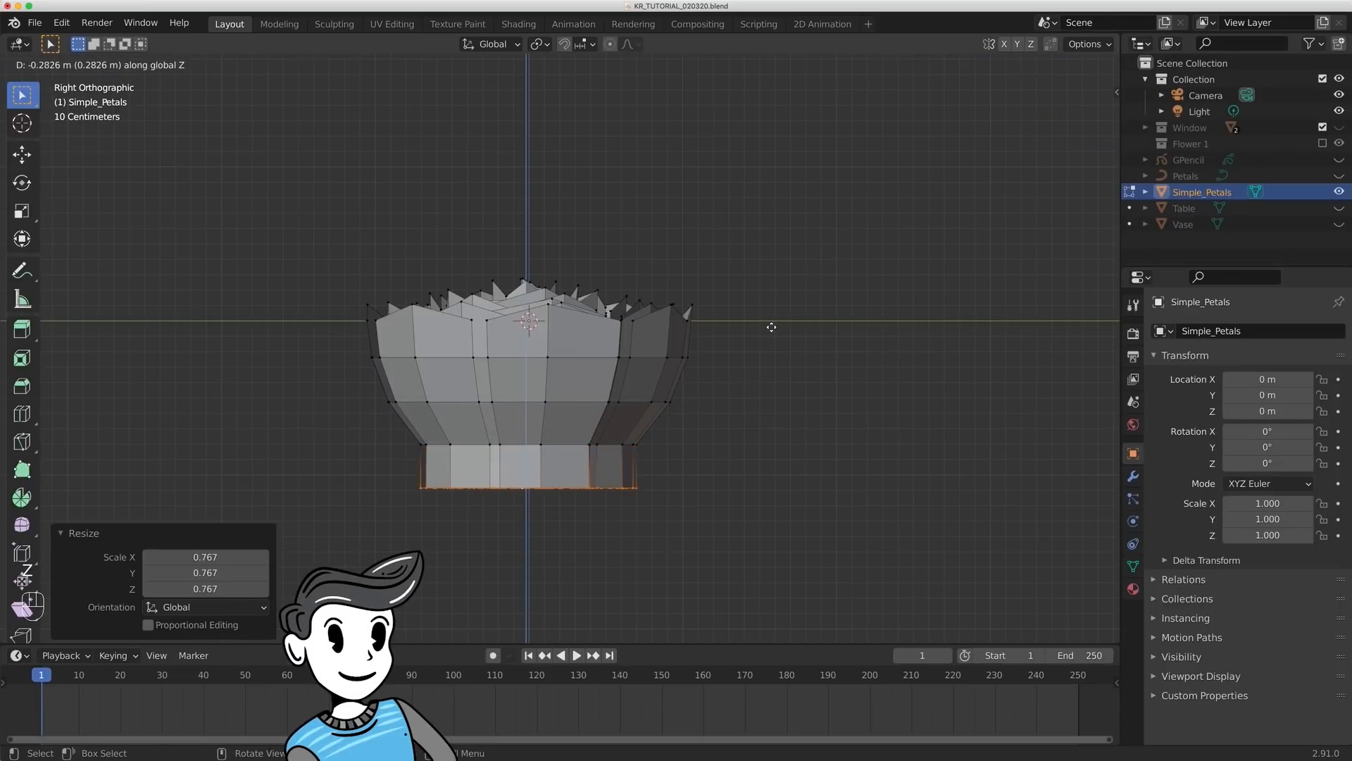
pyautogui.click(771, 327)
pyautogui.press('s')
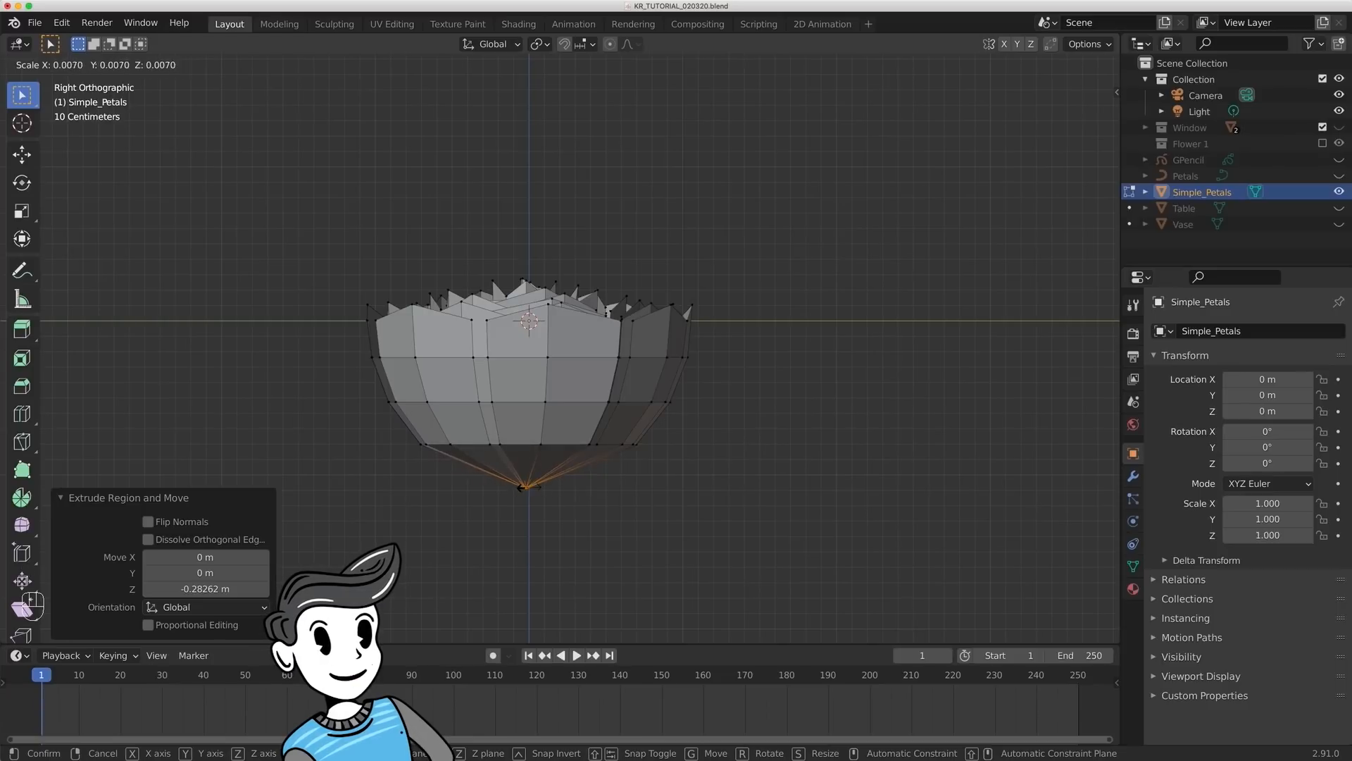
pyautogui.click(532, 485)
pyautogui.press('super+s')
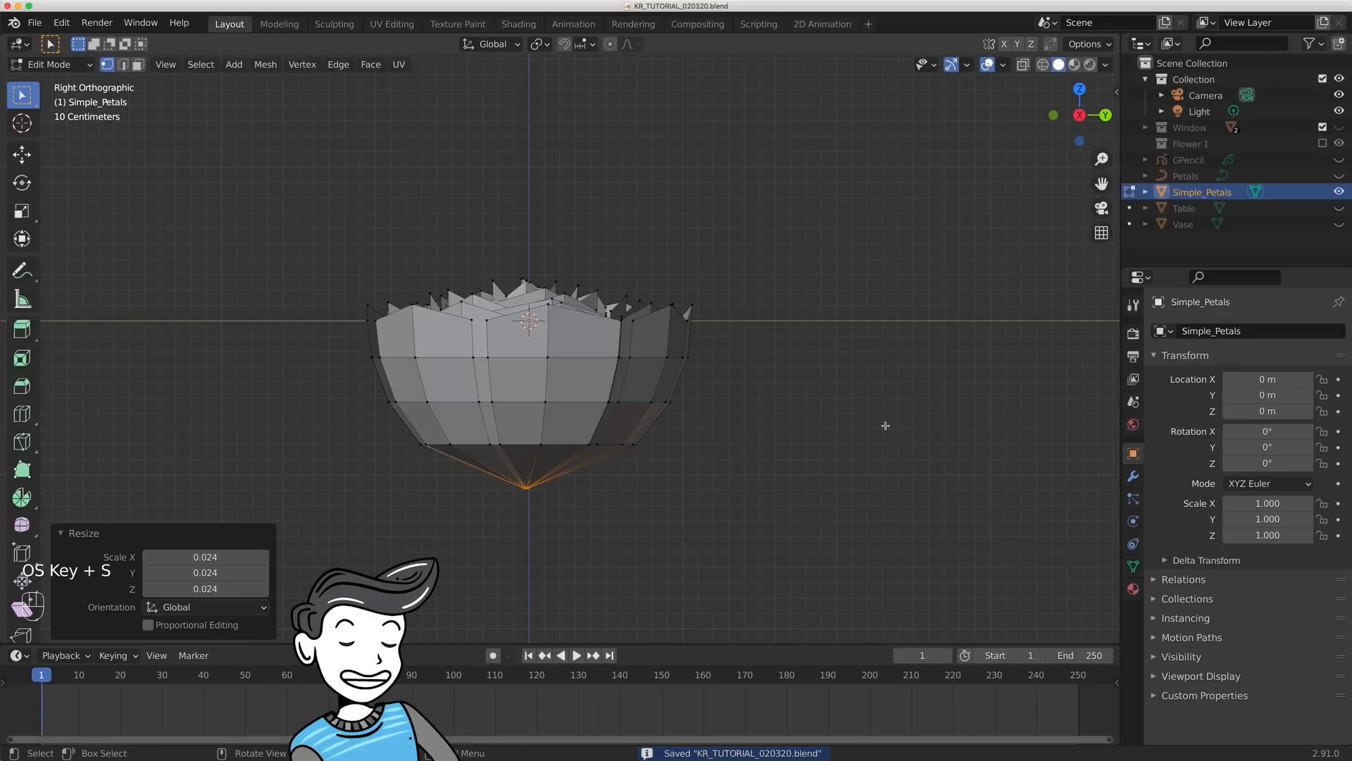
pyautogui.hotkey('ctrl', 's')
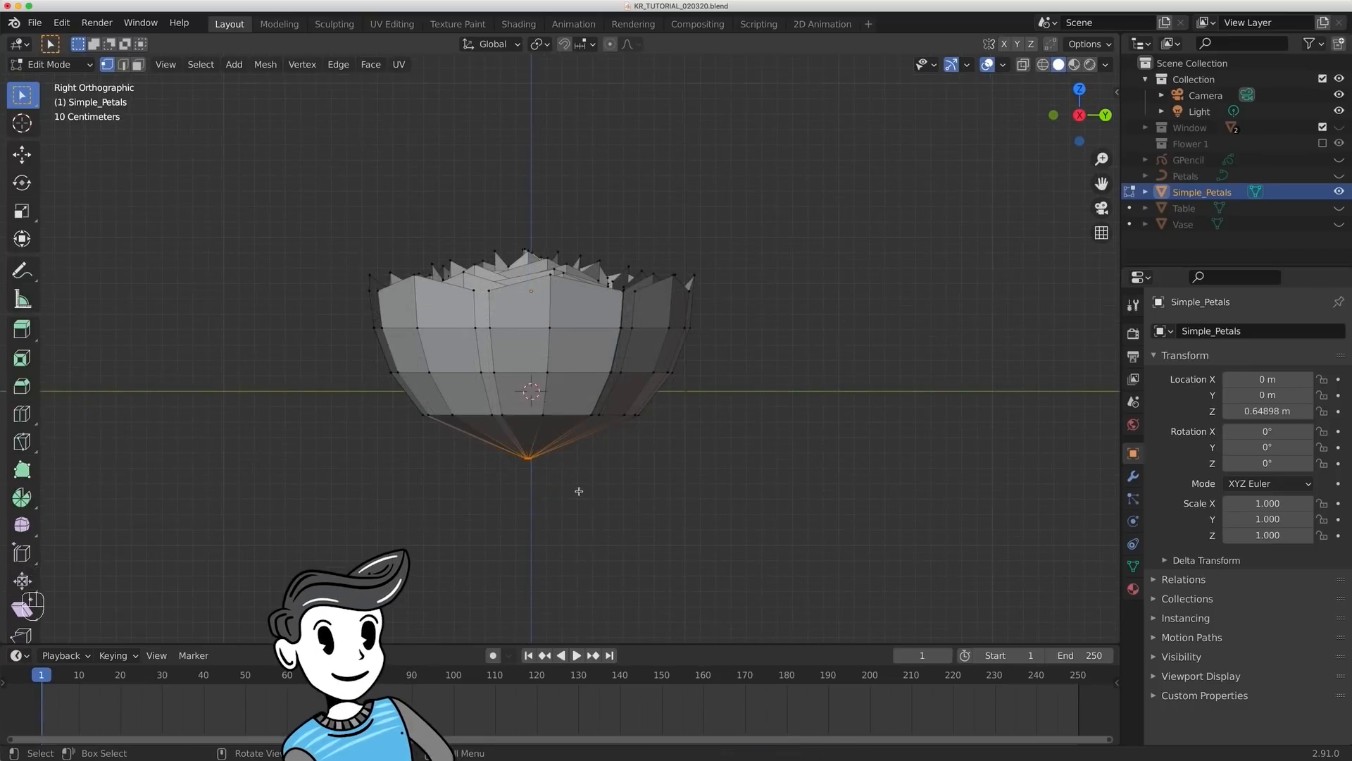
# - With X-ray on, select the vertex level directly above the bottom tip and scale it to about 1.012
pyautogui.hotkey('alt', 'z')
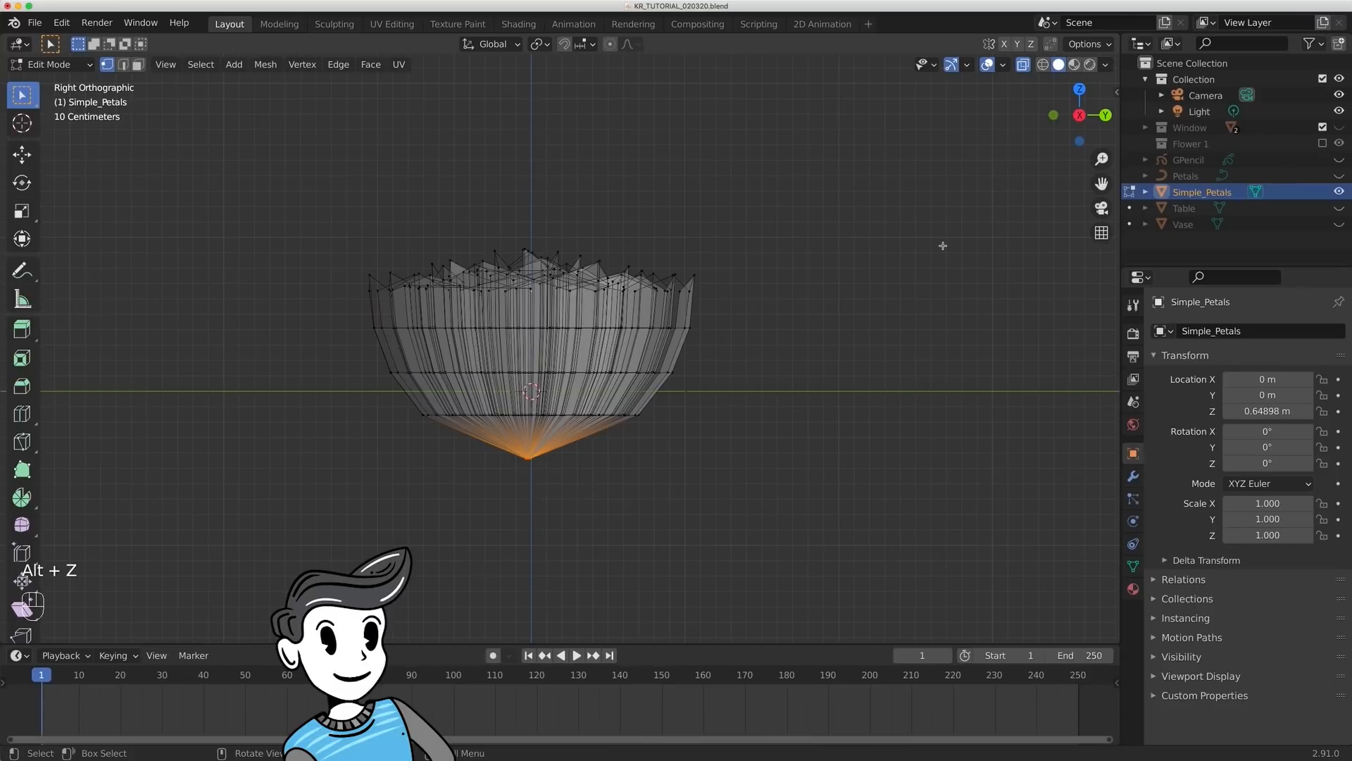
pyautogui.click(1022, 66)
pyautogui.click(1023, 66)
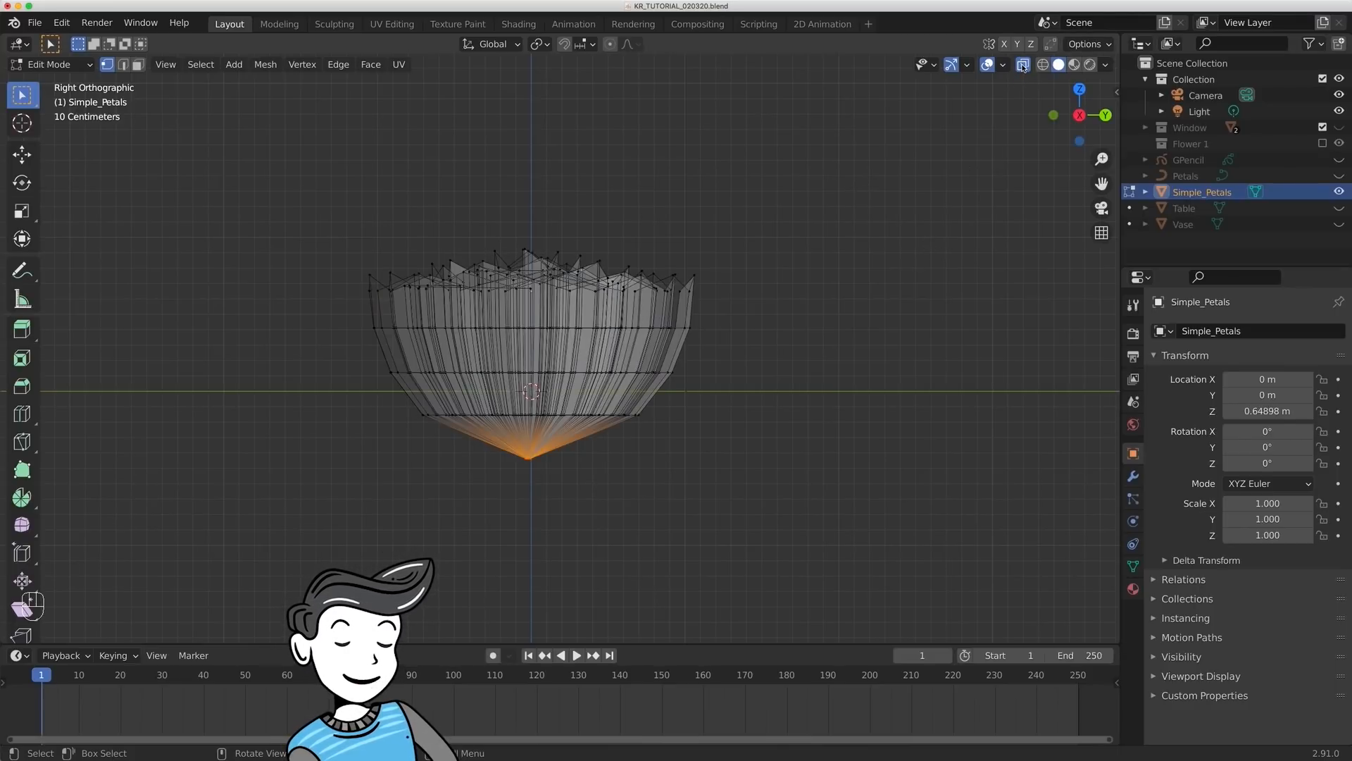
pyautogui.keyDown('shift'); pyautogui.moveTo(397, 393); pyautogui.dragTo(683, 430); pyautogui.keyUp('shift')
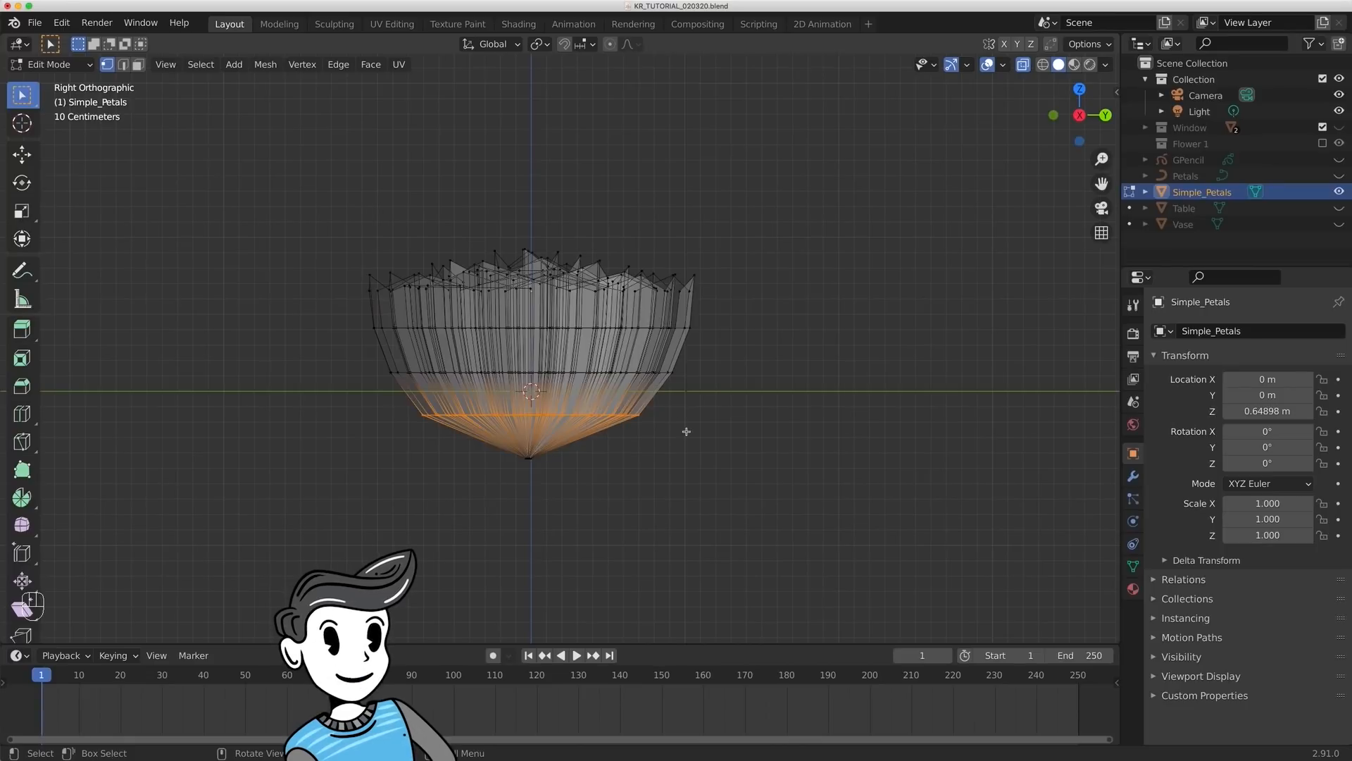
pyautogui.press('s')
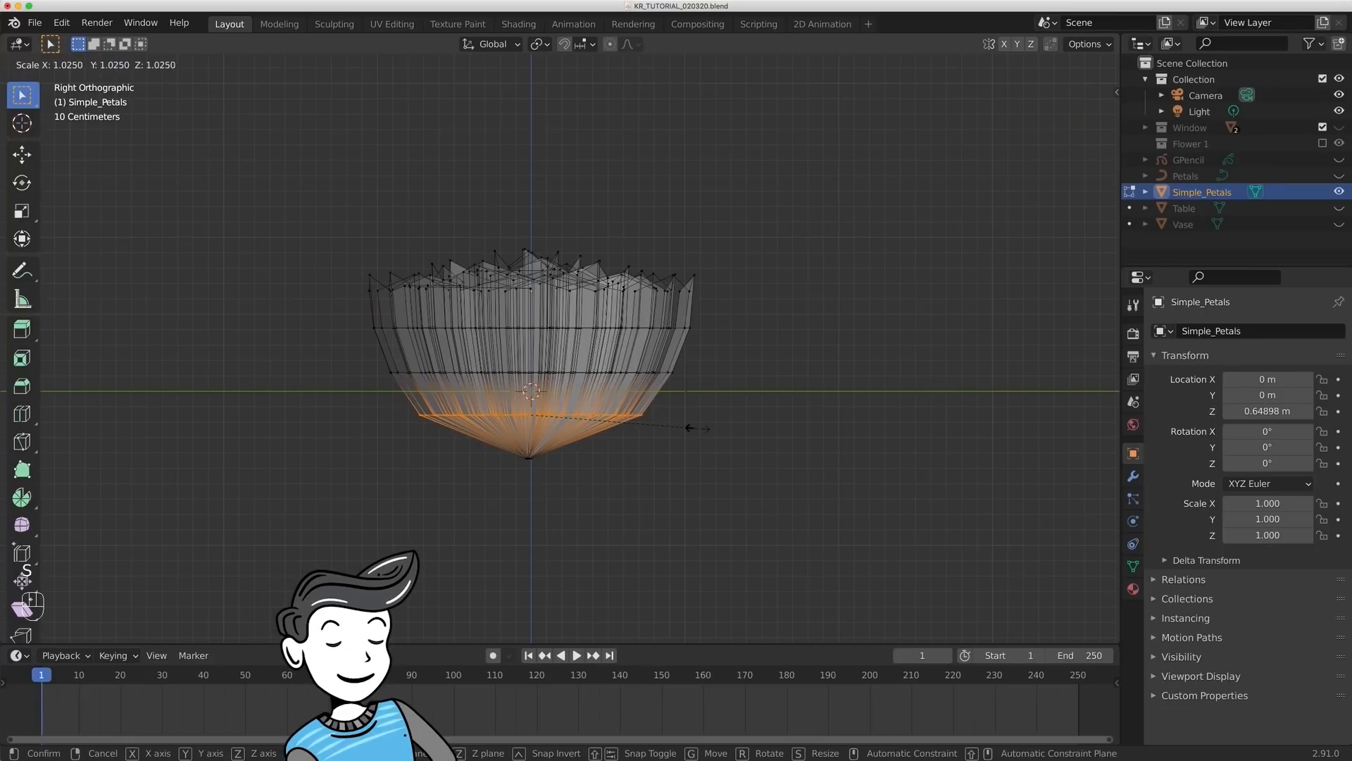
pyautogui.click(695, 427)
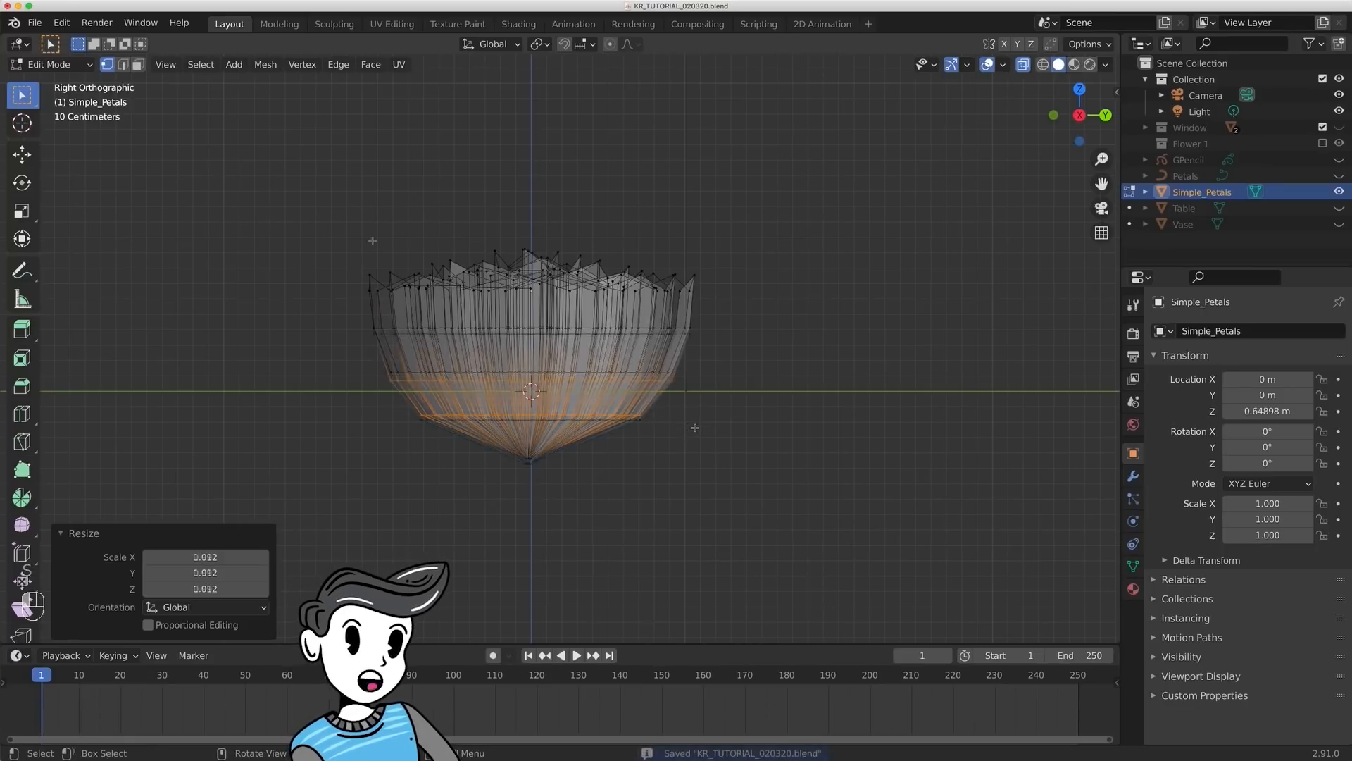
# - Select the second vertex level above the tip, scale it to about 0.992, and turn X-ray off
pyautogui.moveTo(372, 242); pyautogui.dragTo(376, 352, button='middle')
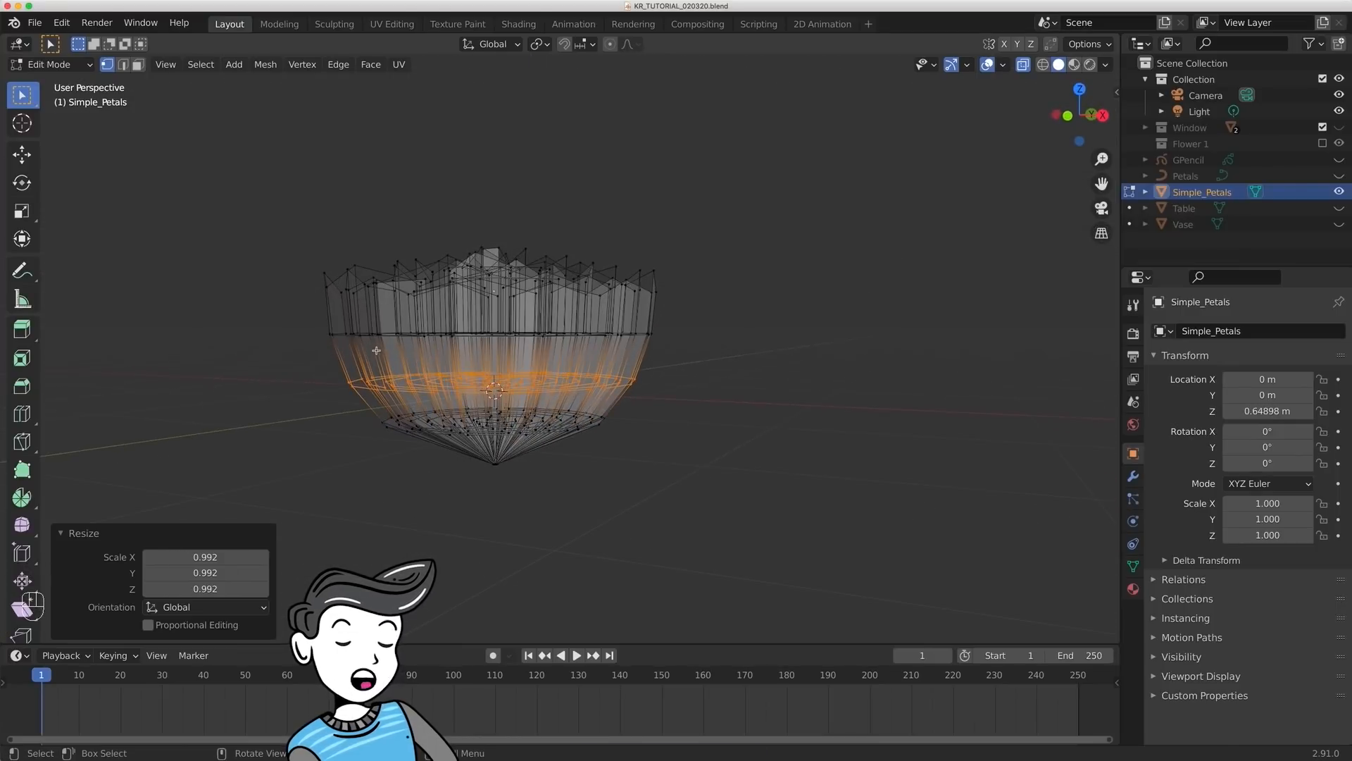
pyautogui.moveTo(772, 294); pyautogui.dragTo(662, 311, button='middle')
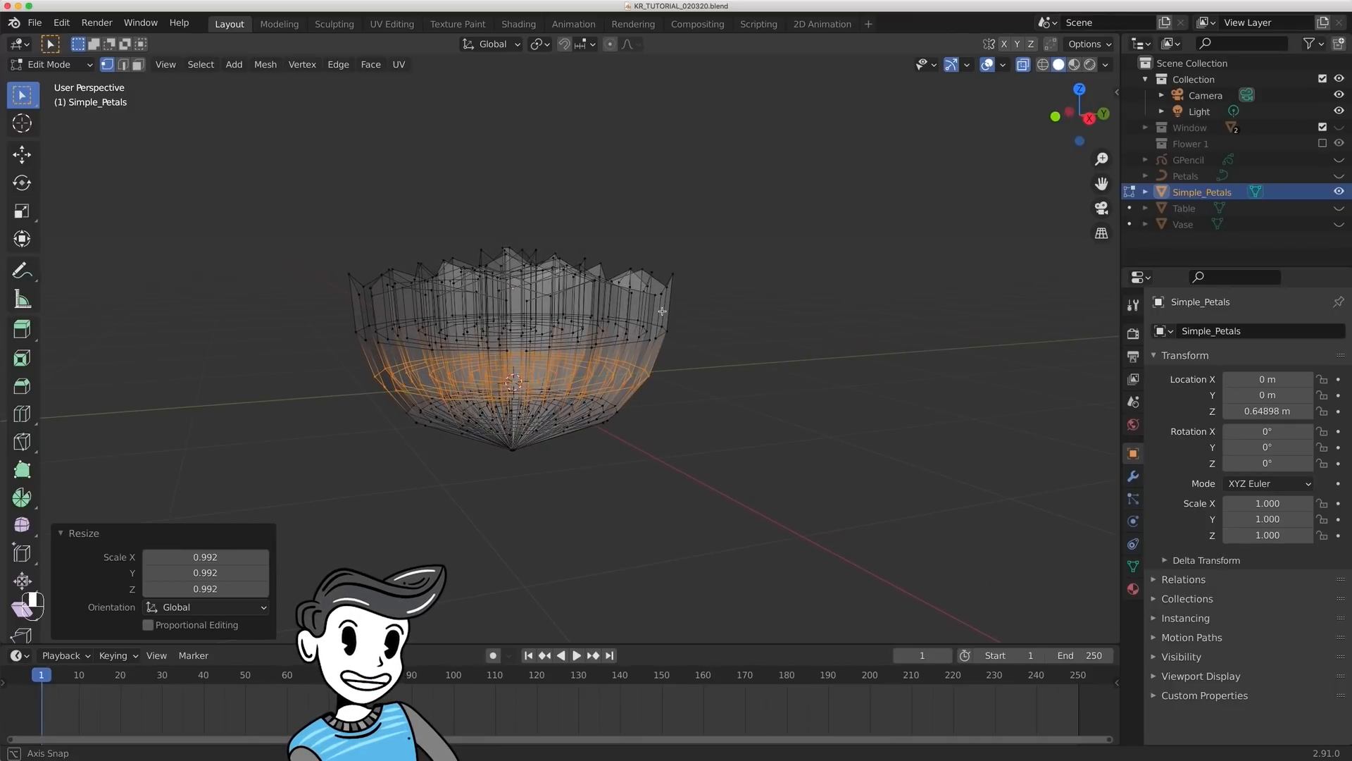
pyautogui.moveTo(662, 311); pyautogui.dragTo(662, 312, button='middle')
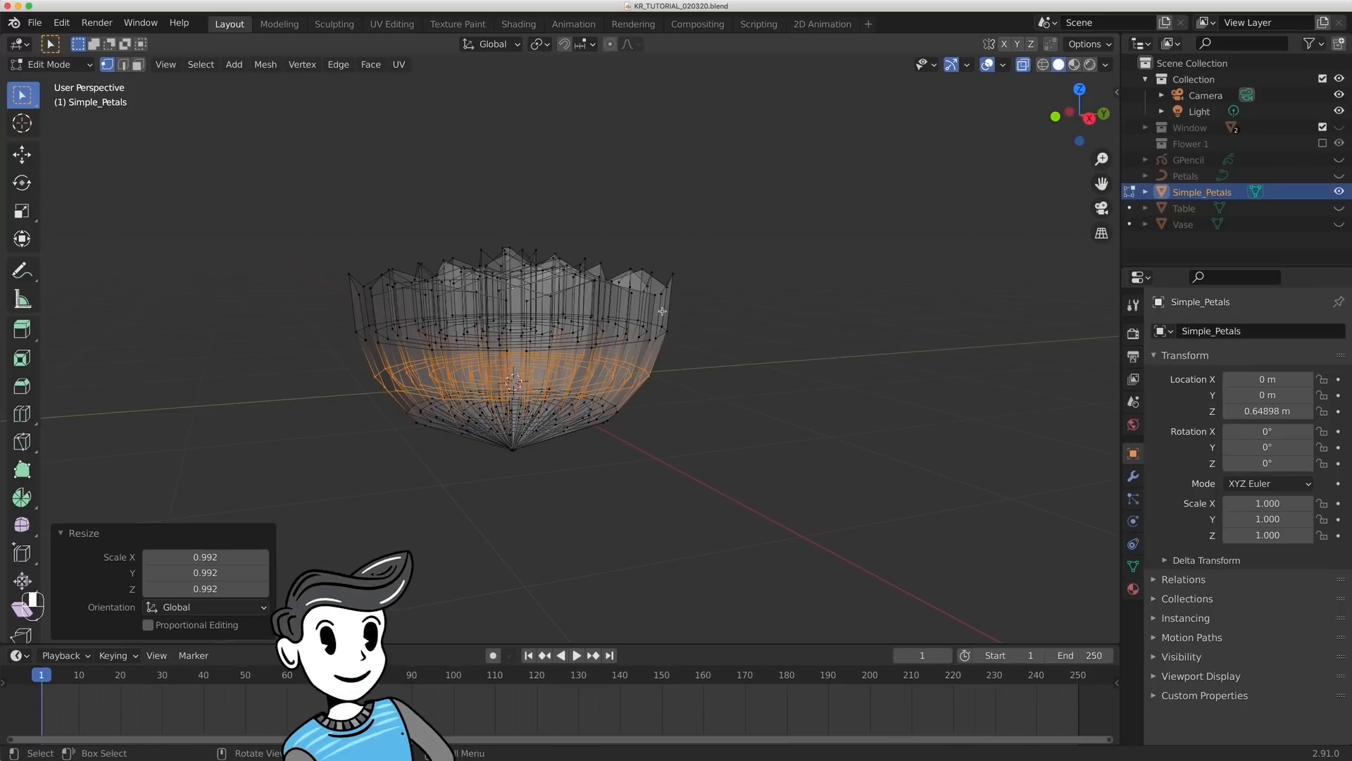
pyautogui.hotkey('alt', 'z')
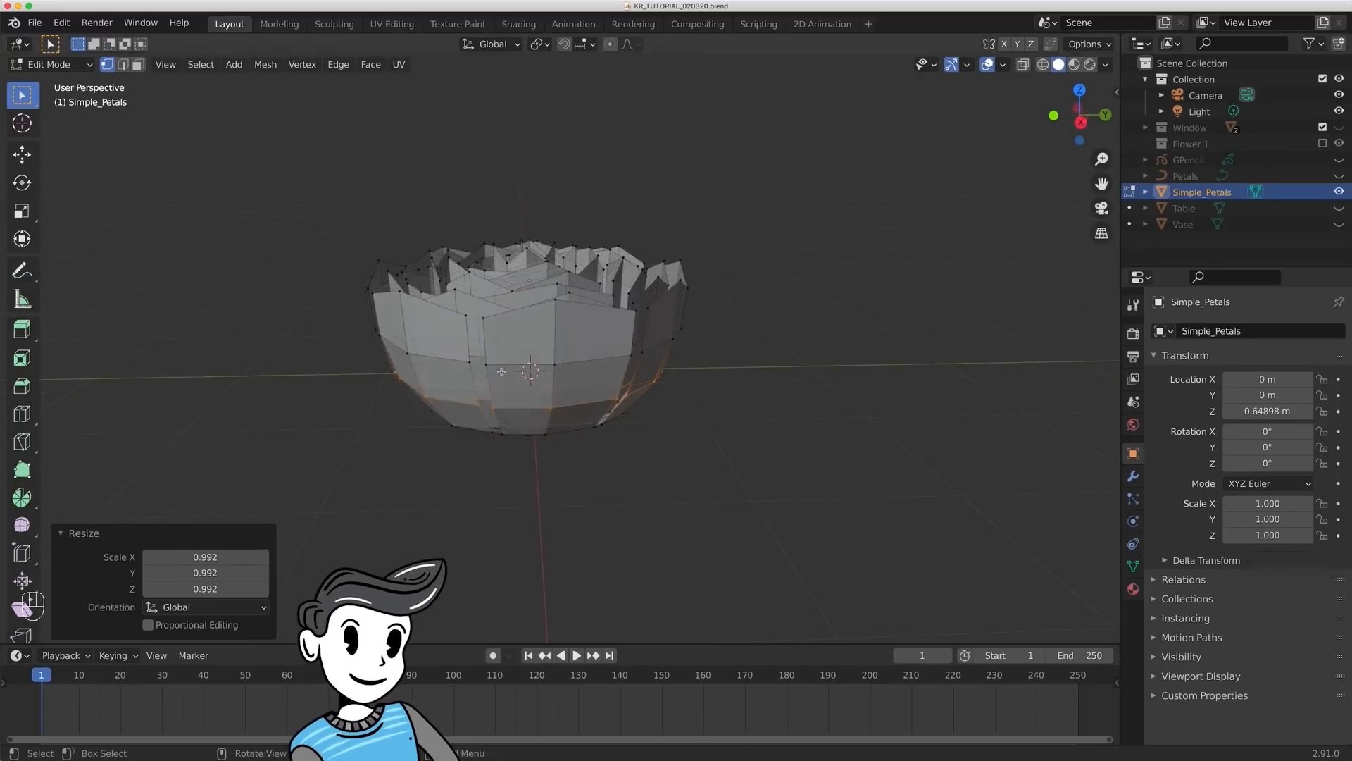
# - Return to Object Mode and add a level 2 Subdivision Surface to Simple_Petals
pyautogui.press('Tab')
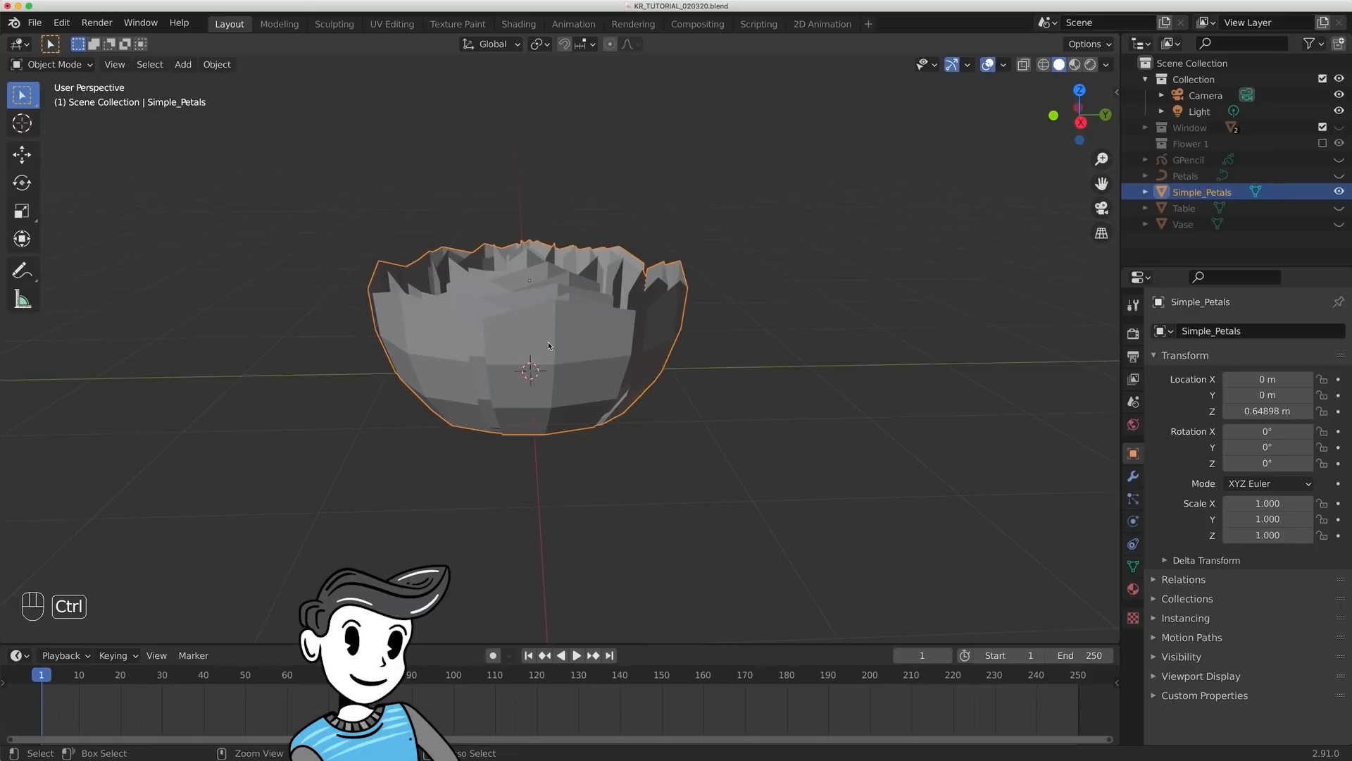
pyautogui.hotkey('ctrl', '2')
pyautogui.moveTo(536, 338); pyautogui.dragTo(635, 343, button='middle')
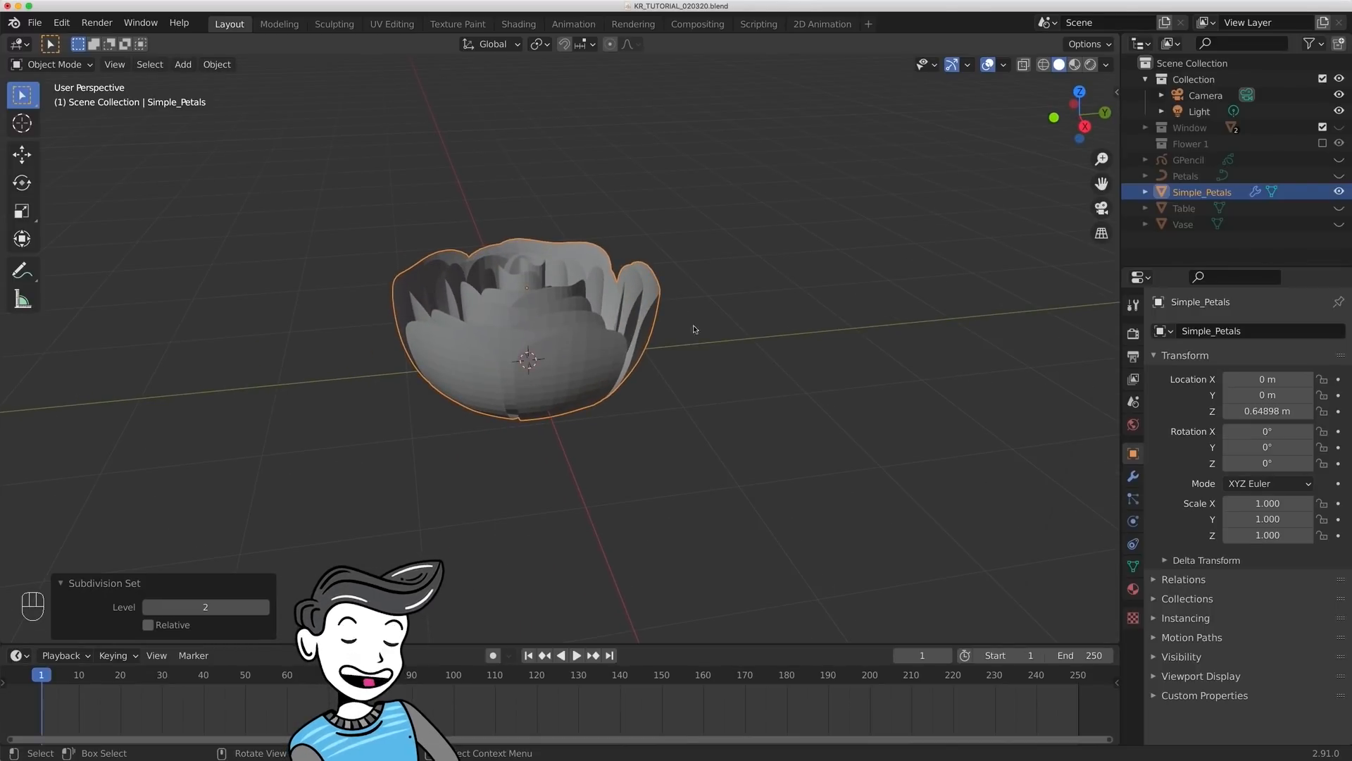
# - Add a Solidify modifier to Simple_Petals and place it before the Subdivision modifier in the stack
pyautogui.click(1133, 476)
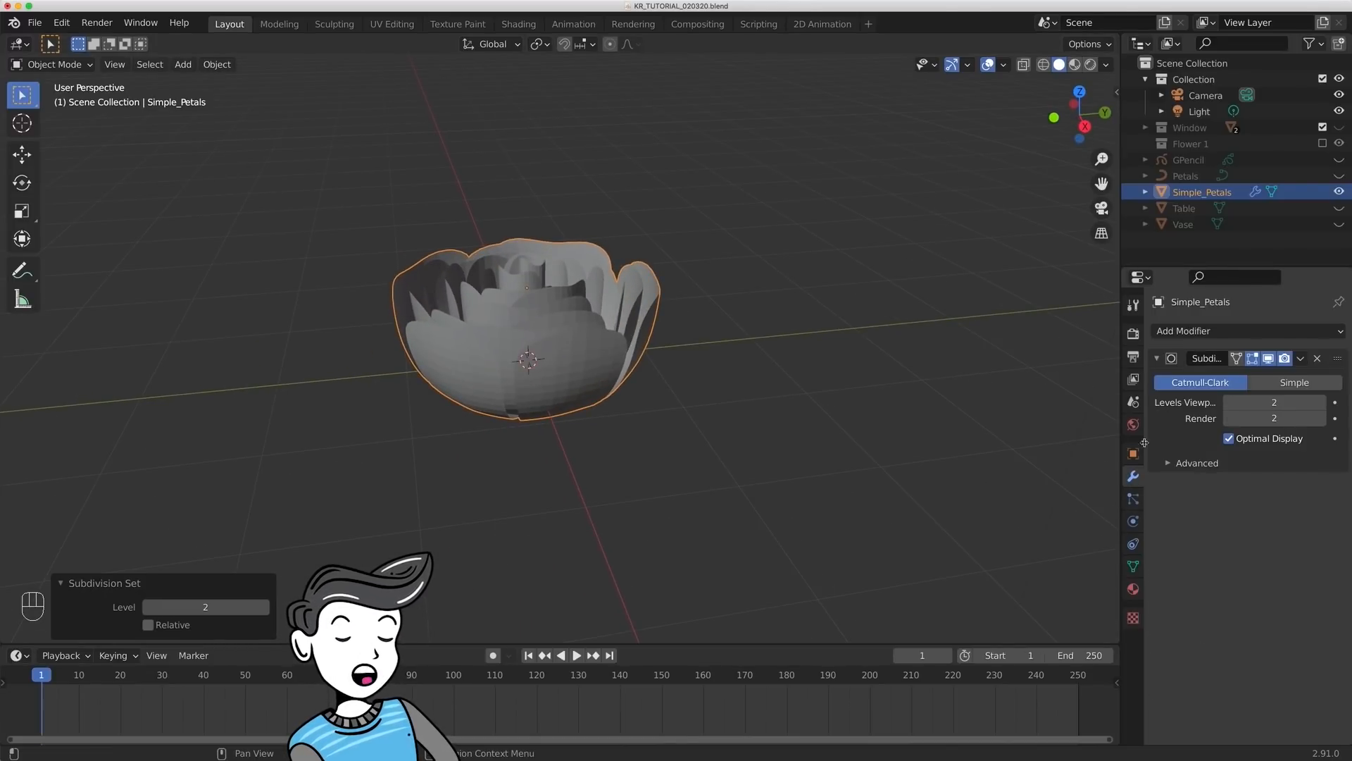
pyautogui.click(1230, 330)
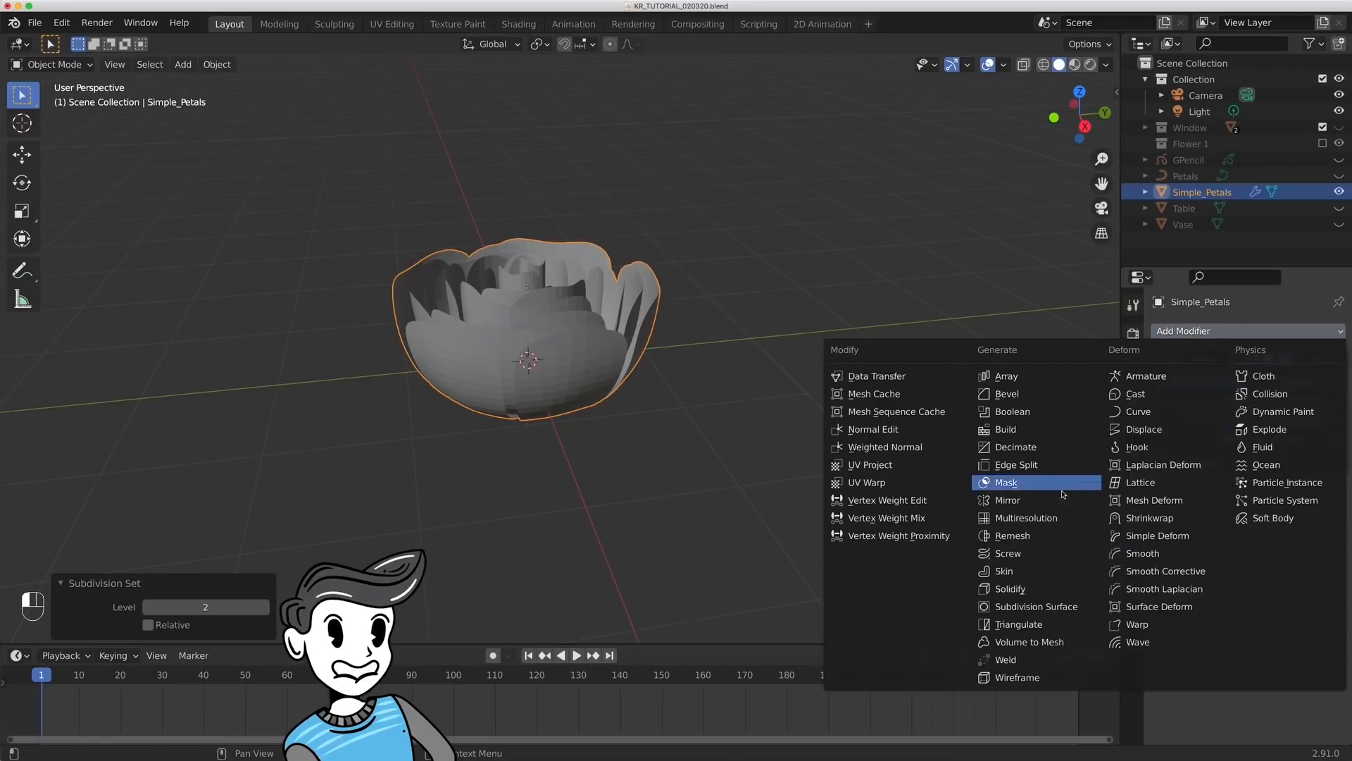
pyautogui.click(1036, 578)
pyautogui.moveTo(1337, 485); pyautogui.dragTo(1330, 352)
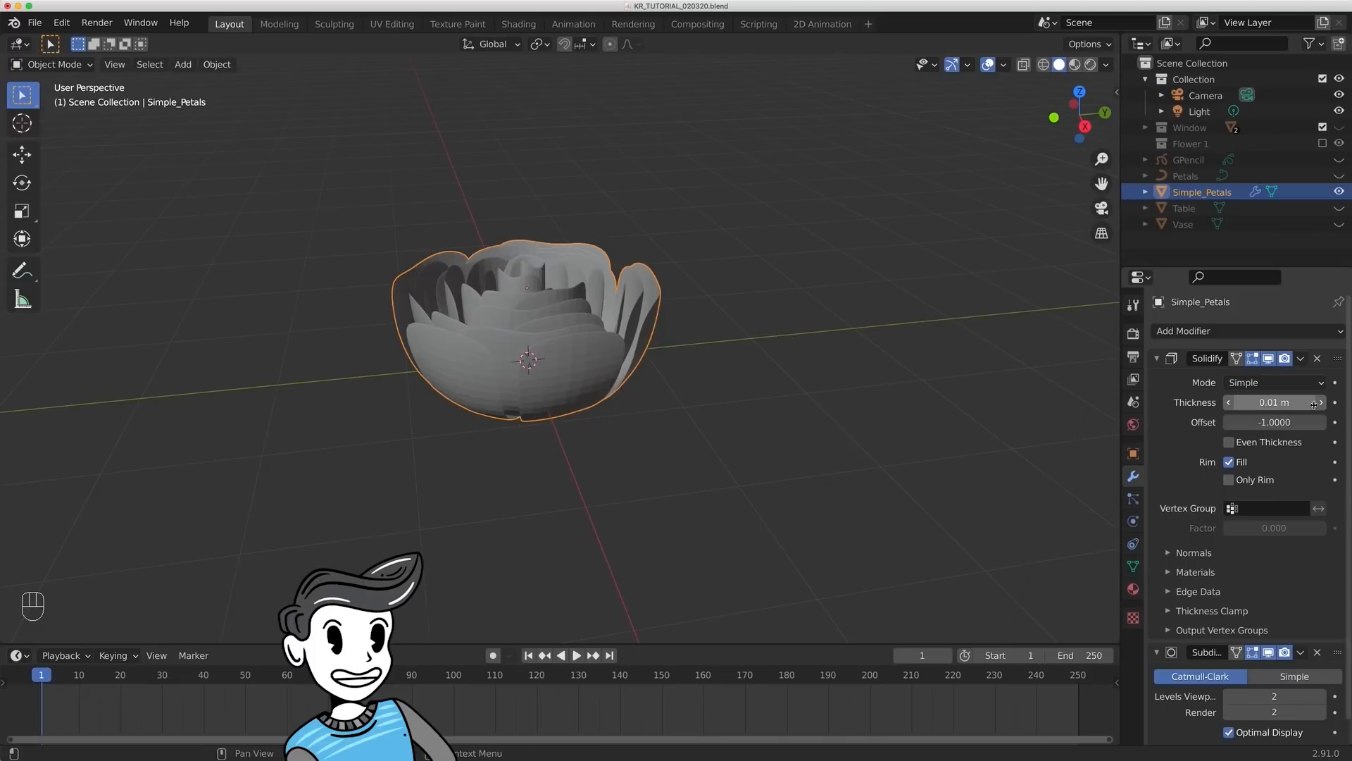
# - Set the Solidify thickness of Simple_Petals to 0.08 m and inspect the thickened petals
pyautogui.moveTo(1274, 402); pyautogui.dragTo(1295, 402)
pyautogui.moveTo(662, 267); pyautogui.dragTo(690, 257, button='middle')
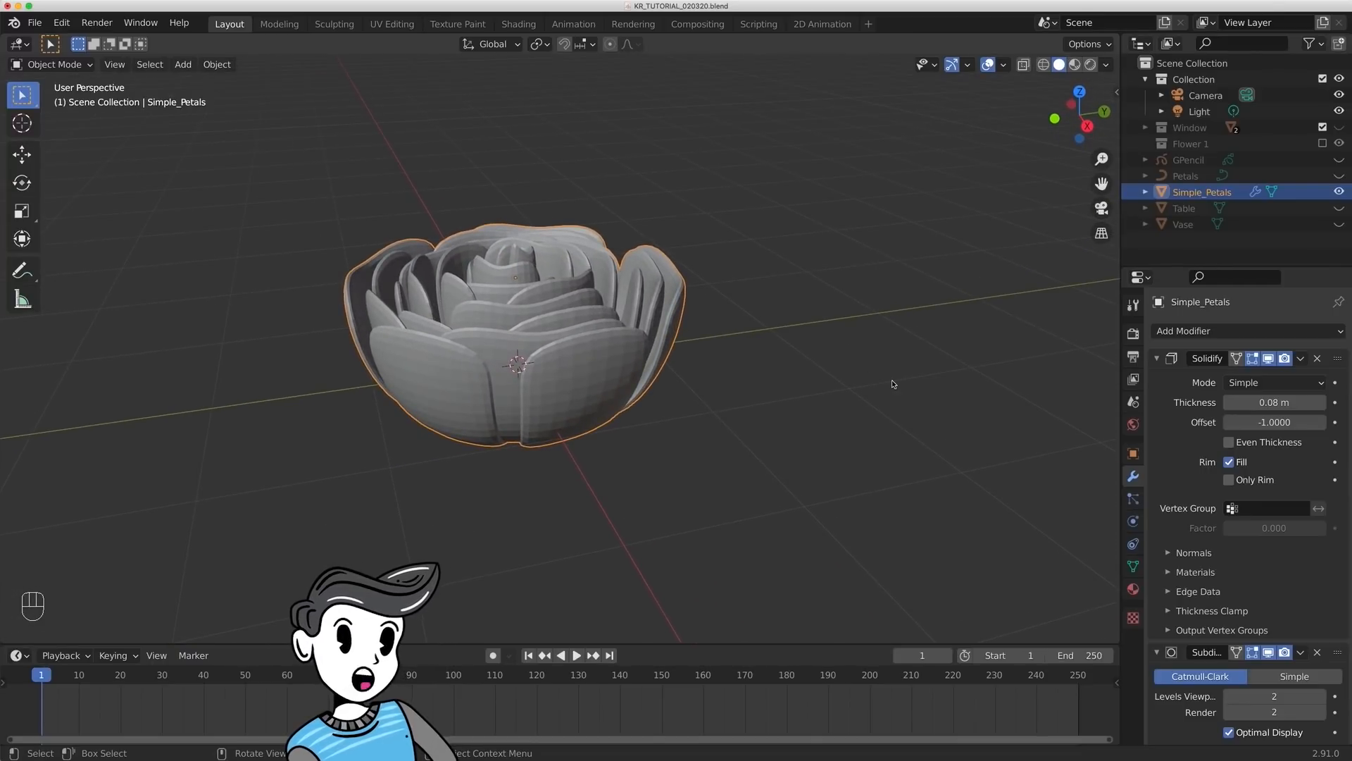
pyautogui.moveTo(754, 362)
pyautogui.mouseDown(button='middle')
pyautogui.moveTo(739, 356)
pyautogui.moveTo(755, 353)
pyautogui.mouseUp(button='middle')
pyautogui.keyDown('shift'); pyautogui.moveTo(629, 356); pyautogui.dragTo(687, 350, button='middle'); pyautogui.keyUp('shift')
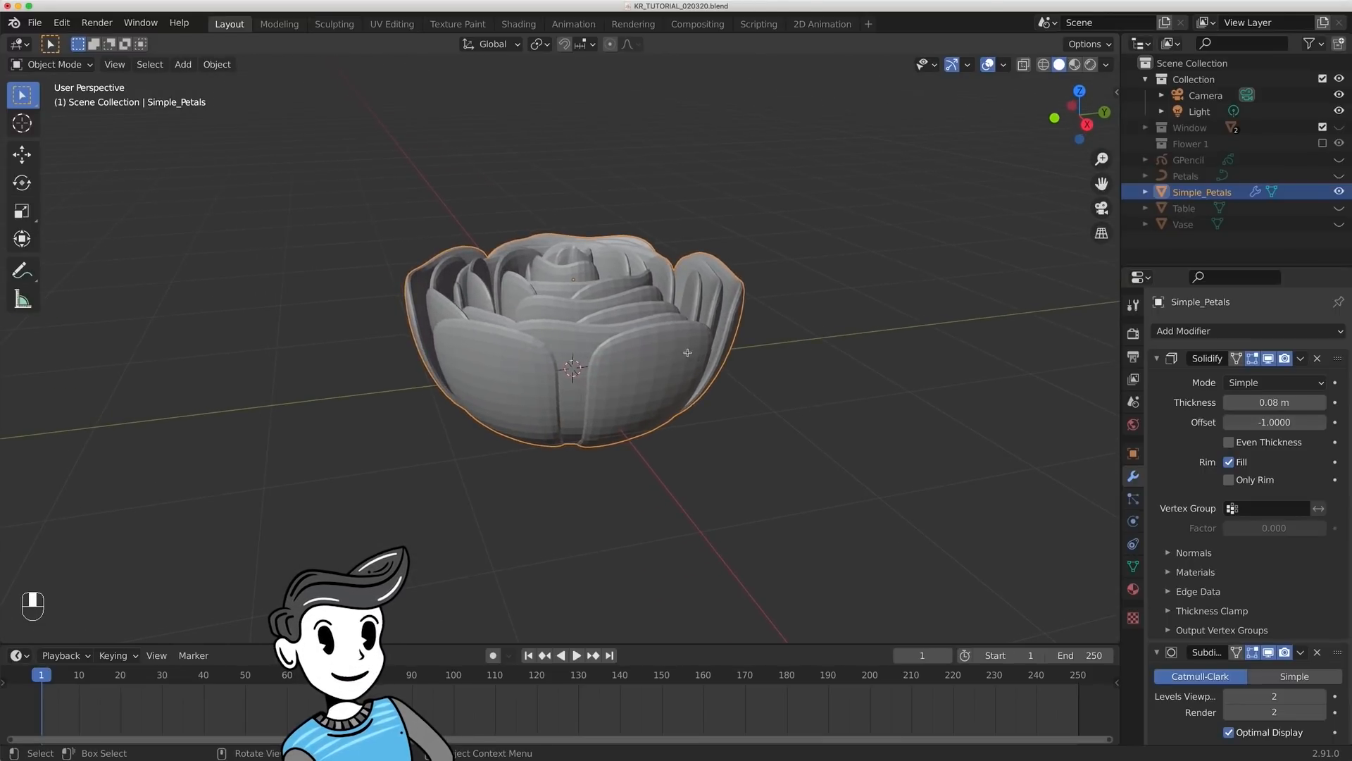
# - In Edit Mode, raise an outer petal's top vertex about 0.074 m along Z using proportional editing with a size of about 0.68
pyautogui.press('Tab')
pyautogui.moveTo(800, 299); pyautogui.dragTo(783, 323, button='middle')
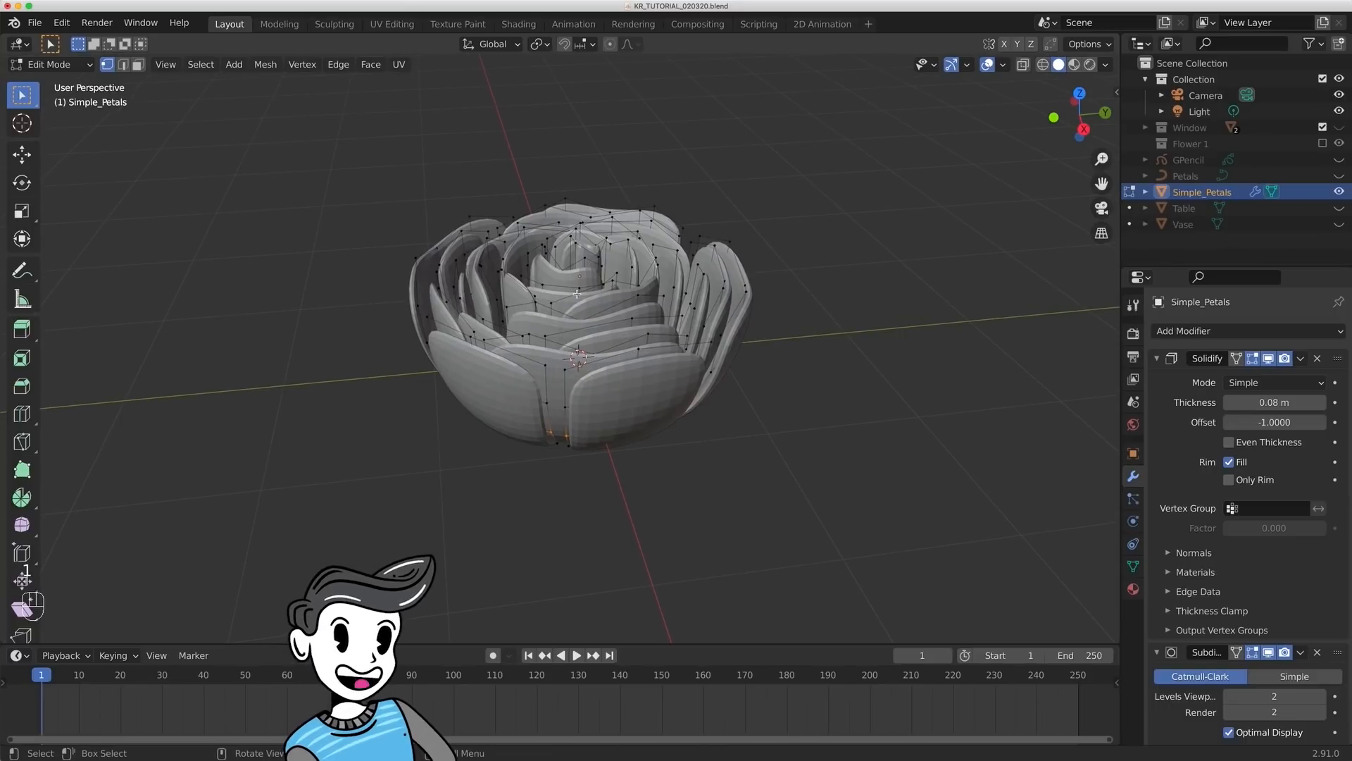
pyautogui.press('o')
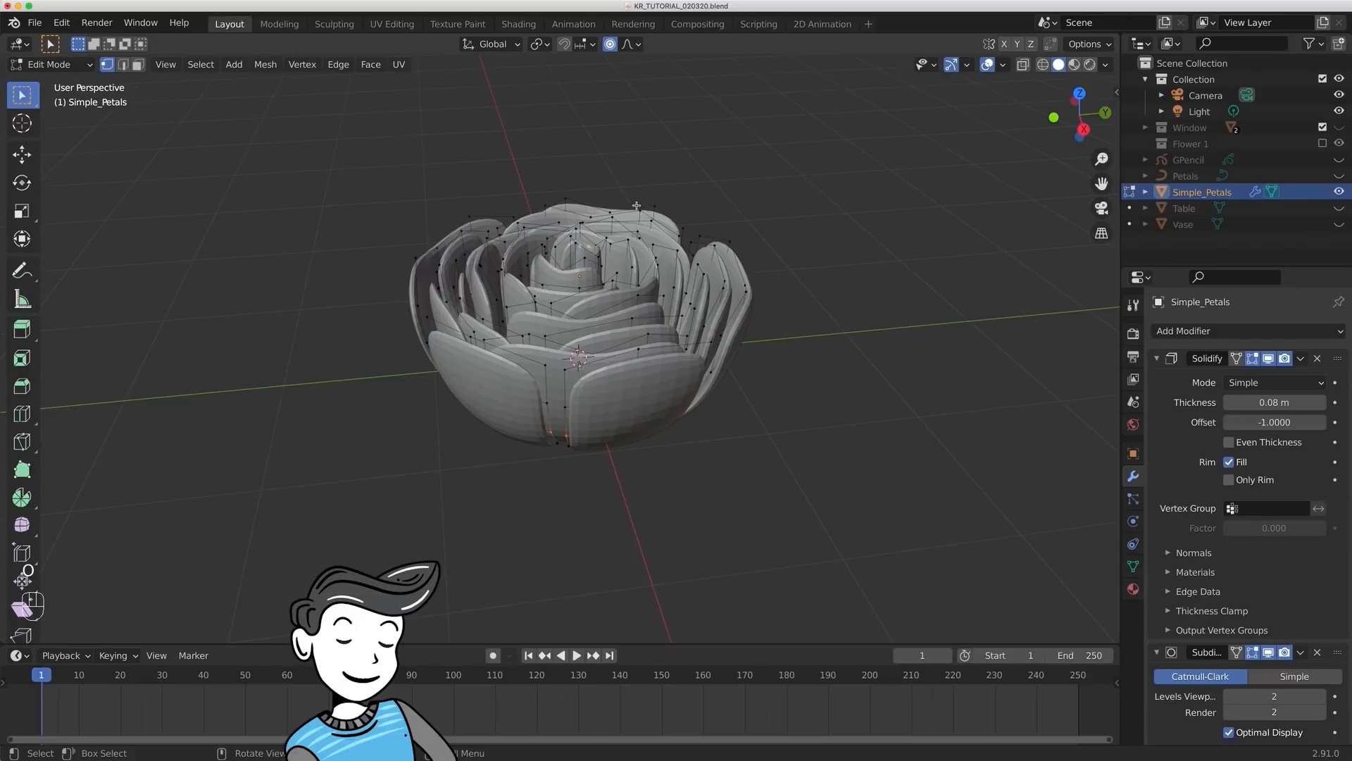
pyautogui.press('g')
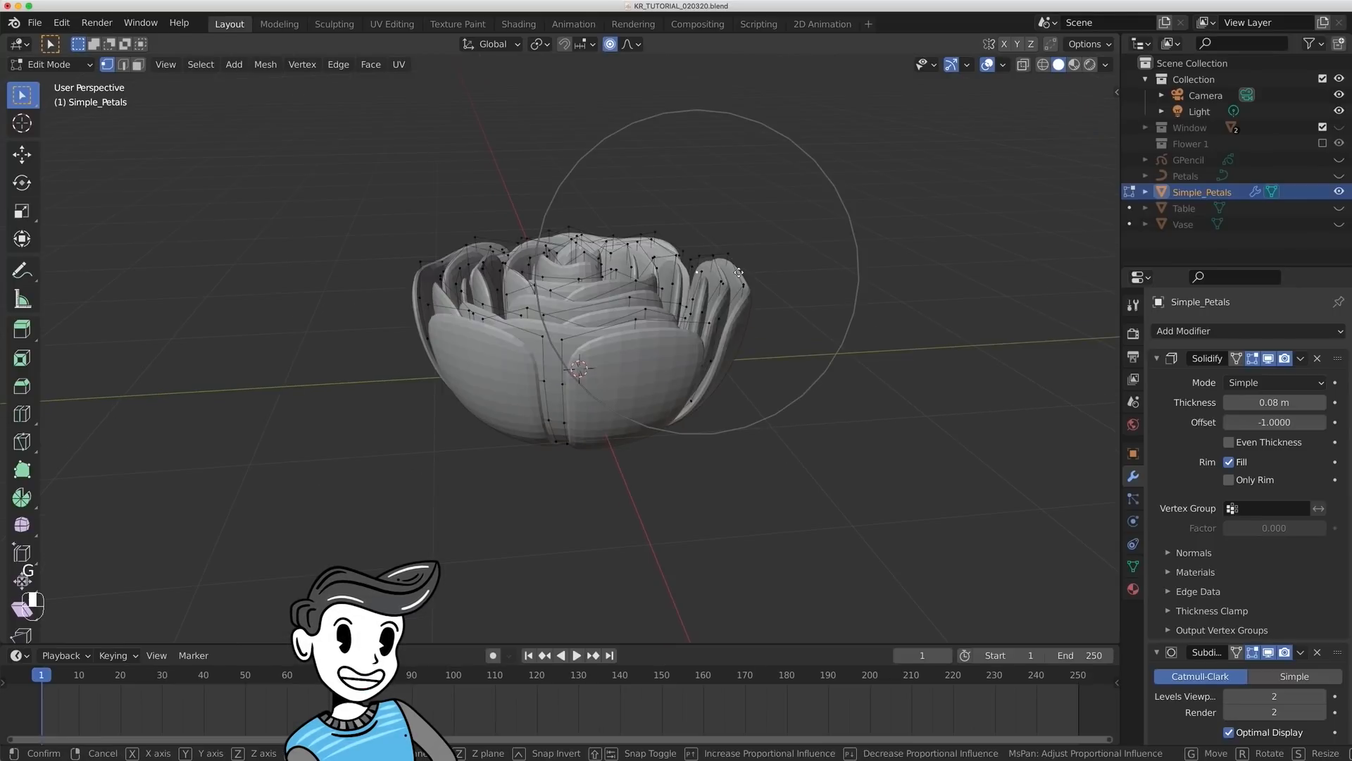
pyautogui.press('z')
pyautogui.scroll(-3, 732, 260)
pyautogui.click(736, 260)
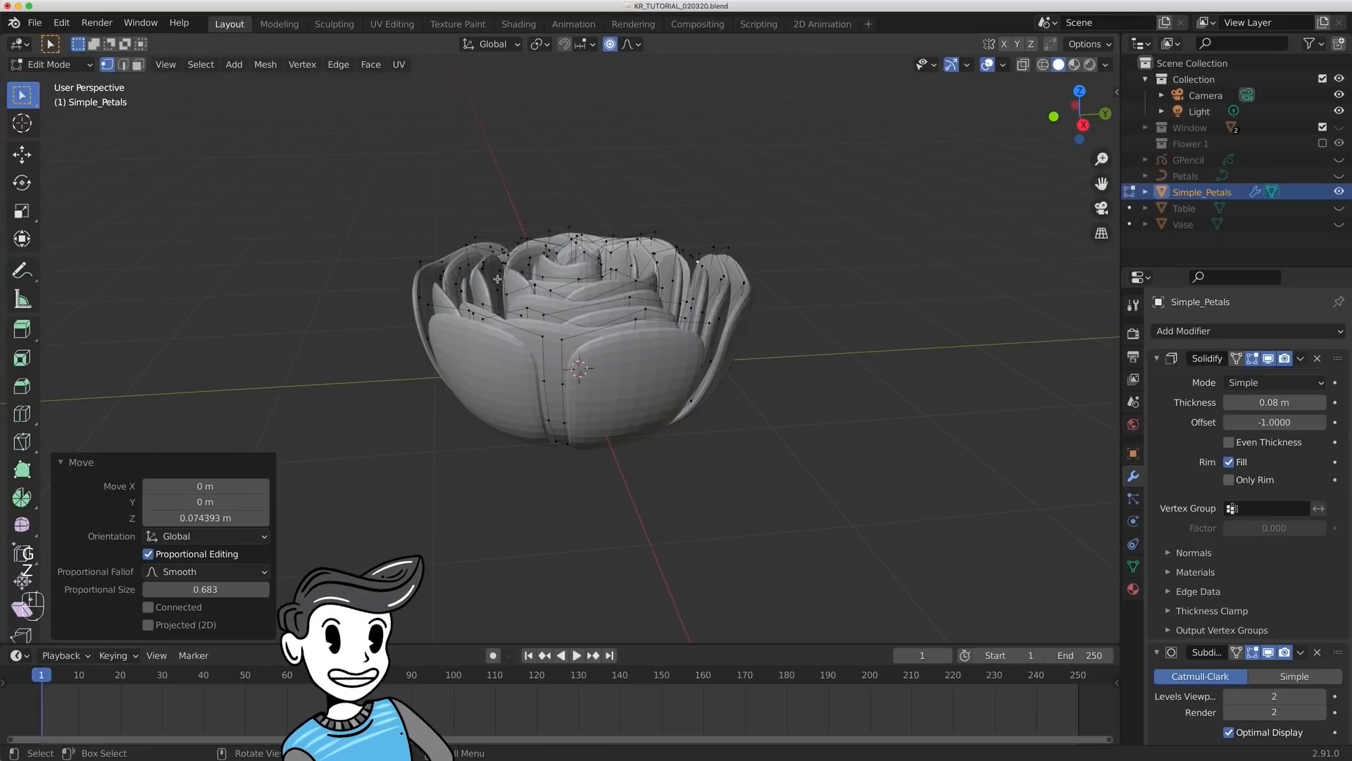
# - Adjust the heights of further petal vertices along Z with proportional editing to vary the rims, and return to Object Mode
pyautogui.press('g')
pyautogui.press('z')
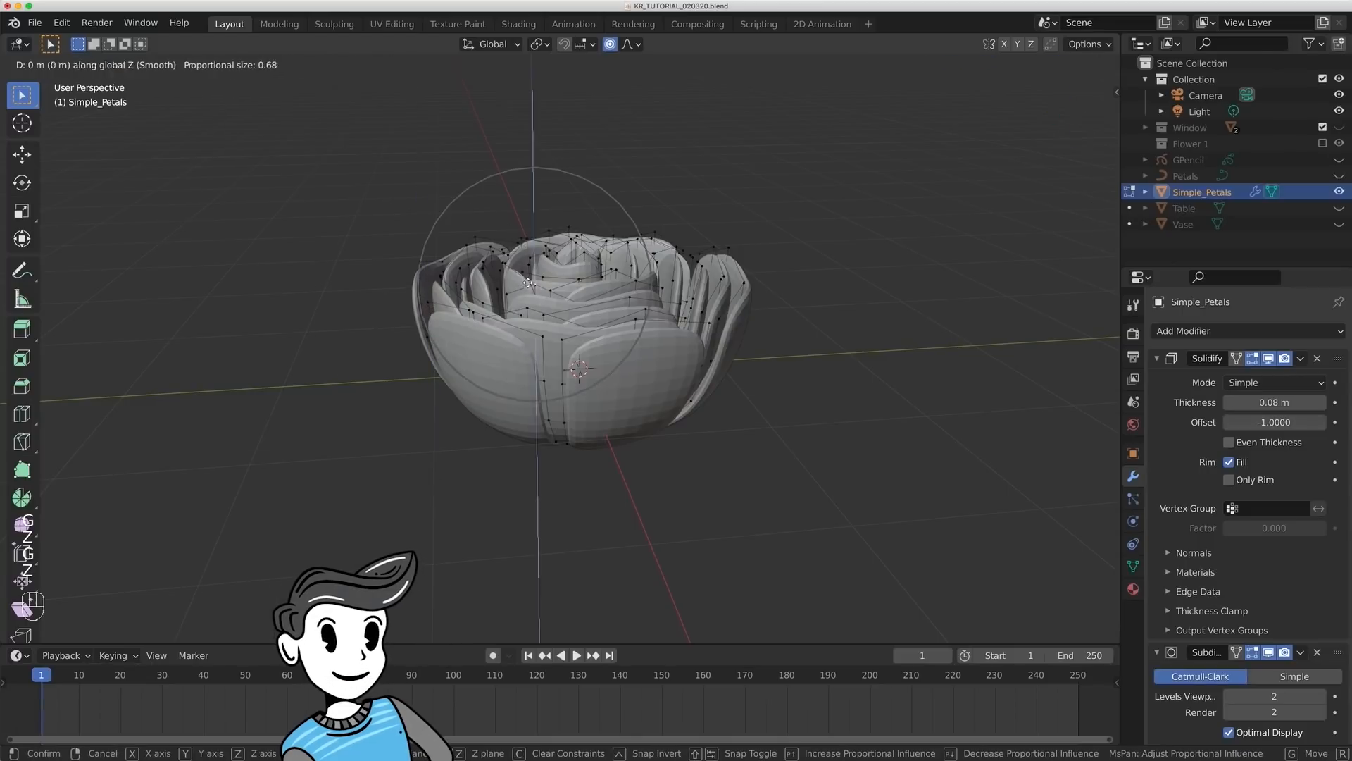
pyautogui.click(530, 278)
pyautogui.moveTo(530, 278); pyautogui.dragTo(461, 290, button='middle')
pyautogui.click(432, 265)
pyautogui.press('g')
pyautogui.press('z')
pyautogui.press('Tab')
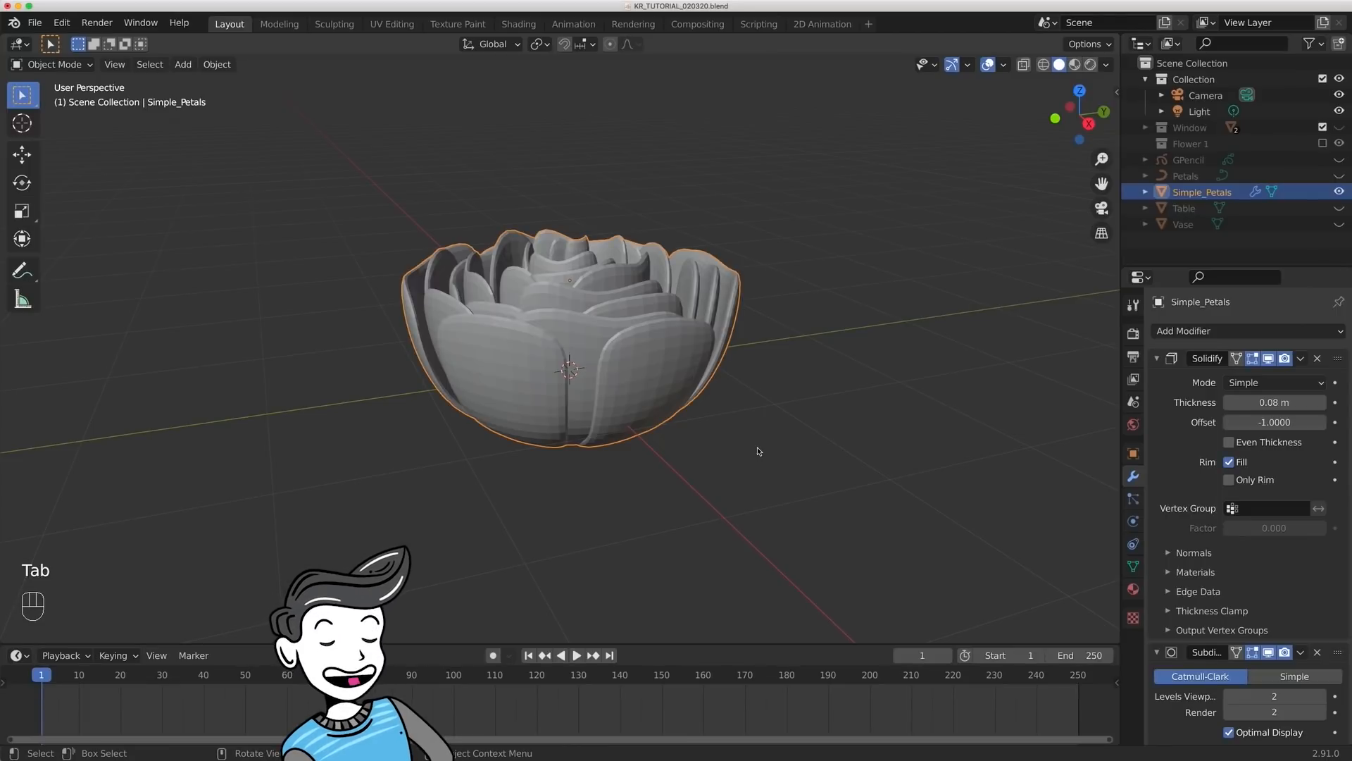
# - Apply Shade Smooth to Simple_Petals and clear the selection
pyautogui.moveTo(758, 451); pyautogui.dragTo(672, 342, button='middle')
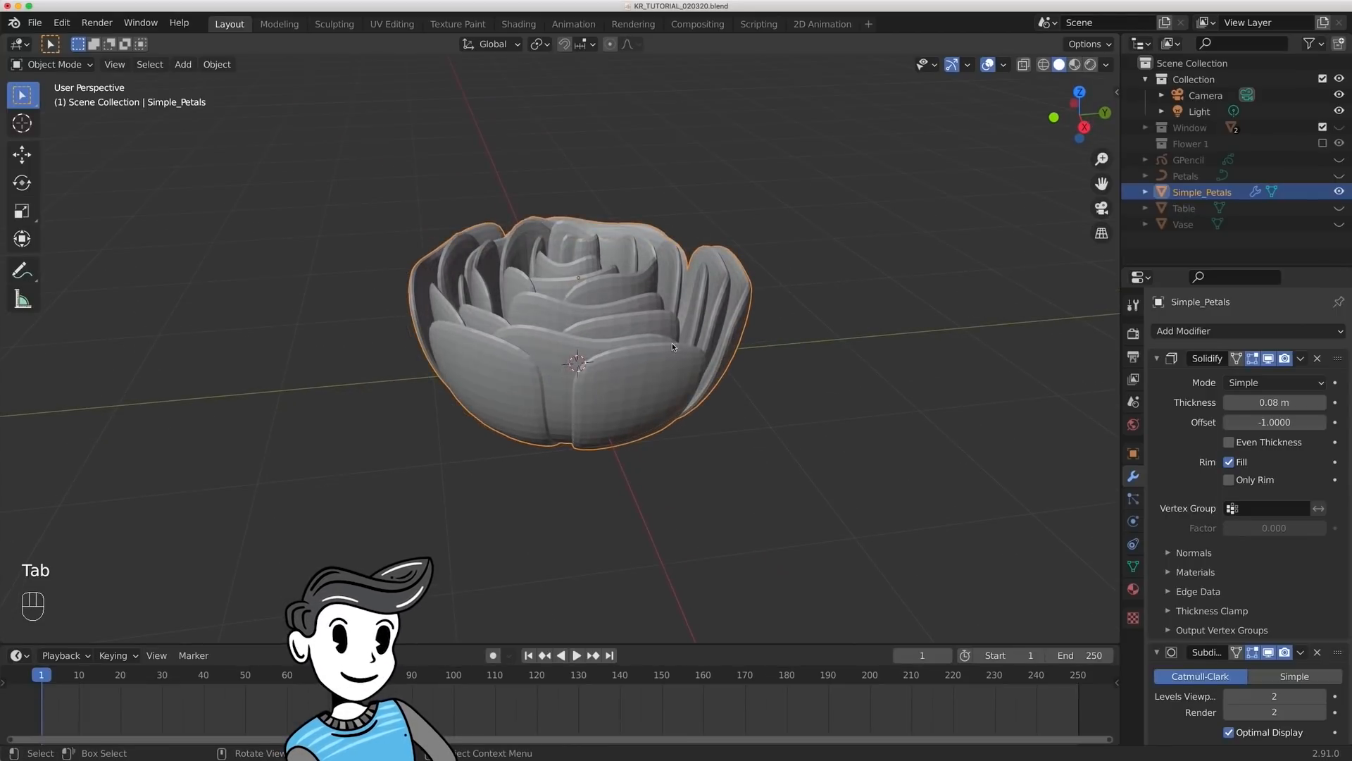
pyautogui.rightClick(672, 342)
pyautogui.click(673, 345)
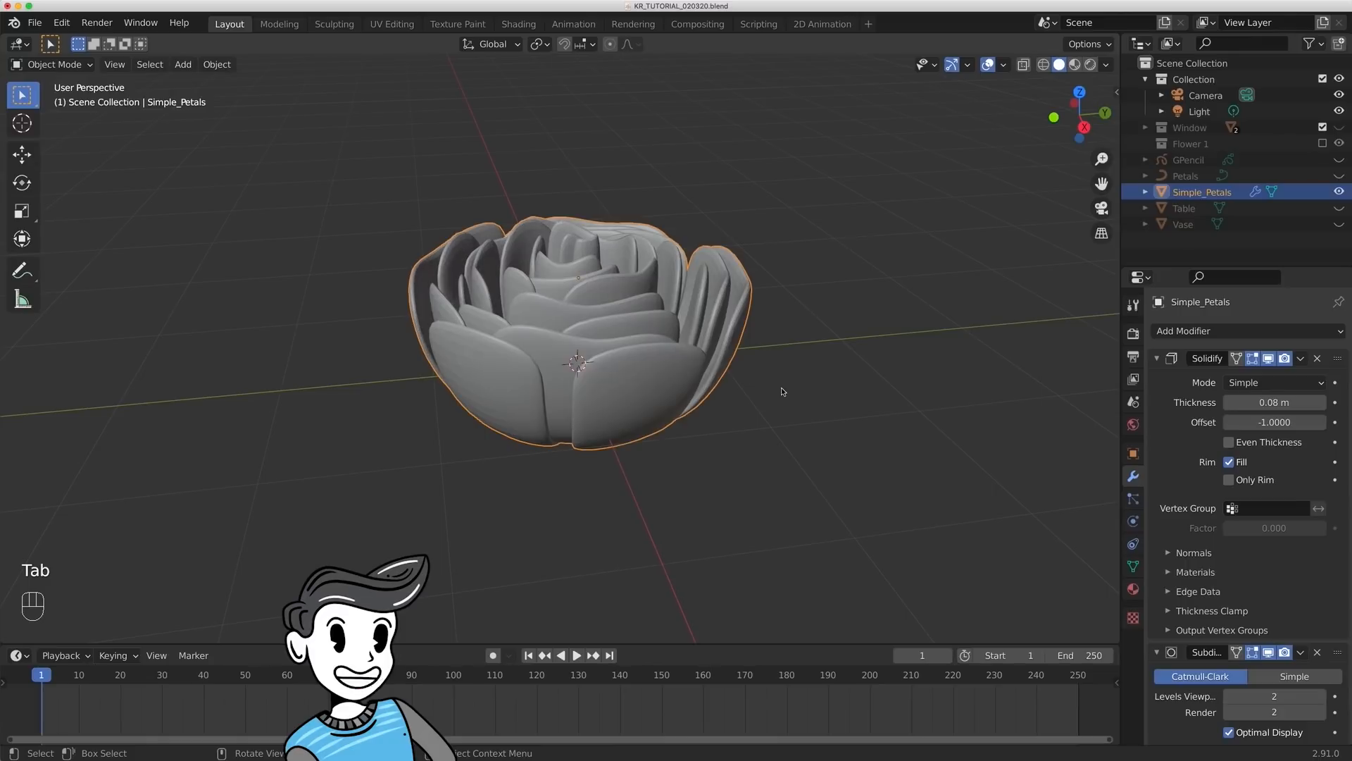
pyautogui.click(779, 389)
pyautogui.moveTo(842, 391); pyautogui.dragTo(798, 378, button='middle')
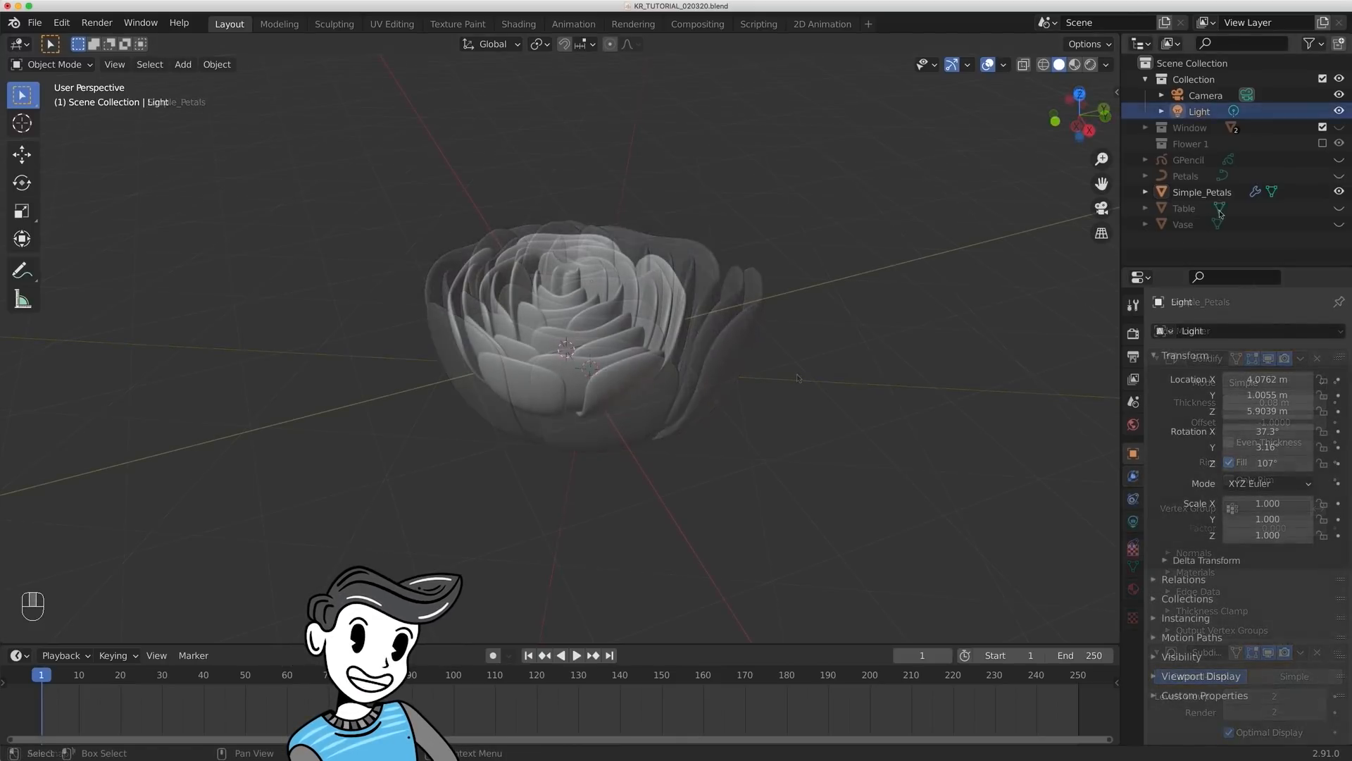
# - Unhide GPencil and Petals, move both into a new collection named Extras, and exclude that collection from the view layer
pyautogui.moveTo(1338, 159); pyautogui.dragTo(1338, 176)
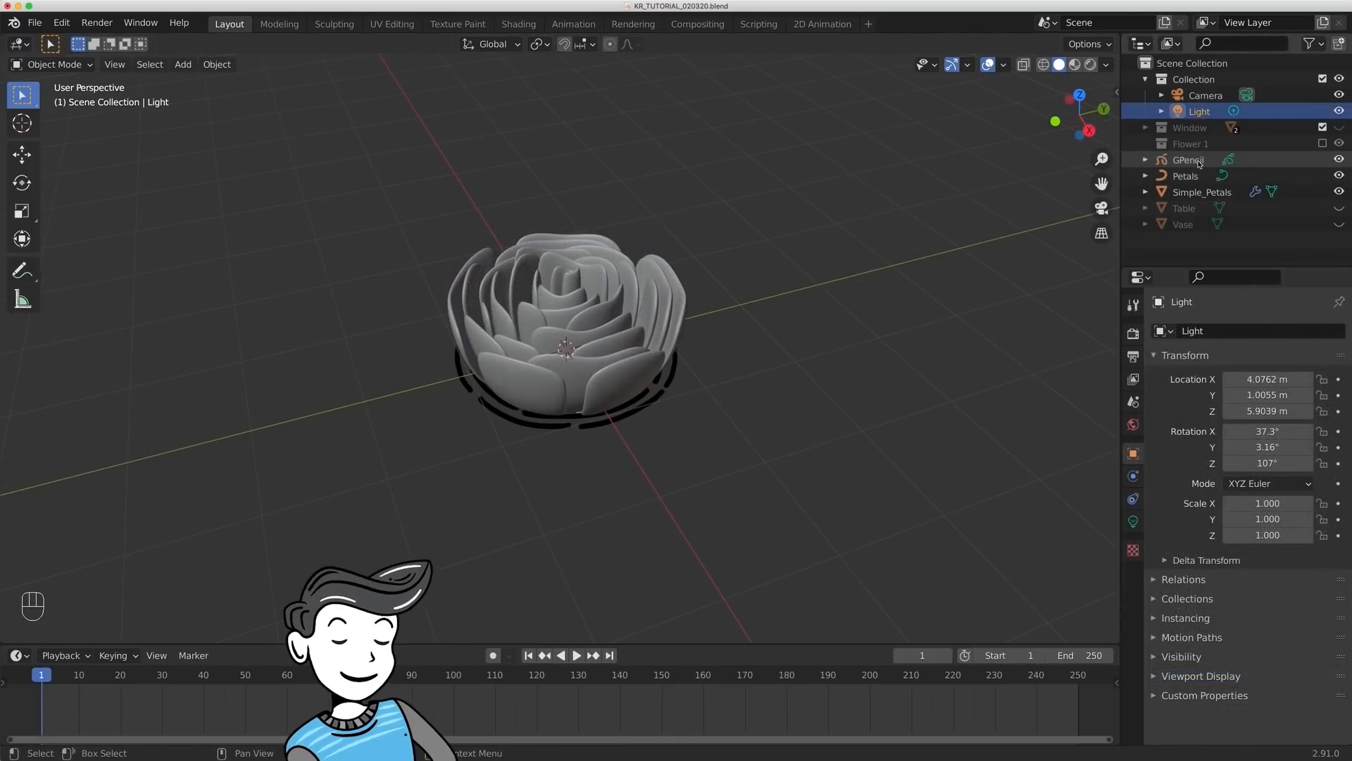
pyautogui.click(1199, 164)
pyautogui.keyDown('shift'); pyautogui.click(1197, 176); pyautogui.keyUp('shift')
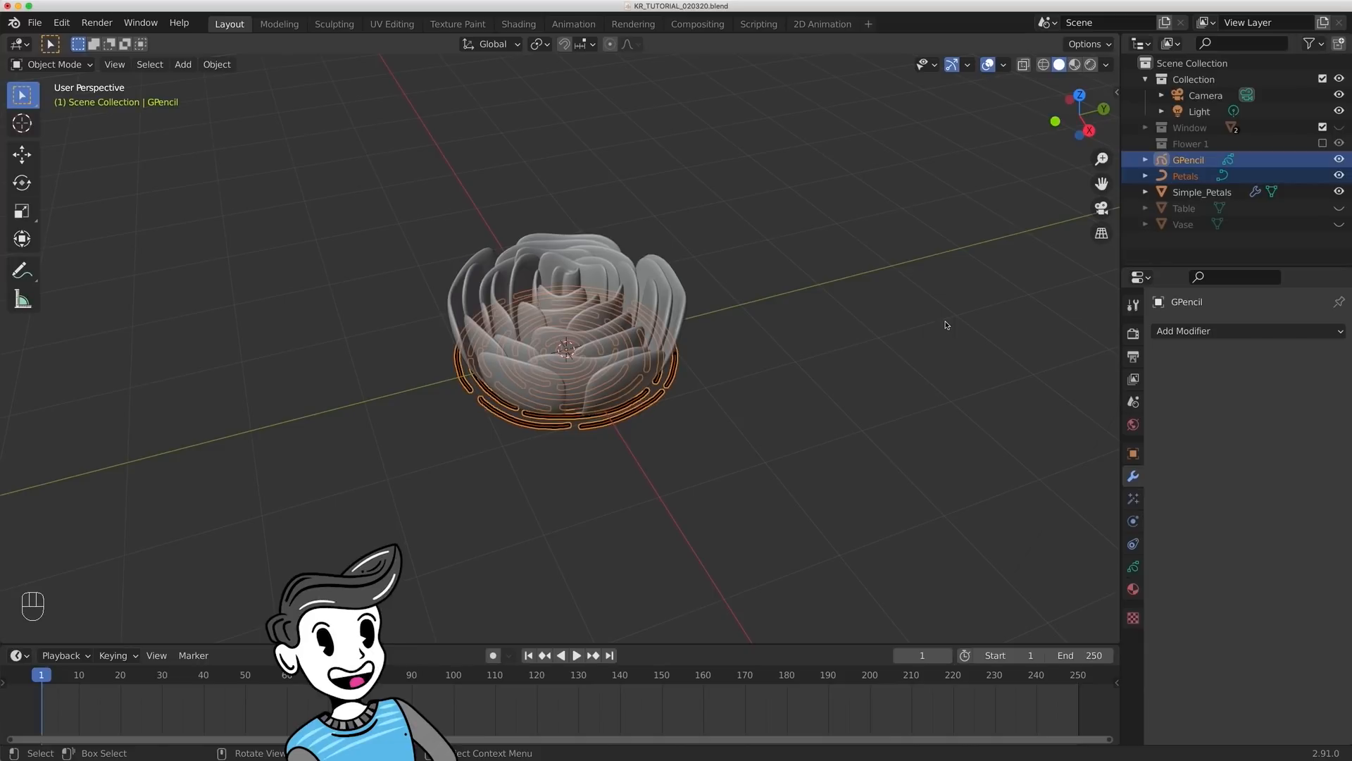
pyautogui.press('m')
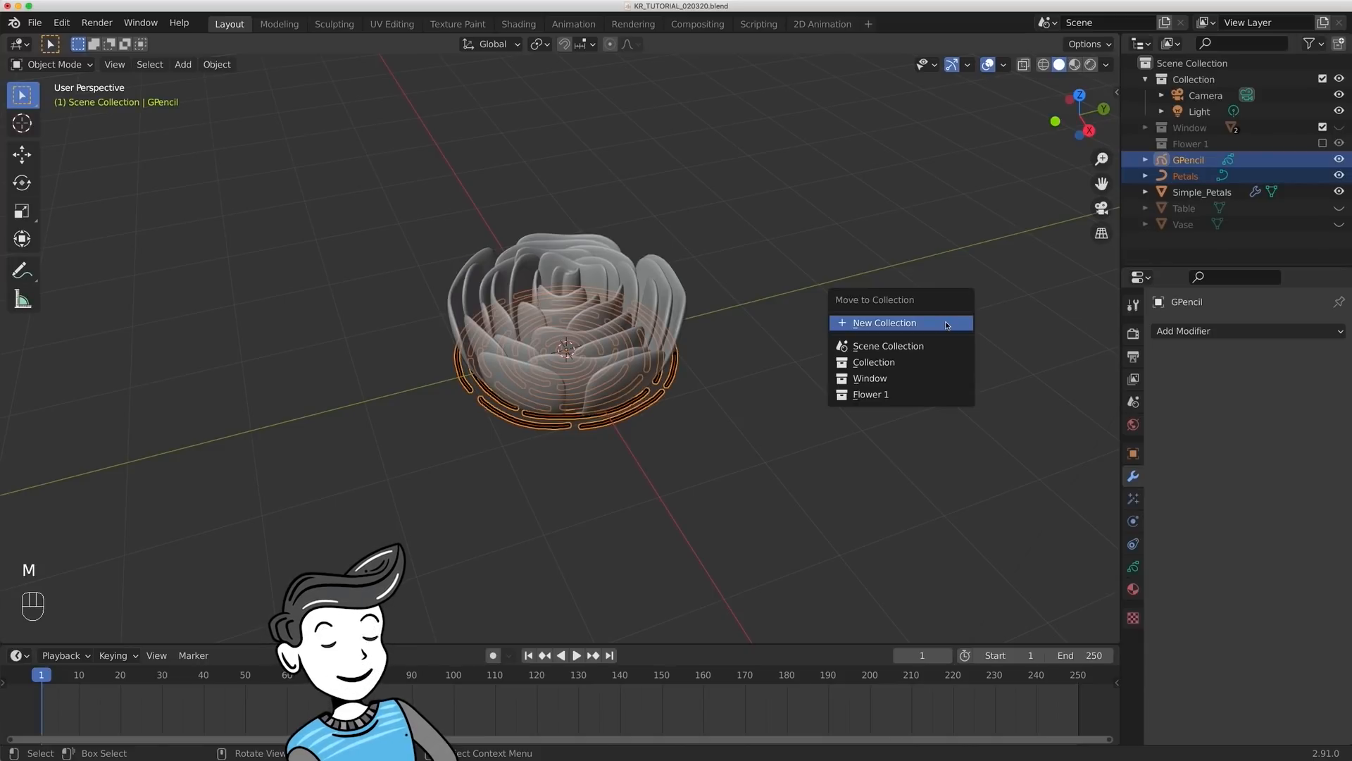
pyautogui.click(946, 323)
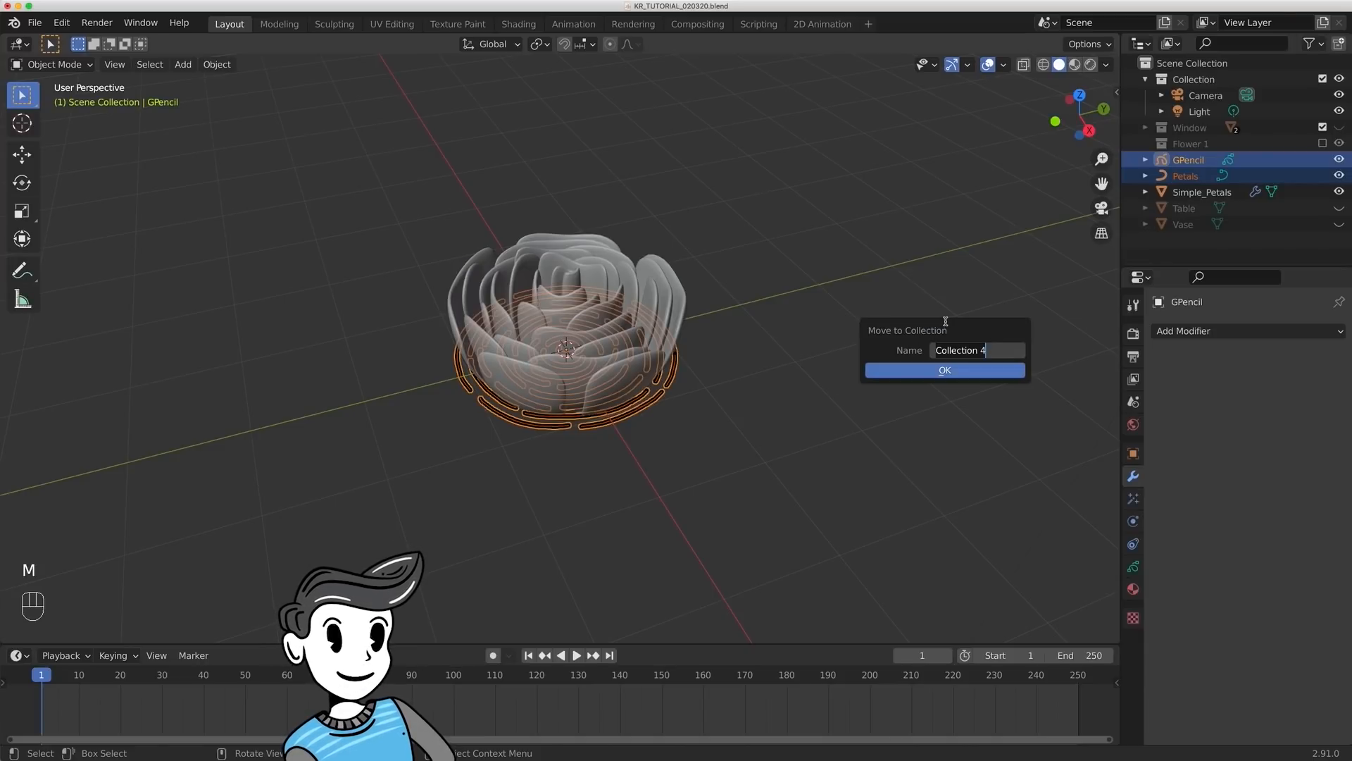
pyautogui.press('BackSpace')
pyautogui.press('BackSpace')
pyautogui.write('Ex')
pyautogui.press('Return')
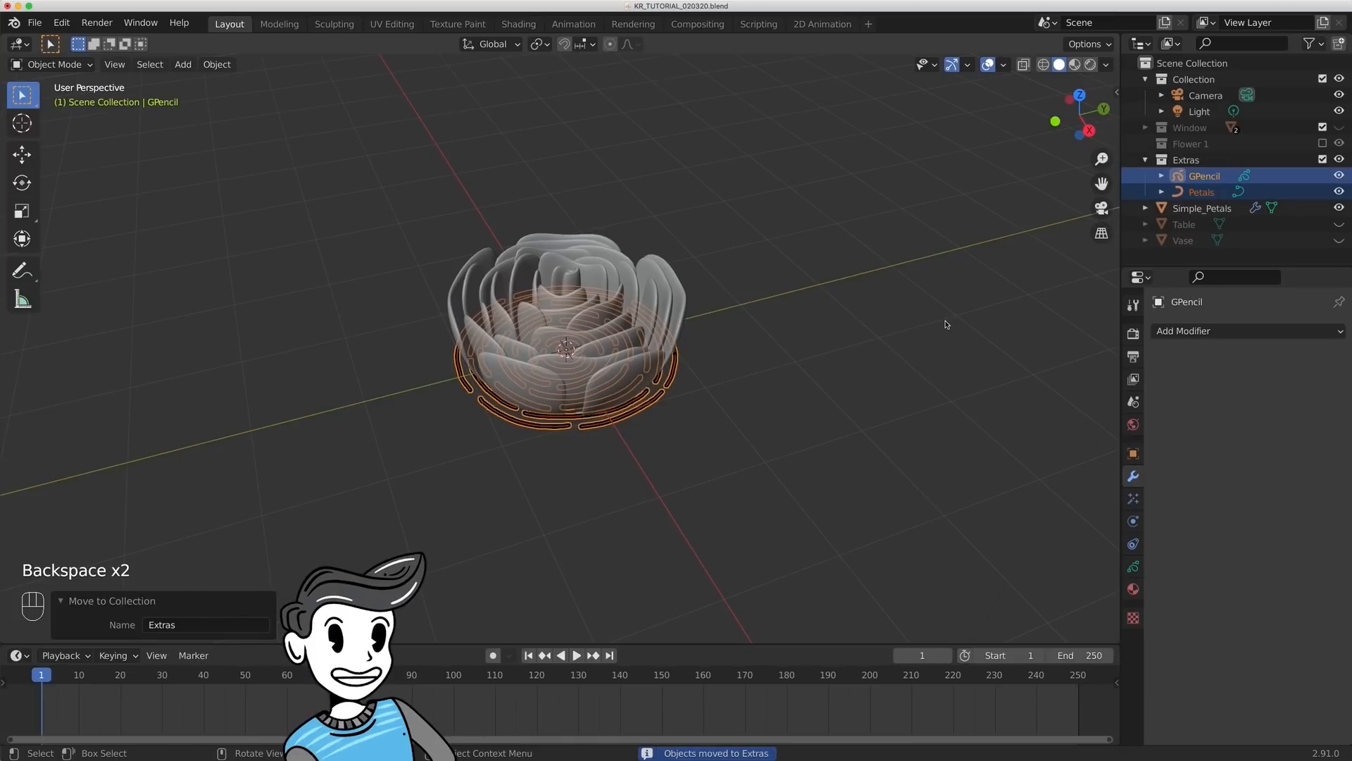
pyautogui.click(1321, 160)
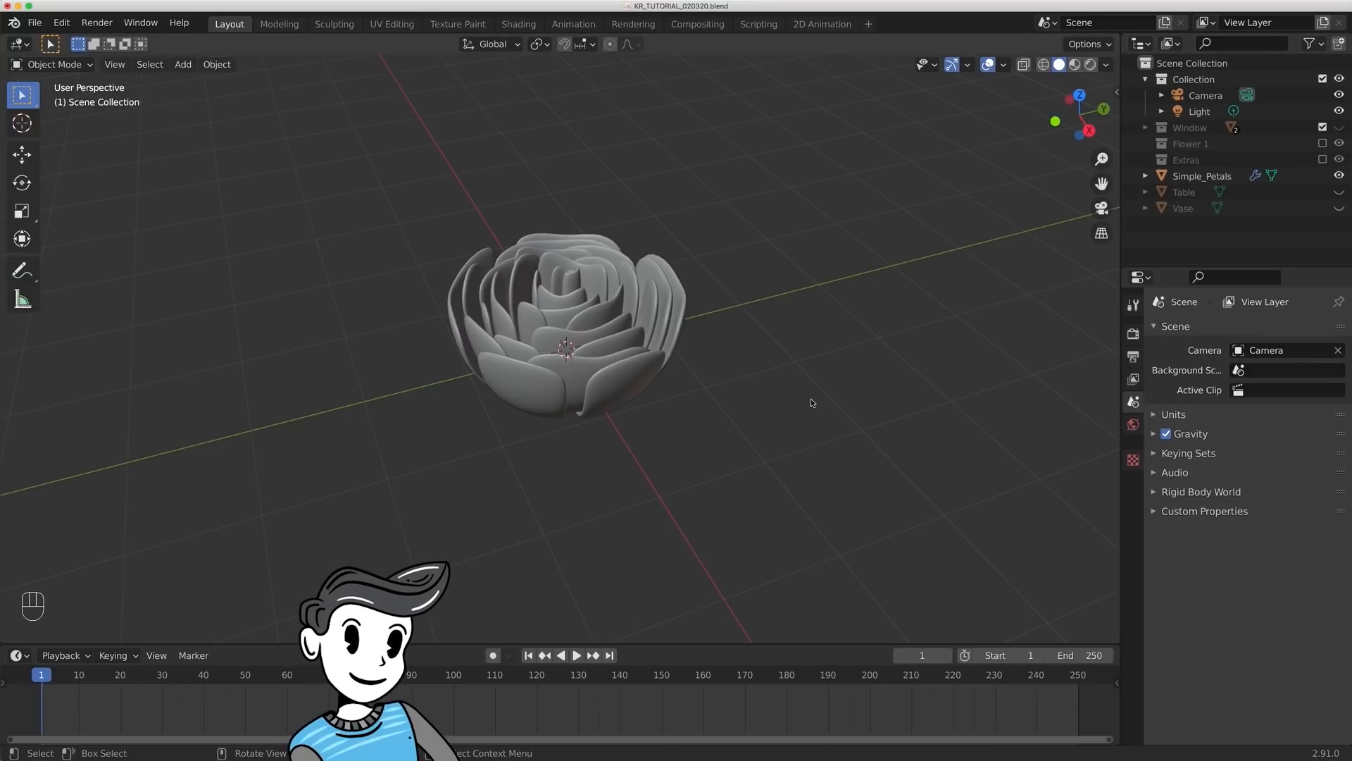
# - Duplicate Simple_Petals in place and move the copy into the Extras collection as a backup
pyautogui.click(563, 321)
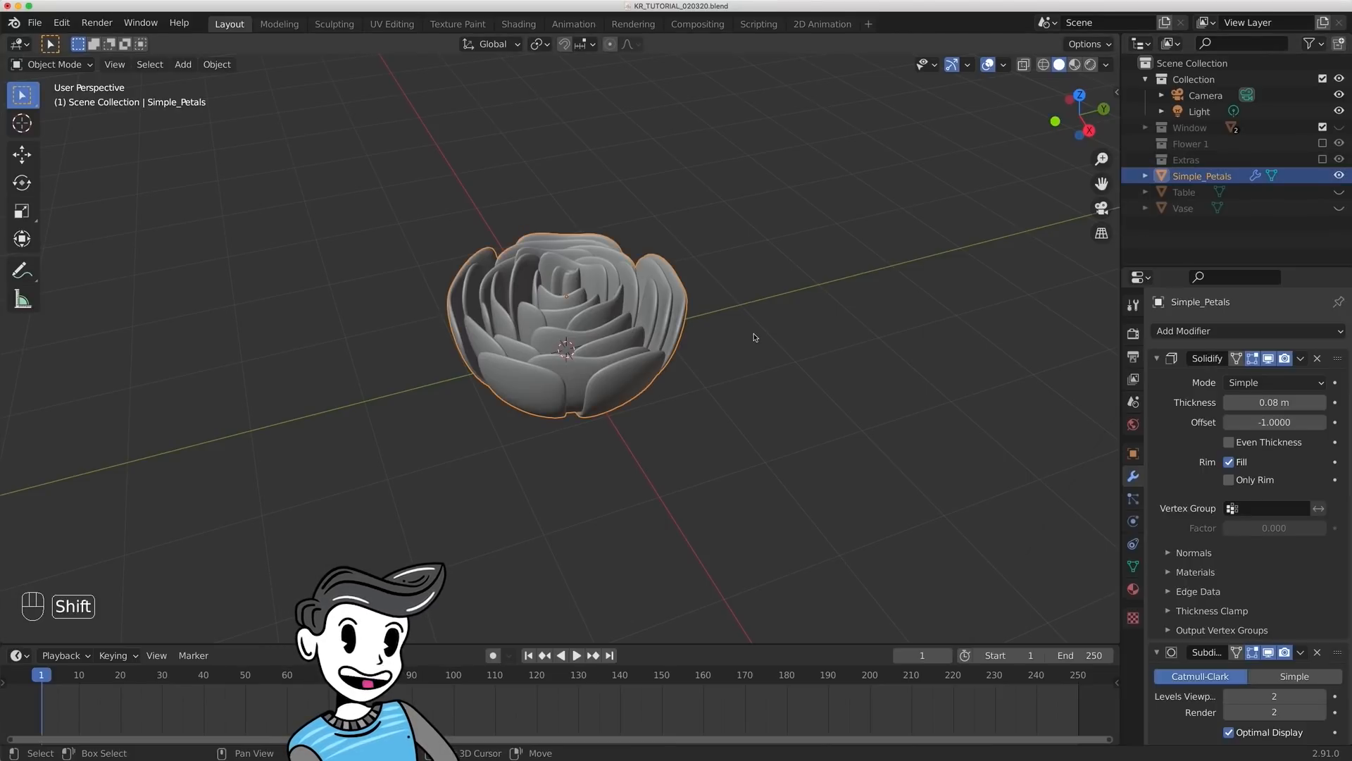
pyautogui.hotkey('shift', 'd')
pyautogui.press('Escape')
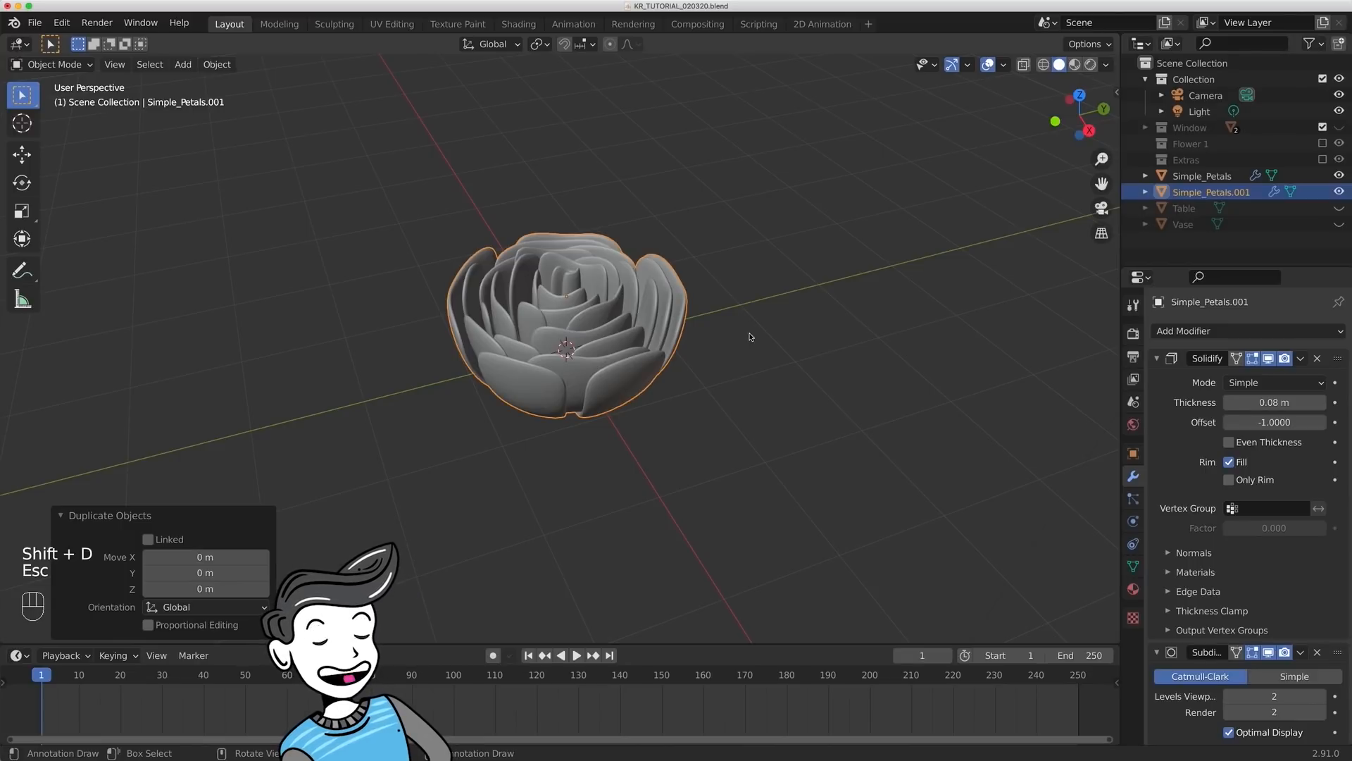
pyautogui.press('m')
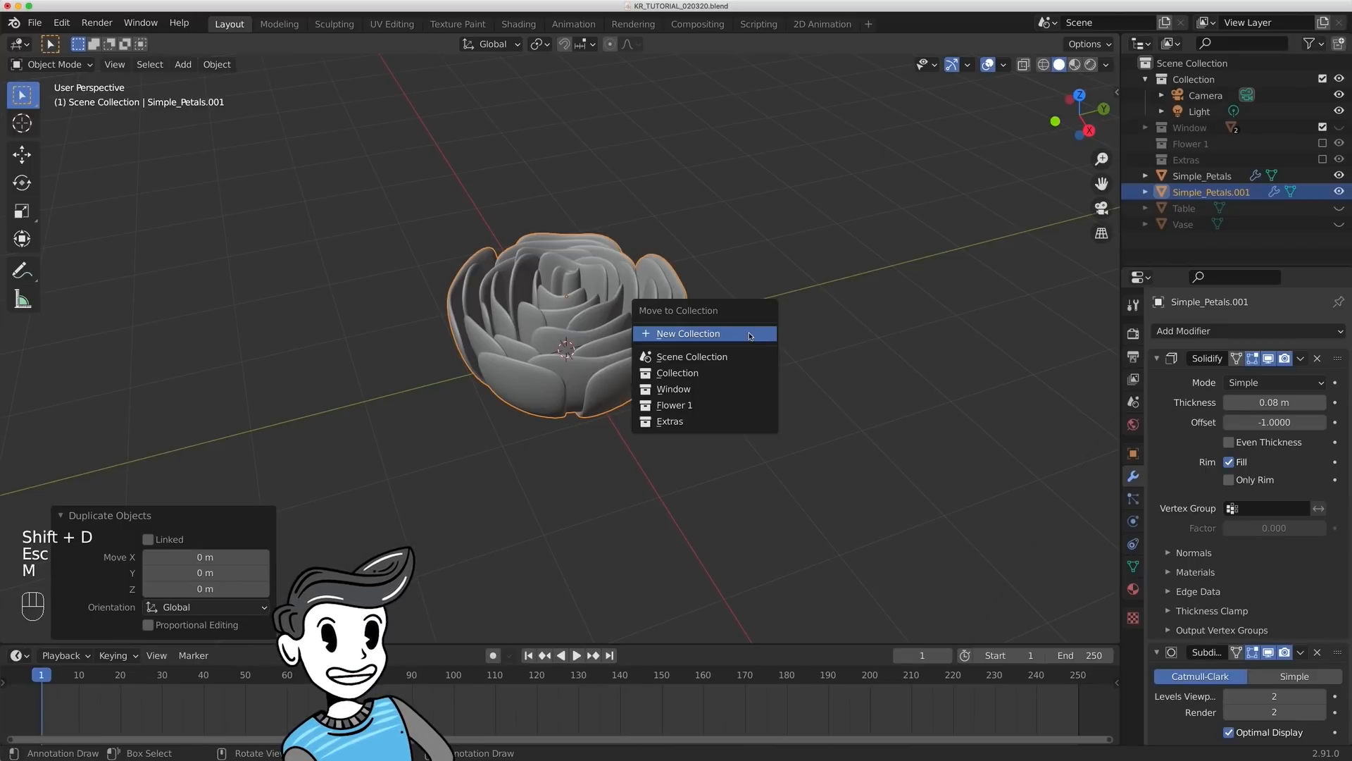
pyautogui.click(720, 418)
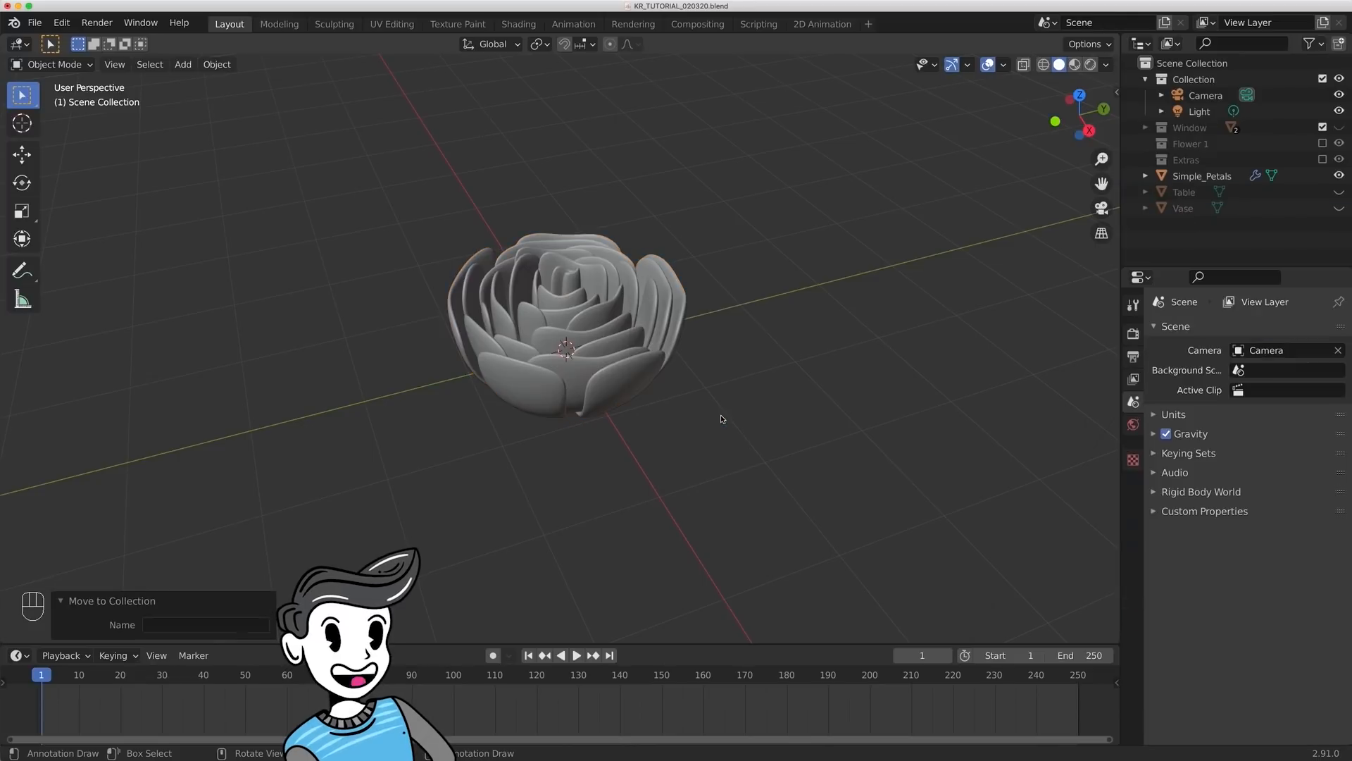
# - Rename the remaining Simple_Petals object as Flower 2 and apply its Solidify and Subdivision modifiers
pyautogui.write('lower')
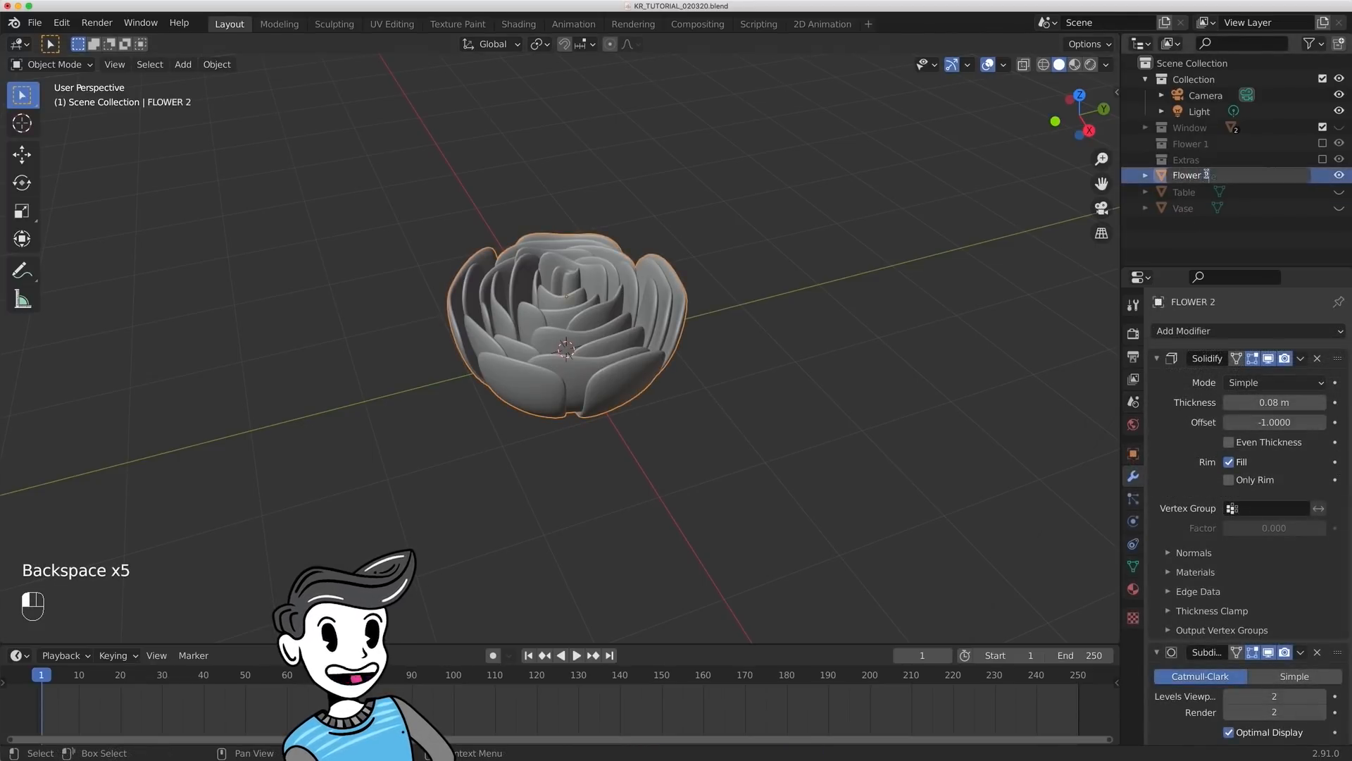
pyautogui.press('Return')
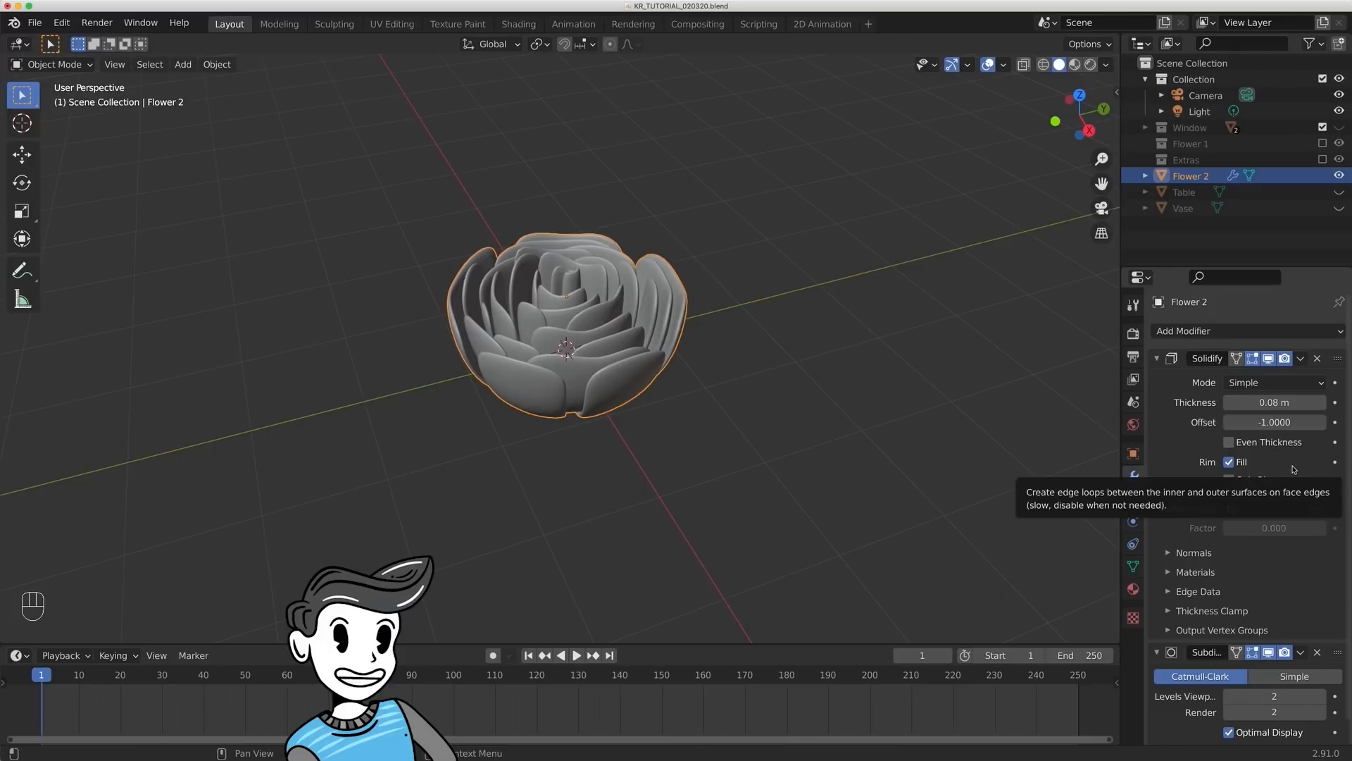
pyautogui.hotkey('ctrl', 'a')
pyautogui.hotkey('ctrl', 'a')
# - Deselect and save the file, and unhide the Table, the Vase and the Window collection
pyautogui.click(837, 378)
pyautogui.hotkey('ctrl', 's')
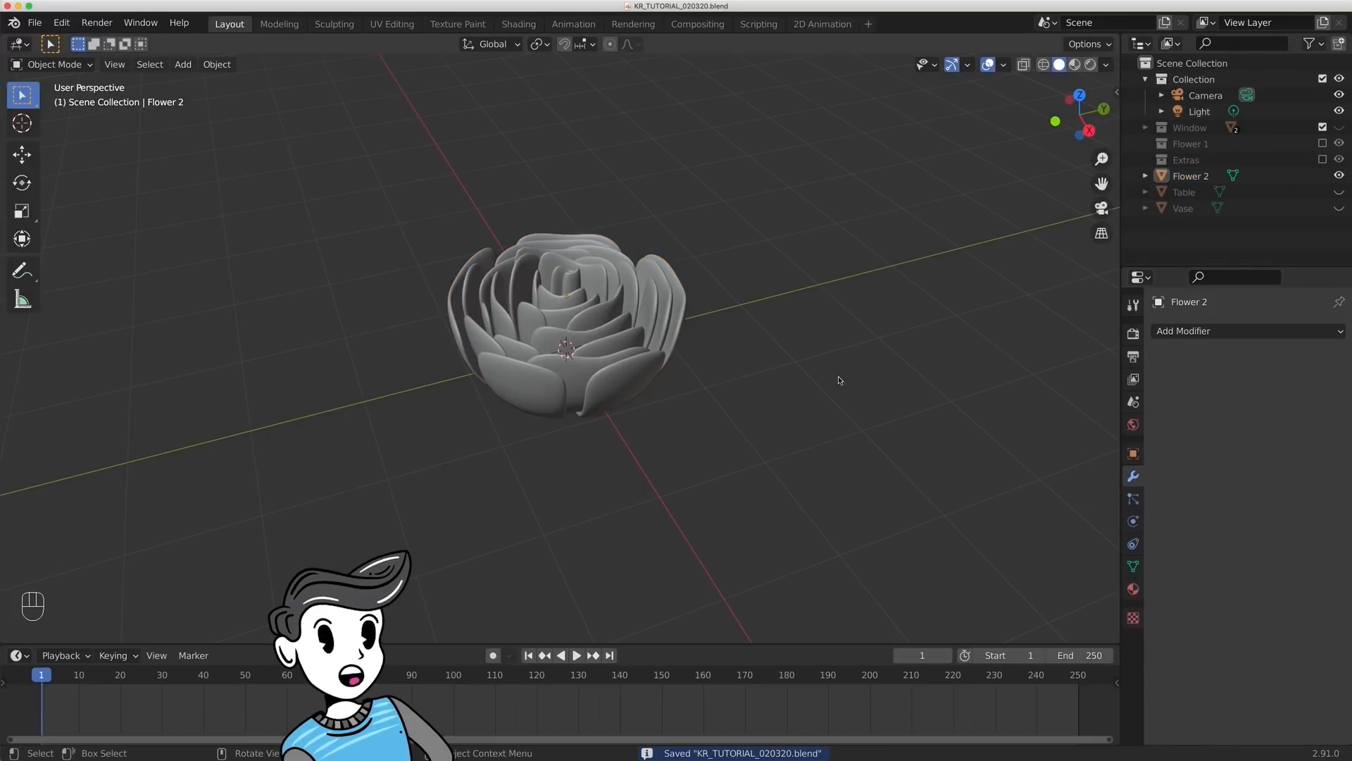
pyautogui.click(1339, 191)
pyautogui.click(1339, 208)
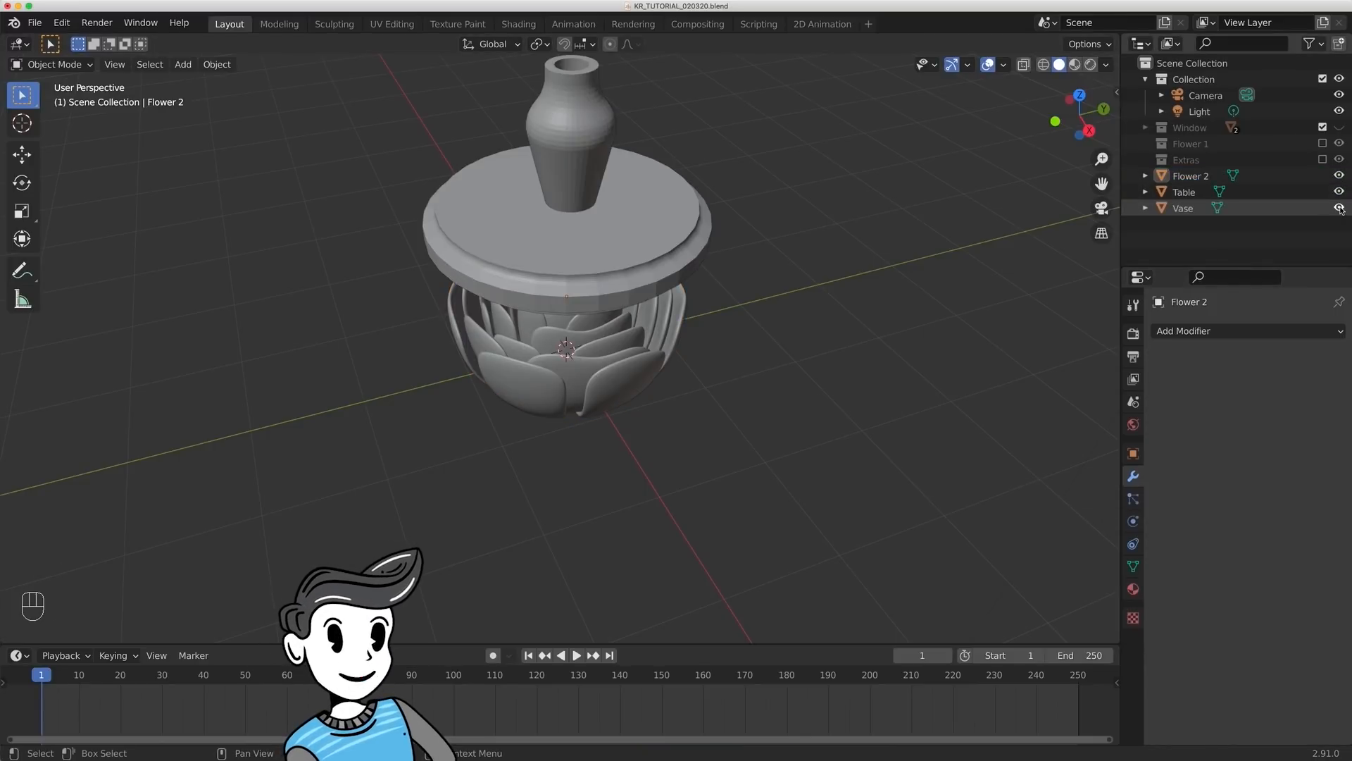
pyautogui.click(1339, 127)
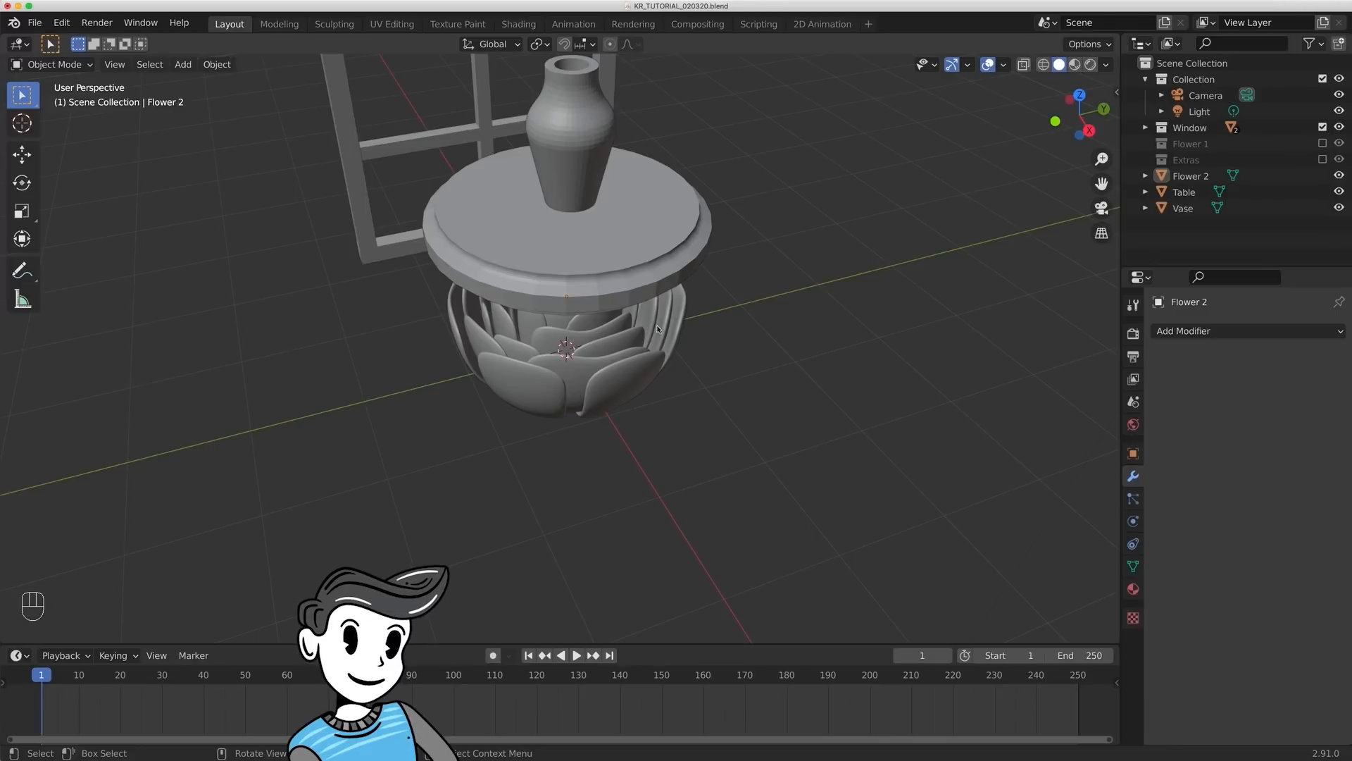
# - Set the origin of Flower 2 to its geometry, using the median center
pyautogui.click(574, 396)
pyautogui.moveTo(674, 341); pyautogui.dragTo(719, 363, button='middle')
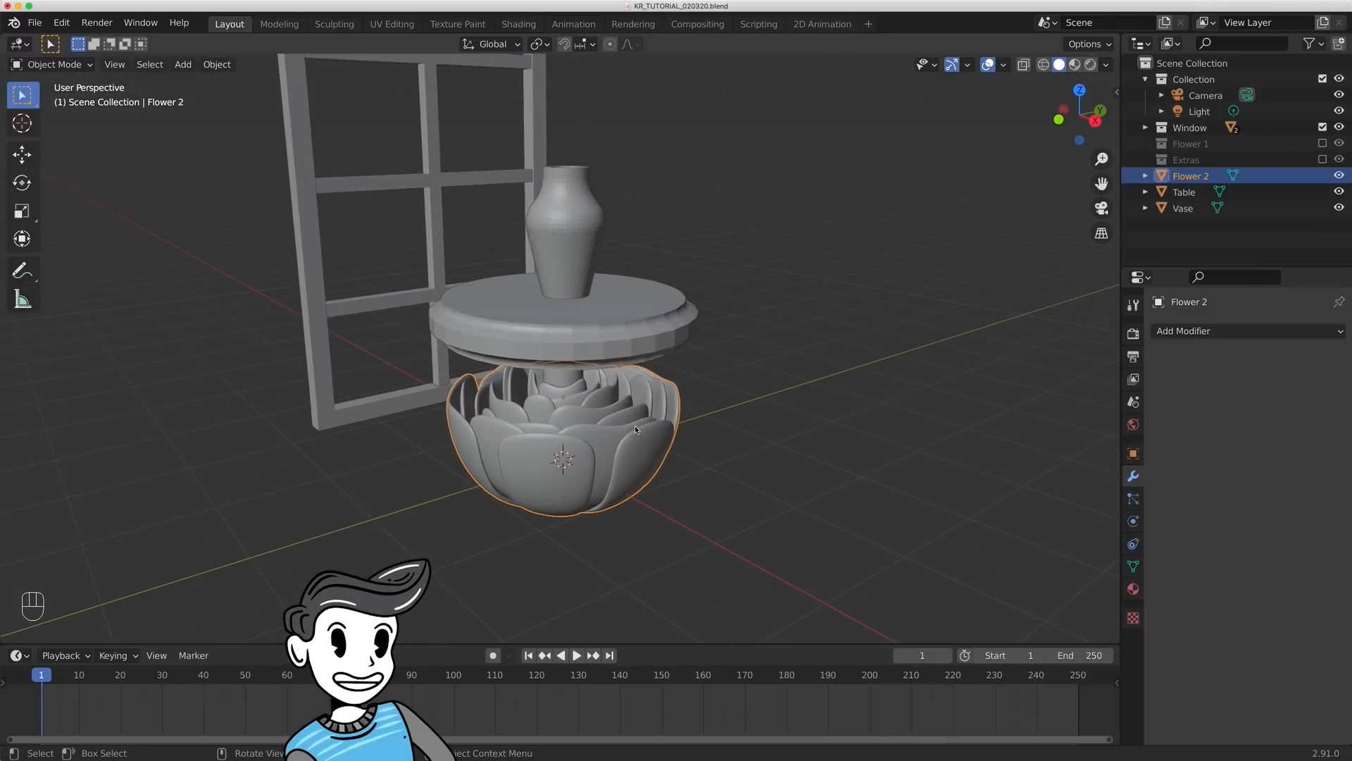
pyautogui.rightClick(648, 438)
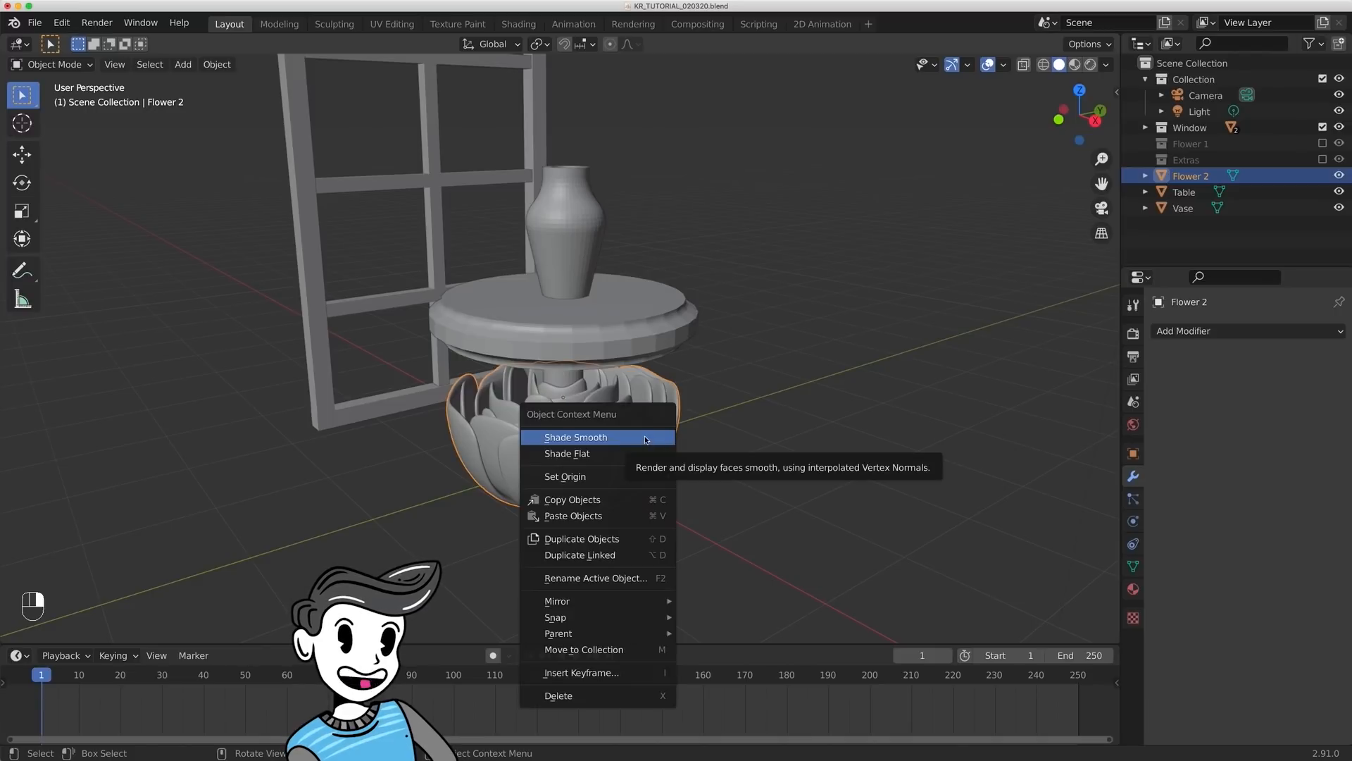
pyautogui.moveTo(629, 479)
pyautogui.click(716, 491)
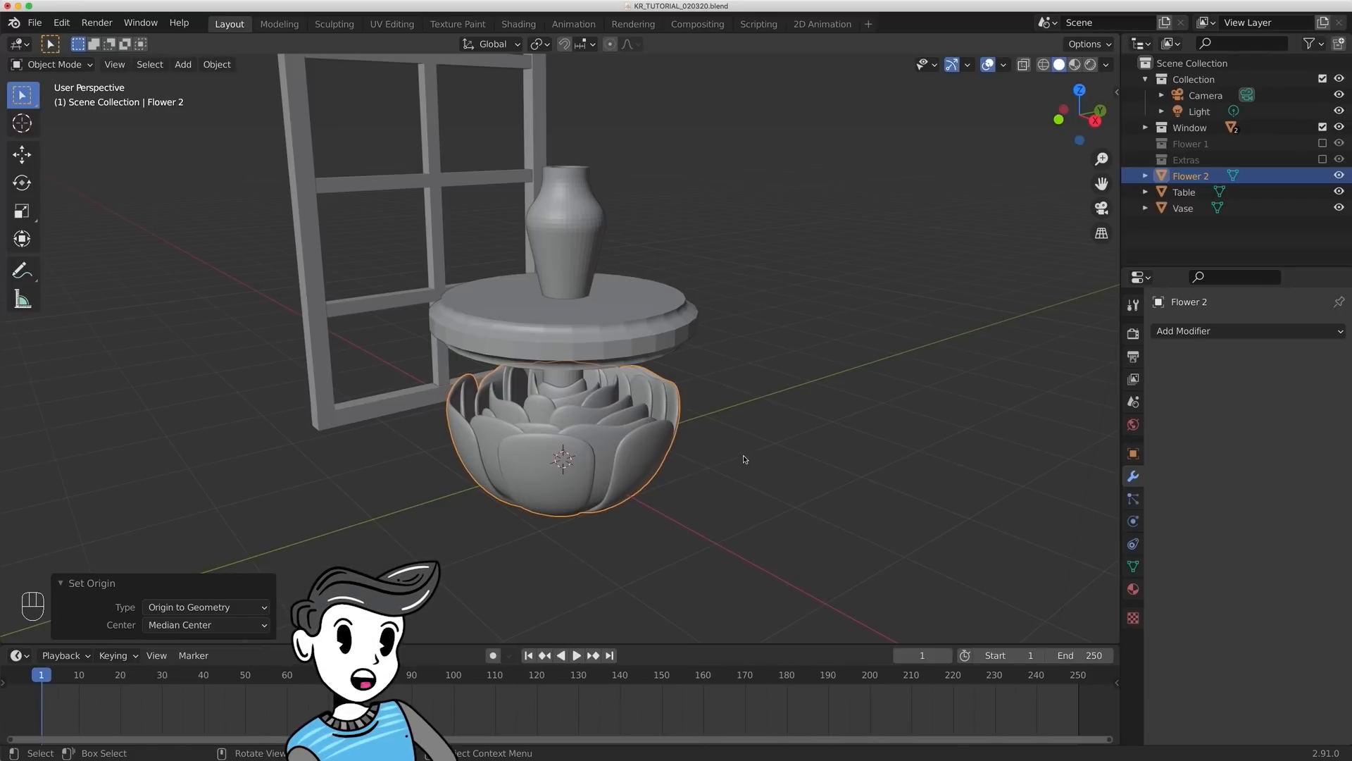
# - Scale Flower 2 down to about 0.307 and raise it about 3.128 m along Z above the vase
pyautogui.moveTo(742, 459); pyautogui.dragTo(716, 445, button='middle')
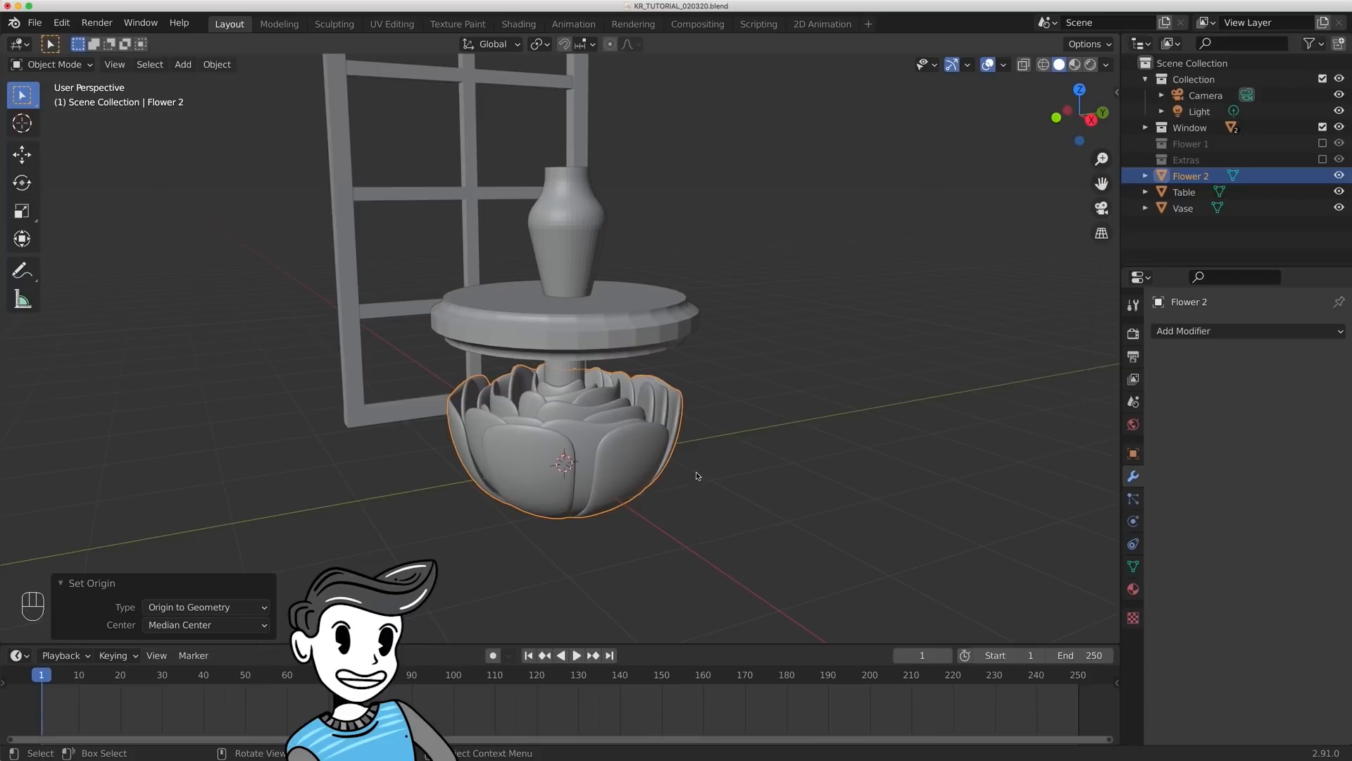
pyautogui.press('s')
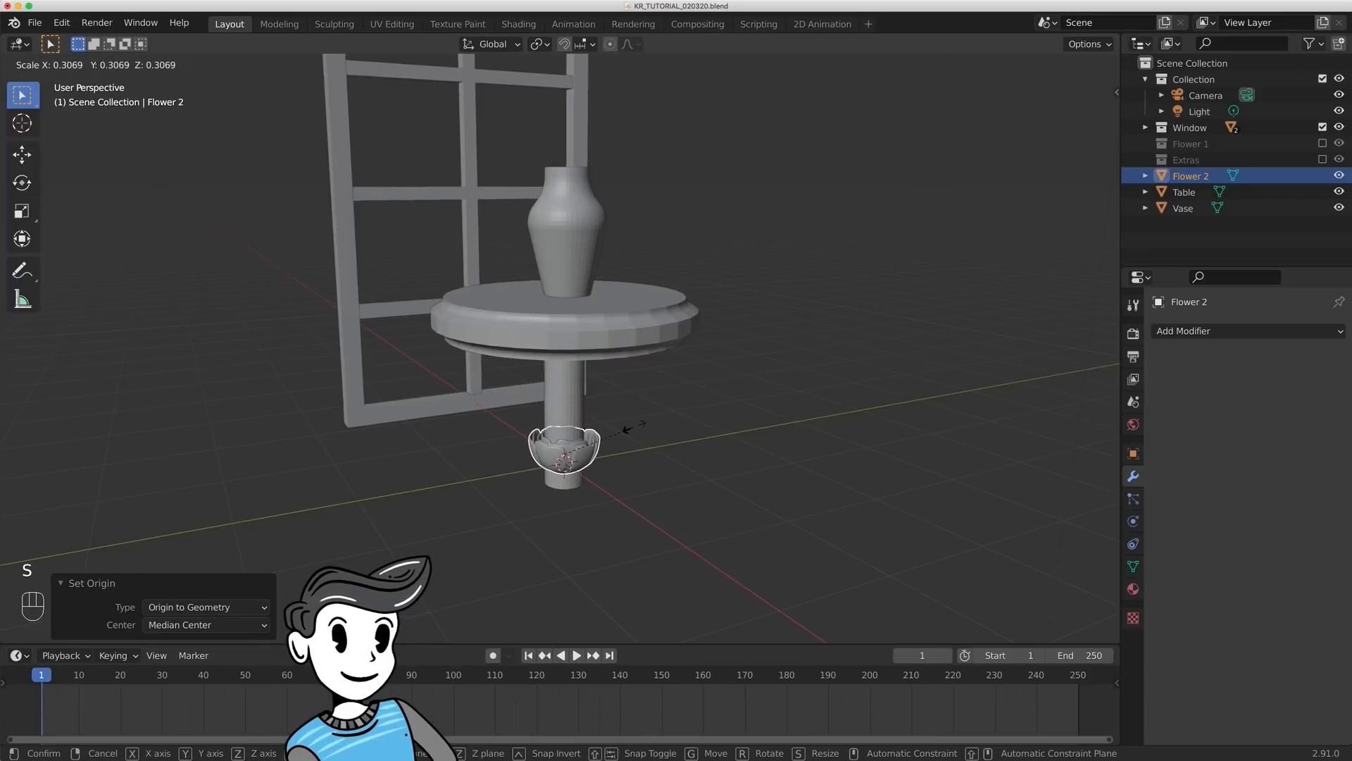
pyautogui.click(634, 426)
pyautogui.press('g')
pyautogui.press('z')
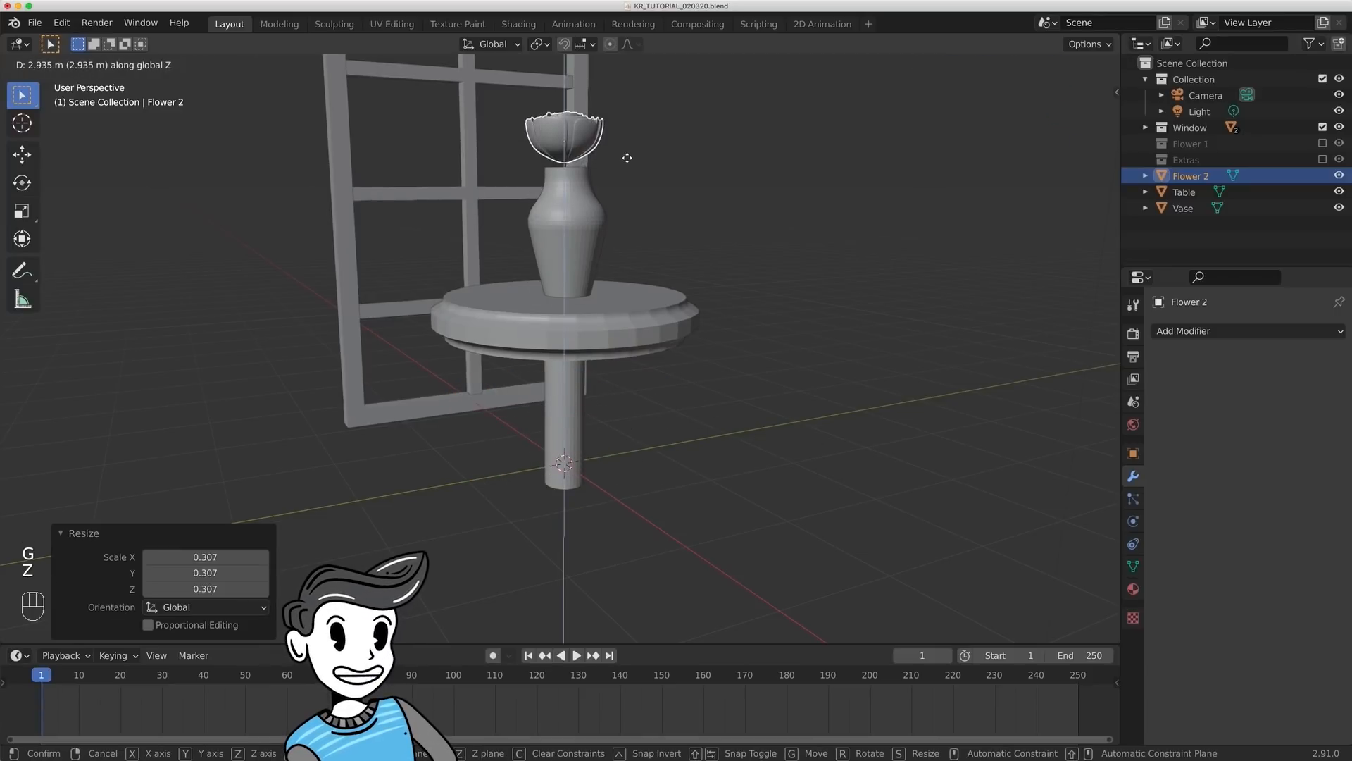
pyautogui.click(628, 138)
# - Tilt Flower 2 about 46.3° around global Y, and rotate it slightly with the Z axis locked
pyautogui.moveTo(757, 237); pyautogui.dragTo(726, 294, button='middle')
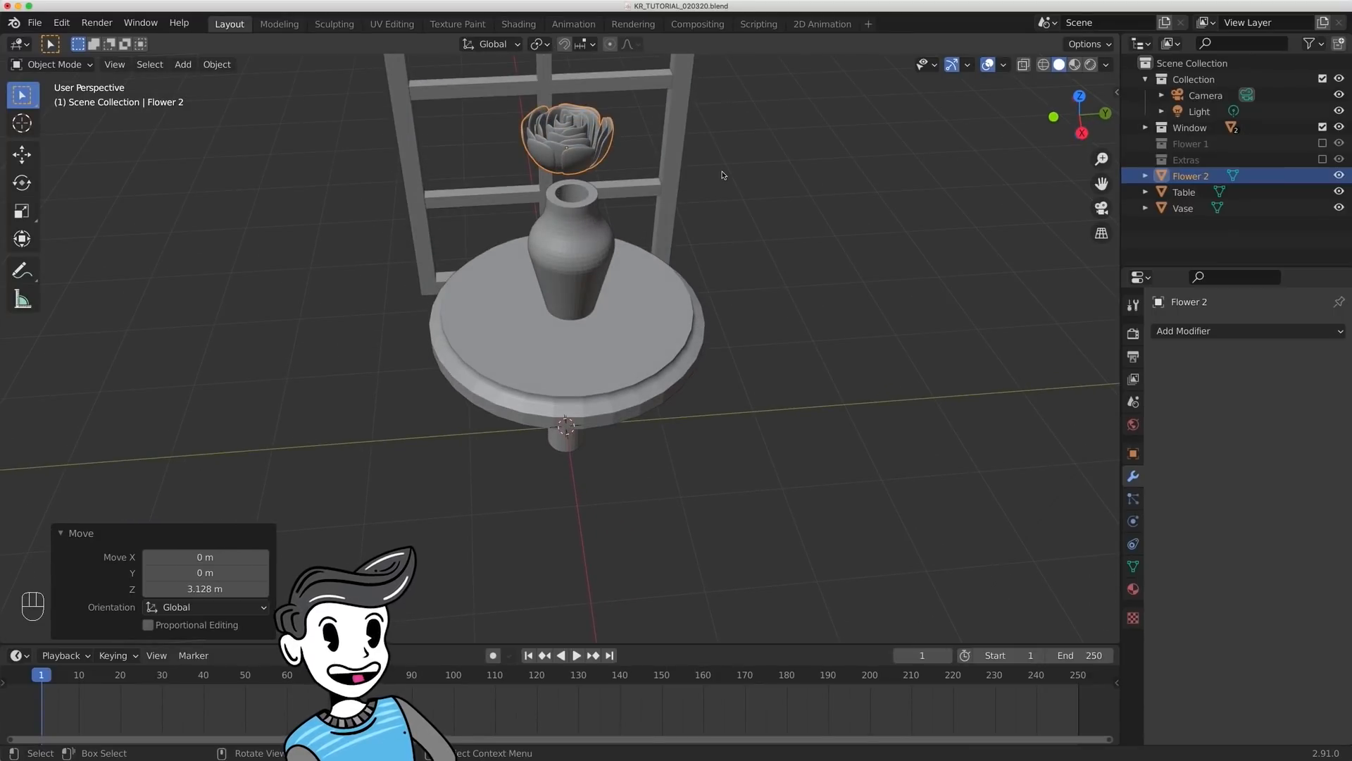
pyautogui.press('r')
pyautogui.press('y')
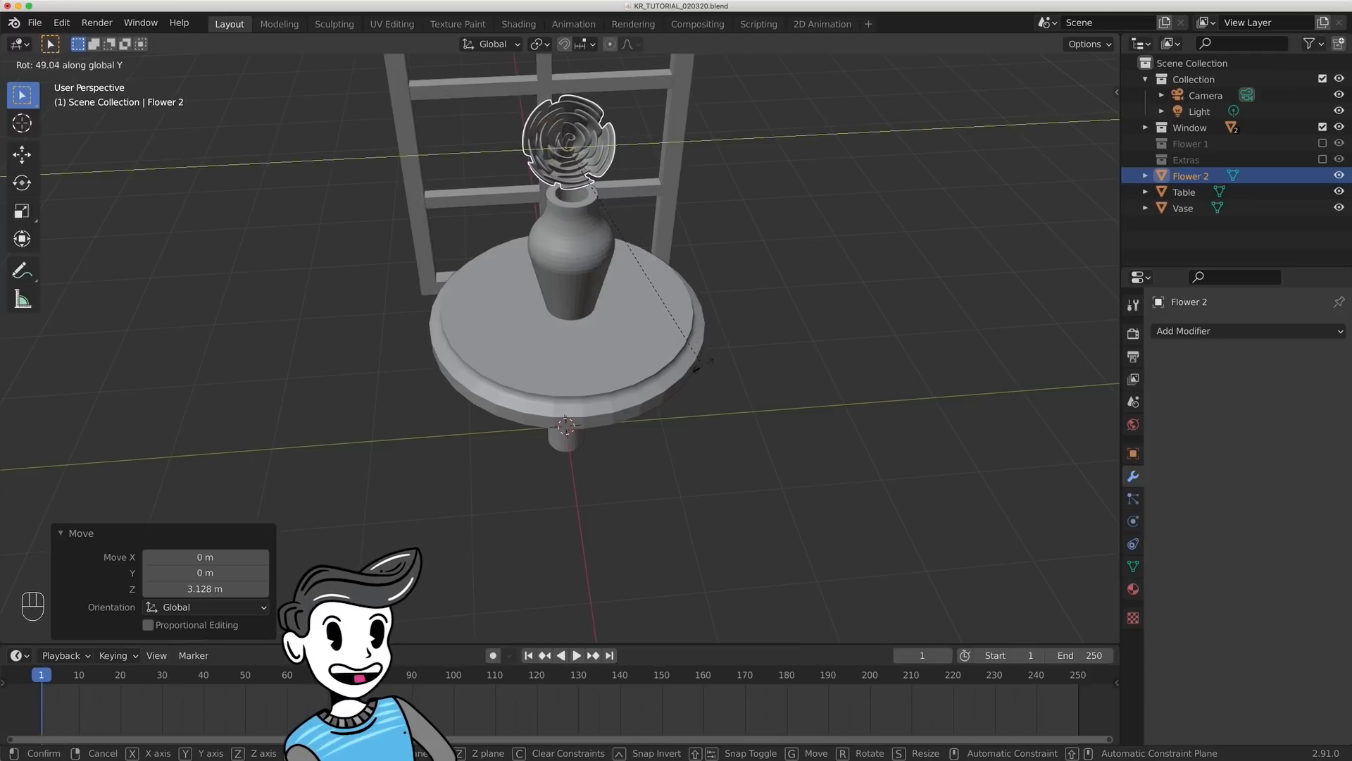
pyautogui.click(699, 342)
pyautogui.moveTo(699, 343); pyautogui.dragTo(790, 326, button='middle')
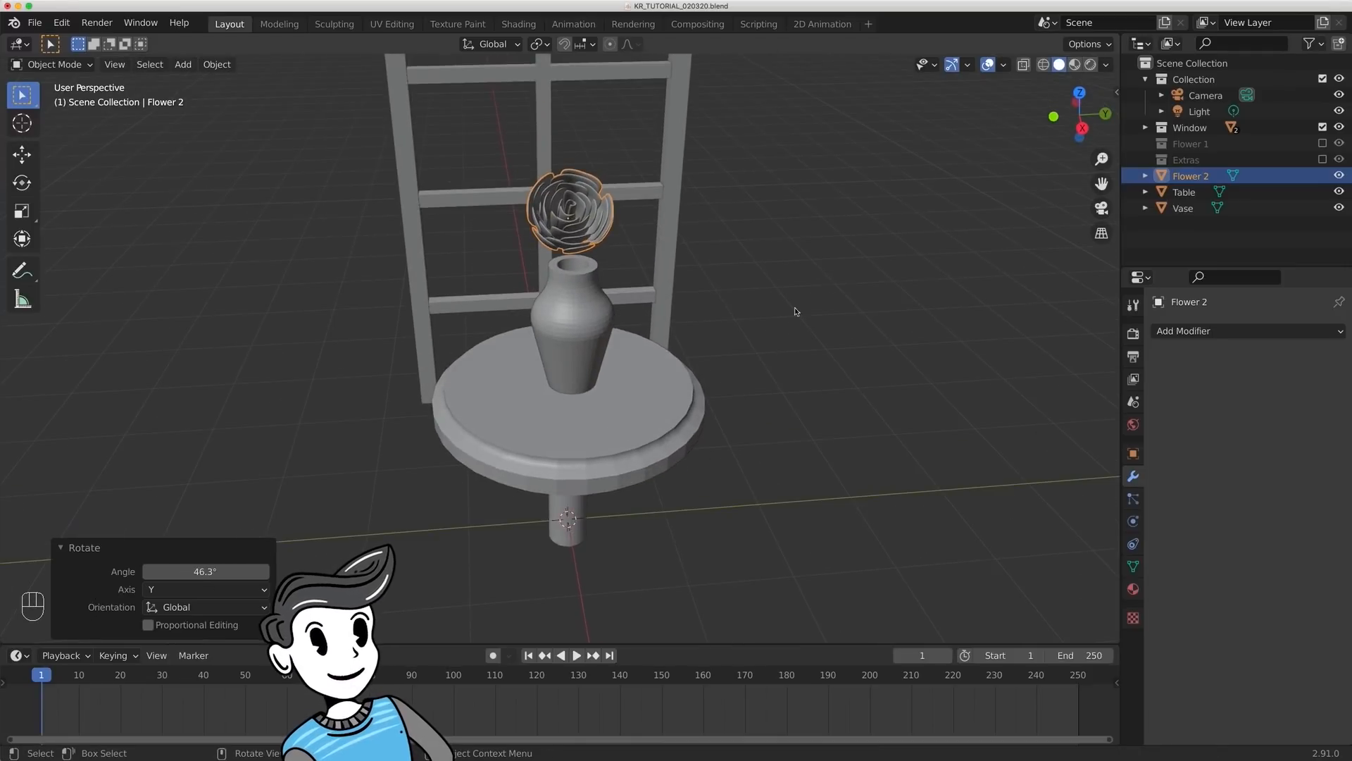
pyautogui.press('r')
pyautogui.hotkey('shift', 'z')
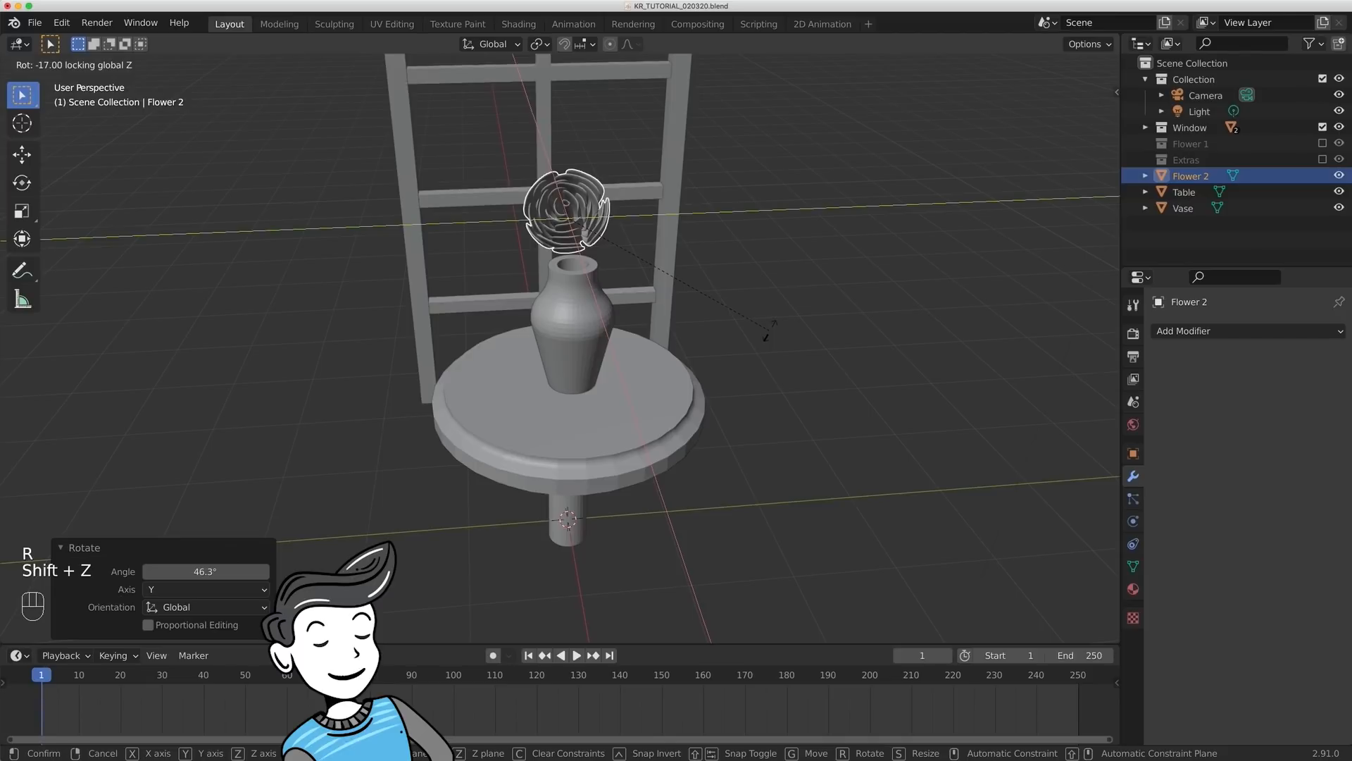
pyautogui.click(770, 328)
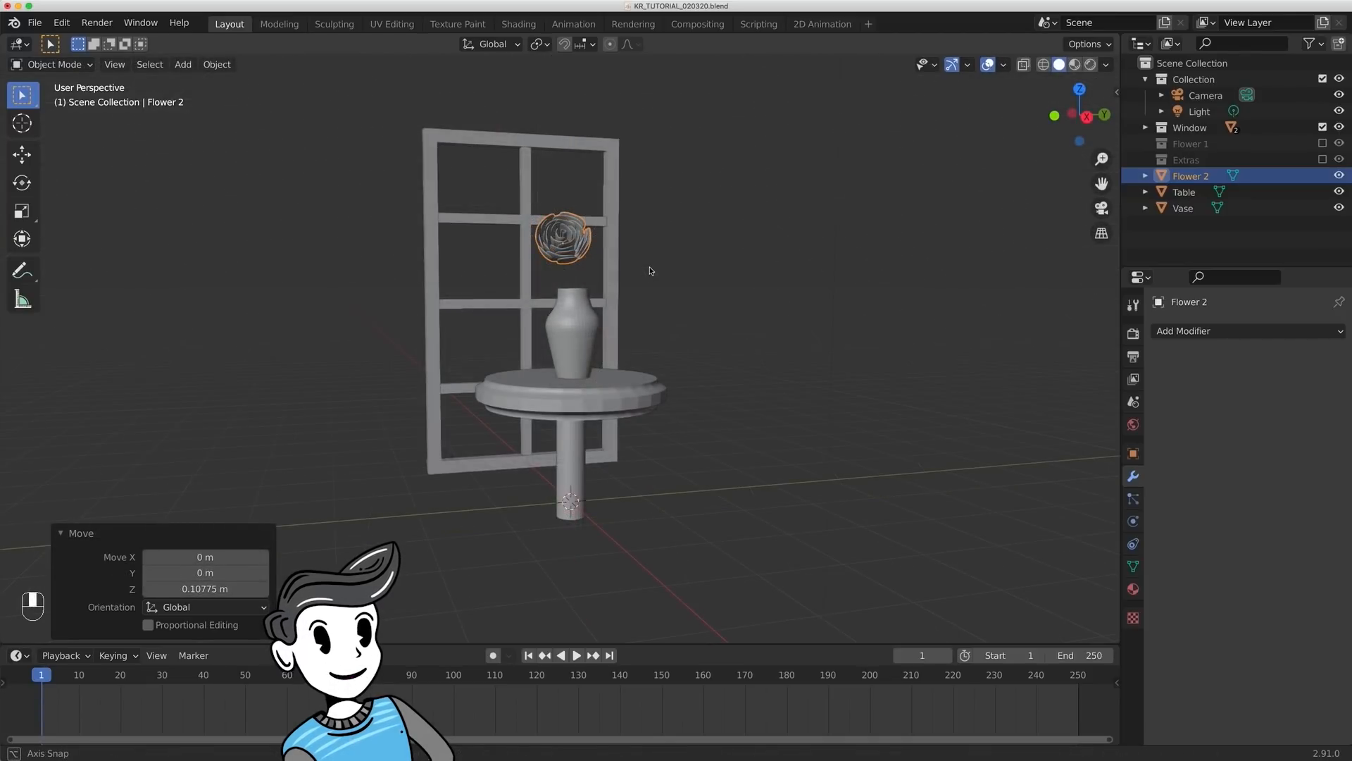
# - Shift Flower 2 about -0.298 m along Y and lower it slightly along Z beside the vase's neck
pyautogui.press('g')
pyautogui.press('y')
pyautogui.press('z')
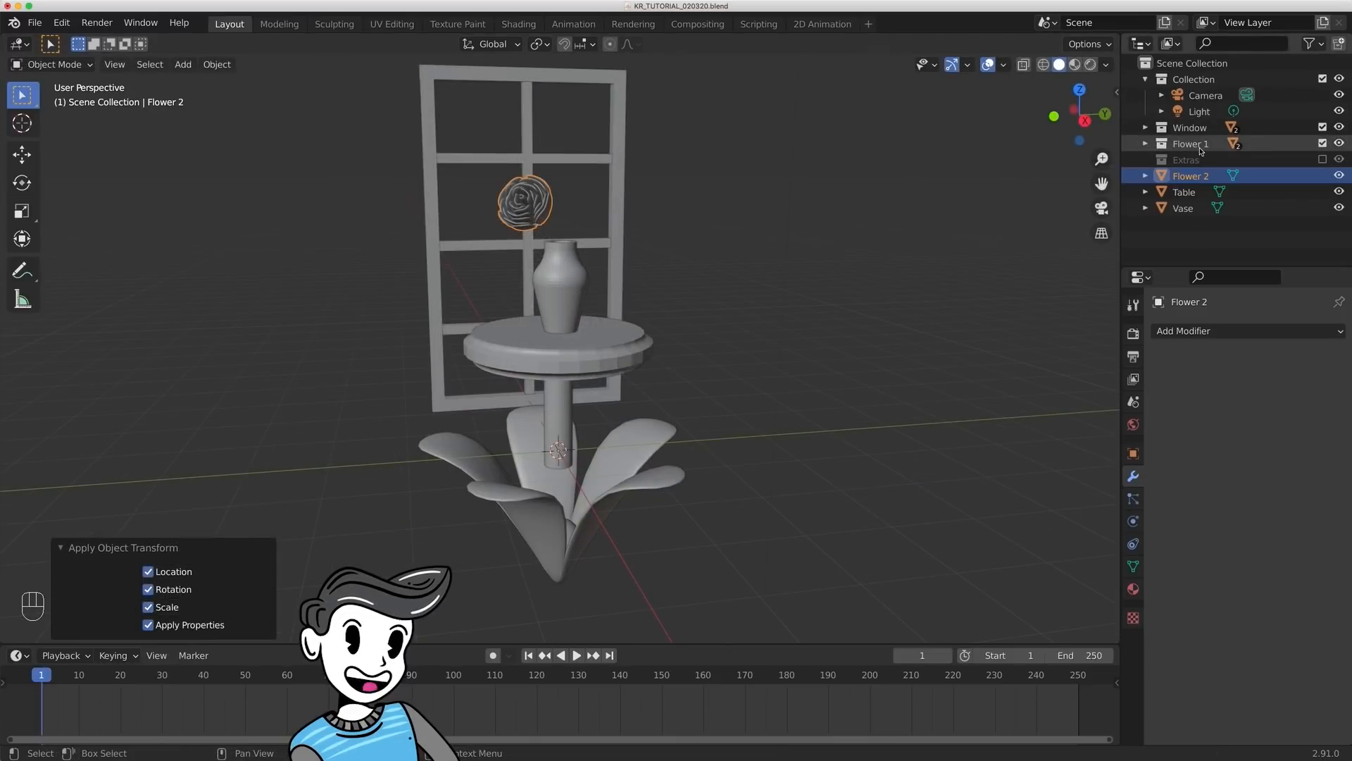
# - Select all objects in the Flower 1 collection and scale them down to about 0.248
pyautogui.click(1200, 148)
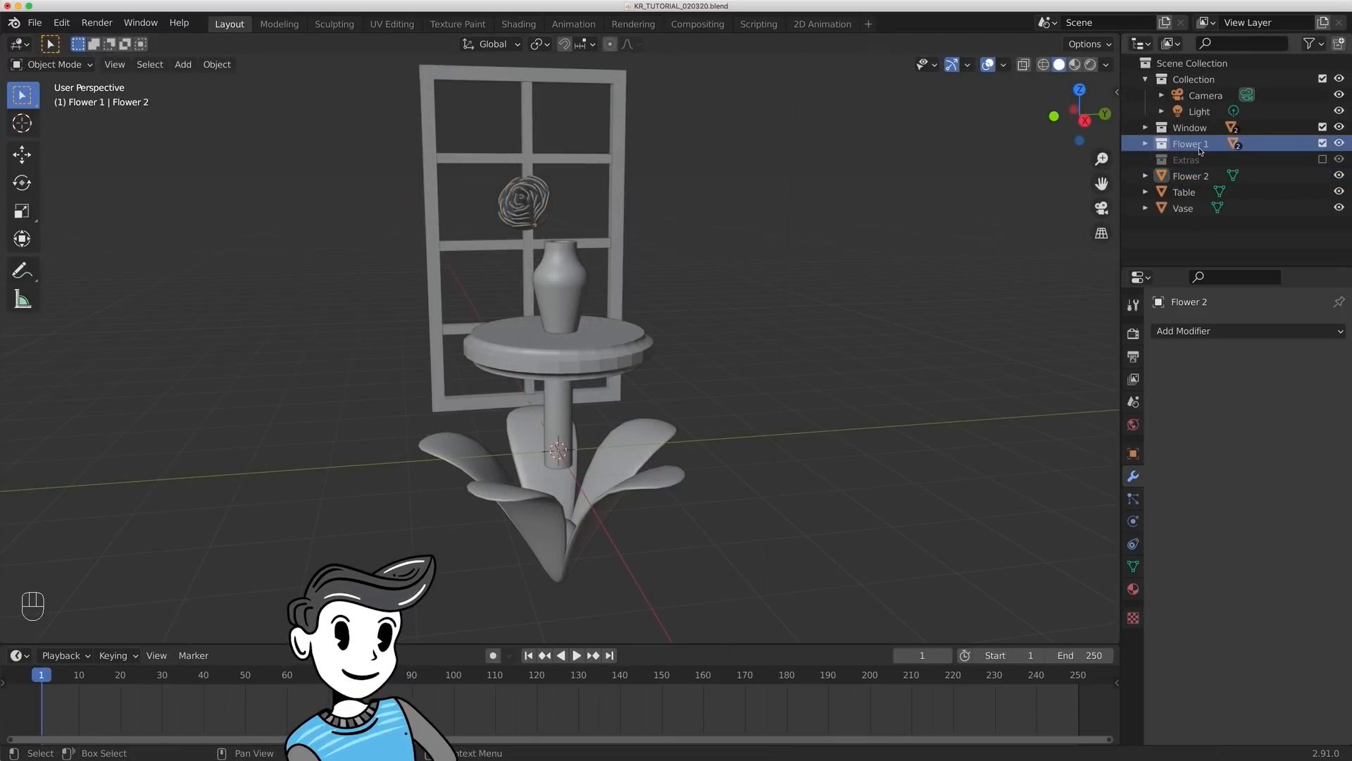
pyautogui.rightClick(1200, 149)
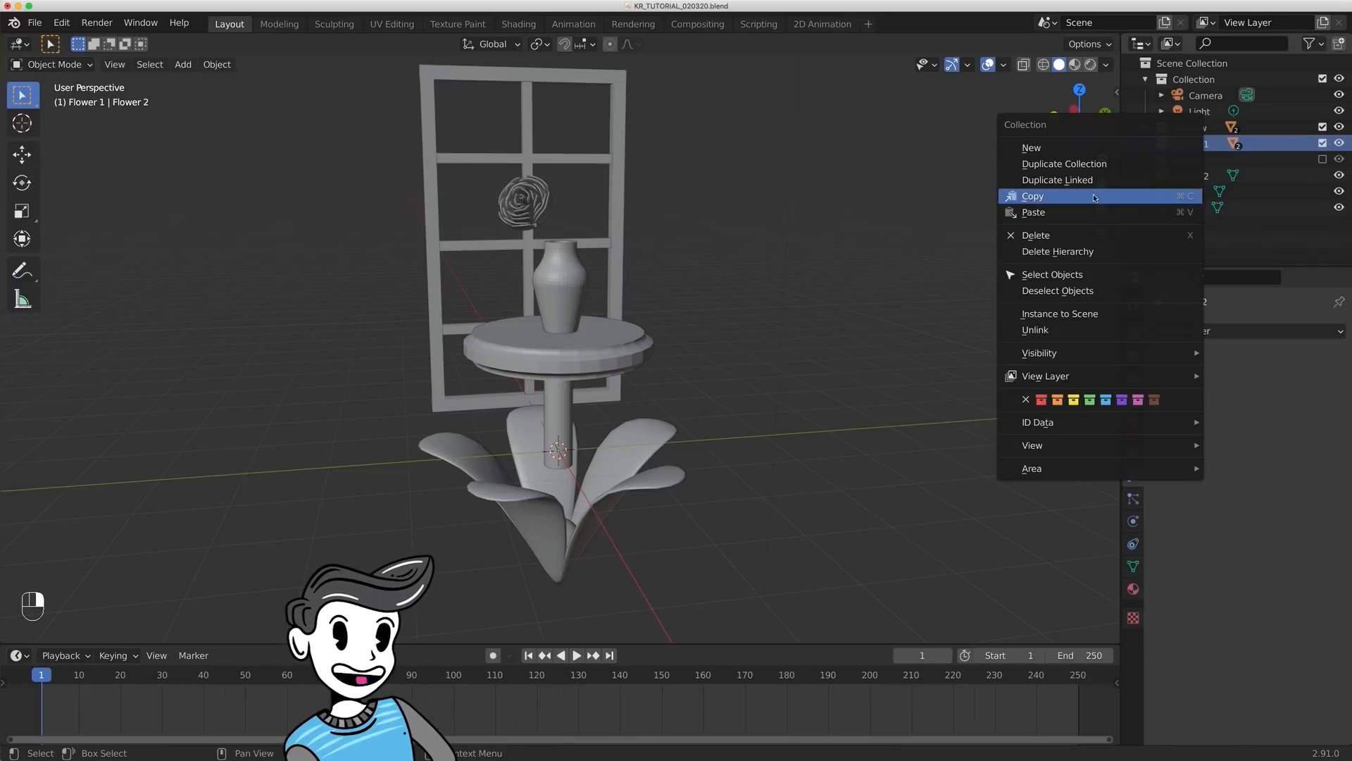
pyautogui.click(1075, 275)
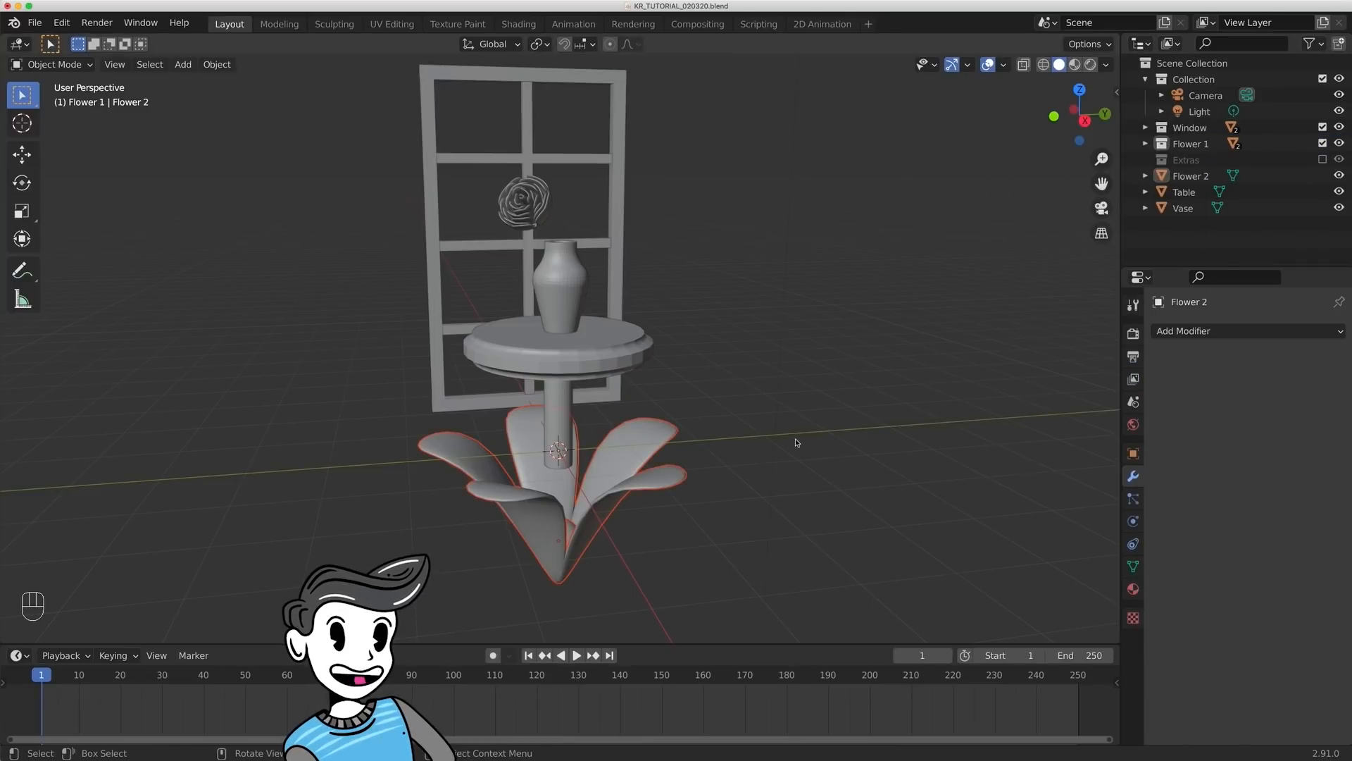
pyautogui.press('s')
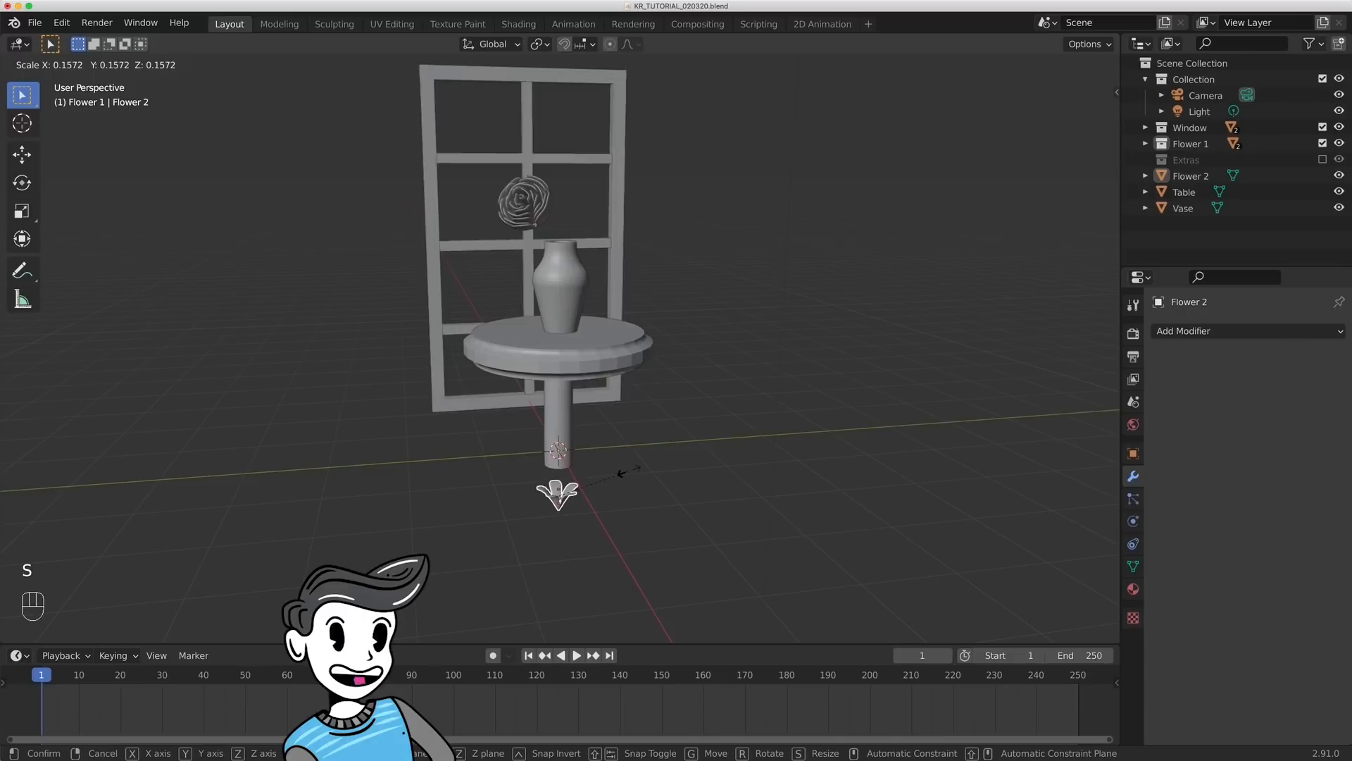
pyautogui.click(648, 500)
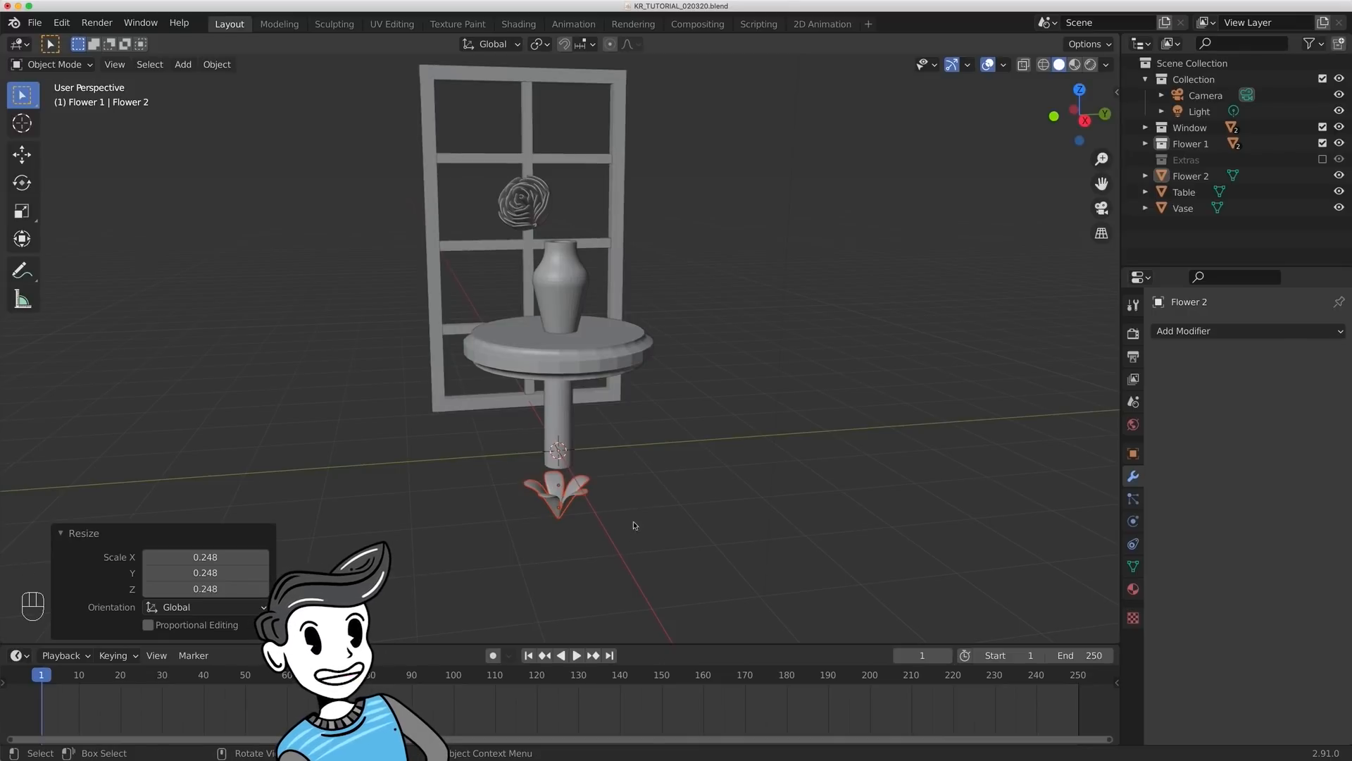
# - Raise the Flower 1 objects along Z above the vase and tilt them around the Y axis
pyautogui.press('g')
pyautogui.press('z')
pyautogui.click(637, 130)
pyautogui.press('r')
pyautogui.press('y')
pyautogui.click(960, 229)
# - Scale the Flower 1 objects down further and, in the right orthographic view, shift them along Y beside Flower 2
pyautogui.press('s')
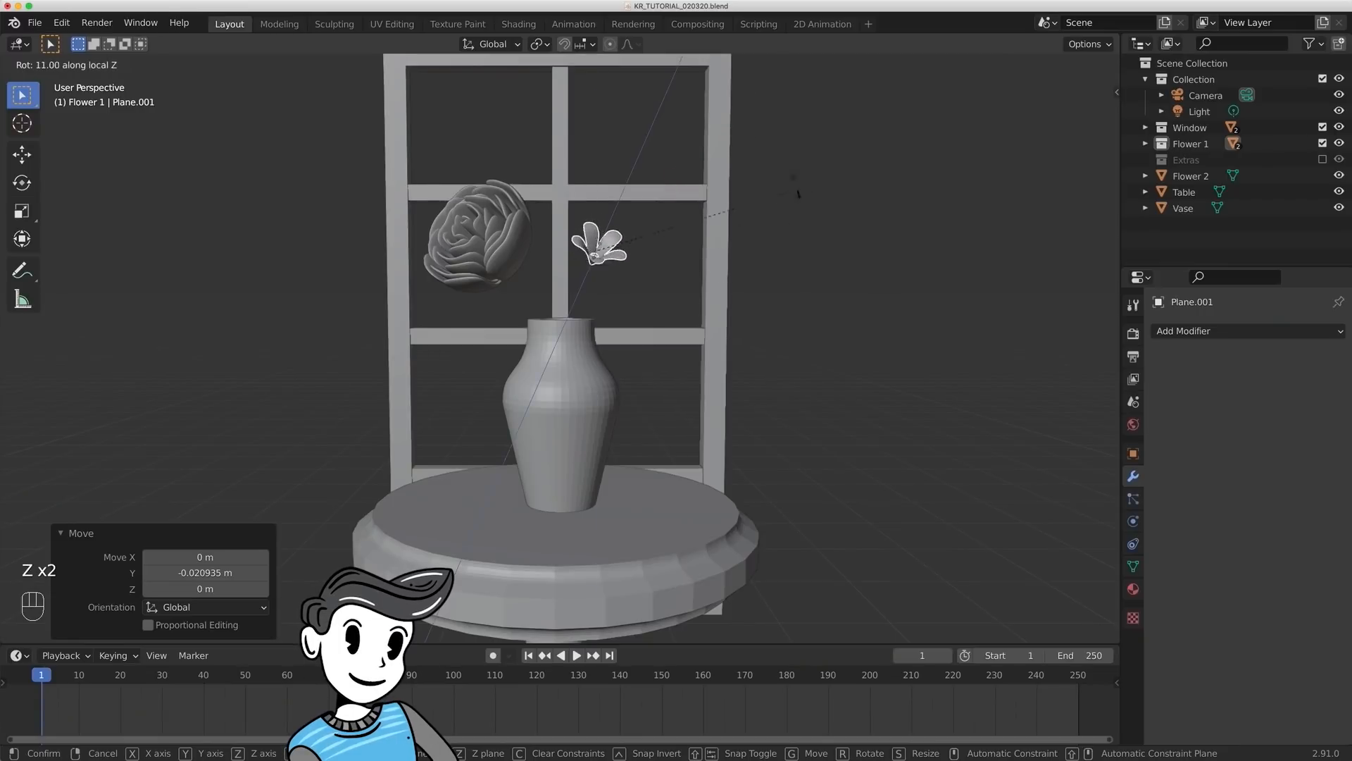
pyautogui.press('KP_3')
pyautogui.press('s')
pyautogui.press('g')
pyautogui.press('y')
pyautogui.click(844, 238)
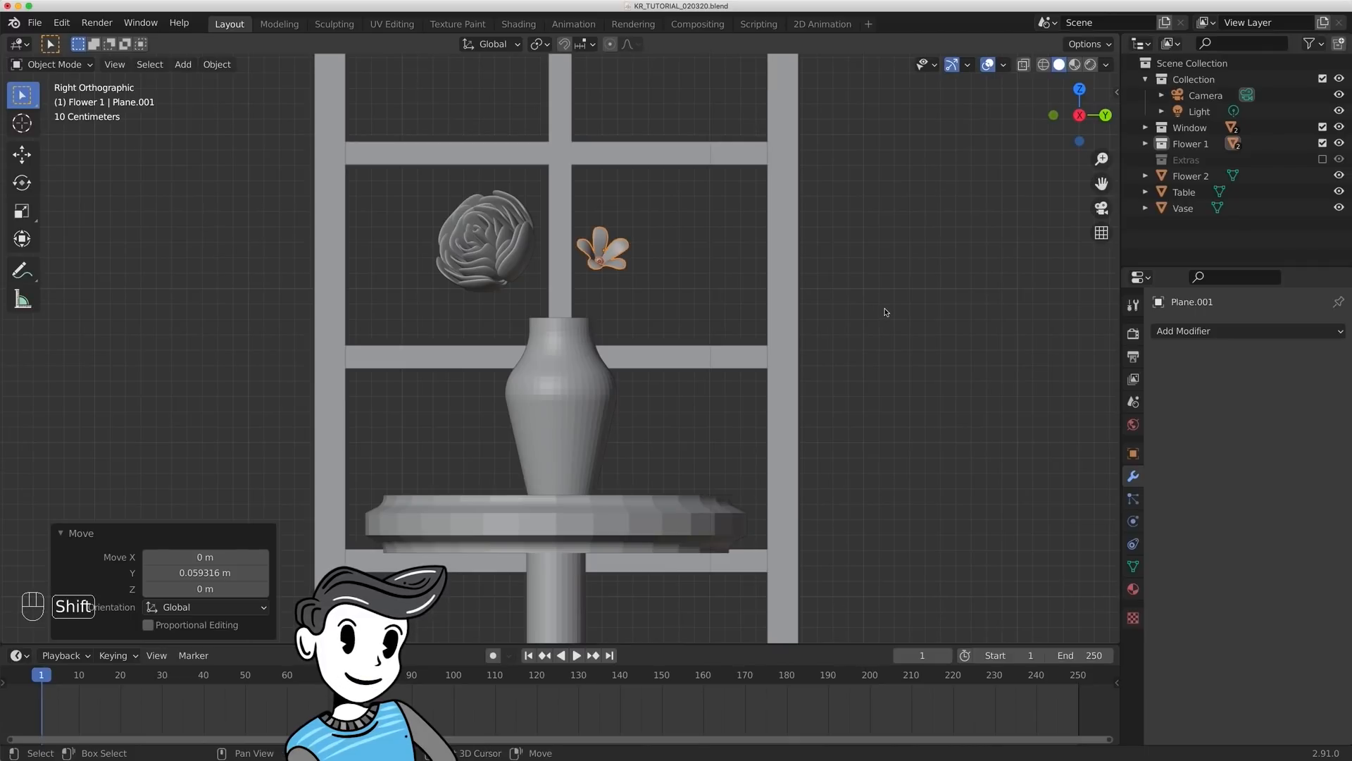
# - Duplicate the small flower and place the copy about -0.279 m along Y, between the original and Flower 2
pyautogui.hotkey('shift', 'd')
pyautogui.press('y')
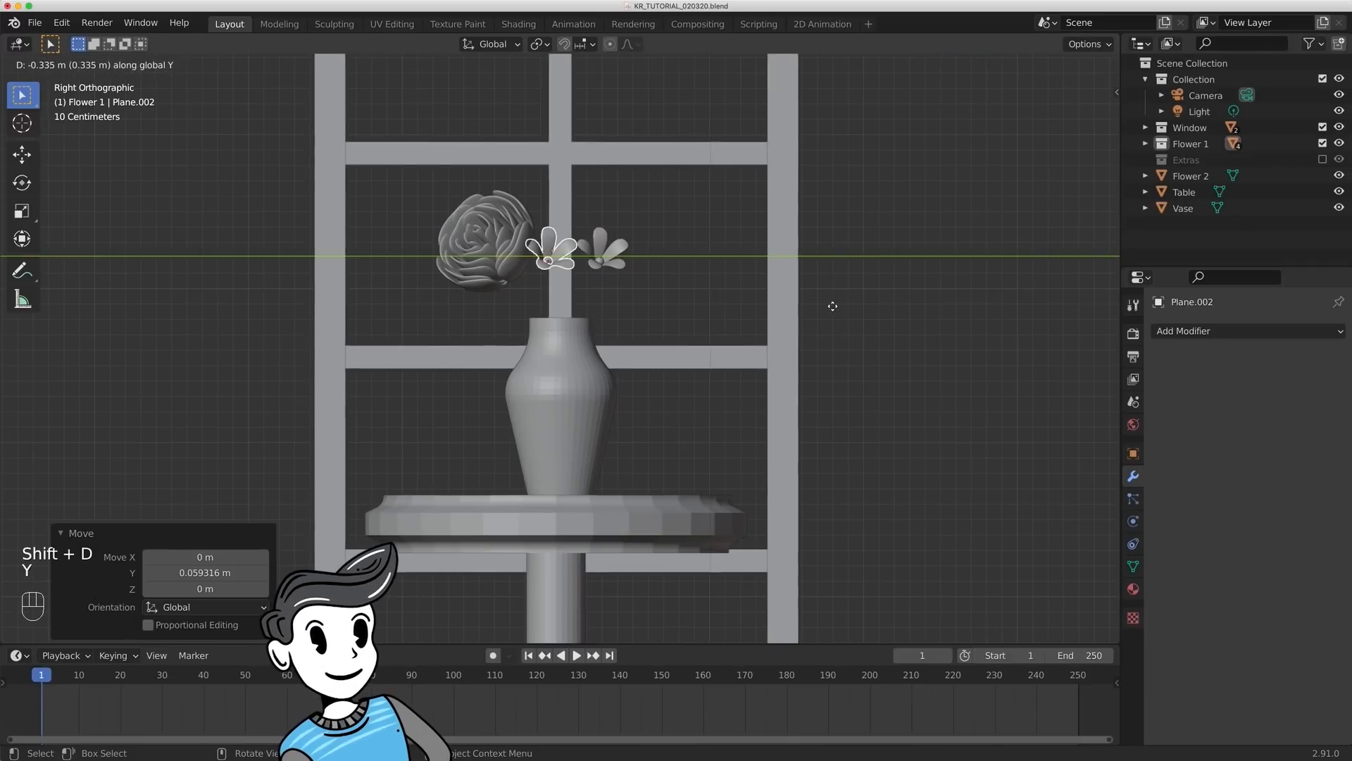
pyautogui.click(839, 307)
# - Rotate the duplicated small flower about -117° around its local Z axis
pyautogui.moveTo(843, 307); pyautogui.dragTo(885, 282, button='middle')
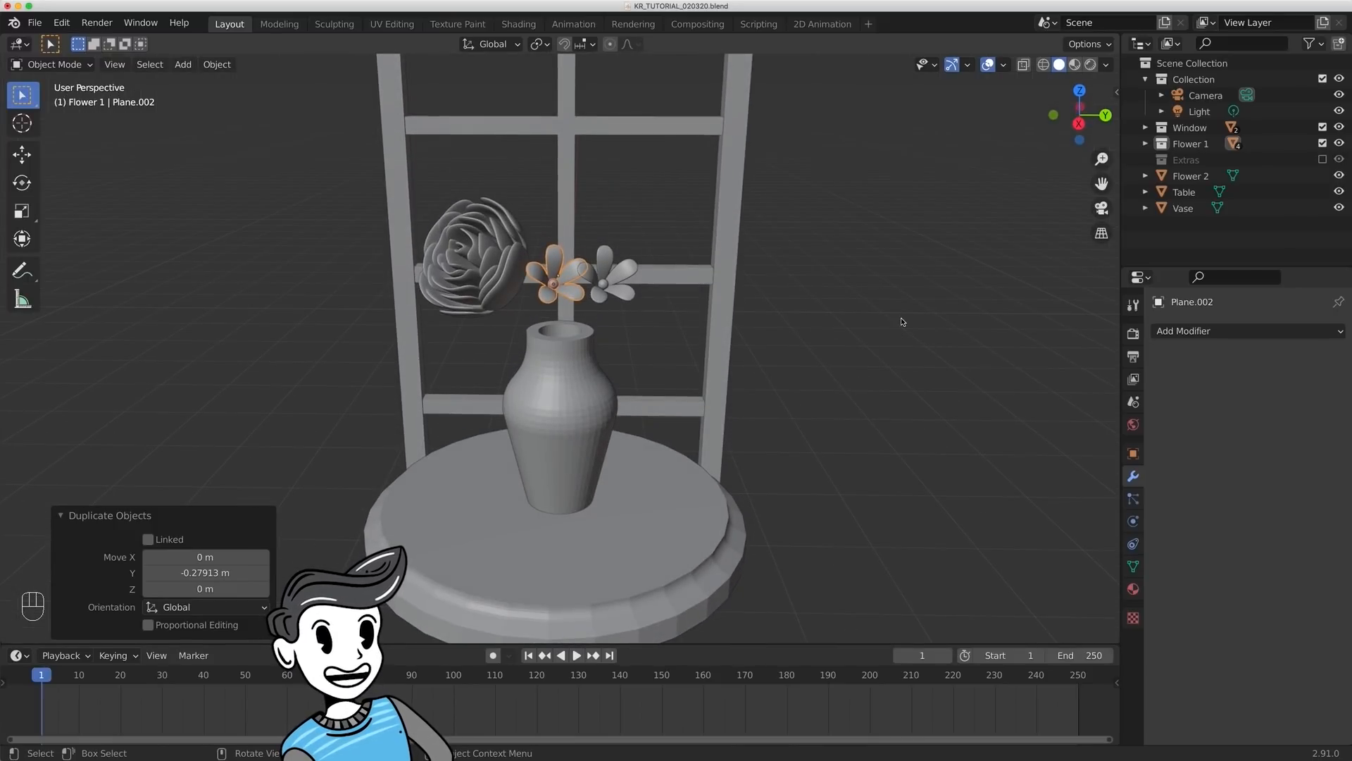
pyautogui.press('r')
pyautogui.press('z')
pyautogui.press('z')
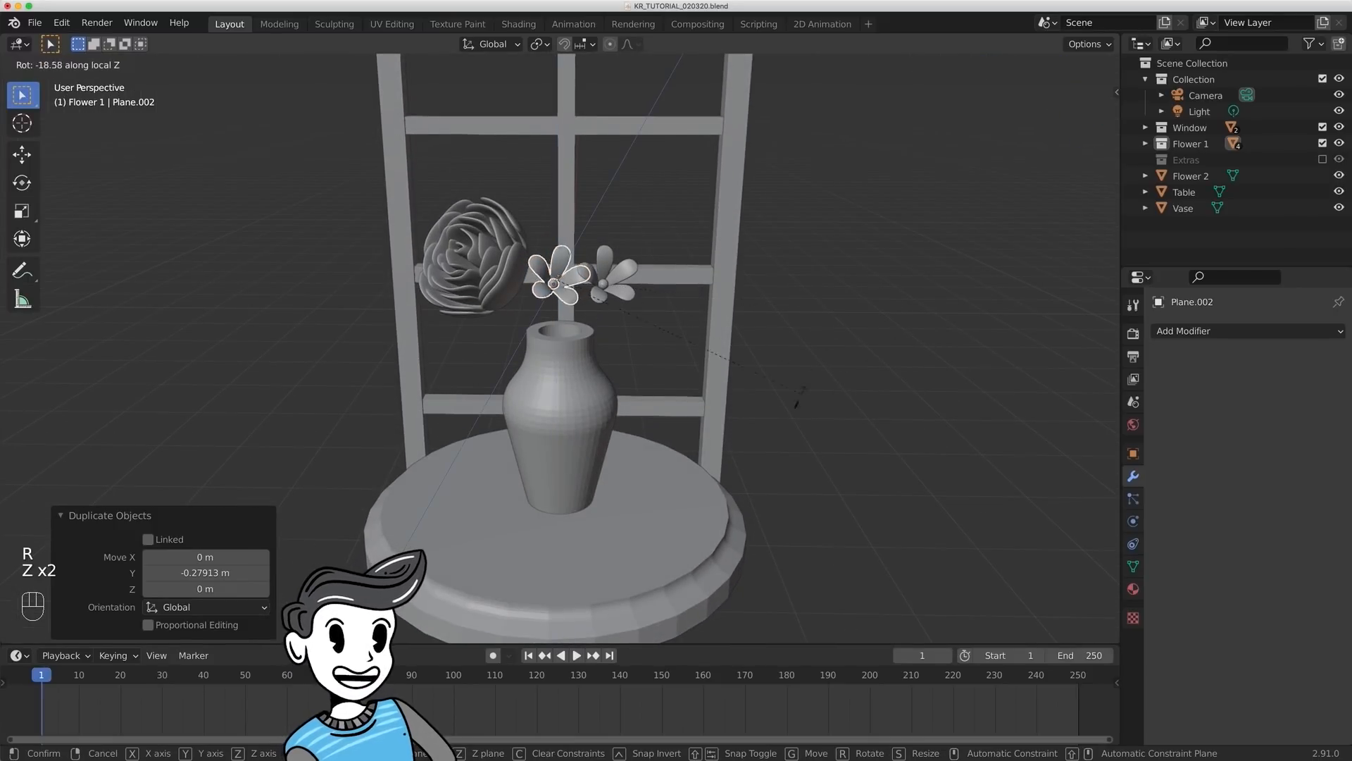
pyautogui.click(521, 332)
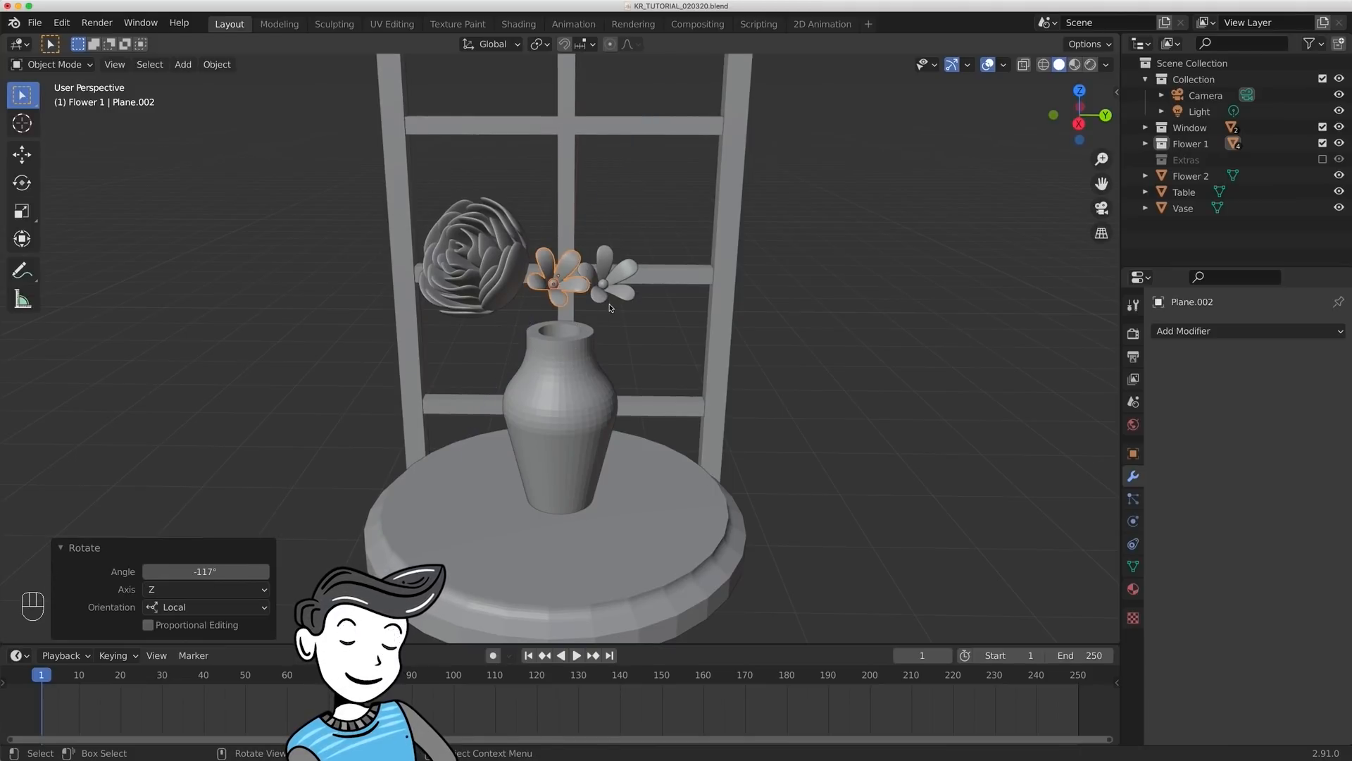
# - Lower the duplicated small flower along Z, scale it down, and adjust its rotation
pyautogui.press('g')
pyautogui.press('z')
pyautogui.click(679, 323)
pyautogui.press('s')
pyautogui.click(702, 337)
pyautogui.press('r')
pyautogui.hotkey('shift', 'z')
pyautogui.click(644, 386)
# - Move the duplicated small flower about 0.084 m along the X axis
pyautogui.moveTo(642, 402); pyautogui.dragTo(642, 546, button='middle')
pyautogui.press('g')
pyautogui.press('y')
pyautogui.press('x')
pyautogui.click(740, 399)
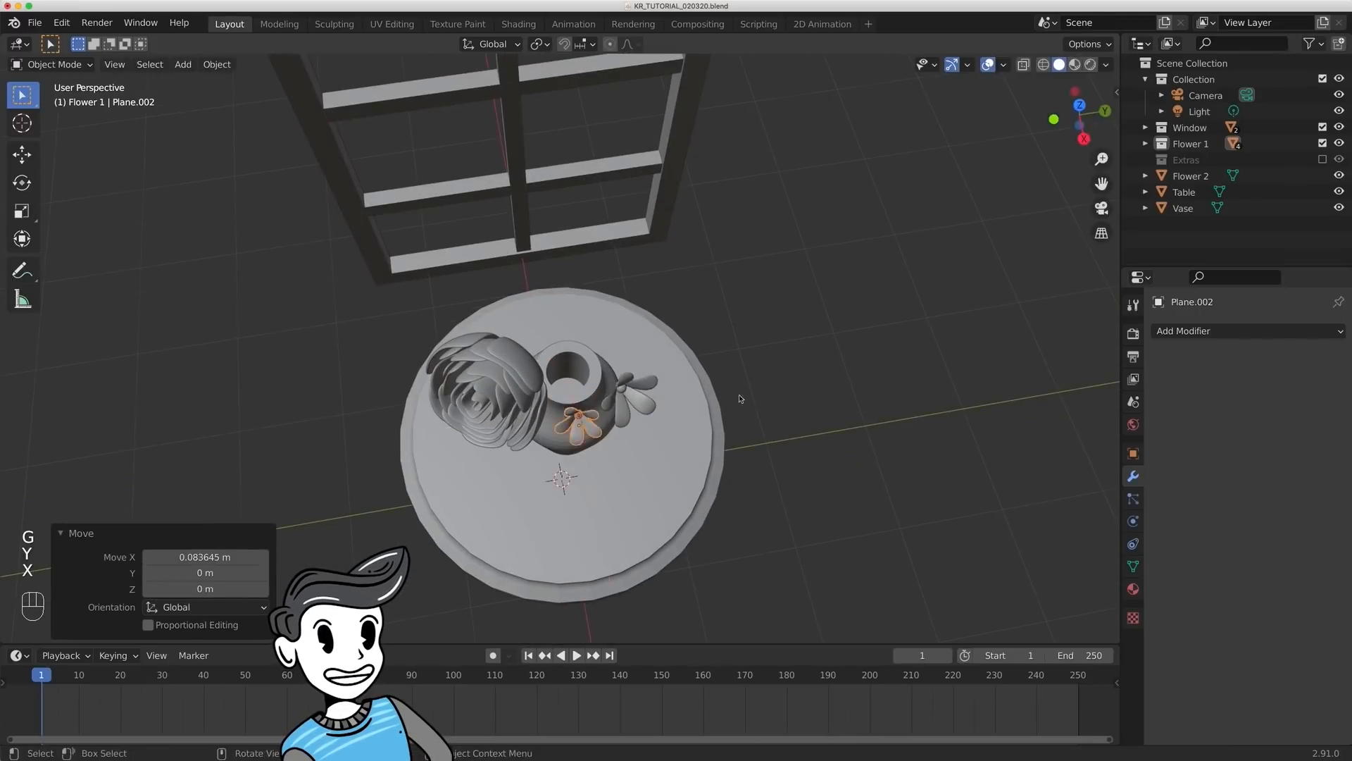
# - Shift the duplicated small flower along the Y axis beside the original small flower
pyautogui.moveTo(740, 399); pyautogui.dragTo(734, 310, button='middle')
pyautogui.click(615, 289)
pyautogui.press('g')
pyautogui.press('z')
pyautogui.press('Escape')
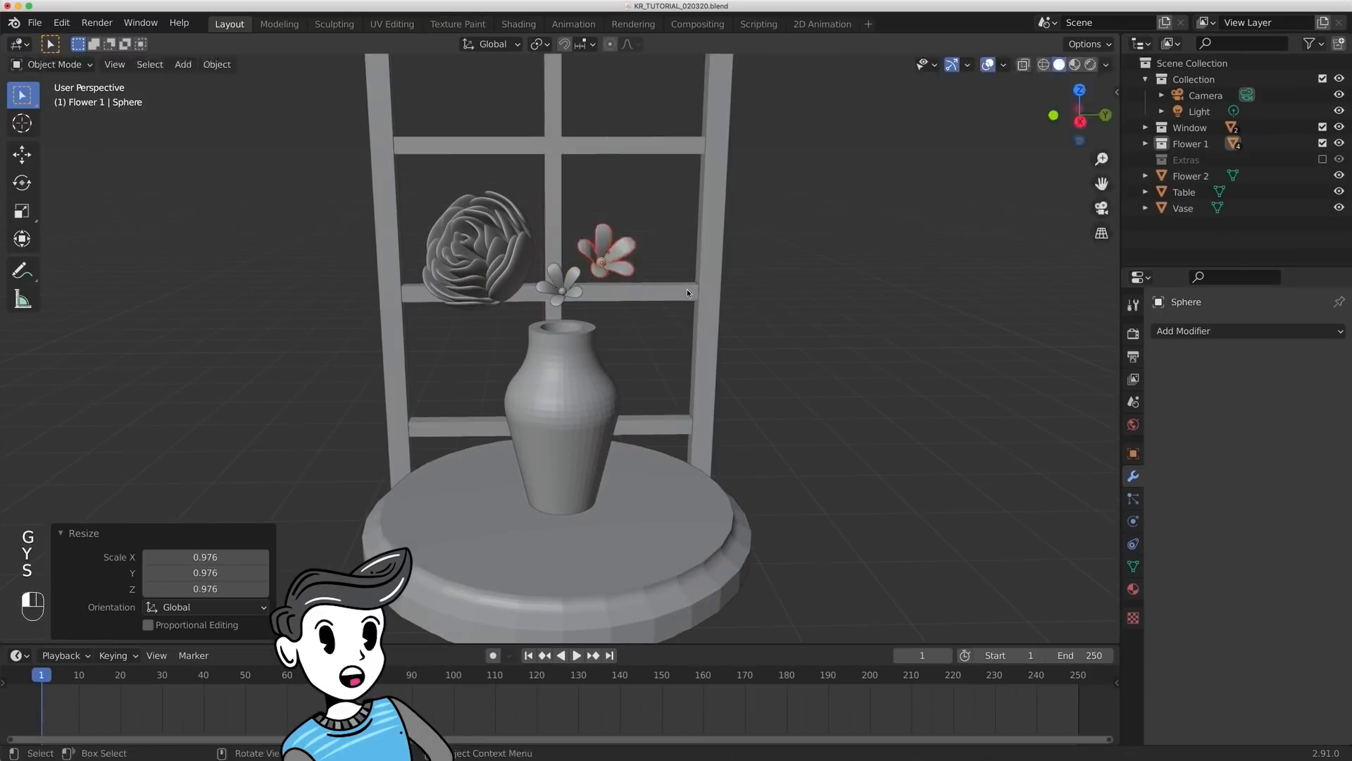
pyautogui.click(567, 288)
pyautogui.press('g')
pyautogui.press('y')
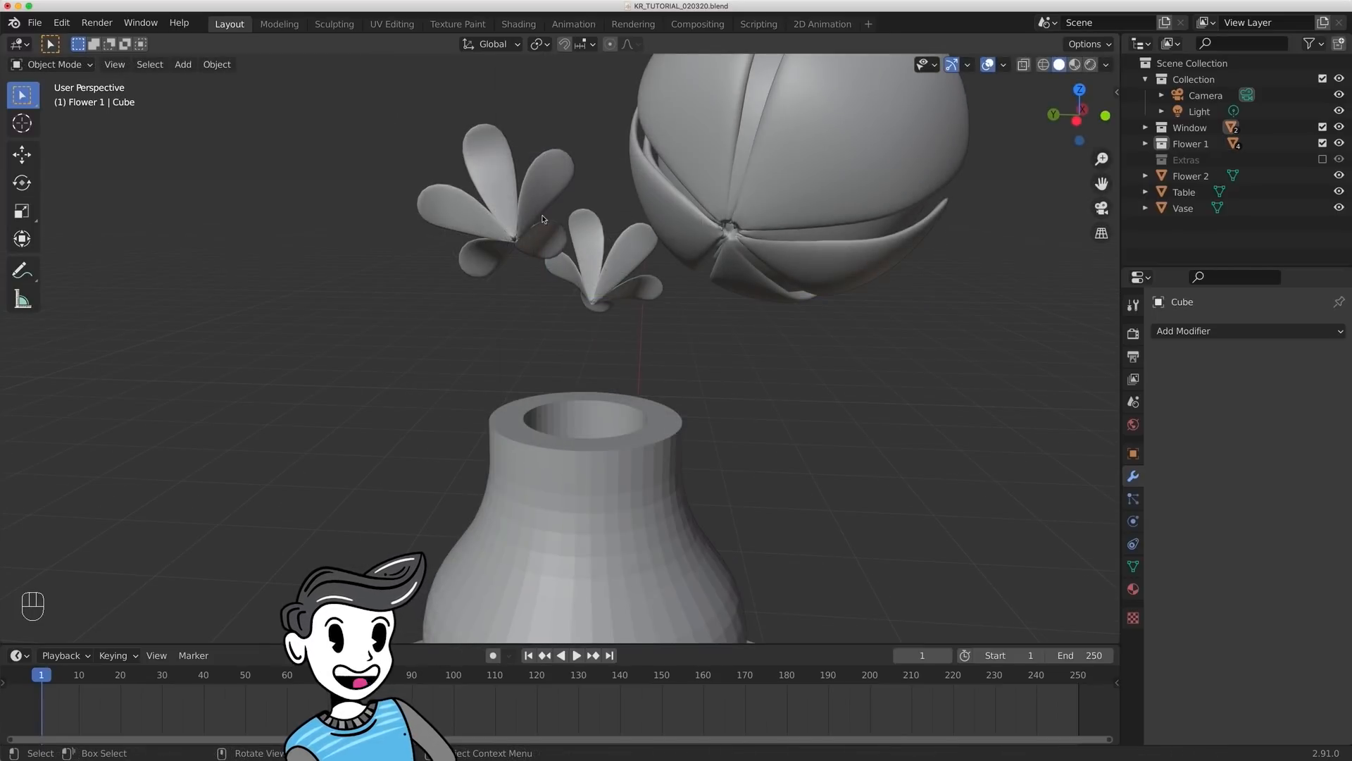
# - Place the 3D cursor at the base of the original small flower and add a Bezier curve there
pyautogui.press('shift')
pyautogui.keyDown('shift'); pyautogui.rightClick(513, 241); pyautogui.keyUp('shift')
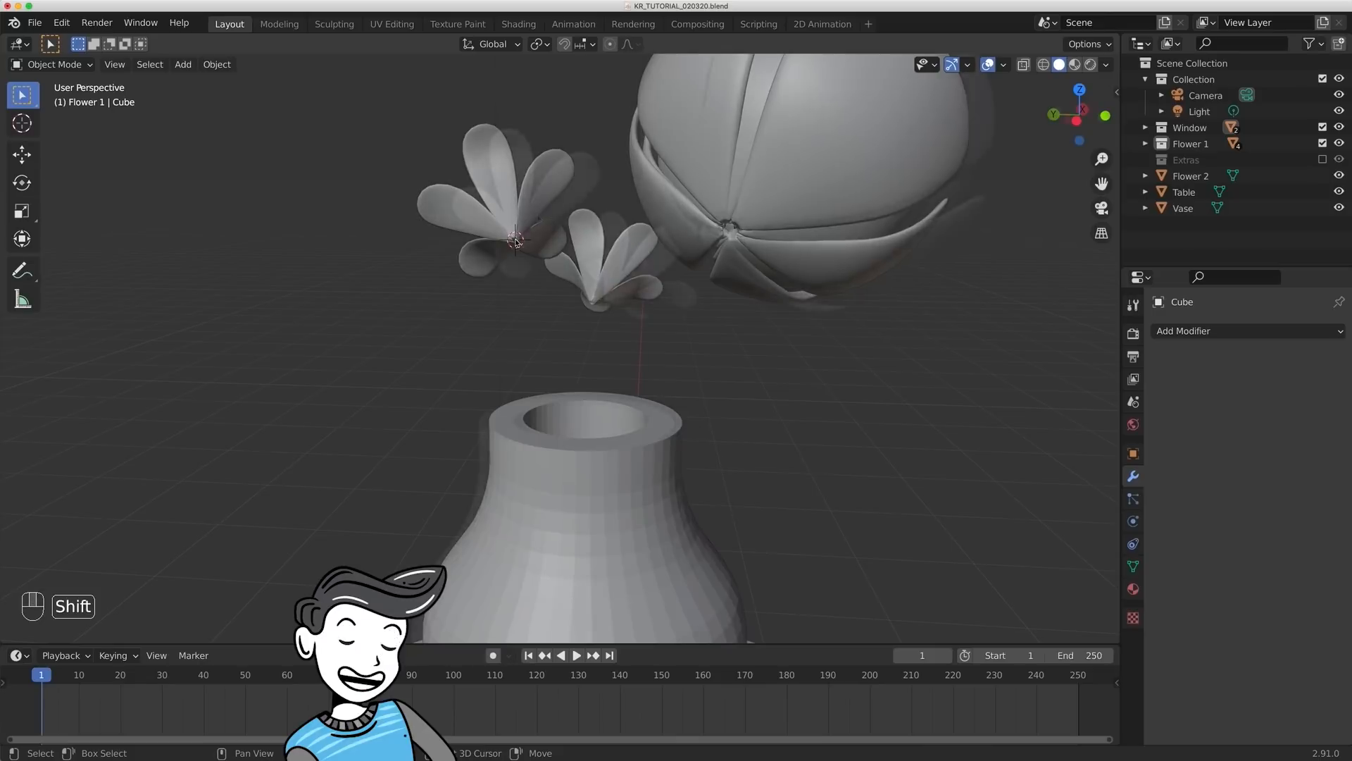
pyautogui.hotkey('shift', 'a')
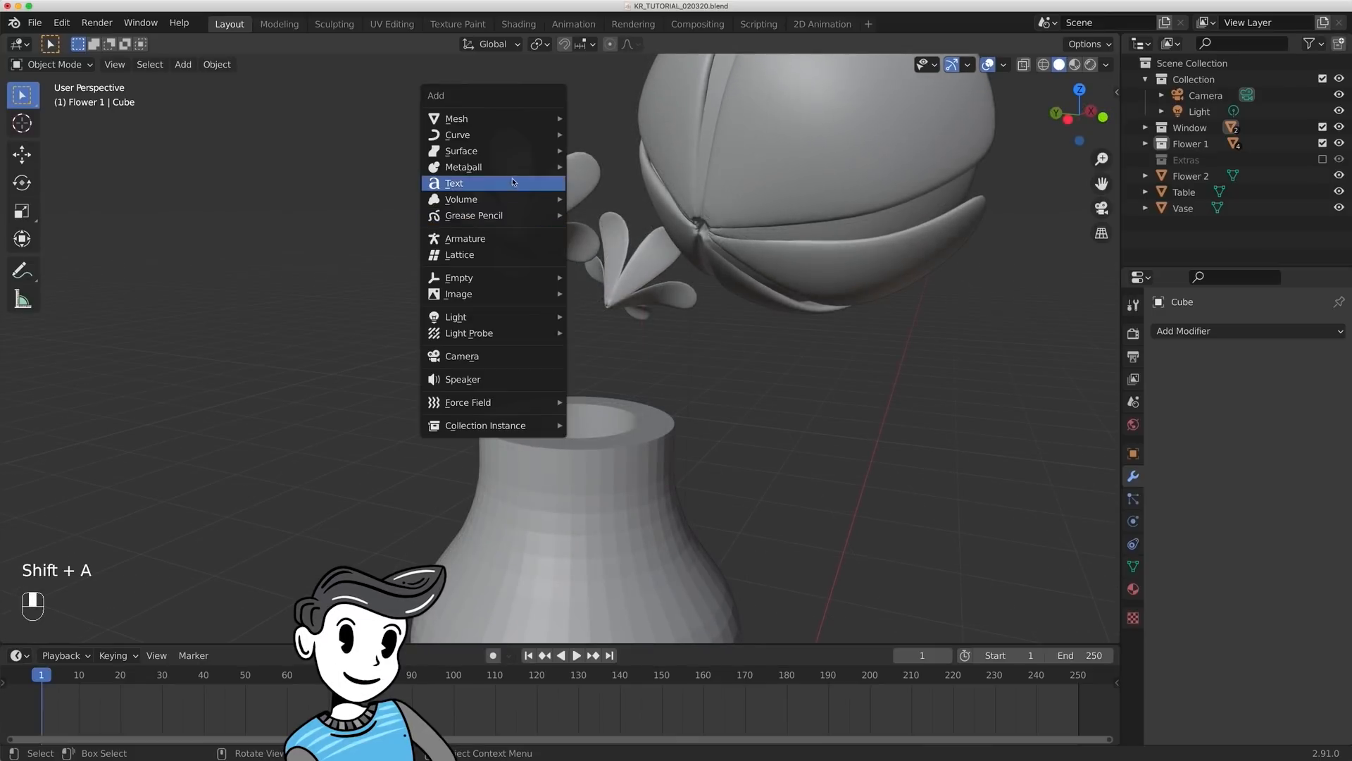
pyautogui.moveTo(507, 132)
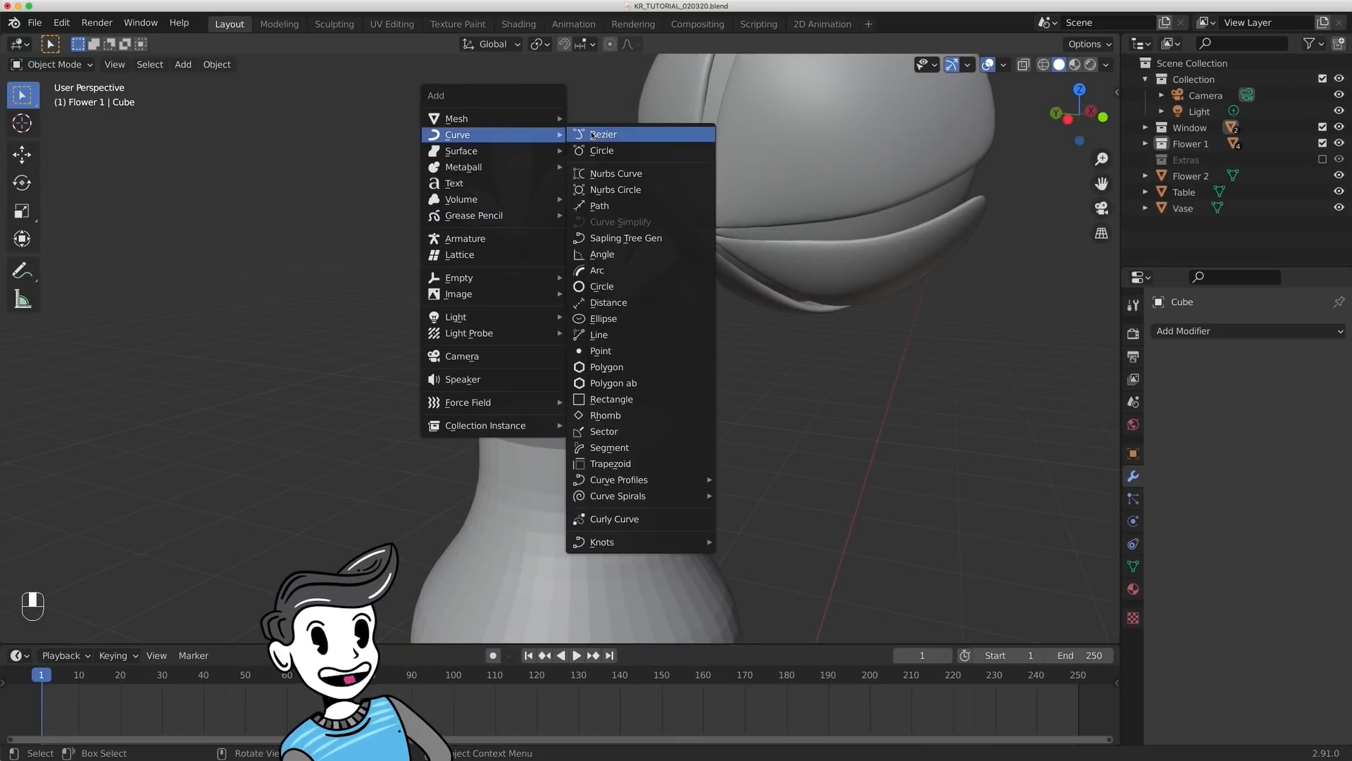
pyautogui.click(591, 135)
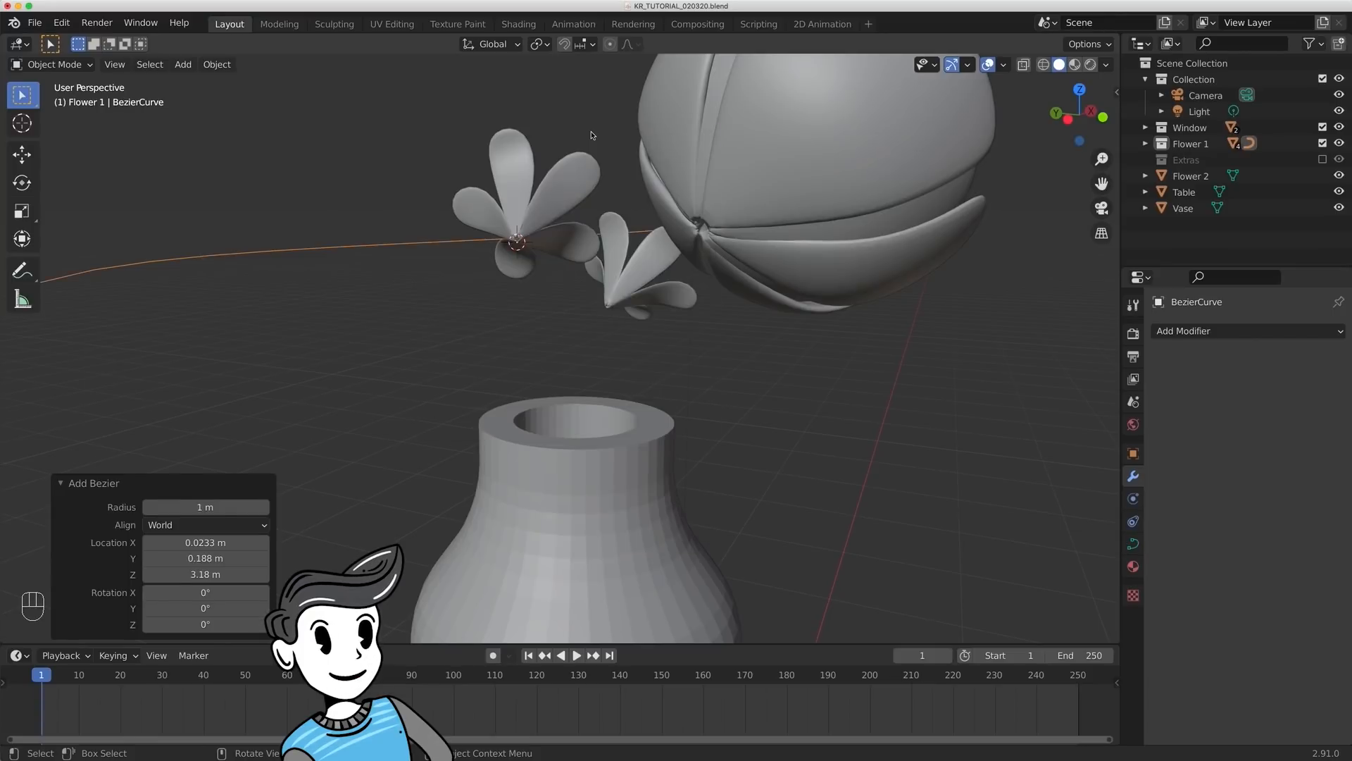
# - Give the Bezier curve a round bevel with a depth of 0.015 m
pyautogui.moveTo(723, 235); pyautogui.dragTo(471, 343, button='middle')
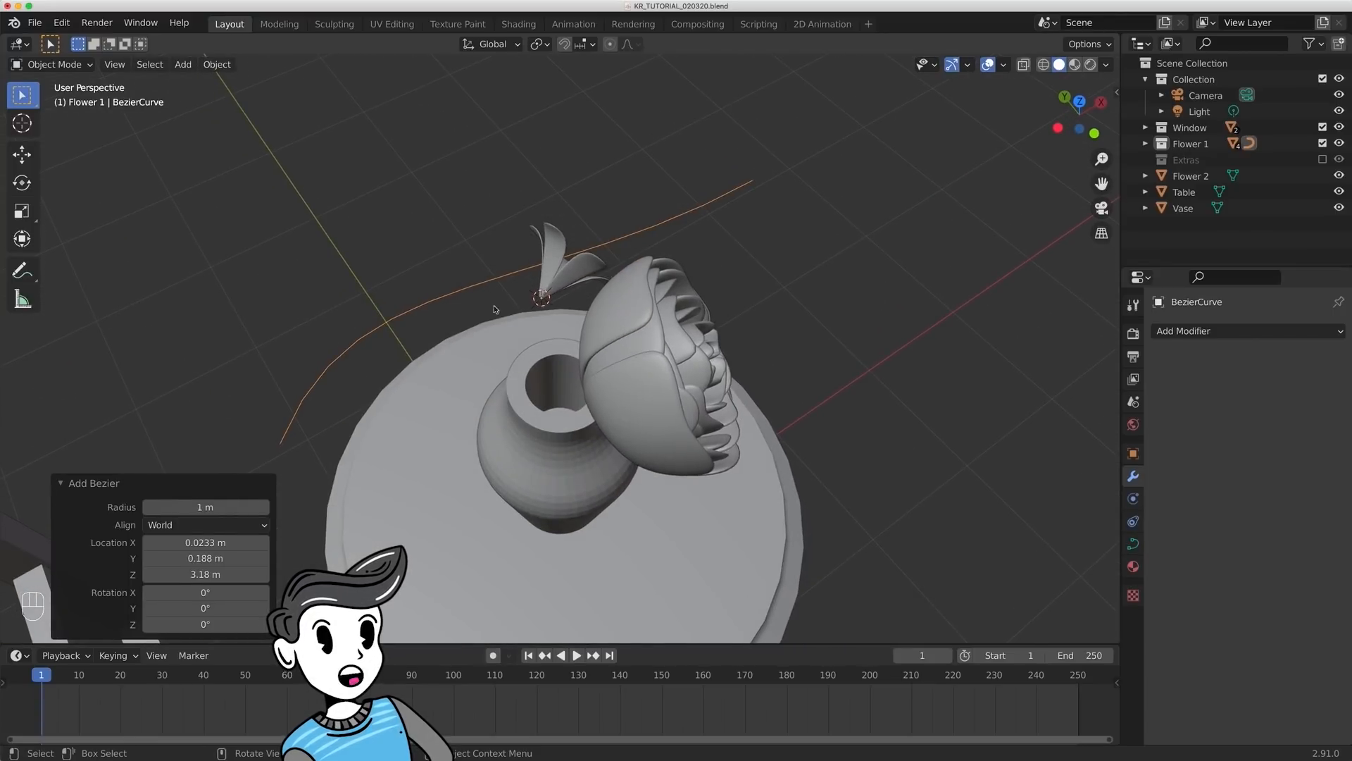
pyautogui.click(1134, 543)
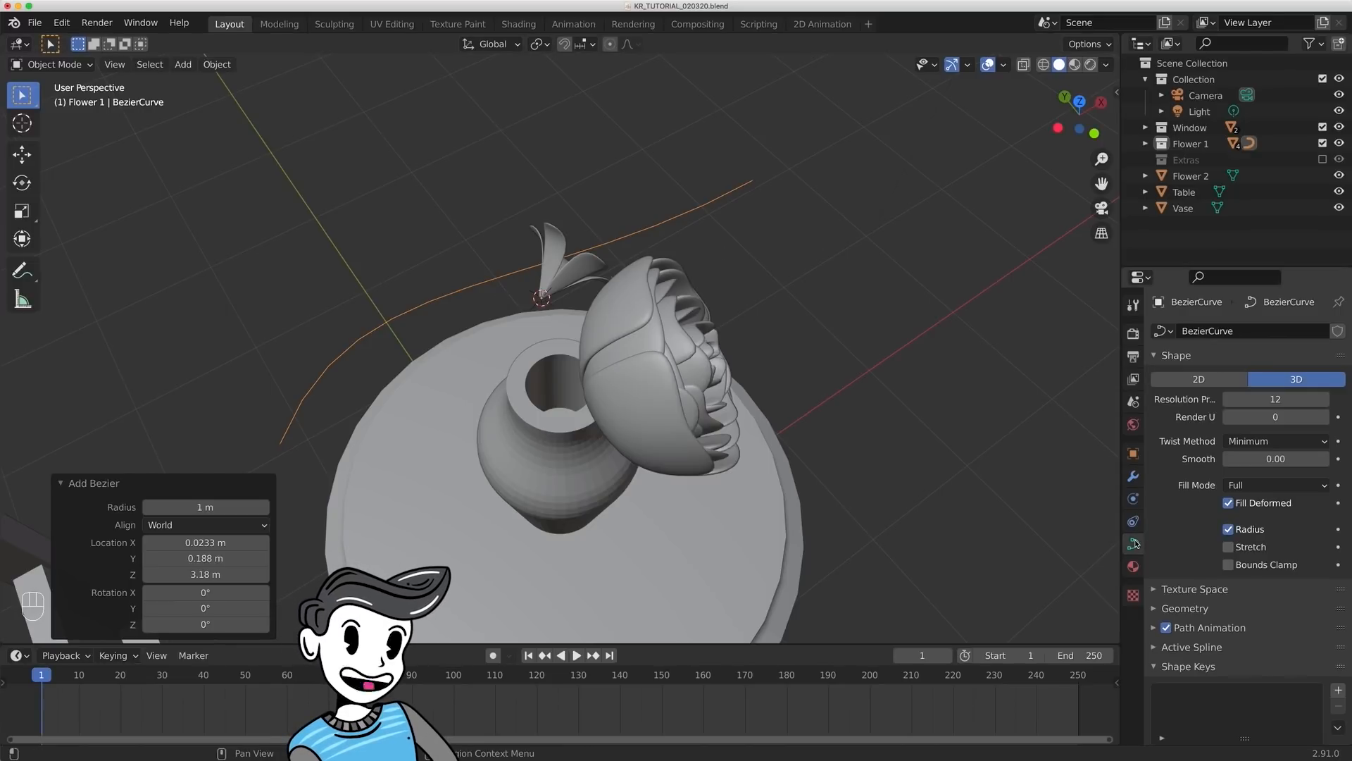
pyautogui.click(1197, 610)
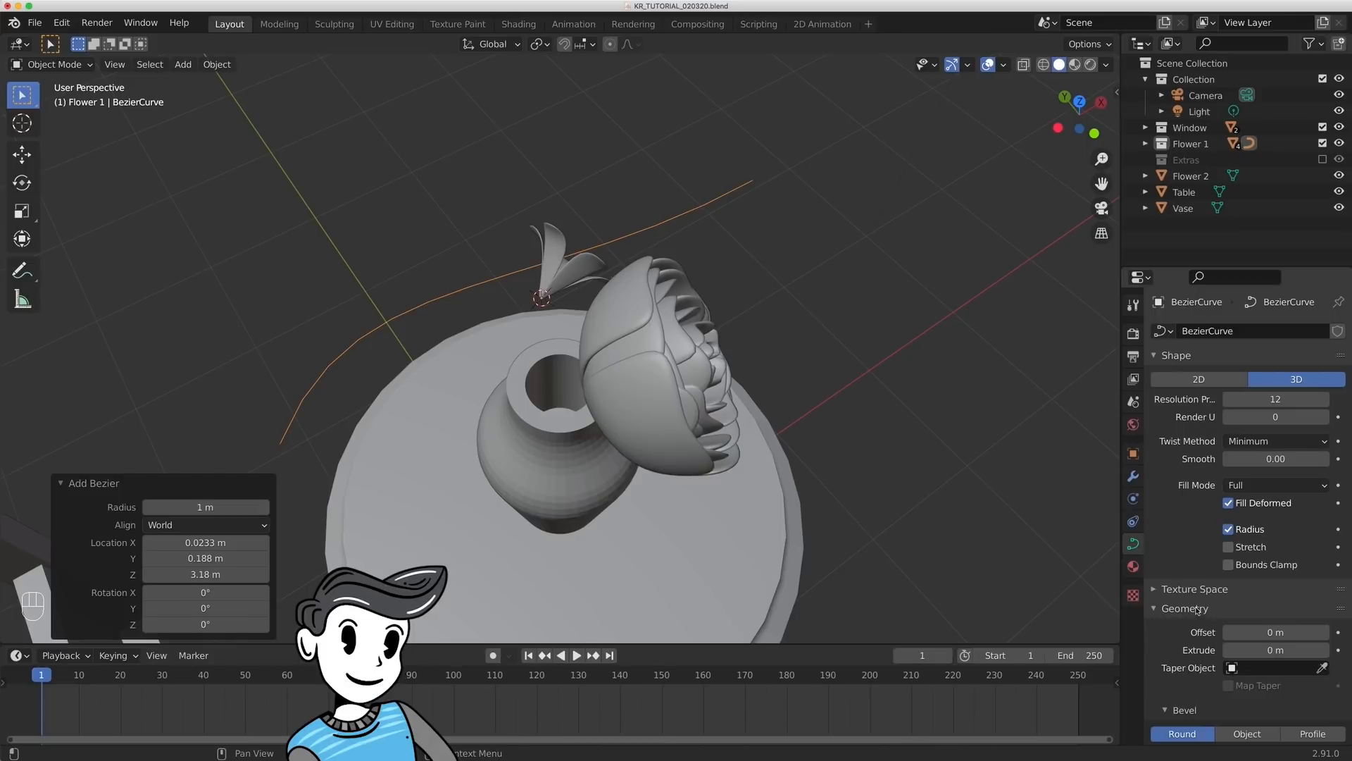
pyautogui.scroll(-4, 1240, 634)
pyautogui.click(1253, 645)
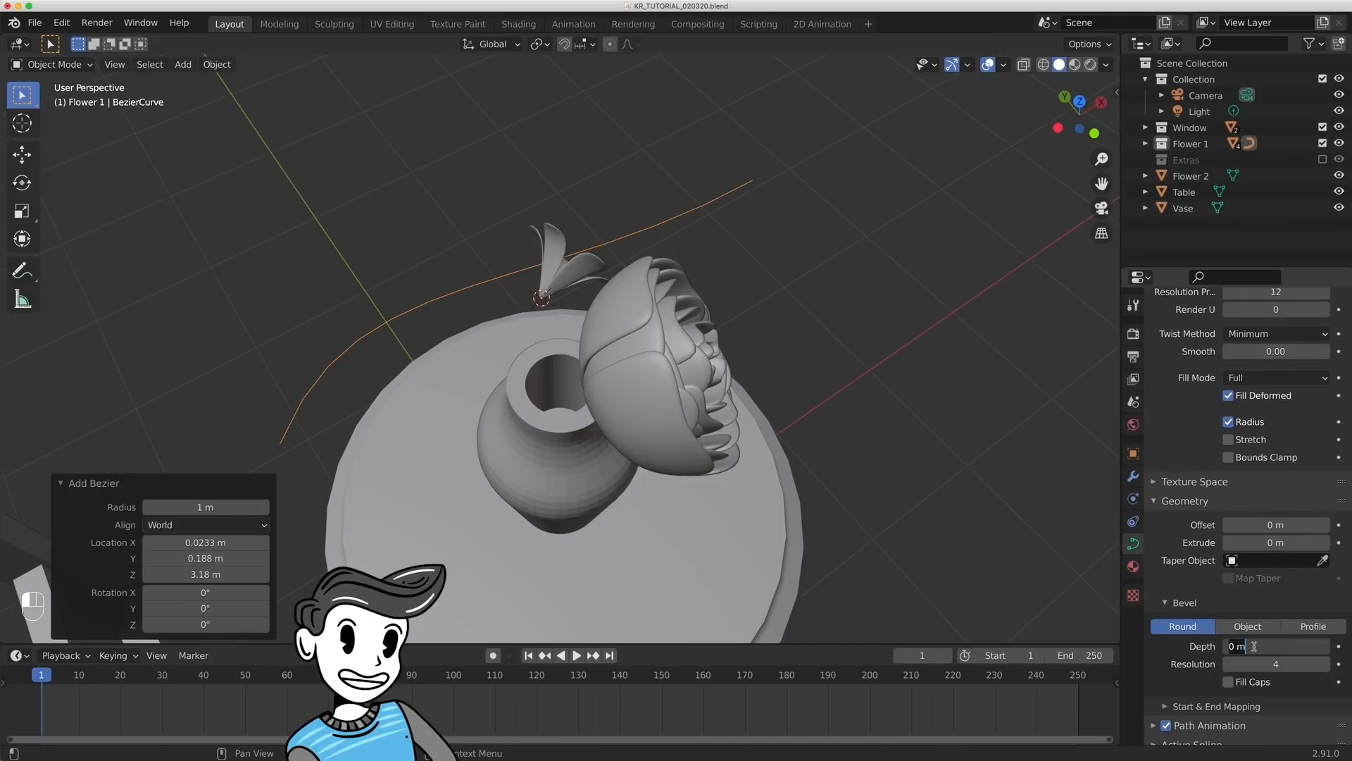
pyautogui.write('0.015')
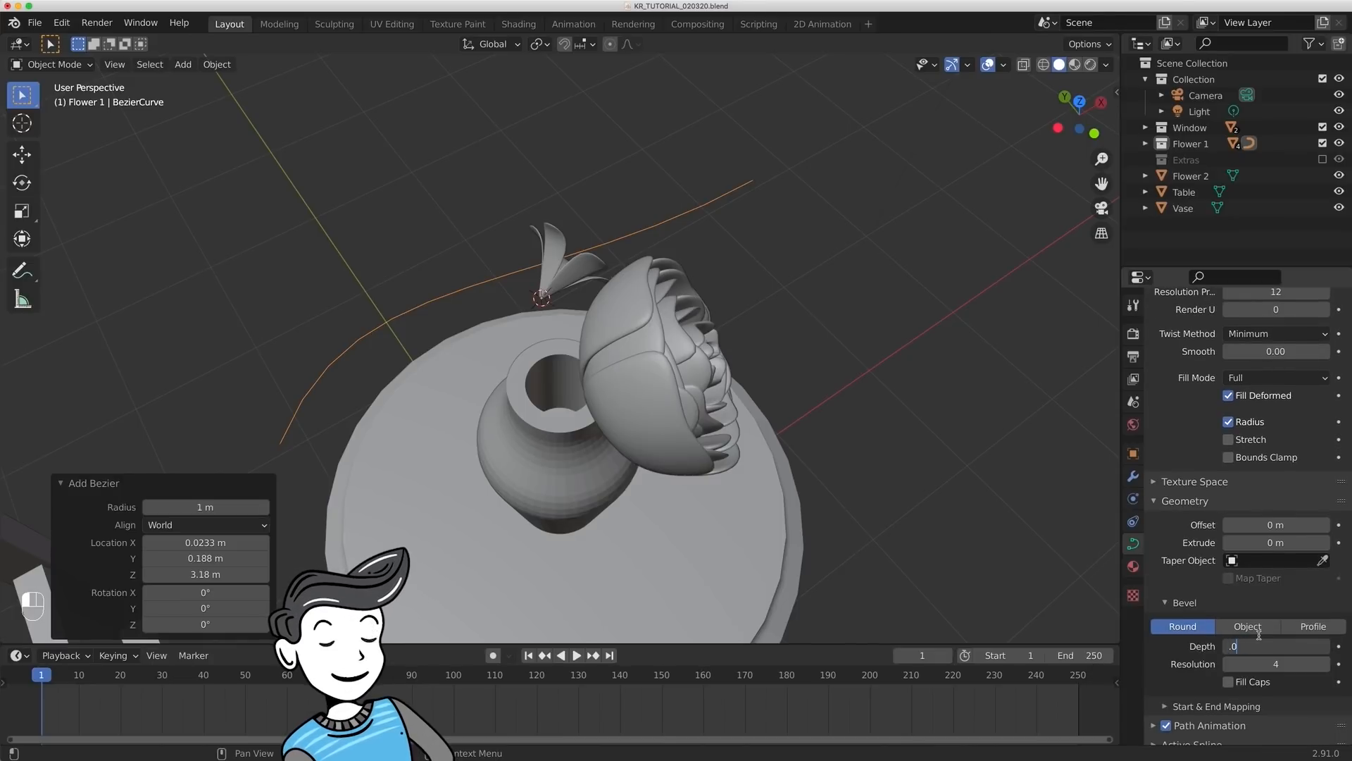
pyautogui.press('Return')
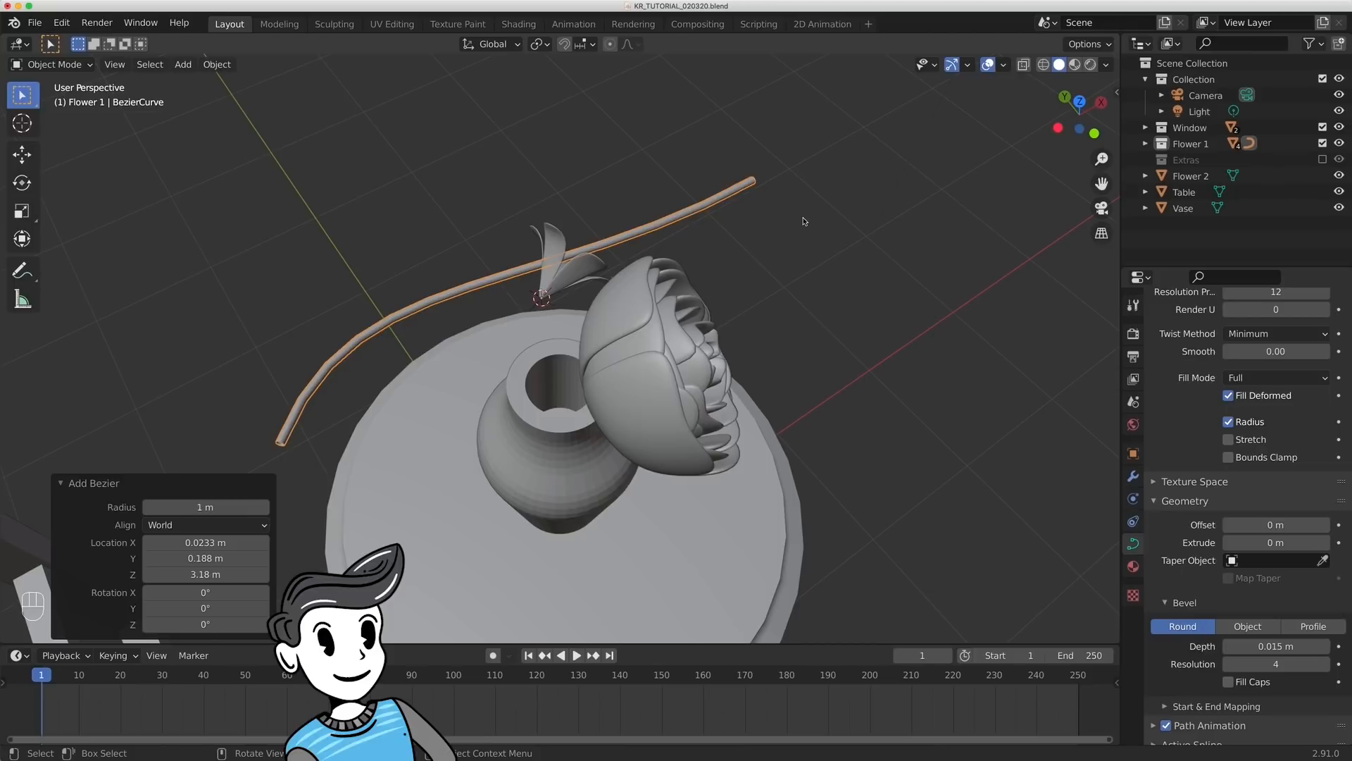
# - With proportional editing off, move the curve's far end point about -1.006 m along X to the flower base and scale its handles to about 0.104
pyautogui.press('Tab')
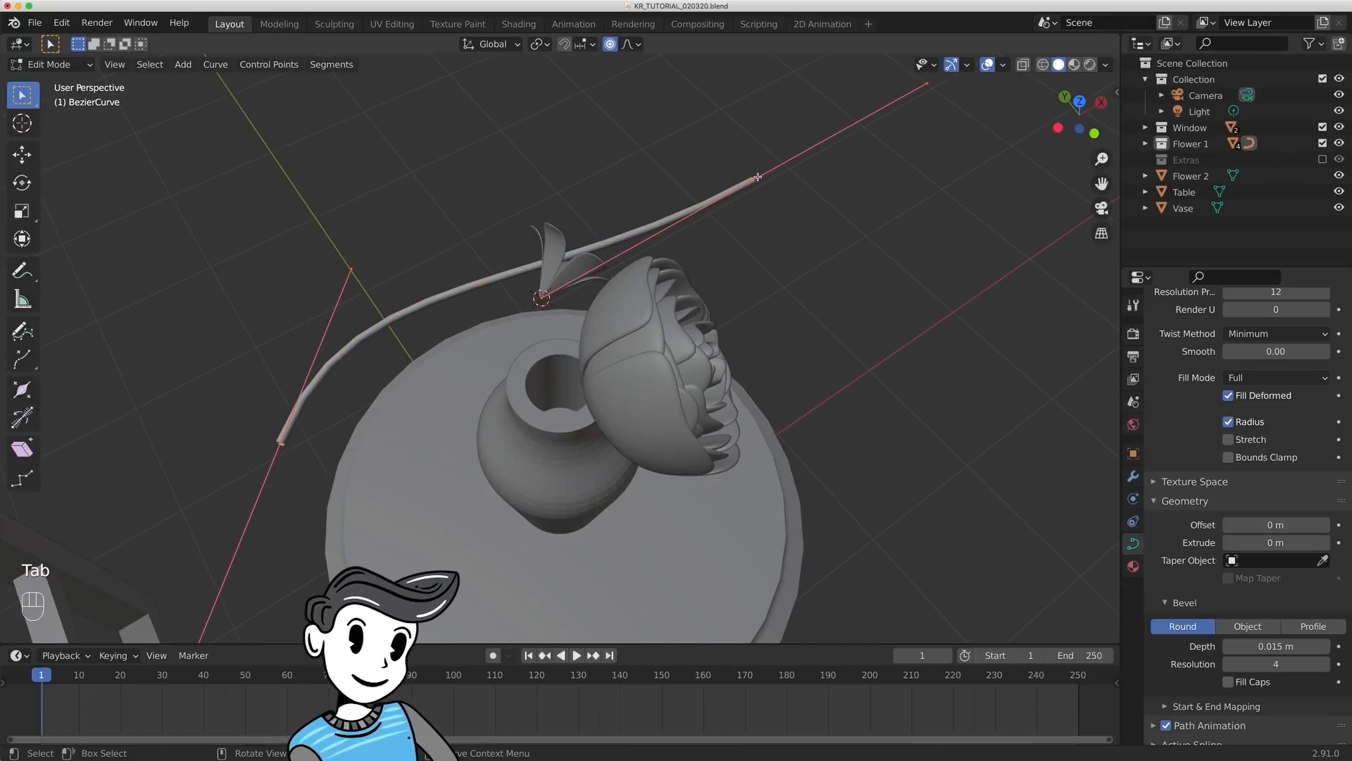
pyautogui.press('x')
pyautogui.press('Escape')
pyautogui.press('o')
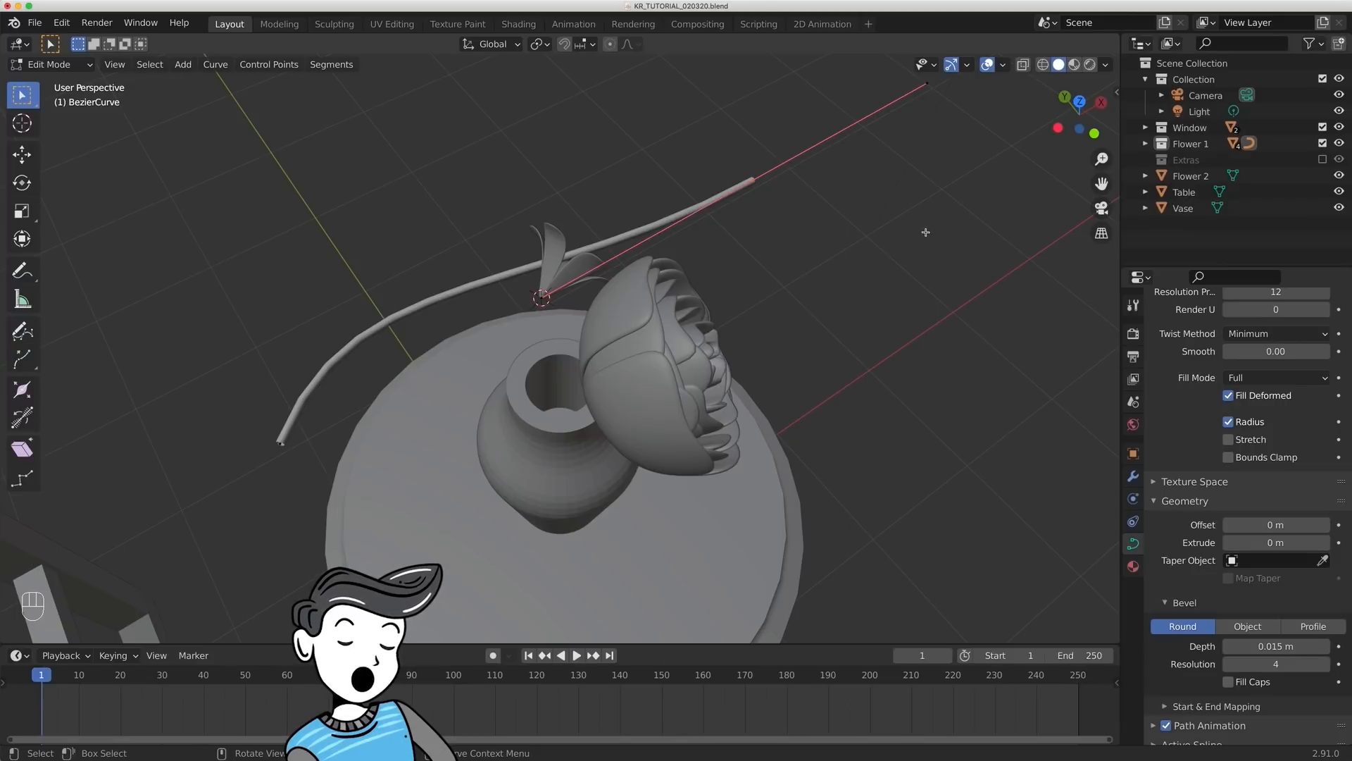
pyautogui.press('g')
pyautogui.press('x')
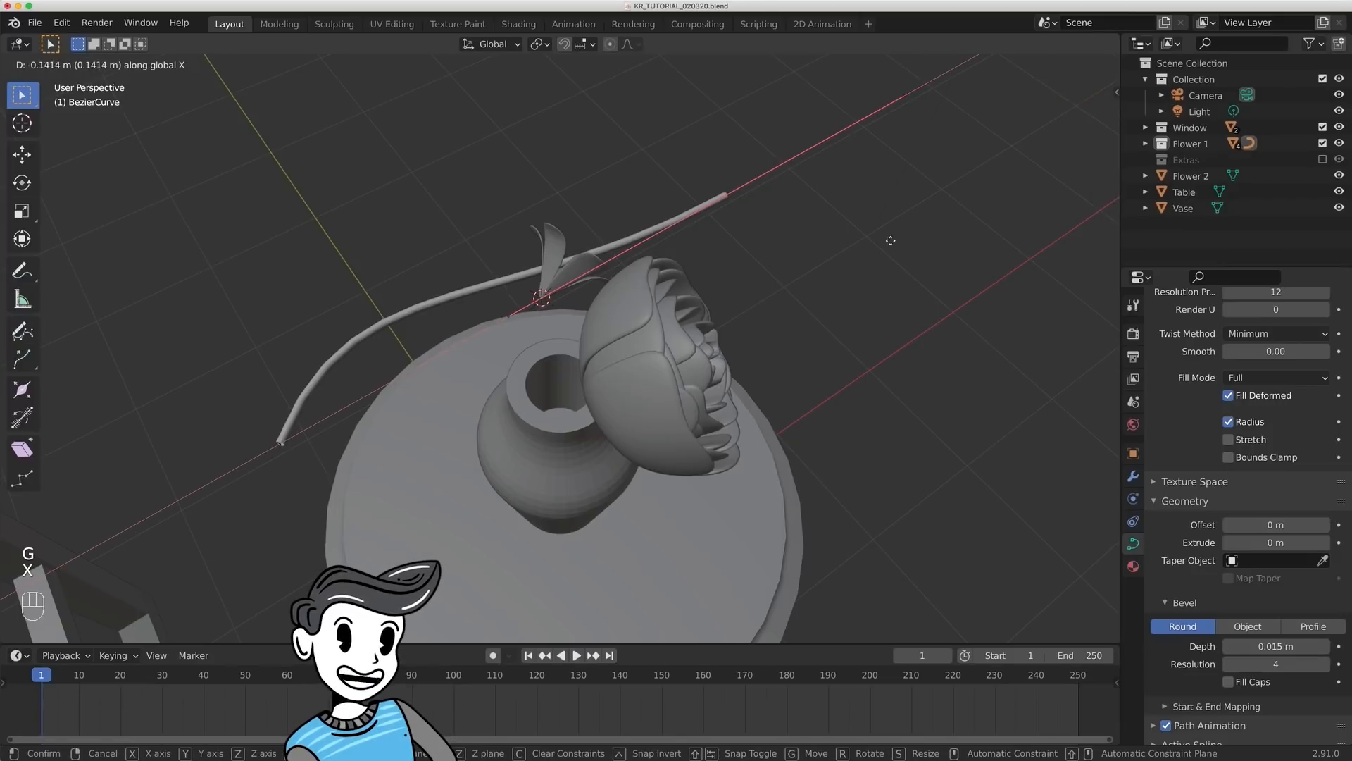
pyautogui.click(711, 338)
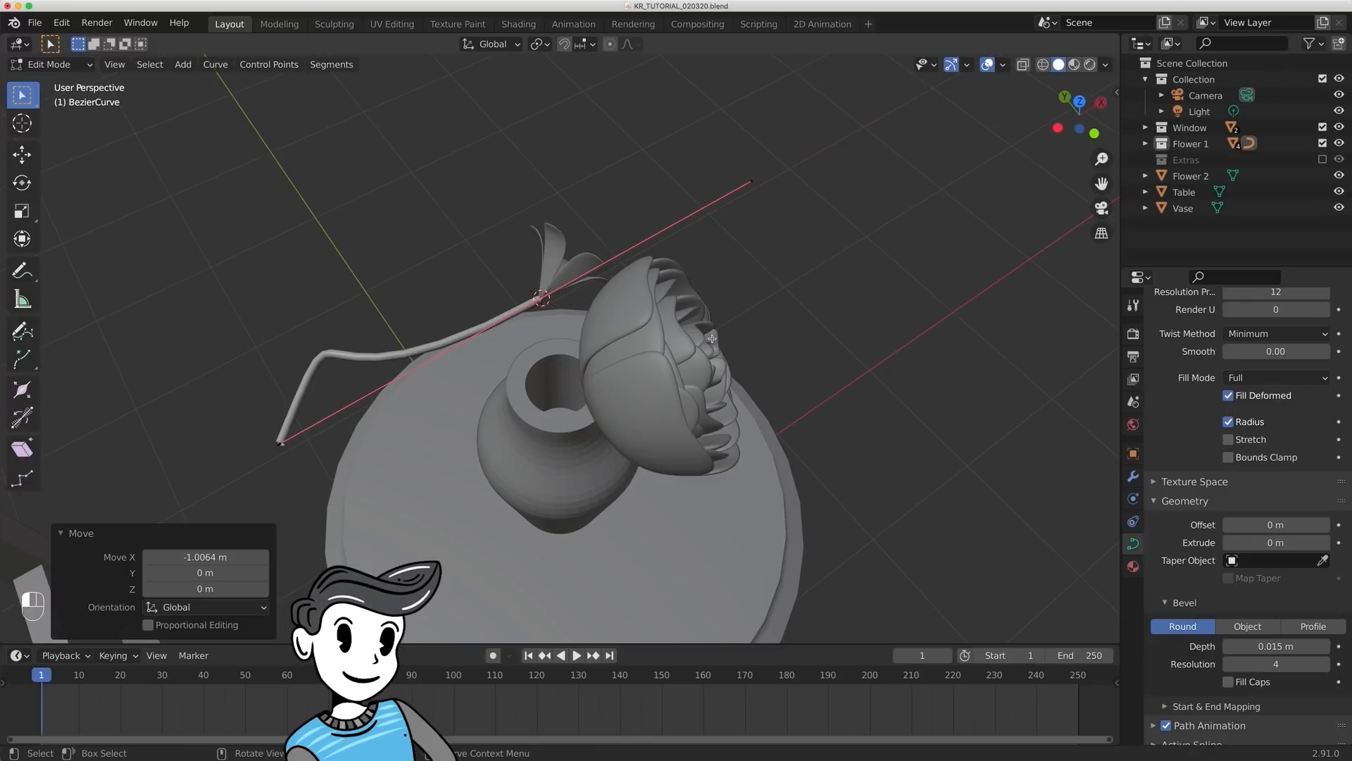
pyautogui.press('s')
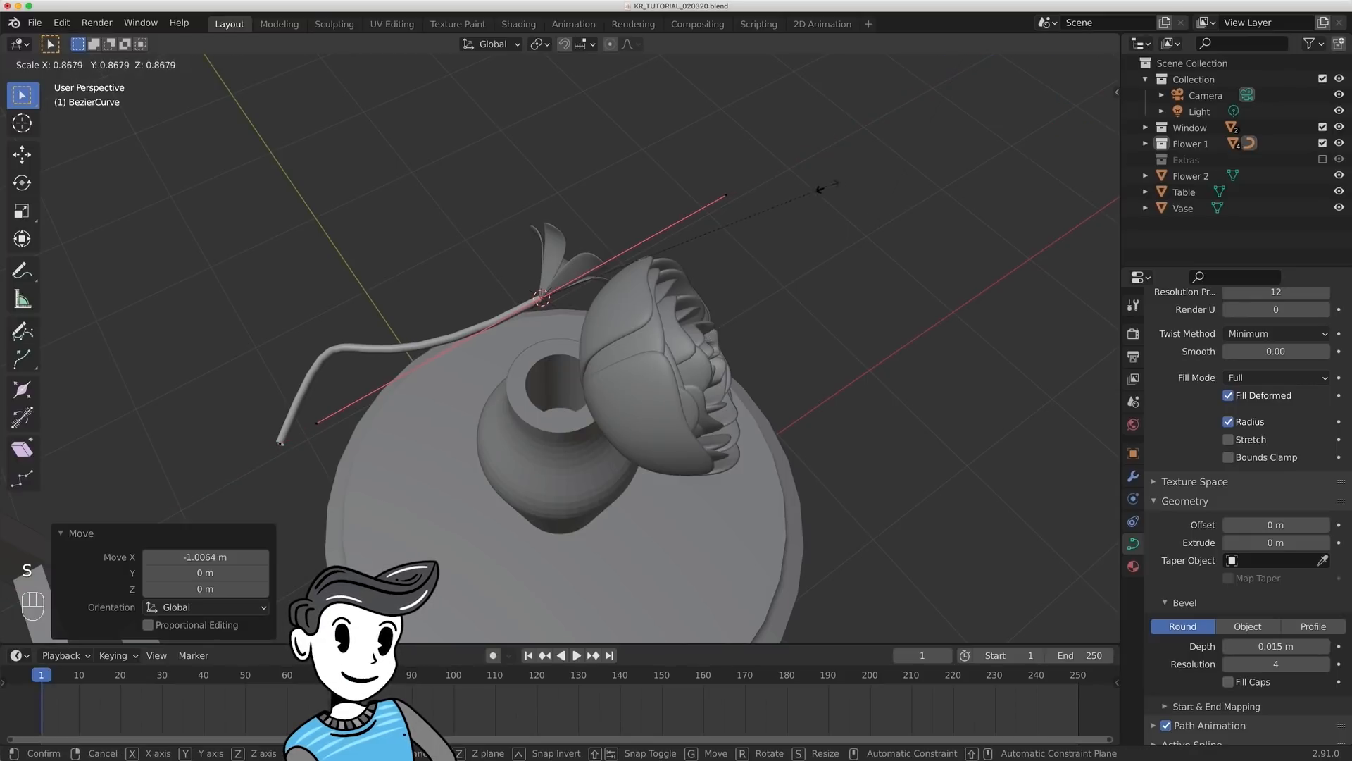
pyautogui.click(572, 279)
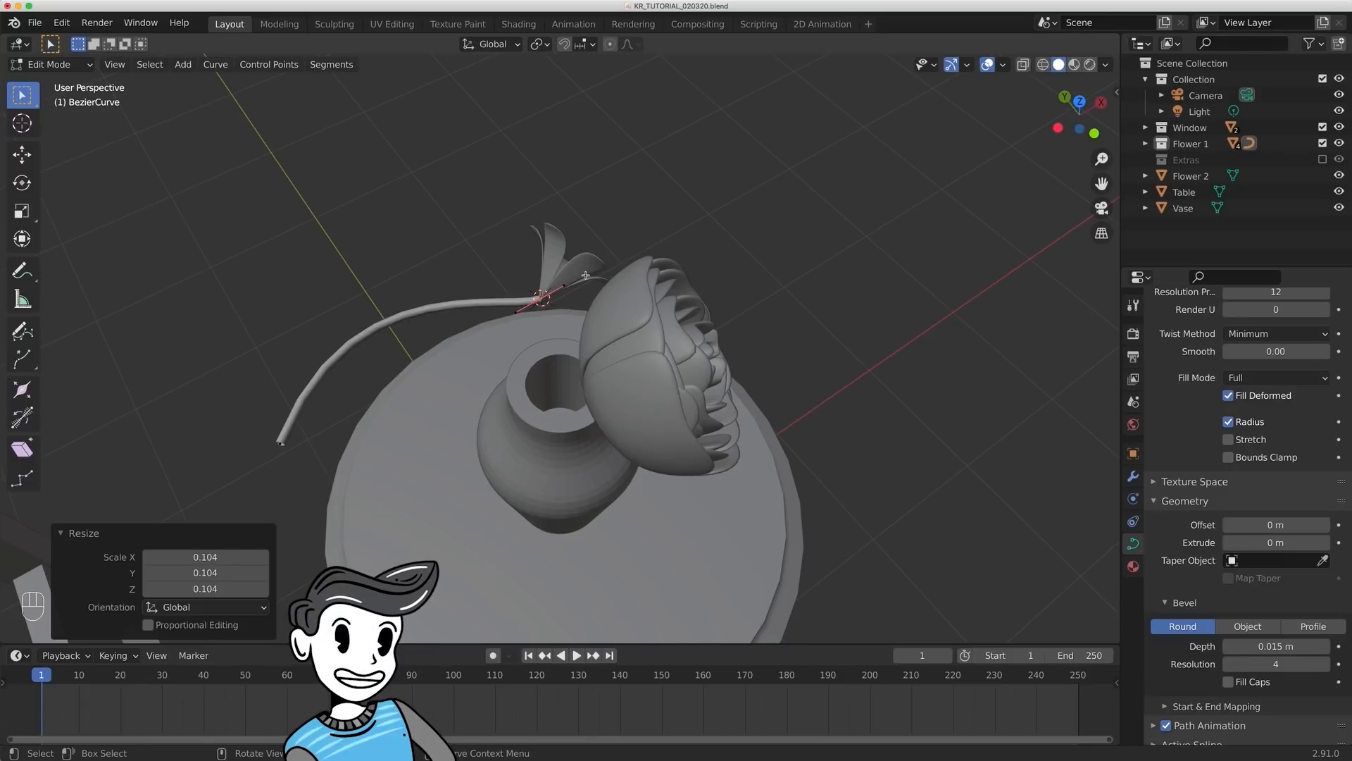
# - Move the stem's other end point about -0.499 m along Z, 0.932 m along X and 0.072 m along Y into the vase opening
pyautogui.press('g')
pyautogui.press('z')
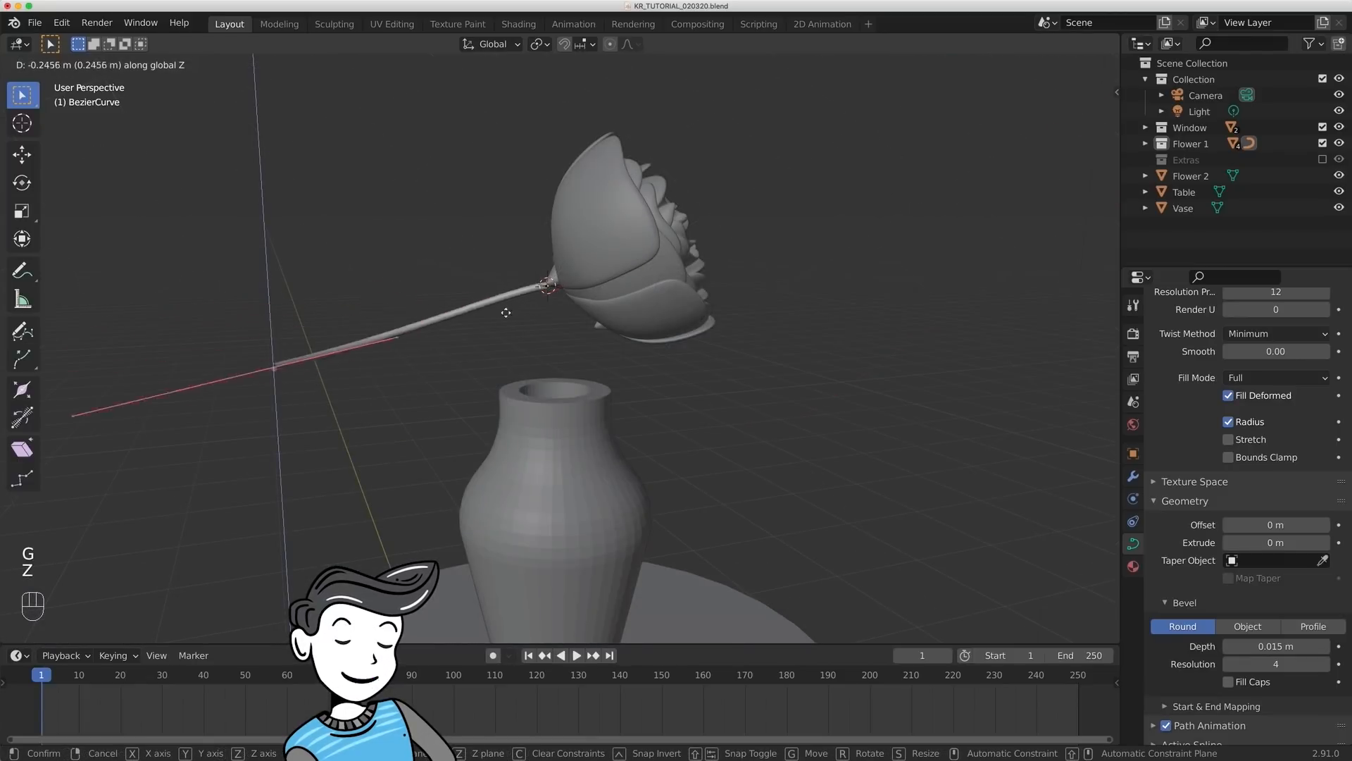
pyautogui.click(496, 381)
pyautogui.press('g')
pyautogui.press('x')
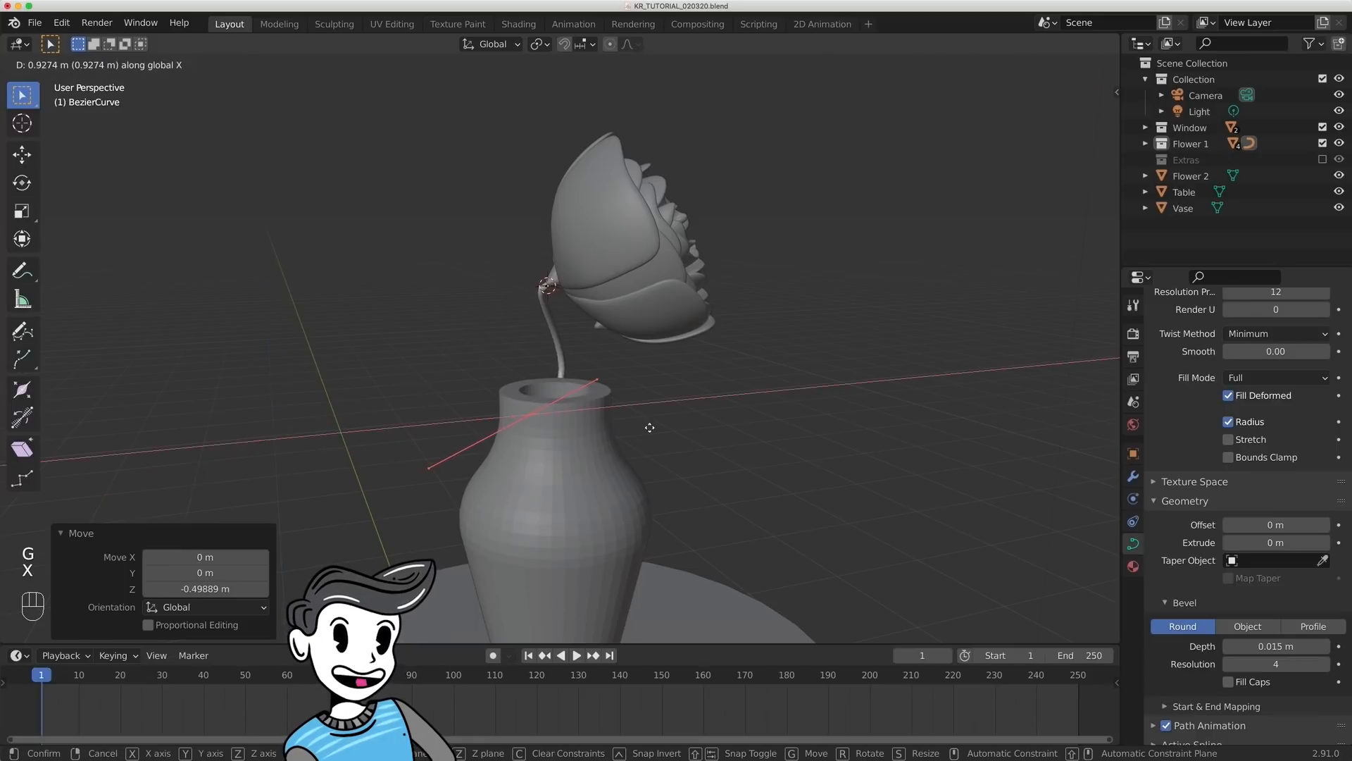
pyautogui.click(651, 428)
pyautogui.press('g')
pyautogui.press('y')
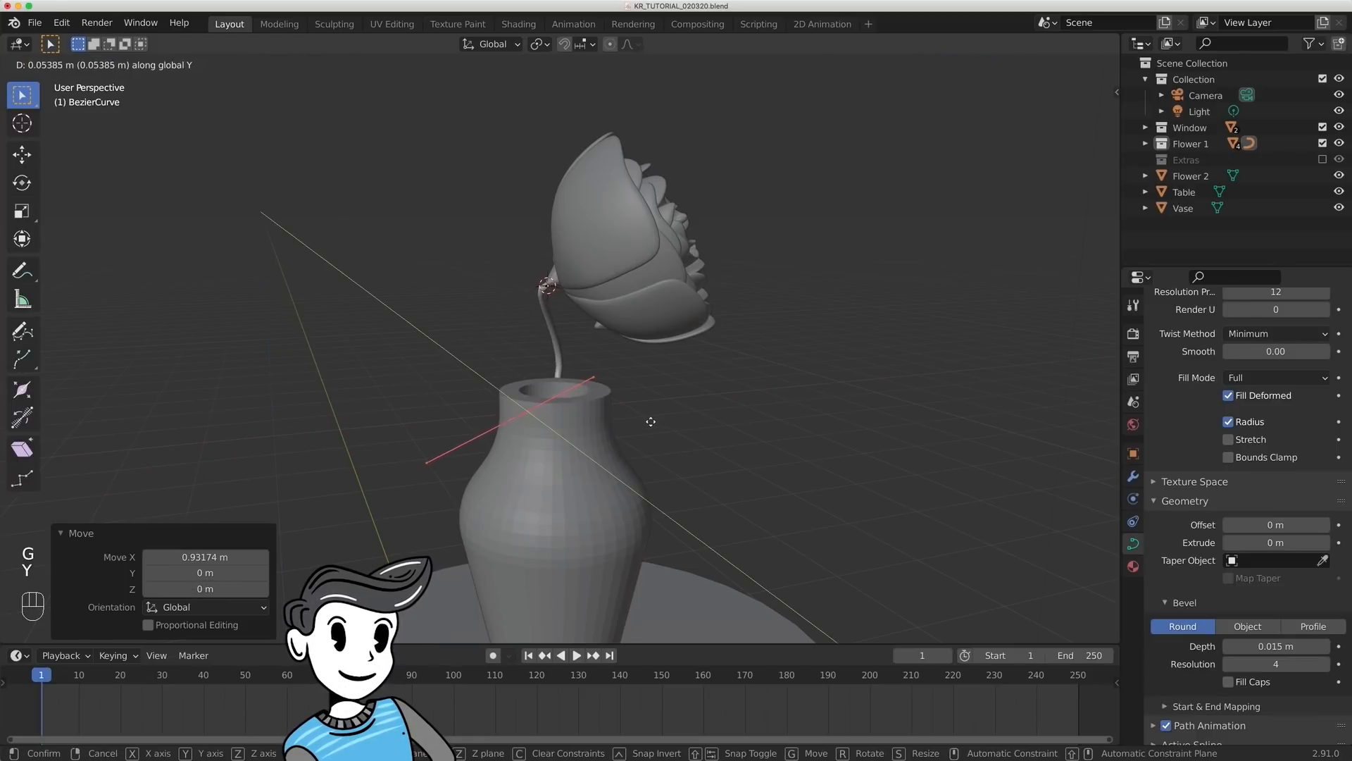
pyautogui.click(680, 458)
# - Rotate the handles at both stem ends so it curves from the flower into the vase, and adjust the end point along X
pyautogui.moveTo(679, 458); pyautogui.dragTo(716, 508, button='middle')
pyautogui.press('g')
pyautogui.press('y')
pyautogui.press('Escape')
pyautogui.press('r')
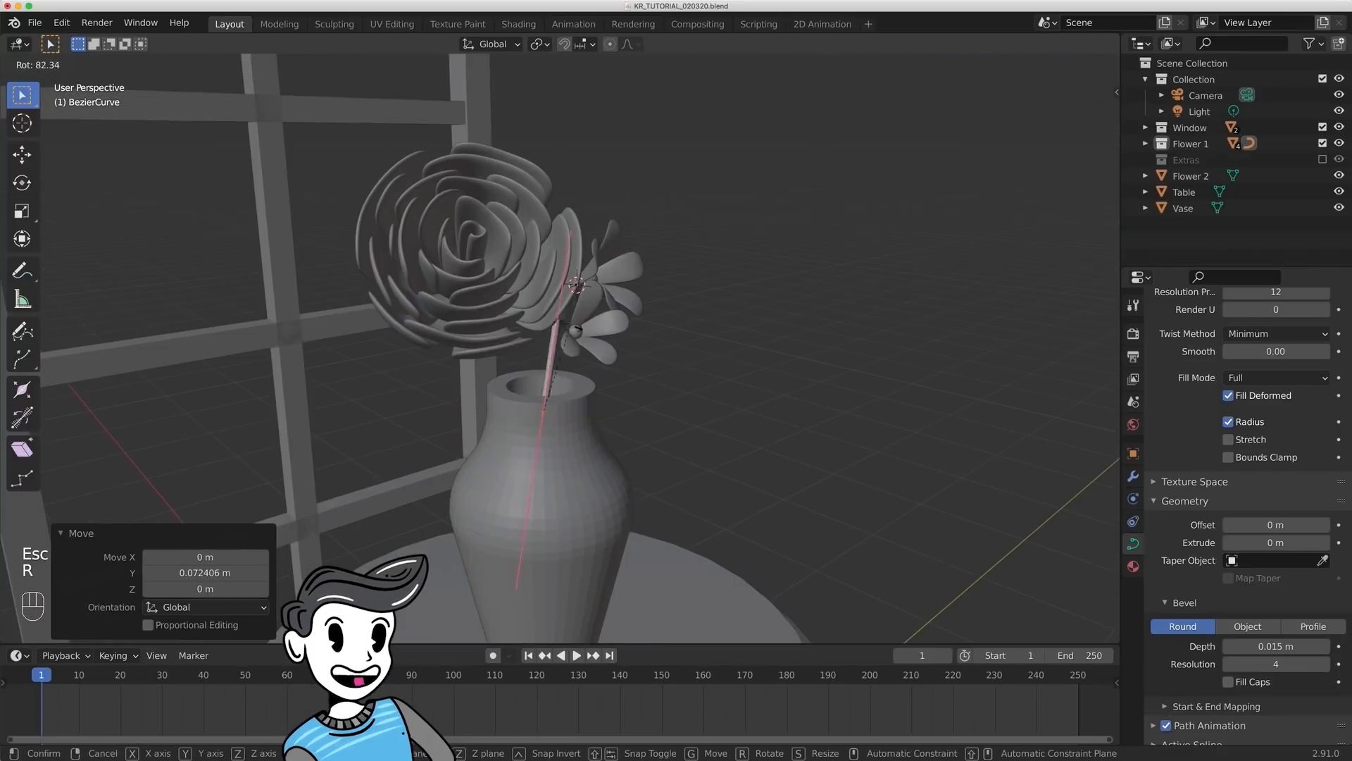
pyautogui.click(661, 299)
pyautogui.press('r')
pyautogui.click(705, 317)
pyautogui.moveTo(704, 317); pyautogui.dragTo(845, 243, button='middle')
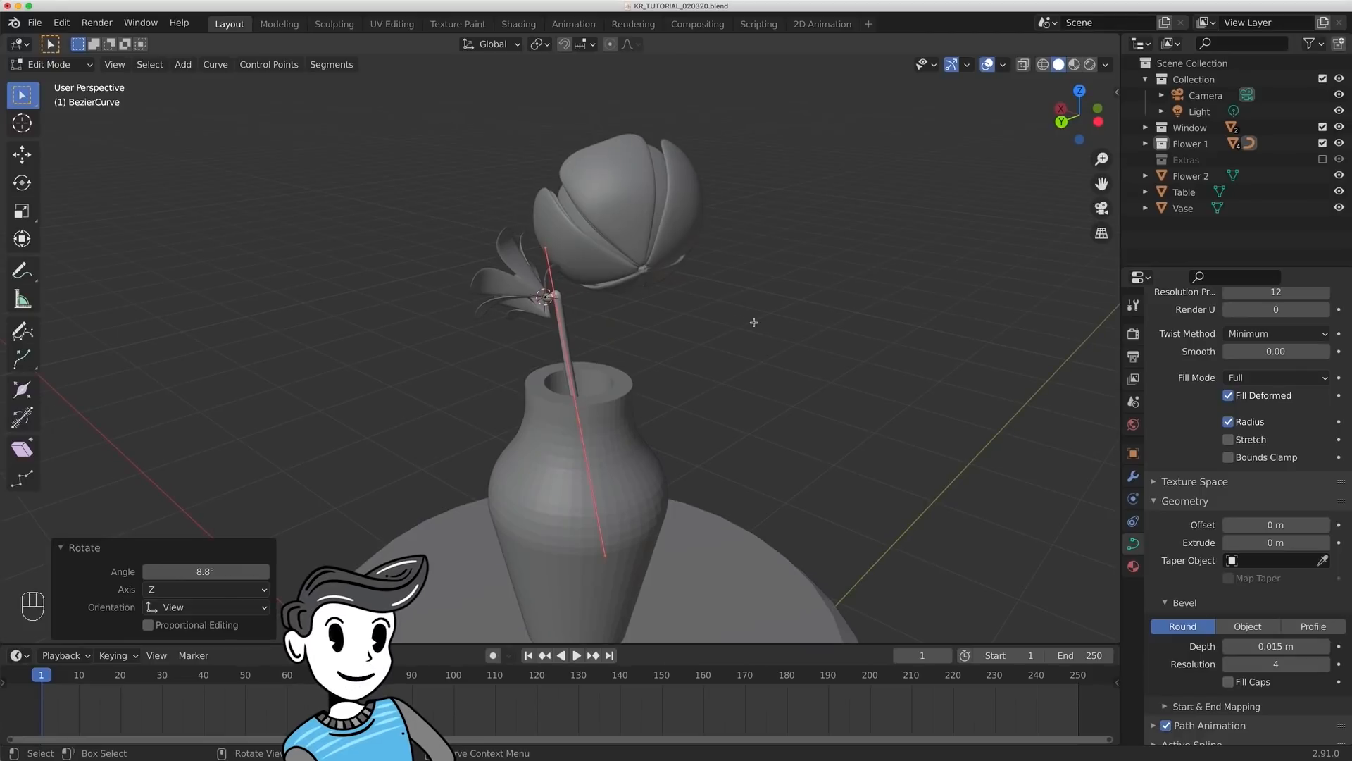
pyautogui.press('r')
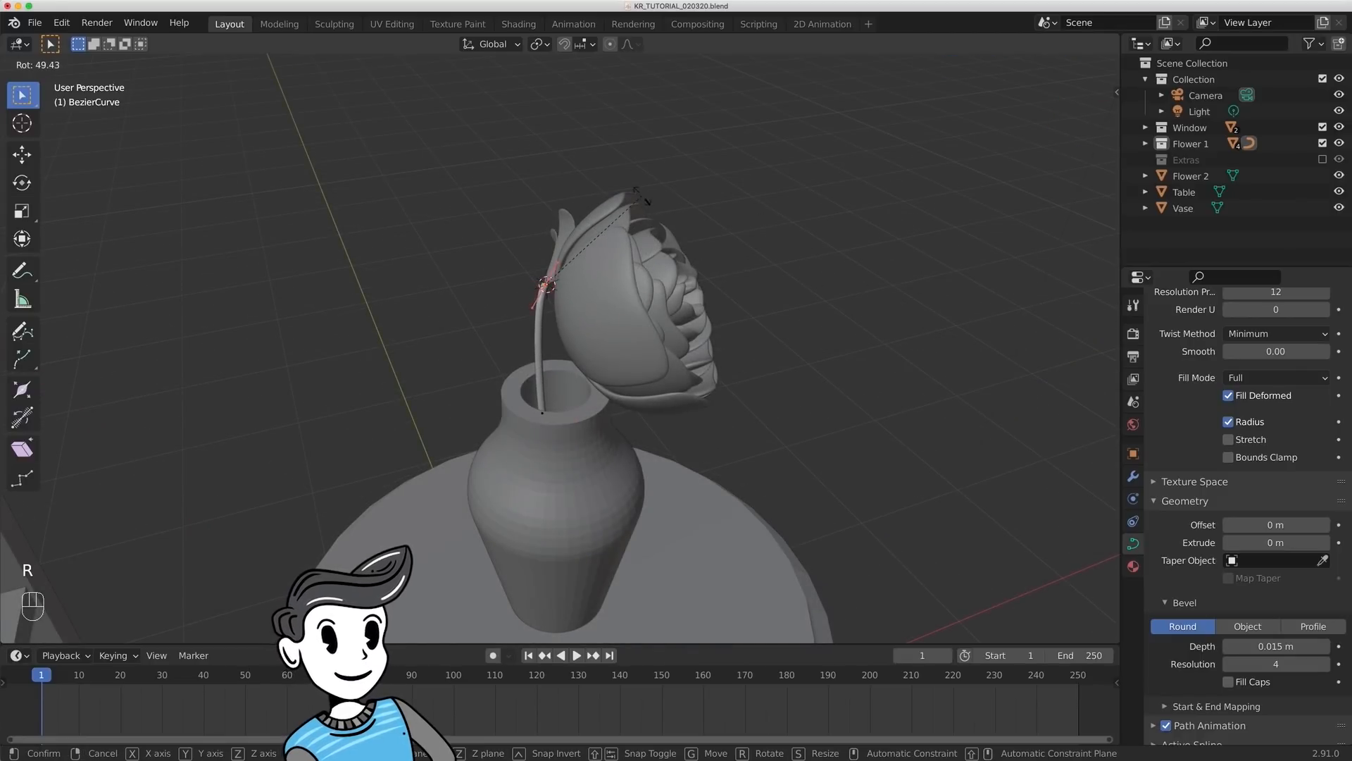
pyautogui.click(677, 220)
pyautogui.press('g')
pyautogui.press('x')
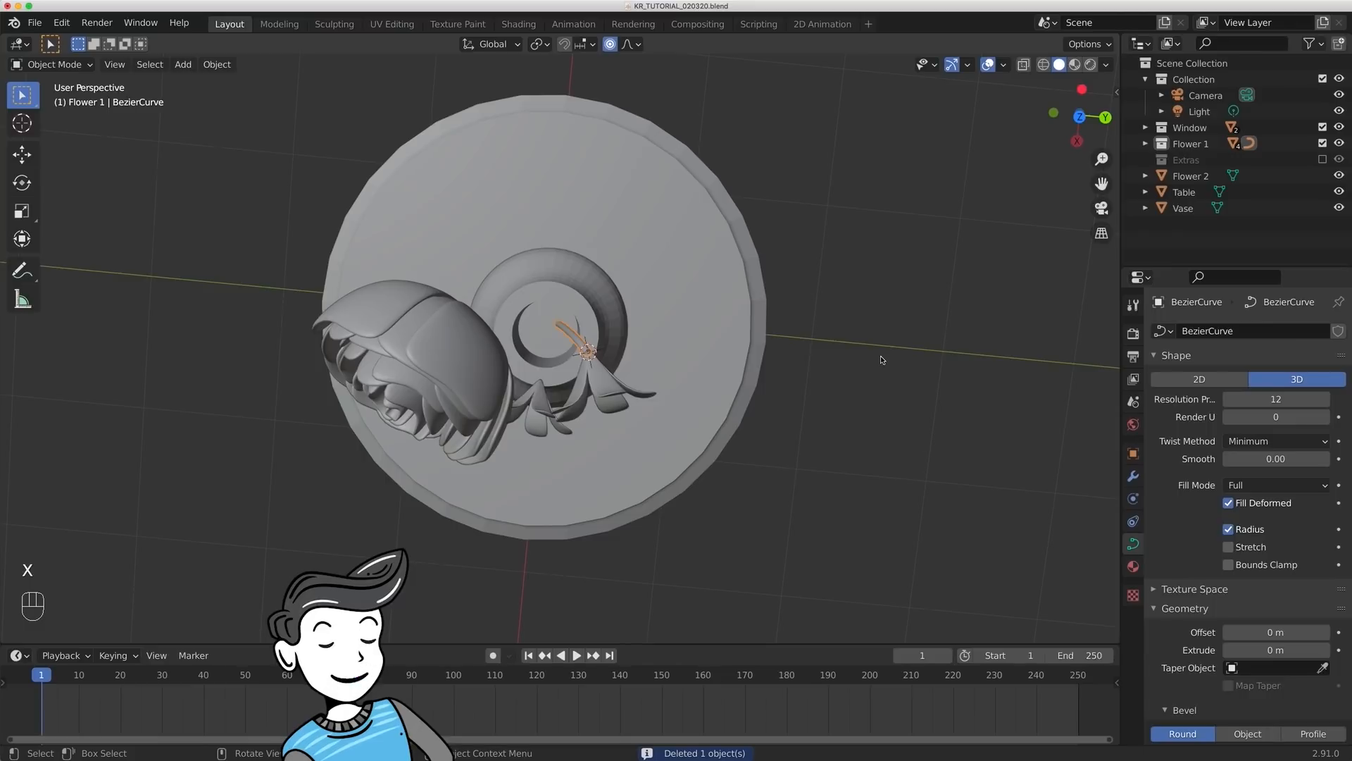
# - Duplicate the stem and offset the copy about -0.061 m along Y
pyautogui.hotkey('shift', 'd')
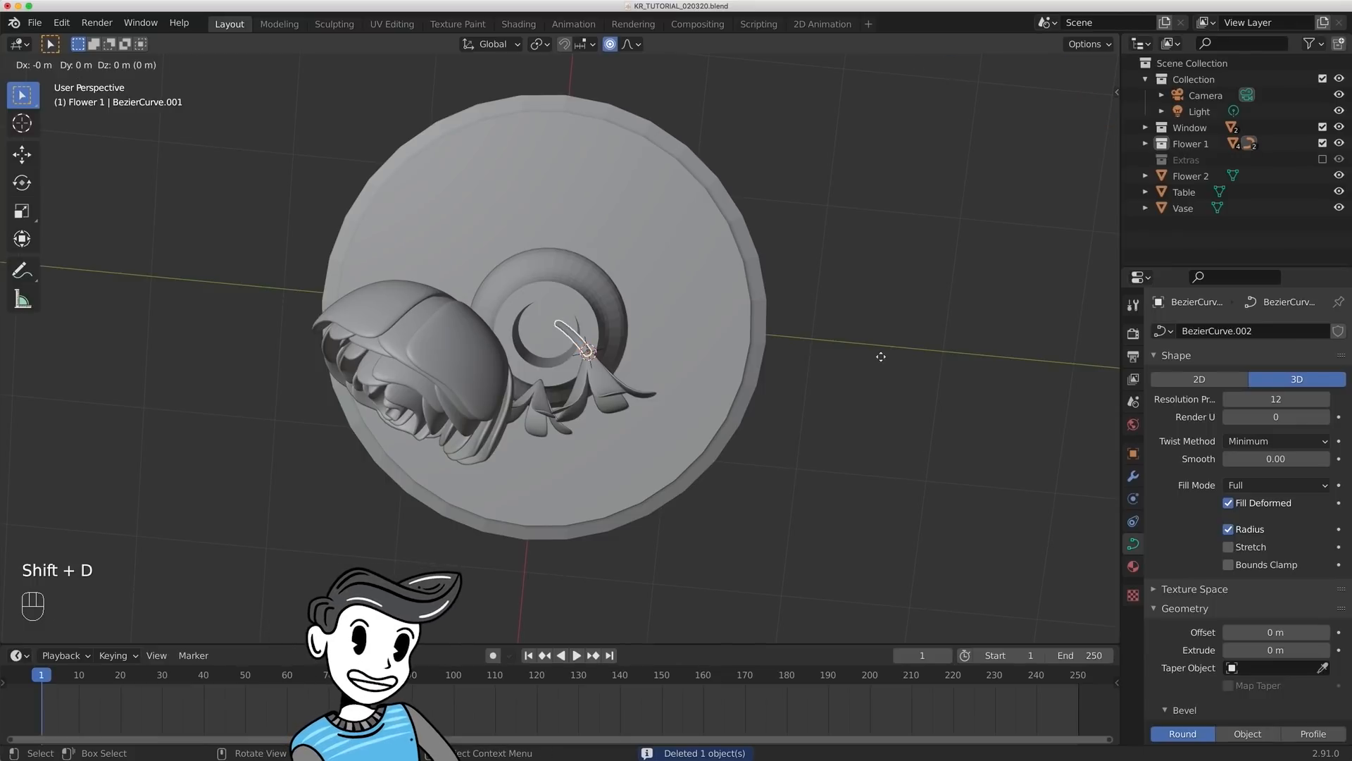
pyautogui.press('y')
pyautogui.click(811, 346)
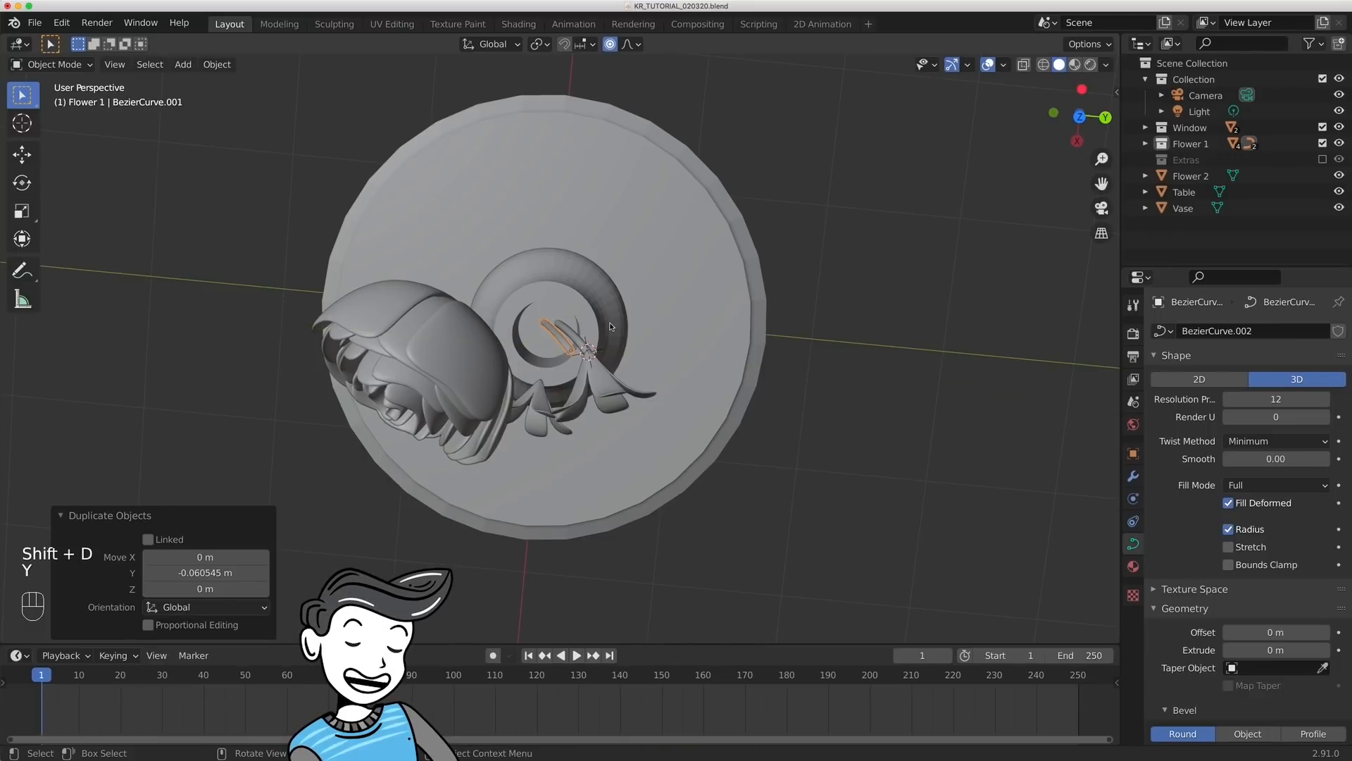
# - Reposition the duplicated stem's control points along Y and X so it joins the smaller flower to the vase
pyautogui.press('Tab')
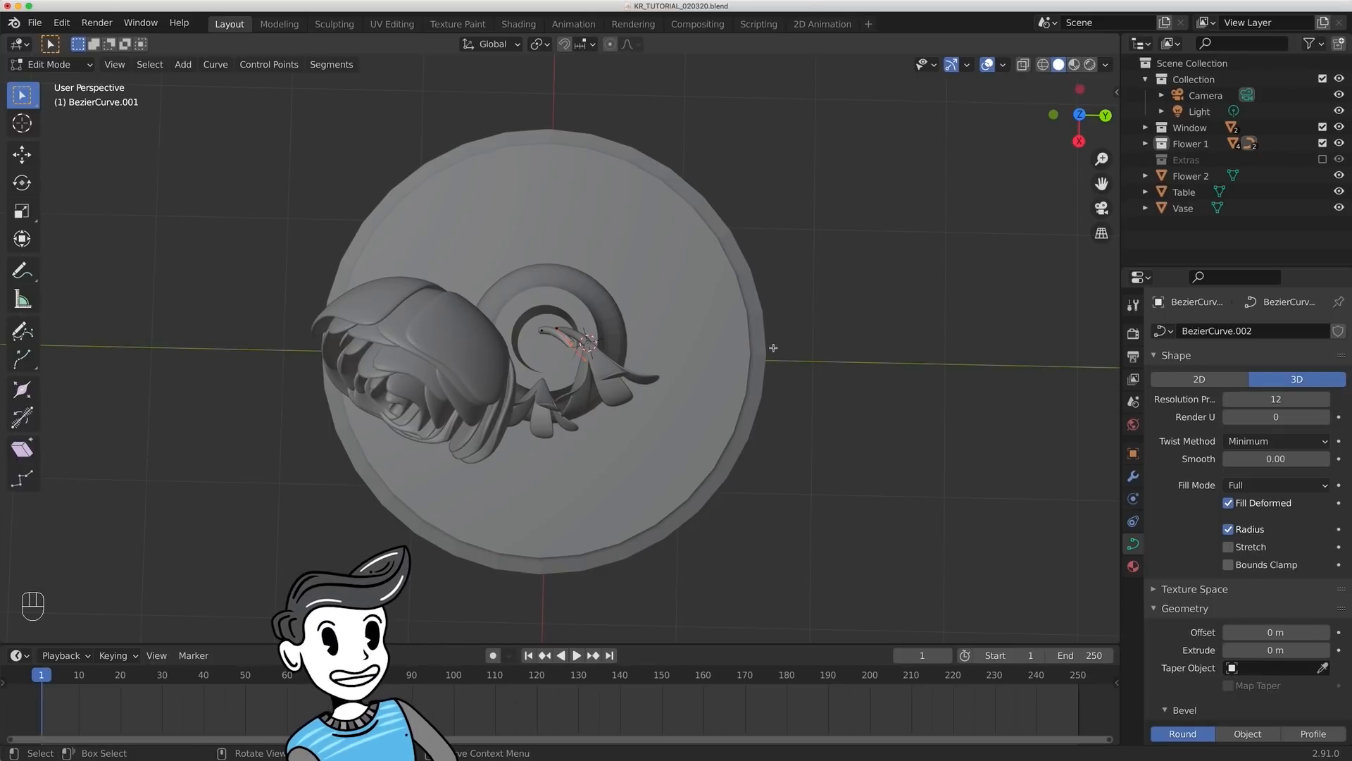
pyautogui.press('g')
pyautogui.press('y')
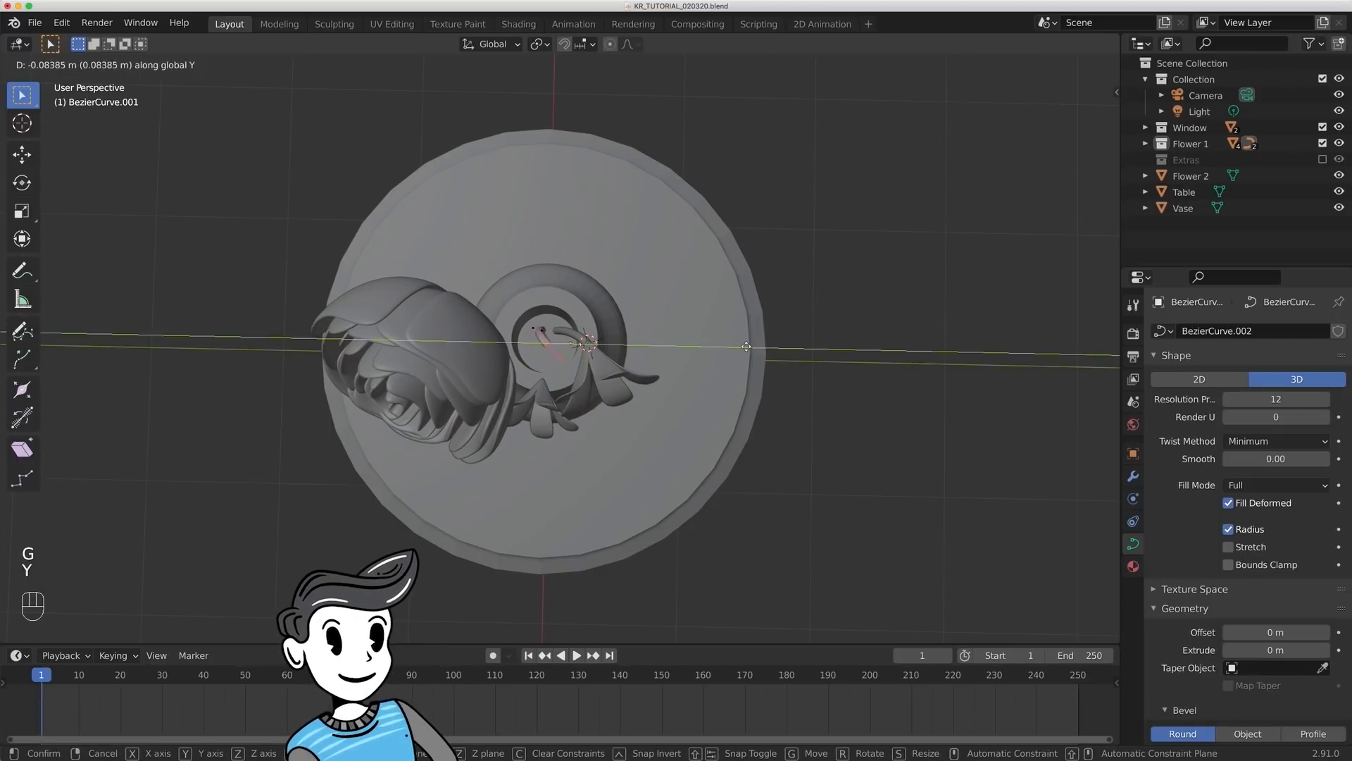
pyautogui.click(741, 346)
pyautogui.press('g')
pyautogui.press('x')
pyautogui.click(744, 382)
pyautogui.press('g')
pyautogui.press('y')
pyautogui.click(759, 372)
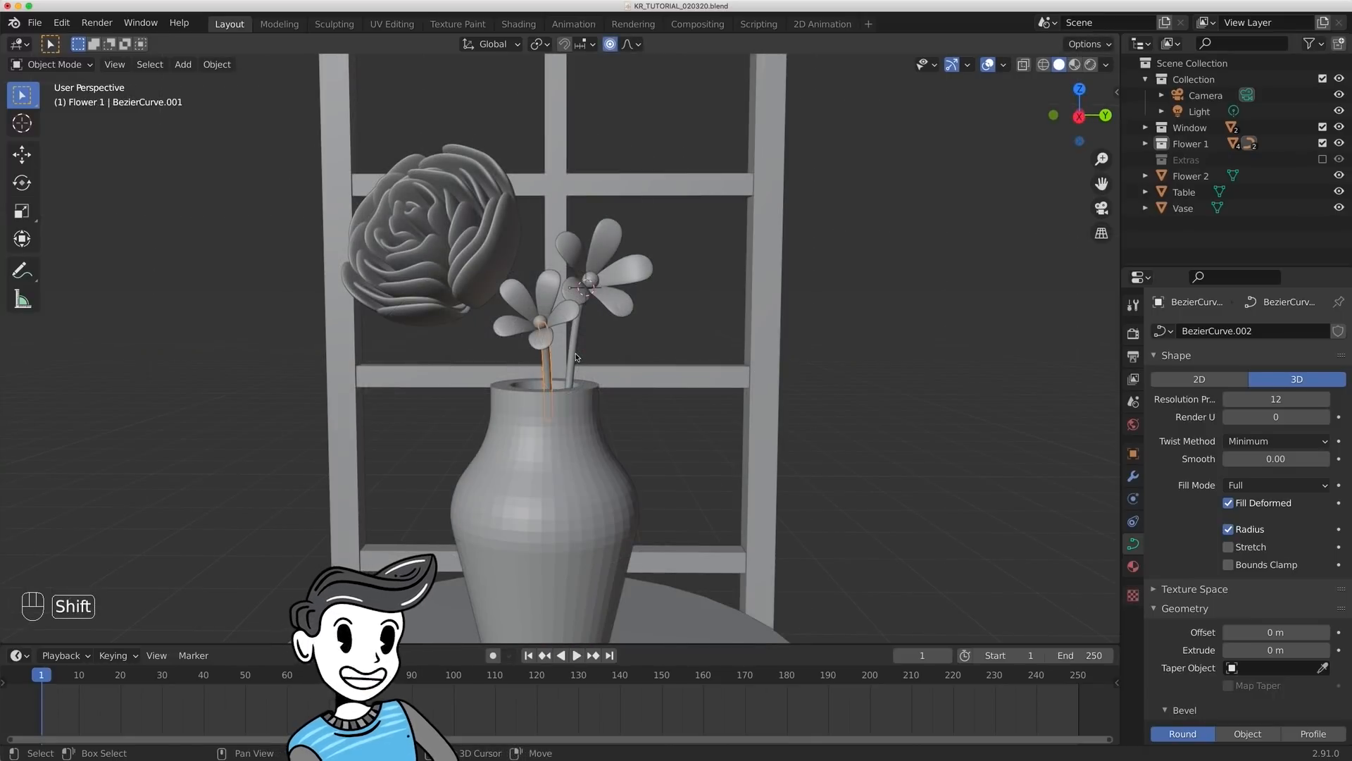
# - Select the small-flower stems and move them to the Flower 1 collection
pyautogui.keyDown('shift'); pyautogui.click(575, 355); pyautogui.keyUp('shift')
pyautogui.press('m')
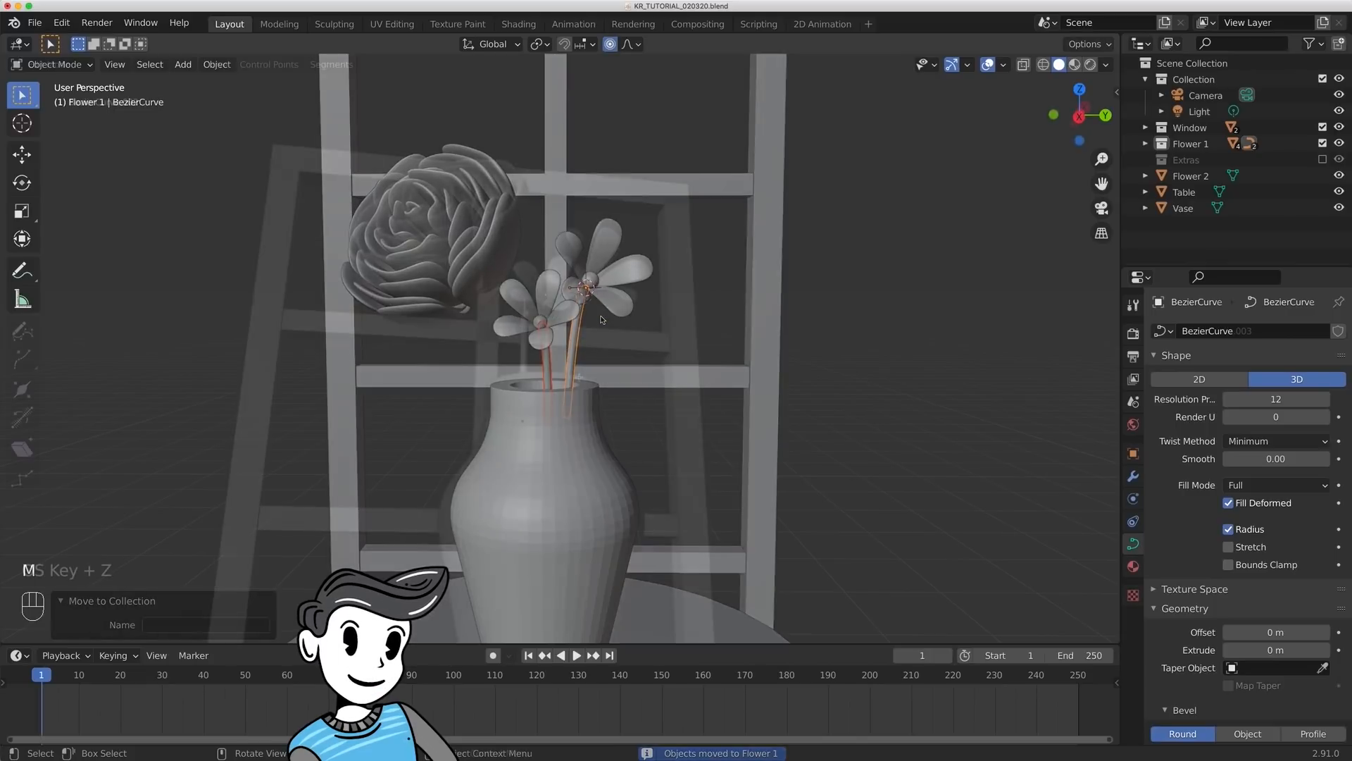
# - Move the third stem's upper end point up along Z, about -0.14 m along Y and -0.21 m along X to the base of Flower 2
pyautogui.press('g')
pyautogui.press('z')
pyautogui.click(581, 298)
pyautogui.moveTo(582, 302); pyautogui.dragTo(226, 326, button='middle')
pyautogui.press('g')
pyautogui.press('y')
pyautogui.click(675, 405)
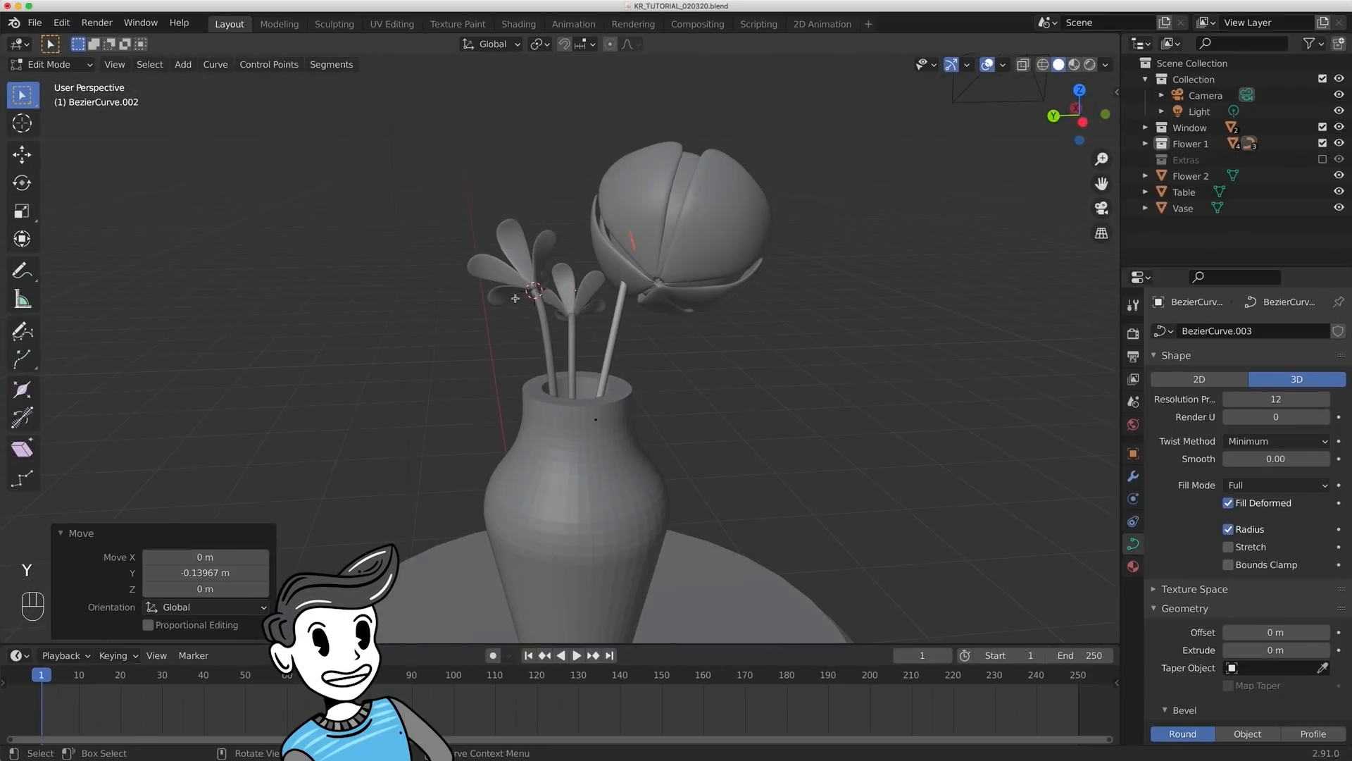
pyautogui.press('g')
pyautogui.press('x')
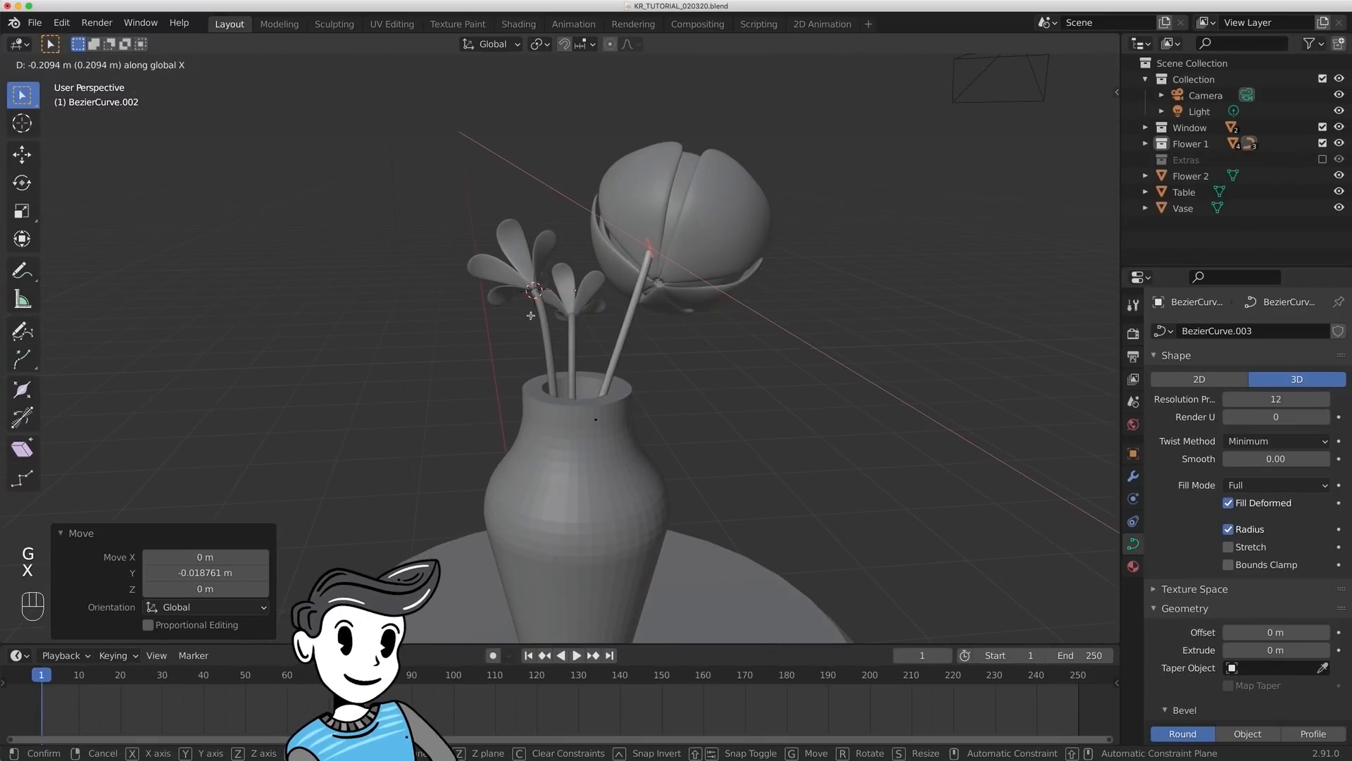
pyautogui.click(517, 319)
# - Fine-tune the third stem's control point along Y and X so the stem runs from Flower 2 into the vase
pyautogui.moveTo(517, 318); pyautogui.dragTo(755, 270, button='middle')
pyautogui.press('g')
pyautogui.press('y')
pyautogui.click(763, 283)
pyautogui.press('g')
pyautogui.press('z')
pyautogui.press('g')
pyautogui.press('x')
pyautogui.click(765, 305)
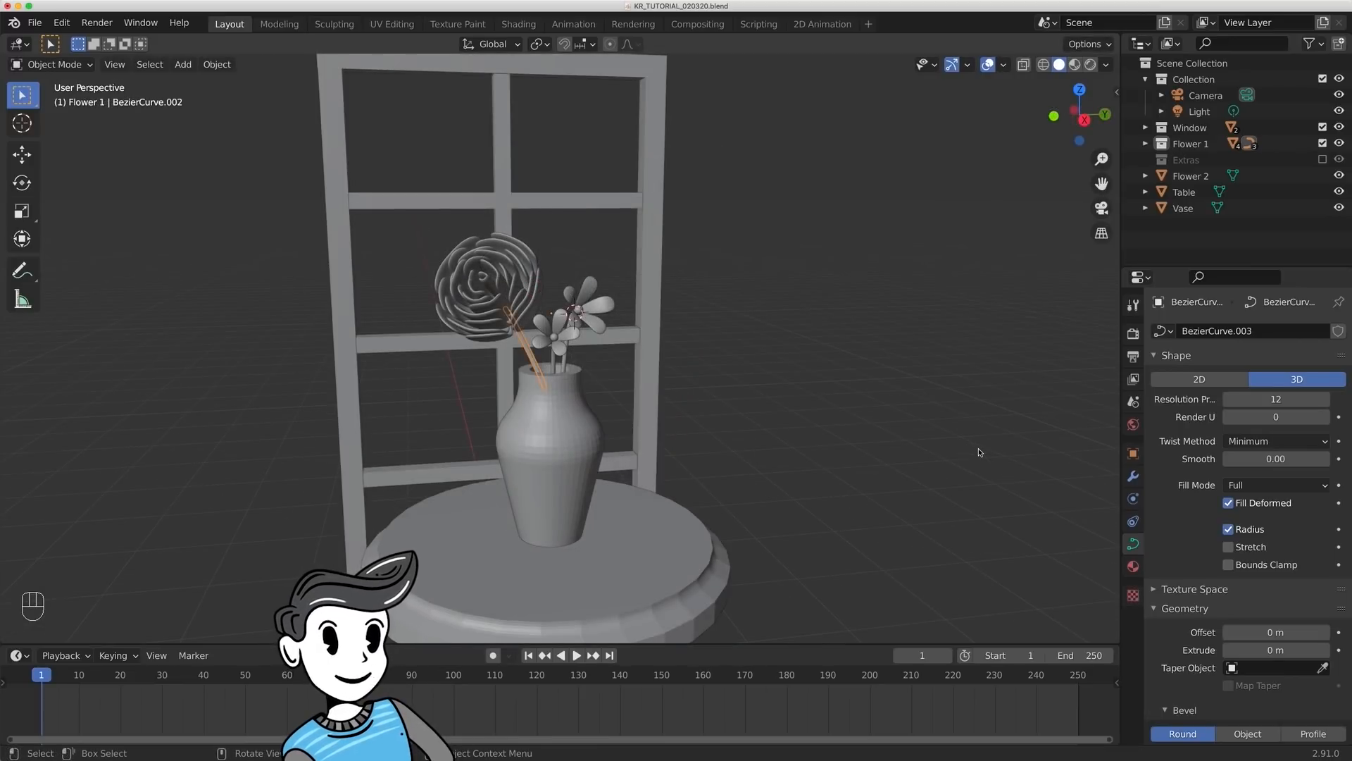
# - Set the third stem's bevel depth to 0.018 m and save the file
pyautogui.scroll(-5, 1253, 529)
pyautogui.click(1277, 598)
pyautogui.write('.018')
pyautogui.press('Return')
pyautogui.press('super+s')
# - Move the large flower and its stem into a new collection named Flower 2
pyautogui.moveTo(761, 367); pyautogui.dragTo(797, 392, button='middle')
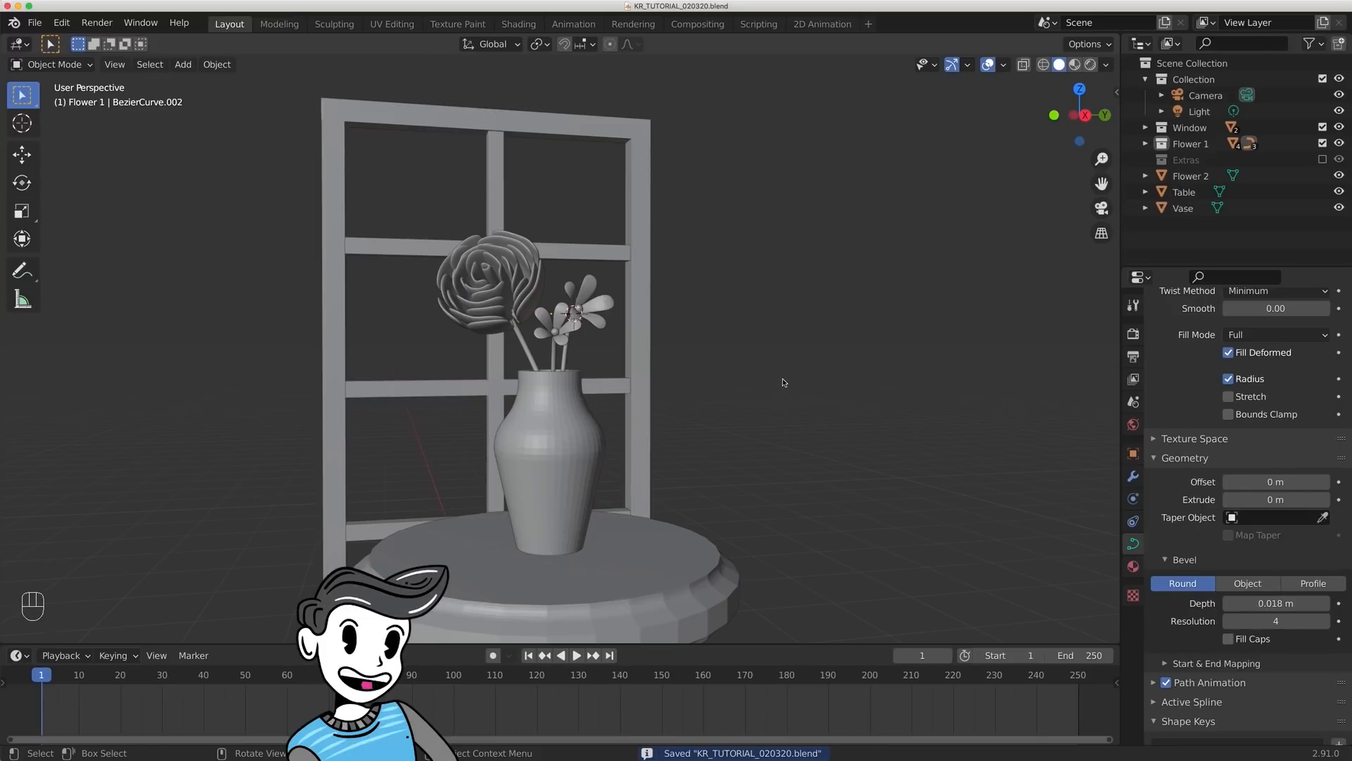
pyautogui.keyDown('shift'); pyautogui.click(527, 352); pyautogui.keyUp('shift')
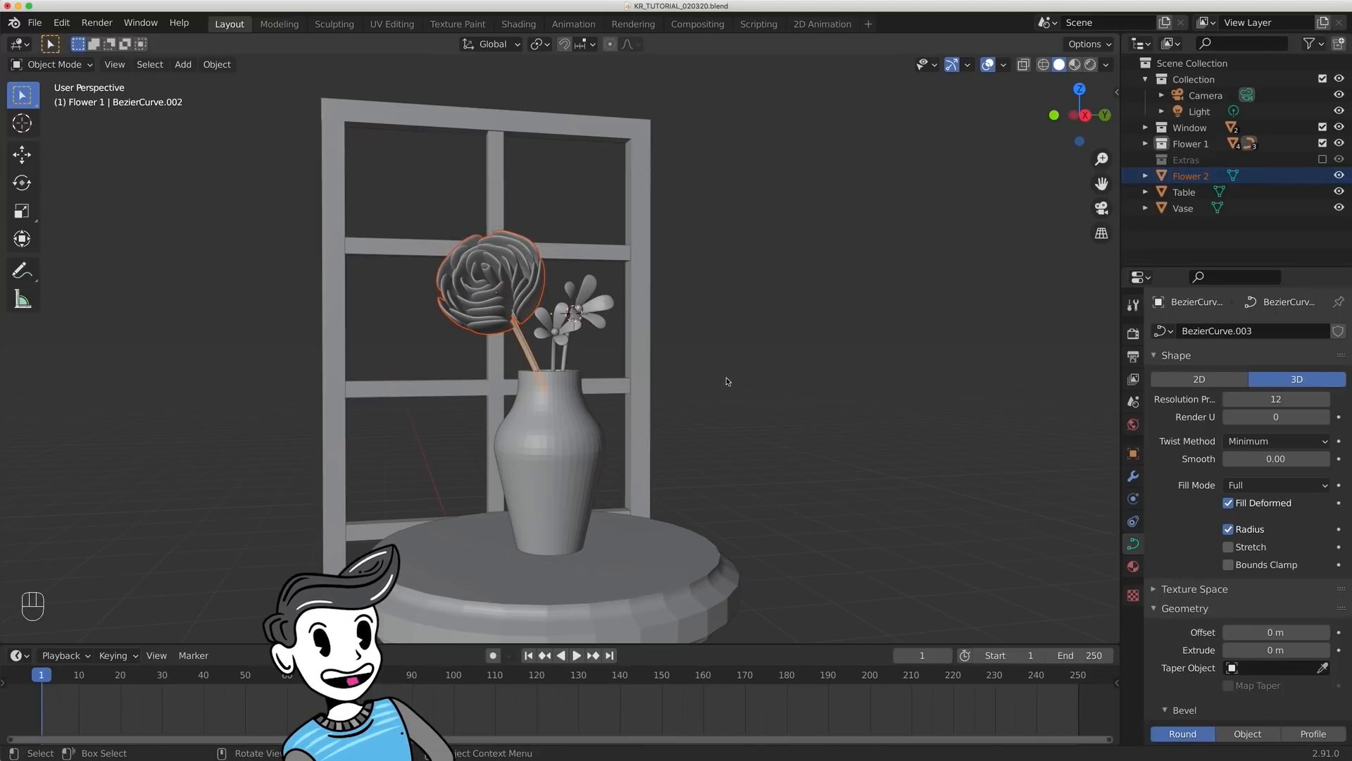
pyautogui.press('m')
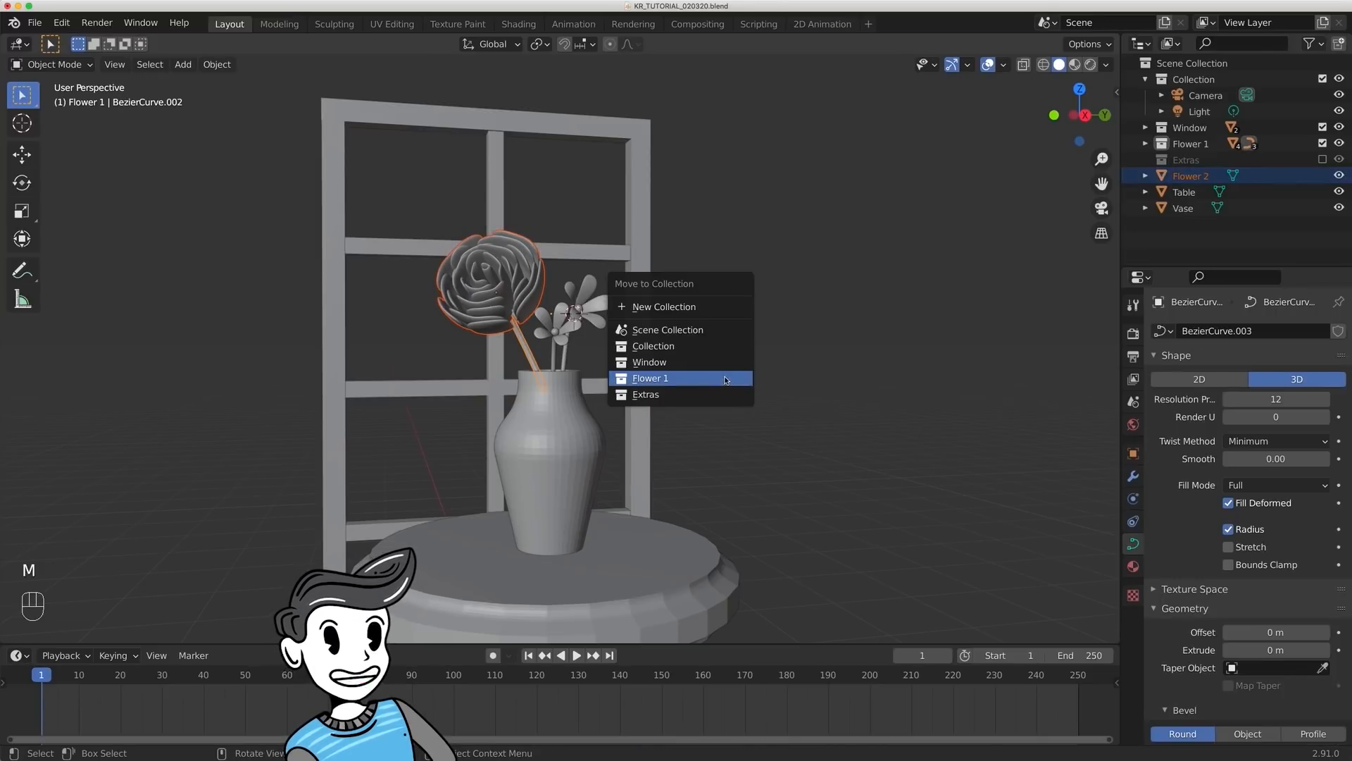
pyautogui.click(719, 307)
pyautogui.write('Flower 2')
pyautogui.click(717, 358)
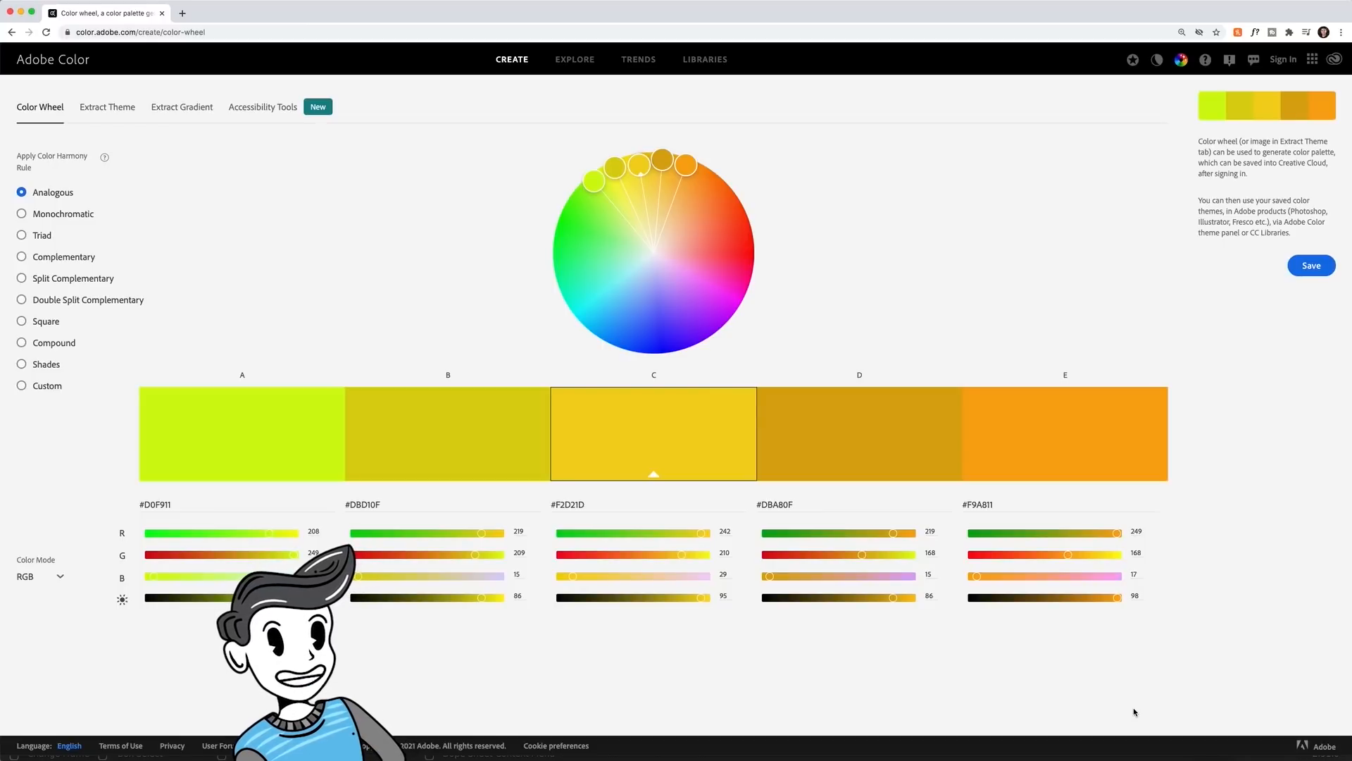
# - Switch to Adobe Color, compare the Monochromatic, Triad, Complementary and Split Complementary harmony rules, and view the Explore and Trends pages
pyautogui.click(75, 216)
pyautogui.click(57, 238)
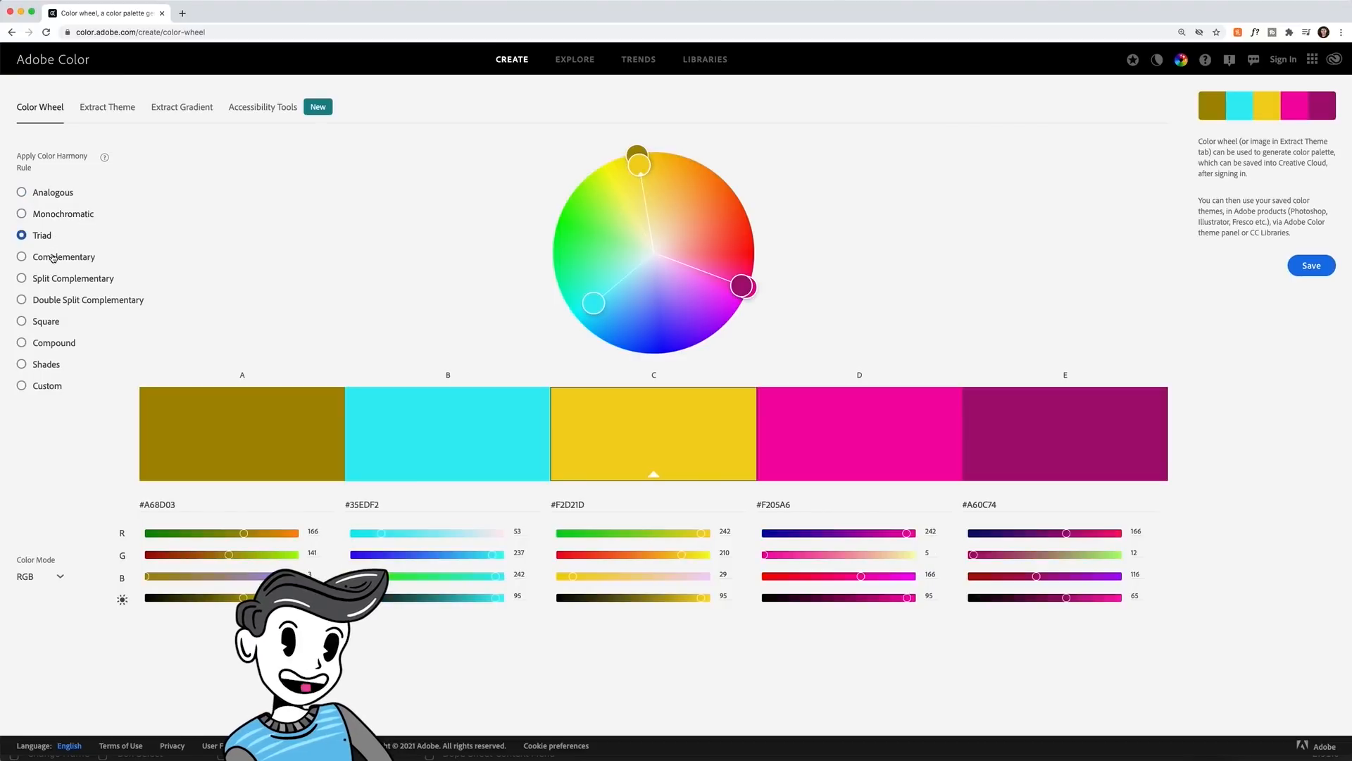
pyautogui.click(53, 258)
pyautogui.click(75, 277)
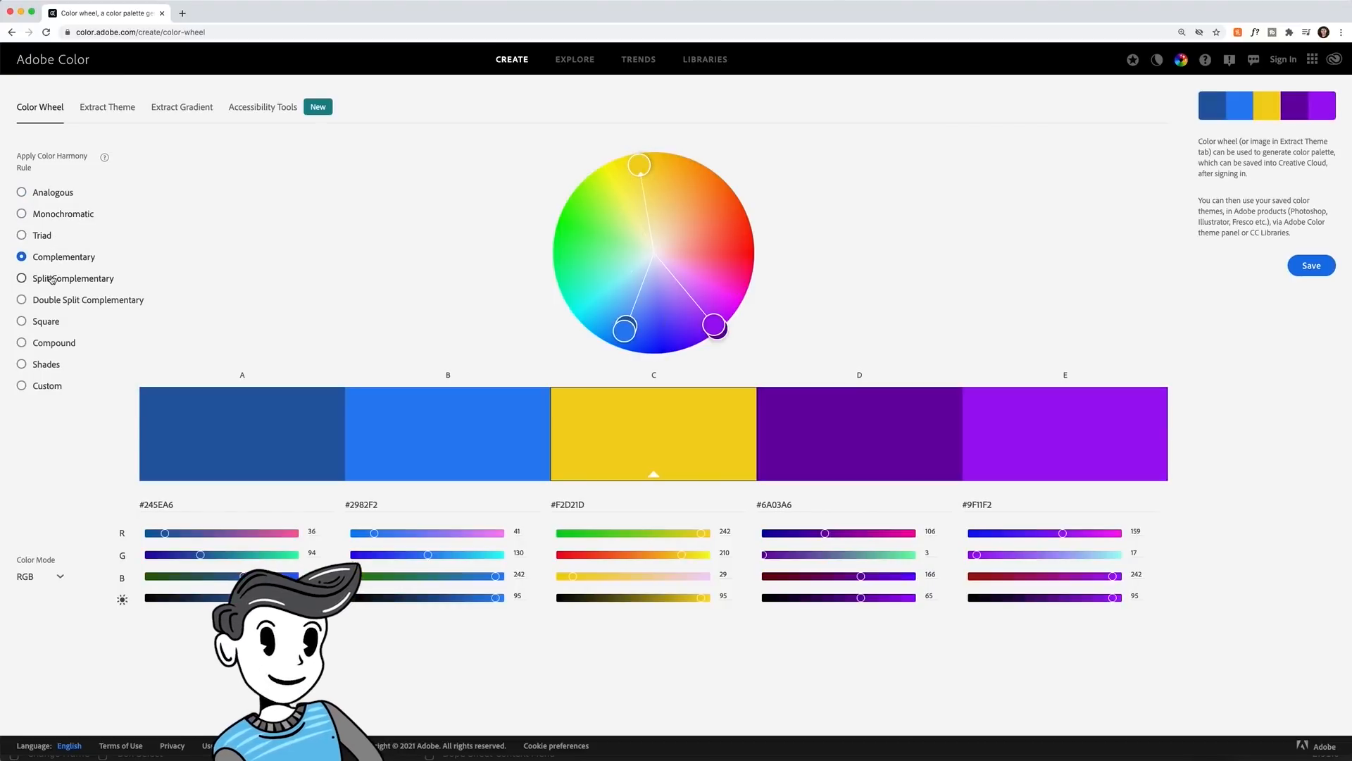
pyautogui.click(583, 59)
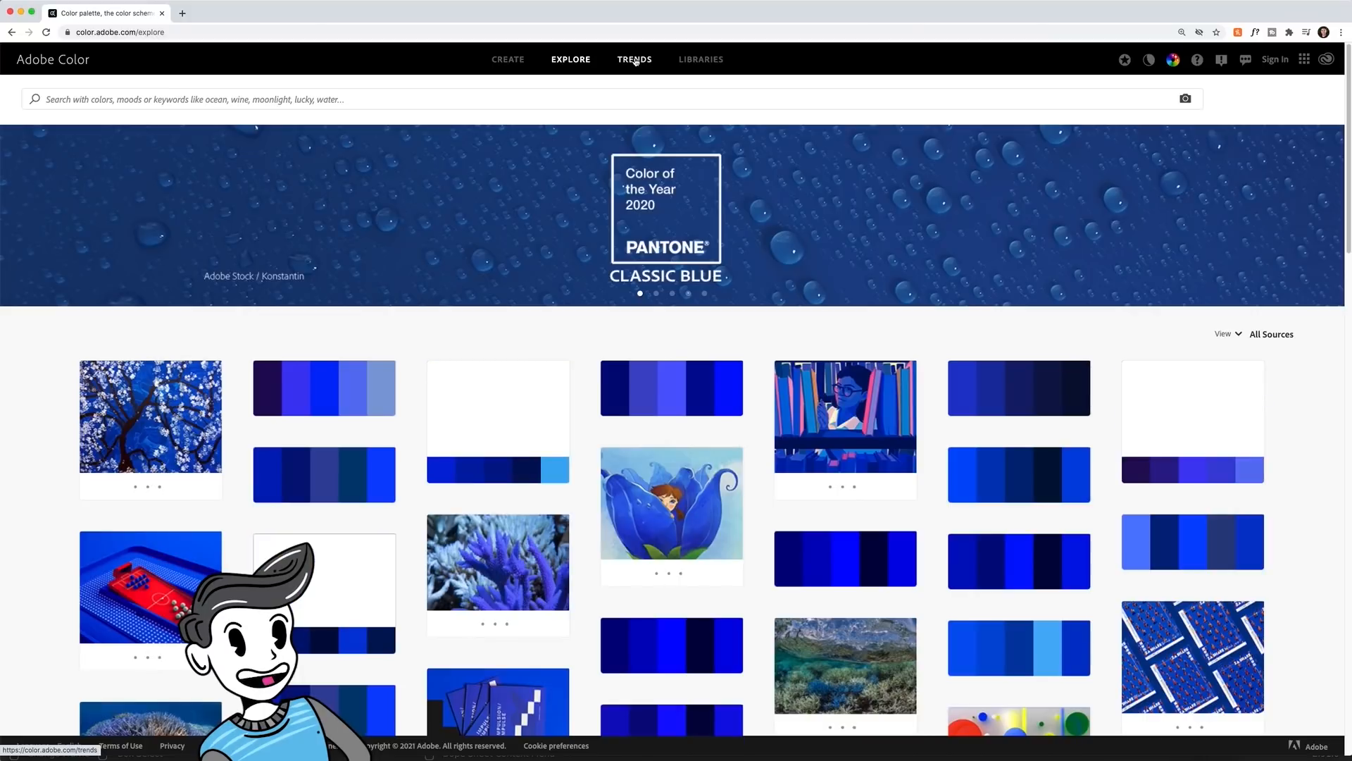
pyautogui.click(634, 59)
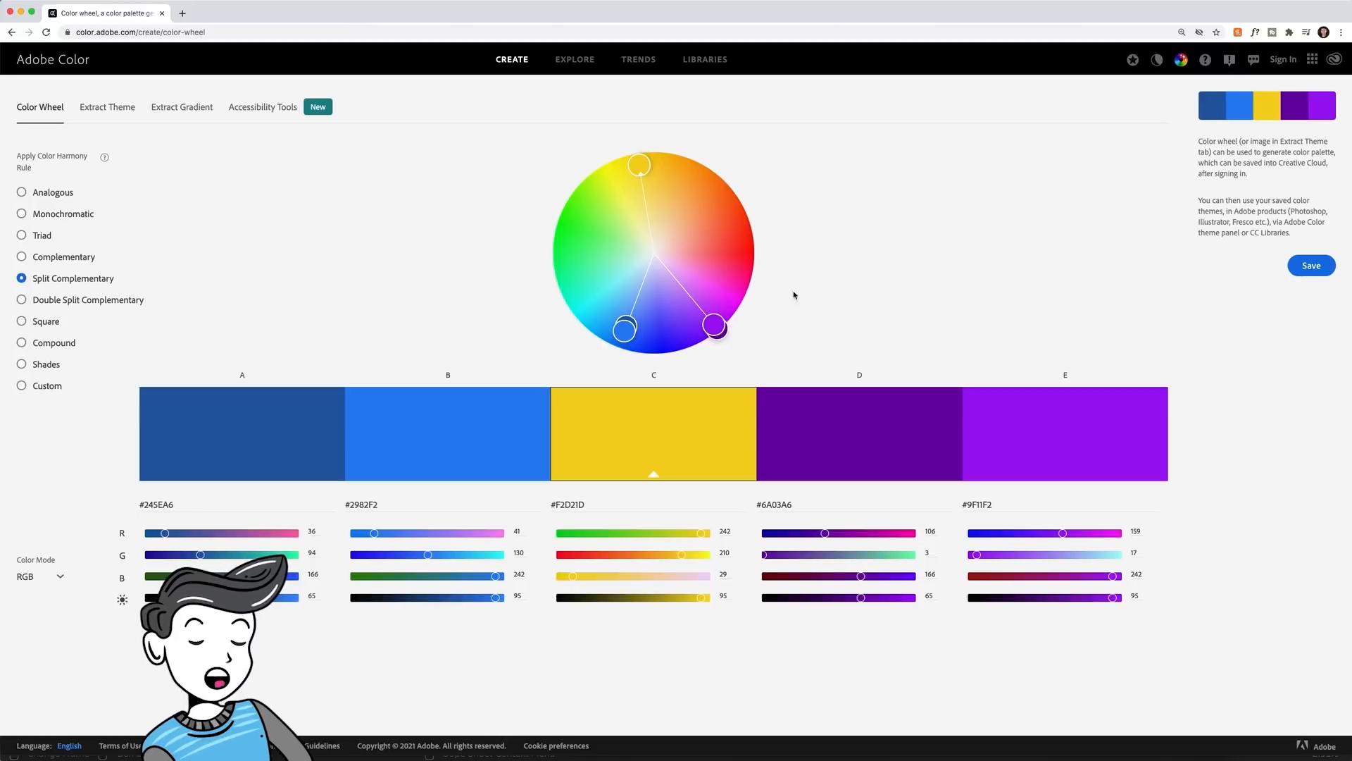
# - Shift the split-complementary palette's base color to pink #F51179, and adjust swatch brightness and a secondary color on the wheel
pyautogui.moveTo(644, 167); pyautogui.dragTo(747, 277)
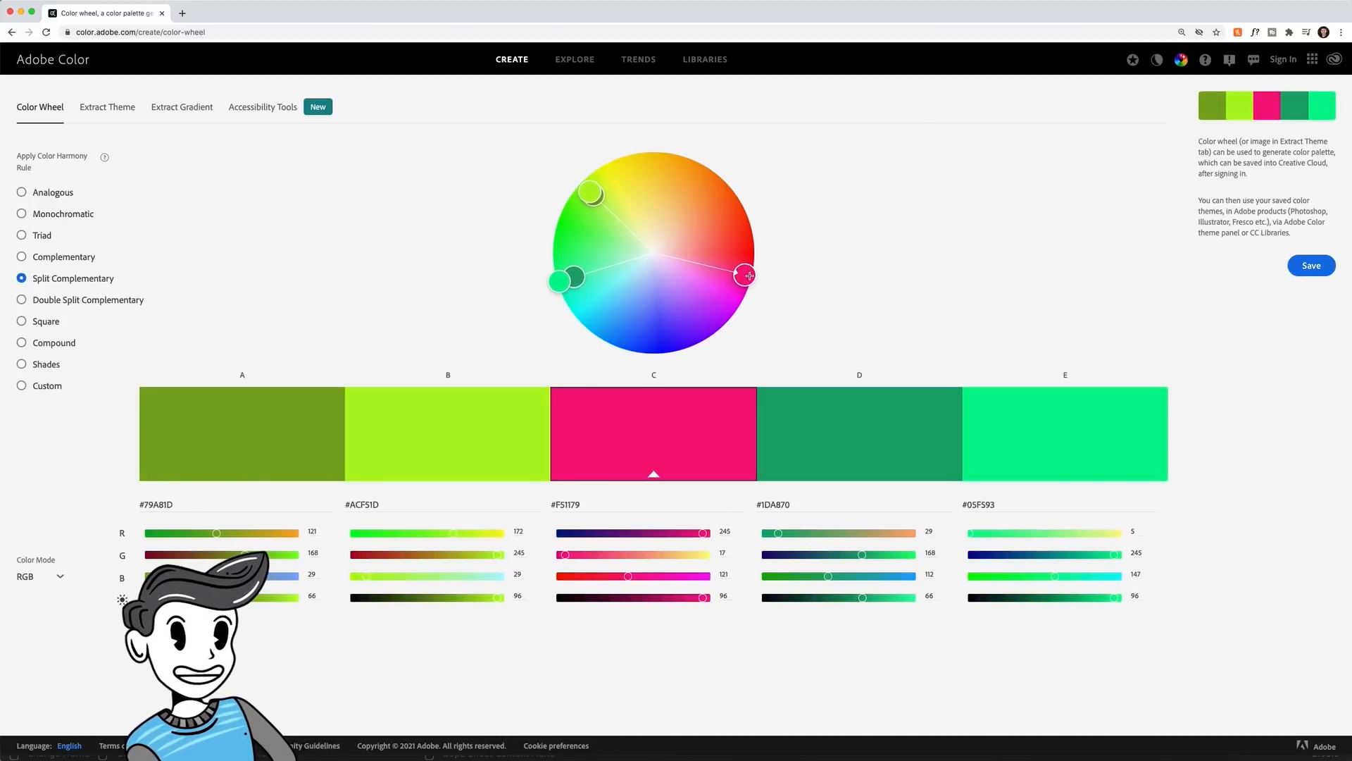
pyautogui.moveTo(703, 597); pyautogui.dragTo(668, 597)
pyautogui.moveTo(592, 194); pyautogui.dragTo(703, 191)
pyautogui.moveTo(463, 597); pyautogui.dragTo(499, 597)
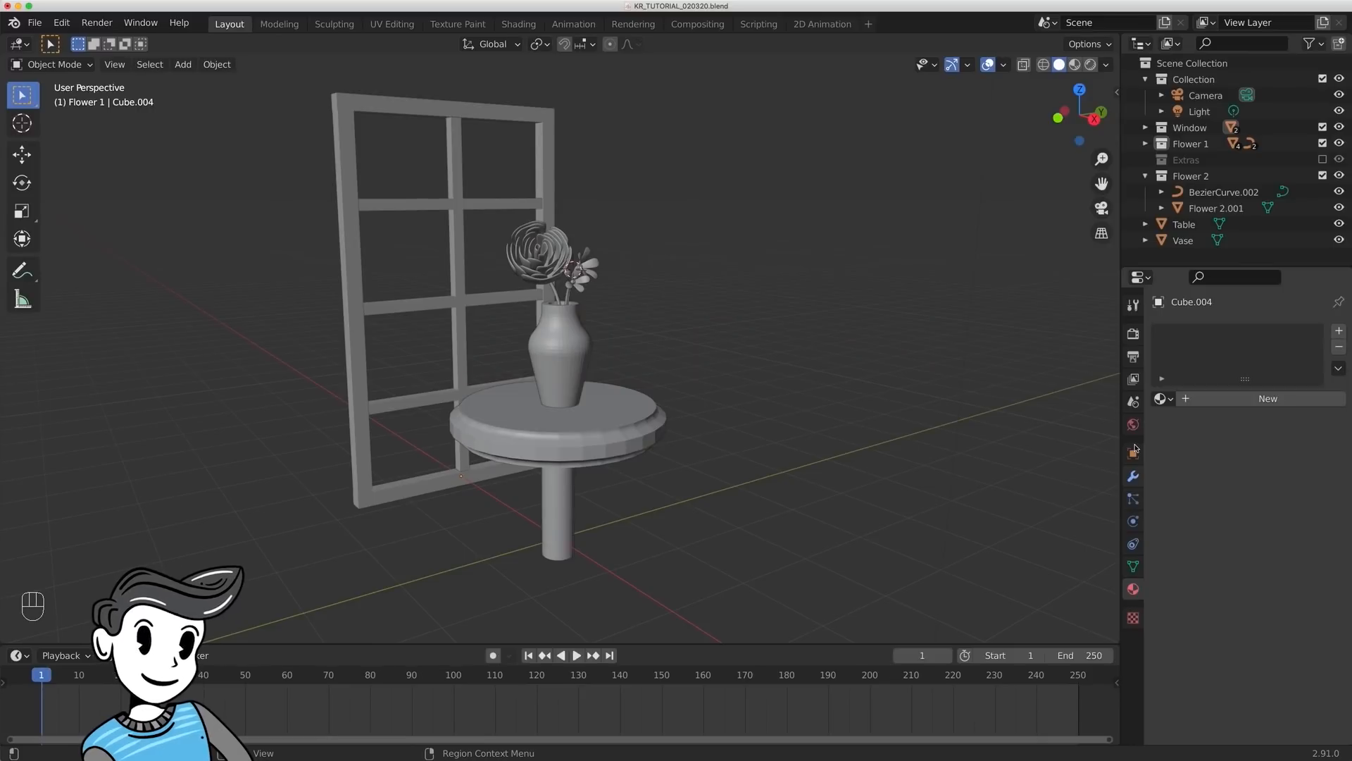
# - Switch back to Blender and set the scene's color management view transform to Standard
pyautogui.click(1133, 333)
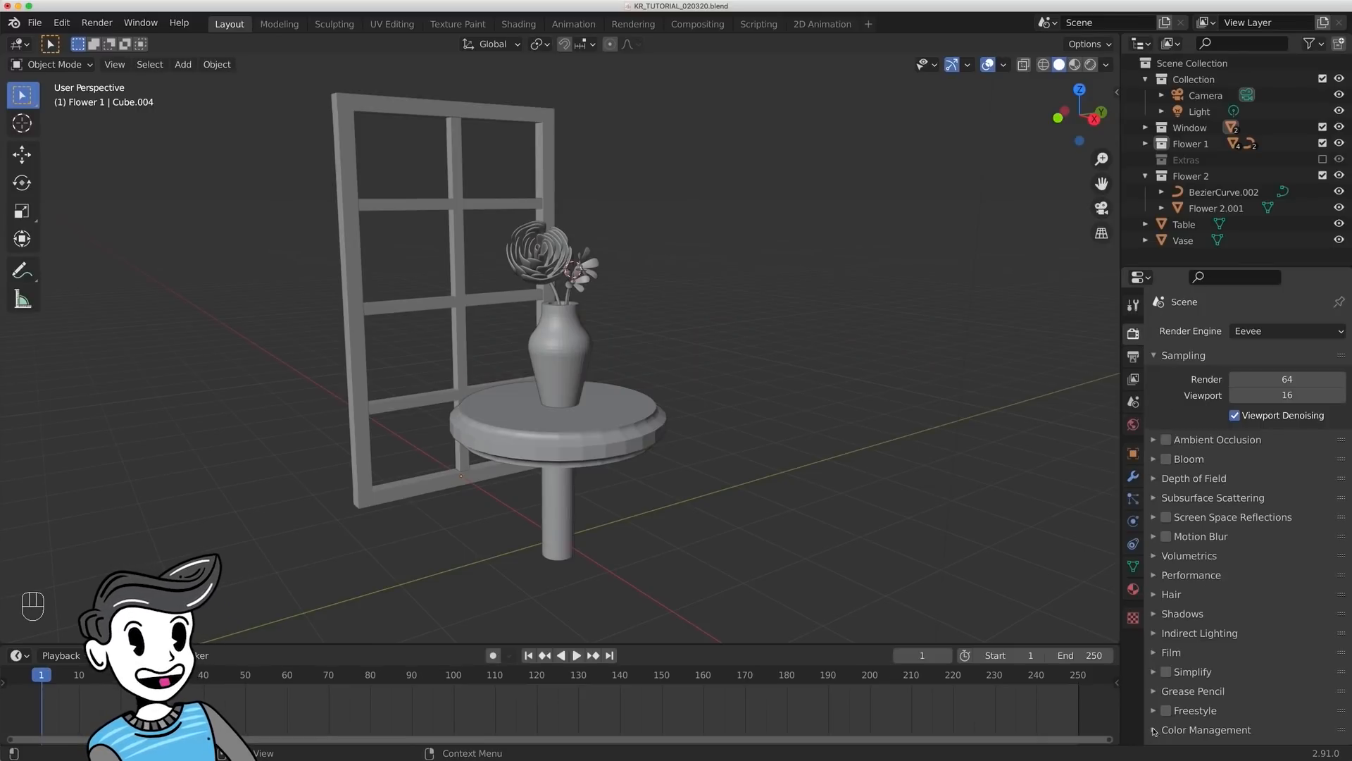
pyautogui.click(1153, 730)
pyautogui.scroll(-5, 1192, 606)
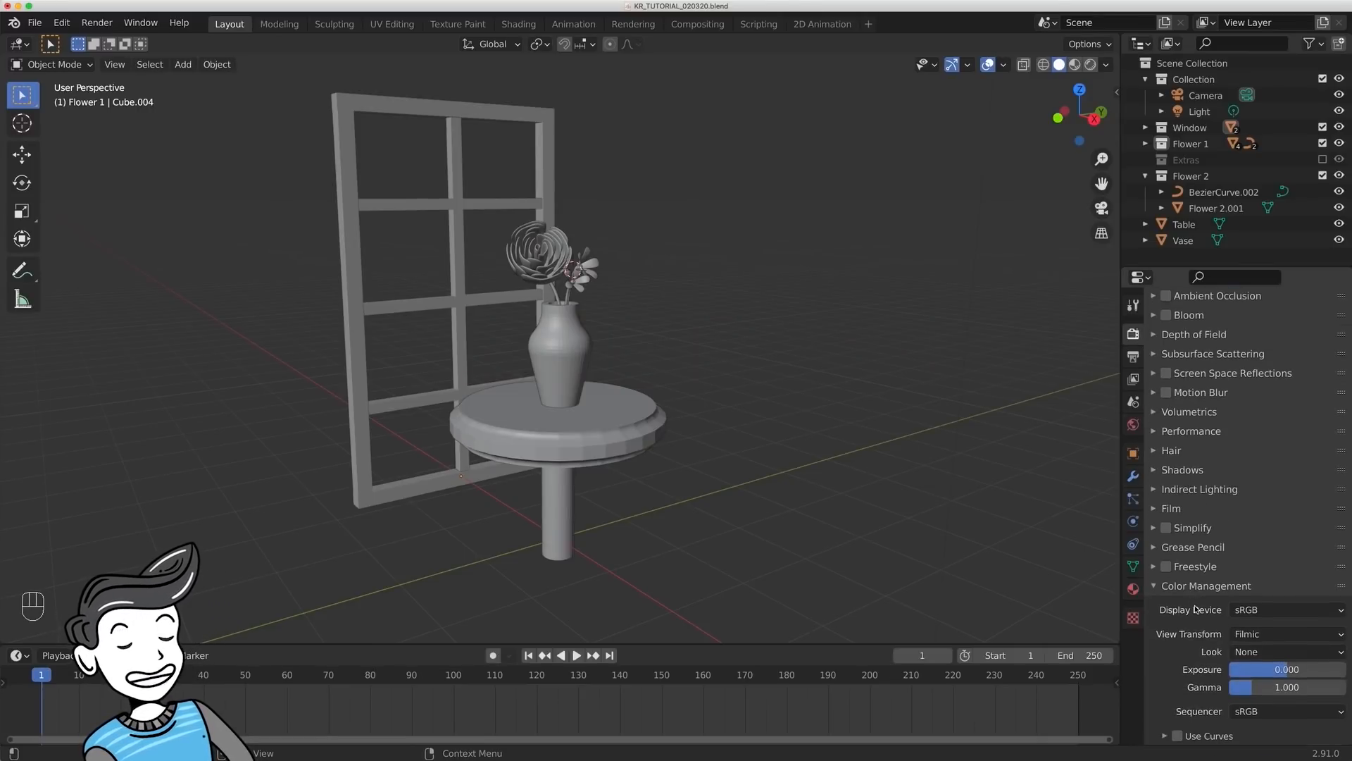
pyautogui.click(1247, 635)
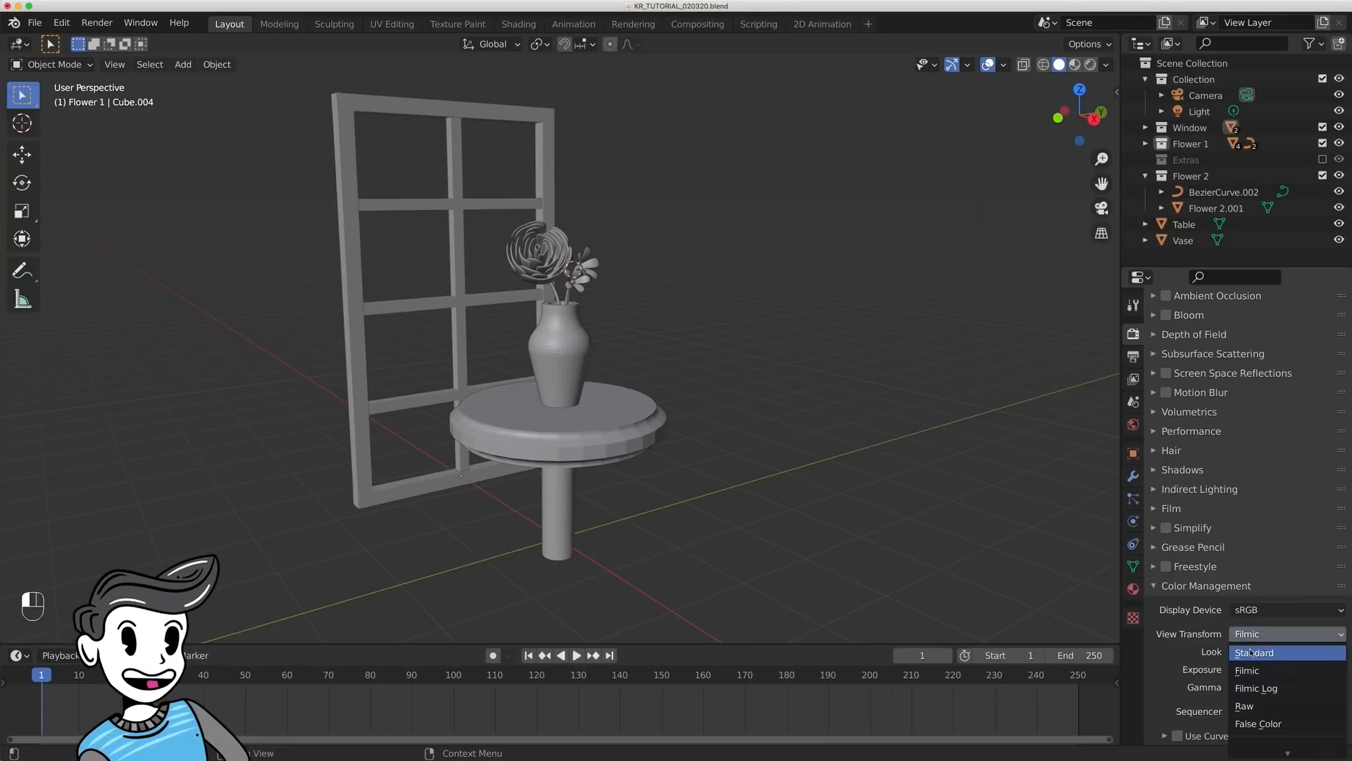
pyautogui.click(1250, 652)
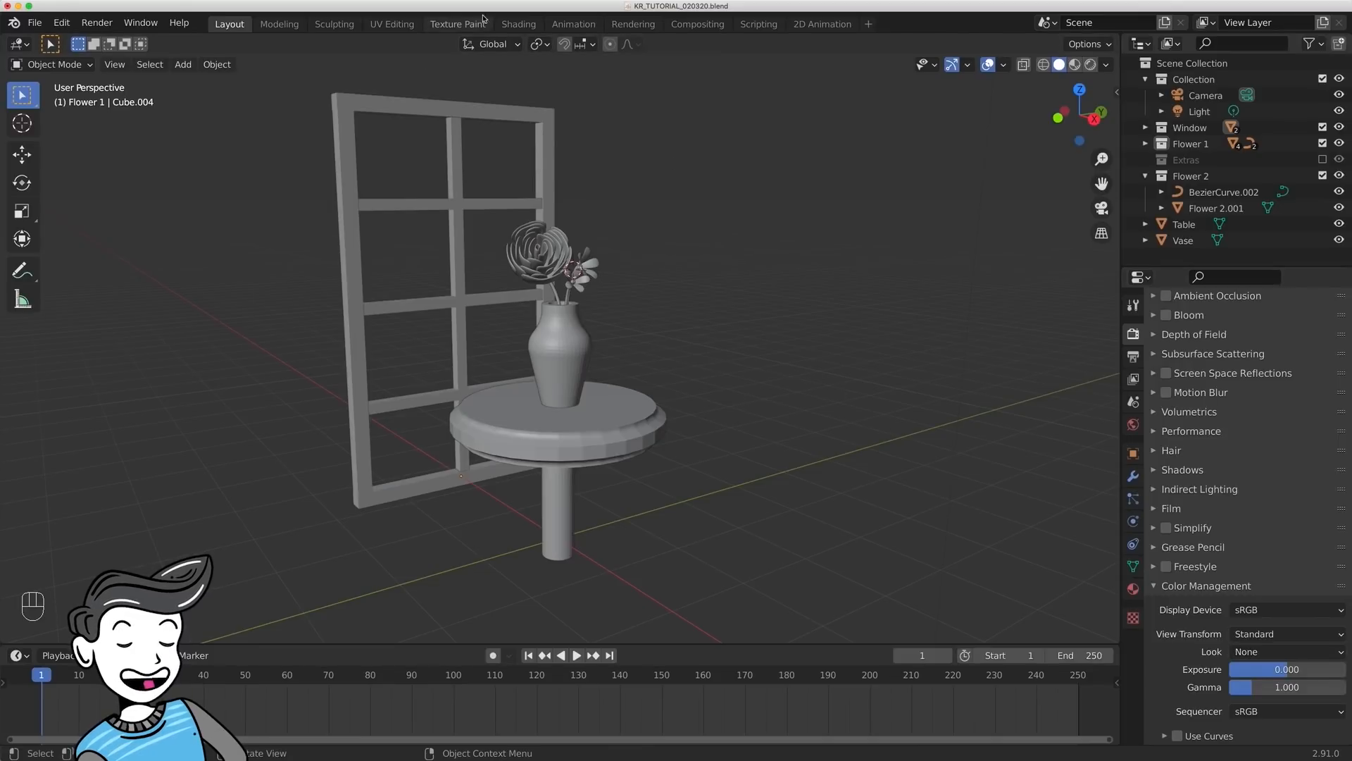
# - Switch to the Shading workspace and show the World shader's Background and World Output nodes
pyautogui.click(518, 24)
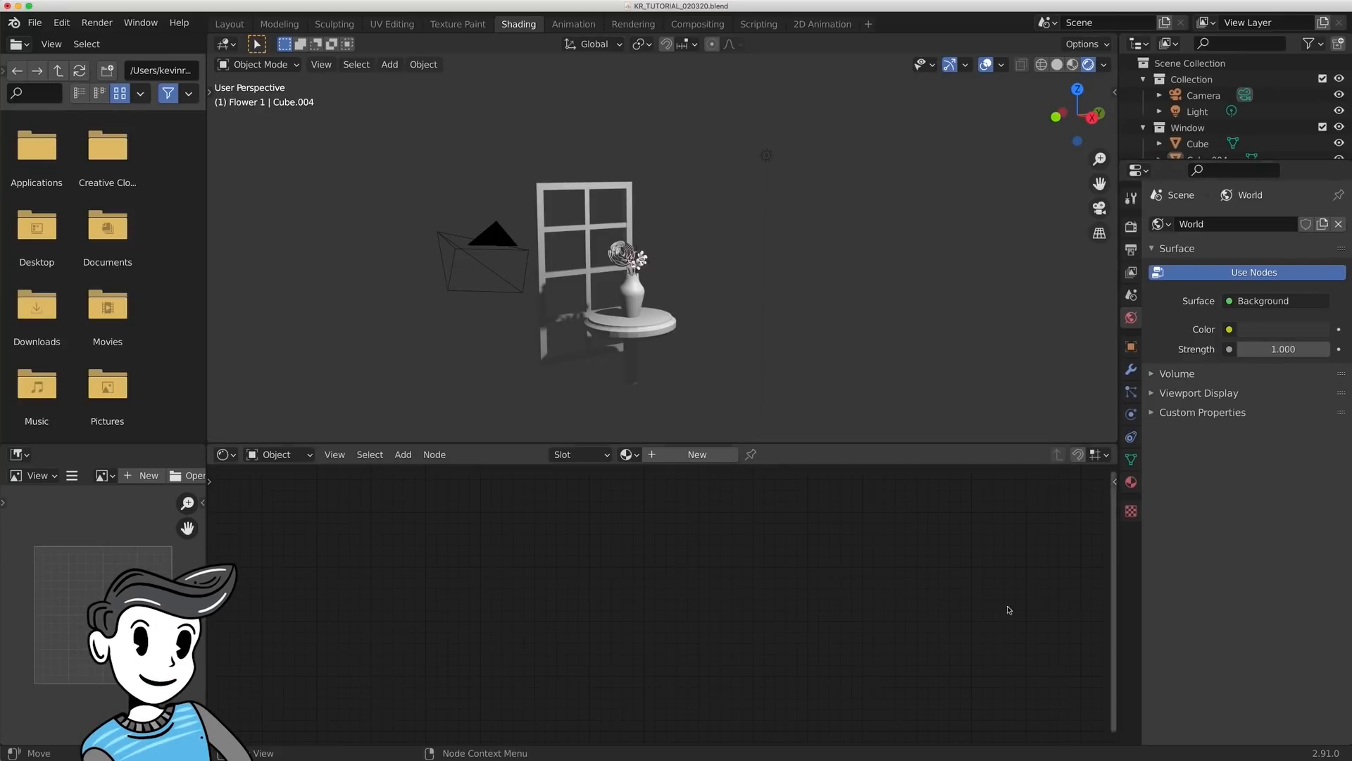
pyautogui.moveTo(531, 562); pyautogui.dragTo(628, 559, button='middle')
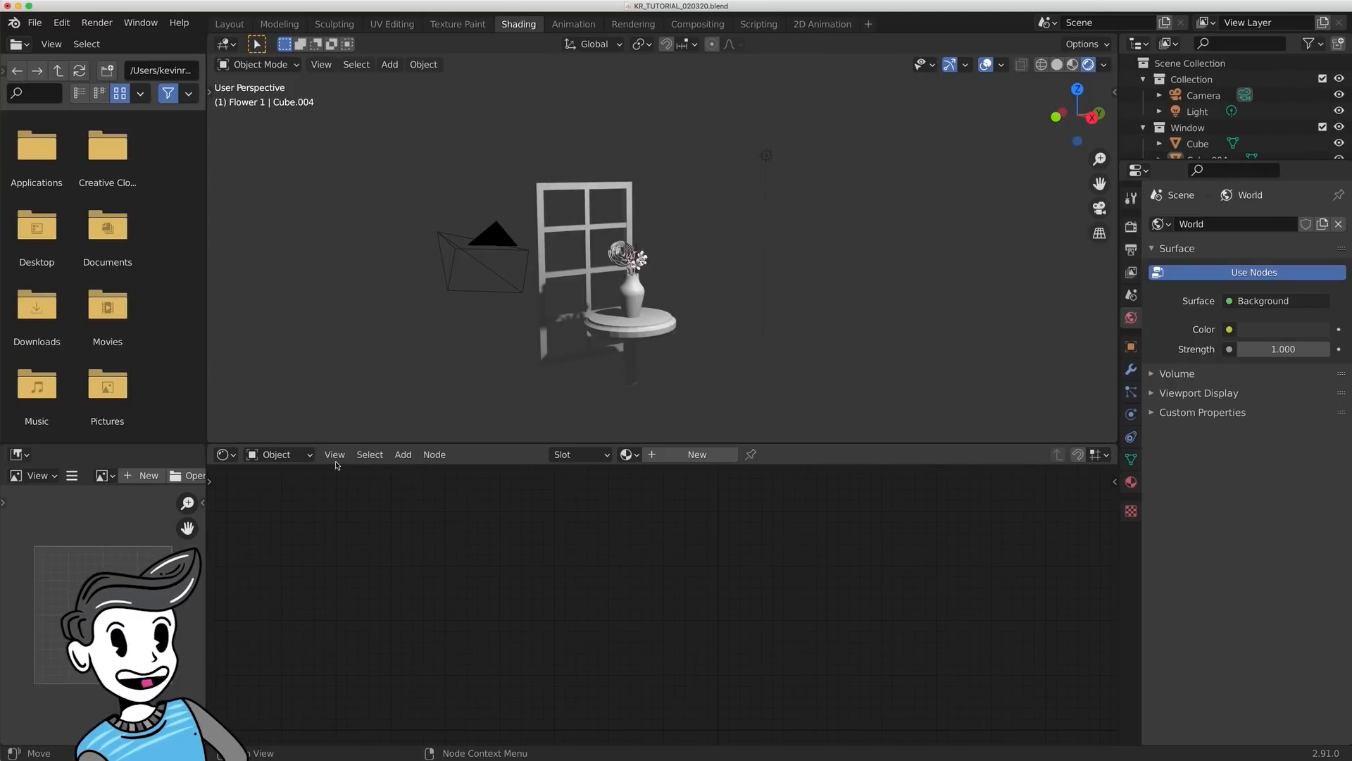
pyautogui.click(296, 456)
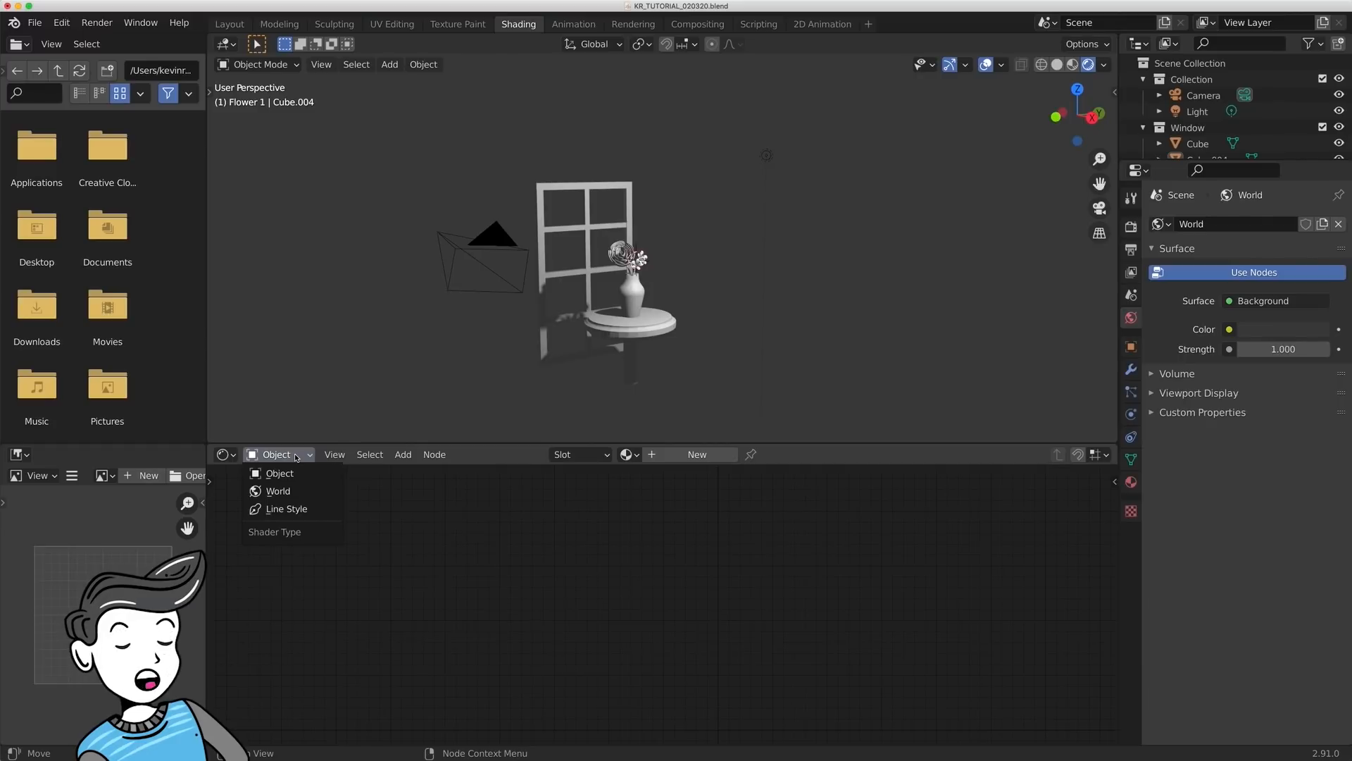
pyautogui.click(278, 490)
pyautogui.moveTo(935, 599); pyautogui.dragTo(764, 595, button='middle')
pyautogui.click(556, 567)
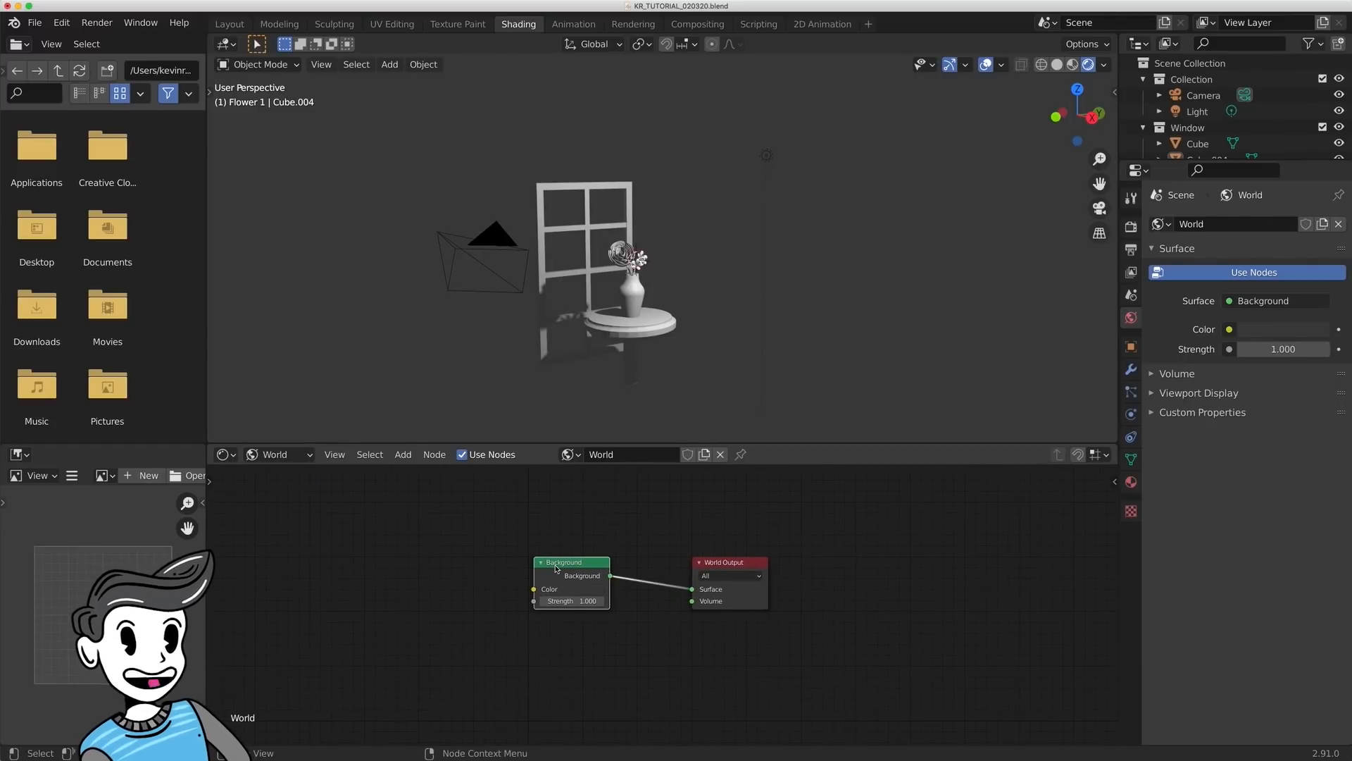
pyautogui.click(749, 563)
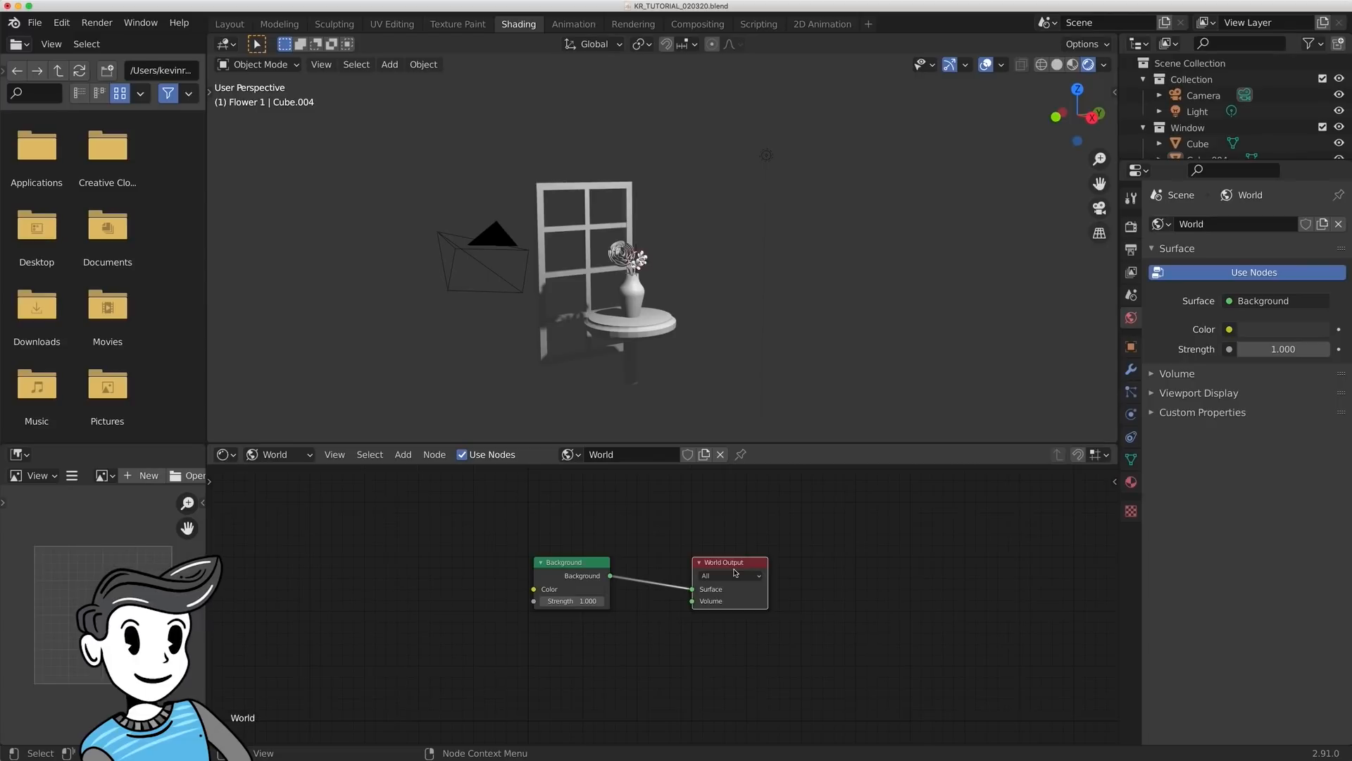
# - Add a Gradient Texture node to the World shader, placed ahead of the Background node
pyautogui.hscroll(-5, 734, 572)
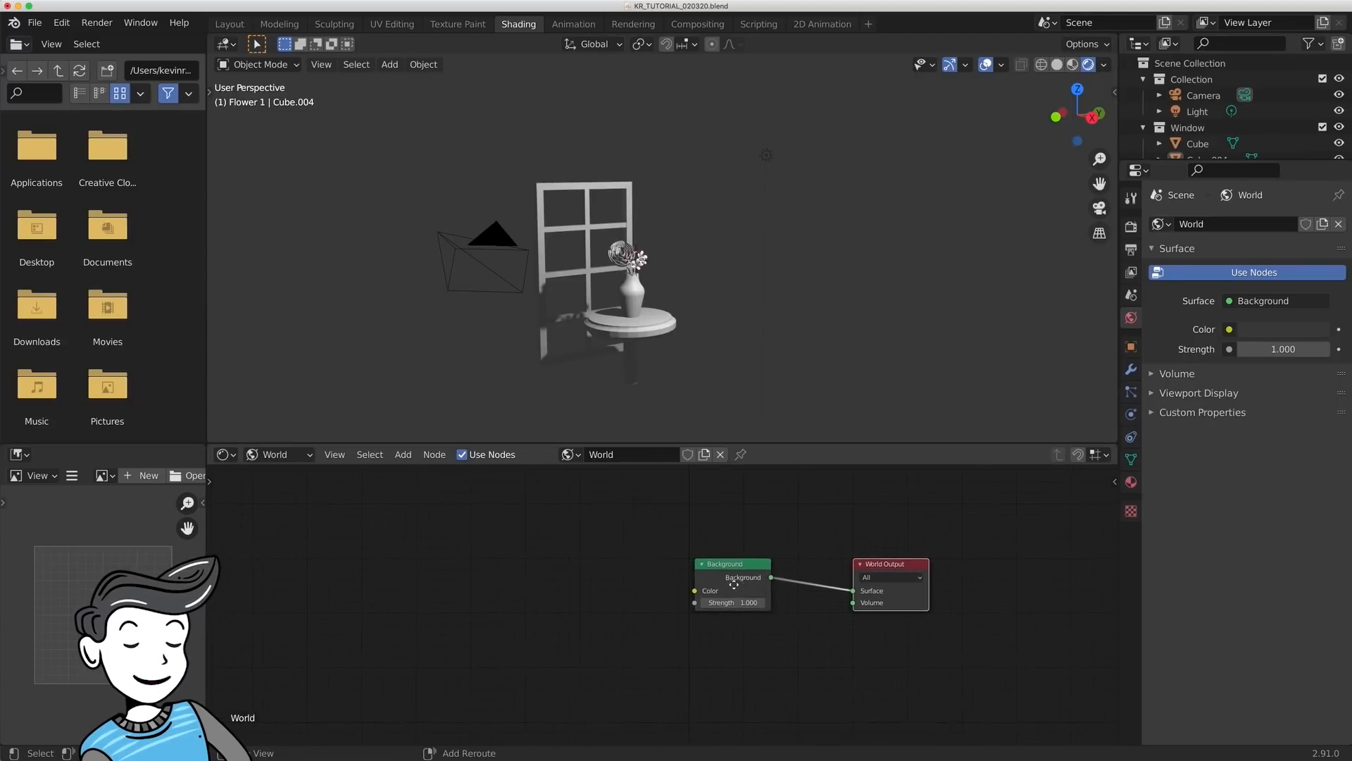
pyautogui.hotkey('shift', 'a')
pyautogui.click(493, 553)
pyautogui.write('gradient')
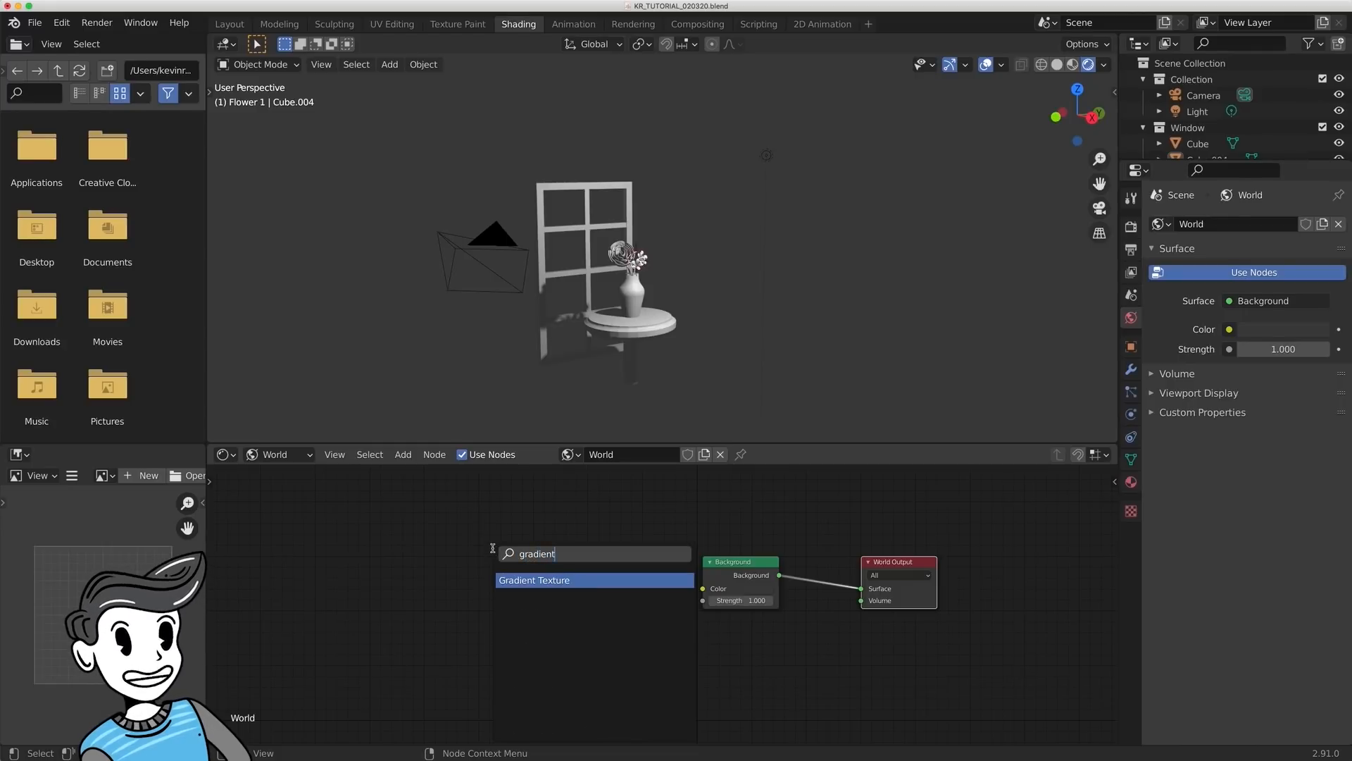
pyautogui.press('Return')
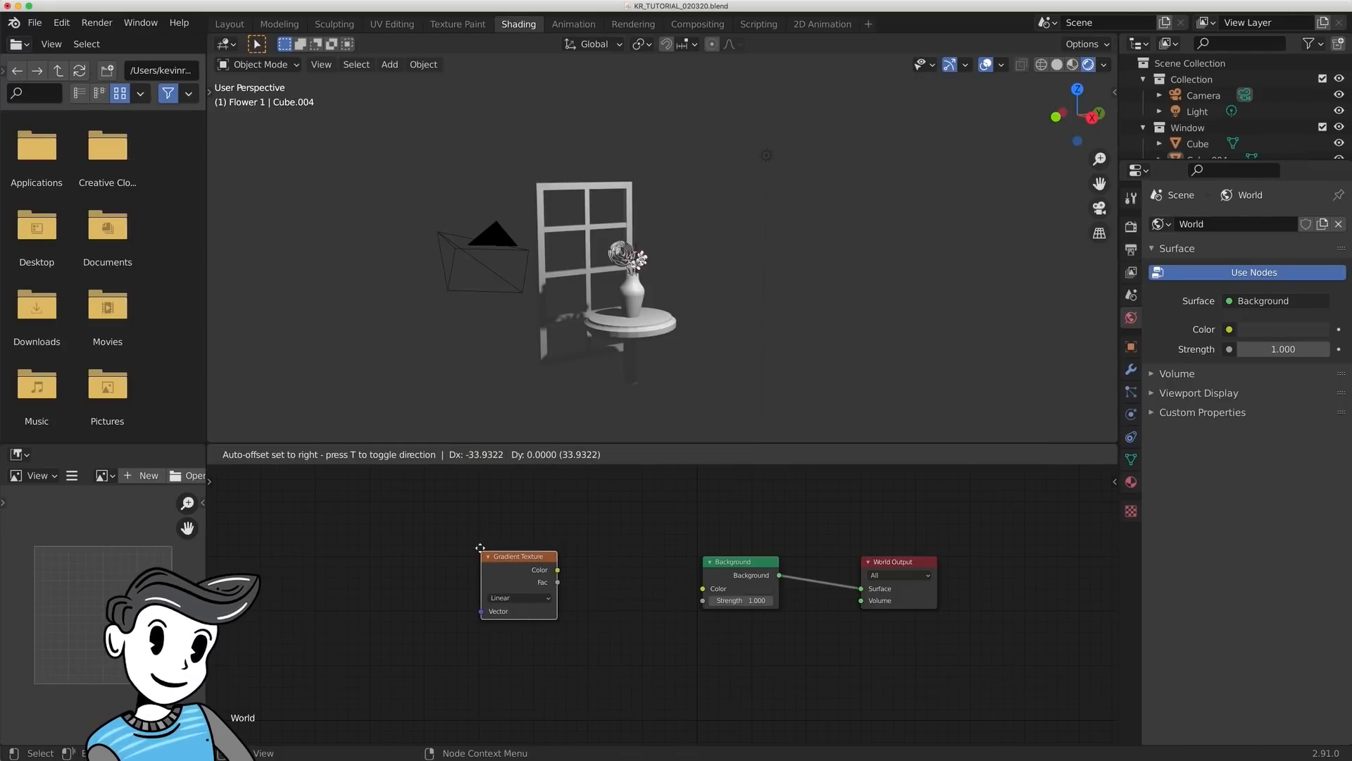
pyautogui.click(434, 554)
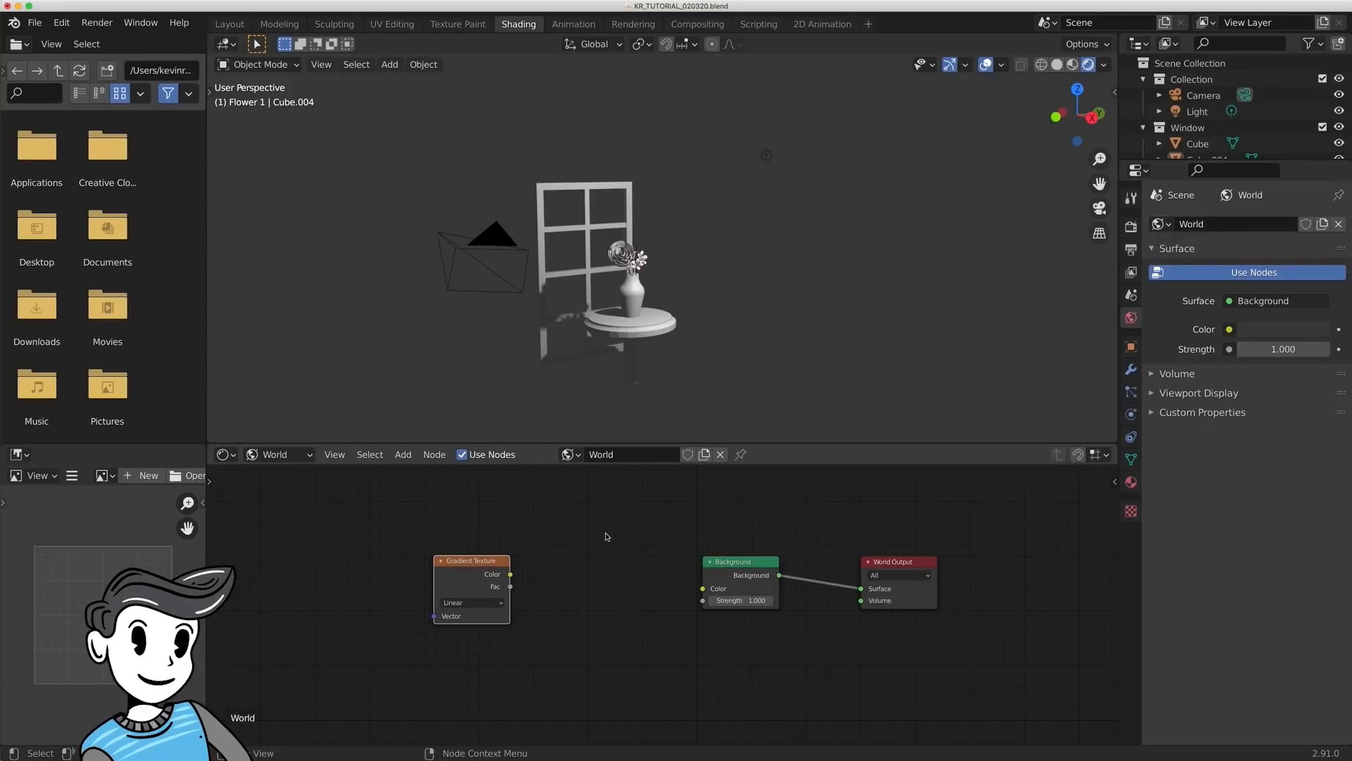
# - Add a ColorRamp node between the Gradient Texture and Background nodes
pyautogui.hotkey('shift', 'a')
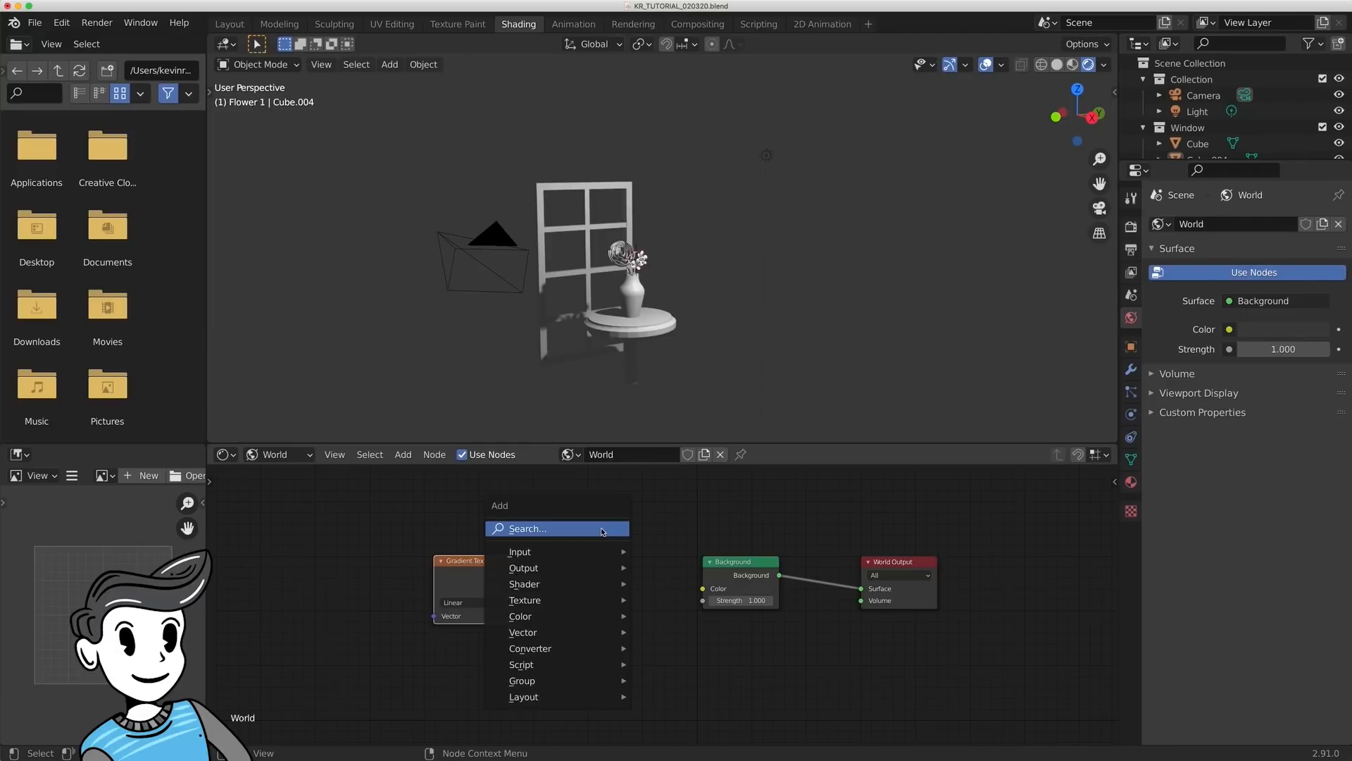
pyautogui.click(601, 528)
pyautogui.write('coloram')
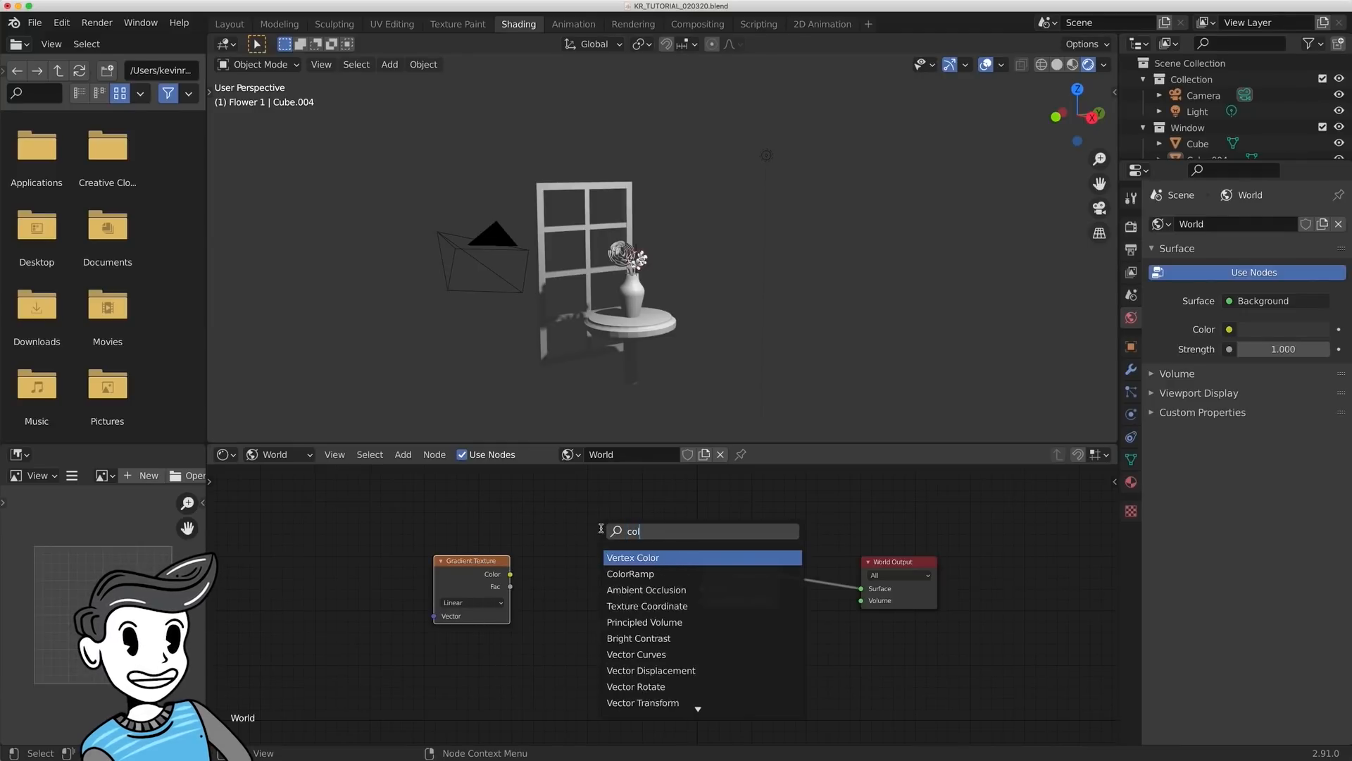
pyautogui.press('Return')
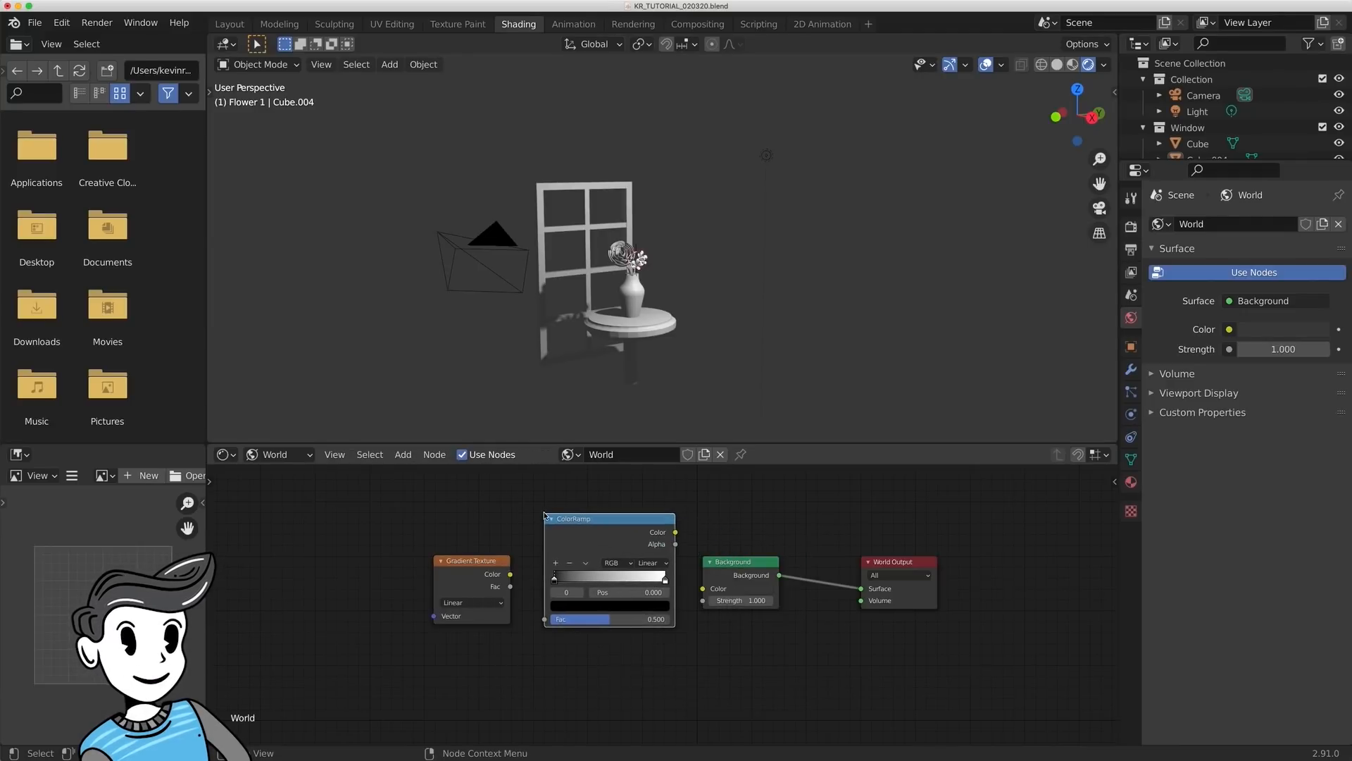
pyautogui.click(559, 525)
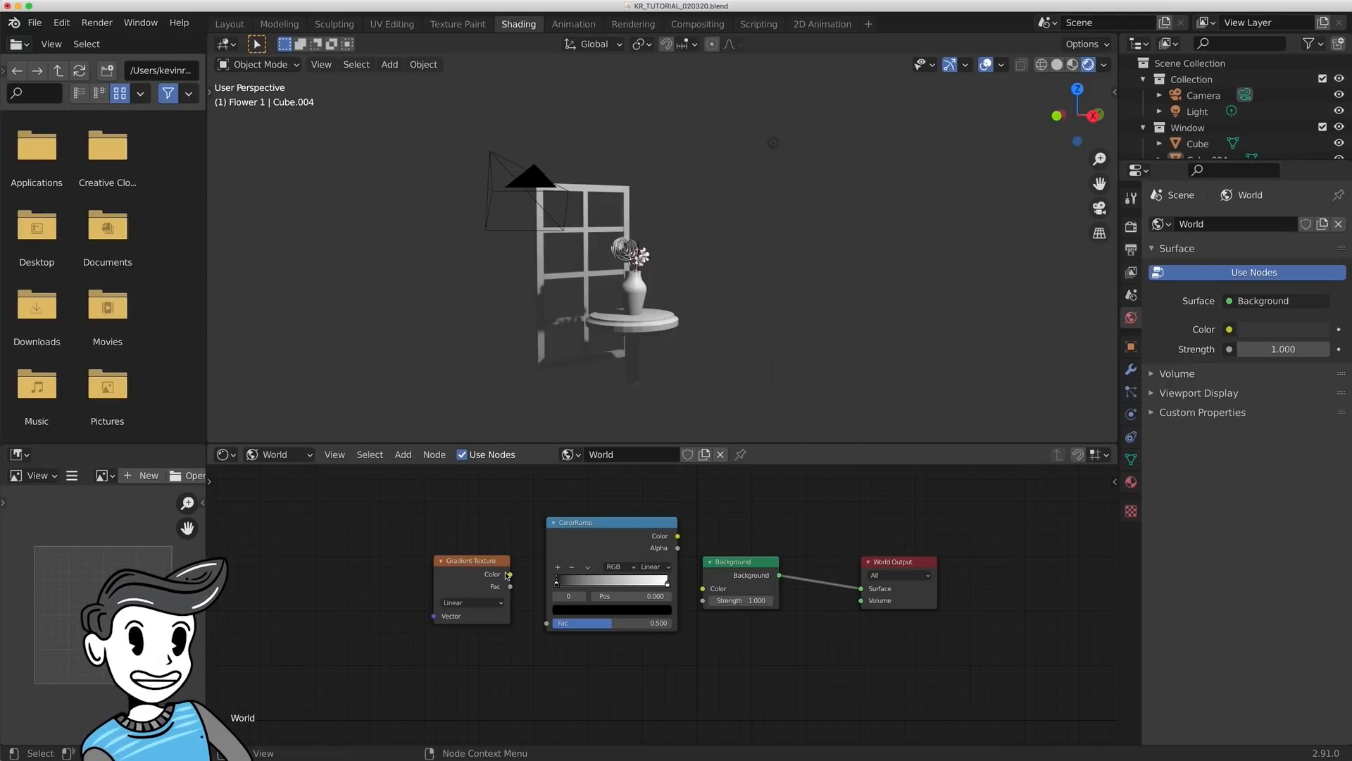
# - Connect the Gradient Texture's Color to the ColorRamp's Fac and the ColorRamp's Color to the Background's Color, and check the gradient around the scene
pyautogui.moveTo(508, 575); pyautogui.dragTo(559, 626)
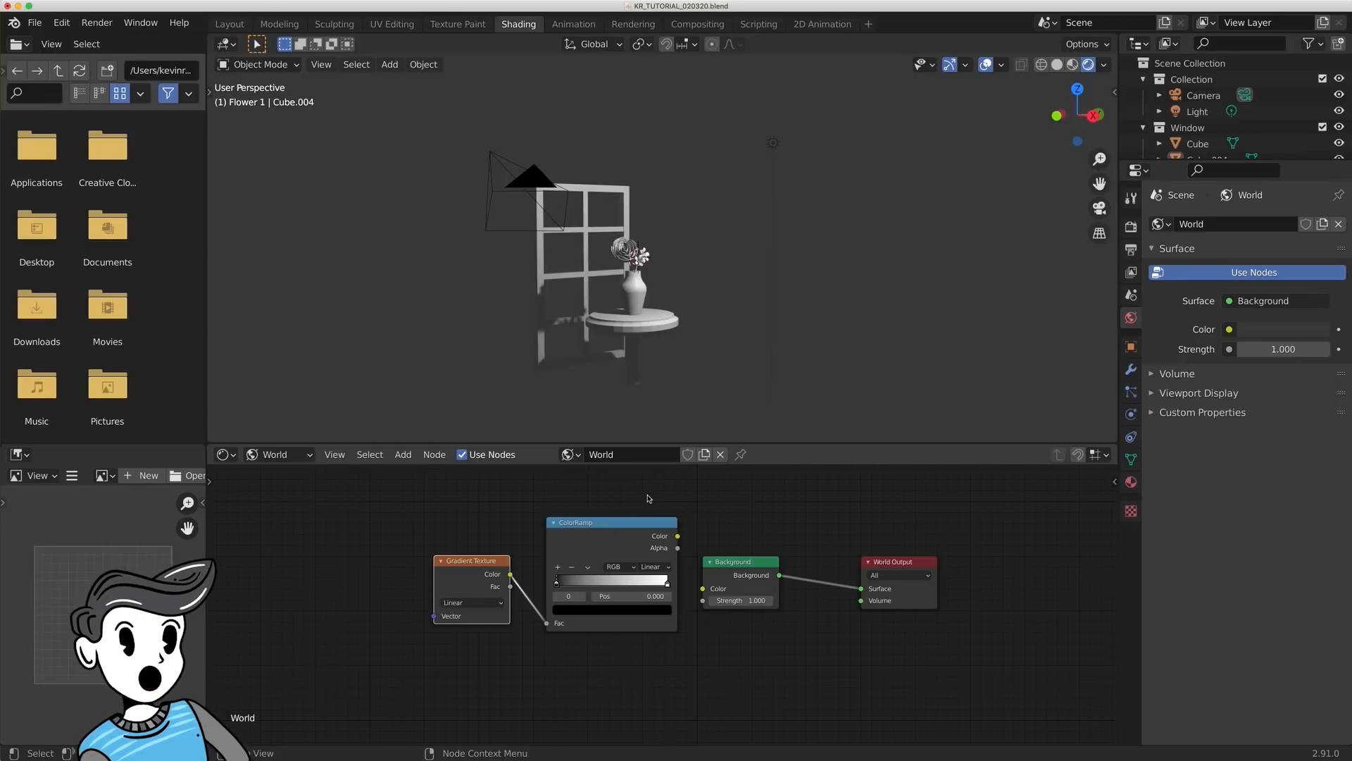
pyautogui.moveTo(666, 536); pyautogui.dragTo(717, 572)
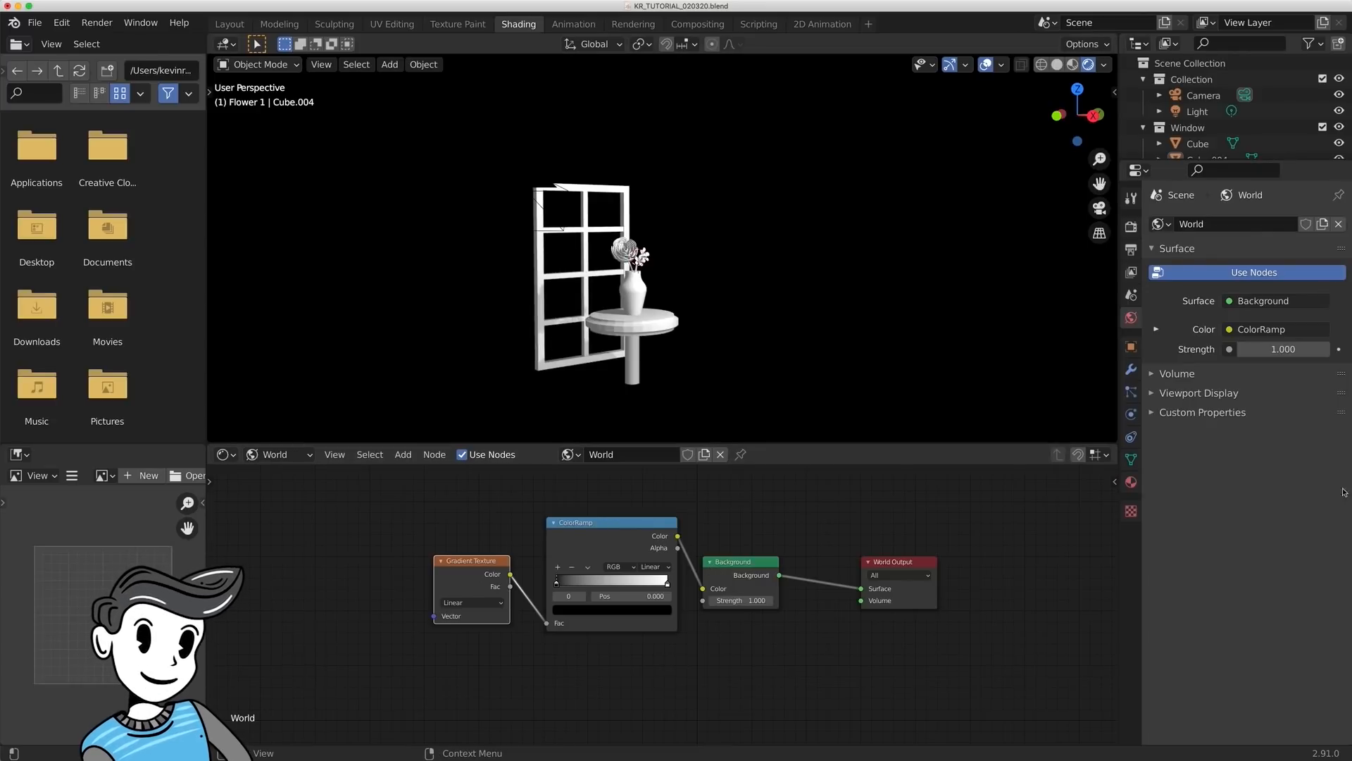
pyautogui.scroll(4, 521, 352)
pyautogui.scroll(-2, 521, 351)
pyautogui.moveTo(503, 317); pyautogui.dragTo(664, 289, button='middle')
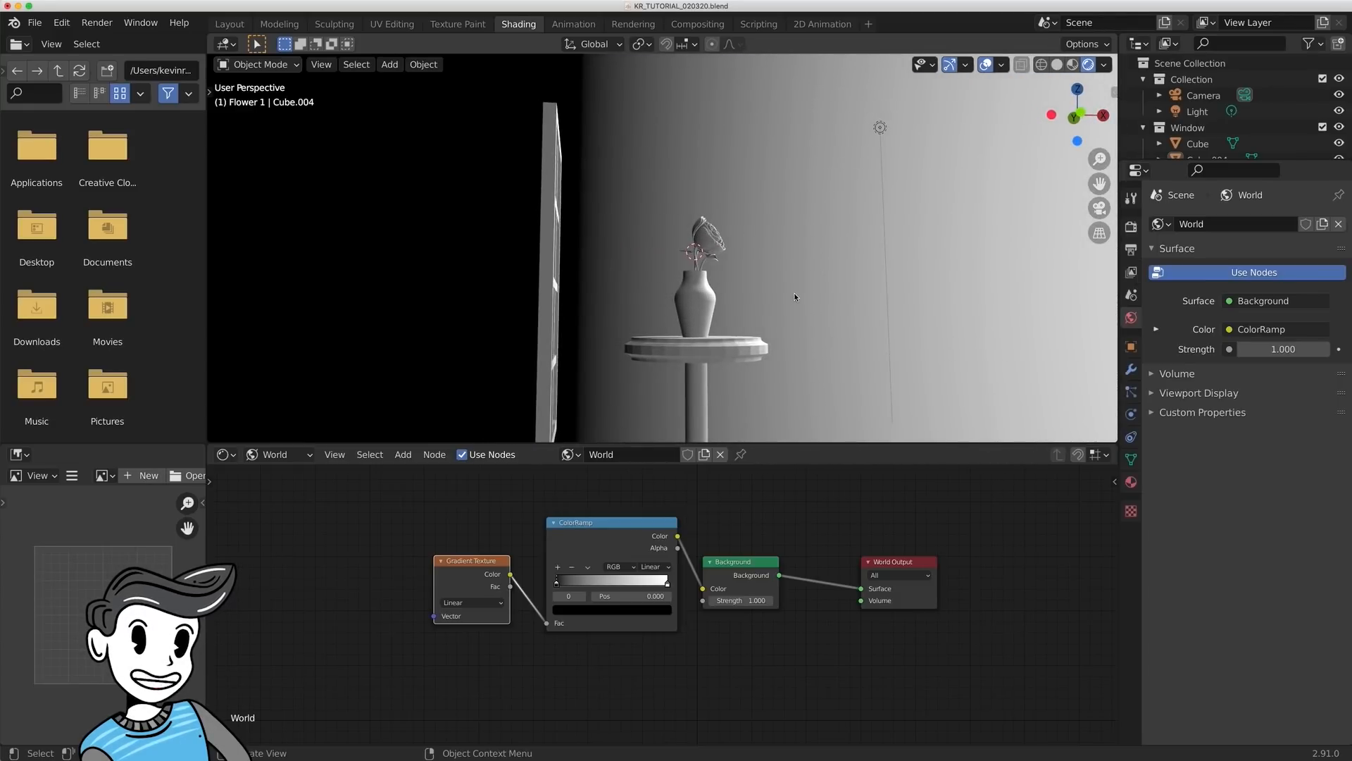
pyautogui.moveTo(793, 293)
pyautogui.mouseDown(button='middle')
pyautogui.moveTo(875, 293)
pyautogui.moveTo(780, 298)
pyautogui.mouseUp(button='middle')
# - Add a Mapping node ahead of the Gradient Texture and connect its Vector output to the texture's Vector input
pyautogui.keyDown('shift'); pyautogui.moveTo(352, 593); pyautogui.dragTo(581, 586, button='middle'); pyautogui.keyUp('shift')
pyautogui.scroll(-2, 504, 571)
pyautogui.hotkey('shift', 'a')
pyautogui.click(542, 540)
pyautogui.write('map')
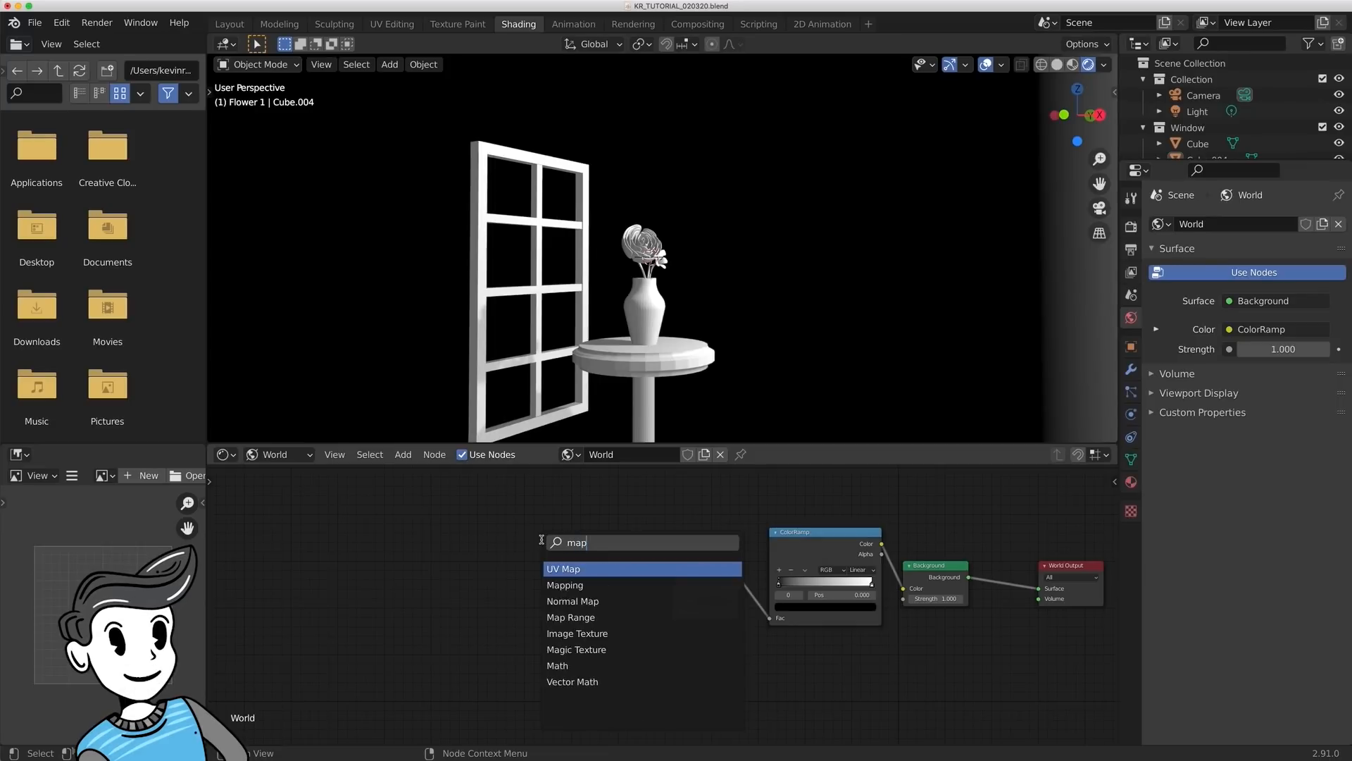
pyautogui.write('ping')
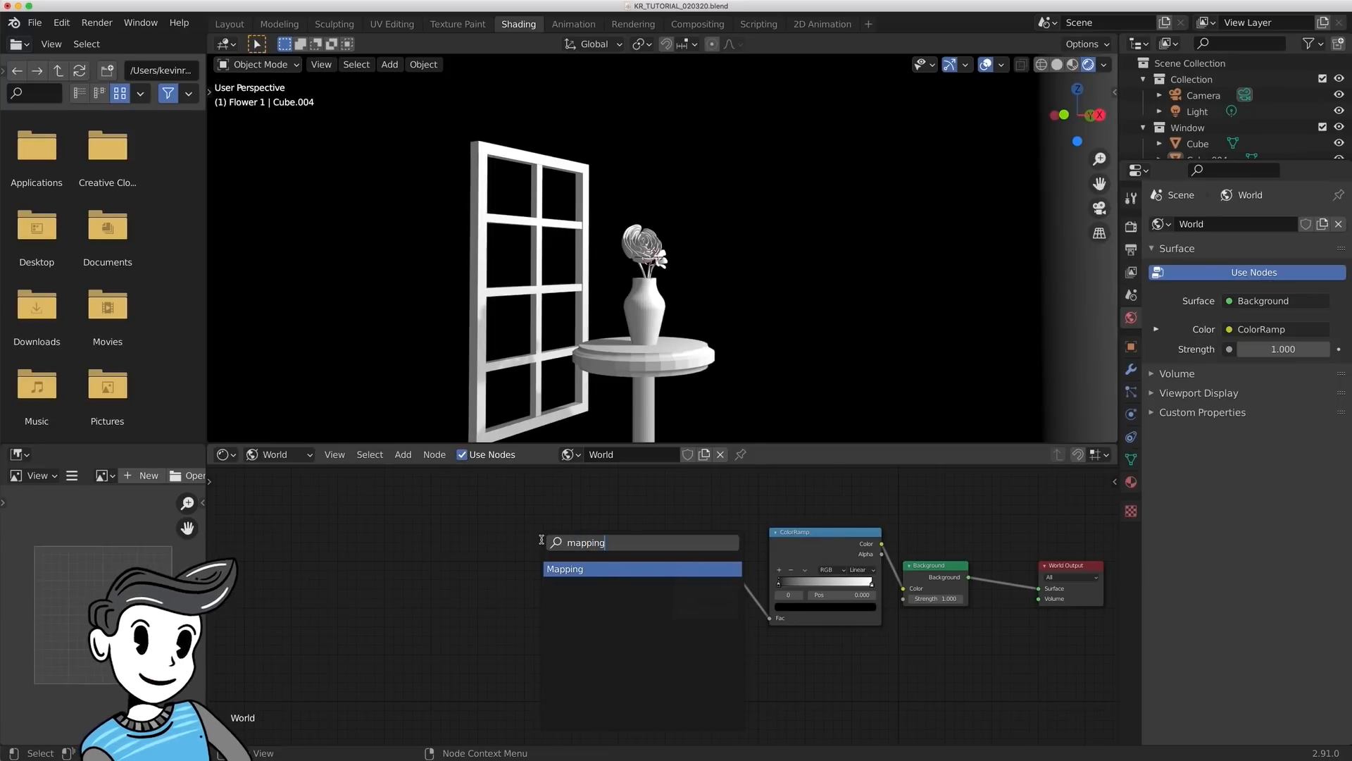
pyautogui.press('Return')
pyautogui.click(573, 549)
pyautogui.moveTo(572, 547)
pyautogui.mouseDown()
pyautogui.moveTo(615, 552)
pyautogui.moveTo(672, 612)
pyautogui.mouseUp()
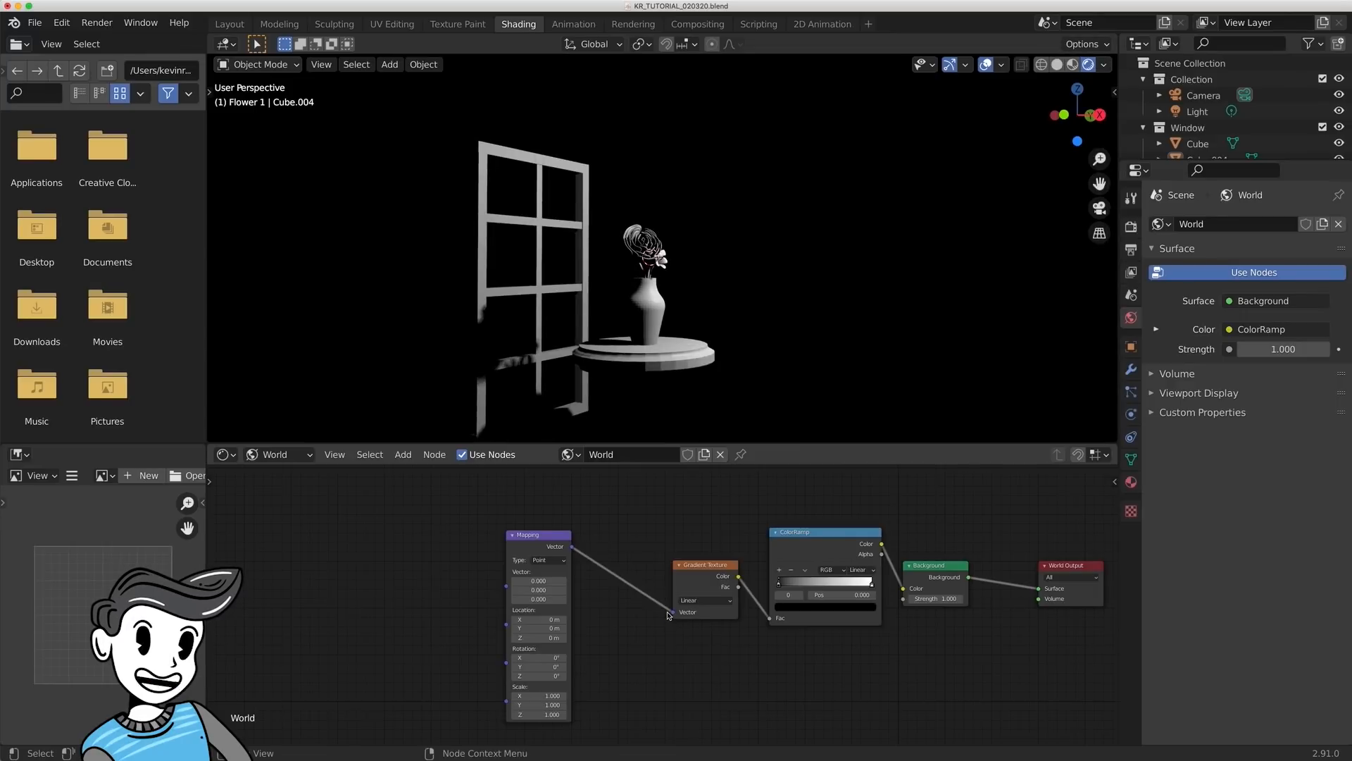
# - Add a Texture Coordinate node ahead of the Mapping node
pyautogui.hotkey('shift', 'a')
pyautogui.click(383, 539)
pyautogui.write('texture')
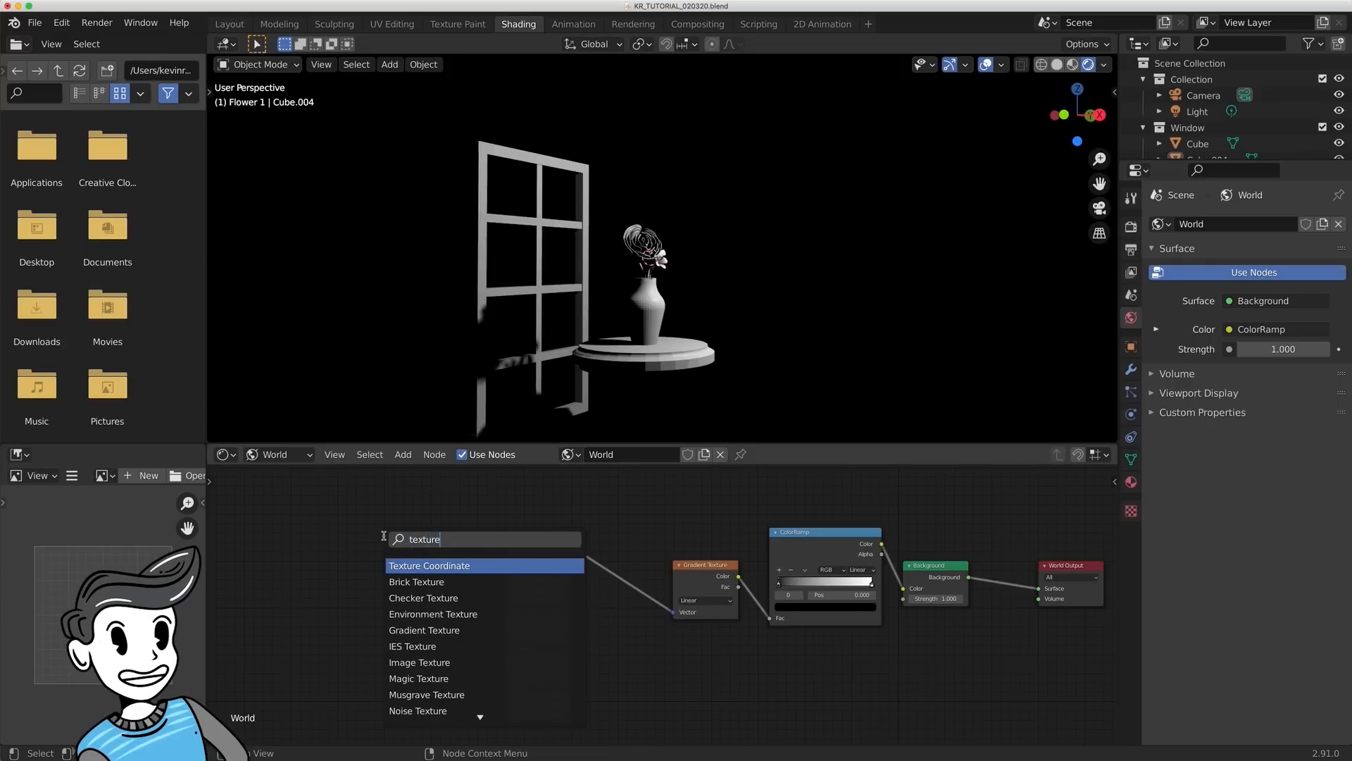
pyautogui.press('Return')
pyautogui.click(416, 598)
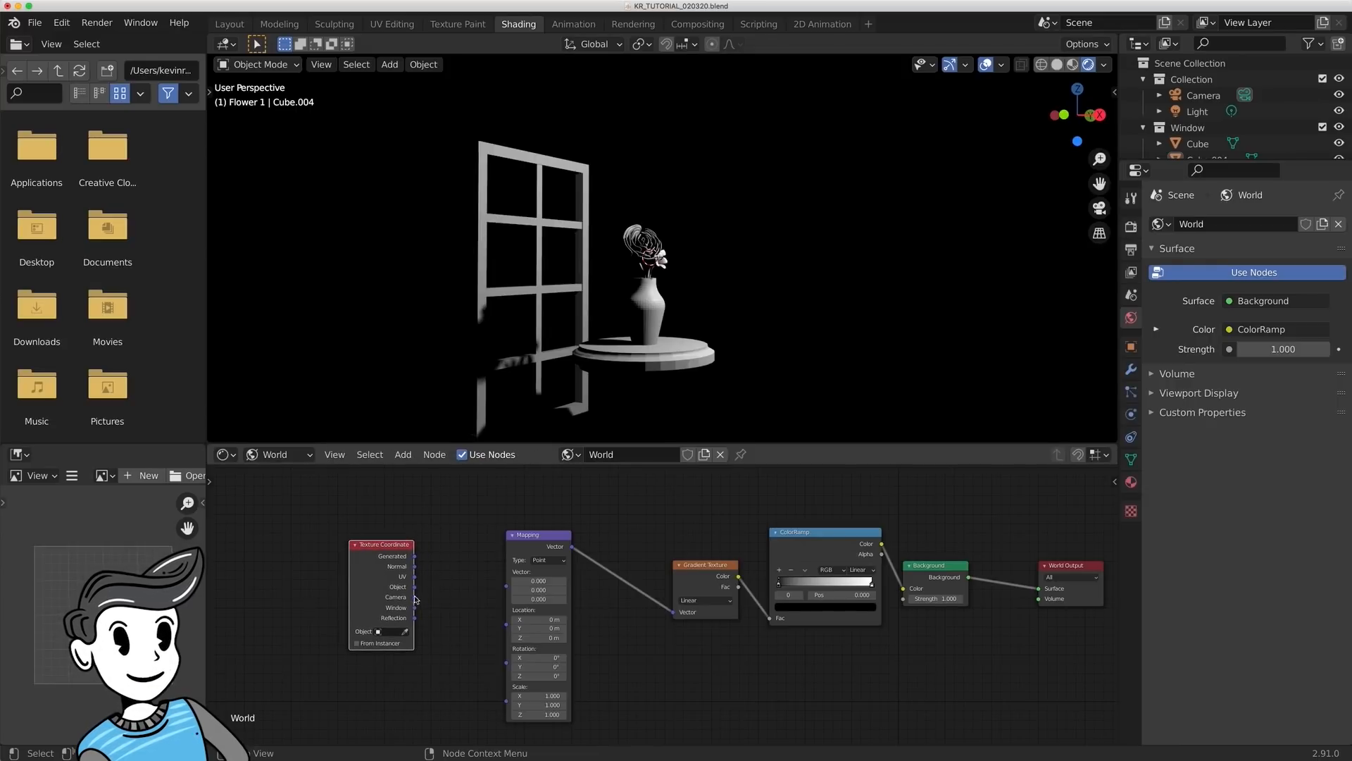
# - Connect the Texture Coordinate's Camera output to the Mapping node's Vector input and check the gradient around the scene
pyautogui.moveTo(415, 599); pyautogui.dragTo(507, 588)
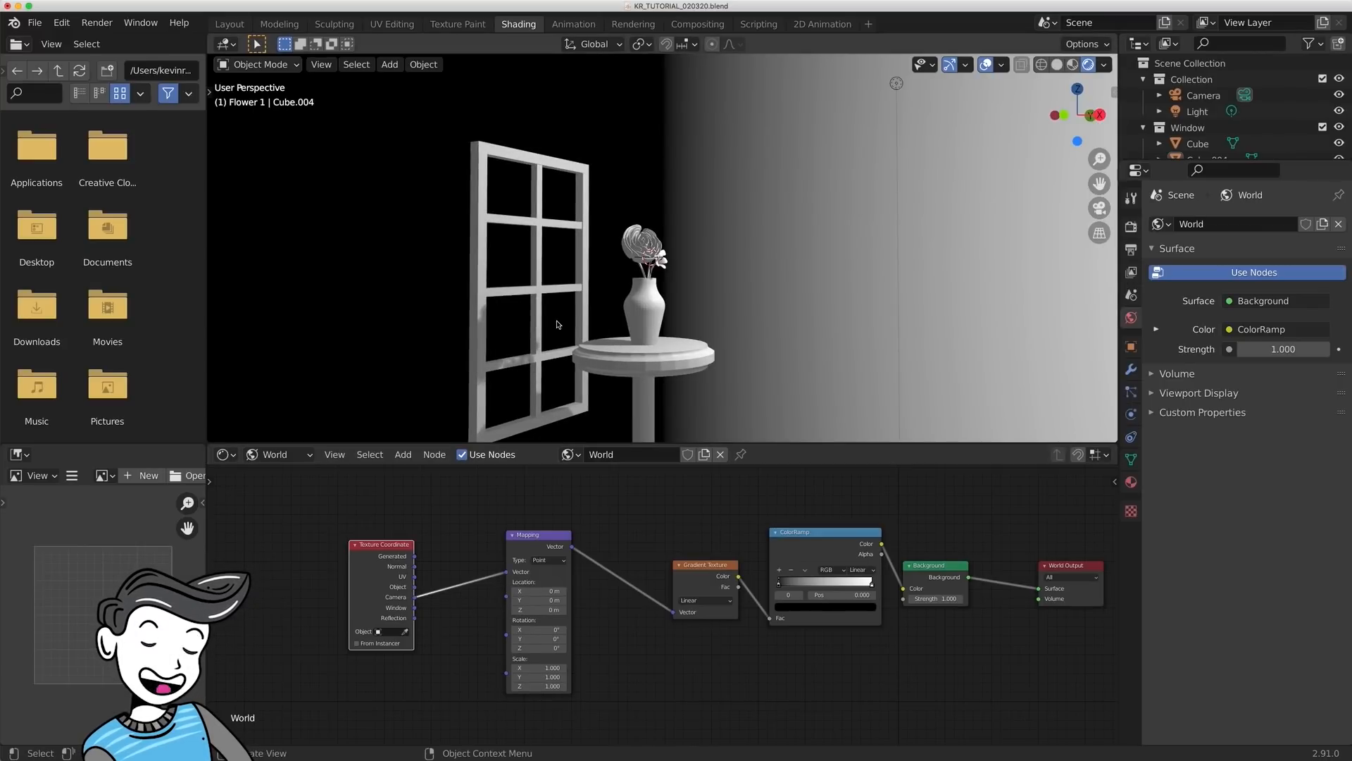
pyautogui.moveTo(557, 325); pyautogui.dragTo(579, 340, button='middle')
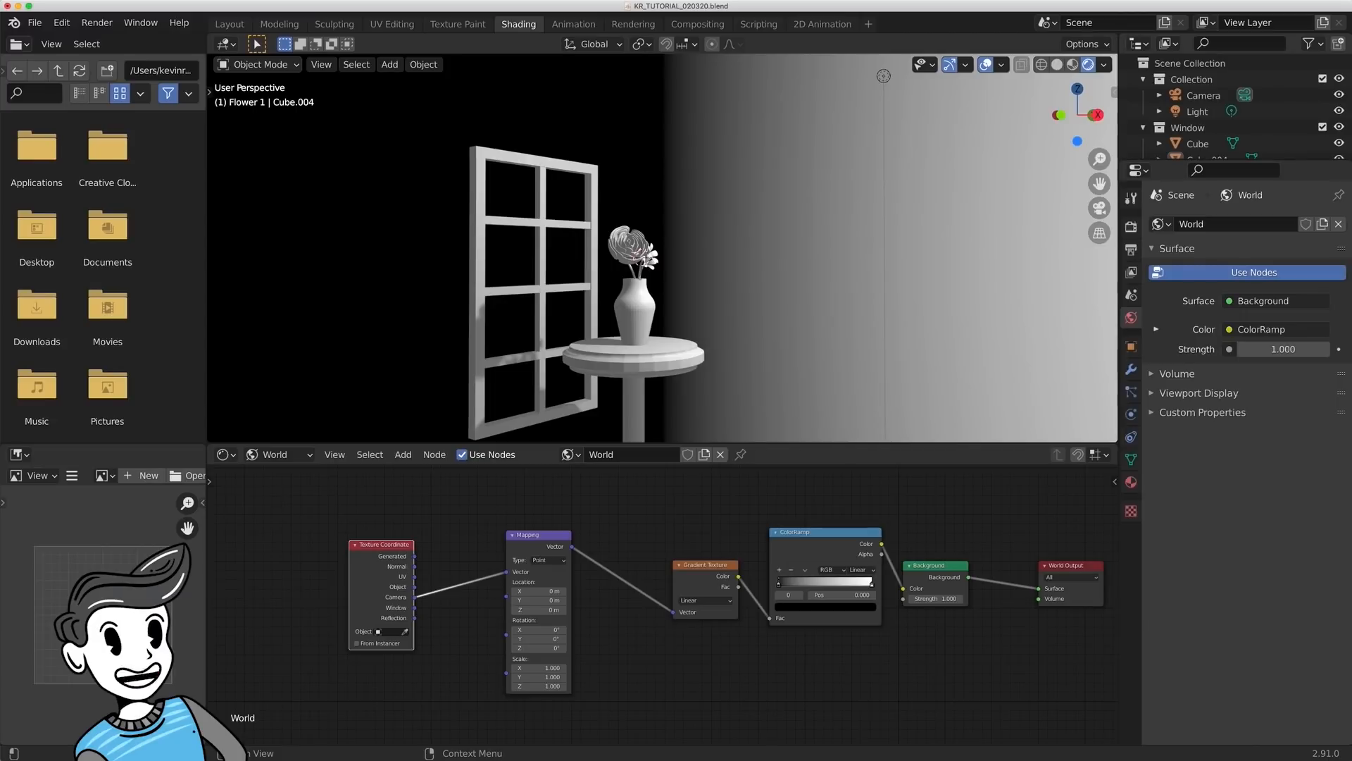
# - Search the add-ons in the preferences for "node" to check whether Node Wrangler is enabled, and close the preferences
pyautogui.click(63, 23)
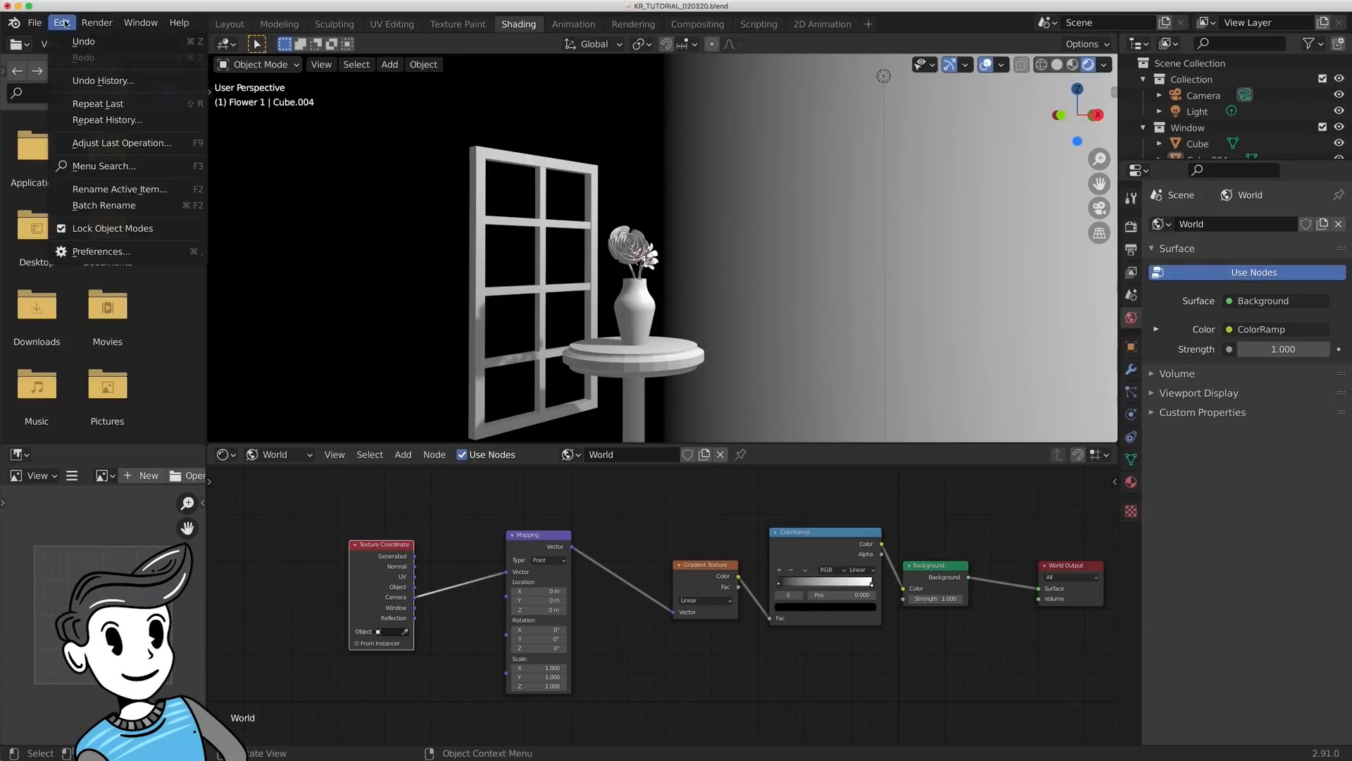
pyautogui.click(101, 252)
pyautogui.click(184, 162)
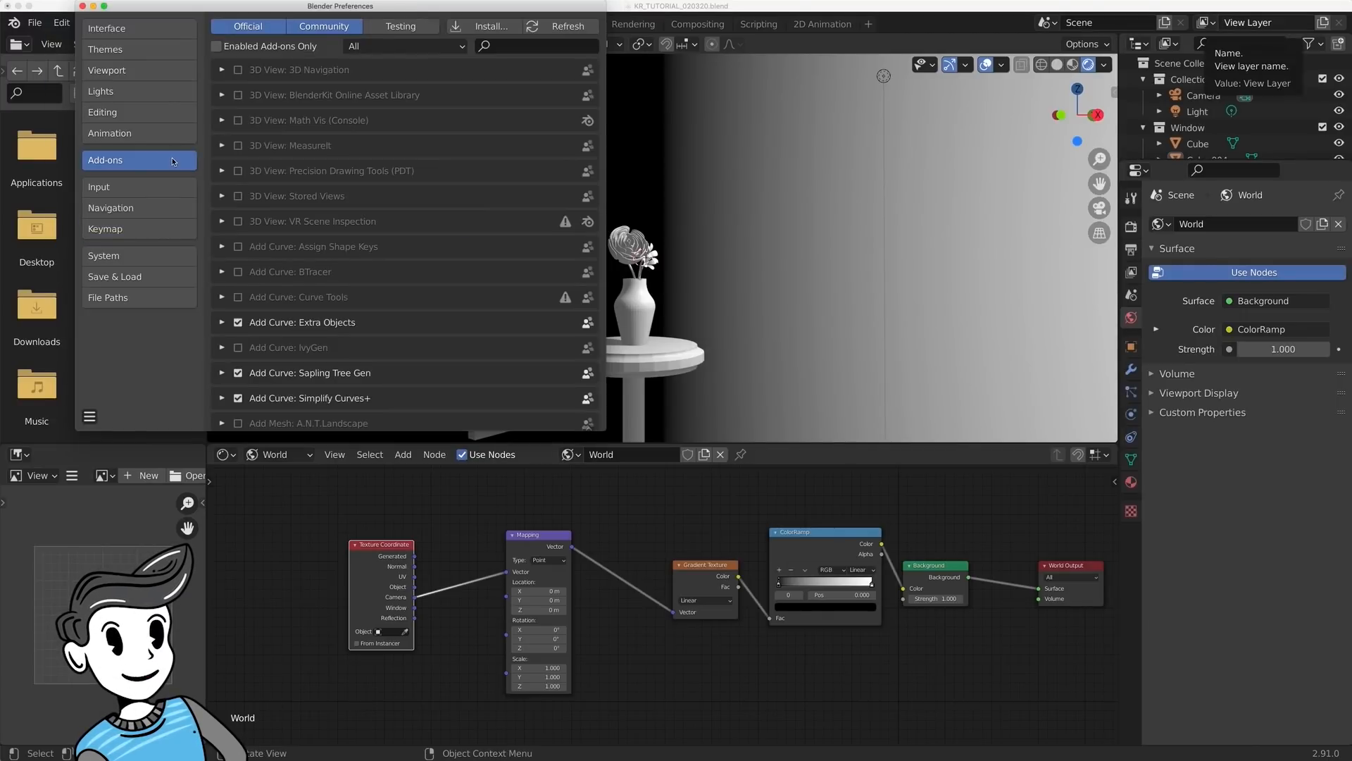
pyautogui.click(490, 47)
pyautogui.write('node')
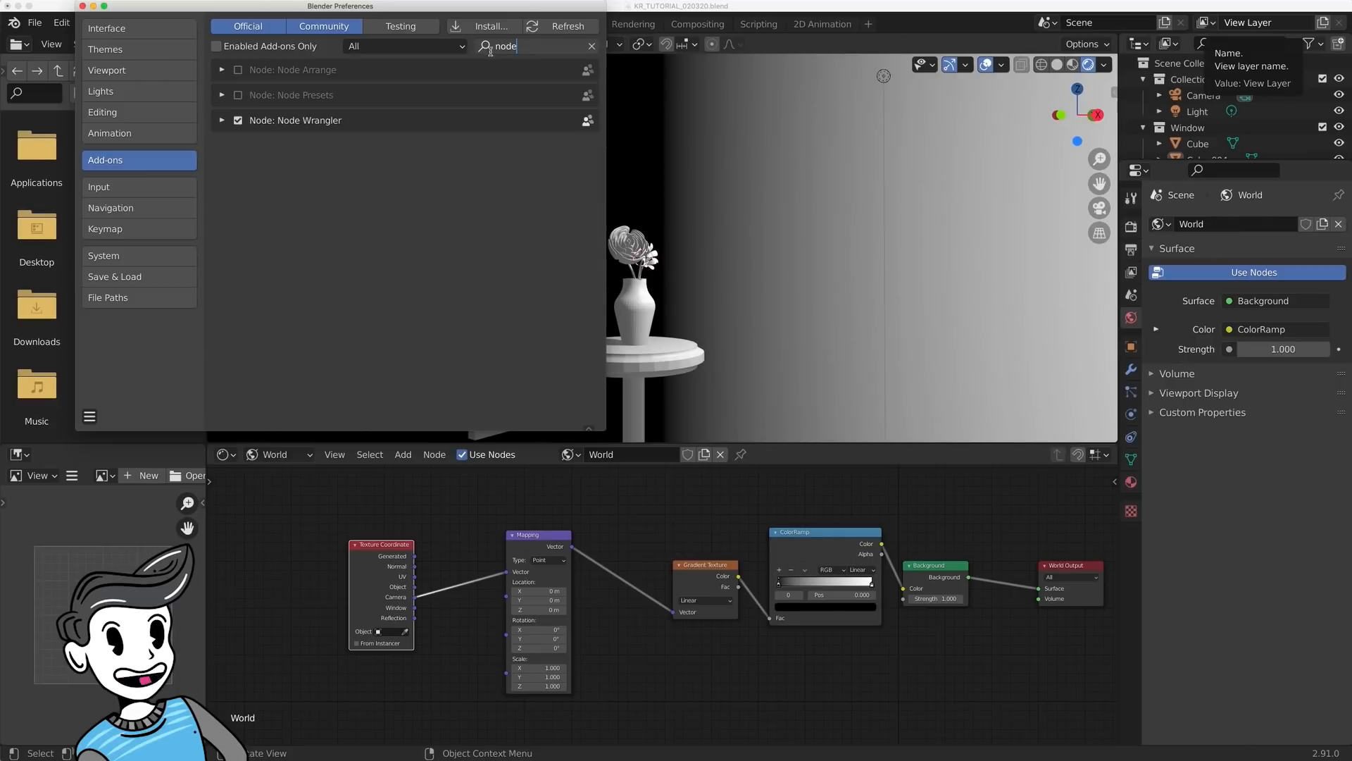
pyautogui.click(292, 166)
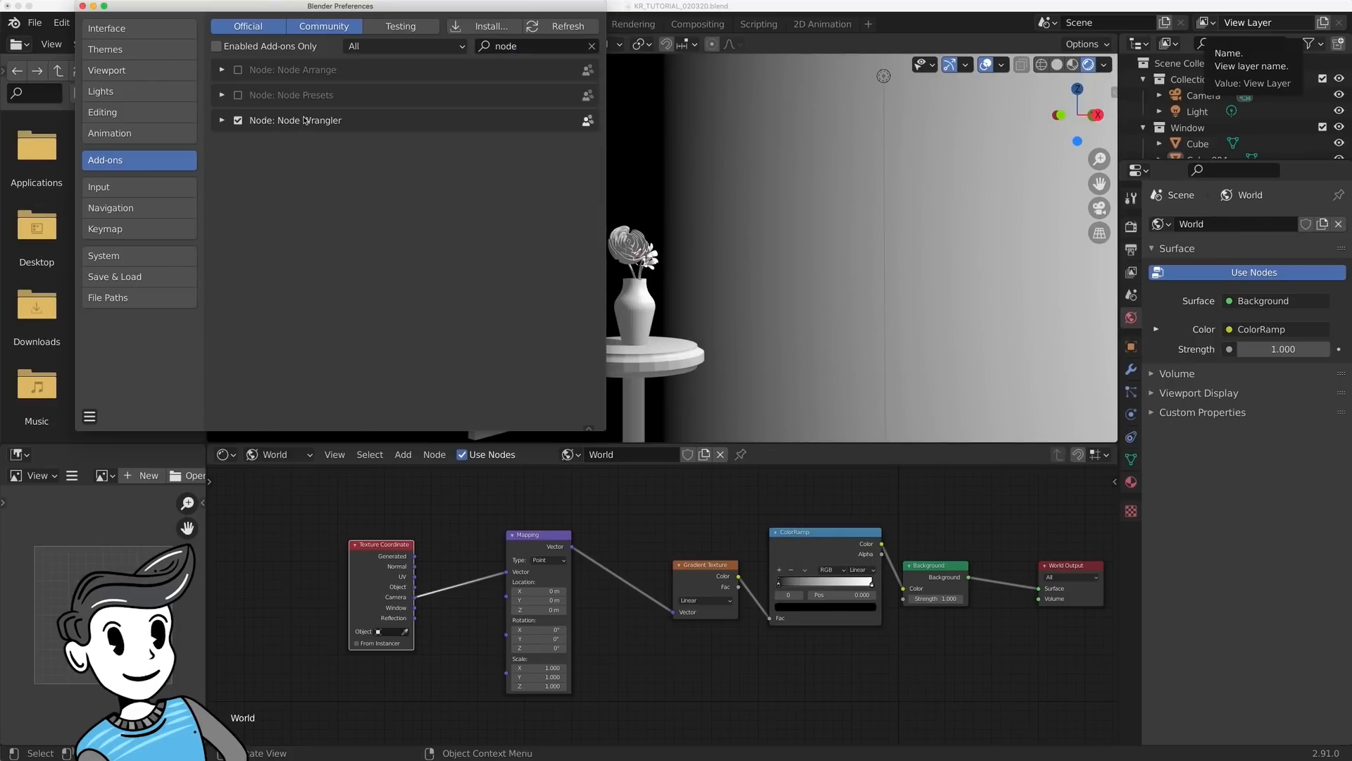
pyautogui.click(83, 7)
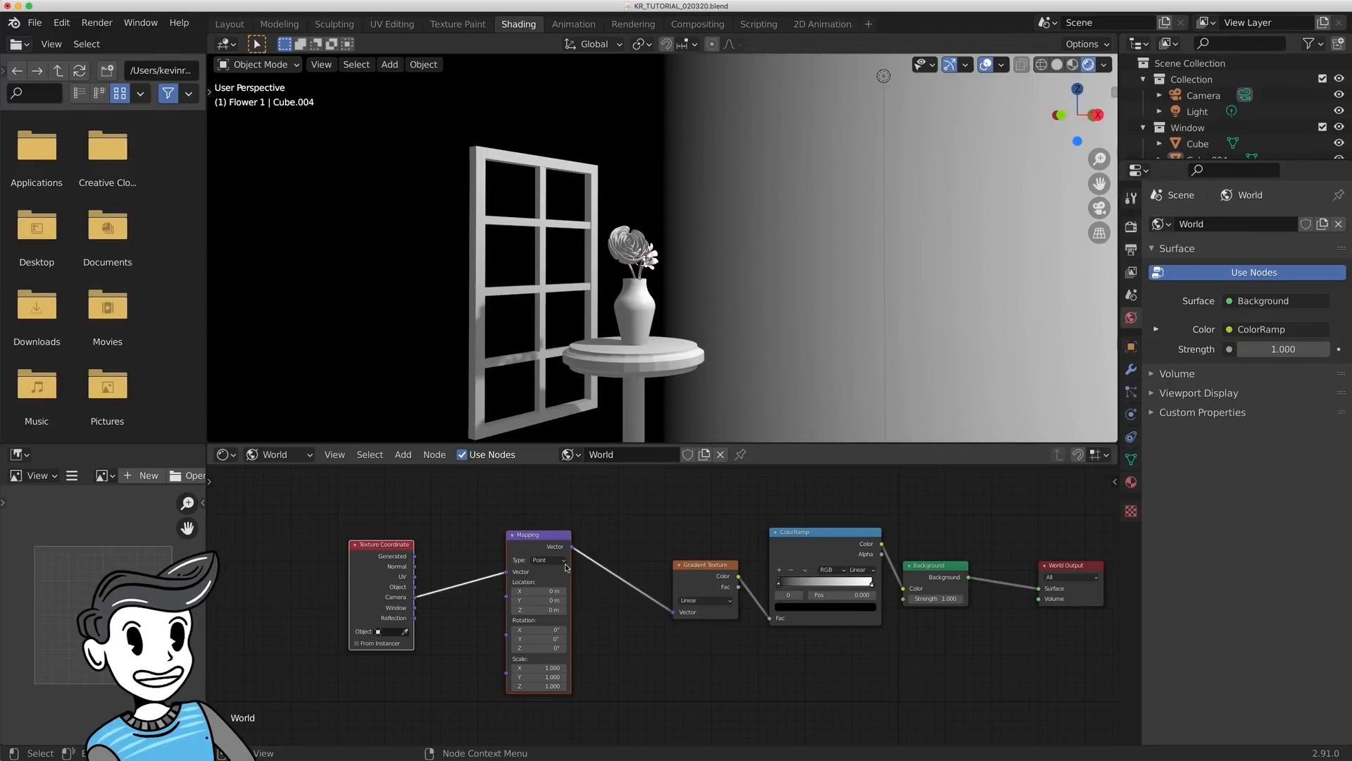
# - Replace the Texture Coordinate and Mapping nodes using Node Wrangler's texture setup on the Gradient Texture, feeding Camera into the Mapping's Vector
pyautogui.press('x')
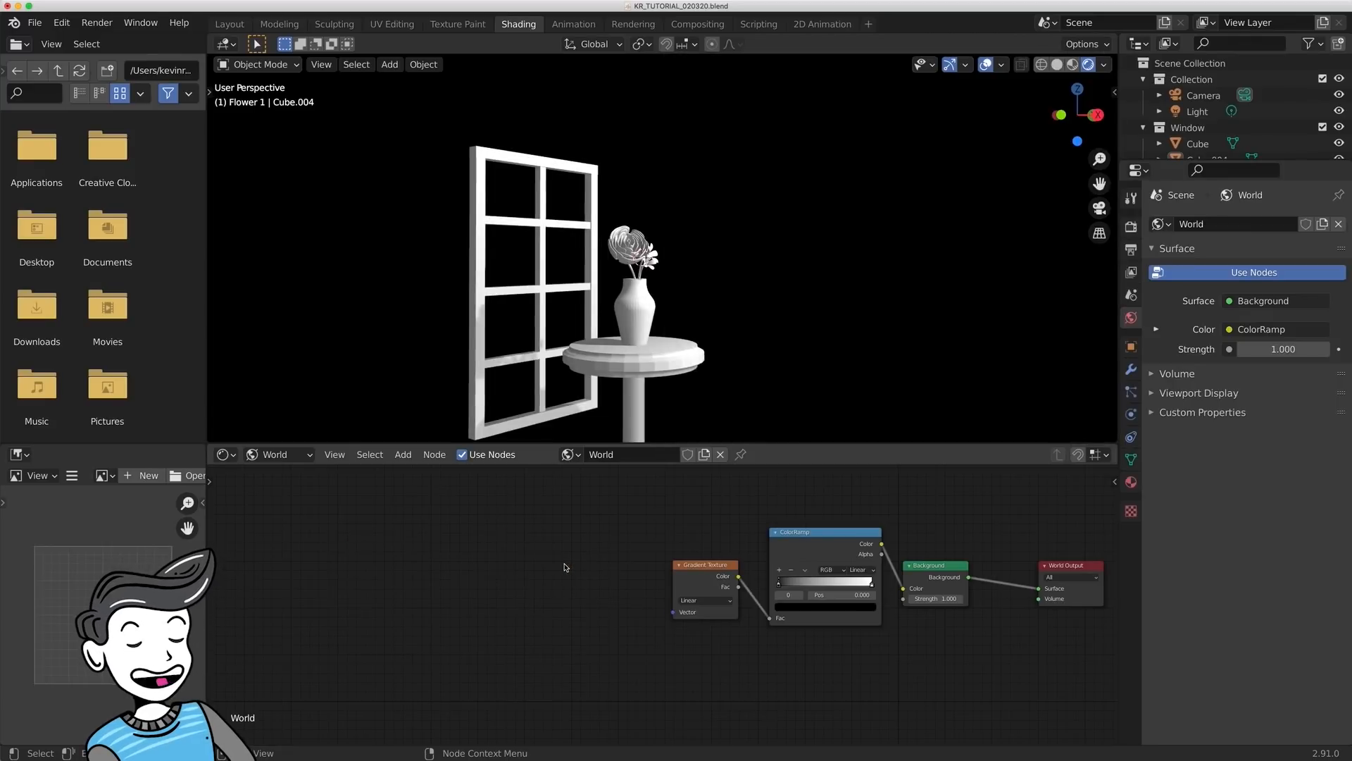
pyautogui.click(706, 567)
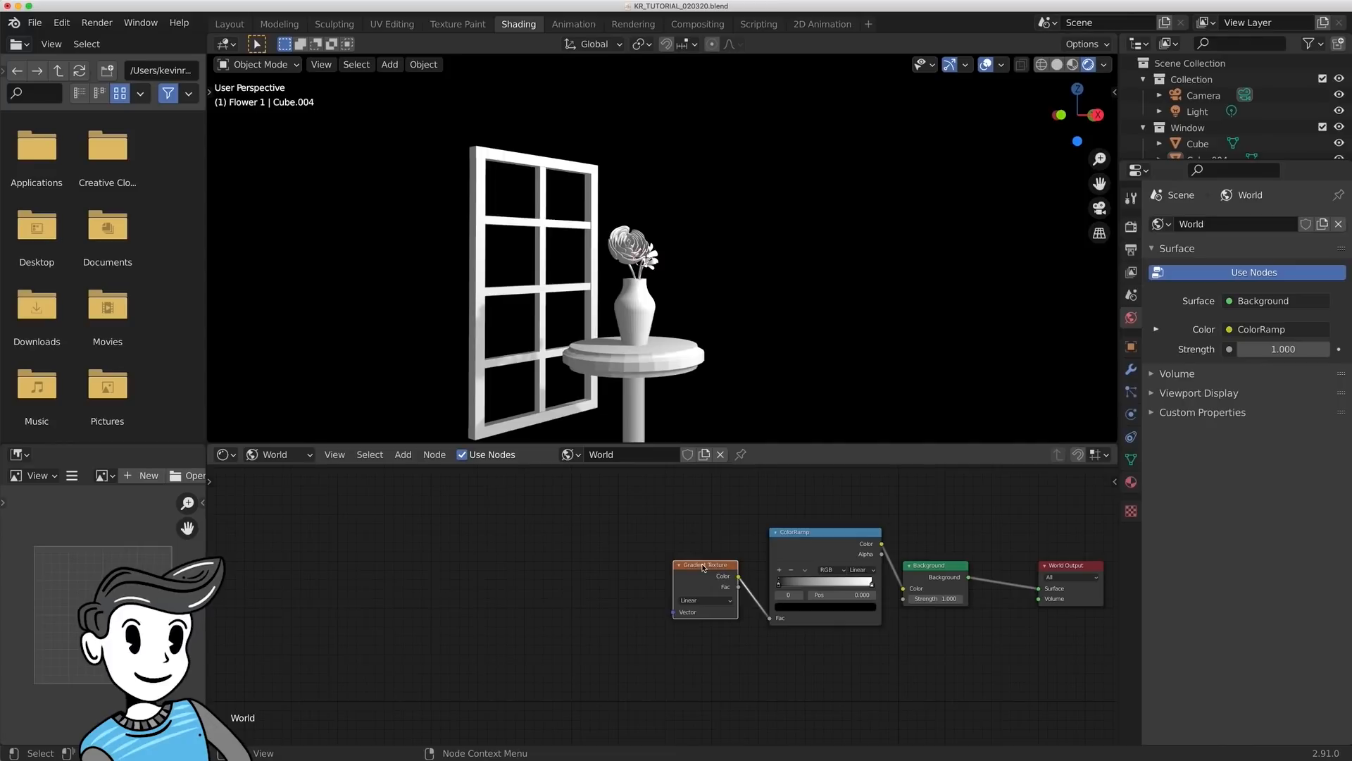
pyautogui.hotkey('ctrl', 'z')
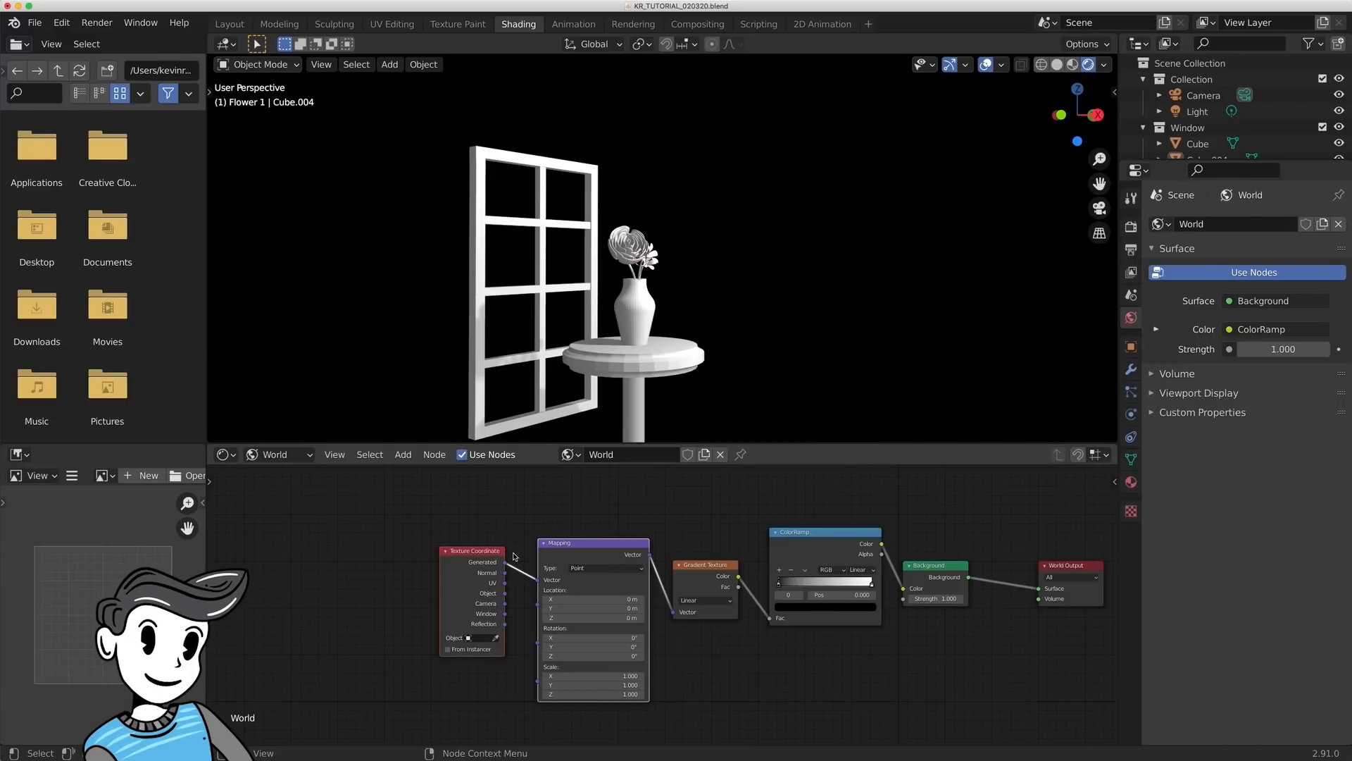
pyautogui.moveTo(505, 604); pyautogui.dragTo(541, 583)
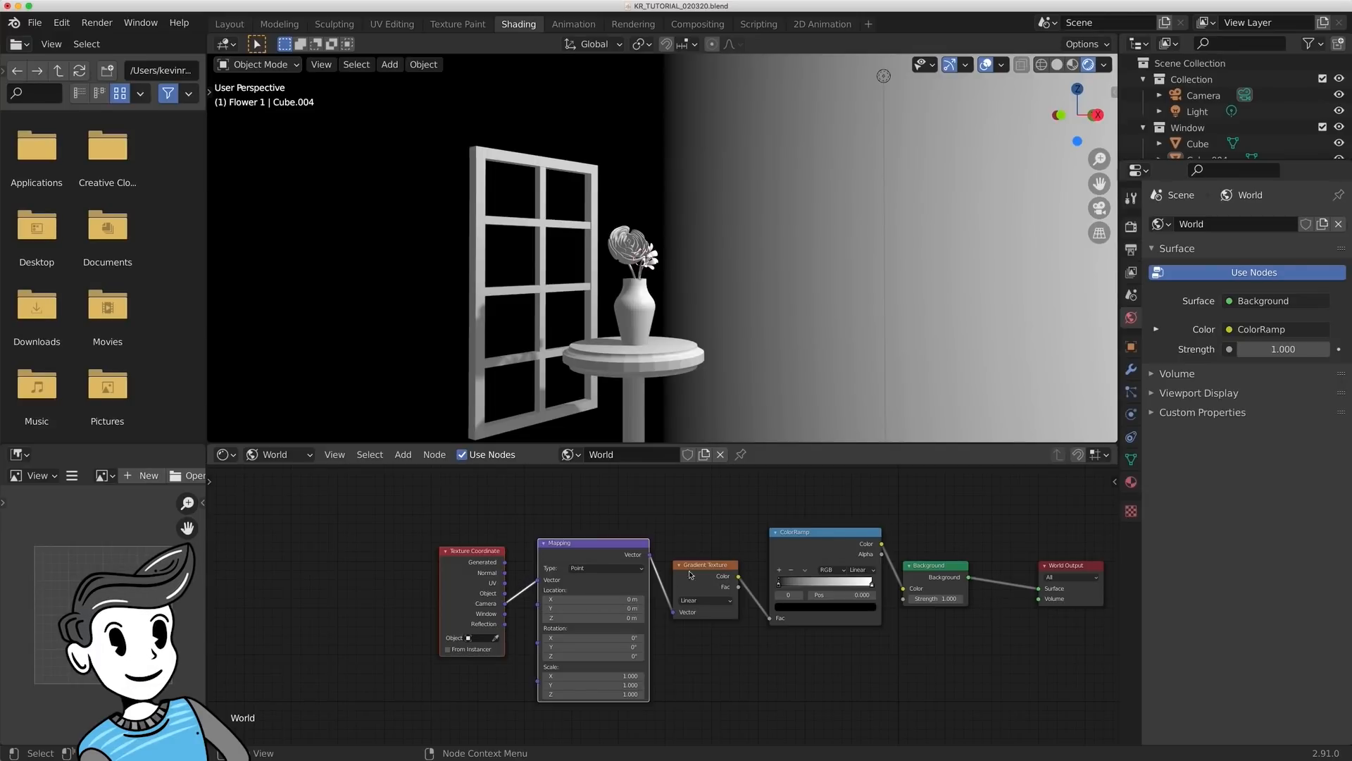
# - Try a Background strength of 7 on the world lighting and set it back to 1
pyautogui.click(938, 566)
pyautogui.keyDown('shift'); pyautogui.moveTo(965, 546); pyautogui.dragTo(792, 571, button='middle'); pyautogui.keyUp('shift')
pyautogui.moveTo(740, 623); pyautogui.dragTo(784, 623)
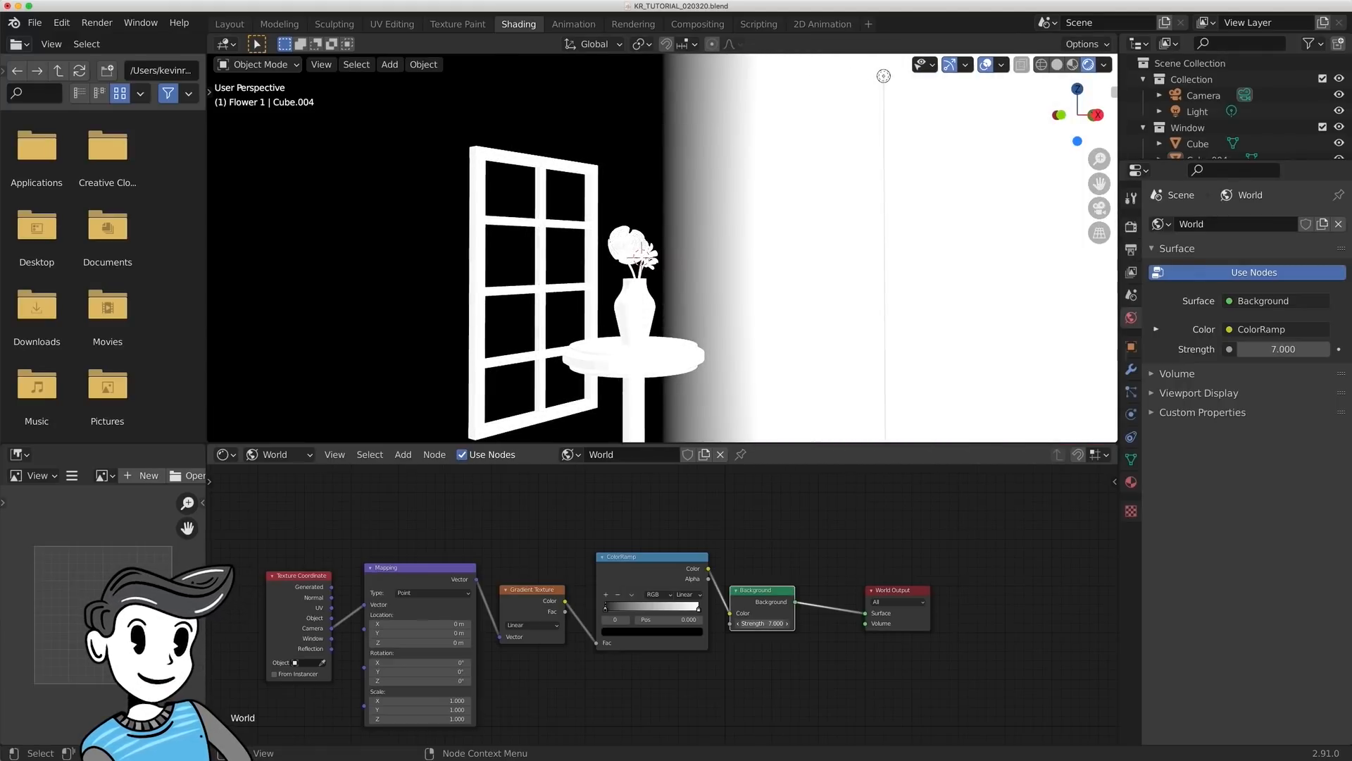
pyautogui.click(763, 623)
pyautogui.write('1')
pyautogui.press('Return')
# - Insert a Mix Shader node on the link between the Background and World Output nodes
pyautogui.moveTo(825, 601); pyautogui.dragTo(781, 612, button='middle')
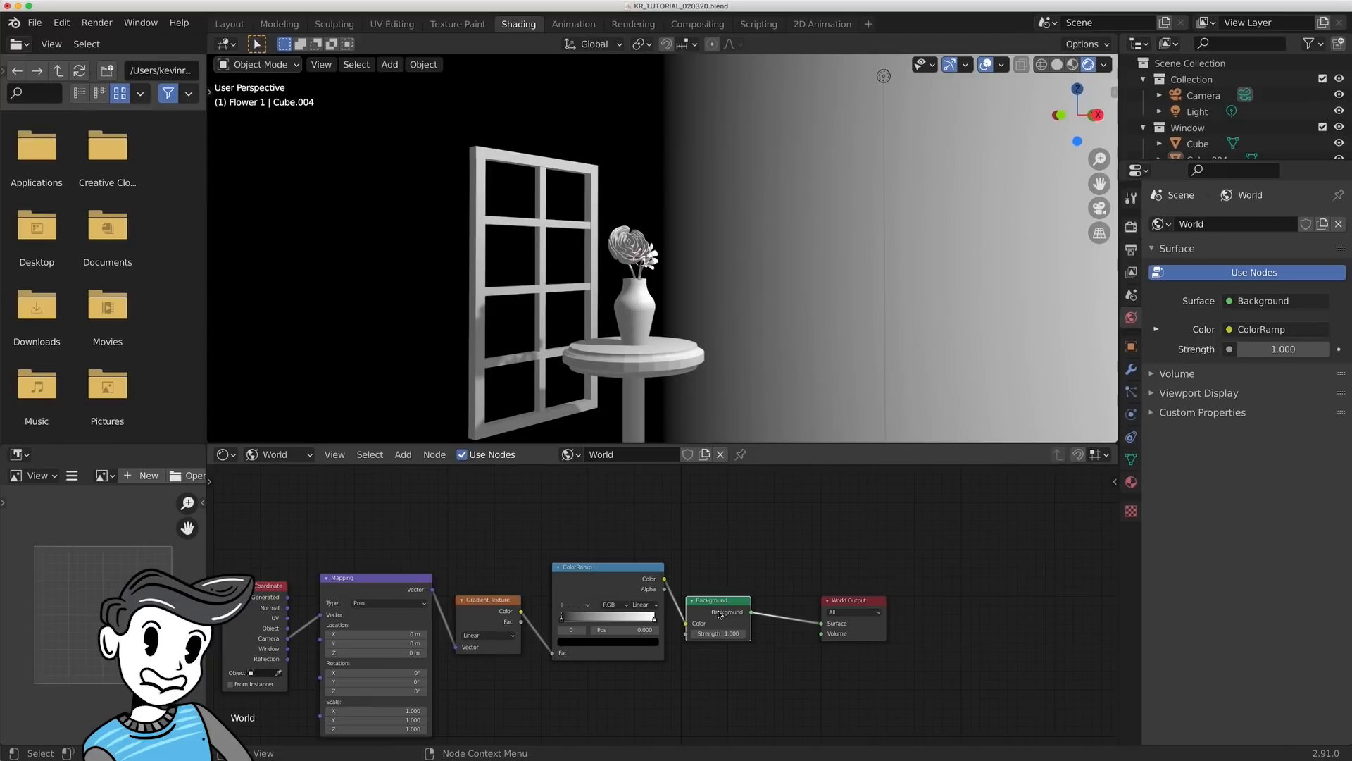
pyautogui.hotkey('shift', 'a')
pyautogui.click(774, 571)
pyautogui.write('mix')
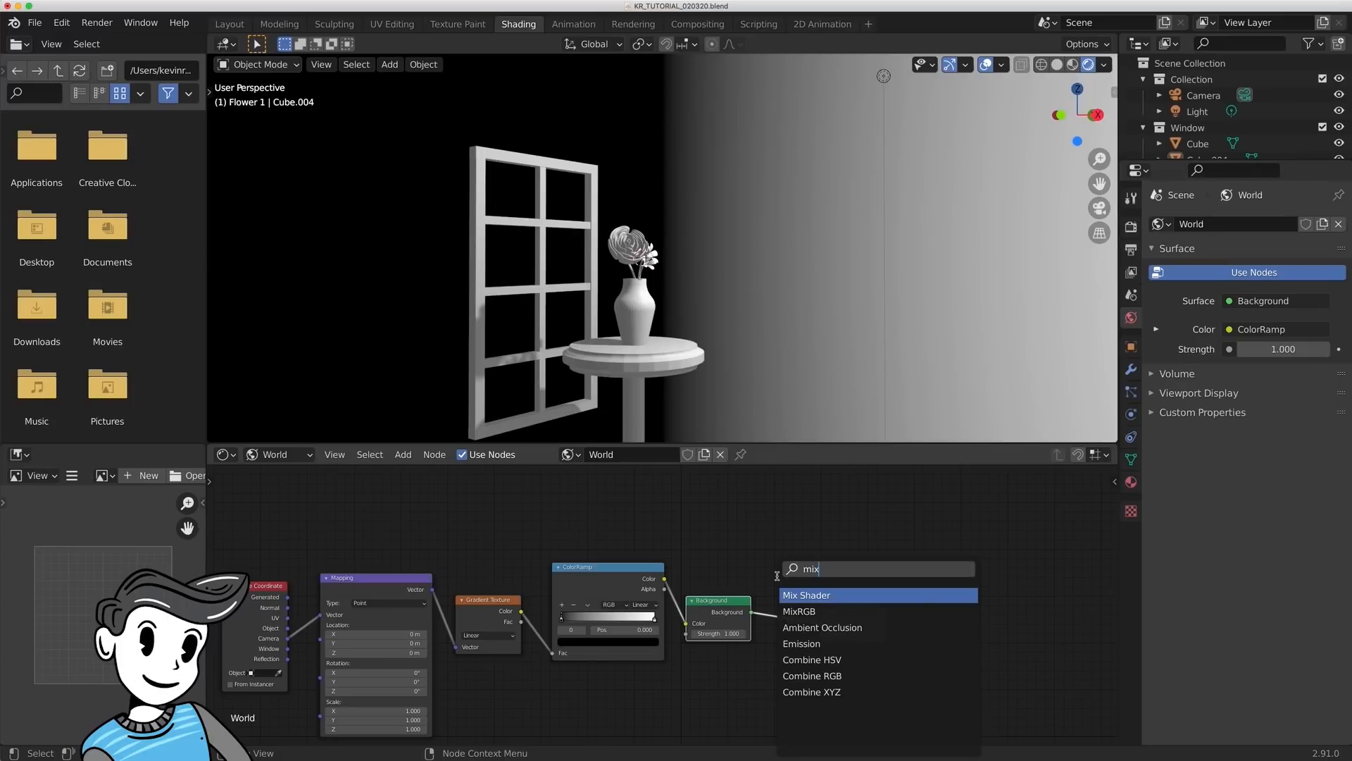
pyautogui.press('Return')
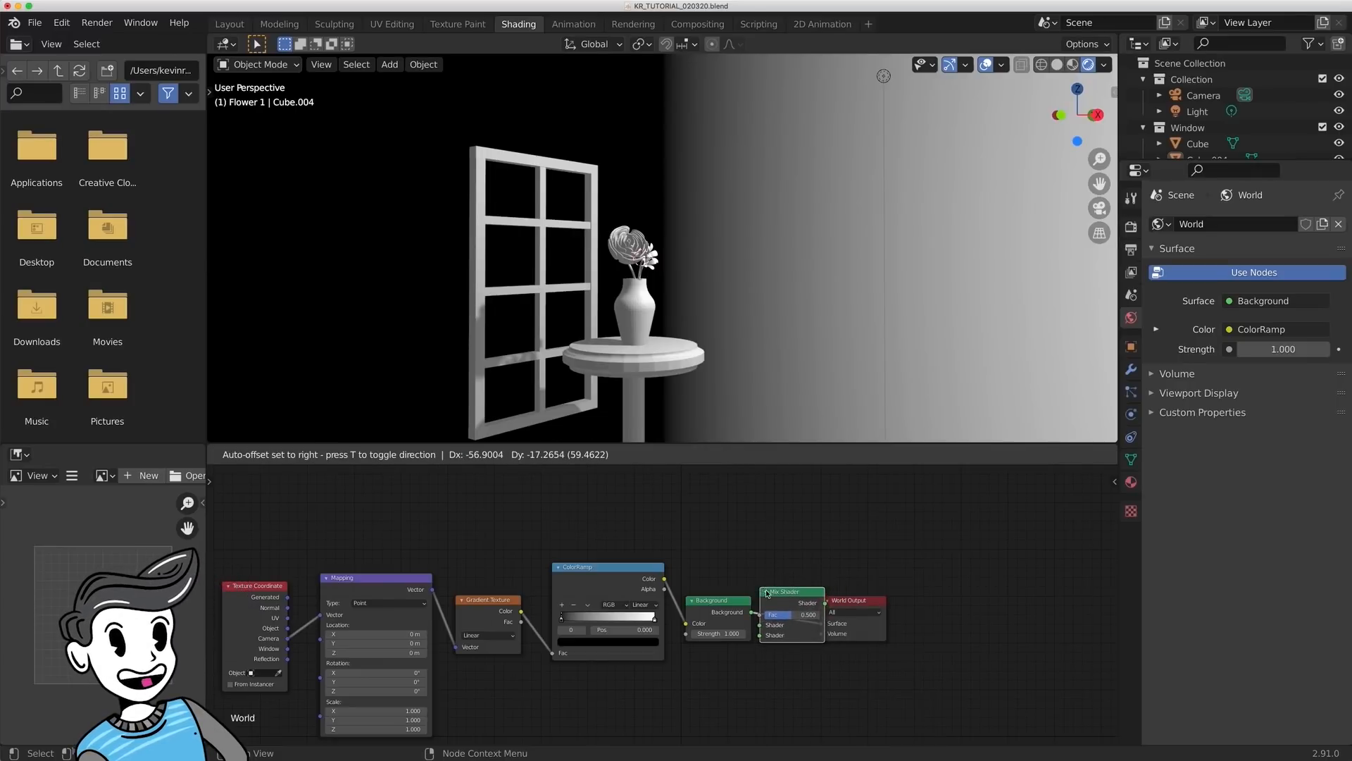
pyautogui.click(793, 591)
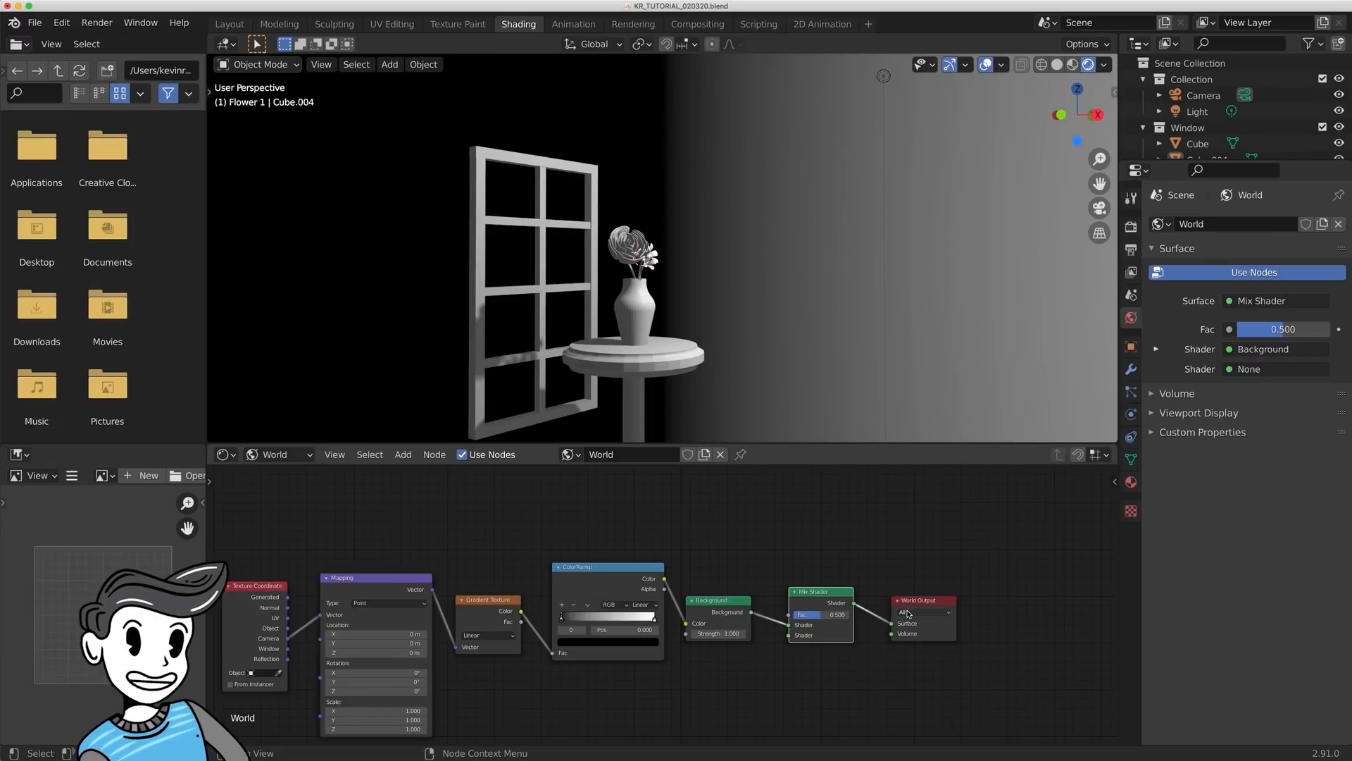
# - Add a Light Path node above the Background node and connect its Is Camera Ray output to the Mix Shader's Fac
pyautogui.keyDown('shift'); pyautogui.moveTo(831, 537); pyautogui.dragTo(877, 599, button='middle'); pyautogui.keyUp('shift')
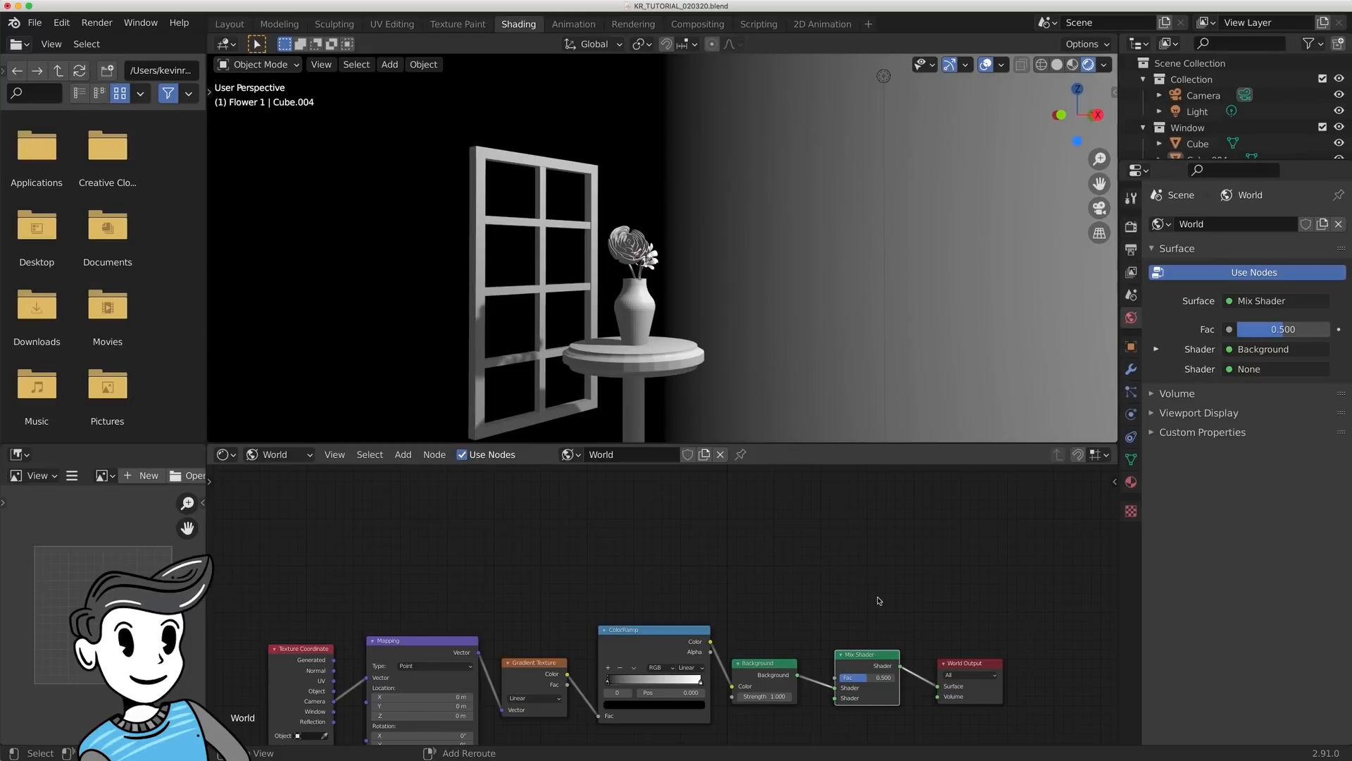
pyautogui.hotkey('shift', 'a')
pyautogui.click(817, 549)
pyautogui.write('light')
pyautogui.press('Return')
pyautogui.click(752, 511)
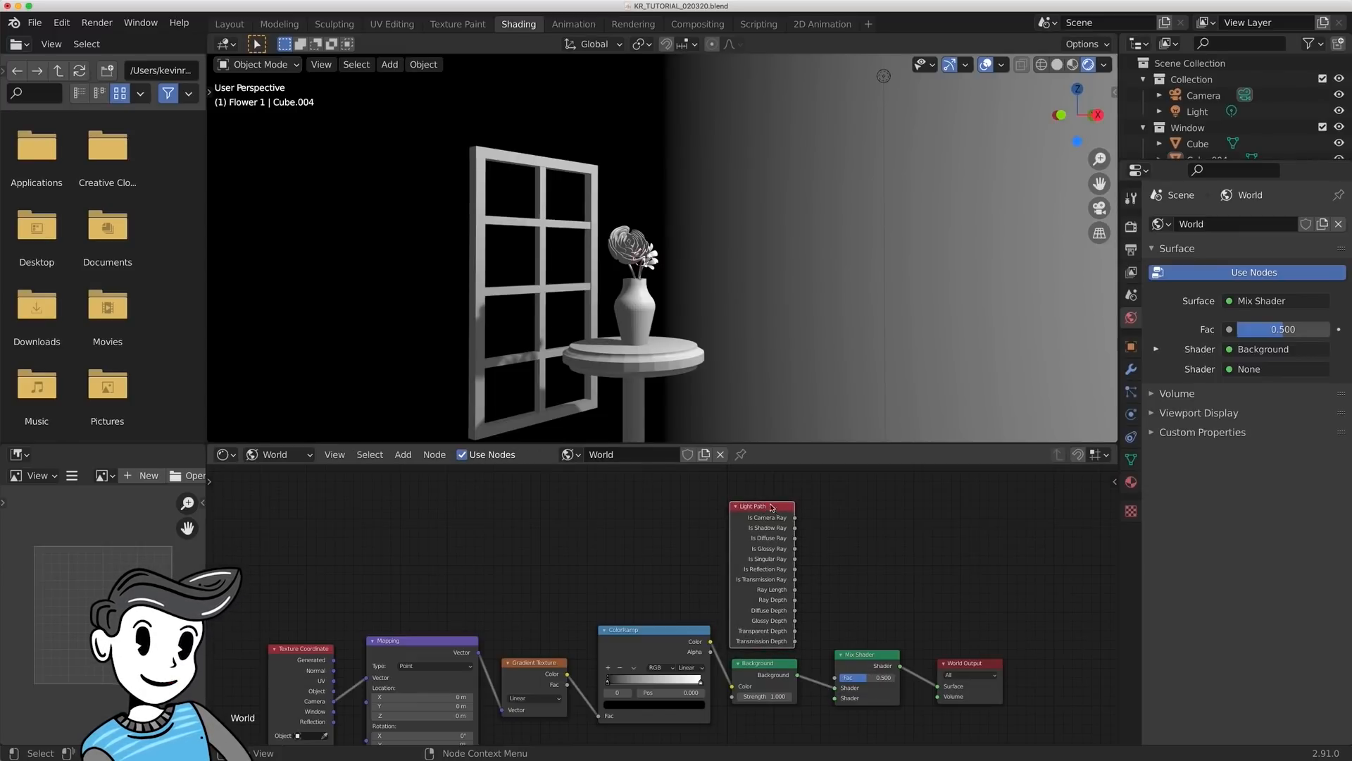
pyautogui.moveTo(795, 518); pyautogui.dragTo(839, 680)
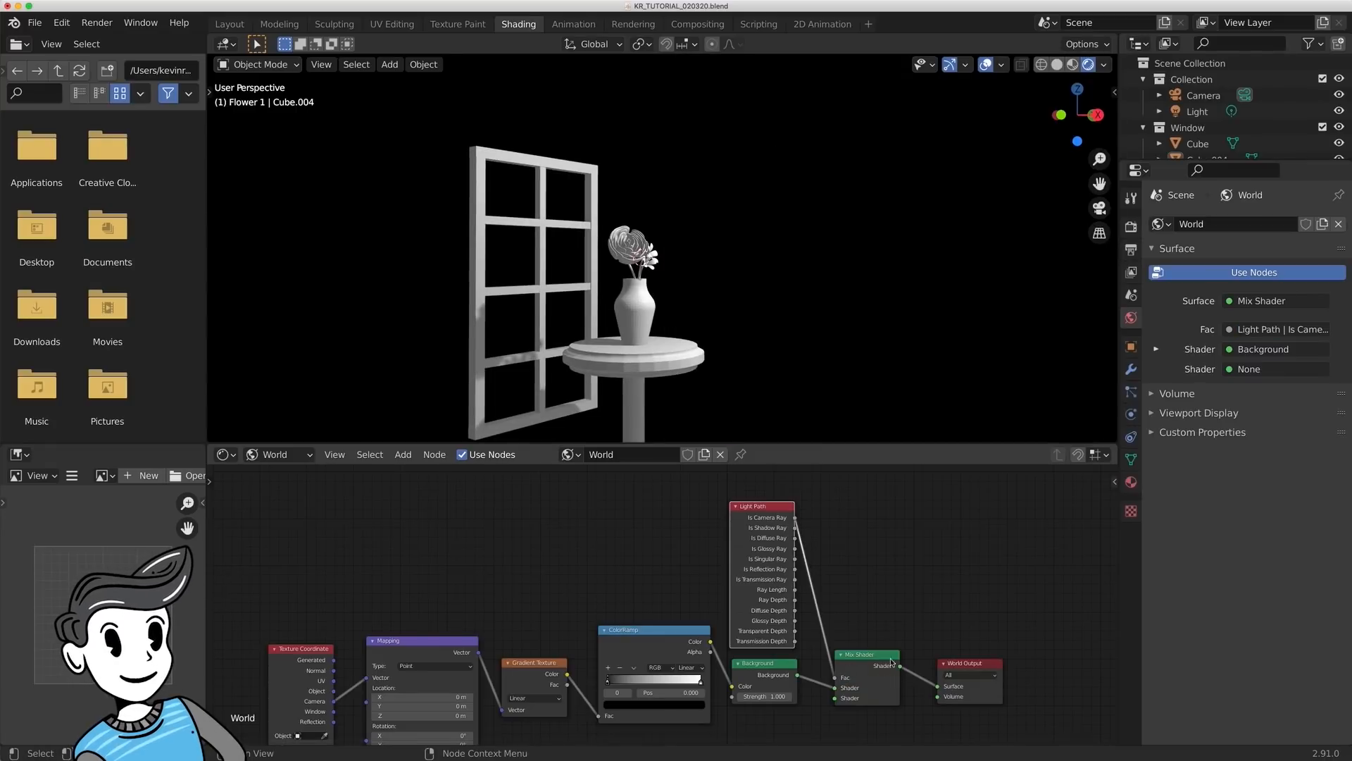
# - Duplicate the Background node below the original, link the ColorRamp's Color to it, and feed both Backgrounds into the Mix Shader's two Shader inputs
pyautogui.keyDown('shift'); pyautogui.scroll(-5, 893, 546); pyautogui.keyUp('shift')
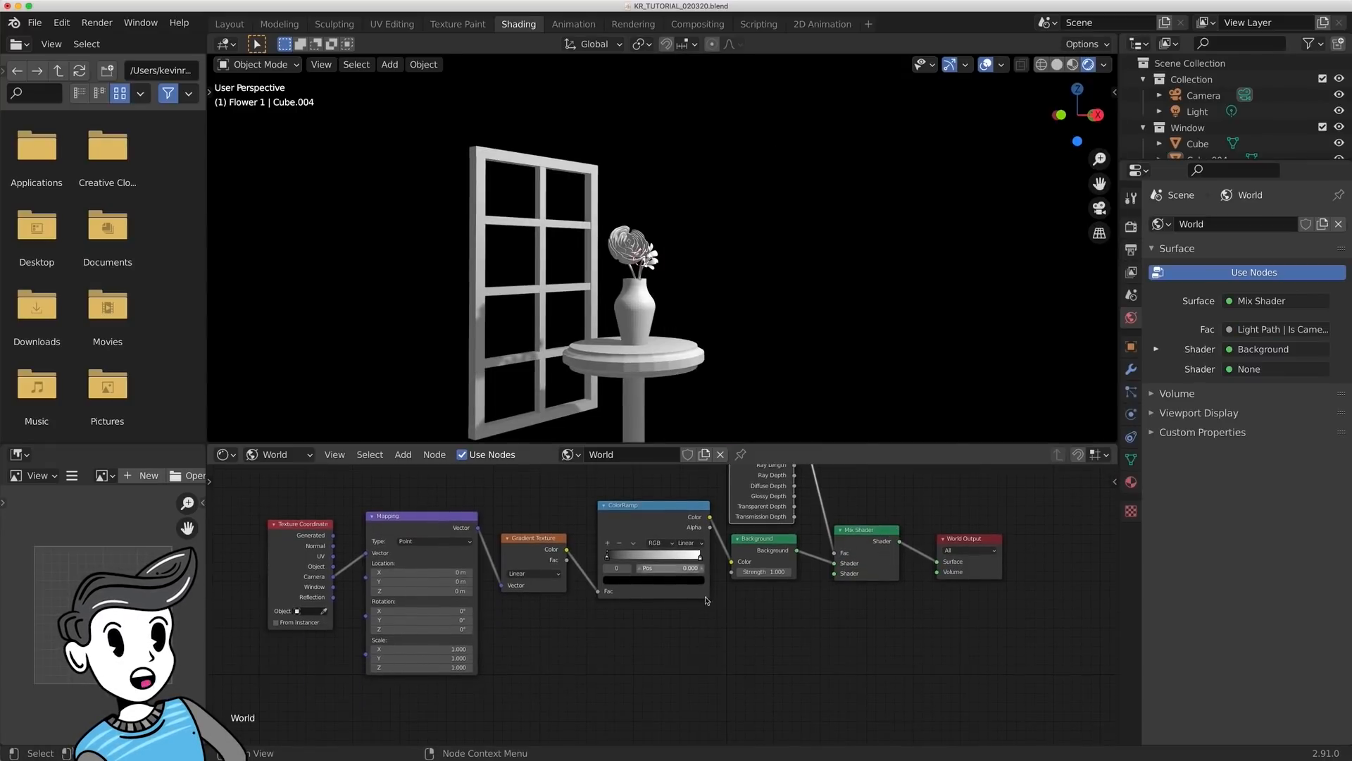
pyautogui.moveTo(755, 572); pyautogui.dragTo(806, 572)
pyautogui.hotkey('ctrl', 'z')
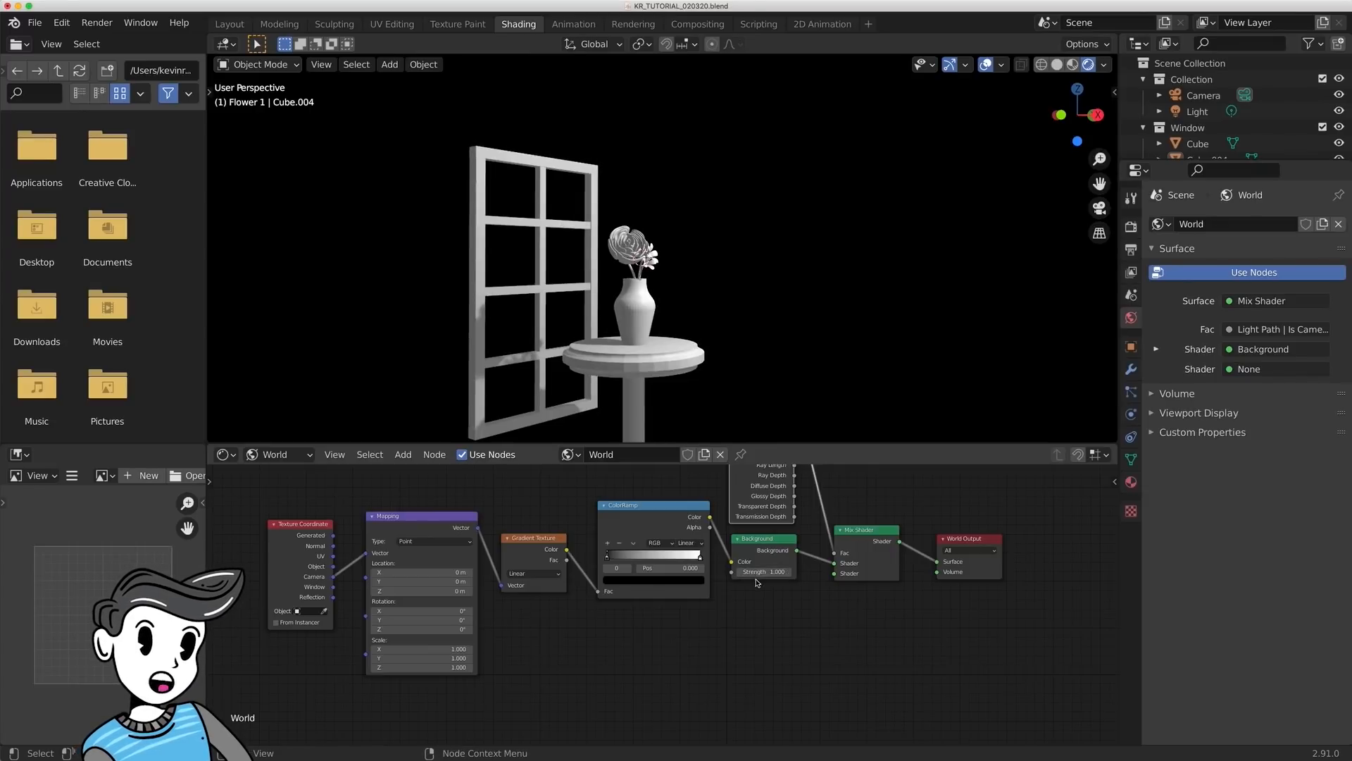
pyautogui.moveTo(835, 563)
pyautogui.mouseDown()
pyautogui.moveTo(766, 573)
pyautogui.moveTo(835, 563)
pyautogui.mouseUp()
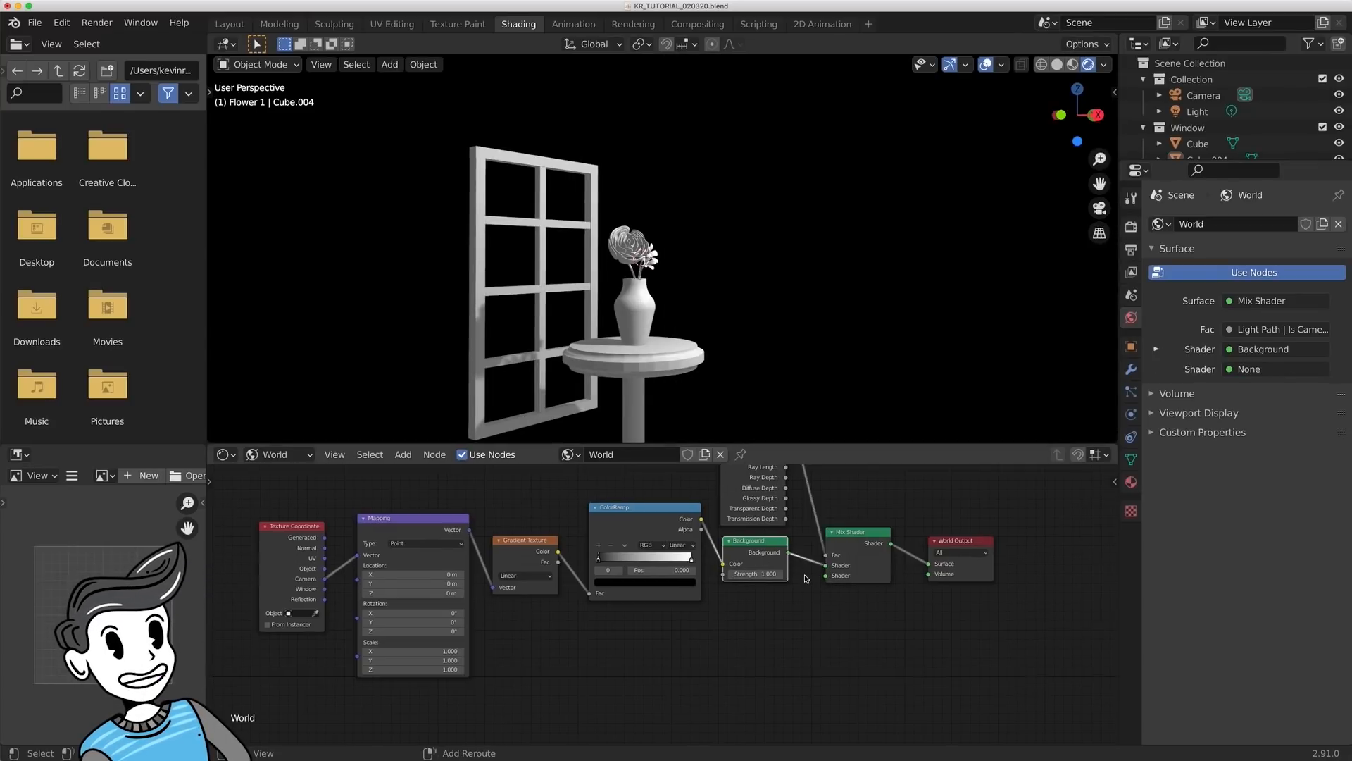
pyautogui.hotkey('shift', 'd')
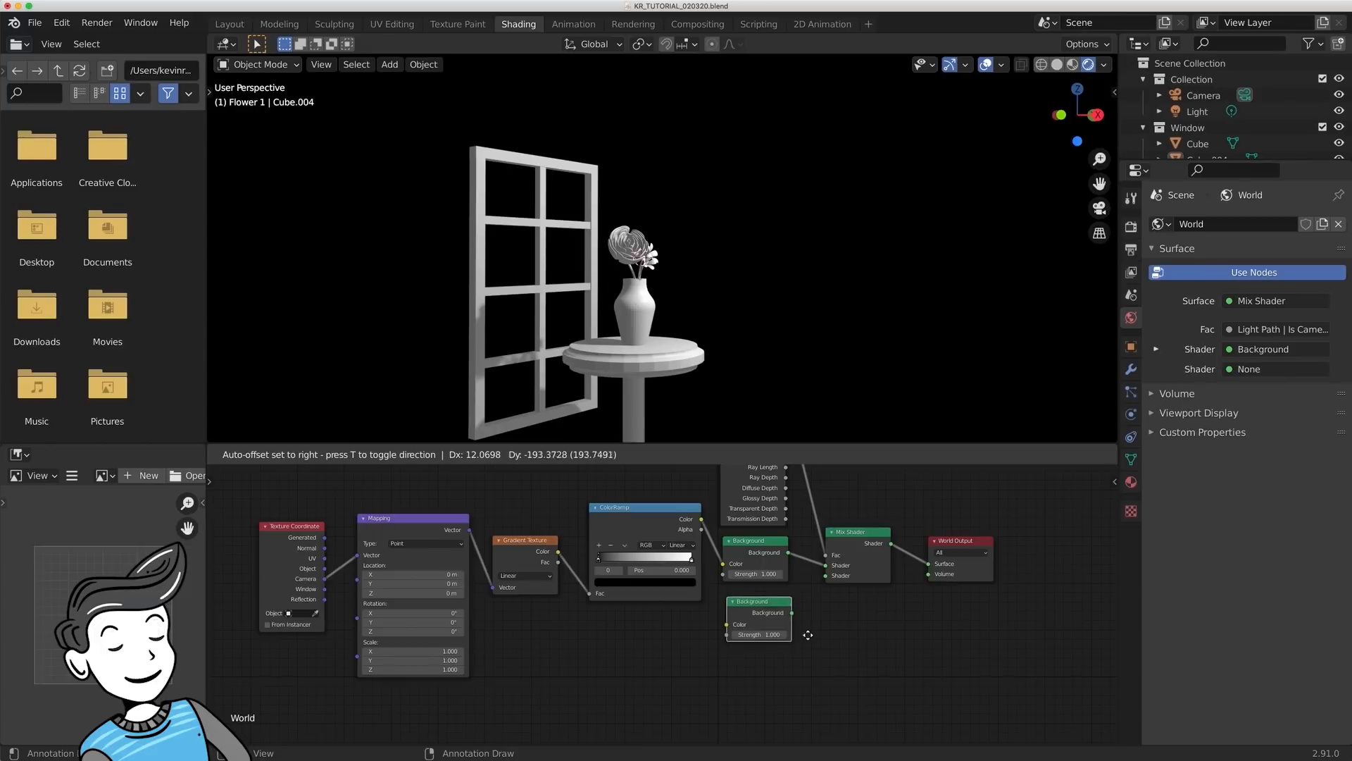
pyautogui.click(807, 643)
pyautogui.keyDown('alt'); pyautogui.moveTo(678, 543); pyautogui.dragTo(836, 562, button='right'); pyautogui.keyUp('alt')
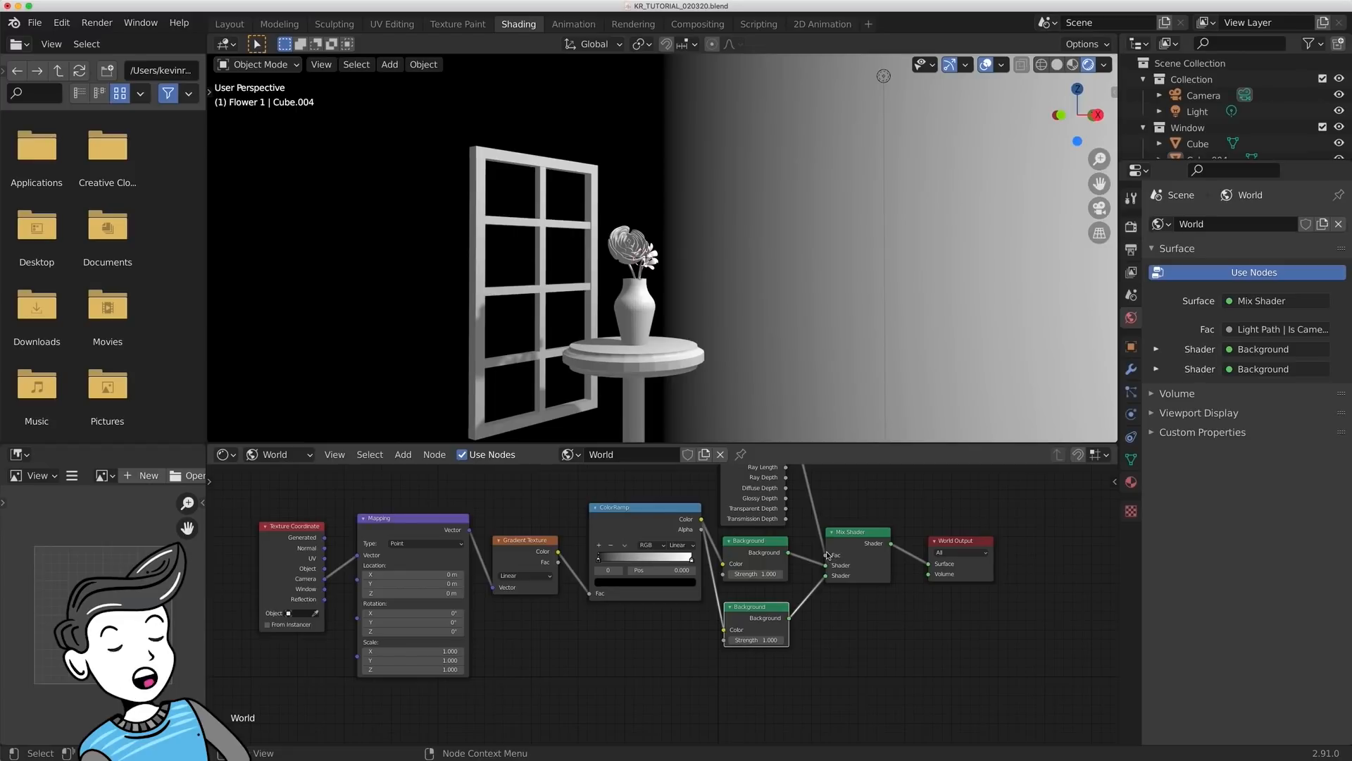
# - Set the upper Background node's Strength to 3
pyautogui.moveTo(759, 632)
pyautogui.mouseDown()
pyautogui.moveTo(796, 631)
pyautogui.moveTo(774, 638)
pyautogui.mouseUp()
pyautogui.moveTo(751, 574)
pyautogui.mouseDown()
pyautogui.moveTo(792, 575)
pyautogui.moveTo(744, 575)
pyautogui.mouseUp()
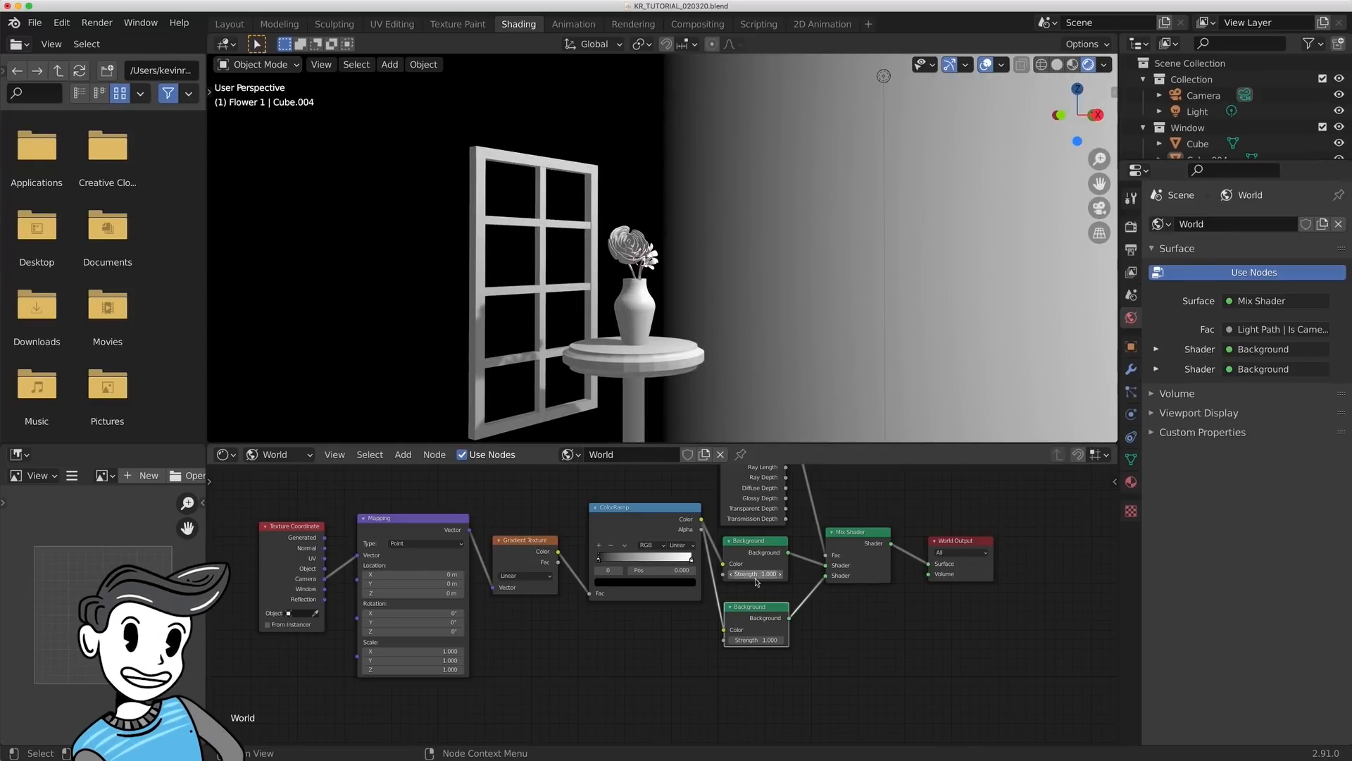
pyautogui.doubleClick(756, 574)
pyautogui.write('3')
pyautogui.press('Return')
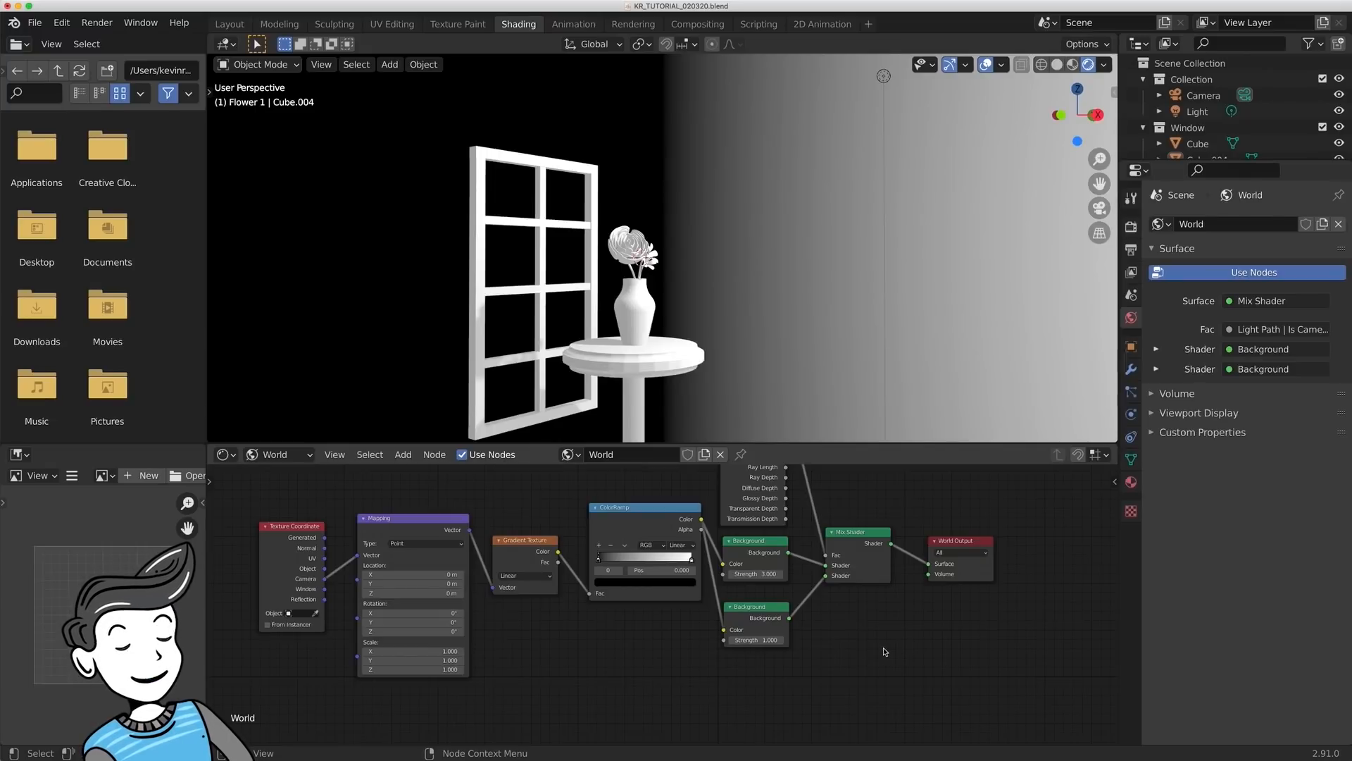
# - Set the Mapping node's rotation to -90° on Z and -30° on X to turn the gradient vertical
pyautogui.moveTo(595, 633); pyautogui.dragTo(748, 646, button='middle')
pyautogui.scroll(1, 745, 664)
pyautogui.scroll(1, 745, 664)
pyautogui.doubleClick(612, 646)
pyautogui.write('-90')
pyautogui.press('Return')
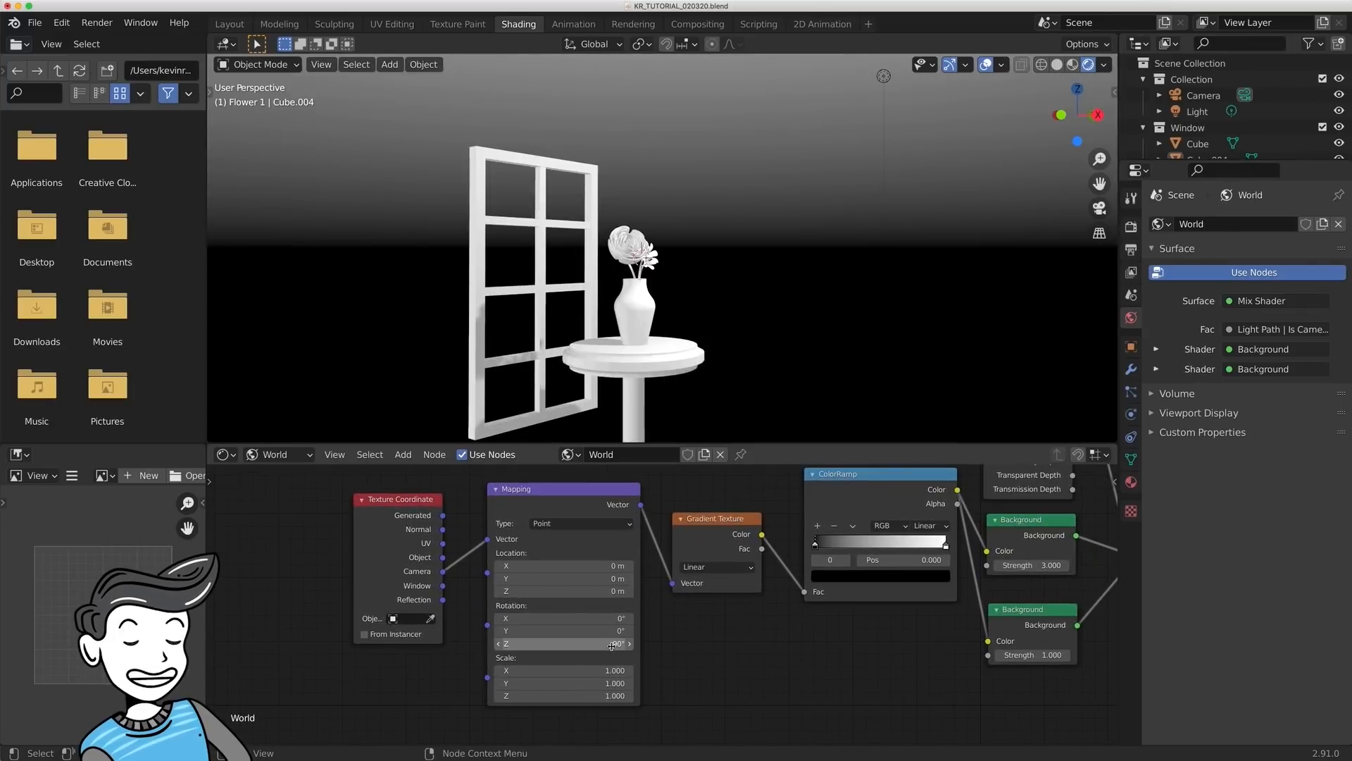
pyautogui.doubleClick(605, 617)
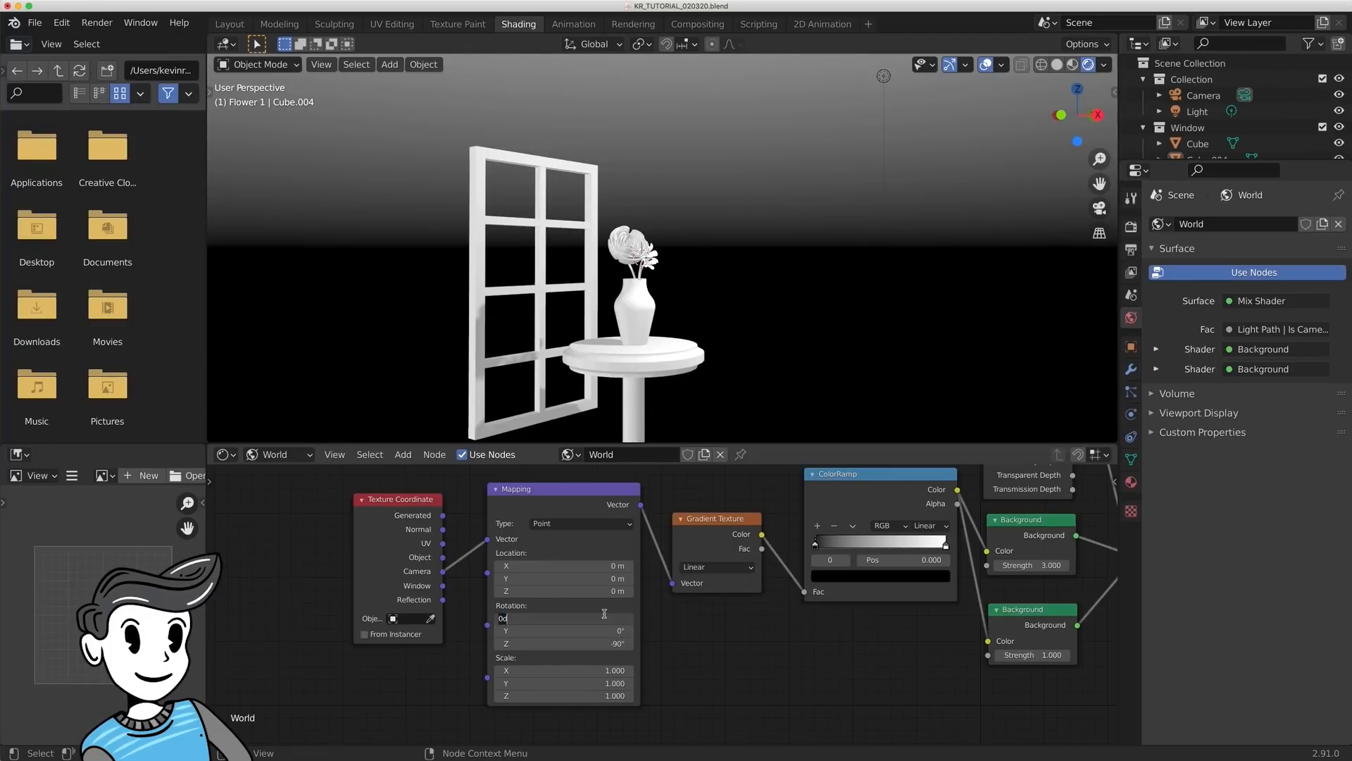
pyautogui.press('Return')
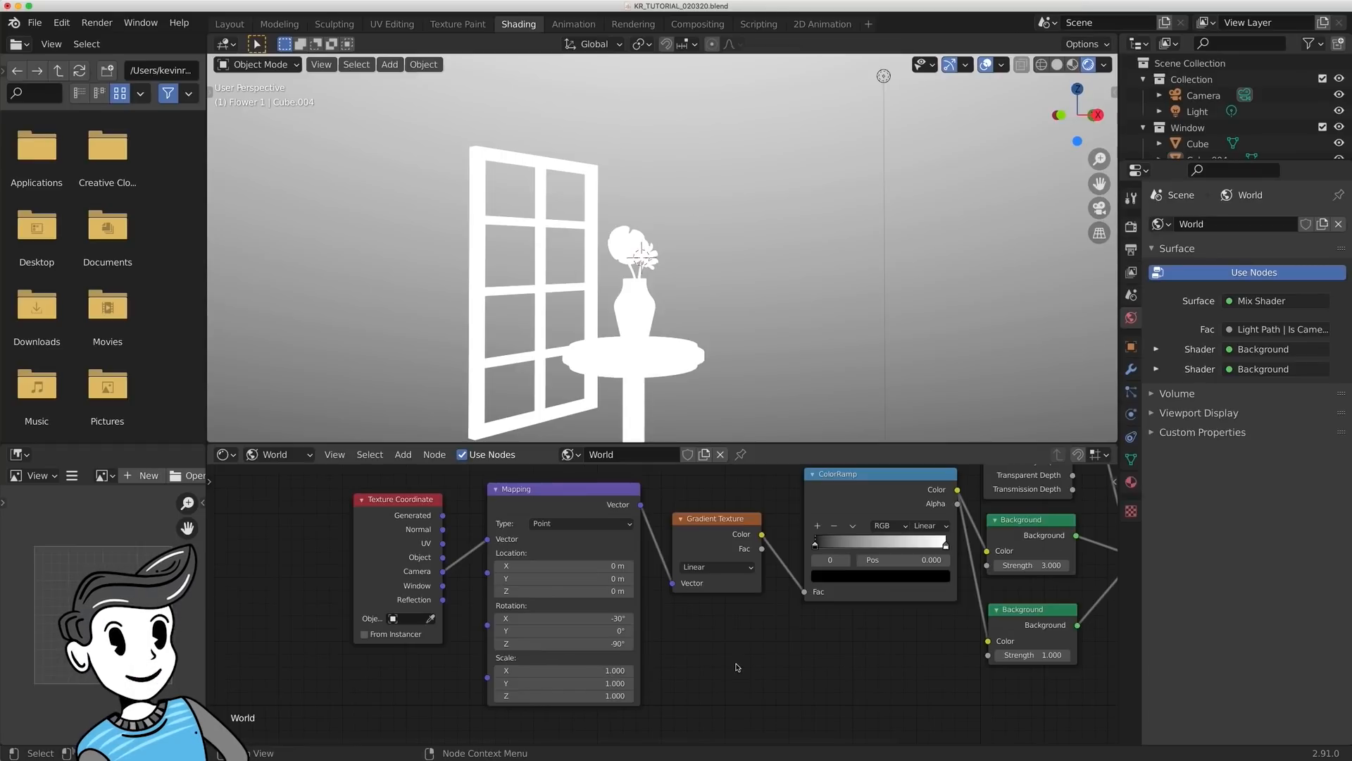
# - Move the ColorRamp's black stop to about 0.28 and its white stop to about 0.70, and set the interpolation to B-Spline
pyautogui.scroll(-3, 823, 653)
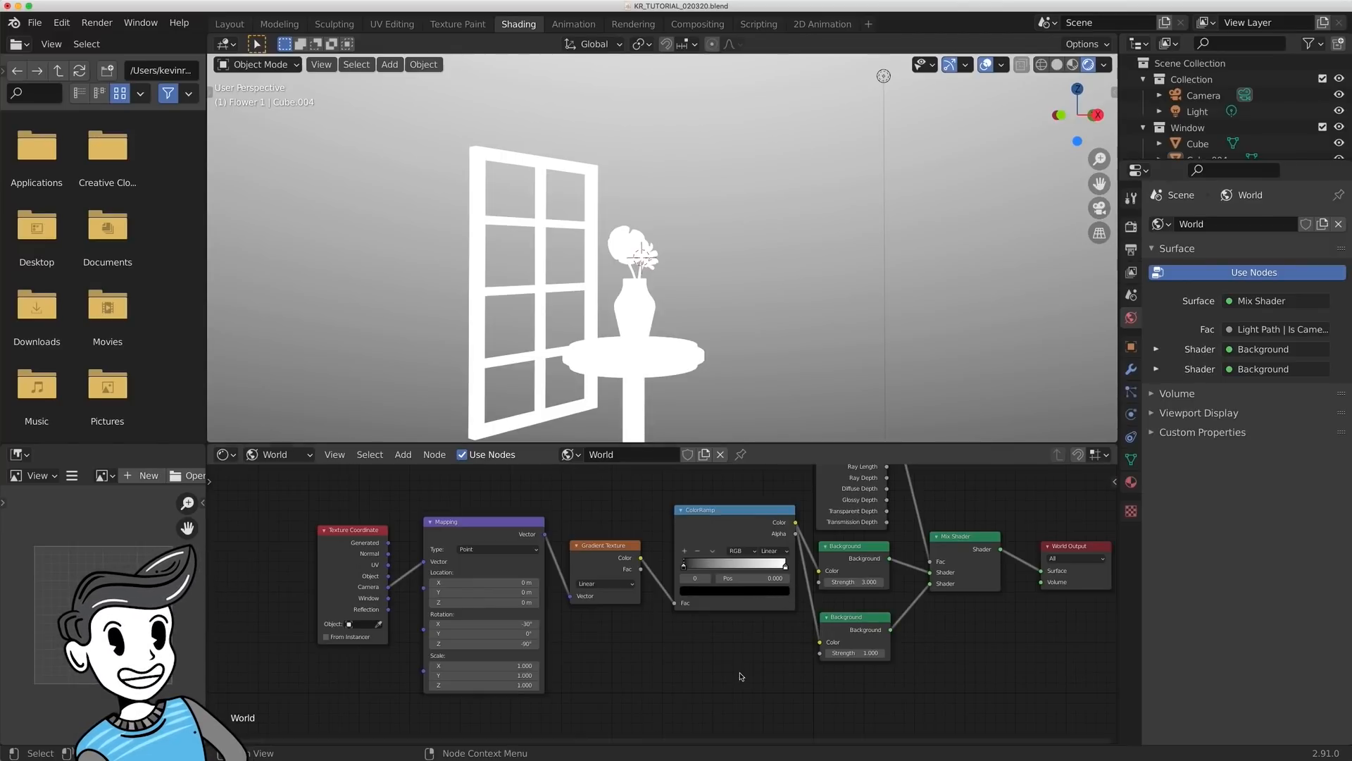
pyautogui.scroll(3, 757, 590)
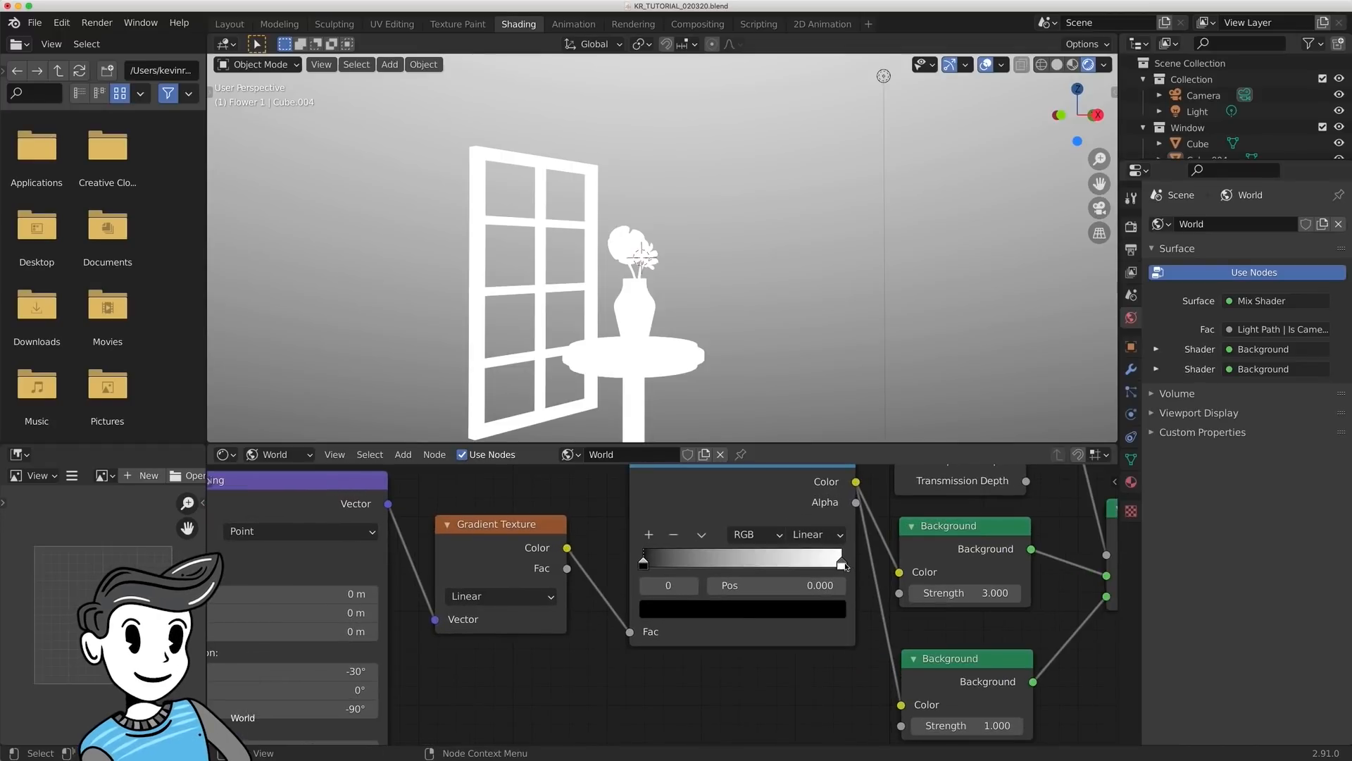
pyautogui.moveTo(843, 564); pyautogui.dragTo(785, 563)
pyautogui.moveTo(644, 567); pyautogui.dragTo(719, 559)
pyautogui.moveTo(739, 521); pyautogui.dragTo(697, 608, button='middle')
pyautogui.moveTo(728, 531); pyautogui.dragTo(671, 544)
pyautogui.moveTo(715, 657); pyautogui.dragTo(713, 656)
pyautogui.moveTo(626, 656); pyautogui.dragTo(635, 657)
pyautogui.click(751, 629)
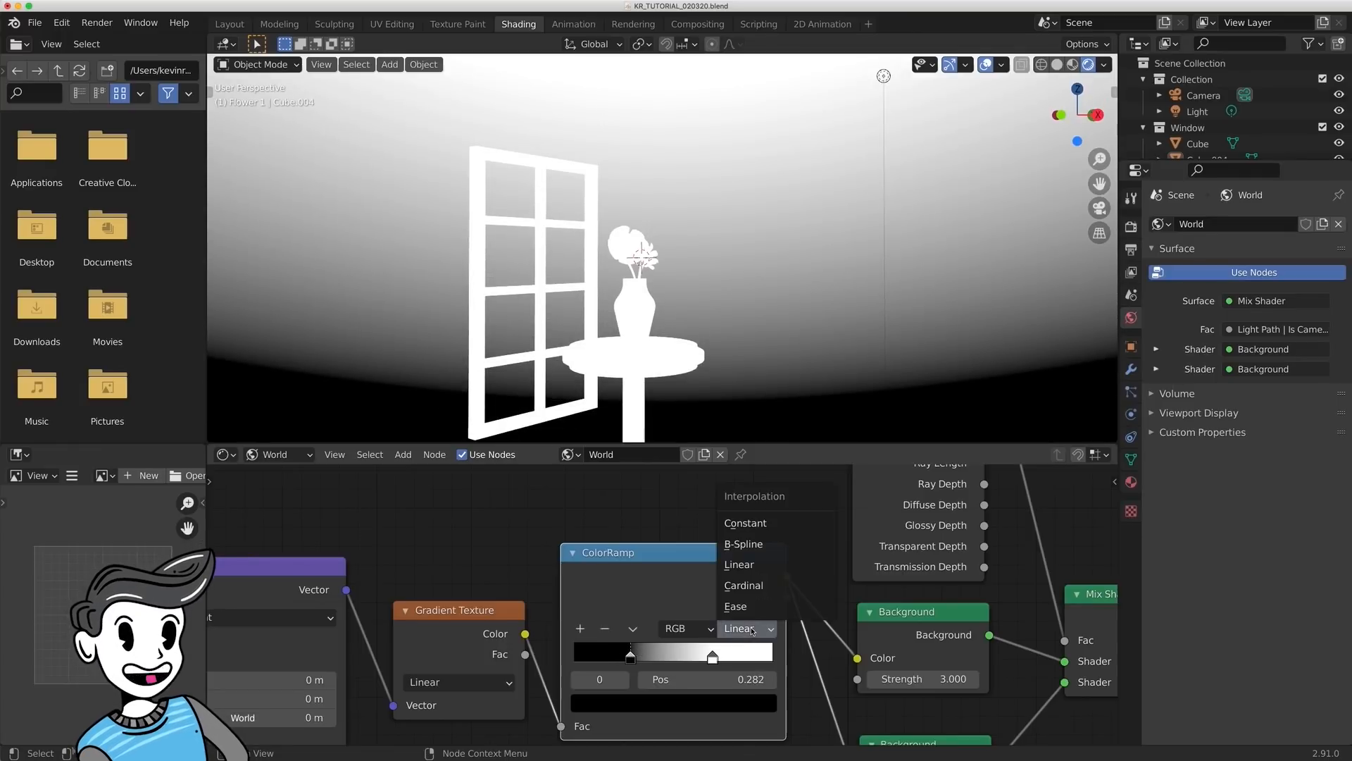
pyautogui.click(748, 544)
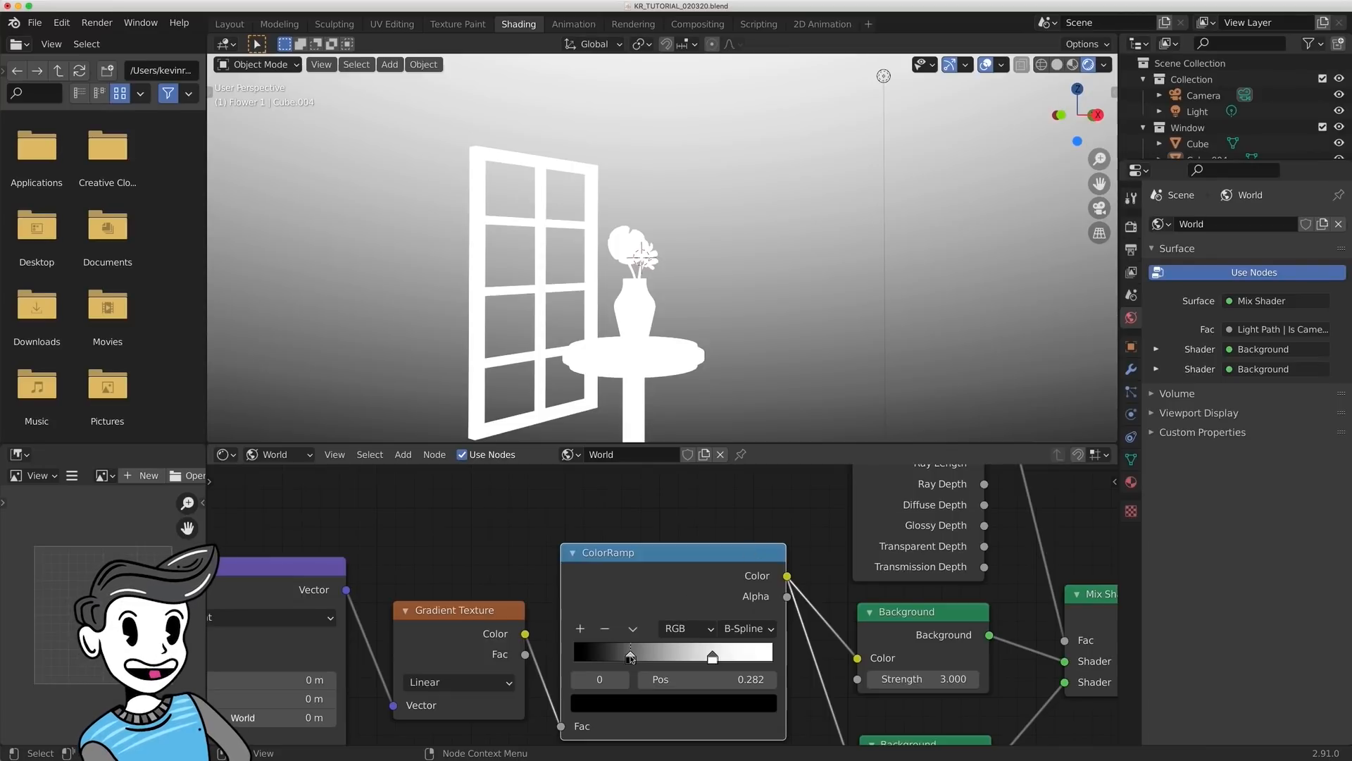
# - Change the ColorRamp's black stop to a bright pale yellow and select the white stop
pyautogui.click(635, 702)
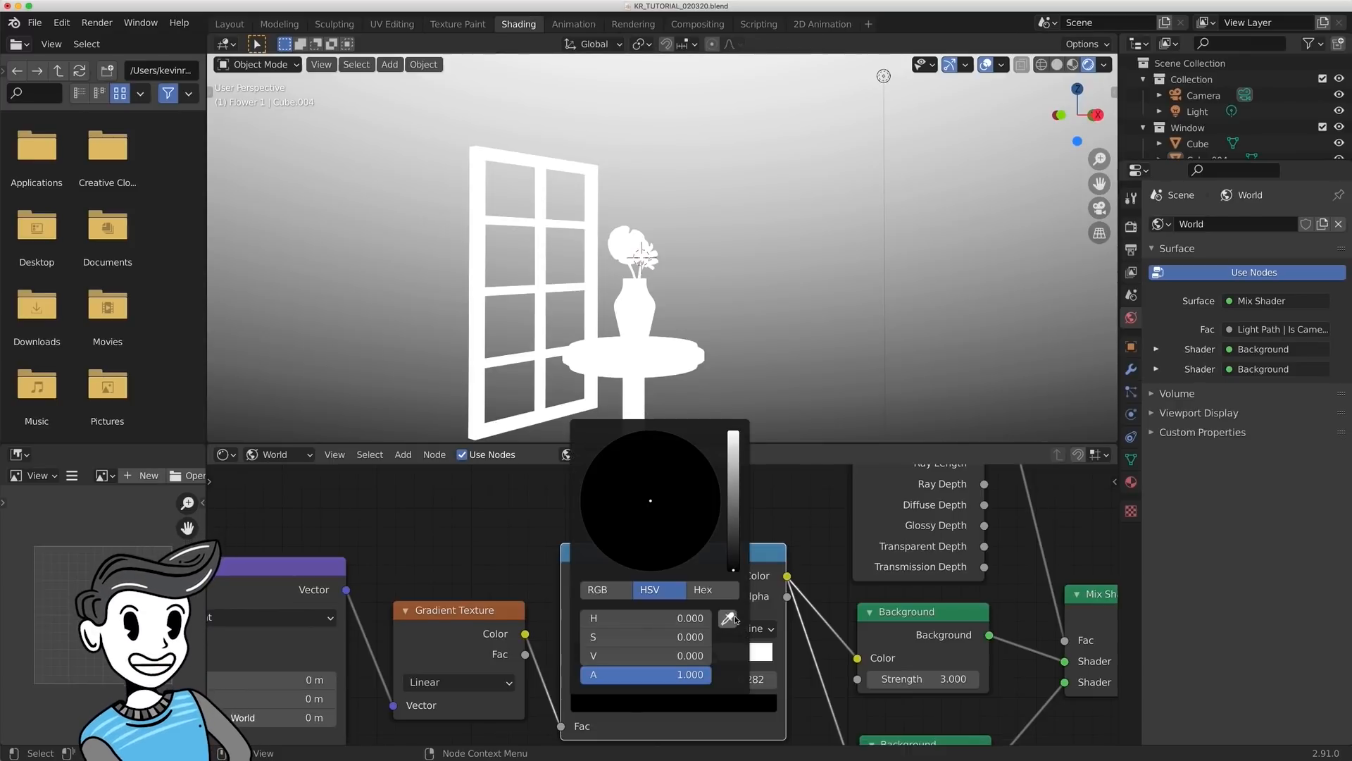
pyautogui.moveTo(734, 566); pyautogui.dragTo(636, 512)
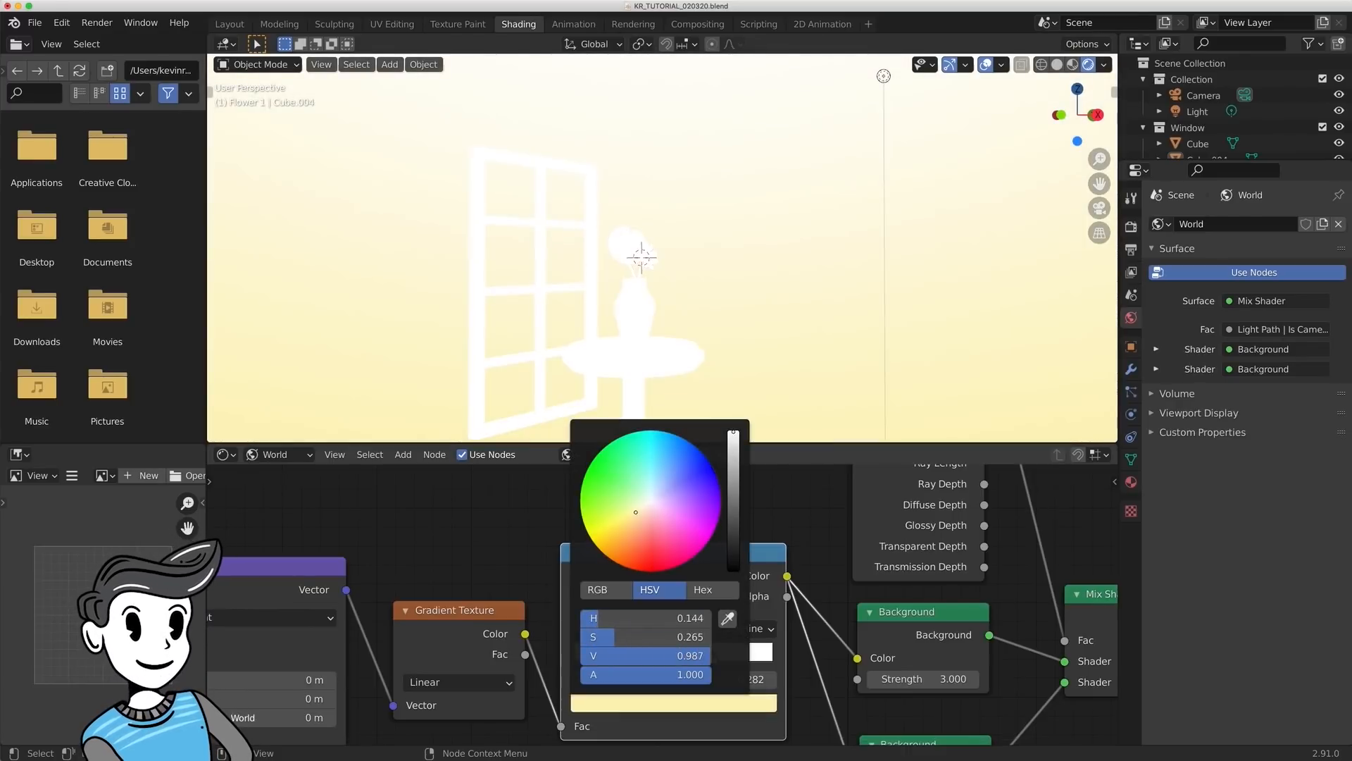
pyautogui.click(712, 657)
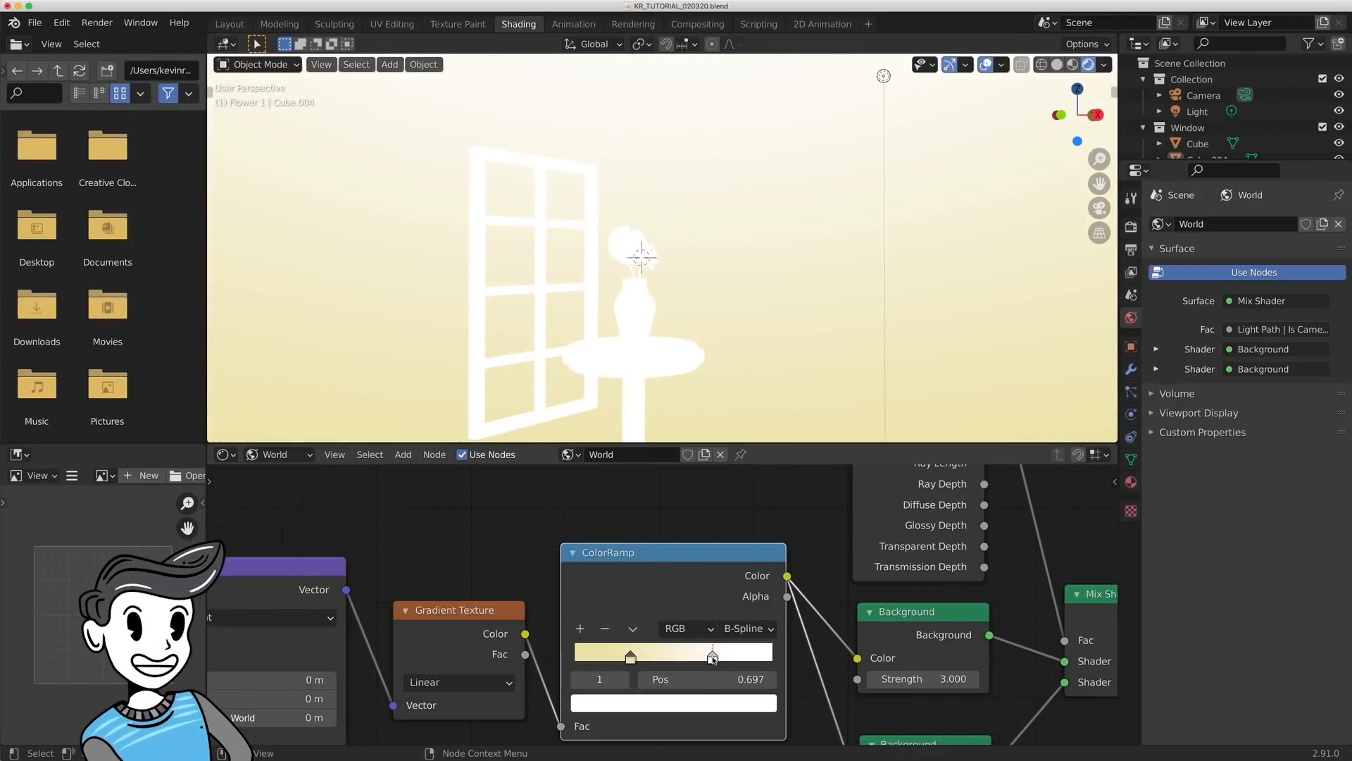
# - Change the ColorRamp's white stop to a dark purple, then place the pale yellow stop at about 0.22 and the purple one at 0.64
pyautogui.click(708, 702)
pyautogui.click(719, 491)
pyautogui.moveTo(733, 432); pyautogui.dragTo(733, 549)
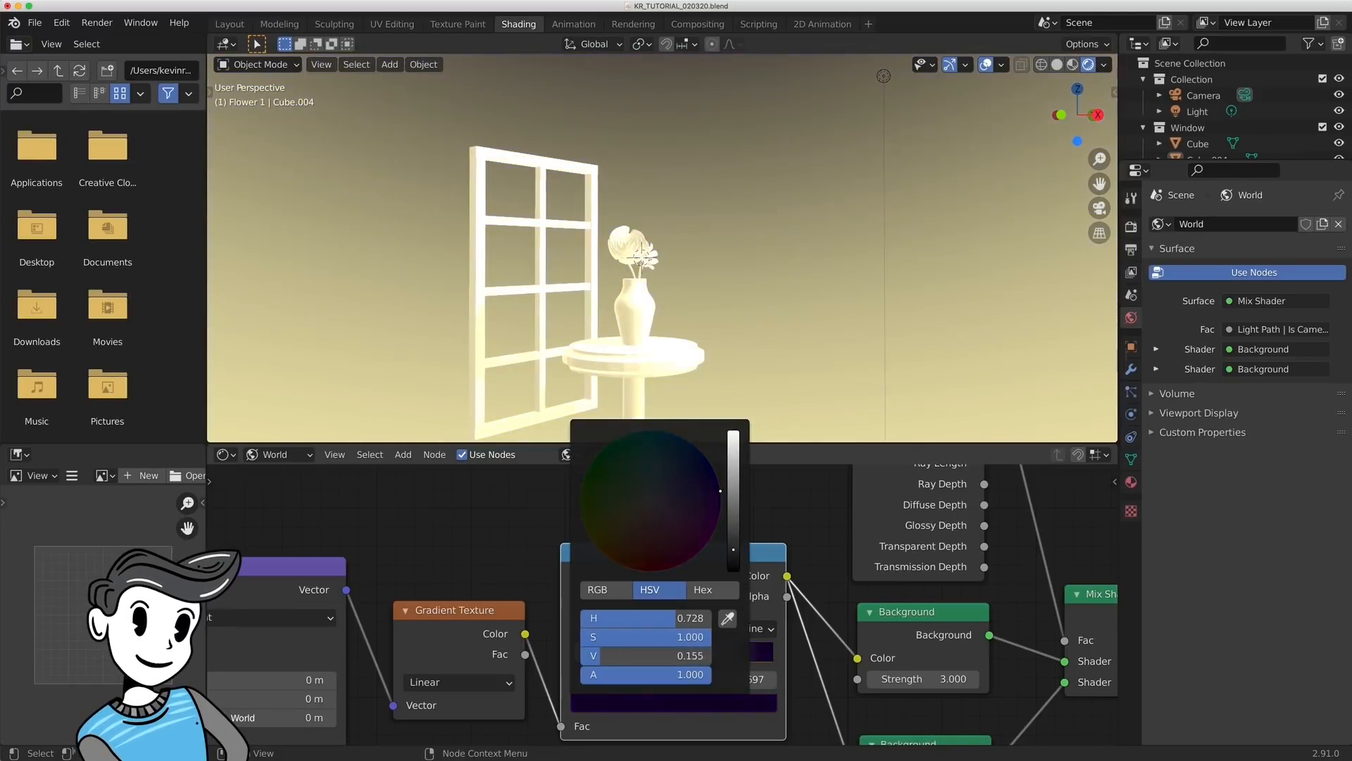
pyautogui.moveTo(713, 657); pyautogui.dragTo(616, 657)
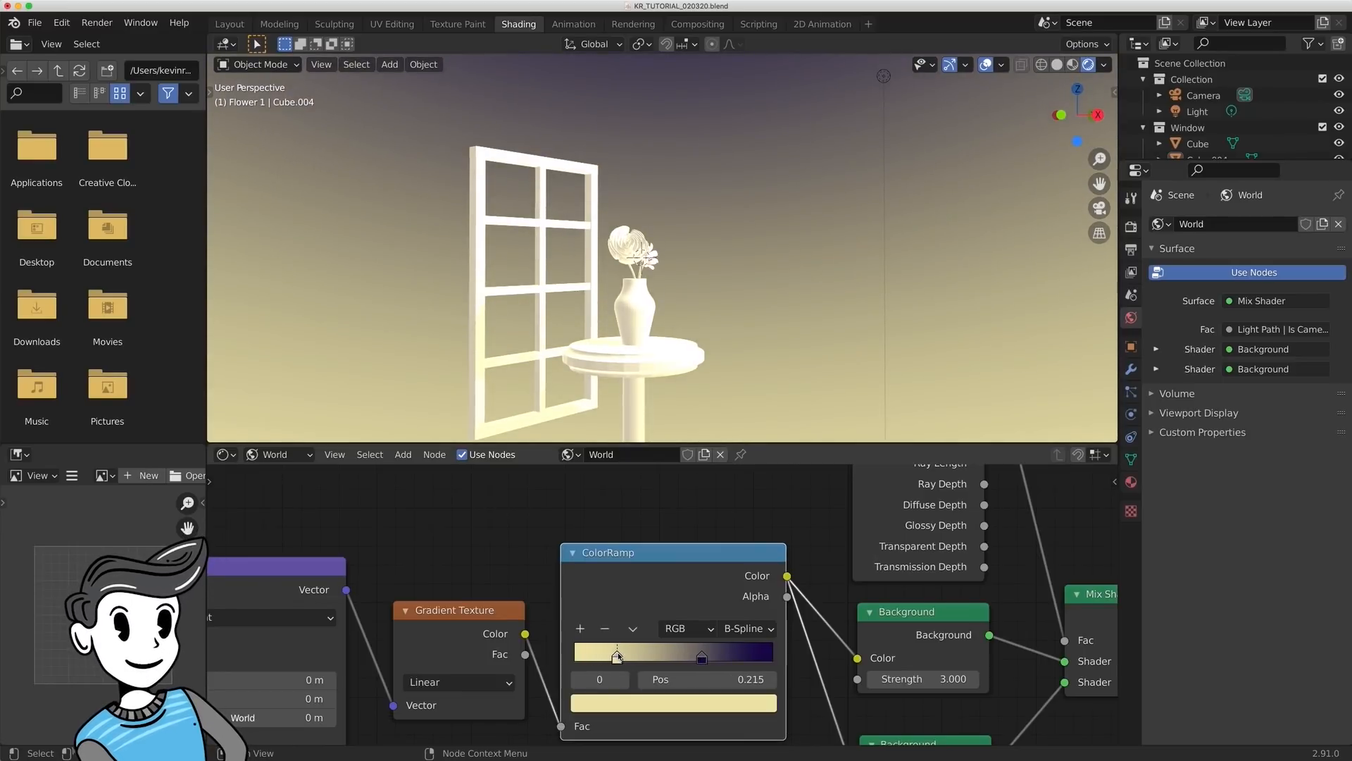
pyautogui.click(702, 658)
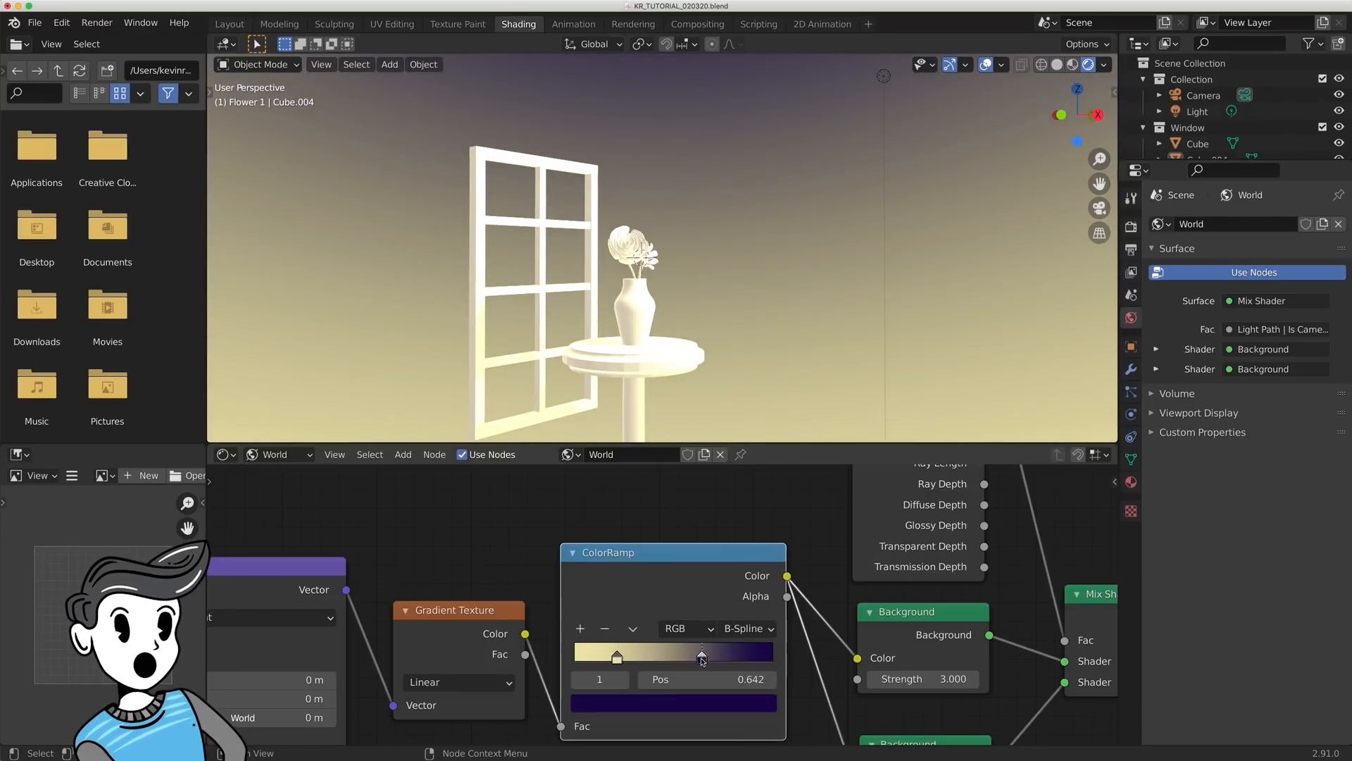
# - Add a red-orange stop at 0.429 and a light orange stop at 0.322 between the ColorRamp's yellow and purple stops
pyautogui.click(580, 628)
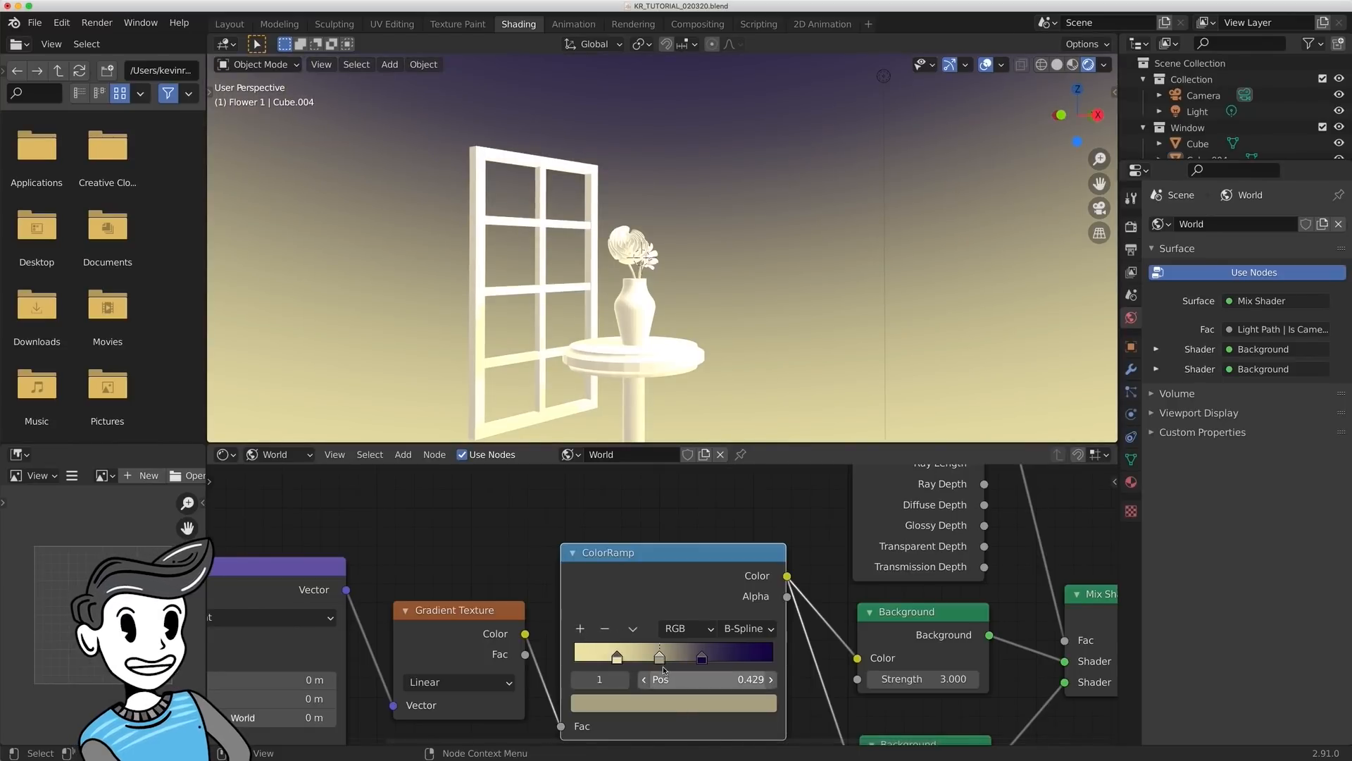
pyautogui.click(658, 706)
pyautogui.moveTo(689, 540); pyautogui.dragTo(639, 566)
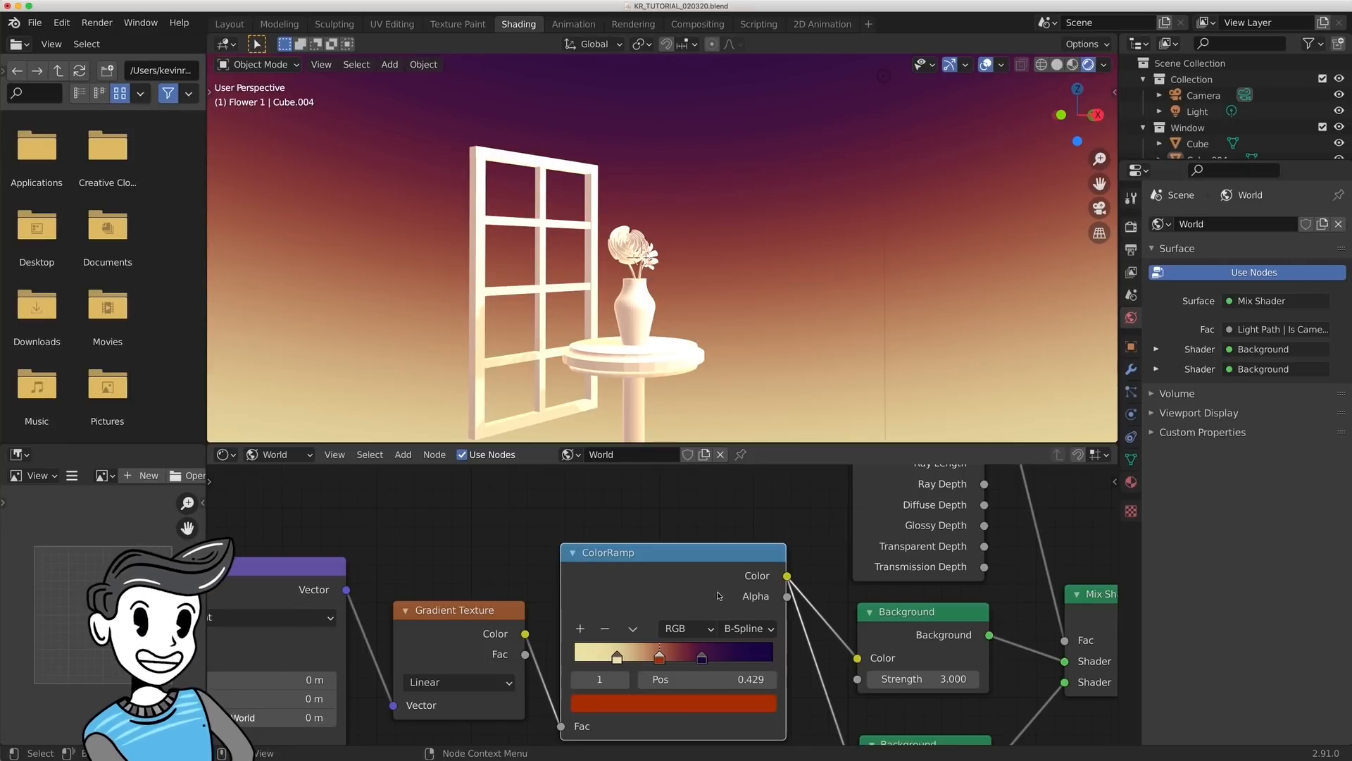
pyautogui.click(582, 628)
pyautogui.click(637, 699)
pyautogui.moveTo(637, 527); pyautogui.dragTo(627, 539)
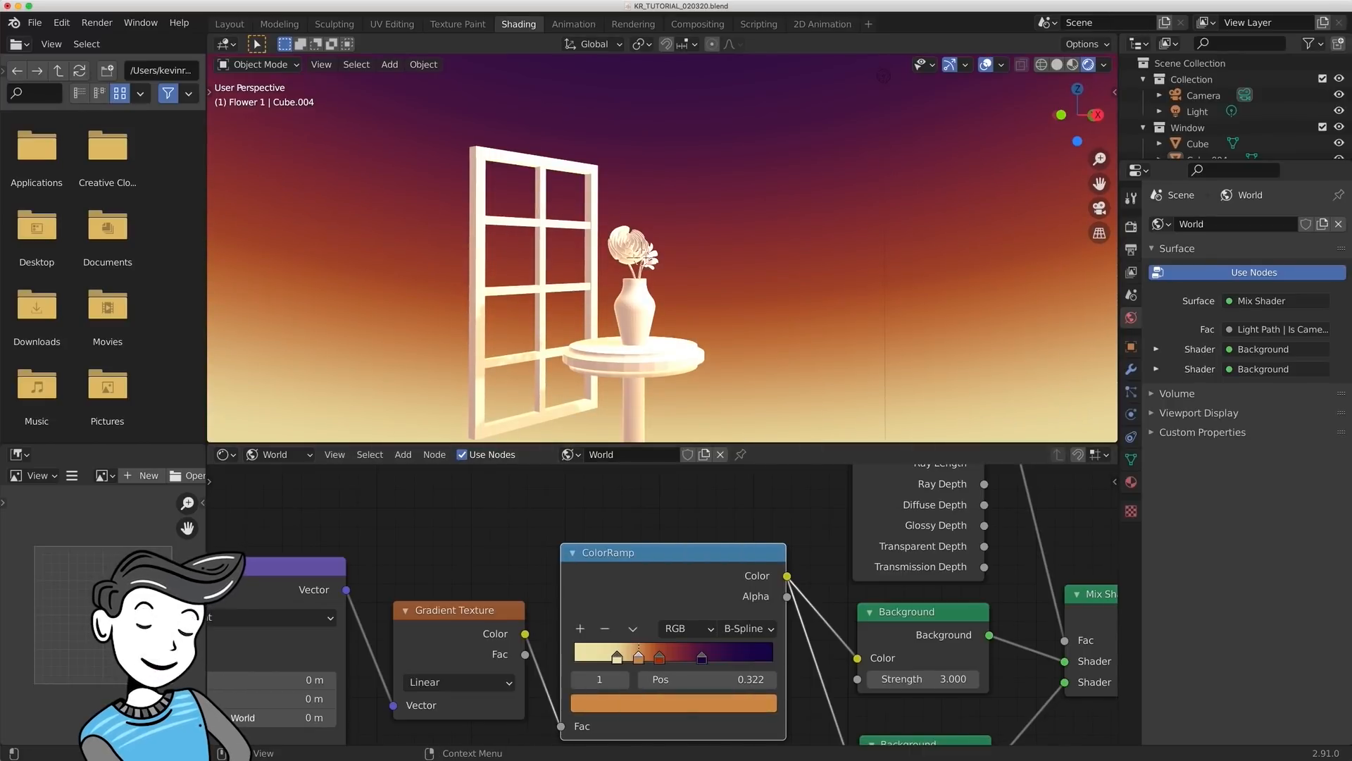
# - Add a dark crimson stop at 0.536 between the ColorRamp's red-orange and purple stops
pyautogui.click(701, 658)
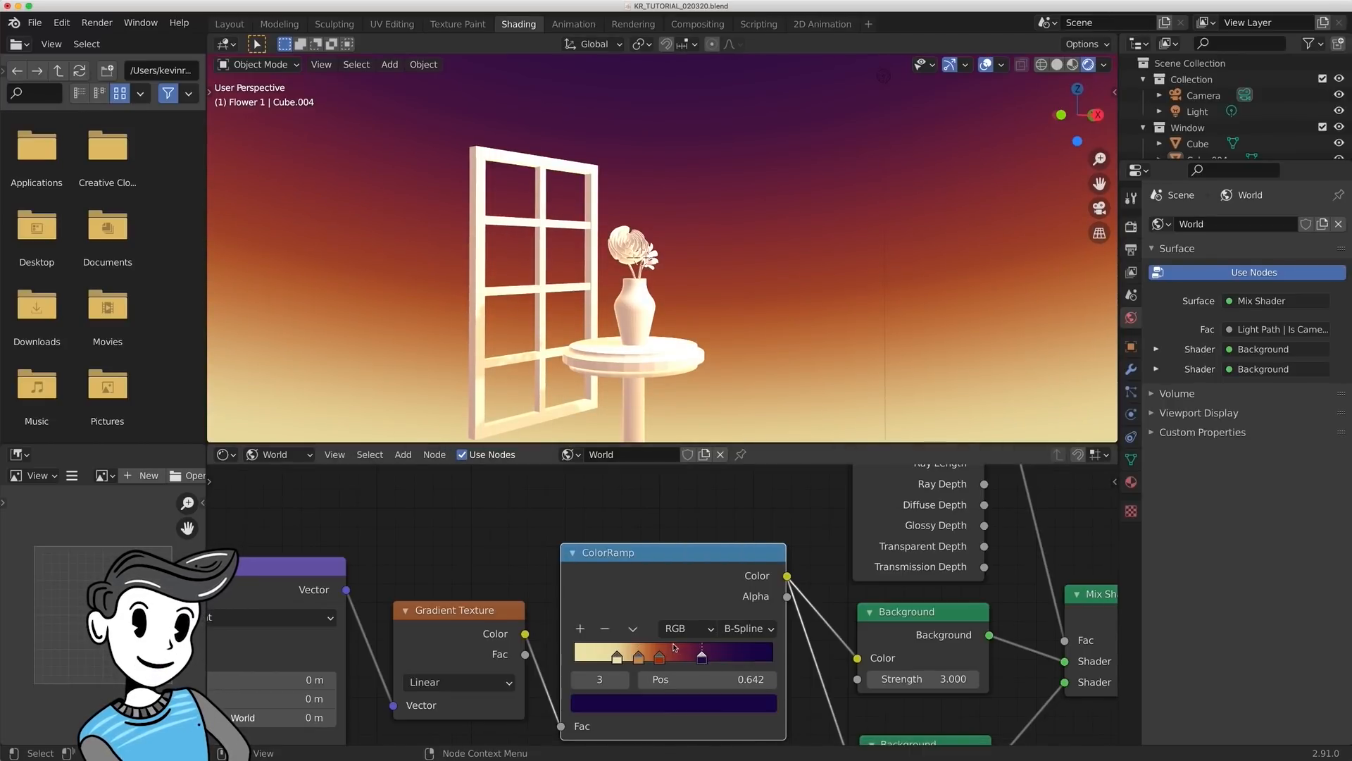
pyautogui.click(587, 630)
pyautogui.click(680, 702)
pyautogui.moveTo(664, 548); pyautogui.dragTo(669, 557)
pyautogui.moveTo(733, 498); pyautogui.dragTo(733, 506)
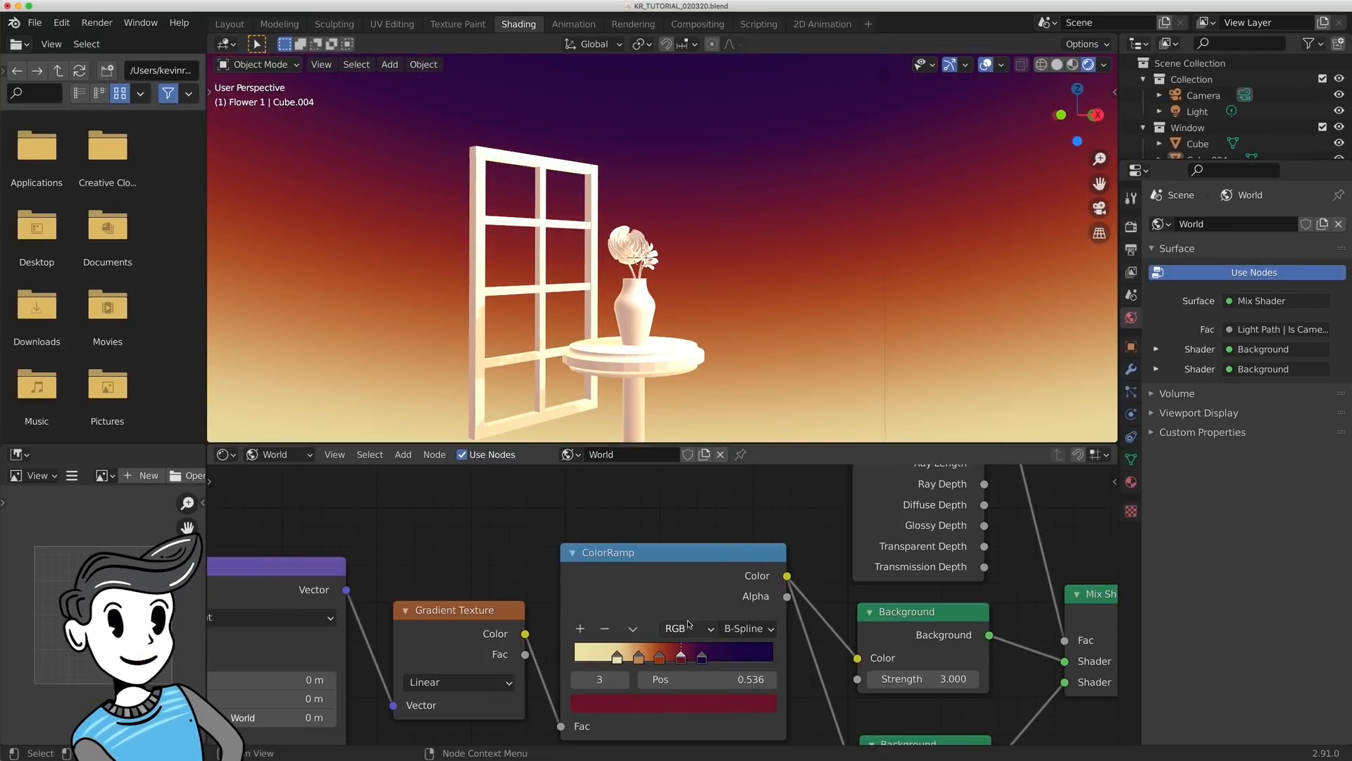
# - Fine-tune the ColorRamp's stops by shifting them slightly toward the yellow end, with the crimson stop at about 0.50
pyautogui.click(616, 657)
pyautogui.click(638, 657)
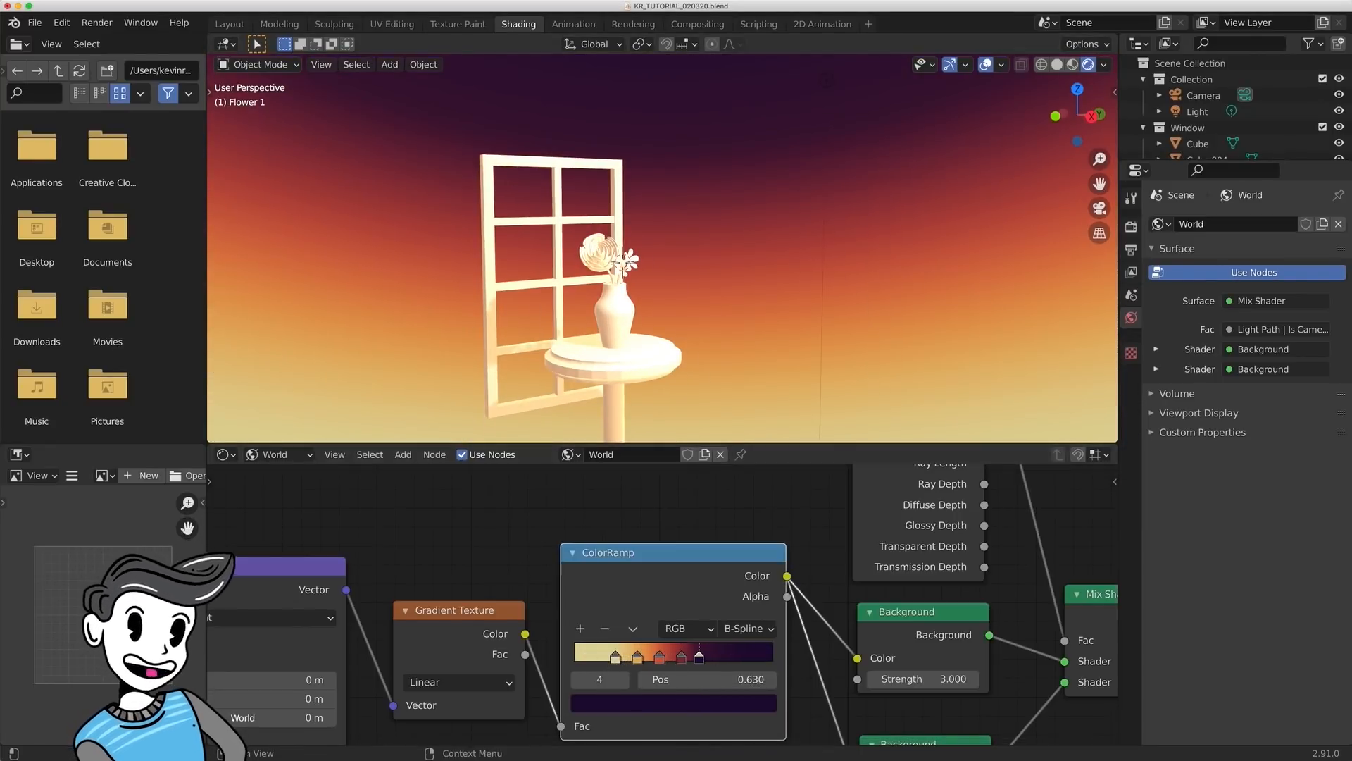
pyautogui.click(655, 658)
pyautogui.click(673, 702)
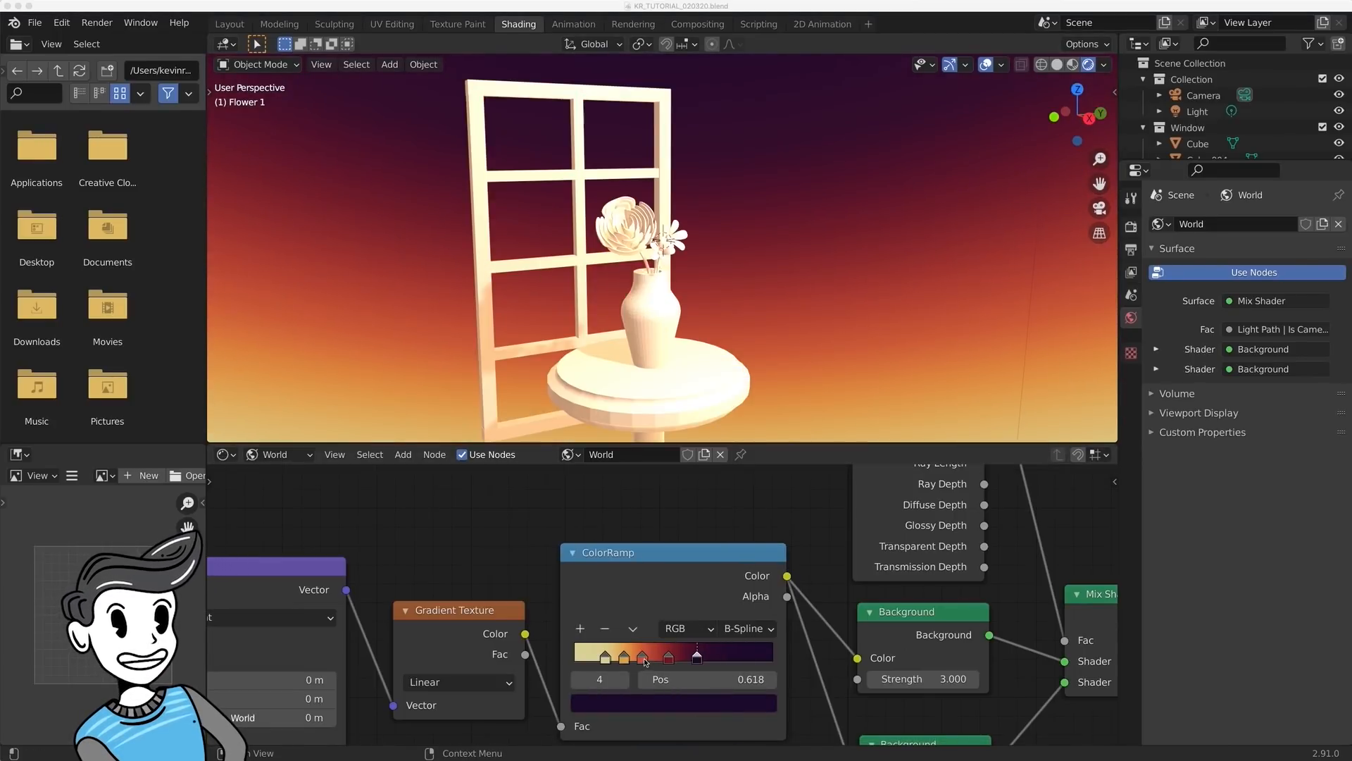
pyautogui.moveTo(643, 657)
pyautogui.mouseDown()
pyautogui.moveTo(696, 661)
pyautogui.moveTo(669, 660)
pyautogui.mouseUp()
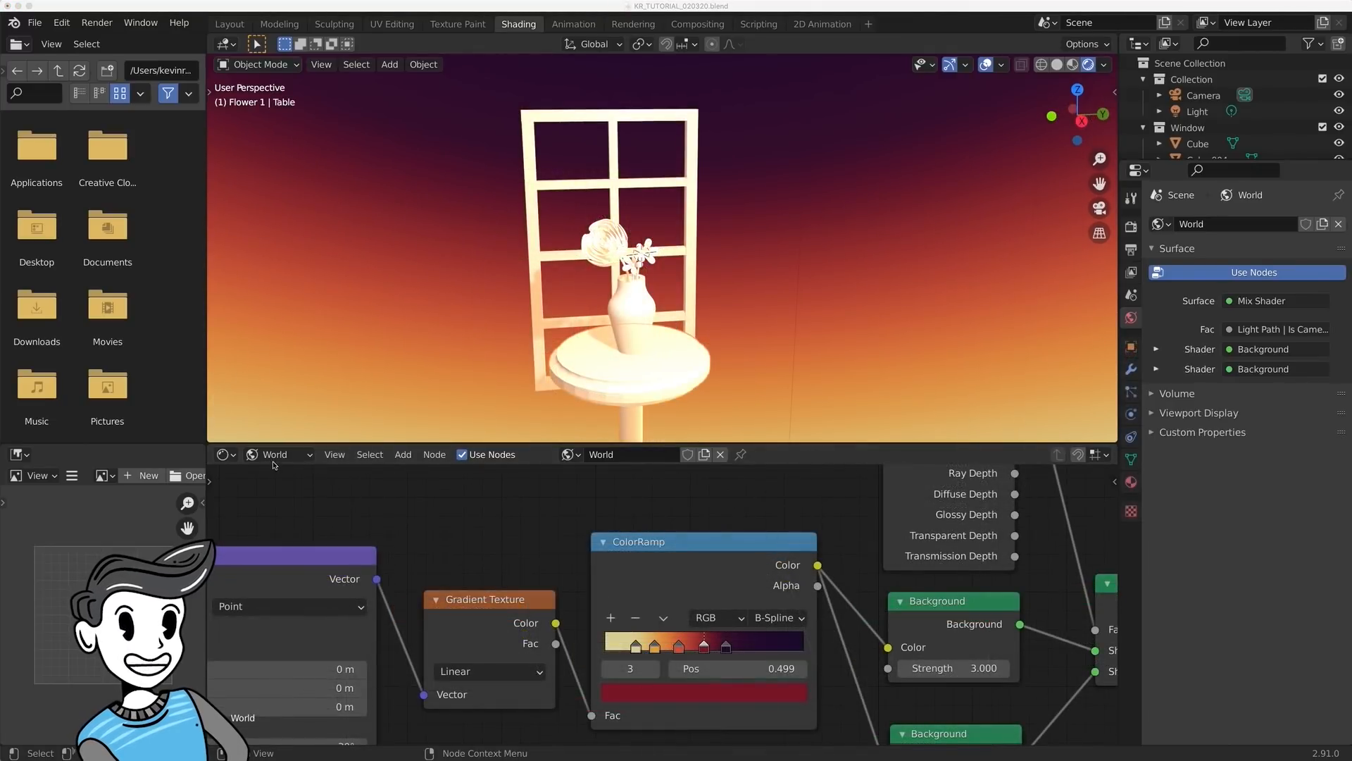
# - Switch the shader editor from World to Object nodes and select the vase
pyautogui.click(277, 460)
pyautogui.click(280, 476)
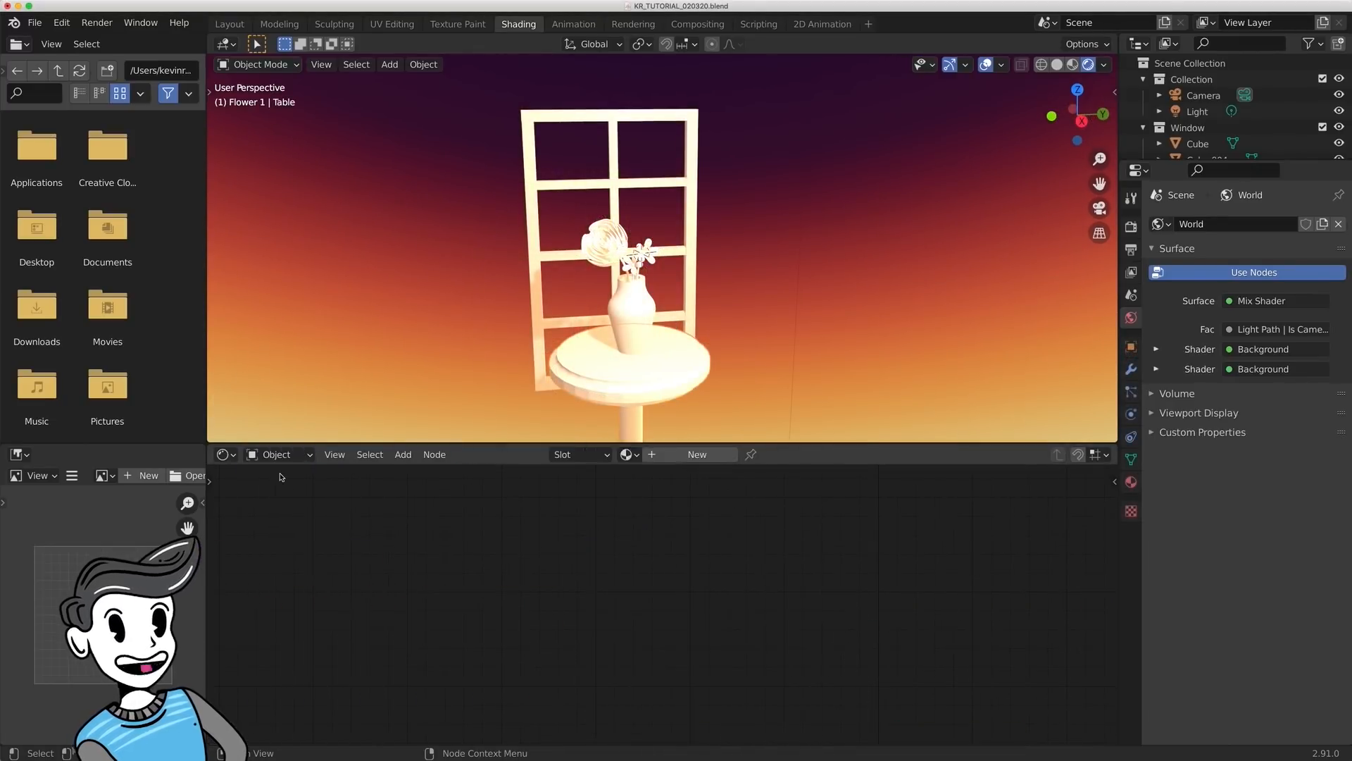
pyautogui.moveTo(494, 367); pyautogui.dragTo(522, 348, button='middle')
pyautogui.click(644, 321)
pyautogui.moveTo(633, 365); pyautogui.dragTo(657, 364, button='middle')
pyautogui.scroll(4, 657, 364)
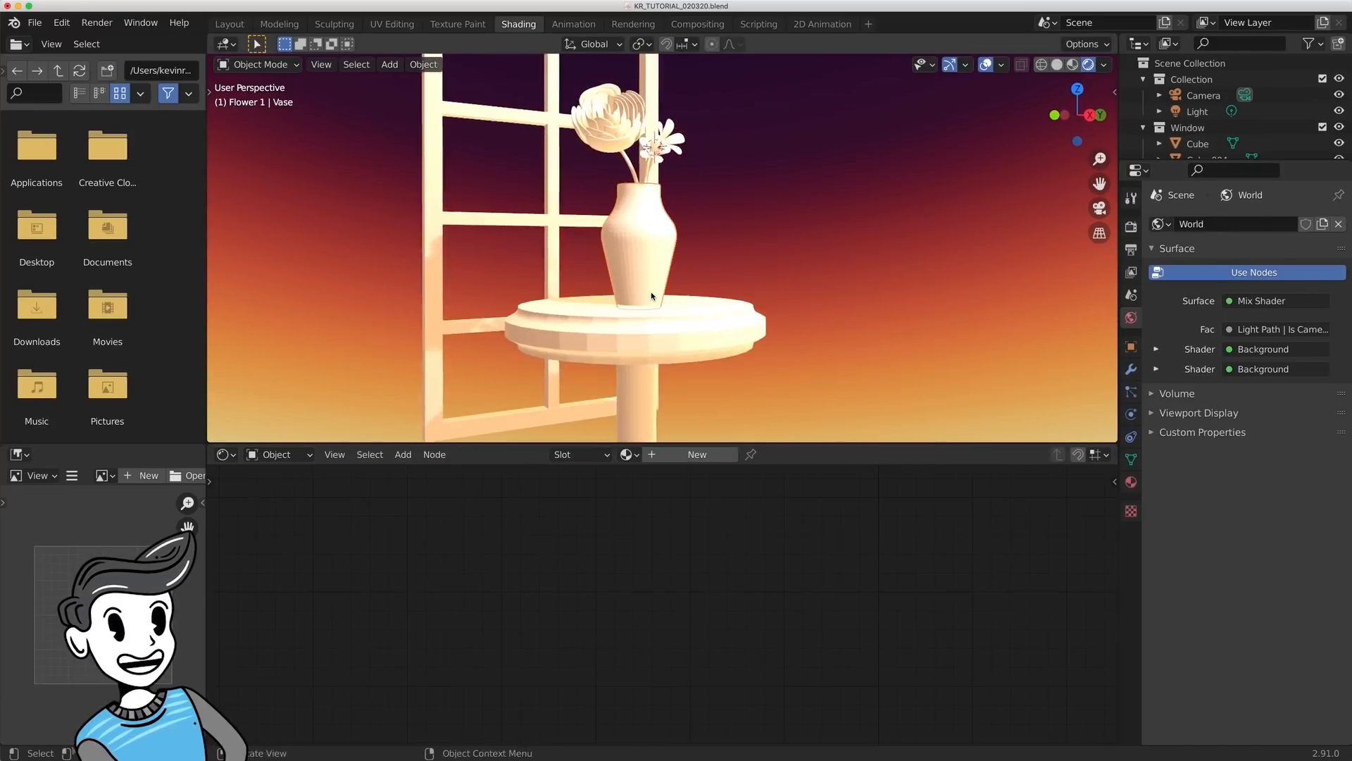
# - Create a new material on the vase and name it Main Color
pyautogui.click(716, 457)
pyautogui.press('Home')
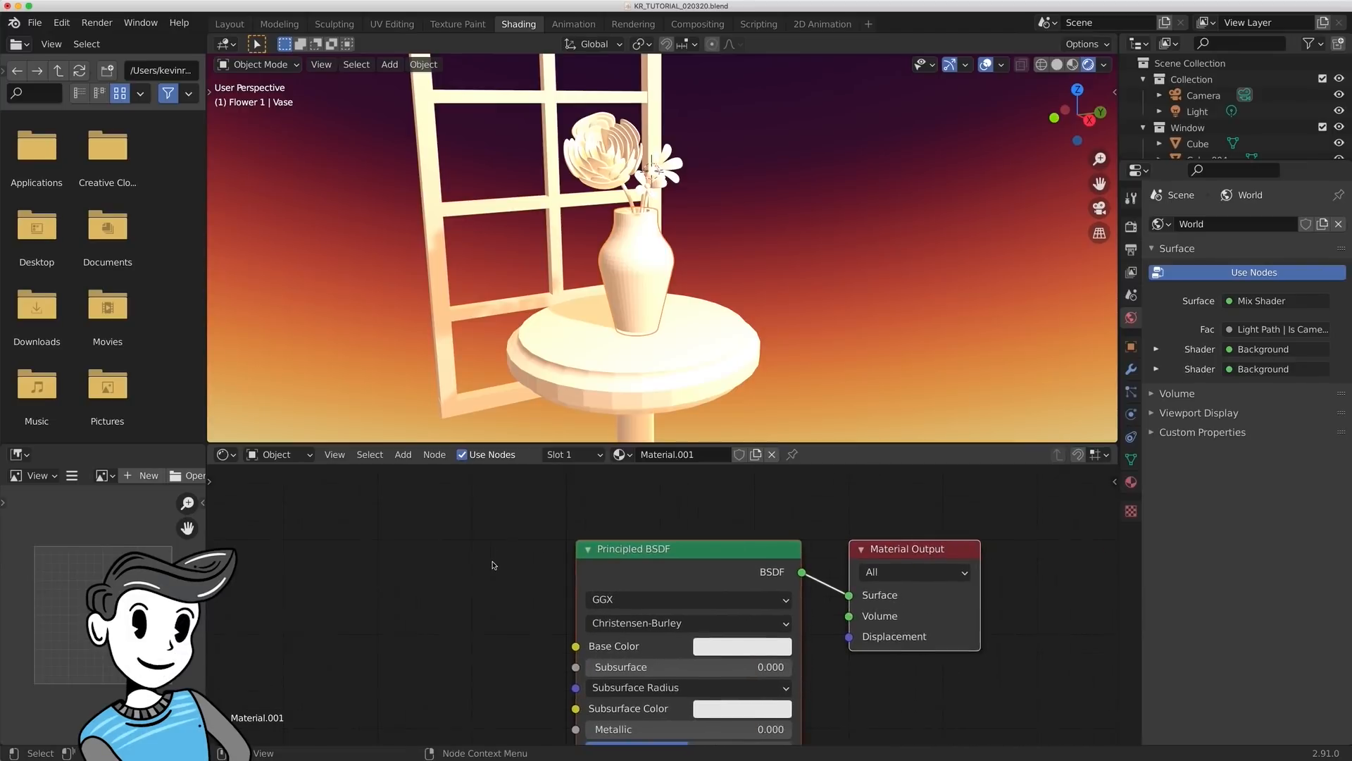
pyautogui.click(684, 454)
pyautogui.write('Main Color')
pyautogui.press('Return')
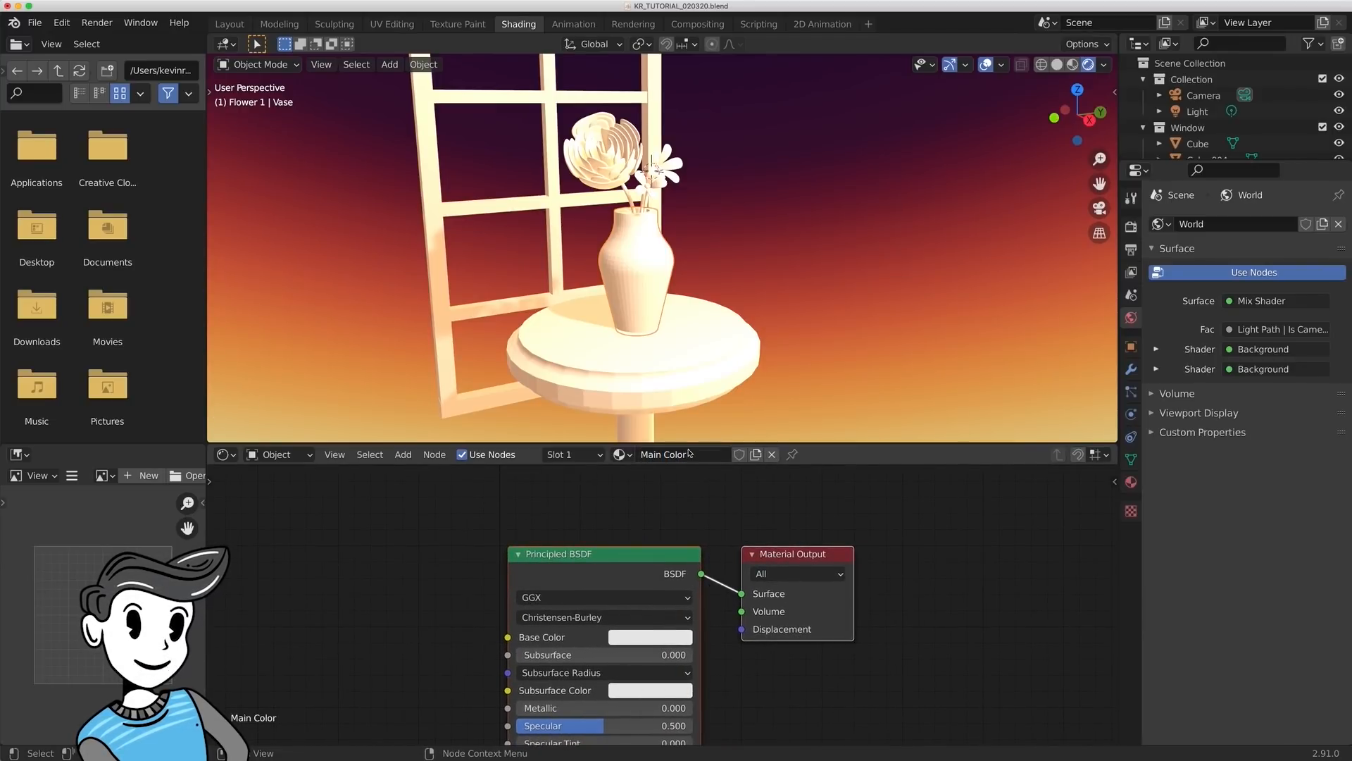
# - Space the Principled BSDF and Material Output nodes apart and insert a Shader to RGB node on the link between them
pyautogui.scroll(-3, 880, 584)
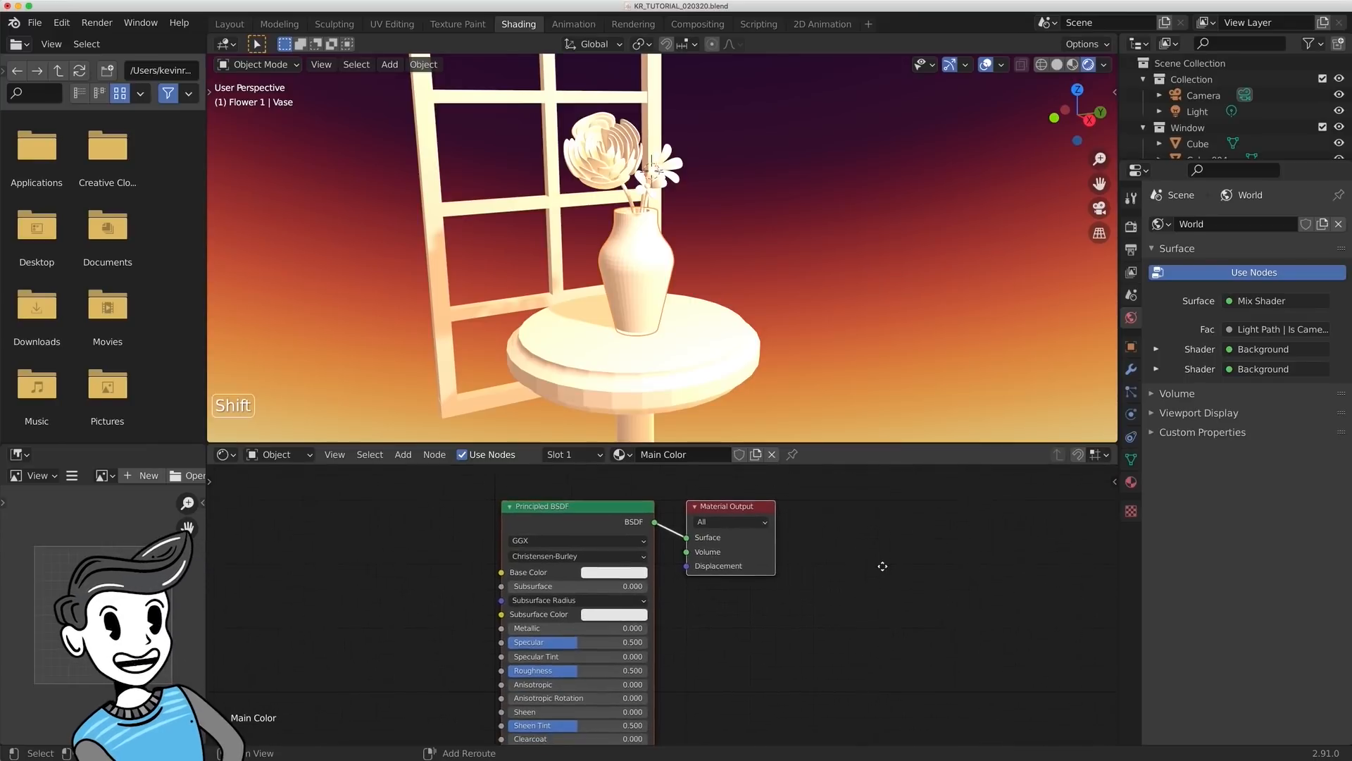
pyautogui.moveTo(648, 605); pyautogui.dragTo(576, 599, button='middle')
pyautogui.moveTo(655, 495); pyautogui.dragTo(807, 507)
pyautogui.scroll(-1, 654, 610)
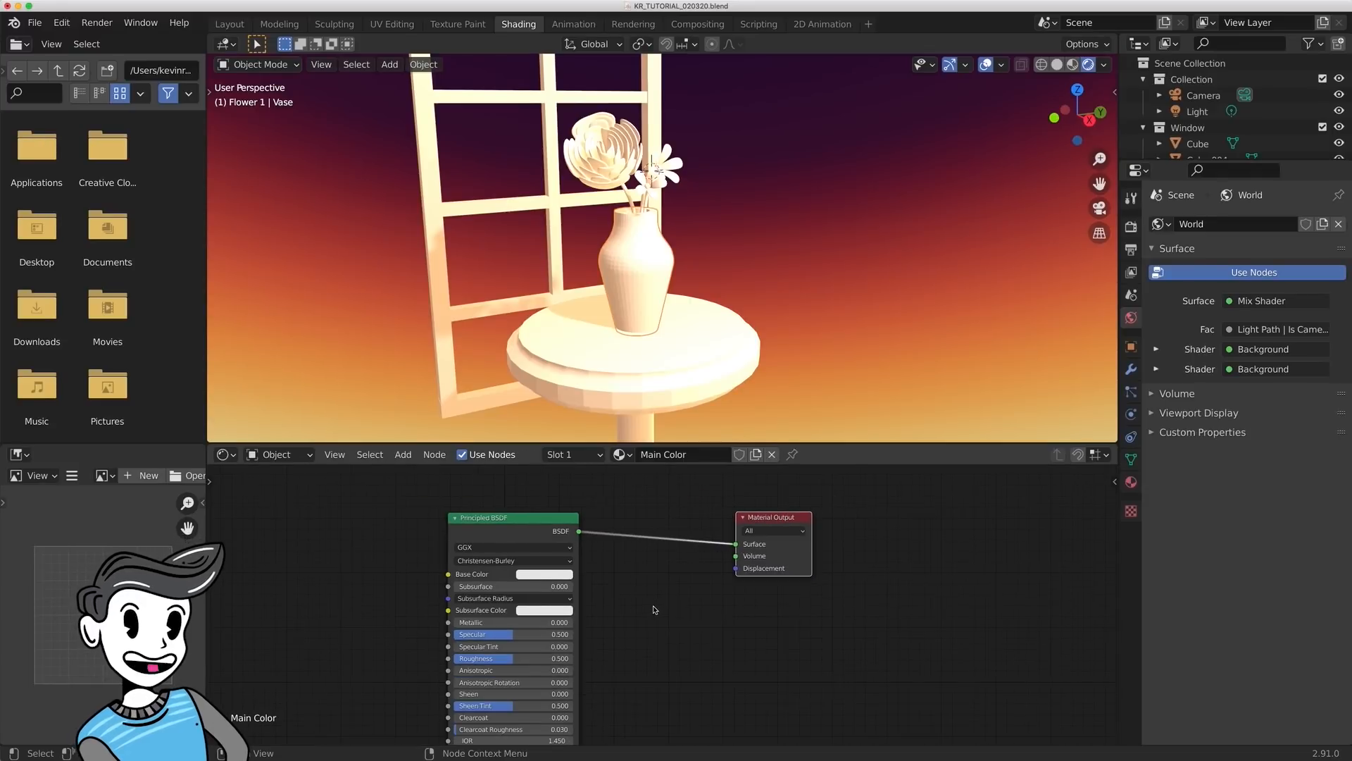
pyautogui.hotkey('shift', 'a')
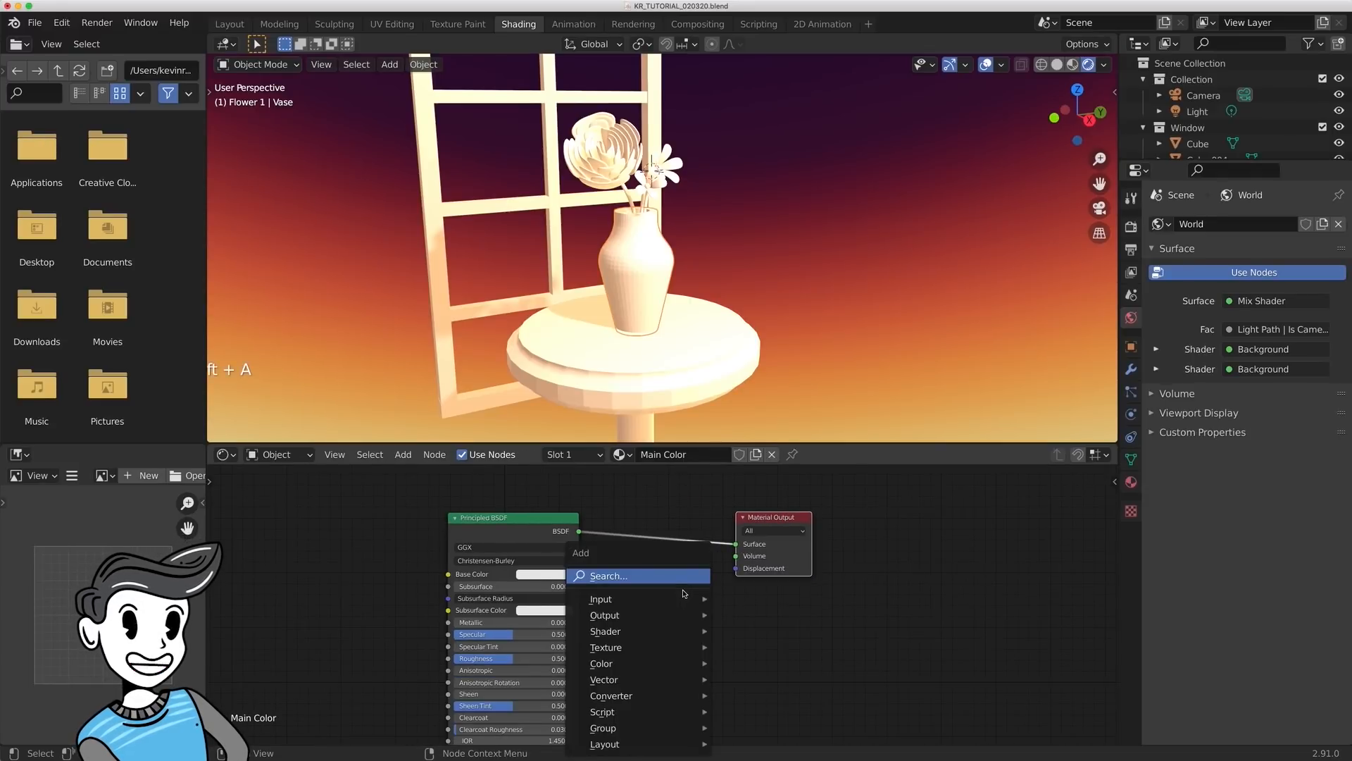
pyautogui.click(682, 592)
pyautogui.write('shader to rg')
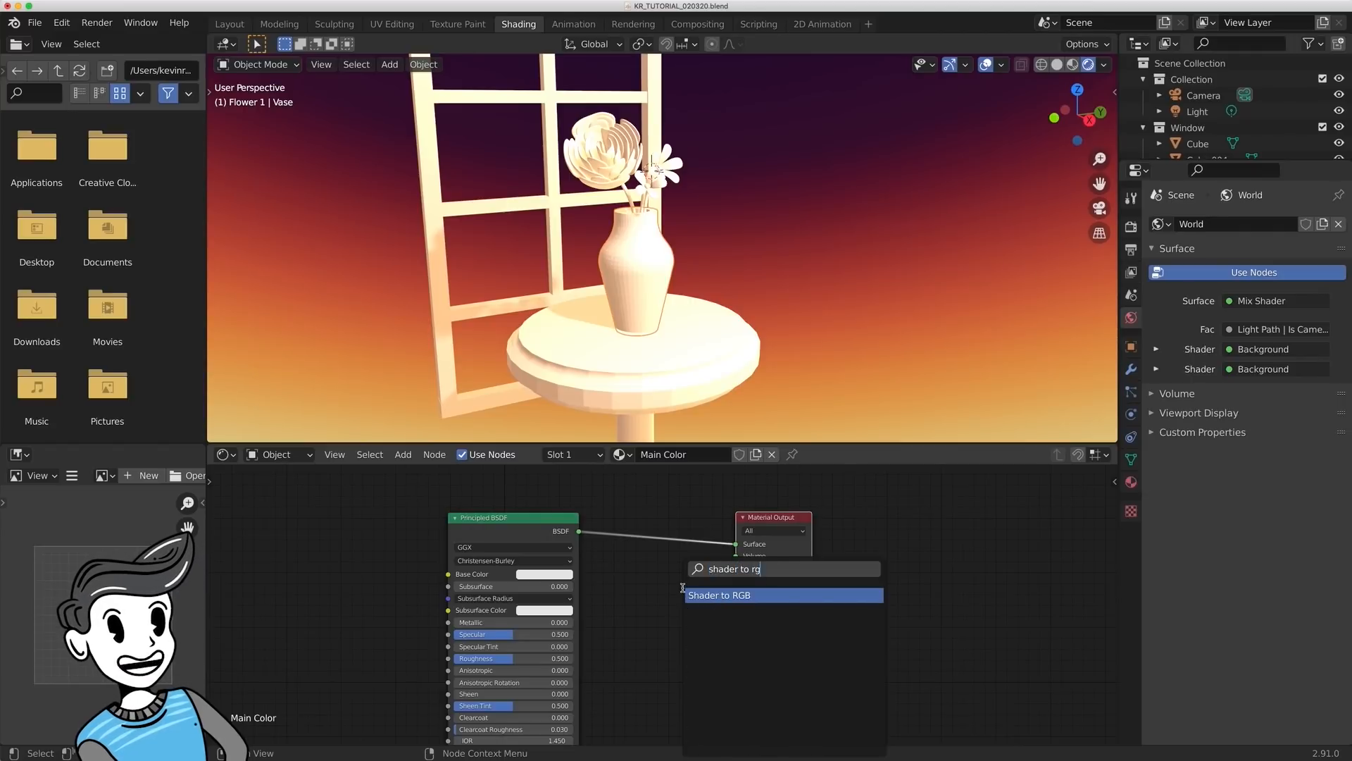
pyautogui.press('Return')
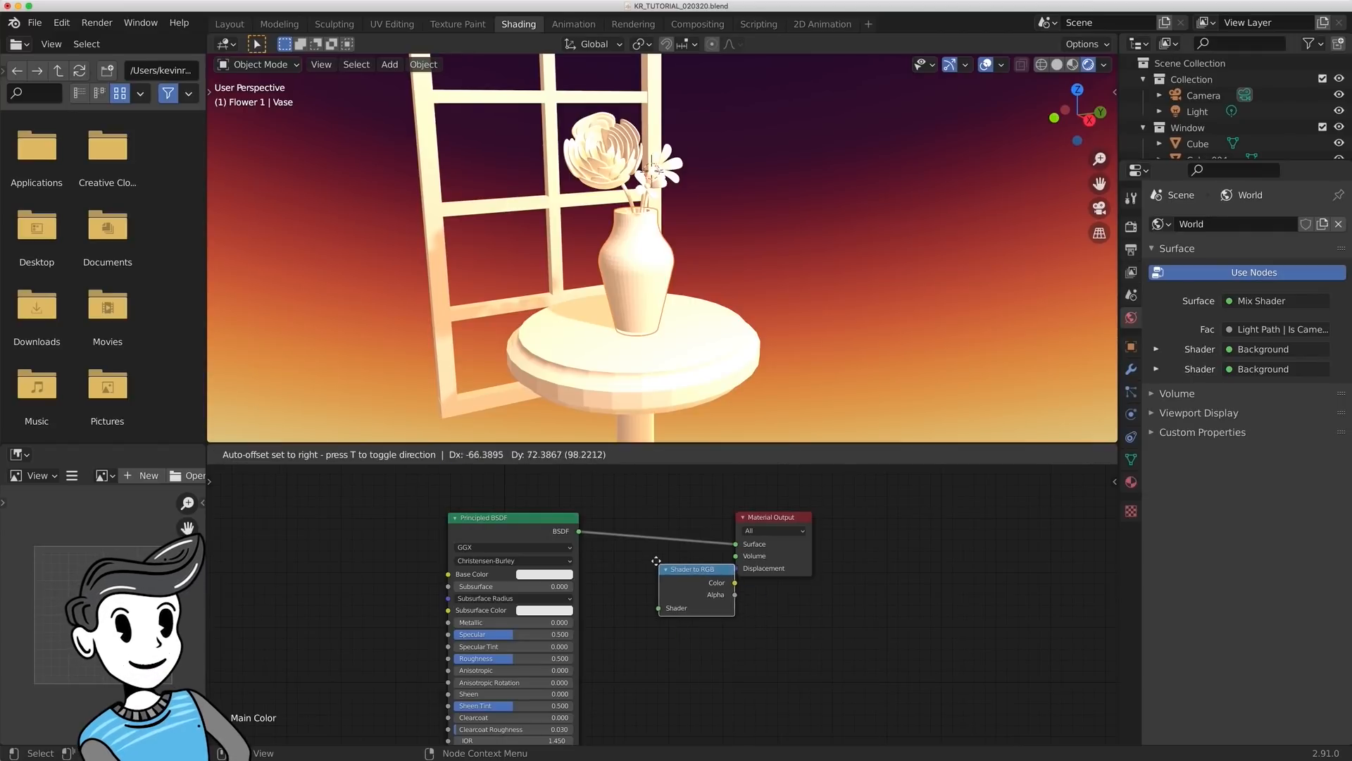
pyautogui.click(620, 521)
# - Insert a ColorRamp node between Shader to RGB and Material Output, spacing the nodes apart to make room
pyautogui.moveTo(784, 510); pyautogui.dragTo(855, 532)
pyautogui.hotkey('shift', 'a')
pyautogui.click(775, 575)
pyautogui.write('color')
pyautogui.press('Return')
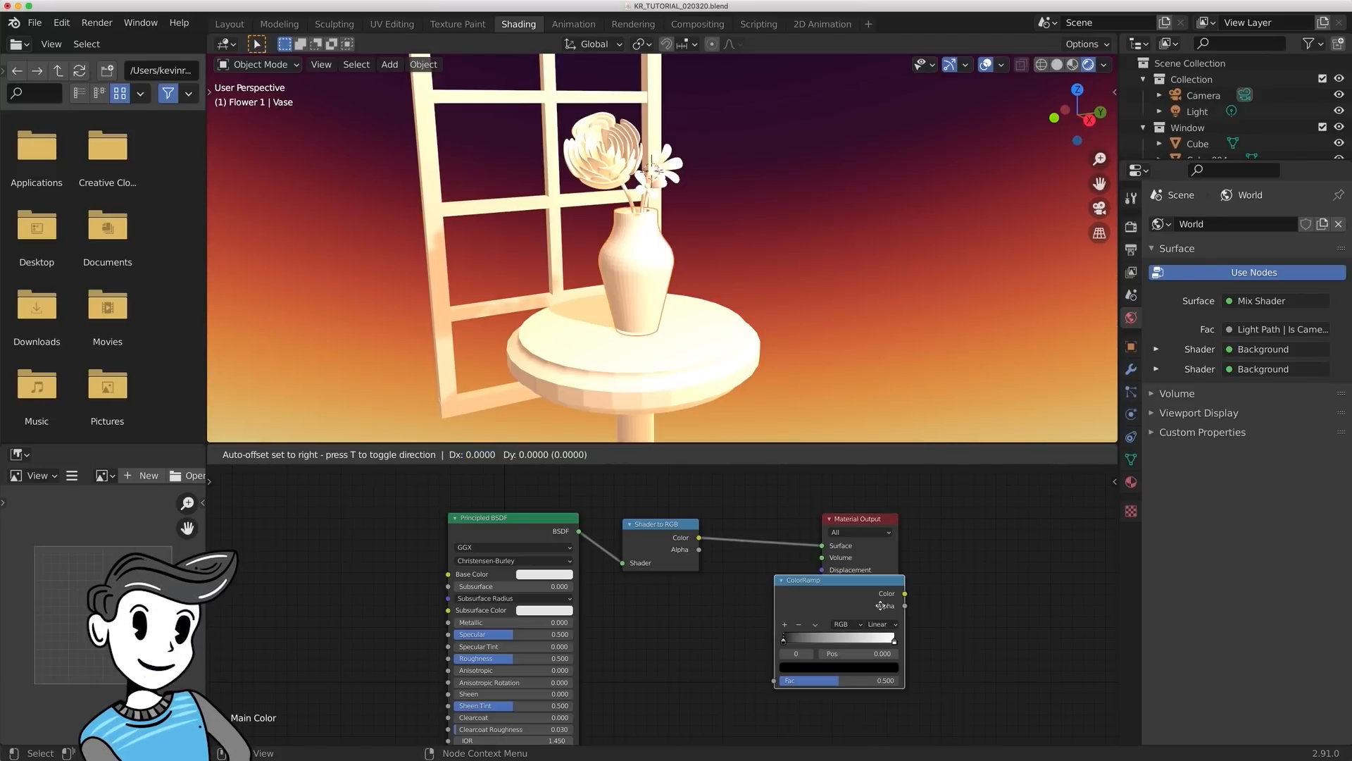
pyautogui.click(805, 524)
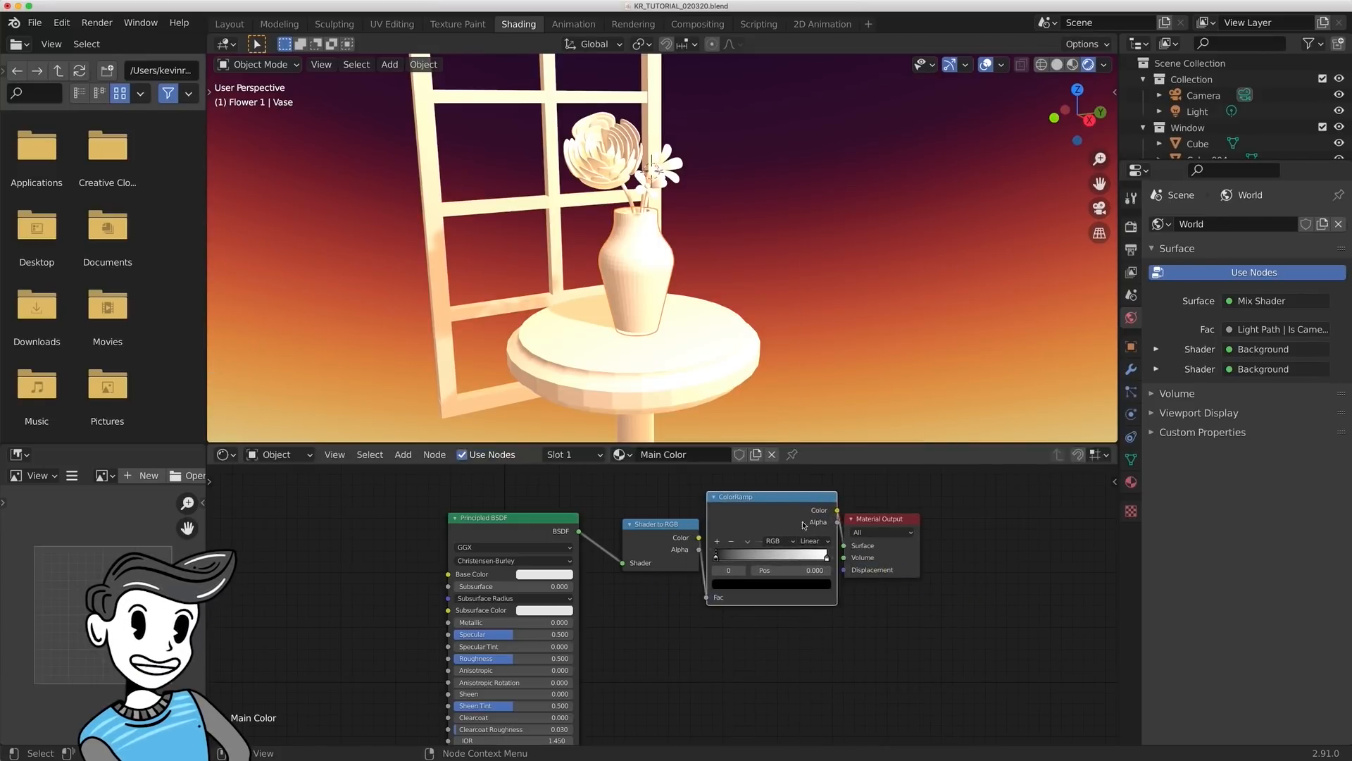
pyautogui.moveTo(804, 525); pyautogui.dragTo(836, 525)
pyautogui.moveTo(937, 518); pyautogui.dragTo(983, 521)
pyautogui.moveTo(835, 500); pyautogui.dragTo(877, 506)
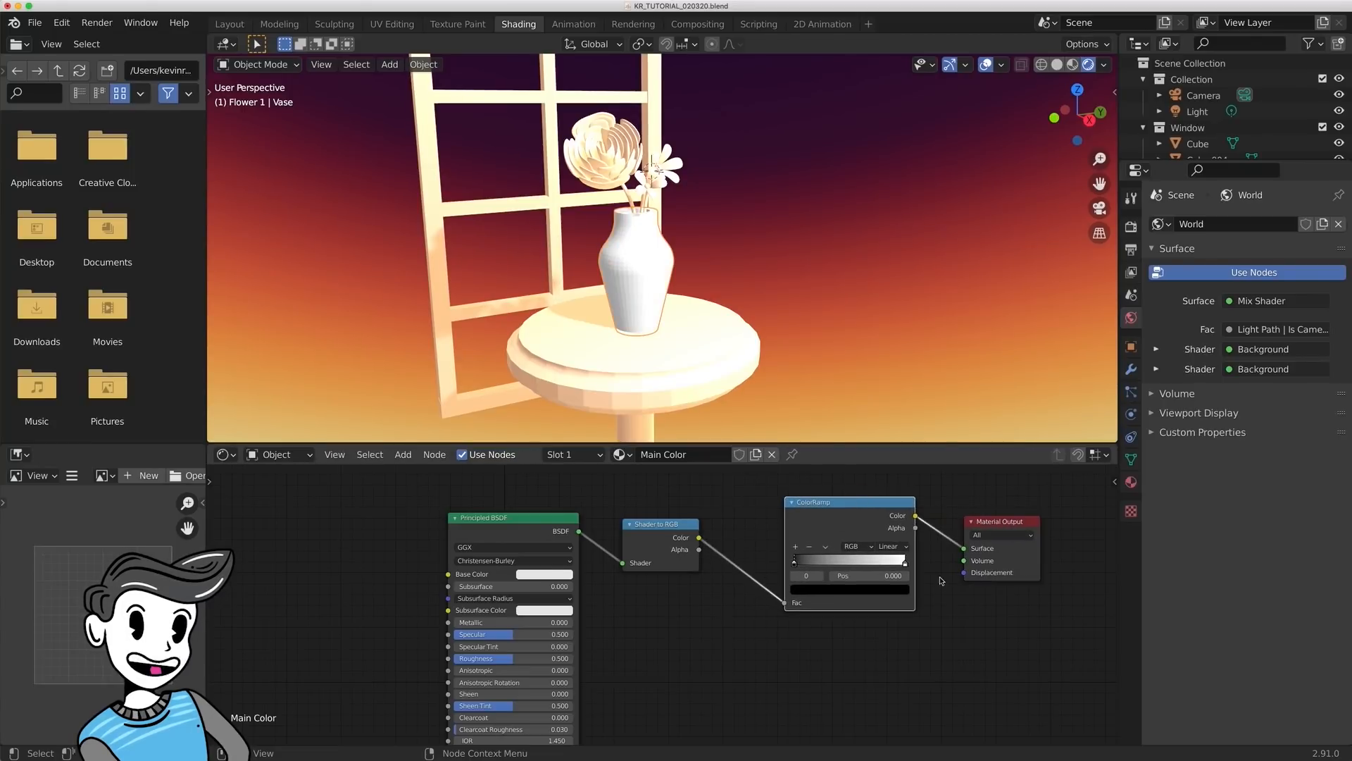
# - Set the interpolation of the vase material's ColorRamp to Constant
pyautogui.moveTo(942, 609); pyautogui.dragTo(891, 628, button='middle')
pyautogui.scroll(1, 755, 272)
pyautogui.keyDown('shift'); pyautogui.moveTo(755, 272); pyautogui.dragTo(782, 314, button='middle'); pyautogui.keyUp('shift')
pyautogui.click(840, 564)
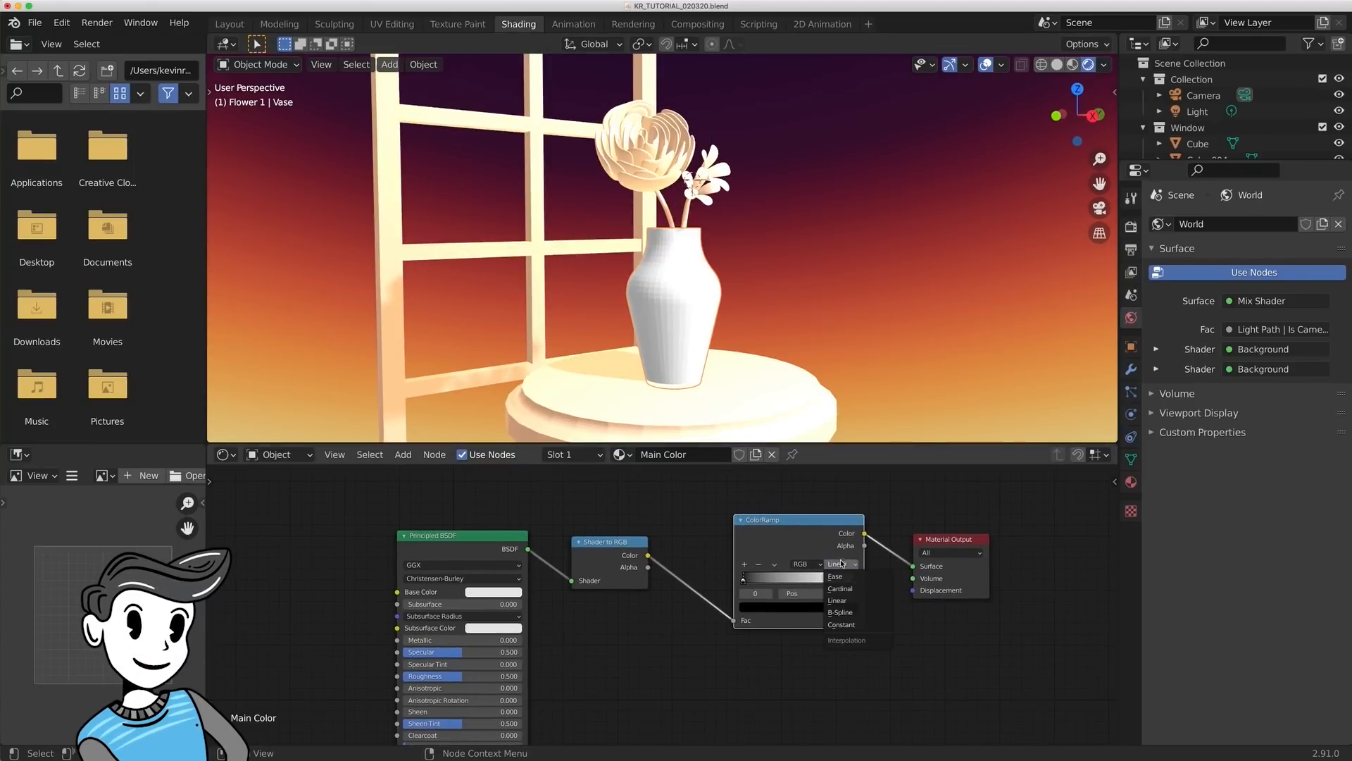
pyautogui.click(845, 622)
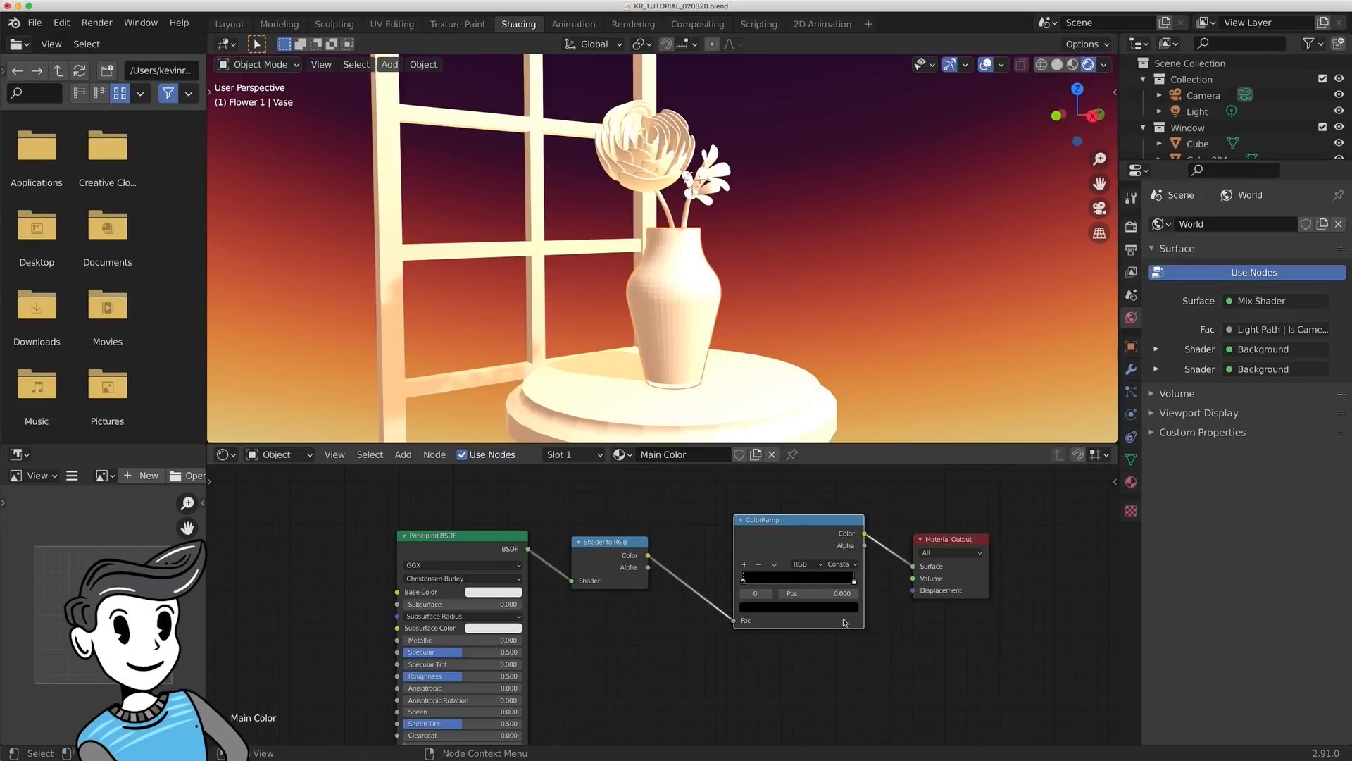
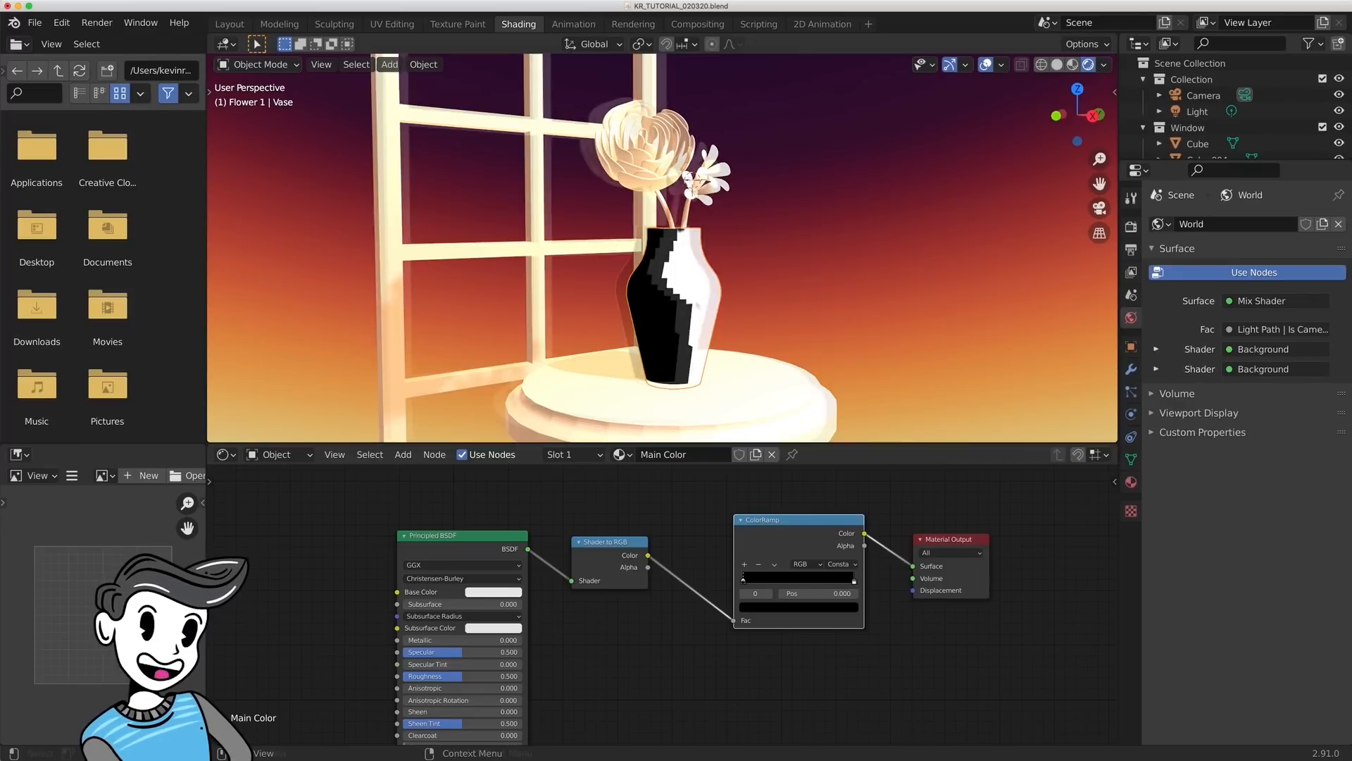
# - Shade the vase smooth and try sliding the ColorRamp's white stop along the ramp, returning it to position 1.000
pyautogui.rightClick(696, 266)
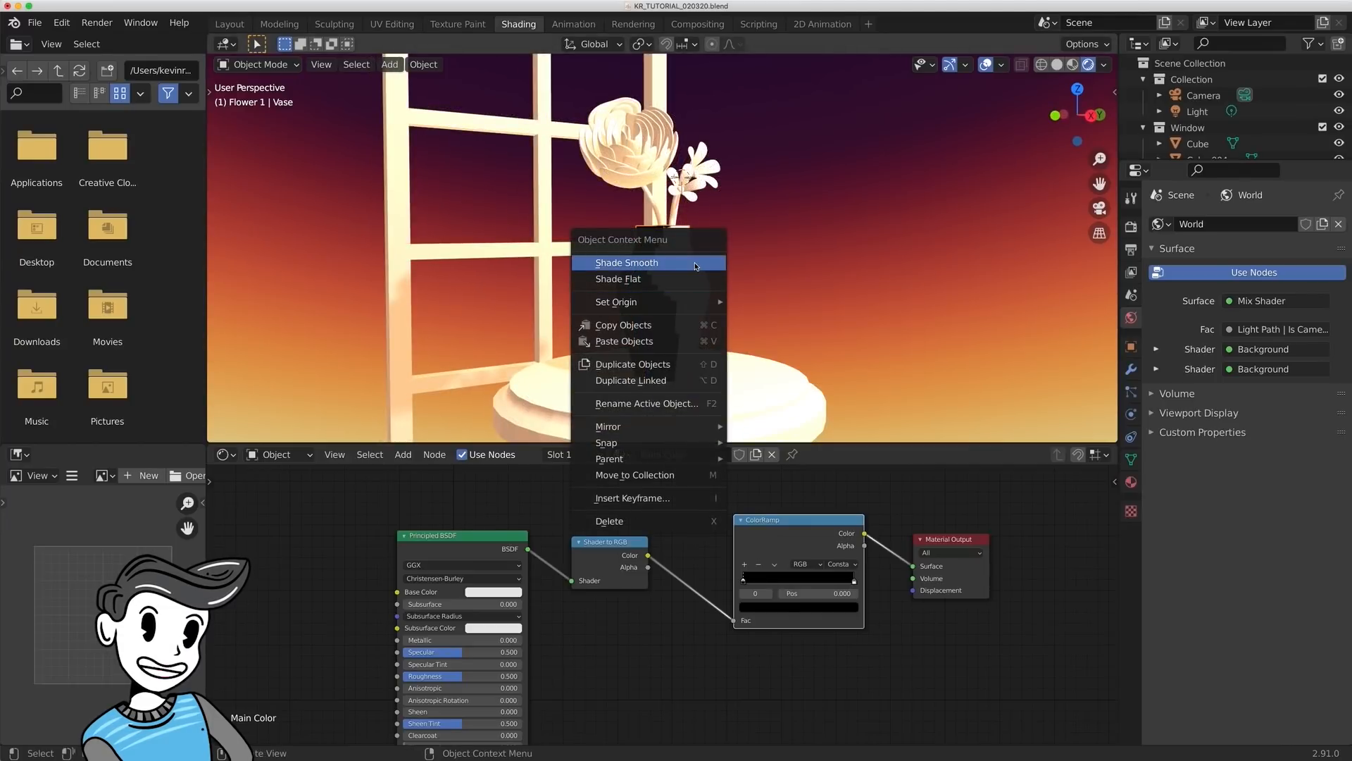
pyautogui.click(695, 266)
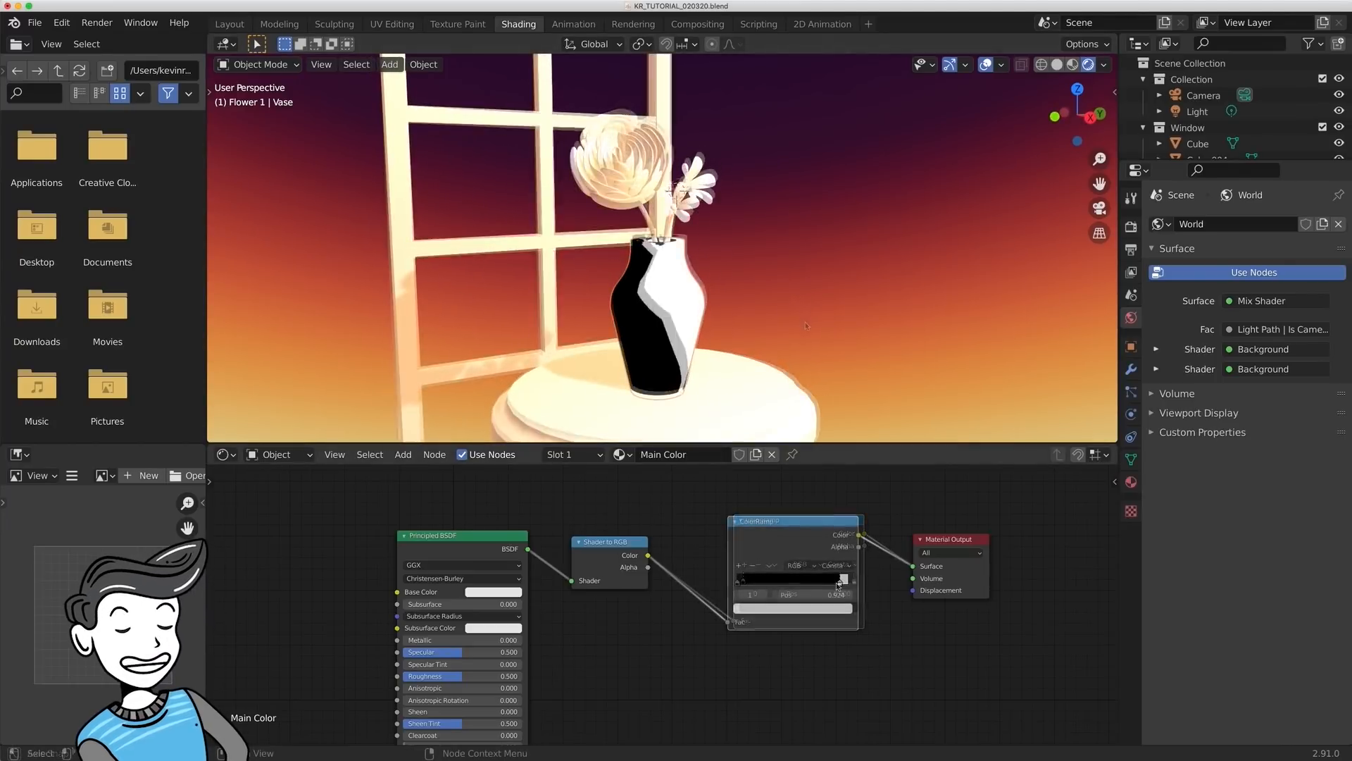
pyautogui.moveTo(838, 586); pyautogui.dragTo(799, 585)
pyautogui.moveTo(815, 583)
pyautogui.mouseDown()
pyautogui.moveTo(849, 582)
pyautogui.moveTo(789, 582)
pyautogui.moveTo(849, 581)
pyautogui.mouseUp()
pyautogui.moveTo(666, 248); pyautogui.dragTo(661, 248, button='middle')
# - Insert a Separate RGB node between Shader to RGB and ColorRamp, spacing the surrounding nodes apart
pyautogui.scroll(-3, 667, 620)
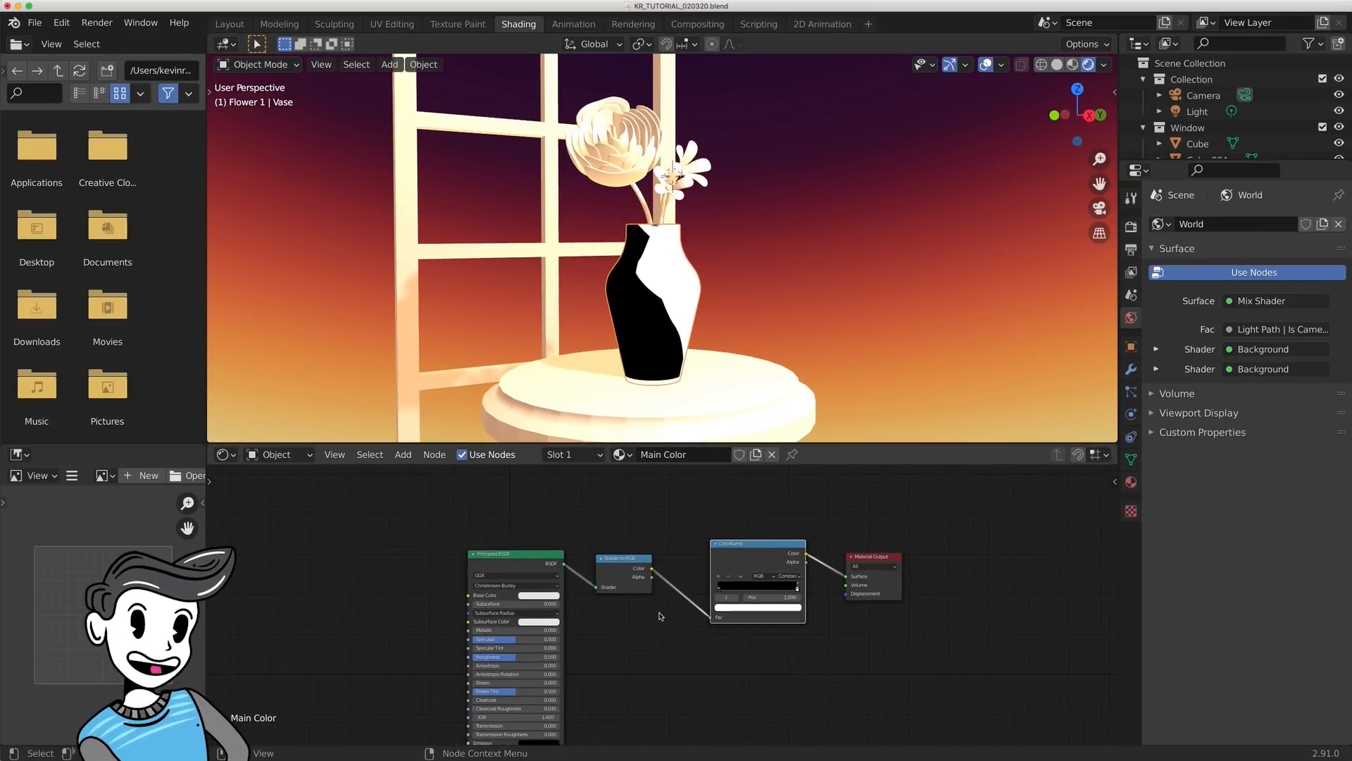
pyautogui.hotkey('shift', 'a')
pyautogui.click(664, 581)
pyautogui.write('sep')
pyautogui.press('Return')
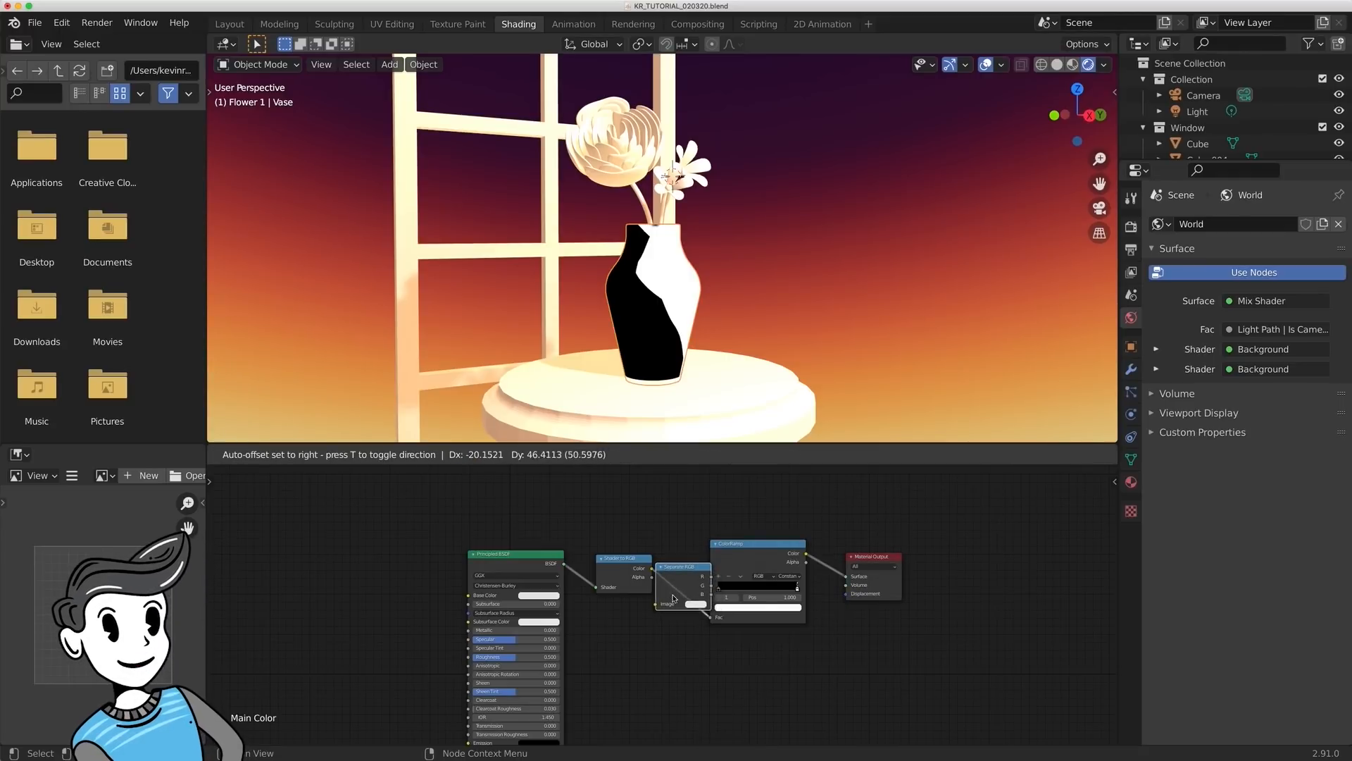
pyautogui.click(700, 596)
pyautogui.moveTo(835, 543); pyautogui.dragTo(875, 542)
pyautogui.moveTo(728, 566); pyautogui.dragTo(752, 565)
pyautogui.keyDown('shift'); pyautogui.moveTo(869, 644); pyautogui.dragTo(753, 607, button='middle'); pyautogui.keyUp('shift')
pyautogui.scroll(-1, 750, 622)
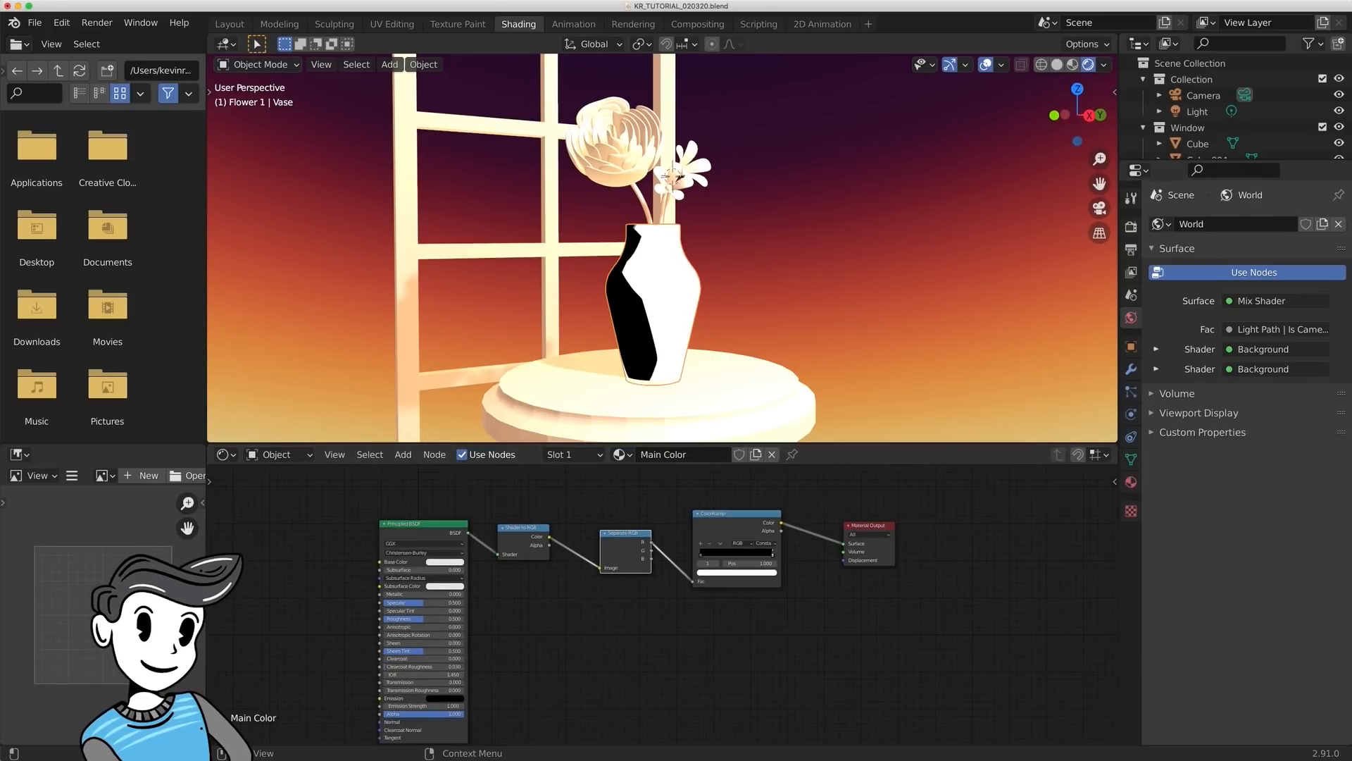
# - Insert a MixRGB node between ColorRamp and Material Output, and move the ColorRamp link from its Color1 input to Fac
pyautogui.scroll(2, 603, 479)
pyautogui.hotkey('shift', 'a')
pyautogui.click(940, 574)
pyautogui.write('mixrgb')
pyautogui.press('Return')
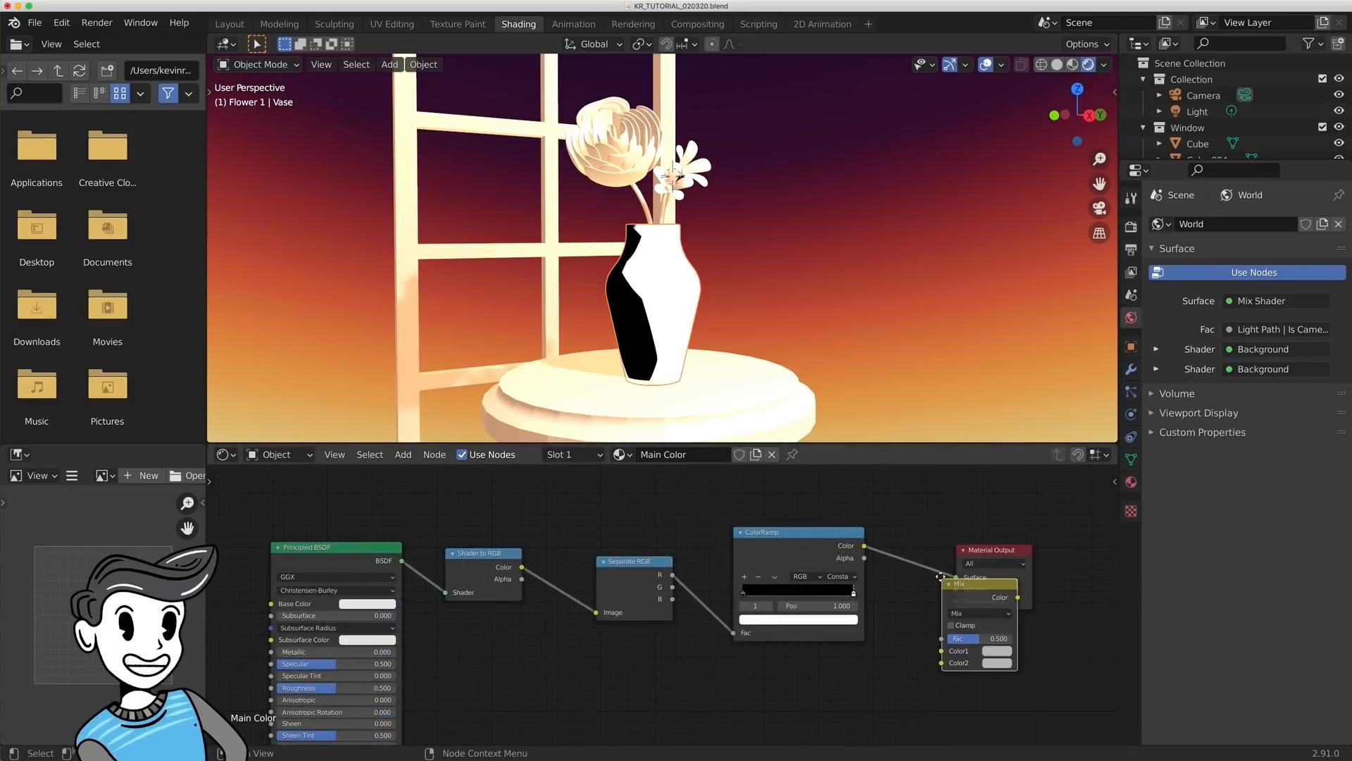
pyautogui.click(945, 566)
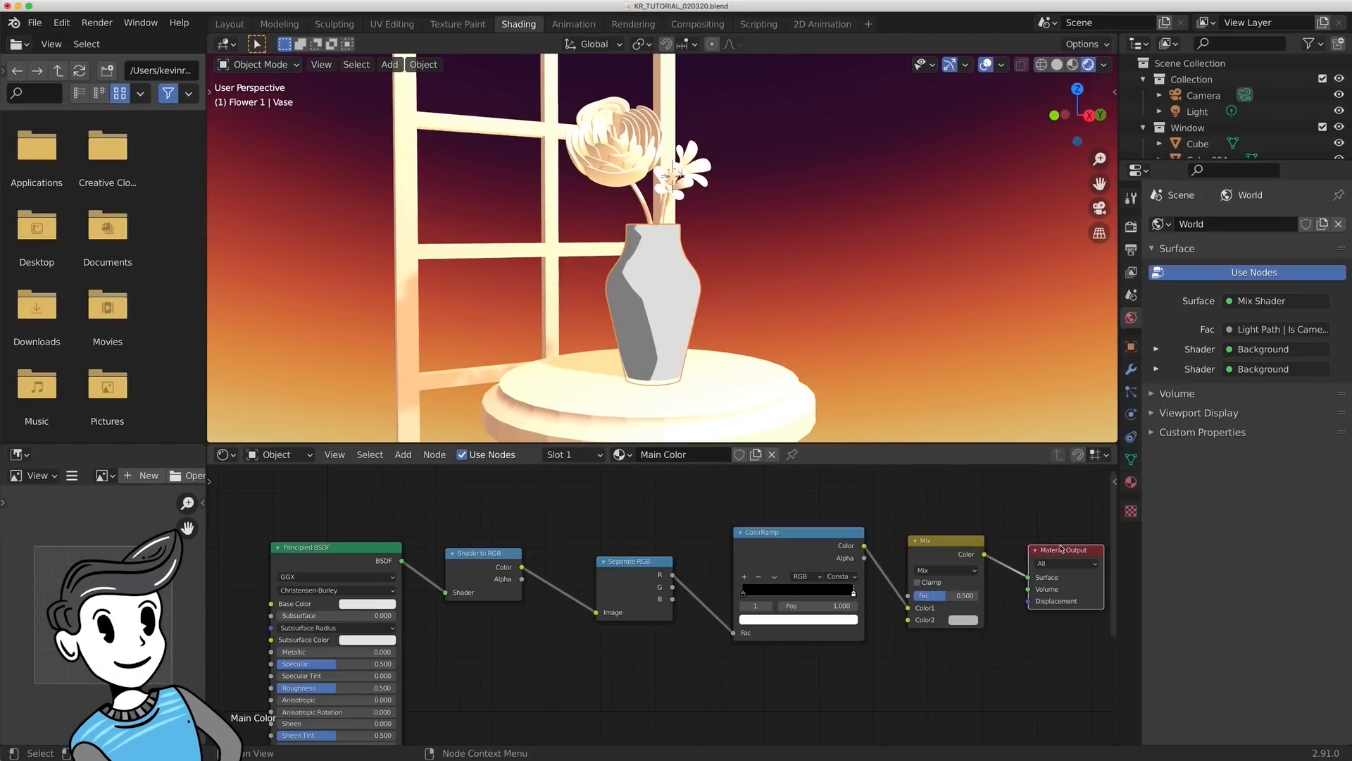
pyautogui.moveTo(1051, 549); pyautogui.dragTo(927, 611, button='middle')
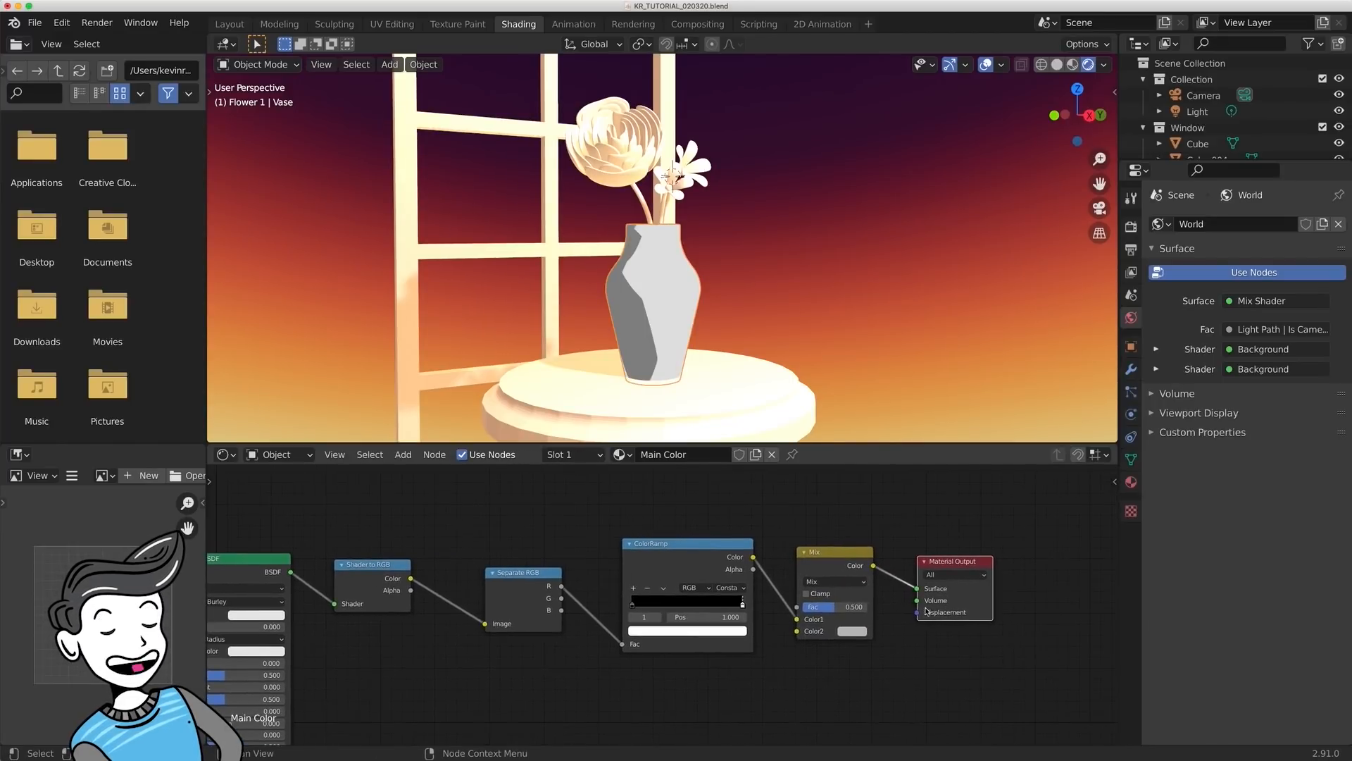
pyautogui.moveTo(797, 619); pyautogui.dragTo(798, 608)
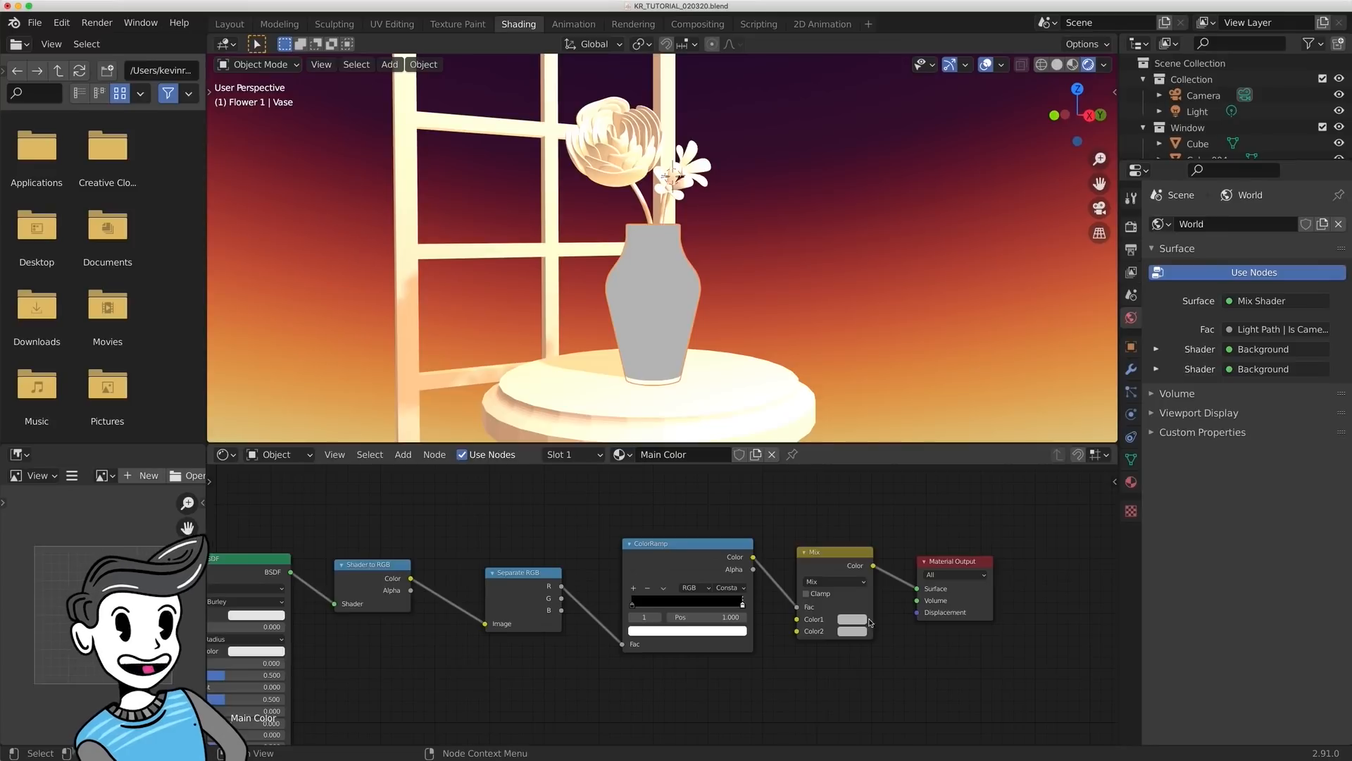
# - Set the Mix node's Color1 to magenta and its Color2 to green
pyautogui.click(852, 619)
pyautogui.click(857, 493)
pyautogui.click(852, 631)
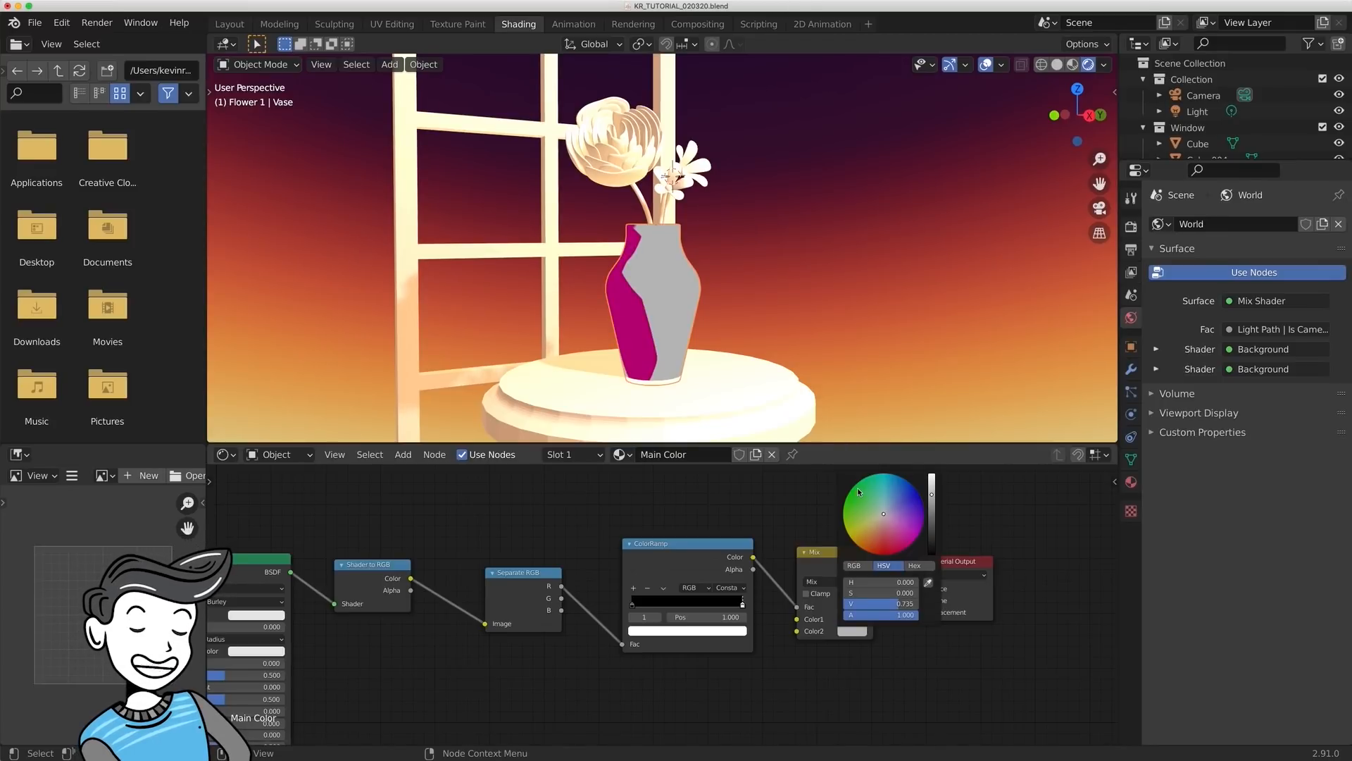
pyautogui.click(860, 492)
pyautogui.moveTo(742, 602); pyautogui.dragTo(829, 611)
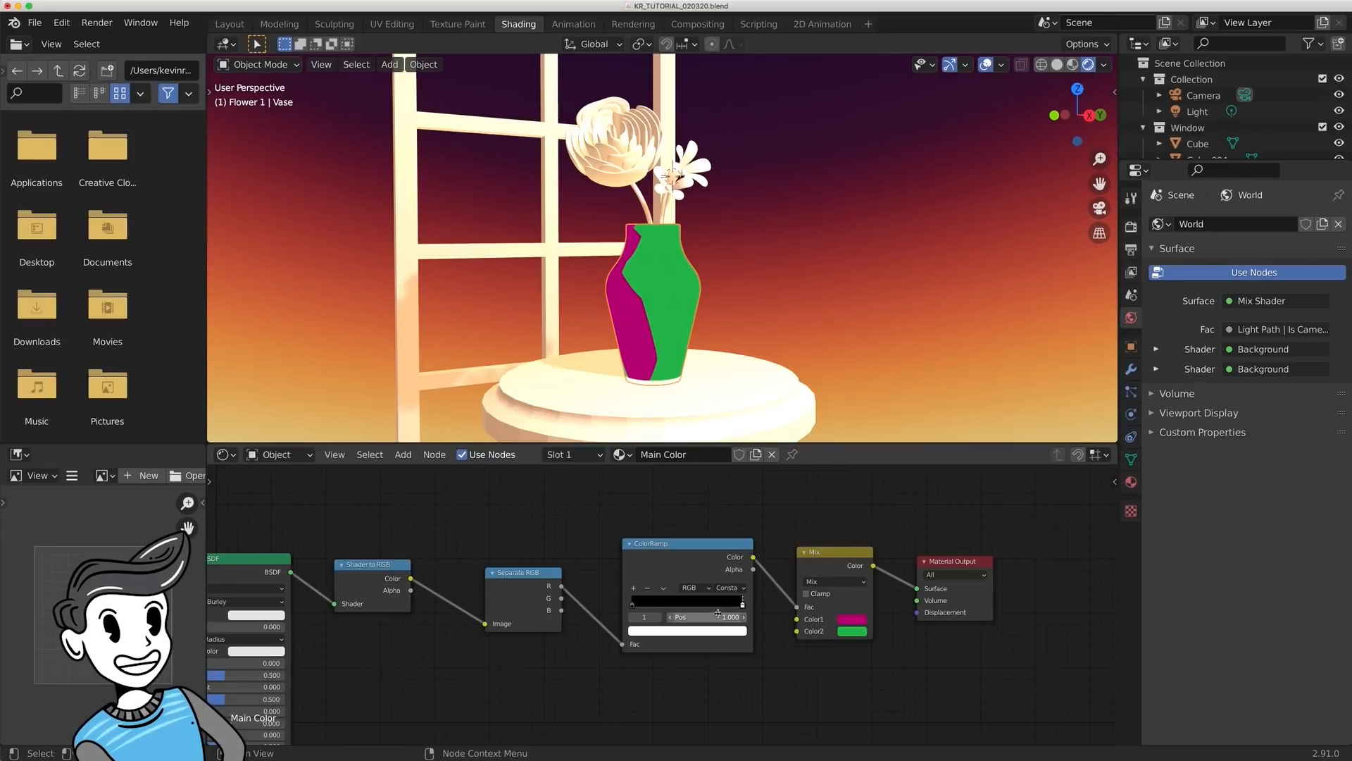
# - Duplicate the ColorRamp and Mix pair twice, stacking the two copies below the original
pyautogui.moveTo(693, 519); pyautogui.dragTo(849, 662)
pyautogui.scroll(-2, 907, 665)
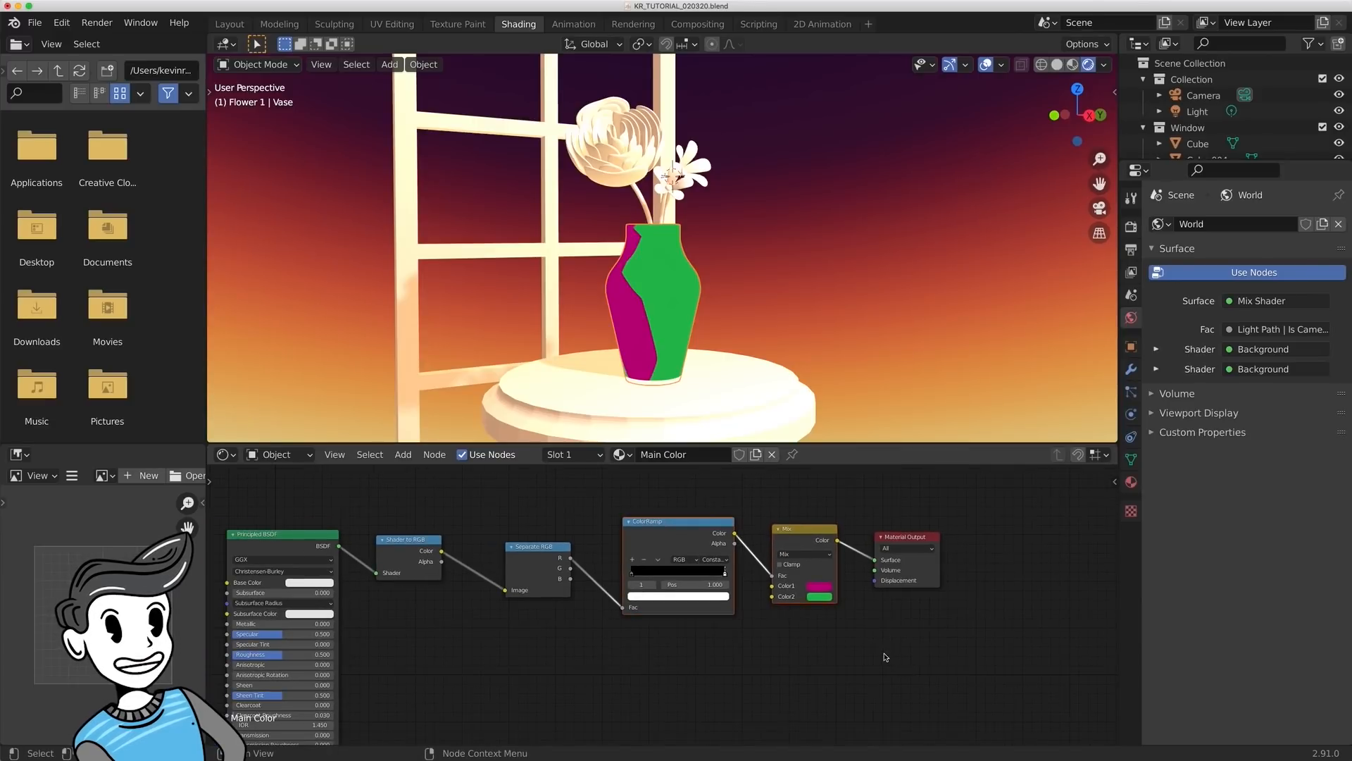
pyautogui.hotkey('shift', 'd')
pyautogui.click(884, 702)
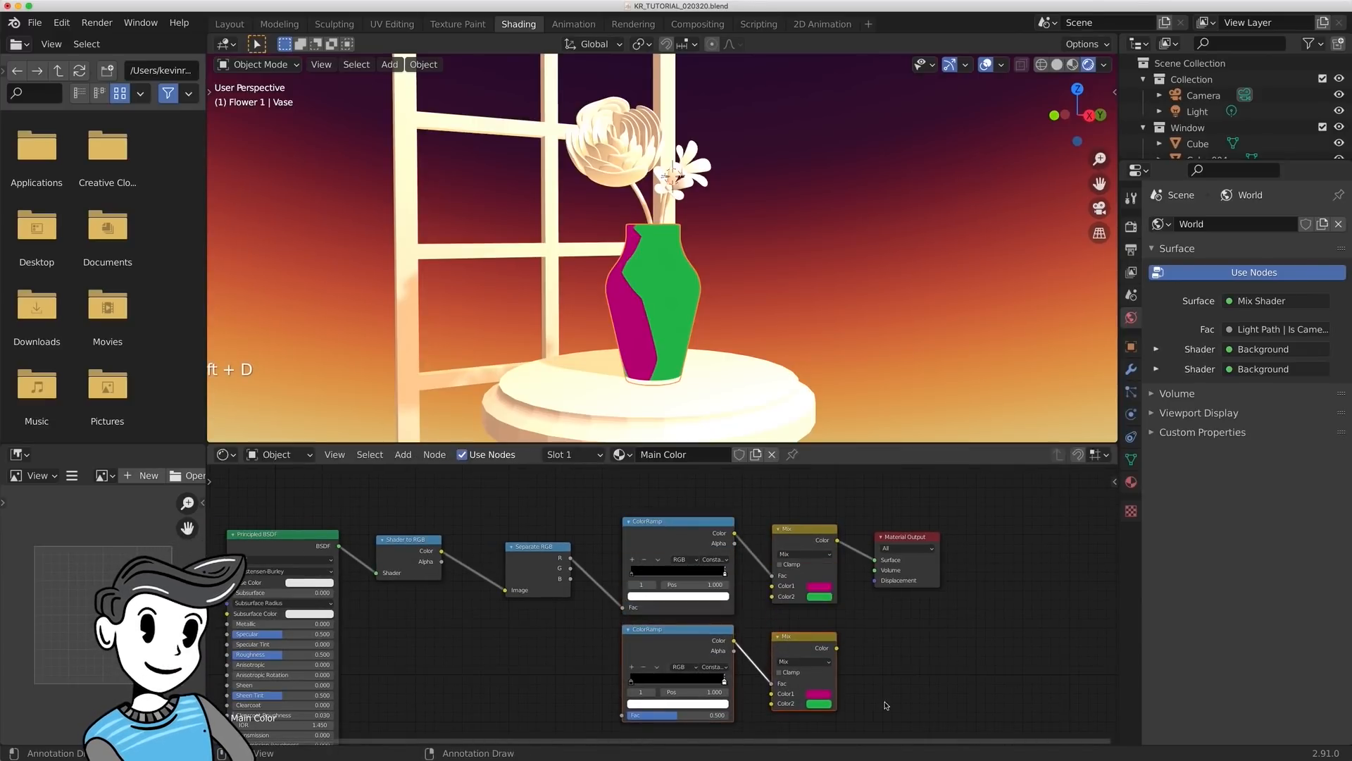
pyautogui.keyDown('shift'); pyautogui.moveTo(916, 668); pyautogui.dragTo(905, 624, button='middle'); pyautogui.keyUp('shift')
pyautogui.scroll(-2, 904, 625)
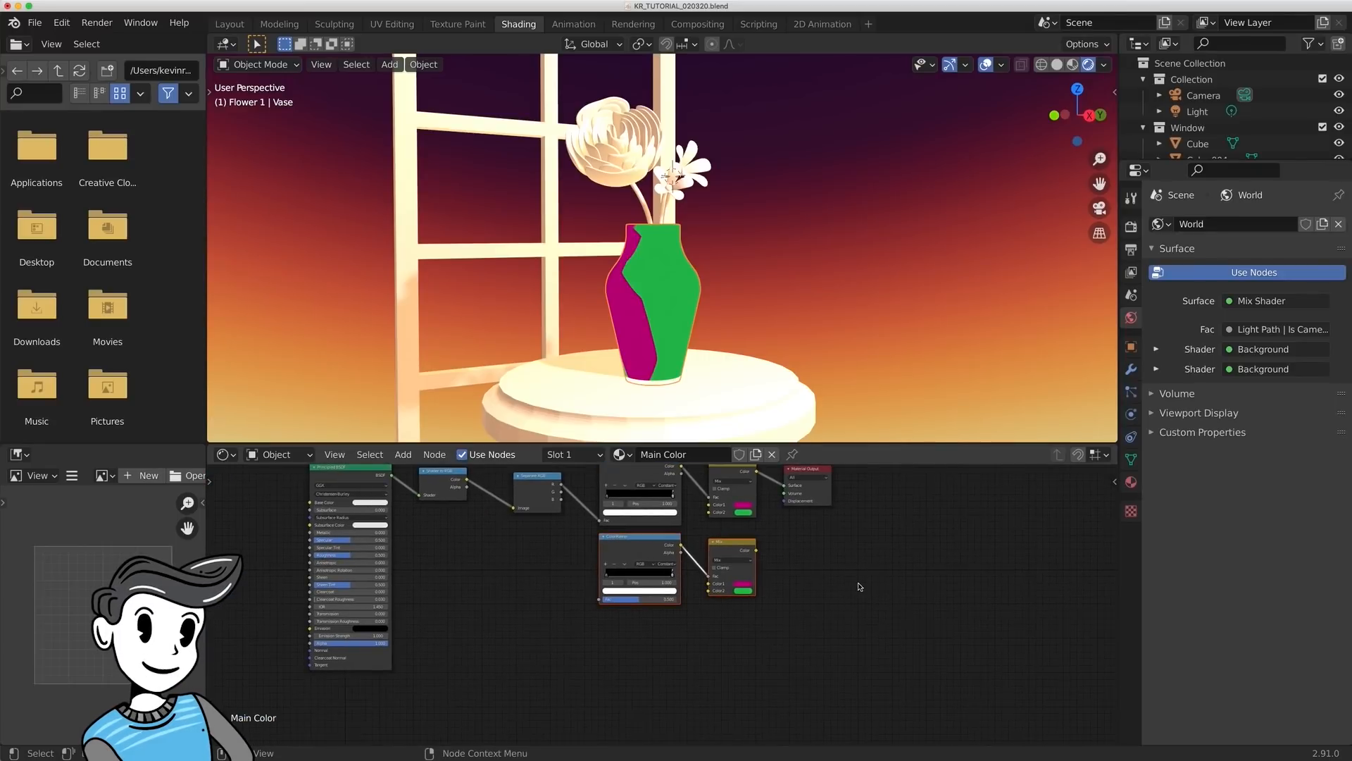
pyautogui.scroll(-1, 864, 627)
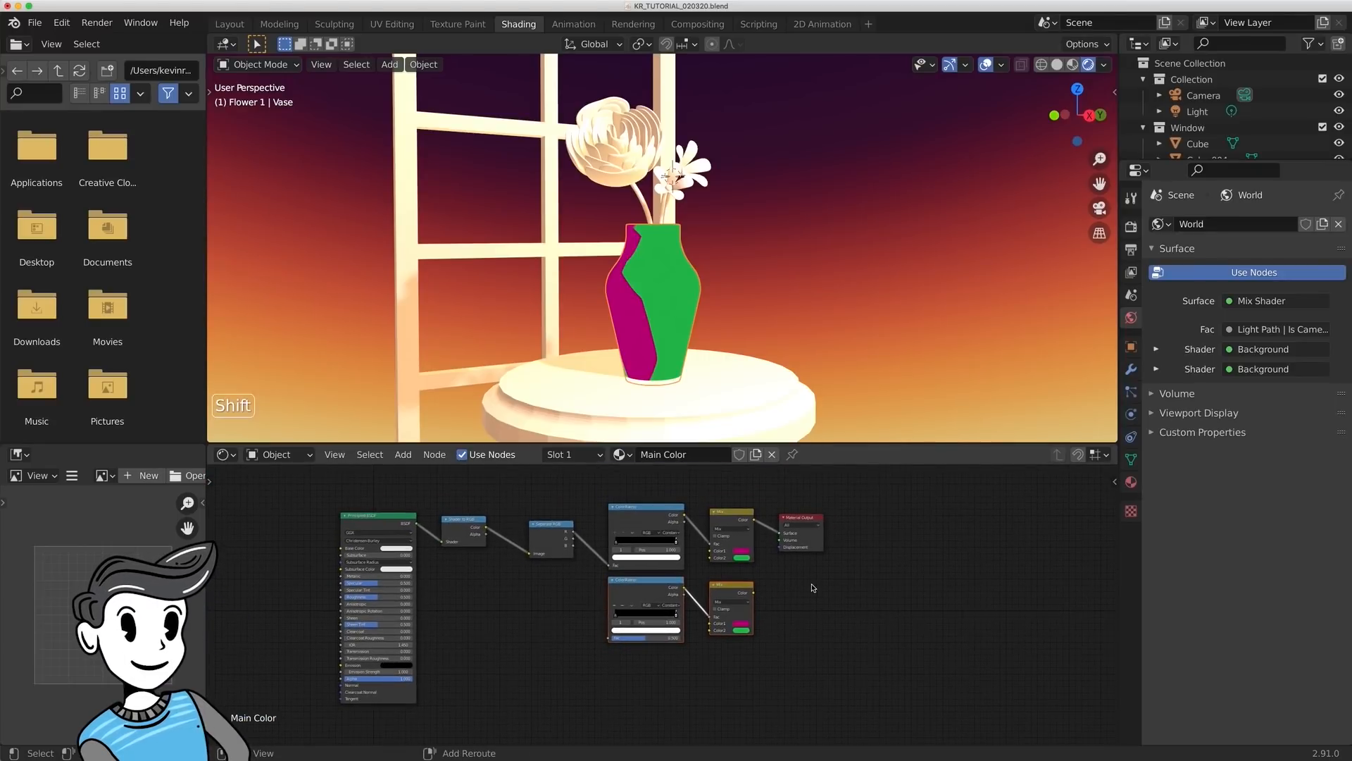
pyautogui.hotkey('shift', 'd')
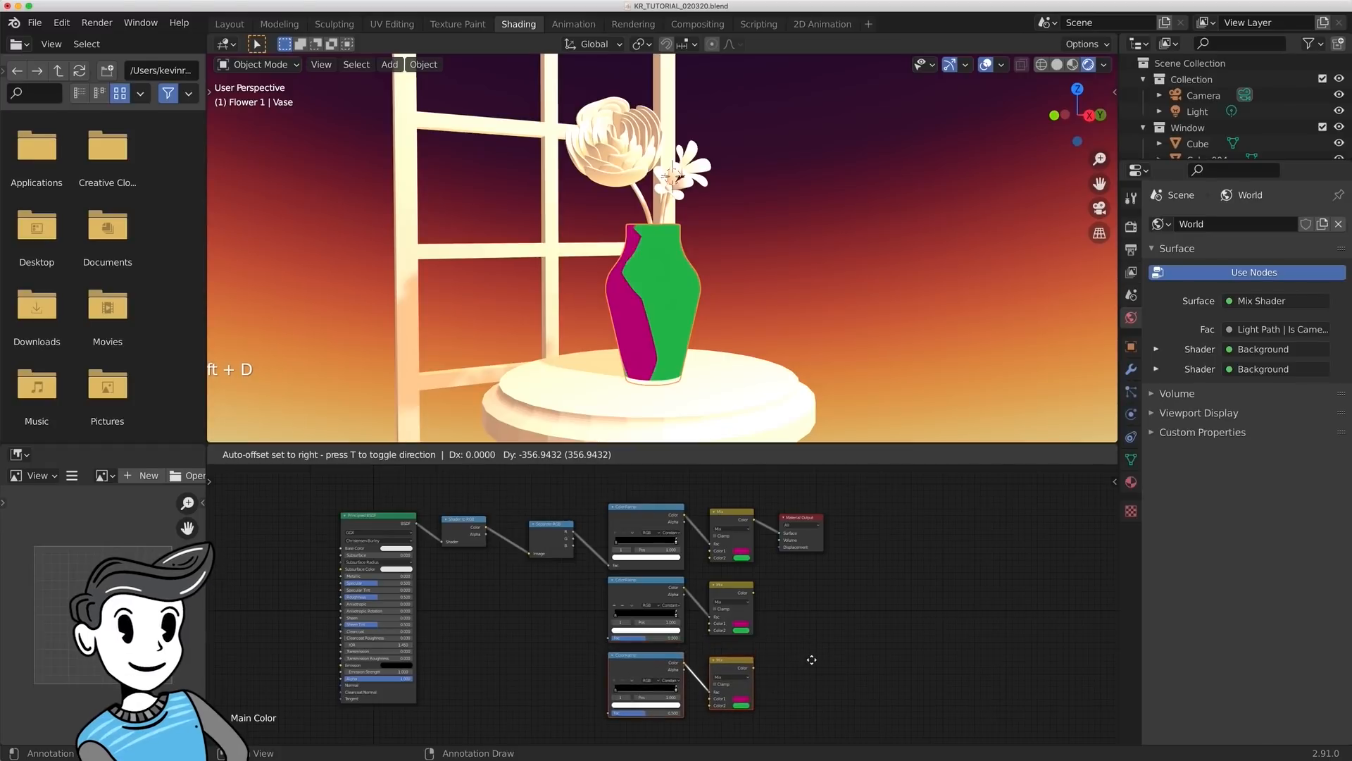
pyautogui.click(815, 662)
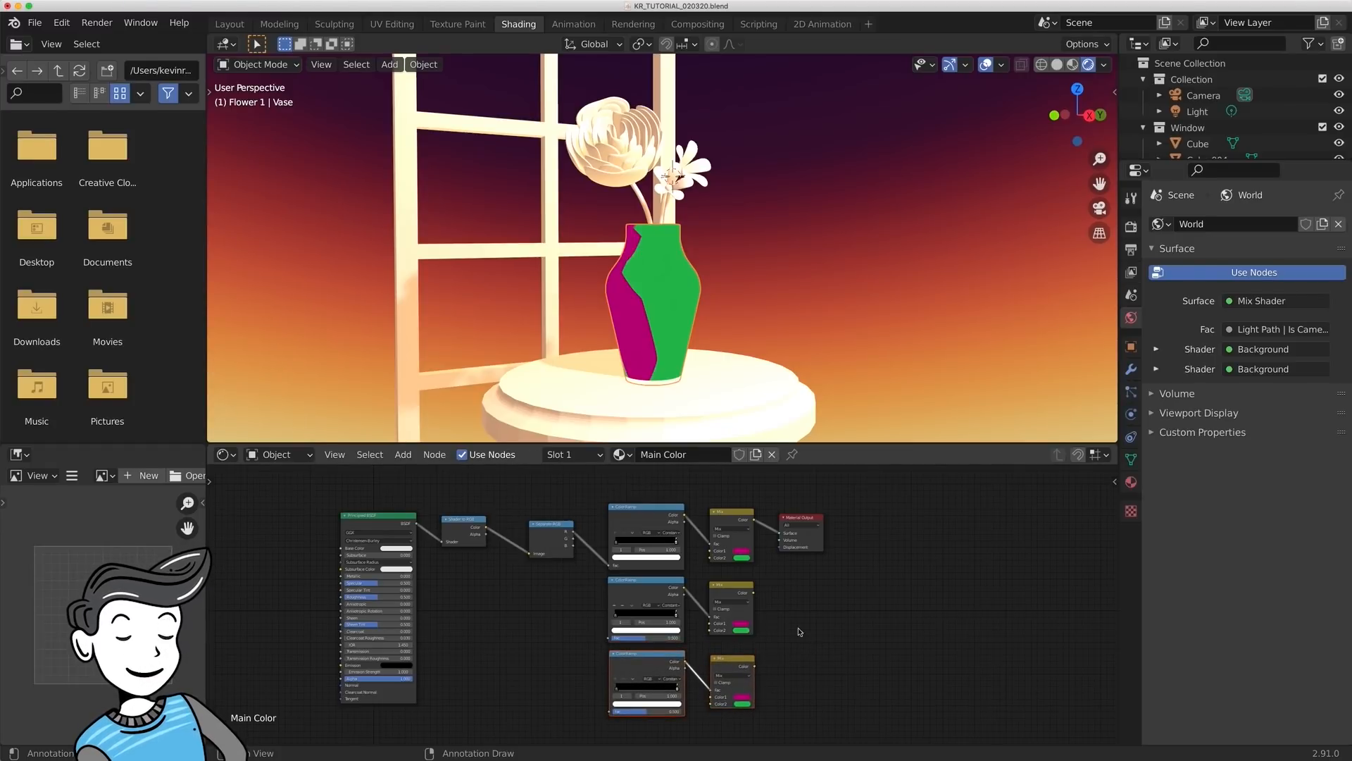
# - Link Separate RGB's G output to the second ColorRamp's Fac and its B output to the third ColorRamp's Fac
pyautogui.scroll(2, 598, 597)
pyautogui.moveTo(541, 519); pyautogui.dragTo(590, 651)
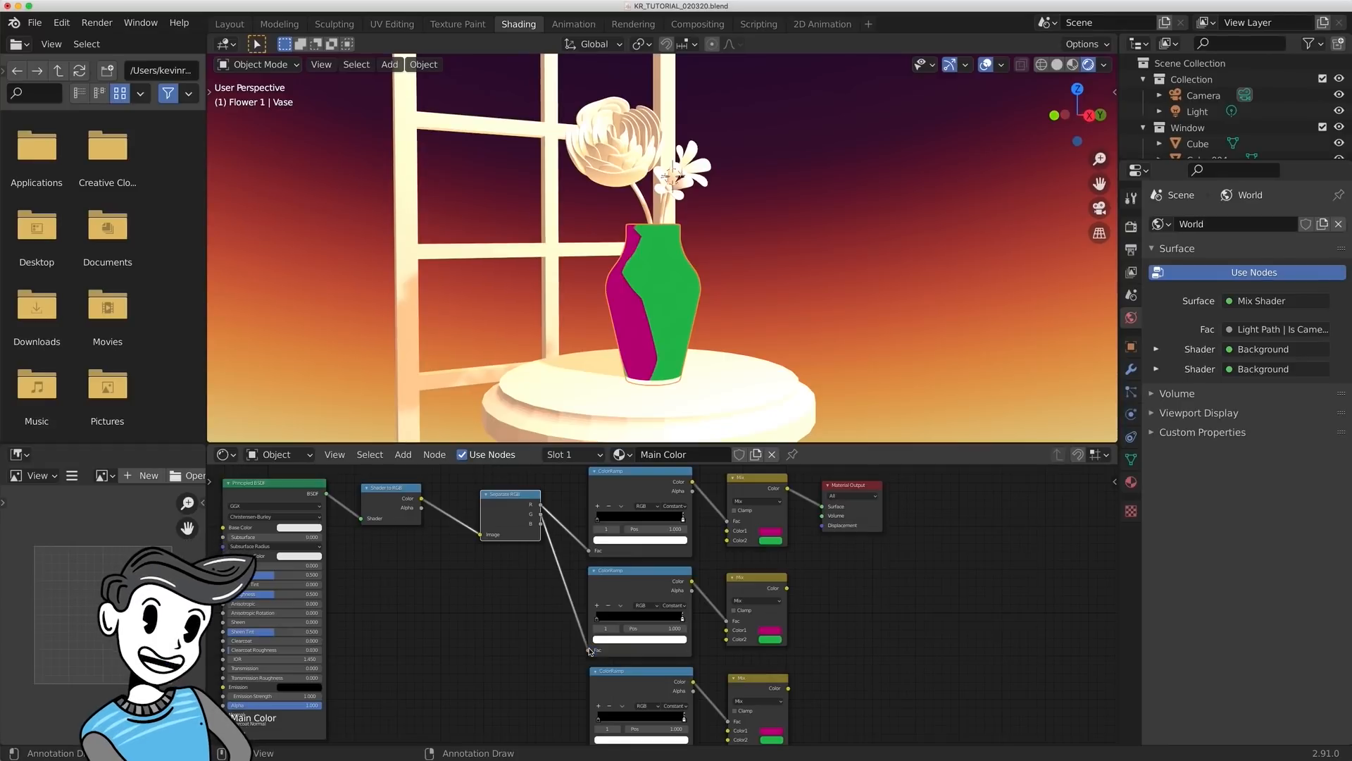
pyautogui.scroll(-3, 561, 615)
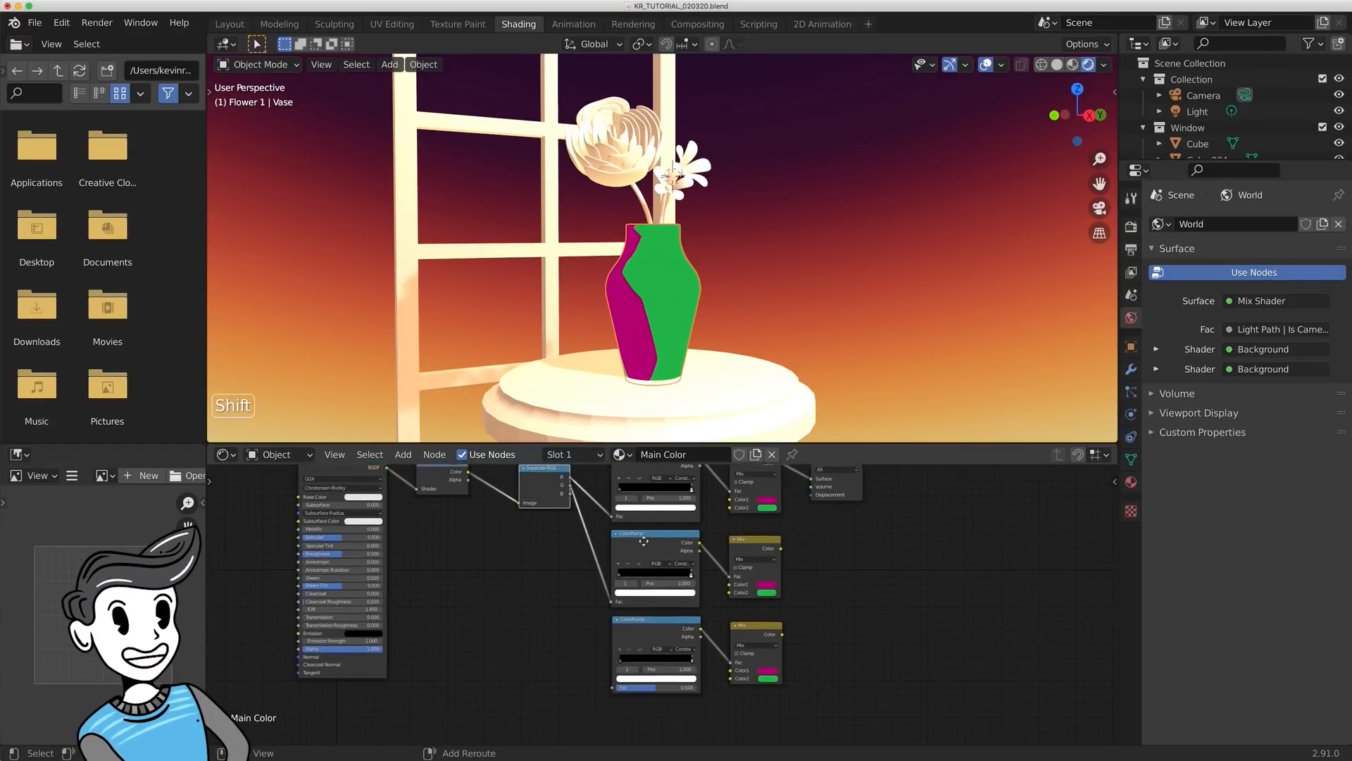
pyautogui.moveTo(592, 505); pyautogui.dragTo(597, 512, button='middle')
pyautogui.moveTo(568, 534); pyautogui.dragTo(612, 724)
# - Move the Material Output and upper Mix nodes away from the ramps, and link the second Mix's Color to the first Mix's Color2
pyautogui.keyDown('shift'); pyautogui.moveTo(951, 635); pyautogui.dragTo(722, 629, button='middle'); pyautogui.keyUp('shift')
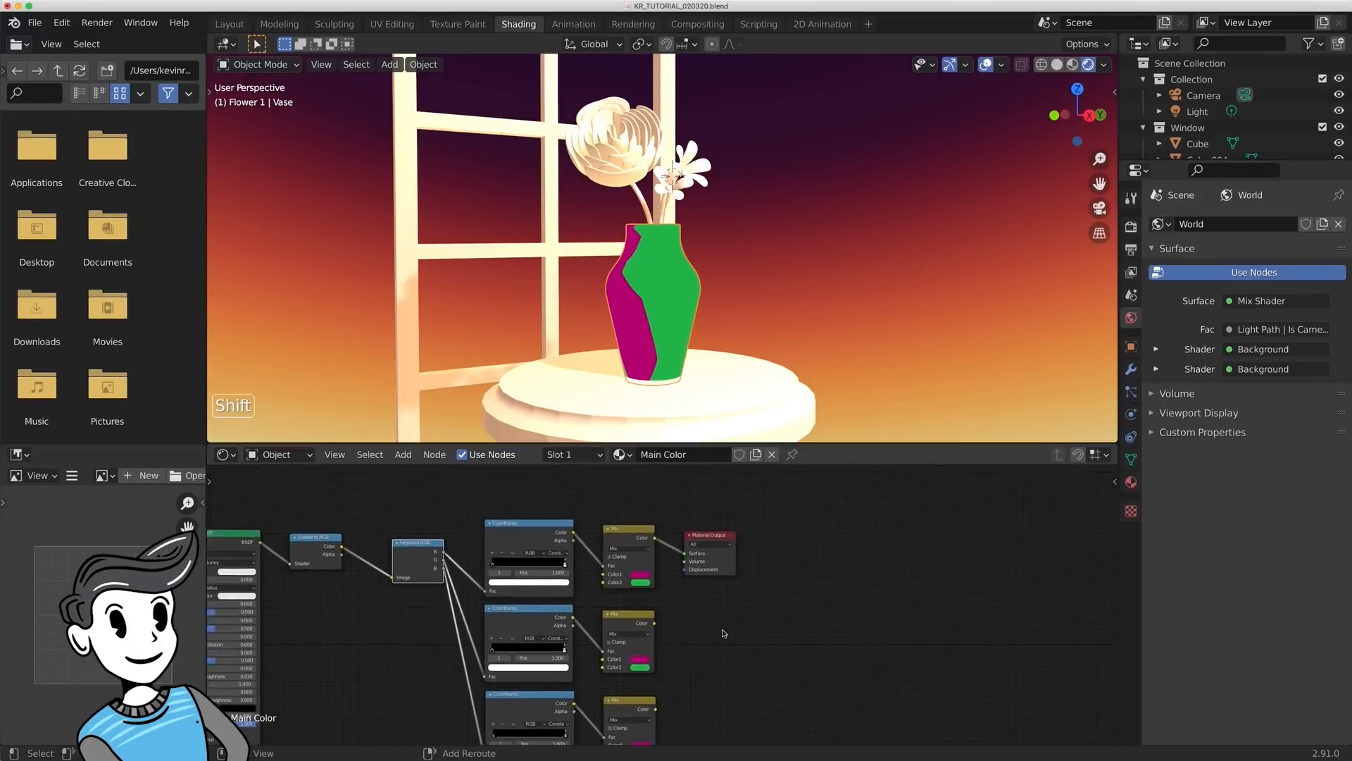
pyautogui.scroll(2, 719, 633)
pyautogui.moveTo(710, 510); pyautogui.dragTo(834, 510)
pyautogui.moveTo(642, 501); pyautogui.dragTo(754, 502)
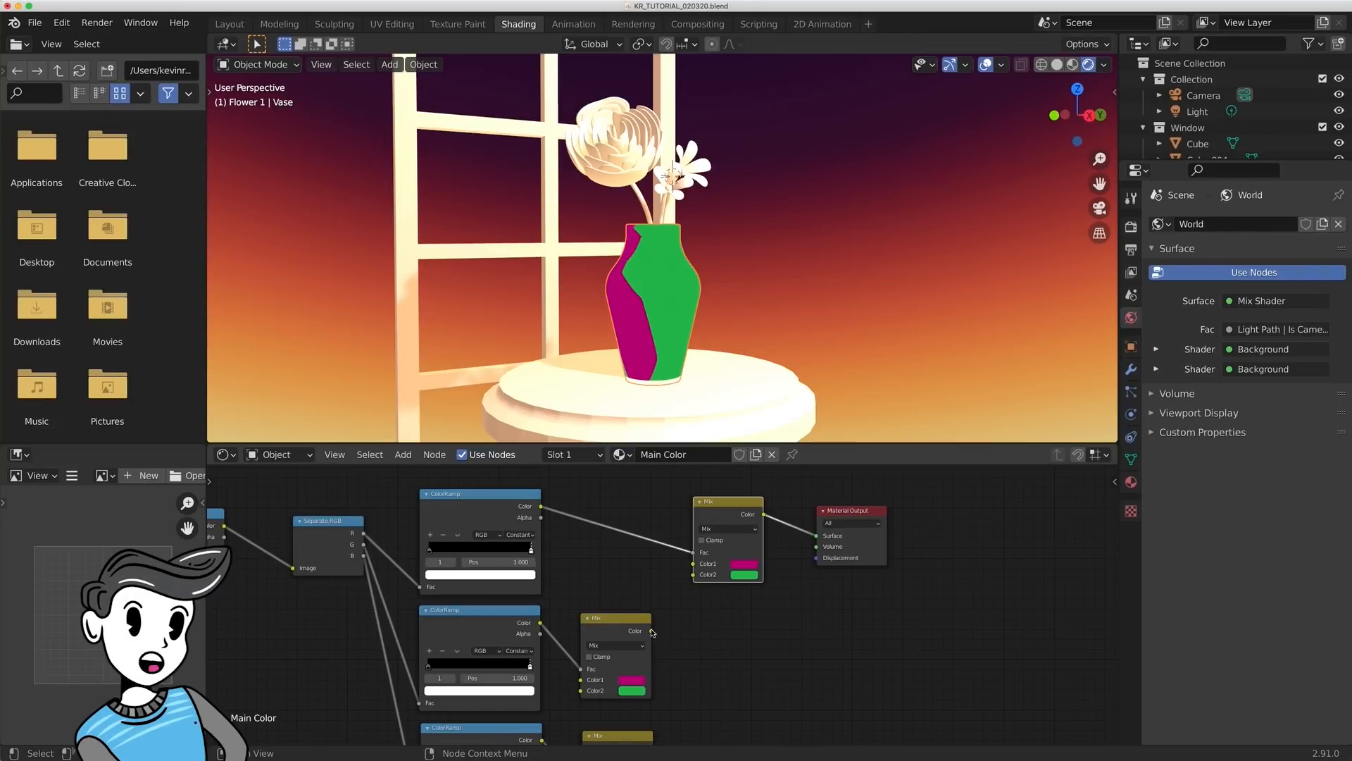
pyautogui.moveTo(652, 631); pyautogui.dragTo(694, 575)
pyautogui.moveTo(743, 501); pyautogui.dragTo(770, 500)
pyautogui.moveTo(623, 617); pyautogui.dragTo(668, 611)
# - Space out the second Mix node and link the third Mix's Color output to its Color2 input
pyautogui.moveTo(782, 698); pyautogui.dragTo(761, 628, button='middle')
pyautogui.scroll(-2, 760, 627)
pyautogui.keyDown('shift'); pyautogui.moveTo(741, 695); pyautogui.dragTo(752, 653, button='middle'); pyautogui.keyUp('shift')
pyautogui.moveTo(672, 524); pyautogui.dragTo(695, 520)
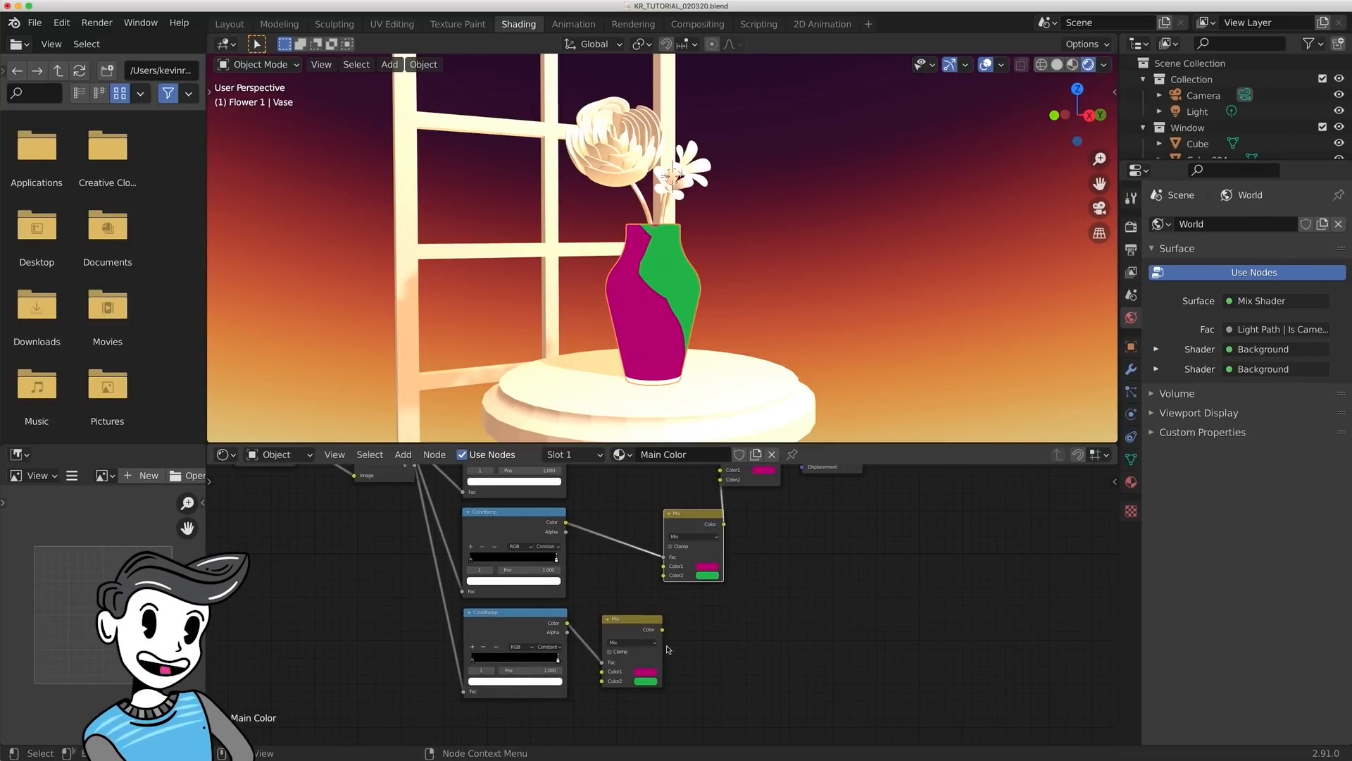
pyautogui.moveTo(662, 631); pyautogui.dragTo(663, 575)
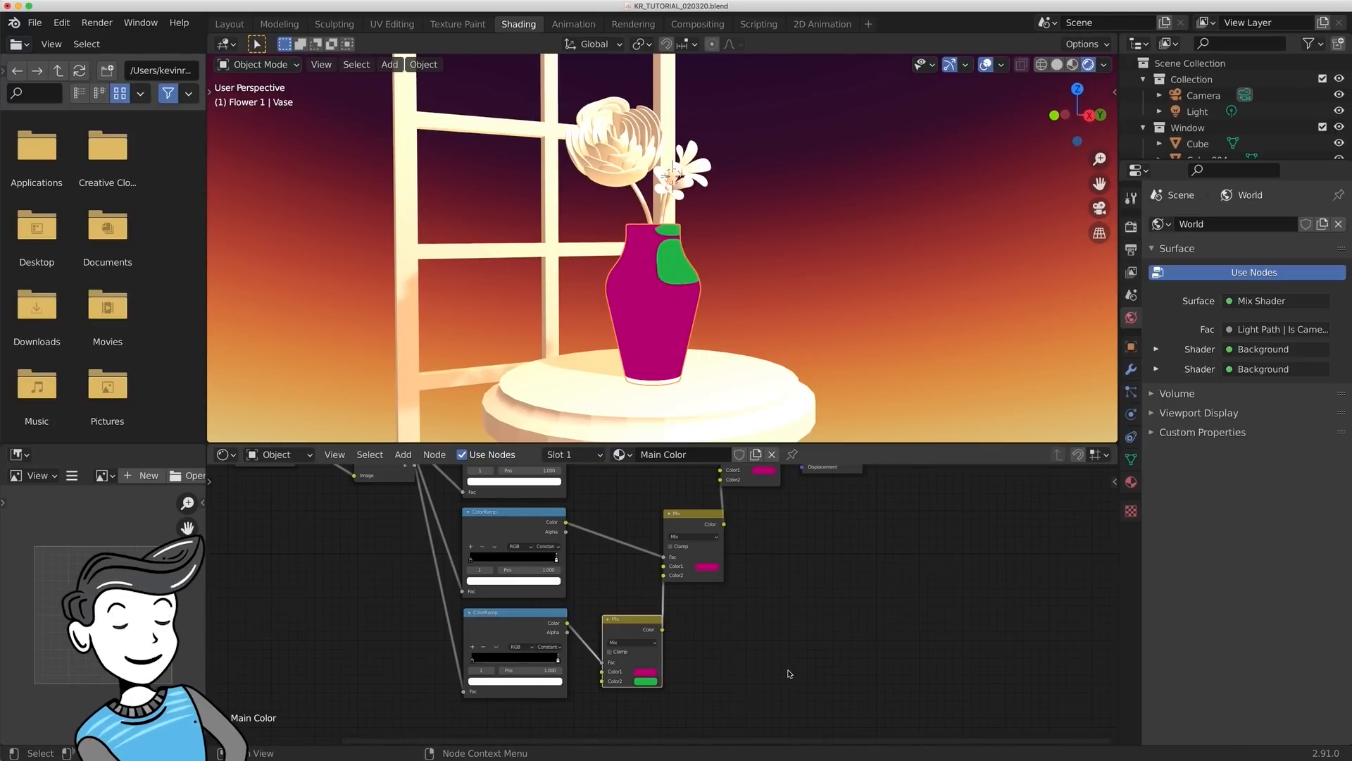
pyautogui.moveTo(637, 622); pyautogui.dragTo(631, 616)
# - Set the second Mix's Color1 to blue, and the third Mix's Color1 to yellow-green and Color2 to light purple
pyautogui.scroll(-3, 686, 541)
pyautogui.keyDown('shift'); pyautogui.moveTo(695, 527); pyautogui.dragTo(796, 588, button='middle'); pyautogui.keyUp('shift')
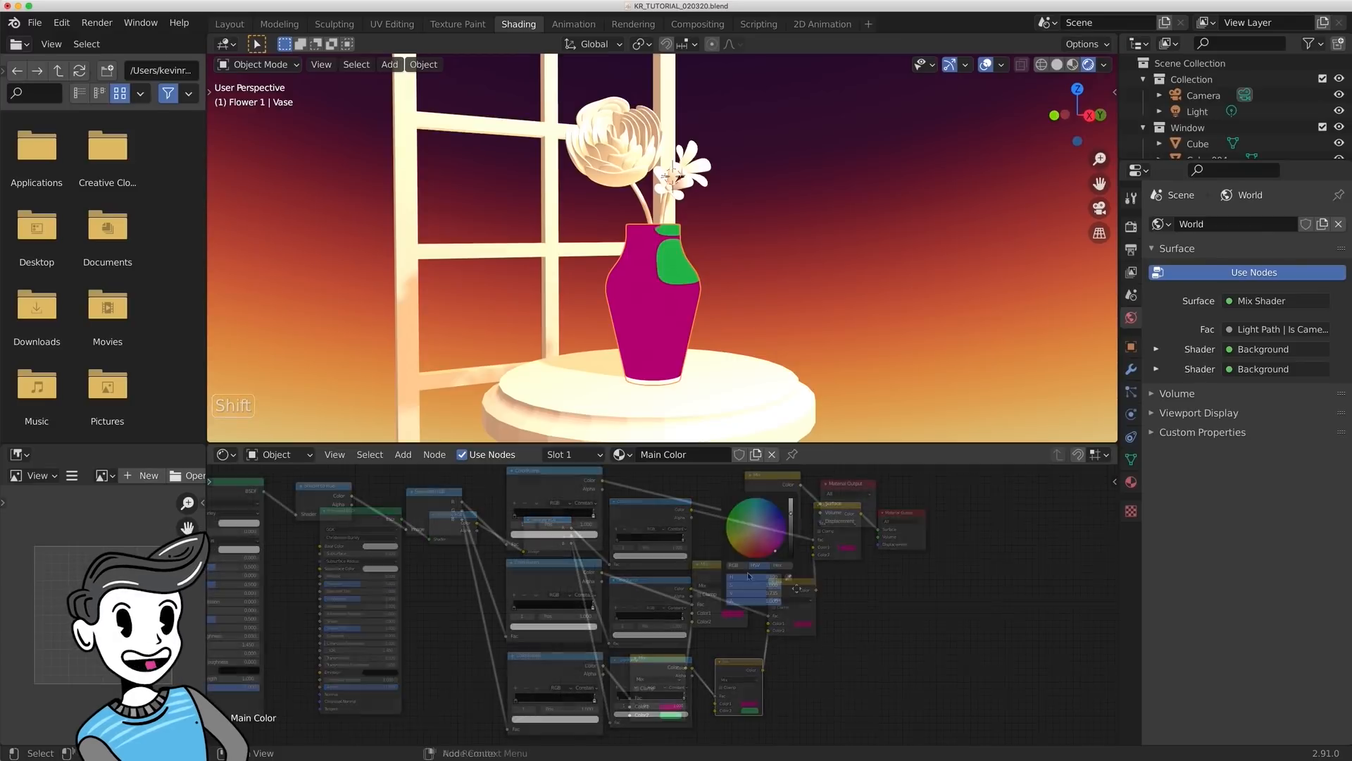
pyautogui.click(778, 514)
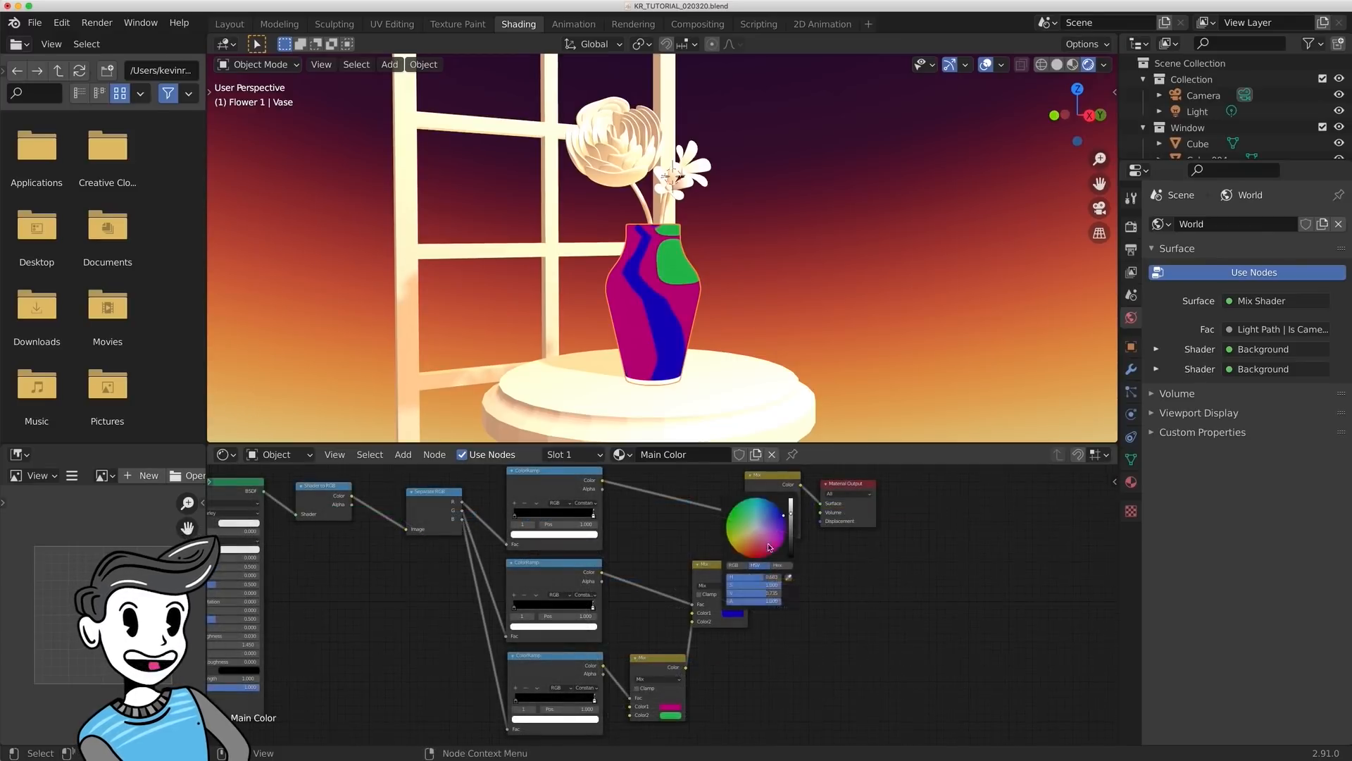
pyautogui.click(671, 706)
pyautogui.moveTo(696, 645); pyautogui.dragTo(666, 625)
pyautogui.click(669, 716)
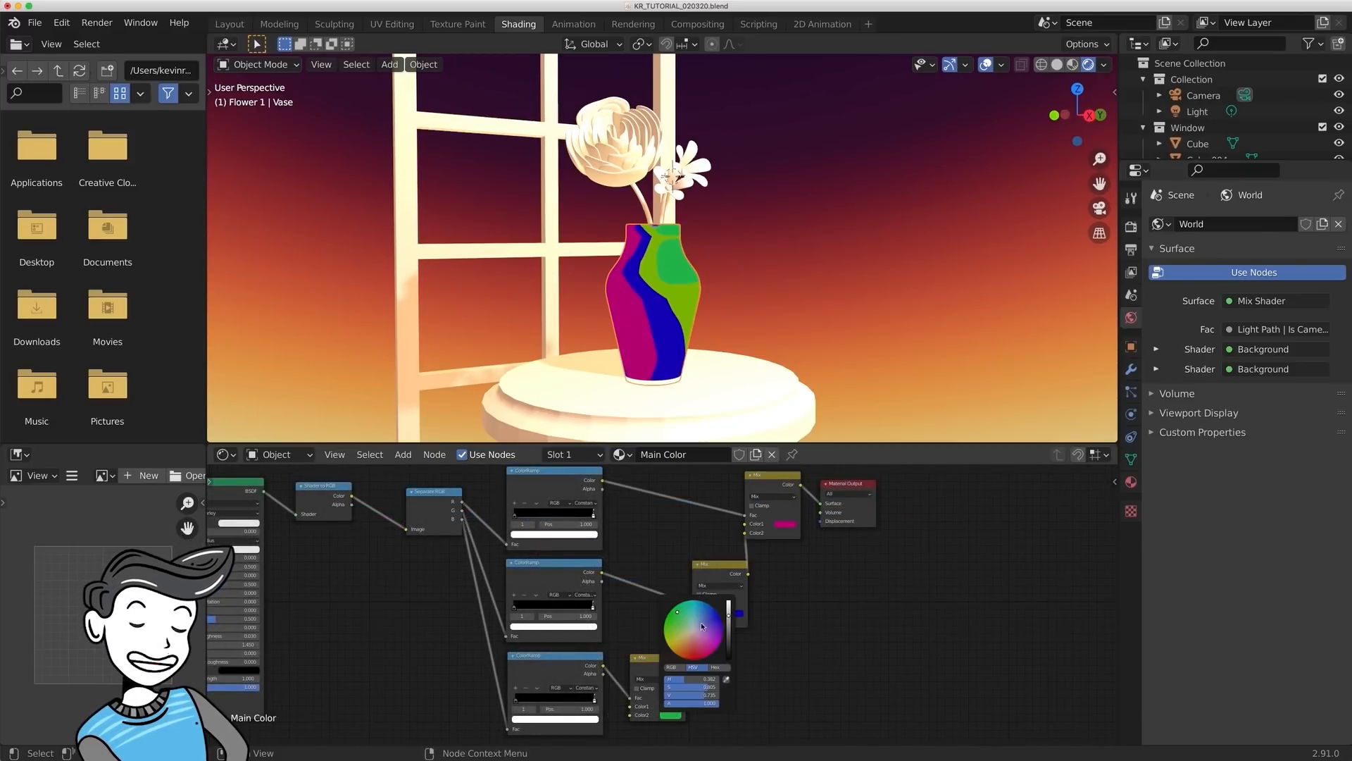
pyautogui.click(703, 629)
pyautogui.moveTo(627, 402); pyautogui.dragTo(647, 388, button='middle')
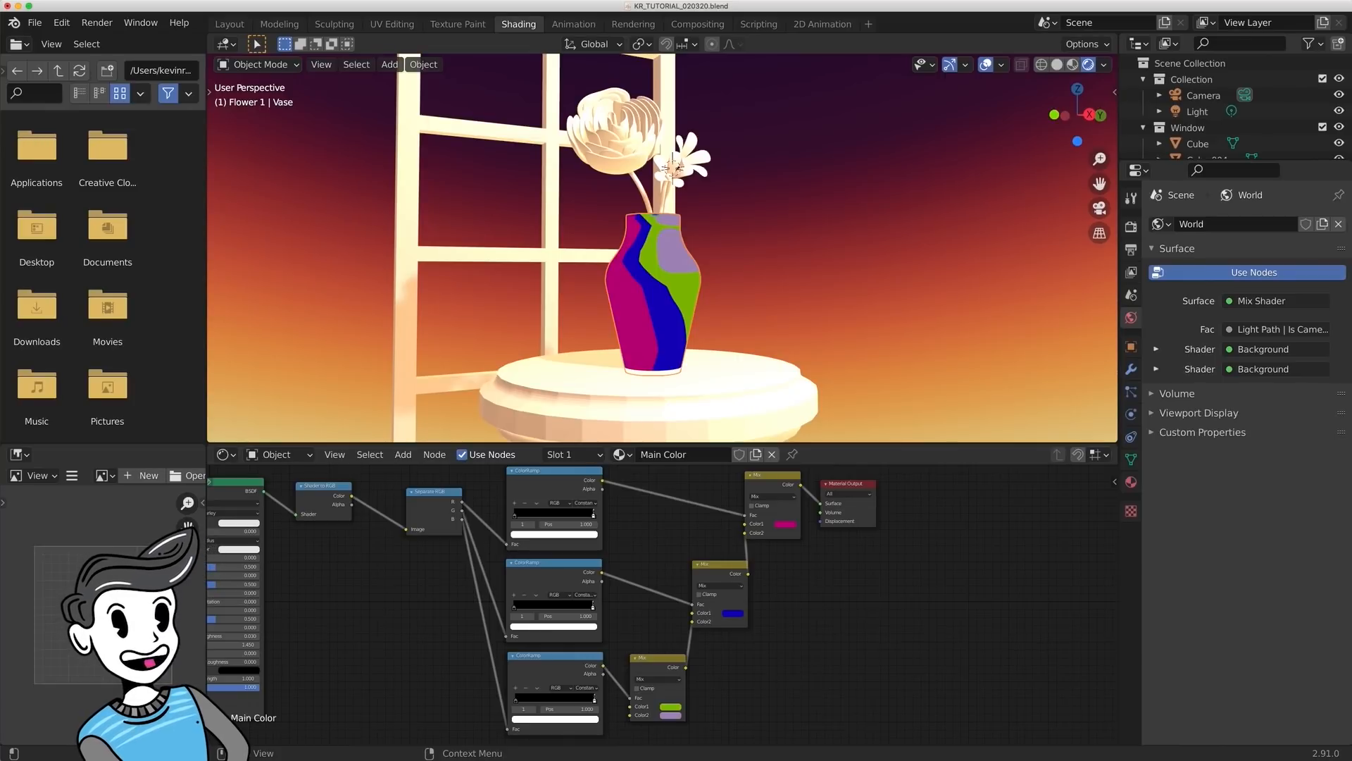
# - Slide the white stops of the second and third ColorRamps to about 0.967 and 0.864
pyautogui.scroll(3, 742, 569)
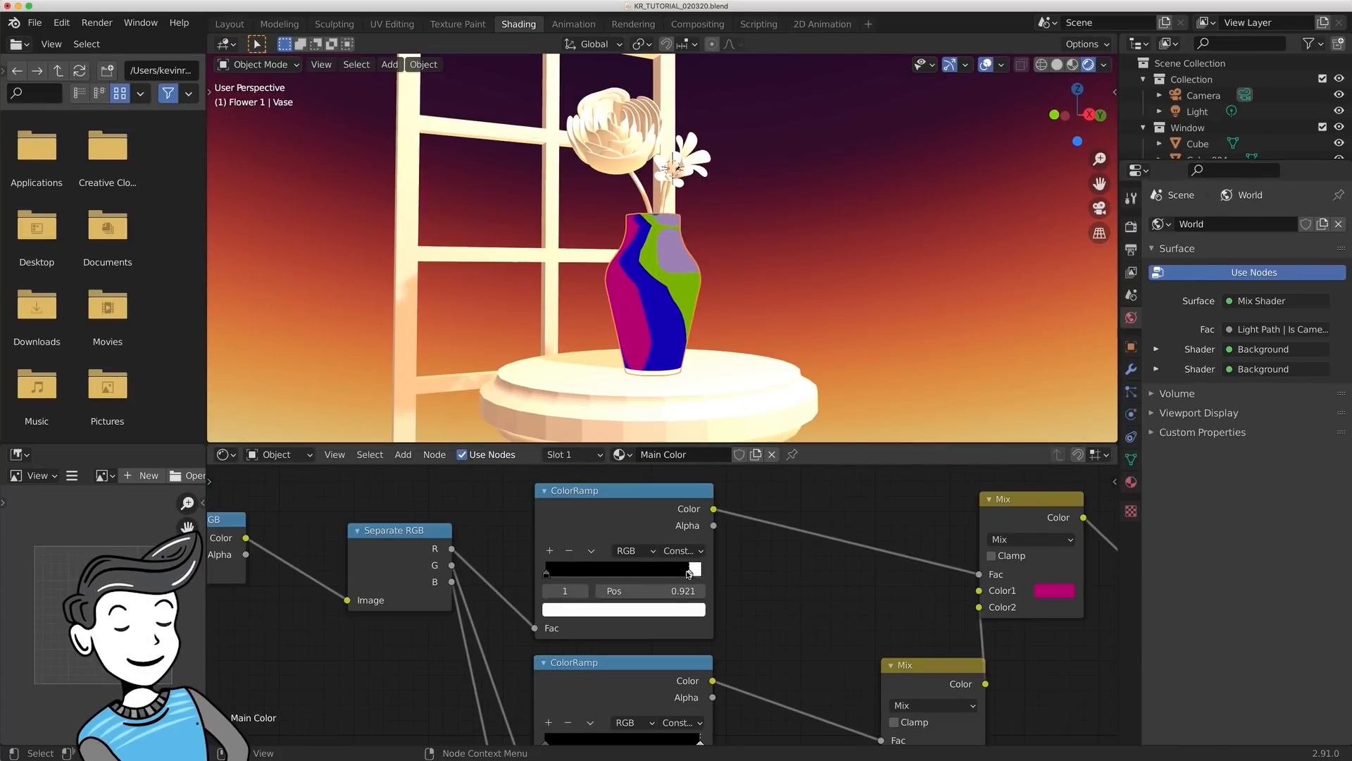
pyautogui.scroll(-3, 743, 569)
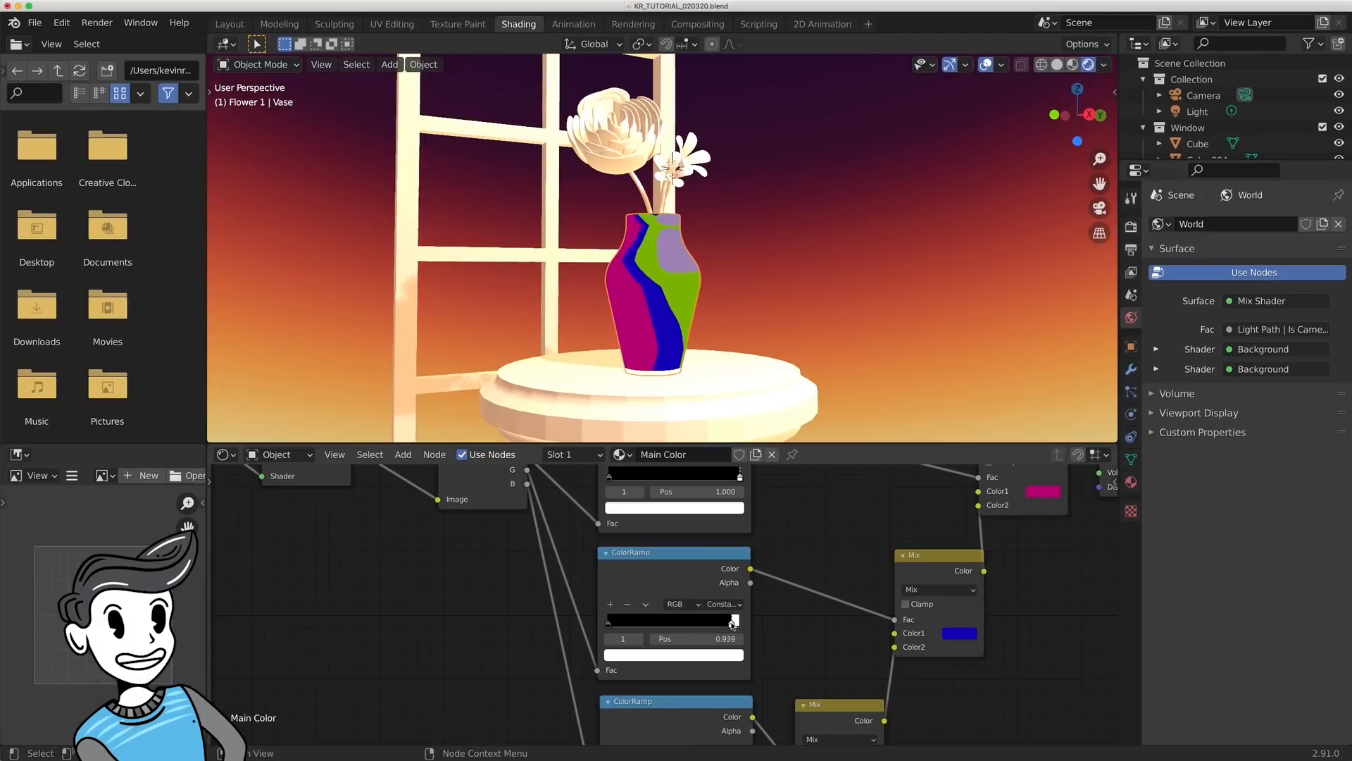
pyautogui.moveTo(733, 637); pyautogui.dragTo(719, 637)
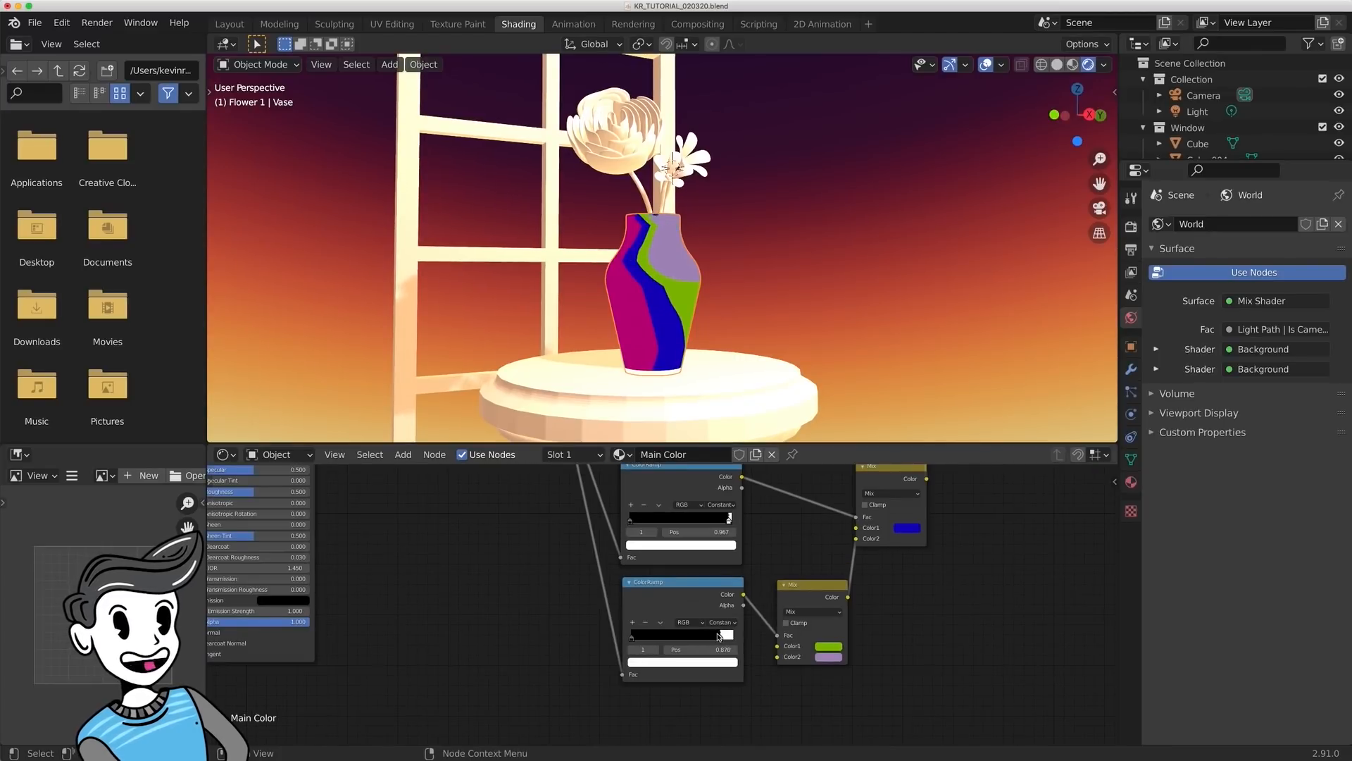
# - Set the third Mix's Color2 to a pale yellow-orange at full brightness
pyautogui.moveTo(851, 566); pyautogui.dragTo(813, 619, button='middle')
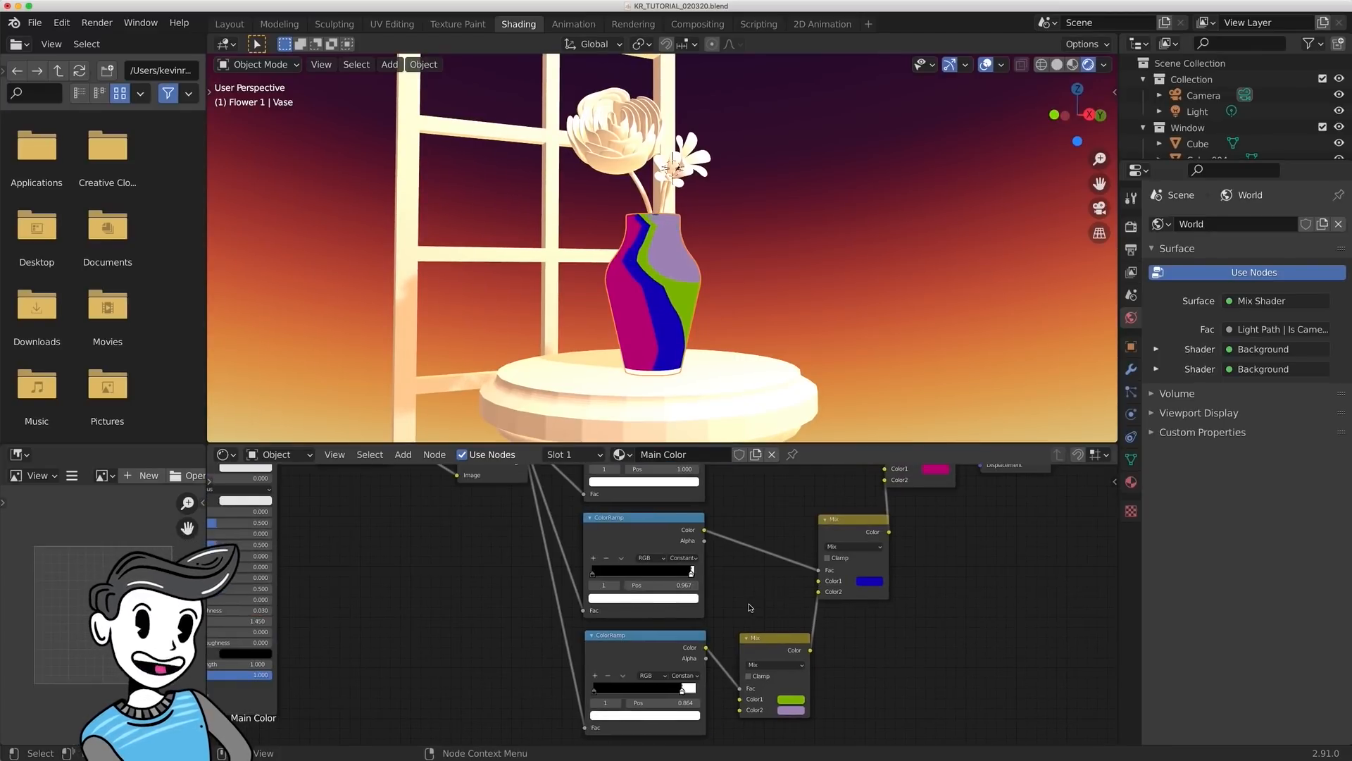
pyautogui.moveTo(812, 560); pyautogui.dragTo(832, 629, button='middle')
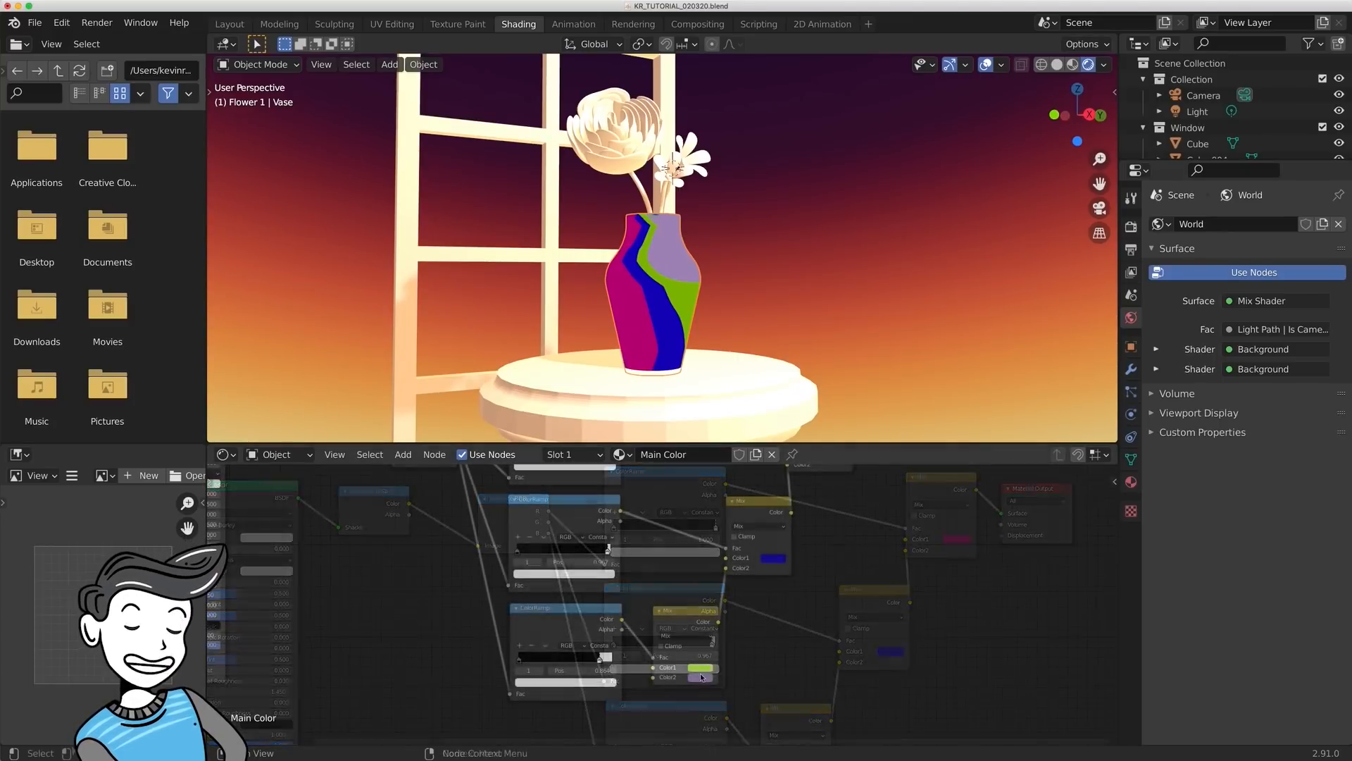
pyautogui.click(700, 678)
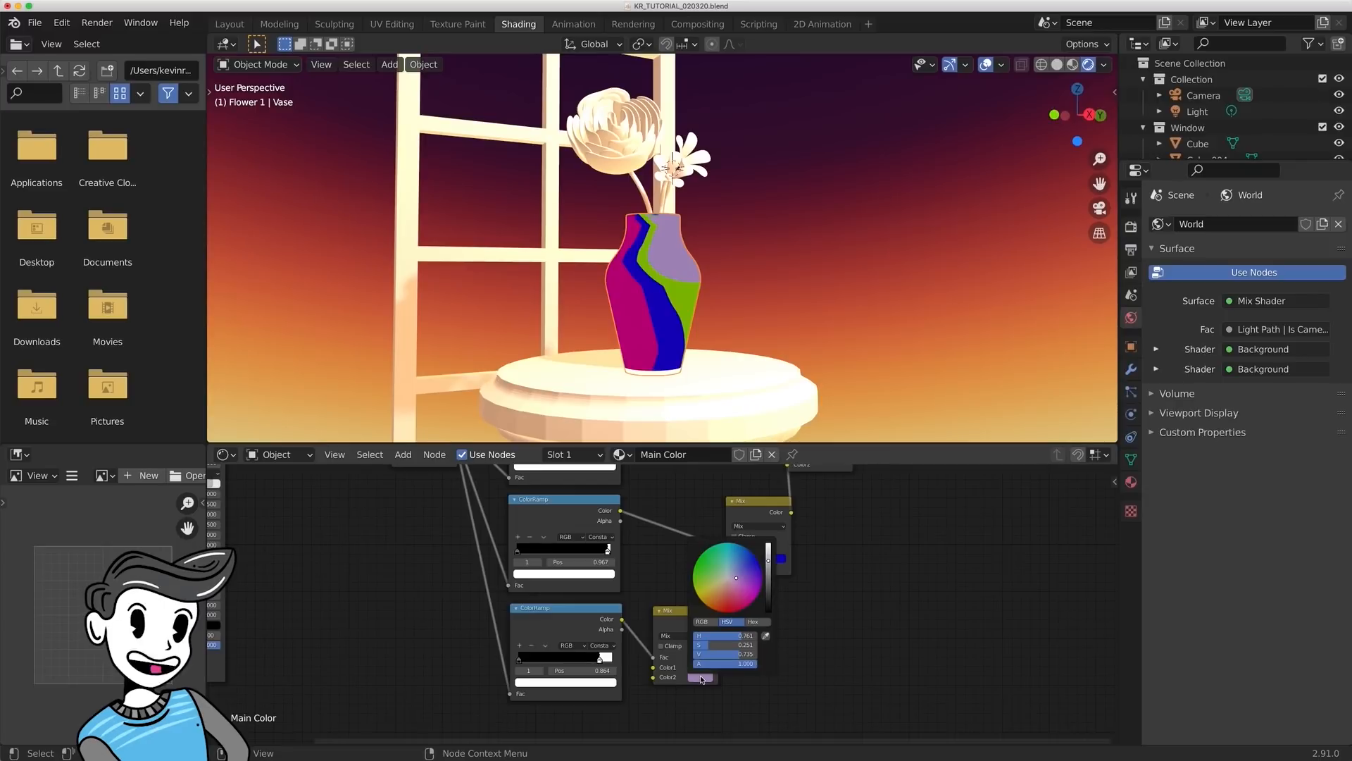
pyautogui.click(713, 589)
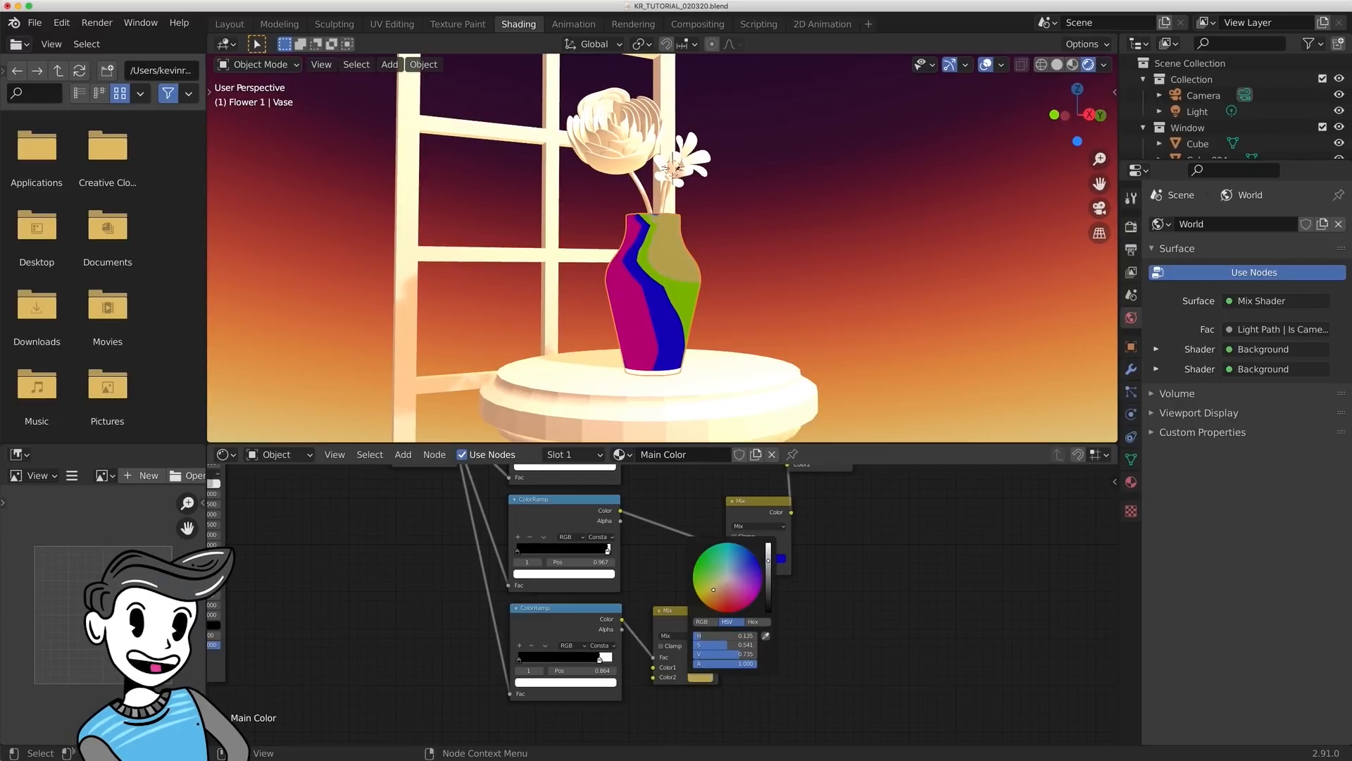
pyautogui.moveTo(770, 566); pyautogui.dragTo(768, 544)
pyautogui.moveTo(713, 589); pyautogui.dragTo(716, 590)
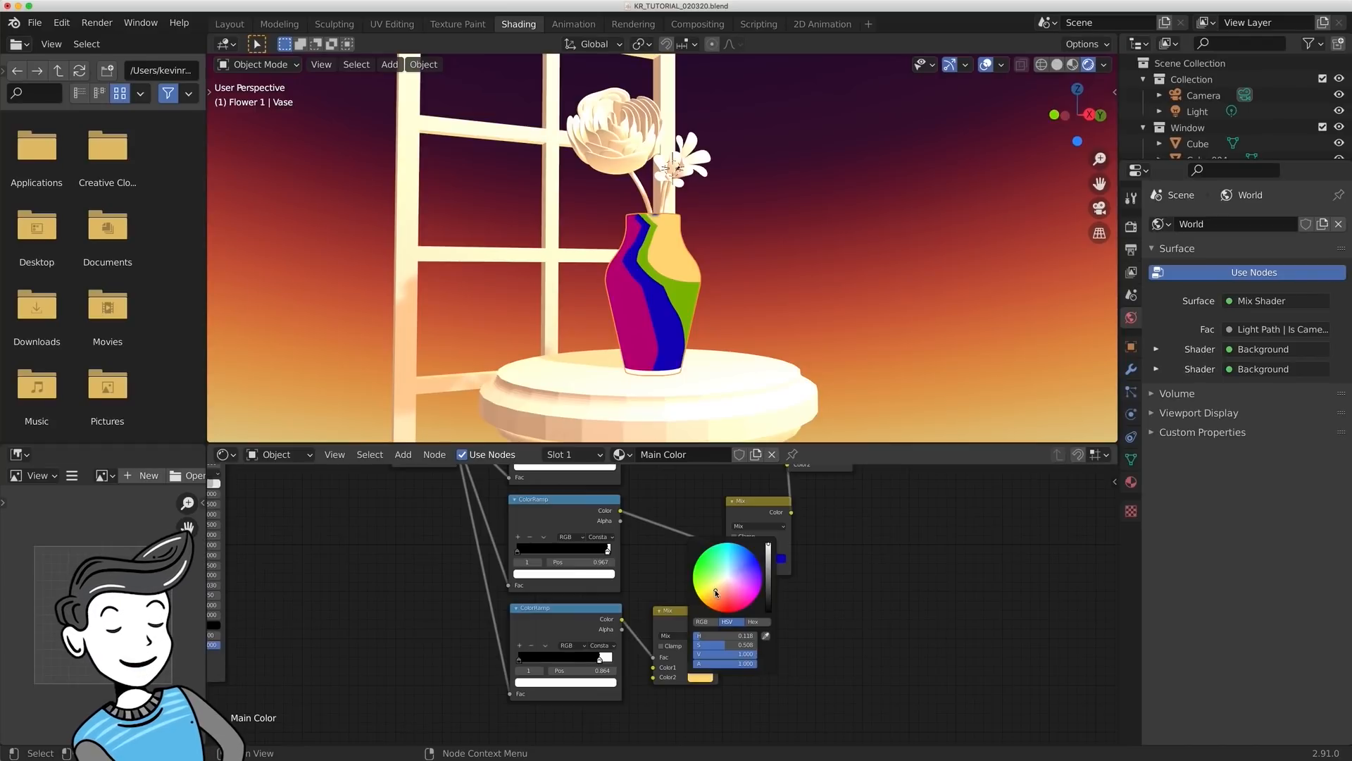
# - Change the third Mix's Color1 to a darker ochre tone
pyautogui.click(702, 667)
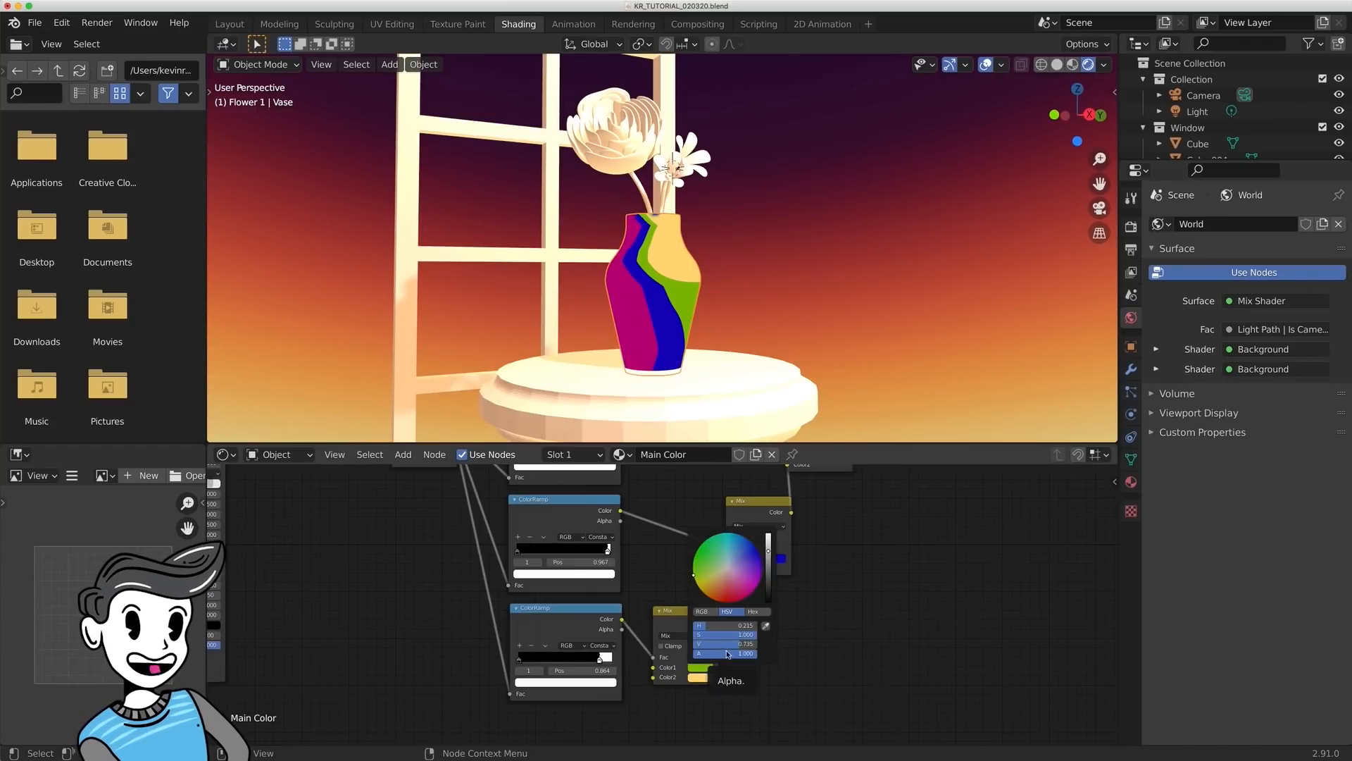
pyautogui.moveTo(706, 588); pyautogui.dragTo(713, 583)
pyautogui.moveTo(768, 559); pyautogui.dragTo(767, 552)
# - Change the second Mix's Color1 to a brownish orange
pyautogui.moveTo(1066, 610); pyautogui.dragTo(1063, 654, button='middle')
pyautogui.click(770, 604)
pyautogui.moveTo(798, 519); pyautogui.dragTo(787, 526)
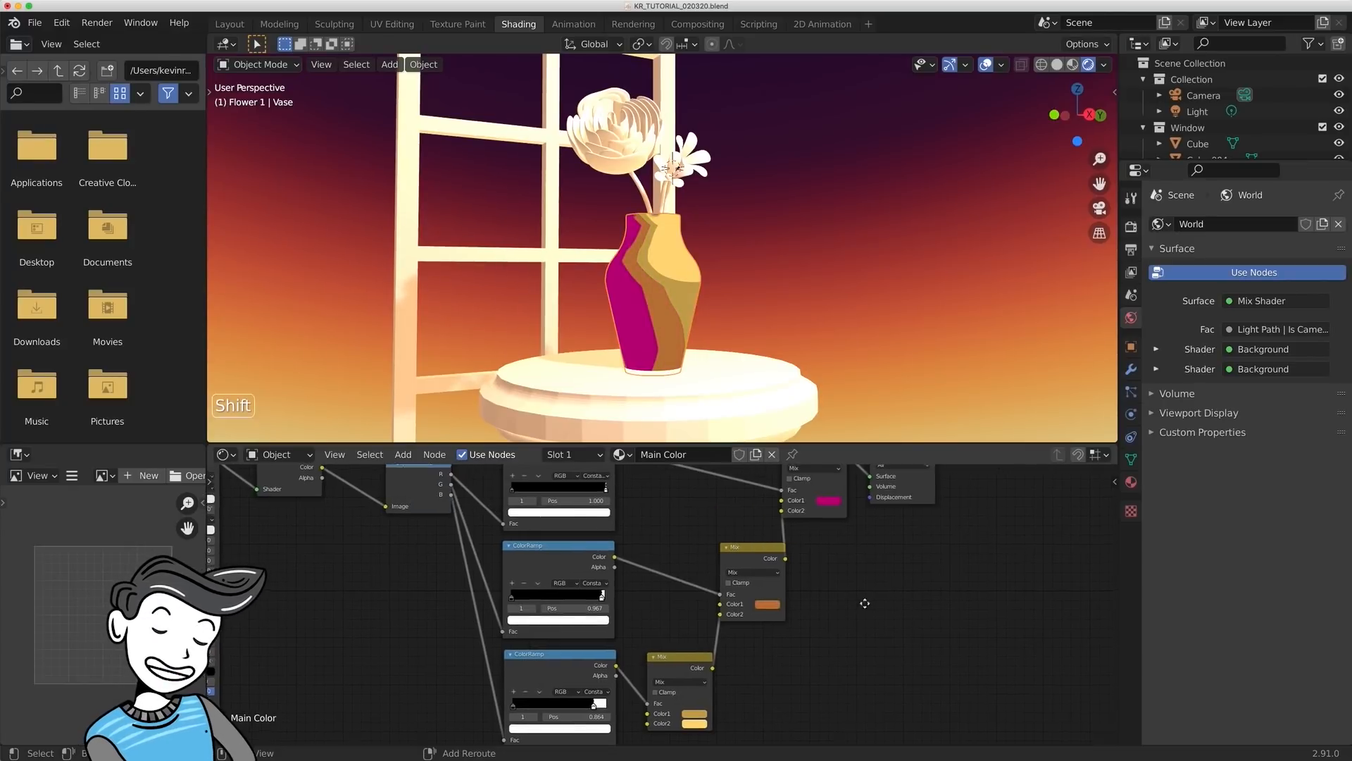
# - Change the first Mix's Color1 from magenta to crimson and the second Mix's Color1 to a brighter orange
pyautogui.keyDown('shift'); pyautogui.moveTo(864, 601); pyautogui.dragTo(796, 660, button='middle'); pyautogui.keyUp('shift')
pyautogui.click(764, 558)
pyautogui.moveTo(799, 483); pyautogui.dragTo(801, 491)
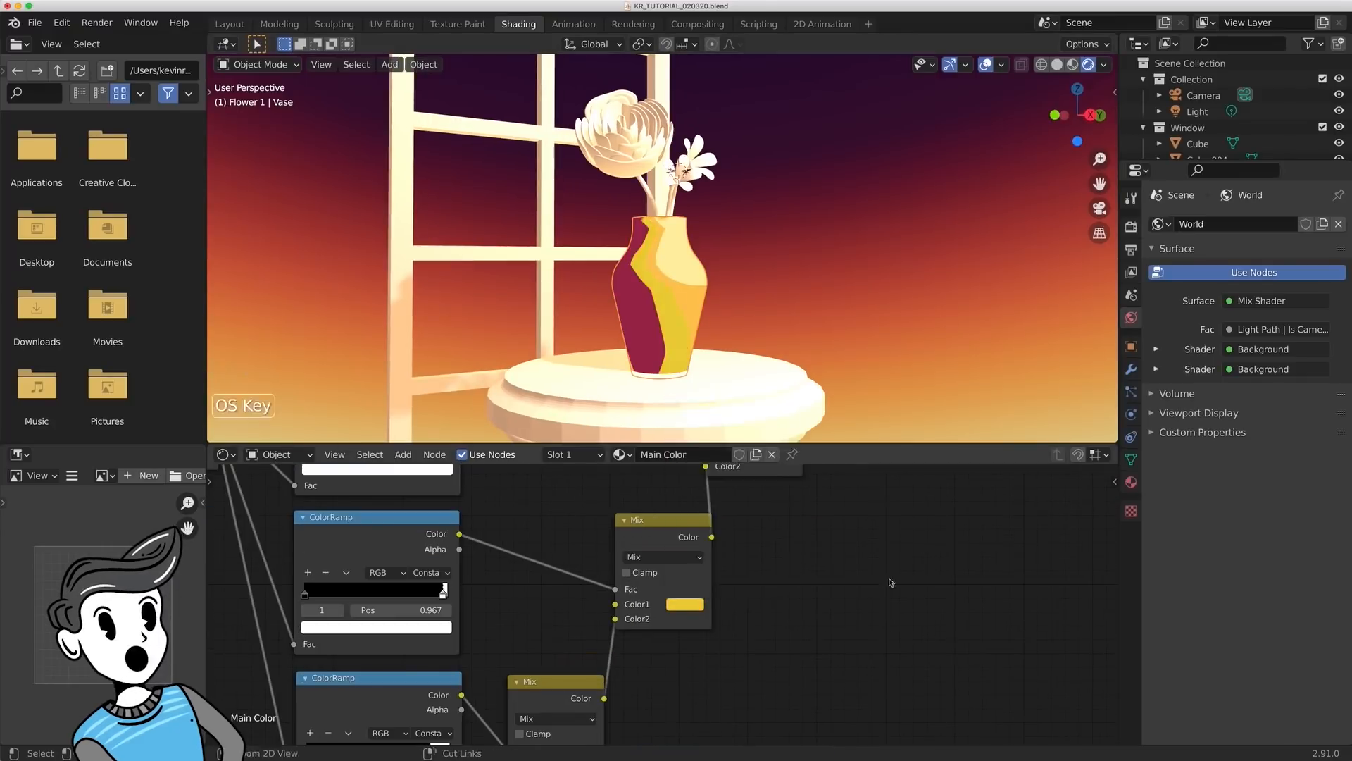
pyautogui.click(685, 604)
pyautogui.moveTo(704, 487); pyautogui.dragTo(714, 494)
# - Darken the first Mix's Color1 to a deep wine red and save the file
pyautogui.moveTo(854, 495); pyautogui.dragTo(817, 652, button='middle')
pyautogui.scroll(-1, 817, 651)
pyautogui.click(716, 620)
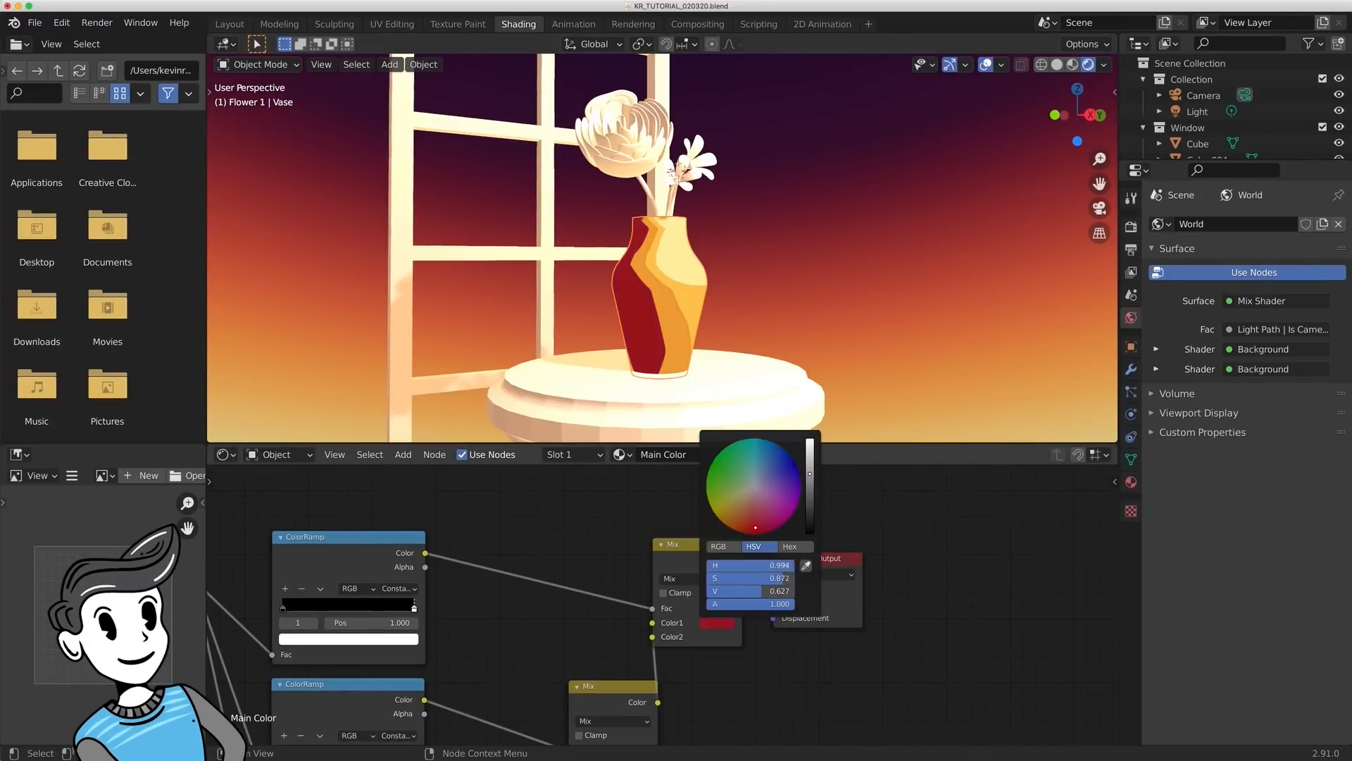
pyautogui.moveTo(764, 527); pyautogui.dragTo(769, 525)
pyautogui.scroll(-2, 823, 485)
pyautogui.scroll(-4, 798, 319)
pyautogui.scroll(2, 799, 318)
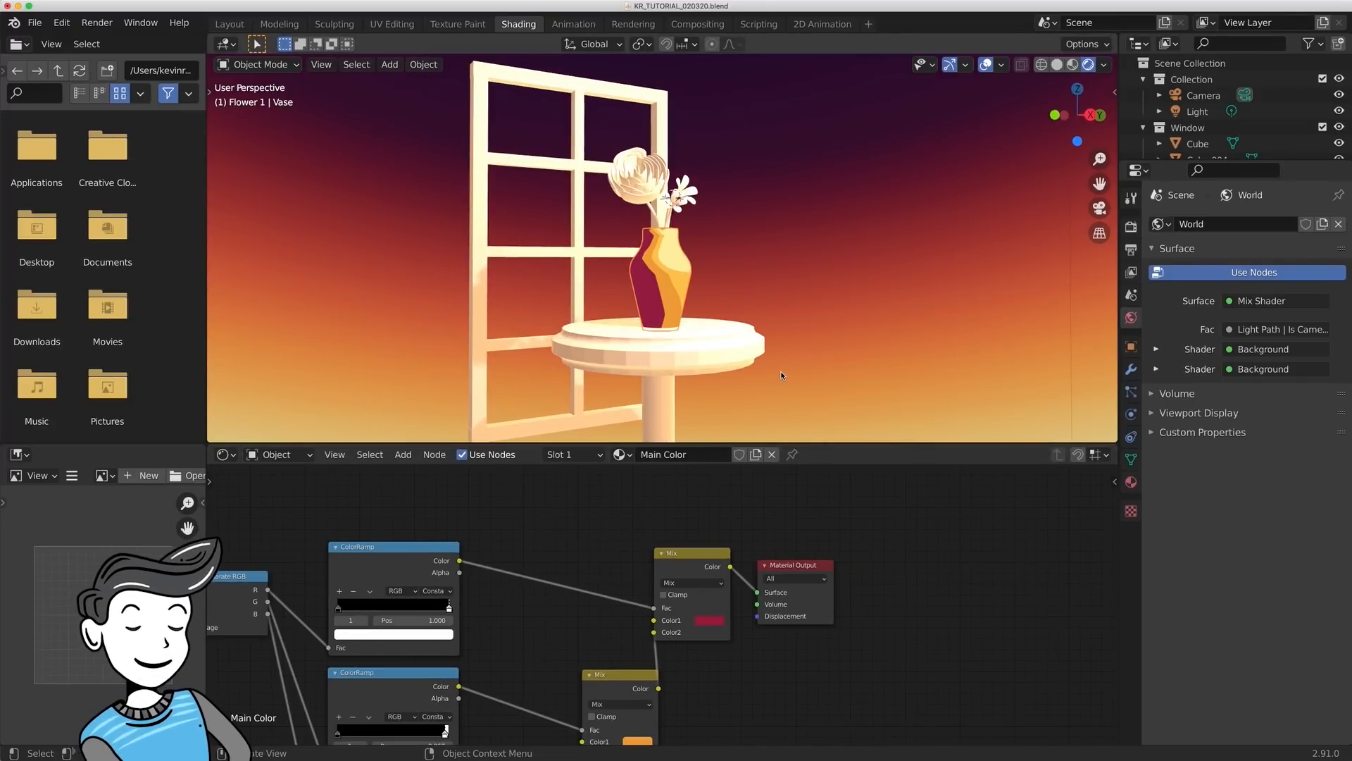
pyautogui.moveTo(788, 356)
pyautogui.mouseDown(button='middle')
pyautogui.moveTo(839, 335)
pyautogui.moveTo(785, 352)
pyautogui.mouseUp(button='middle')
pyautogui.press('super+s')
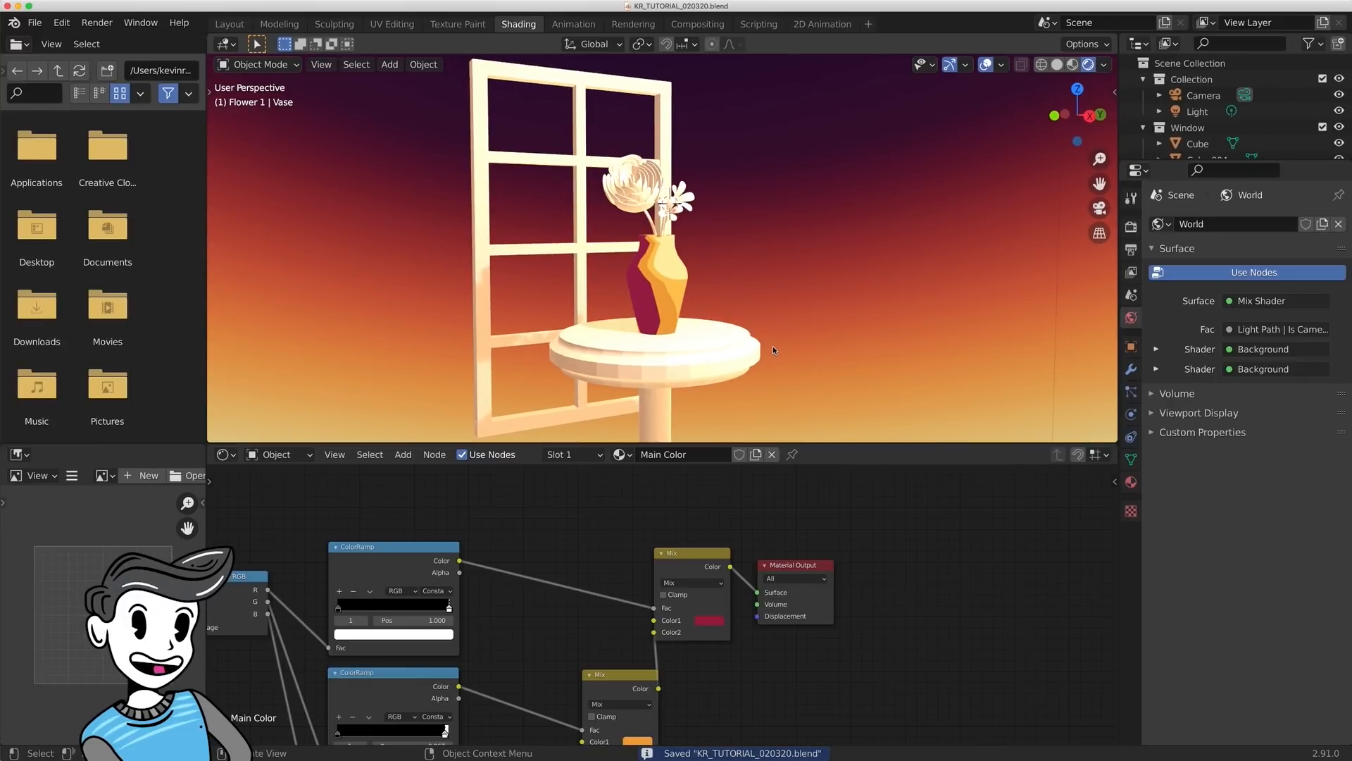
# - Link the vase's Main Color material to the table
pyautogui.click(624, 379)
pyautogui.keyDown('shift'); pyautogui.click(651, 310); pyautogui.keyUp('shift')
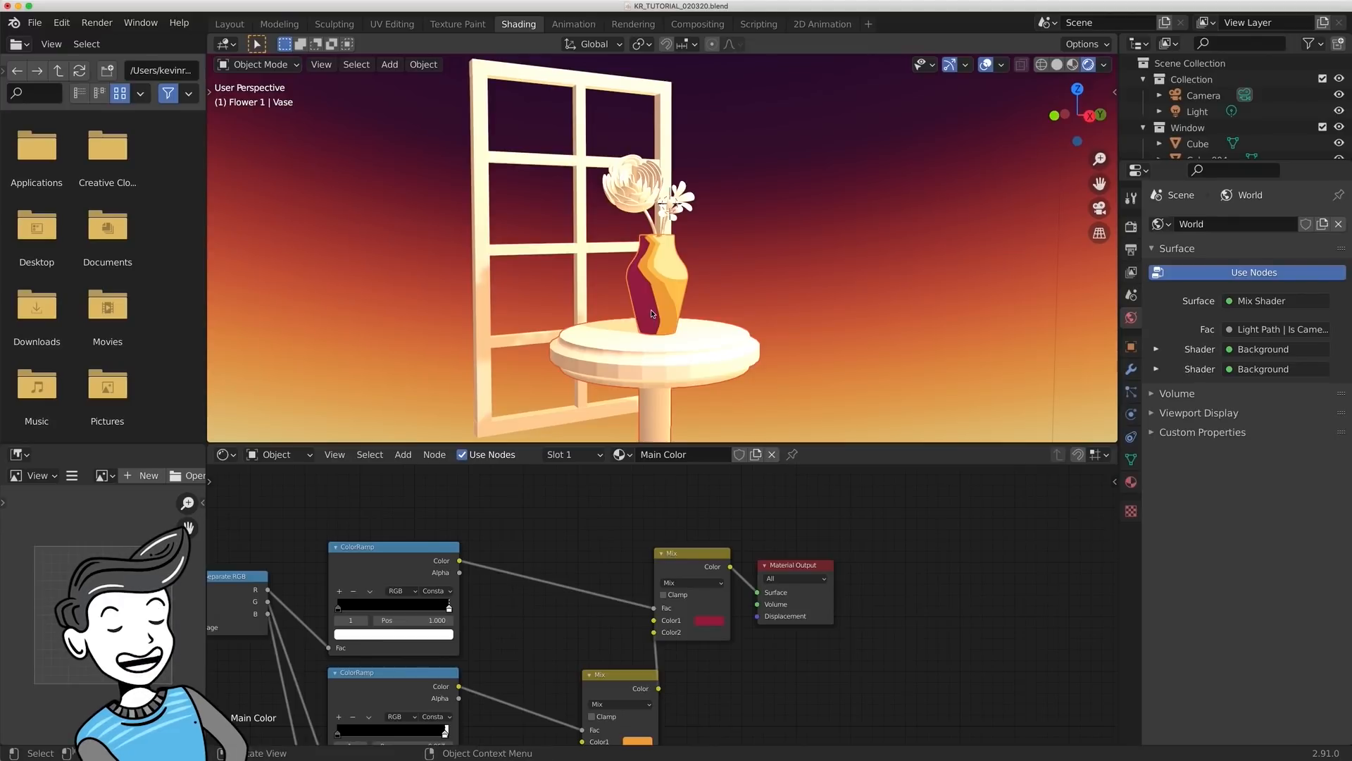
pyautogui.press('super')
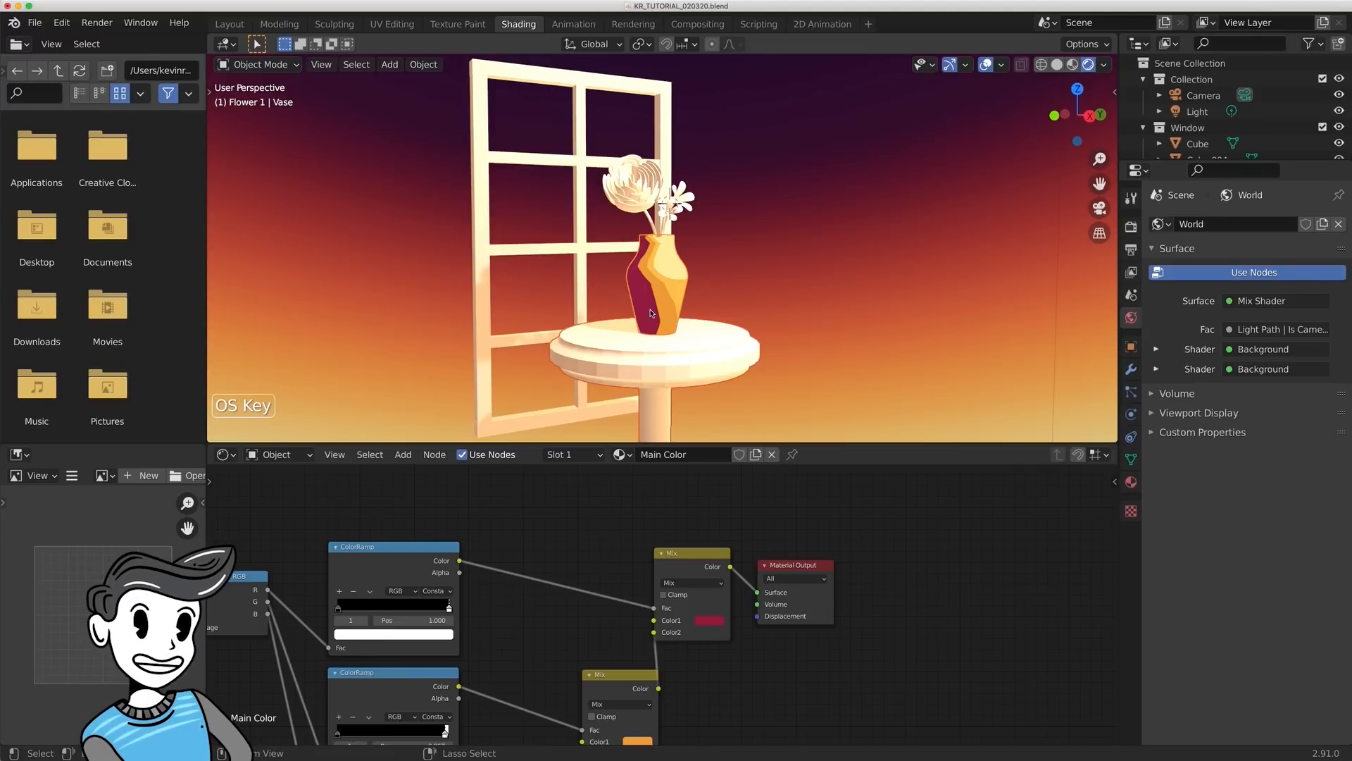
pyautogui.press('super+l')
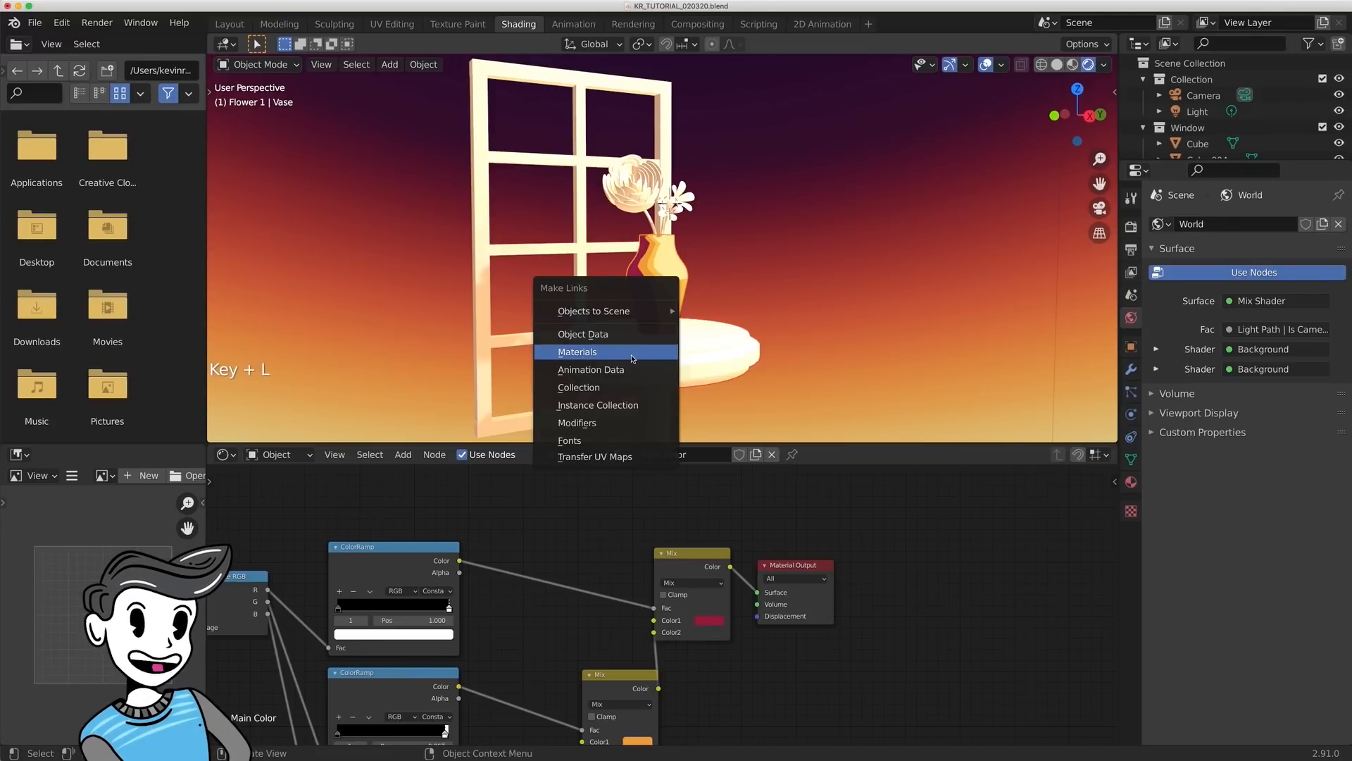
pyautogui.click(632, 354)
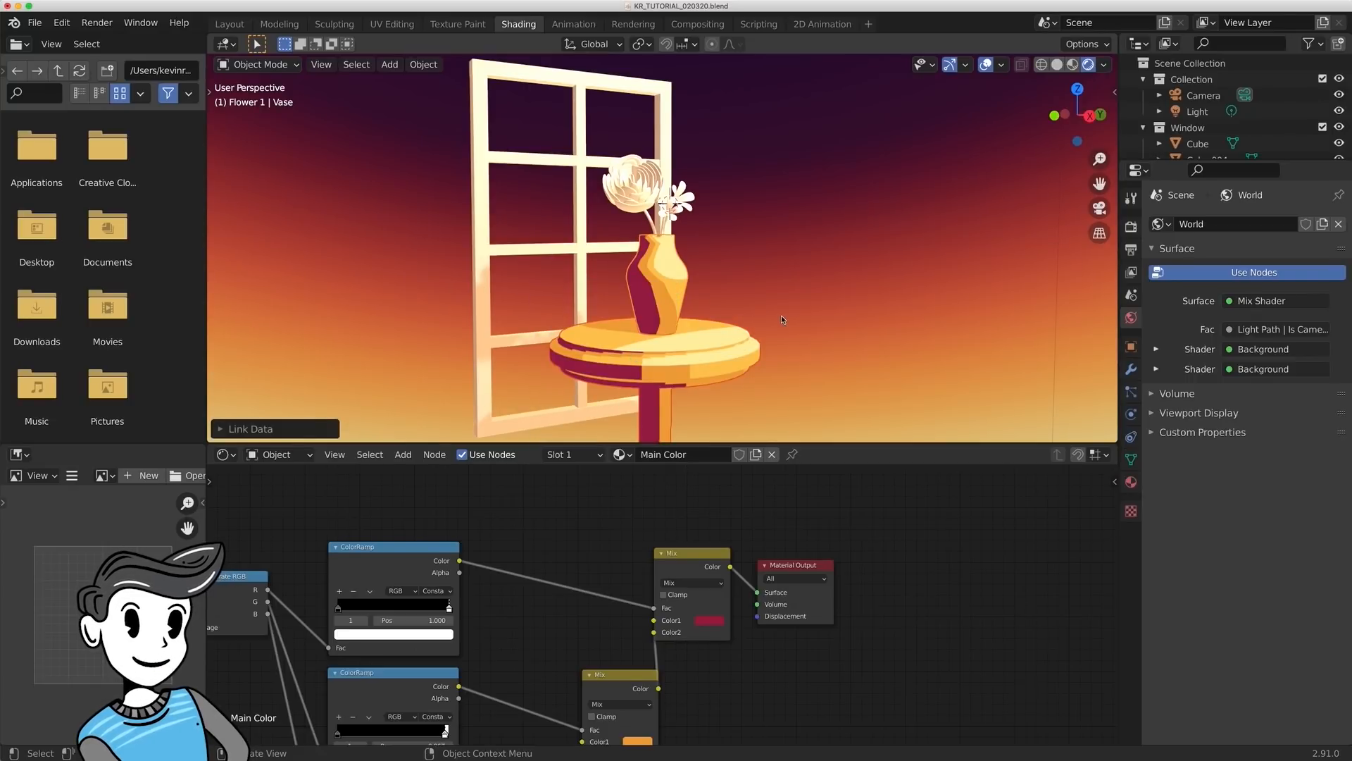
# - Shade the table smooth
pyautogui.moveTo(780, 314); pyautogui.dragTo(770, 362, button='middle')
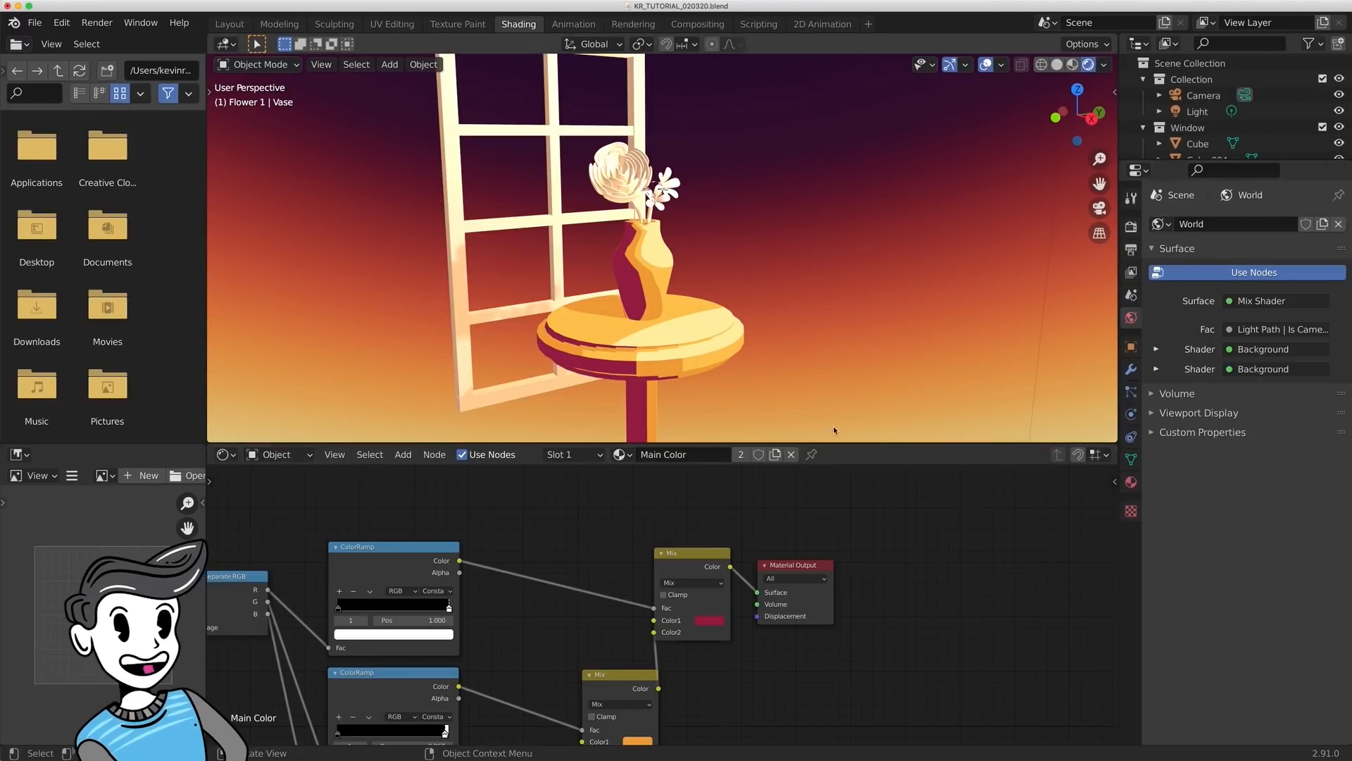
pyautogui.click(687, 367)
pyautogui.rightClick(689, 363)
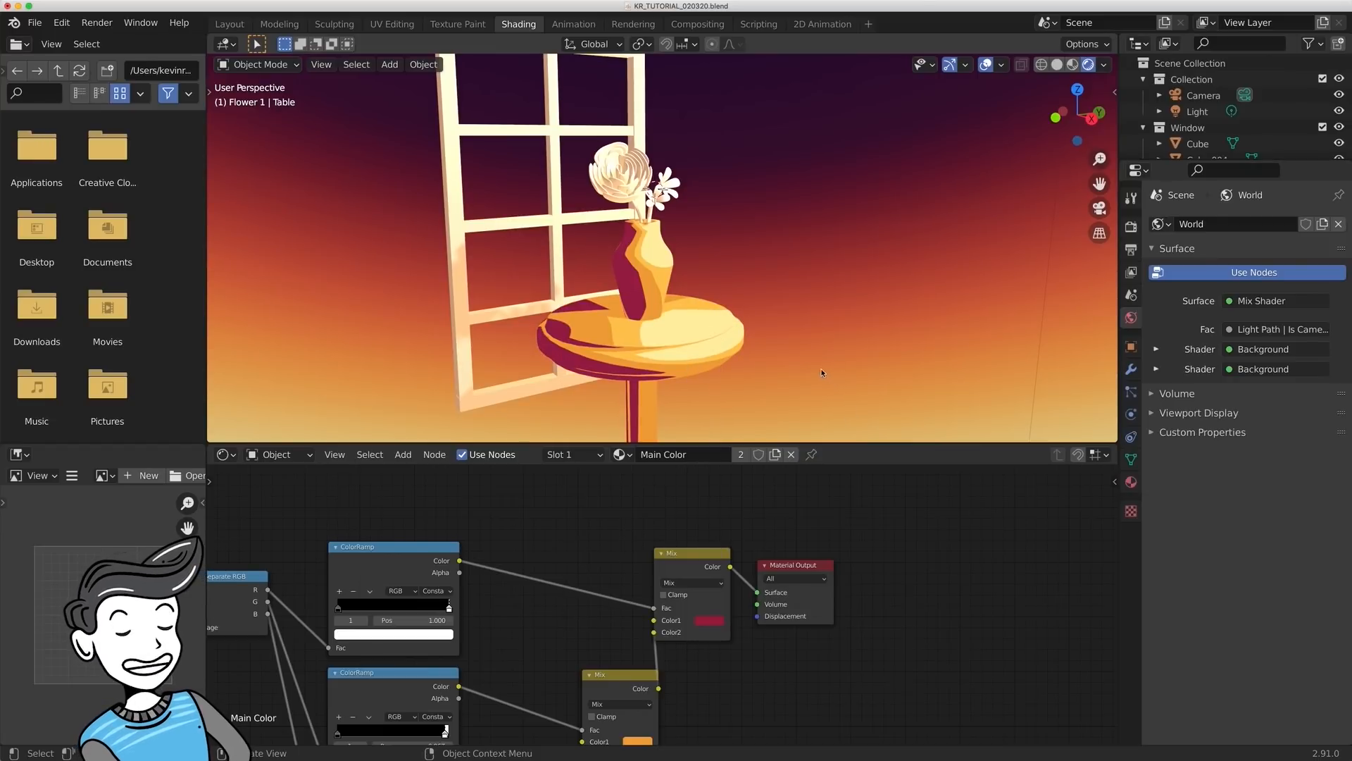
# - Set the strength of the World's upper Background node to 2.3
pyautogui.moveTo(829, 376); pyautogui.dragTo(768, 296, button='middle')
pyautogui.click(278, 454)
pyautogui.click(282, 490)
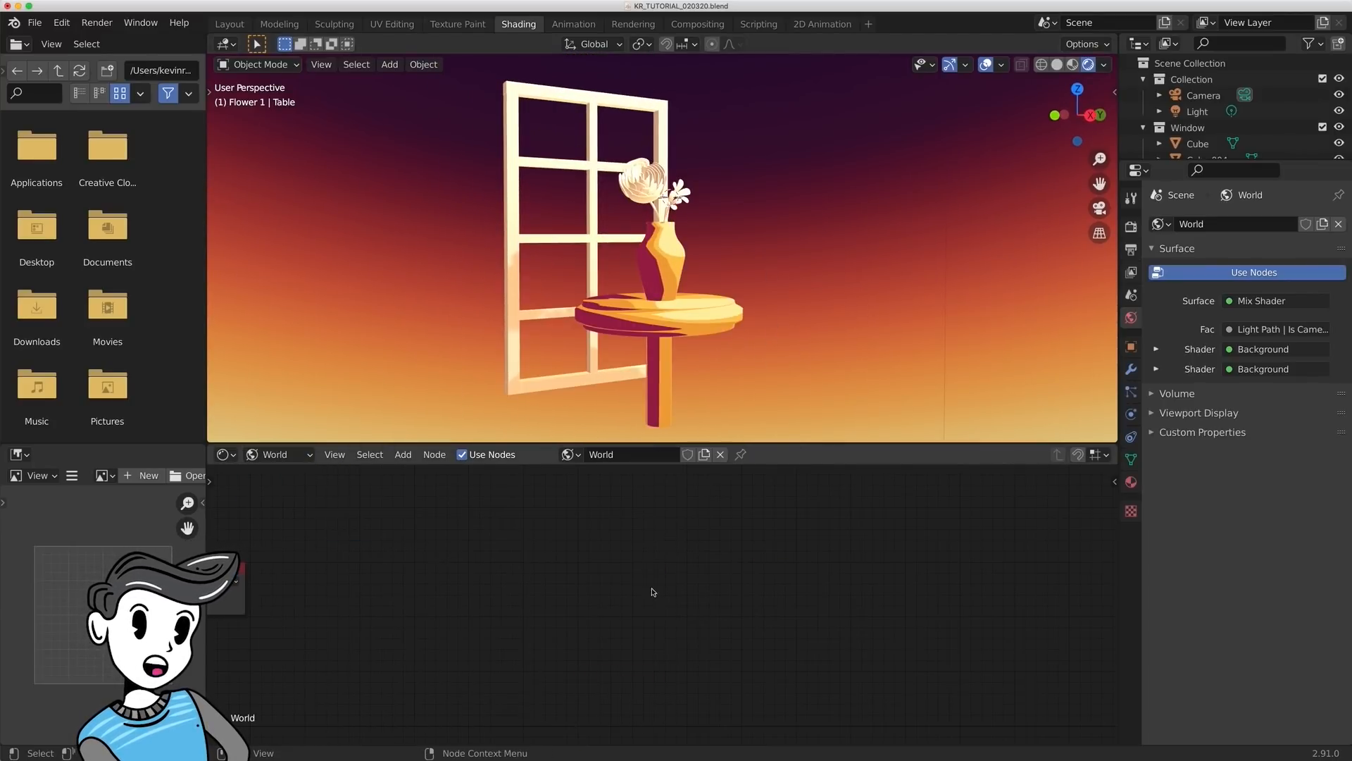
pyautogui.scroll(2, 465, 610)
pyautogui.doubleClick(765, 650)
pyautogui.write('2.3')
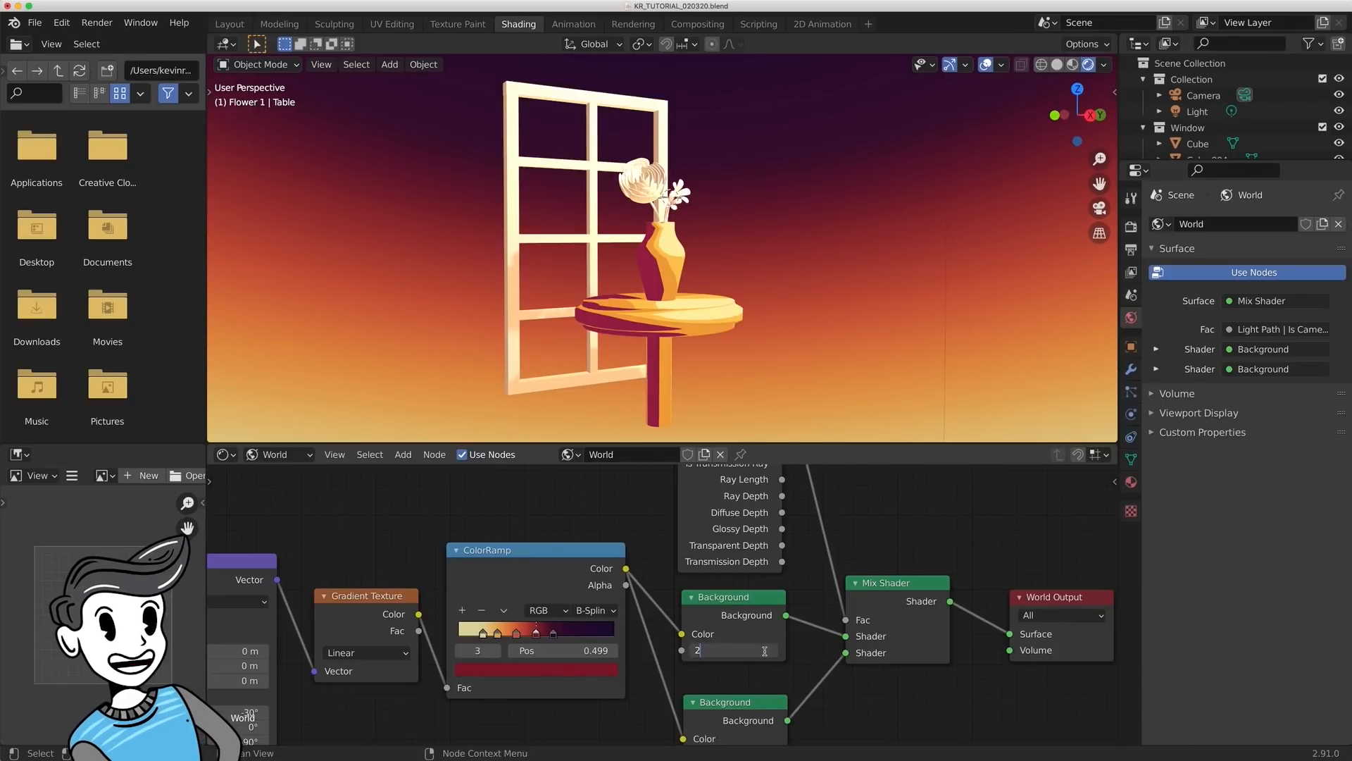
pyautogui.press('Return')
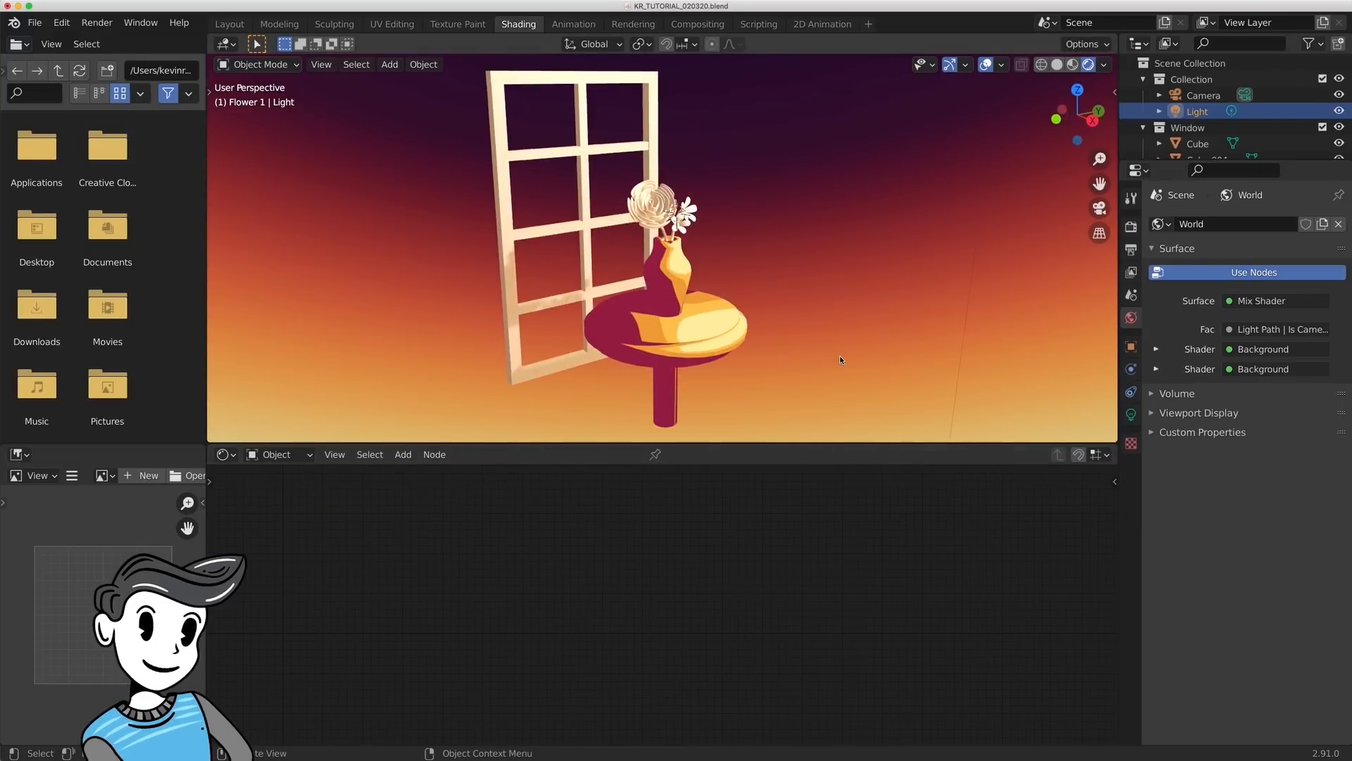
# - Move the Light about 0.3 m along the global X axis
pyautogui.press('g')
pyautogui.press('x')
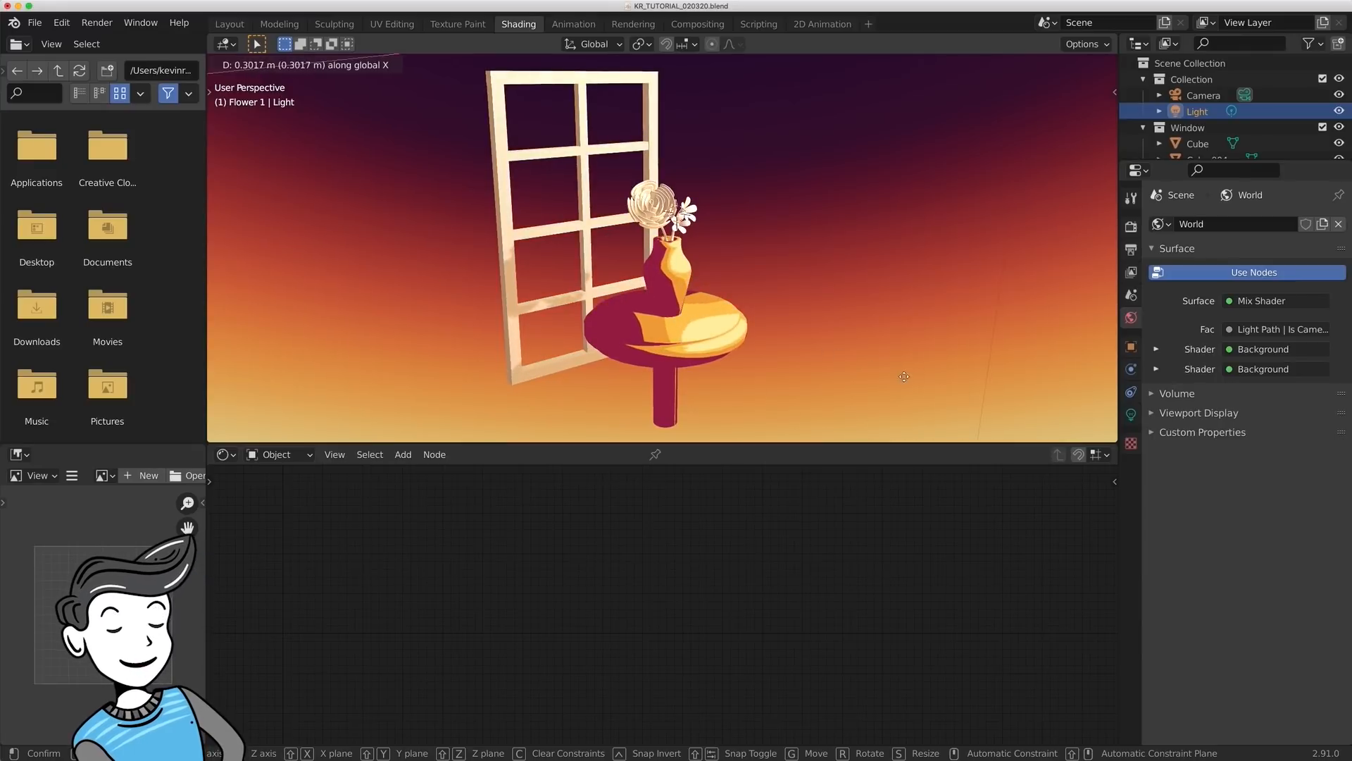
pyautogui.click(904, 376)
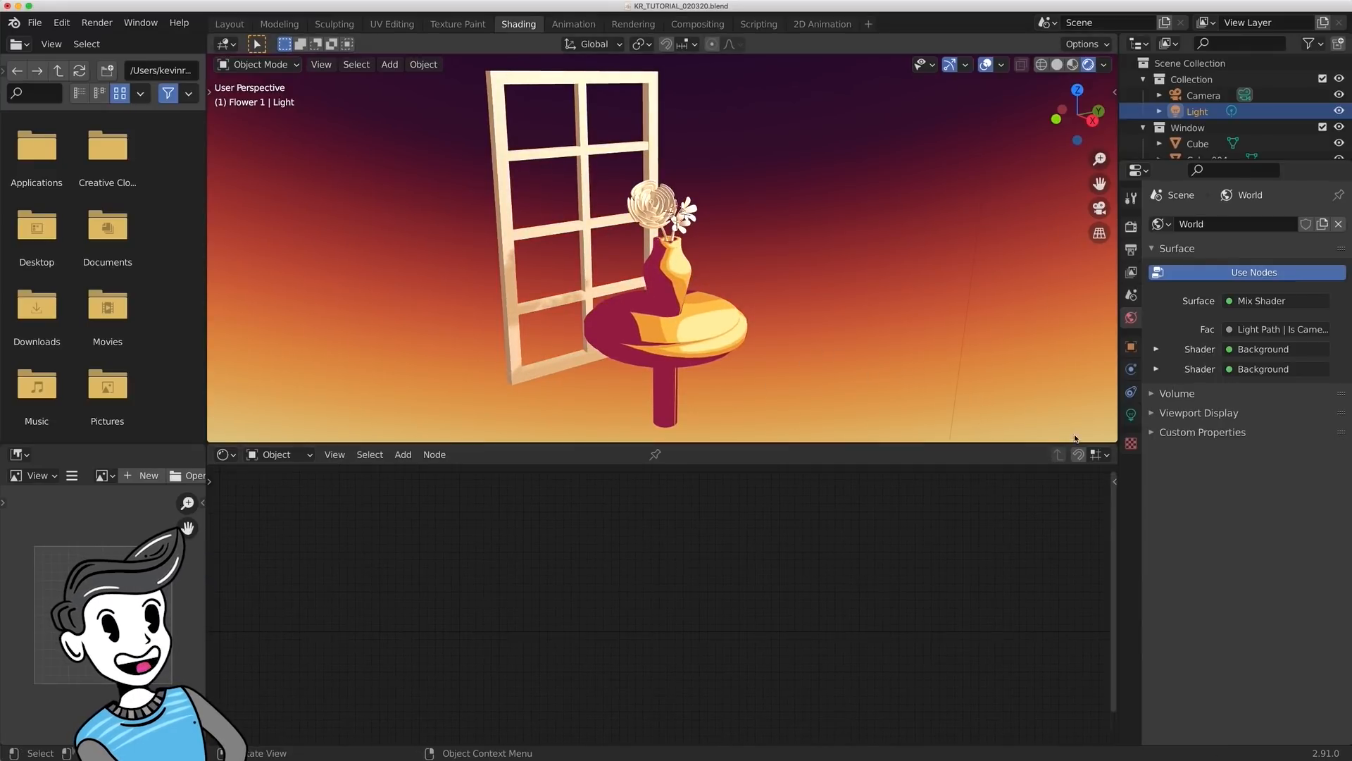
# - Disable shadow casting for the point light
pyautogui.click(1131, 414)
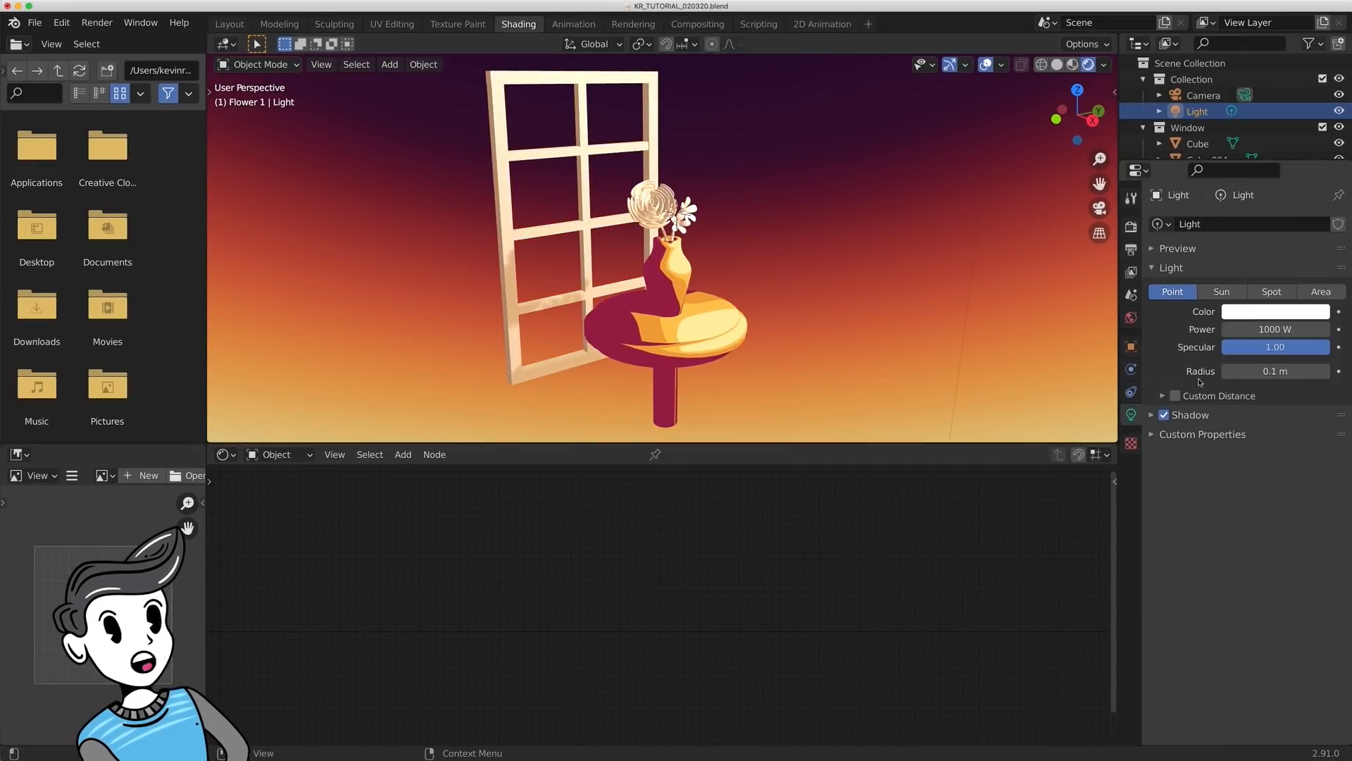
pyautogui.click(1166, 417)
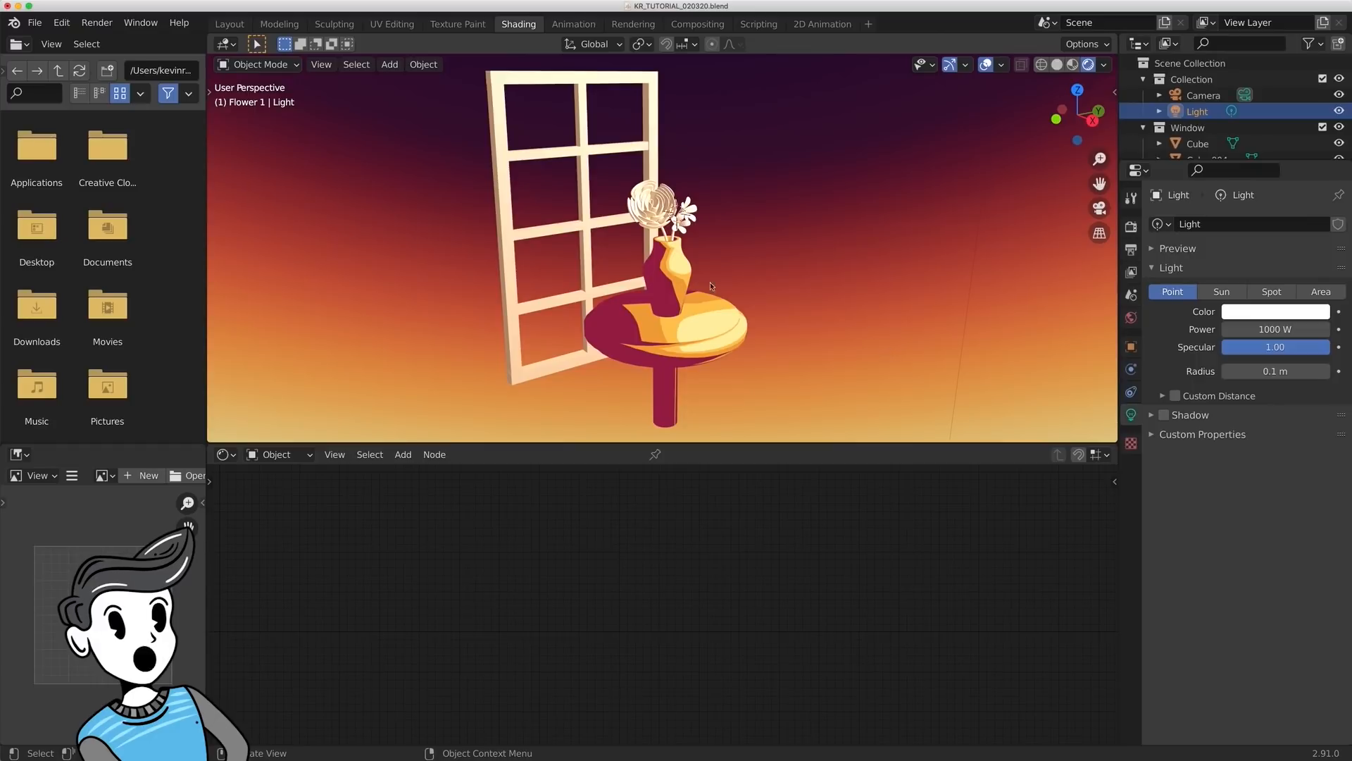
pyautogui.moveTo(818, 327)
pyautogui.mouseDown(button='middle')
pyautogui.moveTo(818, 302)
pyautogui.moveTo(809, 339)
pyautogui.mouseUp(button='middle')
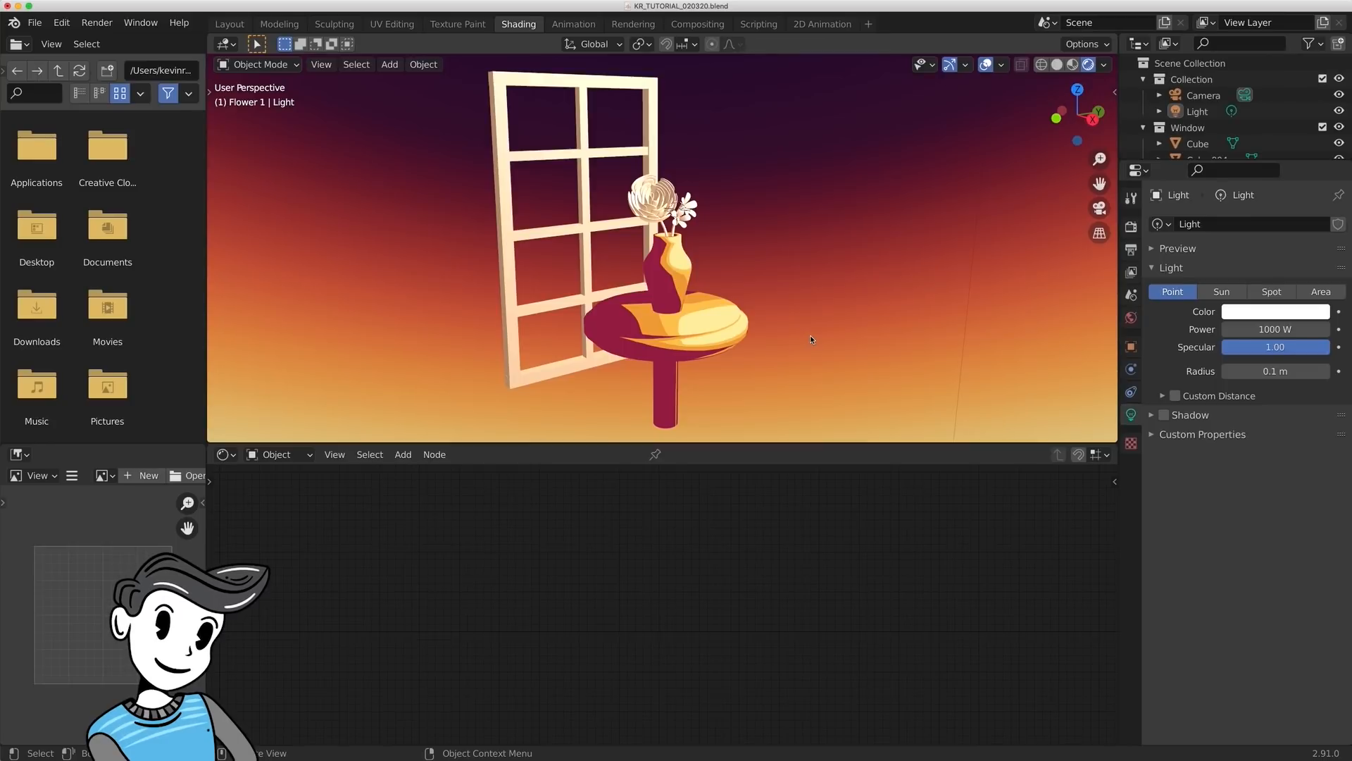
# - Link the vase's Main Color material to the large round flower
pyautogui.press('KP_Decimal')
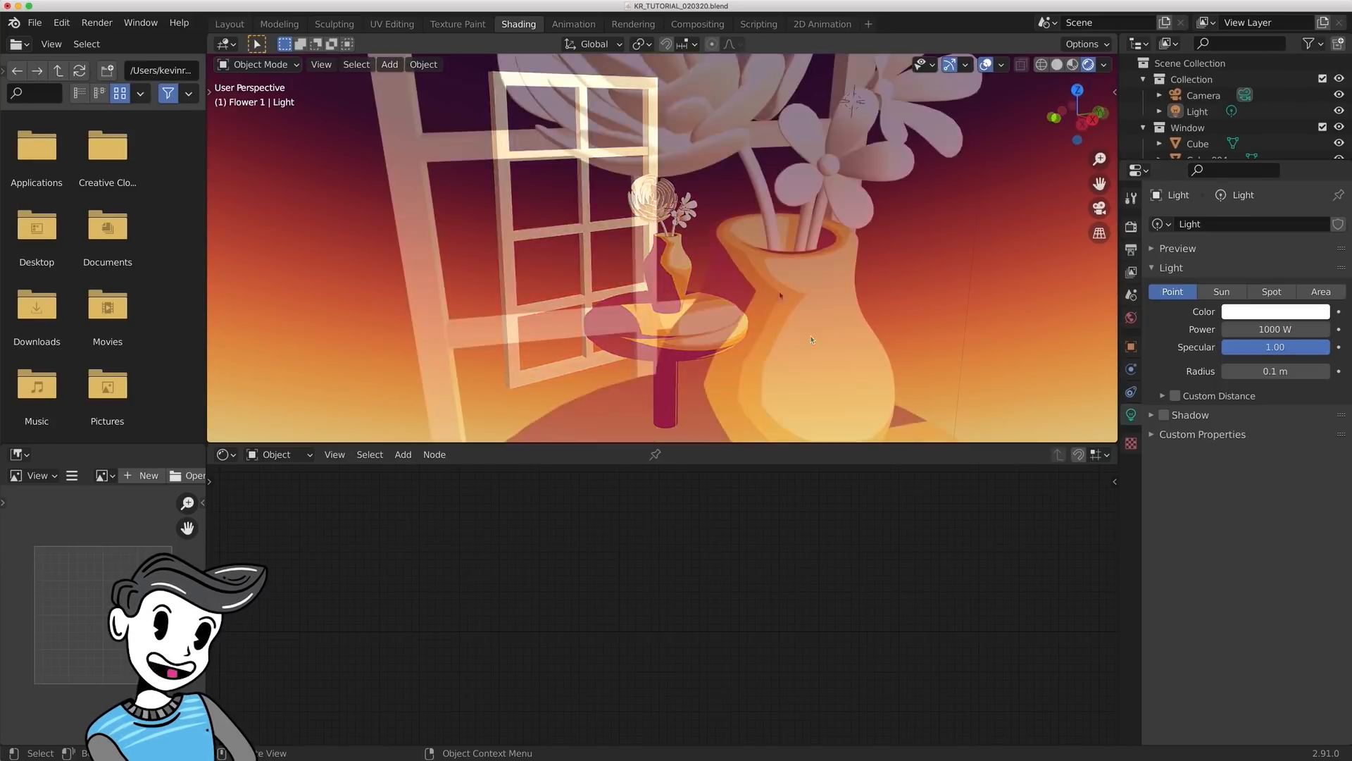
pyautogui.click(707, 268)
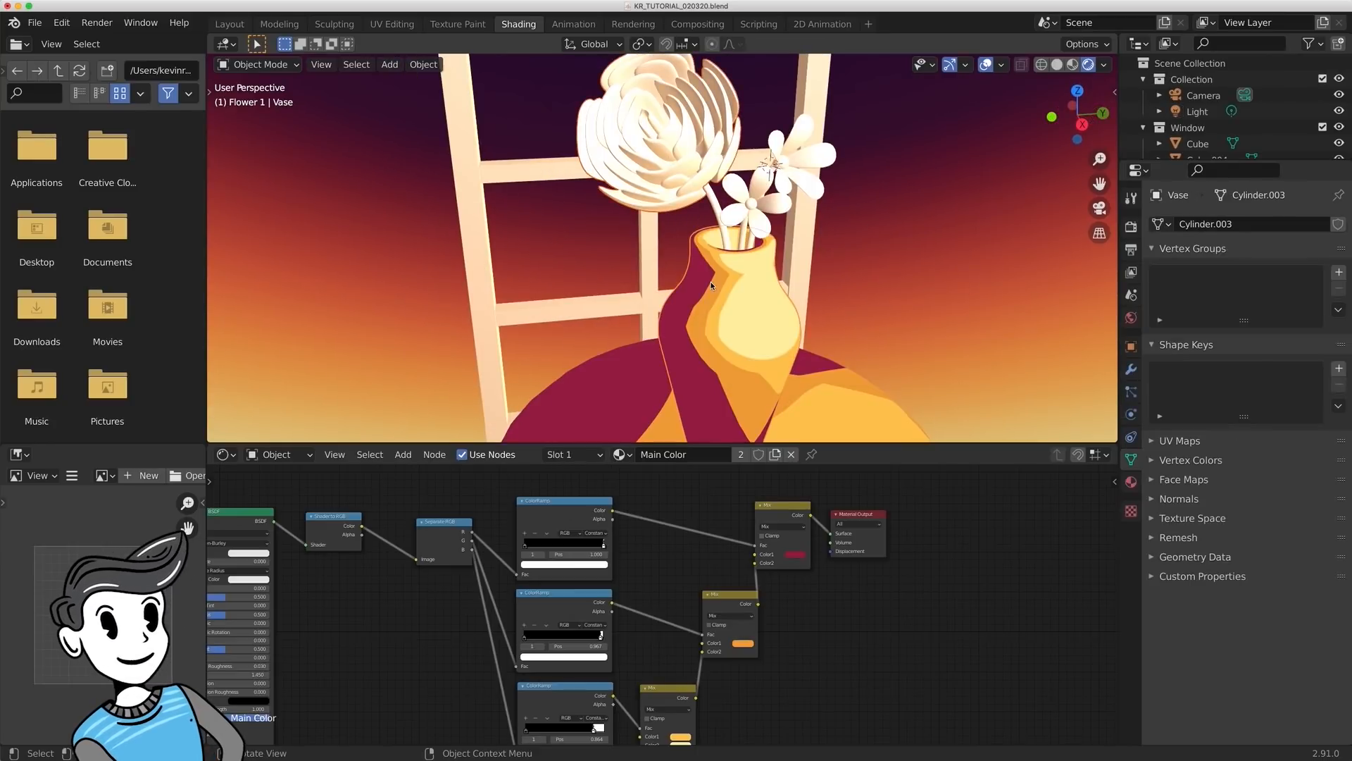
pyautogui.hotkey('ctrl', 'l')
pyautogui.click(711, 285)
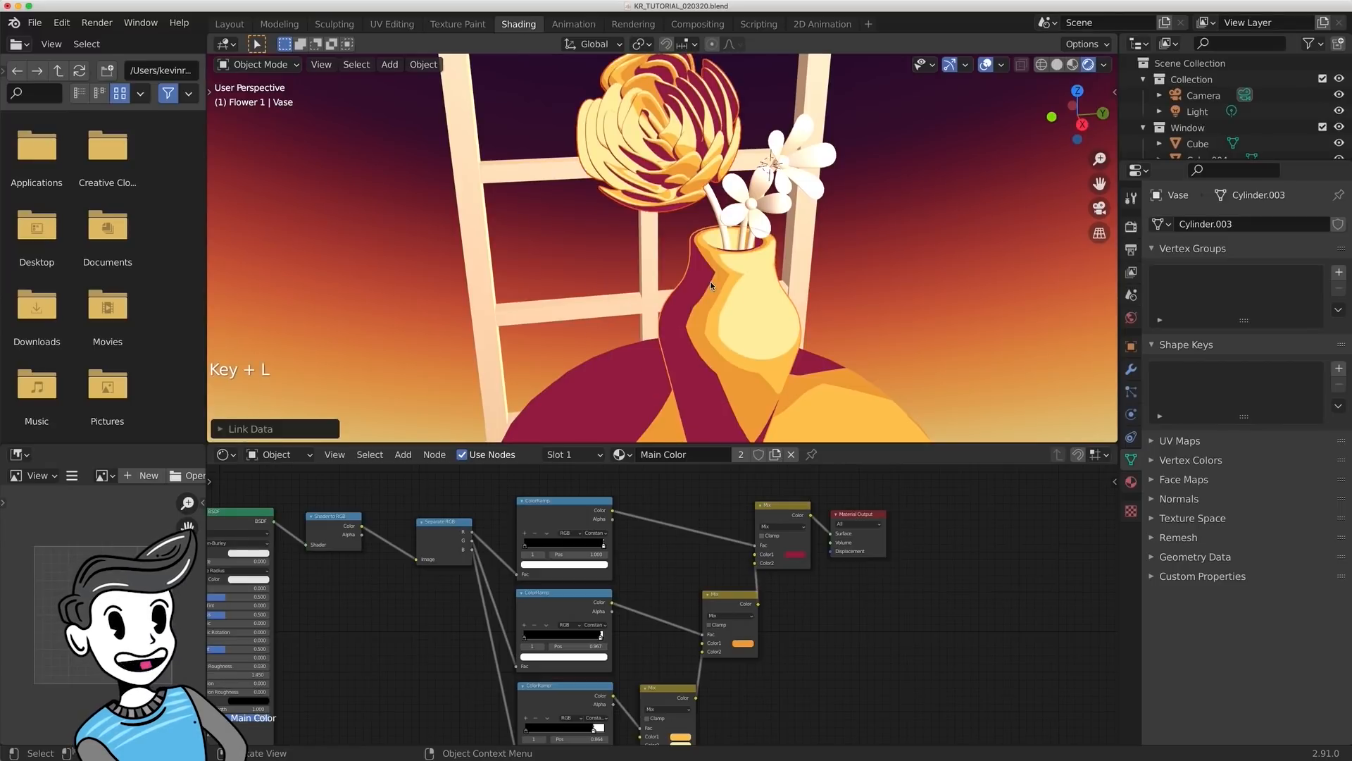
# - Link the vase's Main Color material to the flower stems and the small flowers
pyautogui.click(722, 222)
pyautogui.click(722, 229)
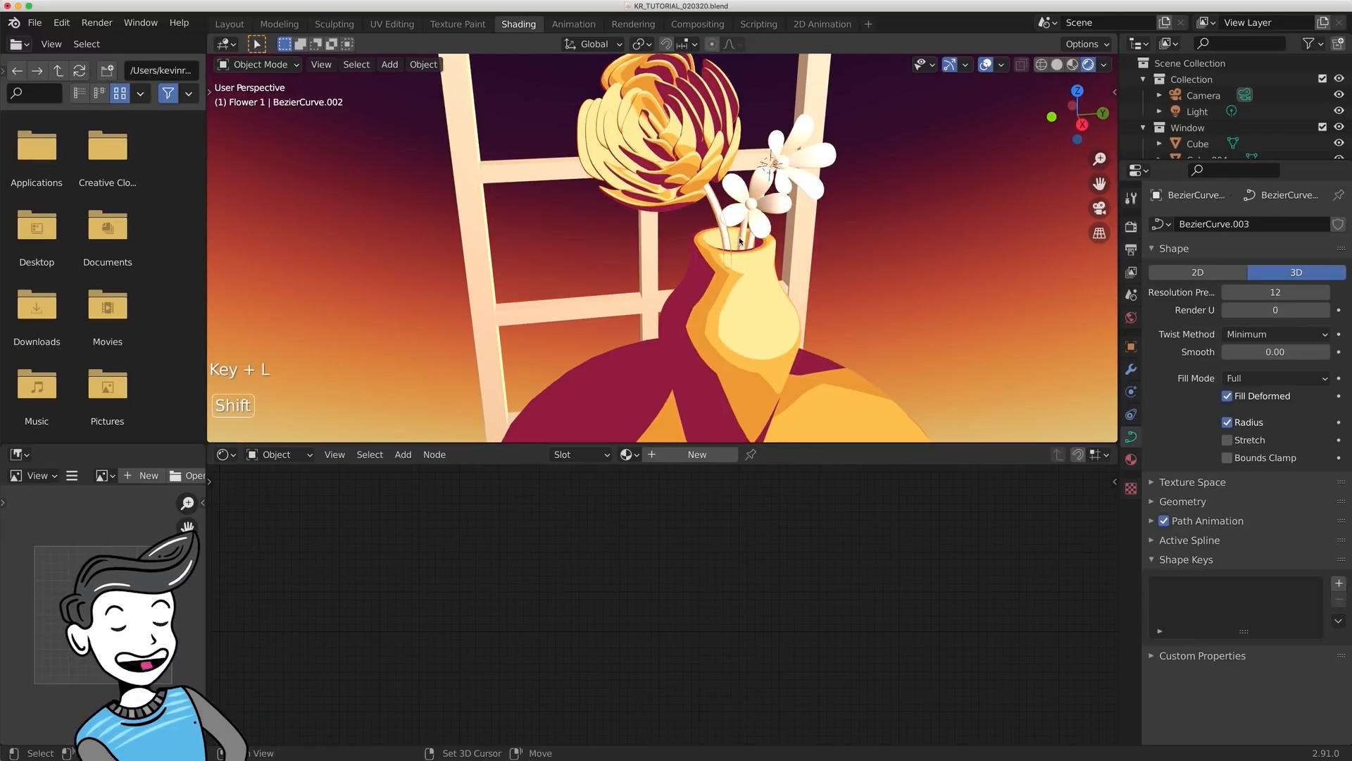
pyautogui.keyDown('shift'); pyautogui.click(751, 205); pyautogui.keyUp('shift')
pyautogui.keyDown('shift'); pyautogui.click(774, 205); pyautogui.keyUp('shift')
pyautogui.keyDown('shift'); pyautogui.click(784, 164); pyautogui.keyUp('shift')
pyautogui.keyDown('shift'); pyautogui.click(794, 176); pyautogui.keyUp('shift')
pyautogui.moveTo(780, 245); pyautogui.dragTo(778, 211, button='middle')
pyautogui.keyDown('shift'); pyautogui.click(758, 160); pyautogui.keyUp('shift')
pyautogui.keyDown('shift'); pyautogui.click(750, 273); pyautogui.keyUp('shift')
pyautogui.hotkey('shift', 'l')
pyautogui.click(750, 273)
# - Link the Main Color material to both window frame objects, Cube and Cube.004, and save the file
pyautogui.moveTo(893, 273); pyautogui.dragTo(740, 233, button='middle')
pyautogui.click(562, 186)
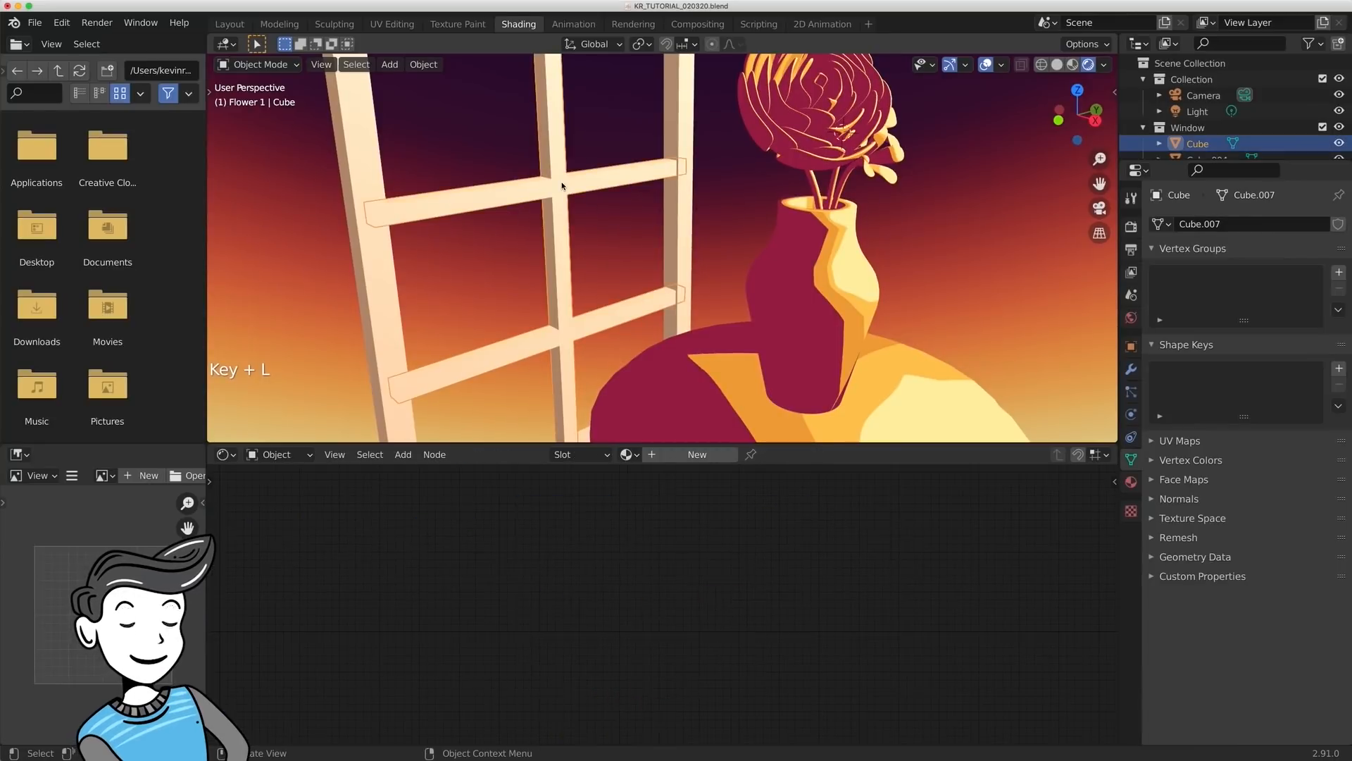
pyautogui.keyDown('shift'); pyautogui.click(674, 238); pyautogui.keyUp('shift')
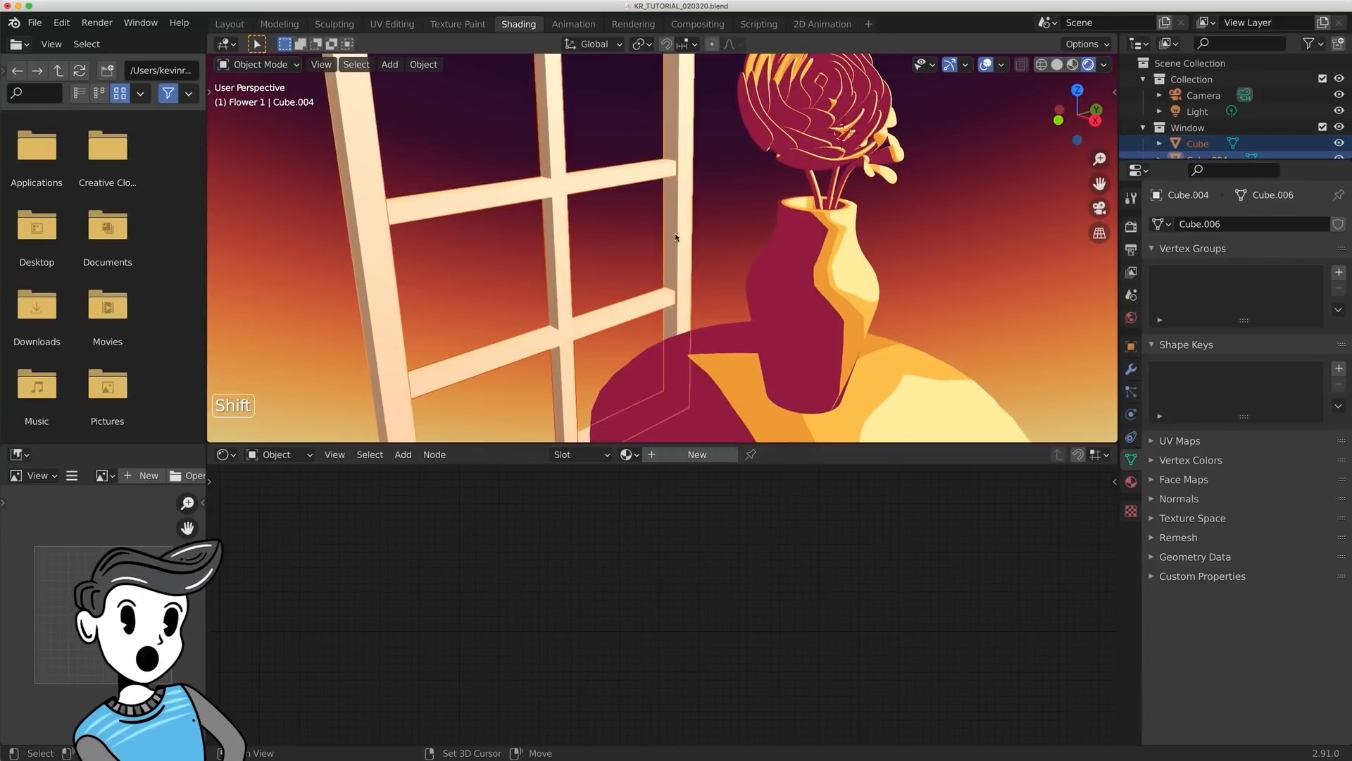
pyautogui.keyDown('shift'); pyautogui.click(842, 269); pyautogui.keyUp('shift')
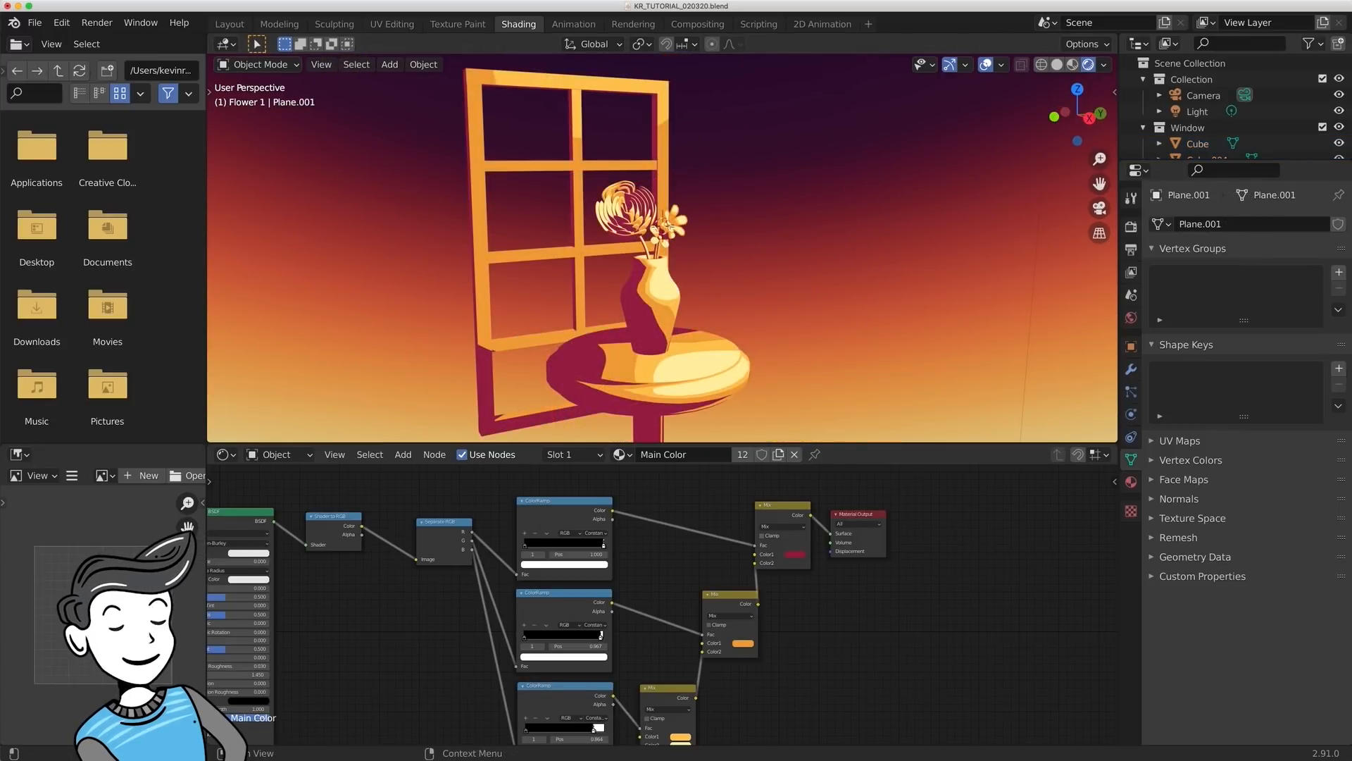
pyautogui.press('super+s')
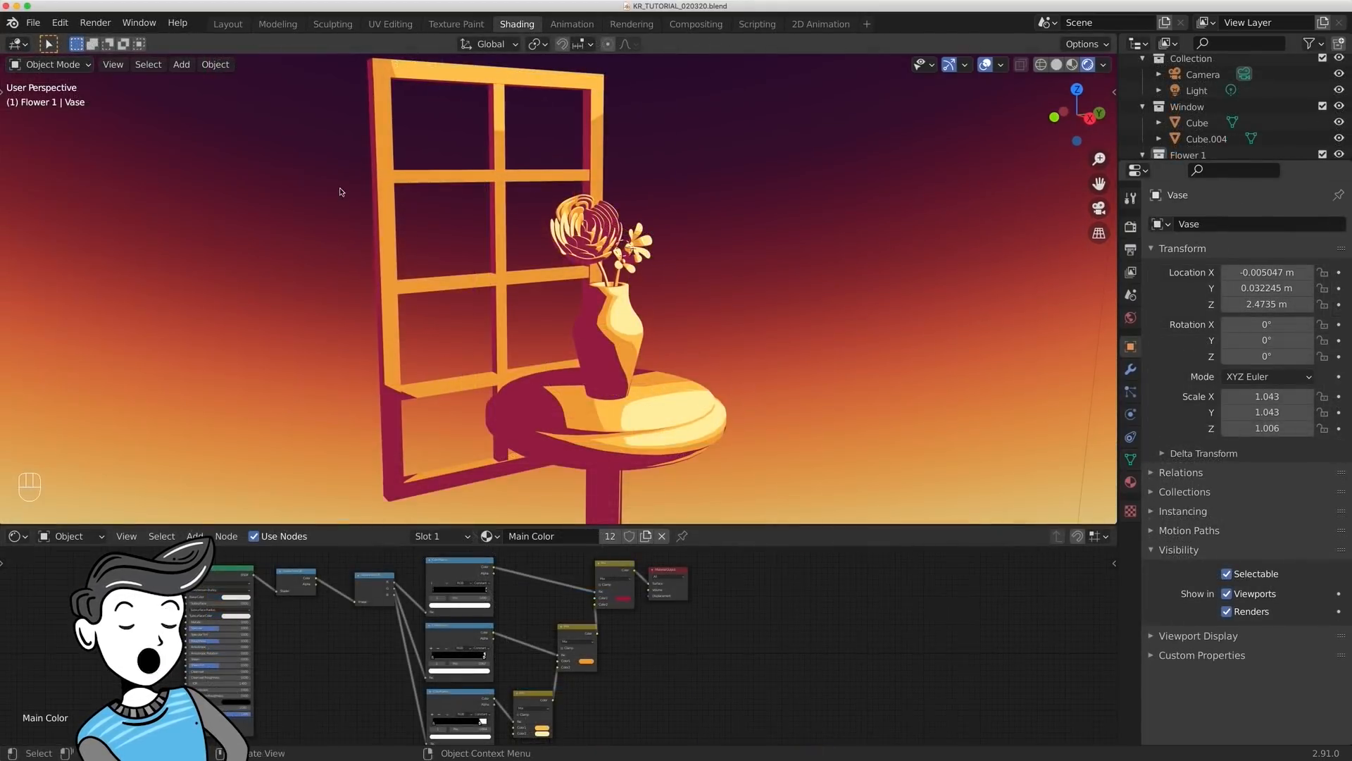
# - Apply all transforms to the window, table, vase and flower objects together
pyautogui.moveTo(340, 188); pyautogui.dragTo(956, 520)
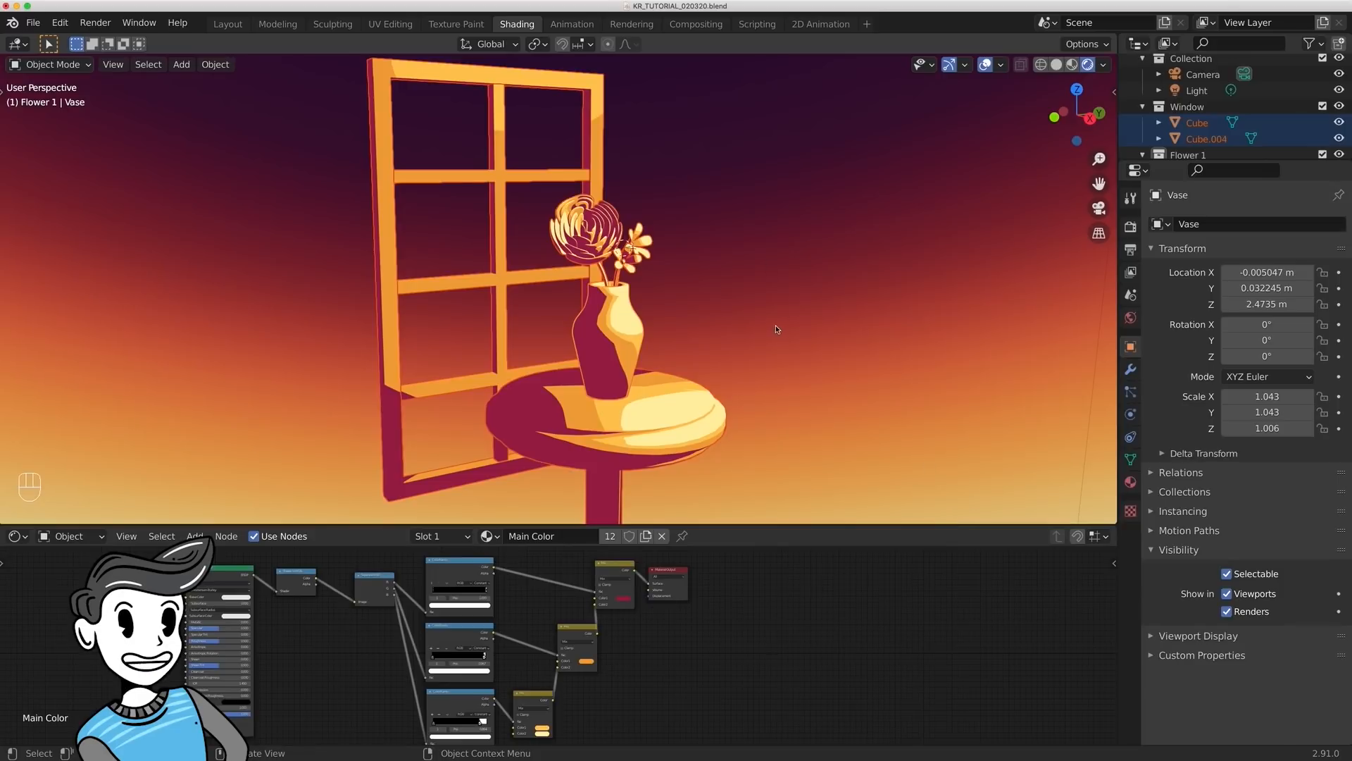
pyautogui.hotkey('ctrl', 'a')
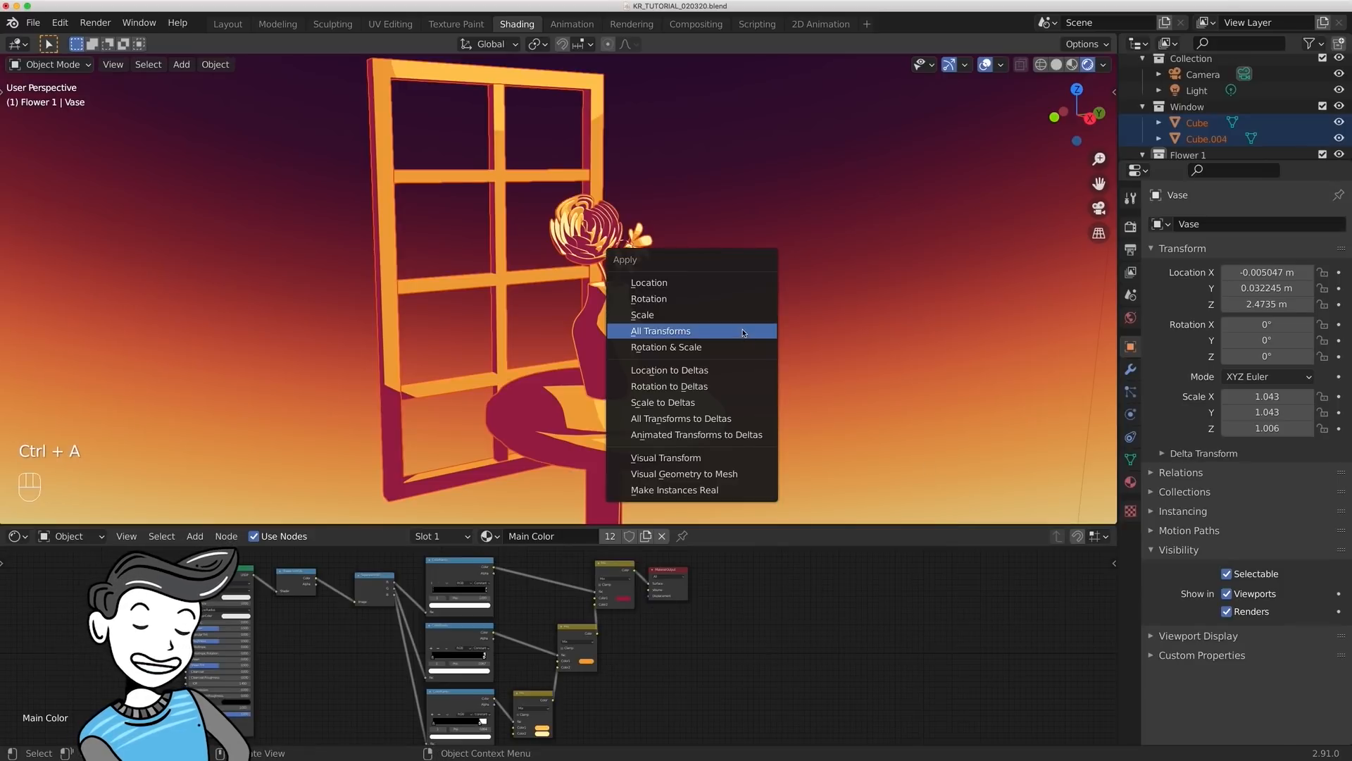
pyautogui.click(742, 328)
pyautogui.click(741, 328)
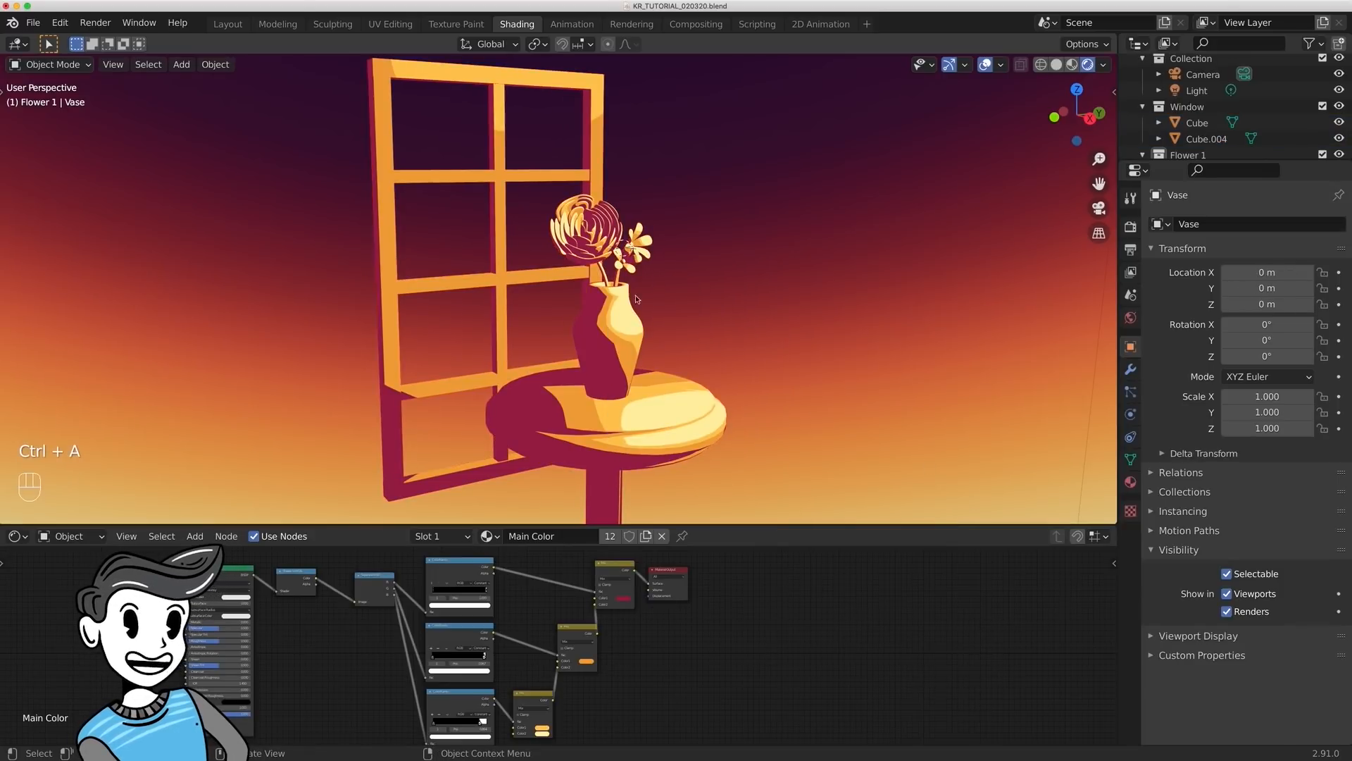
# - Add a second material slot to the large flower with a new material named Outline
pyautogui.click(576, 239)
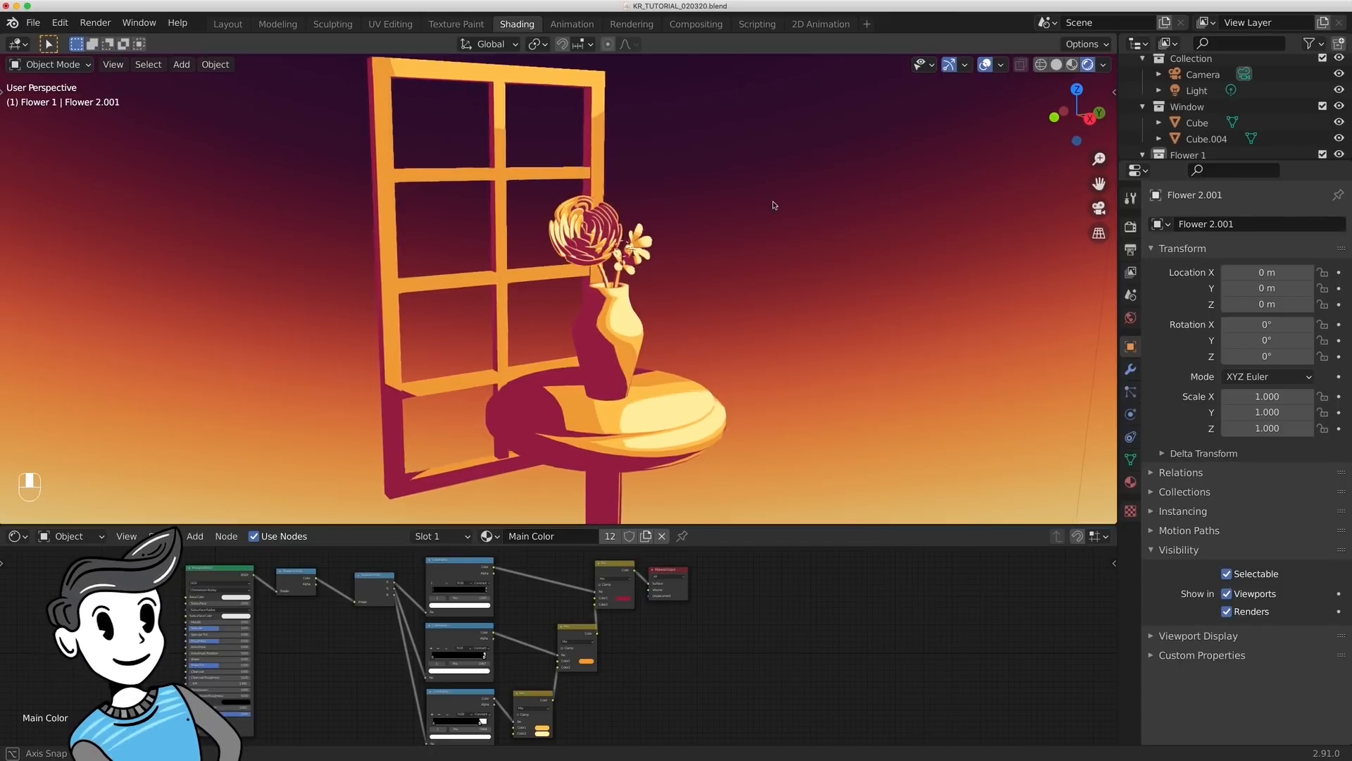
pyautogui.moveTo(776, 205); pyautogui.dragTo(758, 334, button='middle')
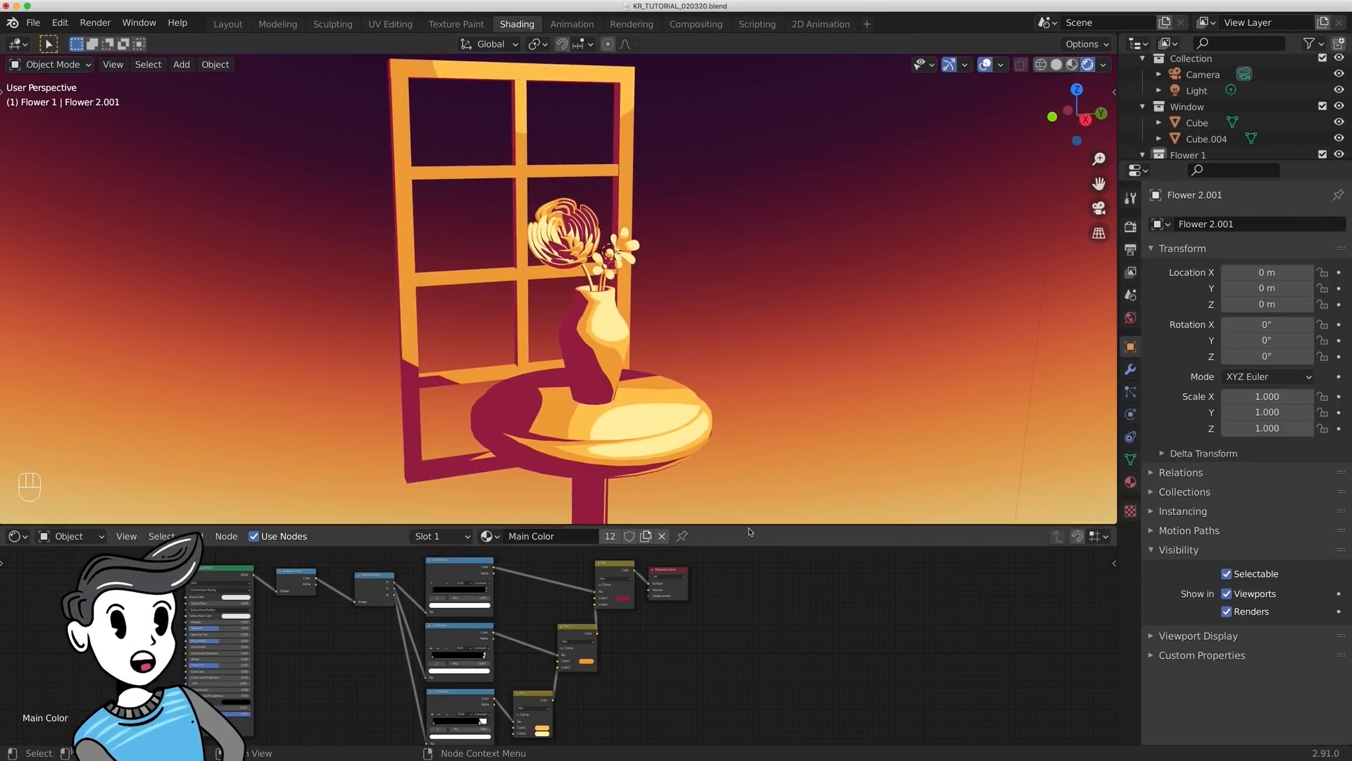
pyautogui.click(1130, 482)
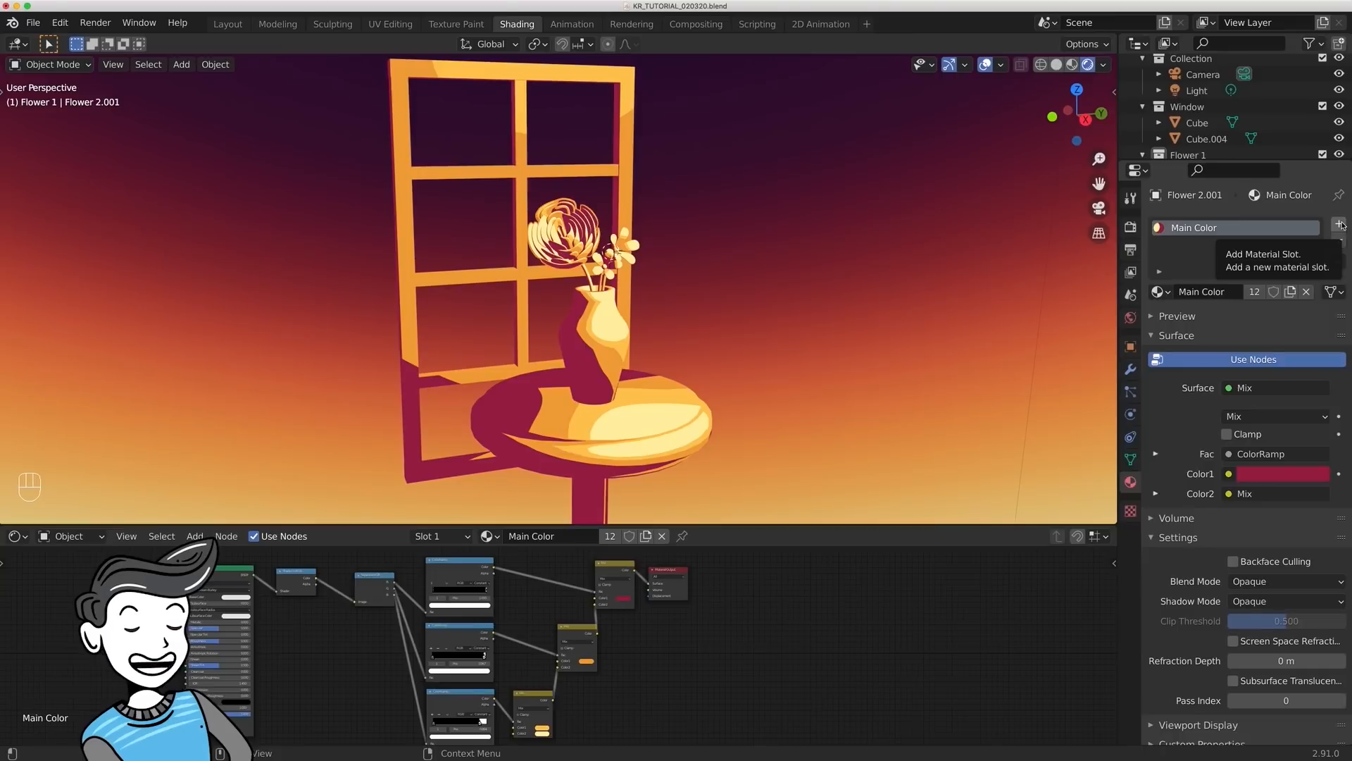
pyautogui.click(1340, 225)
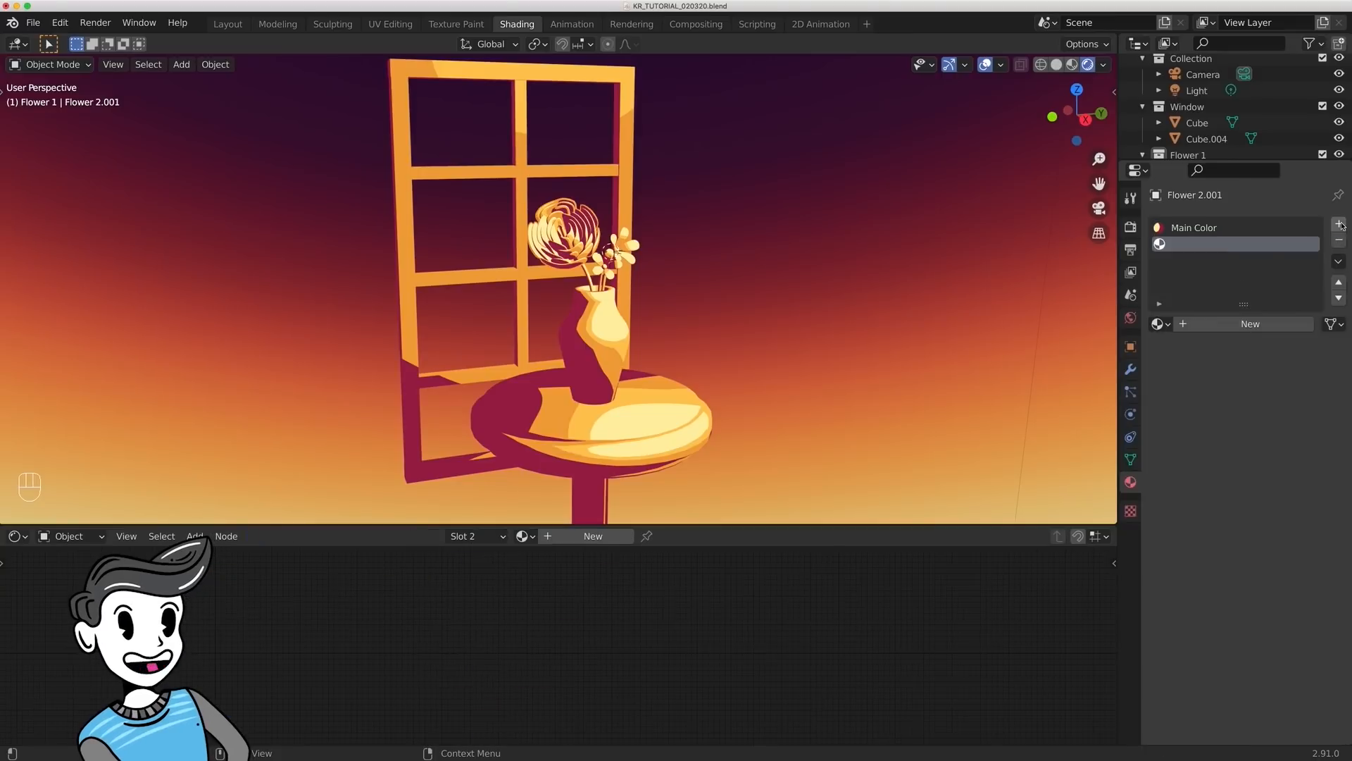
pyautogui.click(1251, 324)
pyautogui.write('Outline')
pyautogui.press('Return')
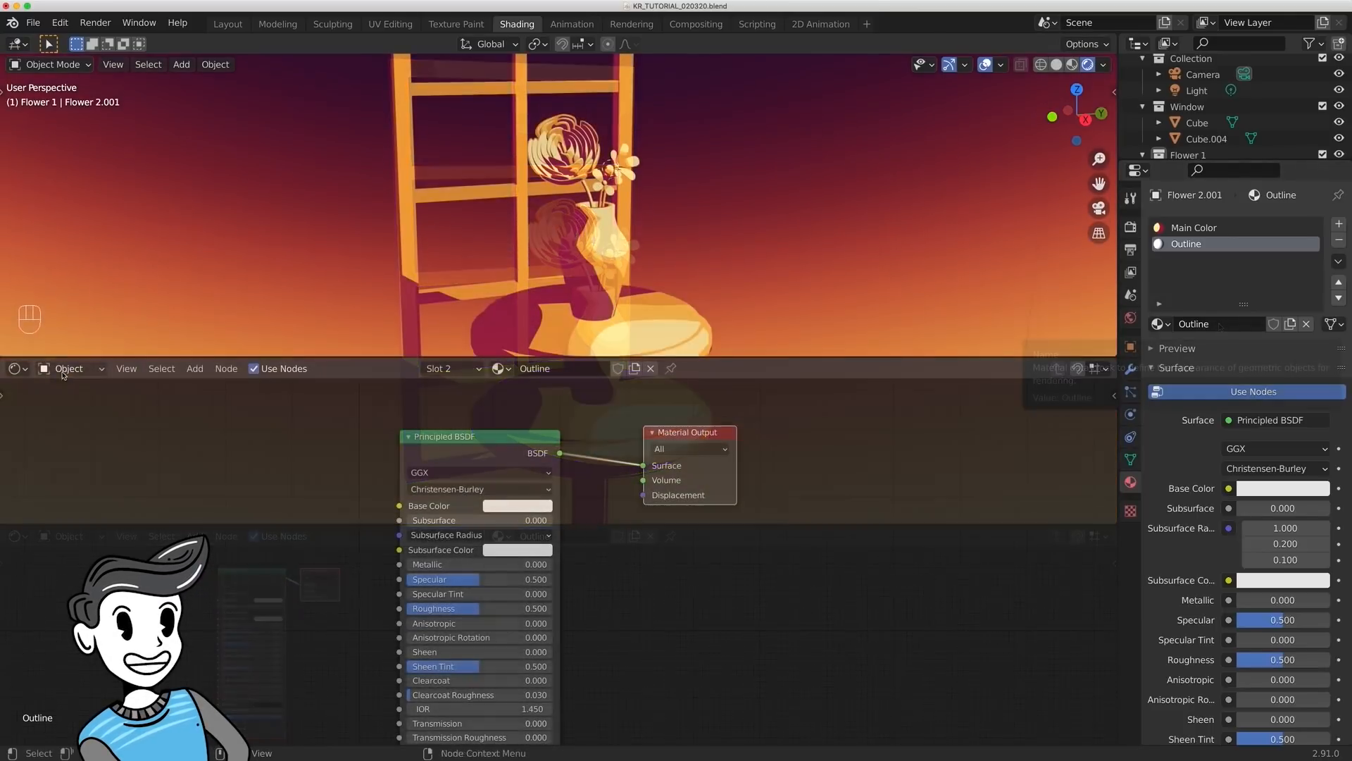
# - Replace the Outline material's Principled BSDF shader with an Emission node in the object shader graph
pyautogui.click(69, 368)
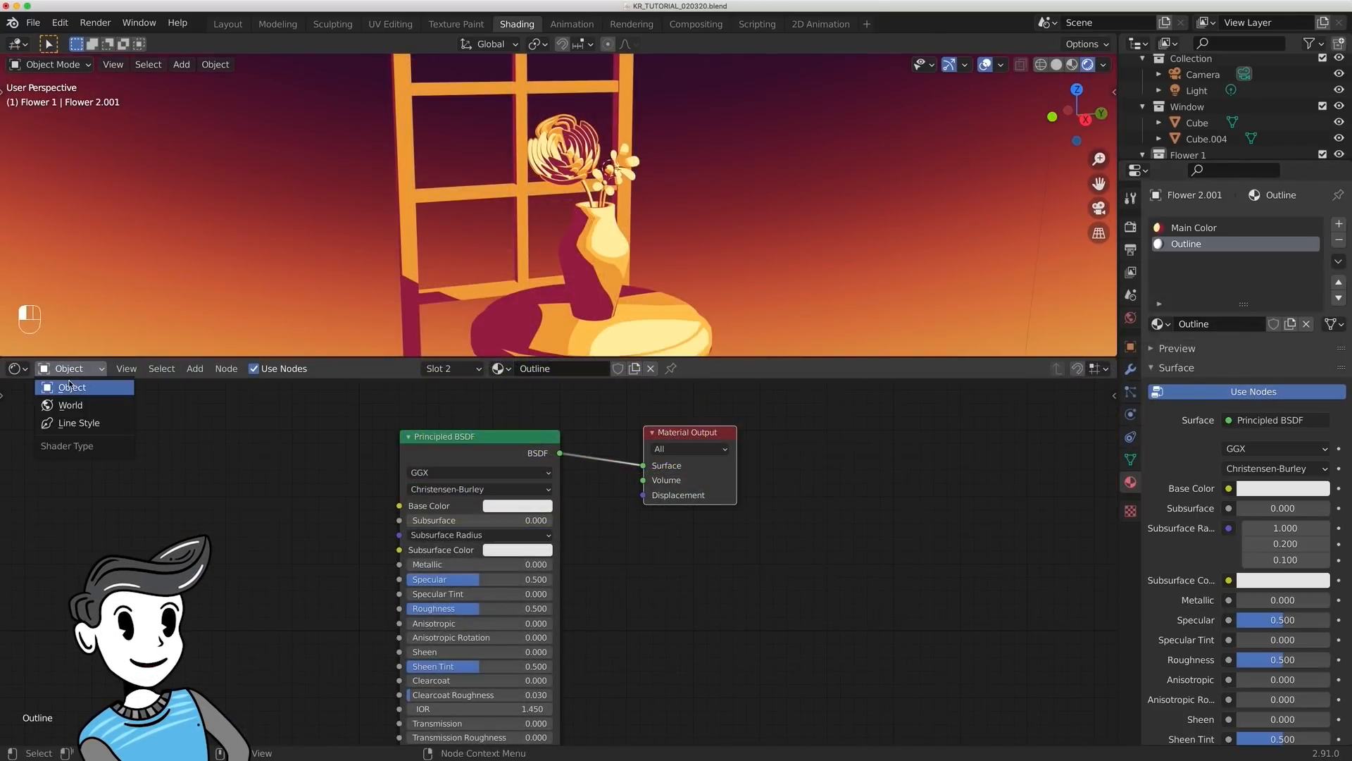
pyautogui.click(71, 386)
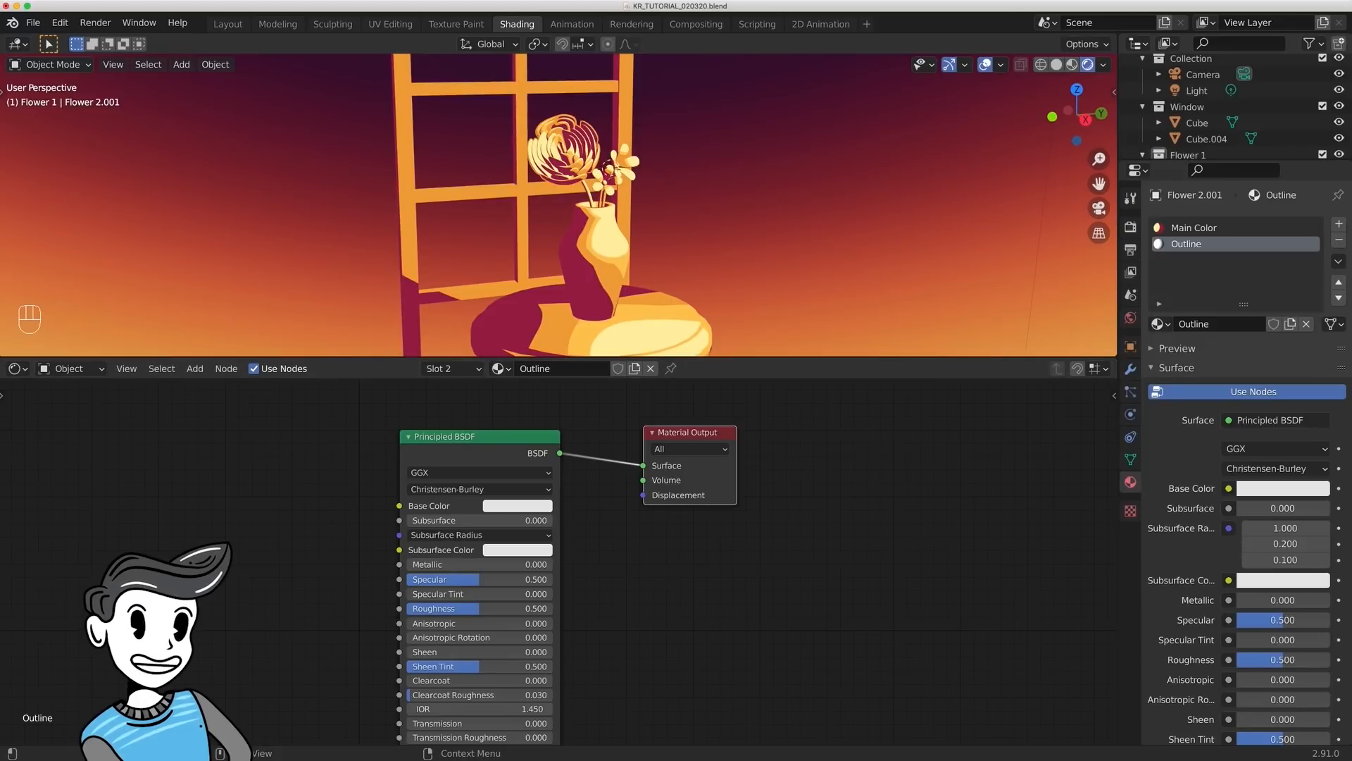
pyautogui.click(534, 439)
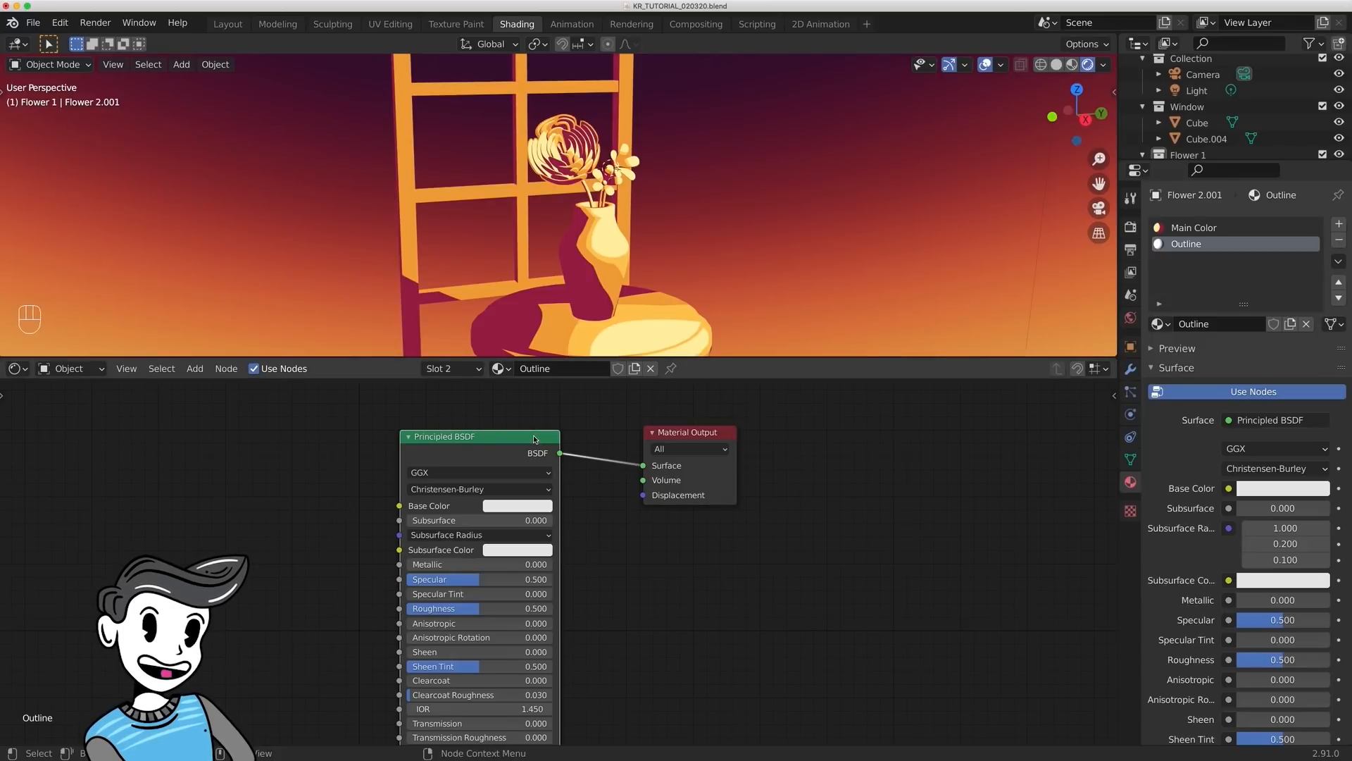
pyautogui.press('x')
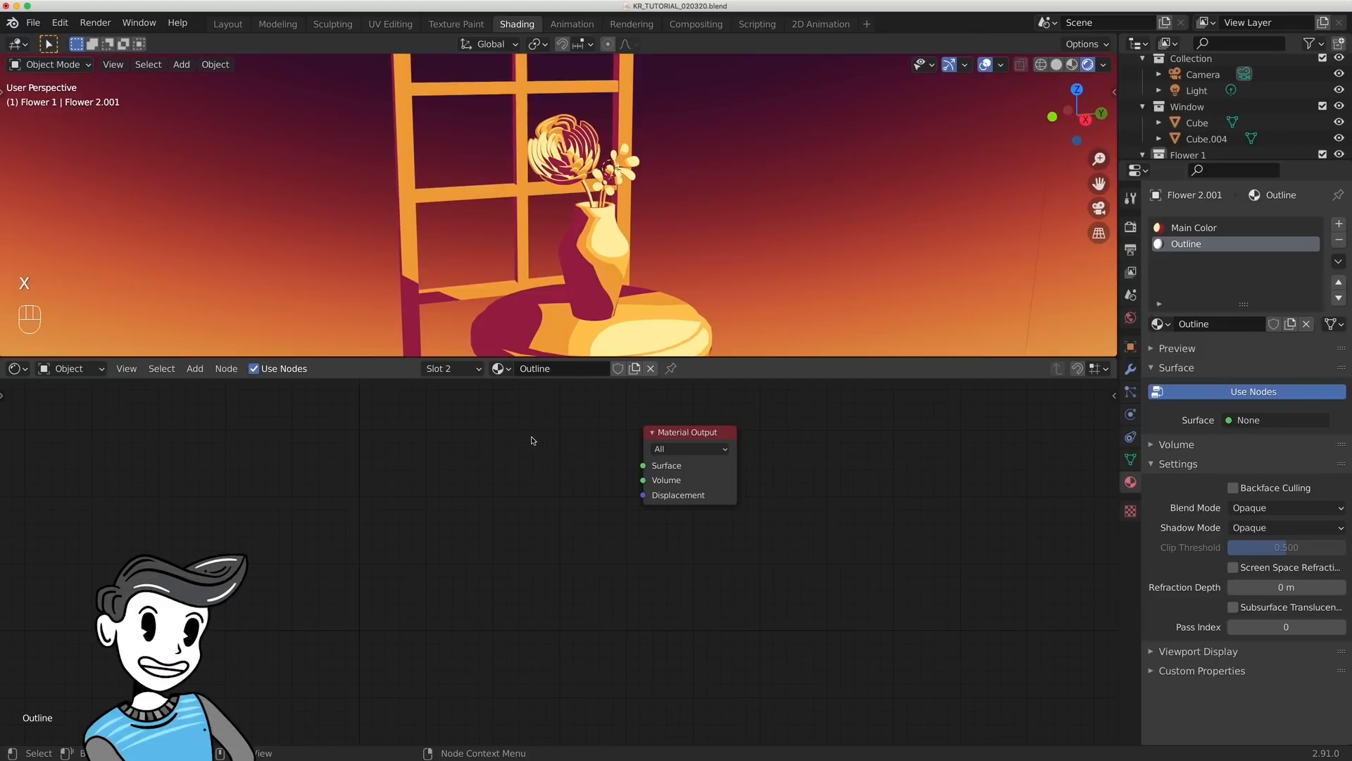
pyautogui.hotkey('shift', 'a')
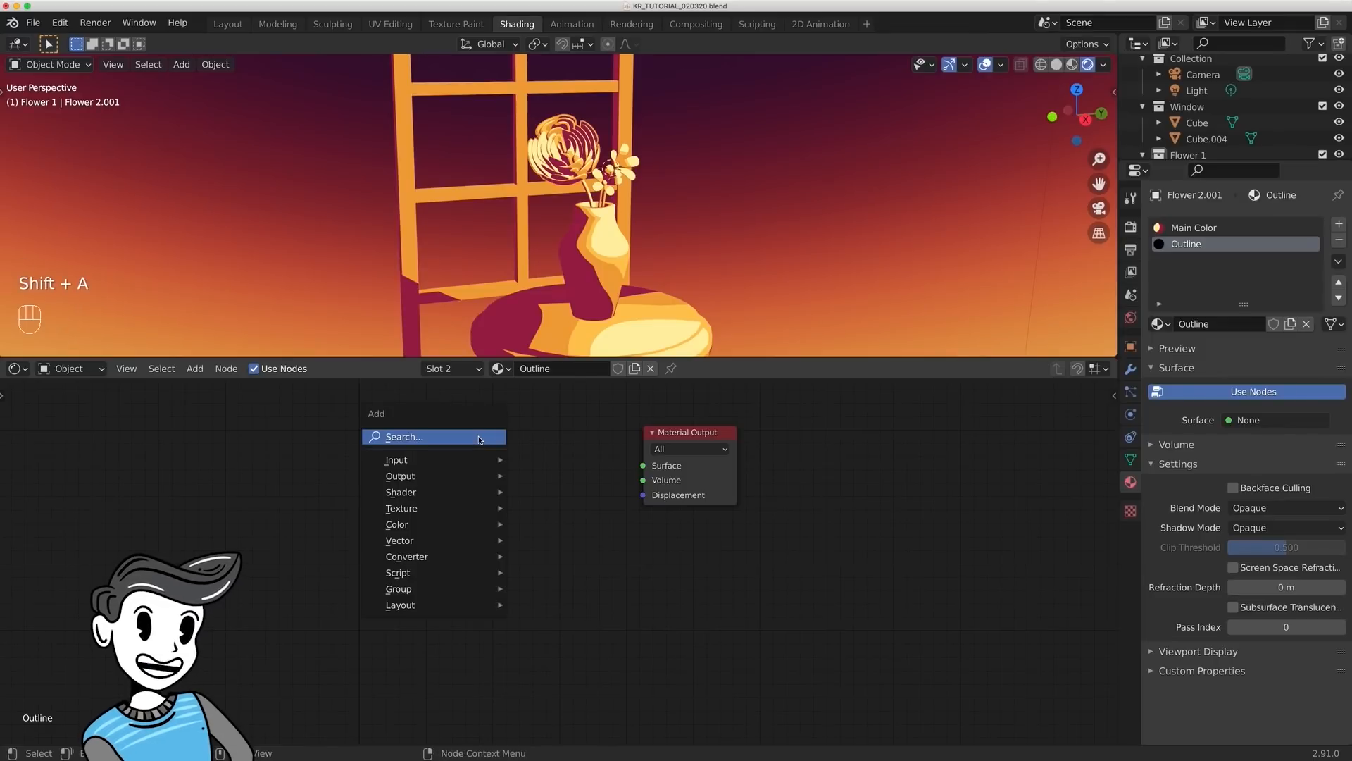
pyautogui.click(479, 439)
pyautogui.write('emission')
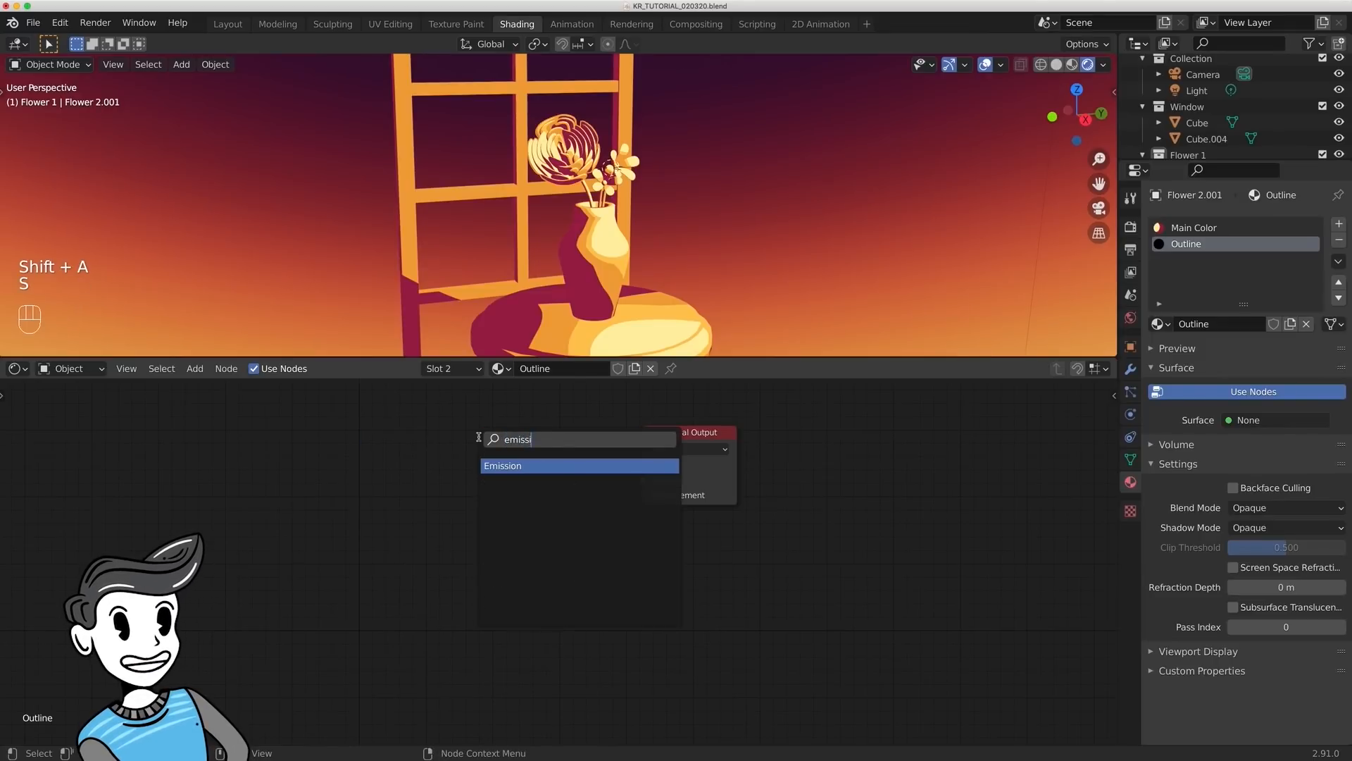
pyautogui.press('Return')
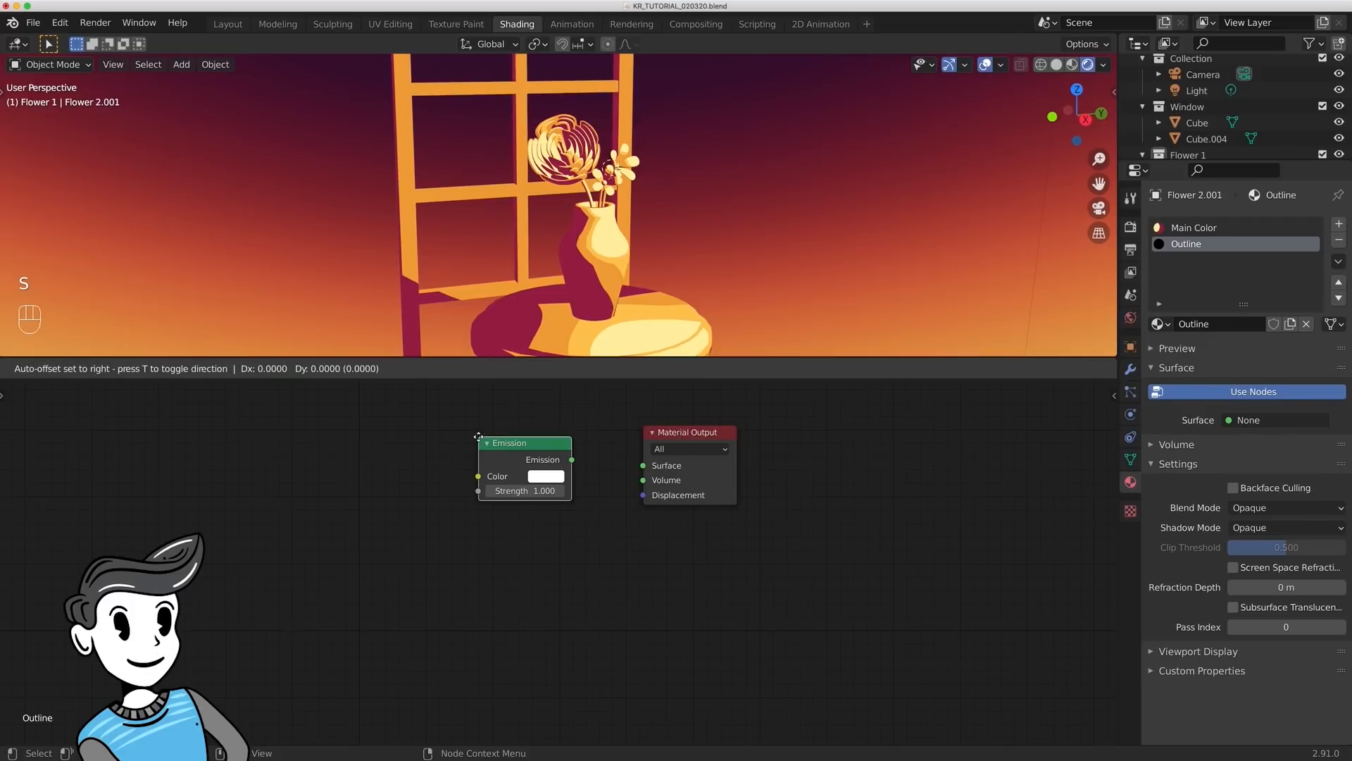
pyautogui.click(478, 436)
# - Make the Emission color black and connect the node to the Material Output's Surface input
pyautogui.click(546, 477)
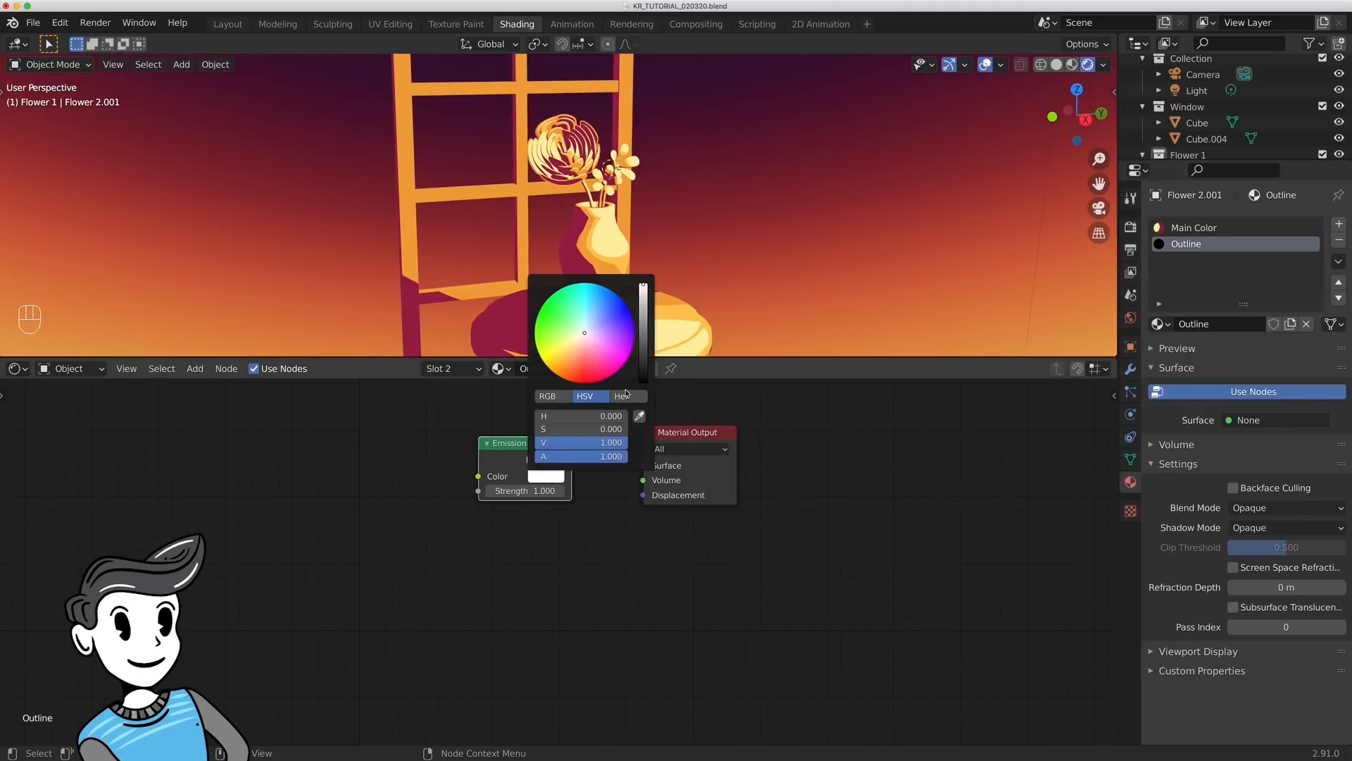
pyautogui.click(648, 383)
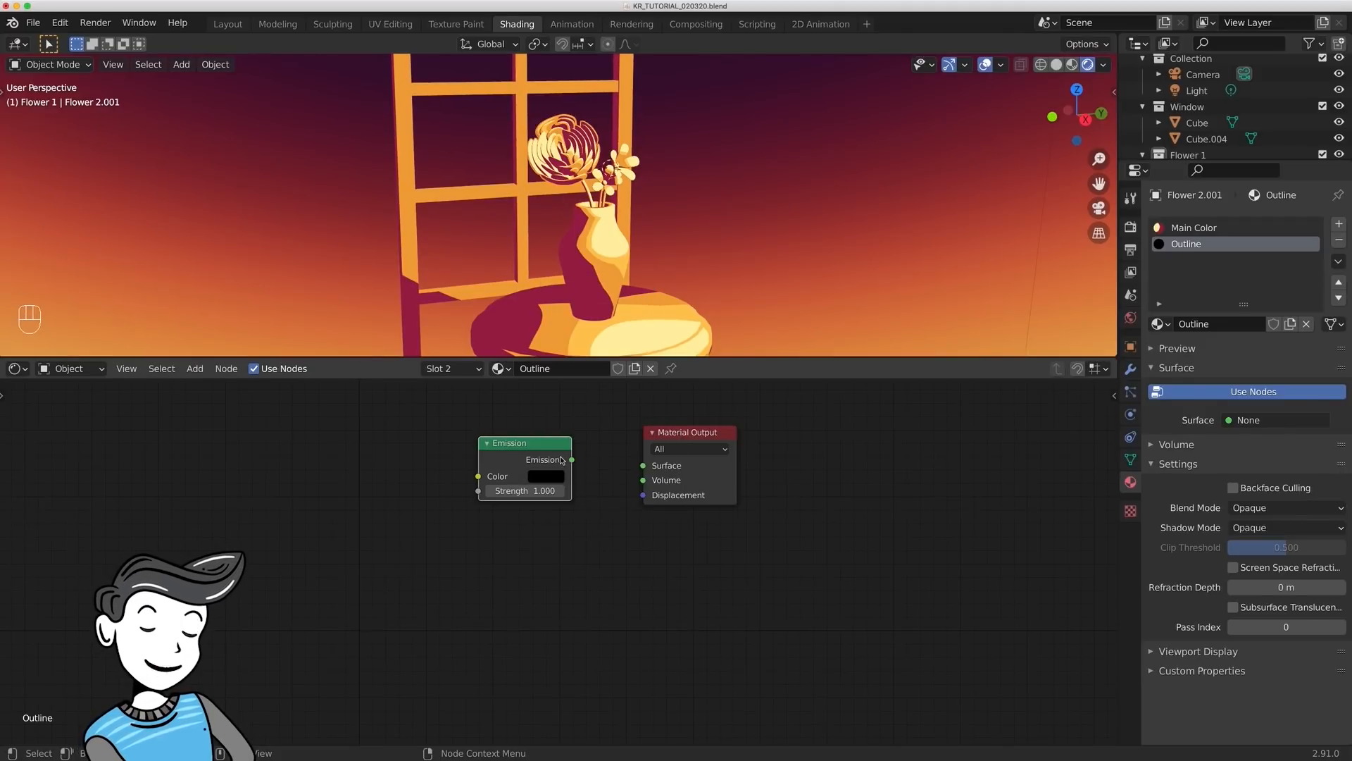
pyautogui.moveTo(555, 461); pyautogui.dragTo(644, 465)
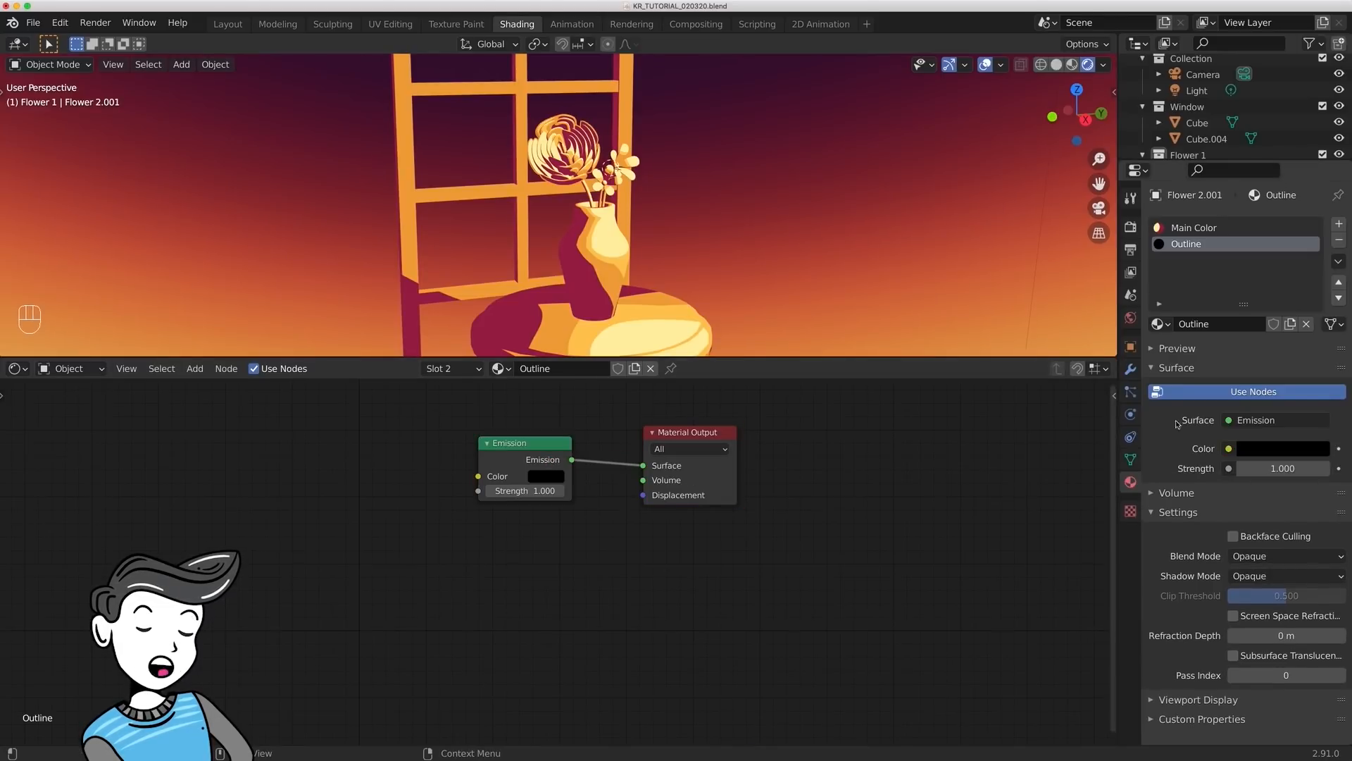
# - Enable Backface Culling on the Outline material and add a Solidify modifier to the large flower
pyautogui.click(1233, 538)
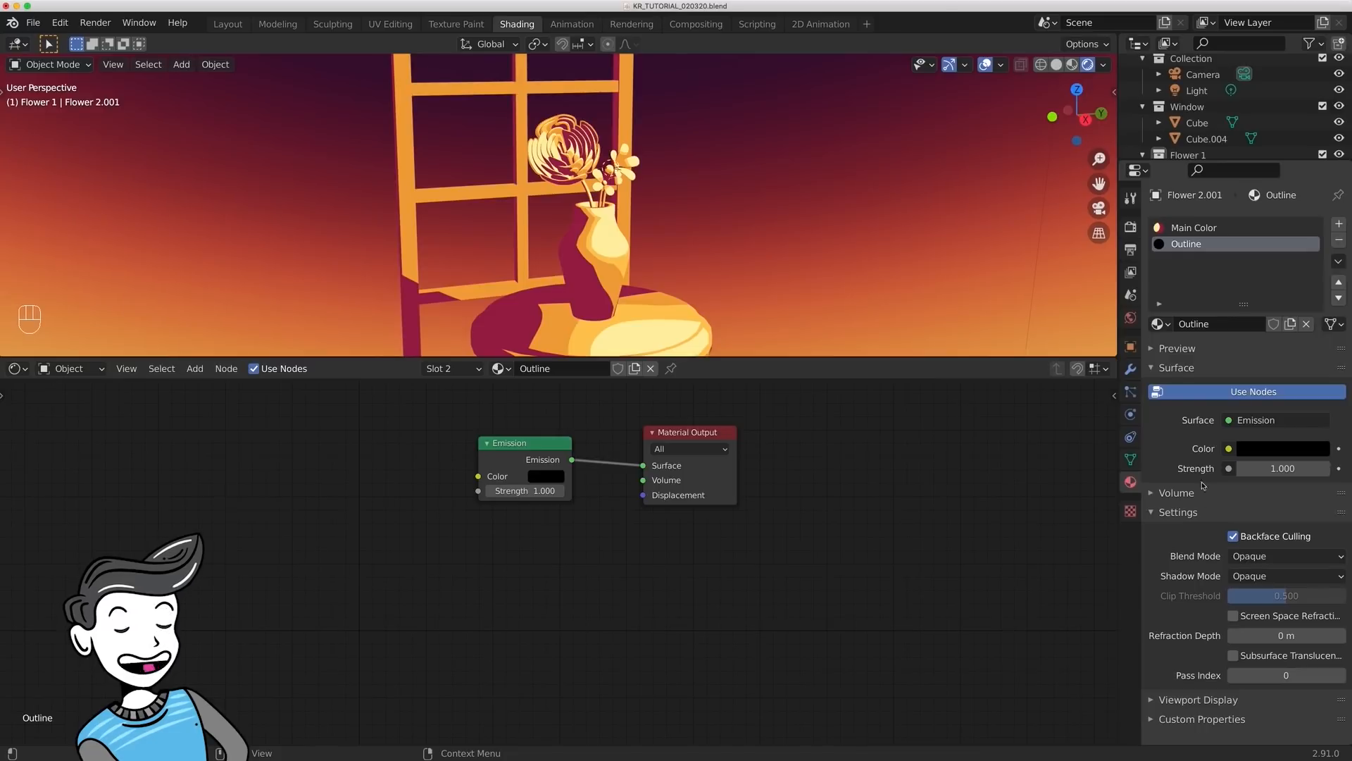
pyautogui.click(1130, 369)
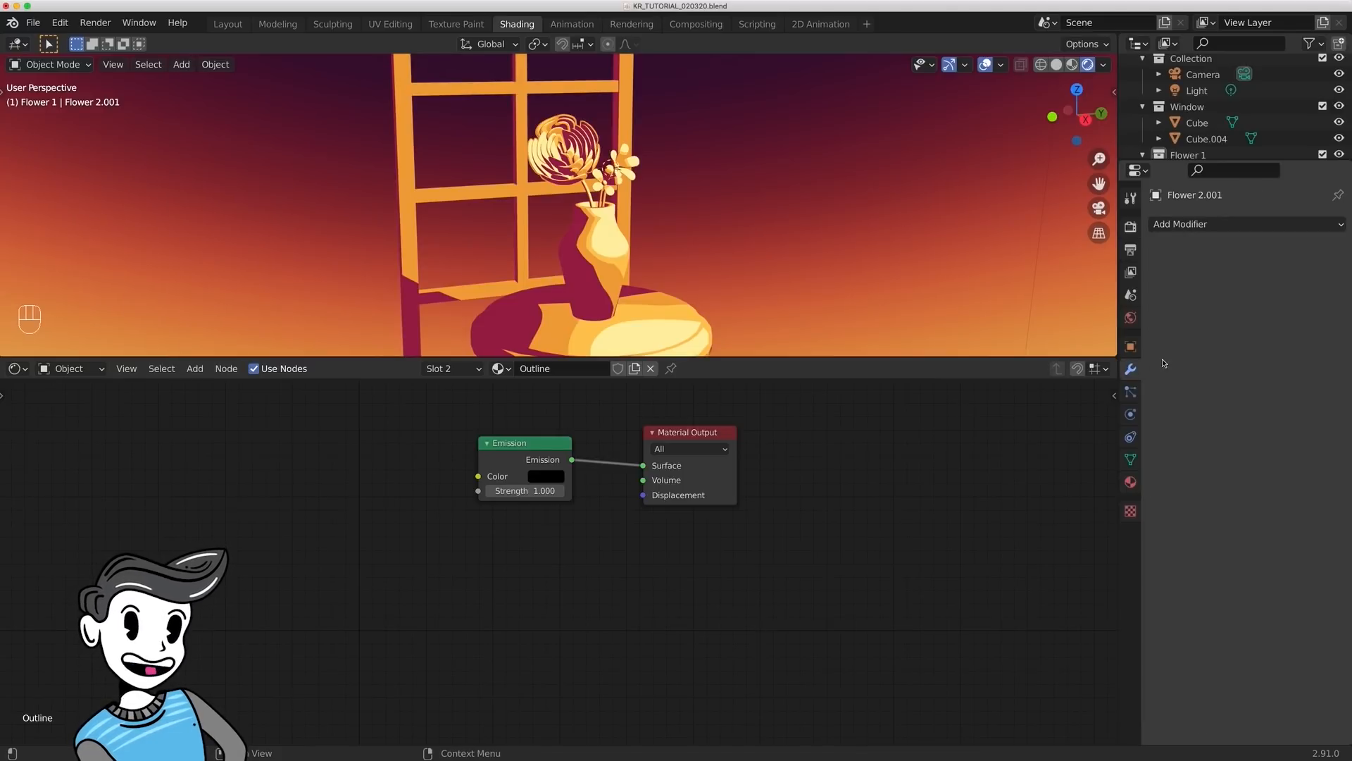
pyautogui.click(1195, 224)
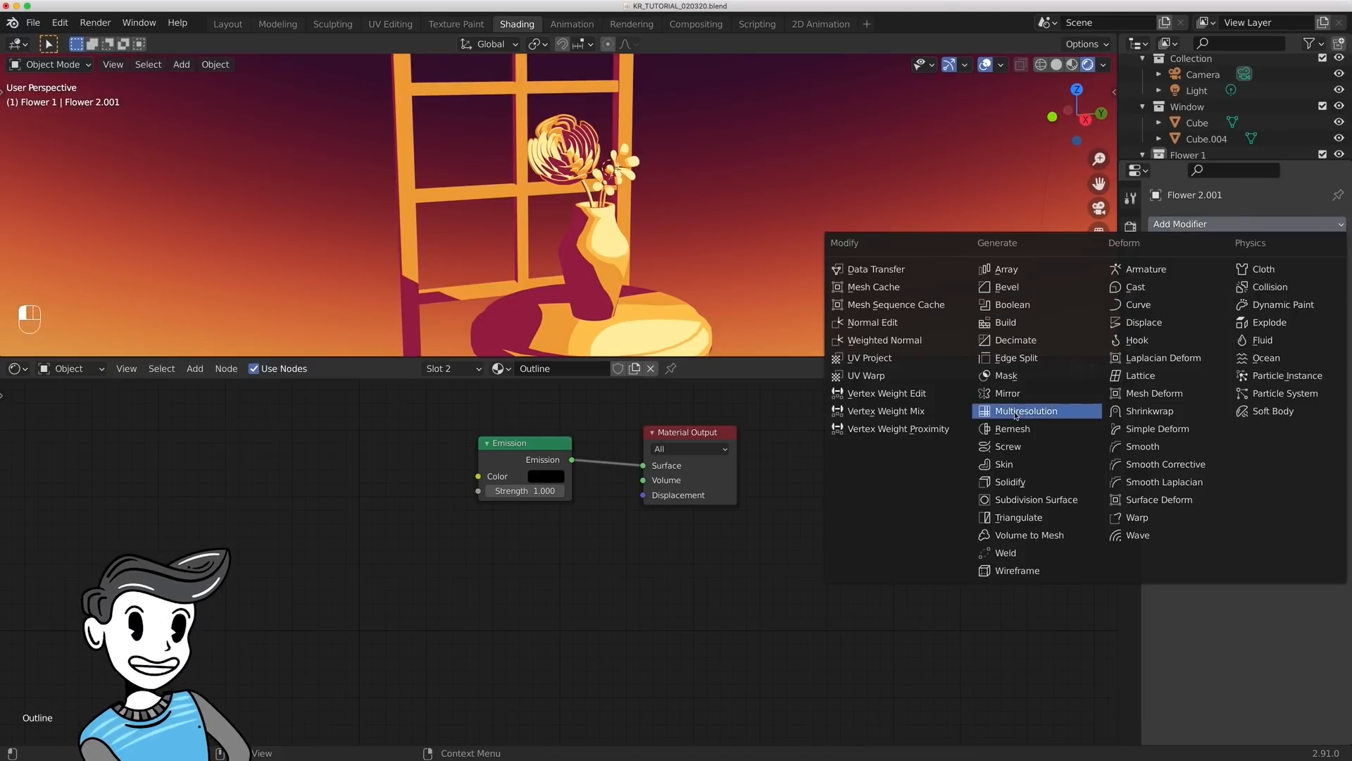
pyautogui.click(1009, 482)
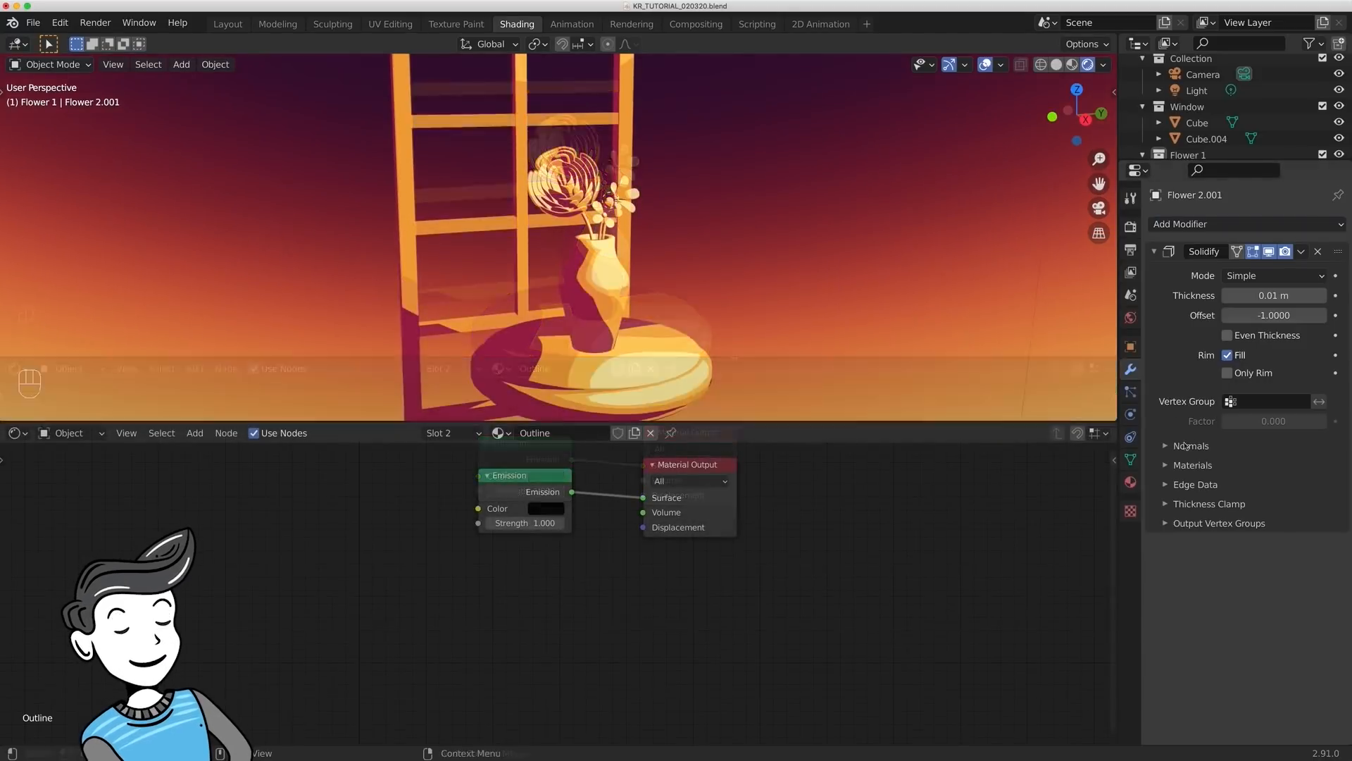
# - Flip the normals in the large flower's Solidify modifier and set its Material Offset to 1
pyautogui.click(1188, 446)
pyautogui.click(1227, 470)
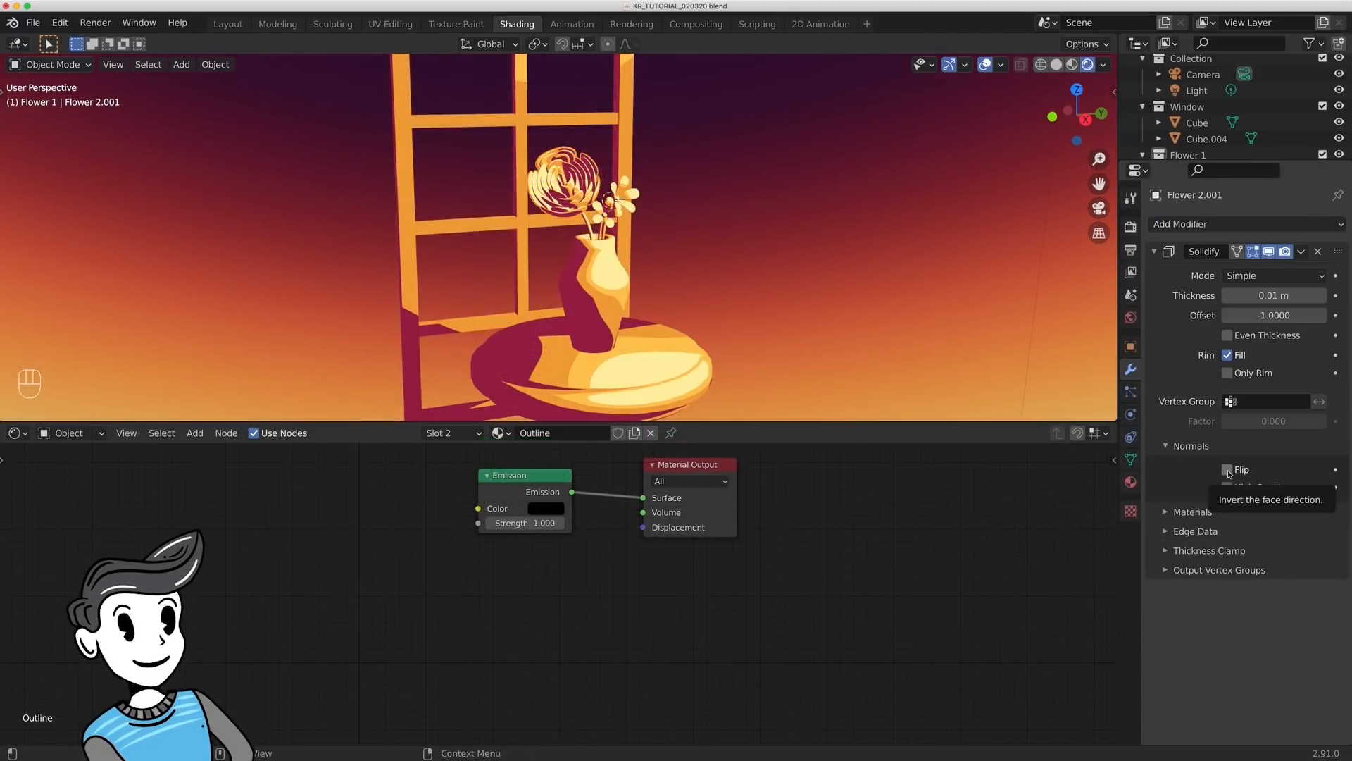
pyautogui.click(1193, 512)
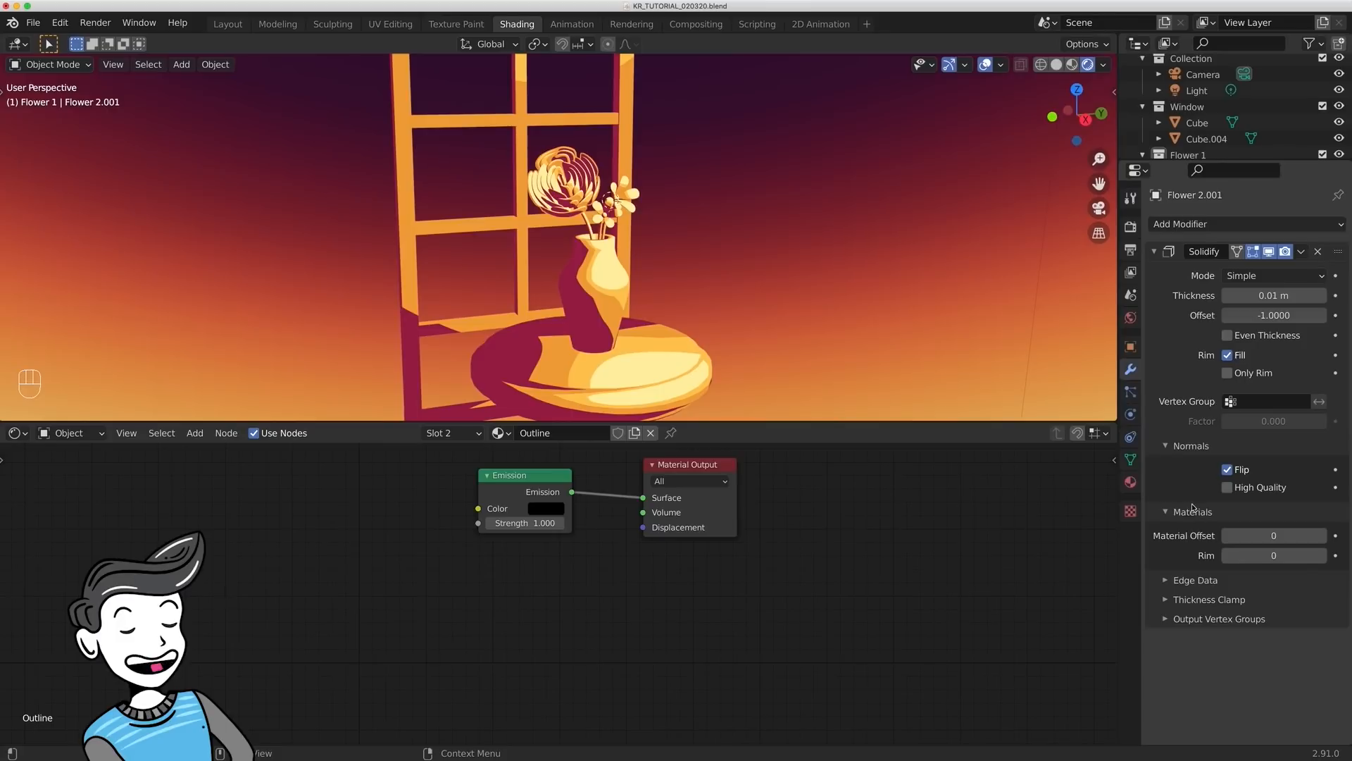
pyautogui.click(1279, 533)
pyautogui.write('1')
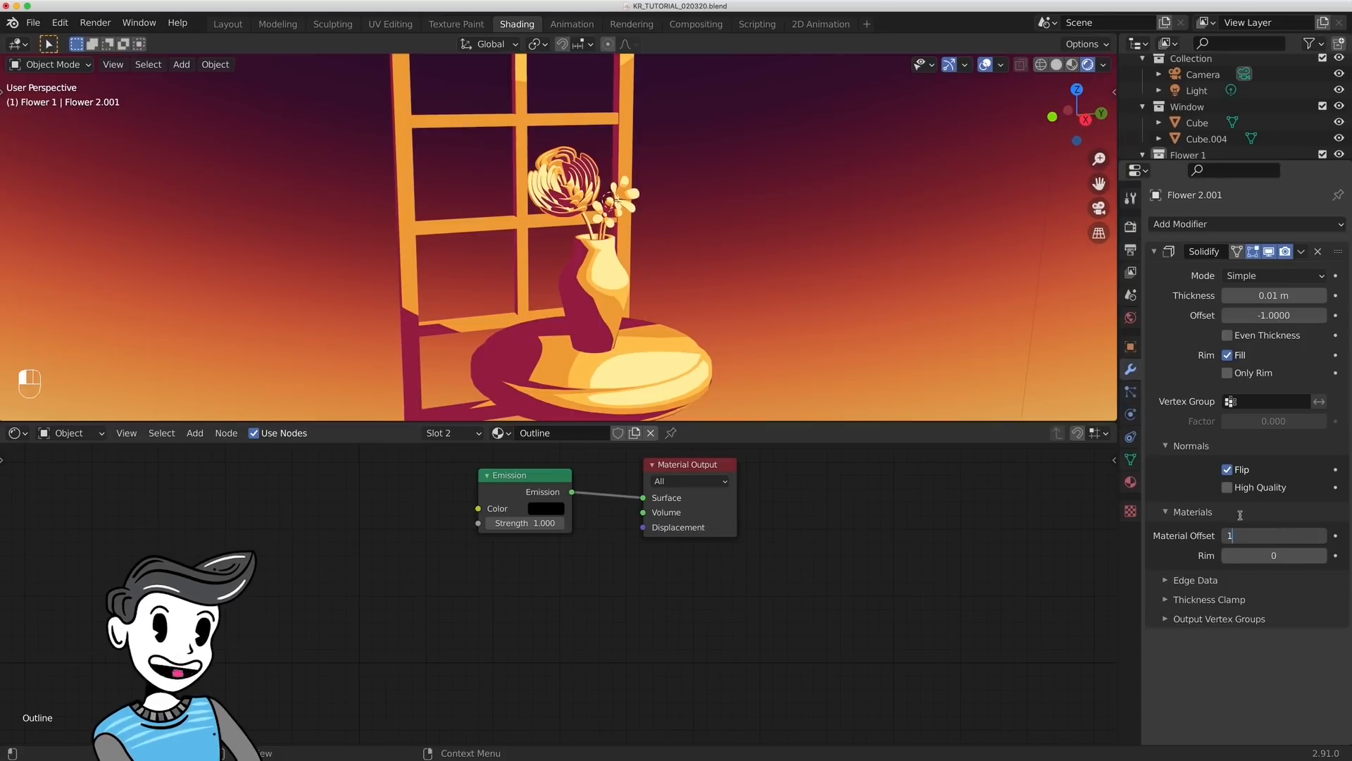
pyautogui.press('Return')
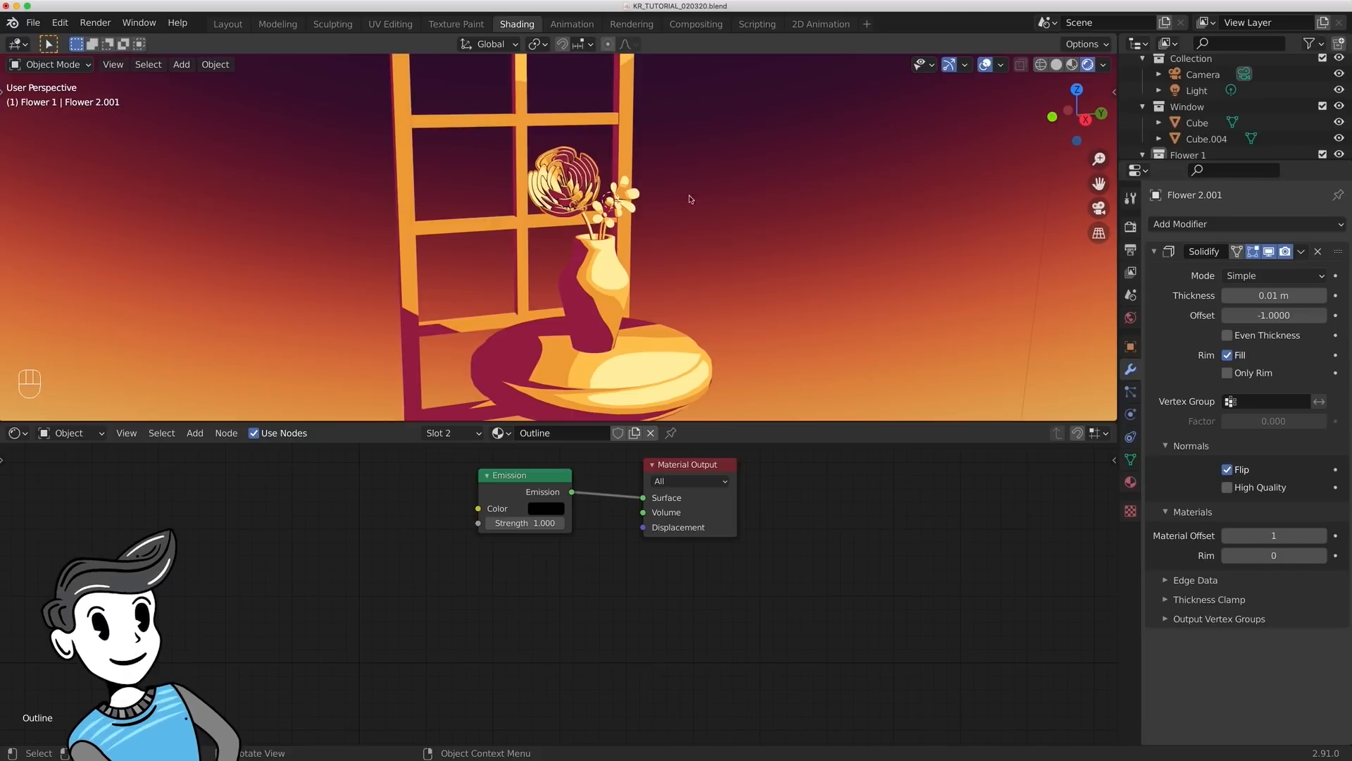
# - Set the large flower's Solidify thickness to -0.01 m
pyautogui.moveTo(552, 237); pyautogui.dragTo(588, 254, button='middle')
pyautogui.scroll(4, 595, 233)
pyautogui.keyDown('shift'); pyautogui.moveTo(648, 173); pyautogui.dragTo(598, 223, button='middle'); pyautogui.keyUp('shift')
pyautogui.scroll(3, 602, 221)
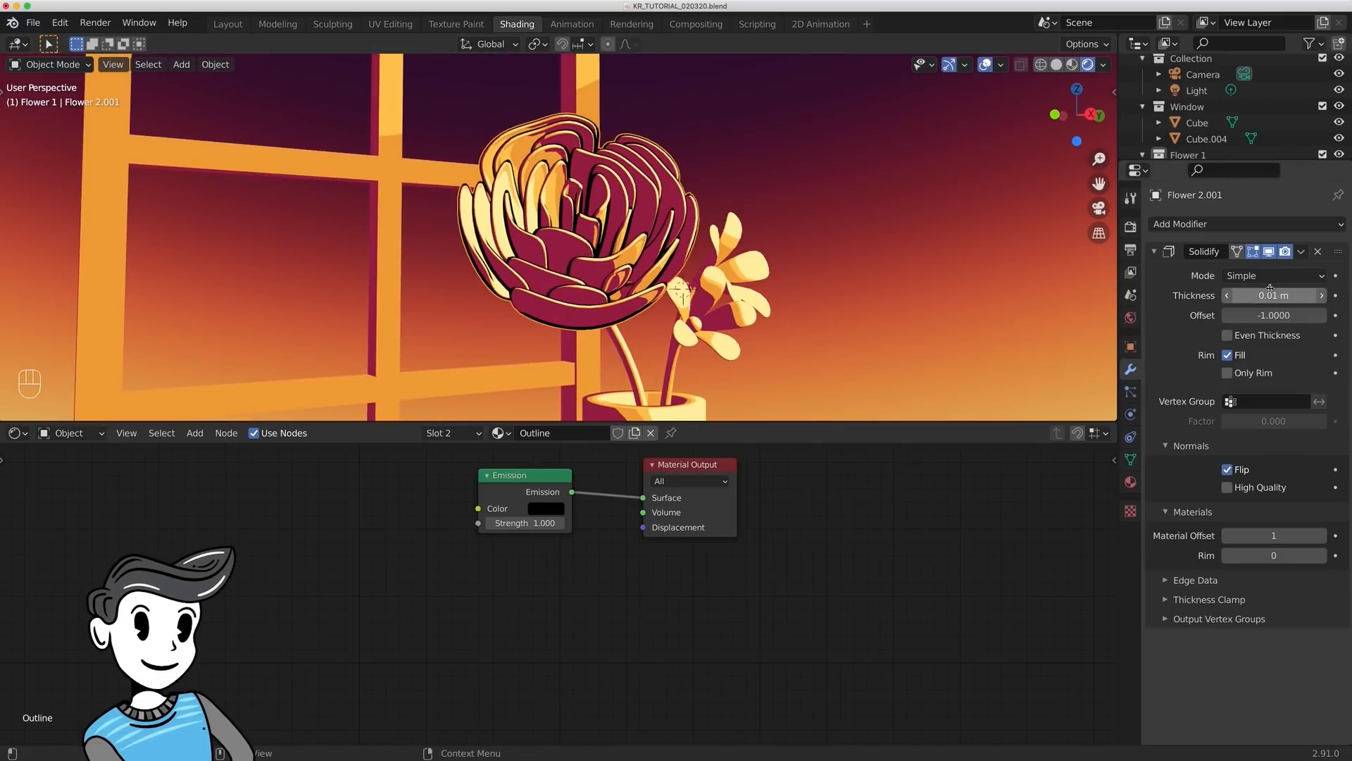
pyautogui.moveTo(1270, 290)
pyautogui.mouseDown()
pyautogui.moveTo(1247, 290)
pyautogui.moveTo(1263, 290)
pyautogui.mouseUp()
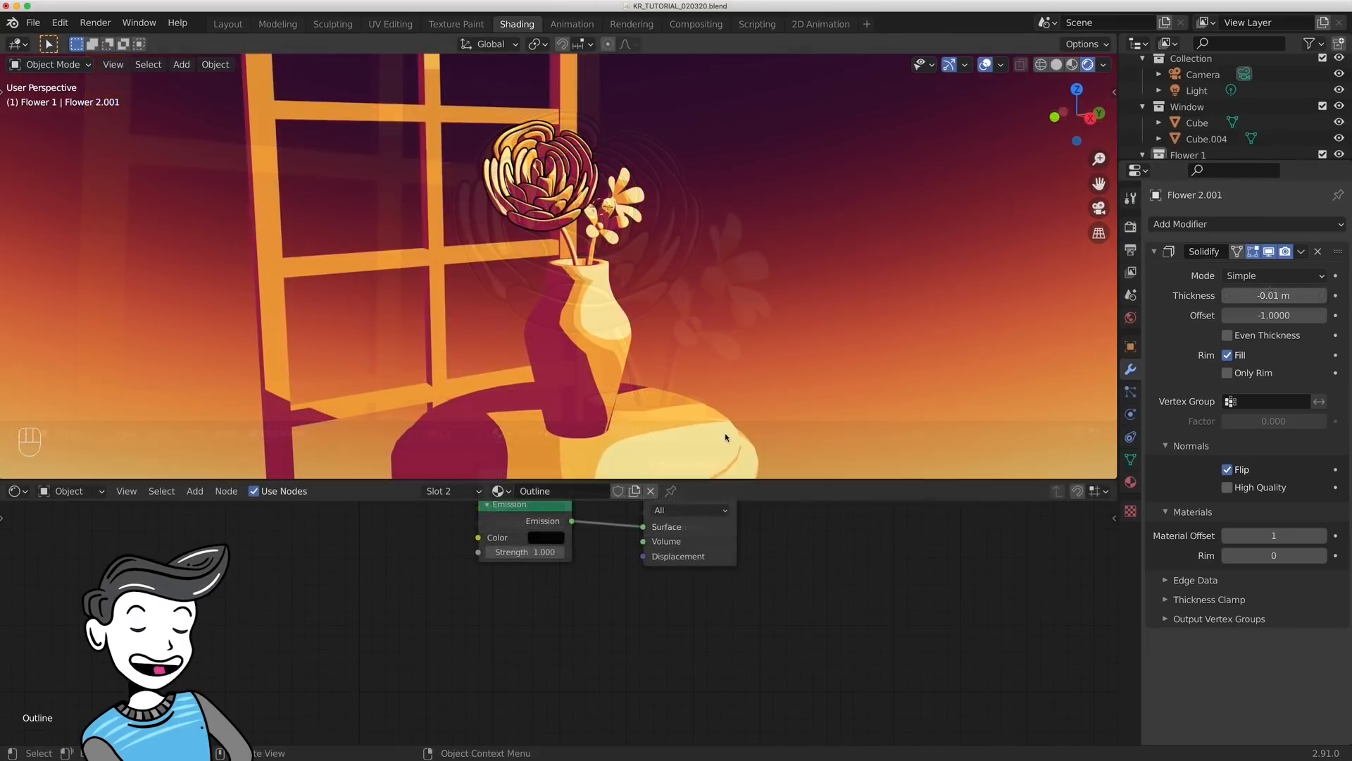
# - Link the large flower's Solidify modifier and materials to the table
pyautogui.click(725, 432)
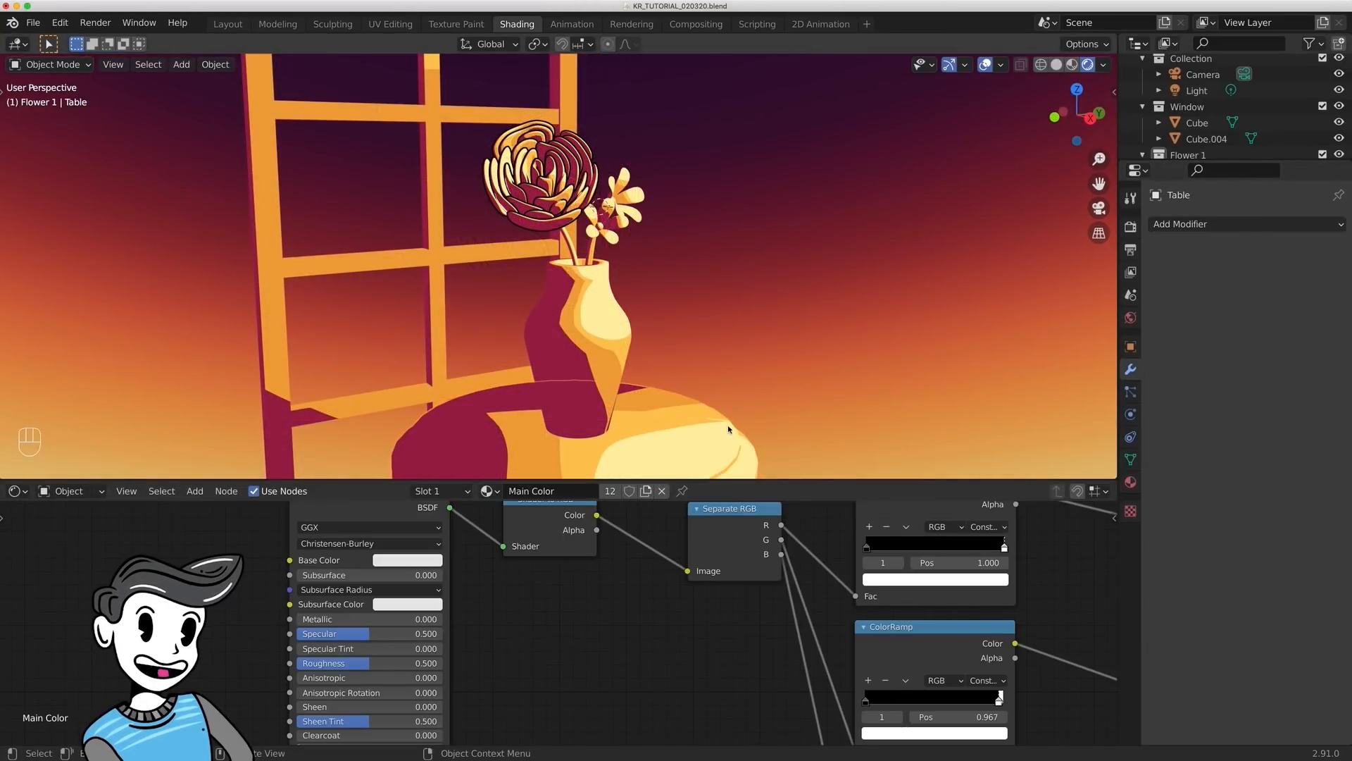
pyautogui.keyDown('shift'); pyautogui.click(574, 197); pyautogui.keyUp('shift')
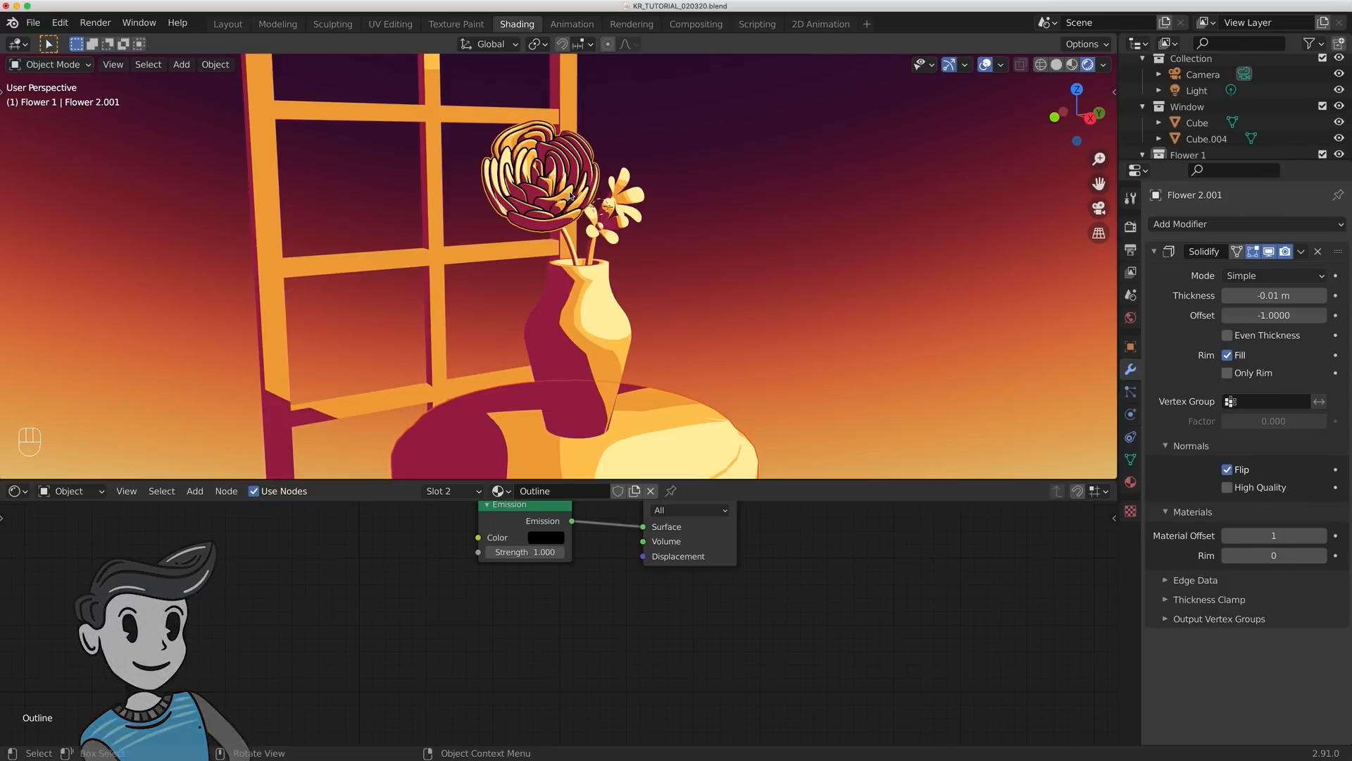
pyautogui.hotkey('ctrl', 'l')
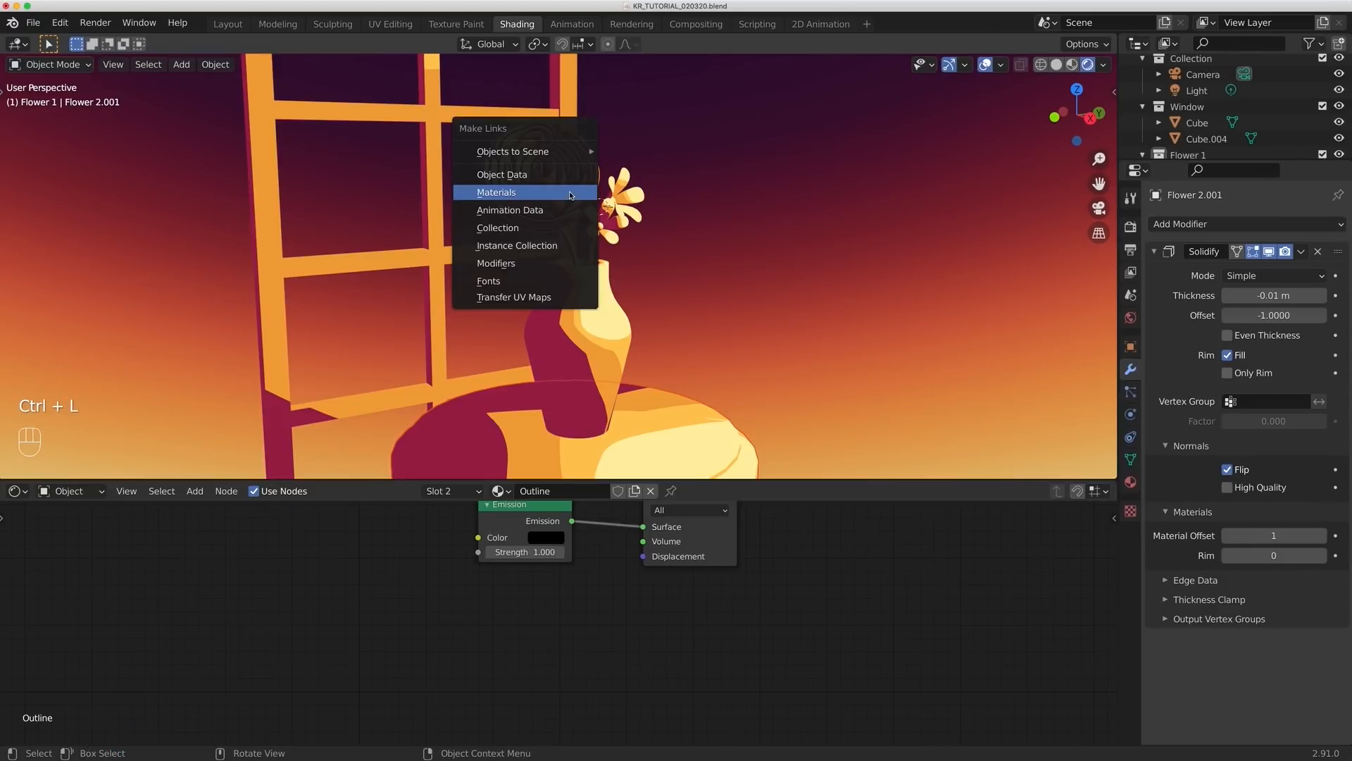
pyautogui.click(536, 263)
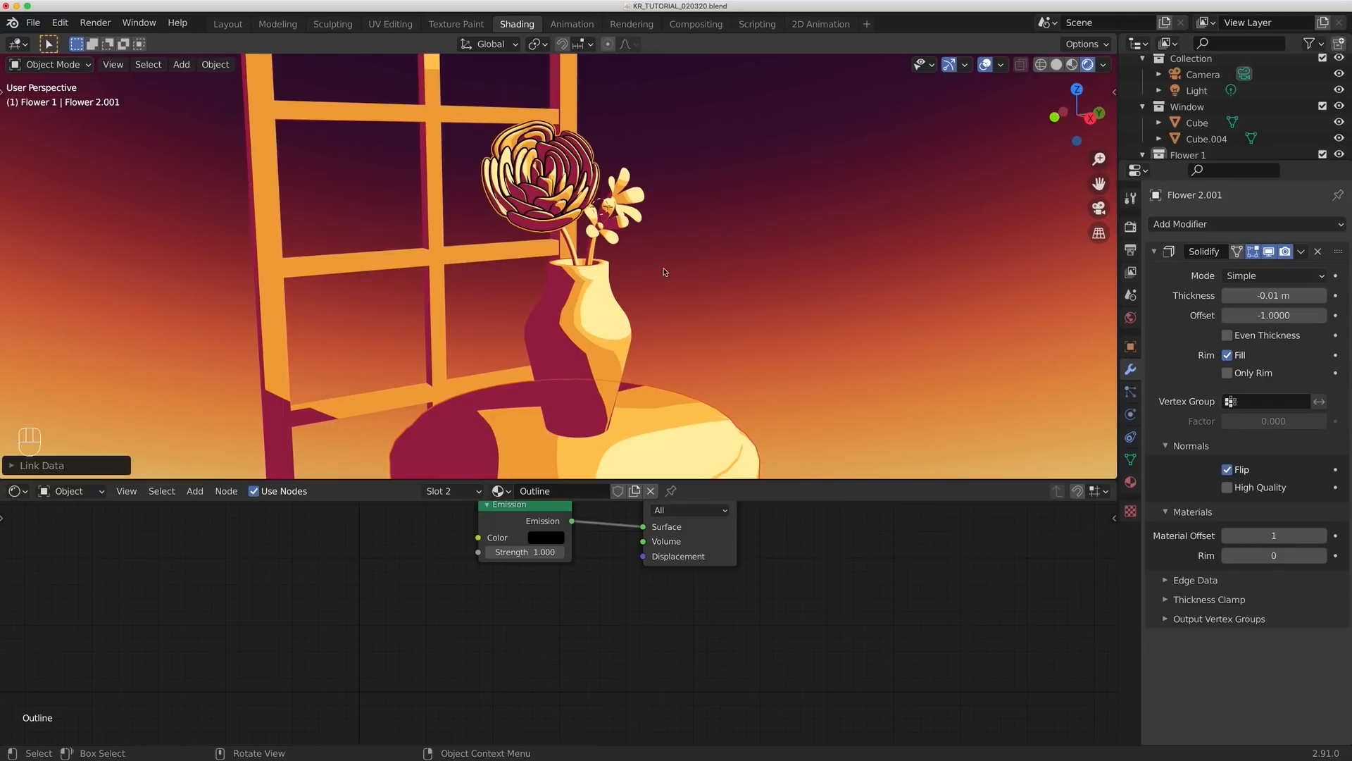
pyautogui.hotkey('ctrl', 'l')
pyautogui.click(611, 206)
# - Set the table's Solidify thickness to -0.02 m for a heavier outline
pyautogui.keyDown('shift'); pyautogui.moveTo(819, 332); pyautogui.dragTo(806, 250, button='middle'); pyautogui.keyUp('shift')
pyautogui.click(657, 351)
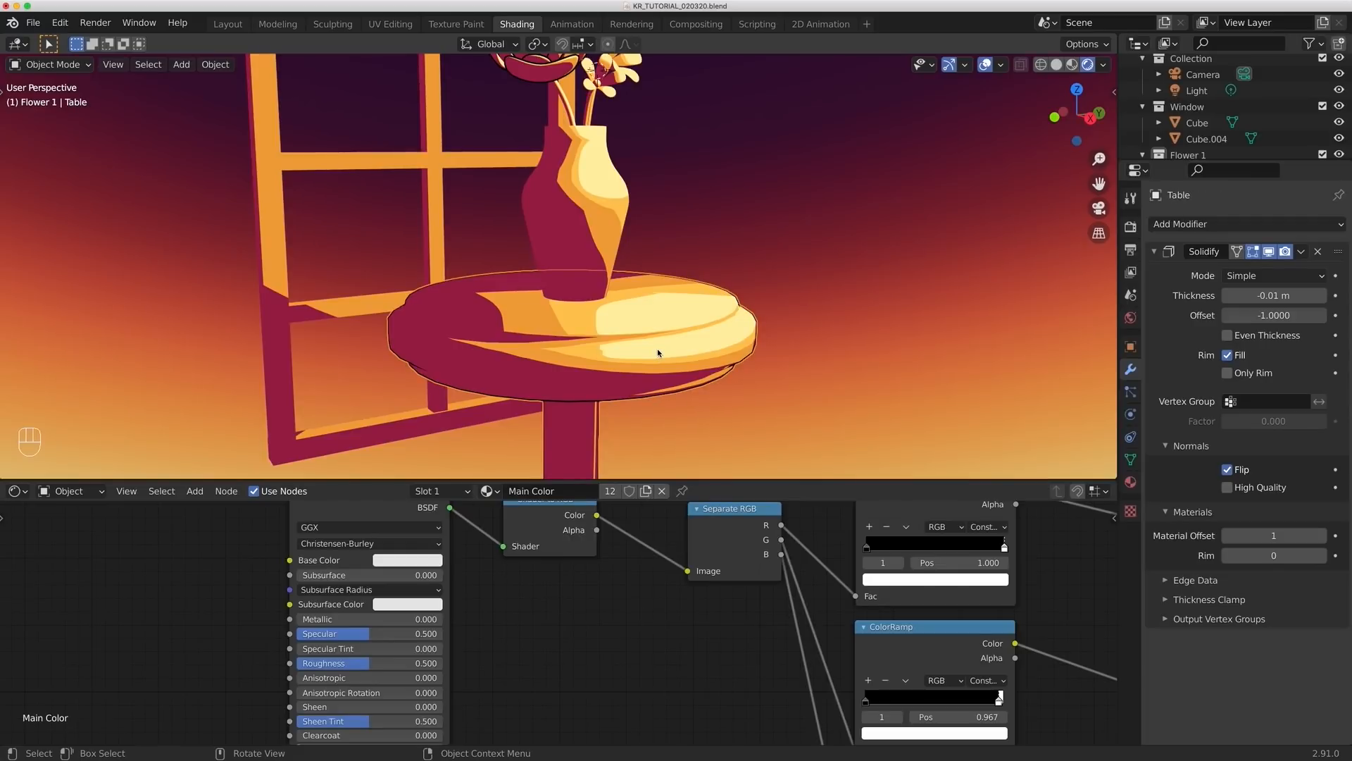
pyautogui.moveTo(680, 372)
pyautogui.mouseDown(button='middle')
pyautogui.moveTo(685, 346)
pyautogui.moveTo(694, 367)
pyautogui.moveTo(682, 374)
pyautogui.mouseUp(button='middle')
pyautogui.moveTo(1273, 295); pyautogui.dragTo(1286, 295)
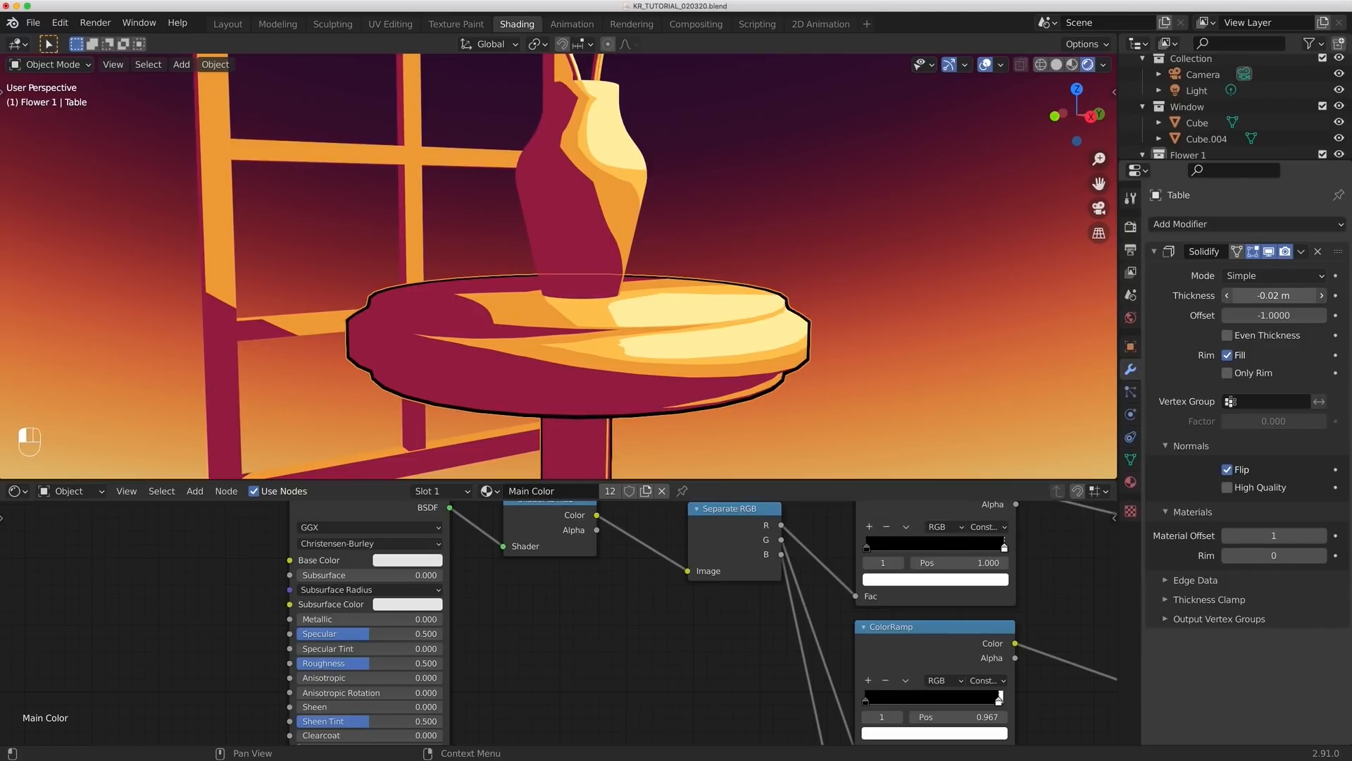
# - Save the file and link the table's Solidify modifier and materials to the vase
pyautogui.moveTo(849, 284); pyautogui.dragTo(770, 236, button='middle')
pyautogui.scroll(-4, 839, 252)
pyautogui.scroll(3, 786, 262)
pyautogui.press('super+s')
pyautogui.press('super+l')
pyautogui.click(621, 430)
pyautogui.press('super+l')
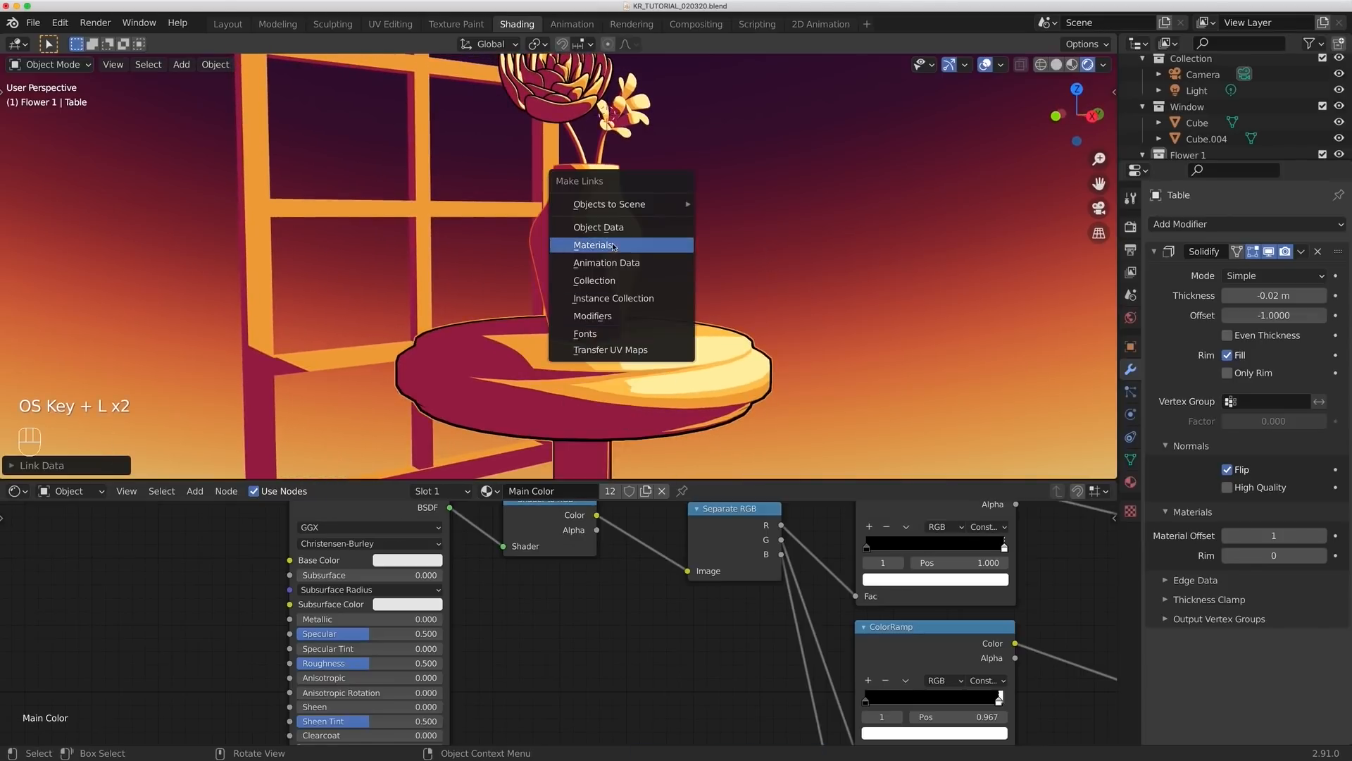
pyautogui.click(636, 246)
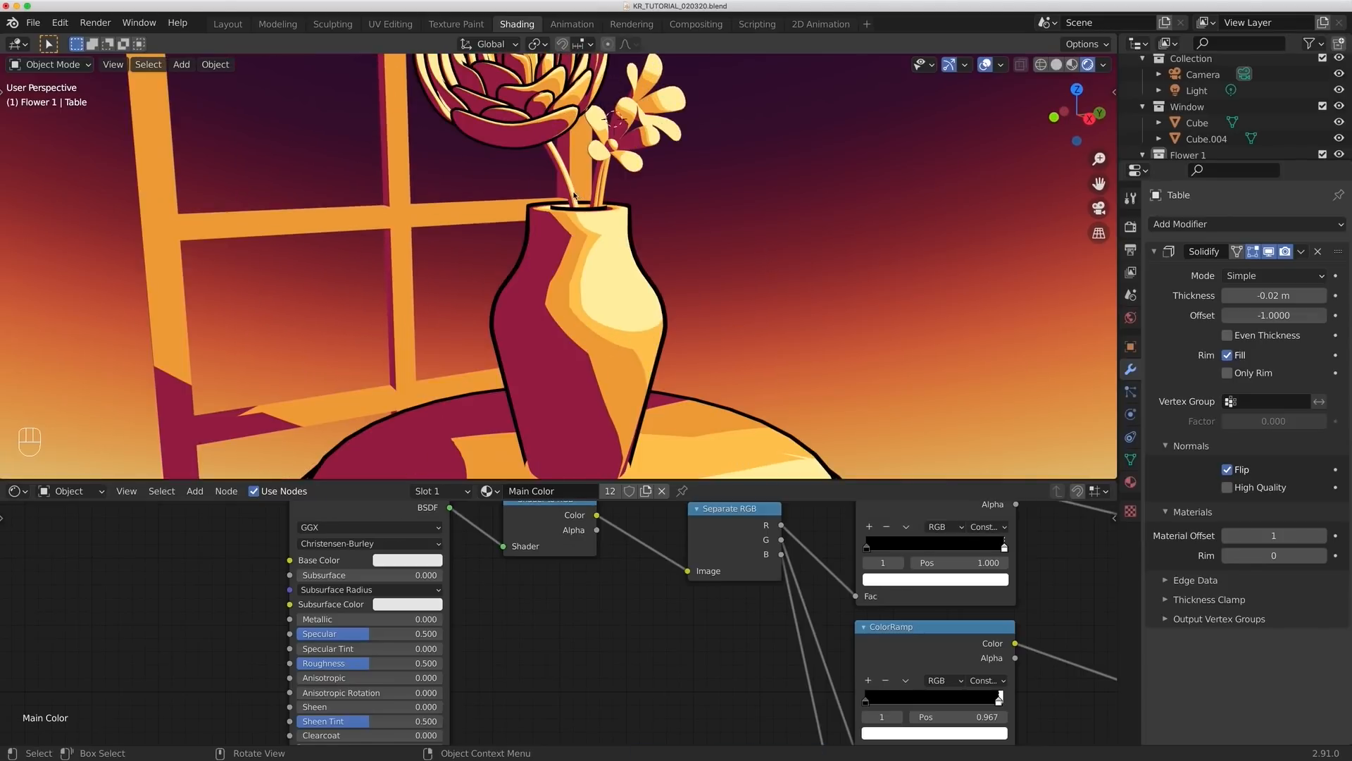
# - Link the large flower's Solidify modifier and materials to the flower stems in the vase
pyautogui.click(580, 167)
pyautogui.keyDown('shift'); pyautogui.click(604, 170); pyautogui.keyUp('shift')
pyautogui.moveTo(604, 173); pyautogui.dragTo(562, 185, button='middle')
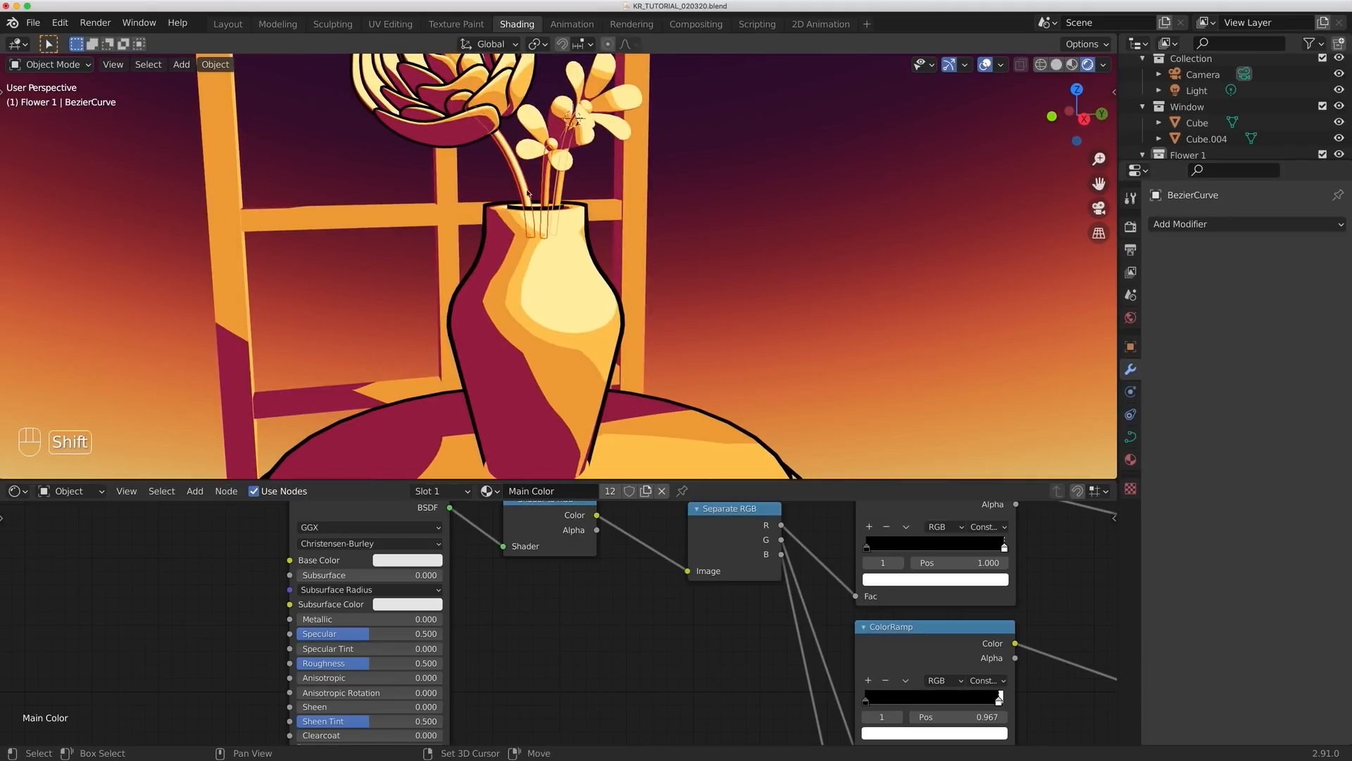
pyautogui.keyDown('shift'); pyautogui.click(486, 119); pyautogui.keyUp('shift')
pyautogui.press('super+l')
pyautogui.click(455, 194)
pyautogui.press('super+l')
pyautogui.click(375, 94)
pyautogui.moveTo(451, 176); pyautogui.dragTo(493, 180, button='middle')
pyautogui.click(601, 306)
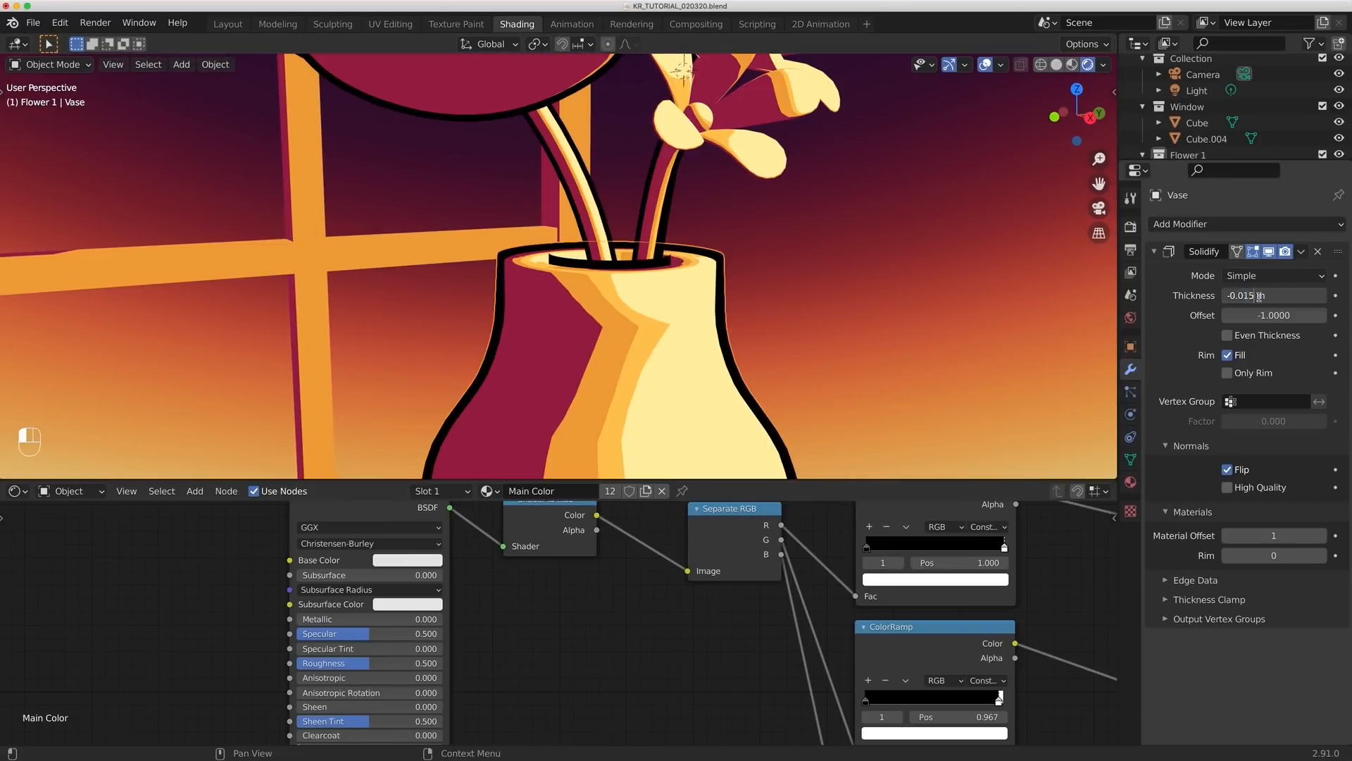
pyautogui.click(536, 176)
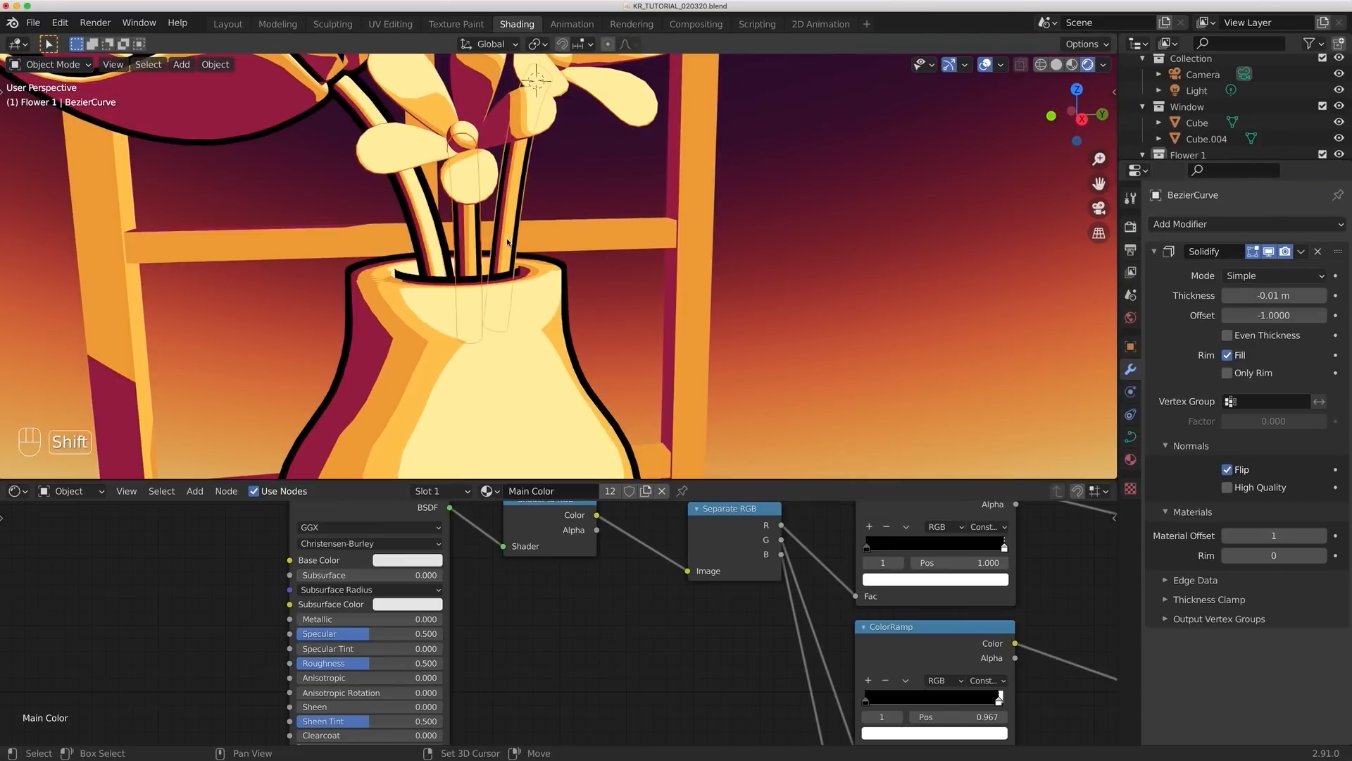
pyautogui.click(1269, 295)
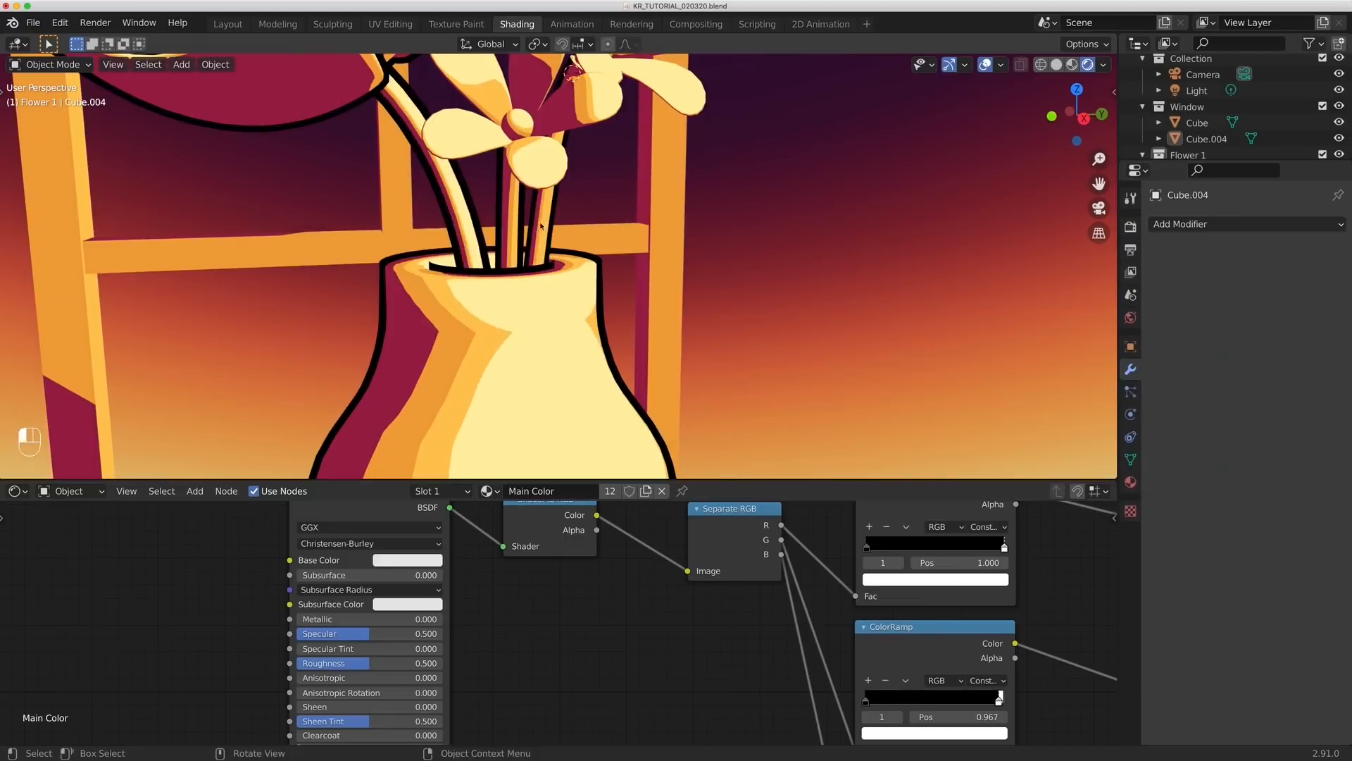
# - Join the center sphere and petals of each small flower into a single object
pyautogui.click(526, 242)
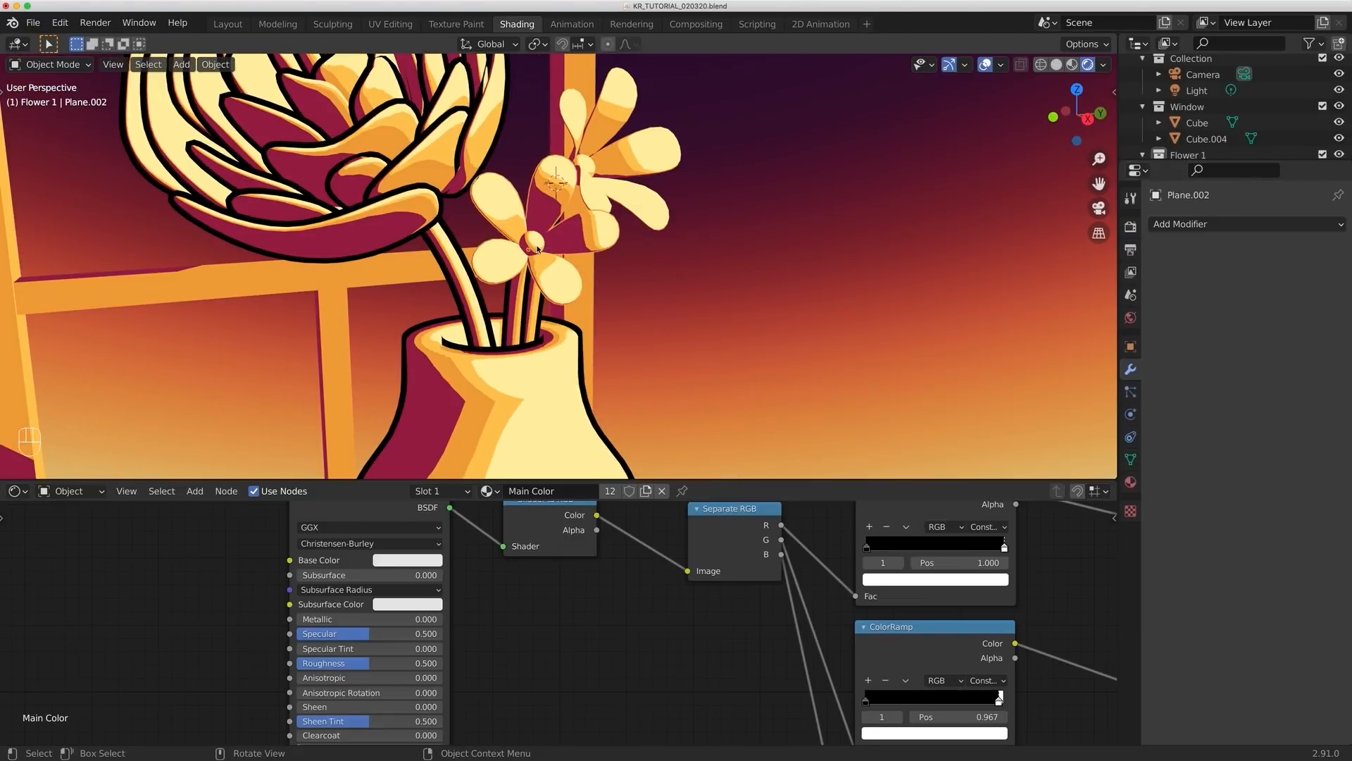
pyautogui.click(581, 241)
pyautogui.hotkey('ctrl', 'j')
pyautogui.press('g')
pyautogui.press('Escape')
pyautogui.keyDown('shift'); pyautogui.moveTo(572, 247); pyautogui.dragTo(491, 238, button='middle'); pyautogui.keyUp('shift')
pyautogui.click(493, 240)
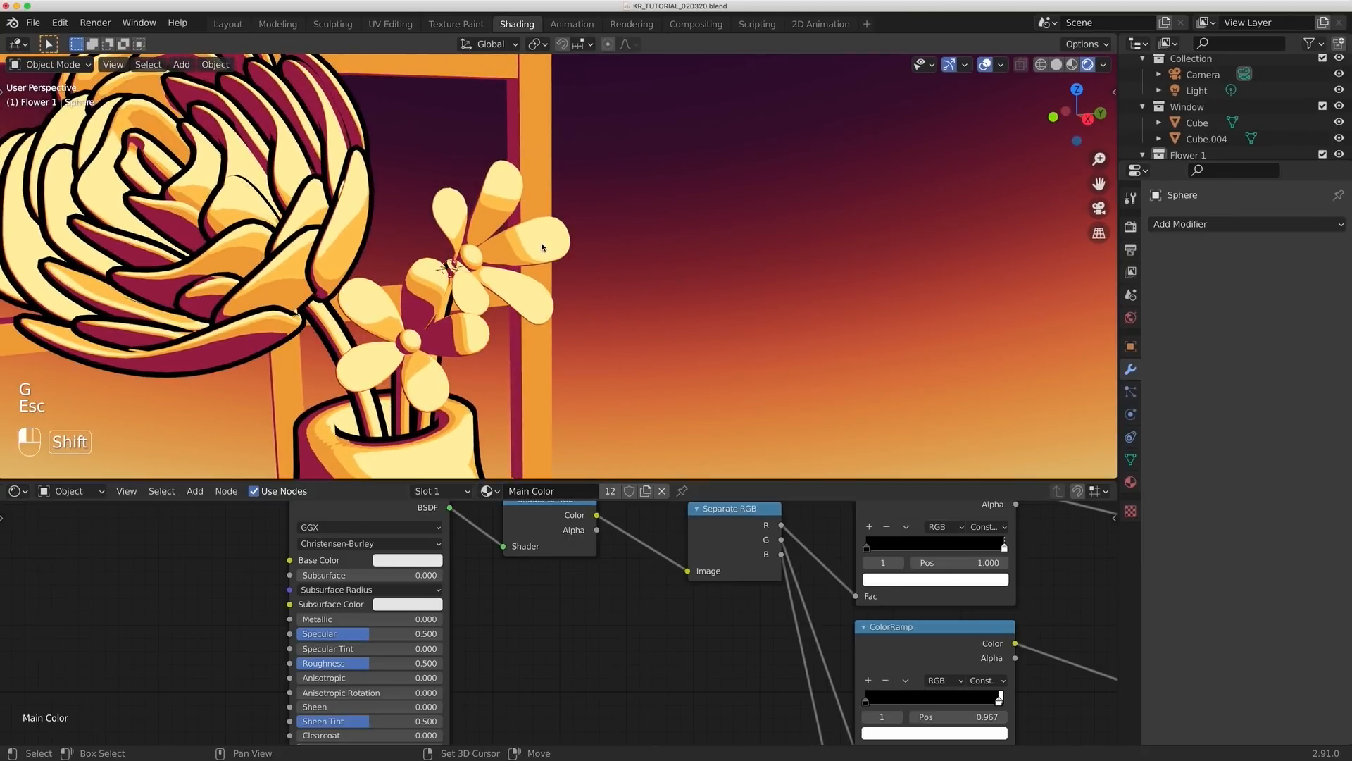
pyautogui.hotkey('ctrl', 'j')
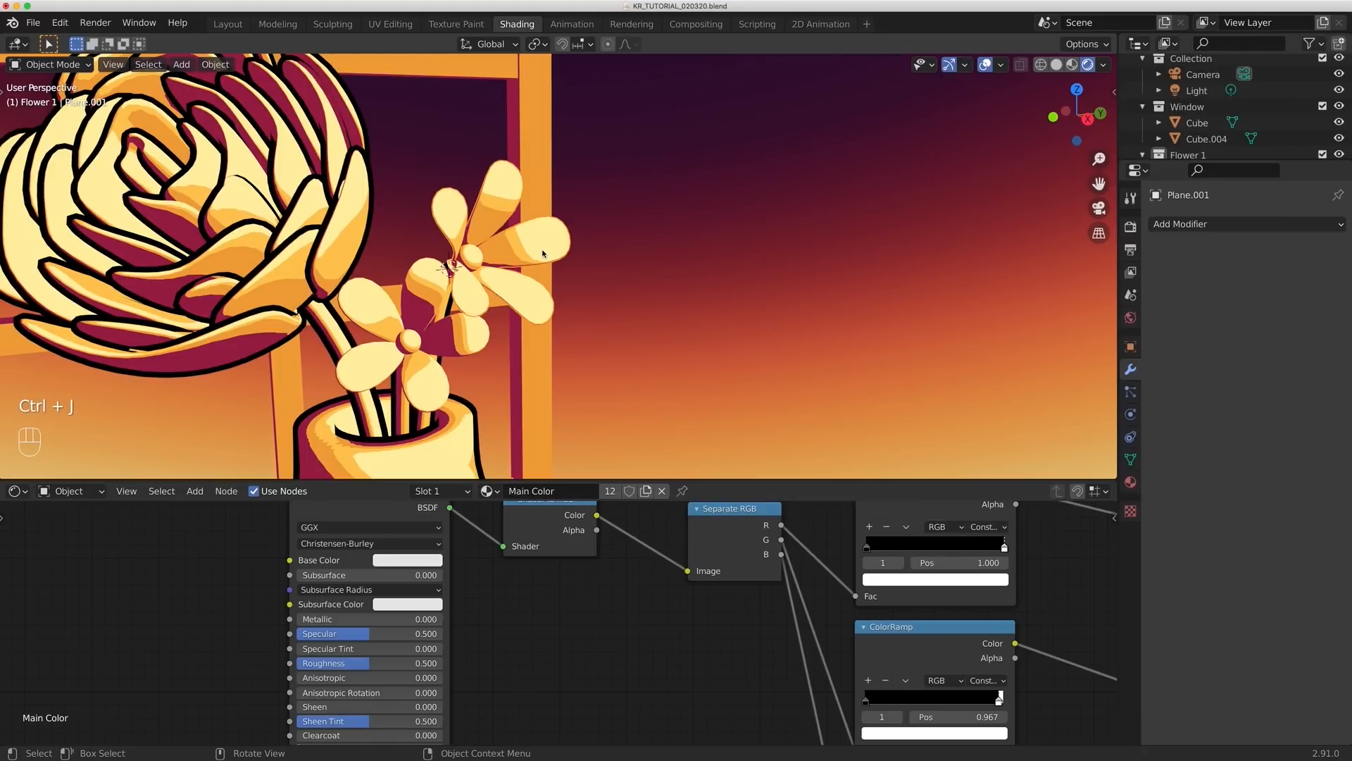
# - Link the large flower's Solidify modifier and materials to both small flowers, and save the file
pyautogui.click(667, 269)
pyautogui.click(466, 335)
pyautogui.keyDown('shift'); pyautogui.click(513, 304); pyautogui.keyUp('shift')
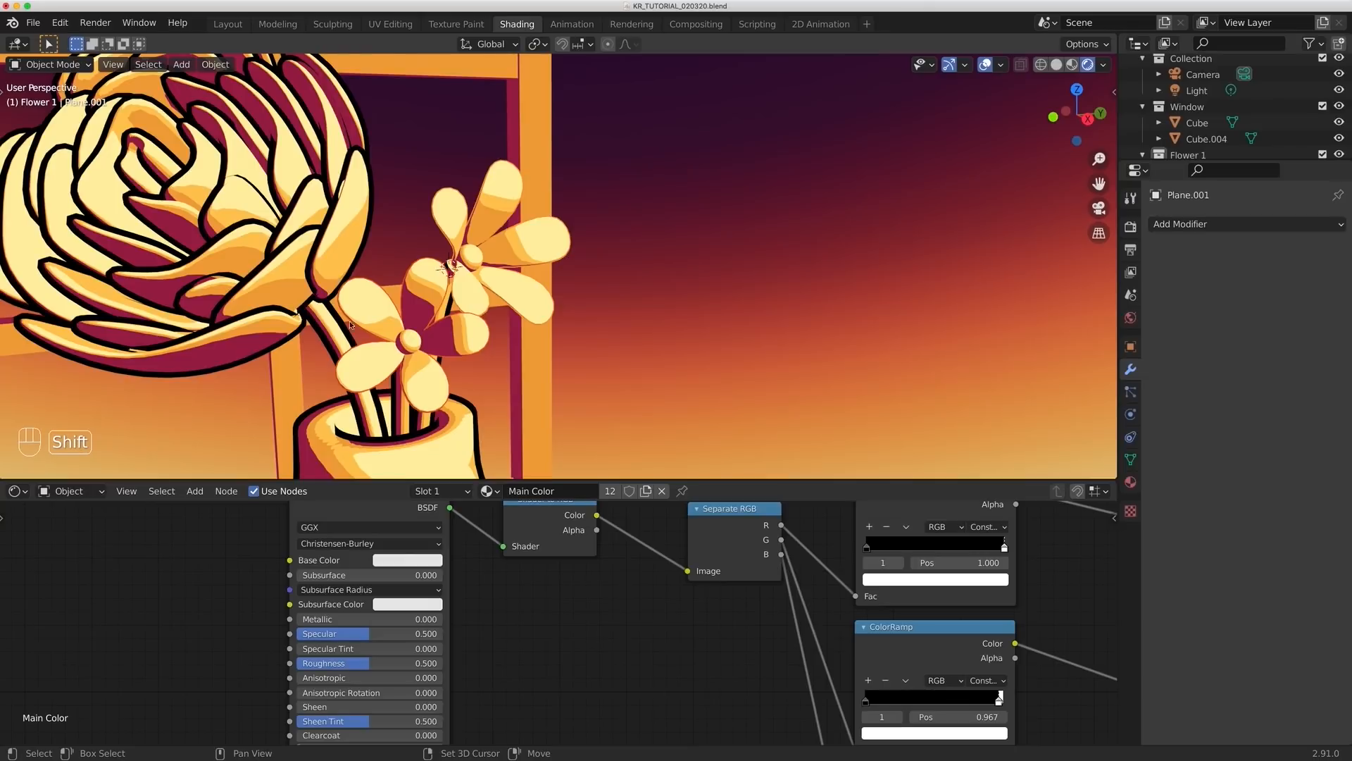
pyautogui.keyDown('shift'); pyautogui.click(350, 271); pyautogui.keyUp('shift')
pyautogui.press('super+l')
pyautogui.press('super+l')
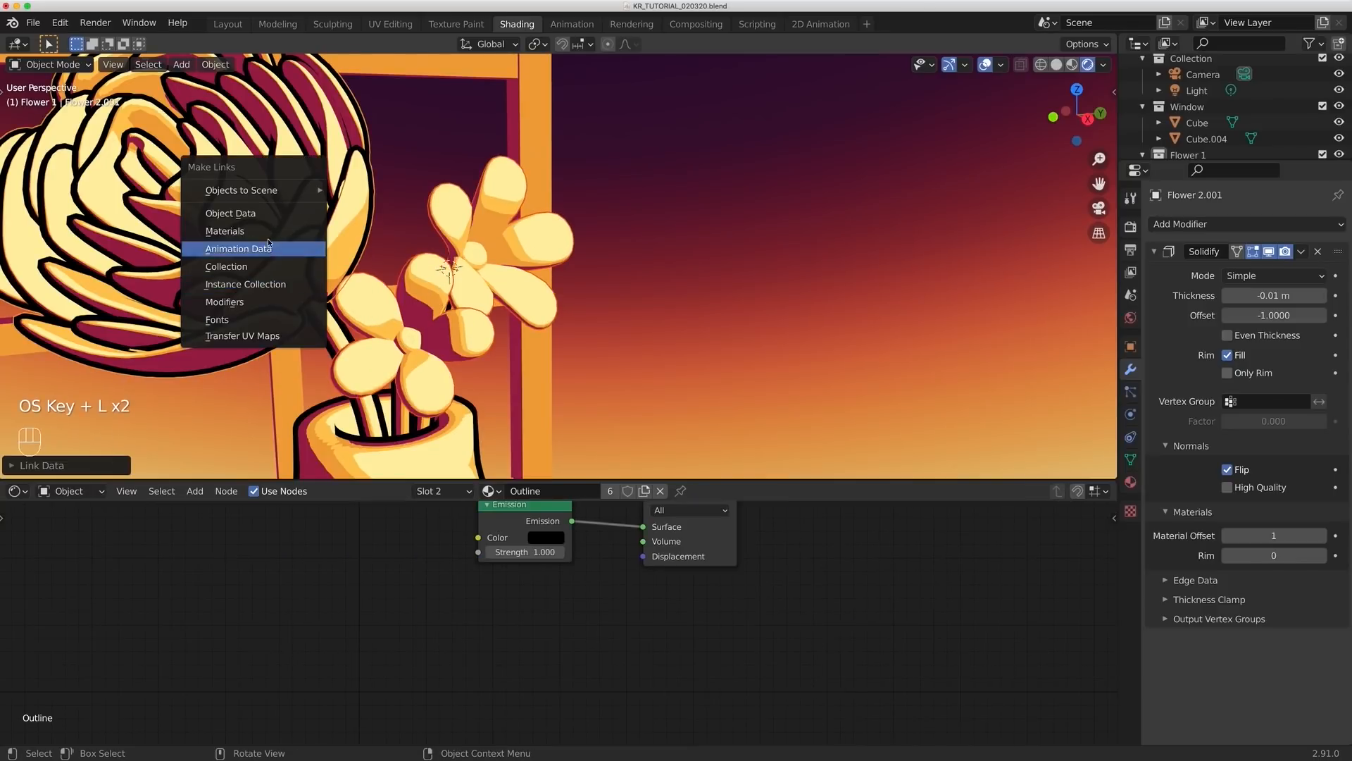
pyautogui.click(268, 242)
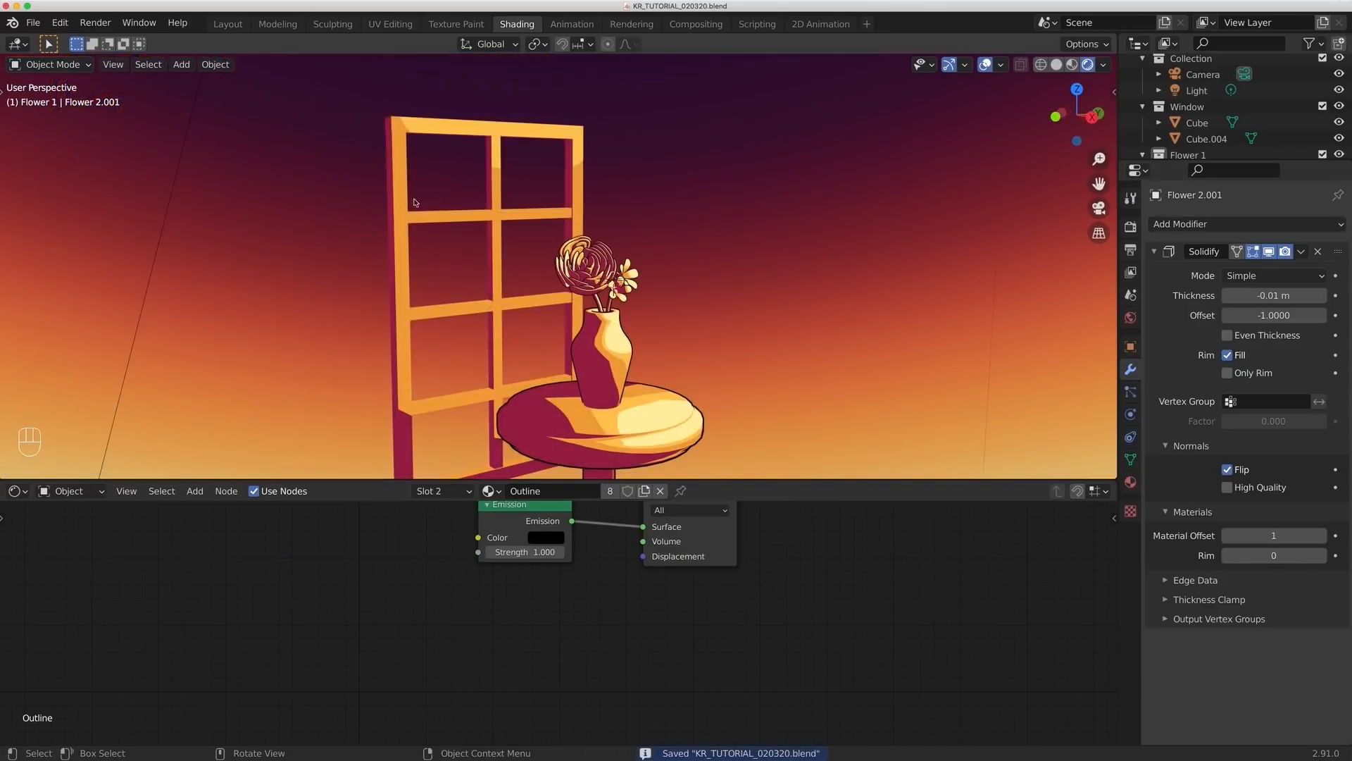
# - Select both parts of the window frame and try to join them into one object
pyautogui.press('b')
pyautogui.moveTo(418, 220); pyautogui.dragTo(420, 223)
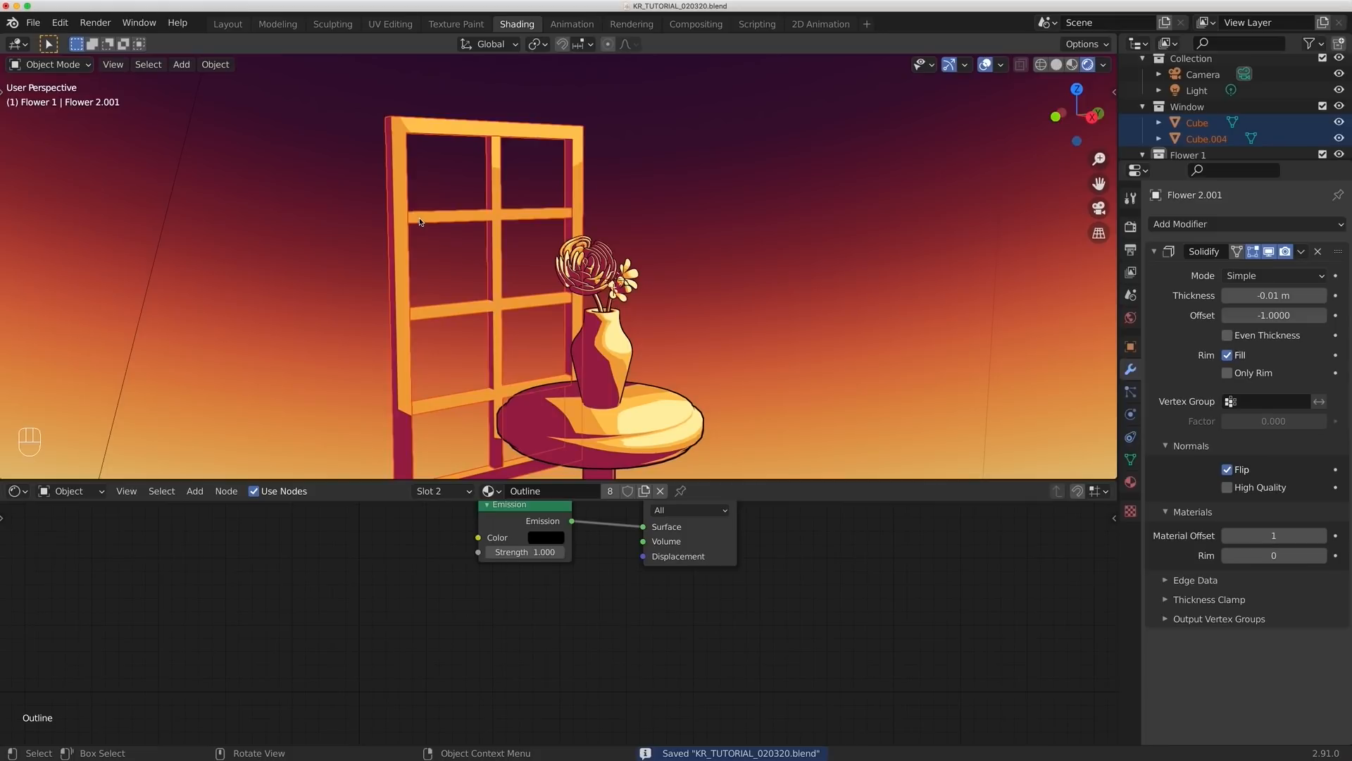
pyautogui.hotkey('ctrl', 'j')
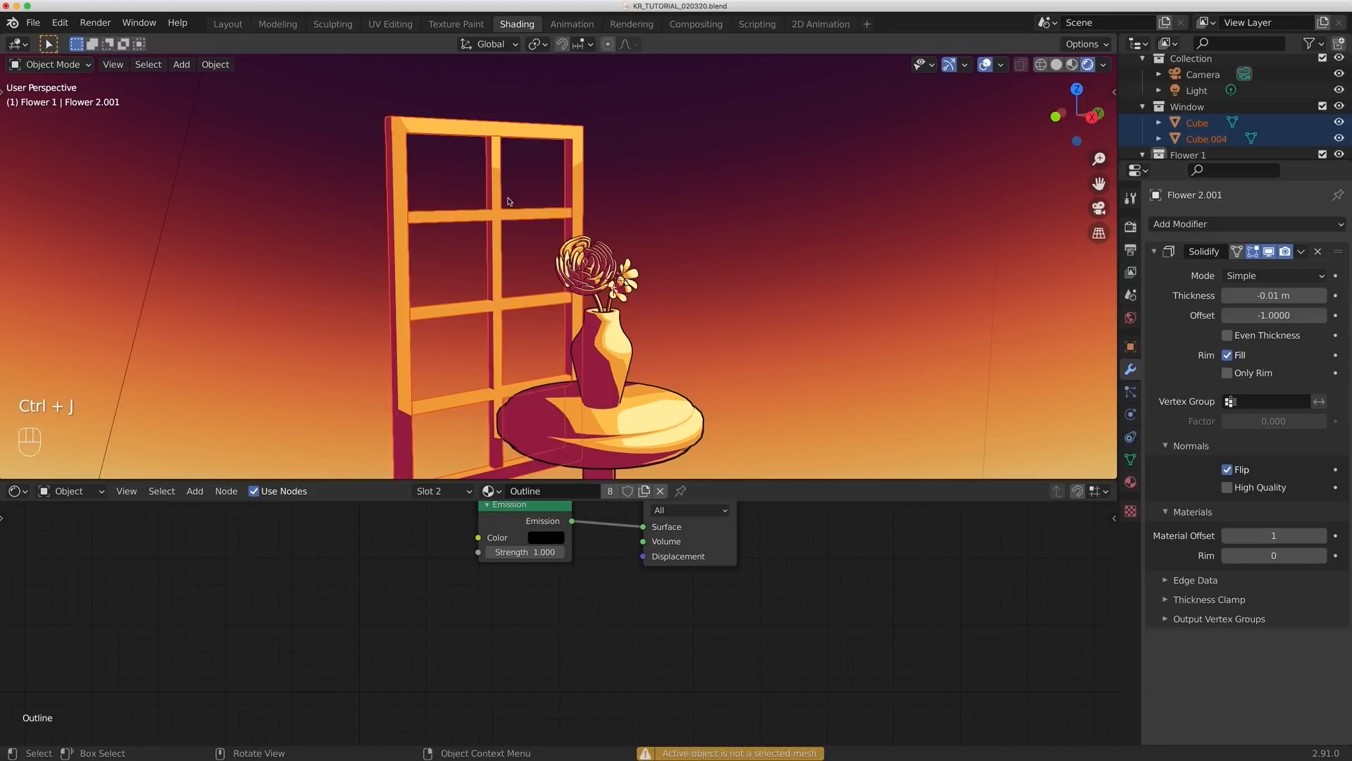
pyautogui.moveTo(641, 328); pyautogui.dragTo(679, 296, button='middle')
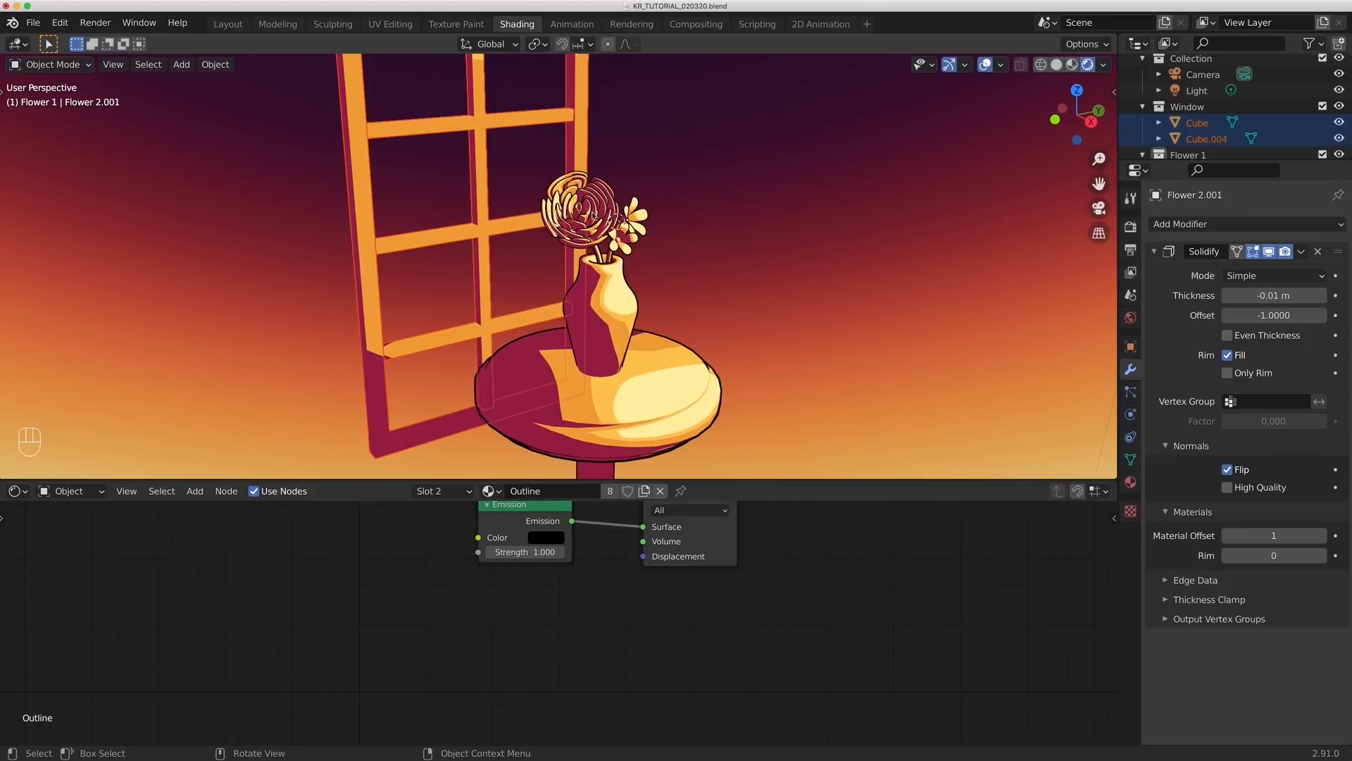
# - Link the small flower's Solidify modifier and materials to the window and set the window's Solidify thickness to -0.025 m
pyautogui.keyDown('shift'); pyautogui.click(605, 200); pyautogui.keyUp('shift')
pyautogui.hotkey('ctrl', 'l')
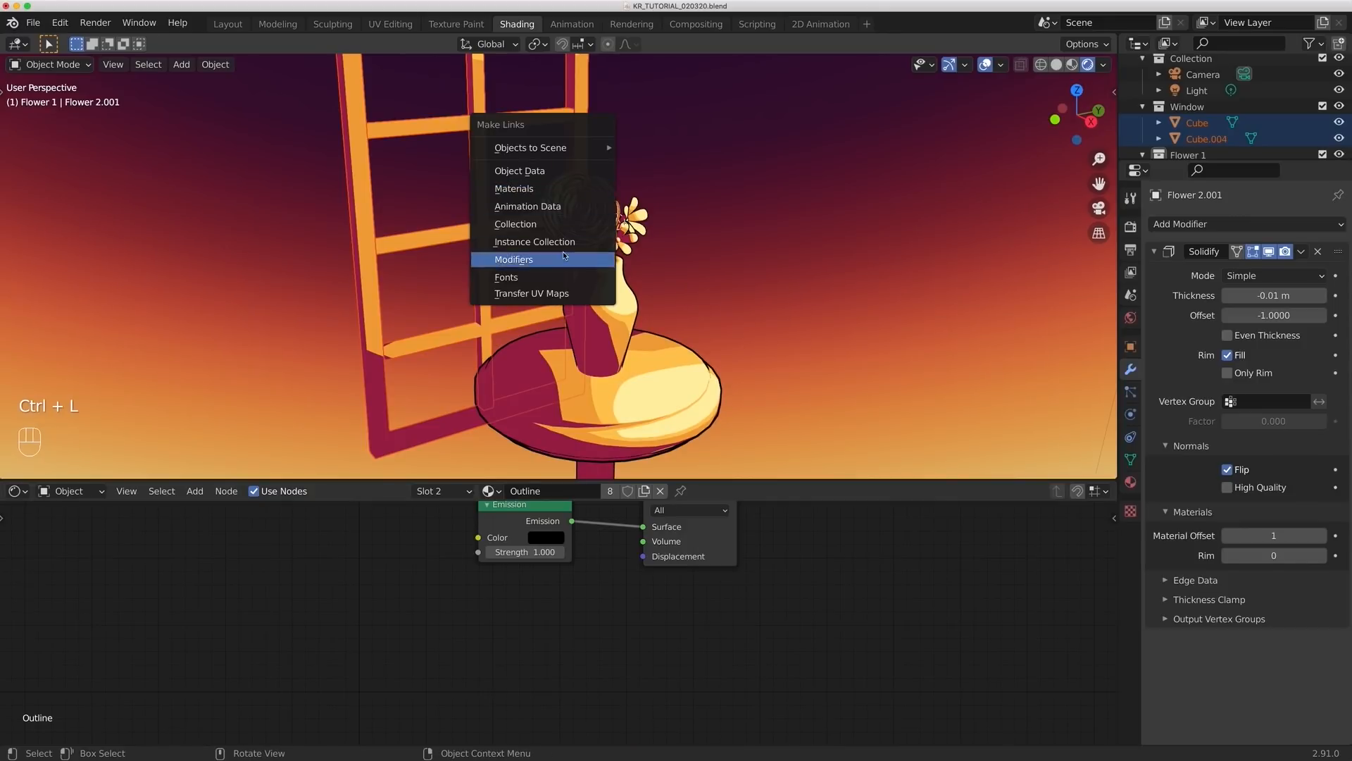
pyautogui.click(493, 260)
pyautogui.hotkey('ctrl', 'l')
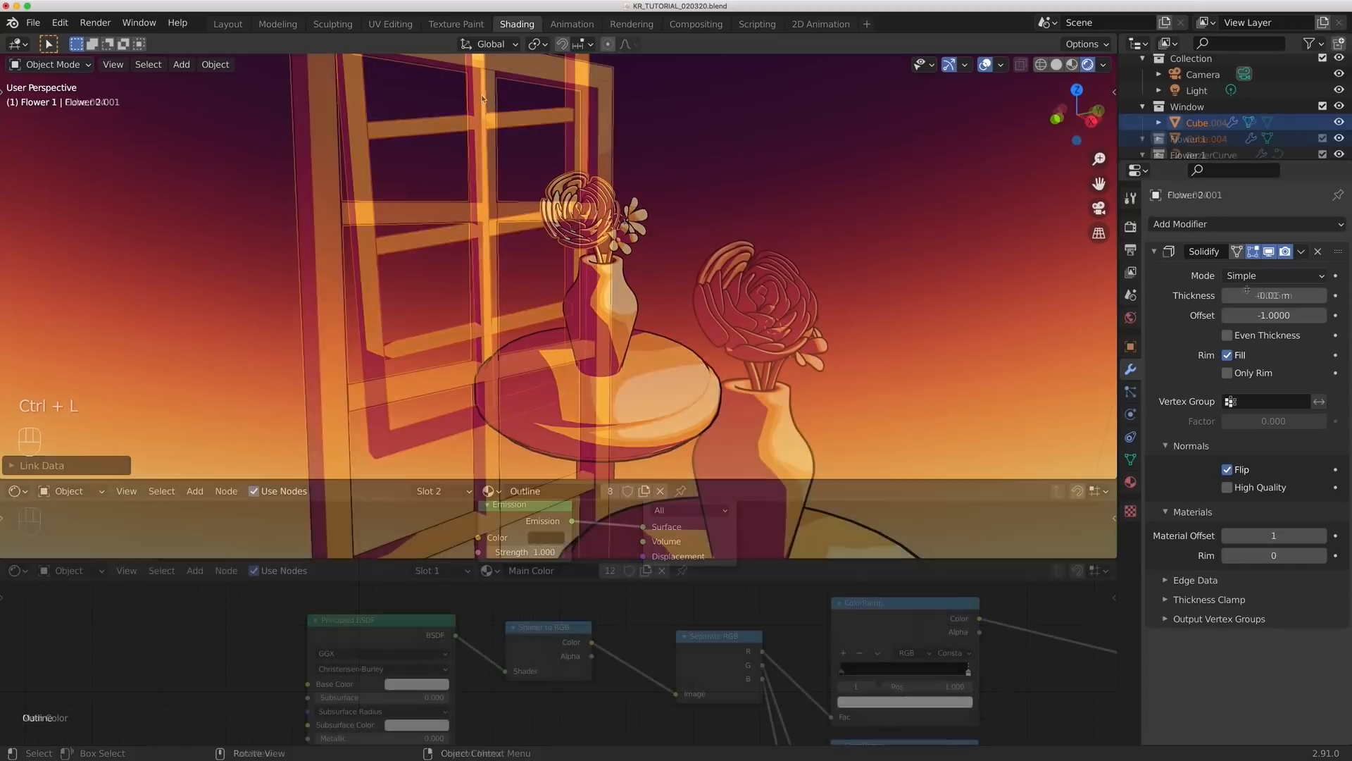
pyautogui.moveTo(1274, 295); pyautogui.dragTo(1303, 295)
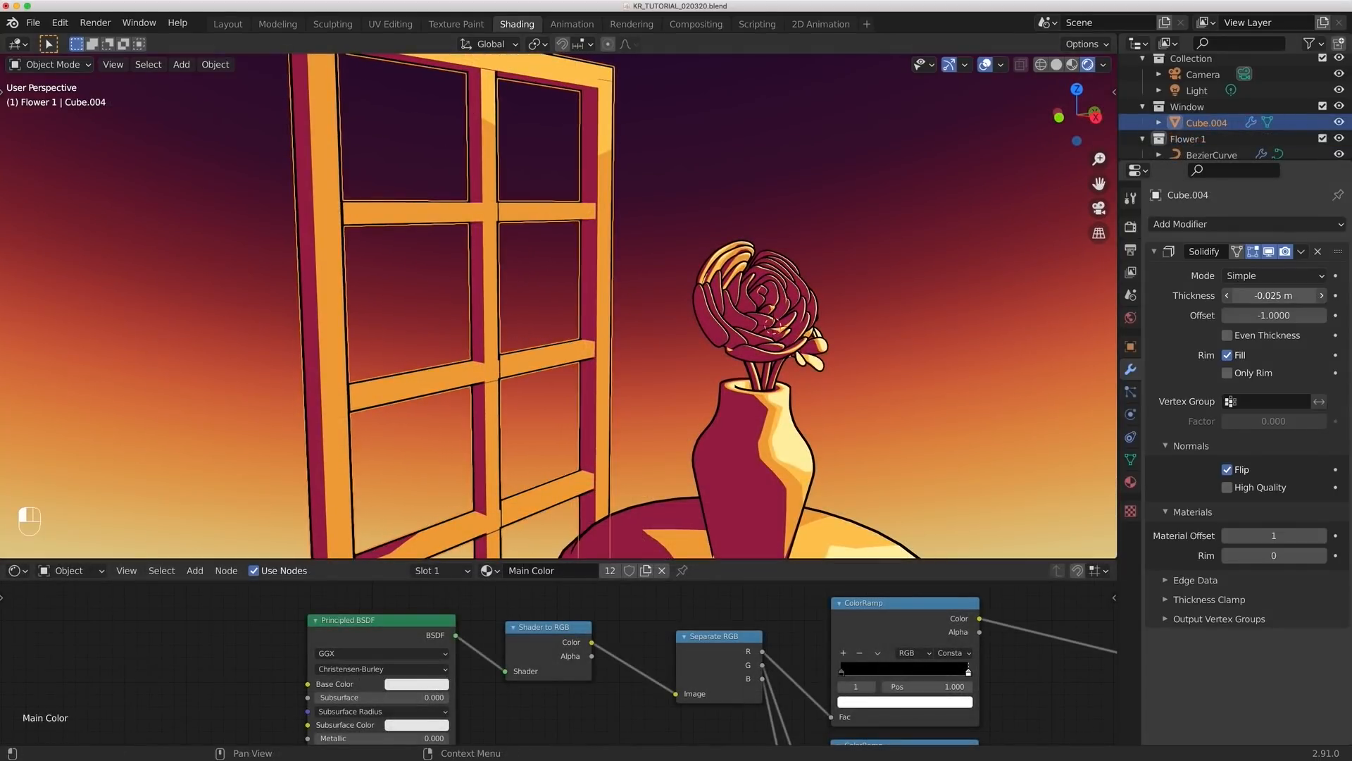
pyautogui.click(545, 131)
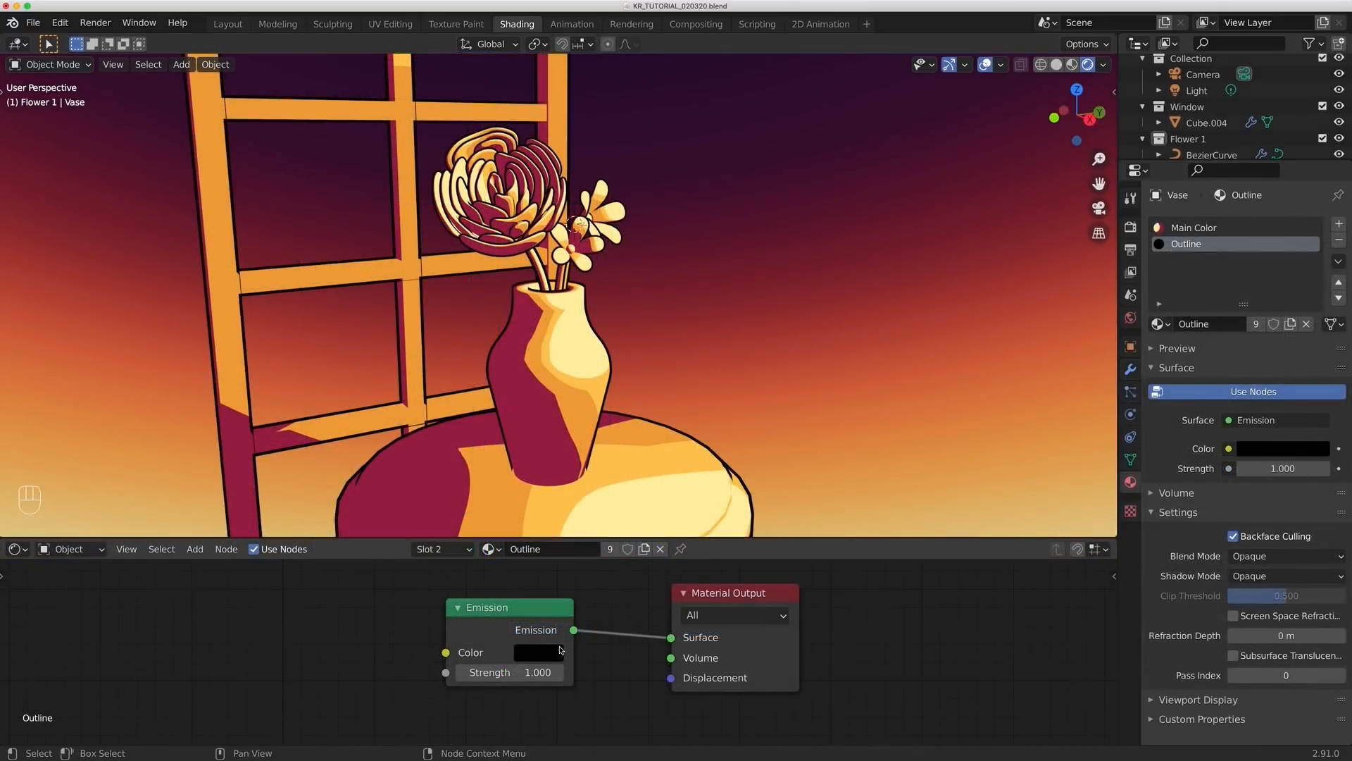
# - Change the Outline material's emission color from black to a dark magenta, about hue 0.905, saturation 0.82 and value 0.2
pyautogui.click(554, 651)
pyautogui.moveTo(672, 520); pyautogui.dragTo(671, 388)
pyautogui.moveTo(590, 457)
pyautogui.mouseDown()
pyautogui.moveTo(534, 465)
pyautogui.moveTo(610, 433)
pyautogui.moveTo(594, 455)
pyautogui.moveTo(610, 435)
pyautogui.moveTo(598, 472)
pyautogui.moveTo(622, 514)
pyautogui.mouseUp()
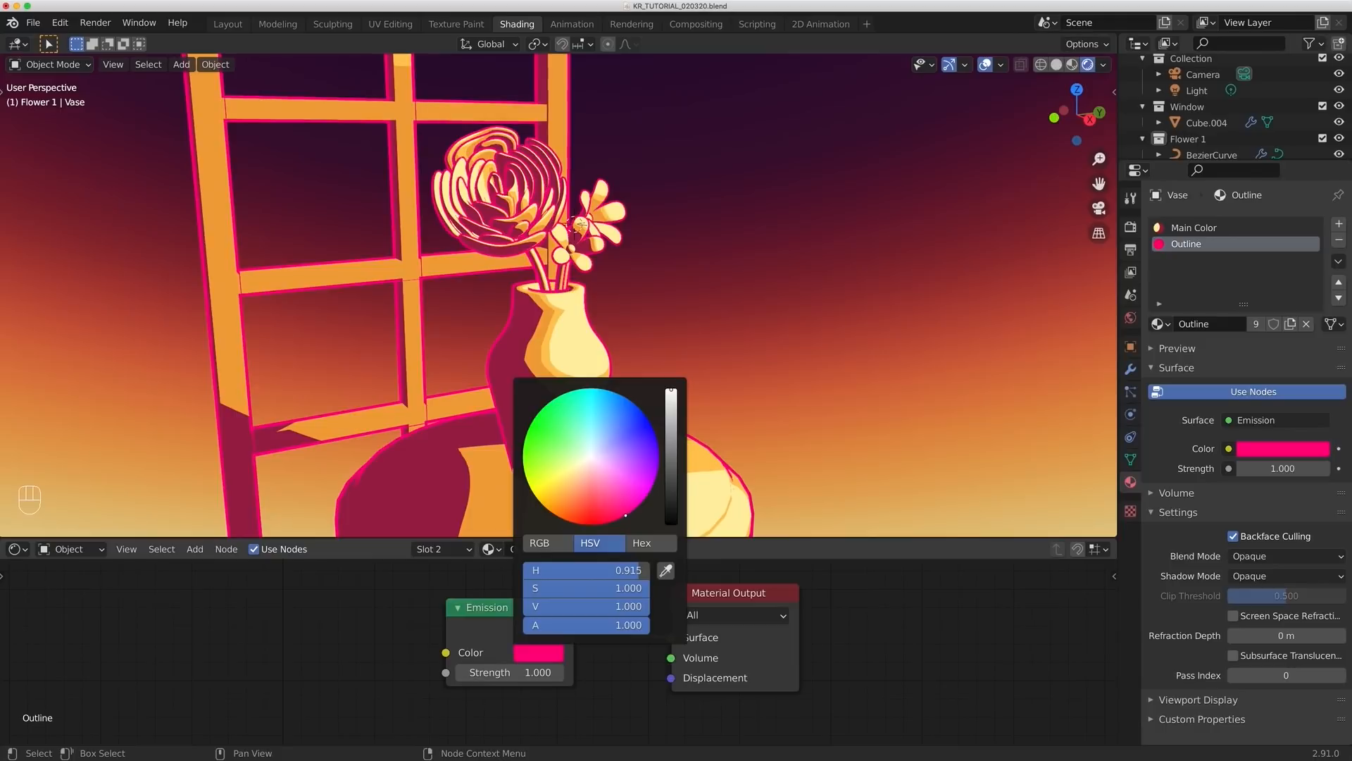
pyautogui.moveTo(636, 507); pyautogui.dragTo(615, 507)
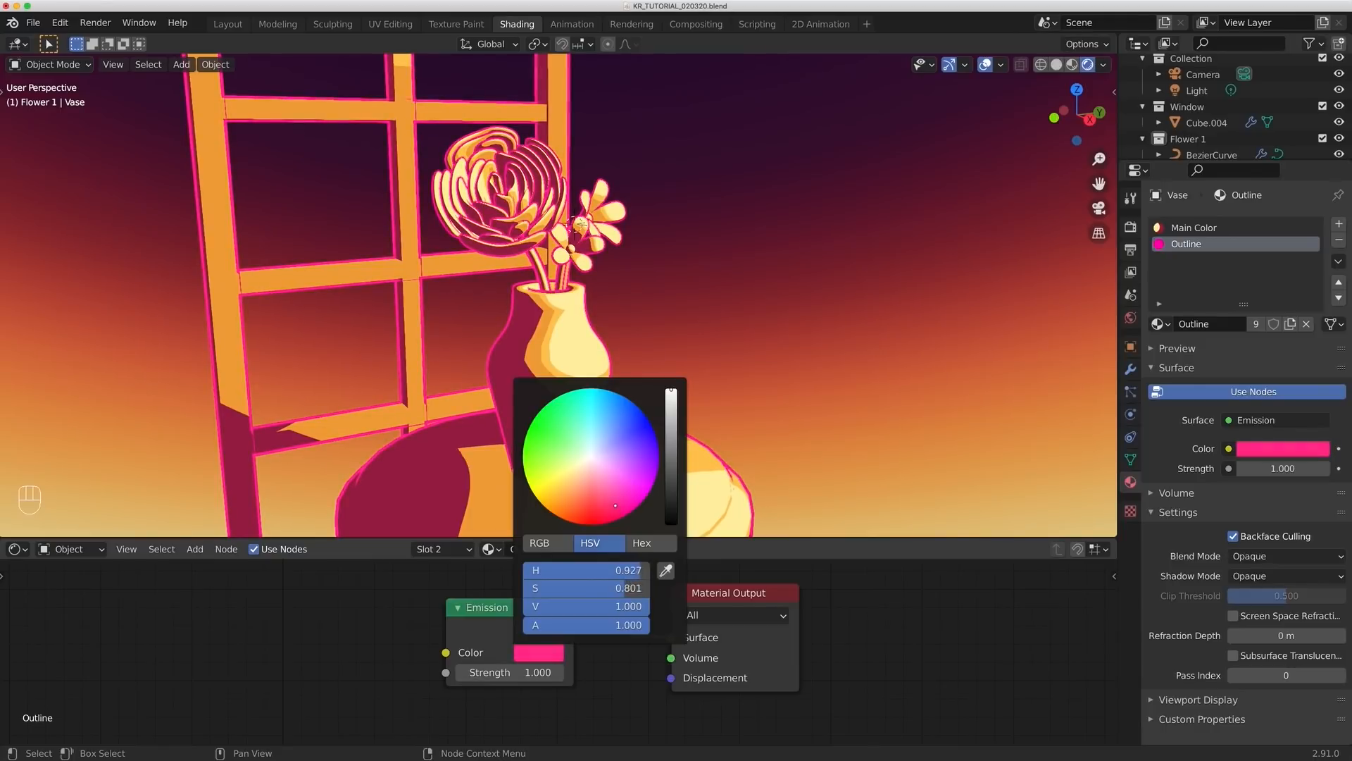
pyautogui.moveTo(674, 430)
pyautogui.mouseDown()
pyautogui.moveTo(675, 502)
pyautogui.moveTo(623, 504)
pyautogui.mouseUp()
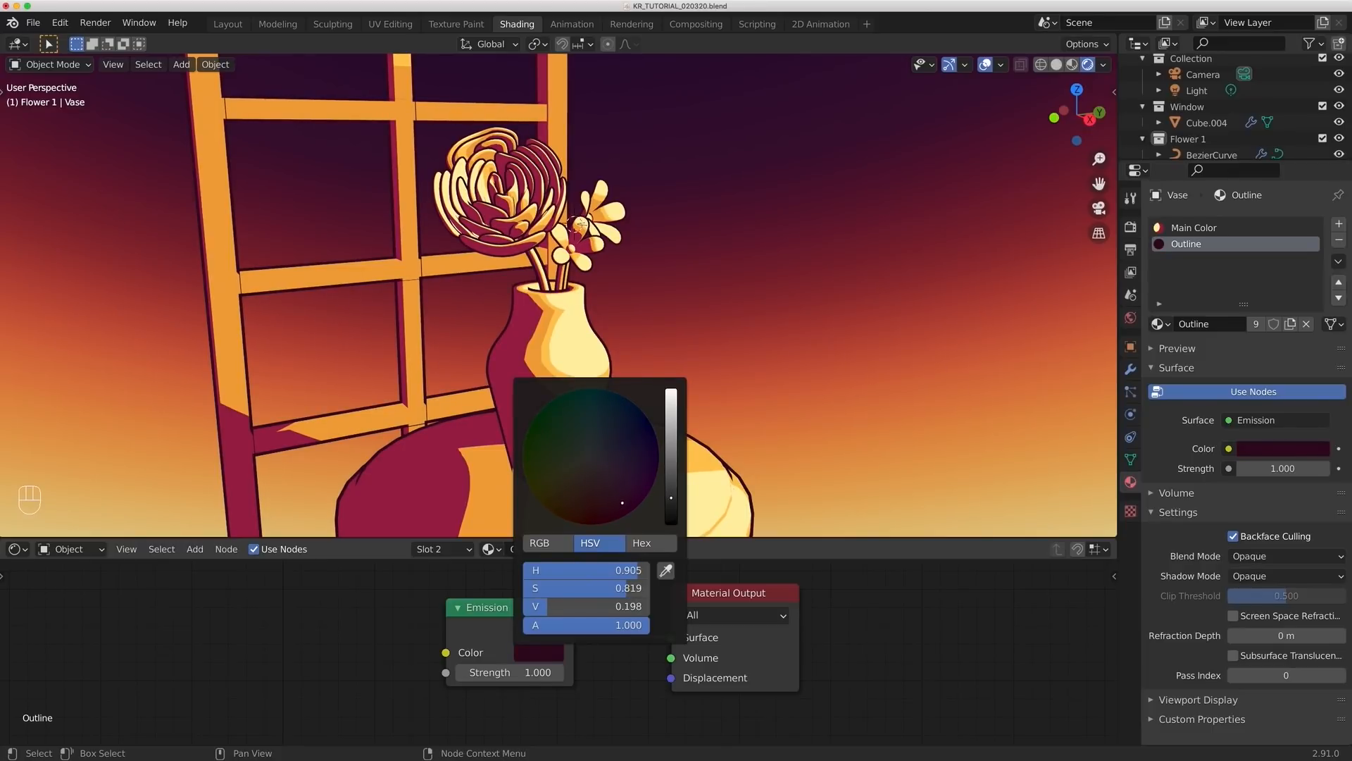
pyautogui.moveTo(622, 503); pyautogui.dragTo(626, 504)
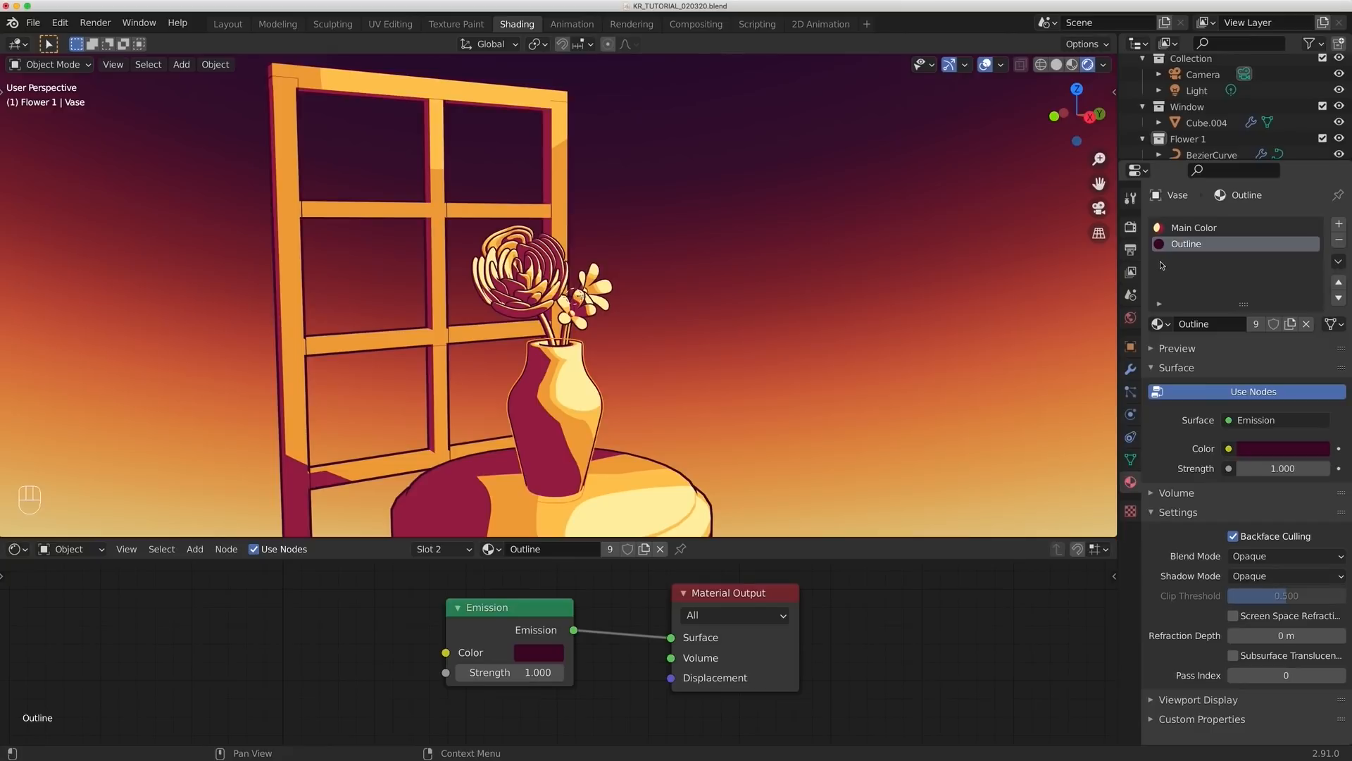
# - Duplicate the vase's Main Color material as a separate material and name it Secondary Color
pyautogui.click(1181, 230)
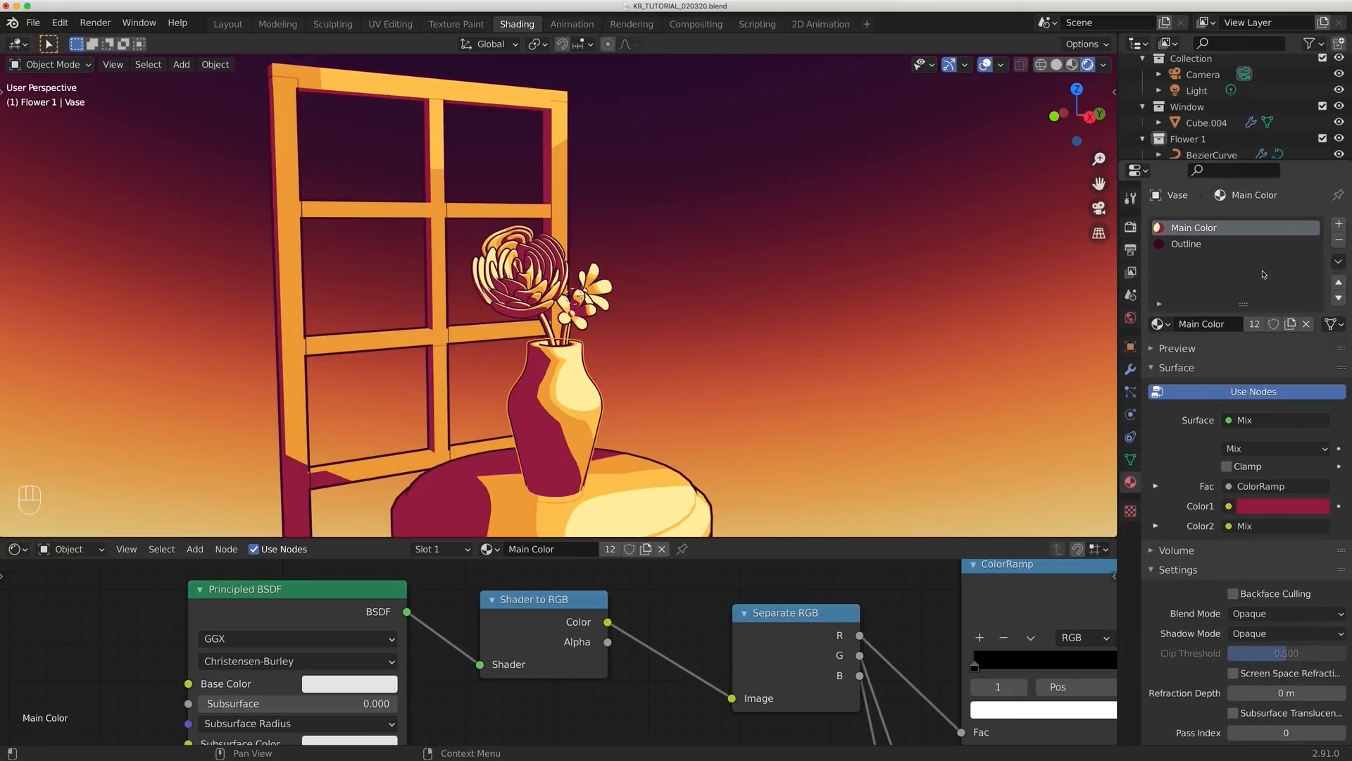
pyautogui.click(1292, 324)
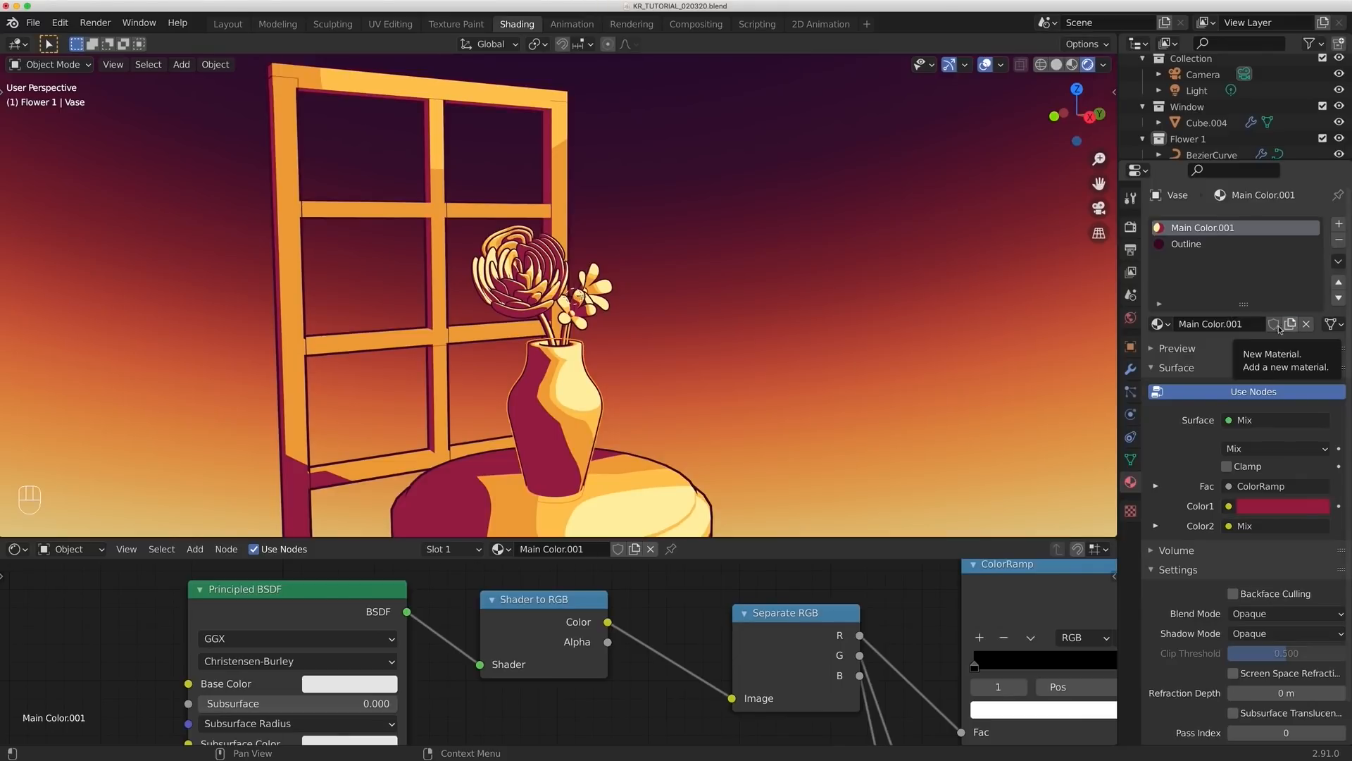
pyautogui.click(1221, 326)
pyautogui.hotkey('ctrl', 'a')
pyautogui.write('Secondary Color')
pyautogui.press('Return')
# - Recolor the light tones in the Secondary Color material's Mix node, with peach orange for Color1 and pale peach for Color2
pyautogui.scroll(3, 667, 651)
pyautogui.click(668, 652)
pyautogui.moveTo(689, 421); pyautogui.dragTo(686, 418)
pyautogui.keyDown('shift'); pyautogui.moveTo(598, 712); pyautogui.dragTo(669, 465, button='middle'); pyautogui.keyUp('shift')
pyautogui.click(514, 682)
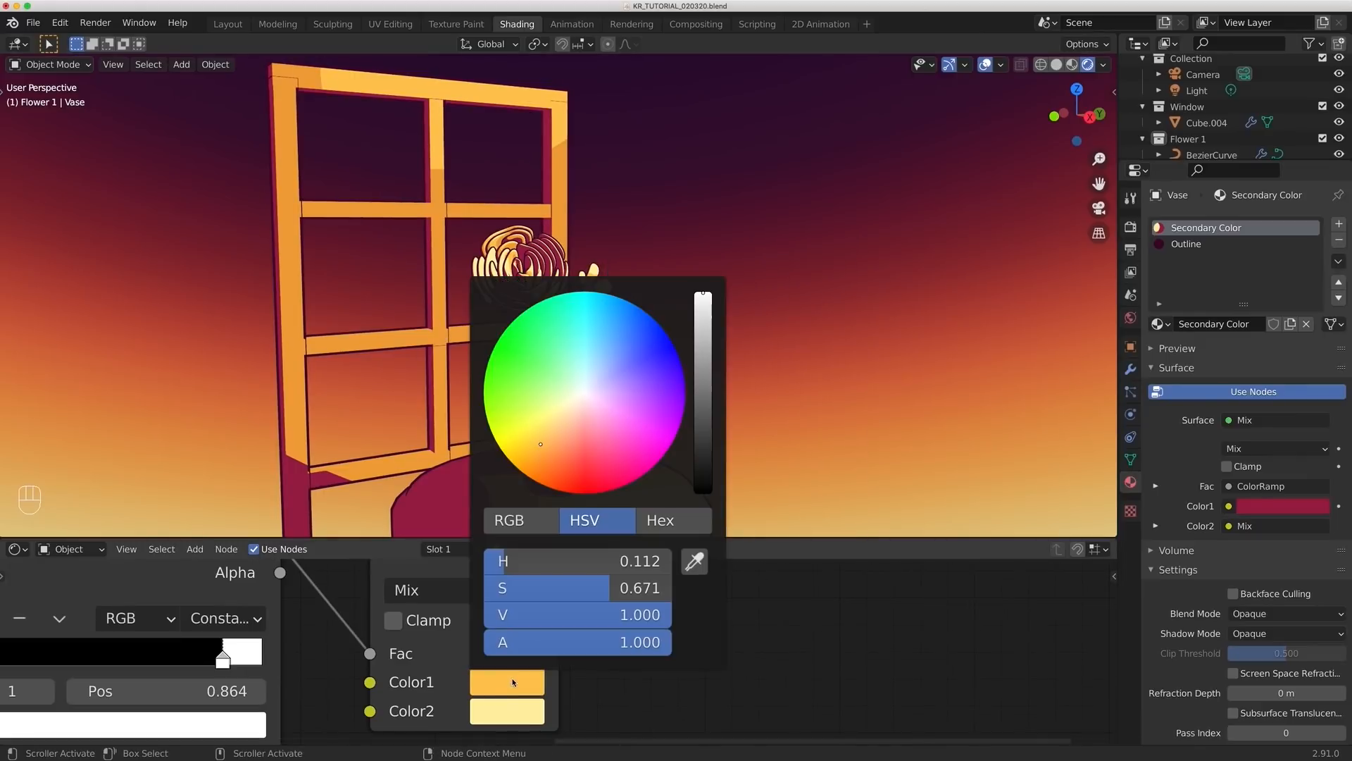
pyautogui.moveTo(543, 441); pyautogui.dragTo(561, 440)
pyautogui.click(507, 711)
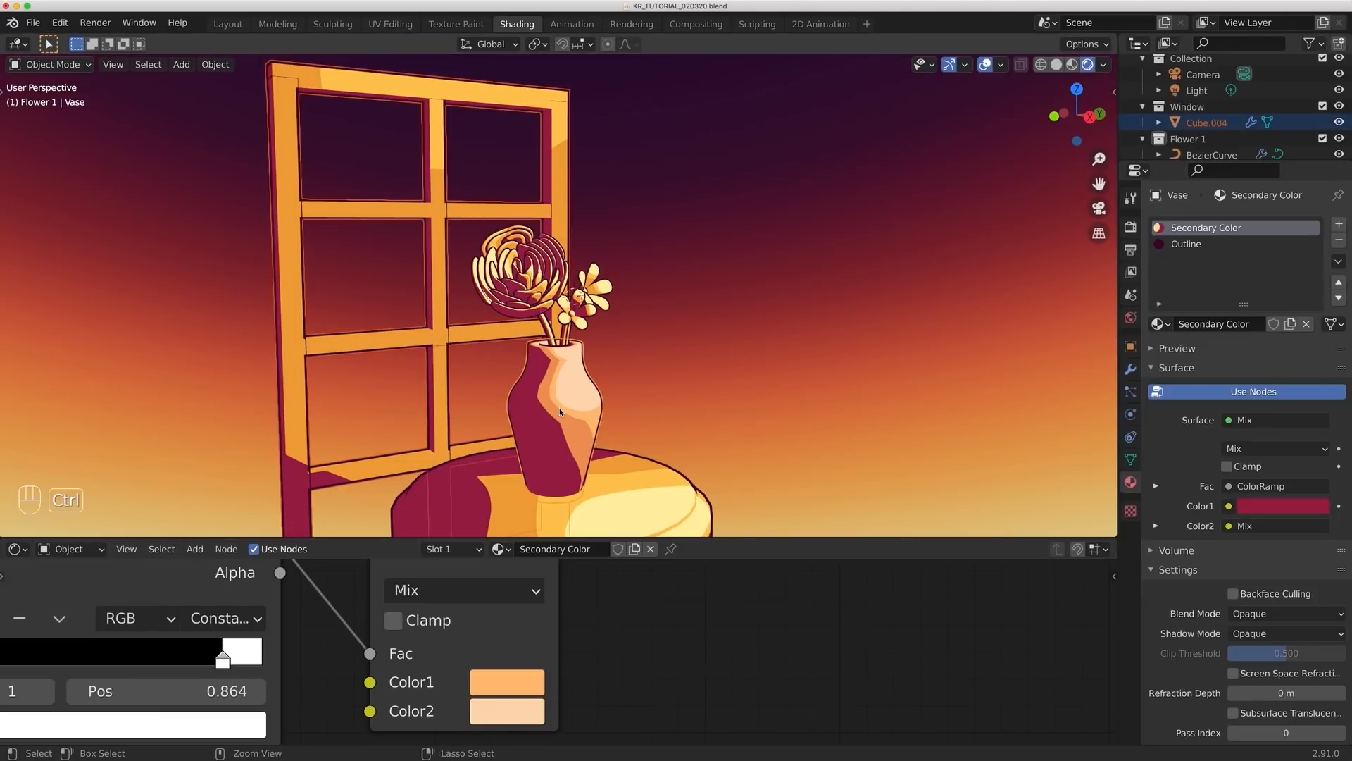
# - Link the vase's Secondary Color and Outline materials to the window frame and save the file
pyautogui.hotkey('ctrl', 'l')
pyautogui.click(561, 410)
pyautogui.moveTo(725, 369)
pyautogui.mouseDown(button='middle')
pyautogui.moveTo(732, 341)
pyautogui.moveTo(725, 357)
pyautogui.mouseUp(button='middle')
pyautogui.press('super+s')
pyautogui.scroll(-5, 722, 356)
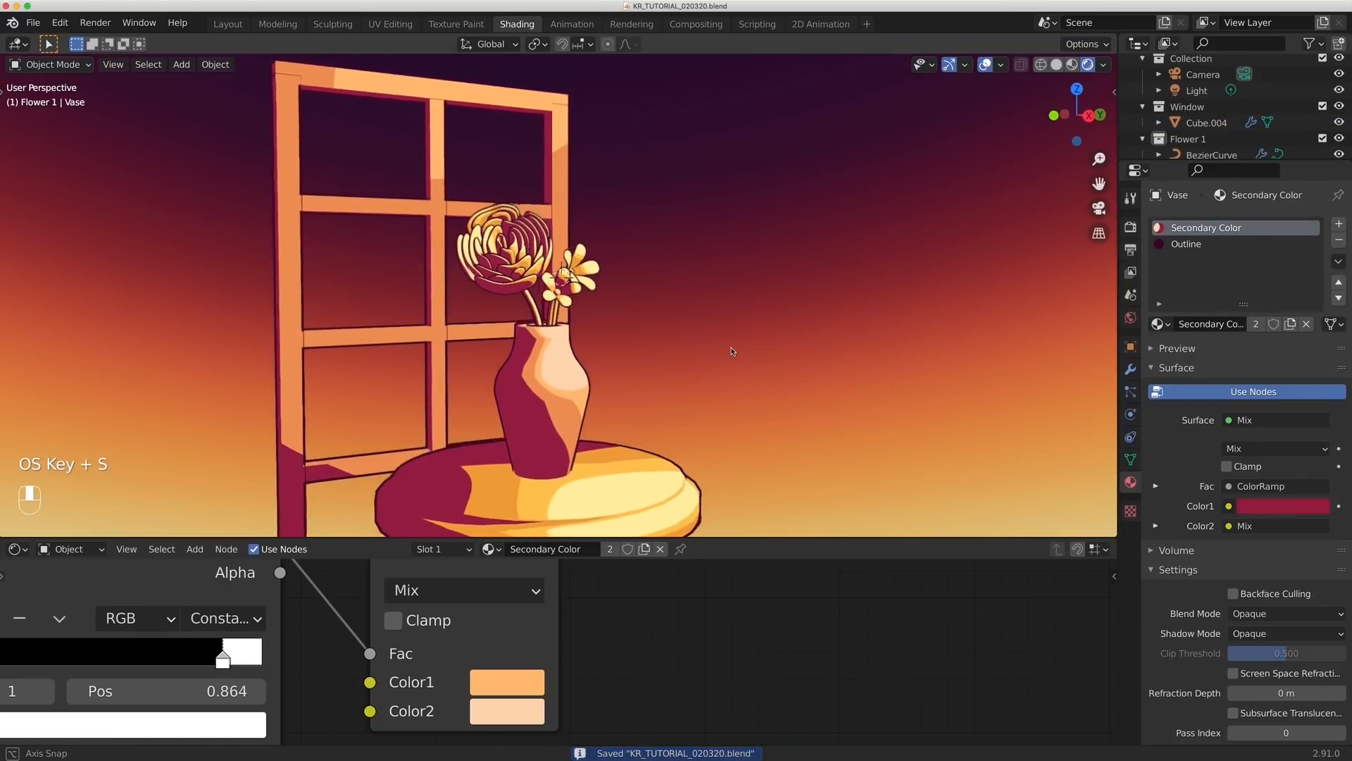
pyautogui.scroll(3, 720, 359)
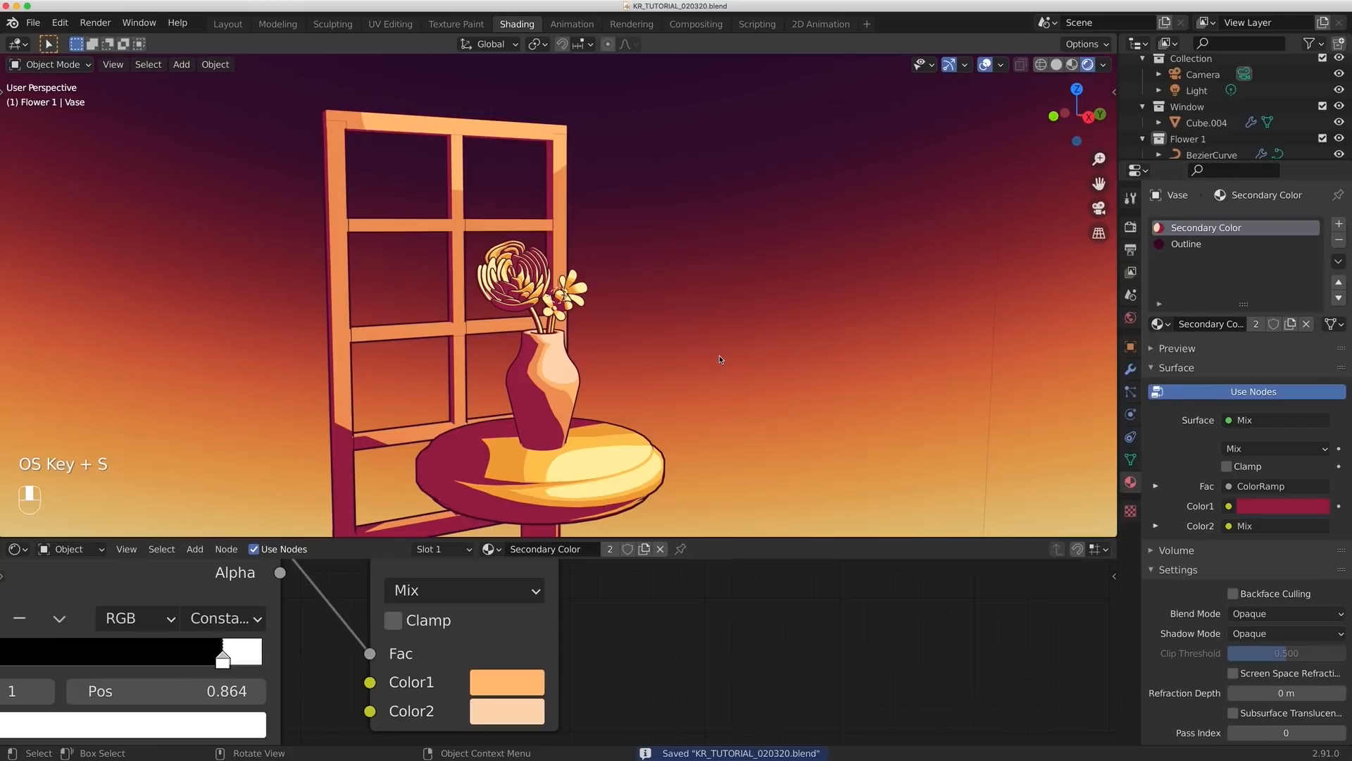